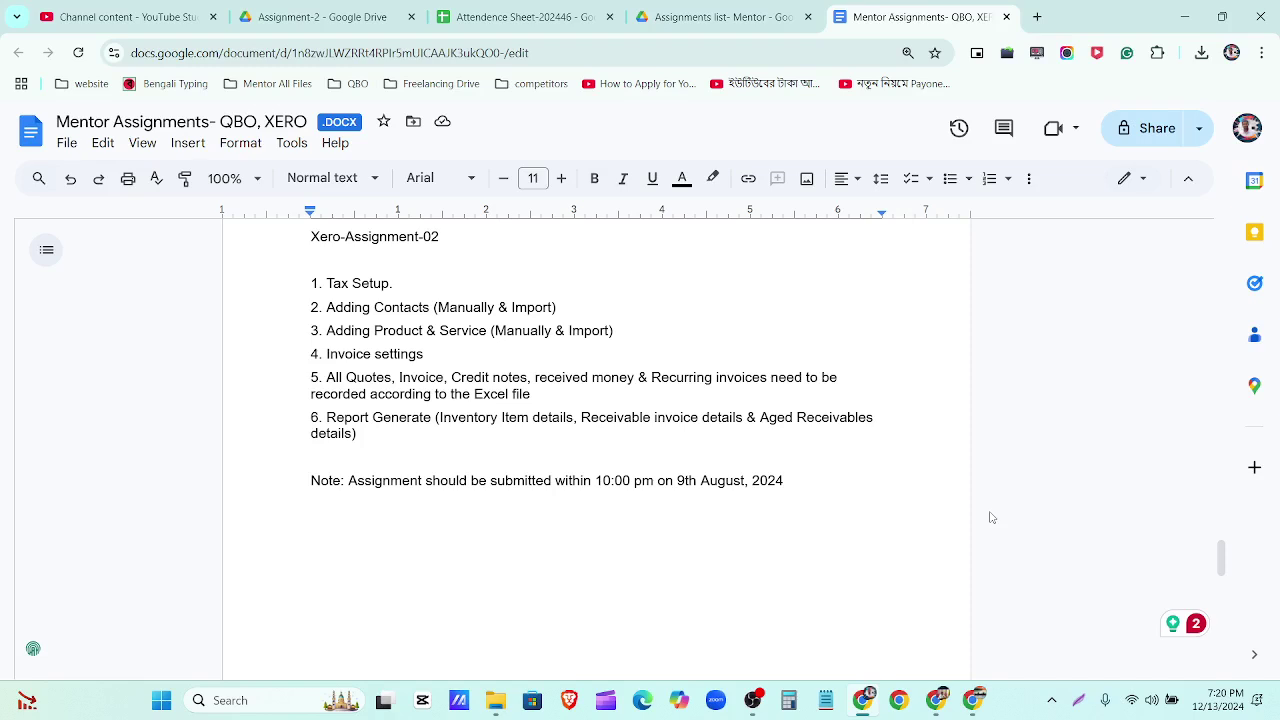
Switch to the Xero browser window and open the Tax rates page in the advanced accounting settings.
left_click(940, 710)
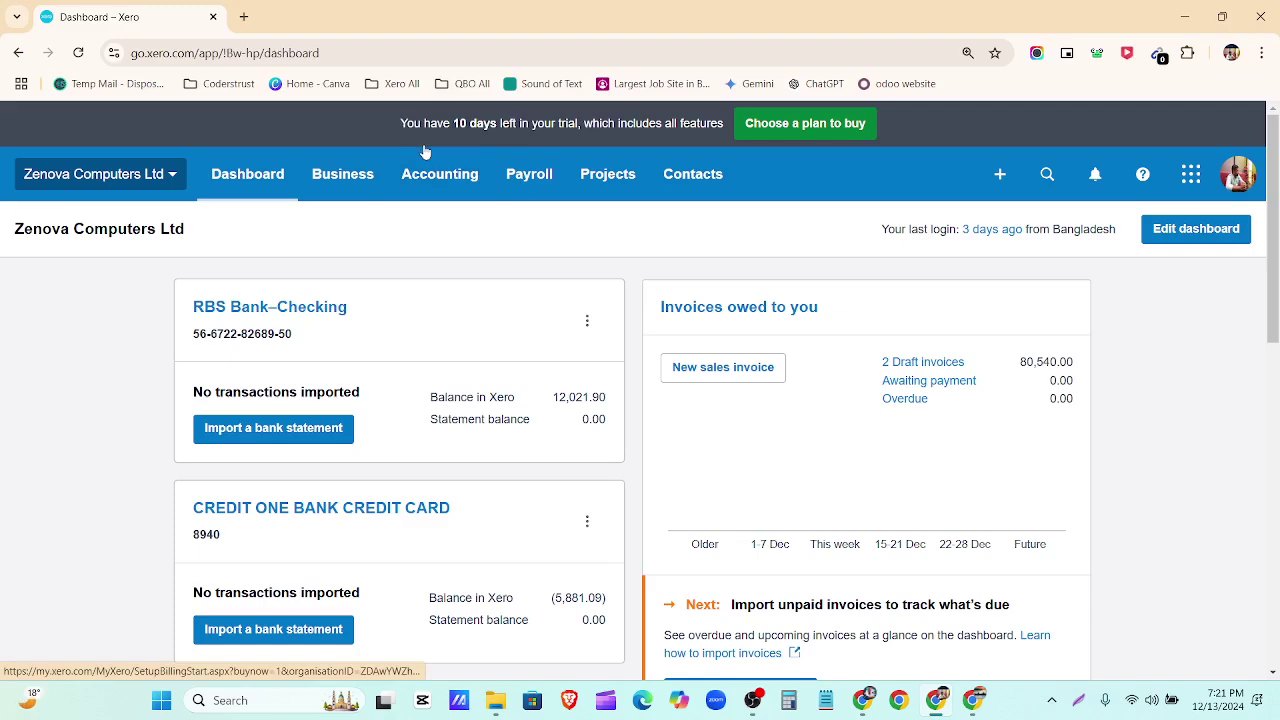
left_click(424, 192)
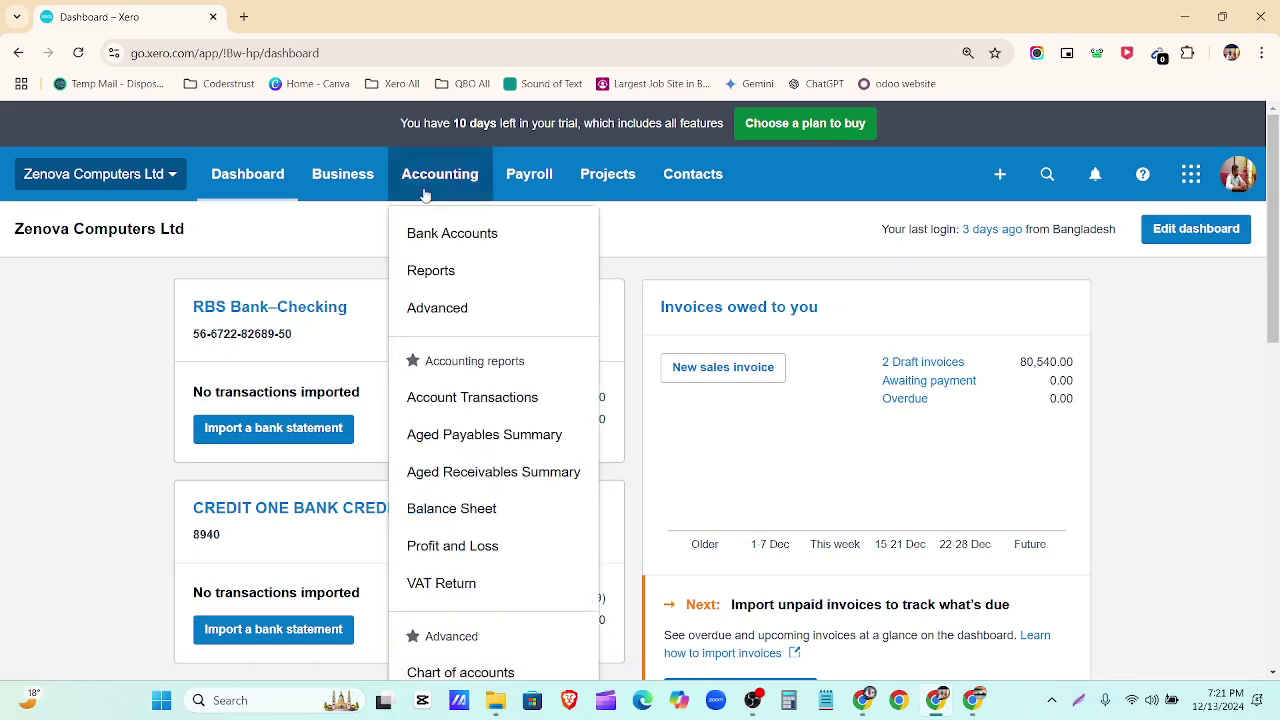
left_click(435, 302)
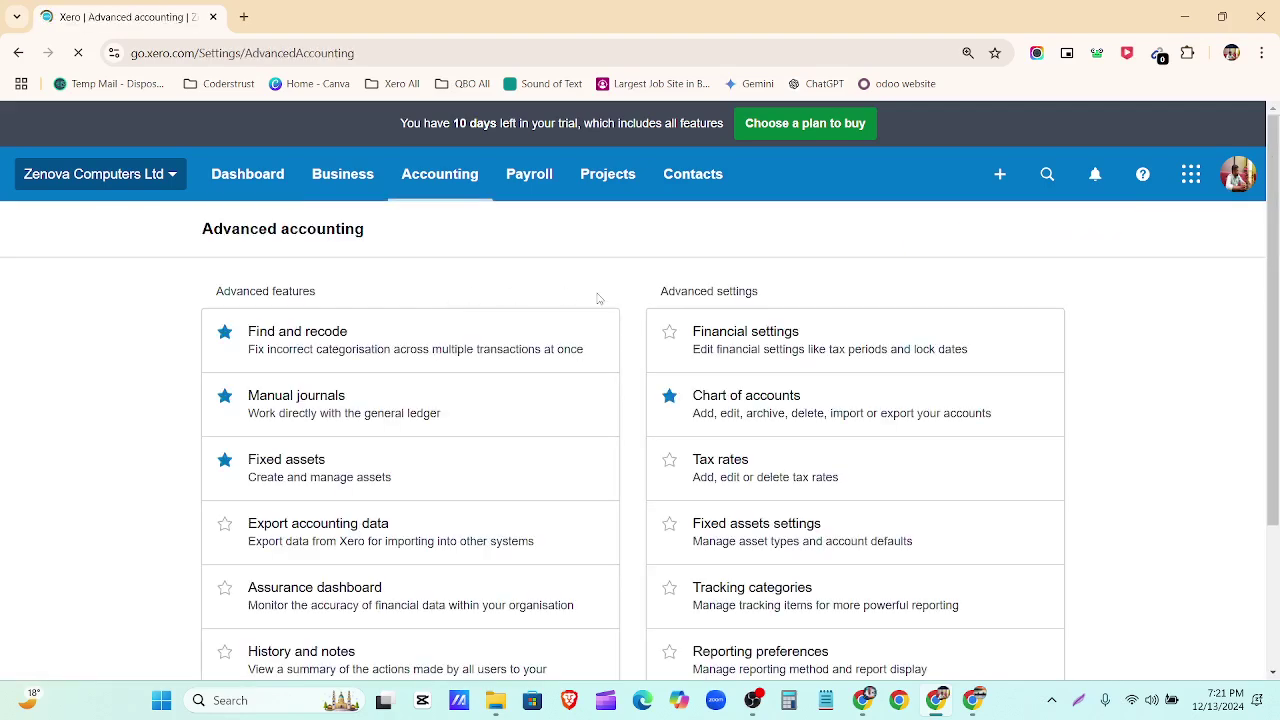
scroll(700, 280, "down", 2)
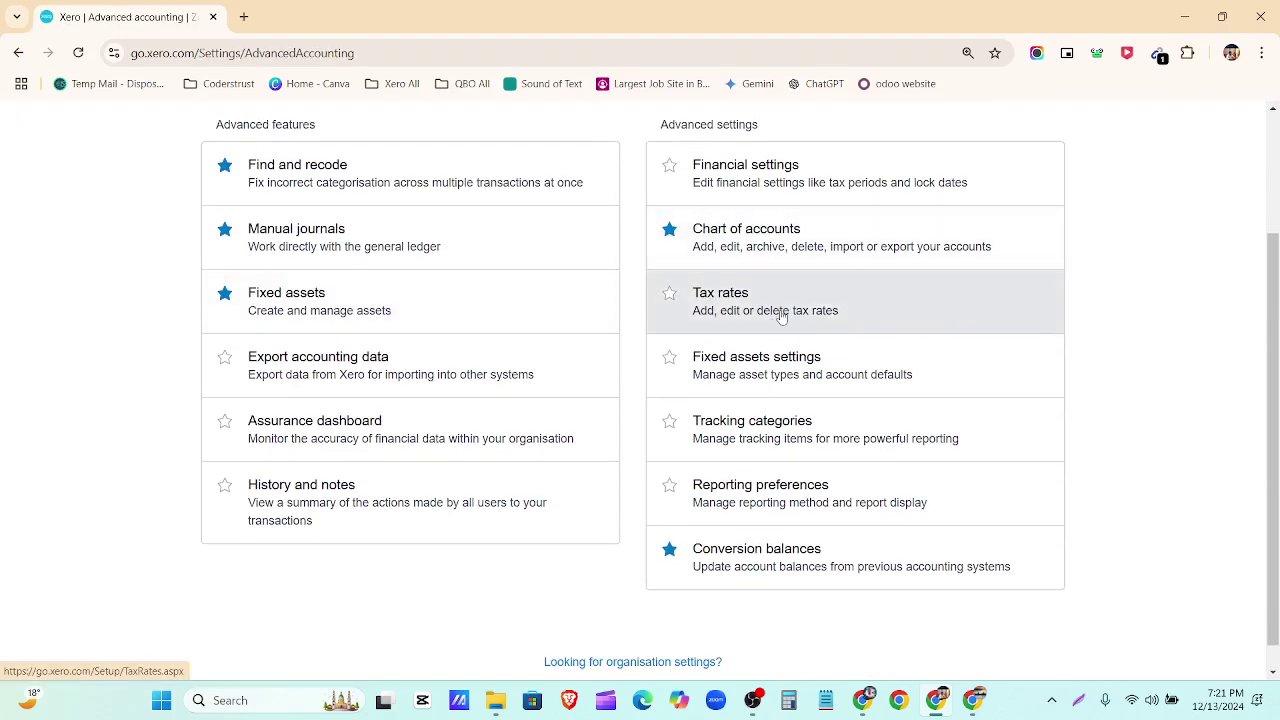
scroll(782, 316, "up", 3)
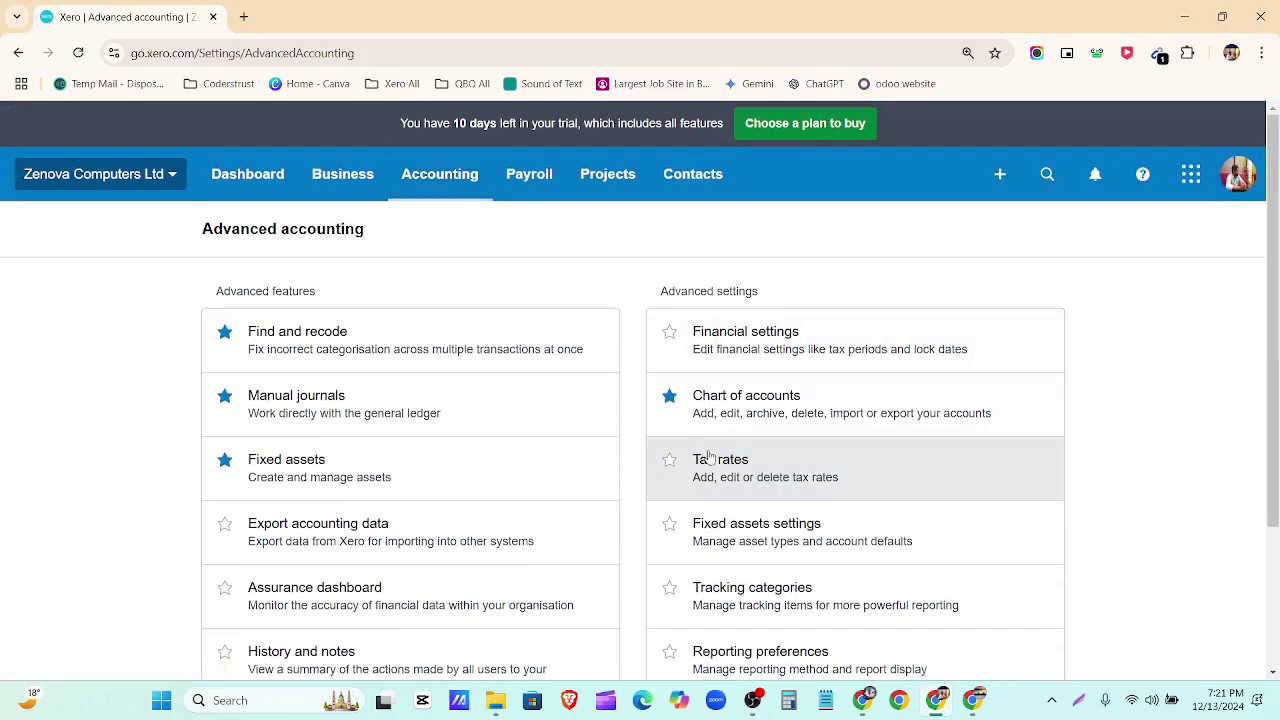
left_click(724, 473)
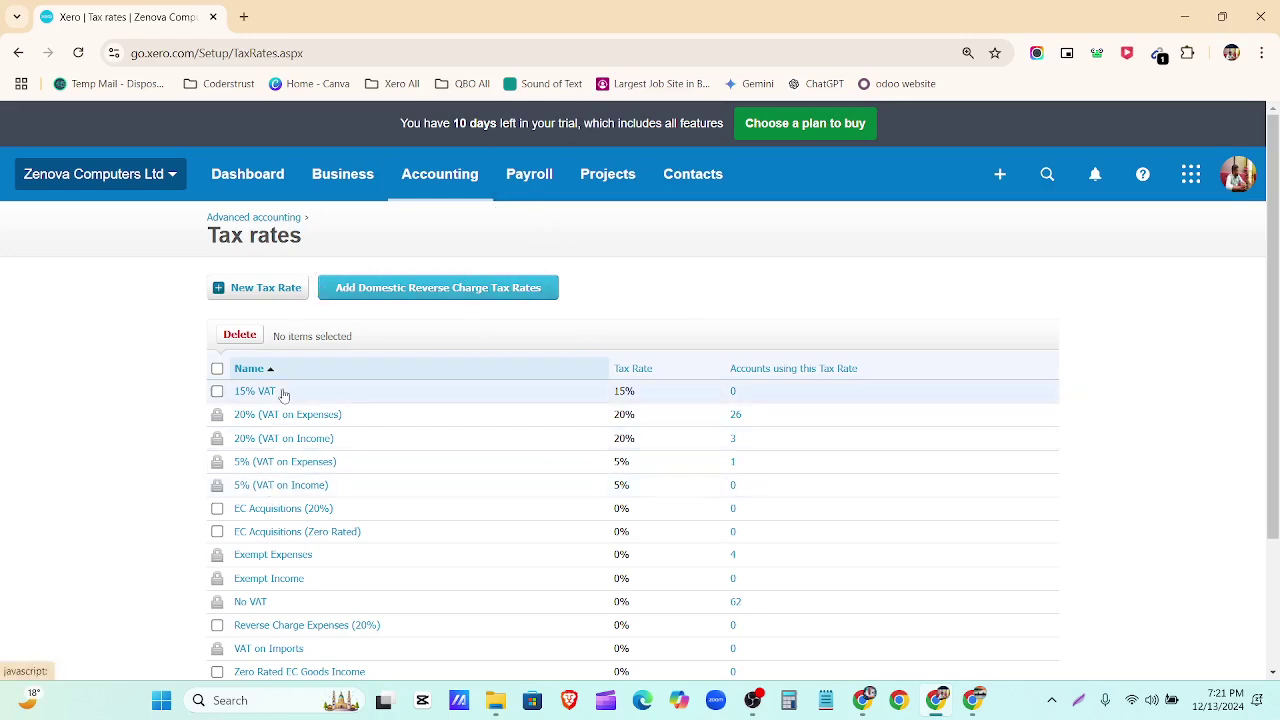
Inspect the VAT component percentage of the 5% (VAT on Income) tax rate and close it without saving.
scroll(280, 530, "down", 3)
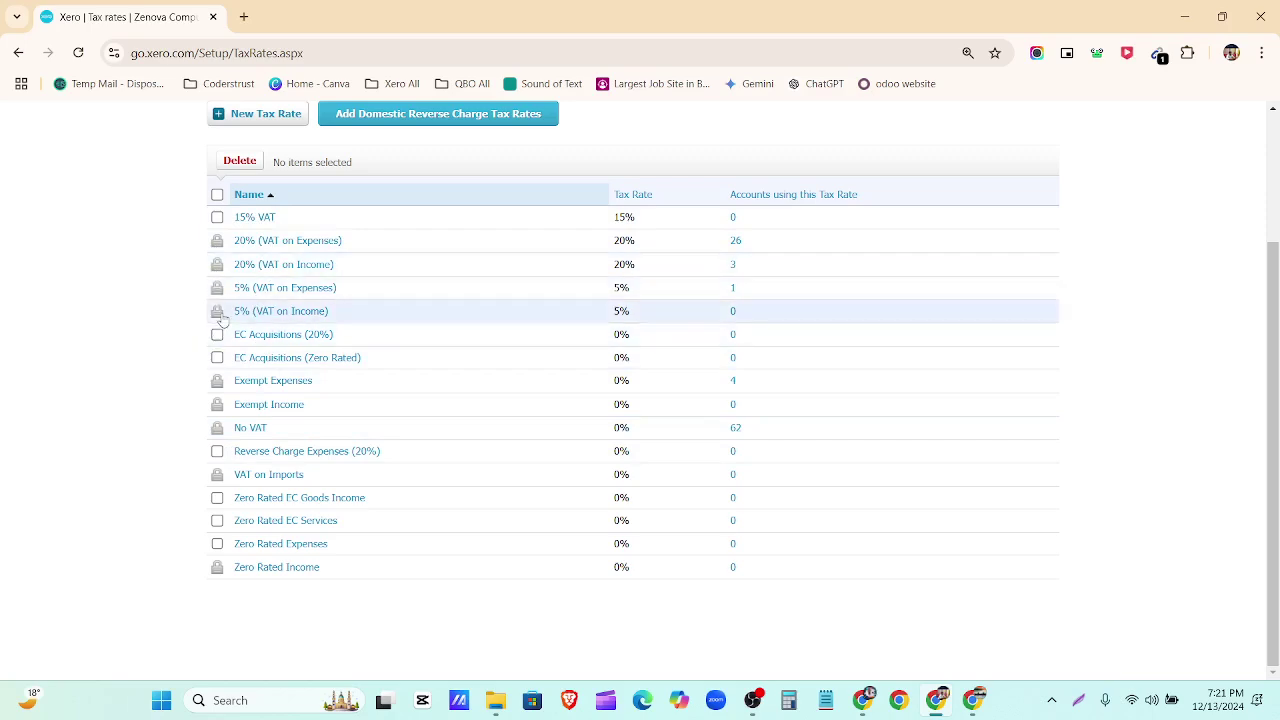
mouse_move(222, 318)
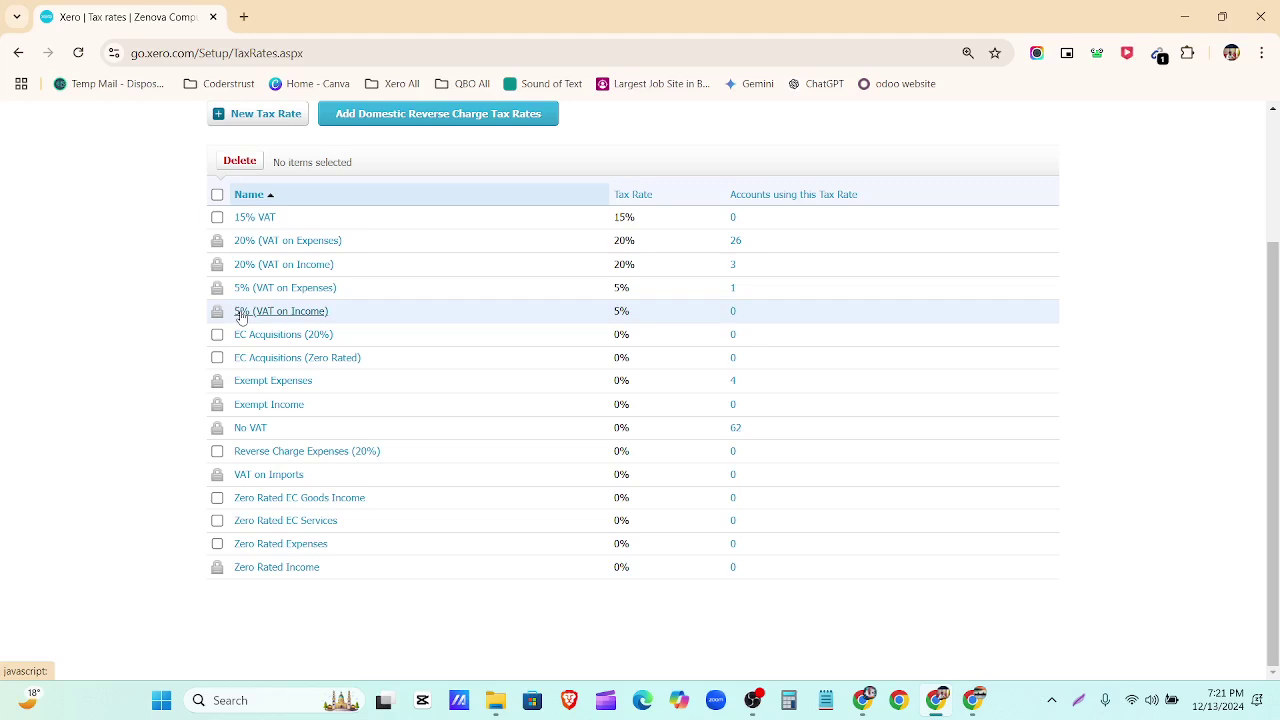
left_click(240, 313)
left_click(797, 422)
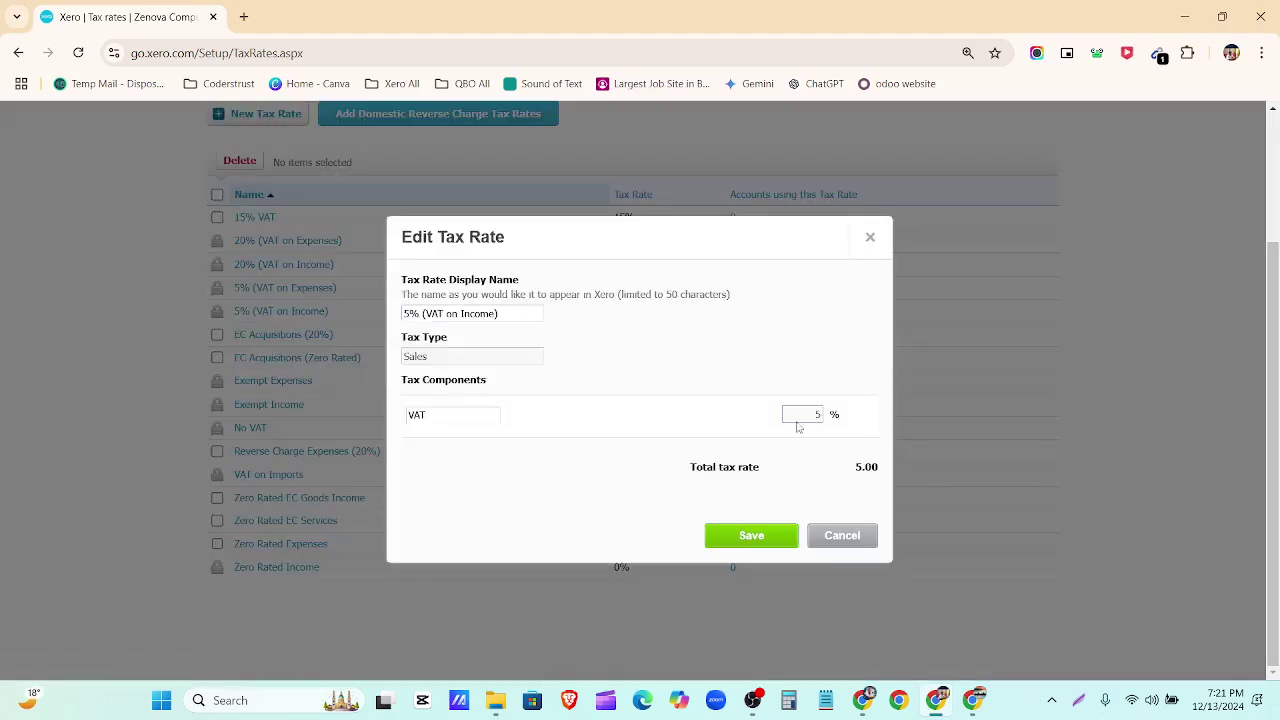
double_click(806, 414)
left_click(823, 435)
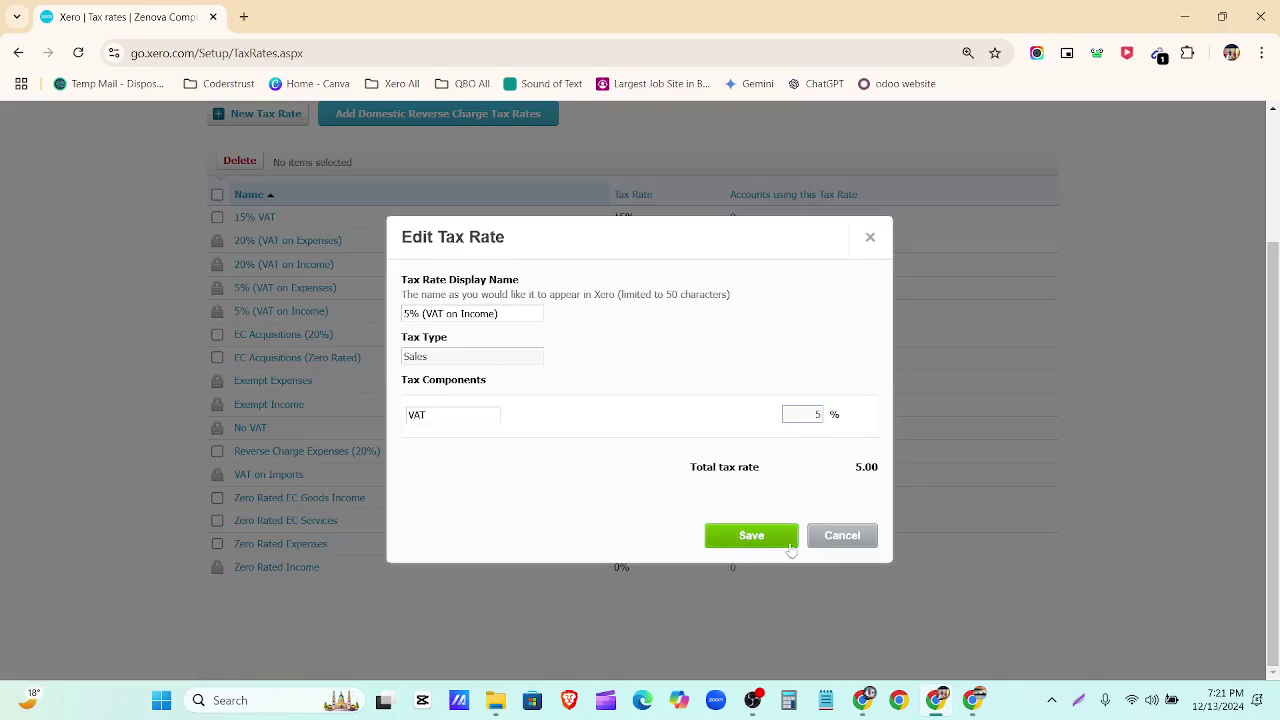
left_click(843, 536)
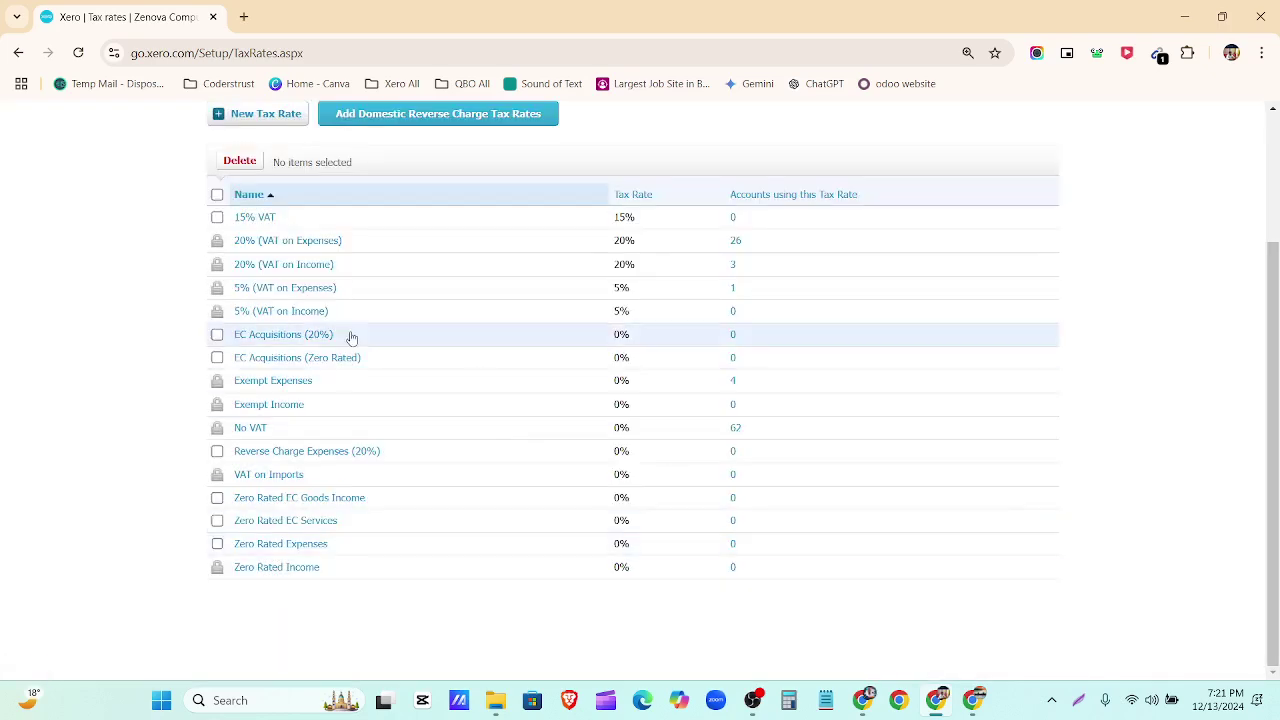
Inspect the settings of the EC Acquisitions (20%) tax rate and close it without saving.
left_click(267, 338)
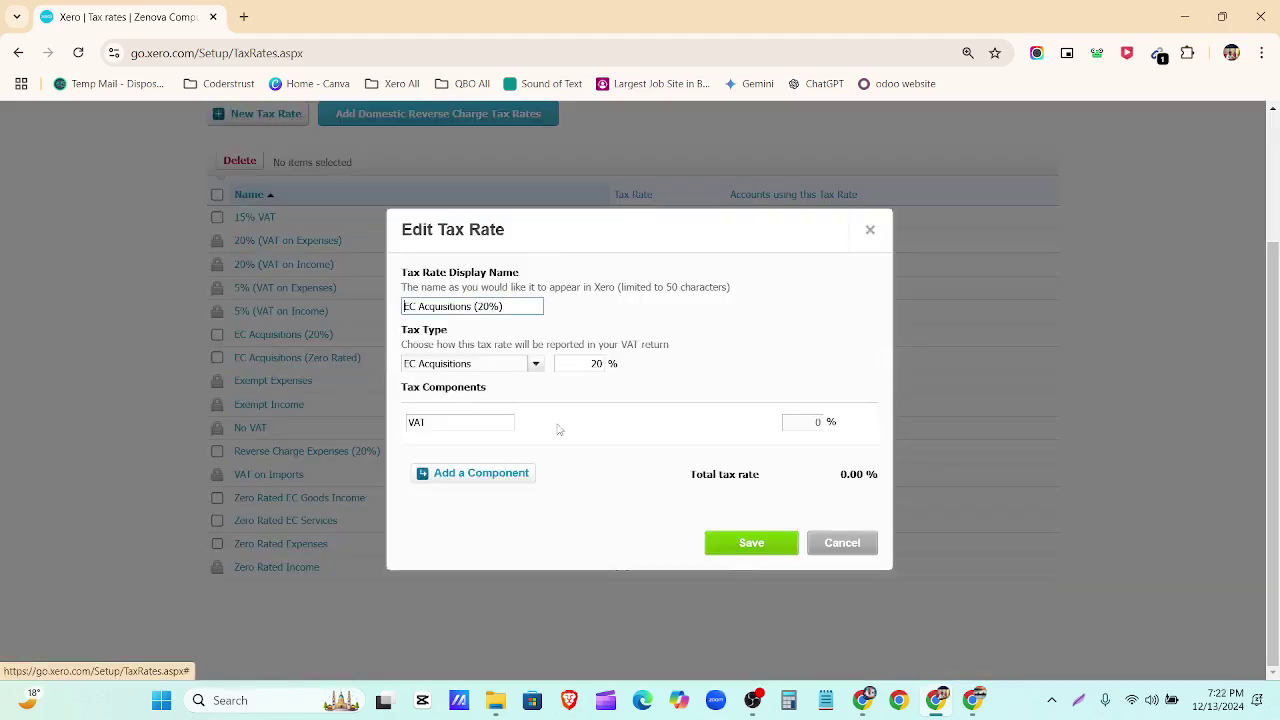
left_click(820, 423)
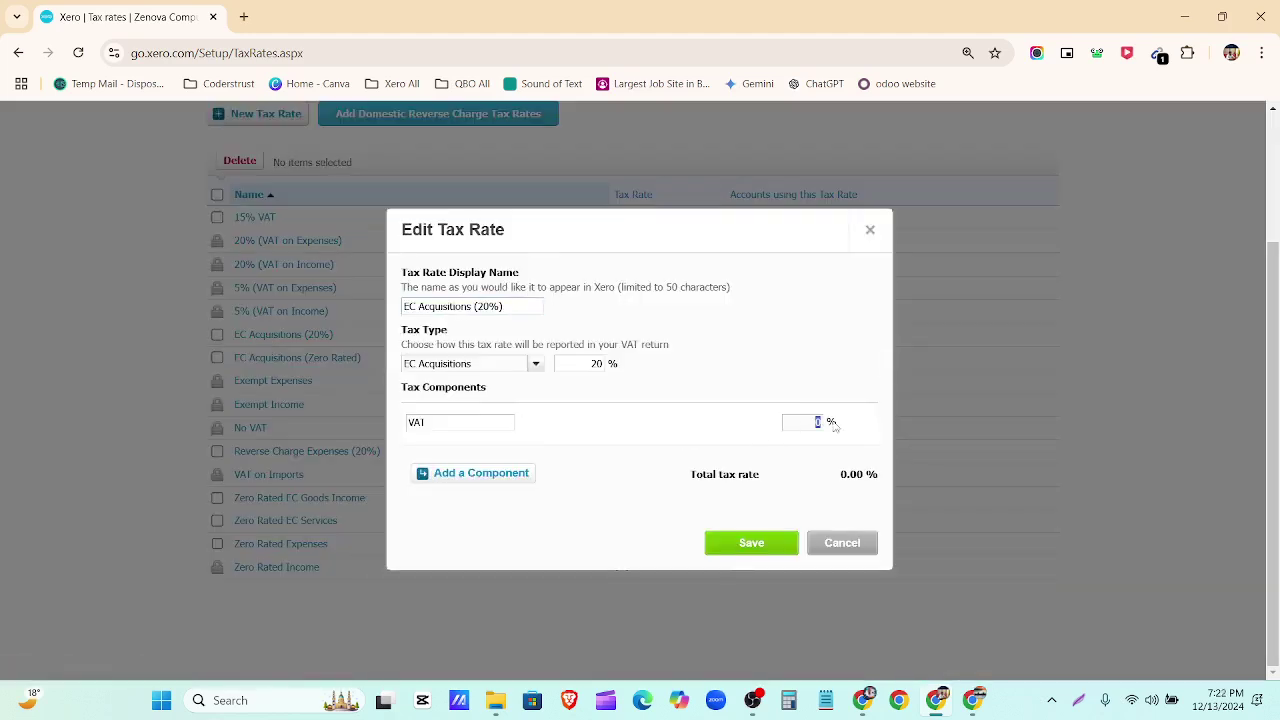
left_click(869, 232)
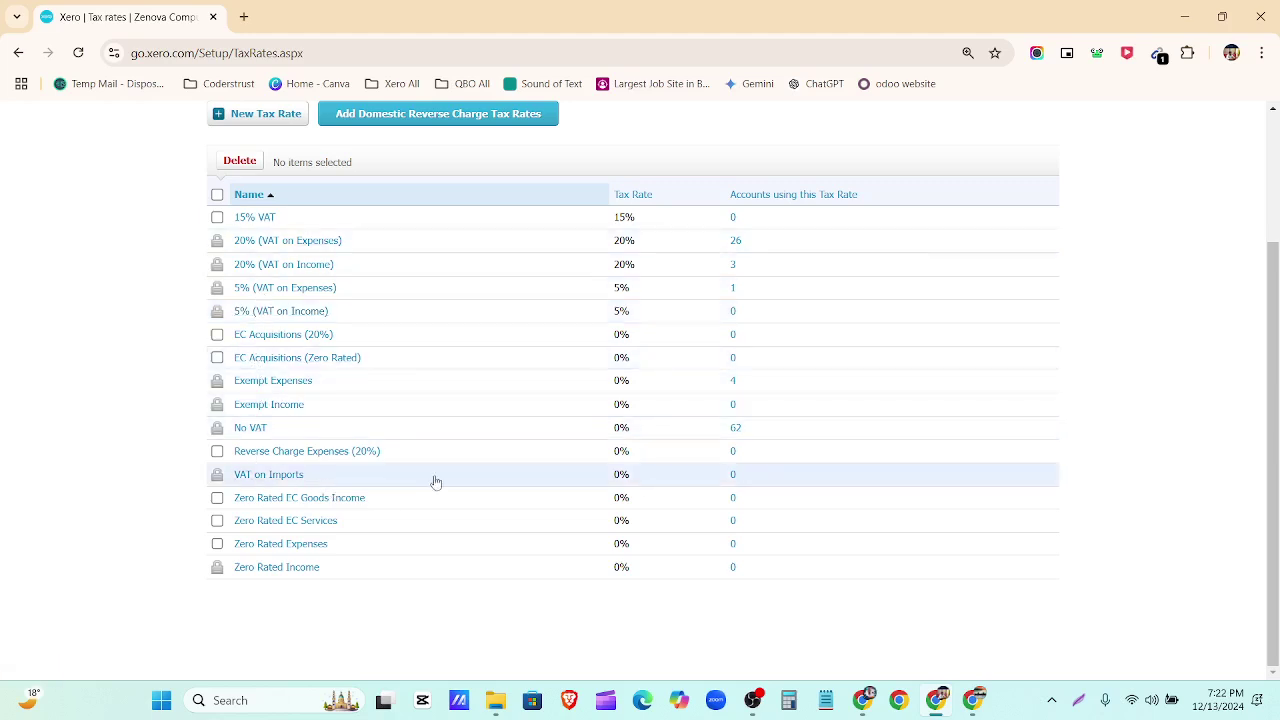
Start a new tax rate named "10% sales VAT" with tax type Sales and a VAT component of 10%.
scroll(481, 467, "up", 1)
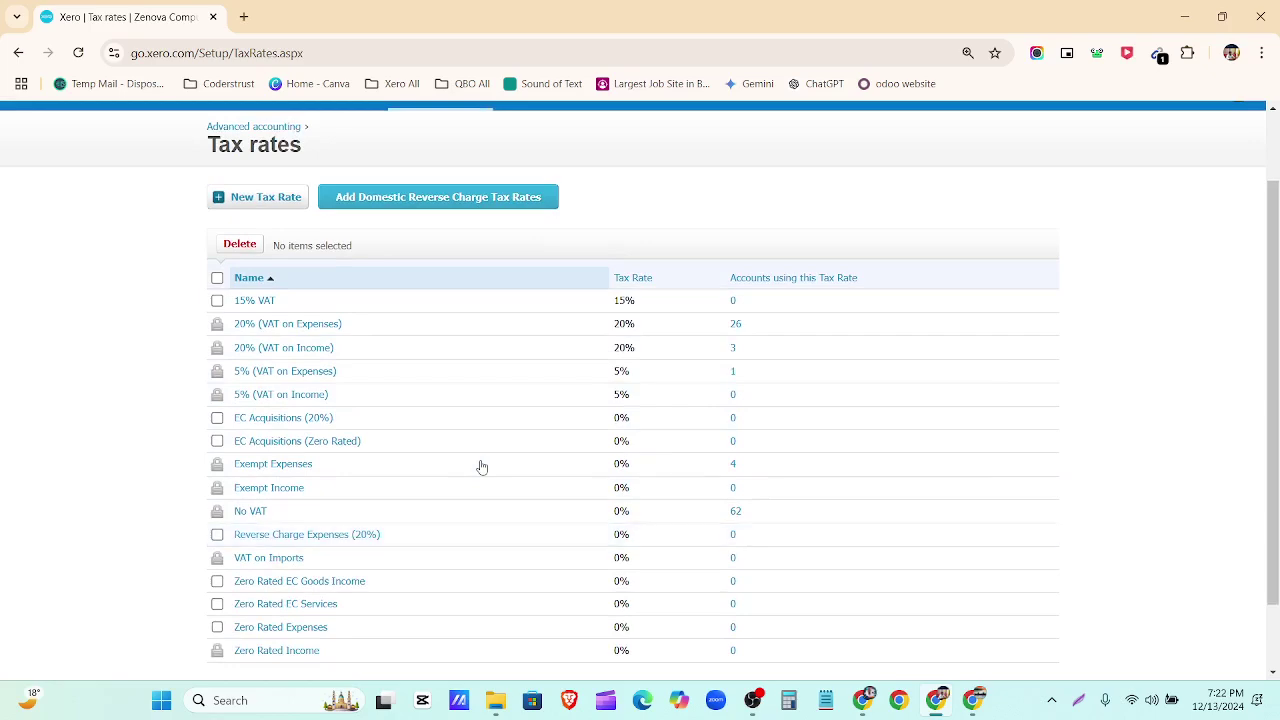
scroll(481, 467, "up", 1)
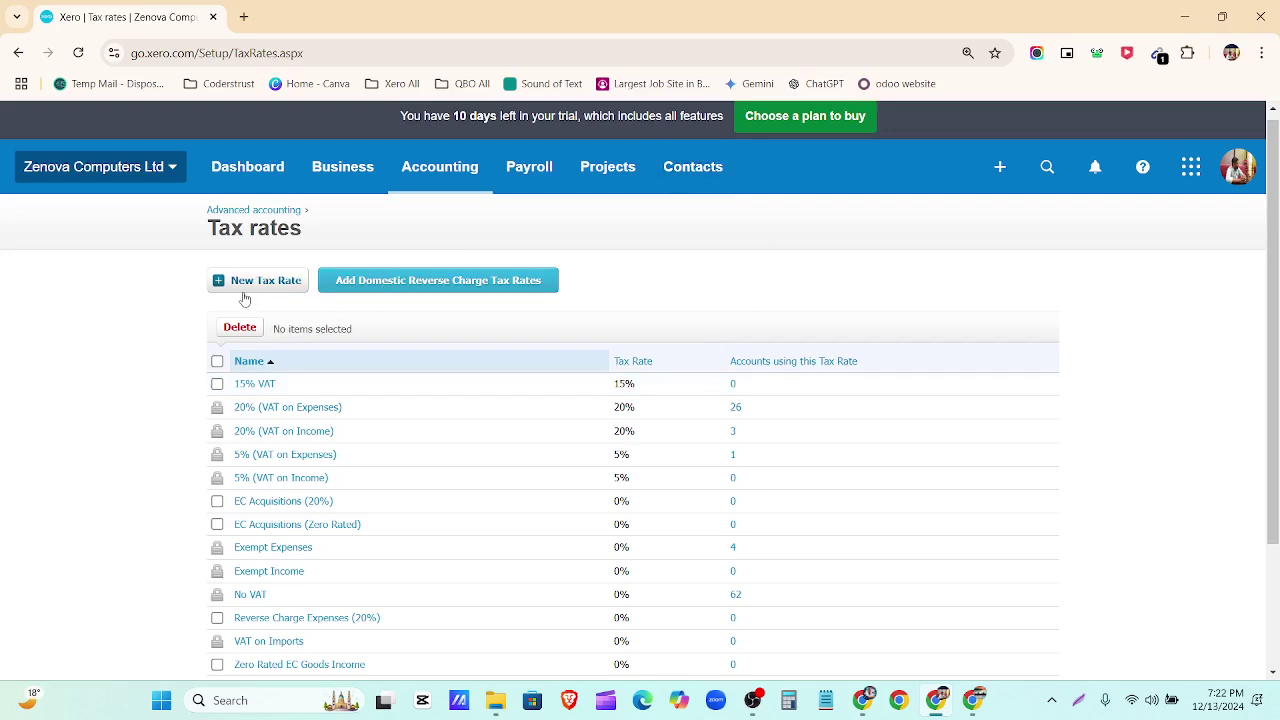
left_click(244, 290)
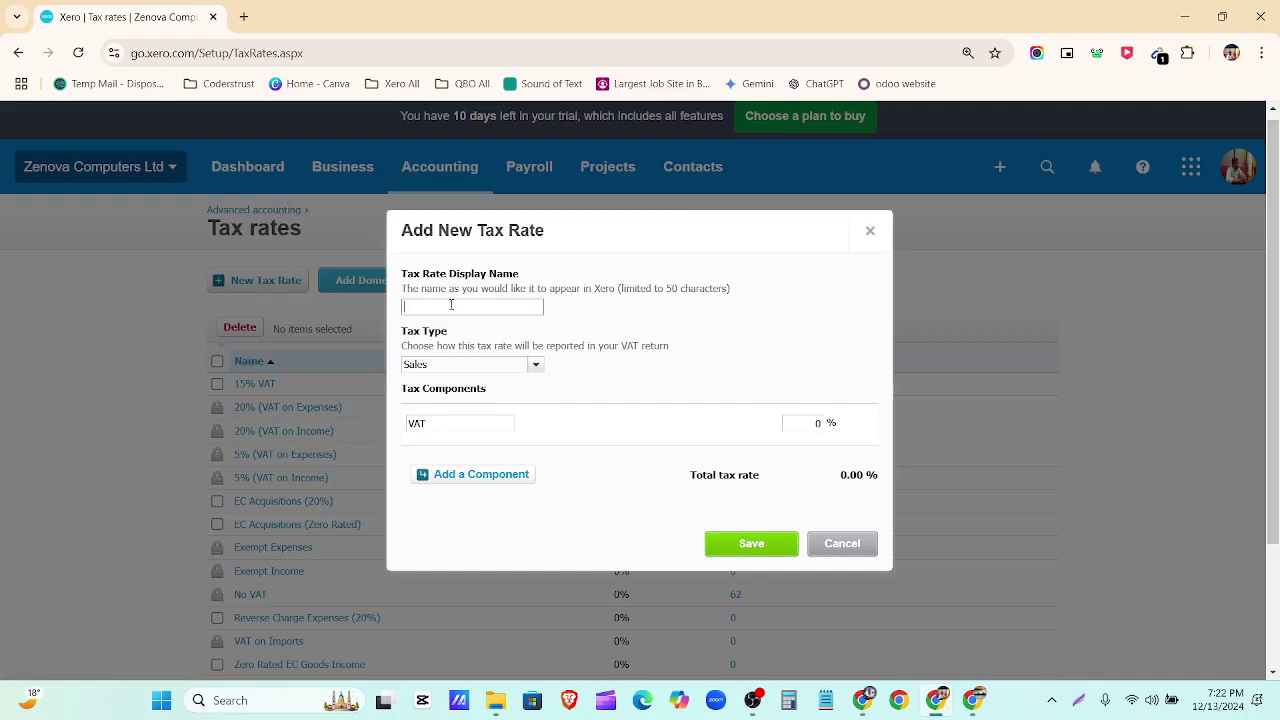
type("10% salesVAT")
left_click(535, 366)
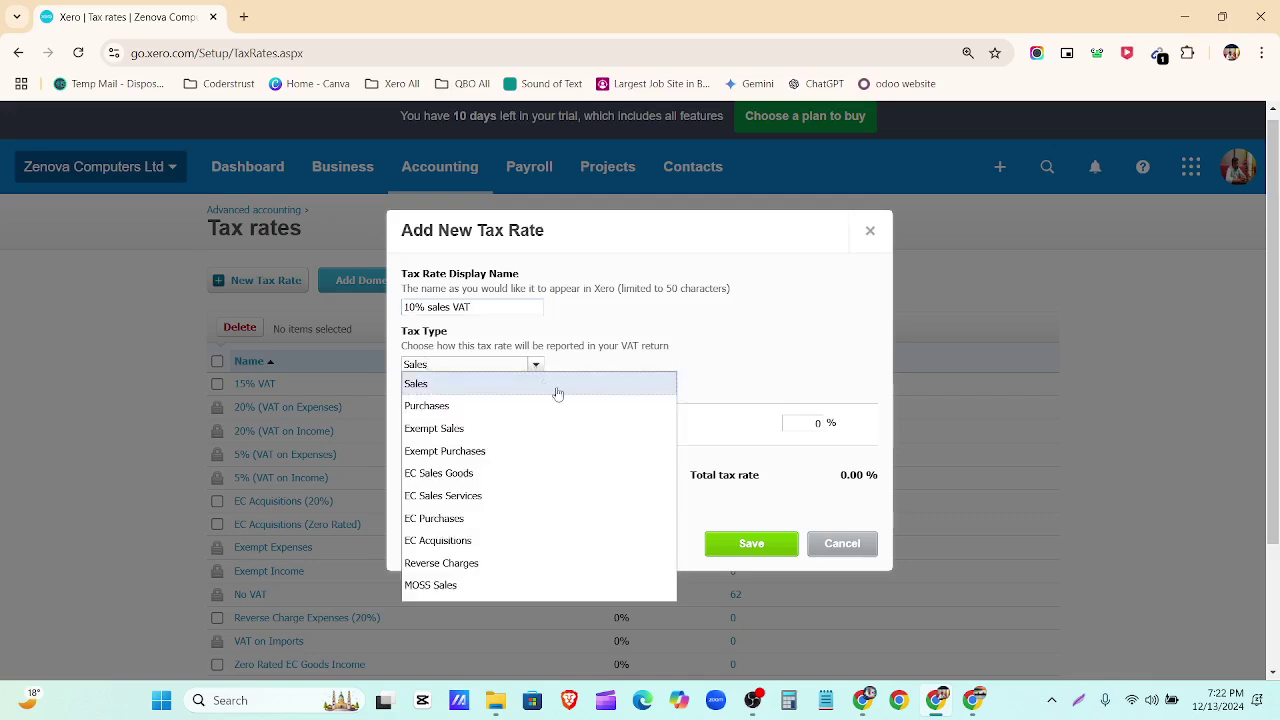
left_click(724, 368)
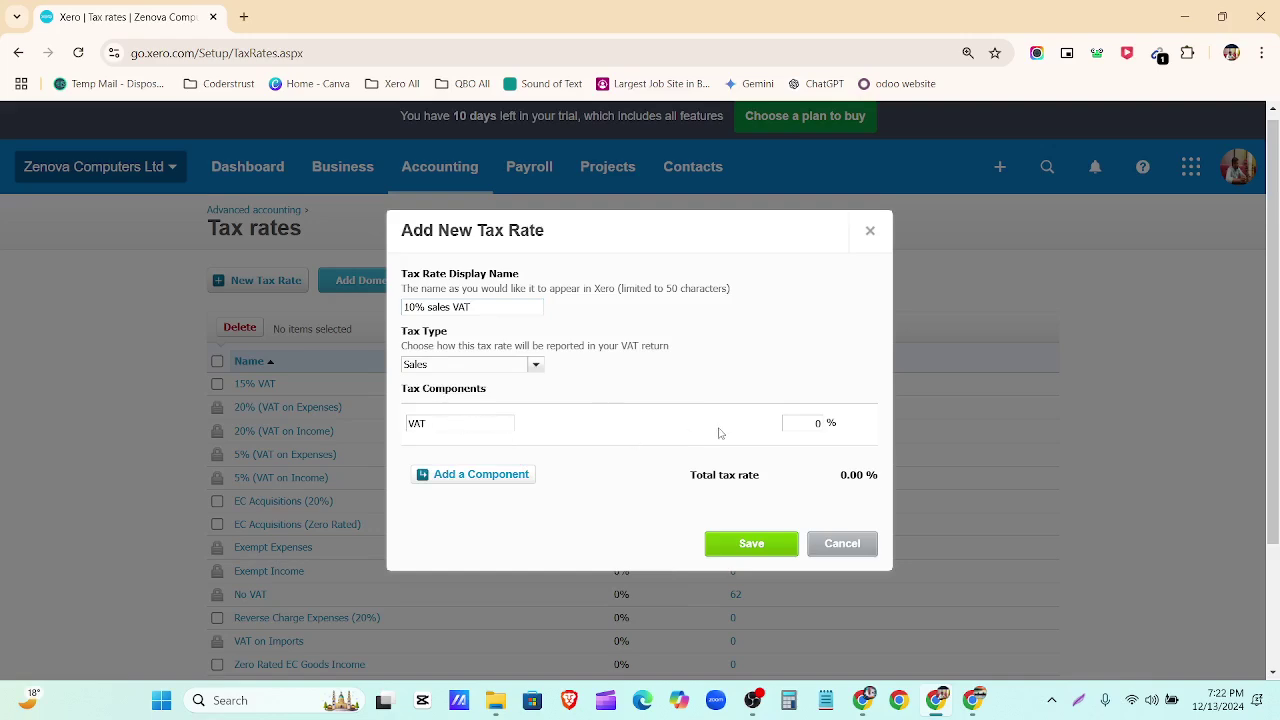
left_click(814, 424)
type("10")
Try out a second tax component named "VAT-" at 10% and remove it from the new rate.
left_click(470, 480)
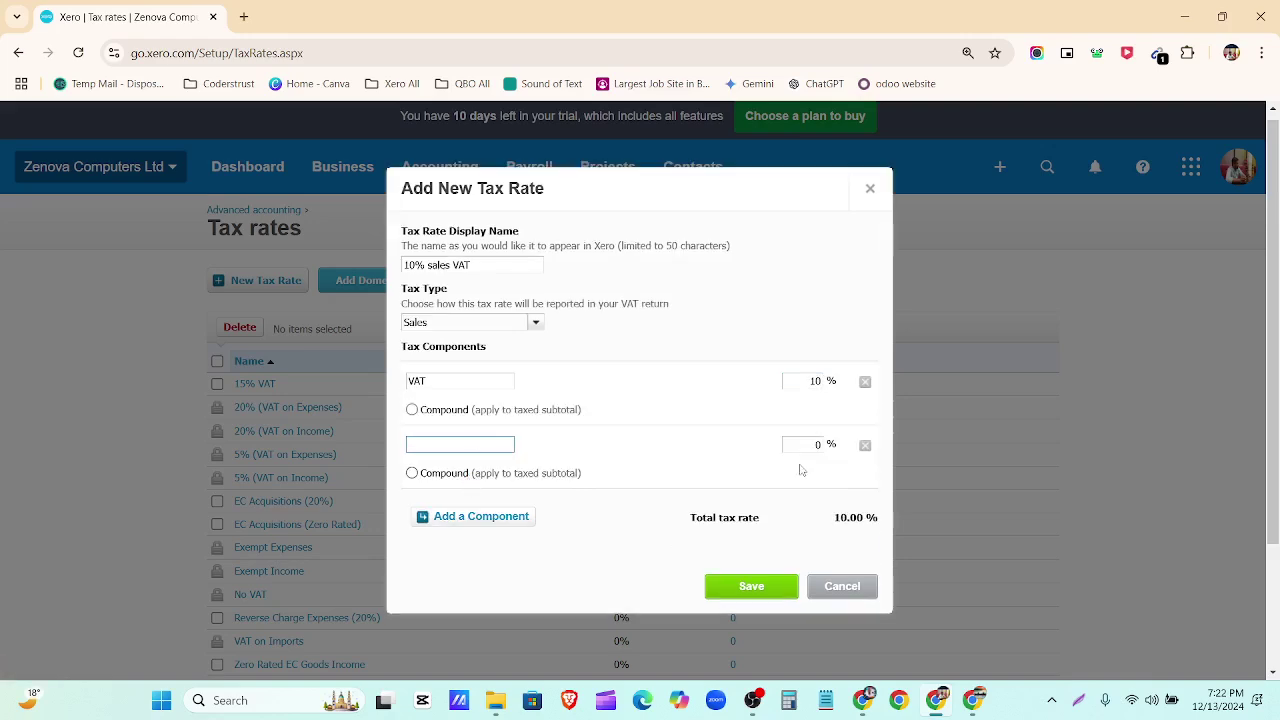
left_click(803, 447)
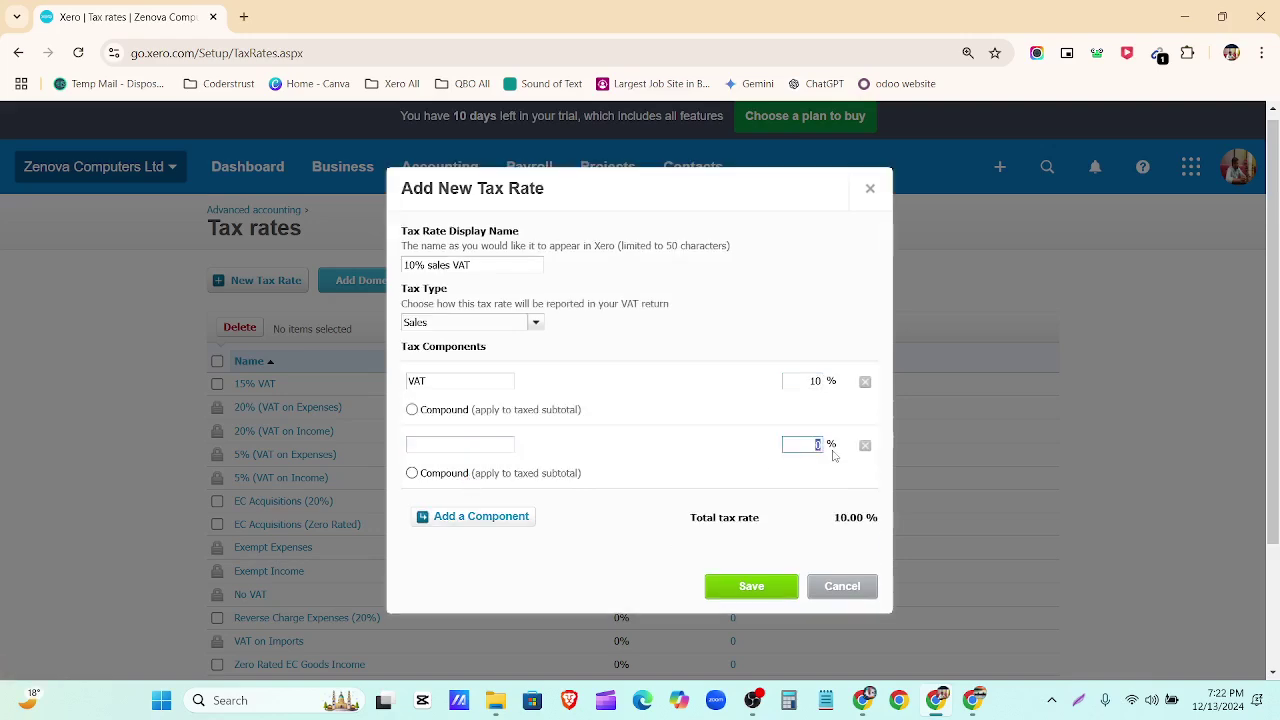
left_click(493, 444)
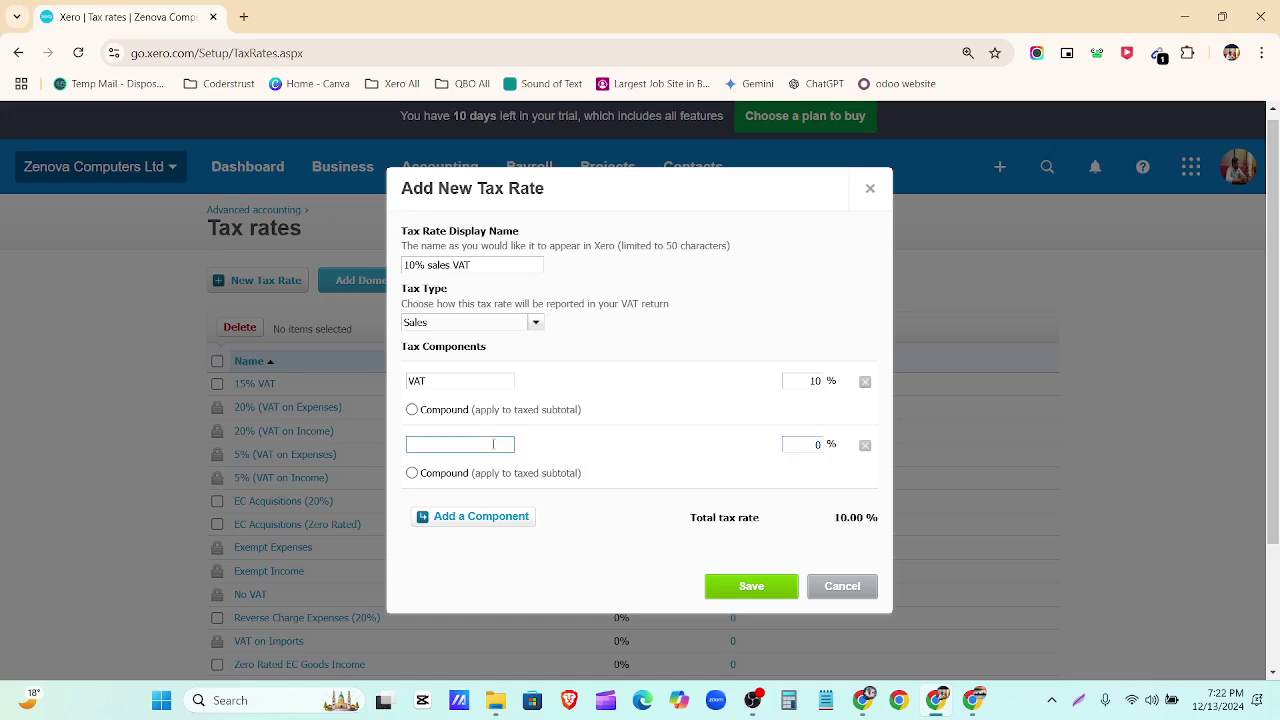
type("VAT-")
left_click(815, 445)
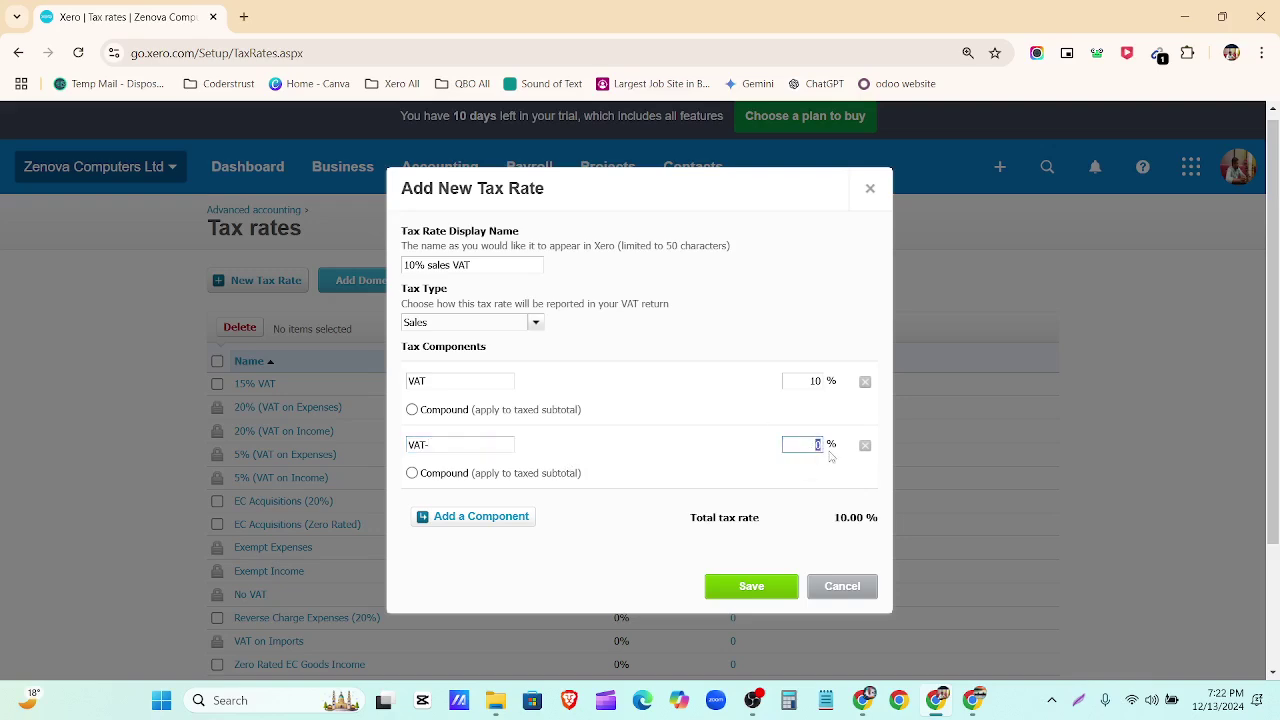
type("10")
left_click(645, 529)
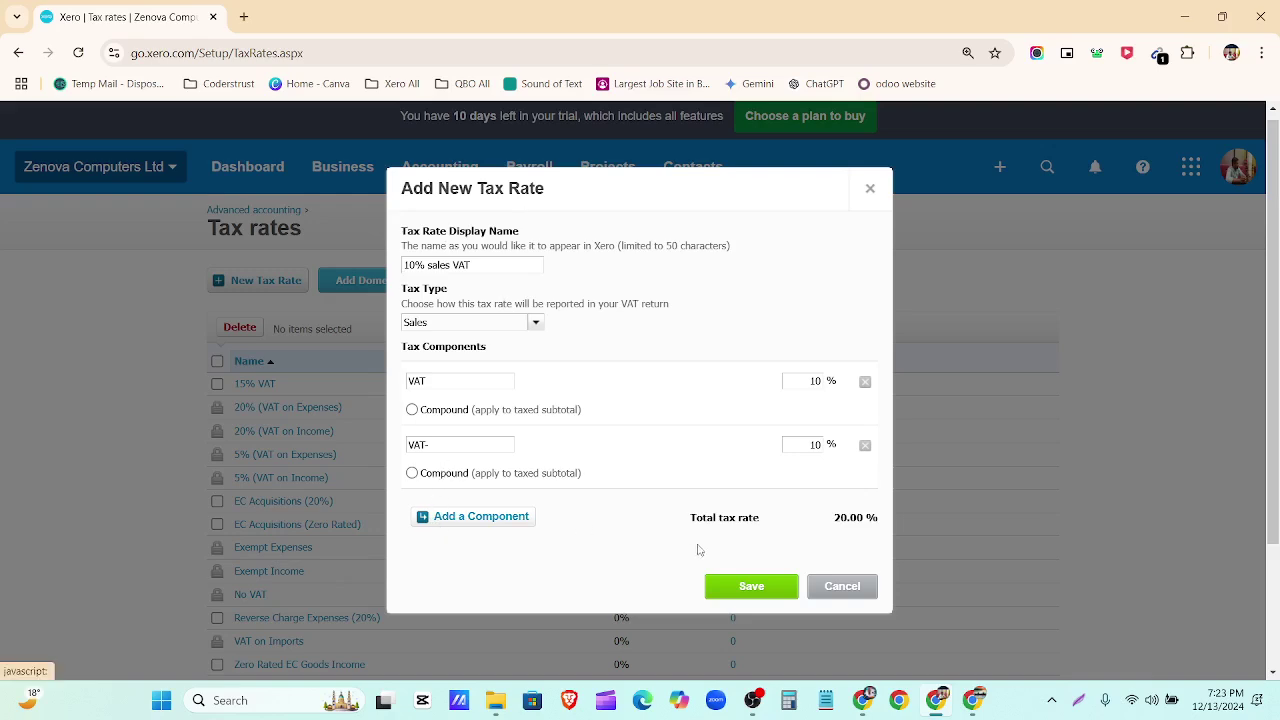
left_click(866, 447)
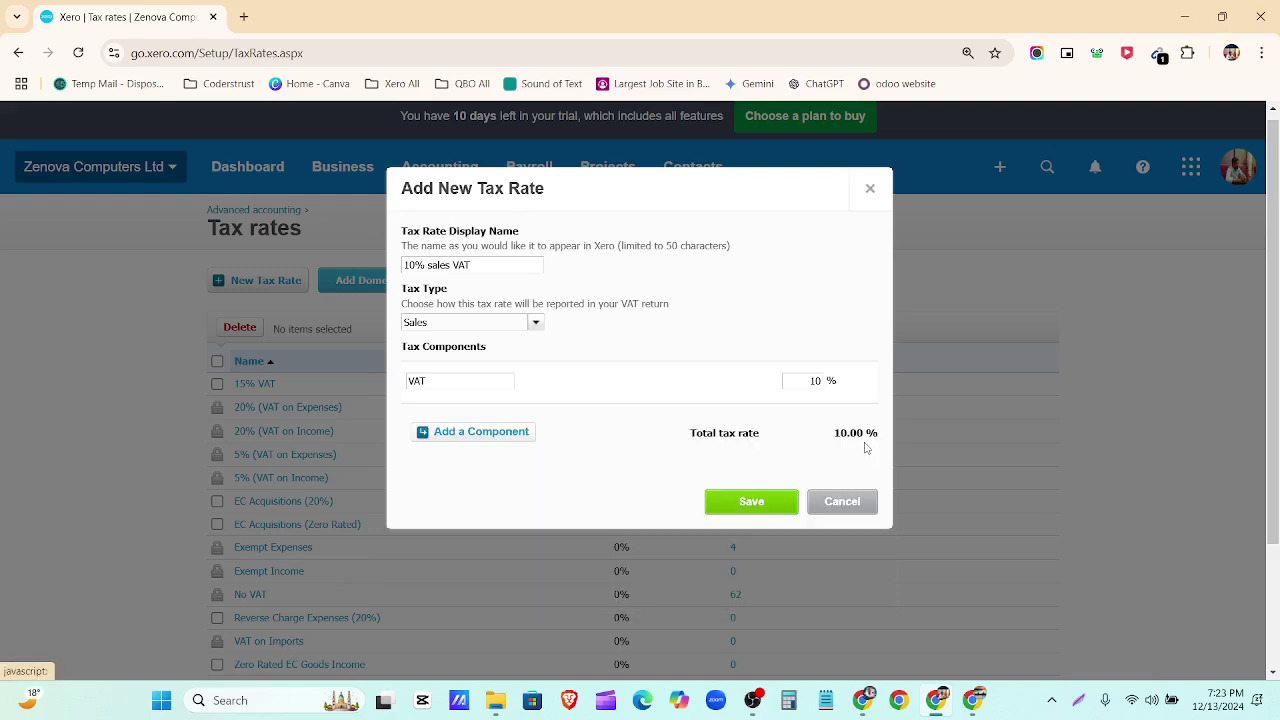
Save the new 10% sales VAT tax rate.
left_click(759, 500)
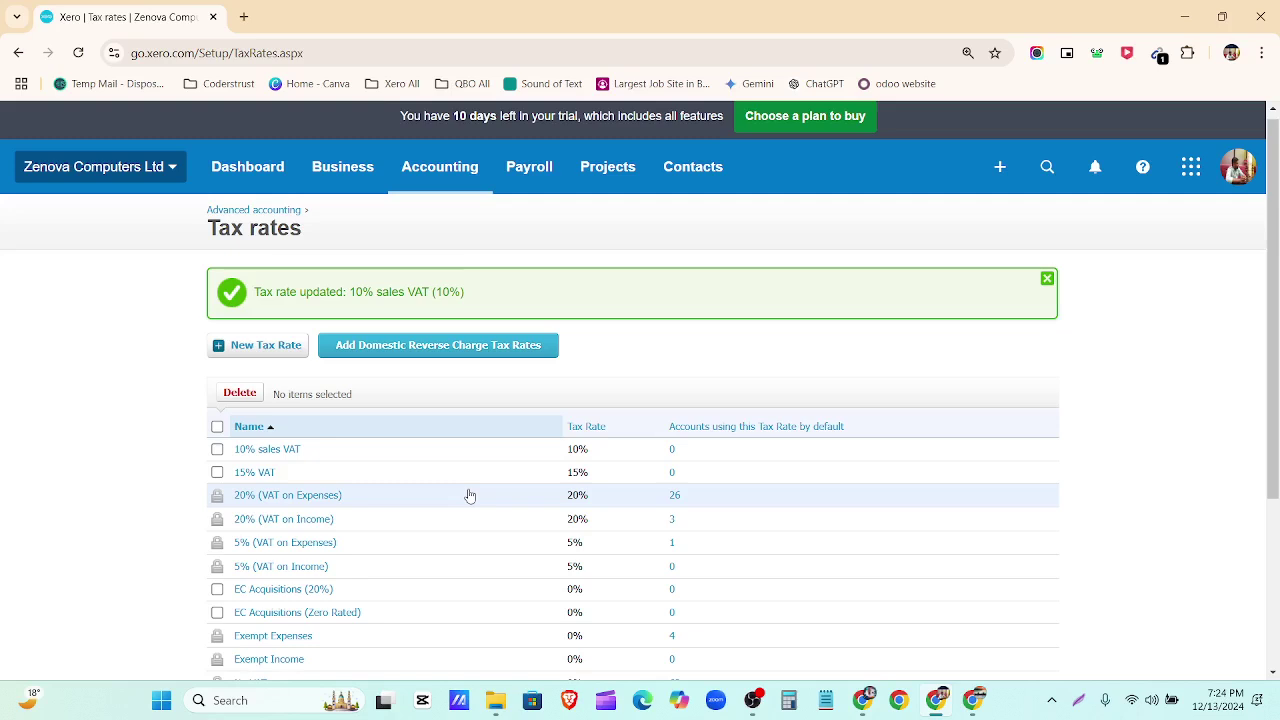
Review the list of accounts that use the 20% (VAT on Expenses) rate and return to the tax rates.
left_click(675, 497)
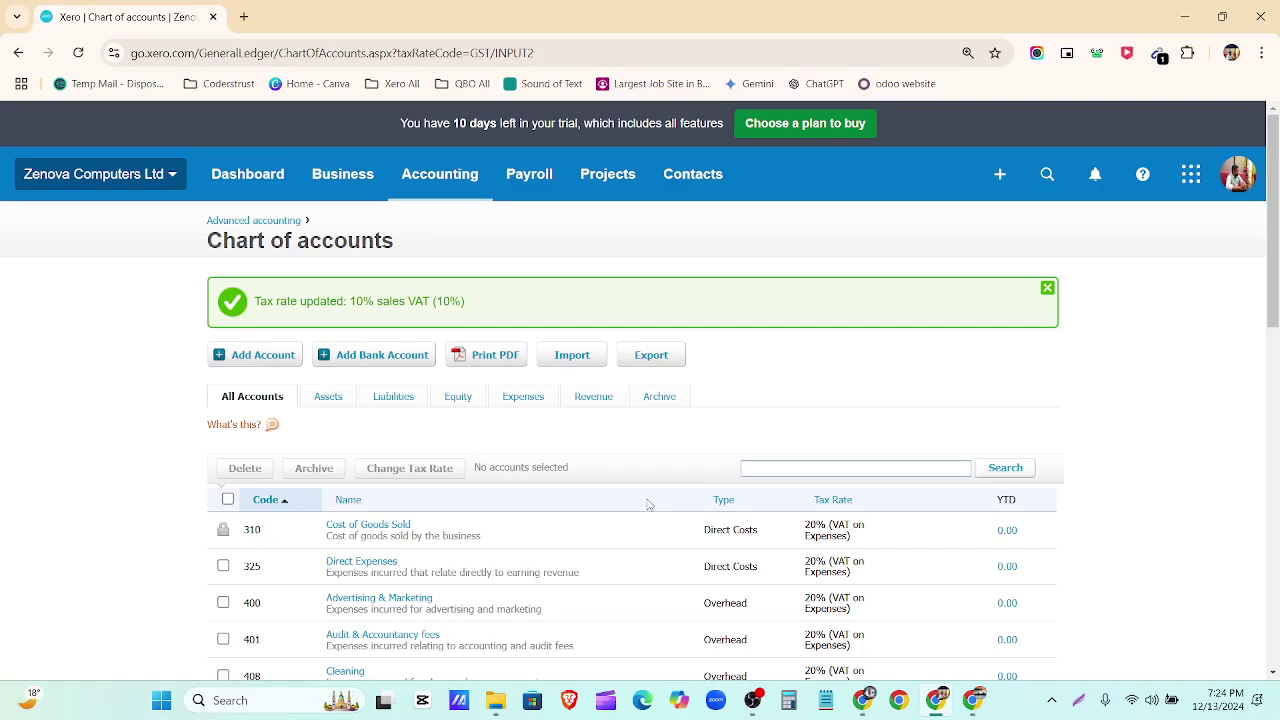
scroll(860, 327, "down", 3)
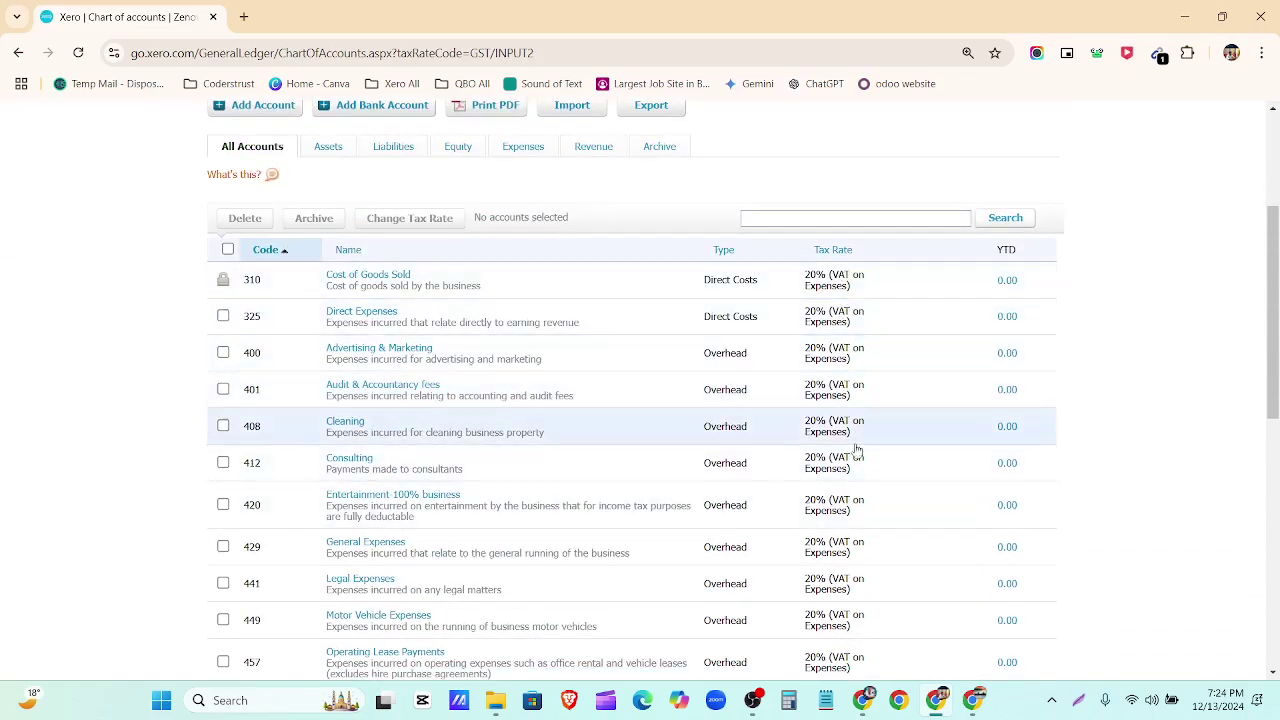
scroll(840, 500, "down", 4)
scroll(833, 487, "down", 3)
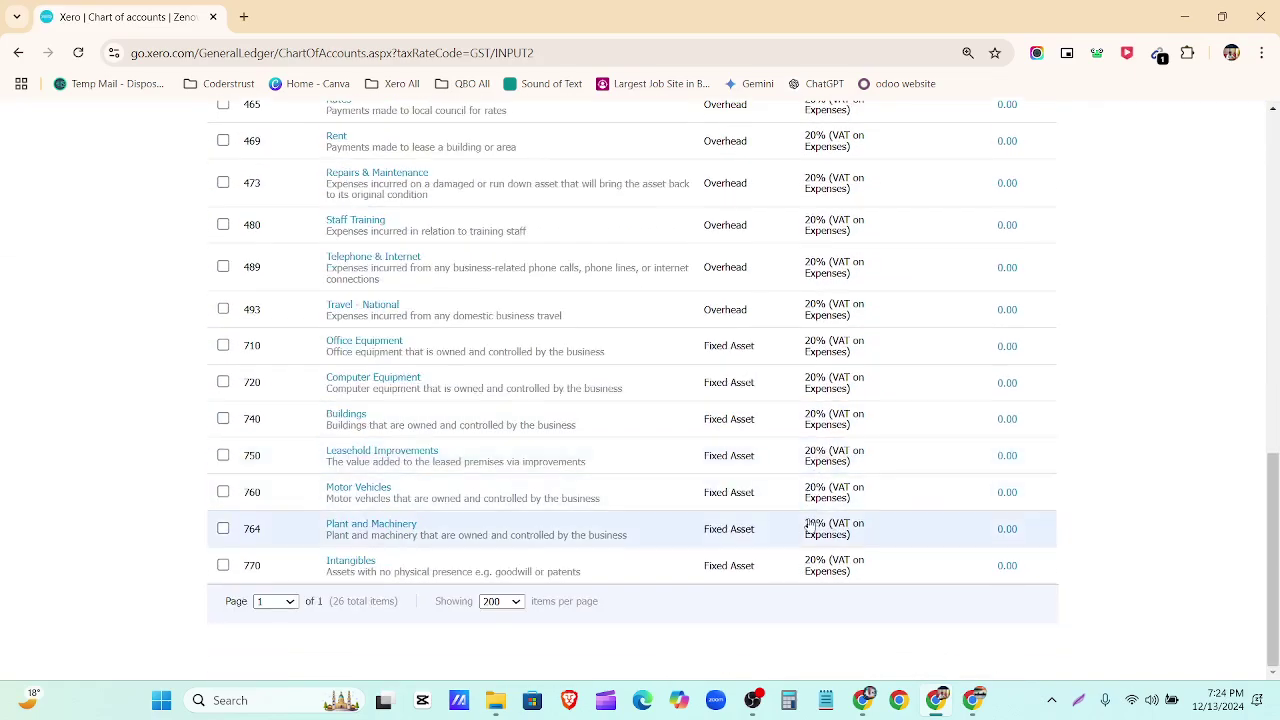
scroll(820, 555, "up", 10)
scroll(793, 537, "up", 2)
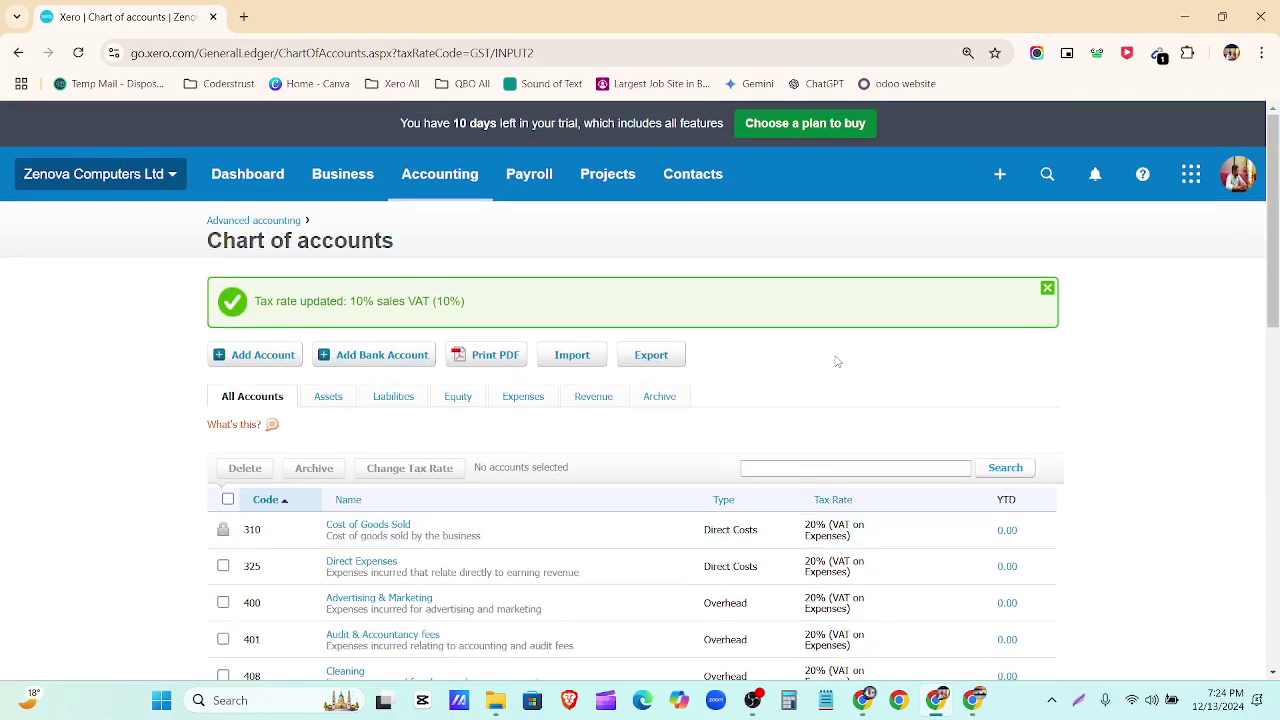
left_click(18, 53)
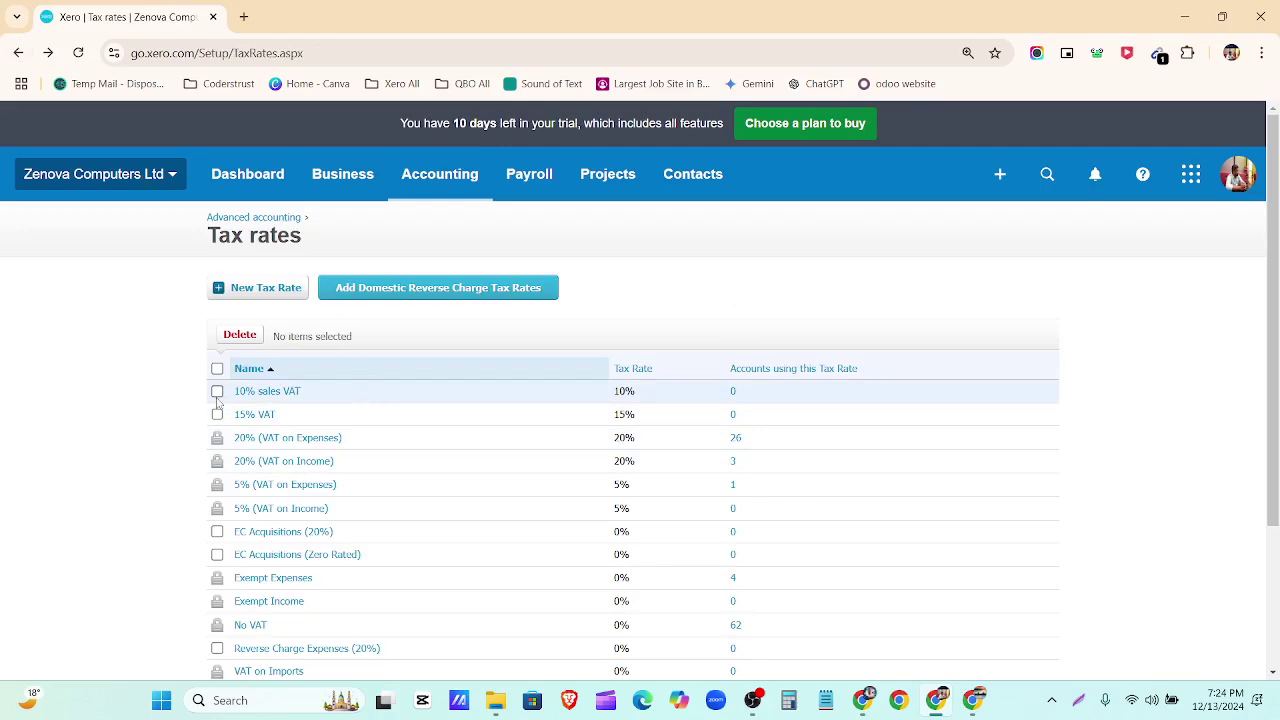
Select and deselect the 10% sales VAT rate, inspect its settings without saving, and look over the tax rate list.
left_click(217, 391)
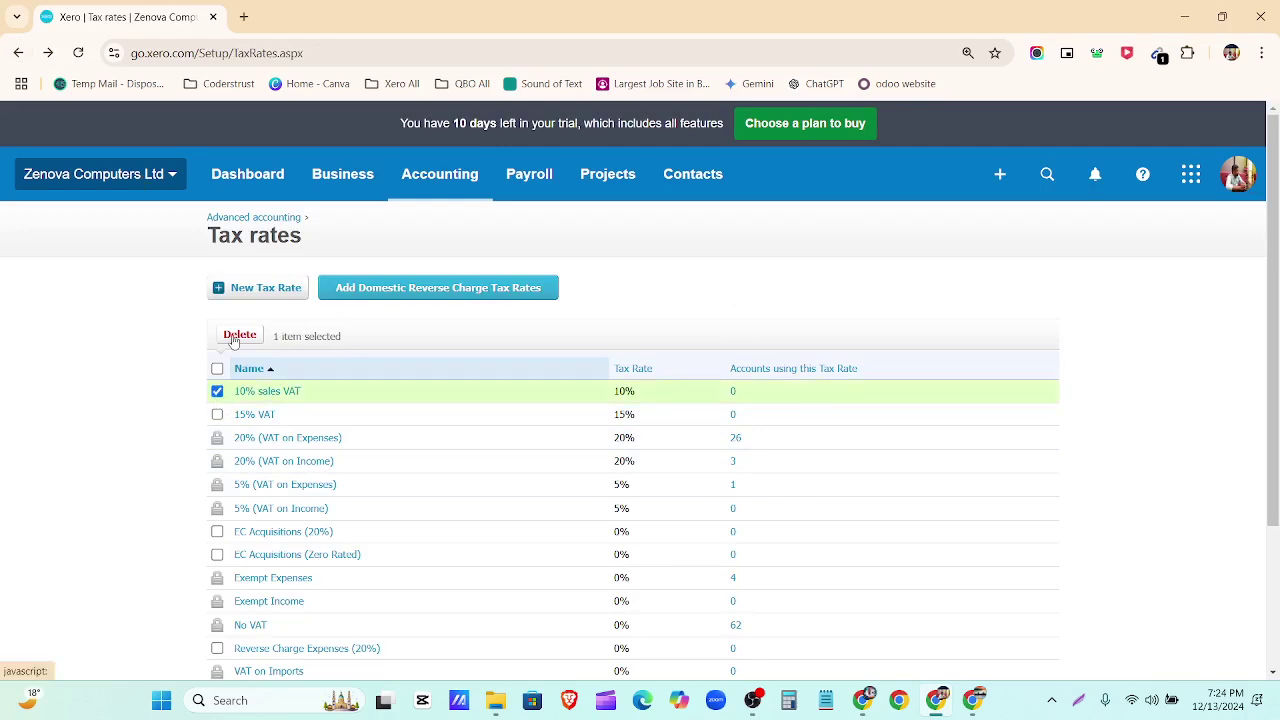
left_click(217, 391)
left_click(276, 393)
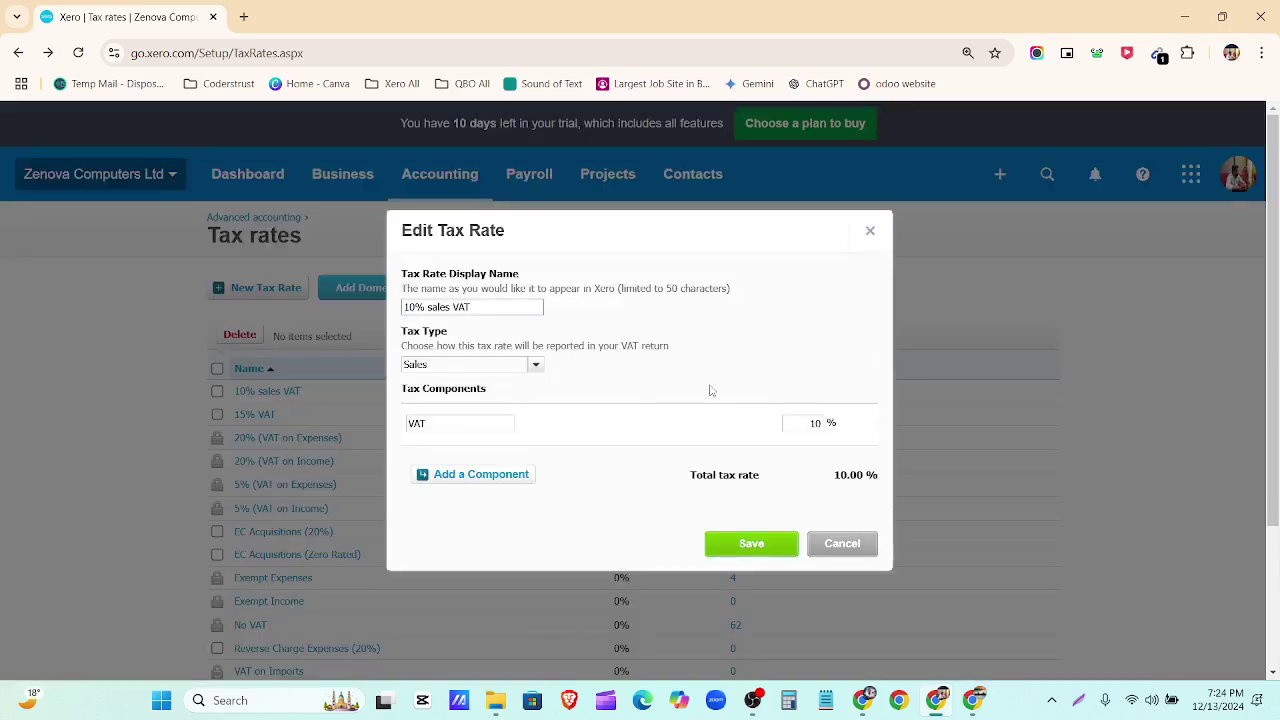
left_click(869, 232)
scroll(583, 558, "down", 2)
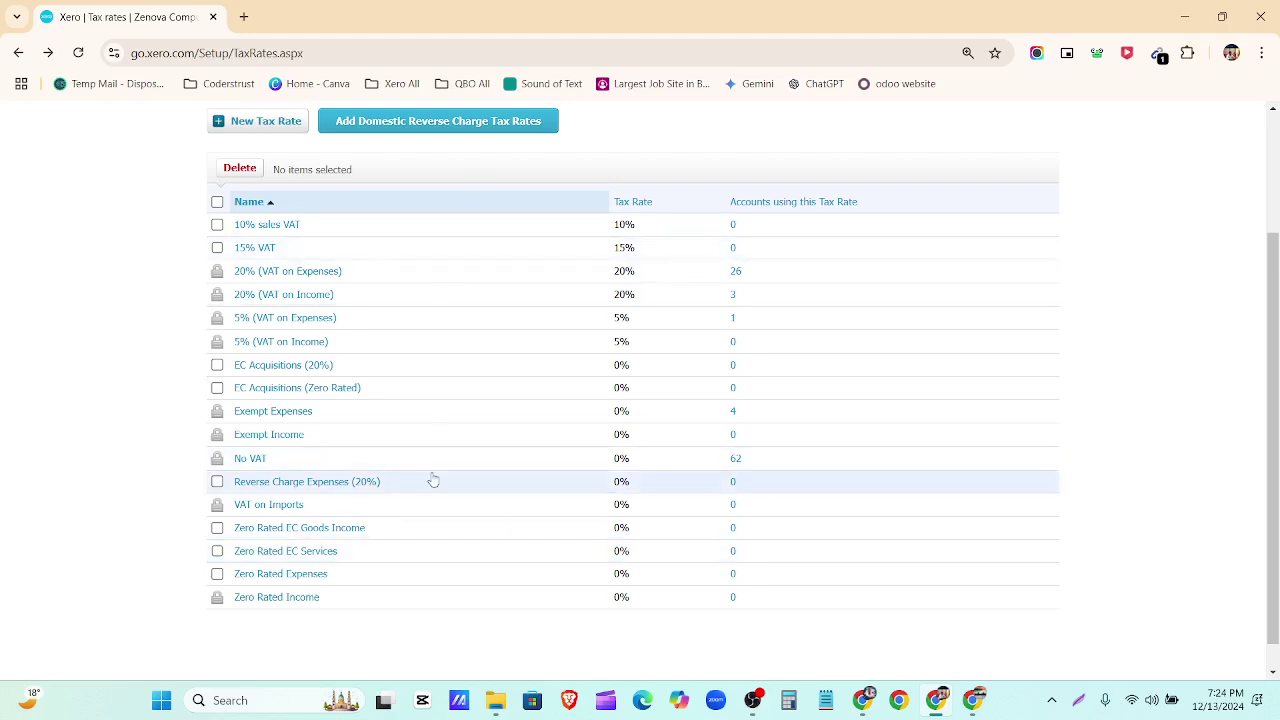
scroll(433, 481, "up", 2)
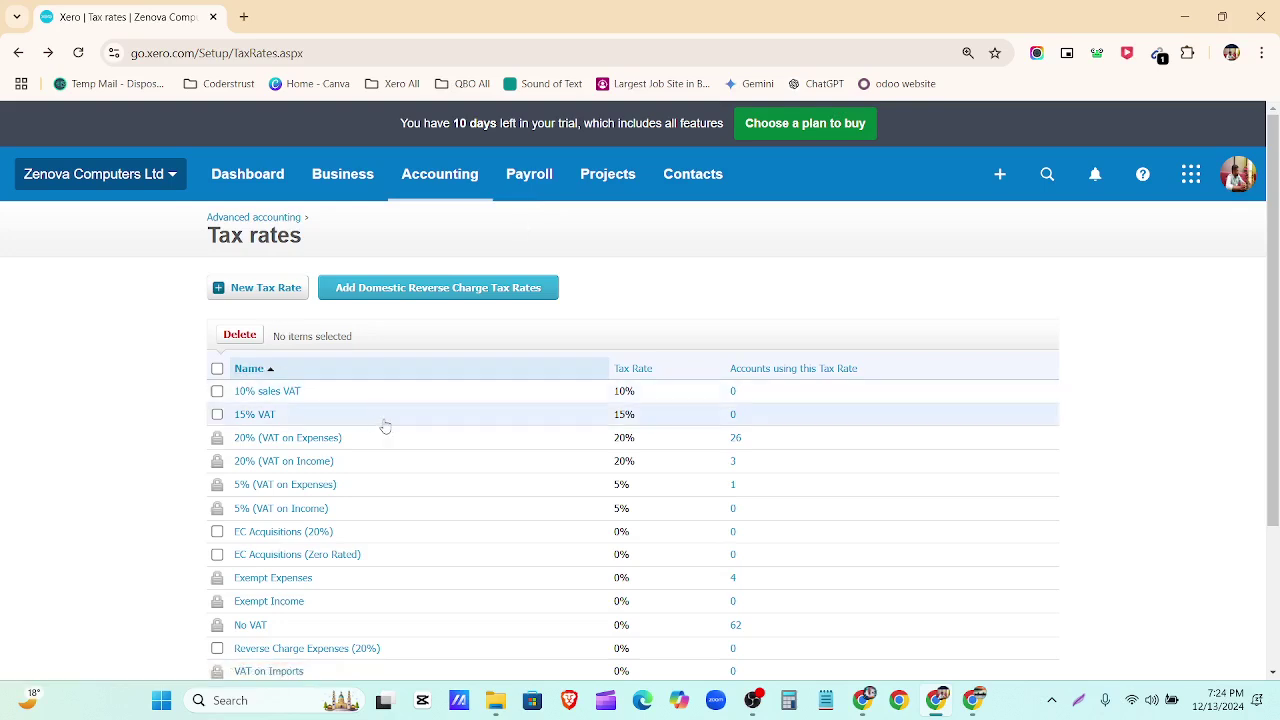
Inspect the name, tax type and component of the 20% (VAT on Expenses) rate and close it without saving.
scroll(385, 427, "down", 2)
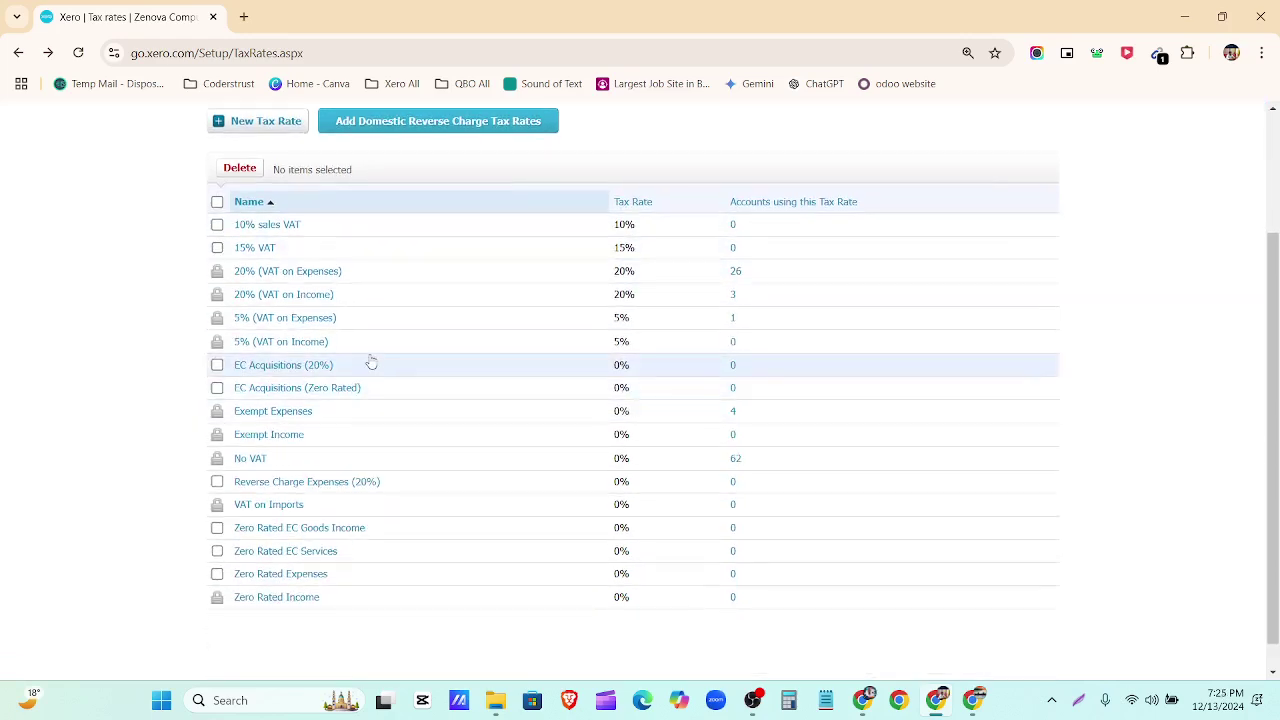
scroll(370, 361, "up", 2)
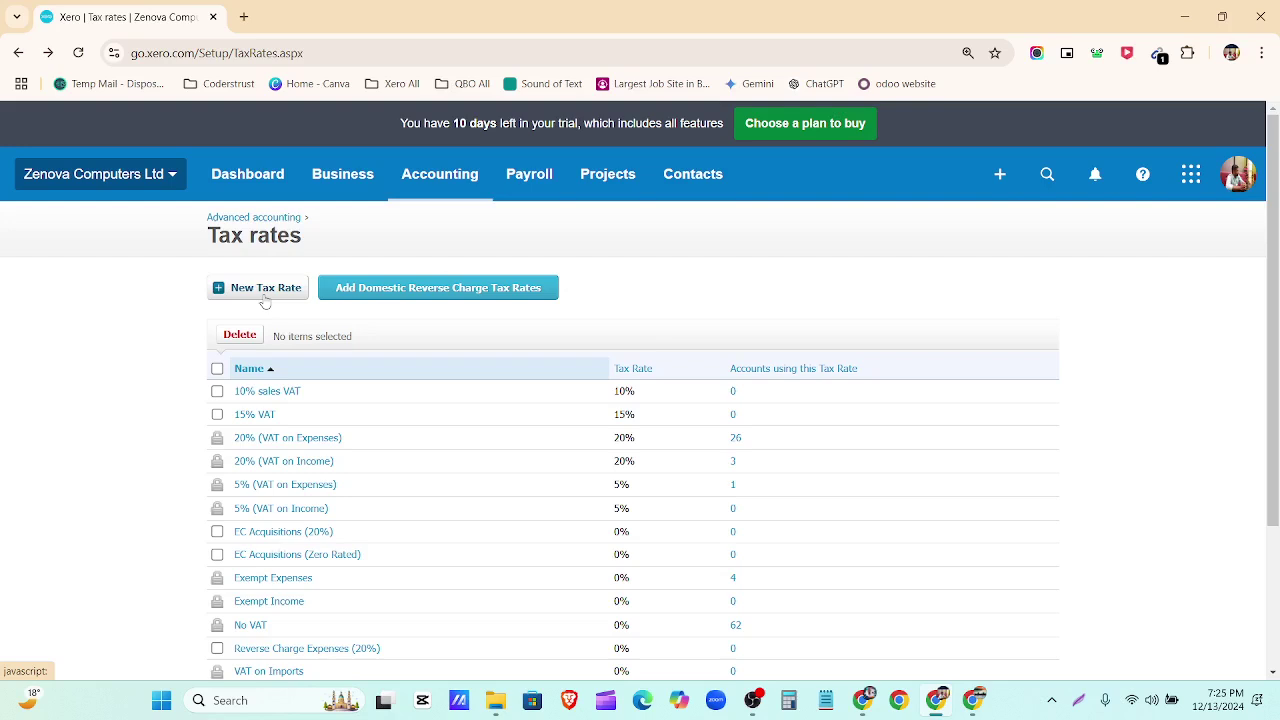
left_click(265, 440)
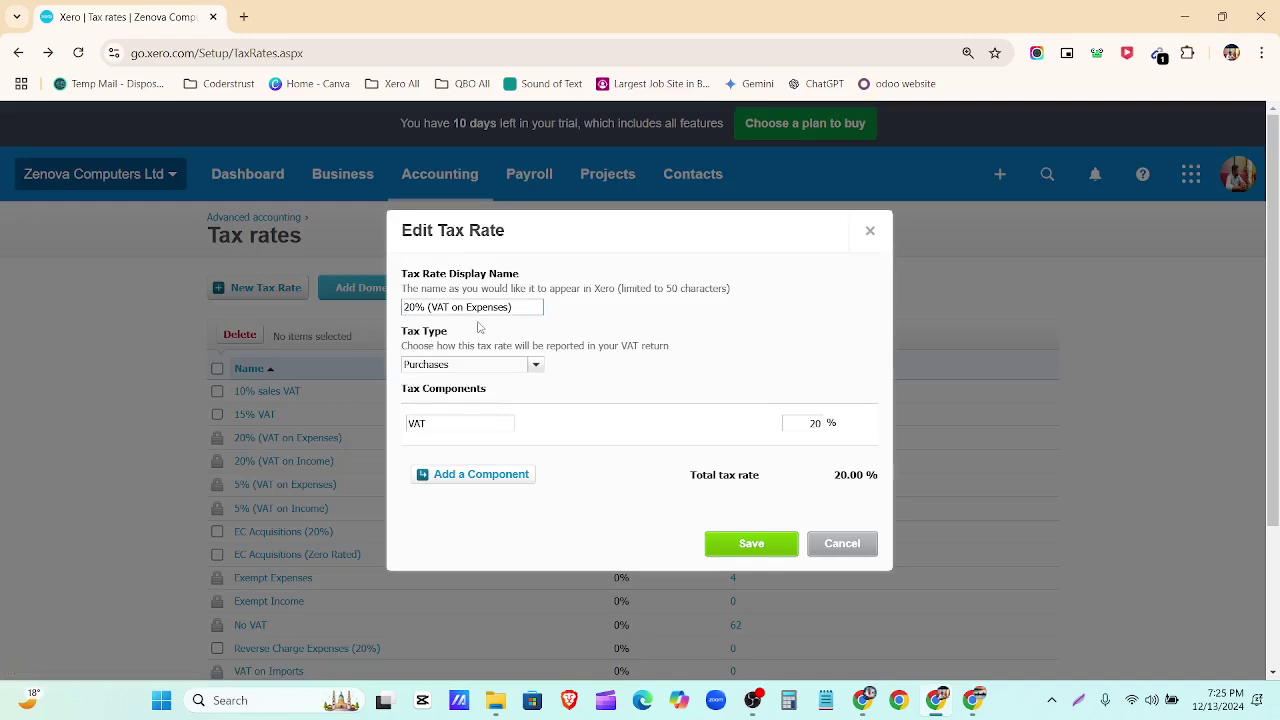
left_click_drag(516, 308, 321, 294)
left_click_drag(585, 348, 573, 349)
left_click(537, 370)
left_click(690, 366)
left_click_drag(434, 425, 394, 432)
left_click(625, 397)
left_click_drag(845, 433, 808, 426)
left_click(808, 426)
left_click(868, 237)
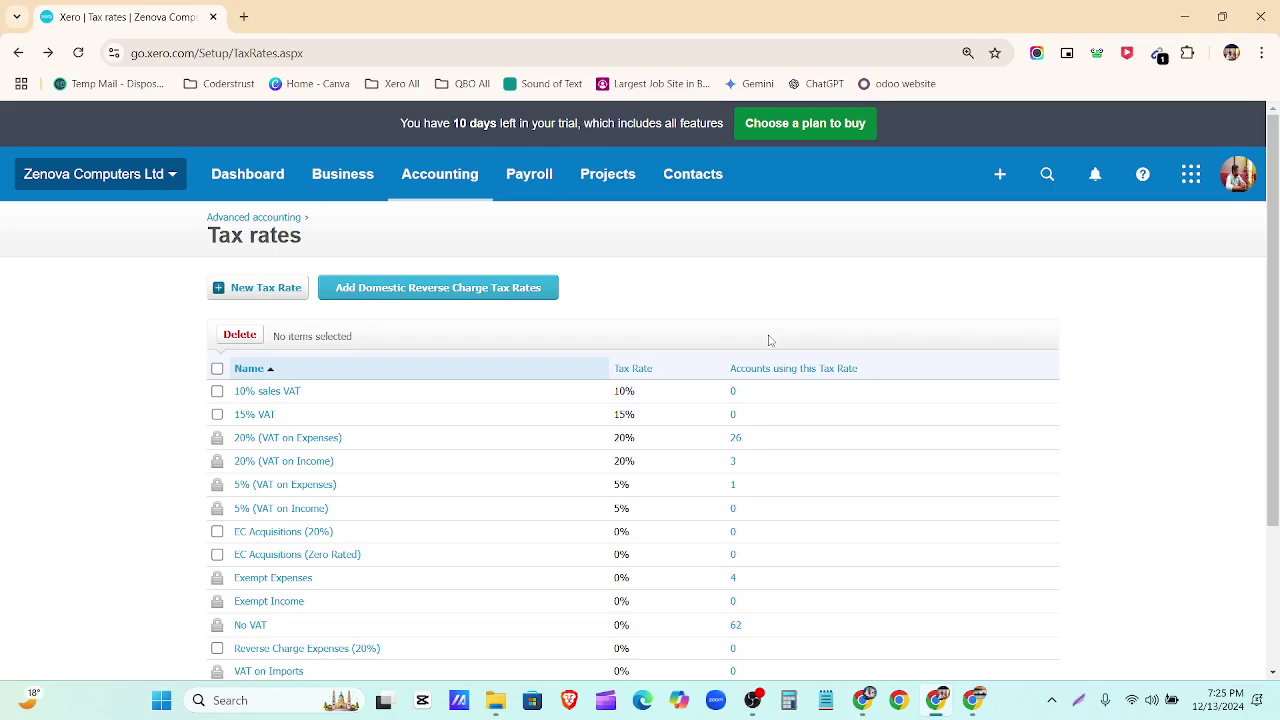
Switch to the Google Docs assignment document and check the Xero-Assignment-02 task list.
left_click(759, 703)
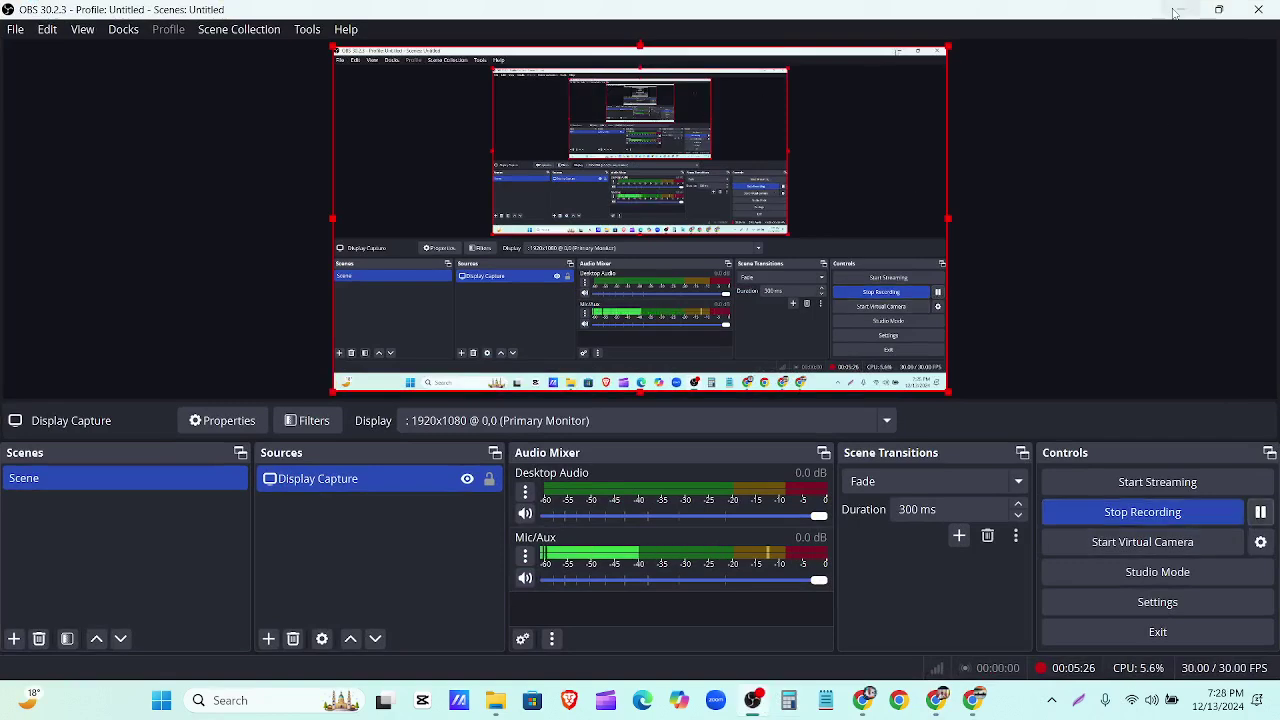
left_click(1178, 11)
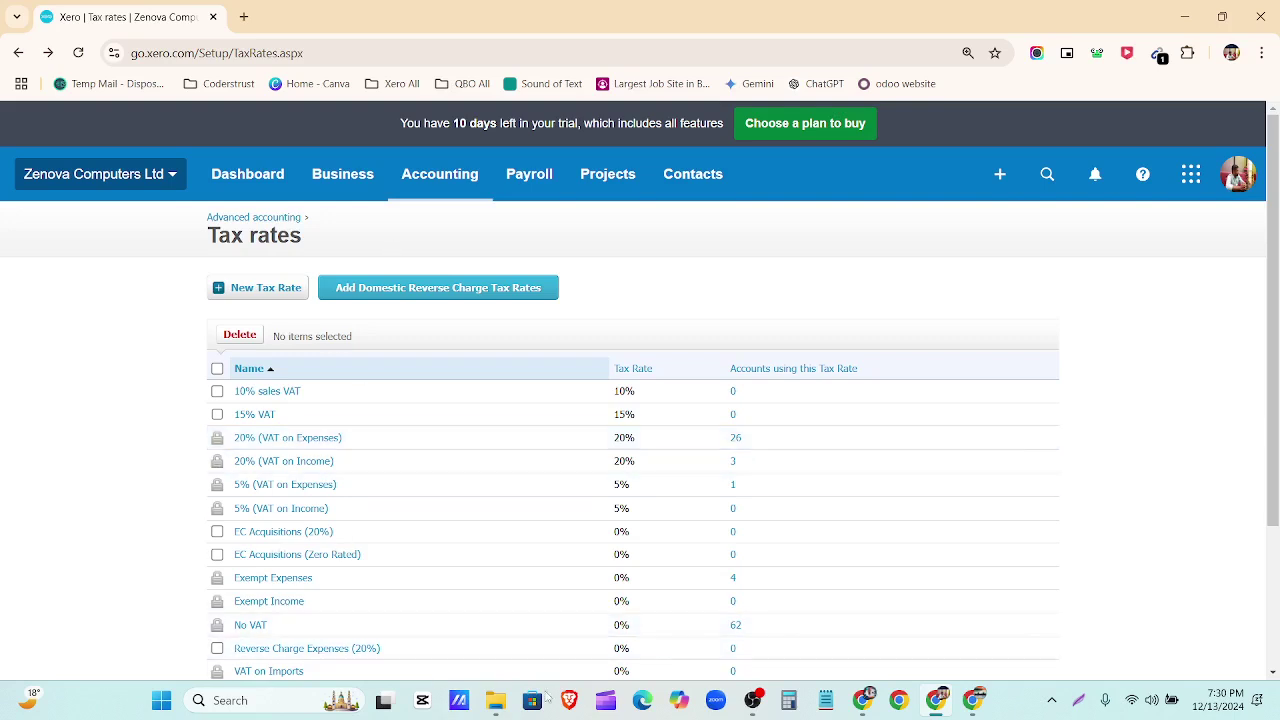
left_click(860, 700)
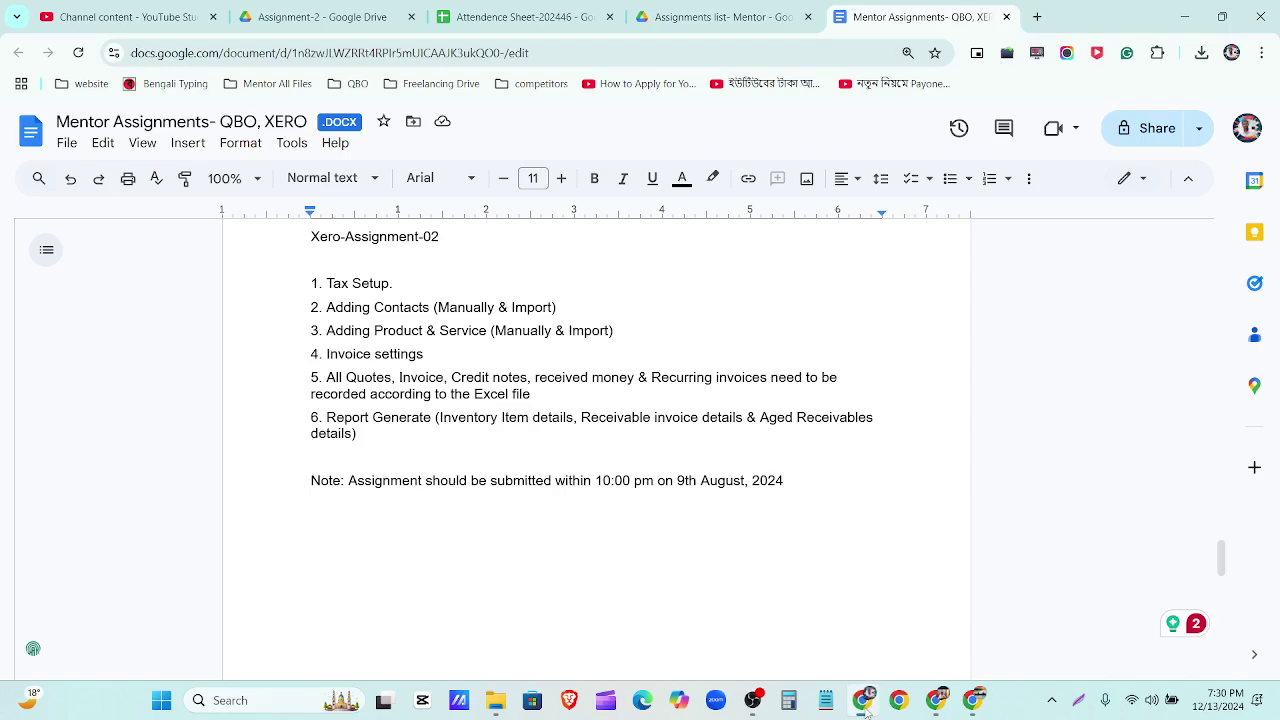
left_click(866, 708)
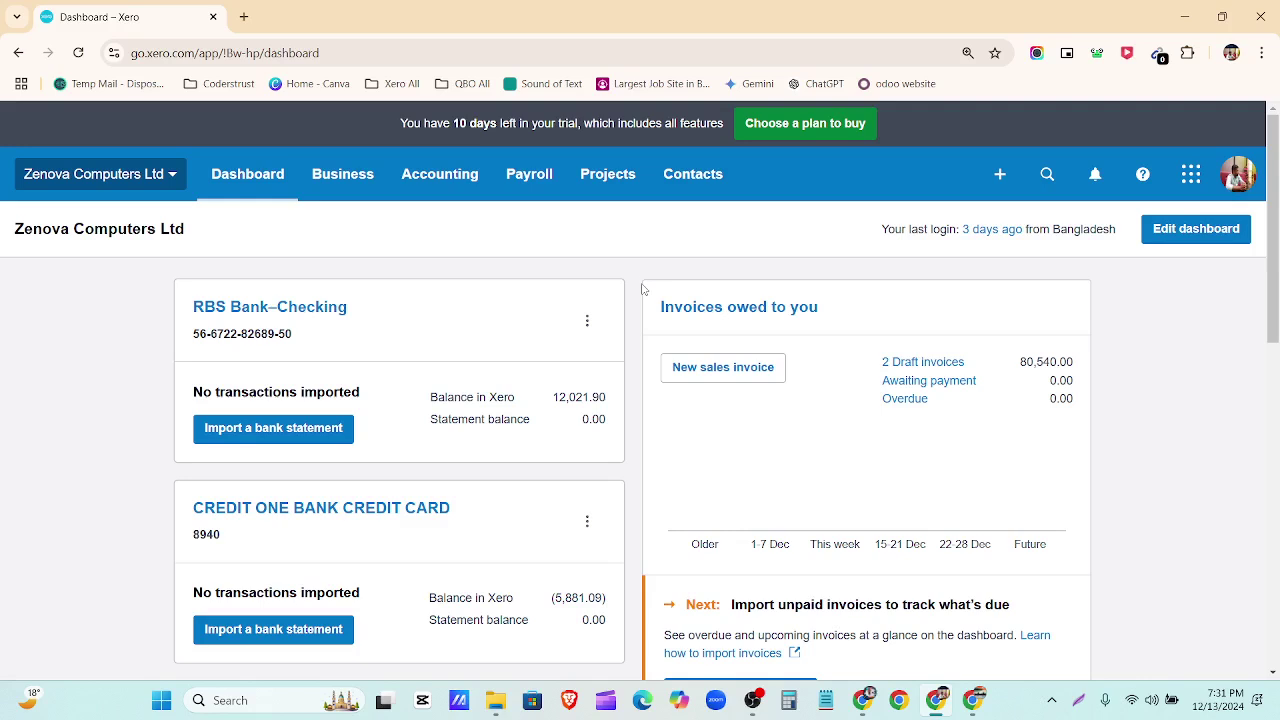
Switch from the current organisation to the other Zenova Computers Ltd organisation and open its list of all contacts.
left_click(715, 168)
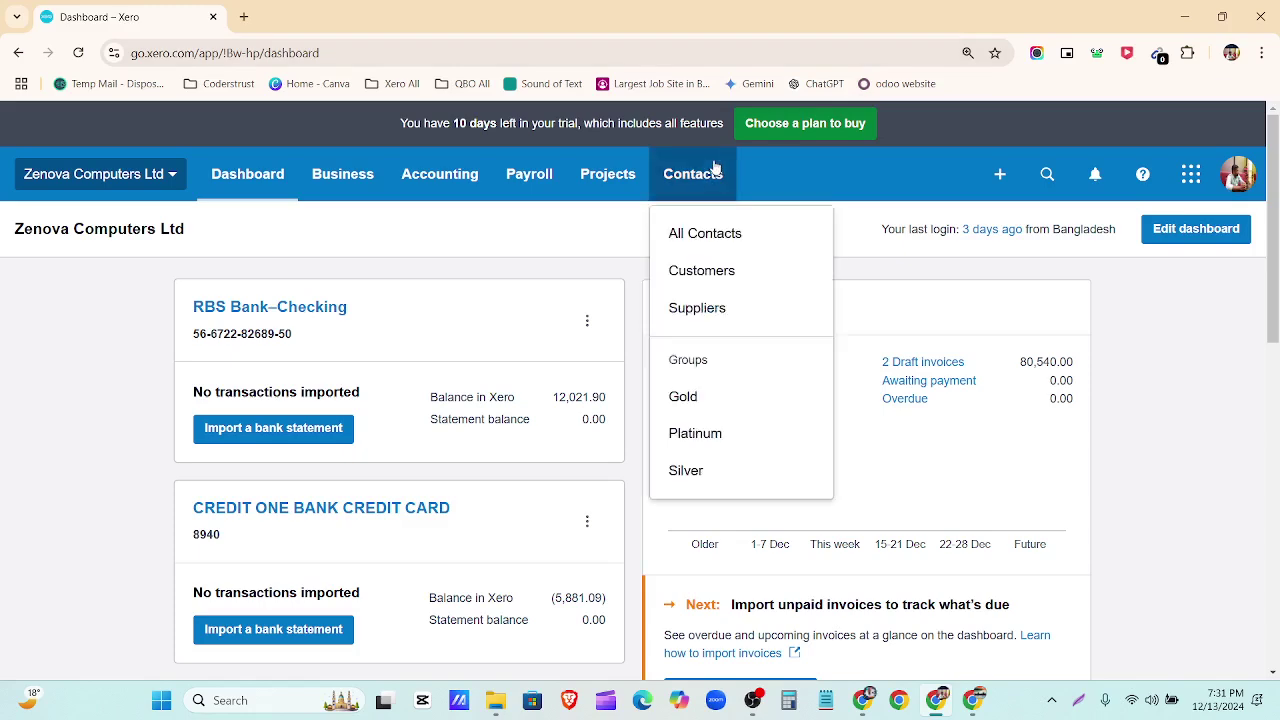
left_click(729, 243)
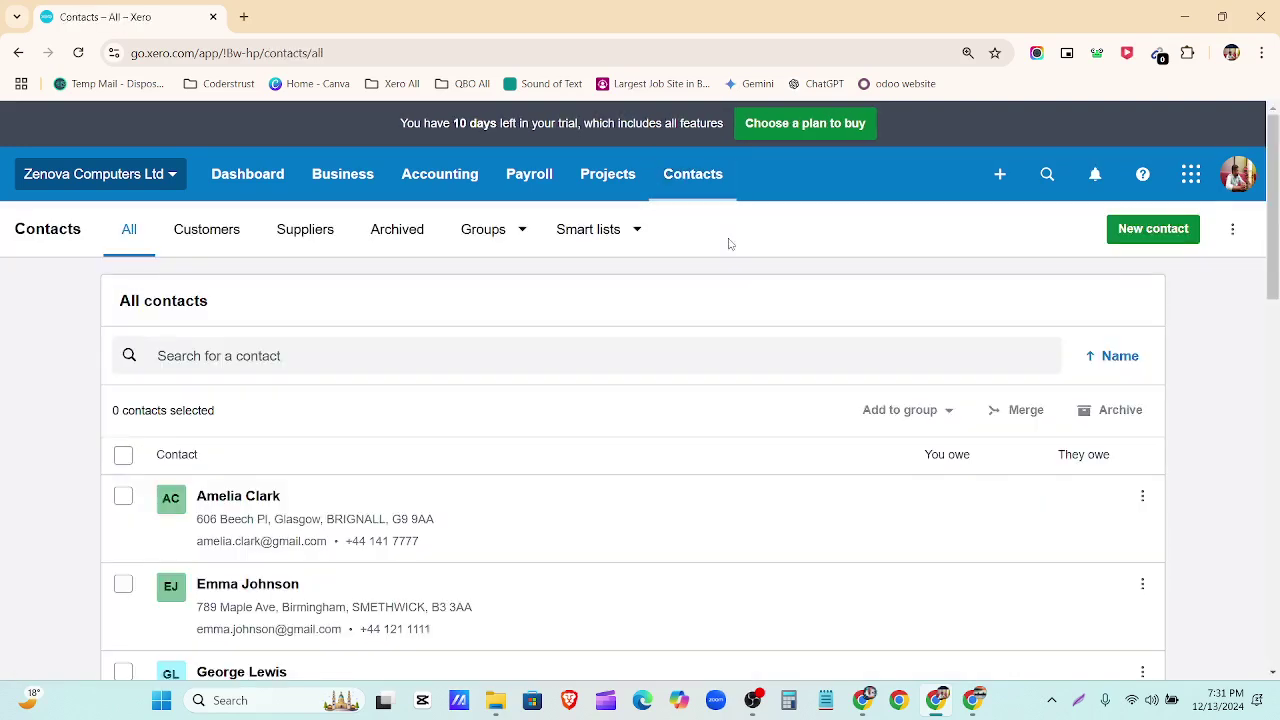
left_click(100, 180)
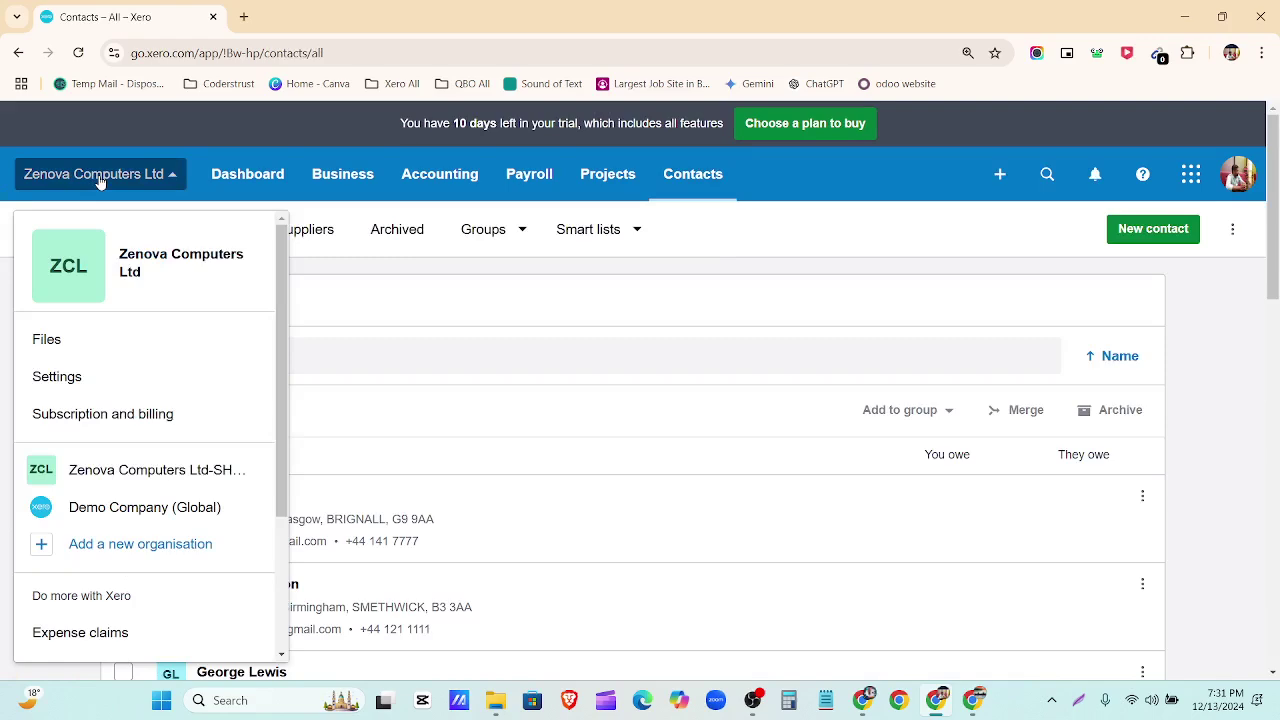
left_click(157, 482)
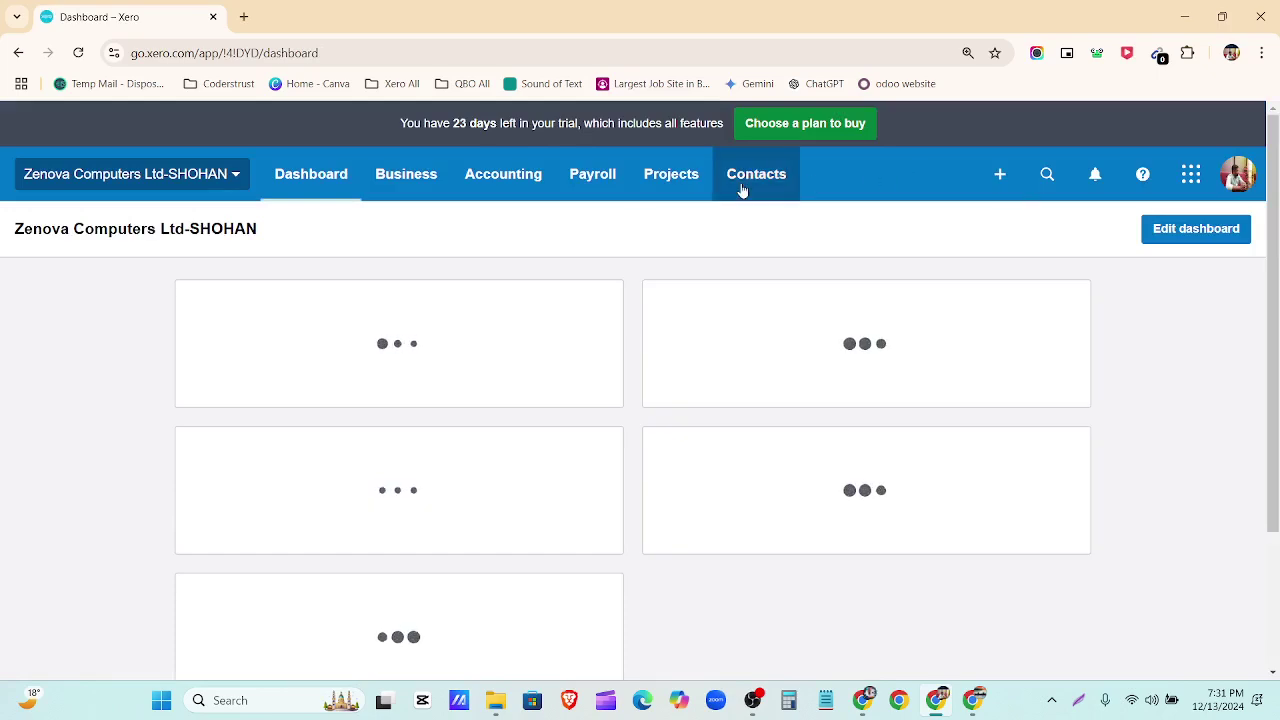
left_click(742, 190)
left_click(751, 227)
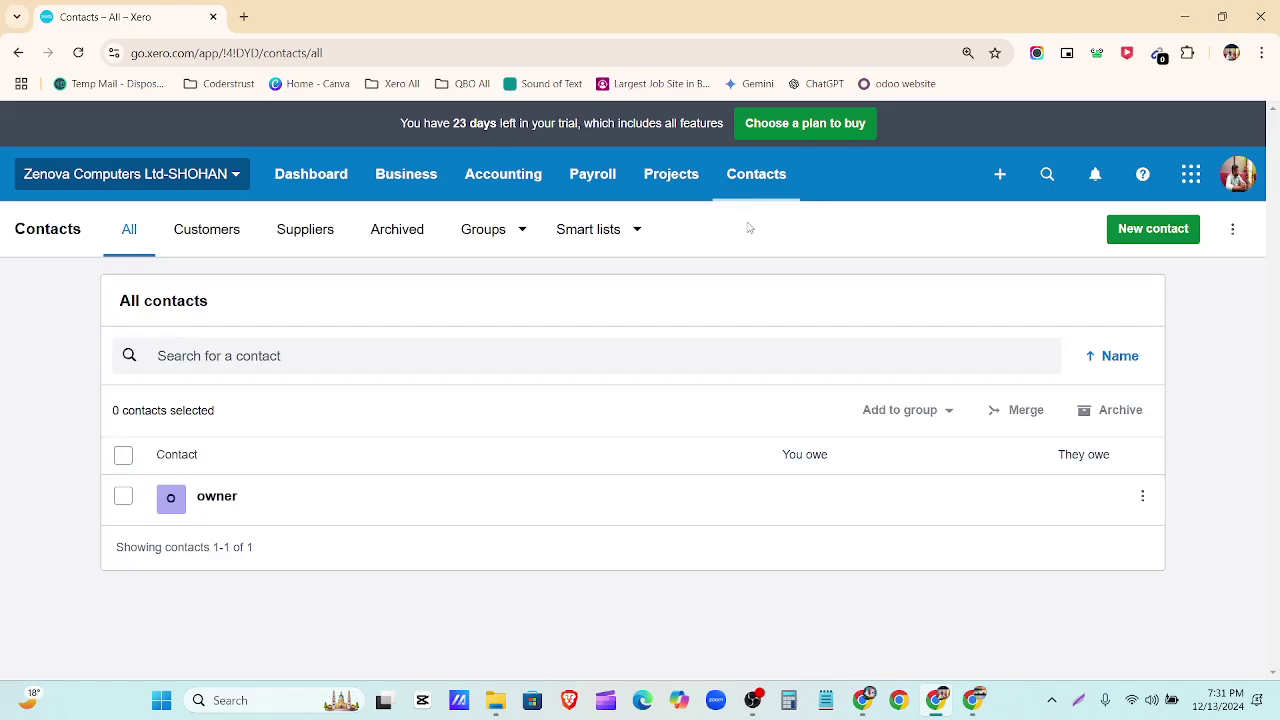
Archive the "owner" contact and dismiss the notification.
left_click(117, 458)
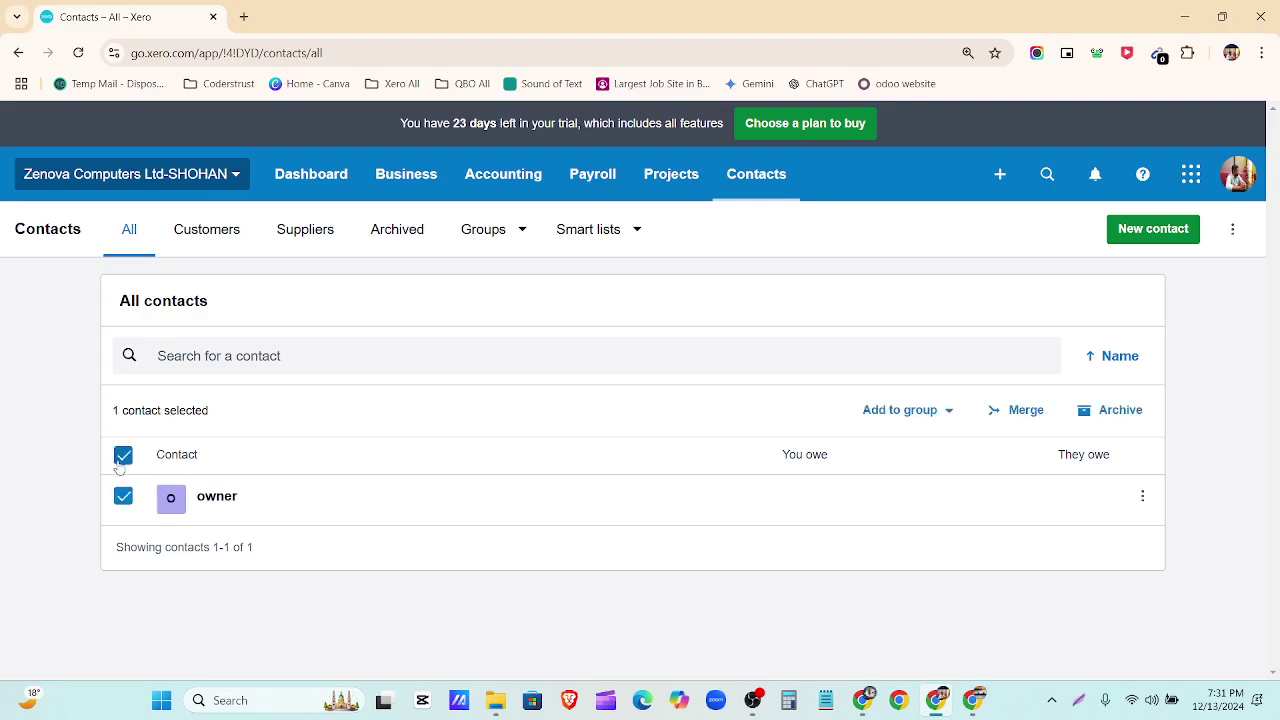
left_click(1143, 500)
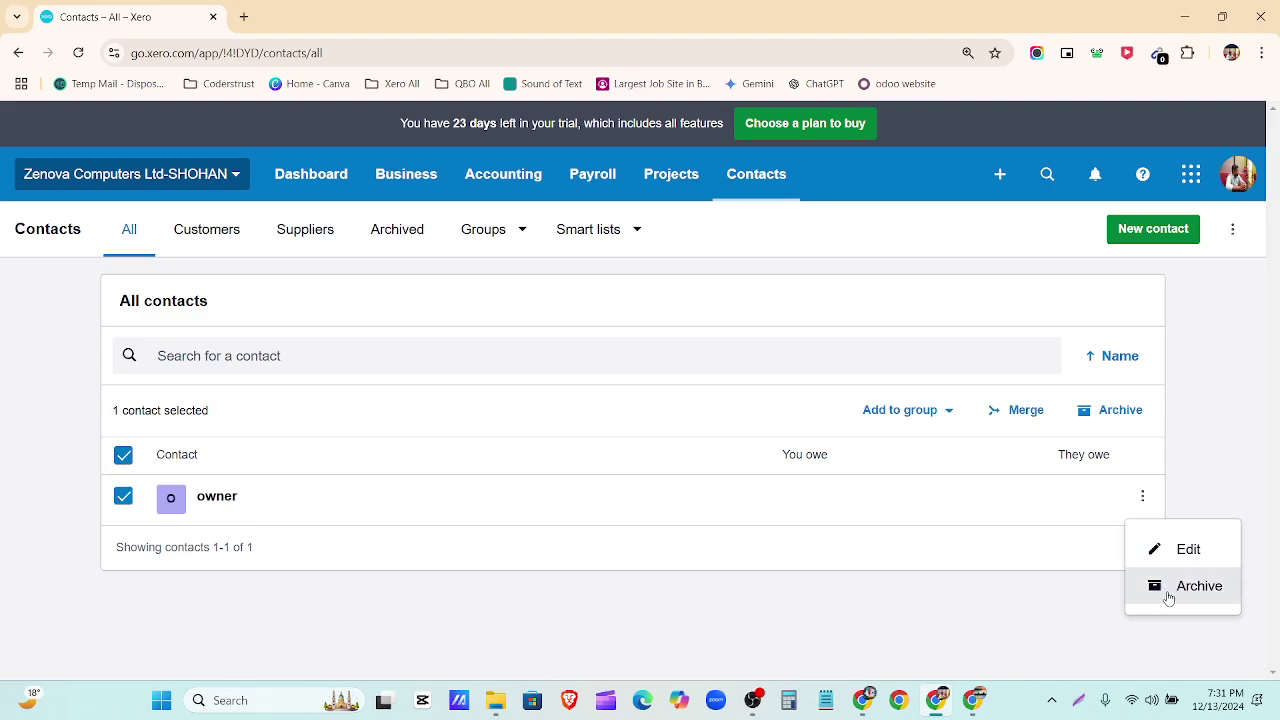
left_click(1130, 423)
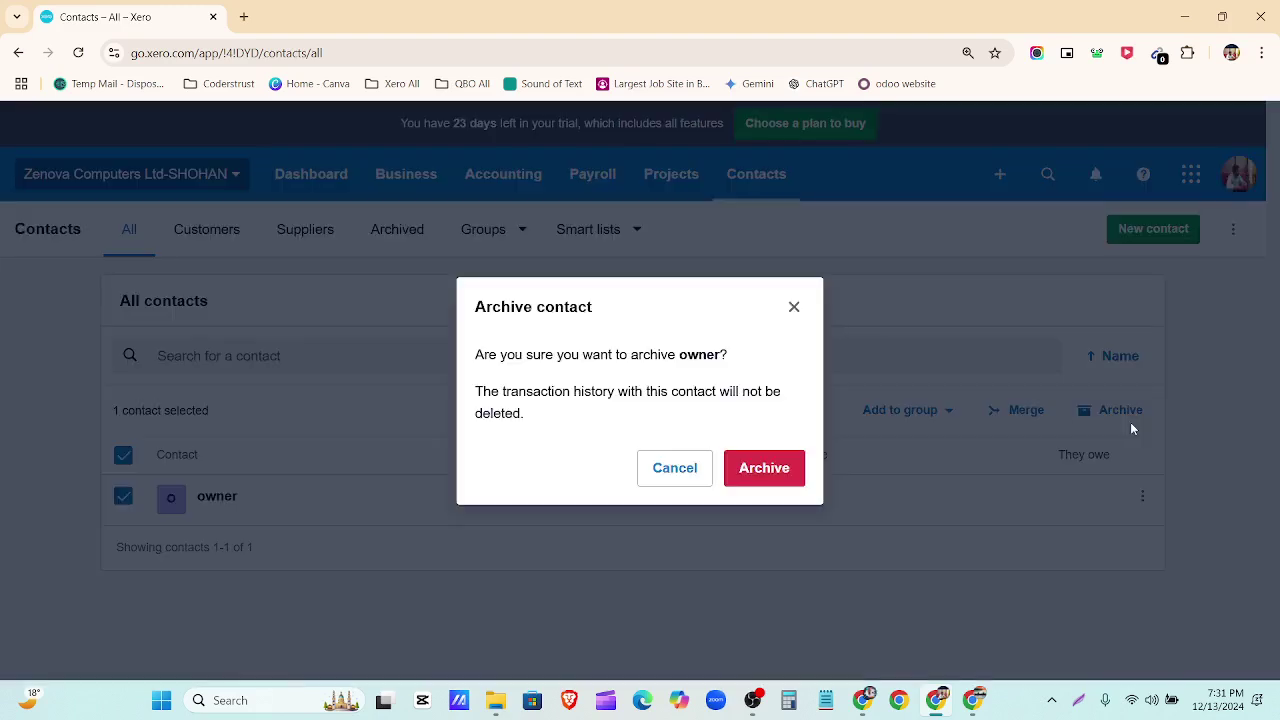
left_click(764, 468)
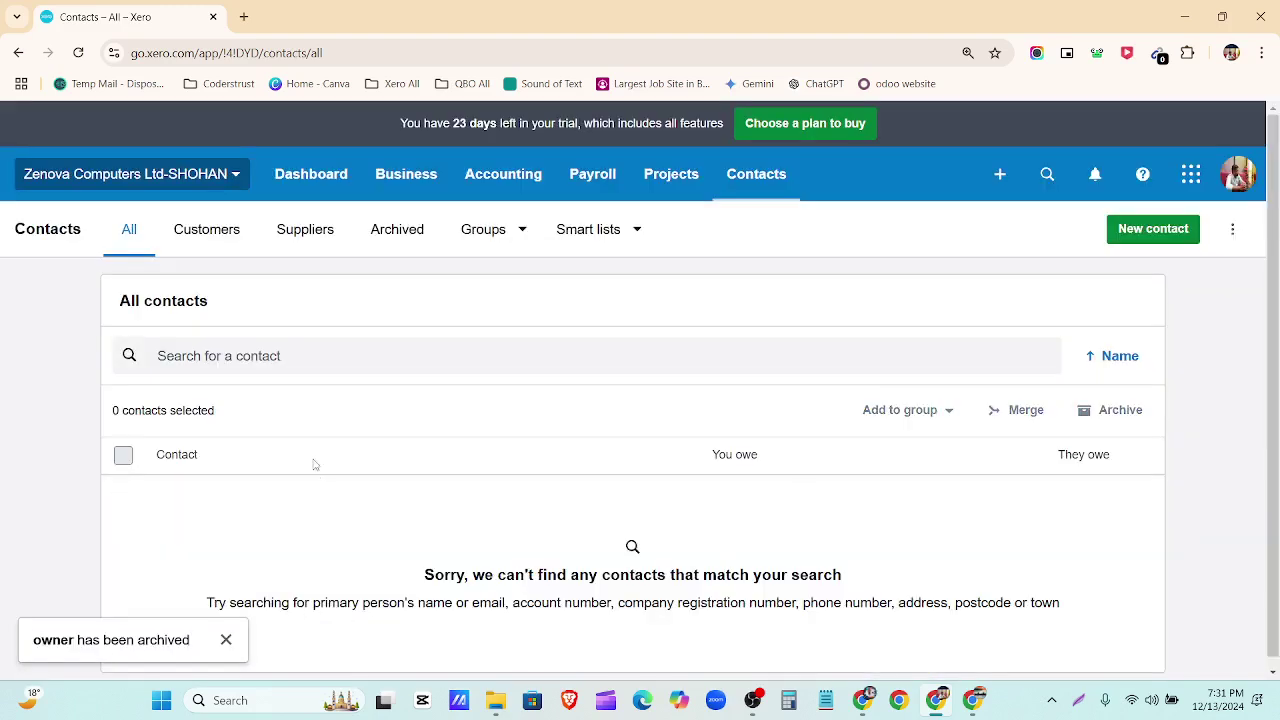
left_click(226, 640)
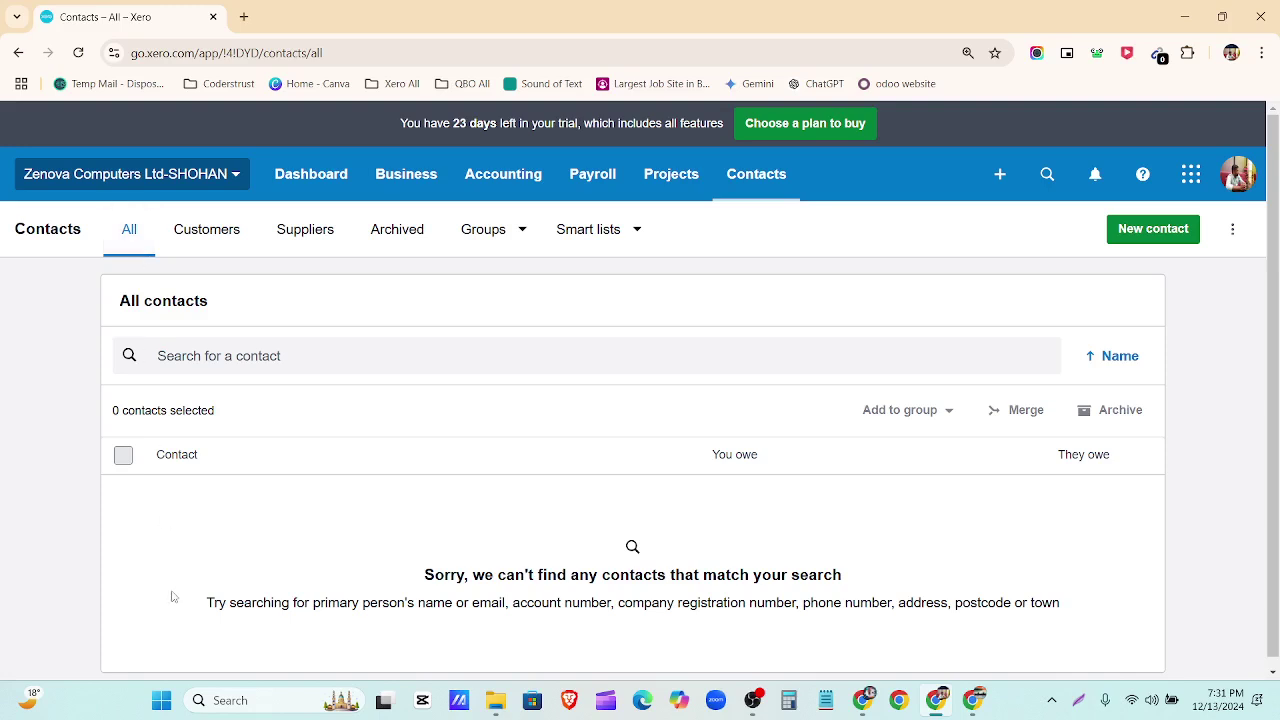
Review the customers, suppliers and archived contacts, the group and smart list options, and return to all contacts.
left_click(212, 232)
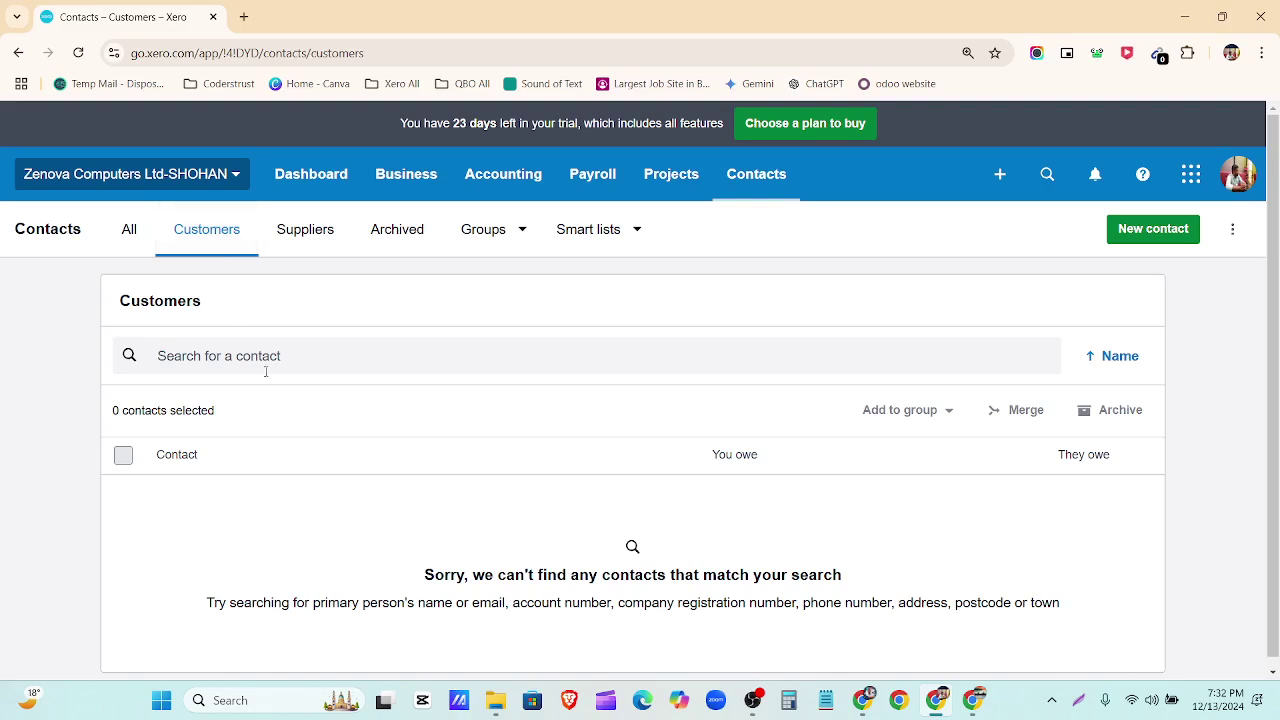
left_click(318, 221)
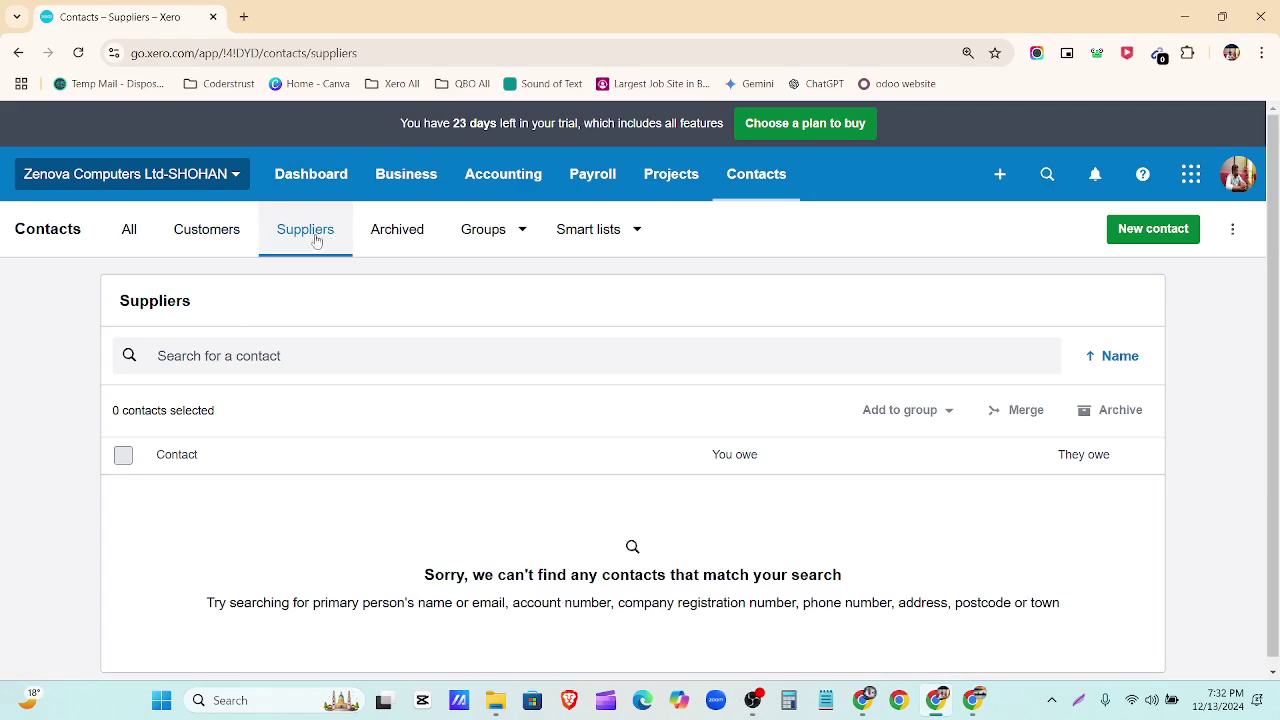
left_click(406, 241)
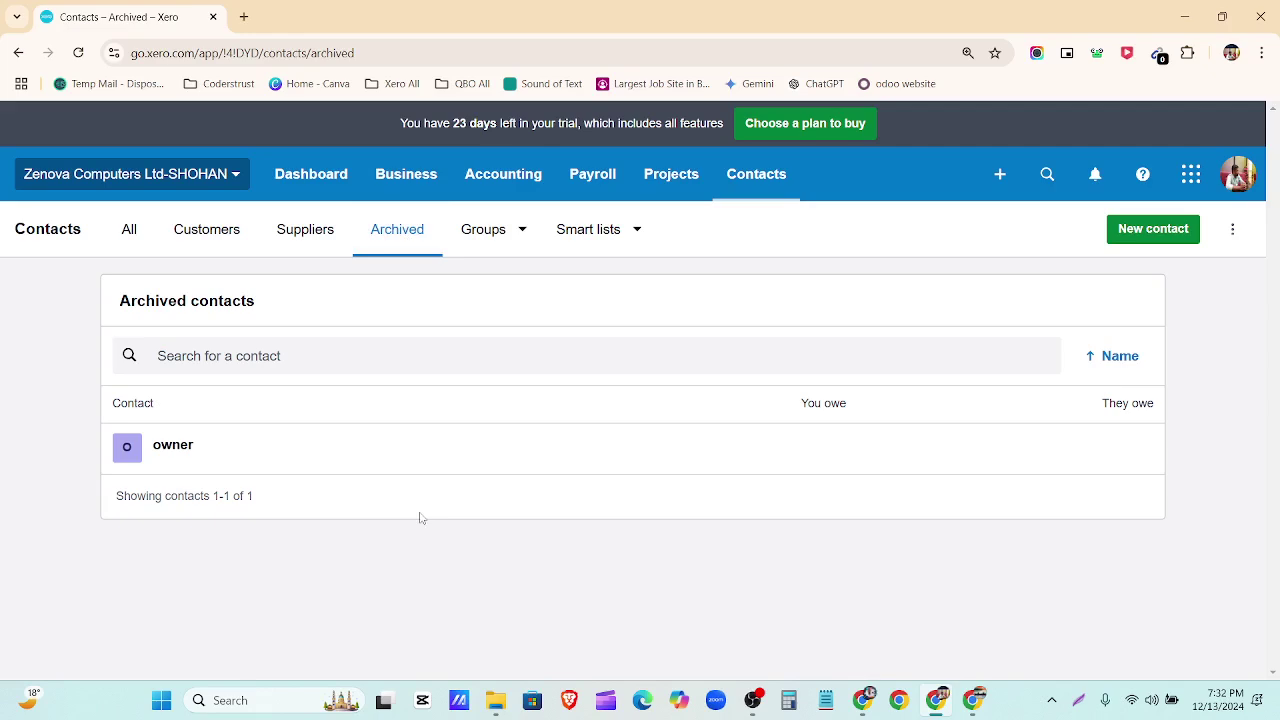
left_click(513, 234)
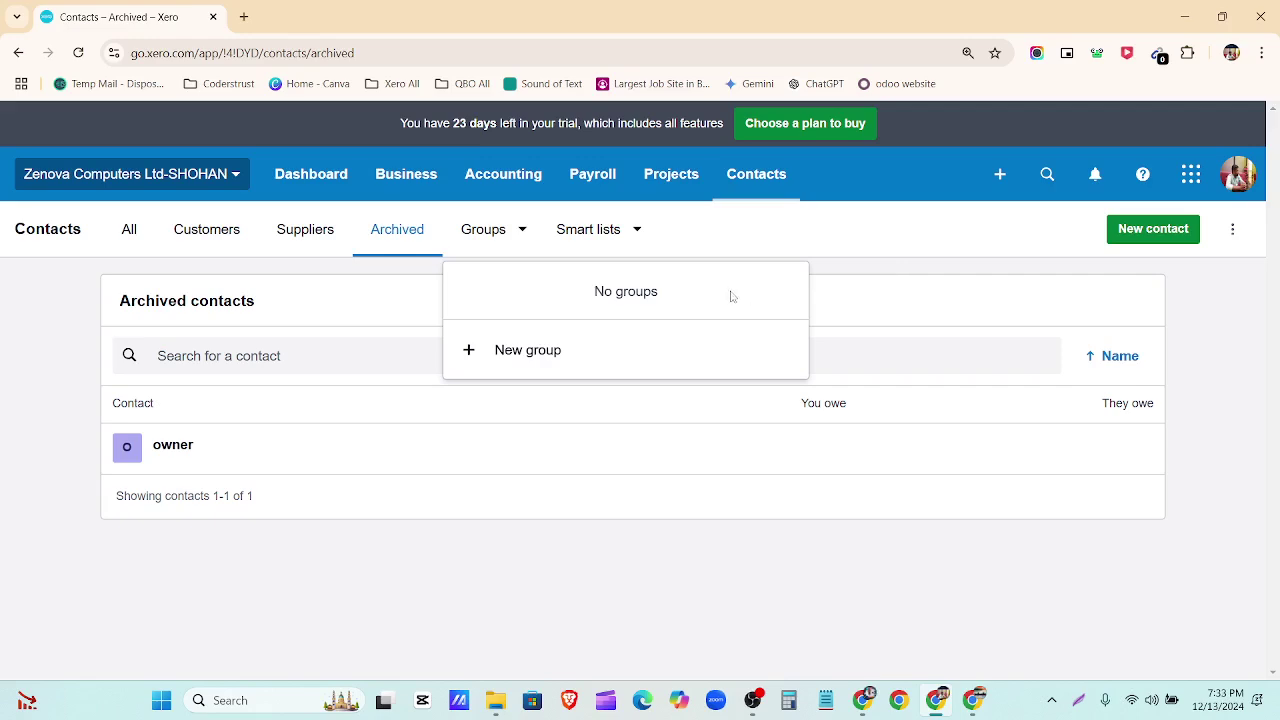
left_click(632, 238)
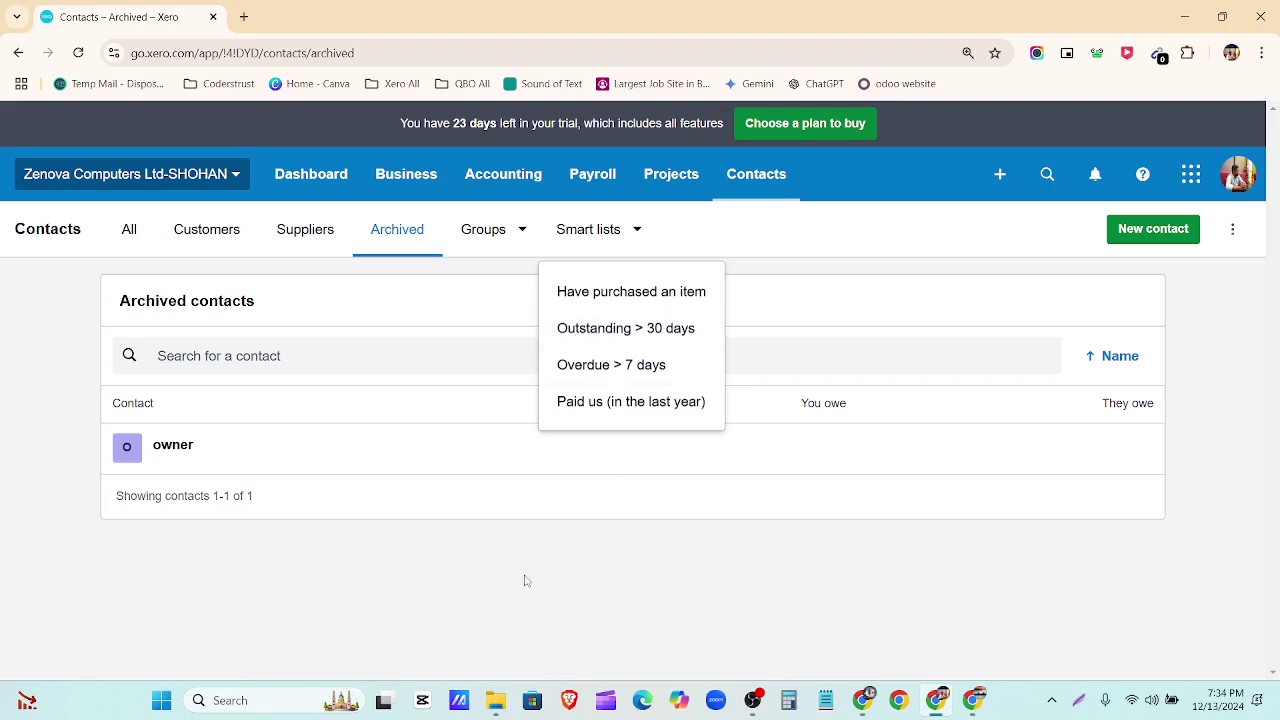
left_click(128, 229)
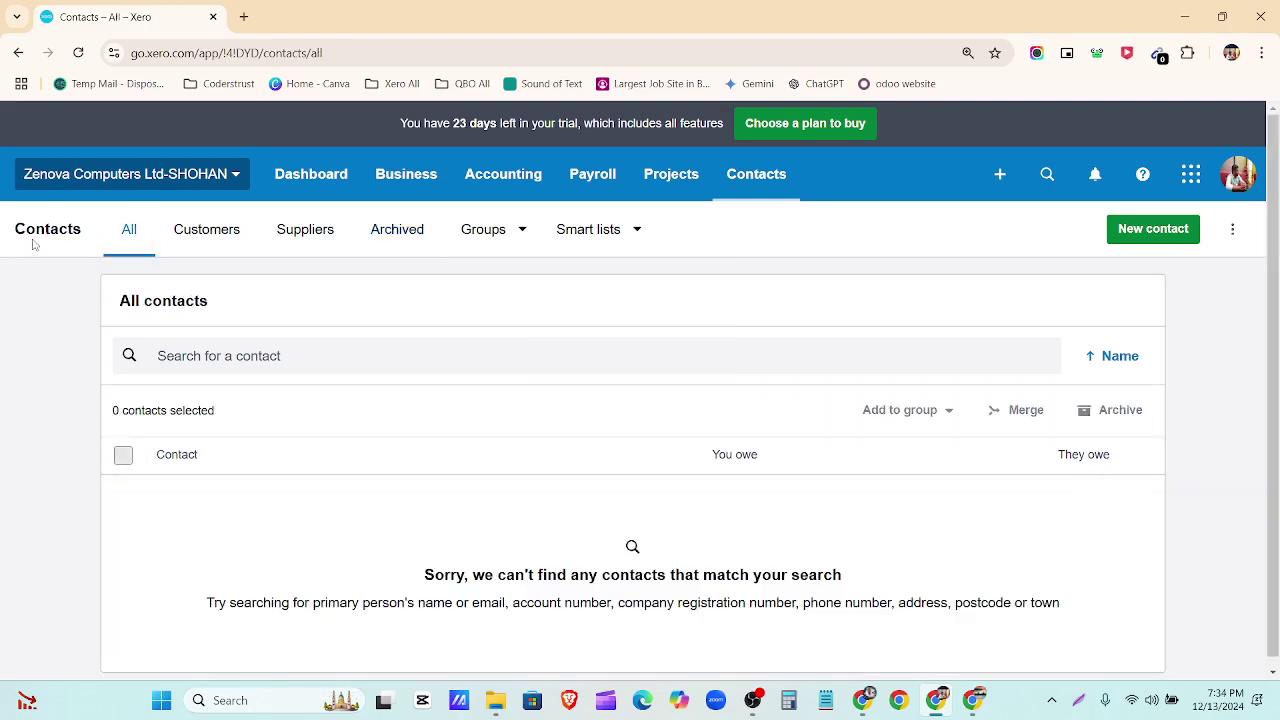
Start a new contact and look over its form from the contact details to the purchase defaults.
left_click(1160, 240)
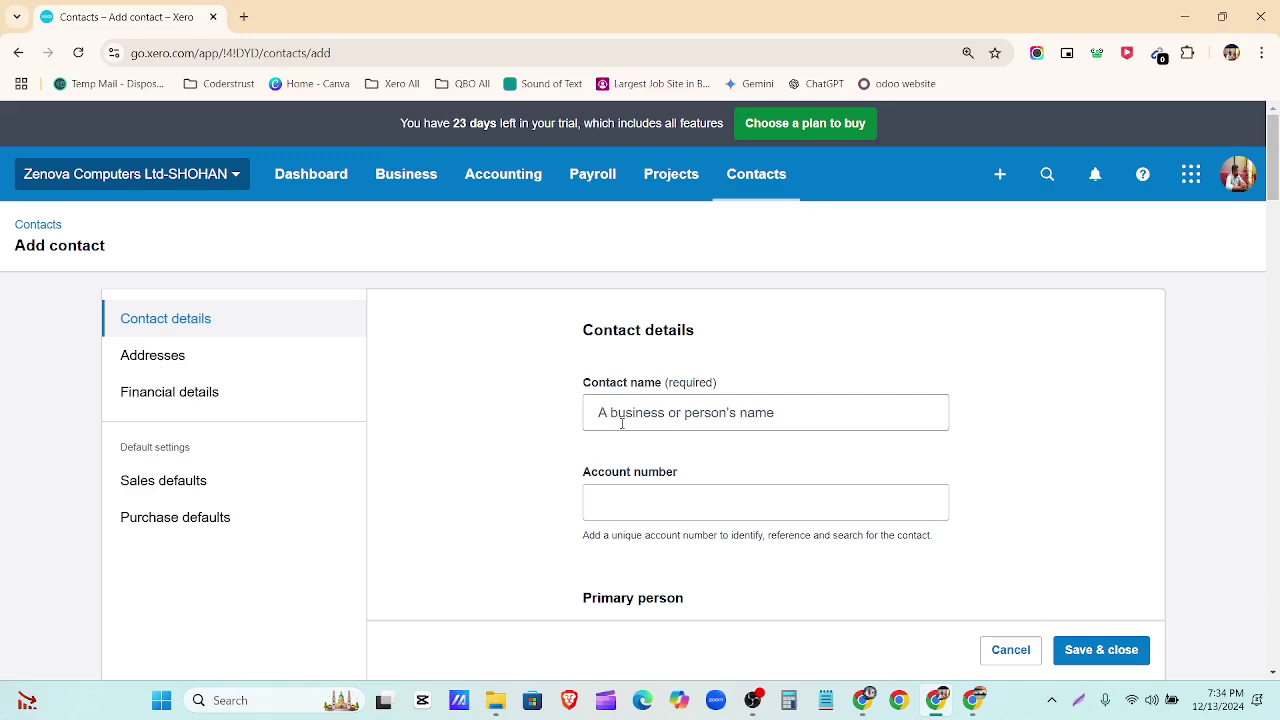
scroll(621, 423, "down", 15)
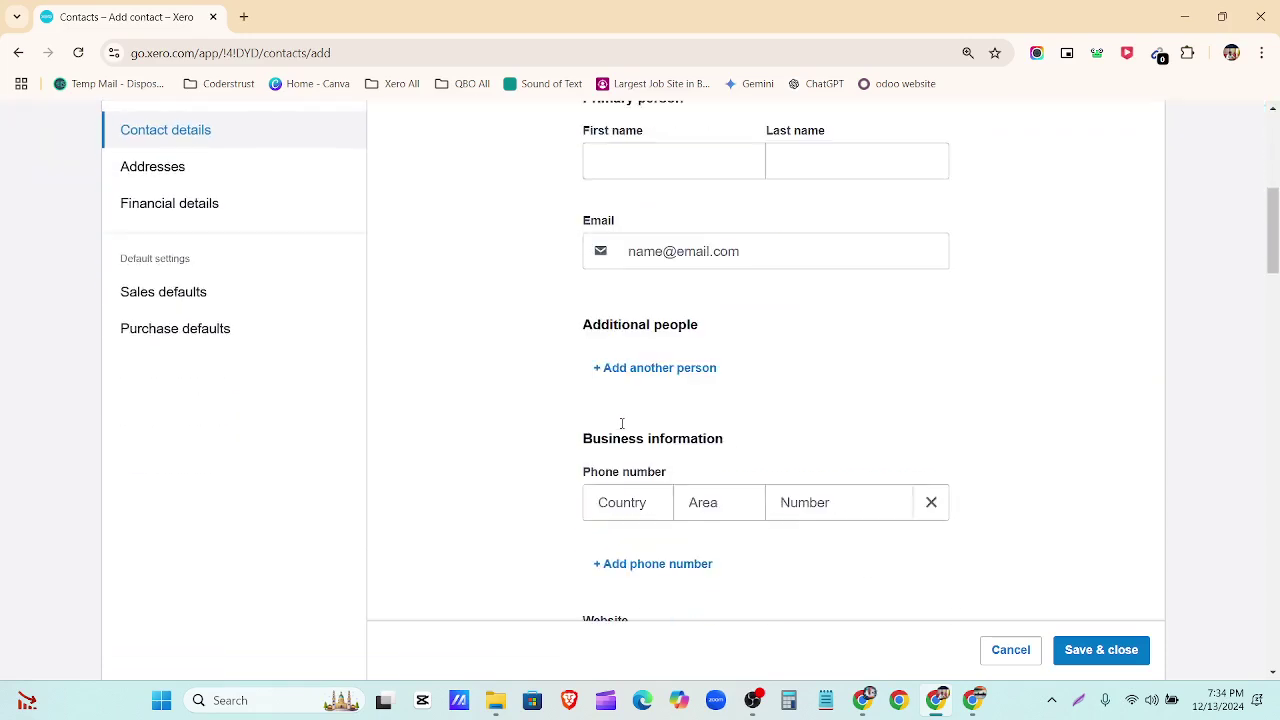
scroll(621, 423, "down", 15)
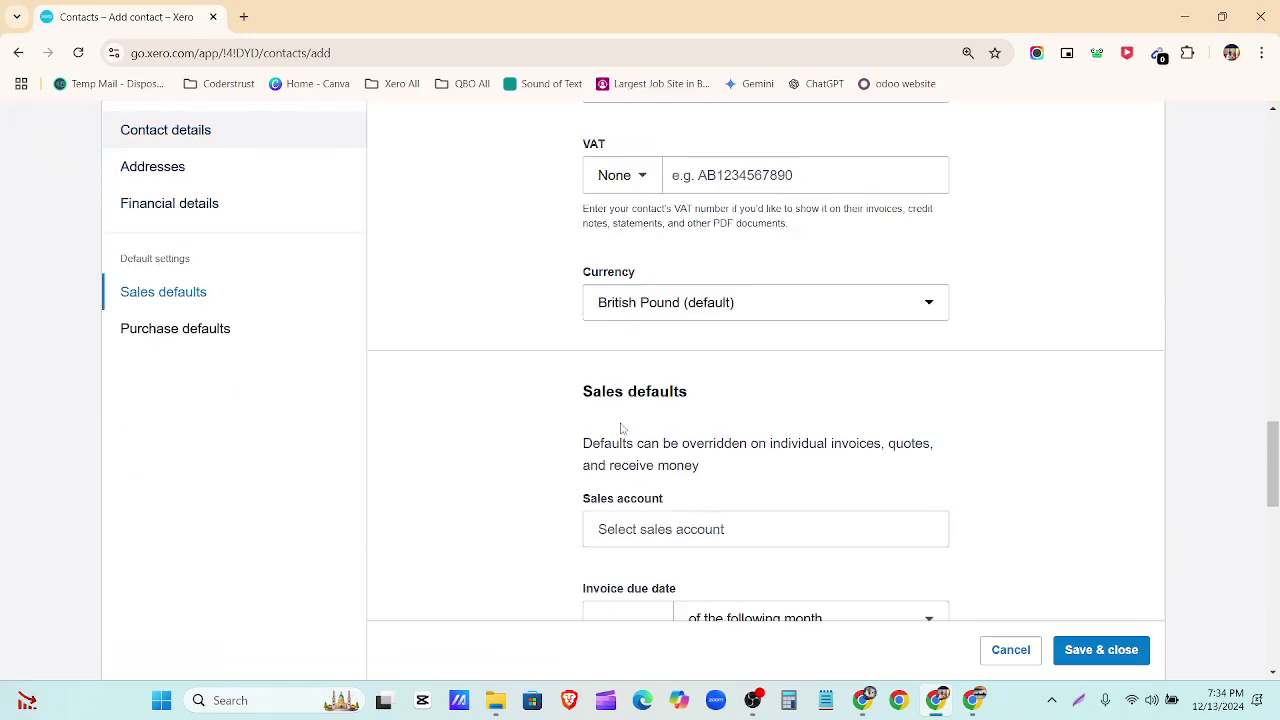
scroll(621, 423, "down", 4)
scroll(621, 437, "up", 15)
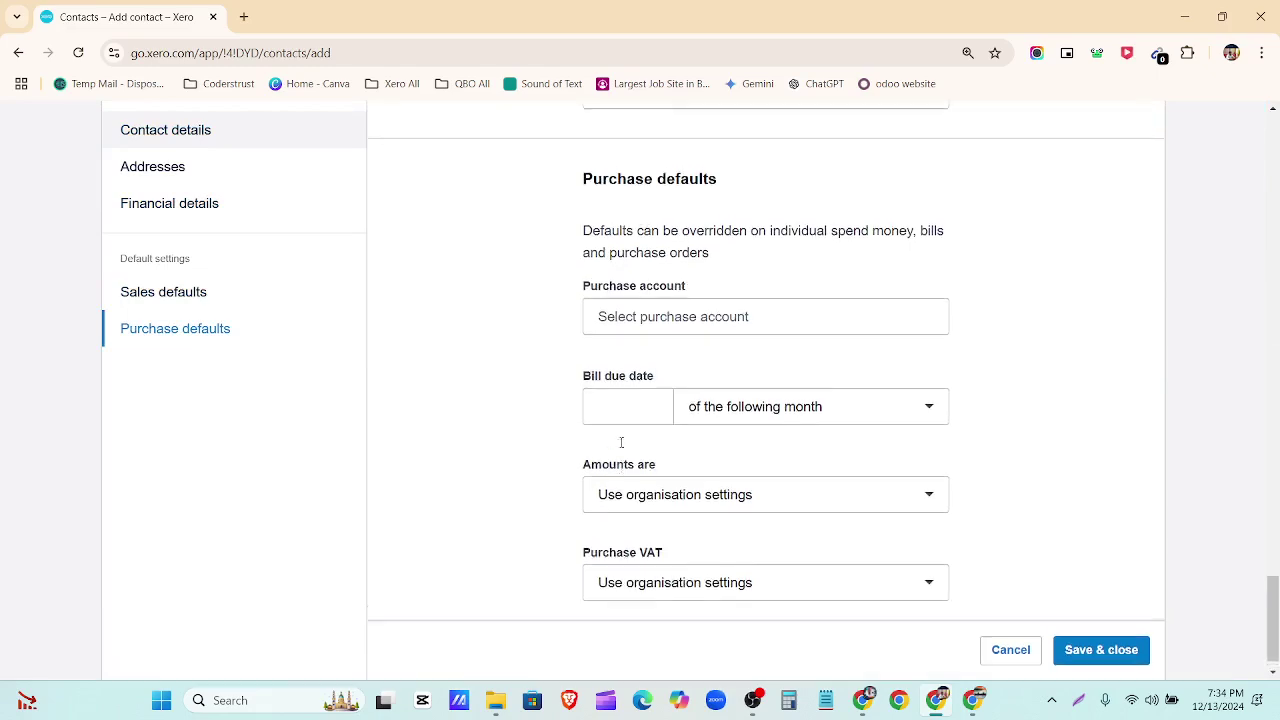
scroll(621, 449, "up", 10)
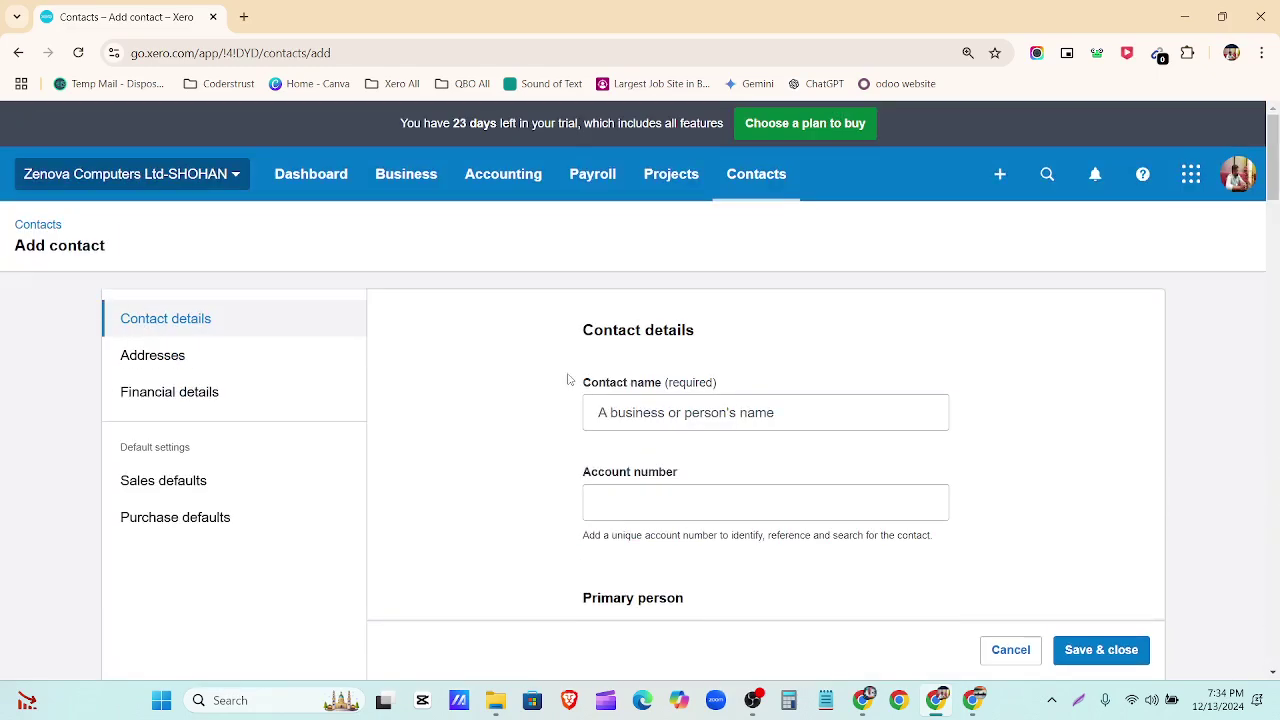
Enter the contact's name in the new contact form, save the contact and return to the list of all contacts.
left_click_drag(566, 377, 748, 392)
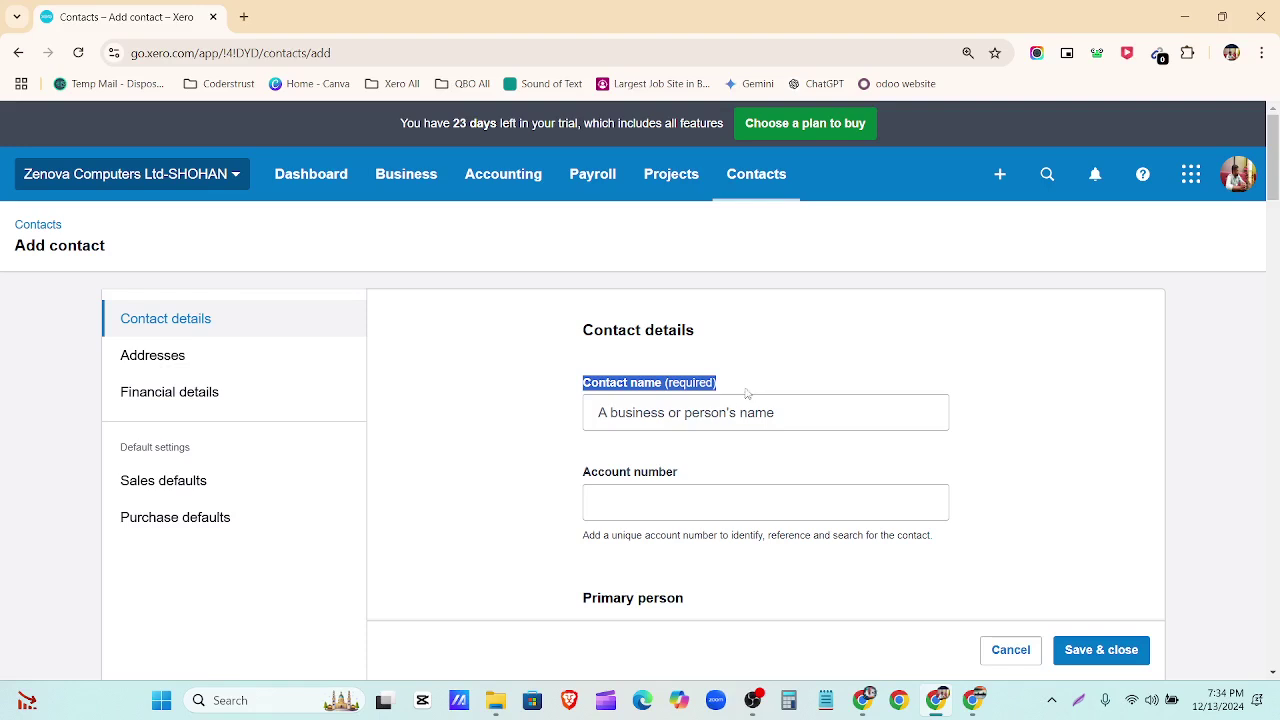
left_click(680, 405)
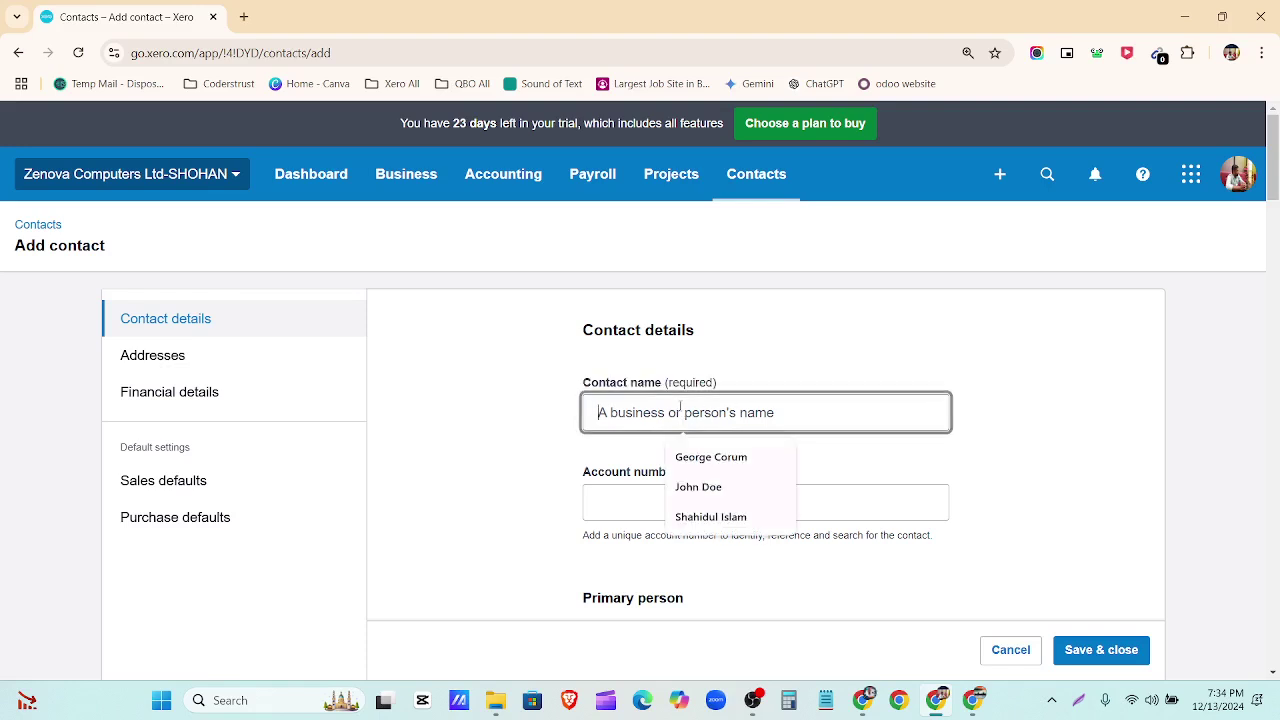
type("S")
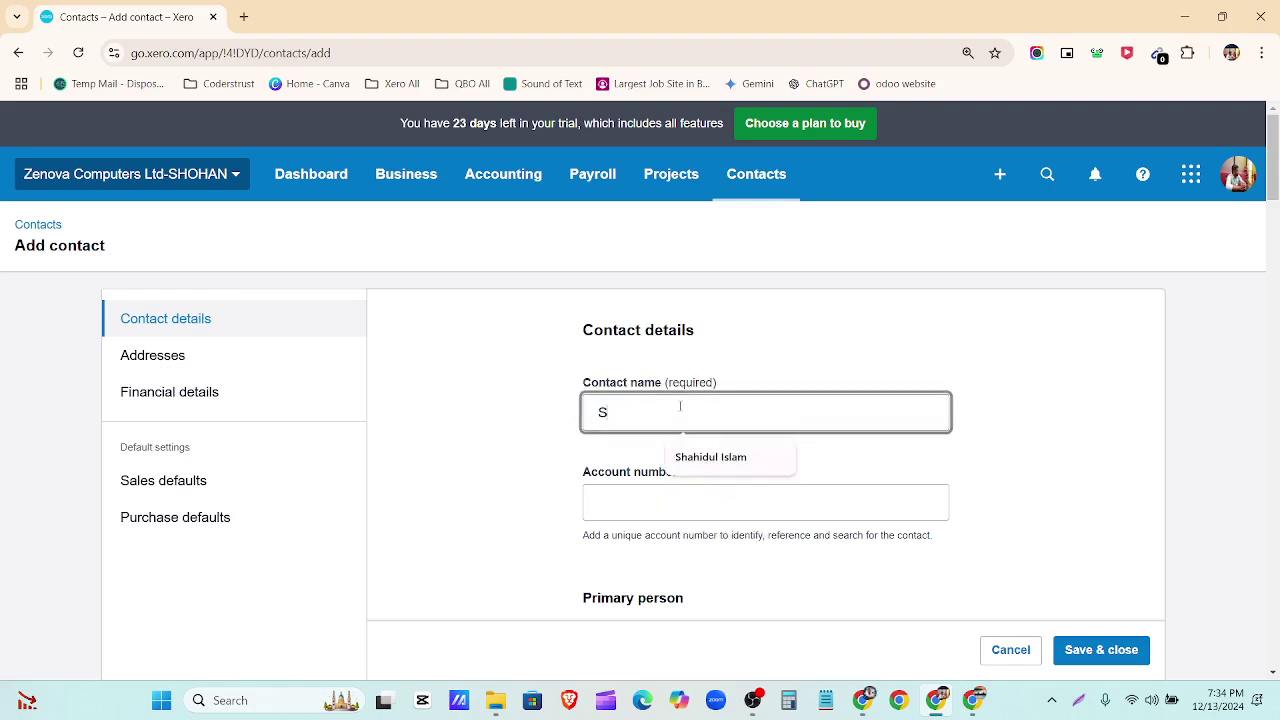
type("HOHAN")
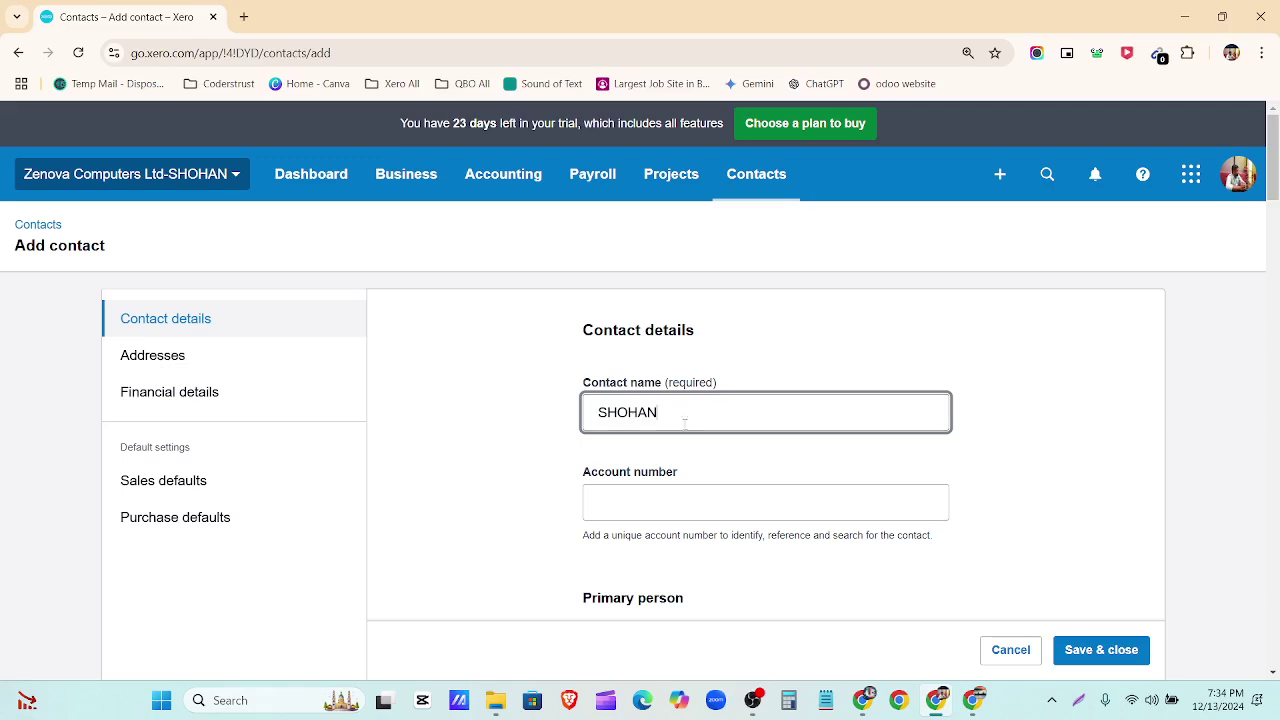
scroll(734, 460, "down", 3)
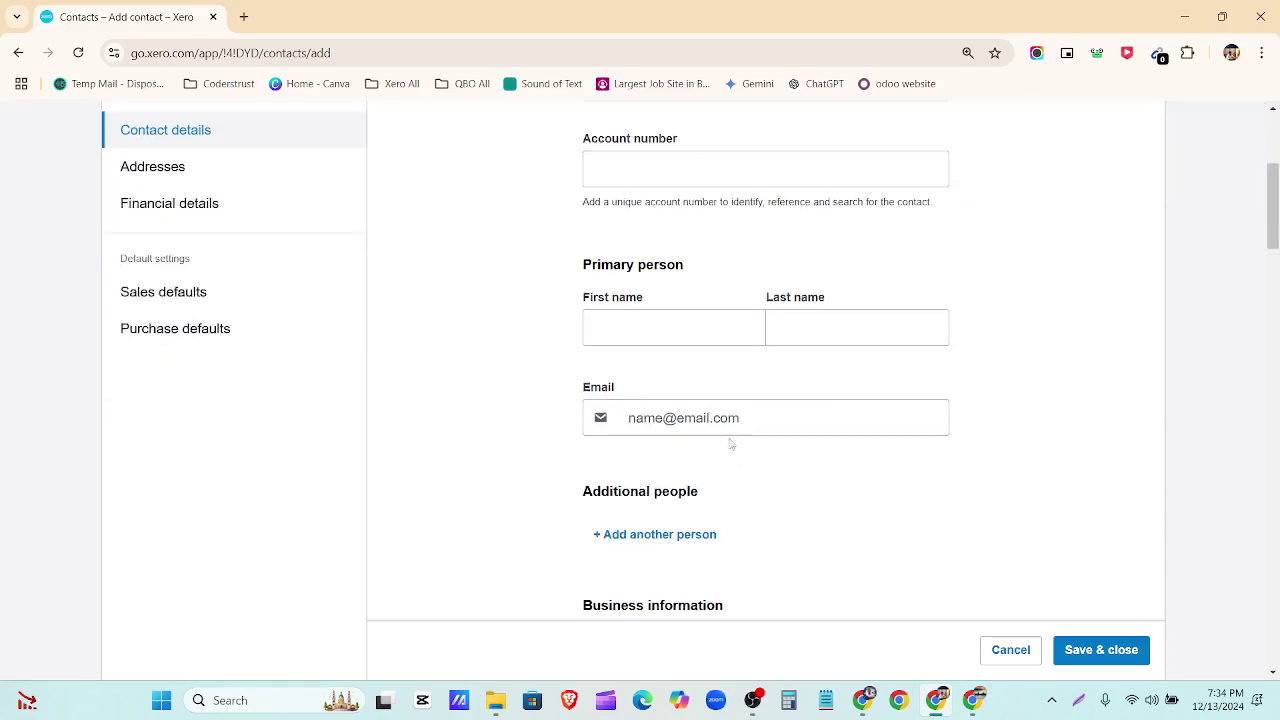
scroll(811, 332, "down", 14)
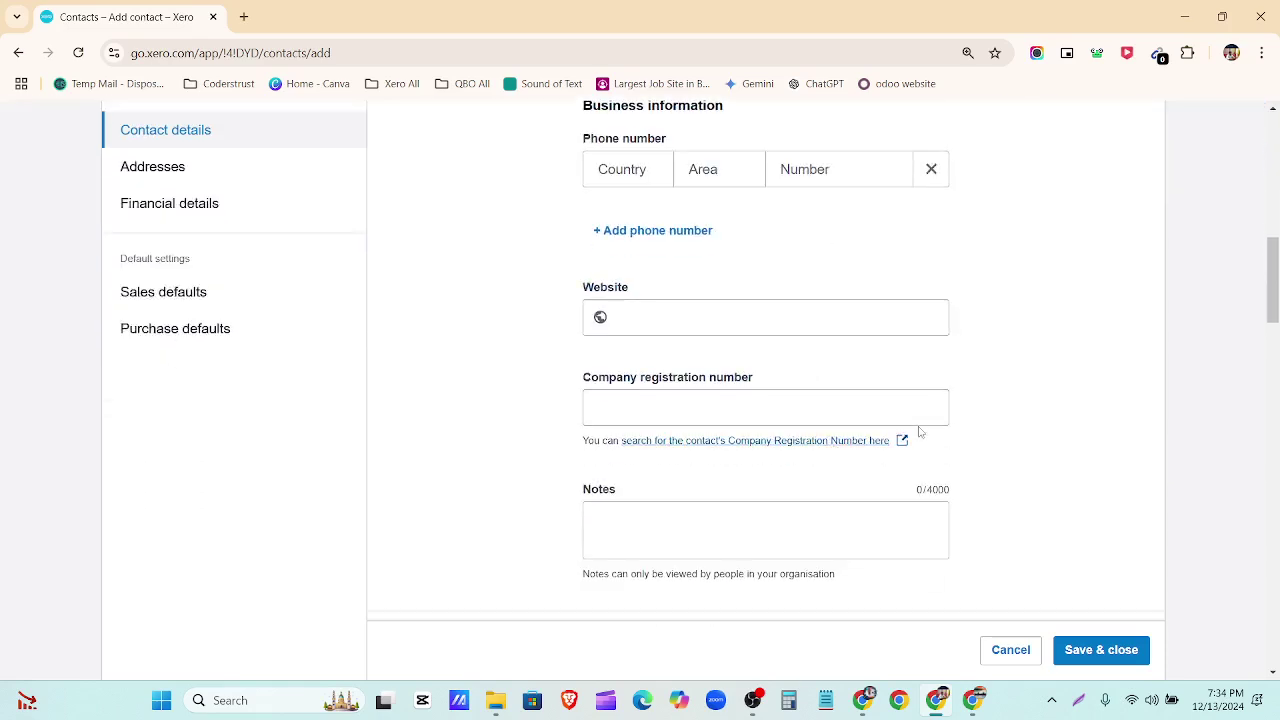
left_click(1099, 650)
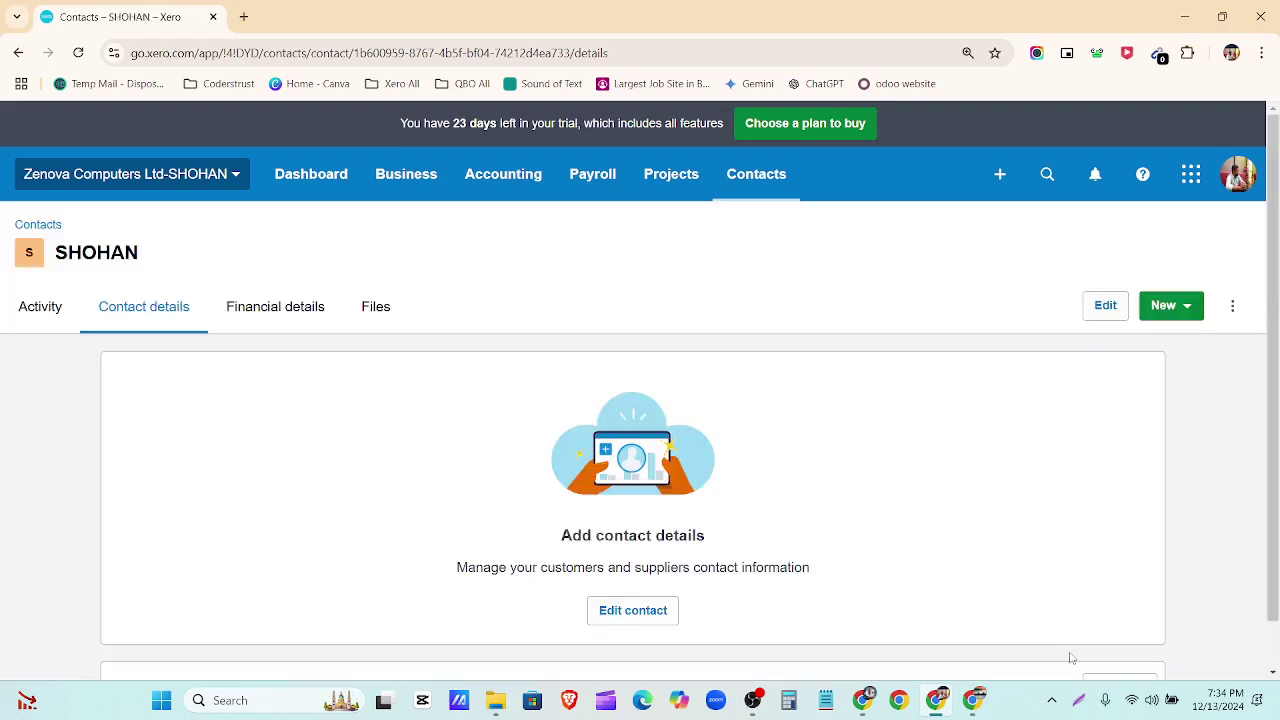
left_click(38, 225)
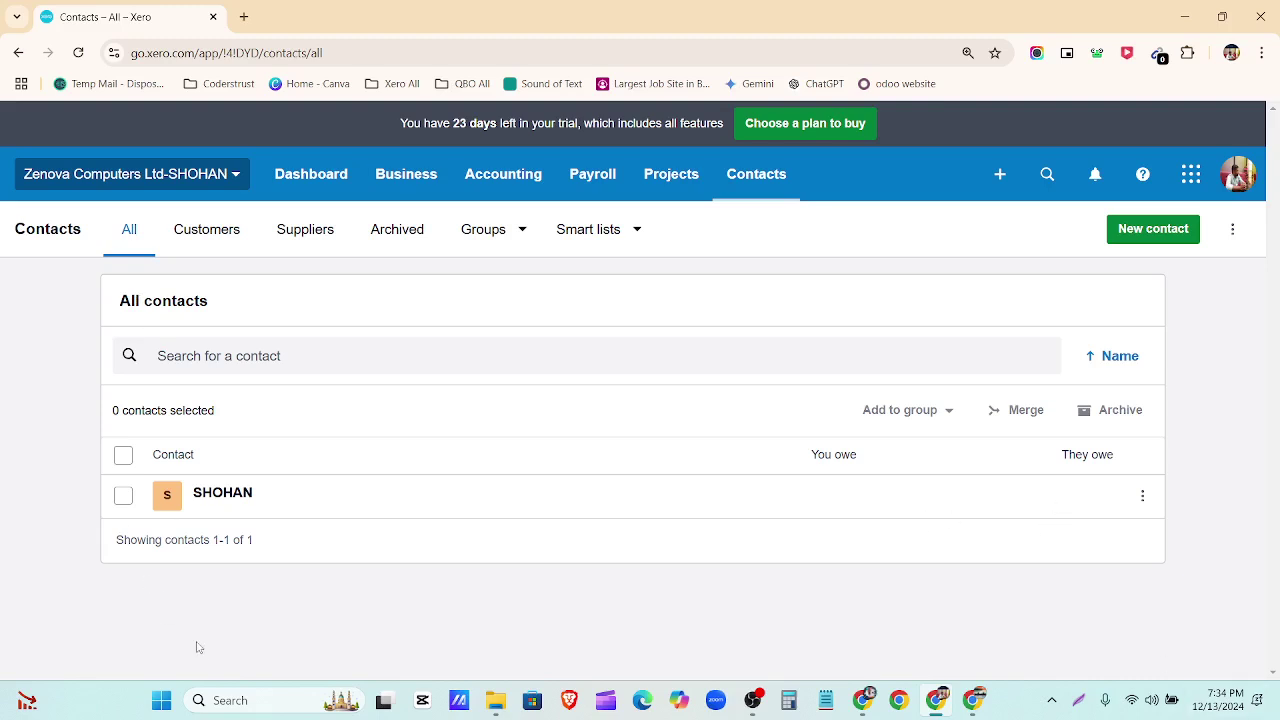
Check the actions available for the saved contact and open the contact import page.
left_click(1143, 497)
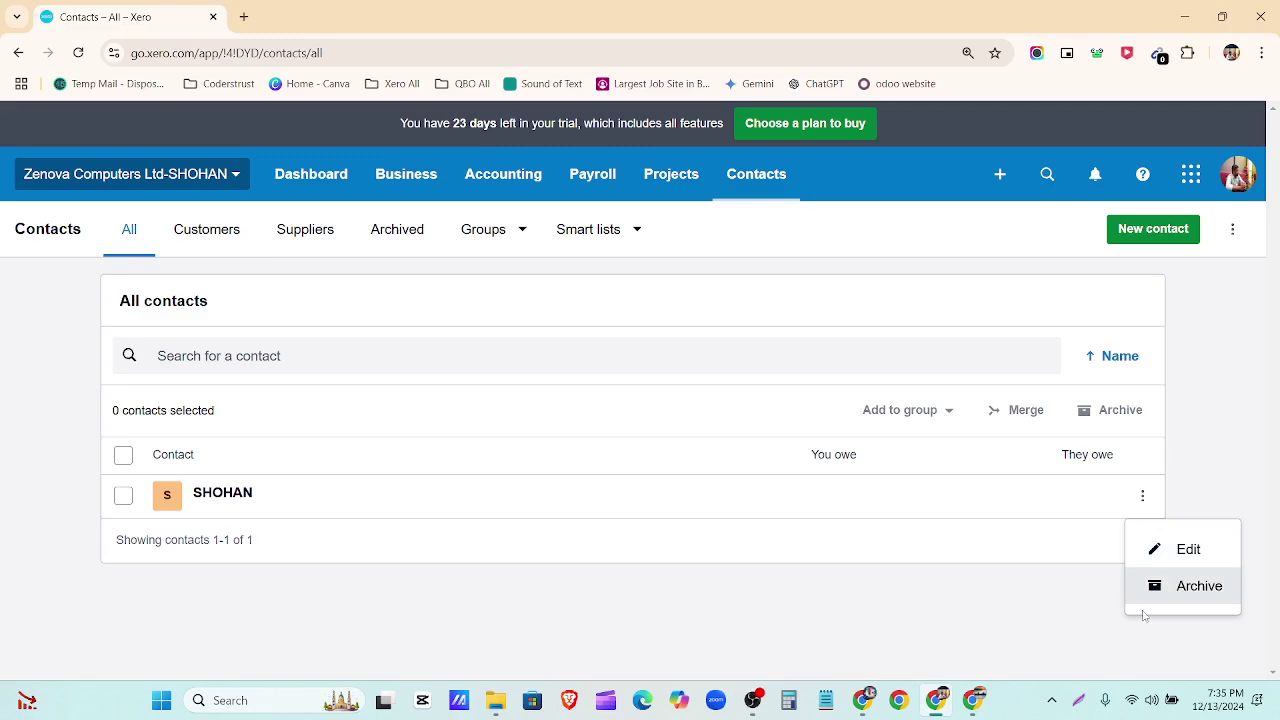
left_click(627, 613)
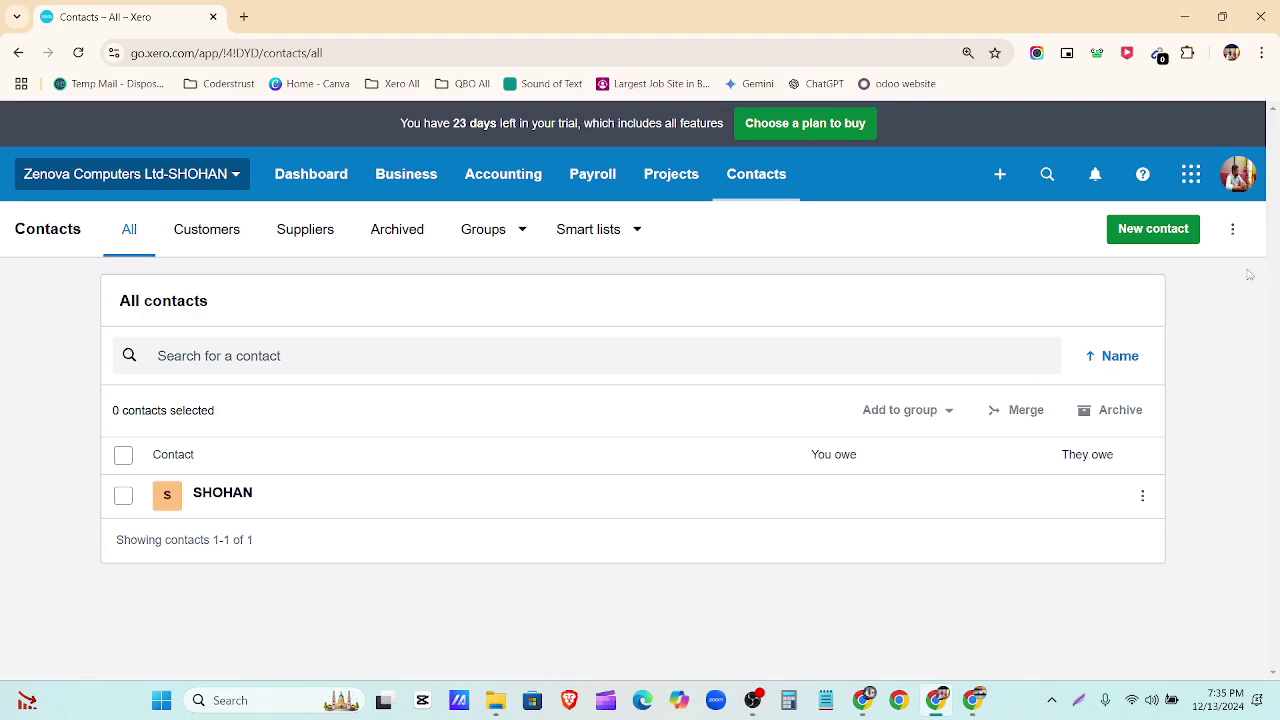
left_click(1236, 232)
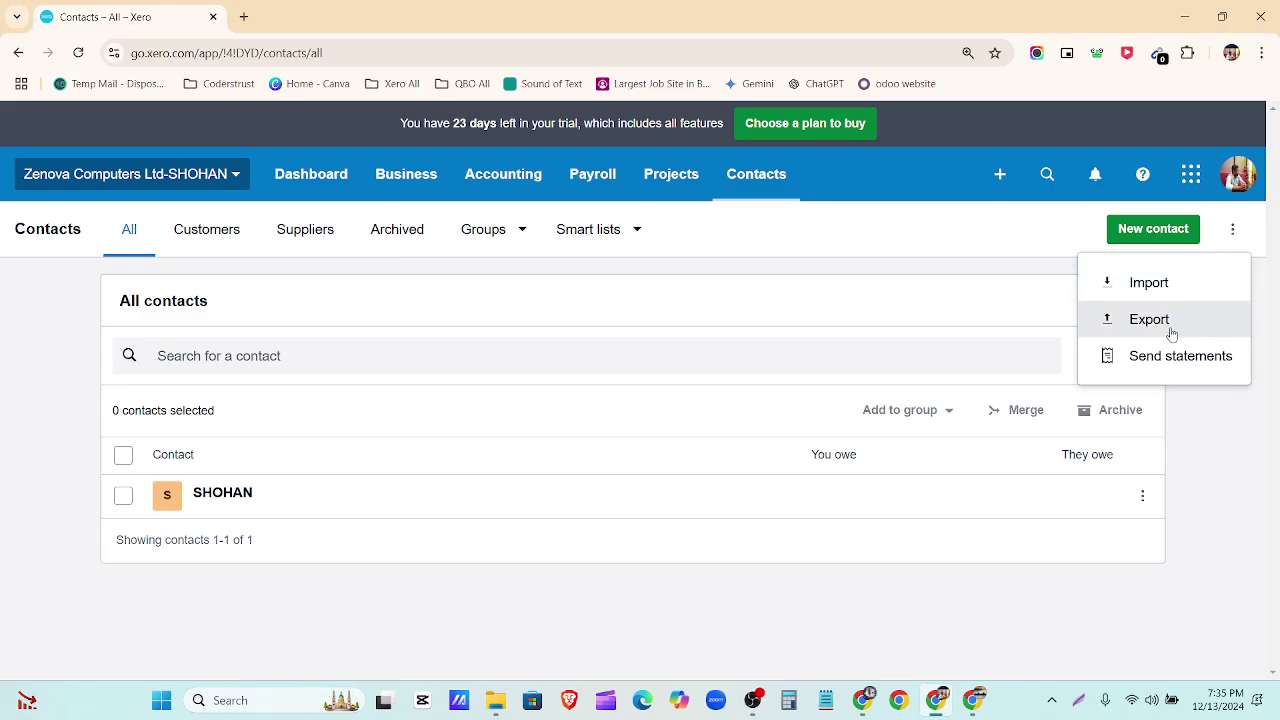
left_click(1190, 288)
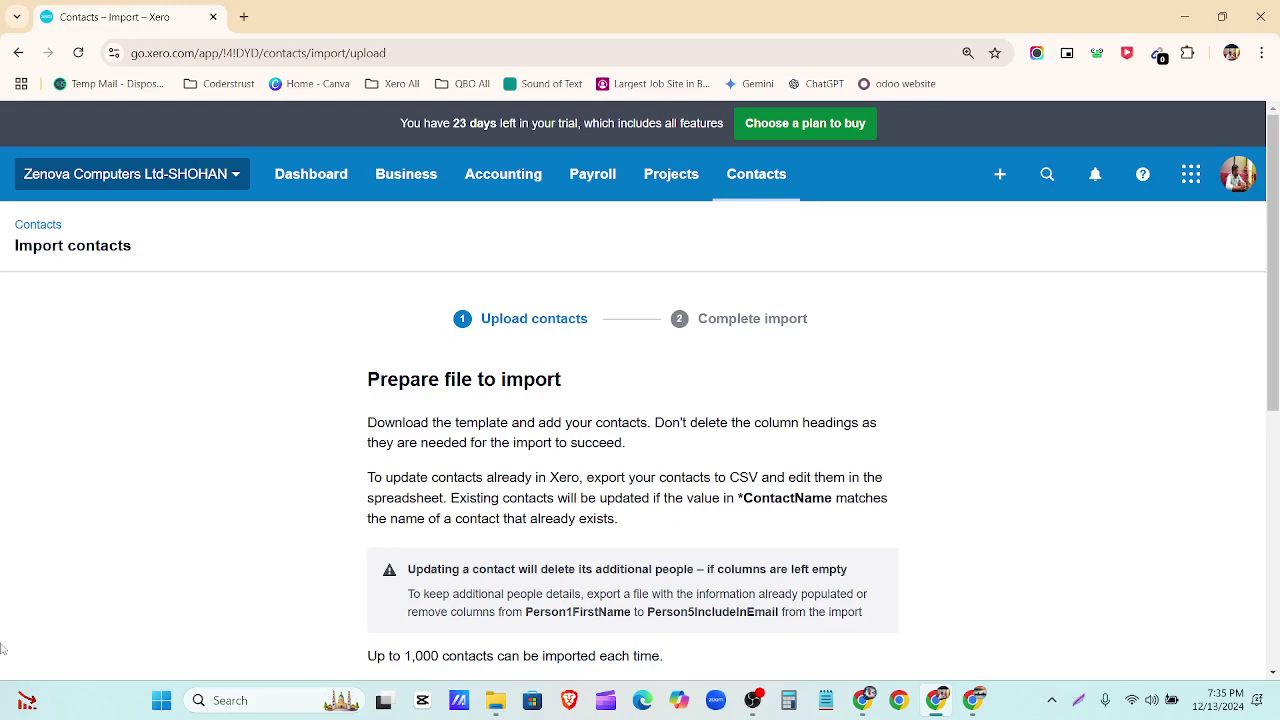
Read the import preparation instructions, including the *ContactName matching rule, the additional people warning and the limit on contacts per import.
scroll(800, 430, "down", 4)
scroll(880, 482, "up", 4)
scroll(890, 490, "down", 2)
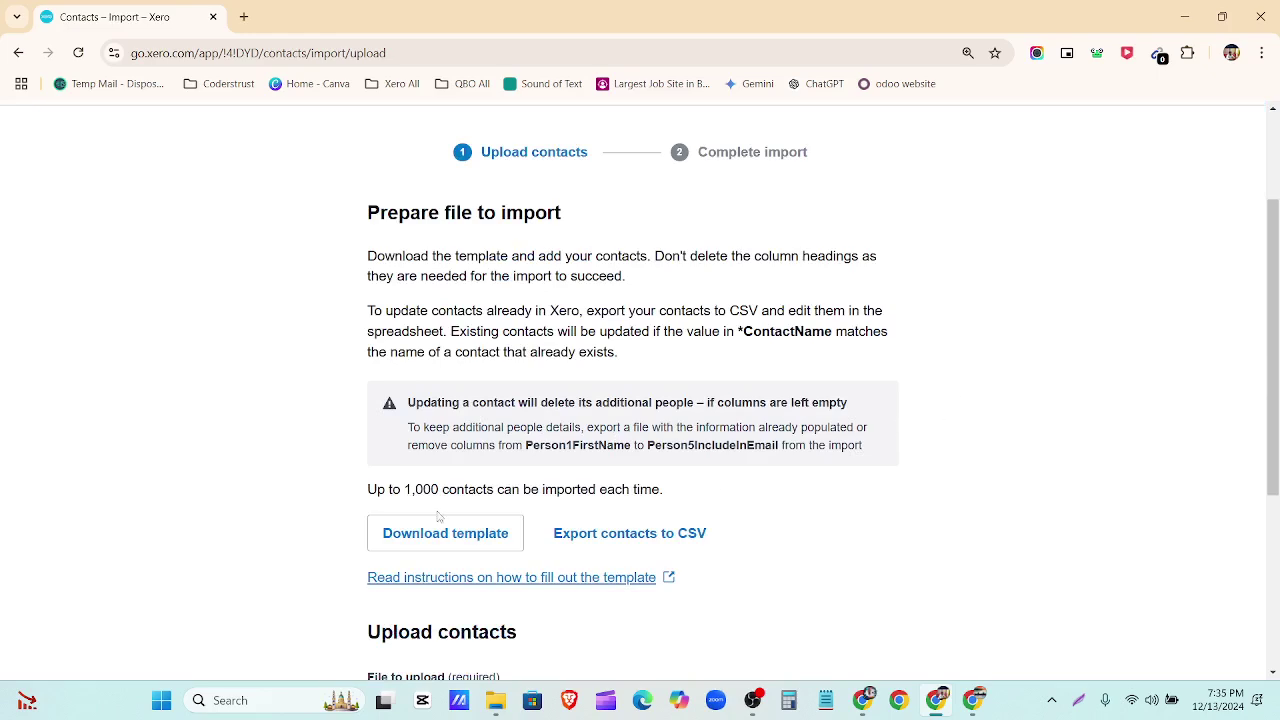
left_click_drag(348, 490, 720, 486)
left_click(875, 535)
left_click_drag(739, 330, 832, 333)
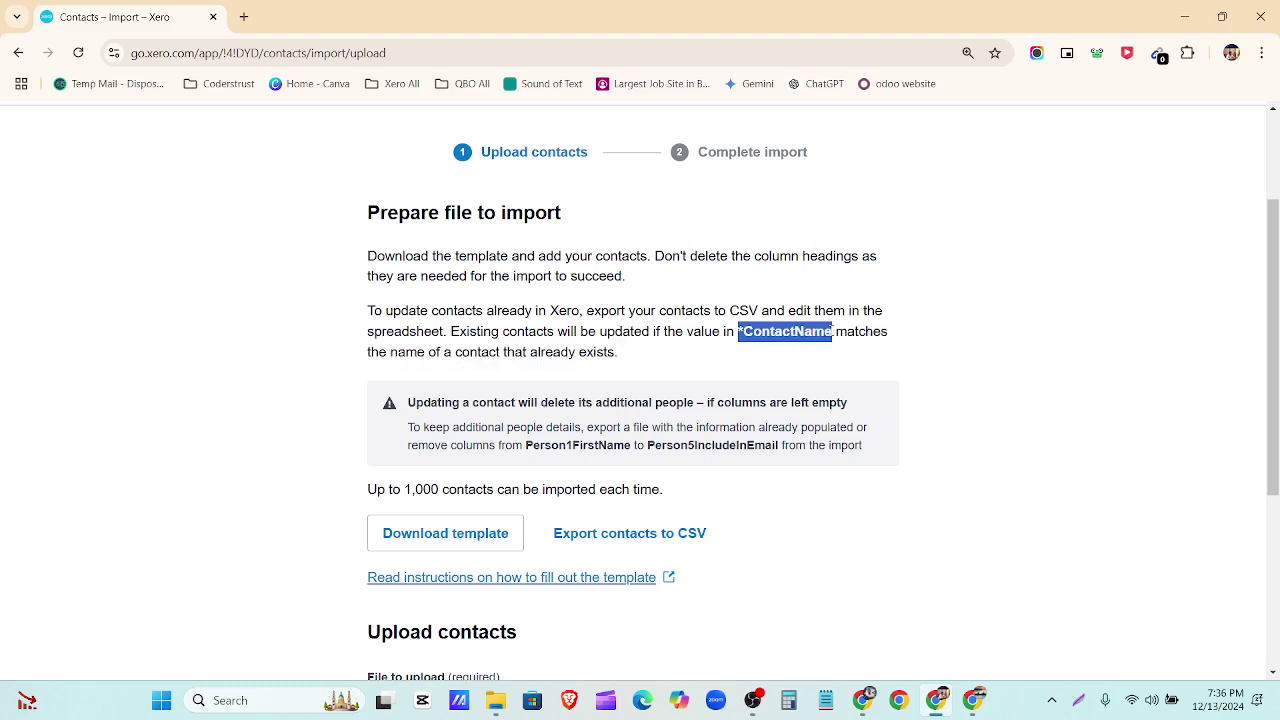
left_click(783, 365)
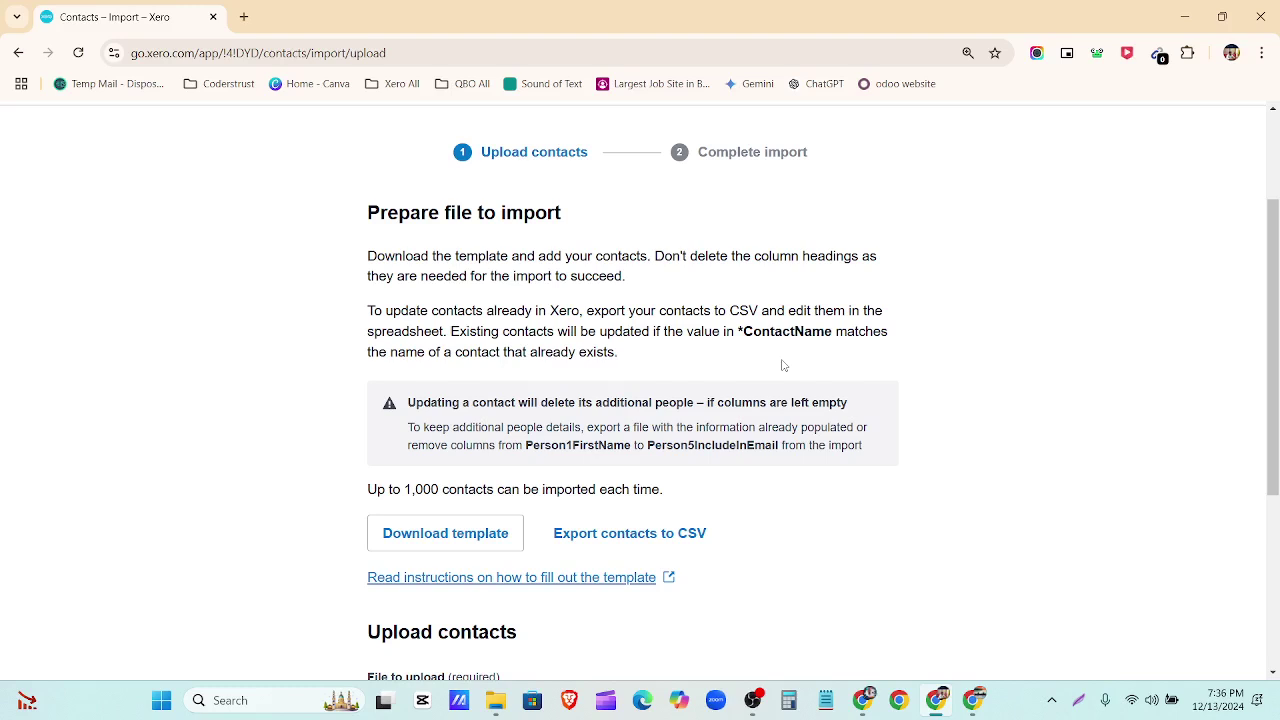
left_click_drag(368, 256, 835, 475)
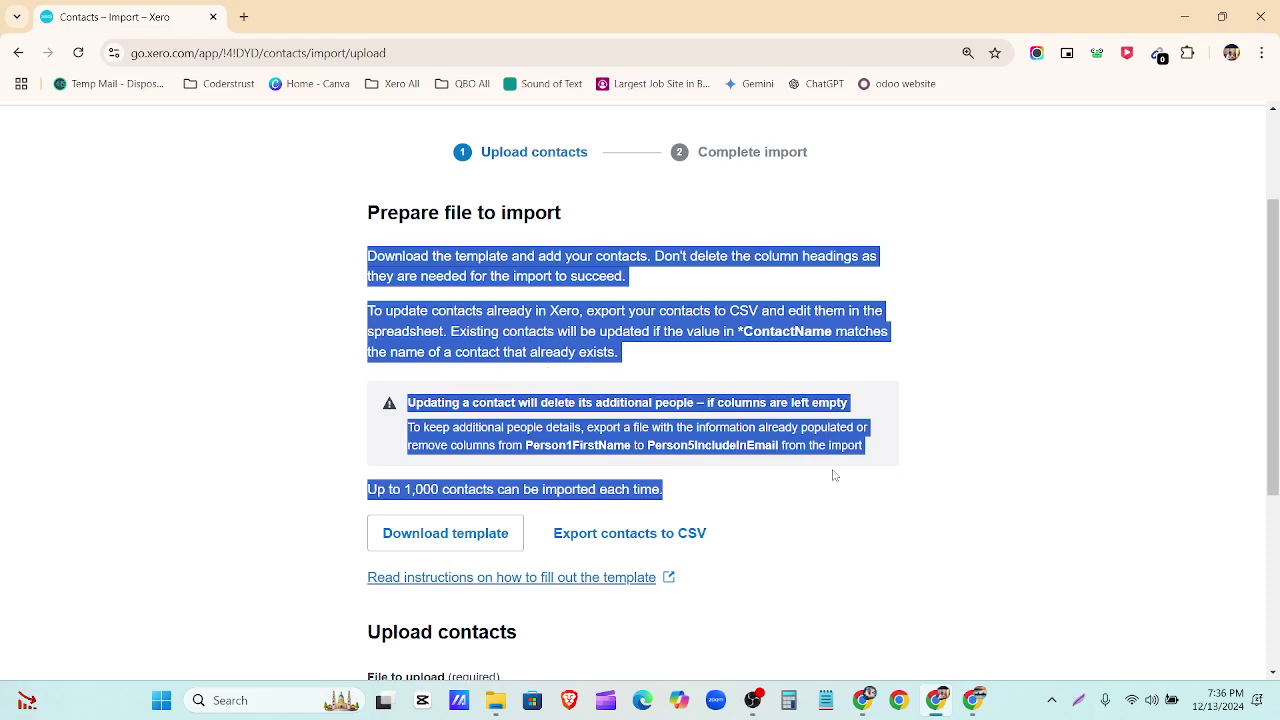
left_click(806, 515)
scroll(427, 400, "down", 3)
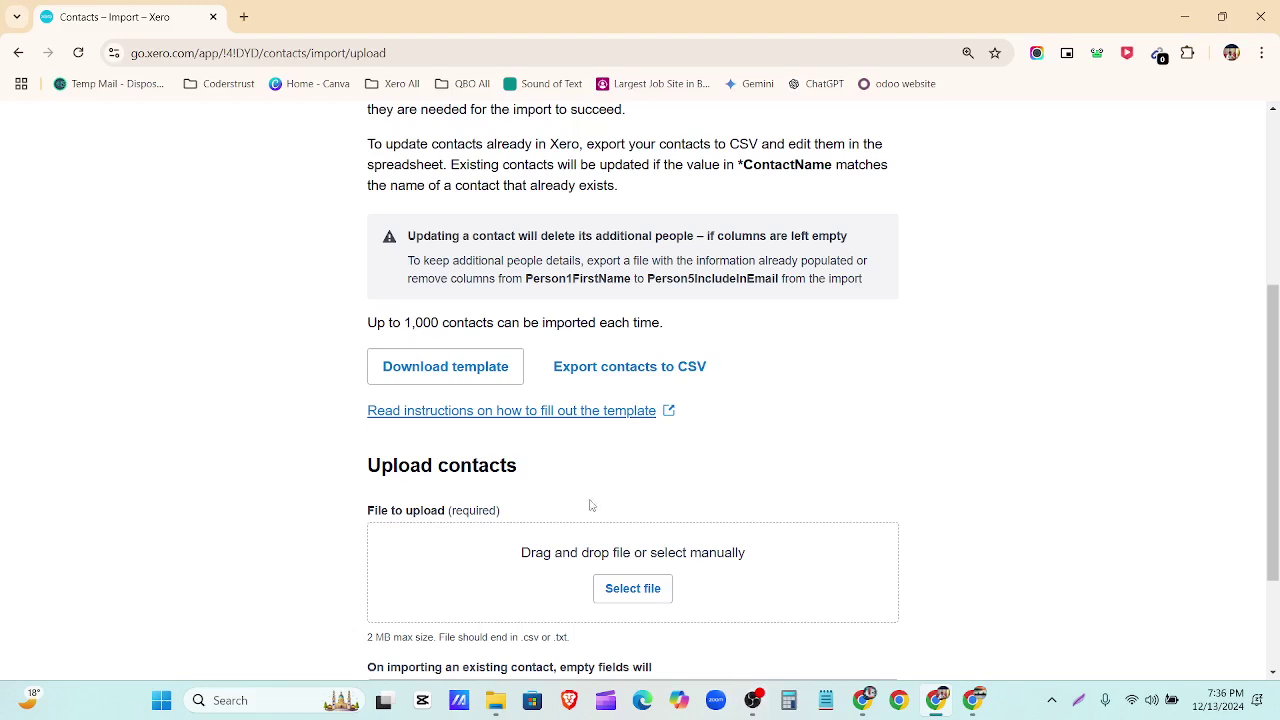
Download the contacts template, open it in Excel, dismiss the licence notice and widen the *ContactName column.
left_click(460, 372)
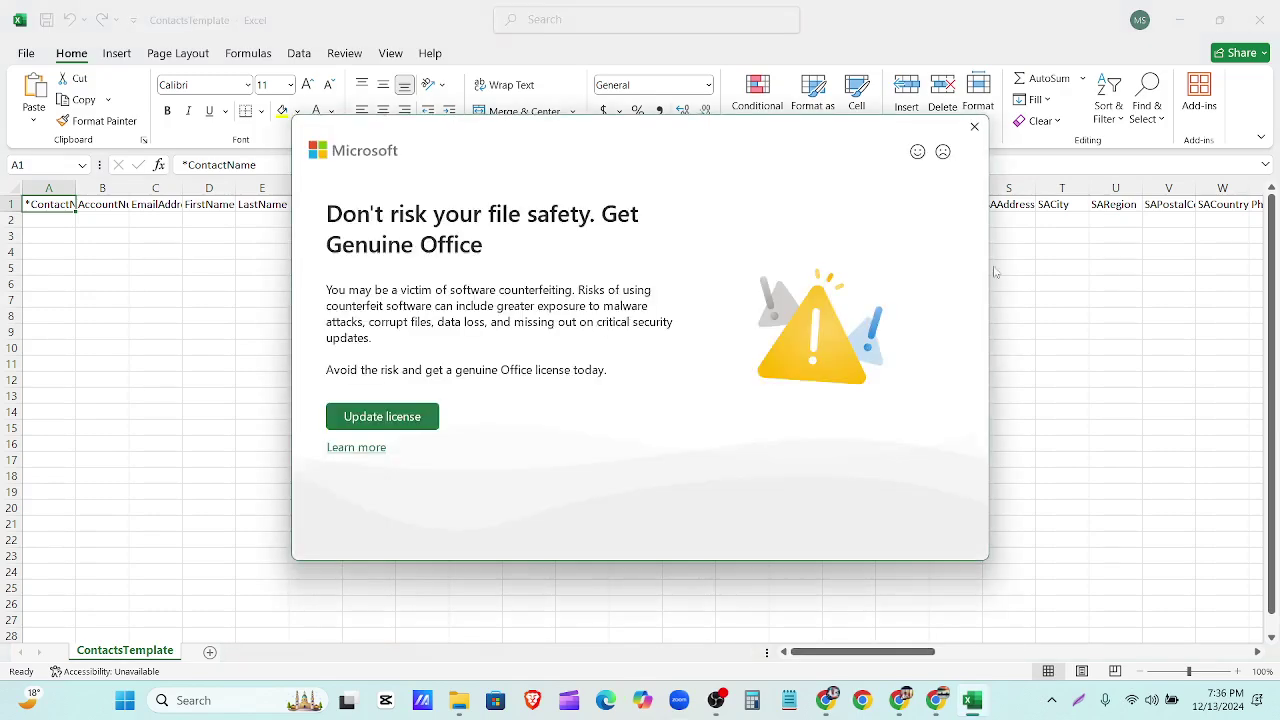
left_click(974, 126)
left_click_drag(900, 652, 669, 646)
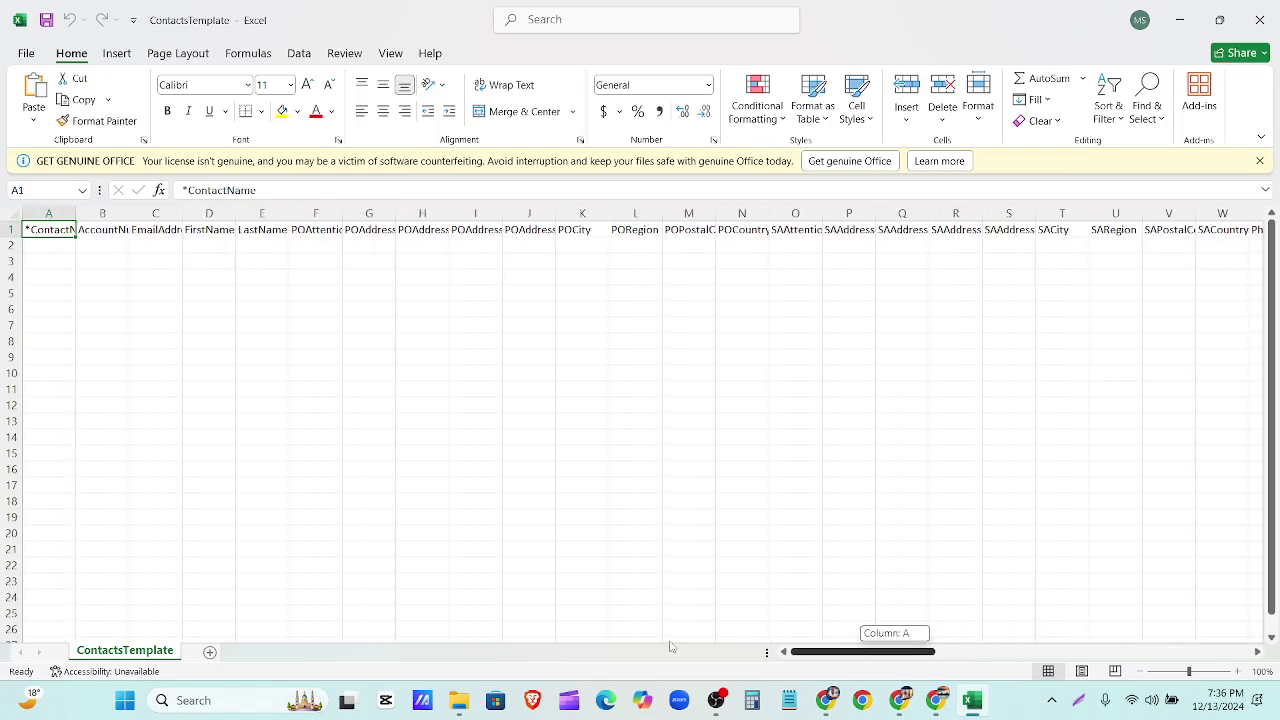
left_click_drag(83, 214, 111, 214)
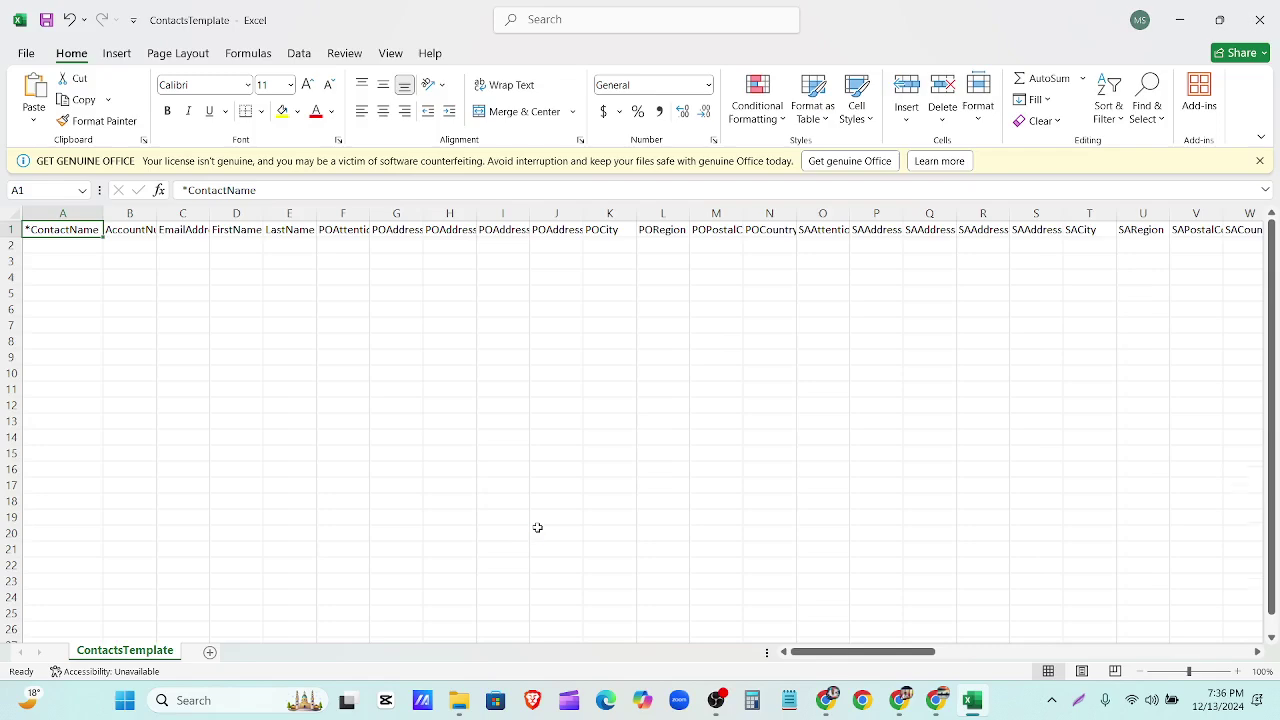
scroll(537, 527, "up", 1)
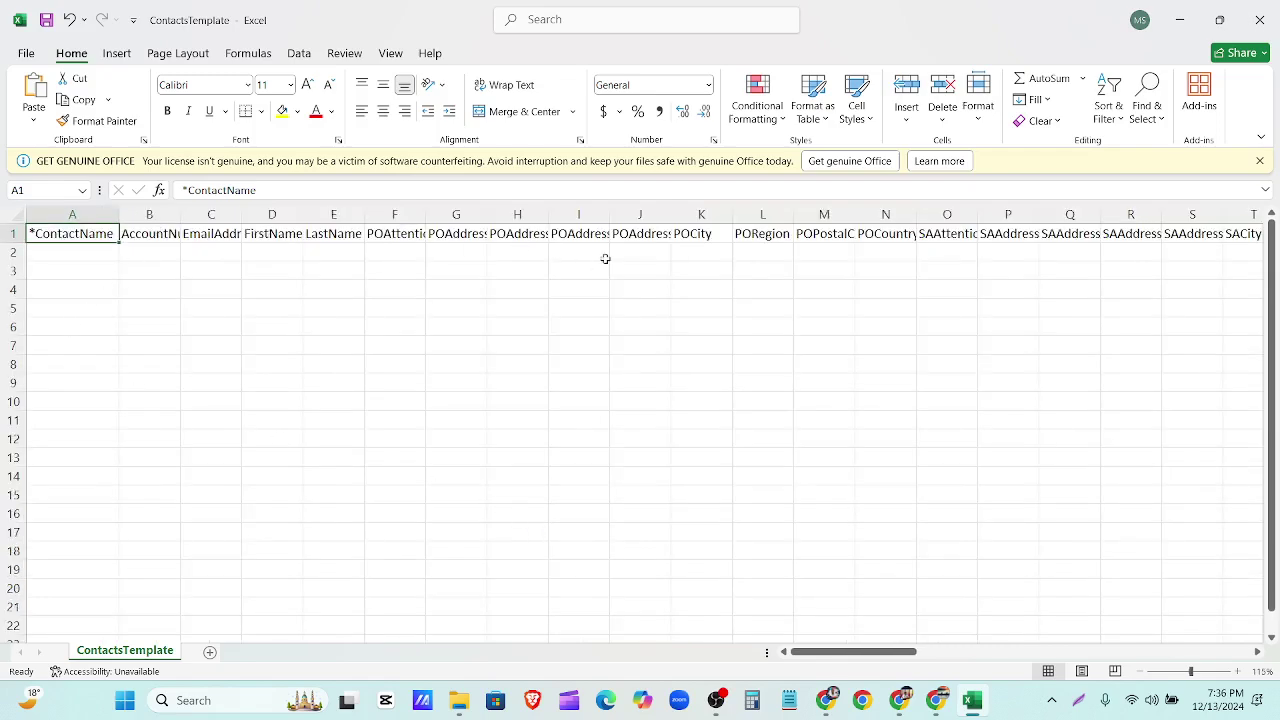
left_click_drag(880, 651, 817, 656)
Switch to the Chrome window with Google Drive, open Contacts list - import.csv from the Assignment-2 folder and copy its whole sheet.
left_click(830, 705)
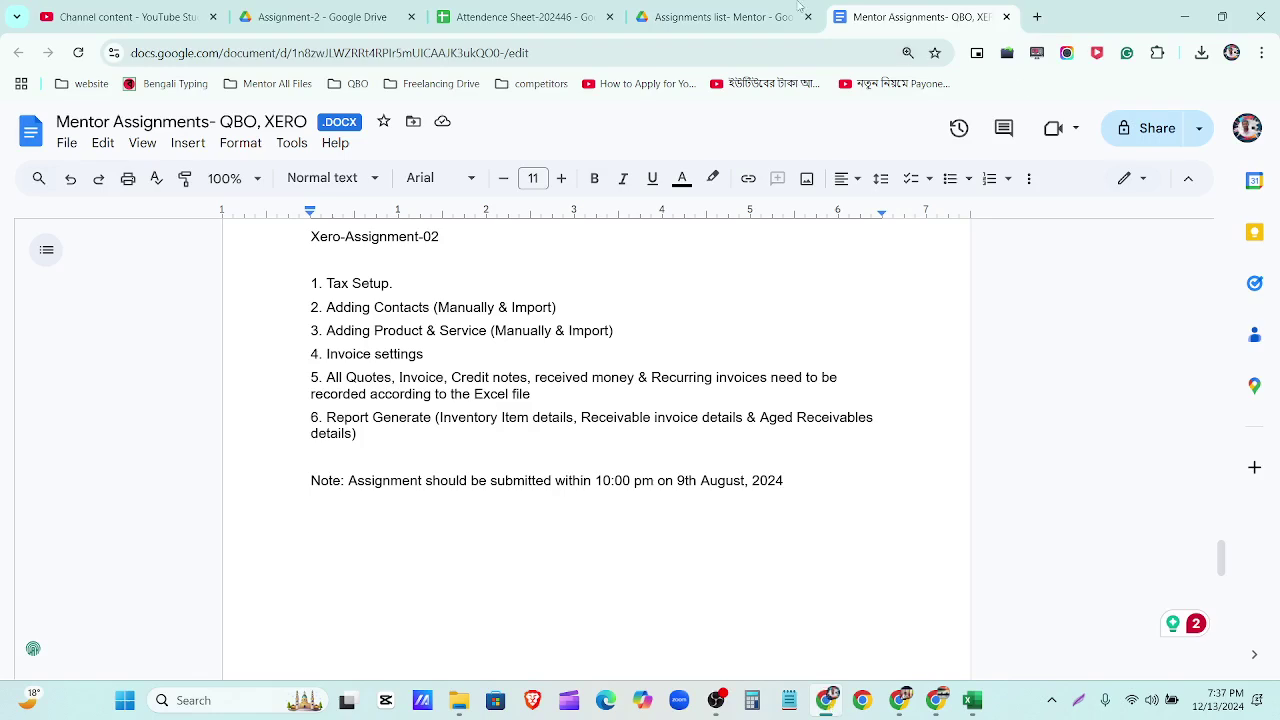
left_click(541, 16)
left_click(721, 17)
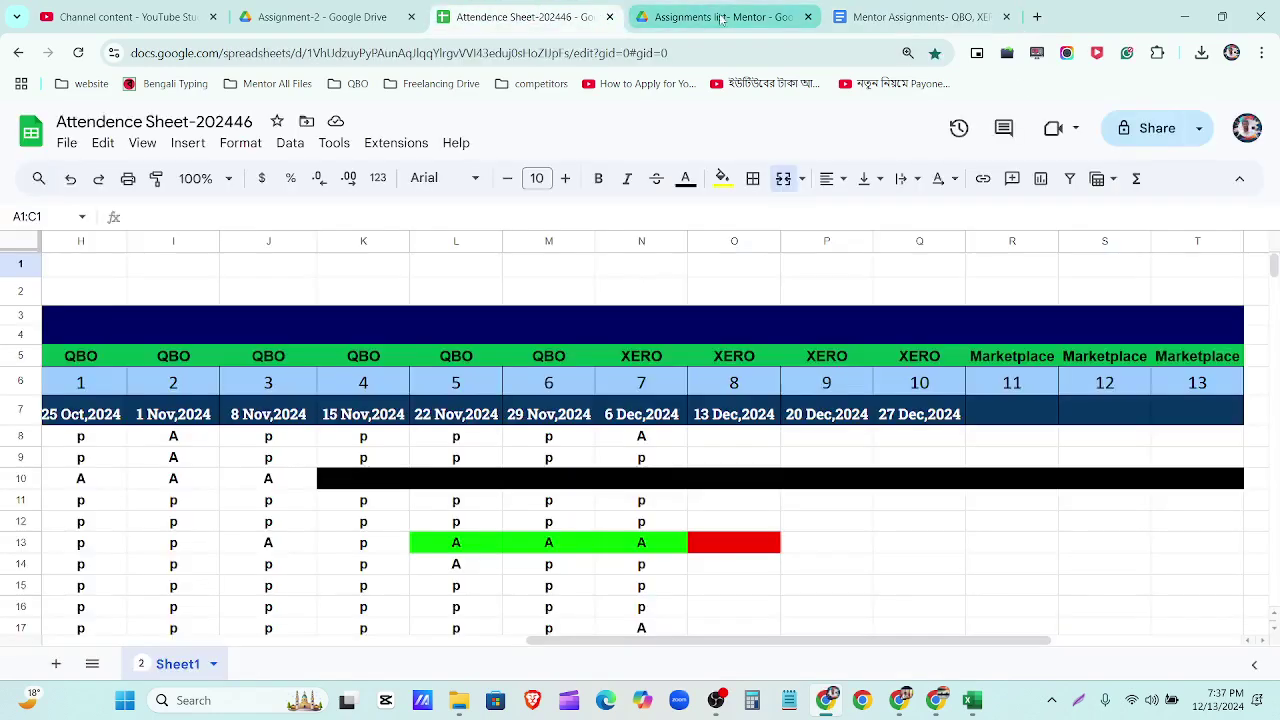
left_click(345, 17)
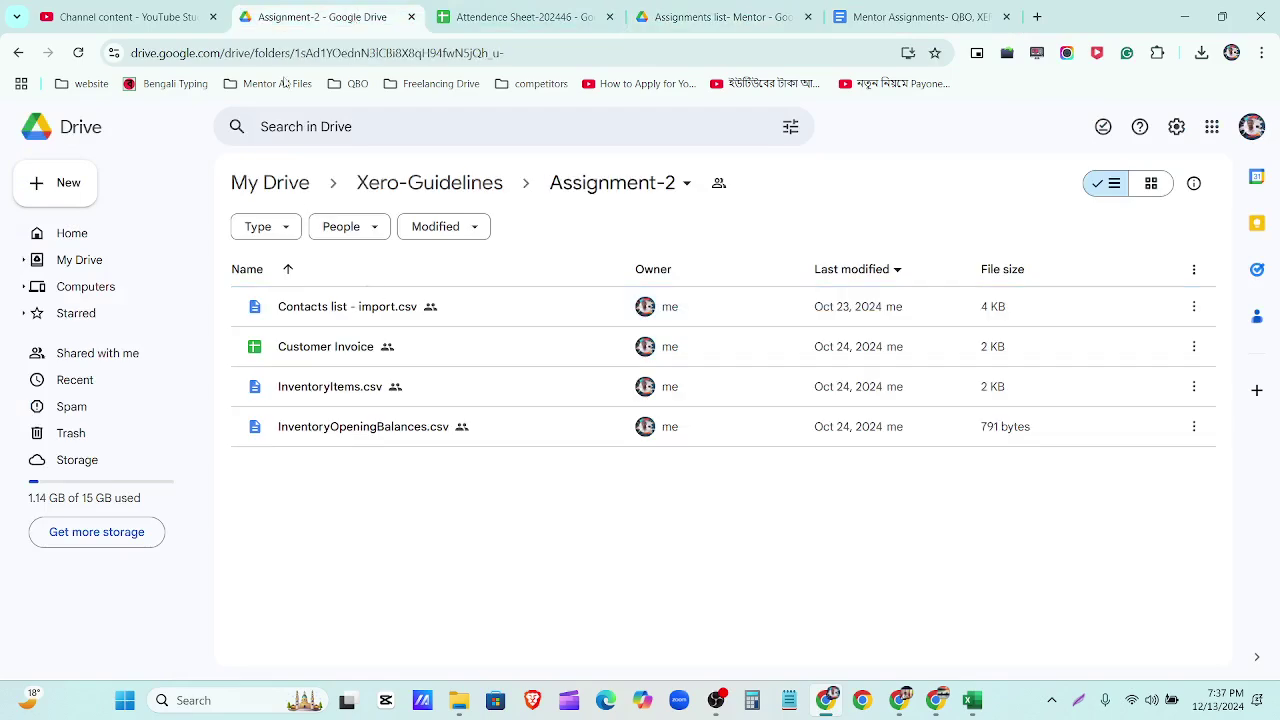
left_click_drag(323, 10, 912, 5)
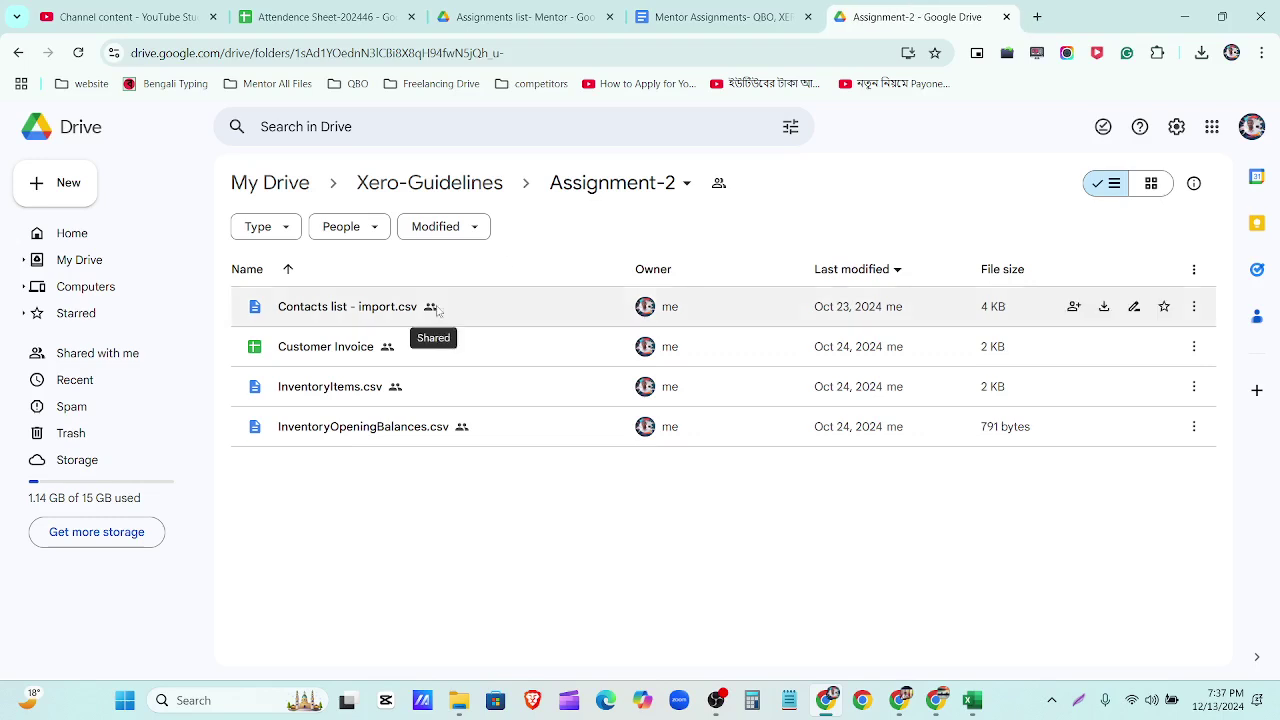
double_click(436, 310)
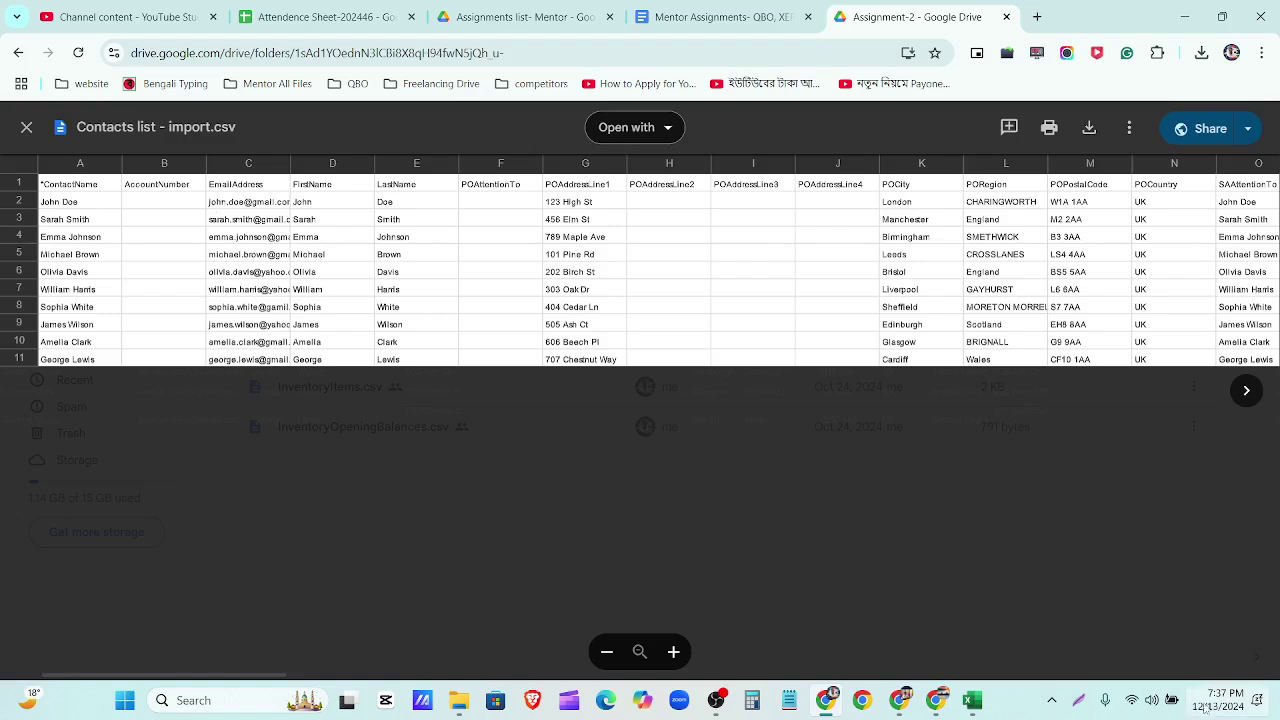
left_click(16, 174)
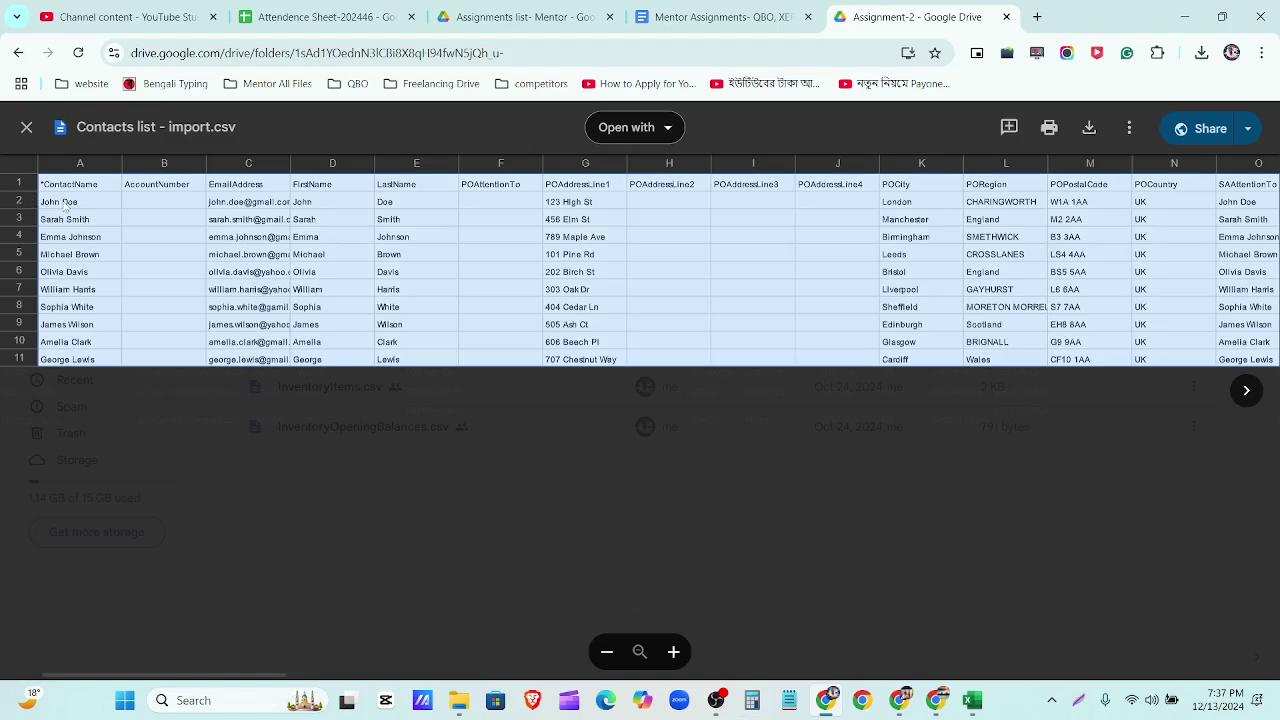
Switch to ContactsTemplate in Excel, paste the copied contact data starting at cell A2, then save and close the file.
left_click(973, 703)
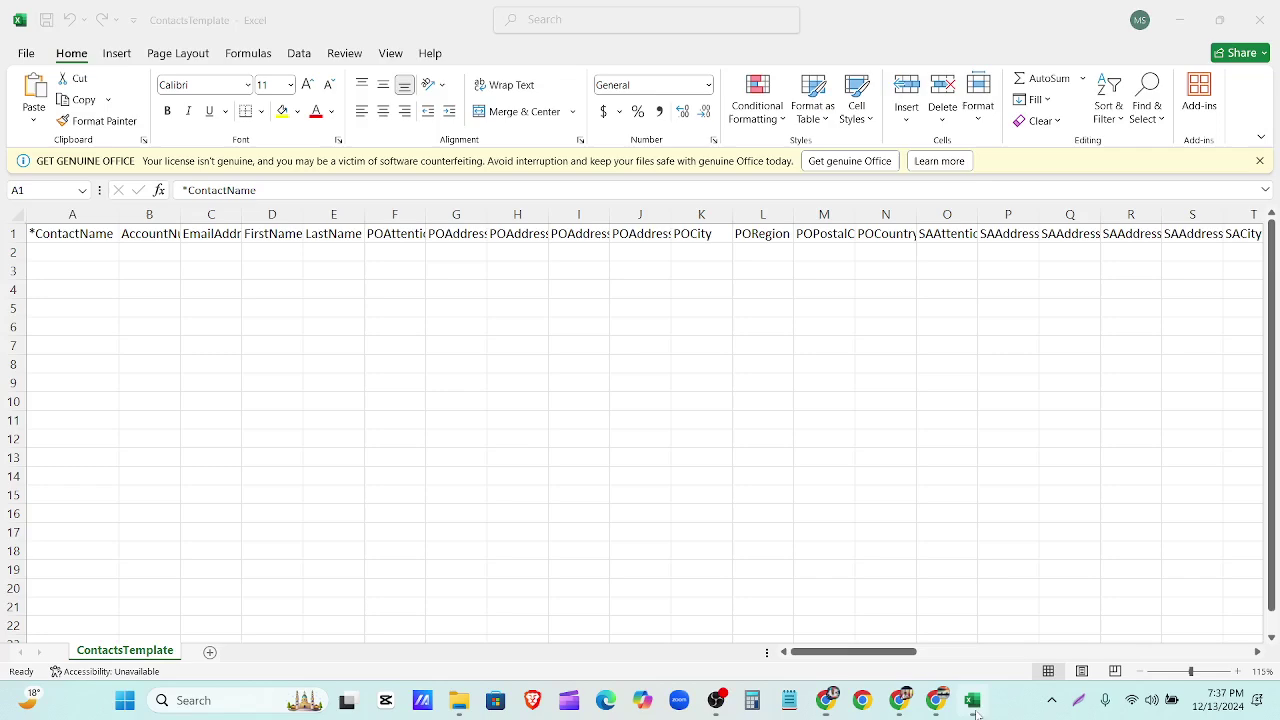
left_click(67, 255)
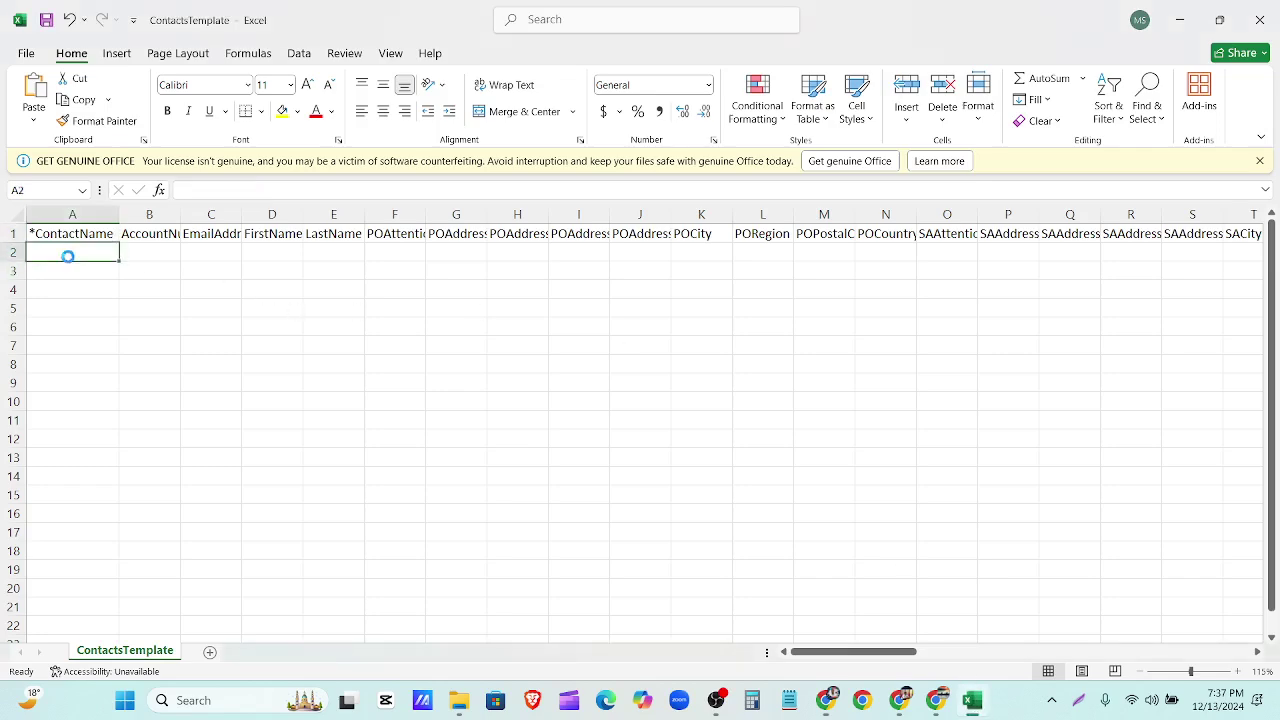
key("ctrl+v")
left_click(812, 565)
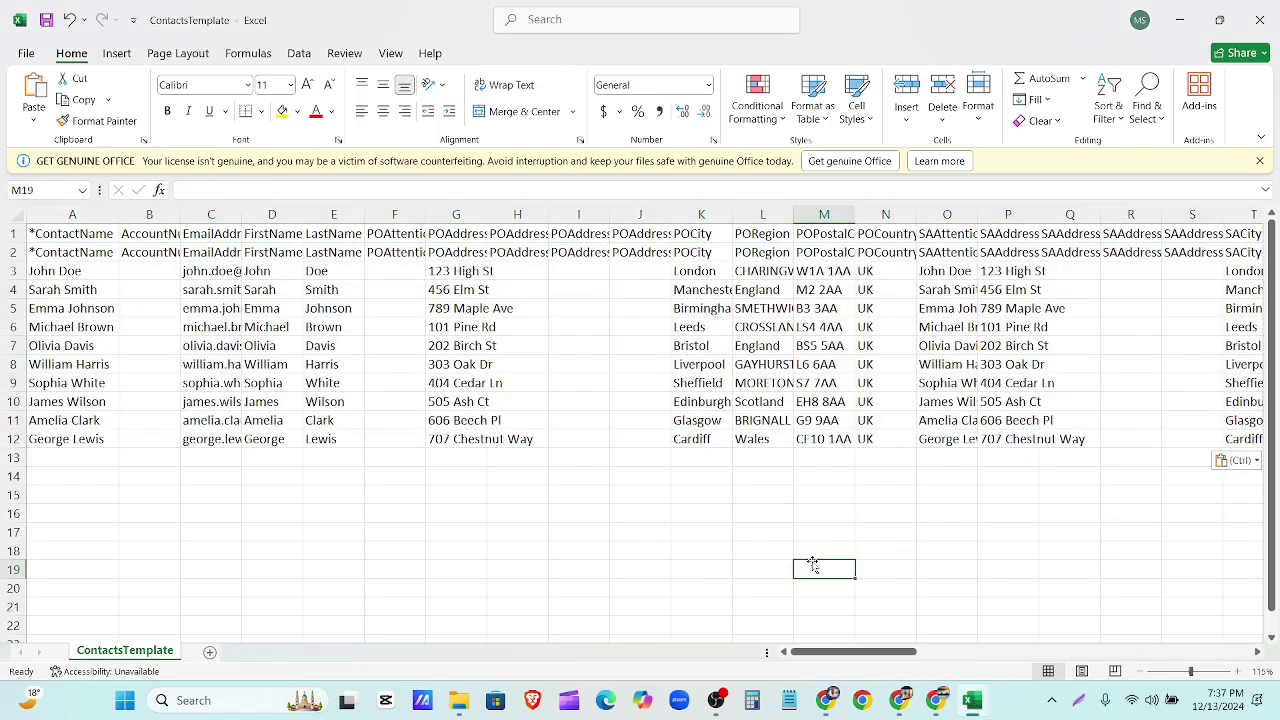
left_click(46, 20)
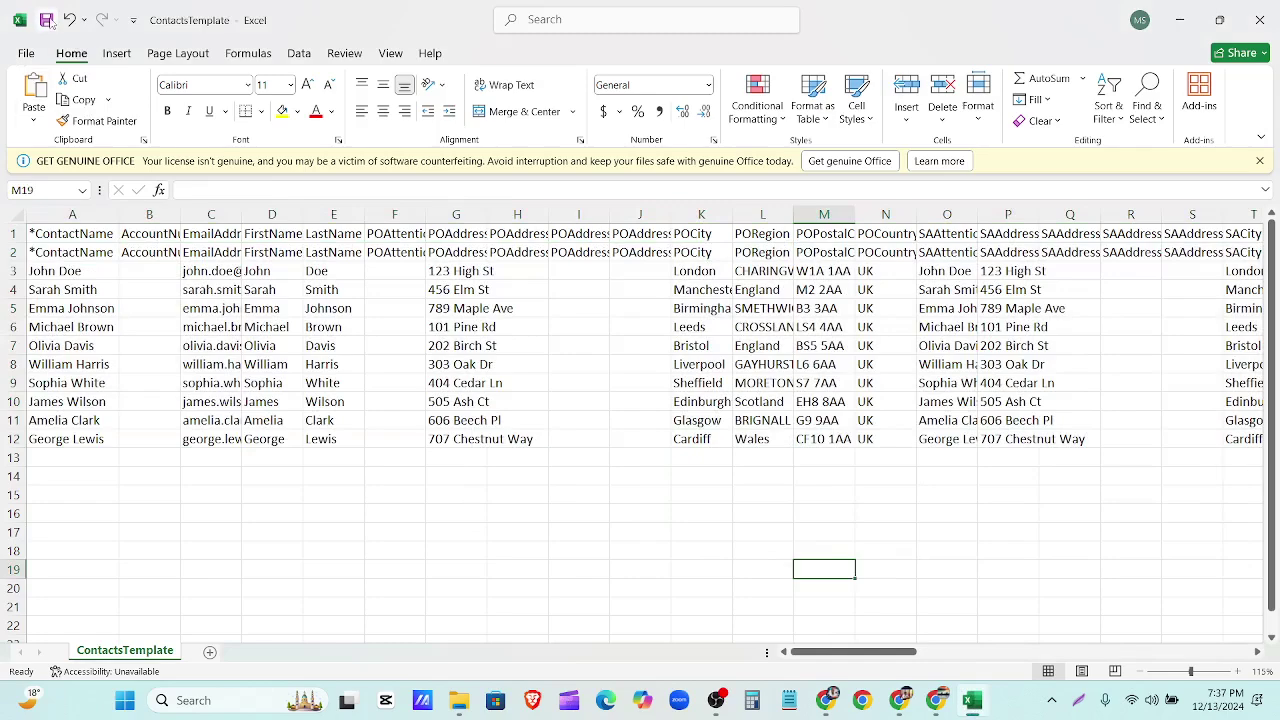
left_click(1259, 20)
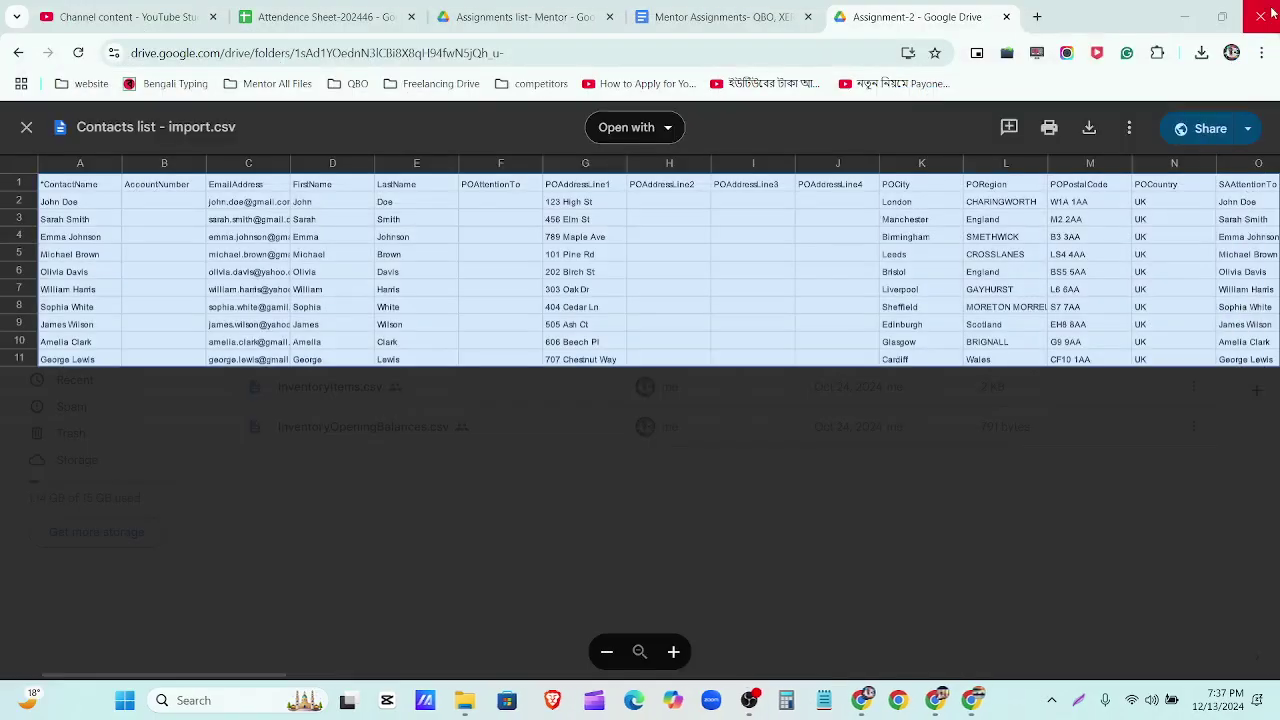
left_click(936, 700)
scroll(600, 450, "down", 2)
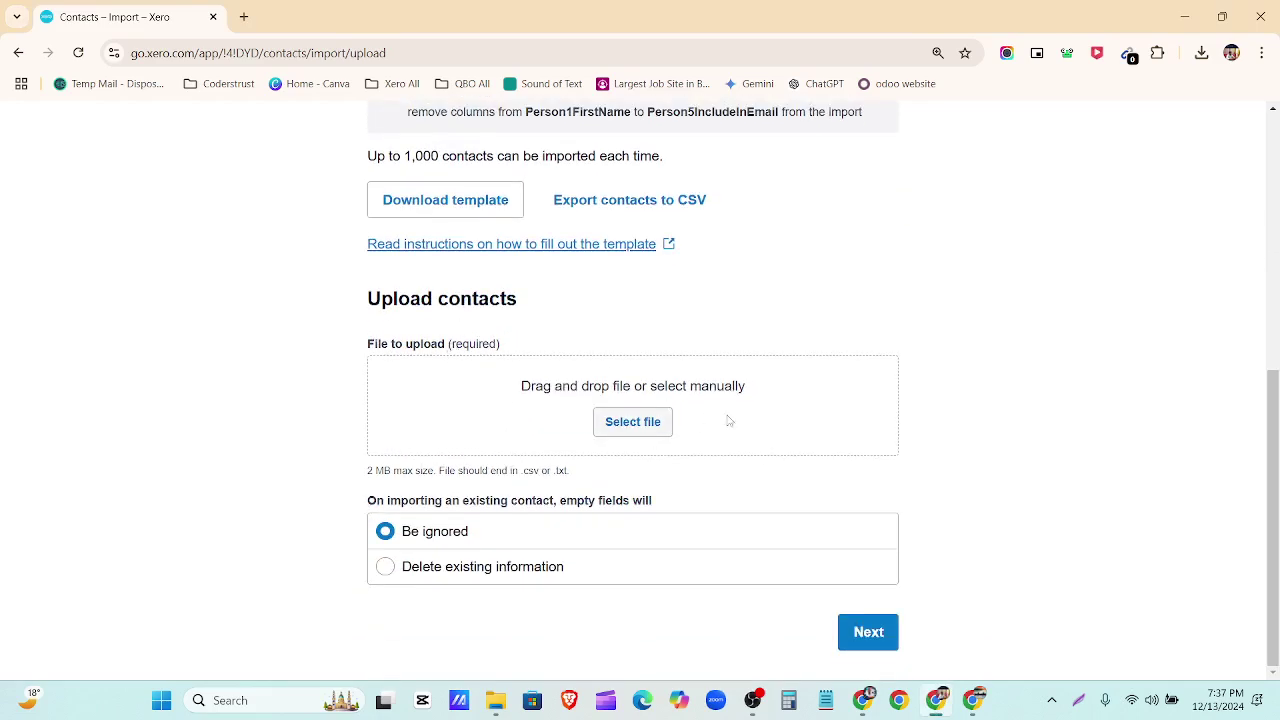
left_click(664, 428)
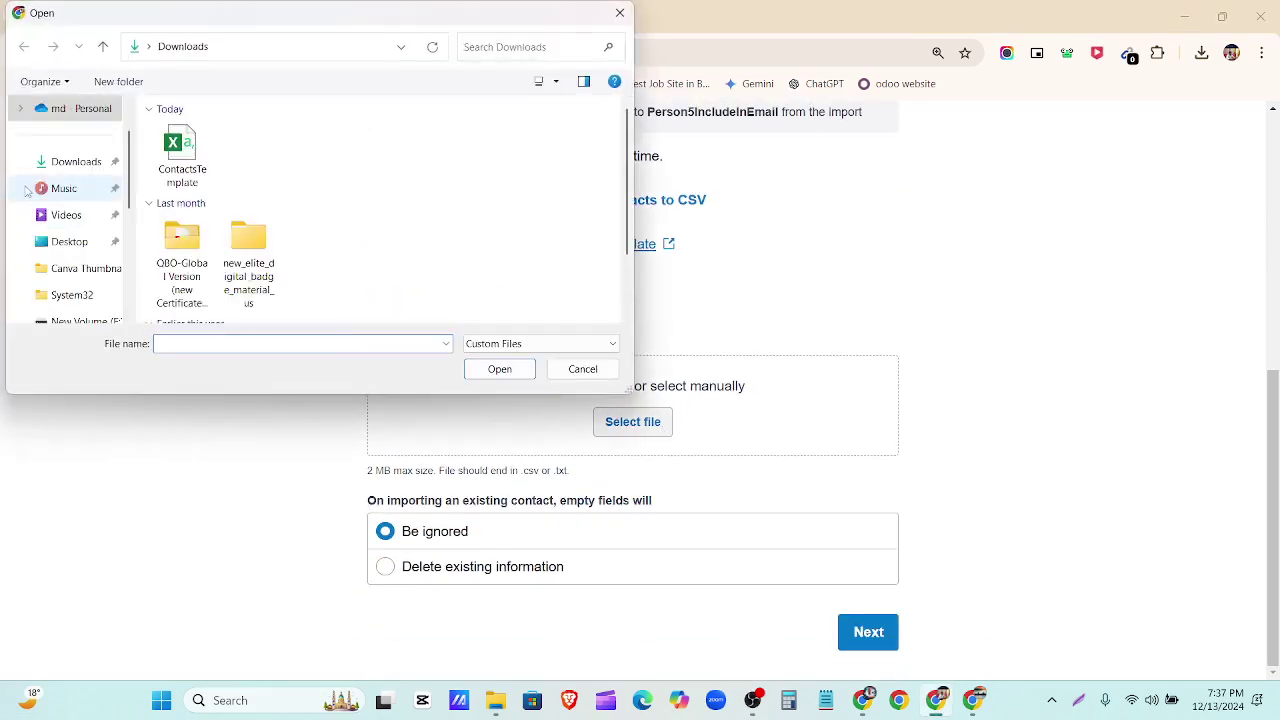
left_click(189, 157)
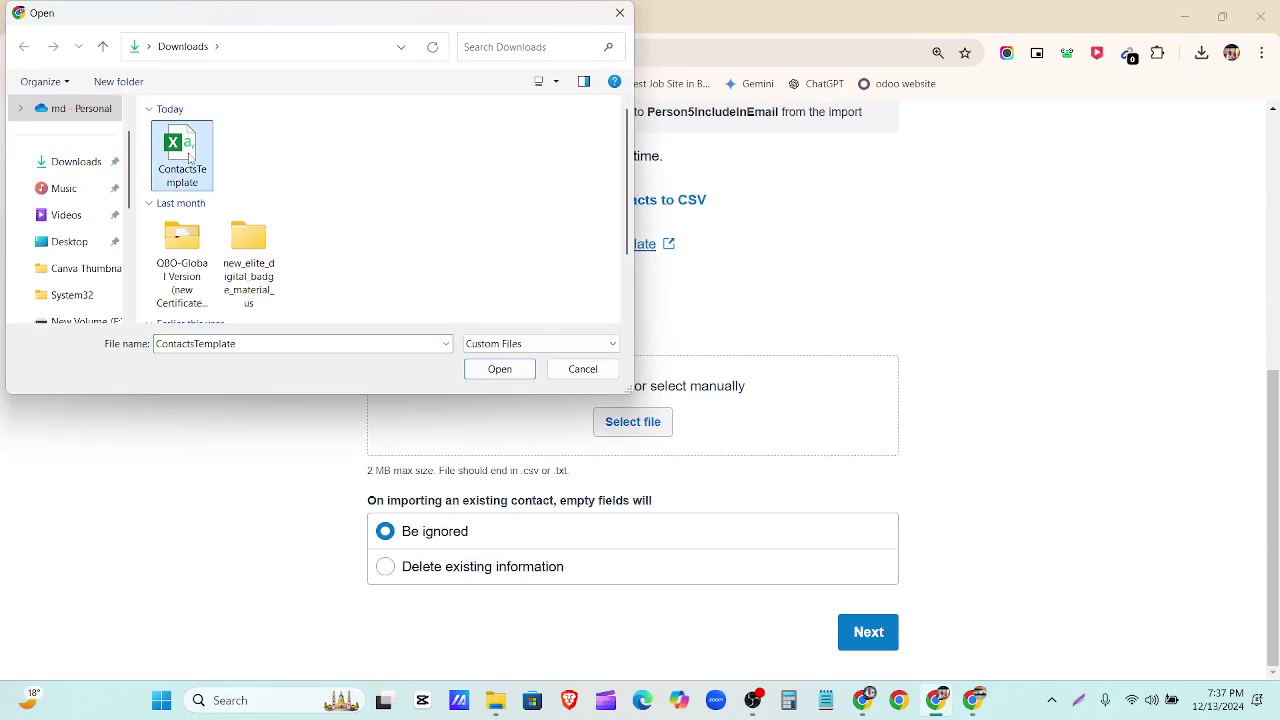
left_click(592, 372)
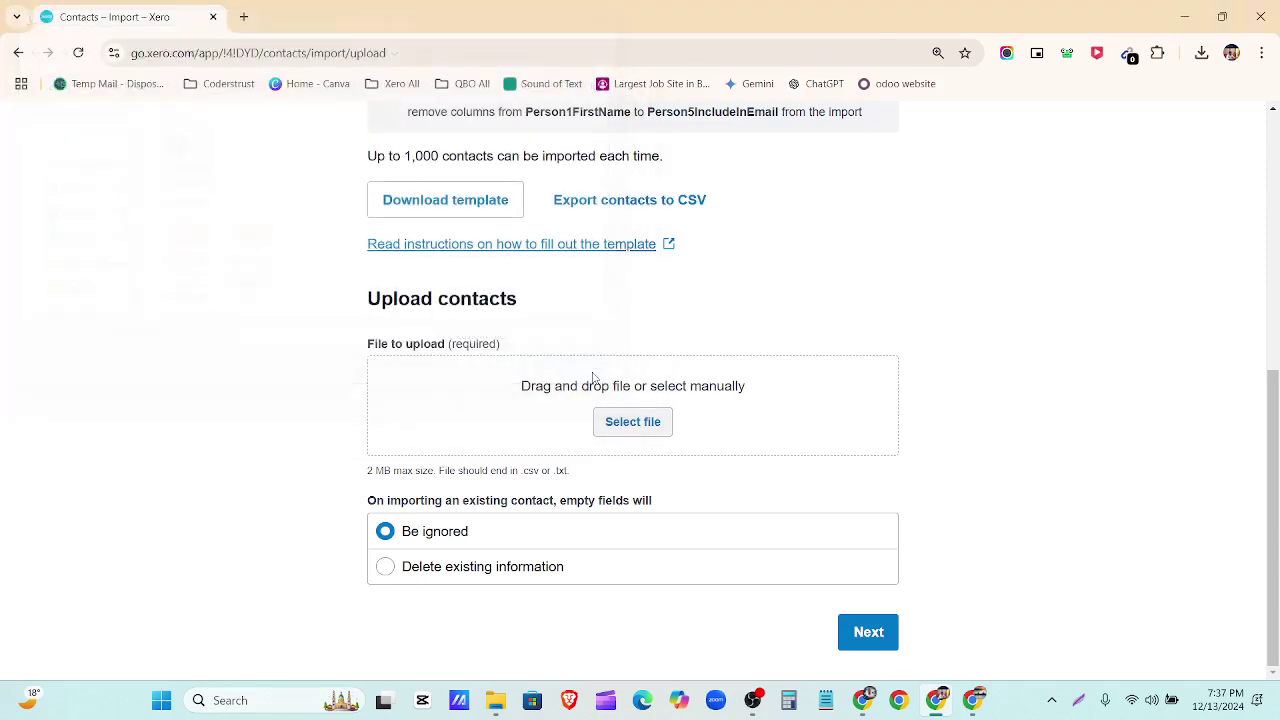
Open ContactsTemplate from the Downloads folder in File Explorer, delete the duplicate header in row 2, then save and close the file.
left_click(495, 702)
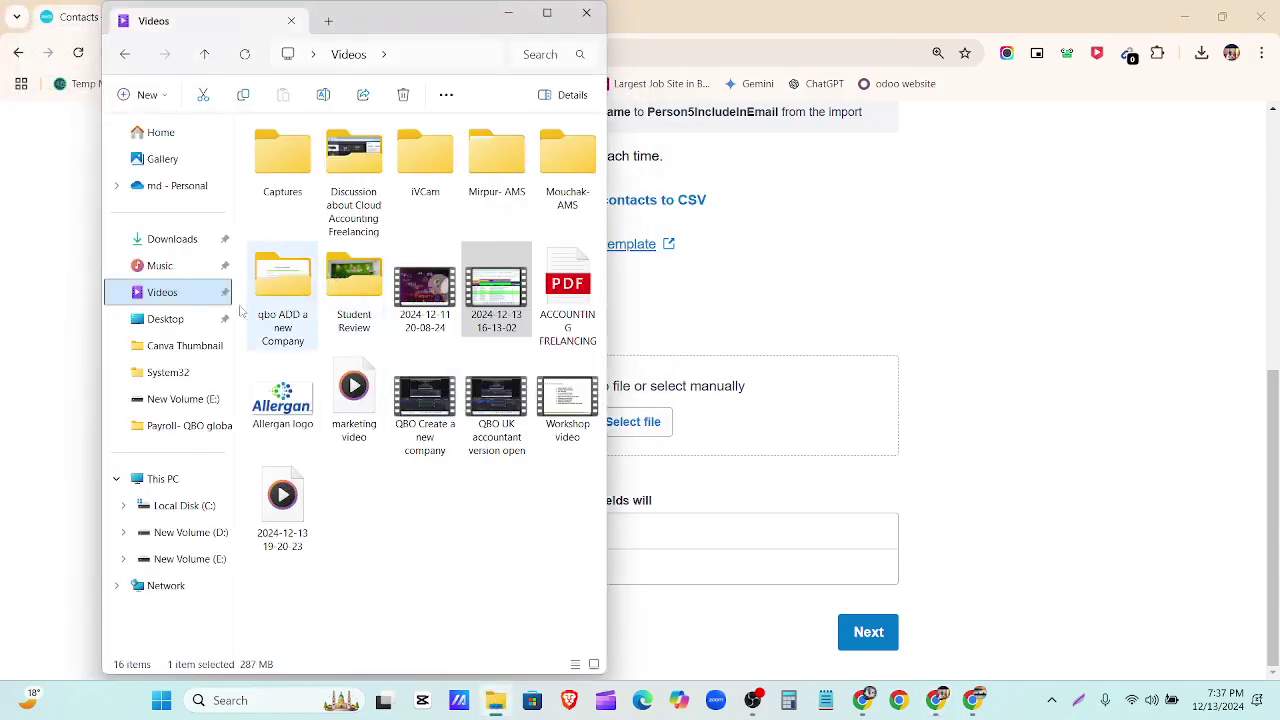
left_click(195, 238)
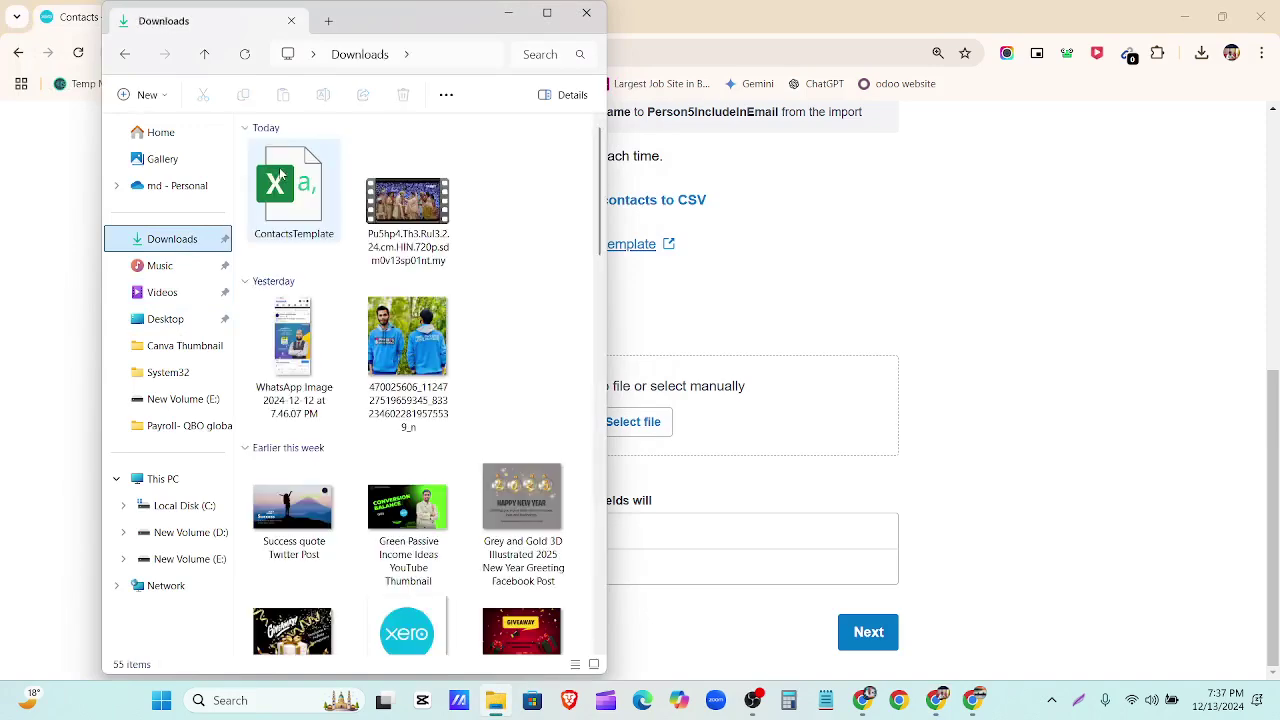
double_click(283, 172)
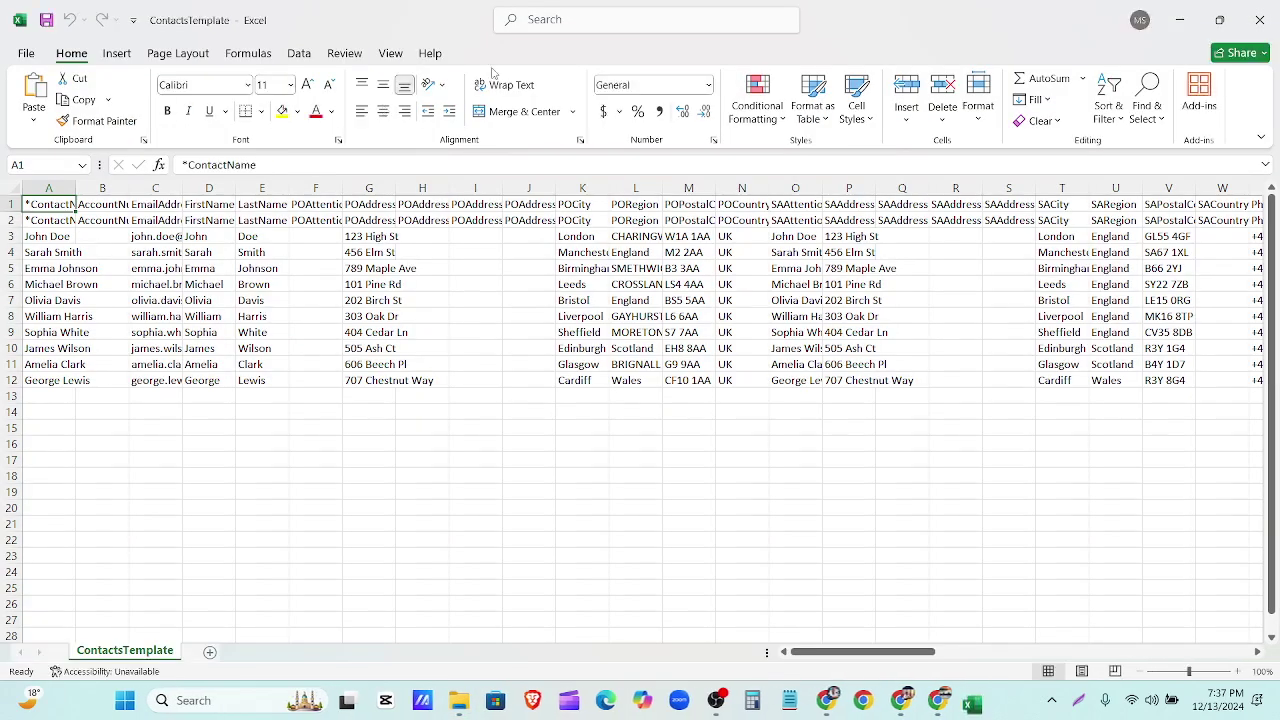
left_click(10, 220)
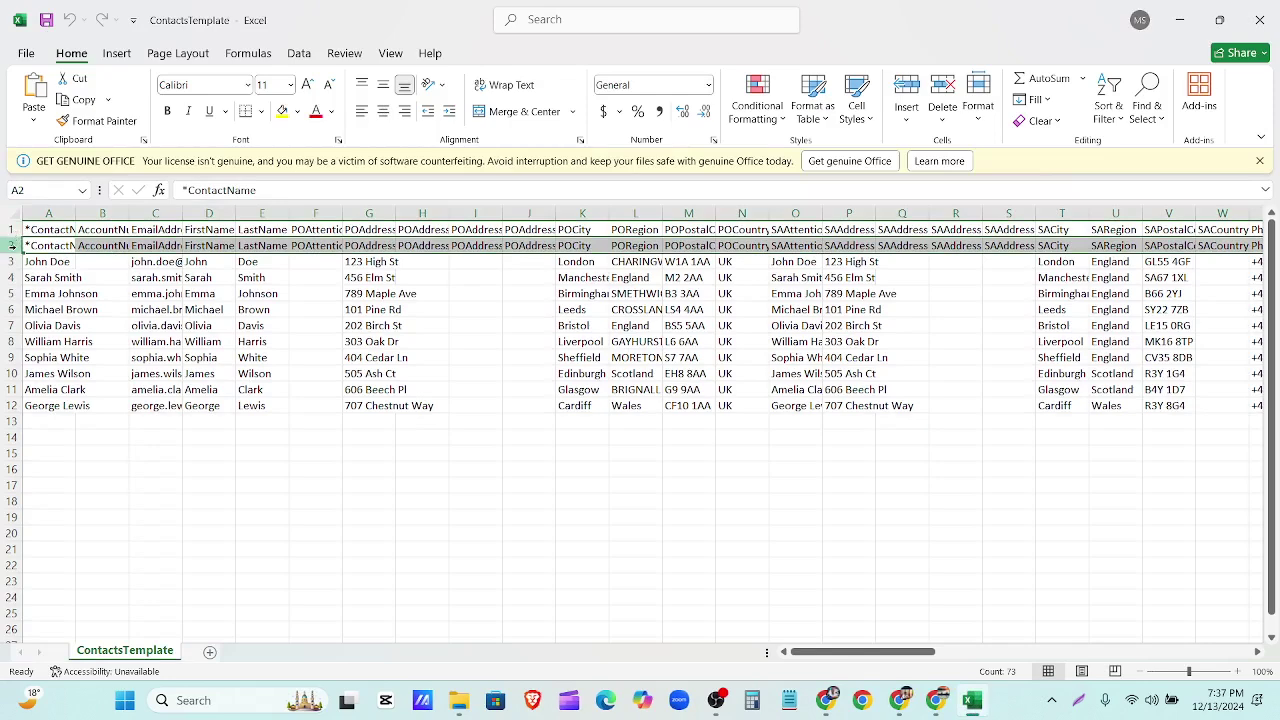
right_click(17, 250)
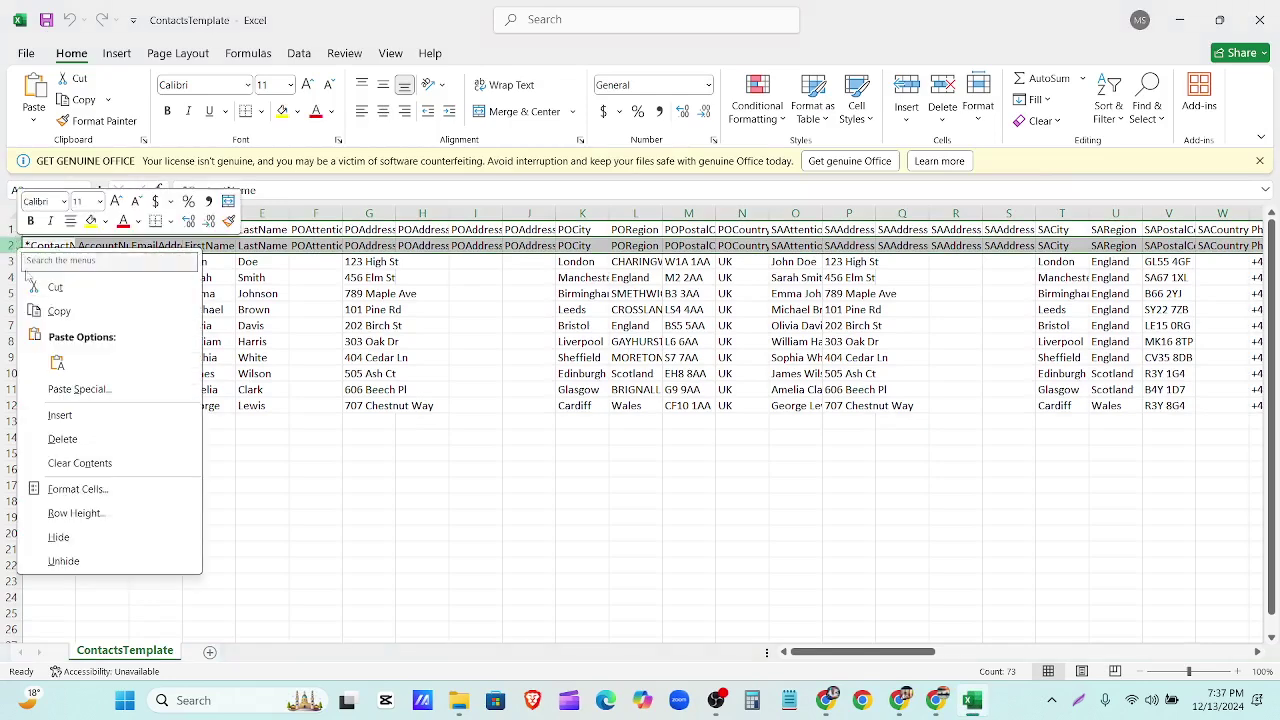
left_click(63, 438)
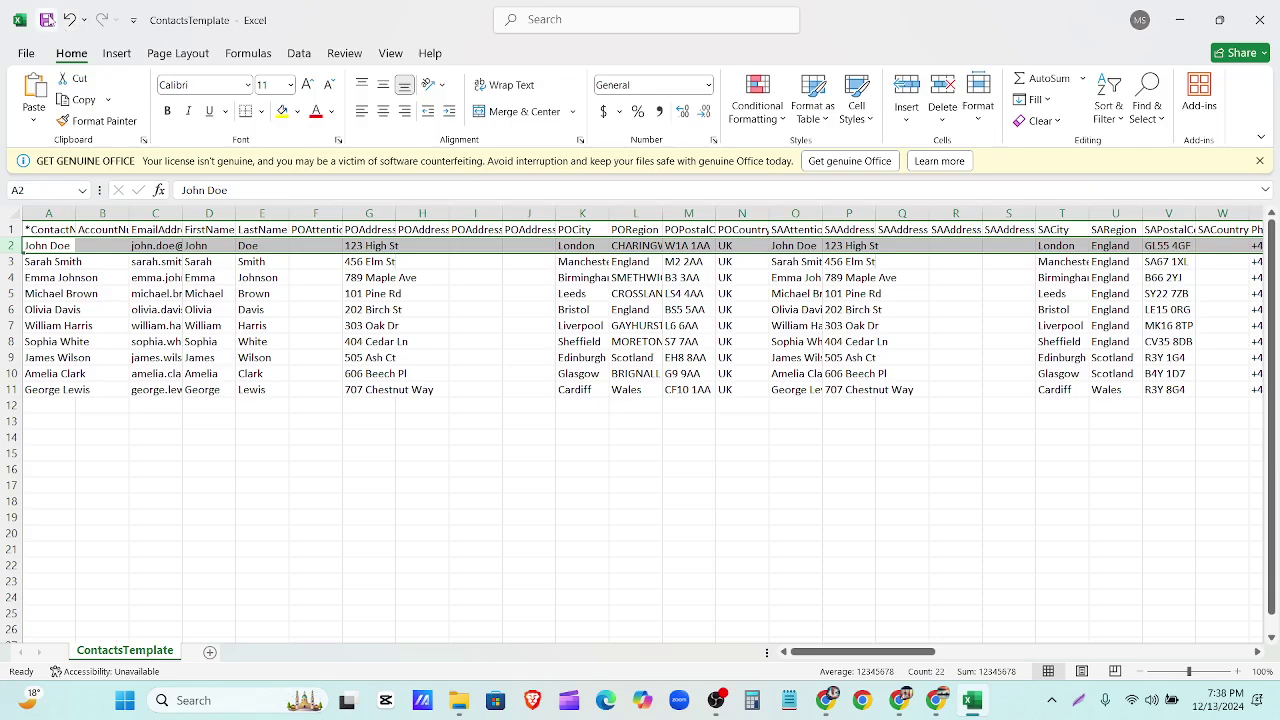
left_click(1258, 19)
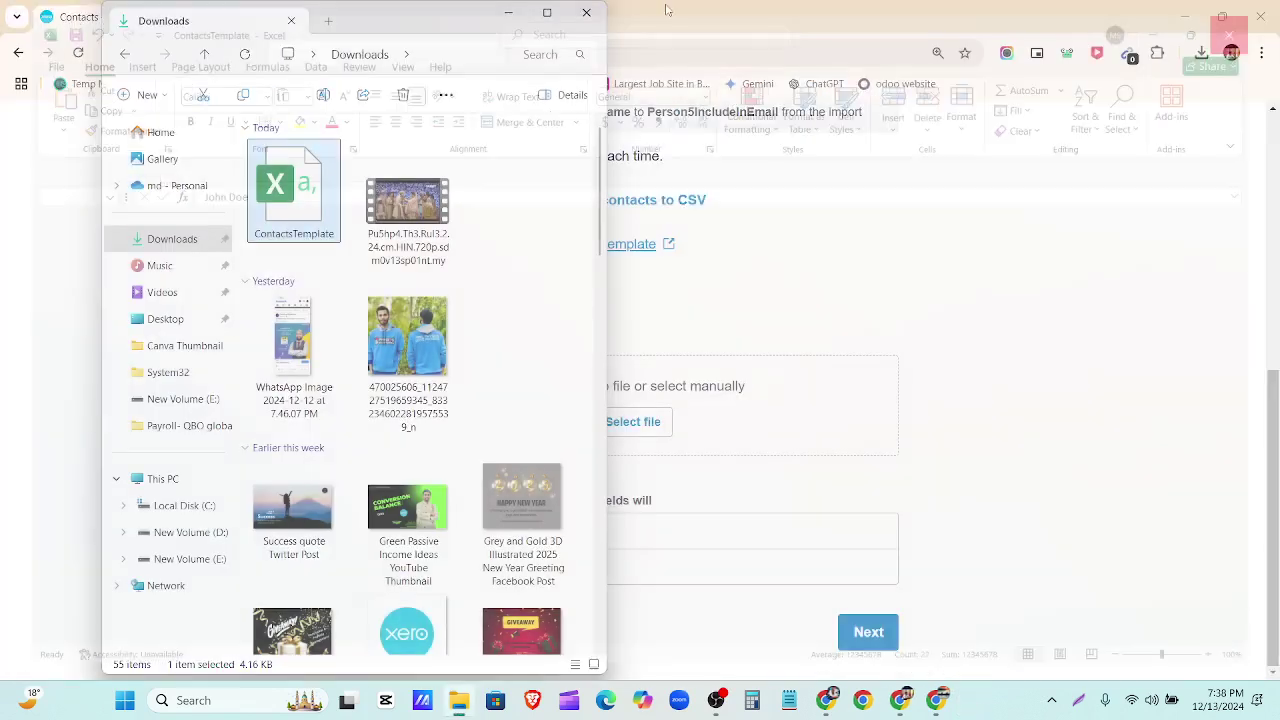
left_click(588, 14)
Upload ContactsTemplate.csv in Xero with empty fields on existing contacts ignored, and complete the contact import.
left_click(622, 424)
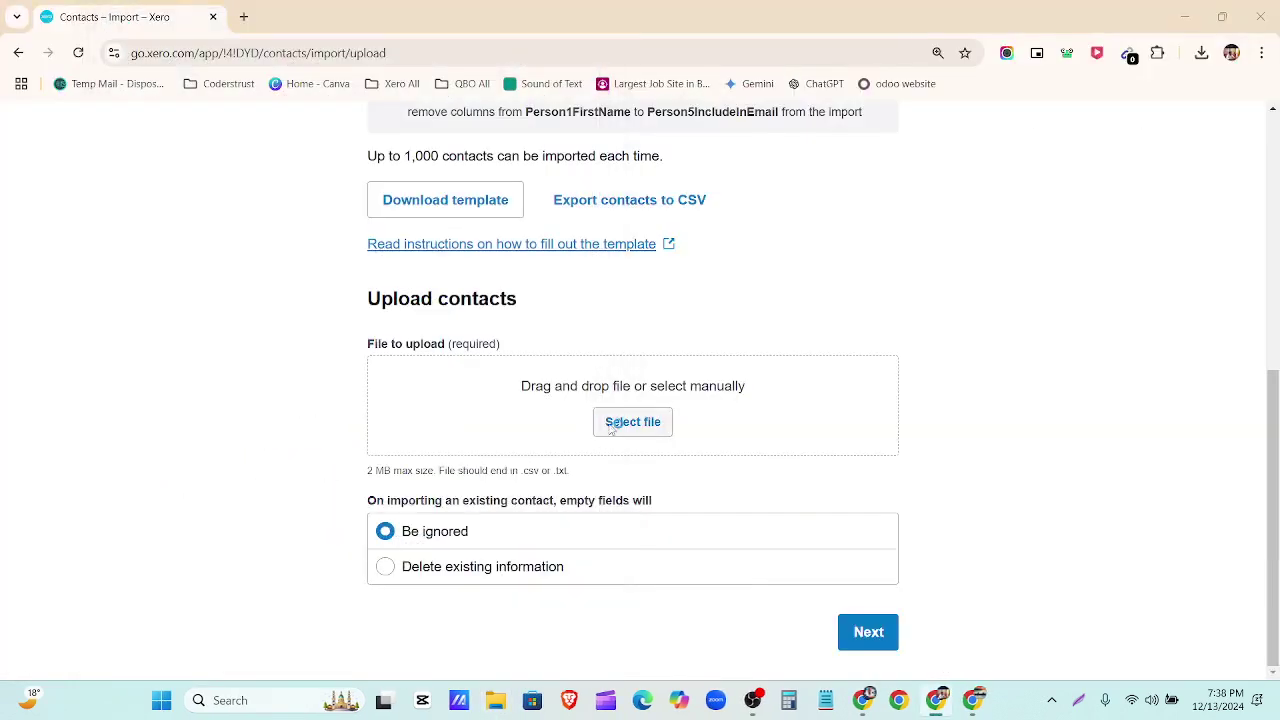
left_click(175, 173)
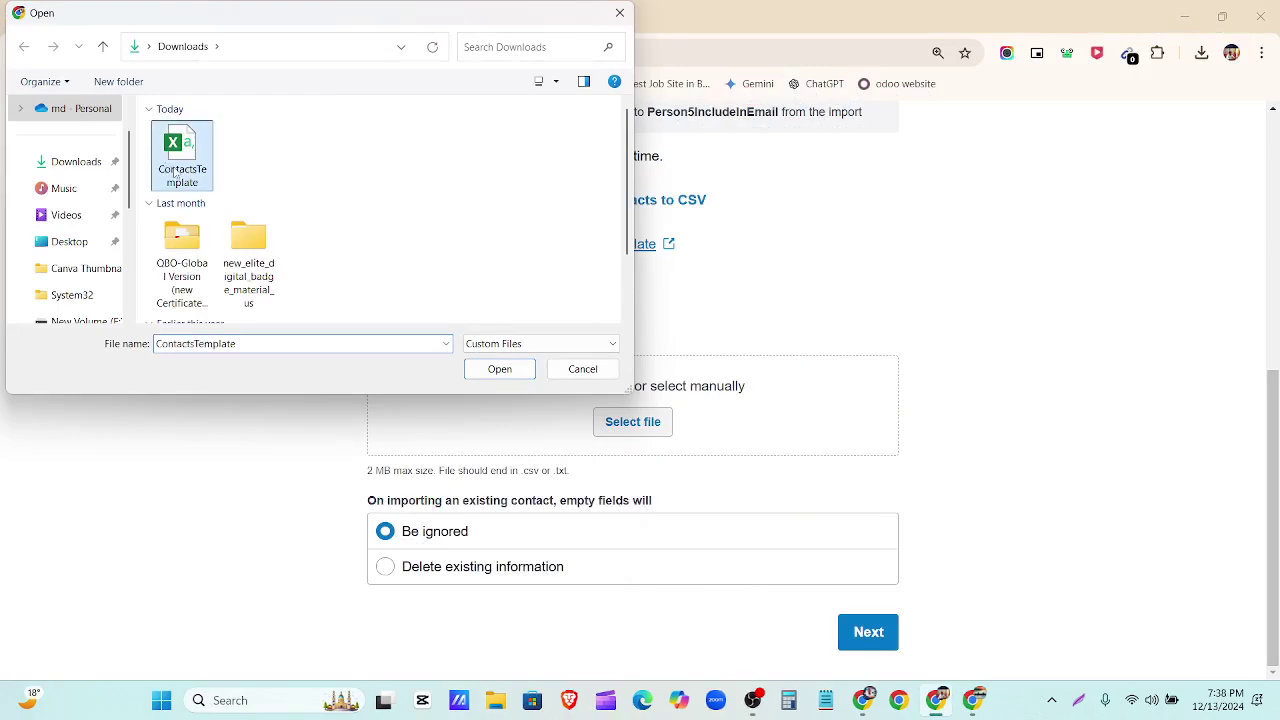
left_click(499, 369)
scroll(557, 410, "down", 1)
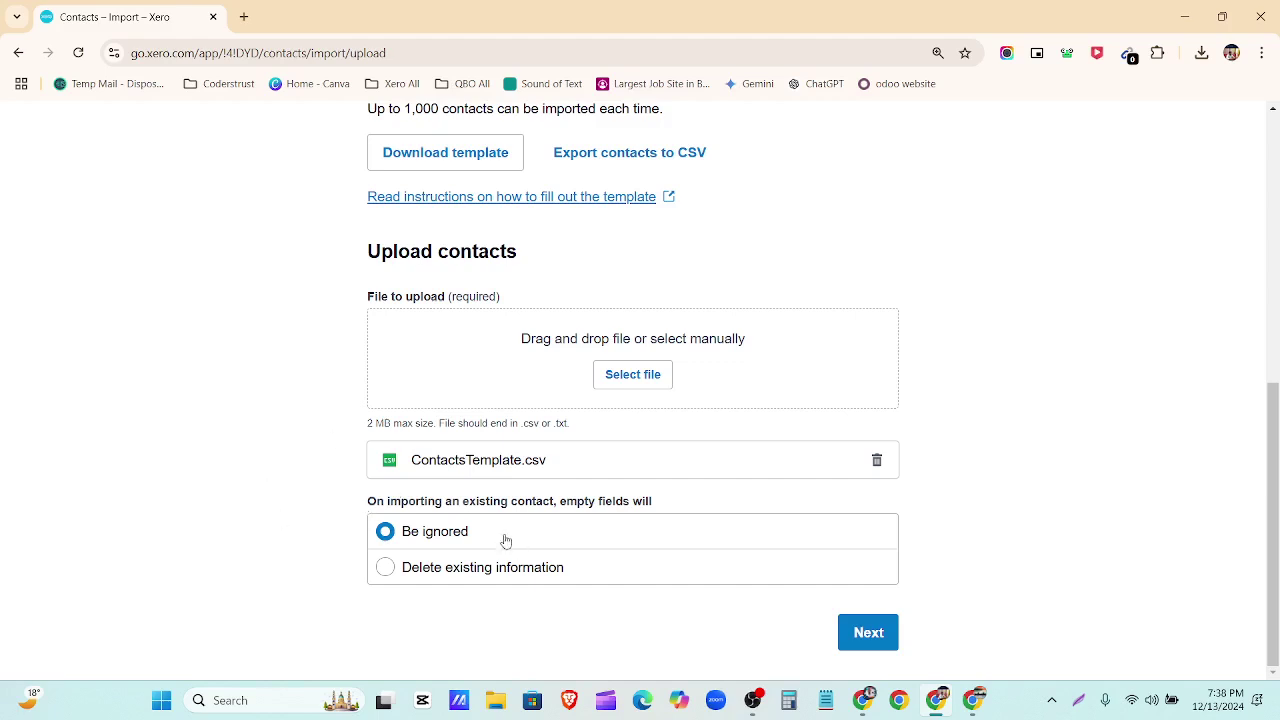
left_click(868, 633)
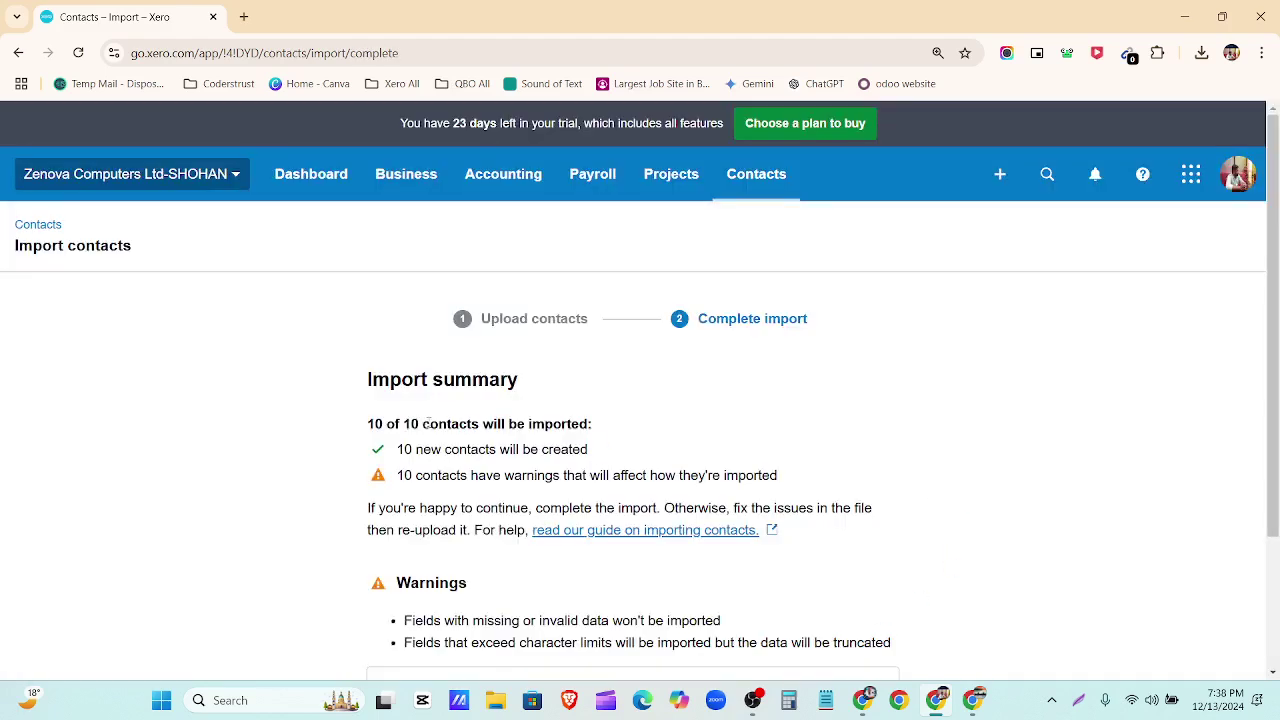
scroll(880, 632, "down", 2)
left_click(826, 634)
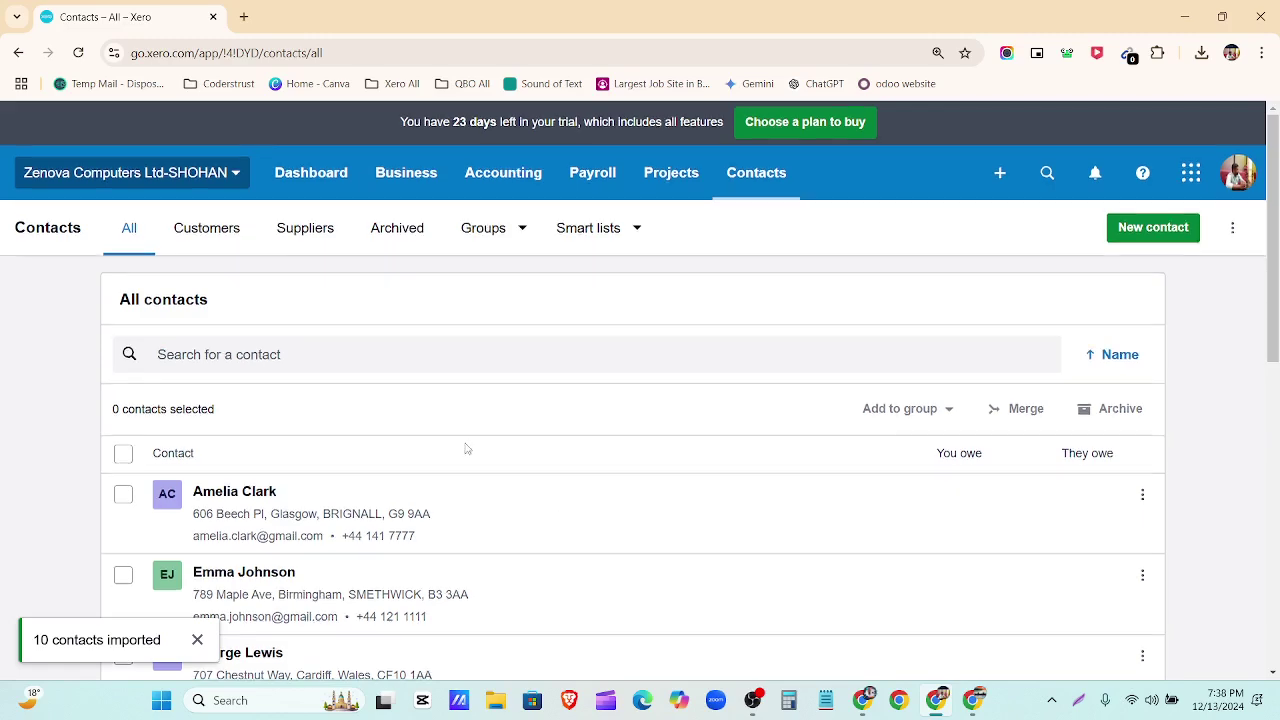
Review the imported entries in the All contacts list, open the second-to-last contact's record and return to the list.
scroll(466, 460, "down", 4)
scroll(466, 466, "up", 3)
scroll(367, 424, "down", 2)
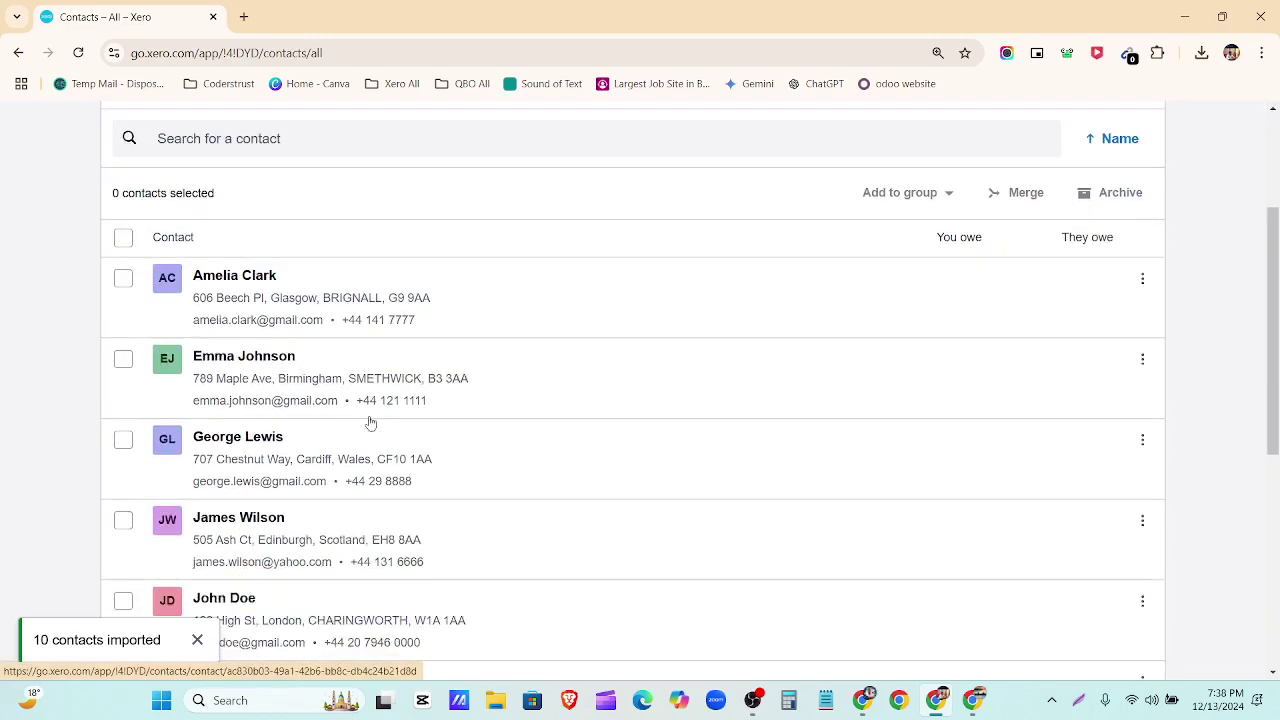
scroll(300, 480, "down", 3)
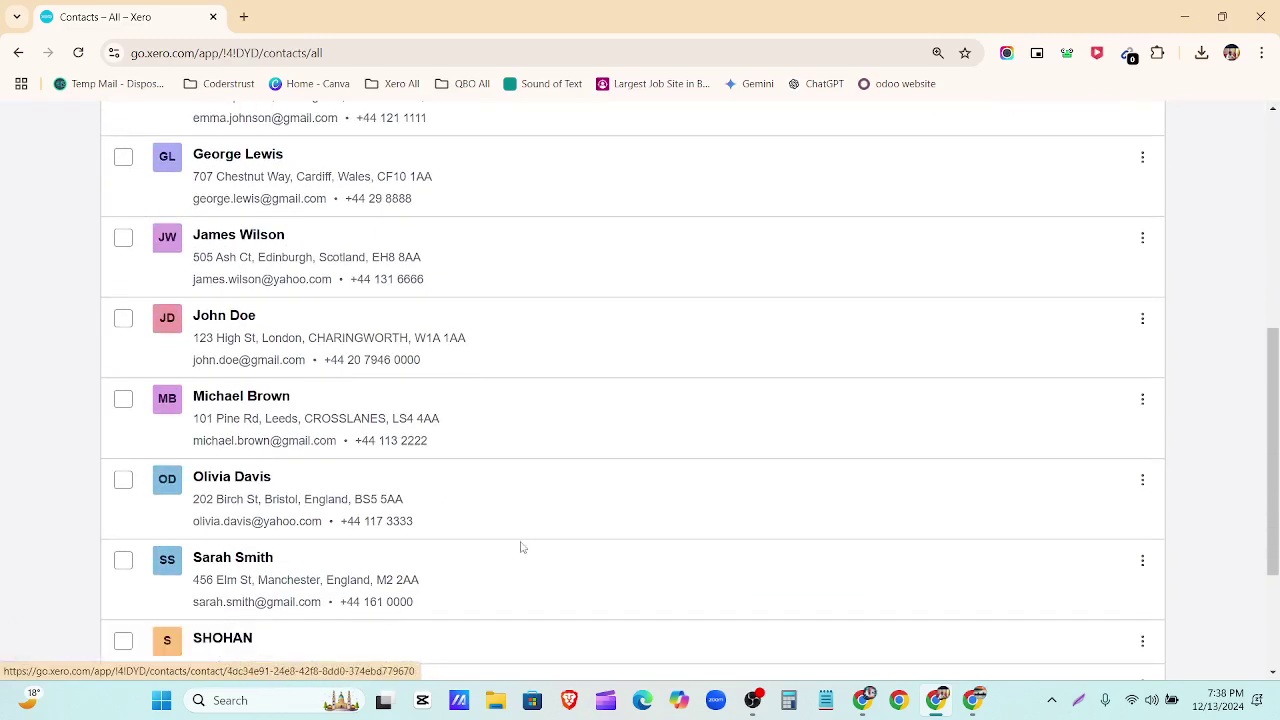
scroll(463, 574, "down", 3)
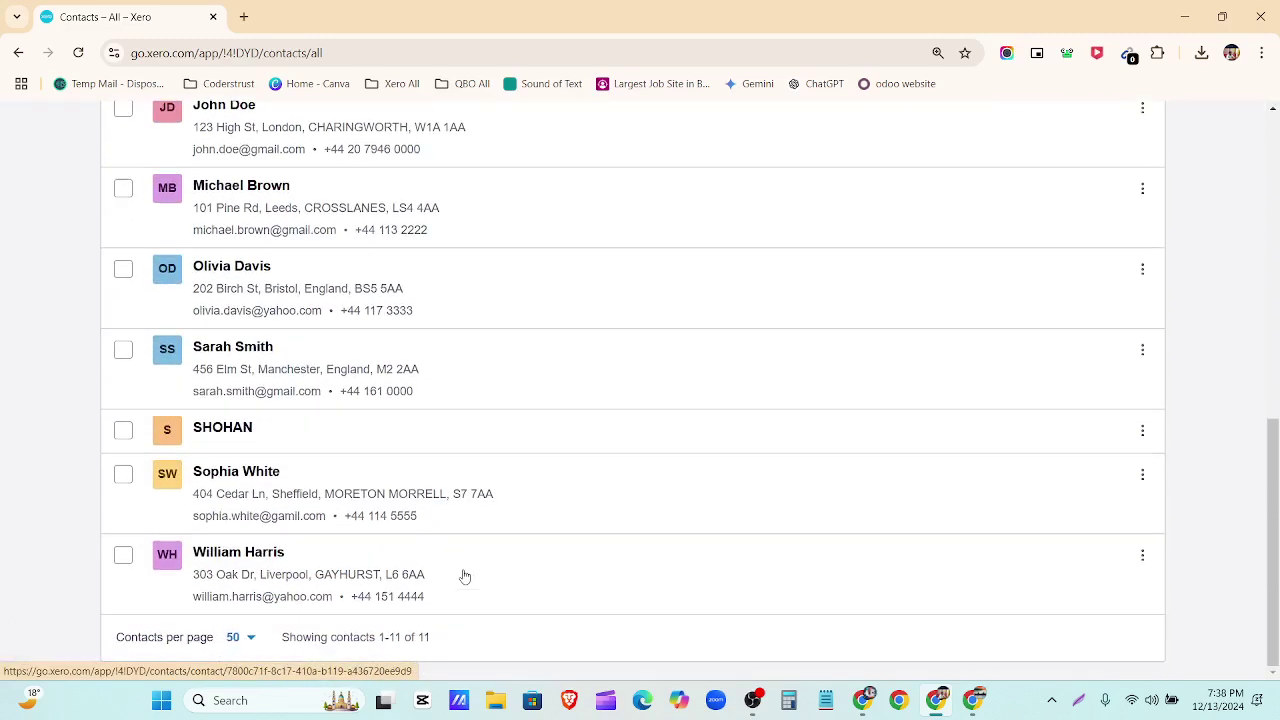
left_click(254, 471)
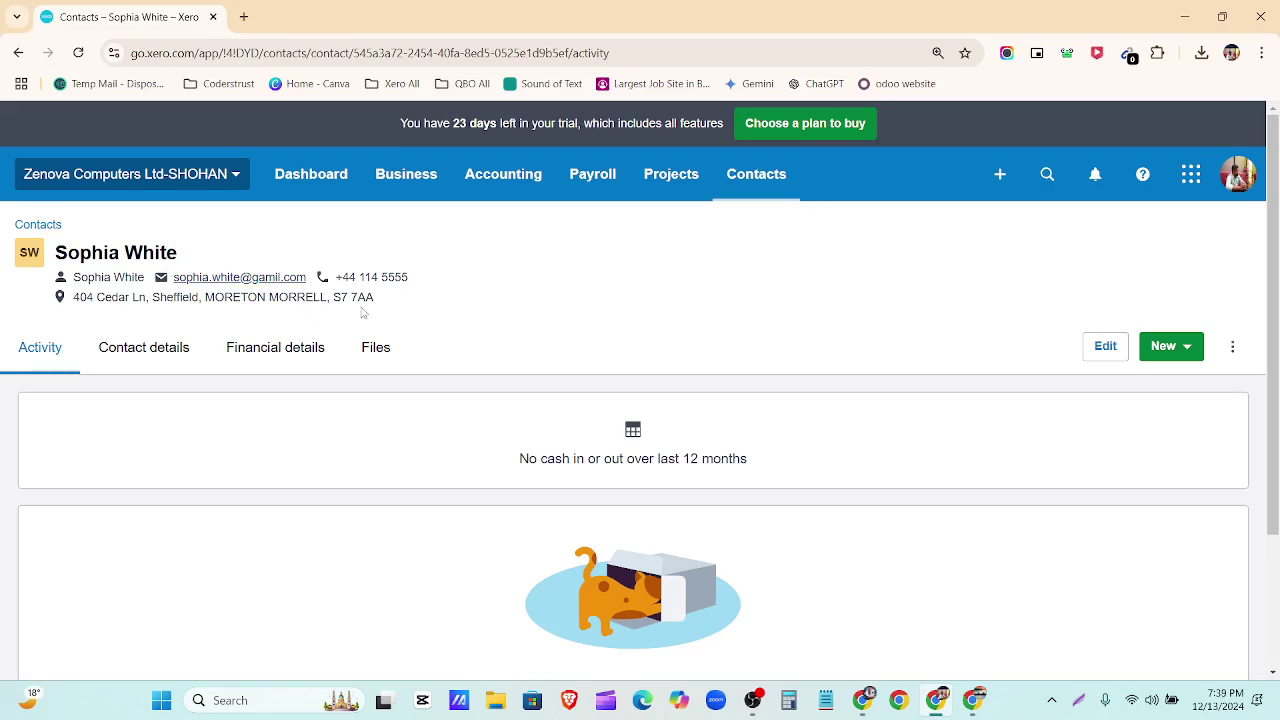
left_click(38, 224)
Open the second-to-last contact for editing and review its business information, addresses, financial details and sales defaults.
scroll(370, 390, "down", 2)
scroll(370, 390, "down", 5)
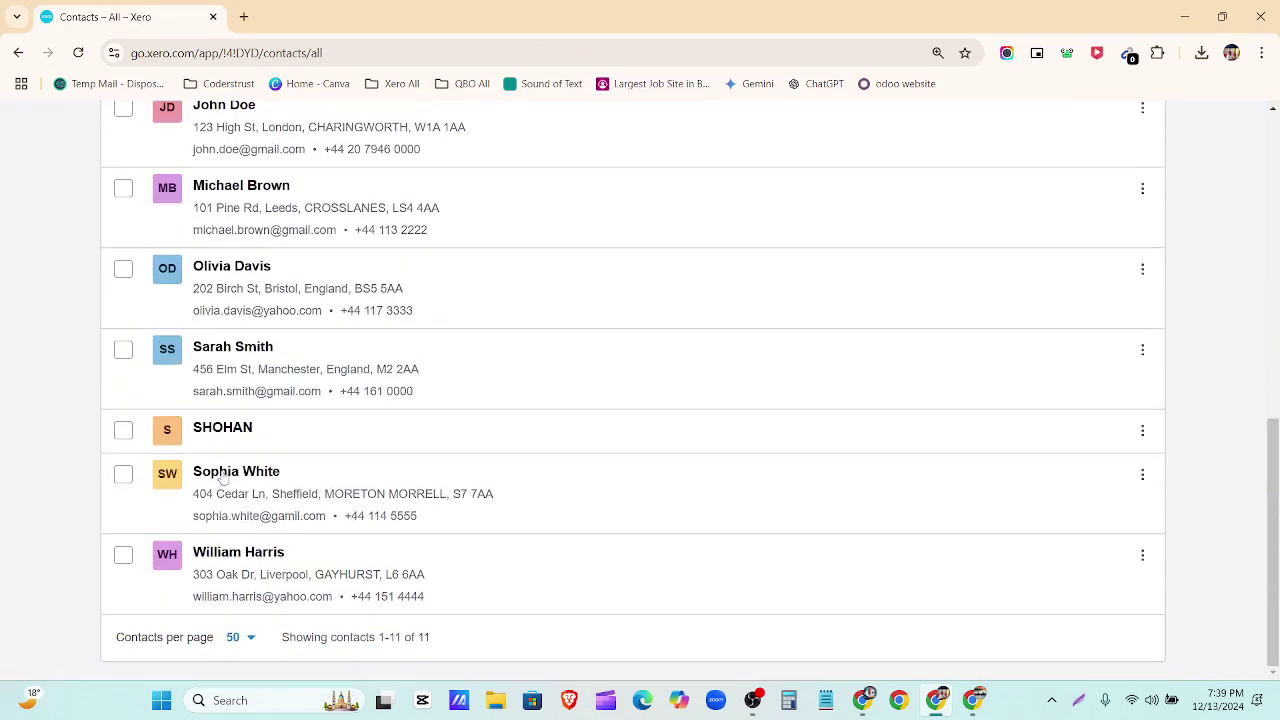
left_click(1143, 478)
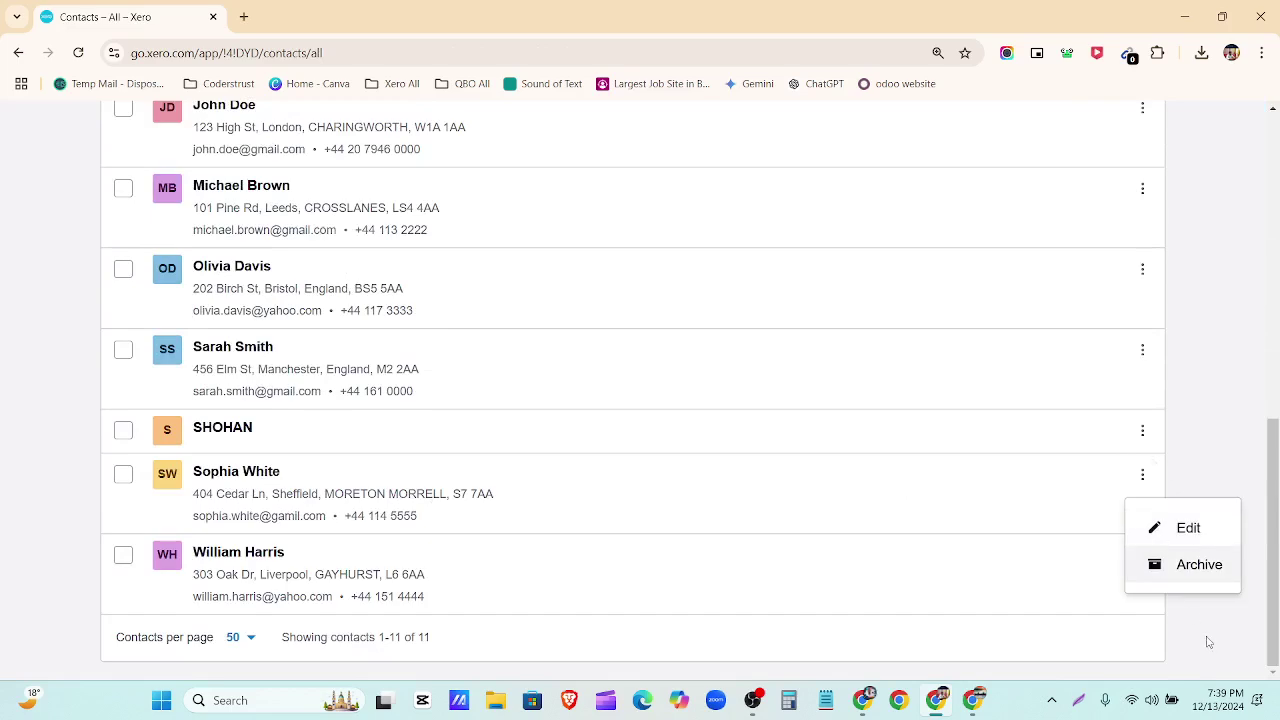
left_click(1163, 528)
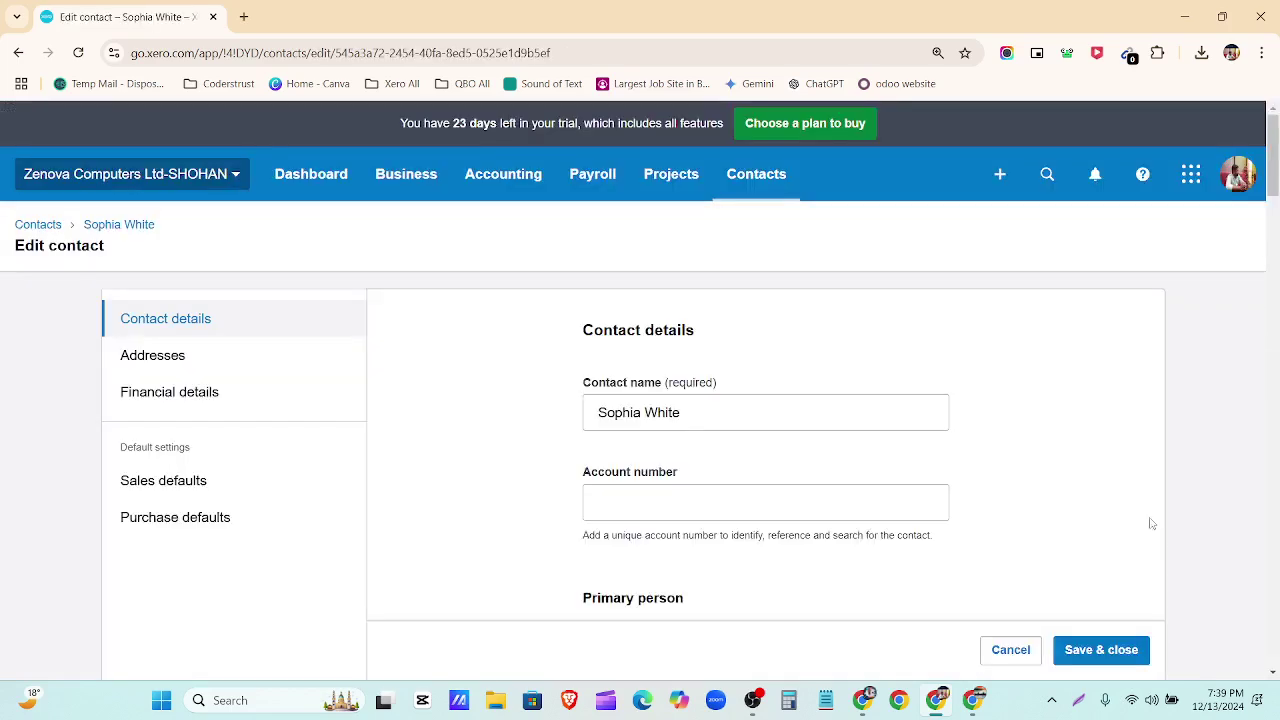
scroll(766, 408, "down", 3)
scroll(766, 408, "down", 6)
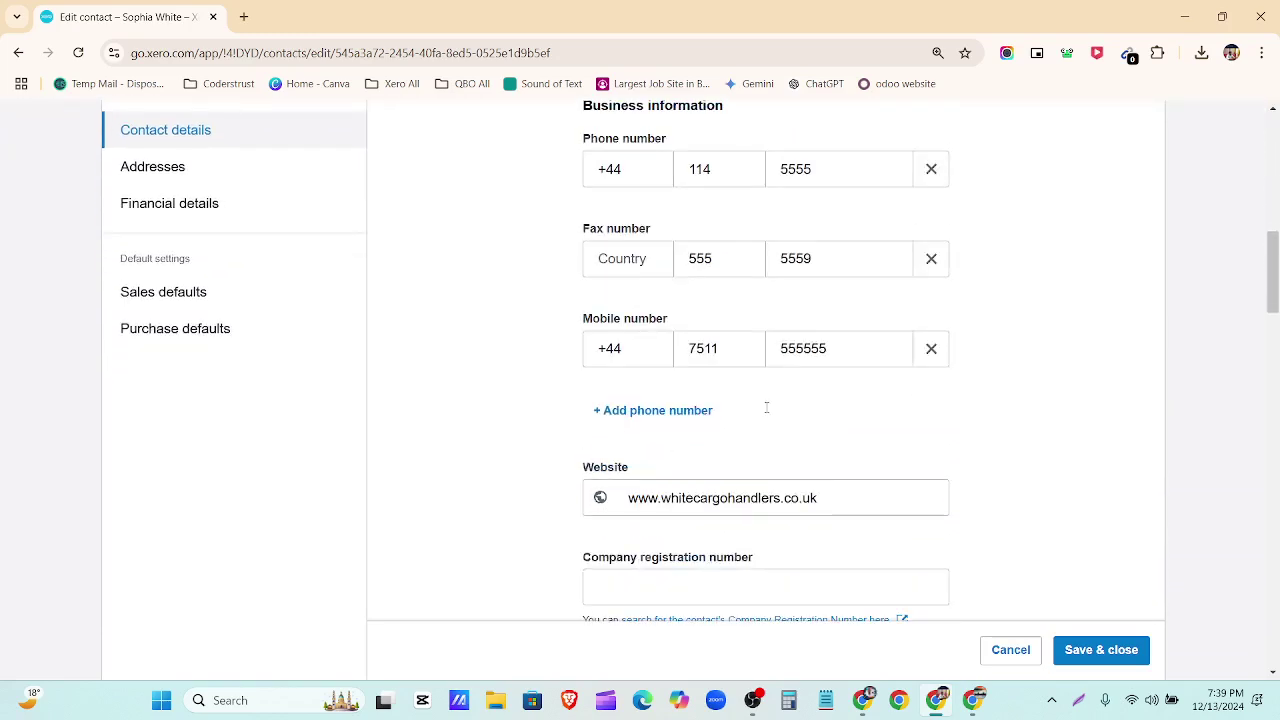
scroll(766, 408, "down", 8)
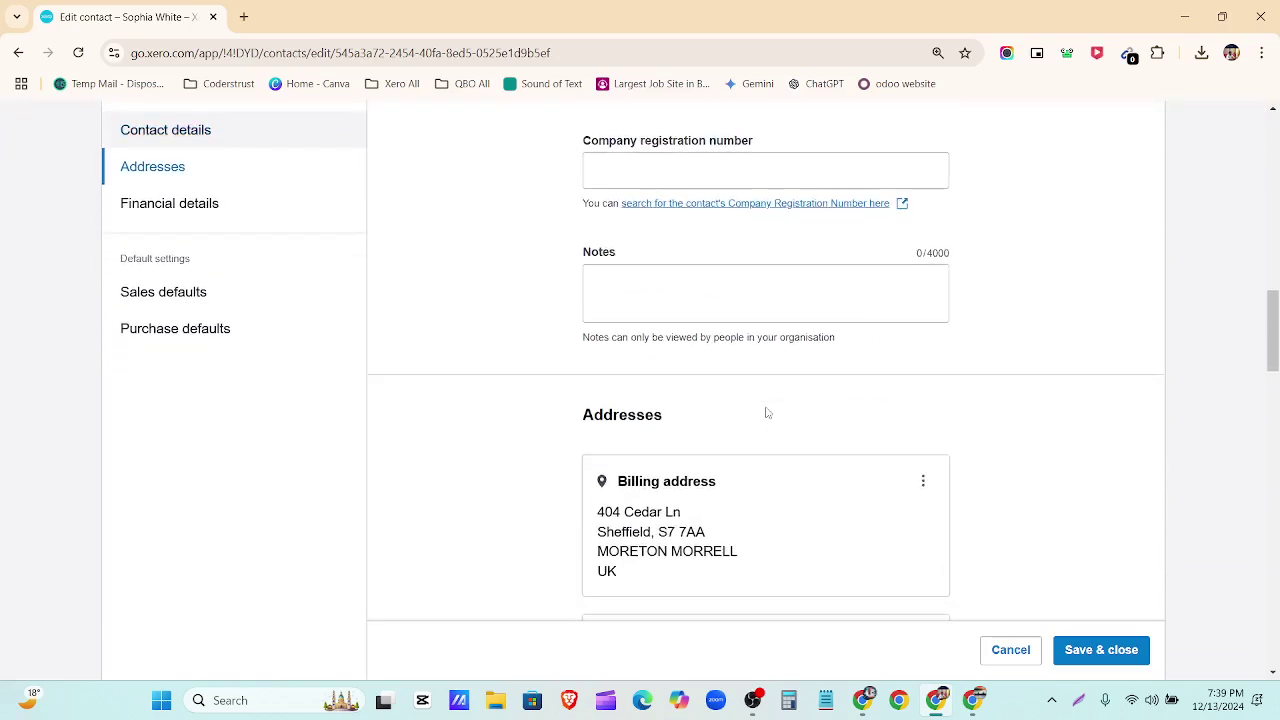
scroll(766, 408, "down", 8)
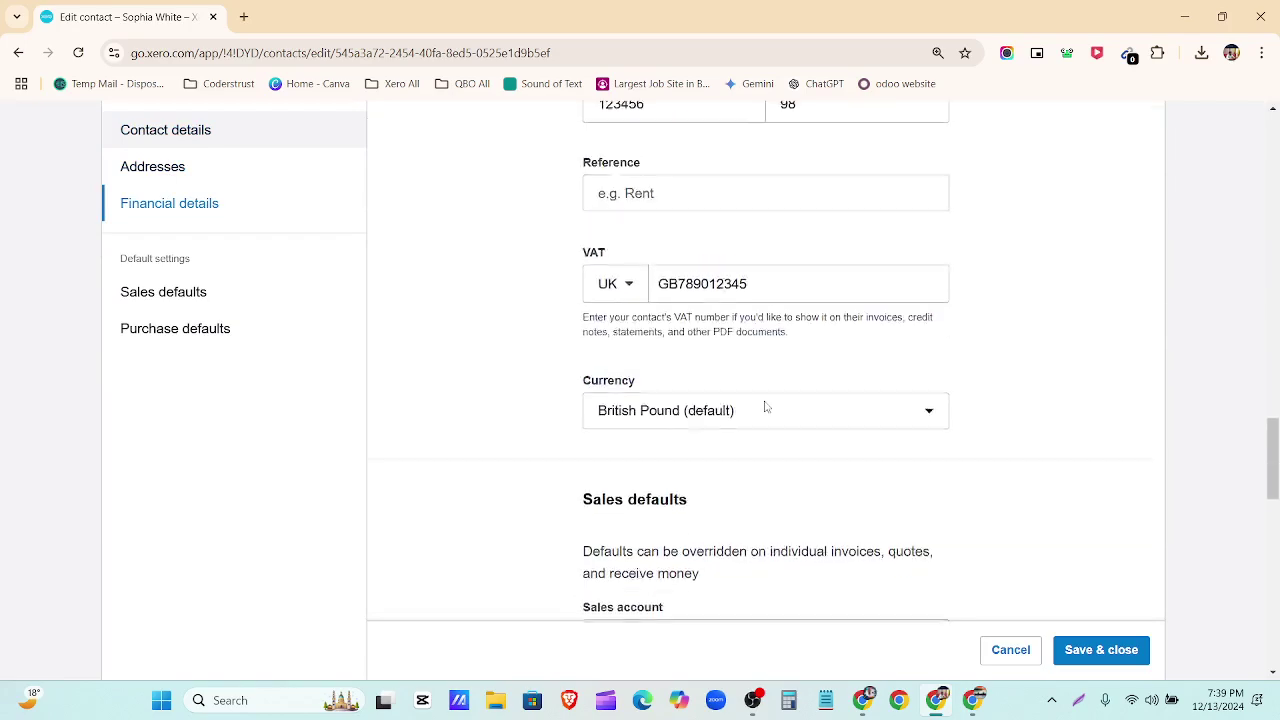
scroll(766, 408, "down", 8)
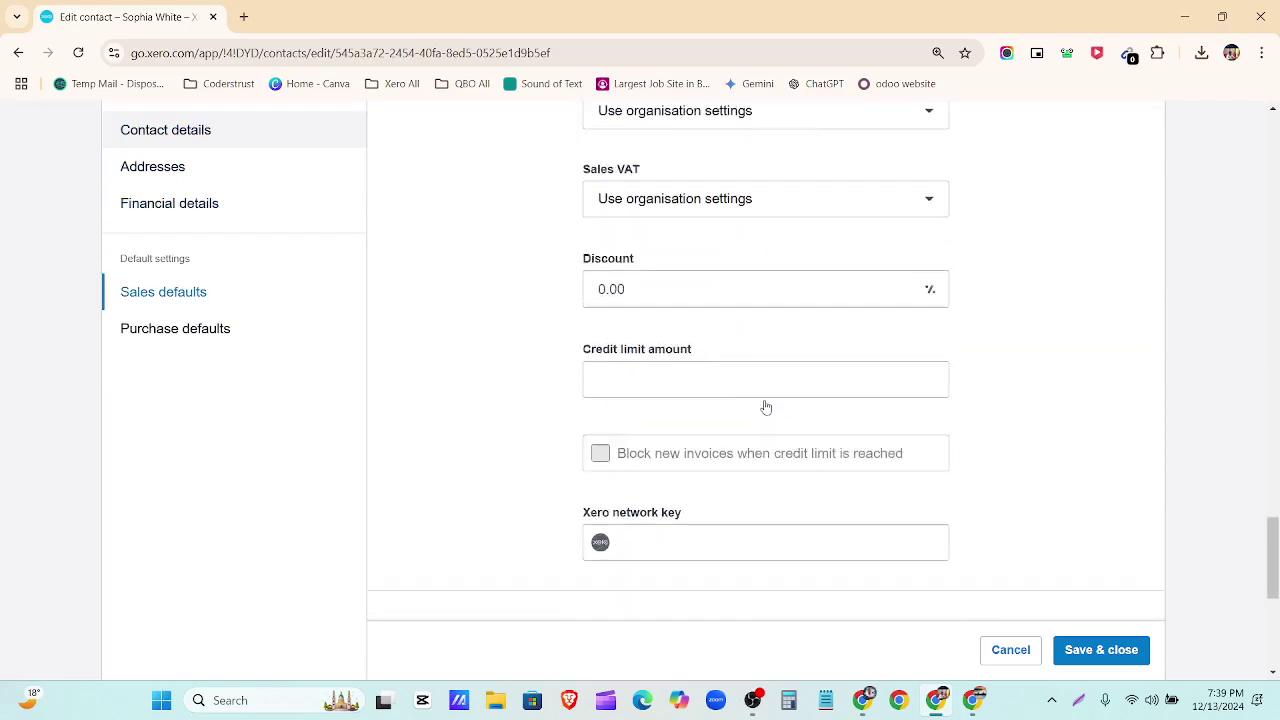
Recheck the contact's bank, VAT, currency, sales default and purchase default fields, and go to the Addresses section.
scroll(765, 411, "up", 5)
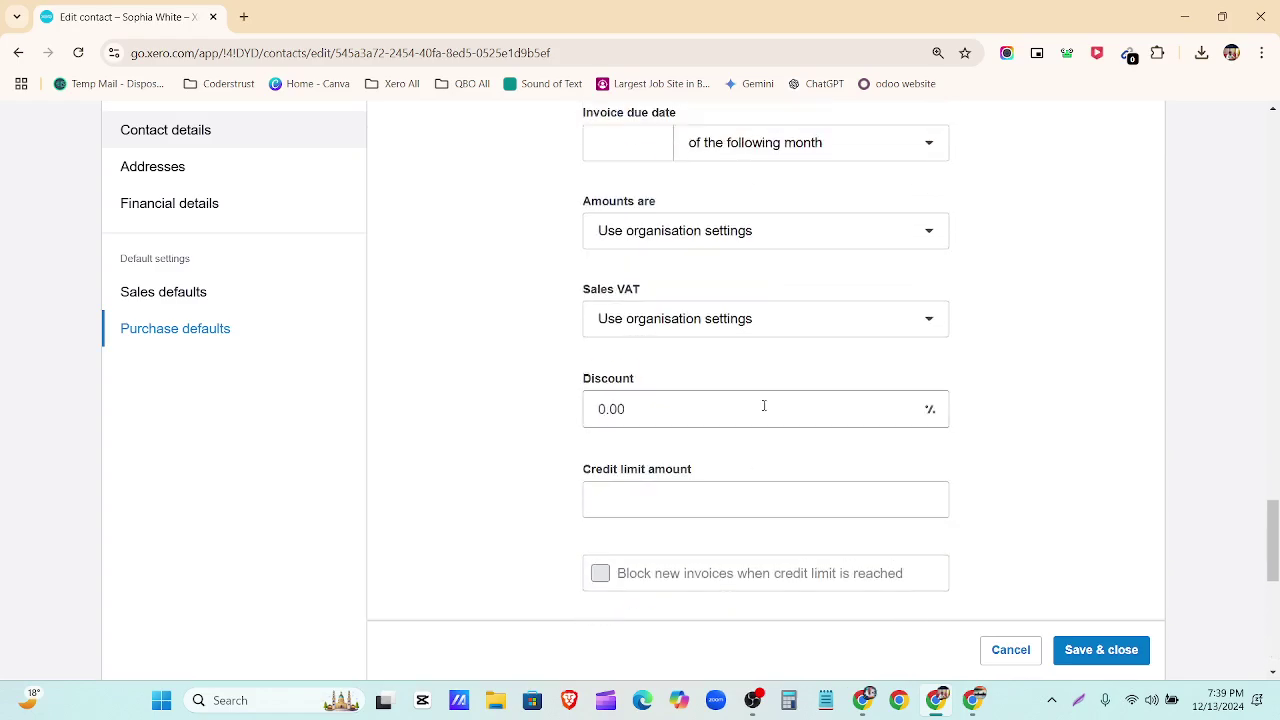
scroll(764, 405, "up", 8)
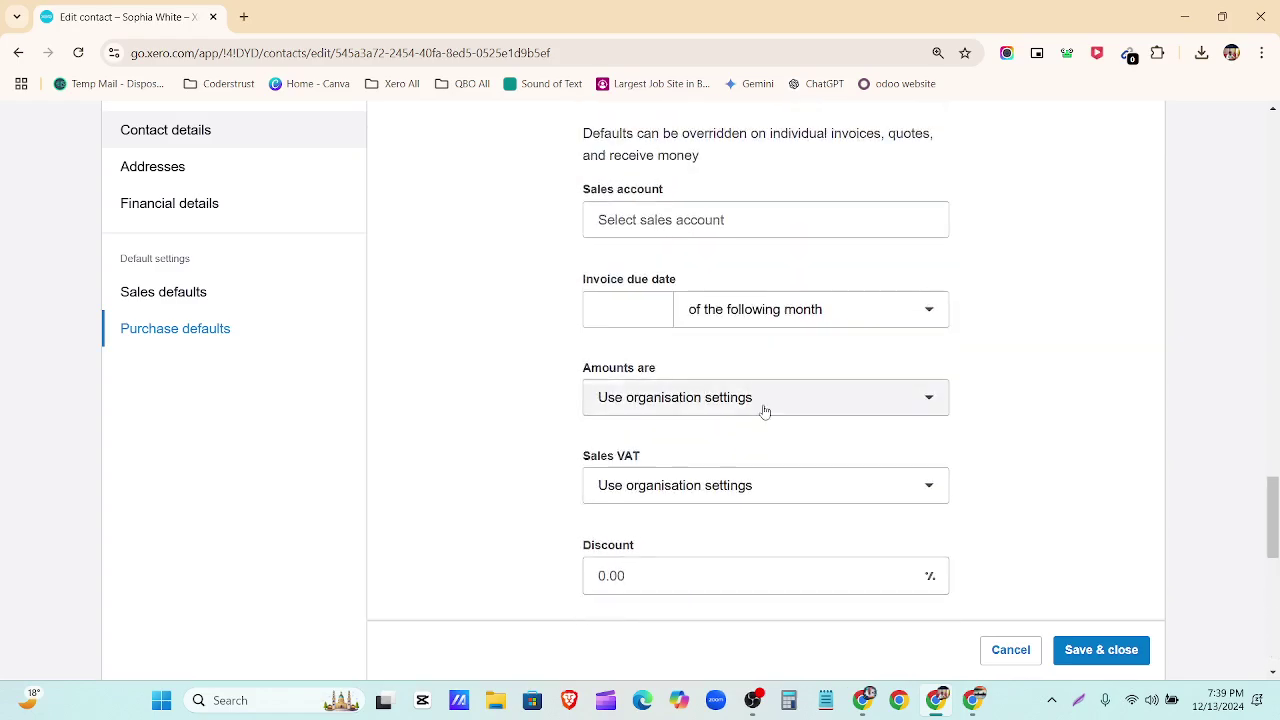
scroll(764, 405, "up", 4)
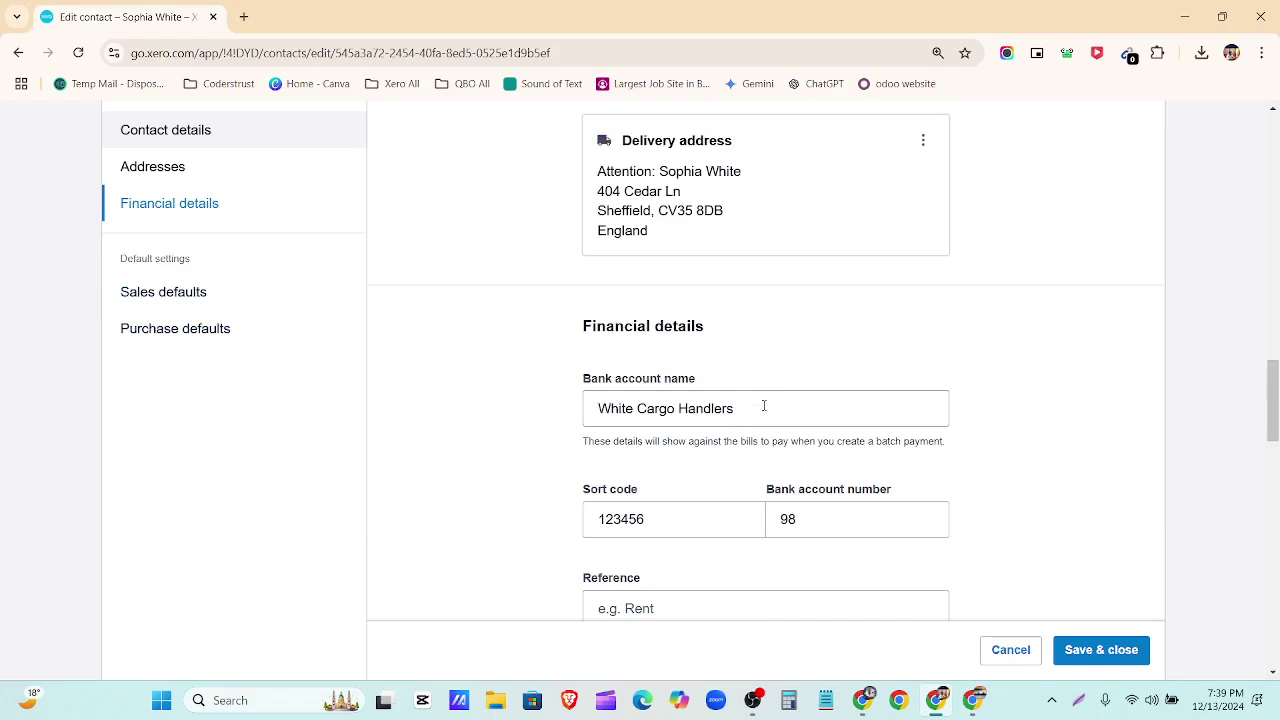
scroll(771, 336, "down", 6)
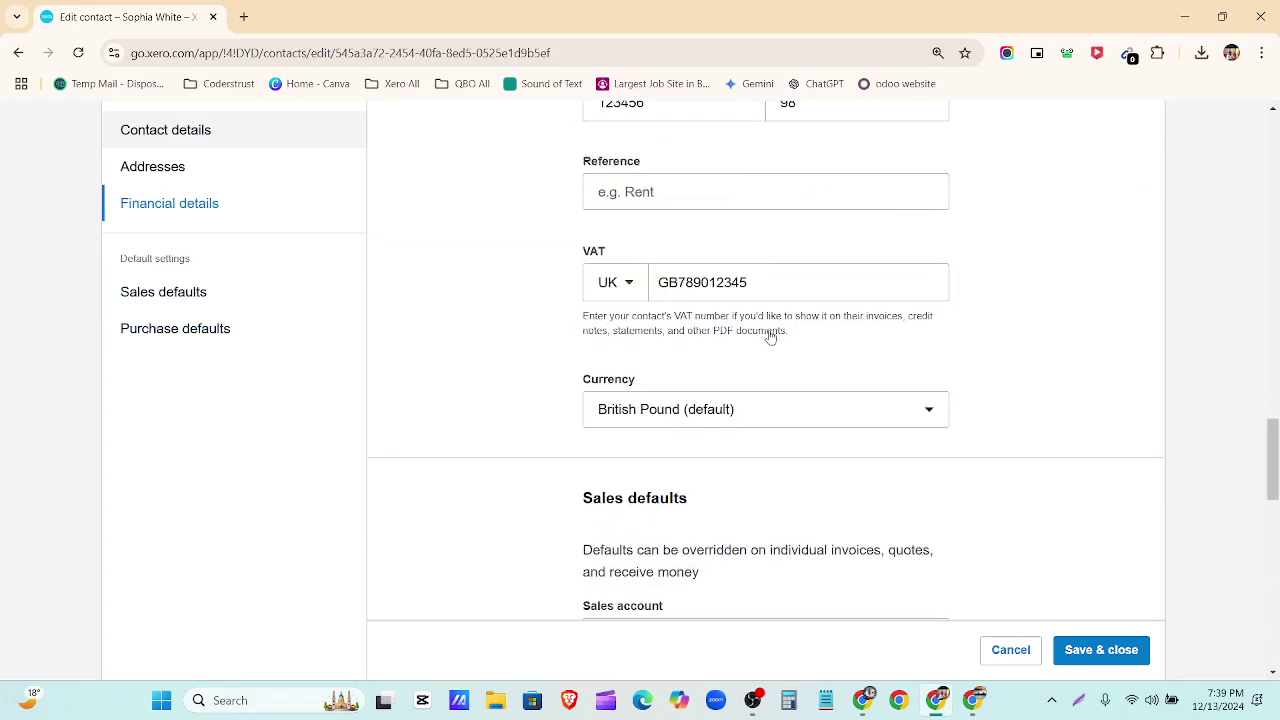
scroll(771, 336, "down", 5)
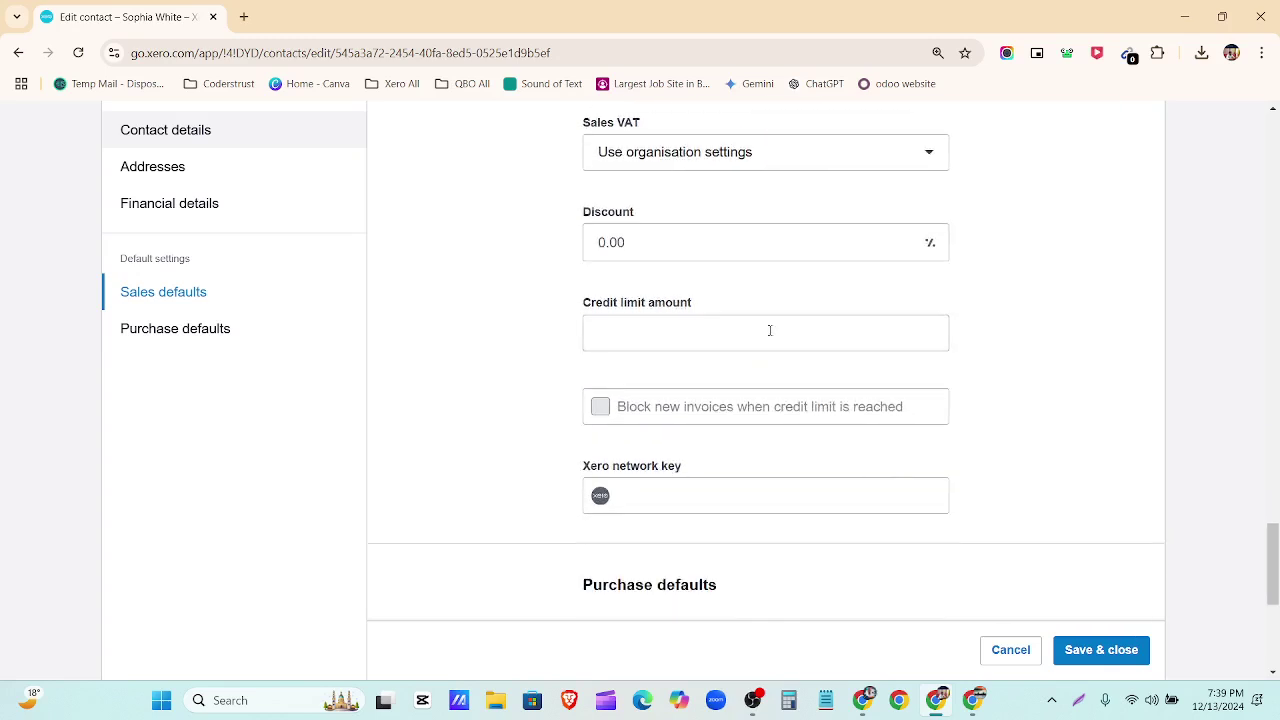
scroll(770, 330, "down", 4)
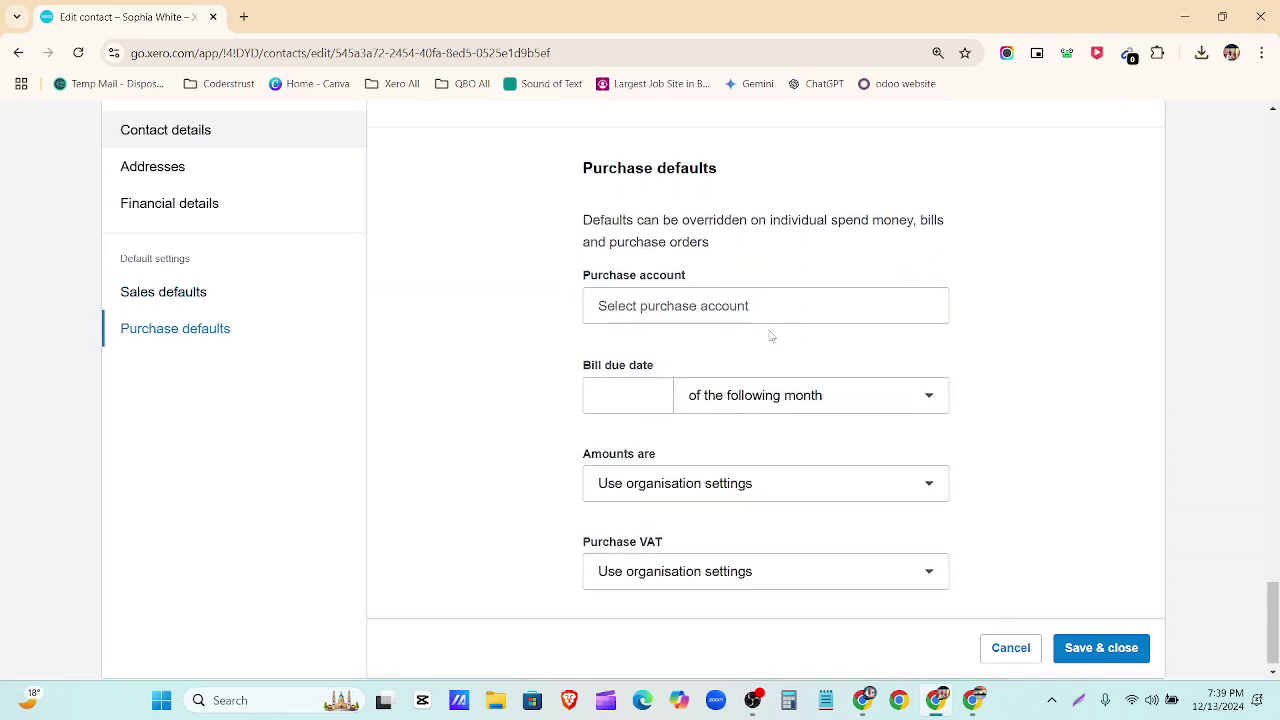
scroll(771, 336, "down", 1)
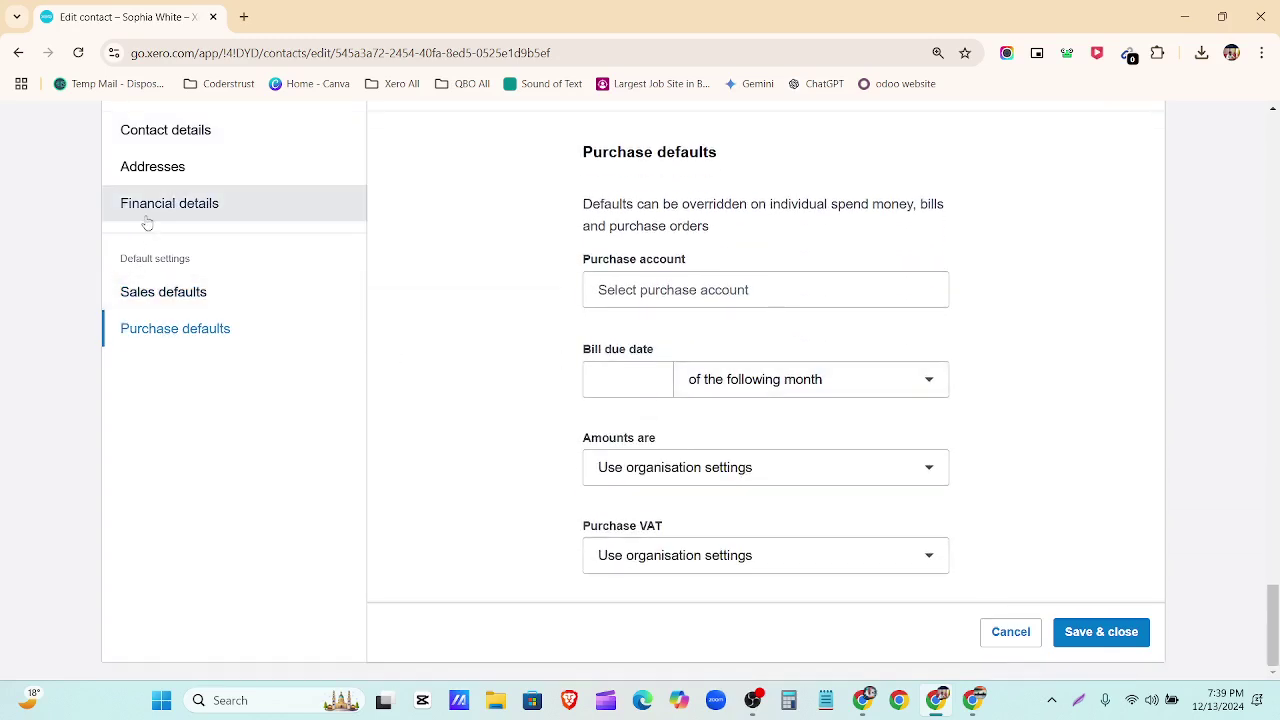
left_click(135, 168)
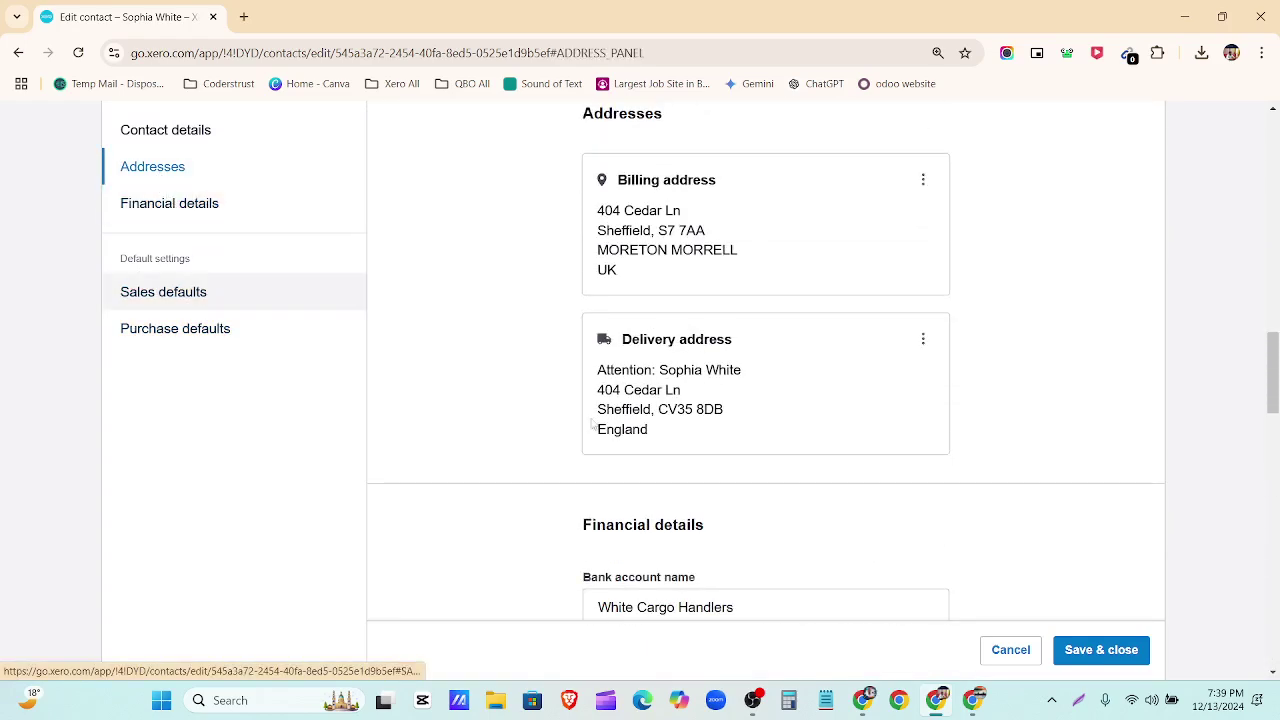
Review the contact's financial details, save and close the record, and return to the All contacts list.
scroll(600, 418, "down", 4)
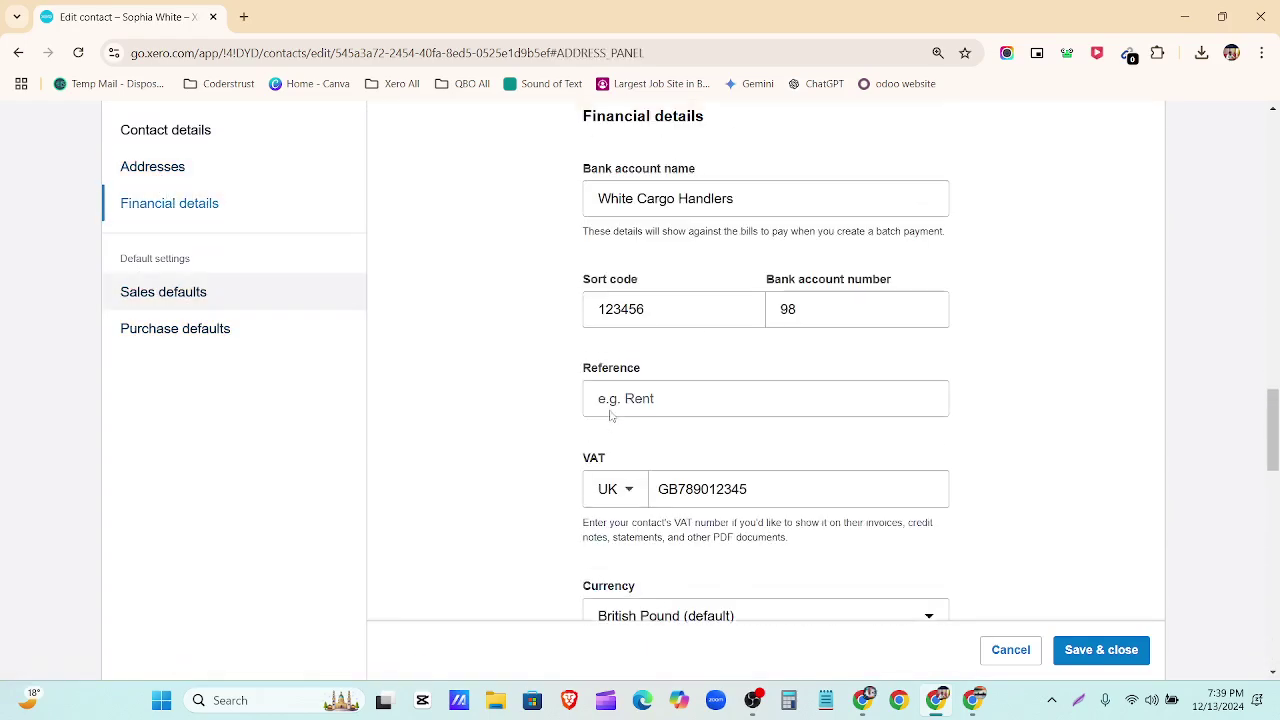
left_click(1078, 658)
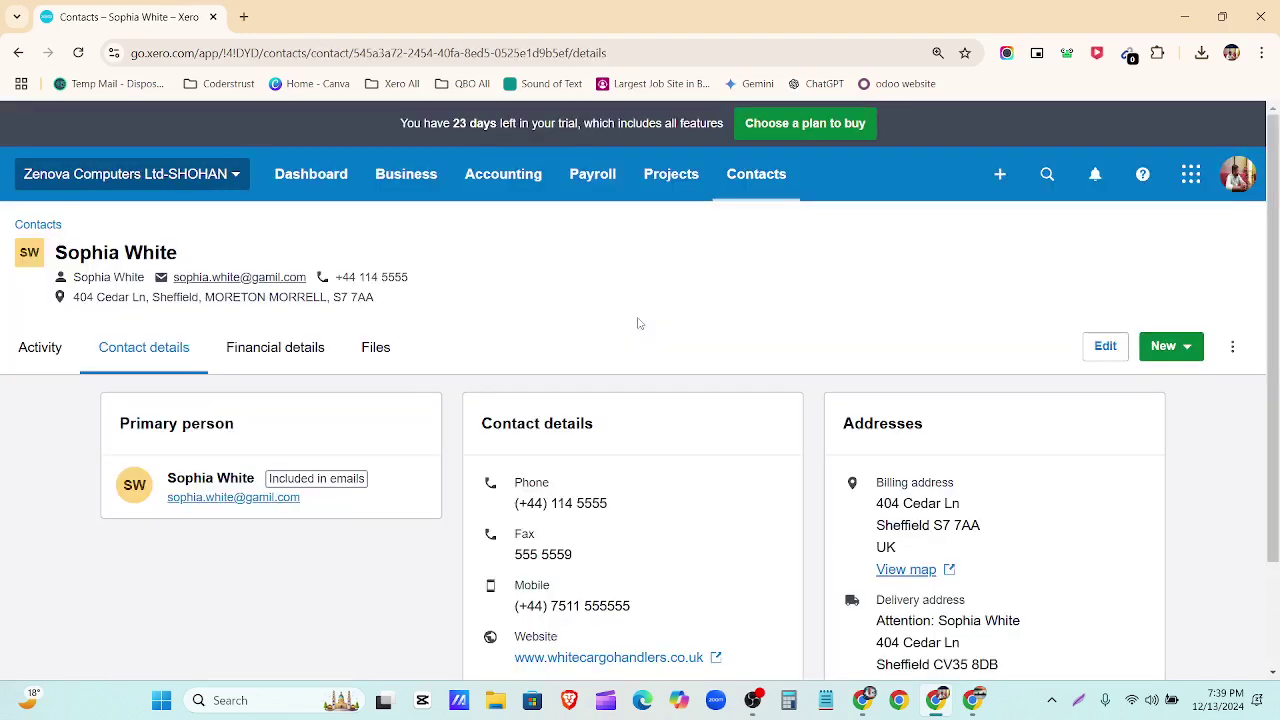
left_click(38, 225)
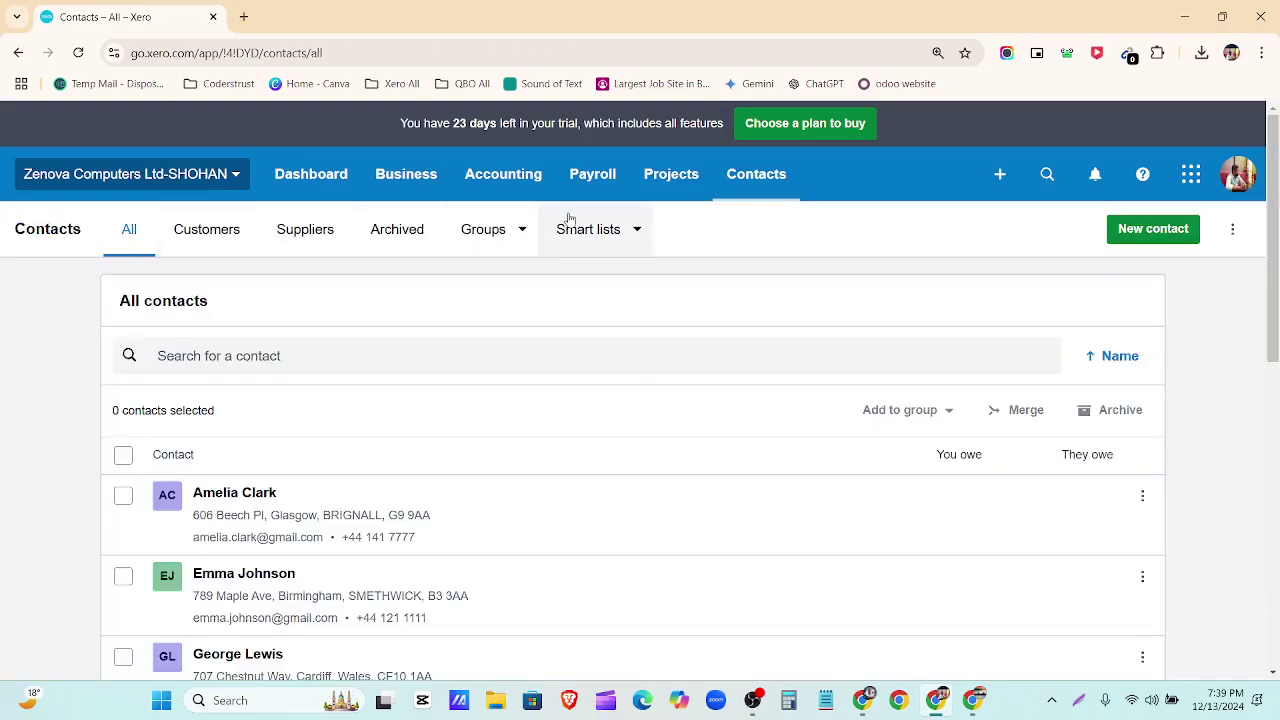
Create a new contact group named Gold.
left_click(522, 238)
left_click(531, 352)
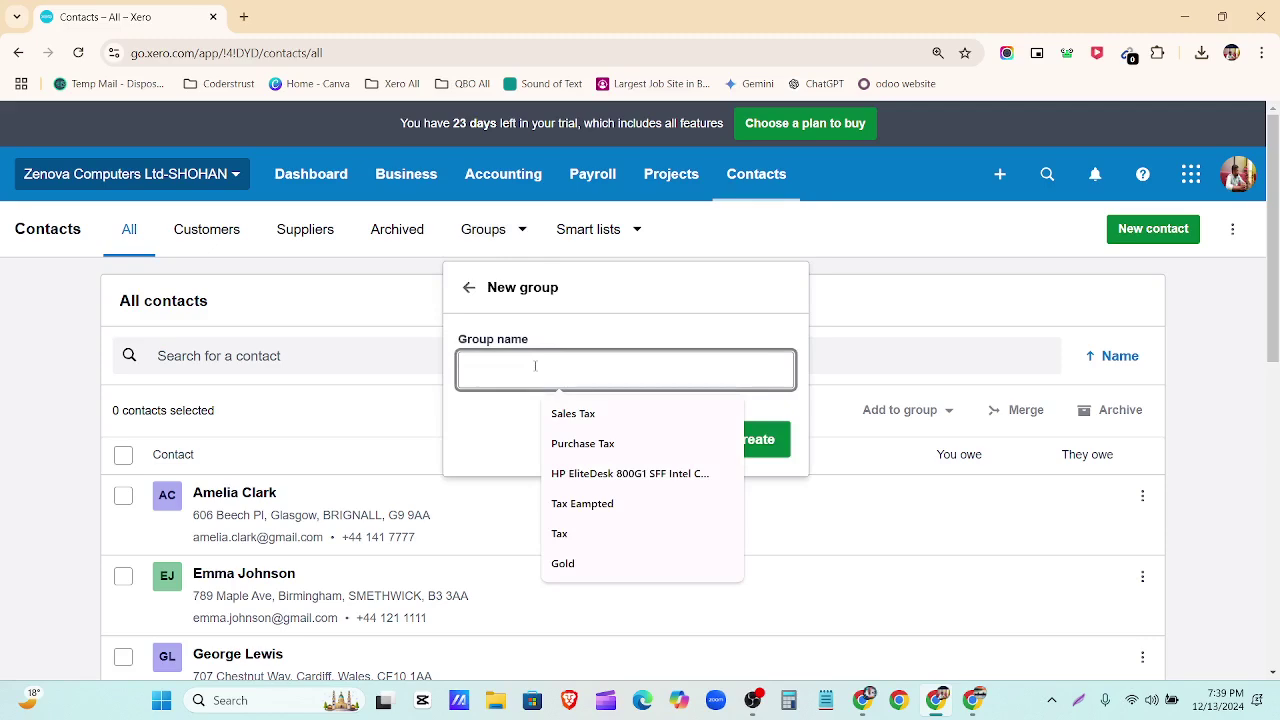
type("Glo")
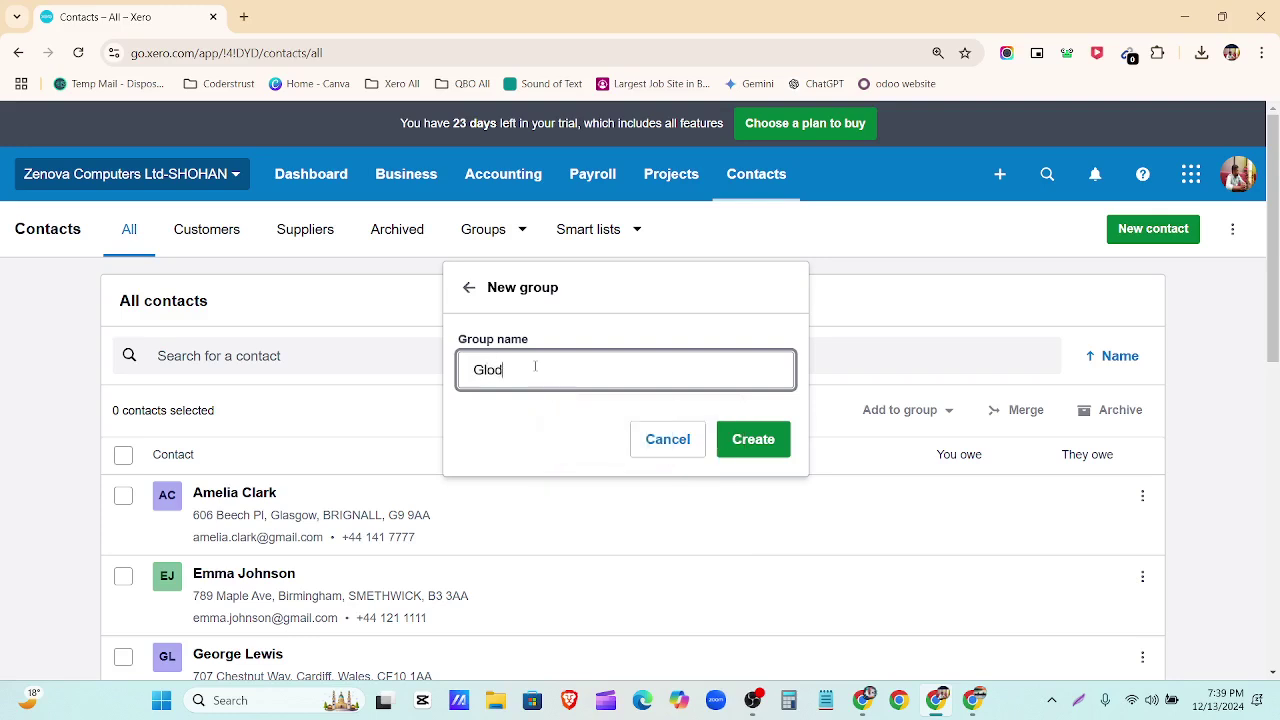
type("d")
right_click(490, 370)
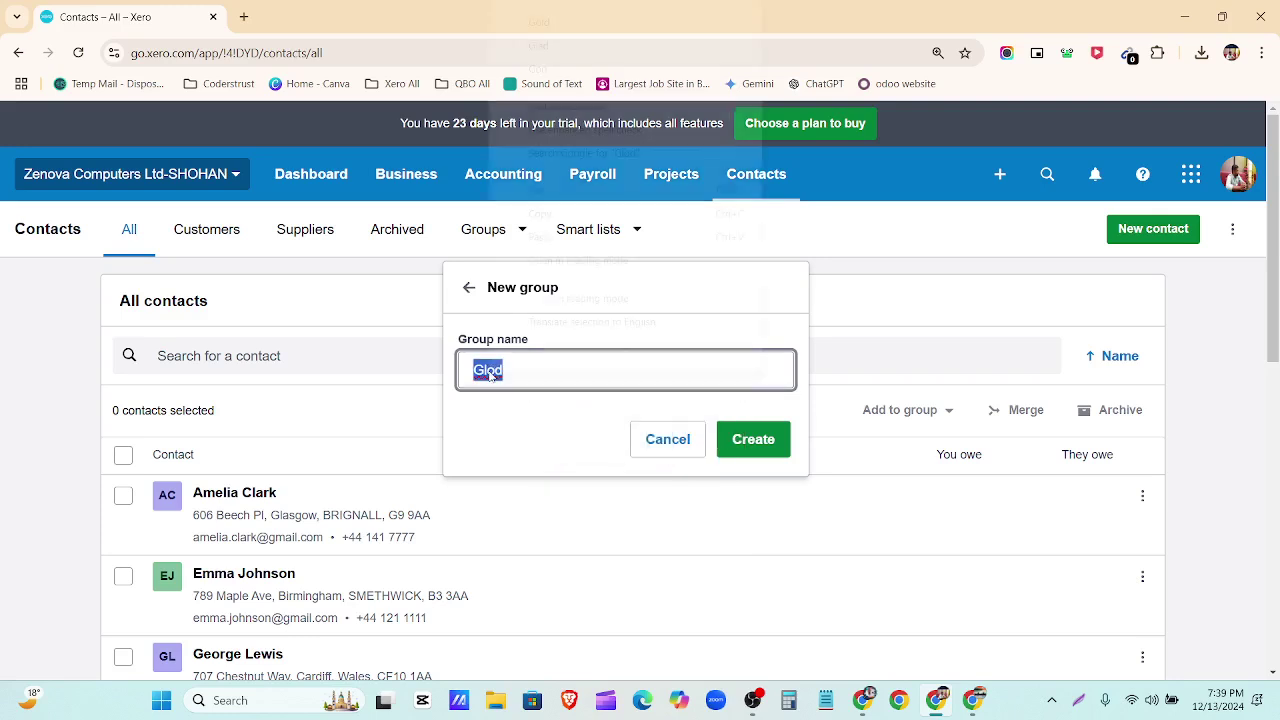
left_click(560, 28)
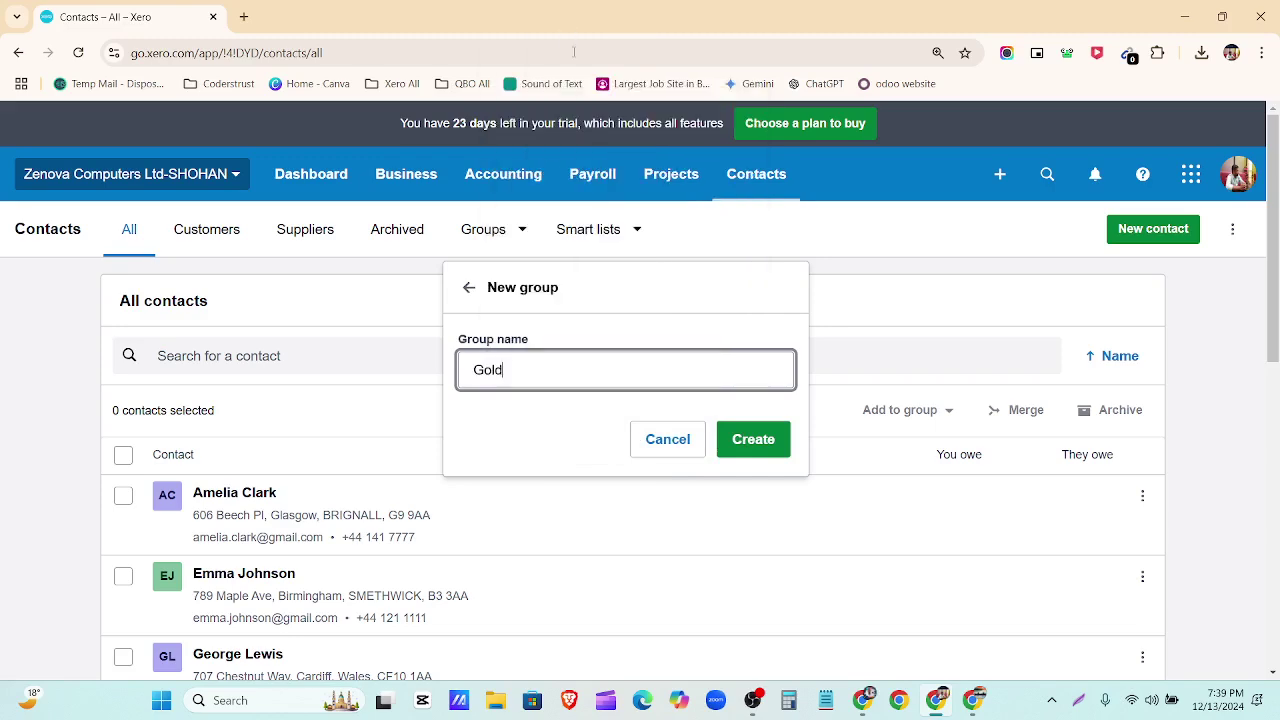
left_click(748, 446)
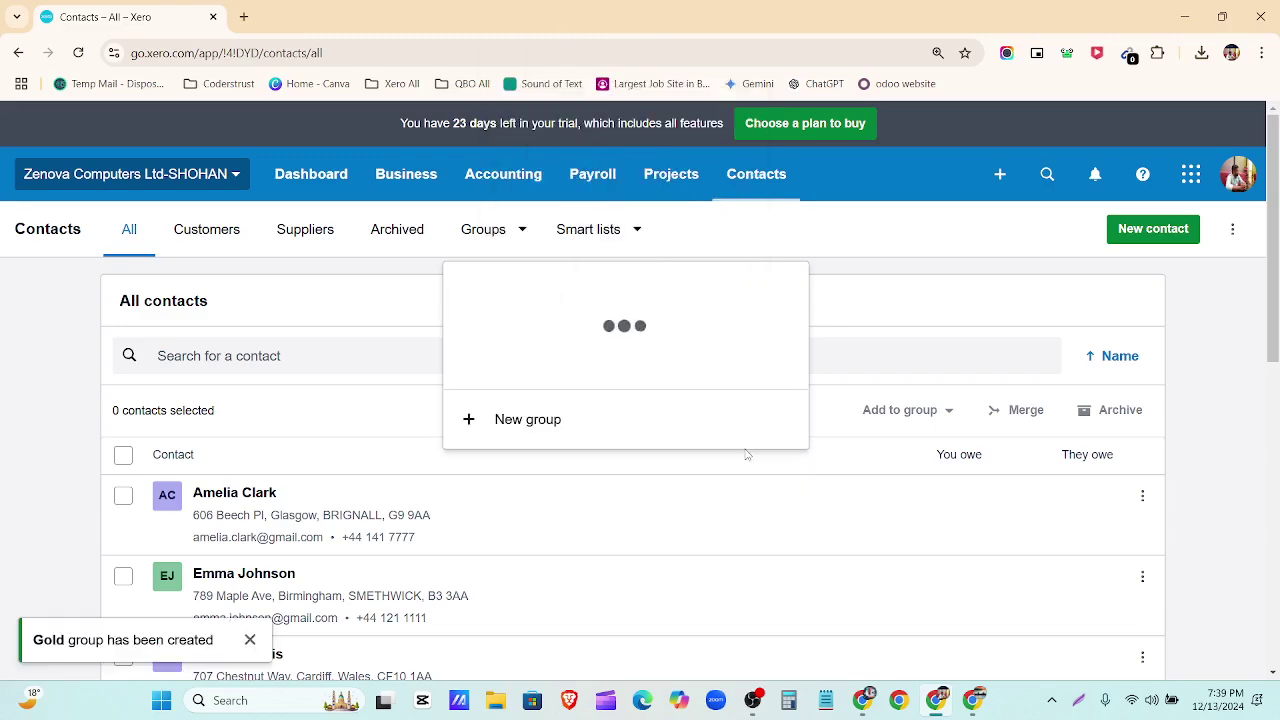
Create a second contact group named Platinum.
left_click(521, 352)
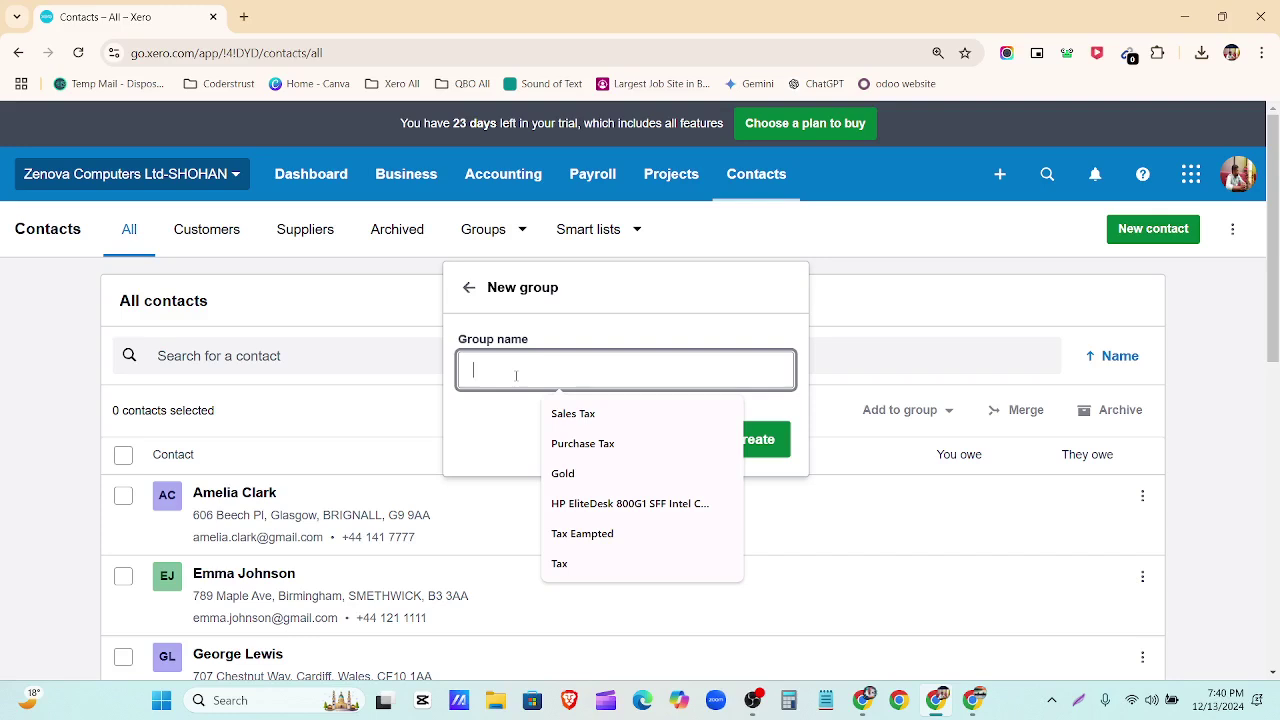
type("Plat")
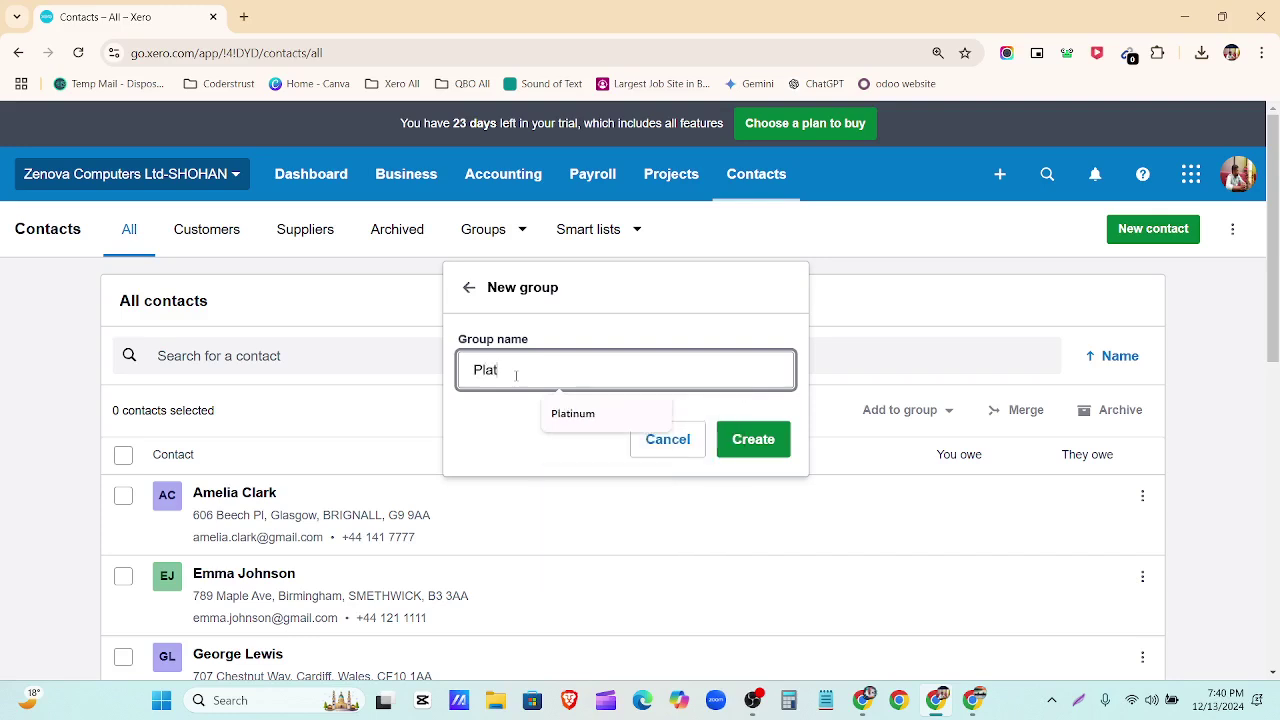
type("inum")
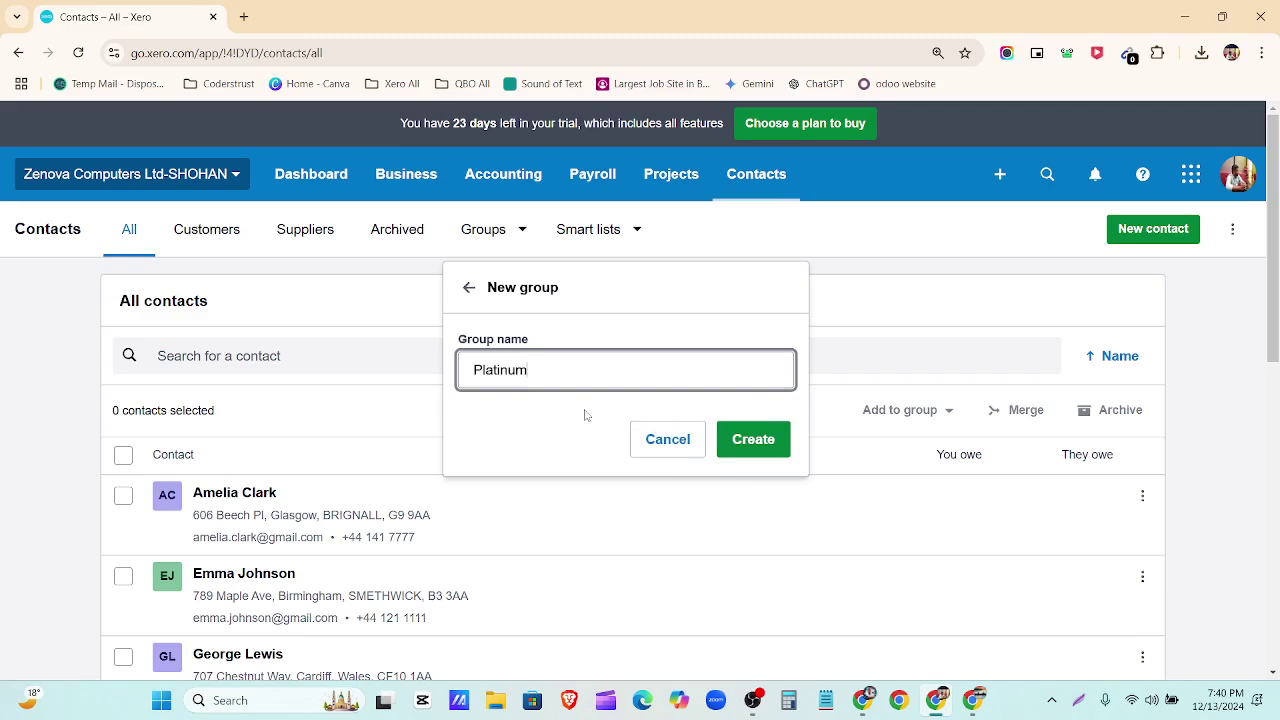
left_click(750, 456)
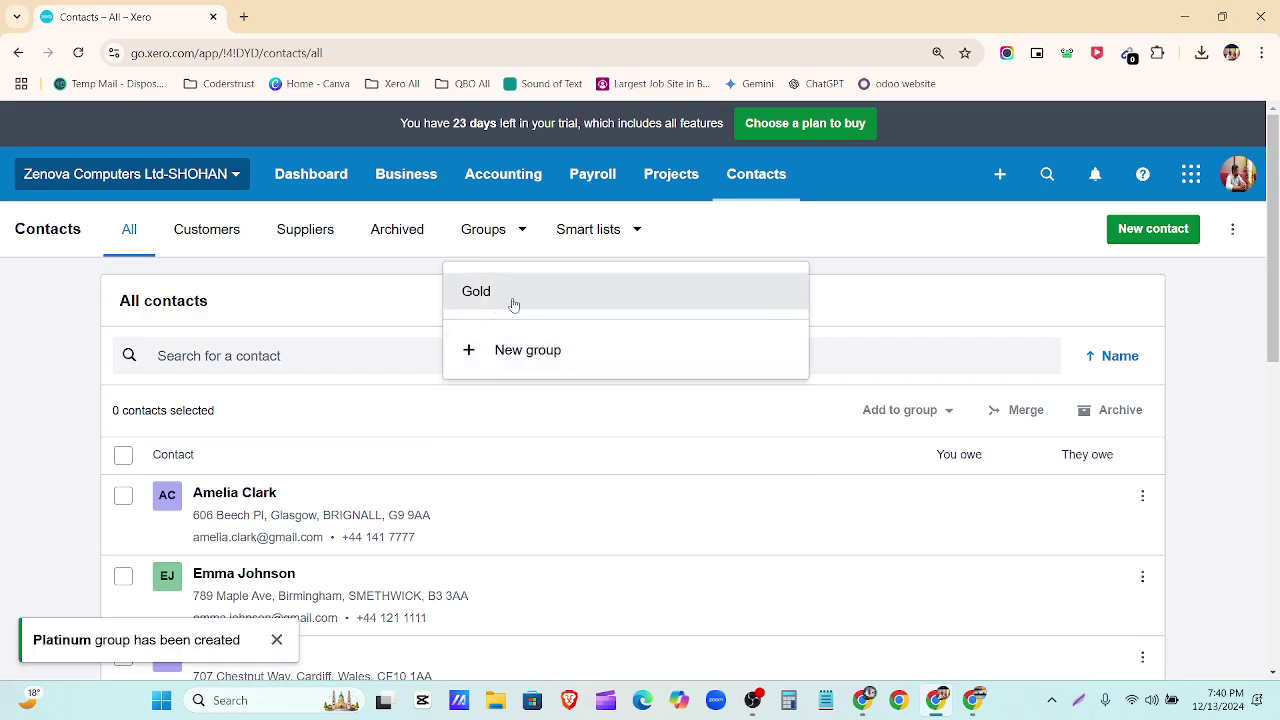
Create a third contact group named Silver and close the group list.
left_click(520, 380)
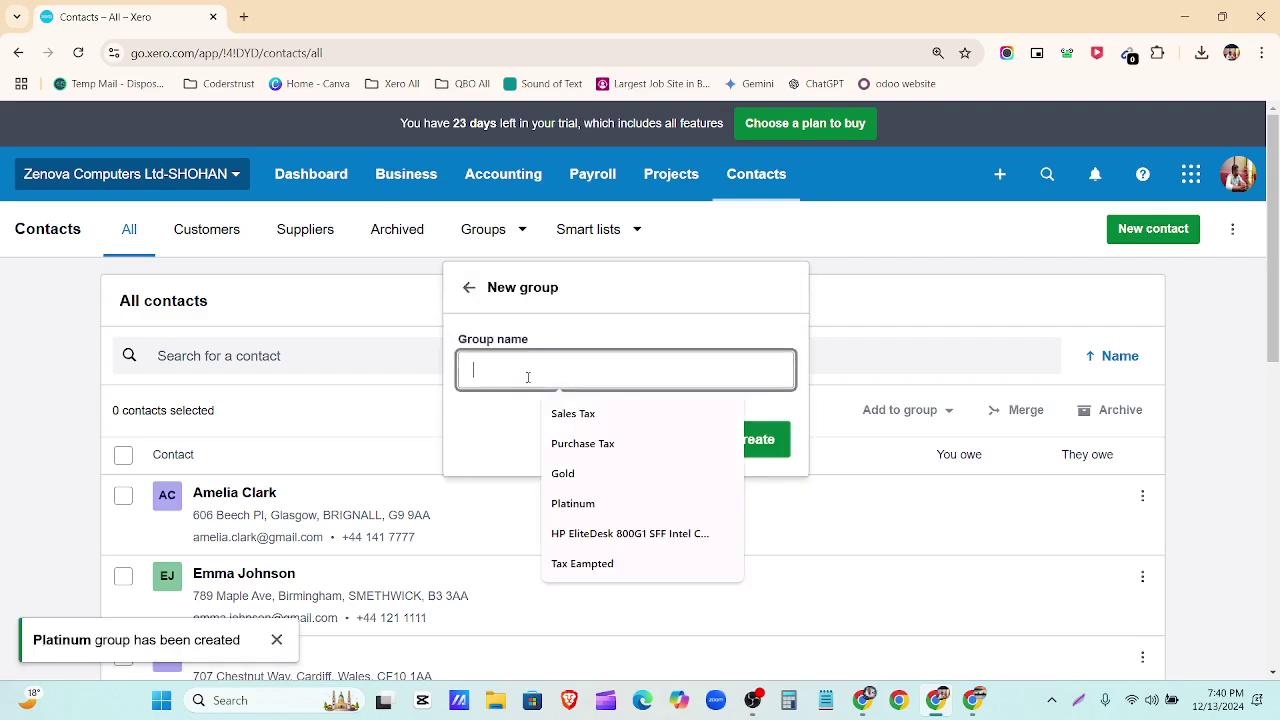
type("Sil")
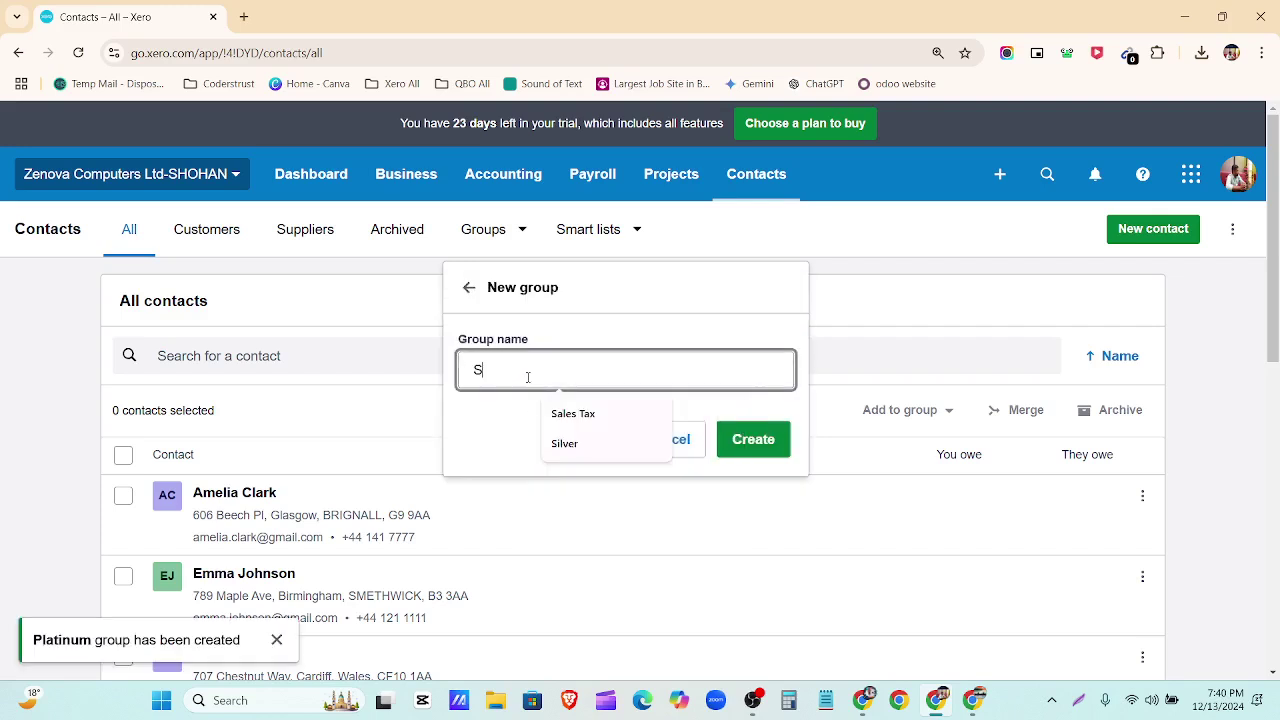
type("r")
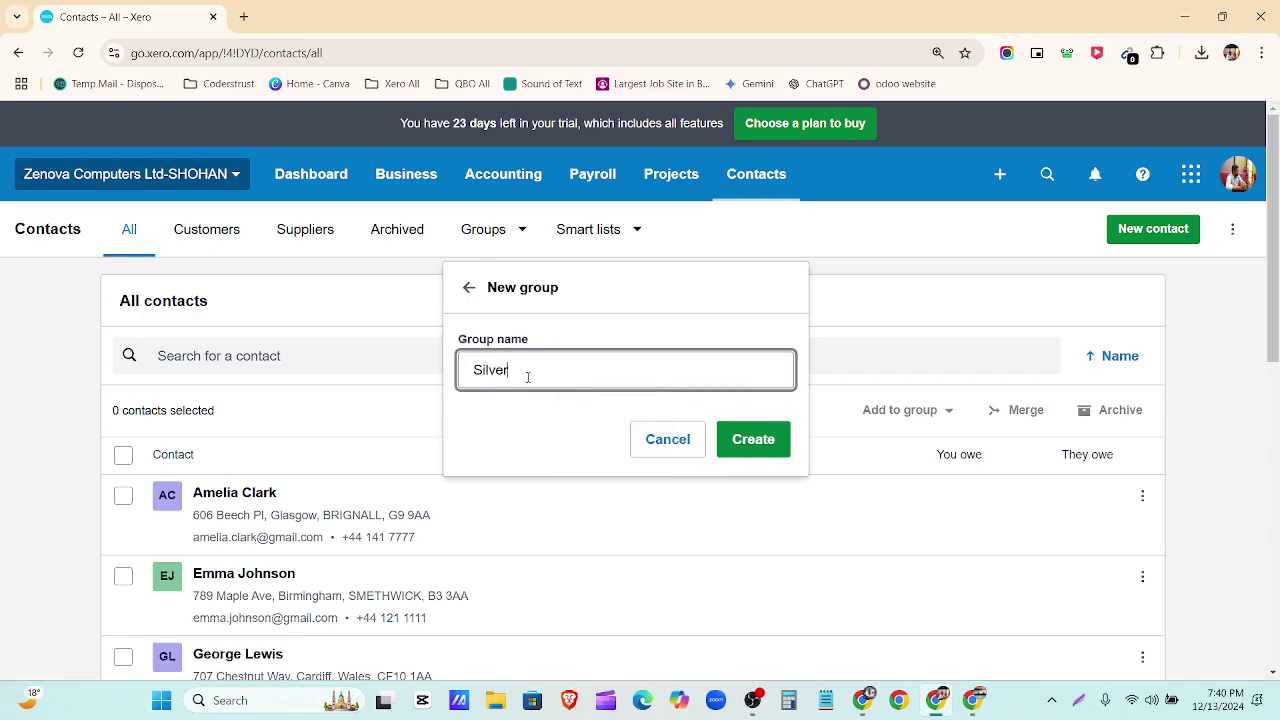
left_click(766, 441)
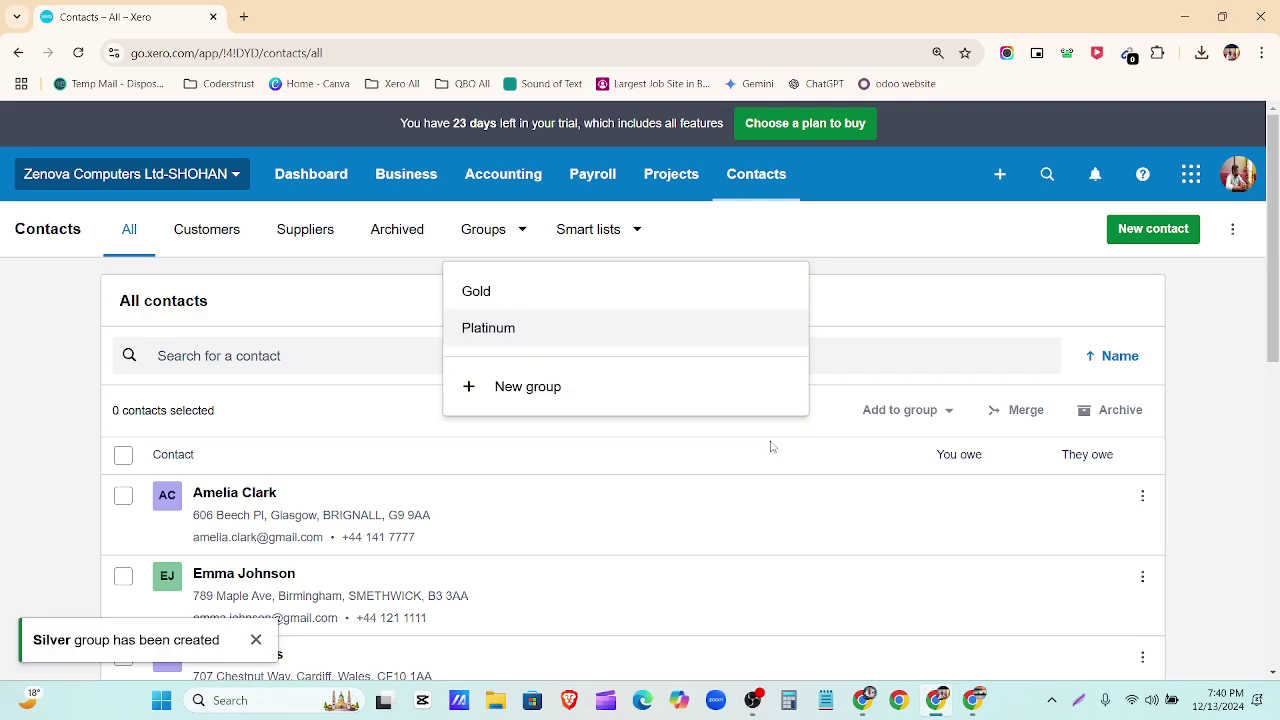
left_click(48, 457)
Select the first and fourth contacts in the All contacts list and add them to the Gold group.
scroll(308, 427, "down", 2)
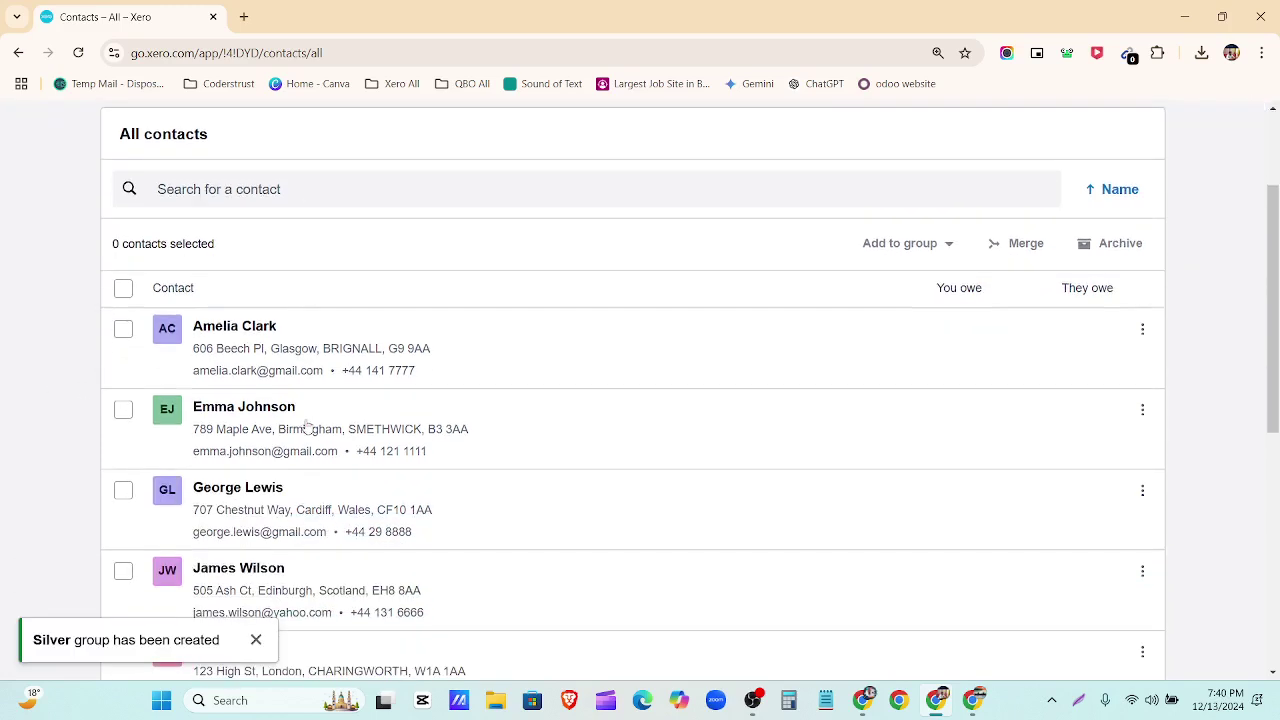
left_click(118, 336)
scroll(121, 350, "down", 2)
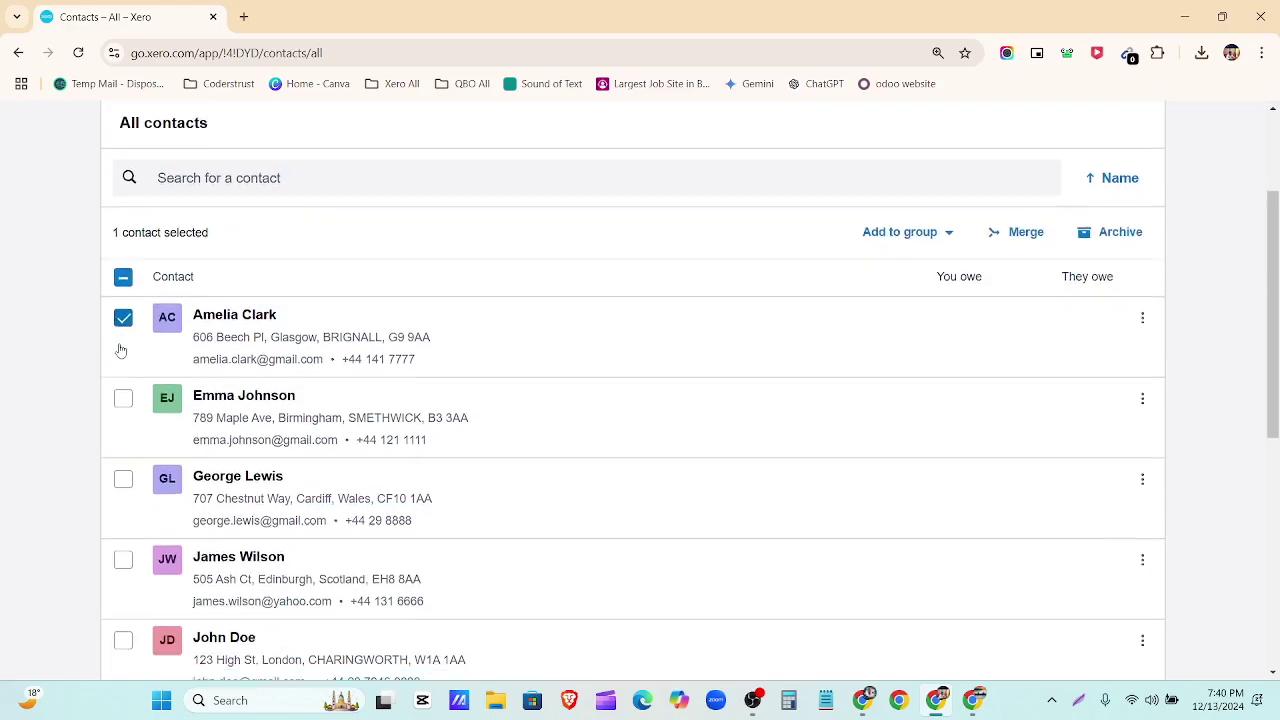
left_click(124, 407)
scroll(124, 407, "up", 4)
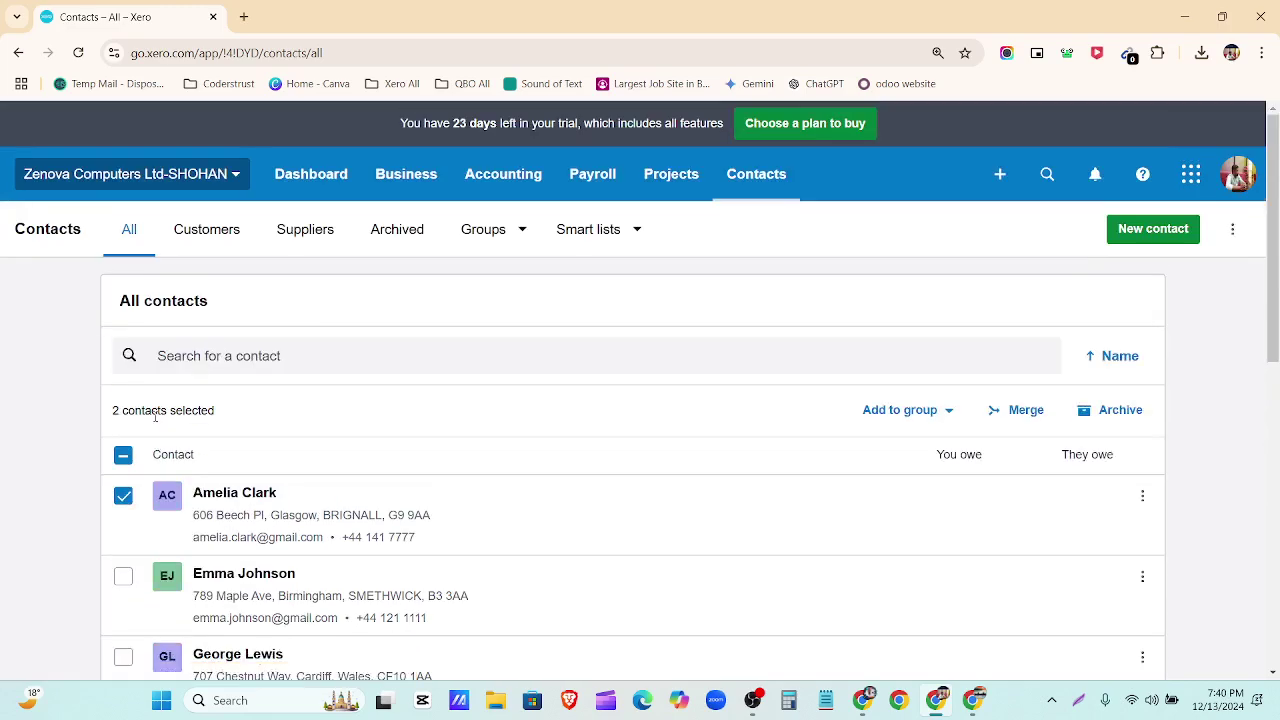
scroll(155, 416, "down", 2)
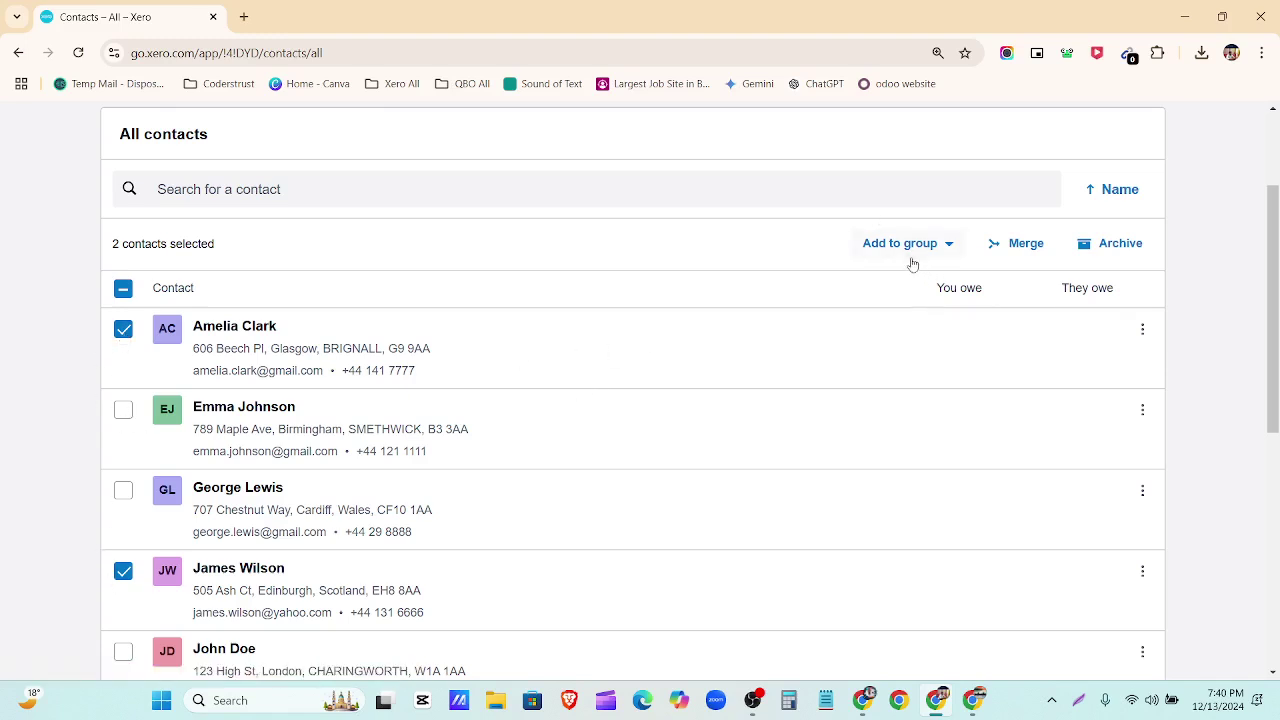
left_click(950, 245)
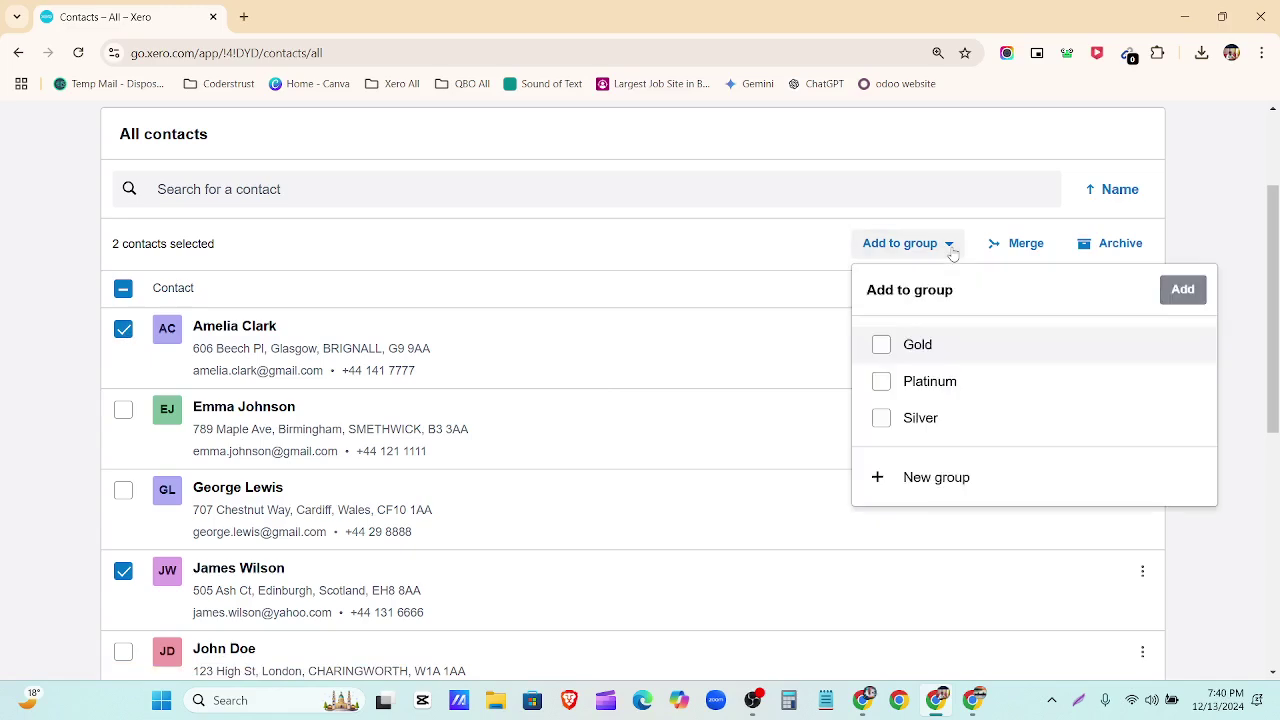
left_click(918, 346)
left_click(1182, 290)
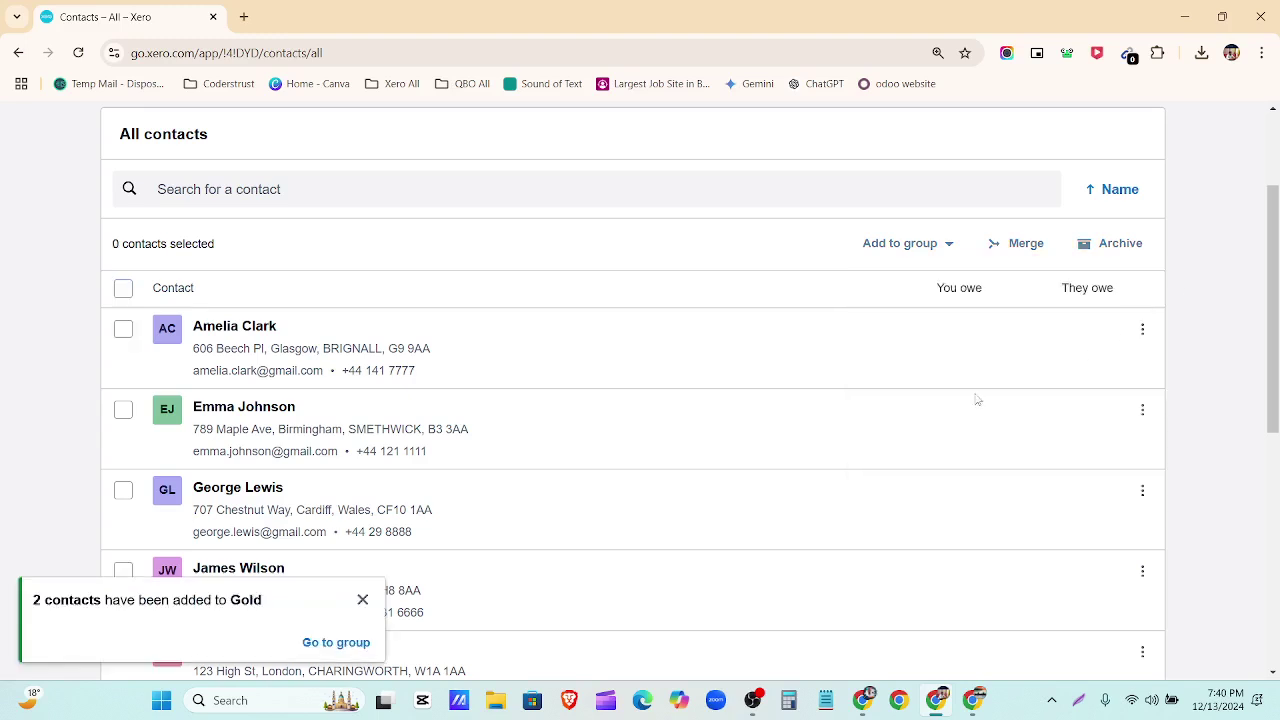
Open the Gold group to check its members, and return to the All contacts list.
scroll(977, 400, "up", 3)
left_click(497, 233)
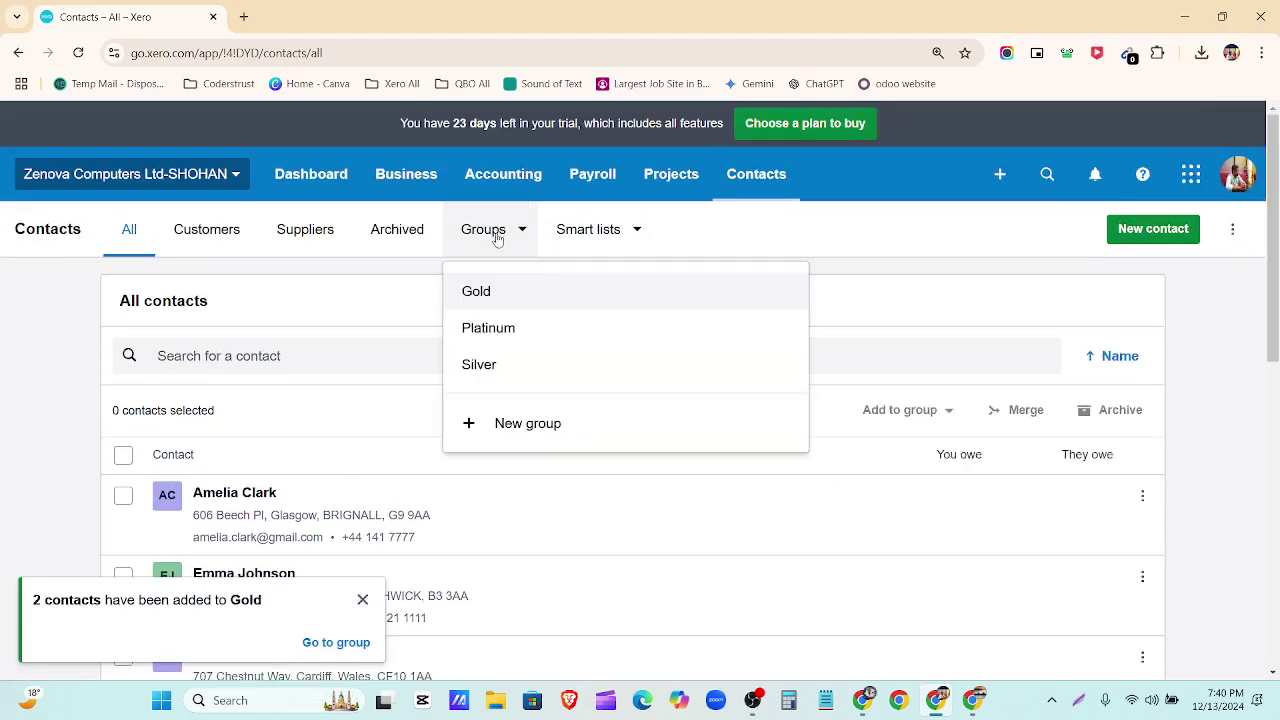
left_click(489, 296)
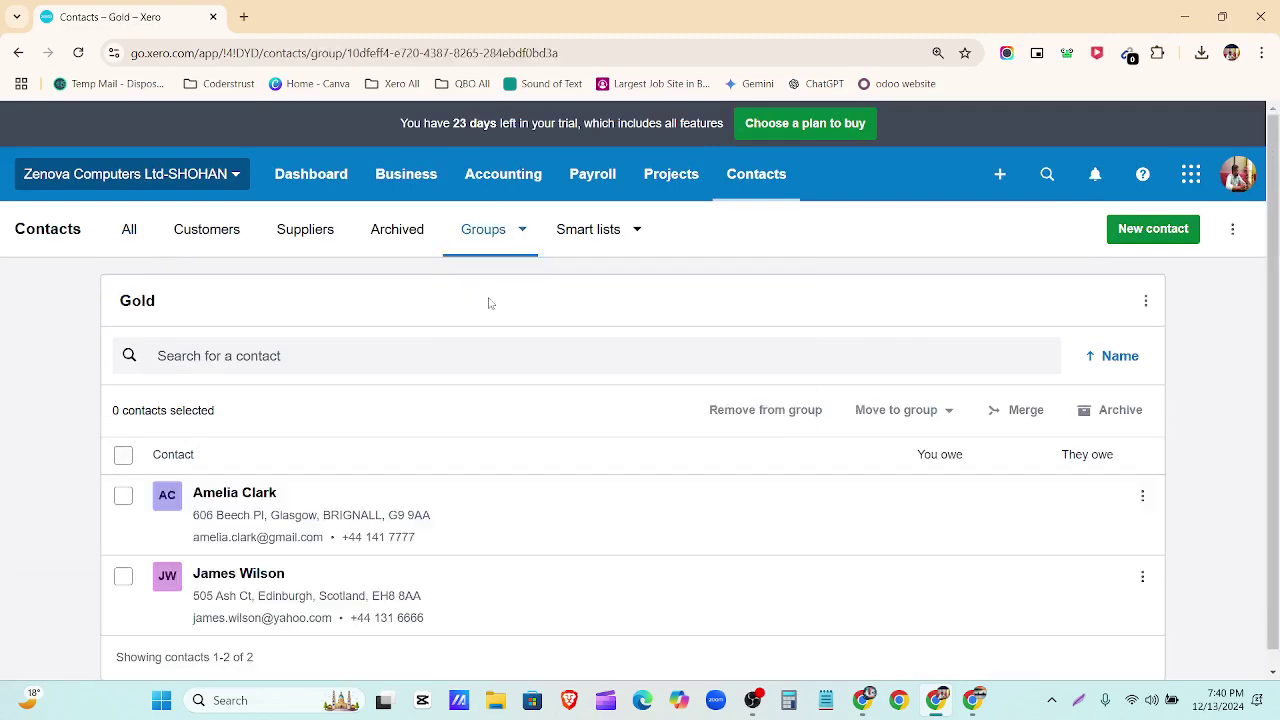
scroll(493, 331, "up", 1)
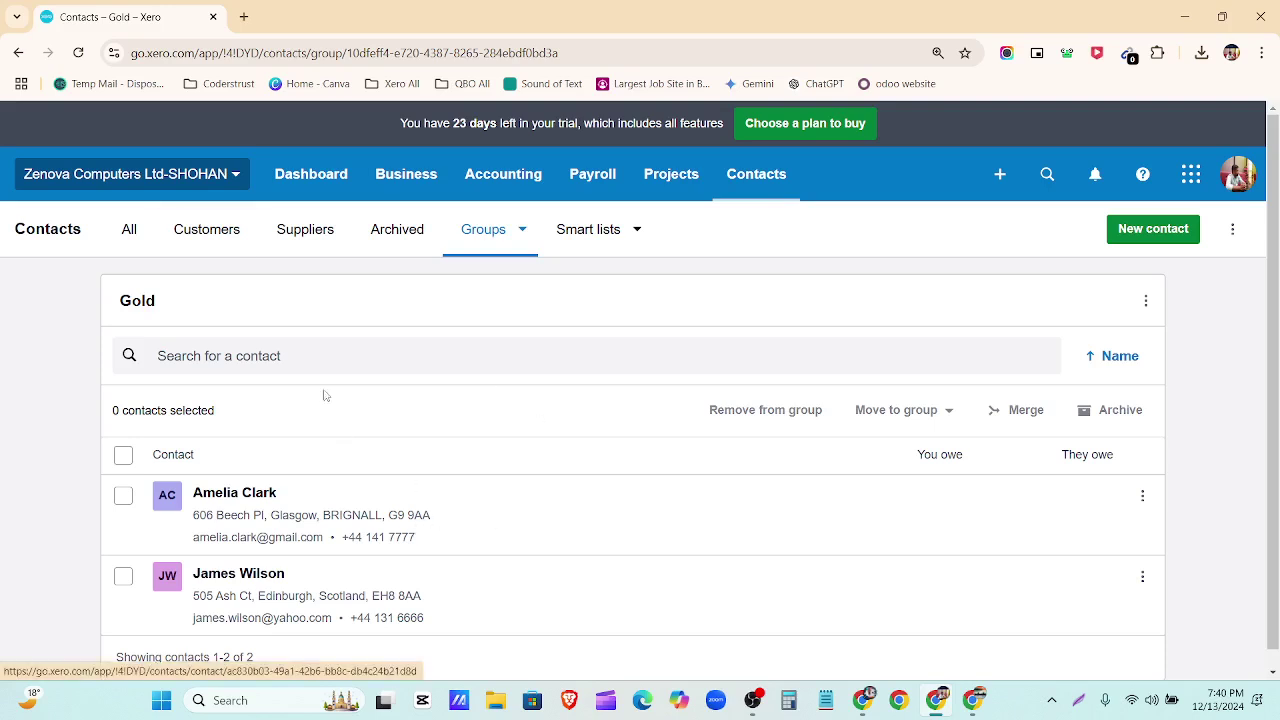
left_click(143, 233)
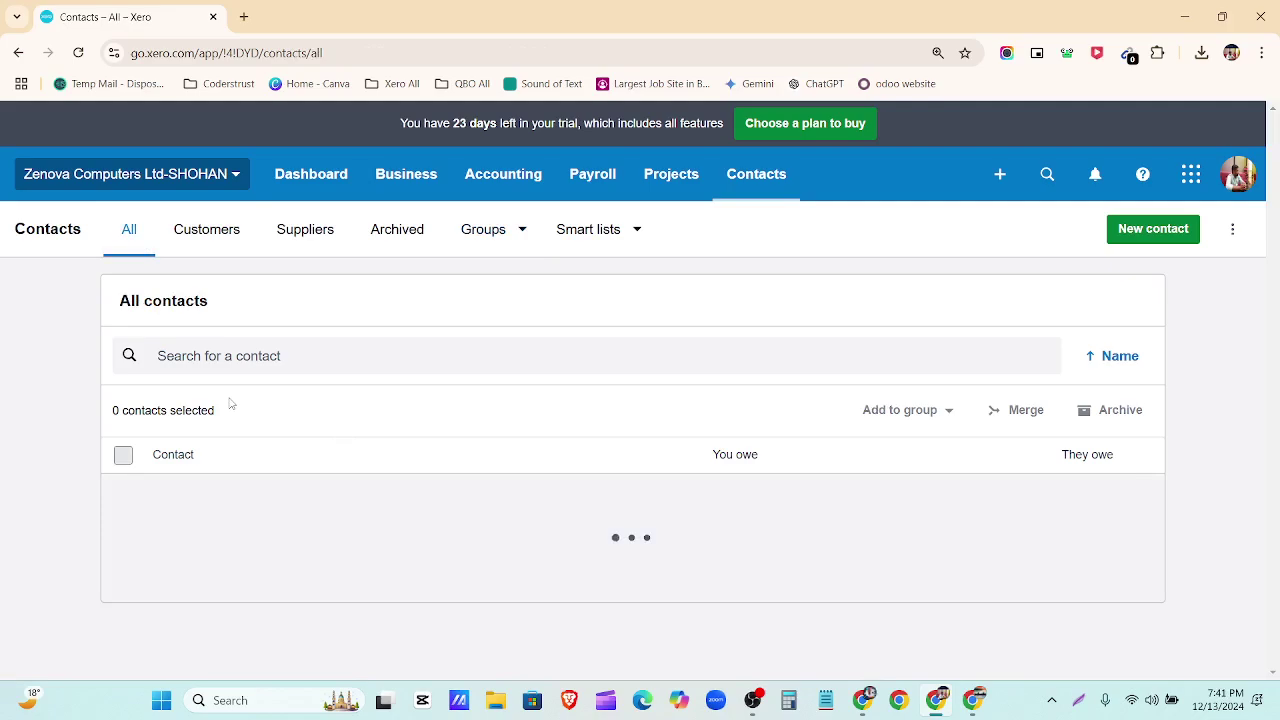
Select the seventh and the last contact in the All contacts list and add them to the Platinum group.
scroll(230, 403, "down", 5)
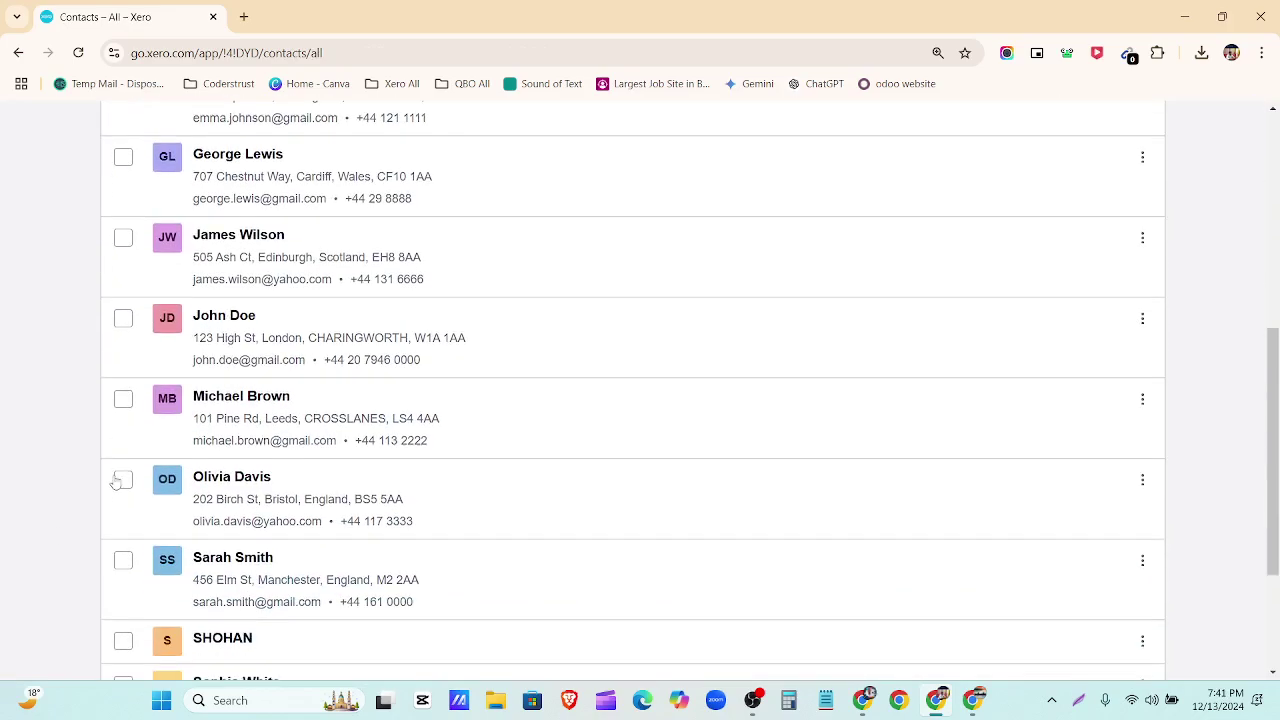
left_click(123, 479)
scroll(150, 490, "down", 2)
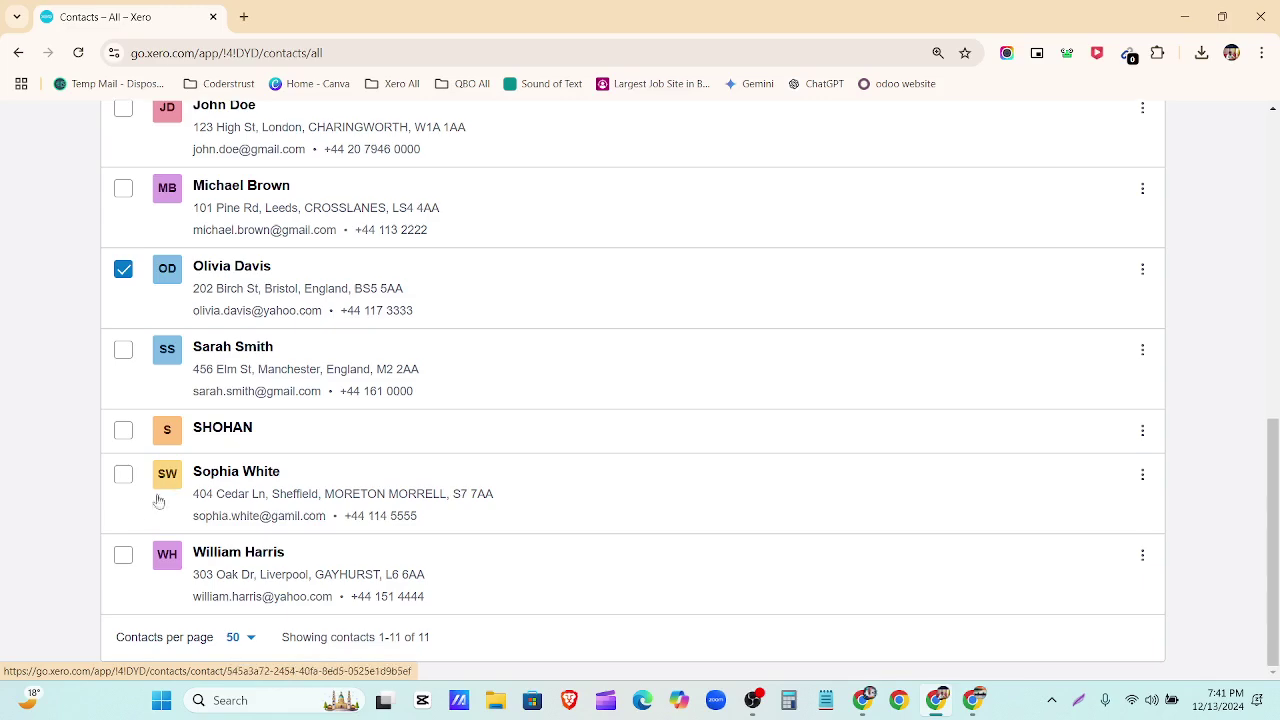
left_click(123, 555)
scroll(330, 535, "up", 7)
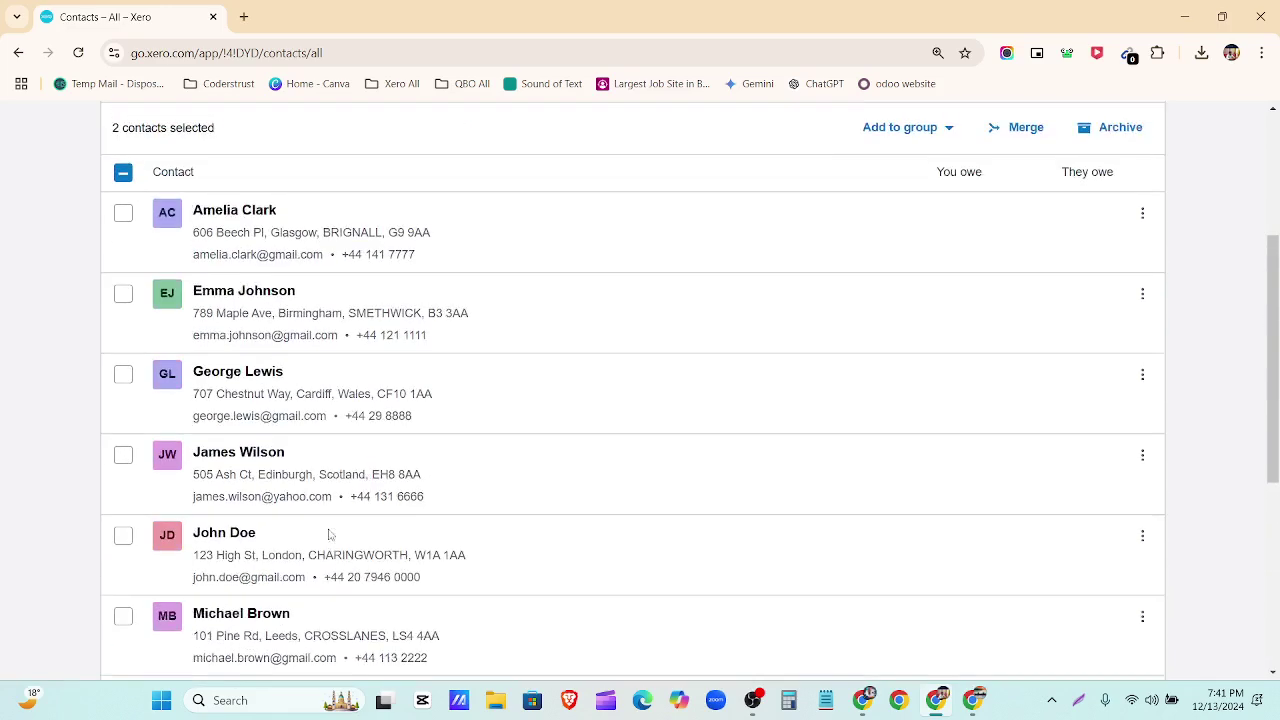
left_click(938, 418)
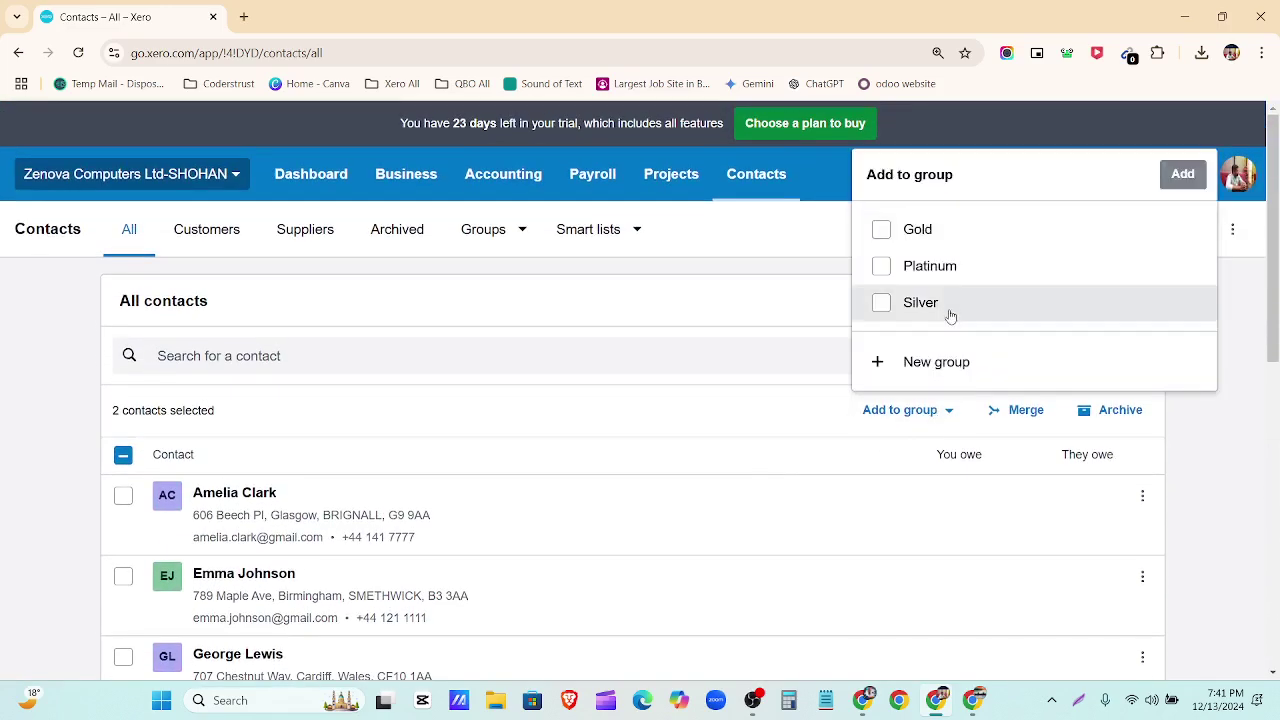
left_click(947, 278)
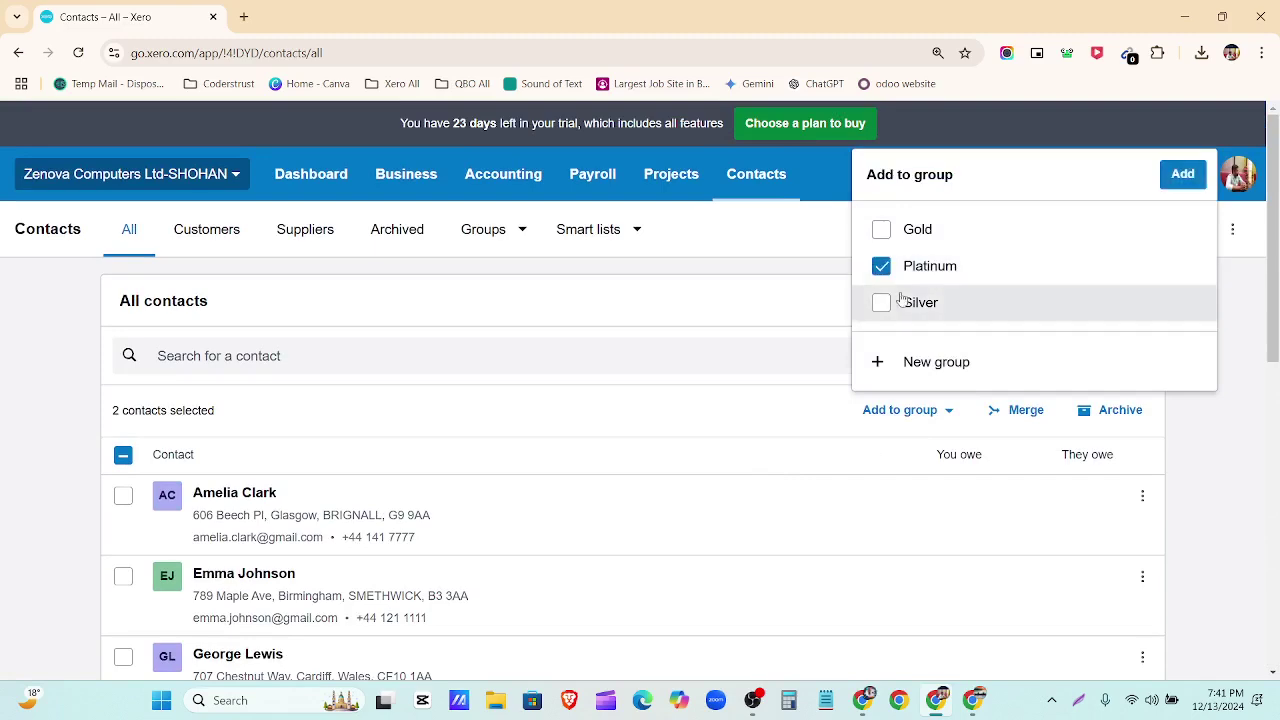
left_click(1182, 174)
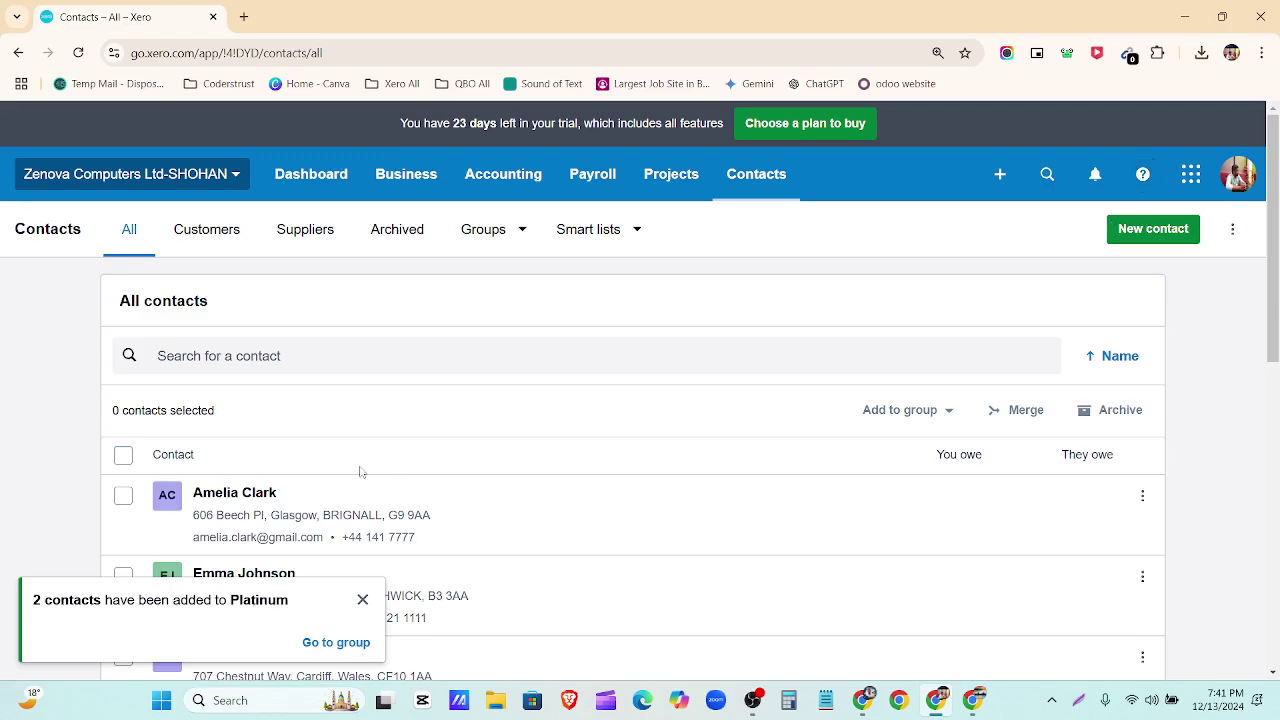
Dismiss the notification and open the Platinum group to check its members.
scroll(350, 467, "down", 4)
left_click(362, 598)
scroll(400, 420, "up", 5)
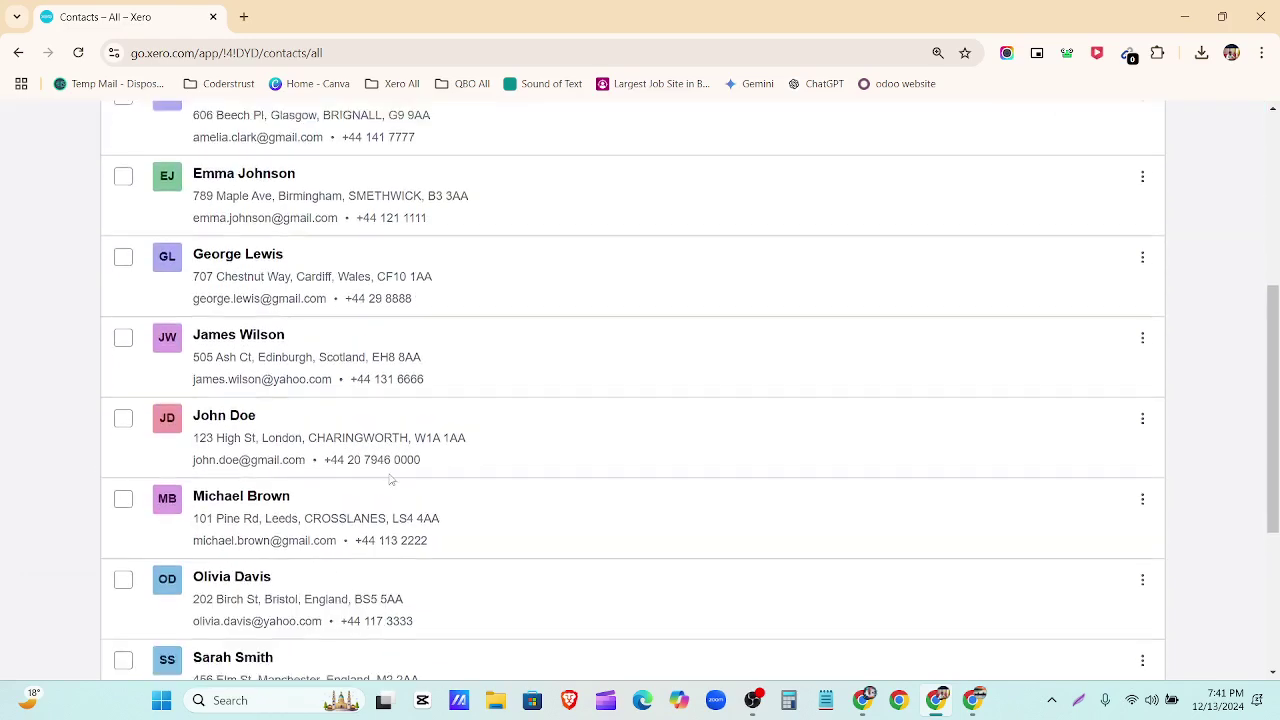
left_click(483, 229)
left_click(503, 336)
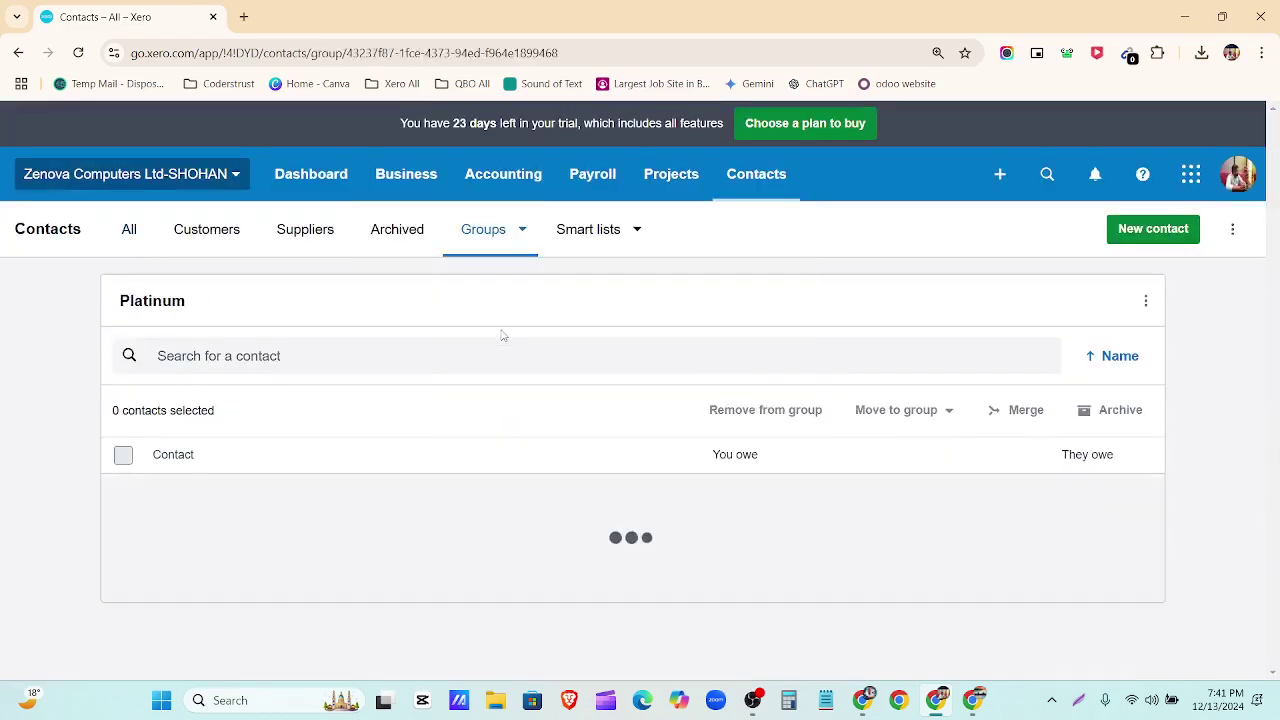
scroll(500, 334, "down", 1)
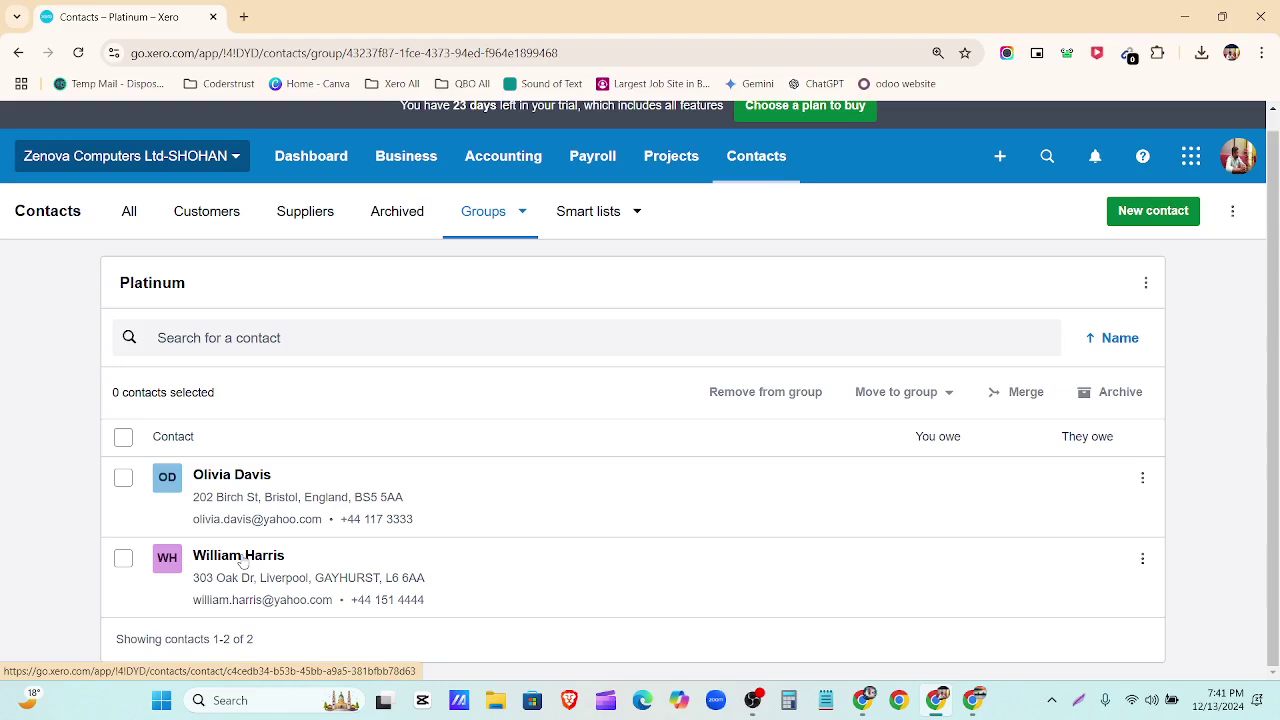
Move the first contact of the Platinum group to the Silver group, dismiss the notification and open the Silver group to check it.
left_click(124, 479)
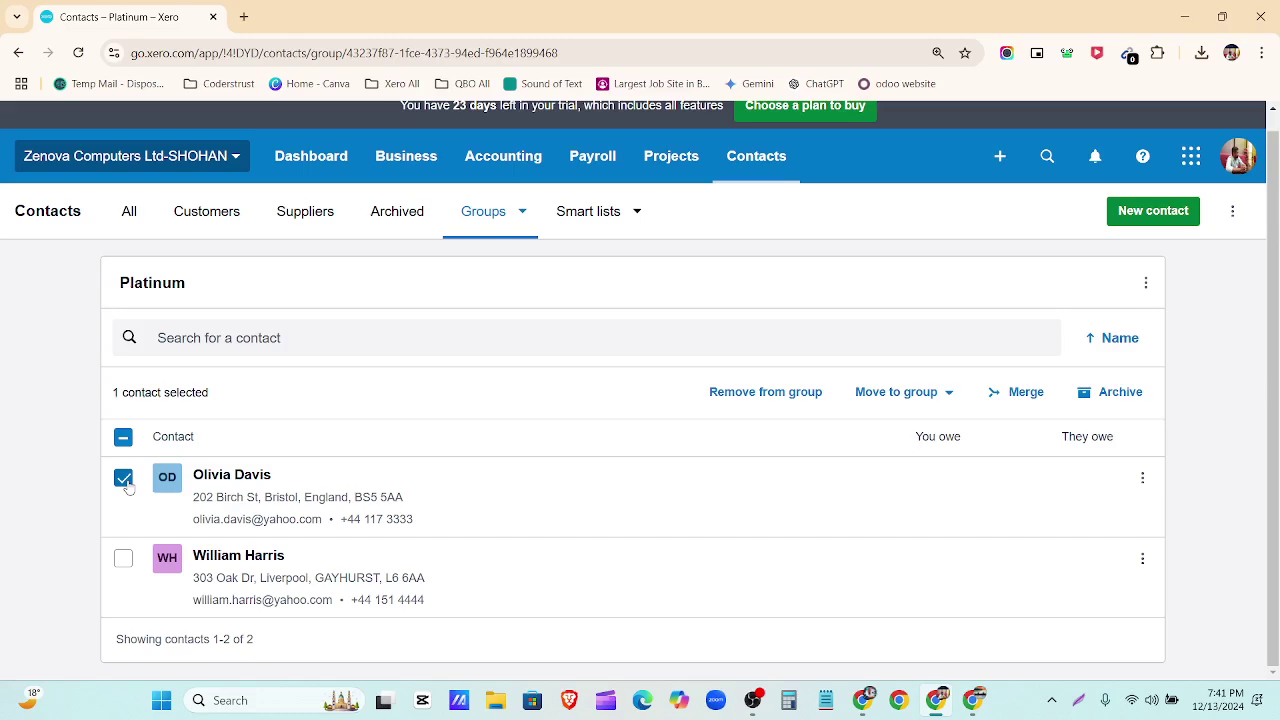
left_click(948, 396)
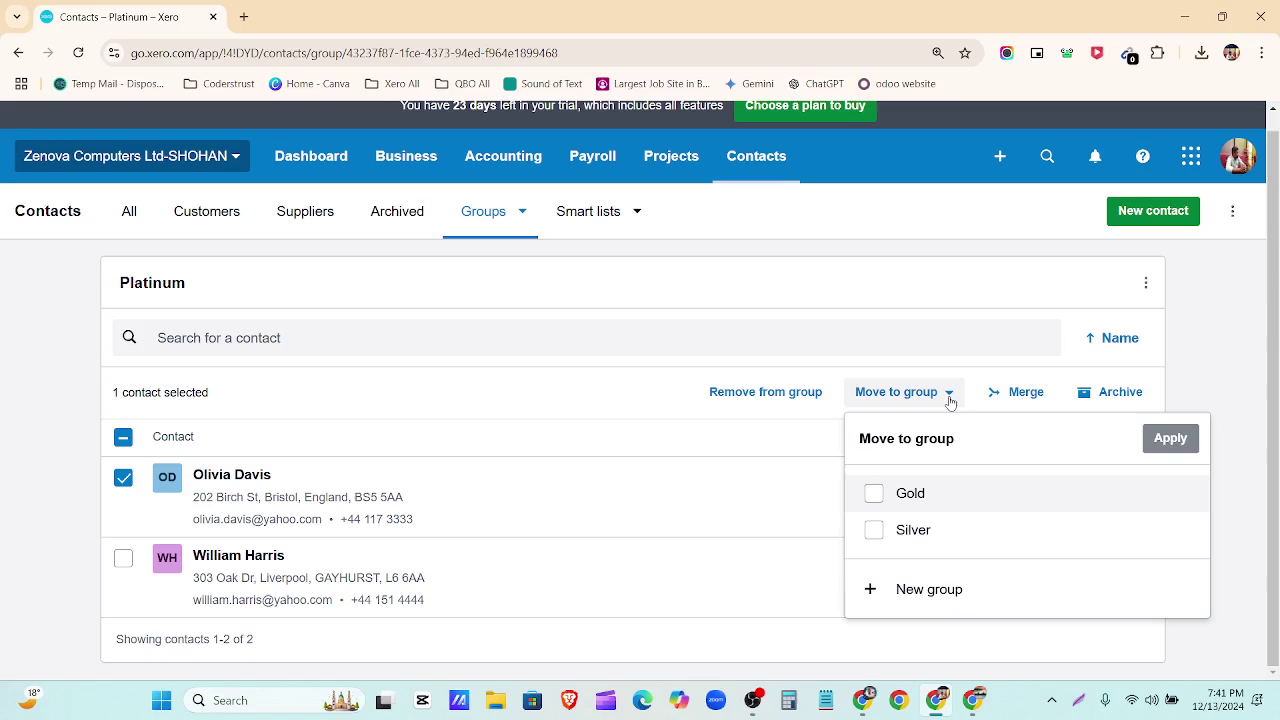
left_click(920, 532)
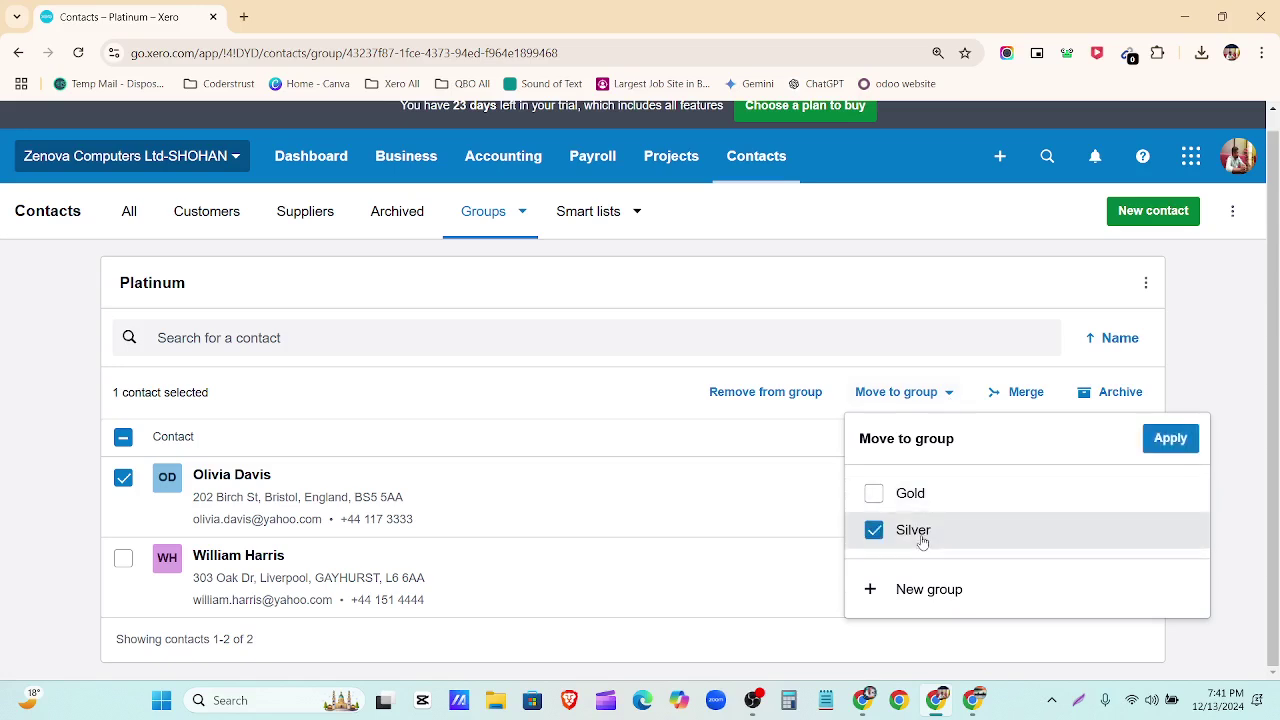
left_click(1181, 446)
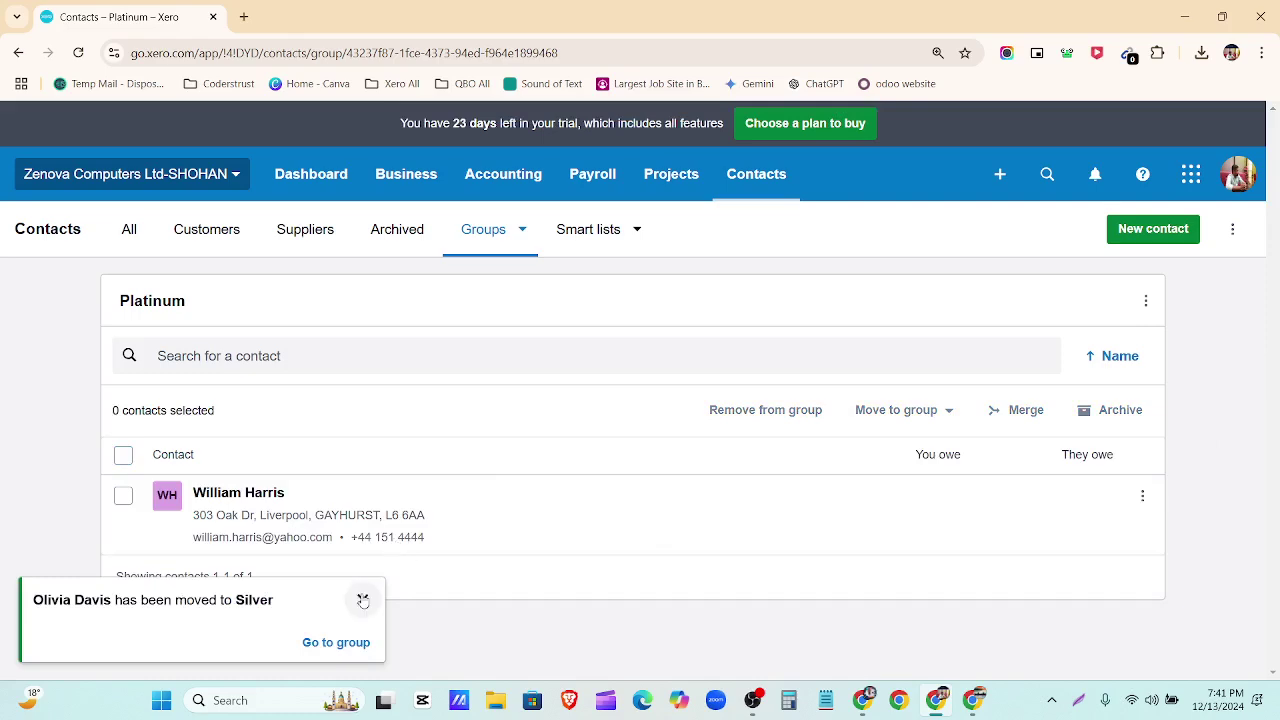
left_click(363, 600)
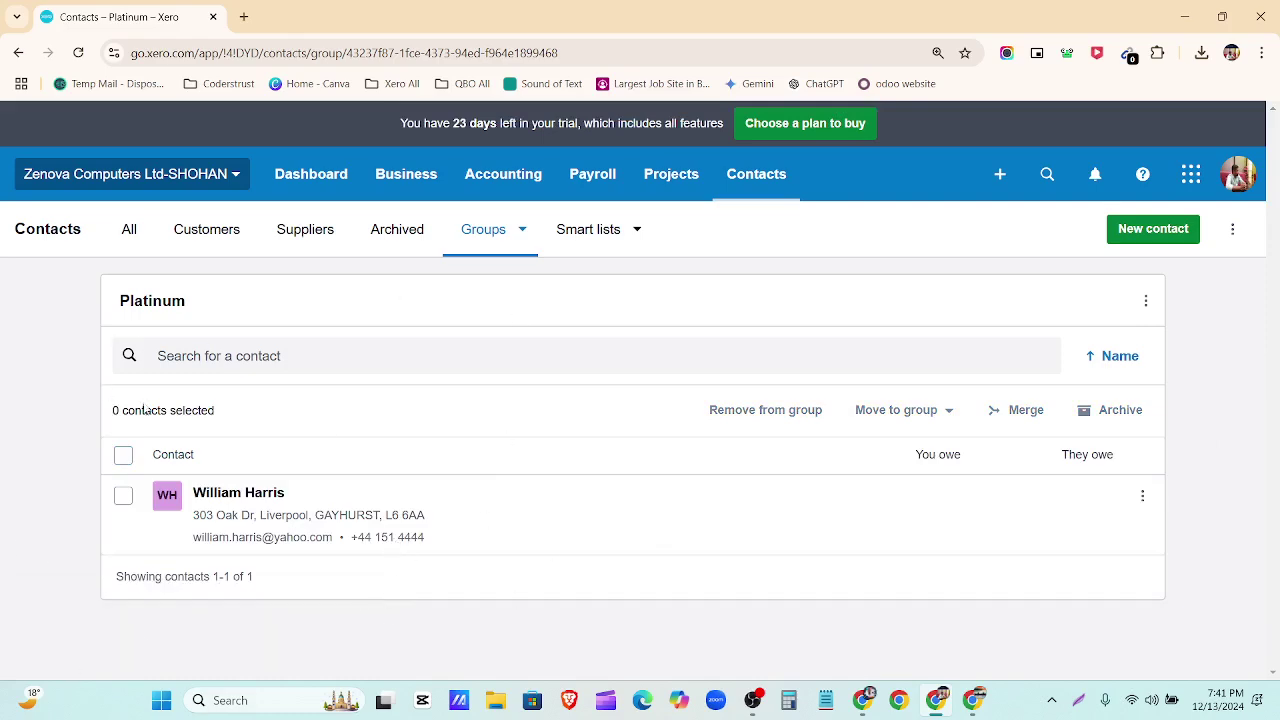
left_click(507, 238)
left_click(516, 372)
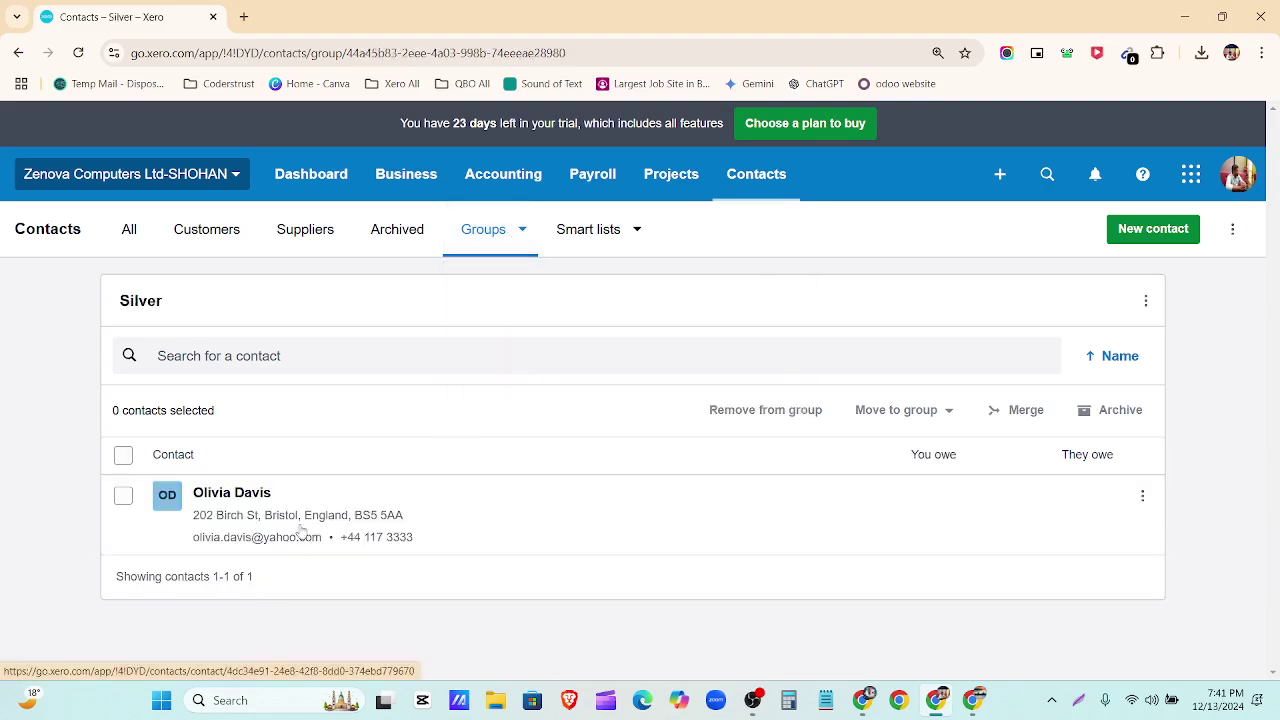
Open the Gold group and remove its first contact from the group.
left_click(467, 248)
left_click(467, 291)
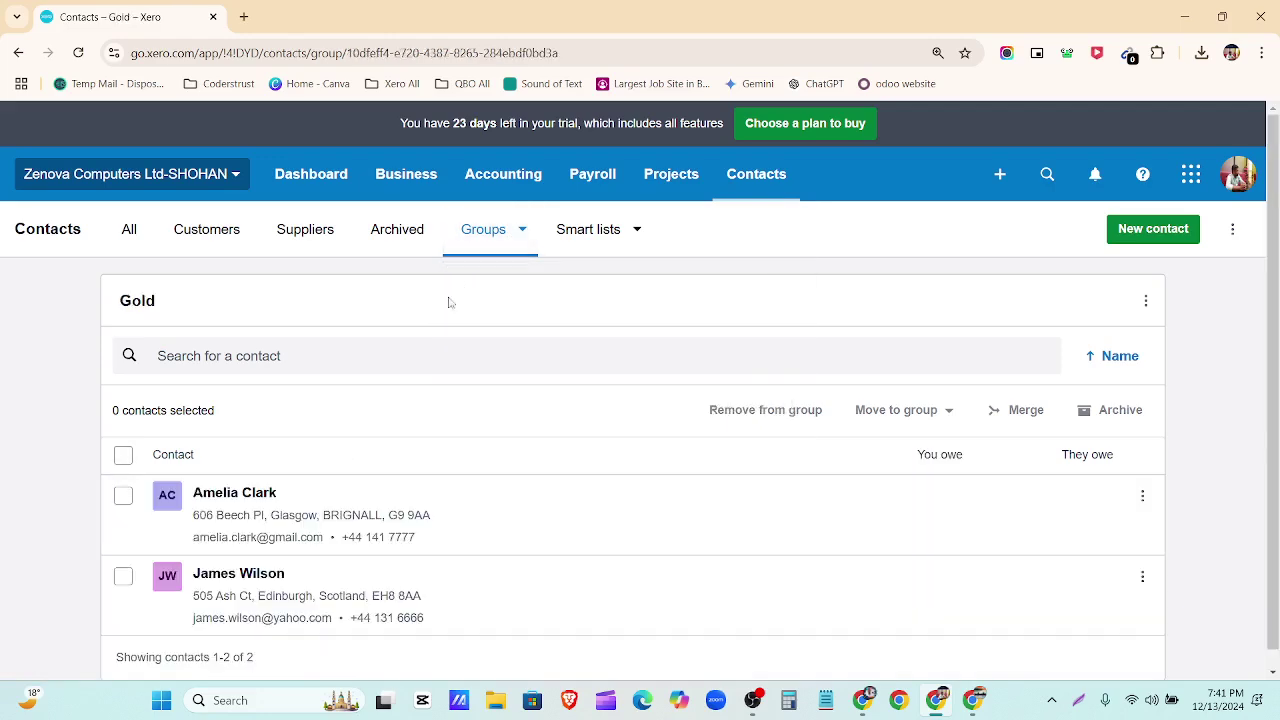
scroll(250, 480, "down", 1)
left_click(114, 489)
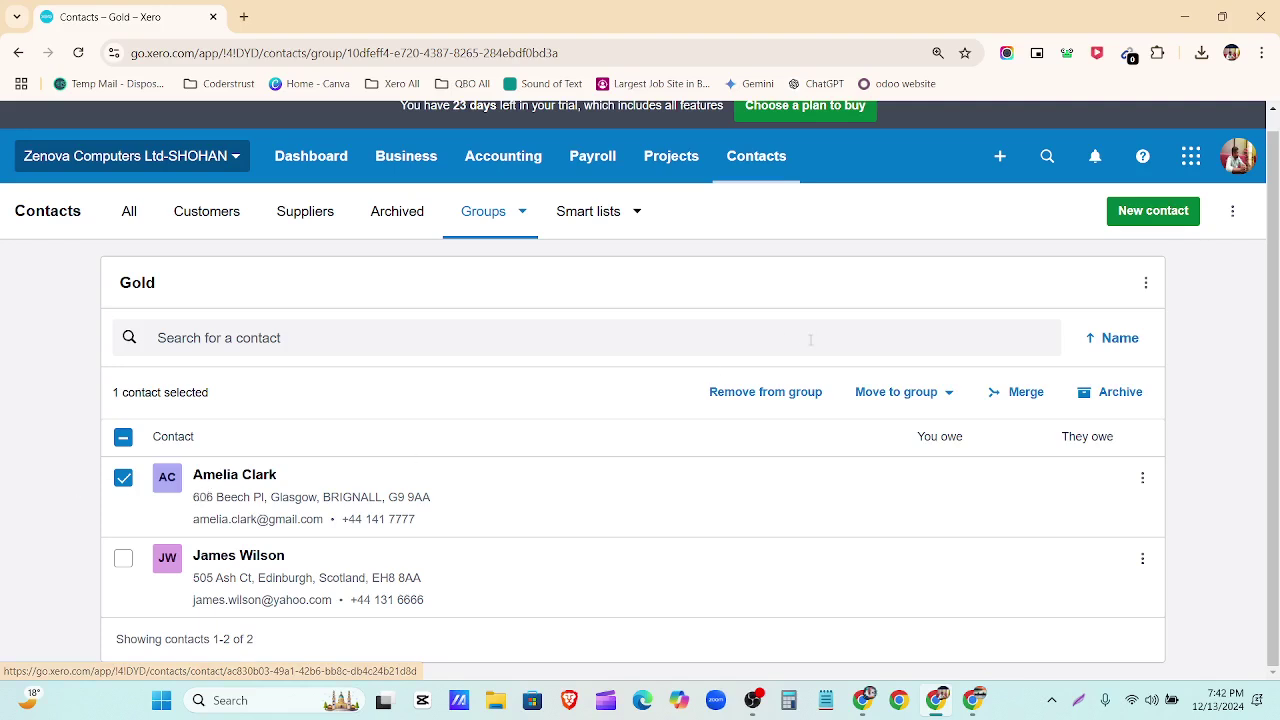
left_click(789, 396)
left_click(772, 452)
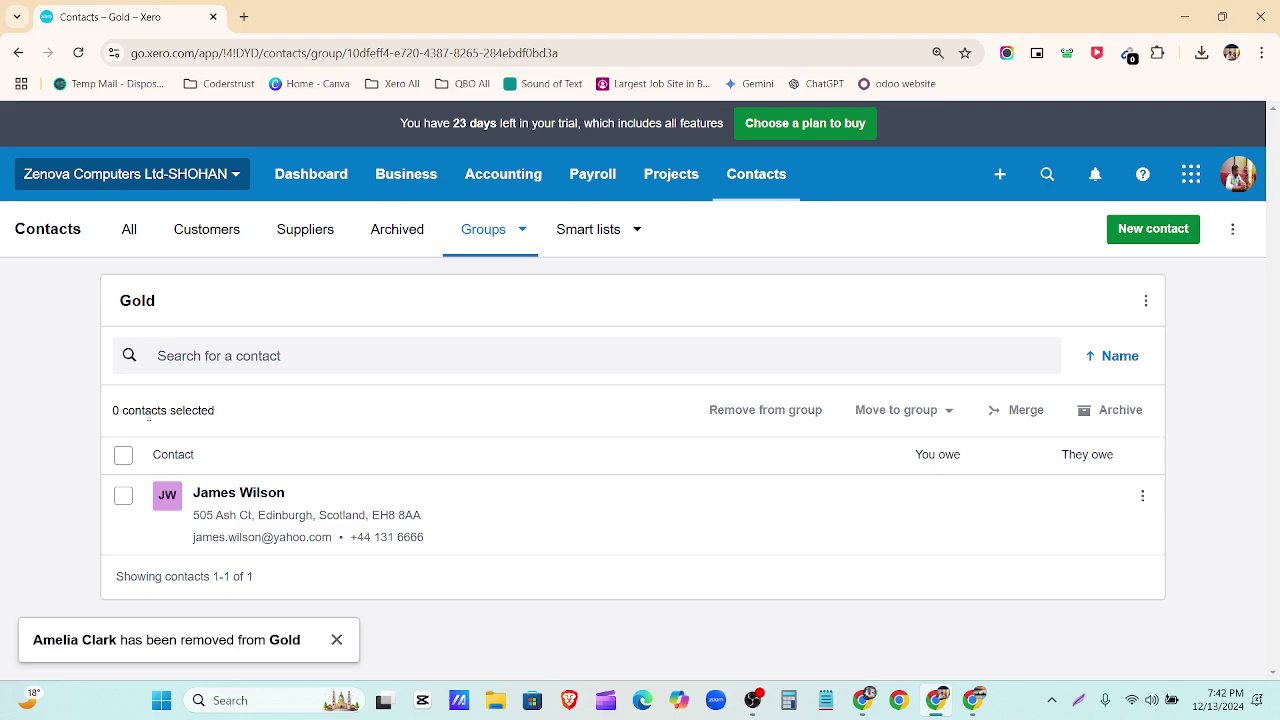
Return to the All contacts list, look through it and check the available contact groups.
left_click(141, 232)
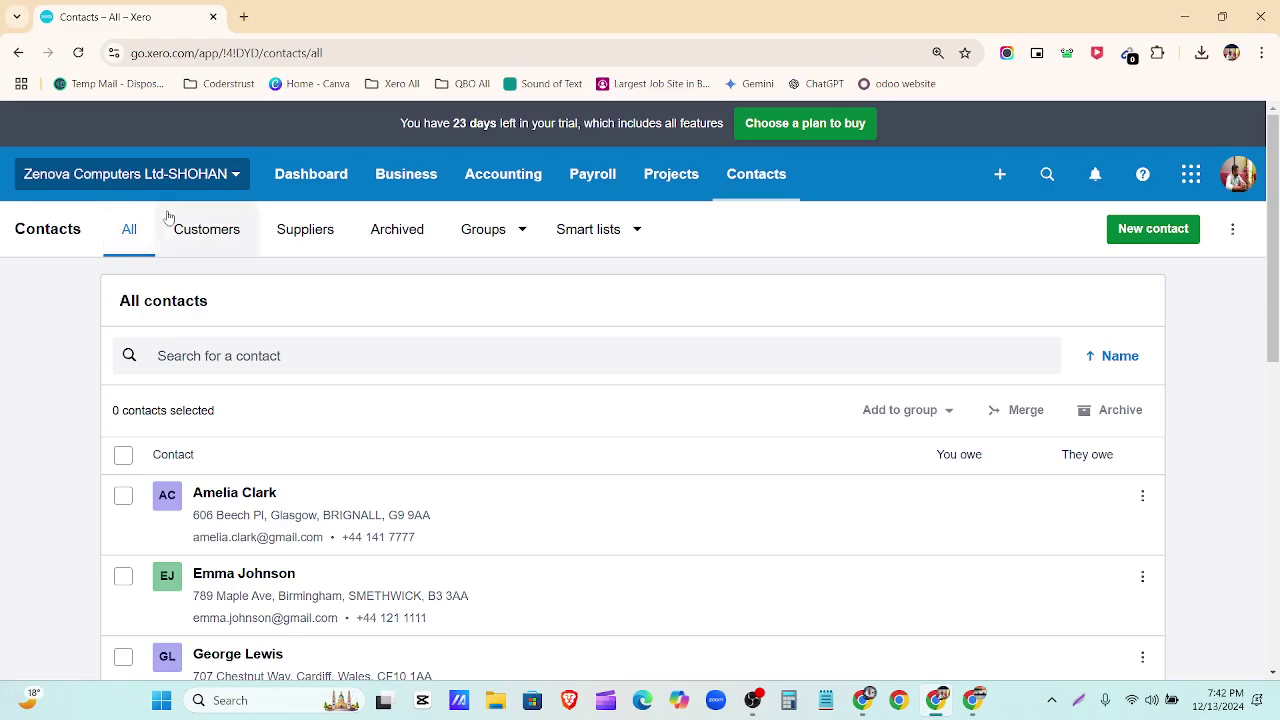
scroll(160, 440, "down", 4)
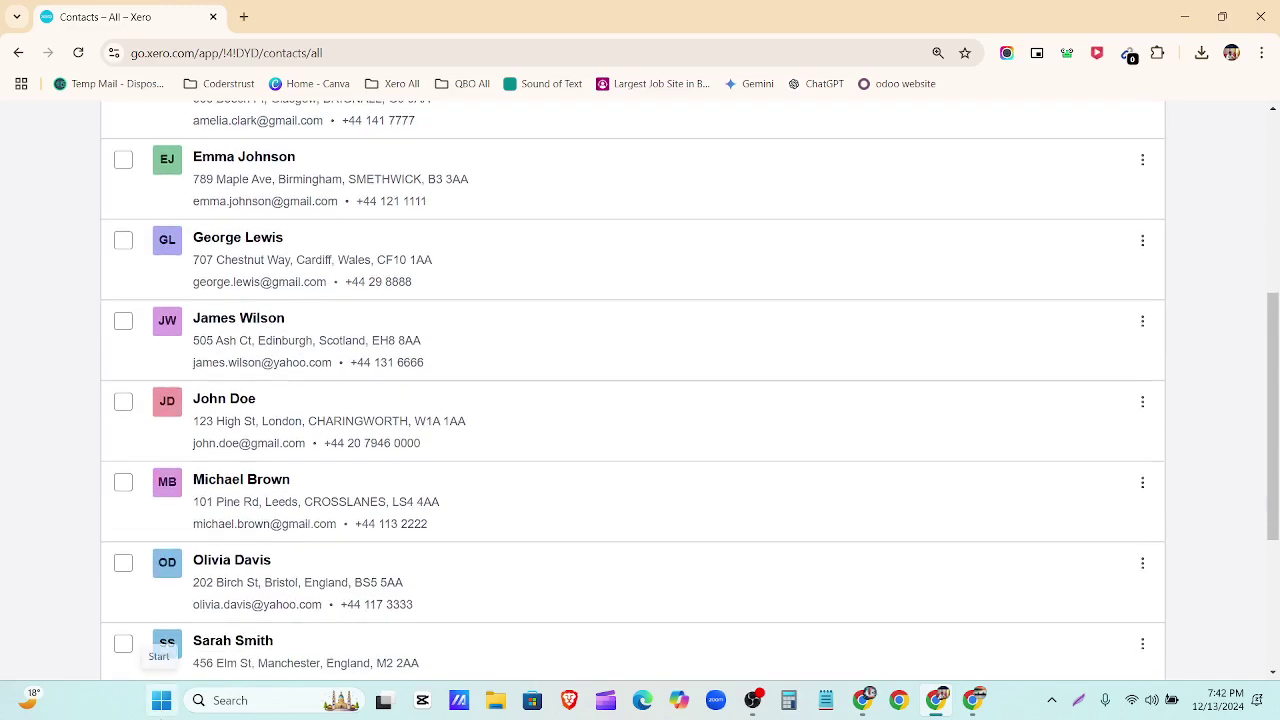
scroll(362, 528, "up", 5)
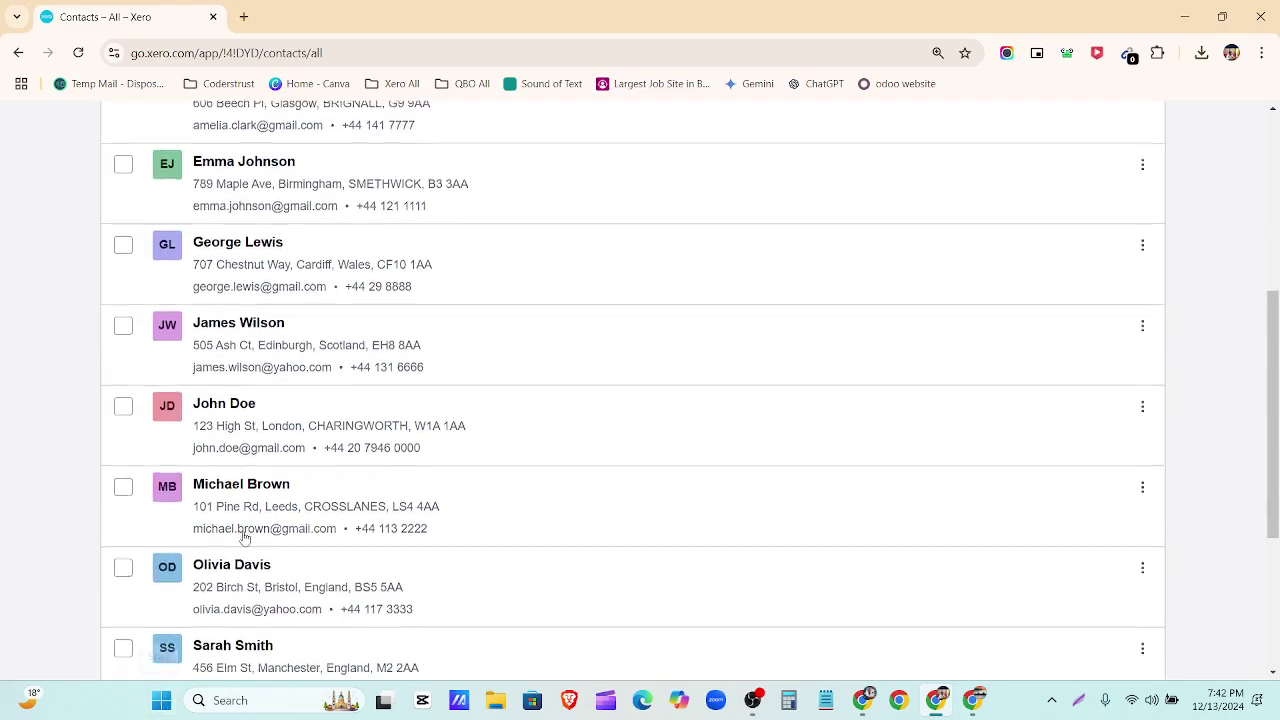
left_click(524, 231)
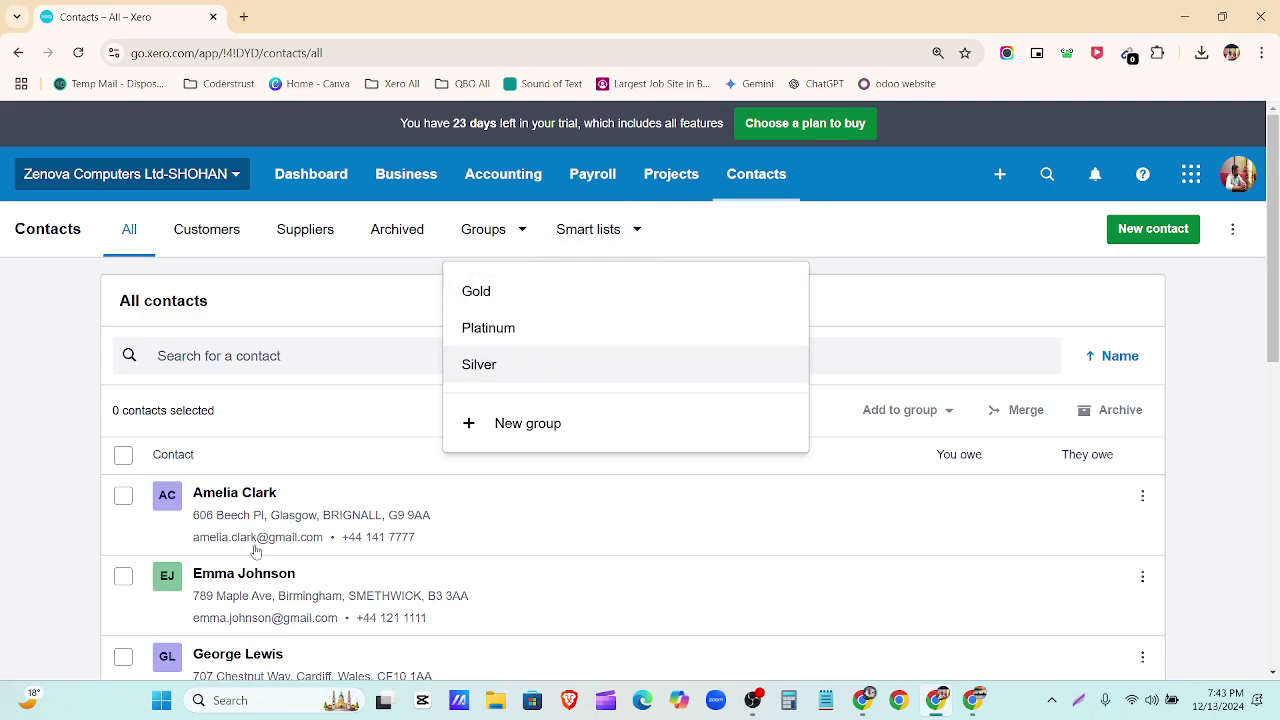
left_click(148, 250)
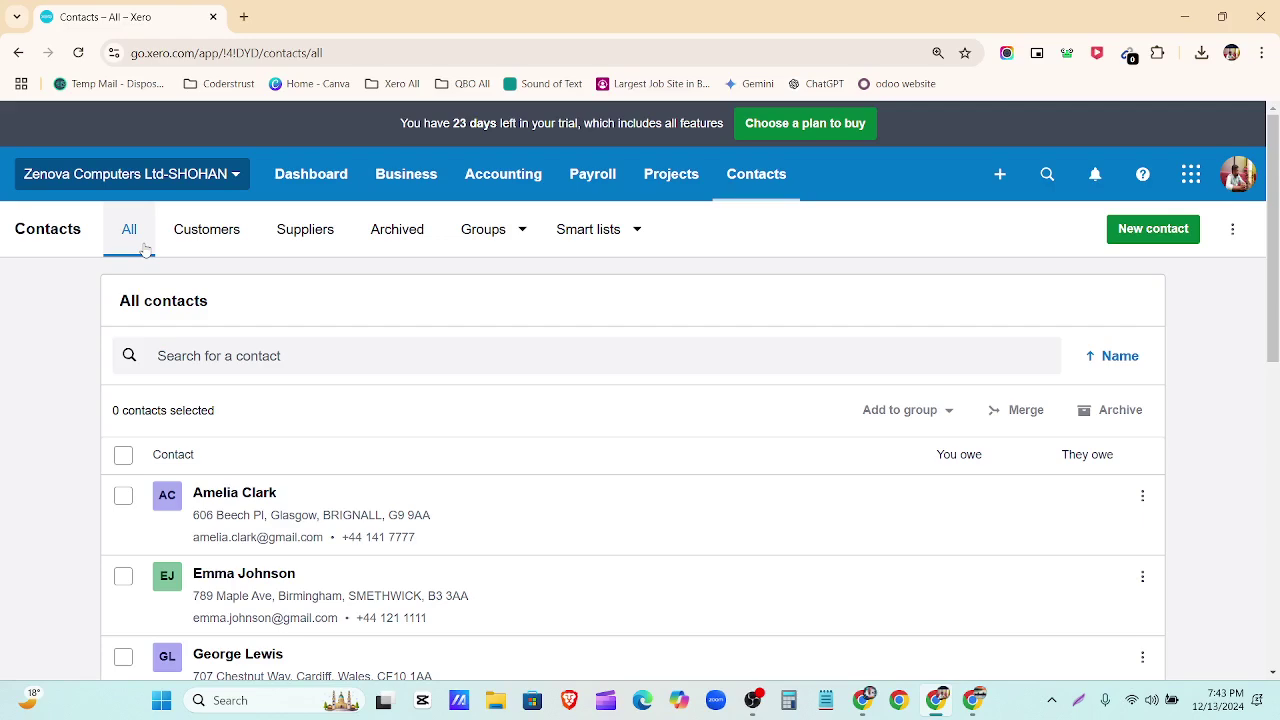
Reopen the Gold group, select its remaining contact and remove it from the group.
left_click(518, 236)
left_click(505, 303)
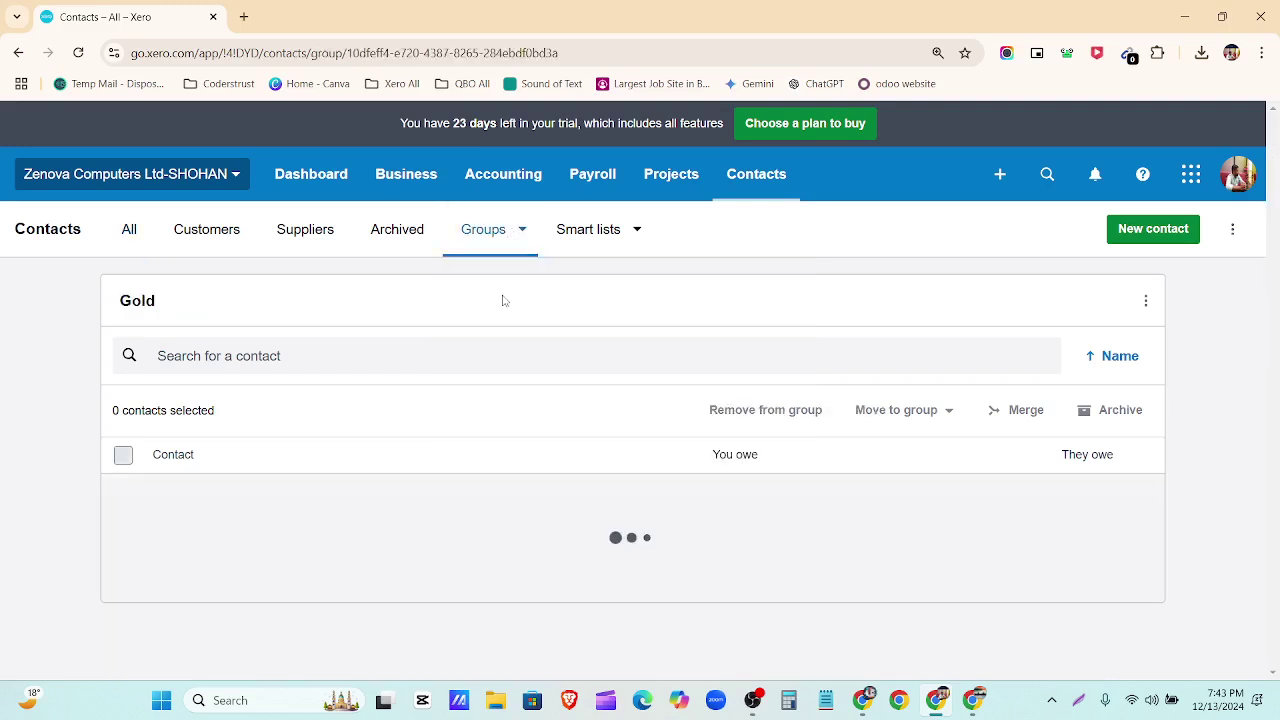
left_click(122, 456)
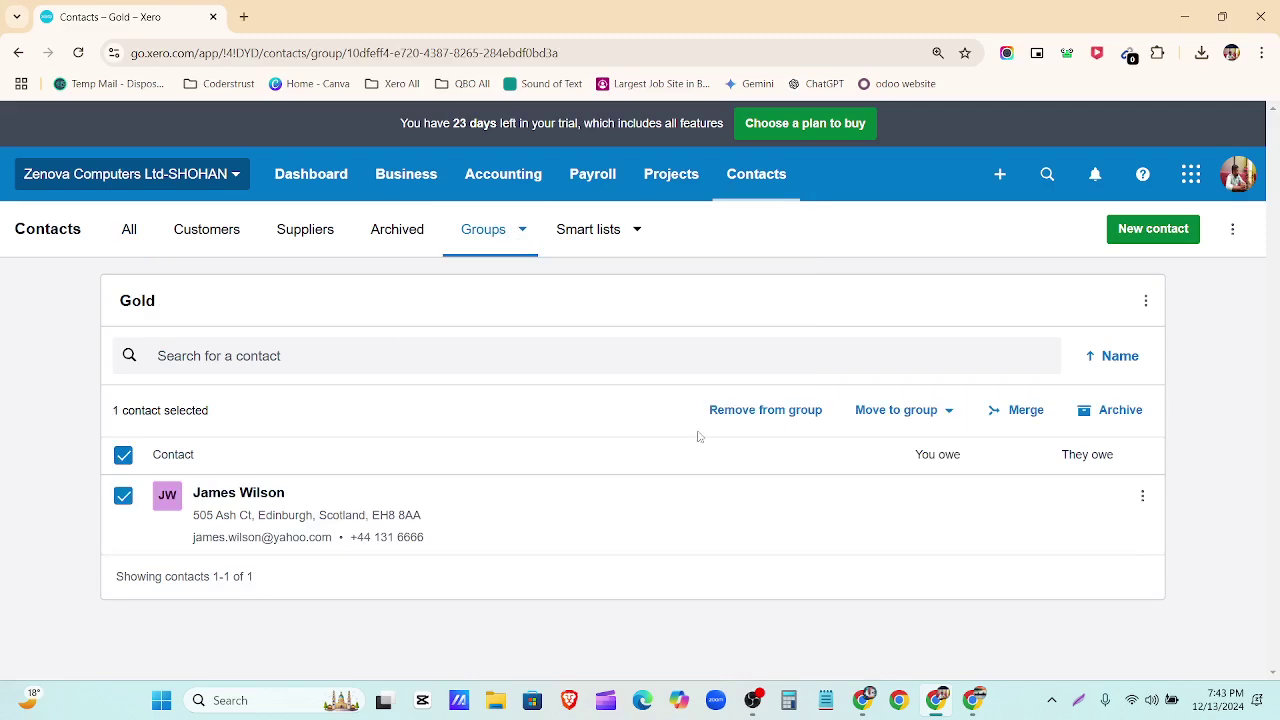
left_click(510, 236)
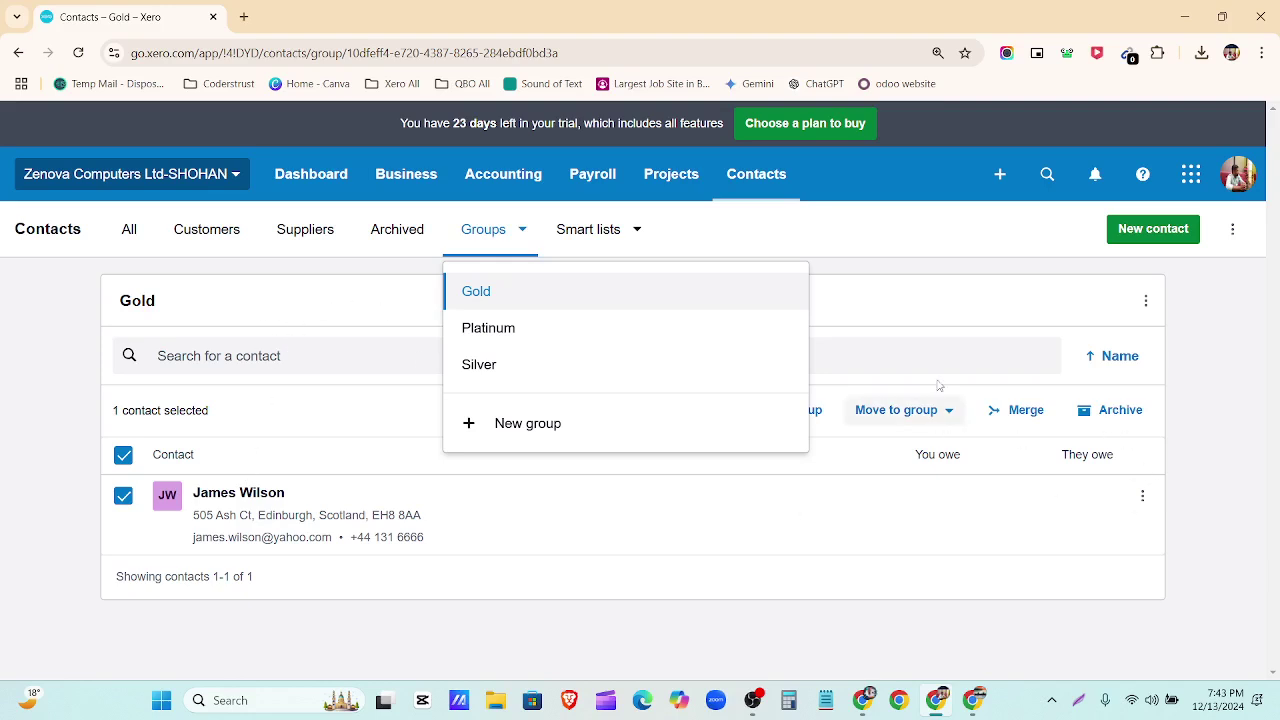
left_click(940, 316)
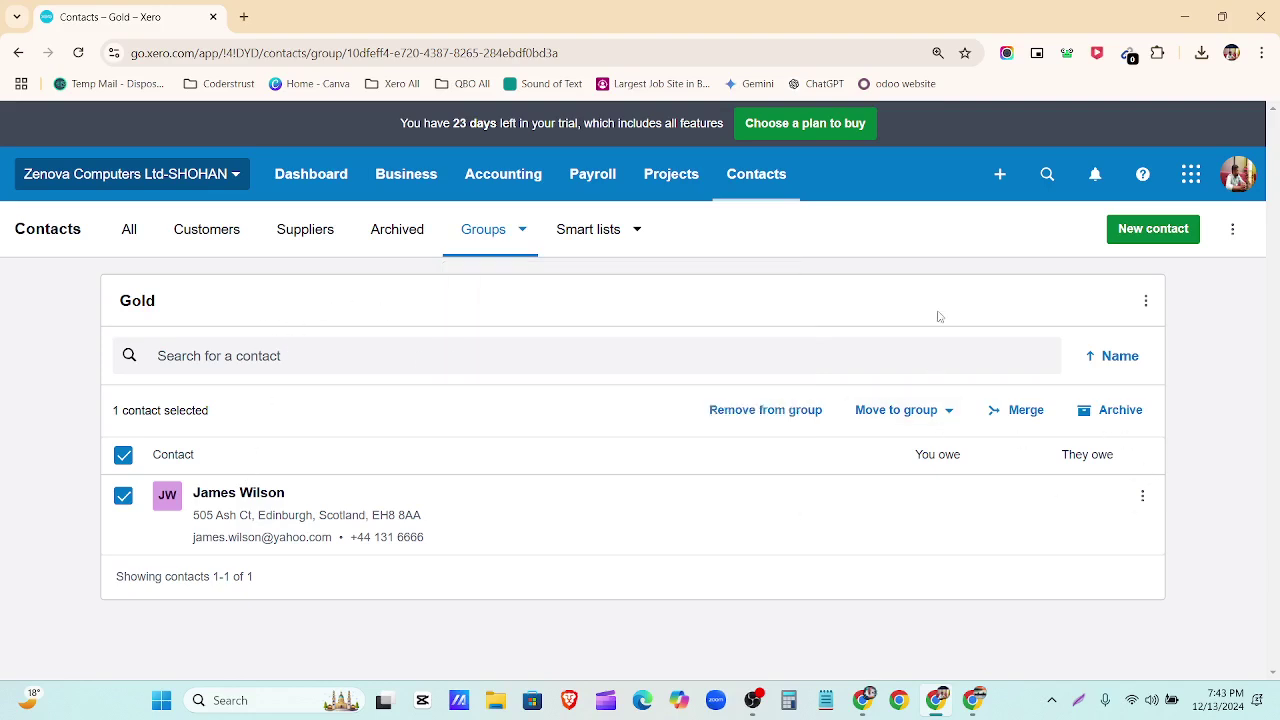
left_click(801, 422)
left_click(770, 452)
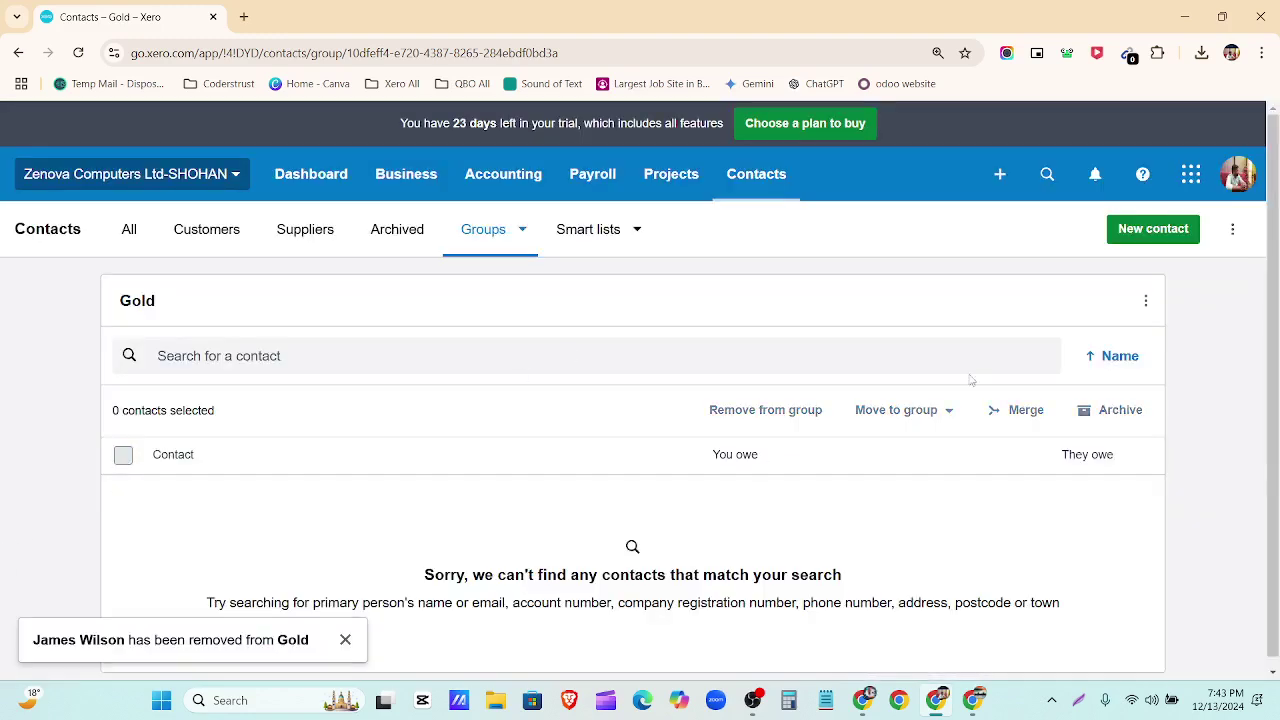
Delete the Gold contact group and check the list of remaining groups.
left_click(1146, 300)
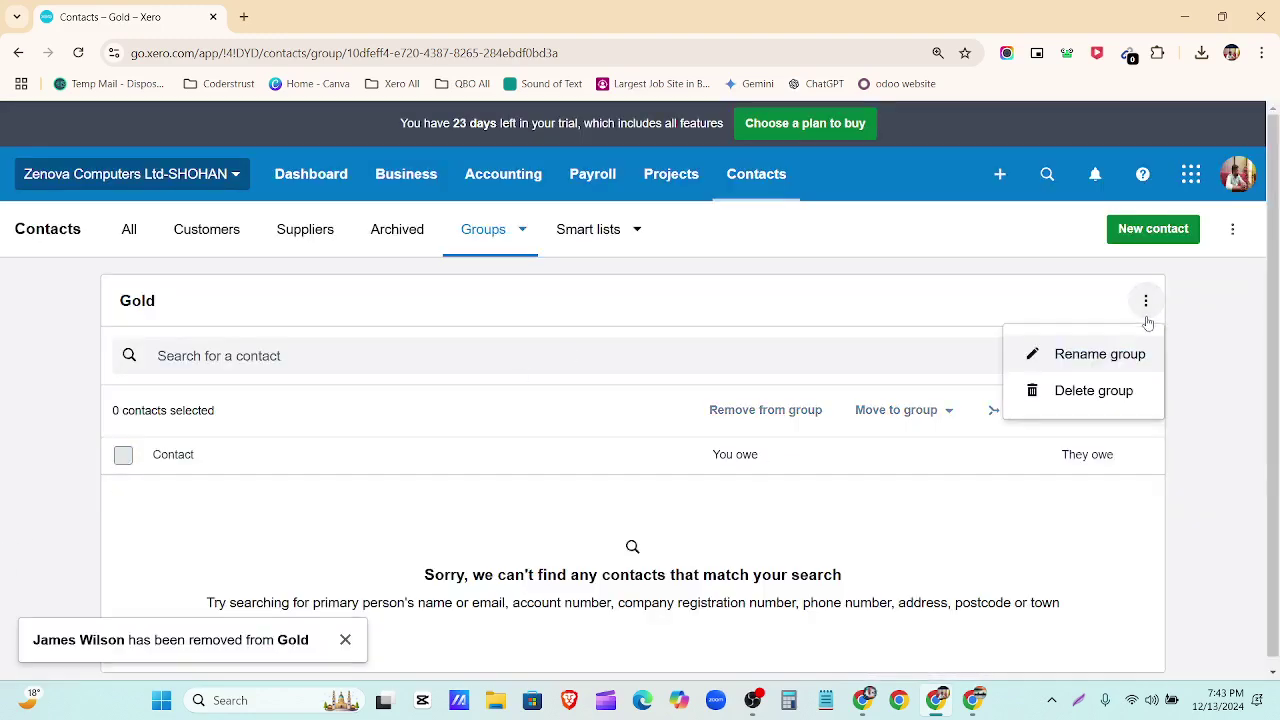
left_click(1135, 392)
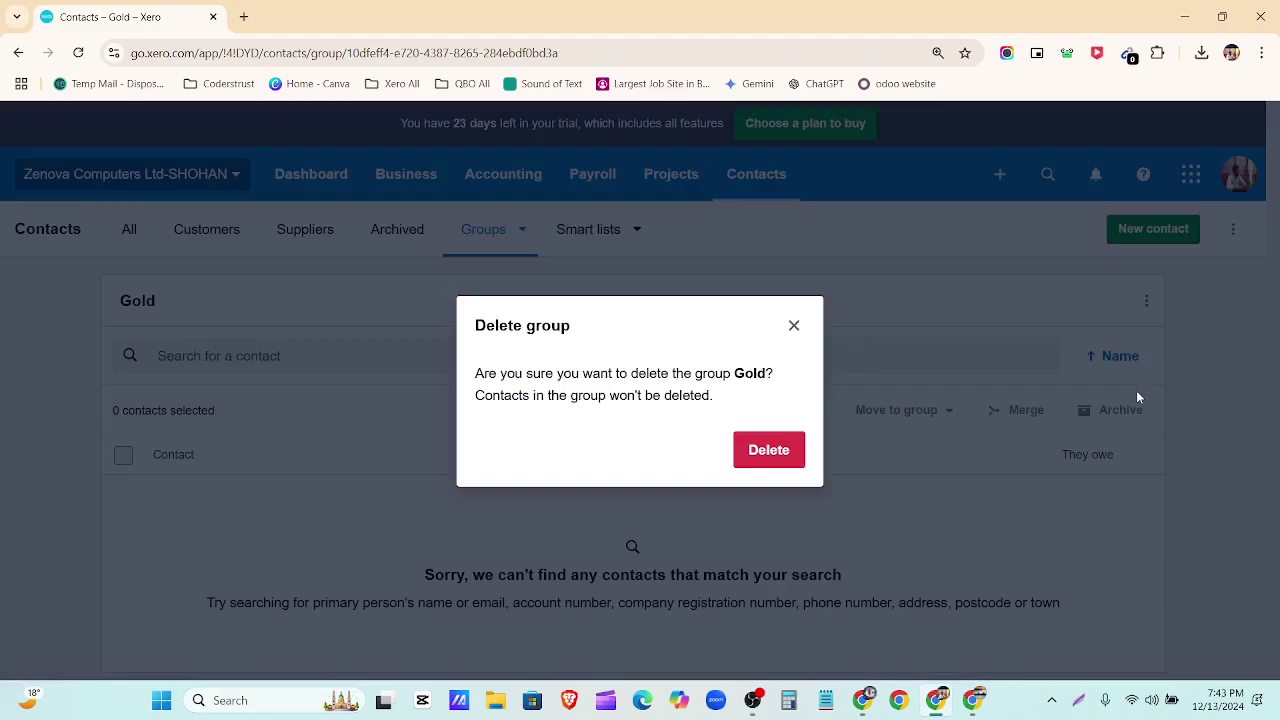
left_click(769, 450)
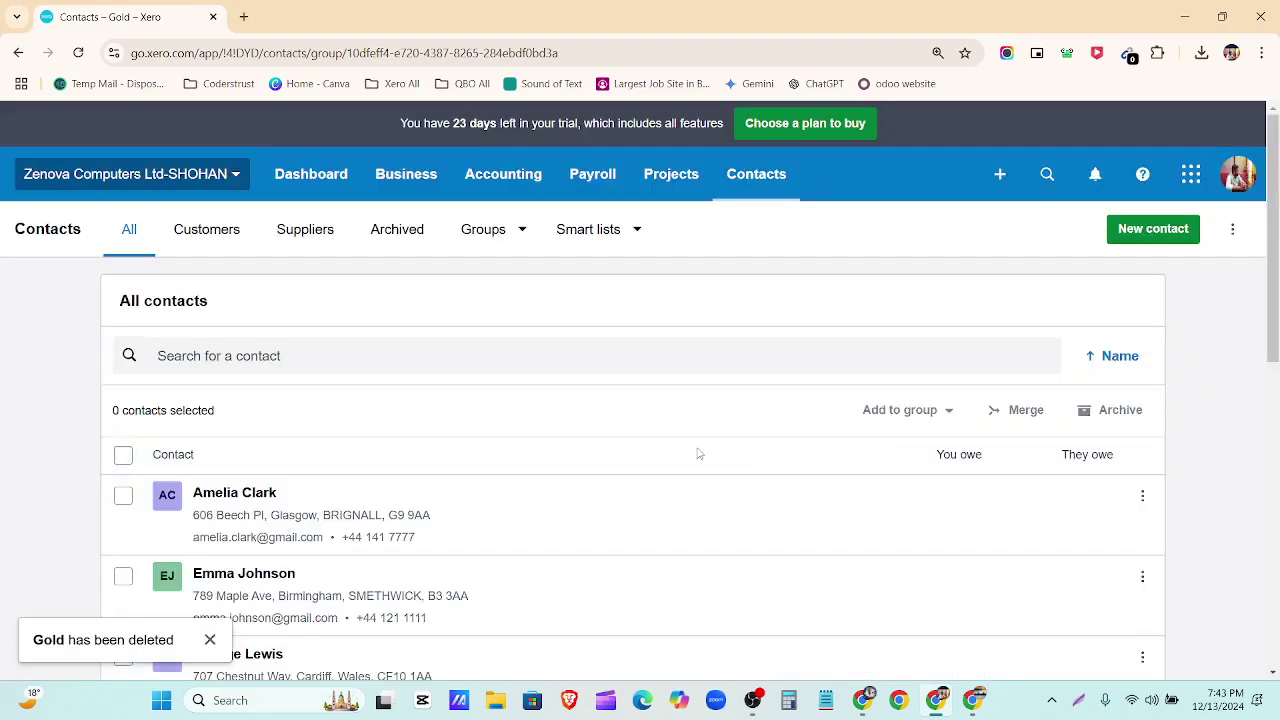
left_click(500, 231)
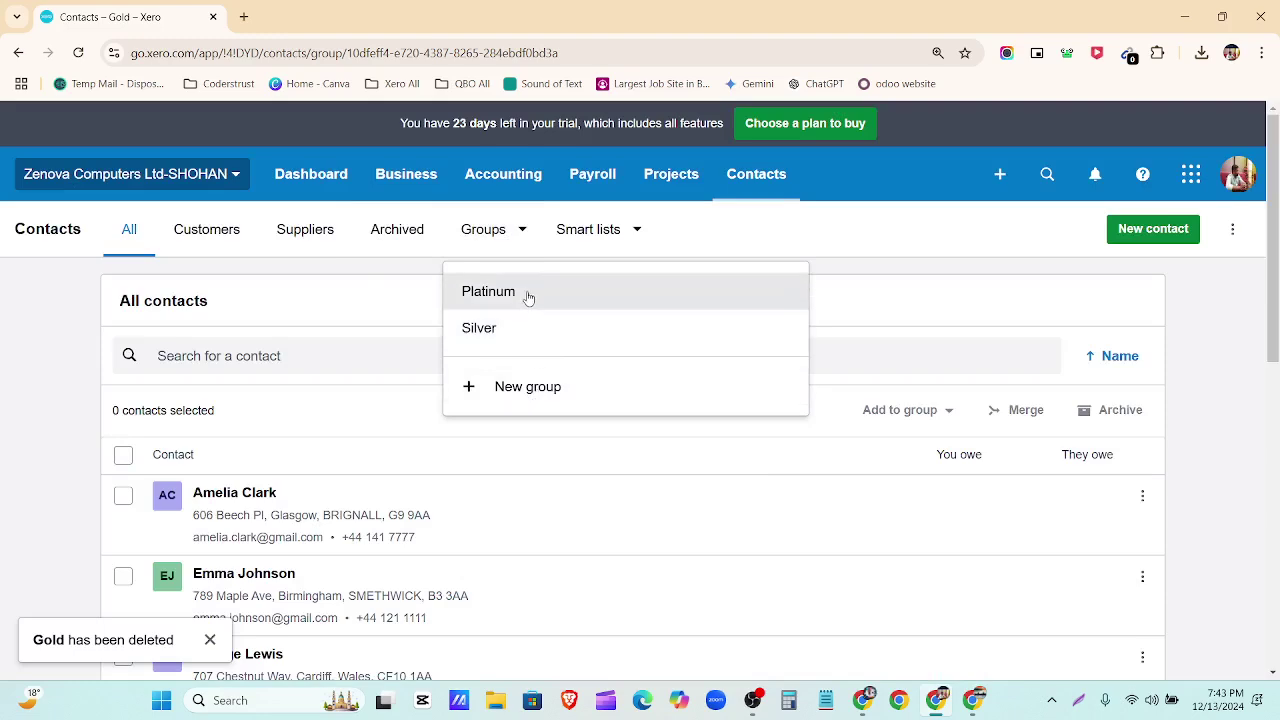
left_click(1245, 369)
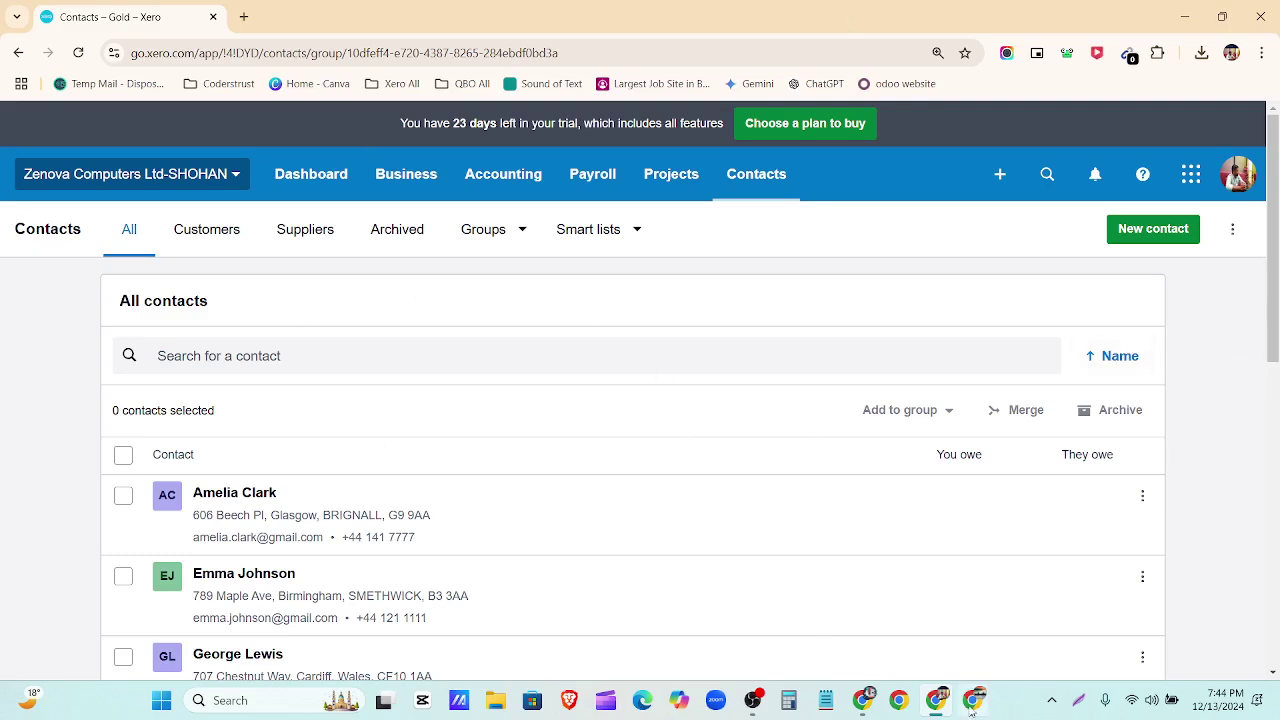
Switch to Google Drive, close the Contacts list - import.csv preview and sort the Assignment-2 folder by name in descending order.
left_click(864, 705)
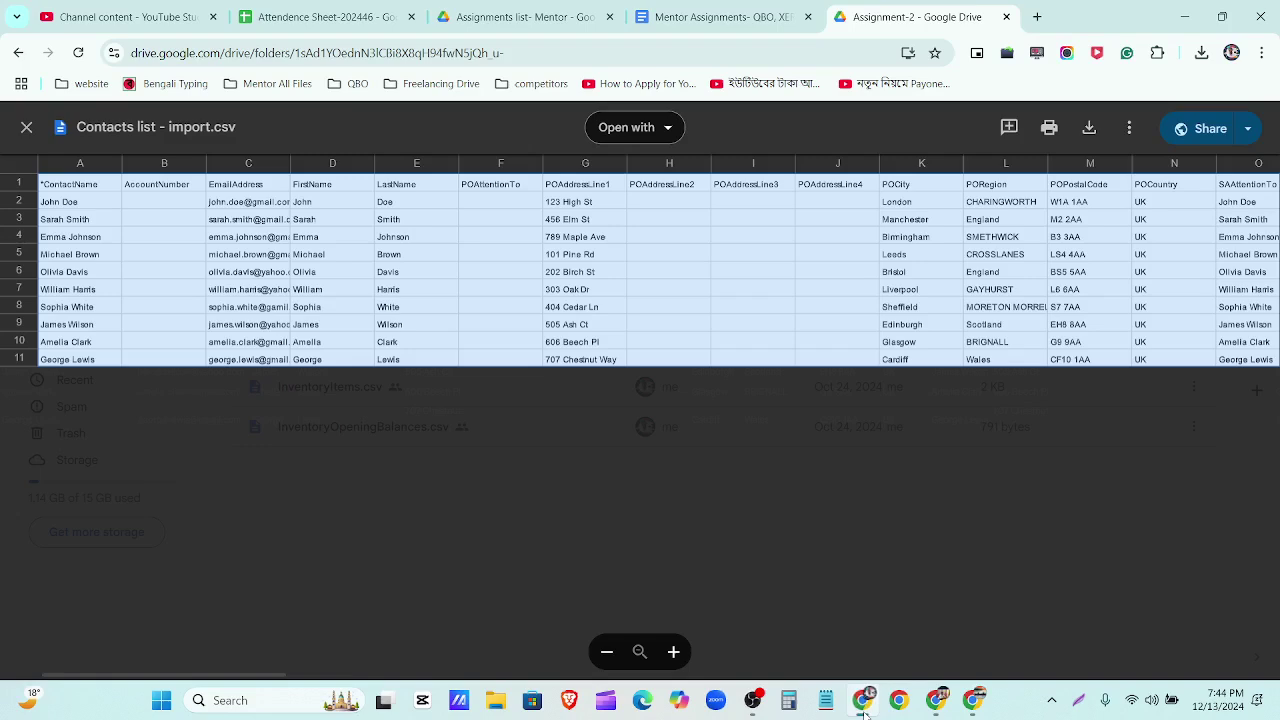
left_click(28, 128)
left_click(287, 269)
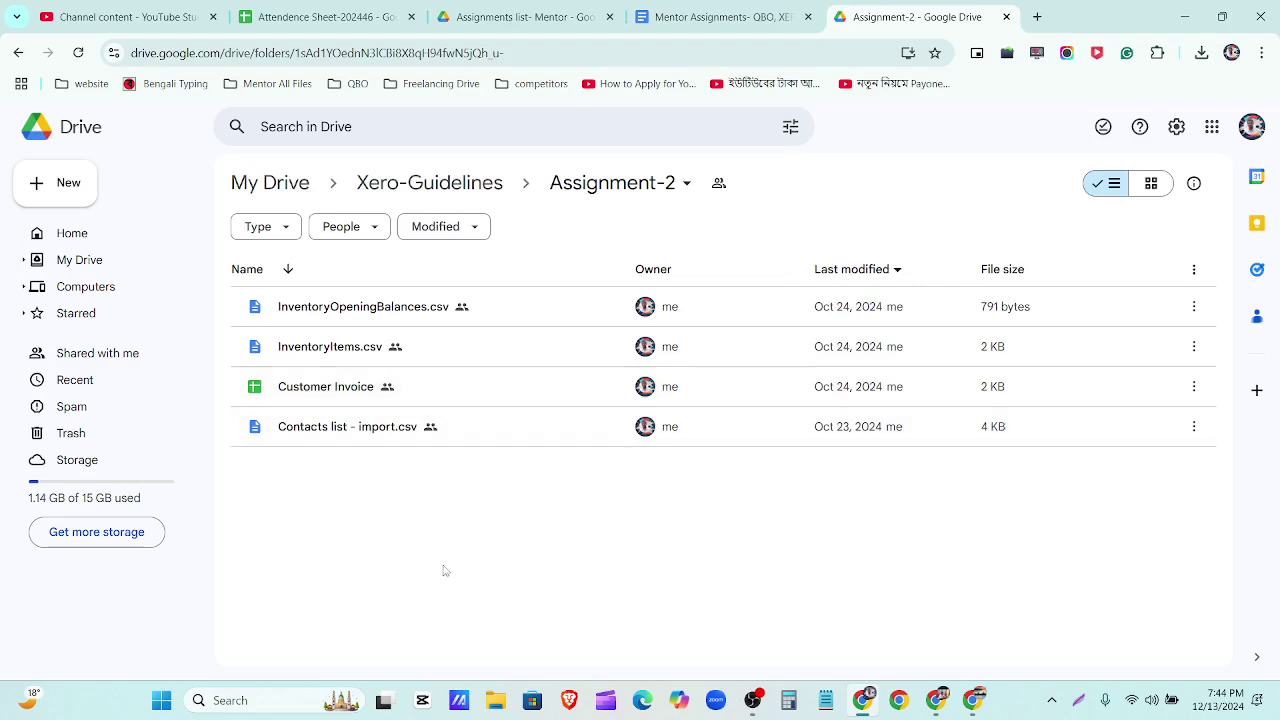
Read task 3, Adding Product & Service (Manually & Import), in the Mentor Assignments document and return to the Assignment-2 folder.
left_click(706, 10)
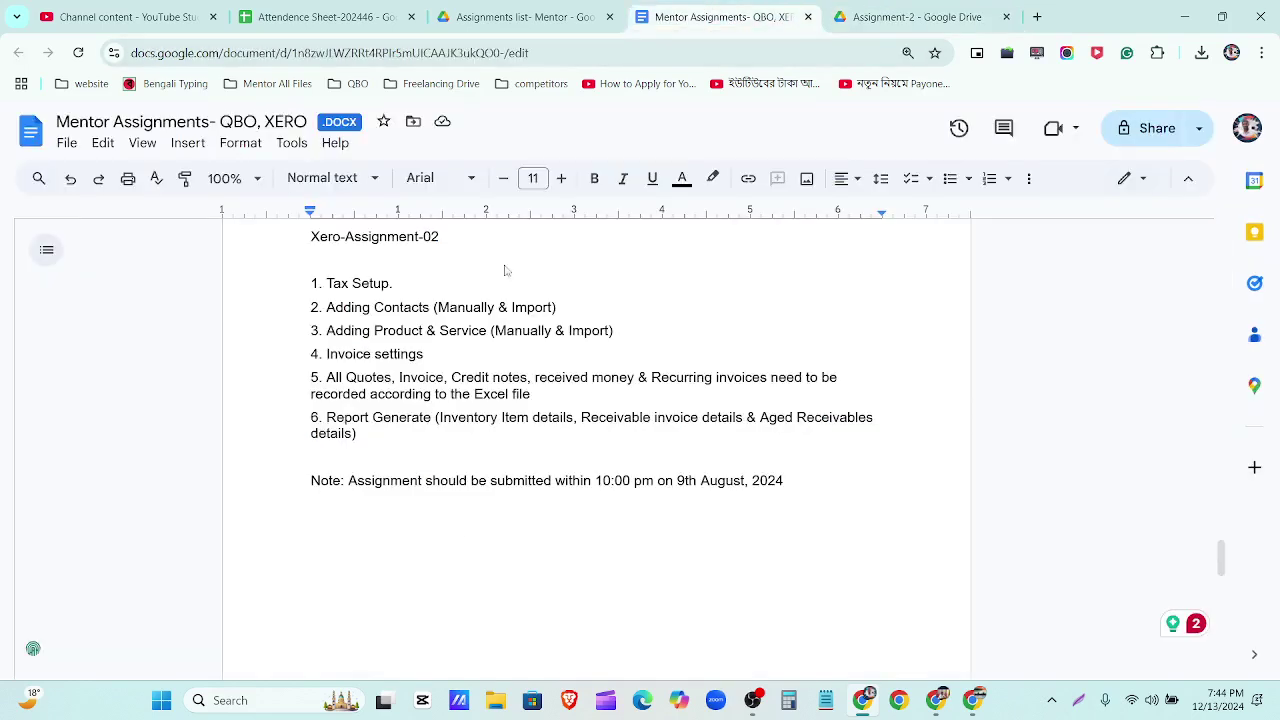
triple_click(384, 330)
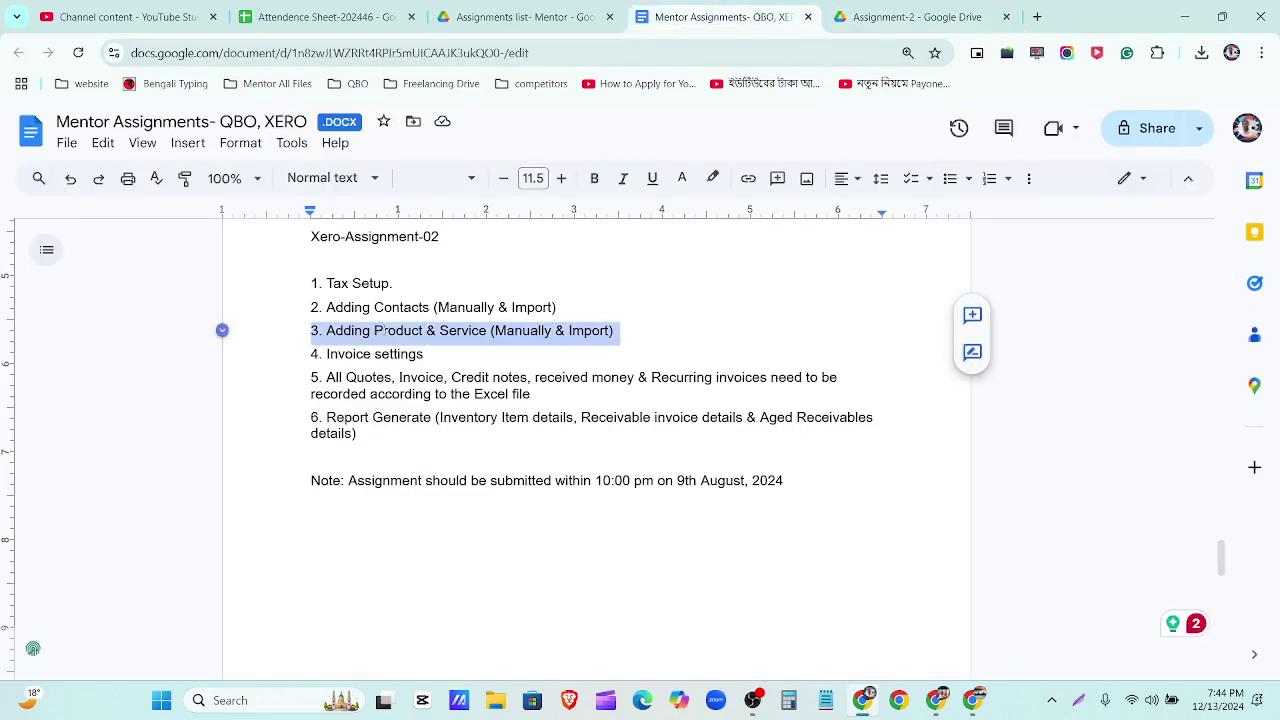
left_click(873, 20)
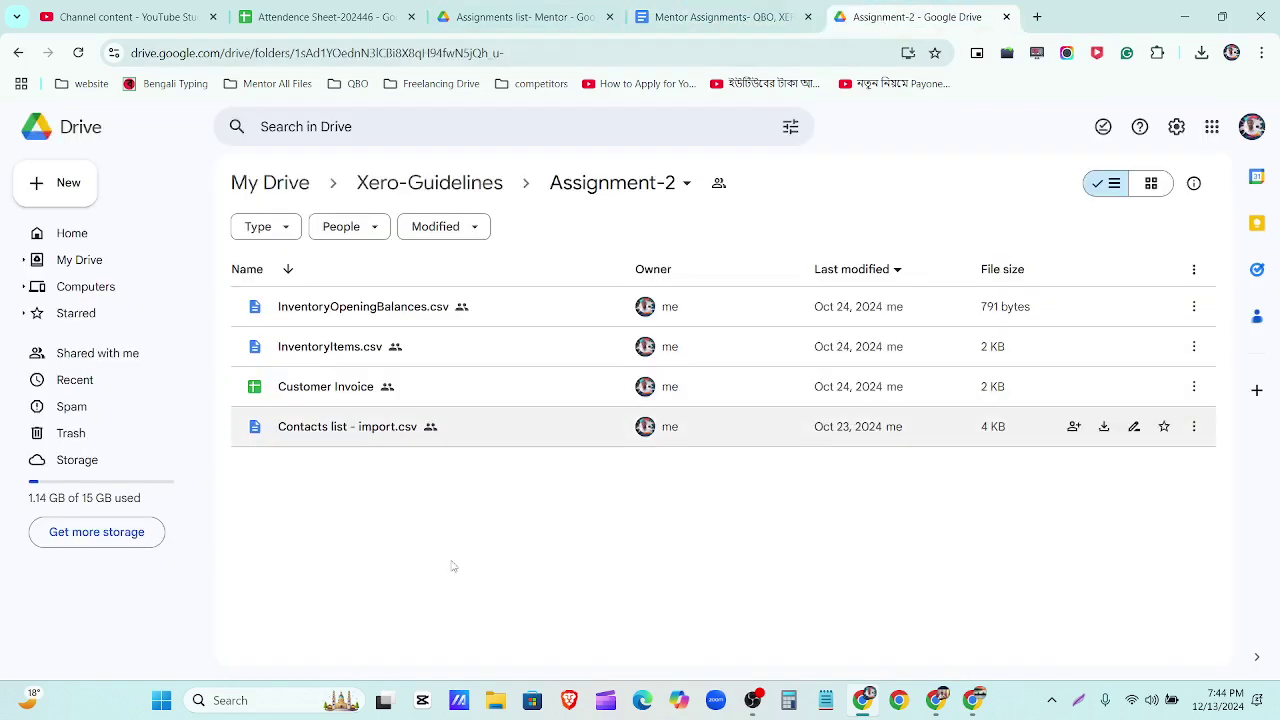
Switch back to Xero, go to the dashboard and open the Products and Services page.
left_click(936, 700)
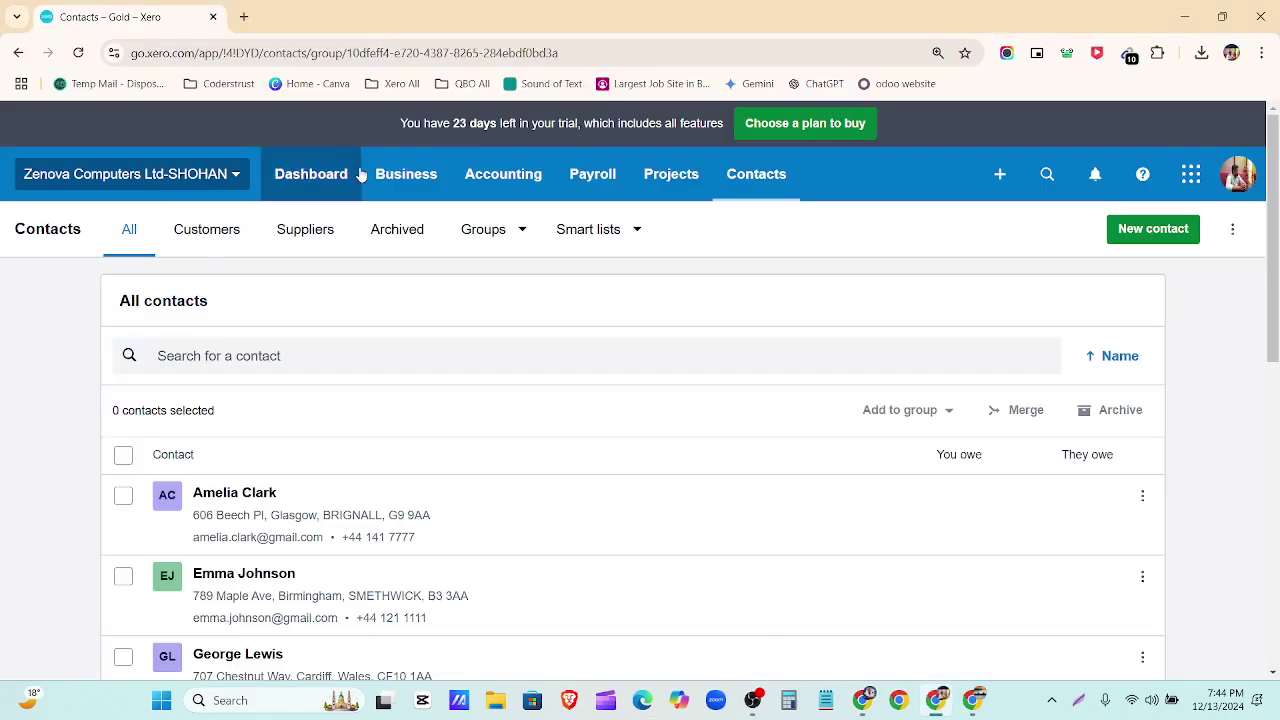
left_click(325, 182)
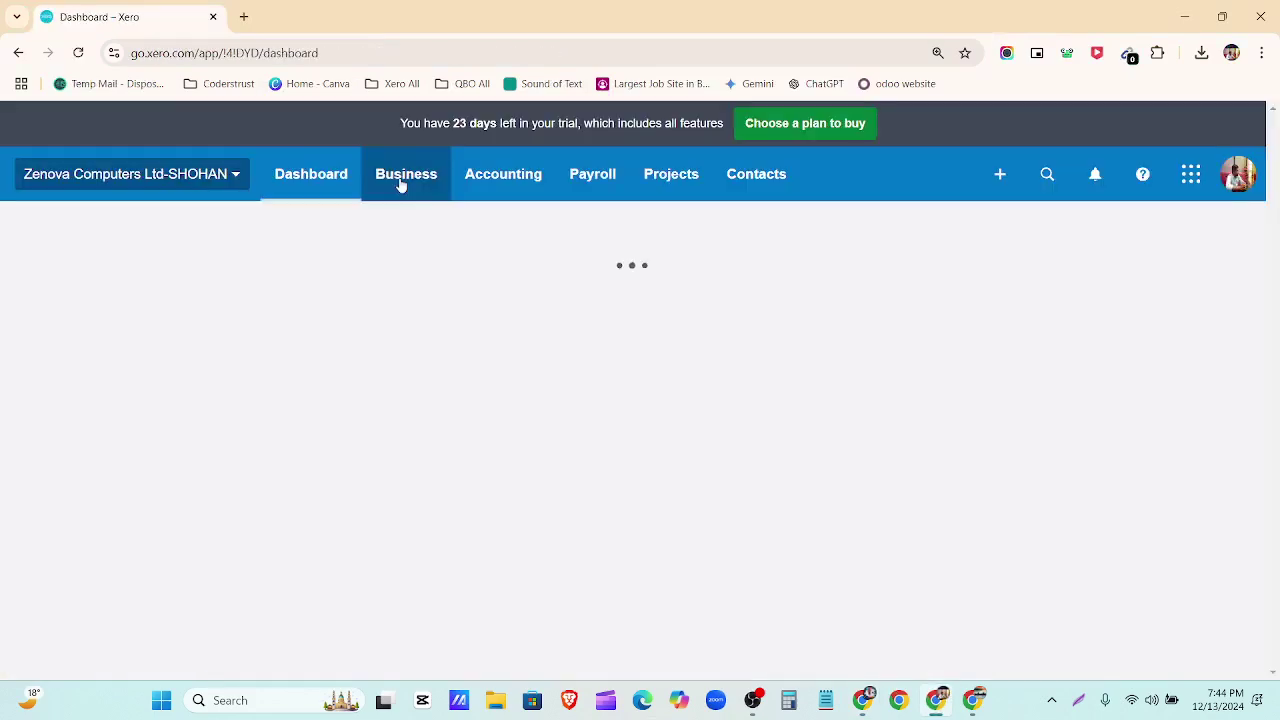
left_click(403, 182)
scroll(394, 369, "down", 1)
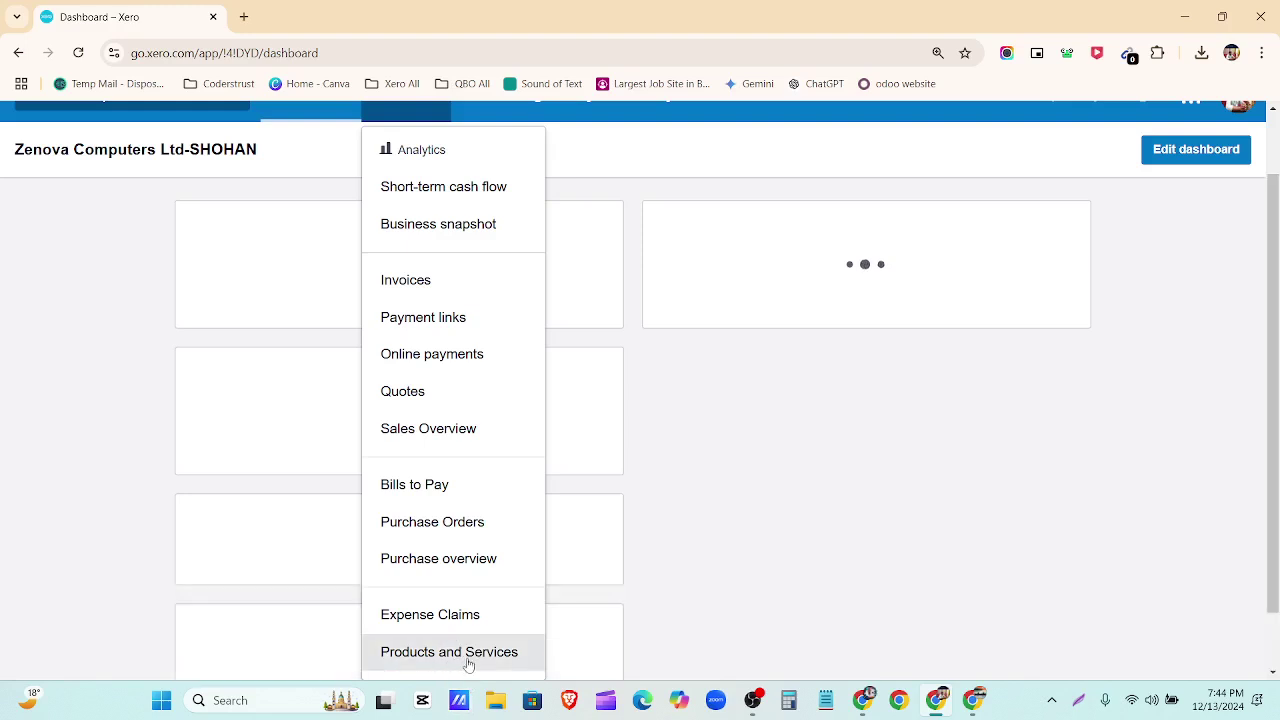
left_click(467, 663)
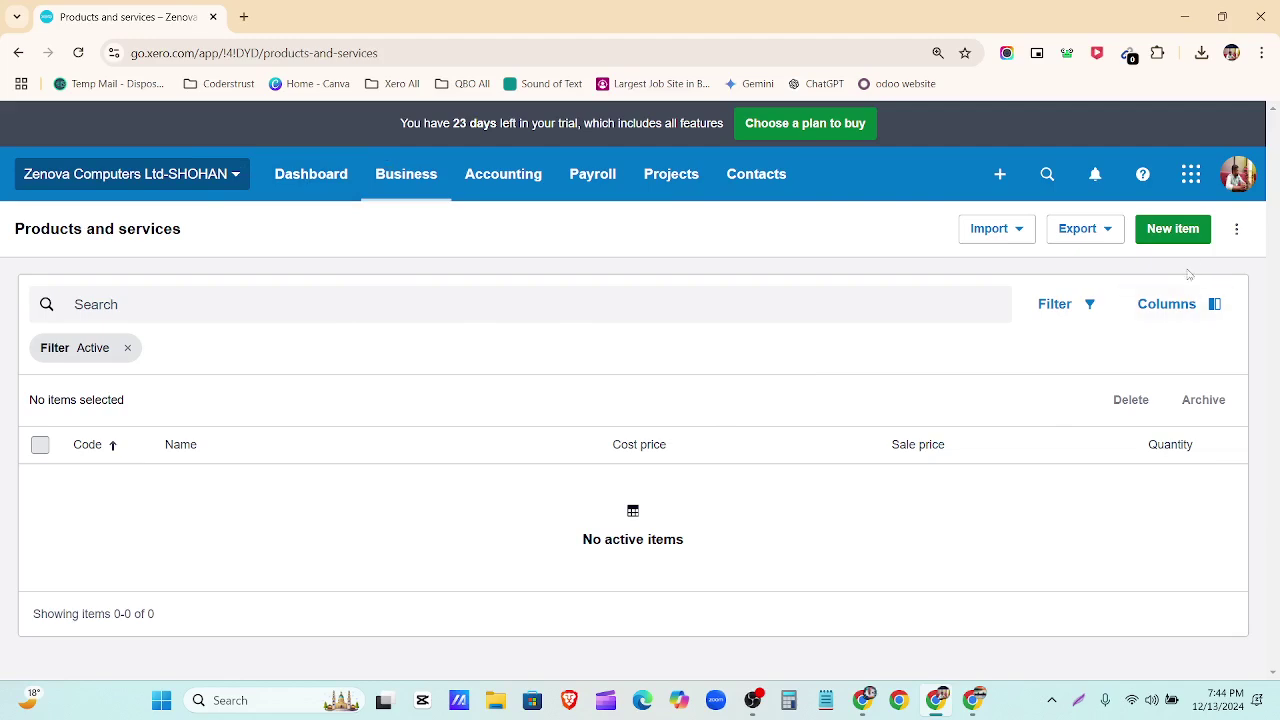
left_click(1234, 234)
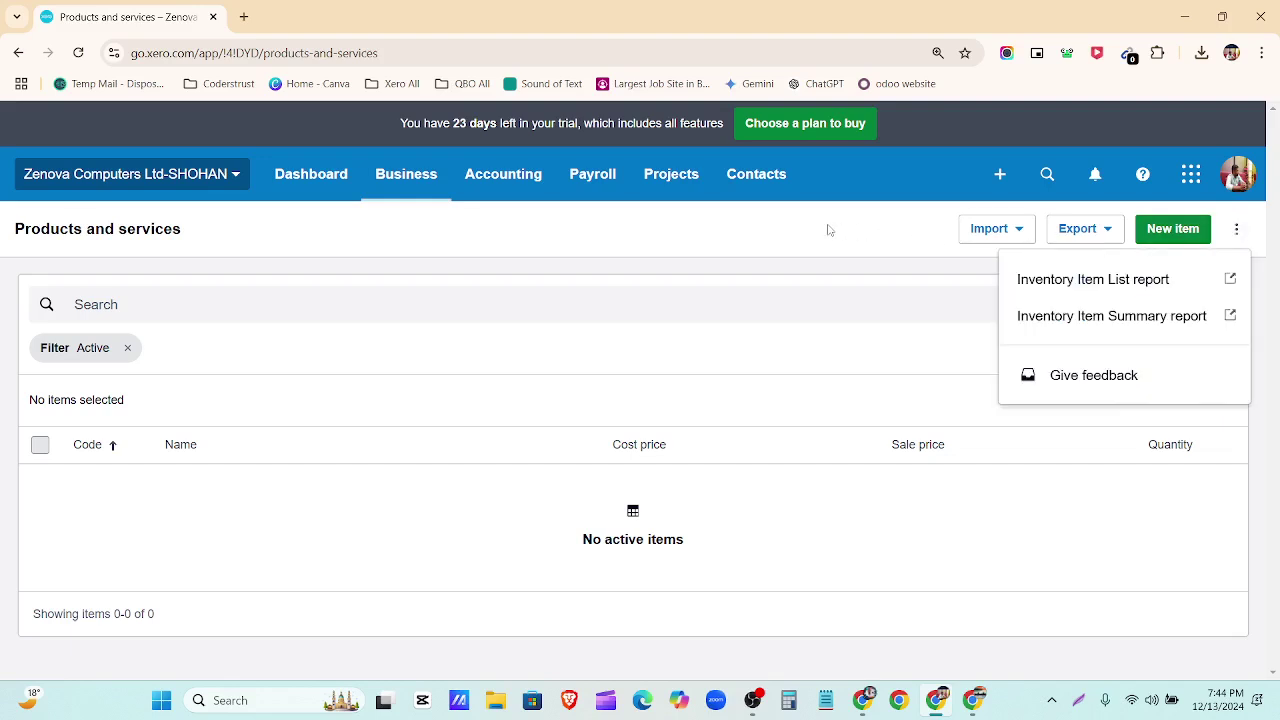
left_click(784, 212)
left_click(756, 180)
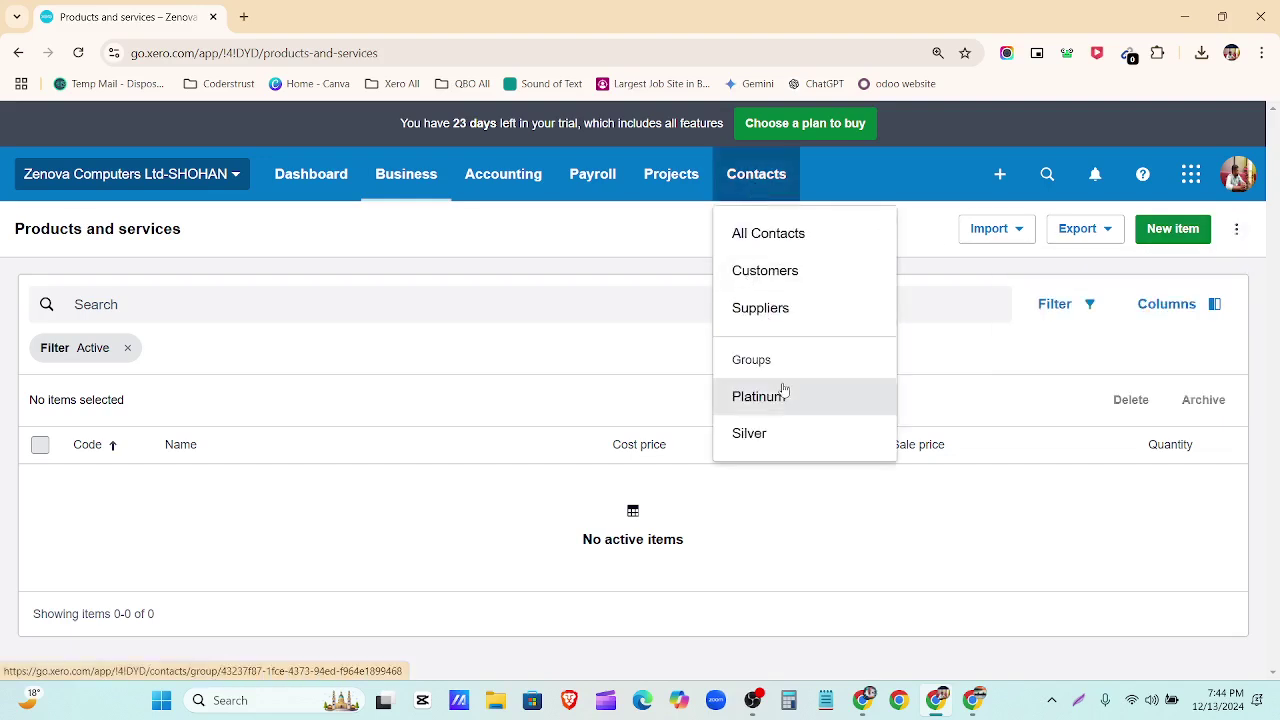
Look through the import, export and inventory report options available on the Products and Services page.
left_click(658, 253)
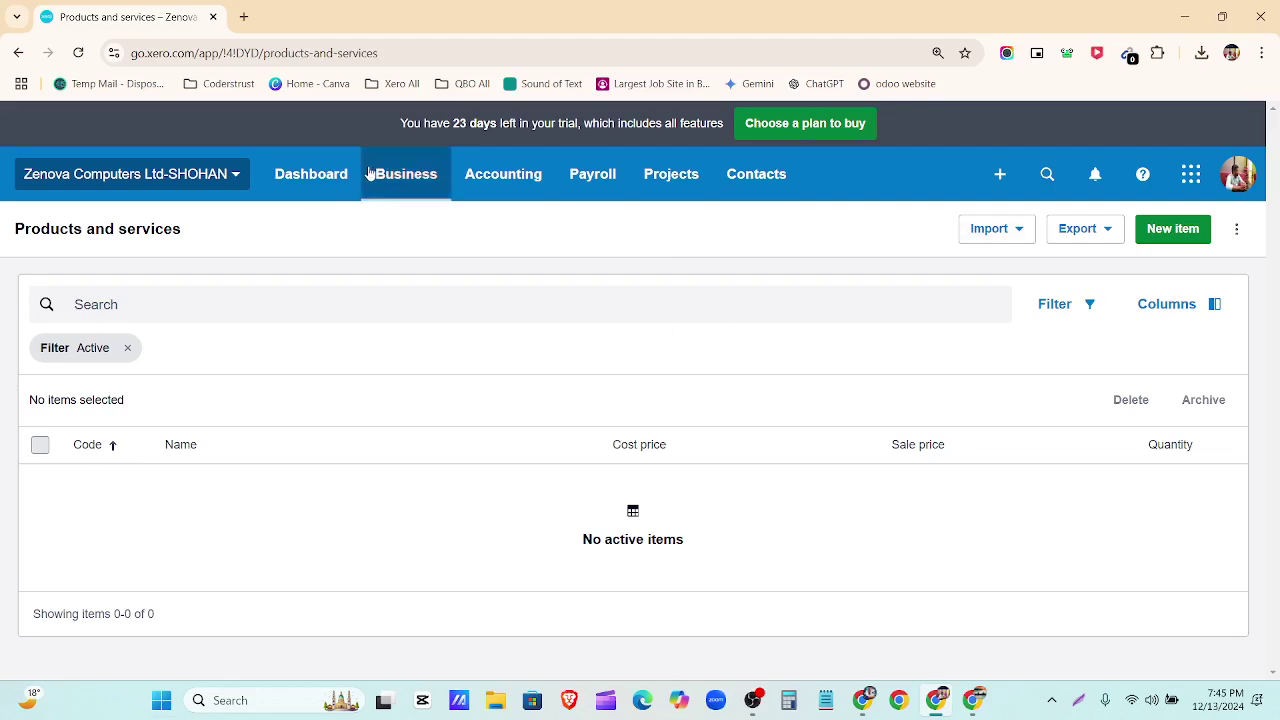
left_click(400, 174)
scroll(425, 600, "down", 2)
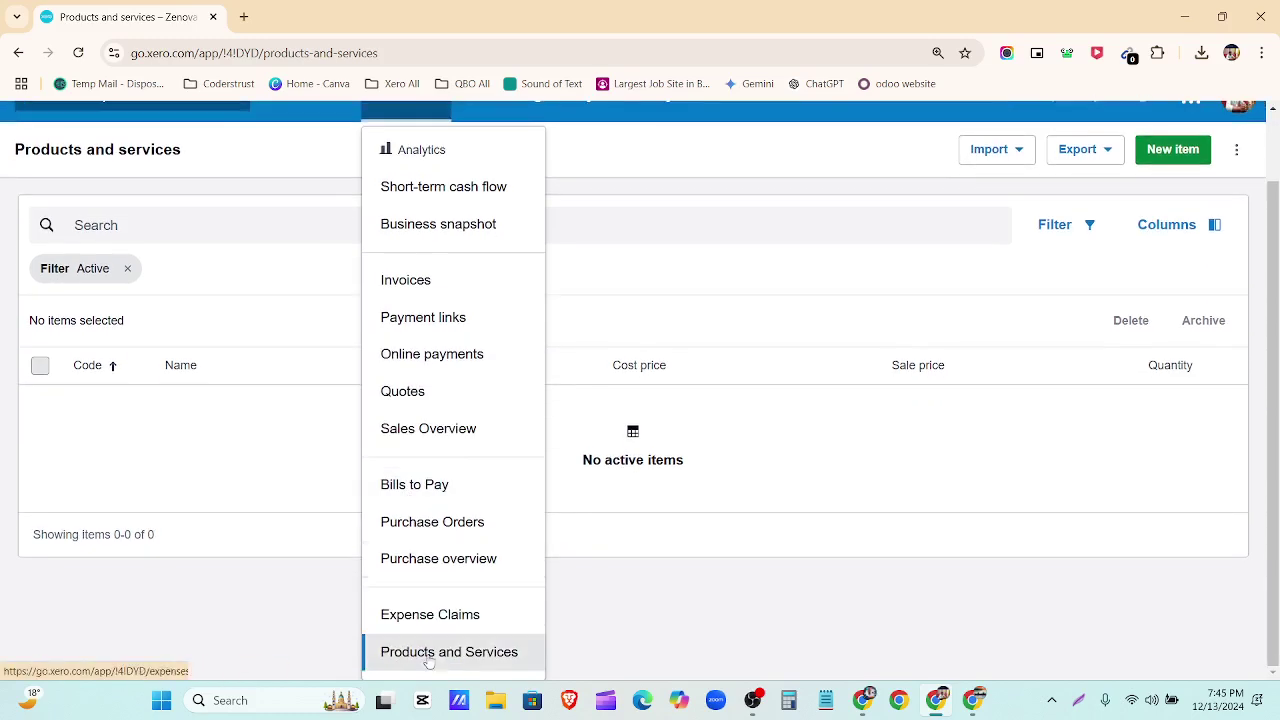
left_click(726, 608)
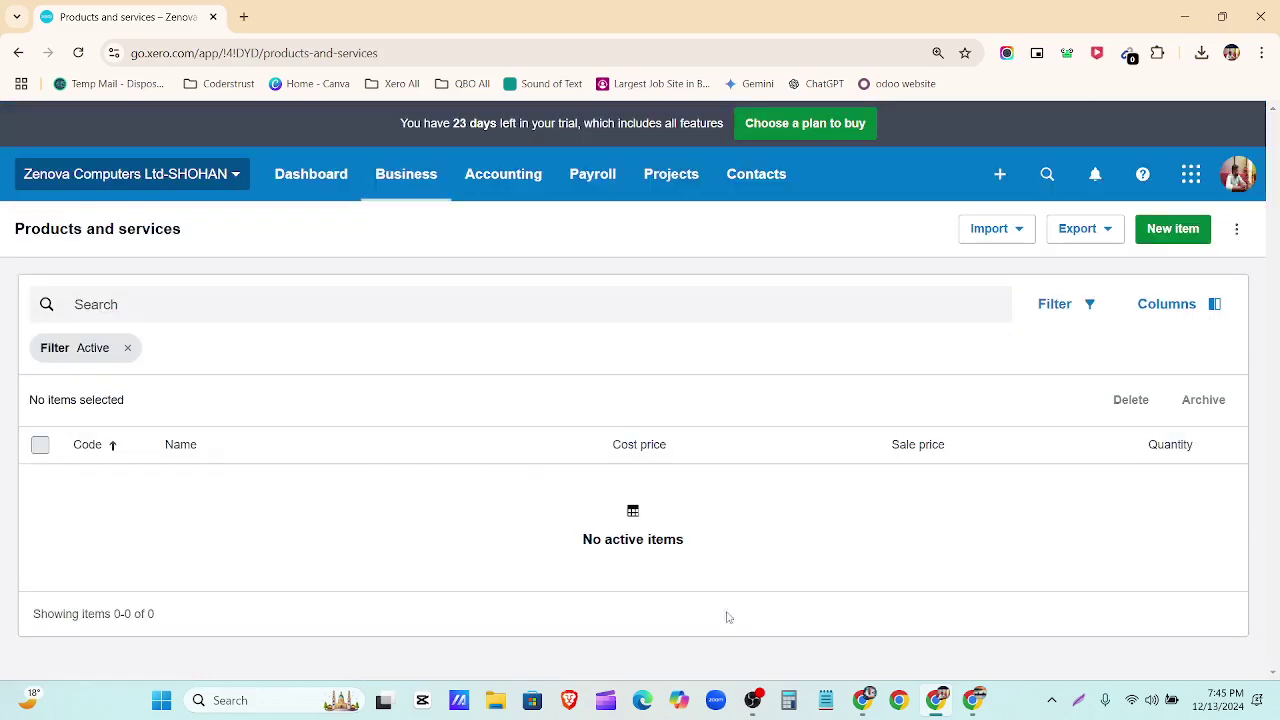
left_click(1031, 232)
left_click(1105, 230)
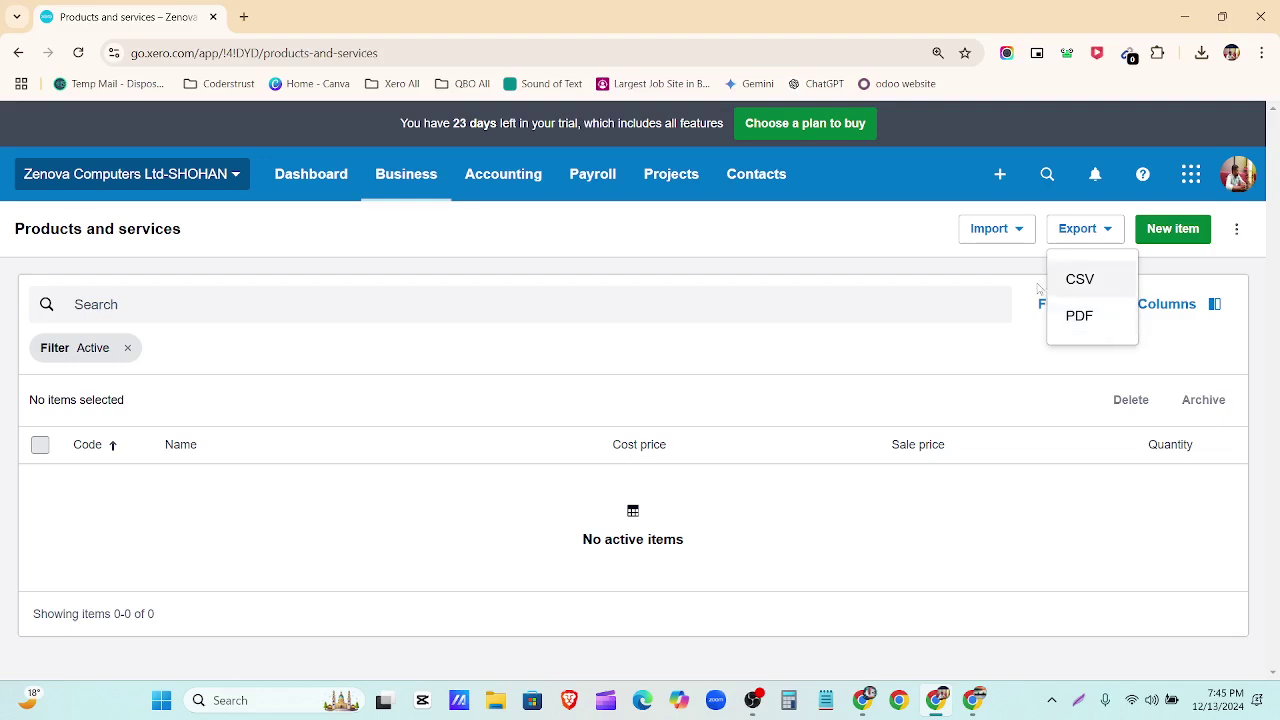
left_click(953, 273)
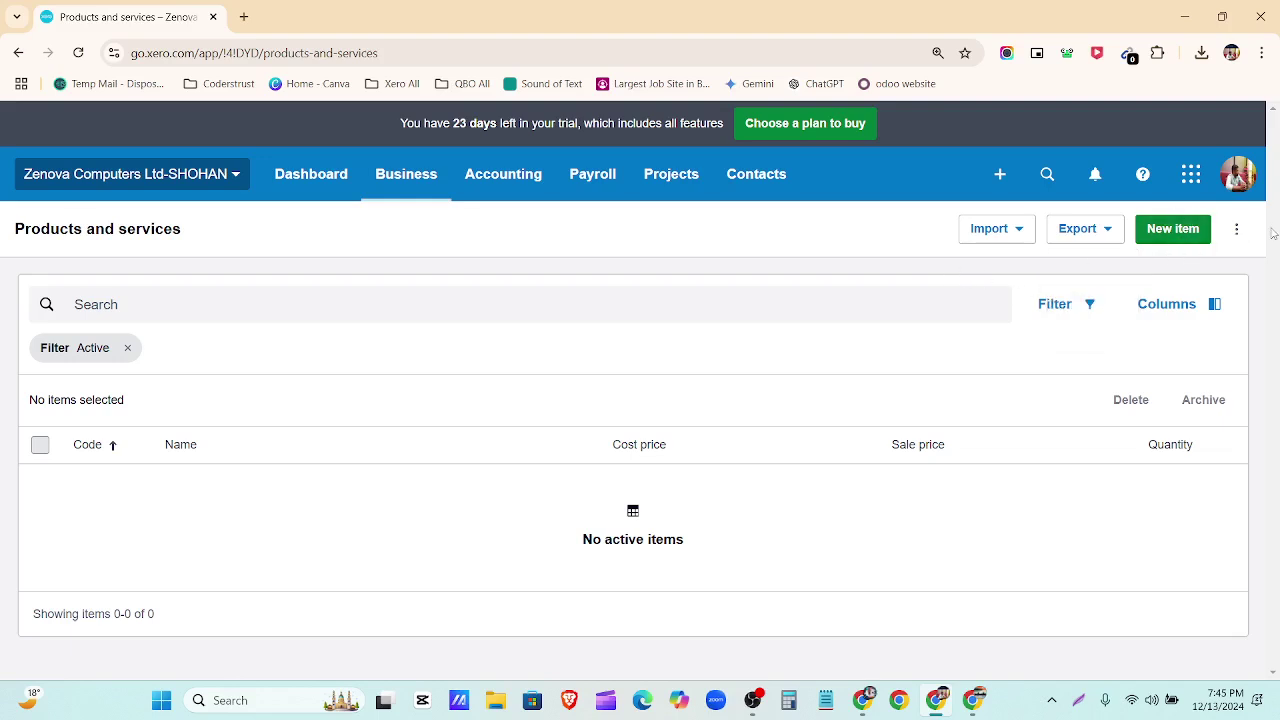
left_click(1237, 230)
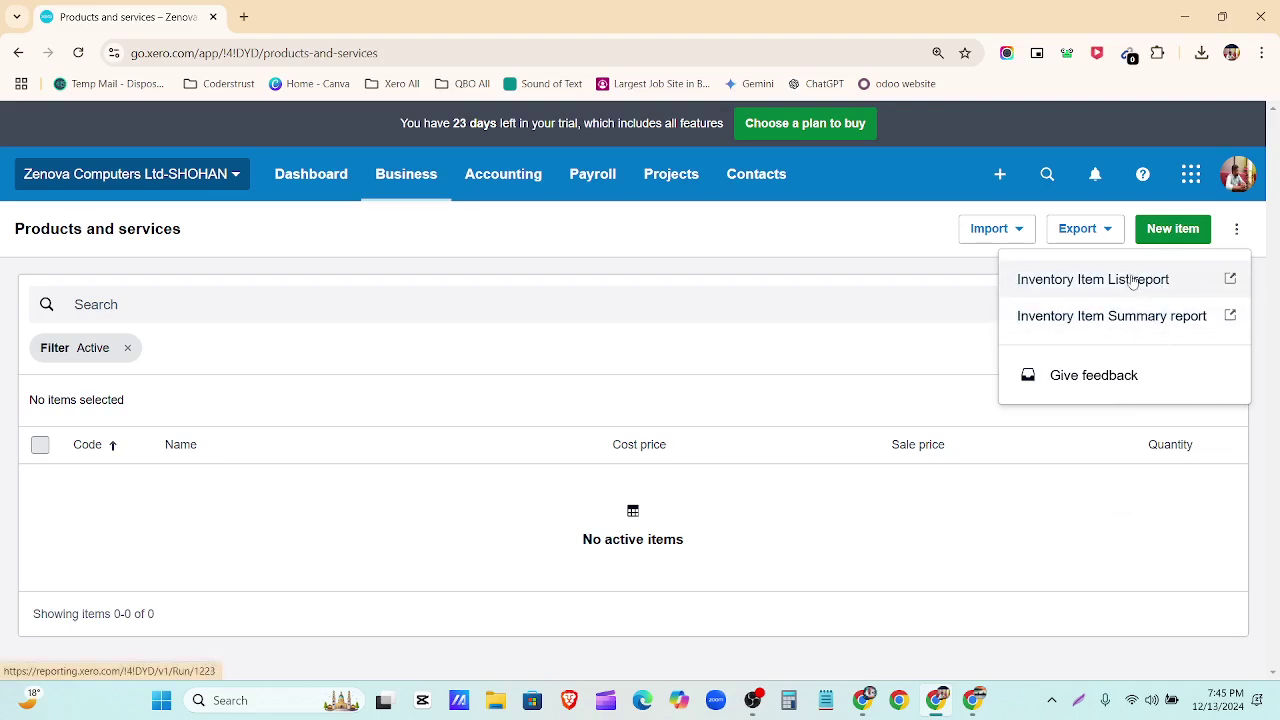
left_click(1022, 527)
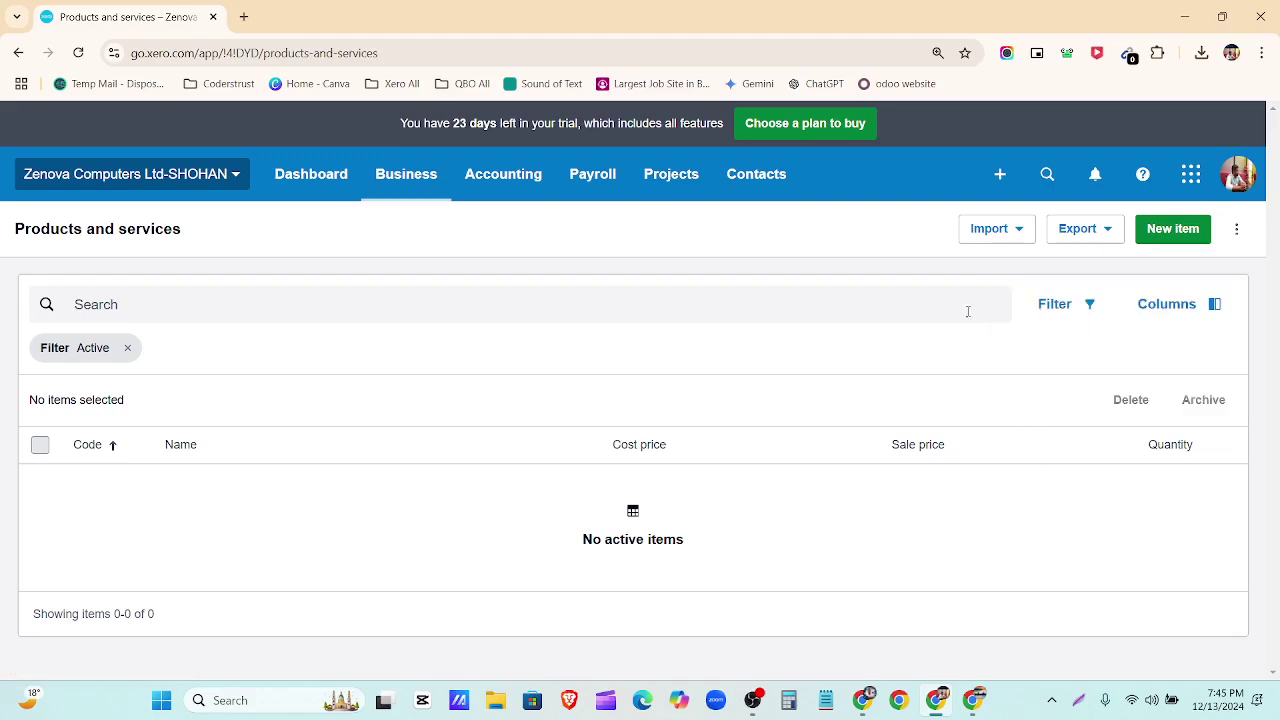
Start a new item, review its purchase and sell sections, and try the inventory tracking option on and off.
left_click(1176, 234)
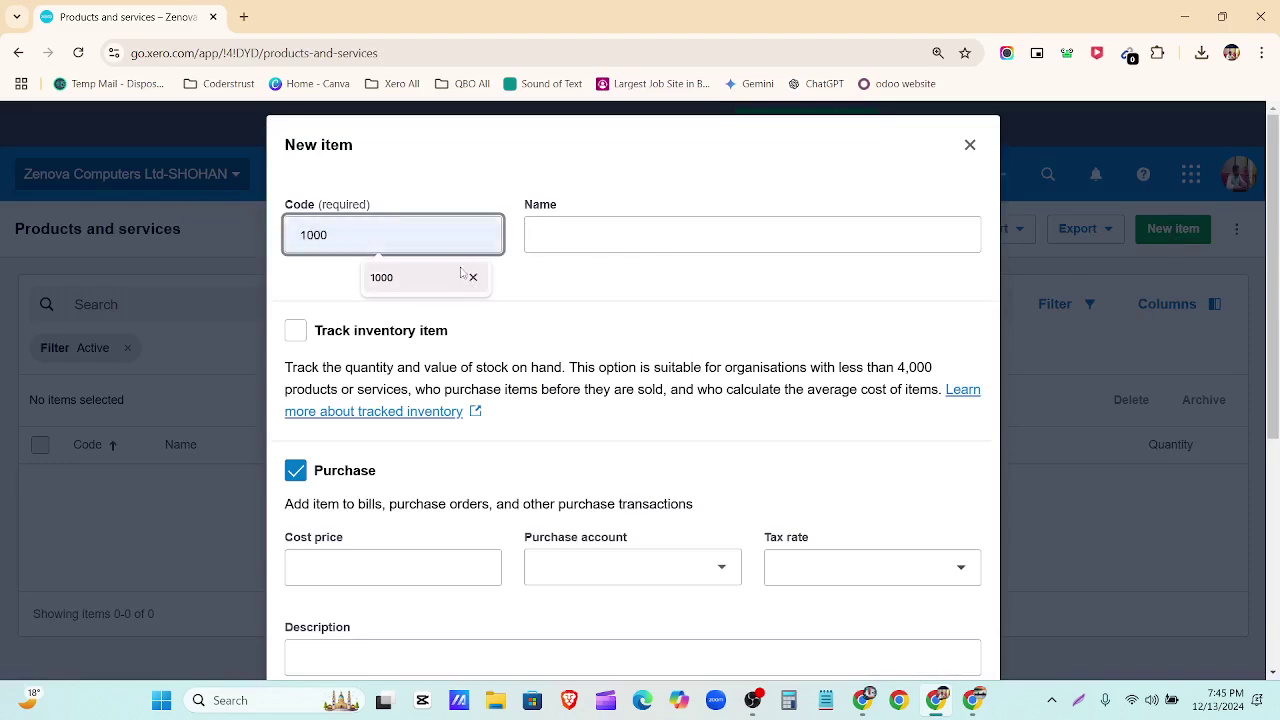
scroll(617, 478, "down", 4)
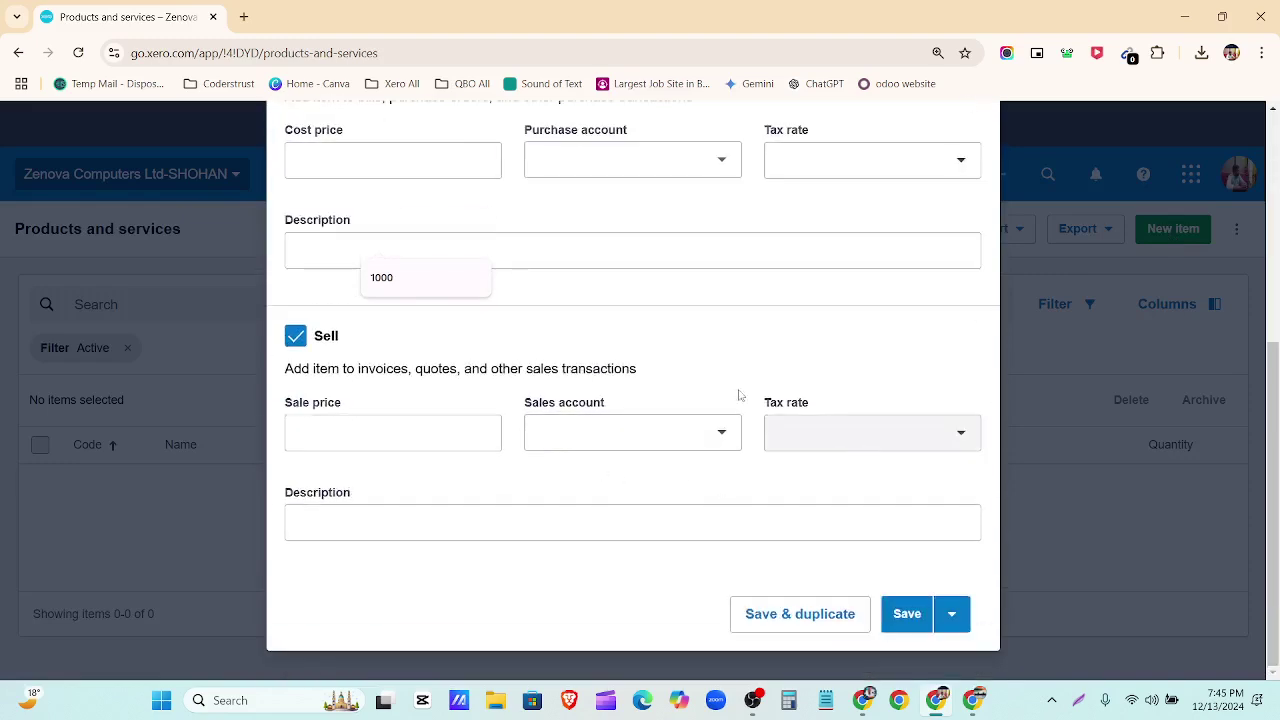
scroll(712, 300, "up", 5)
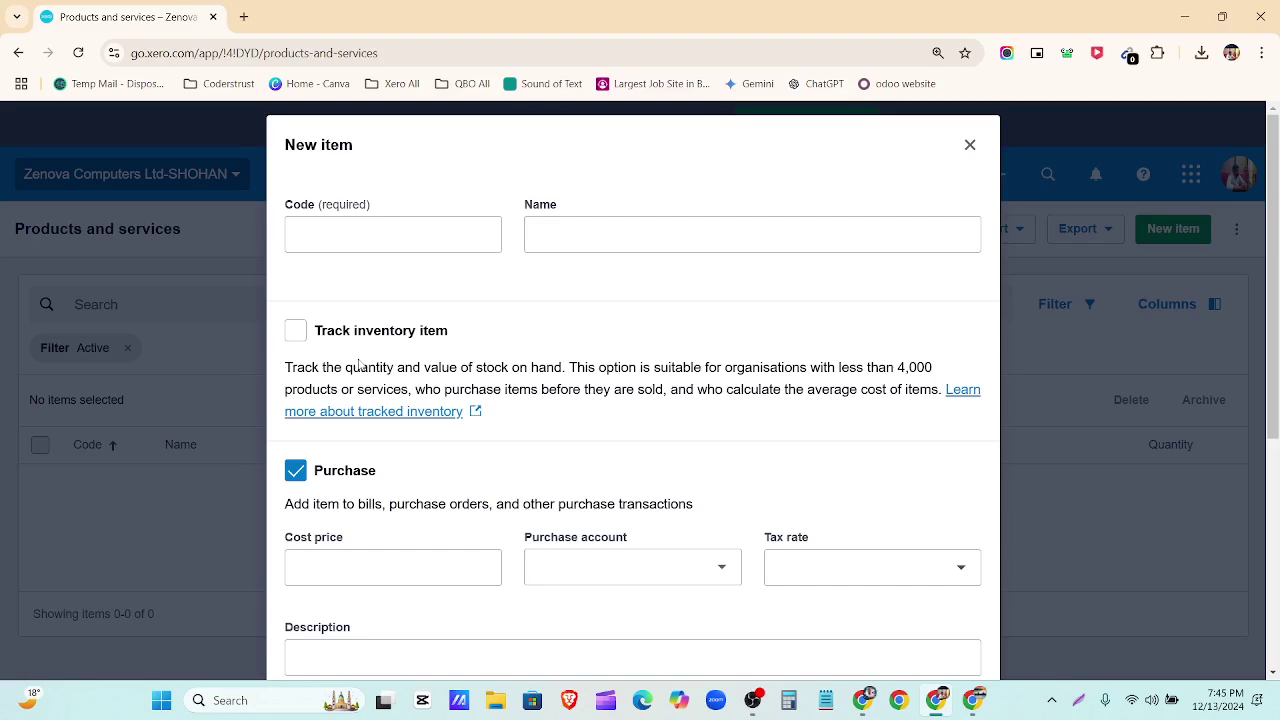
left_click(296, 331)
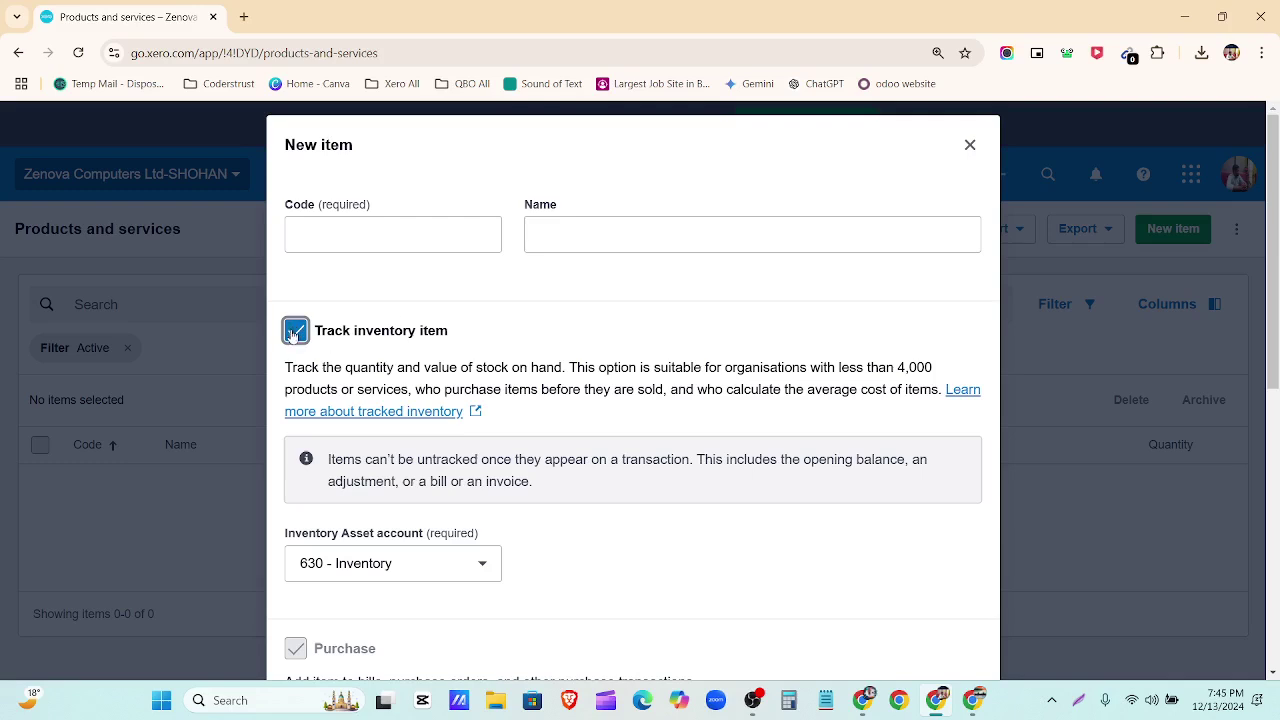
left_click(293, 335)
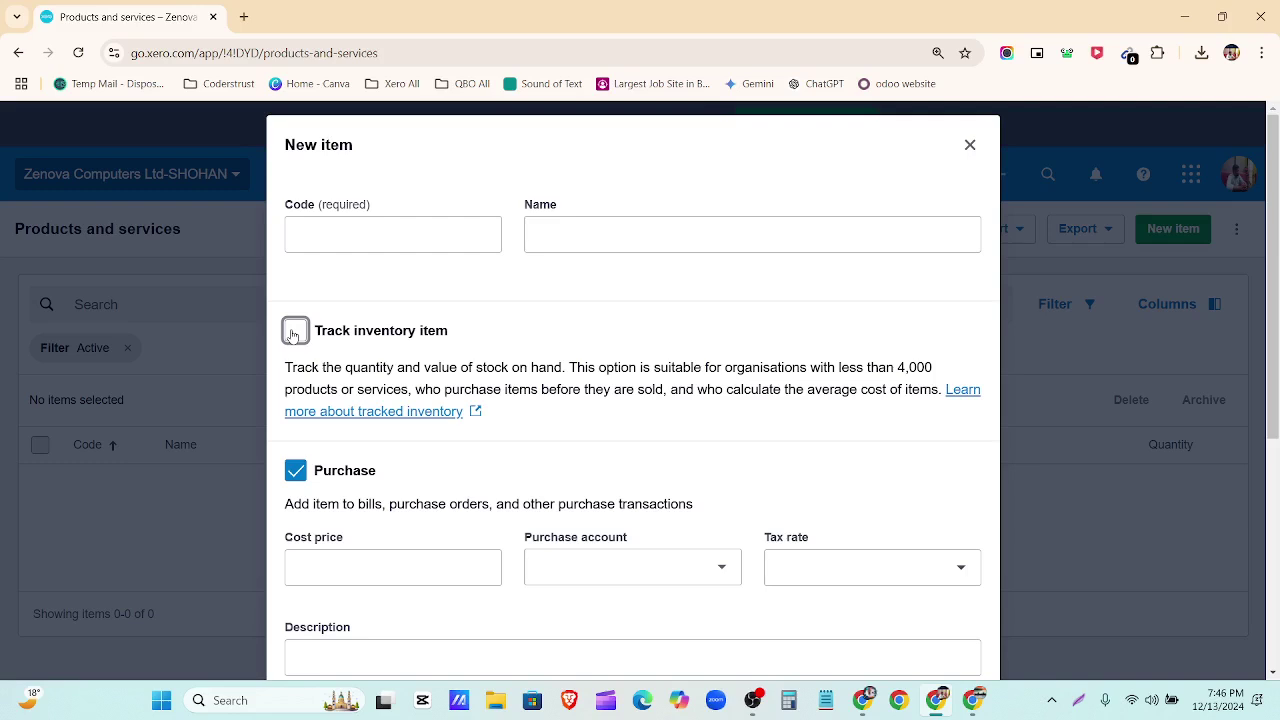
Switch to Google Drive, preview InventoryItems.csv and copy the name of item 1000.
left_click(366, 238)
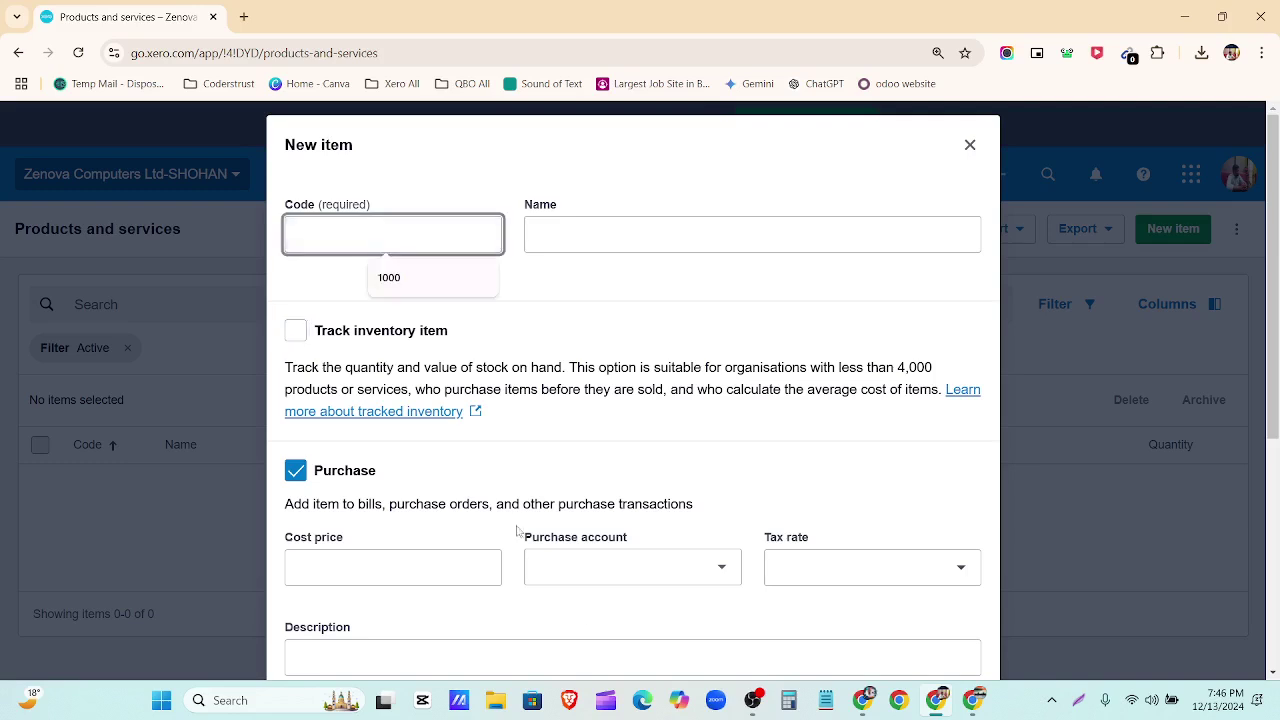
left_click(862, 700)
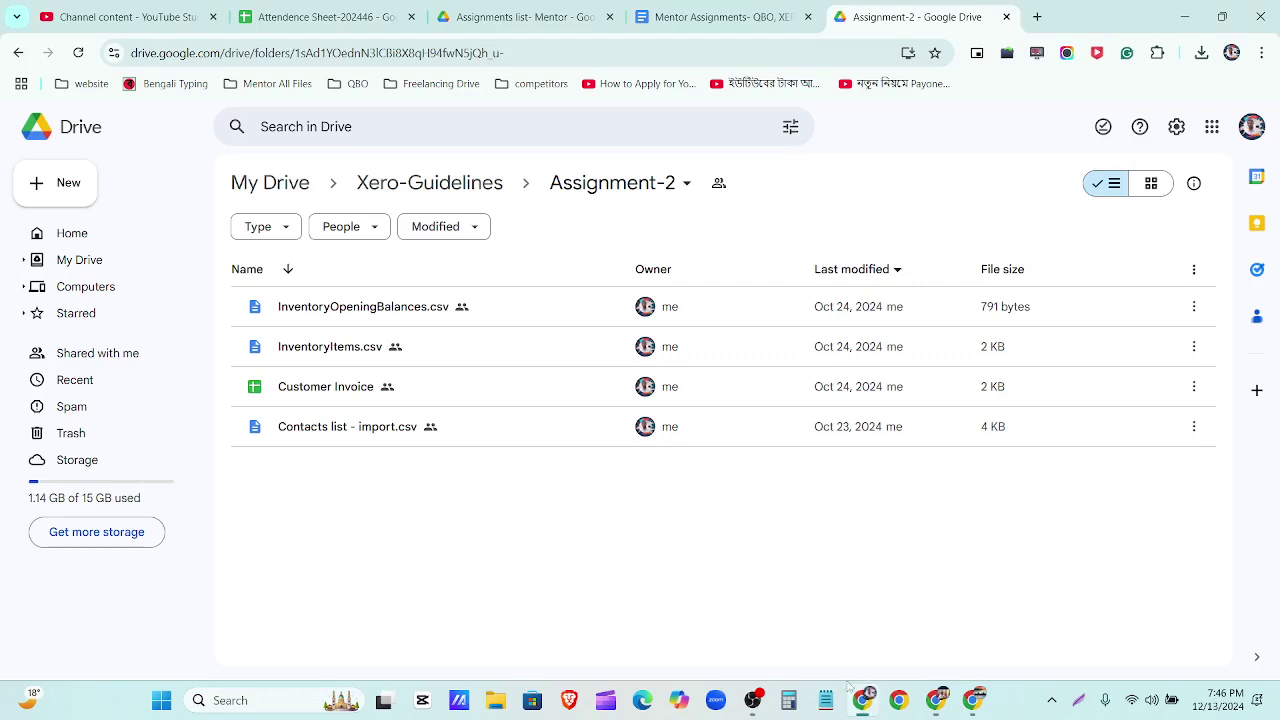
double_click(421, 350)
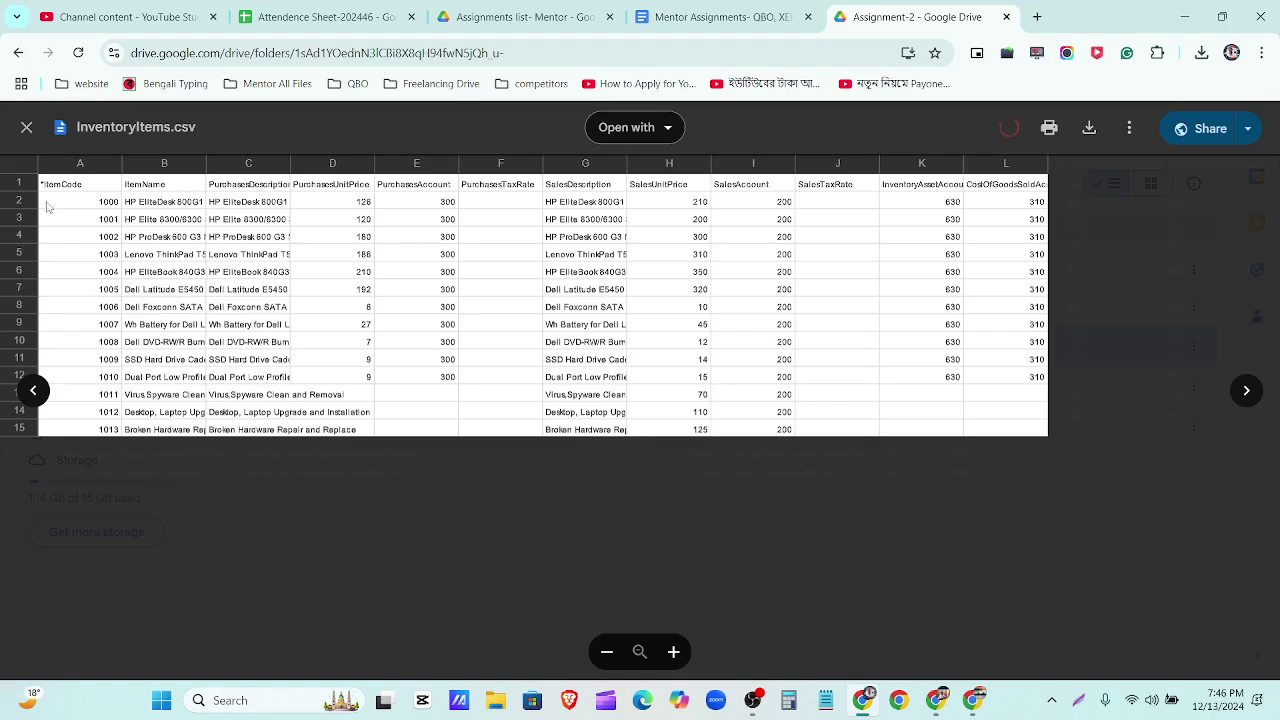
left_click(133, 204)
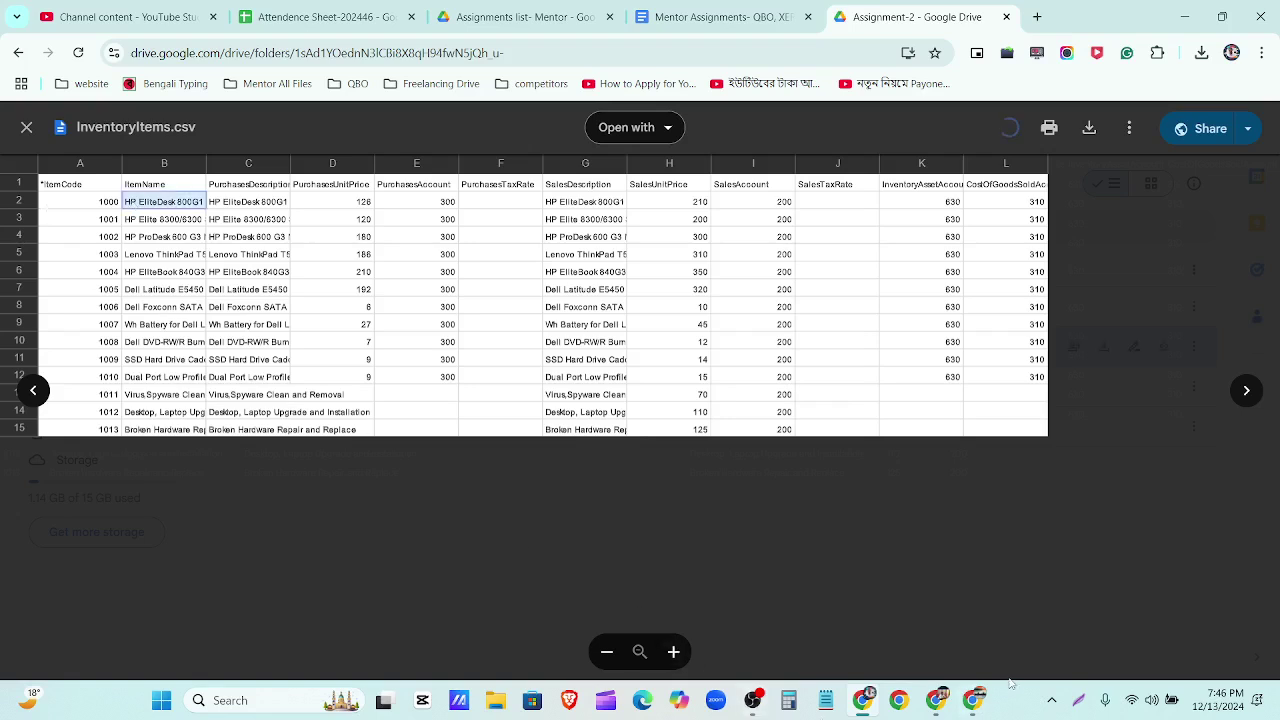
Switch back to Xero and give the new item the name HP EliteDesk 800G1 SFF Intel Core i5 System and code 1000.
left_click(938, 710)
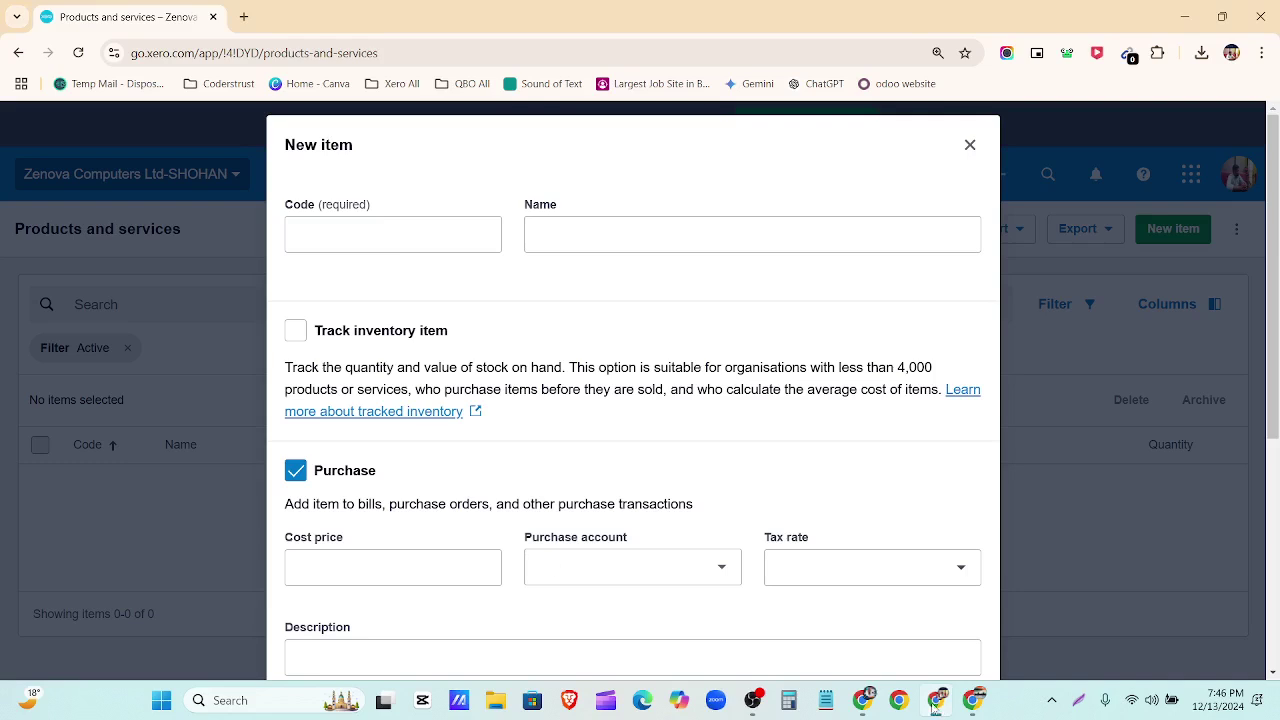
left_click(606, 235)
type("HP EliteDesk 800G1 SFF Intel Core i5 System")
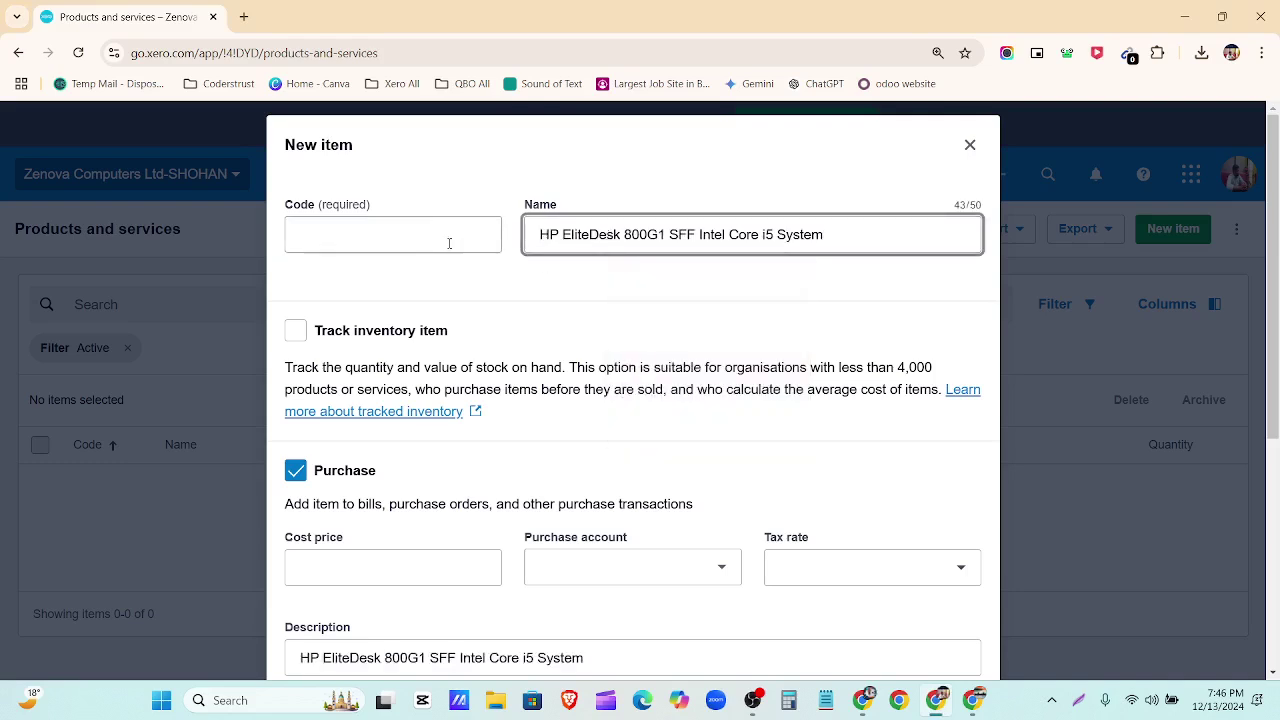
left_click(445, 237)
left_click(449, 277)
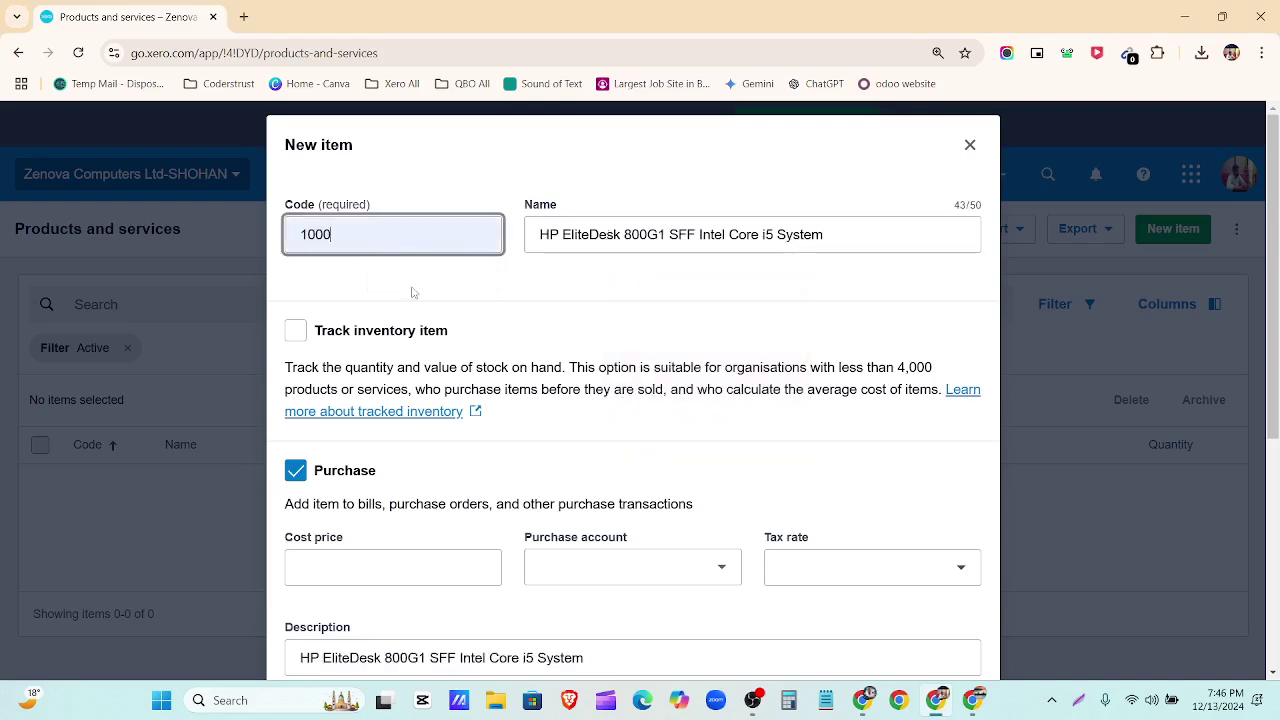
Track the new item as inventory, keeping 630 - Inventory as its inventory asset account.
left_click(295, 330)
scroll(507, 360, "down", 1)
scroll(507, 363, "down", 1)
left_click(482, 400)
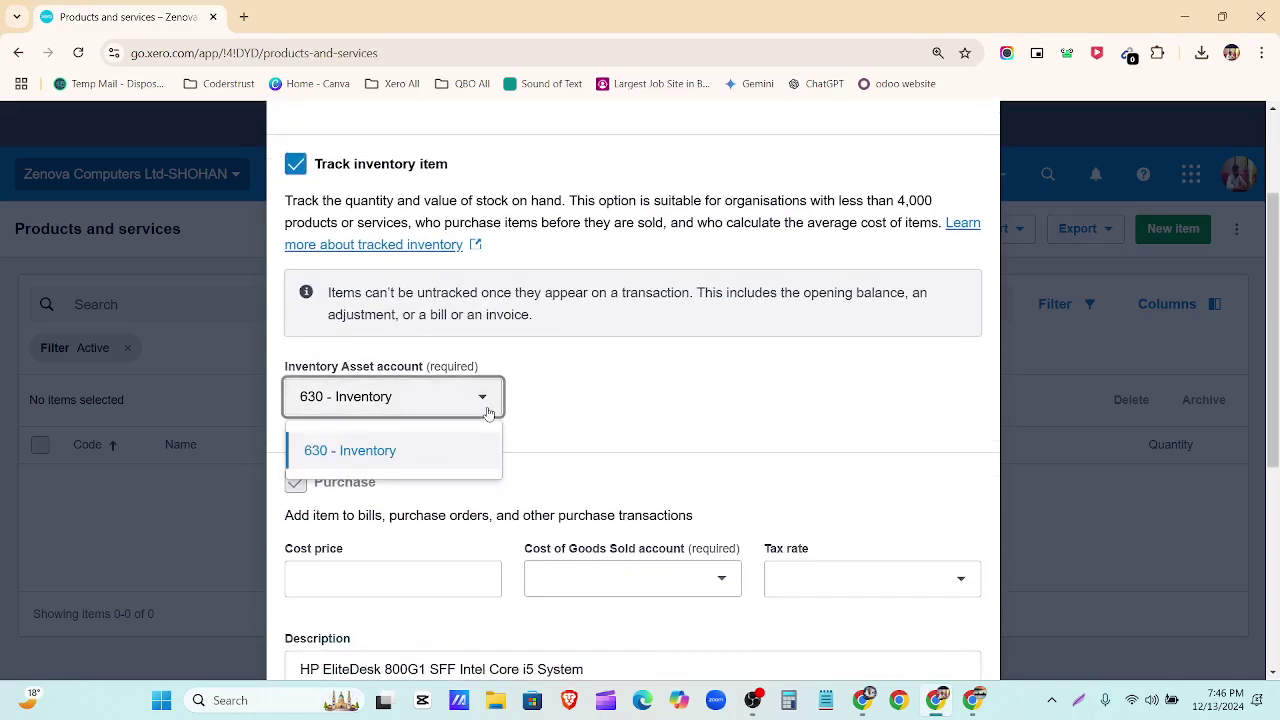
left_click(662, 368)
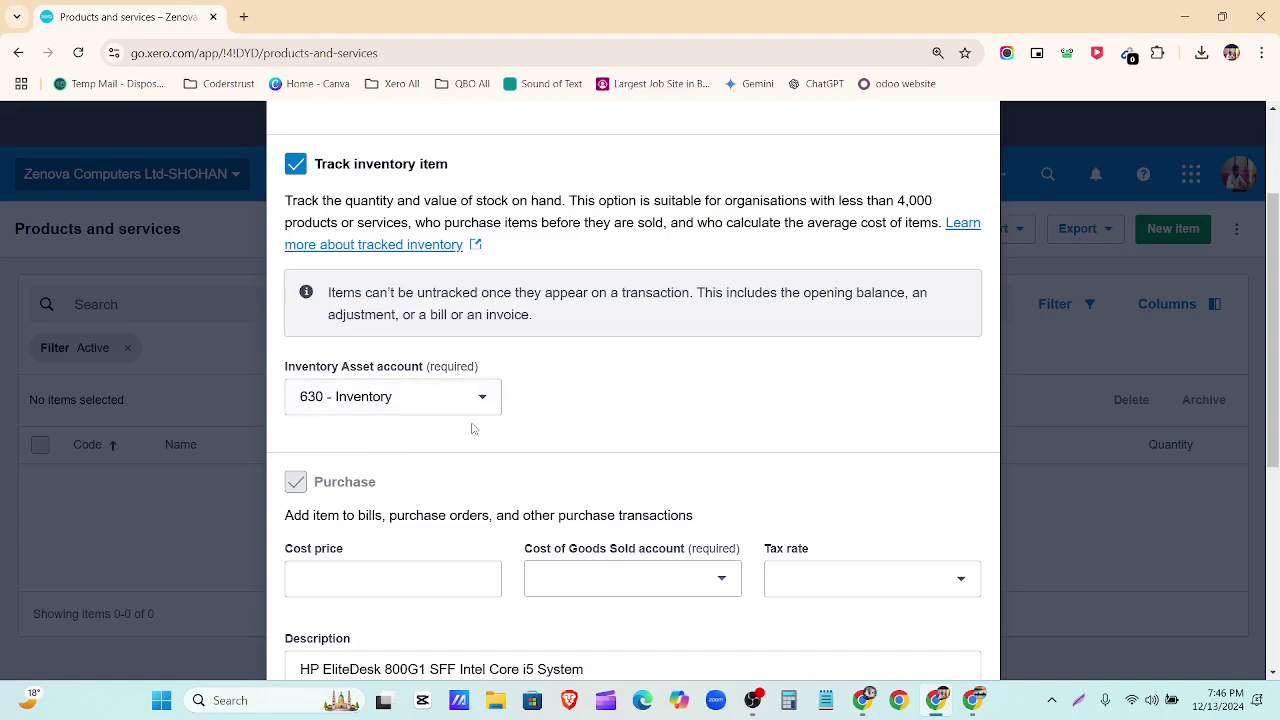
Check item 1000's purchase price in InventoryItems.csv on Google Drive, return to Xero and set cost price 126 and sale price 210.
scroll(440, 426, "down", 2)
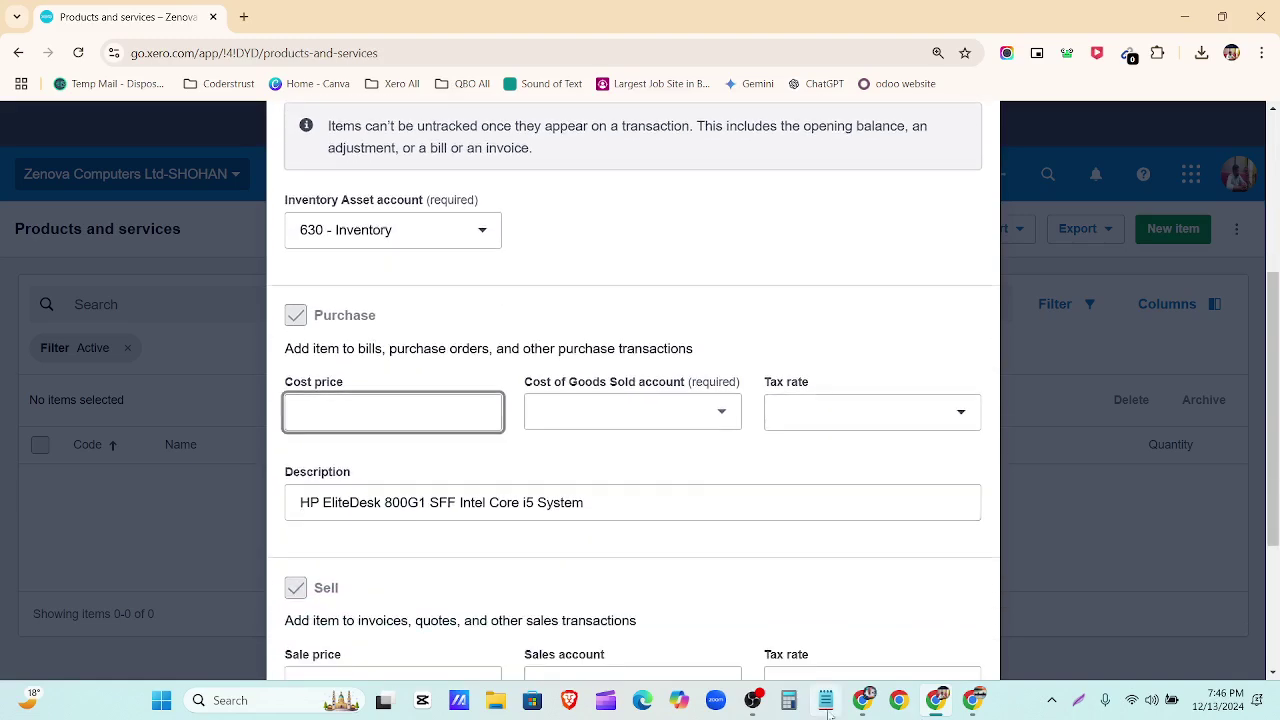
left_click(862, 700)
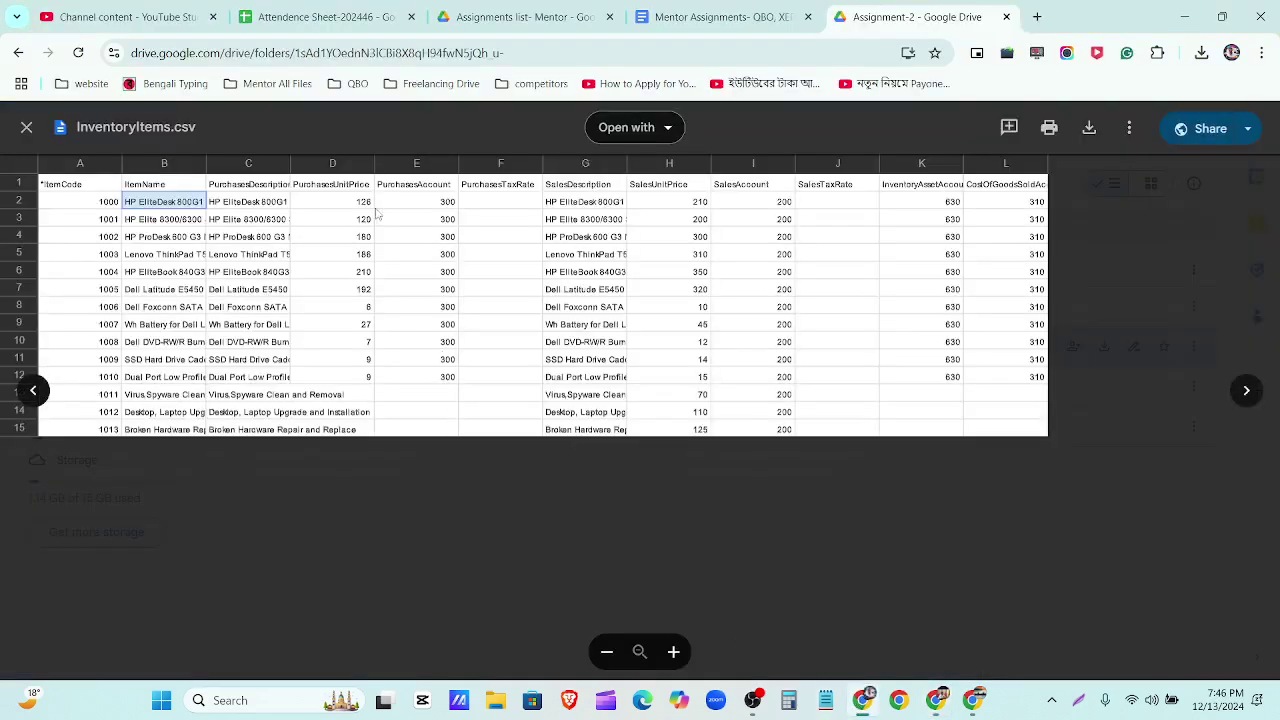
left_click(369, 205)
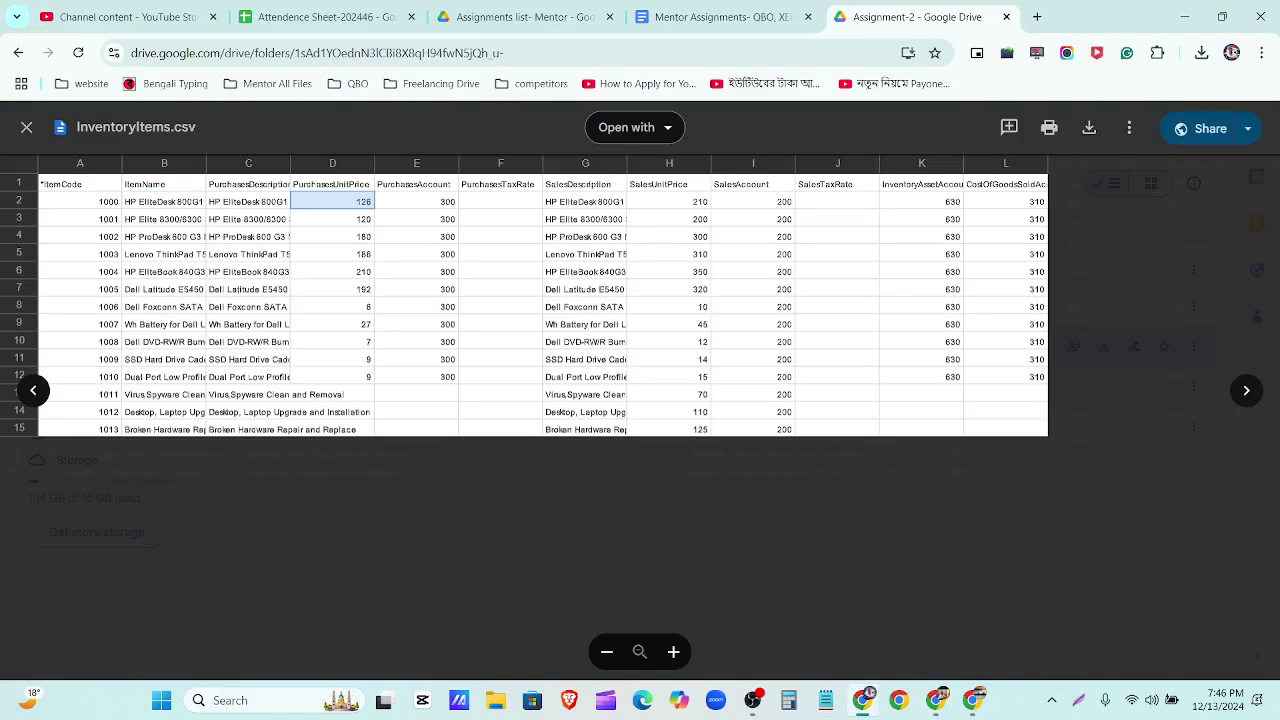
left_click(862, 700)
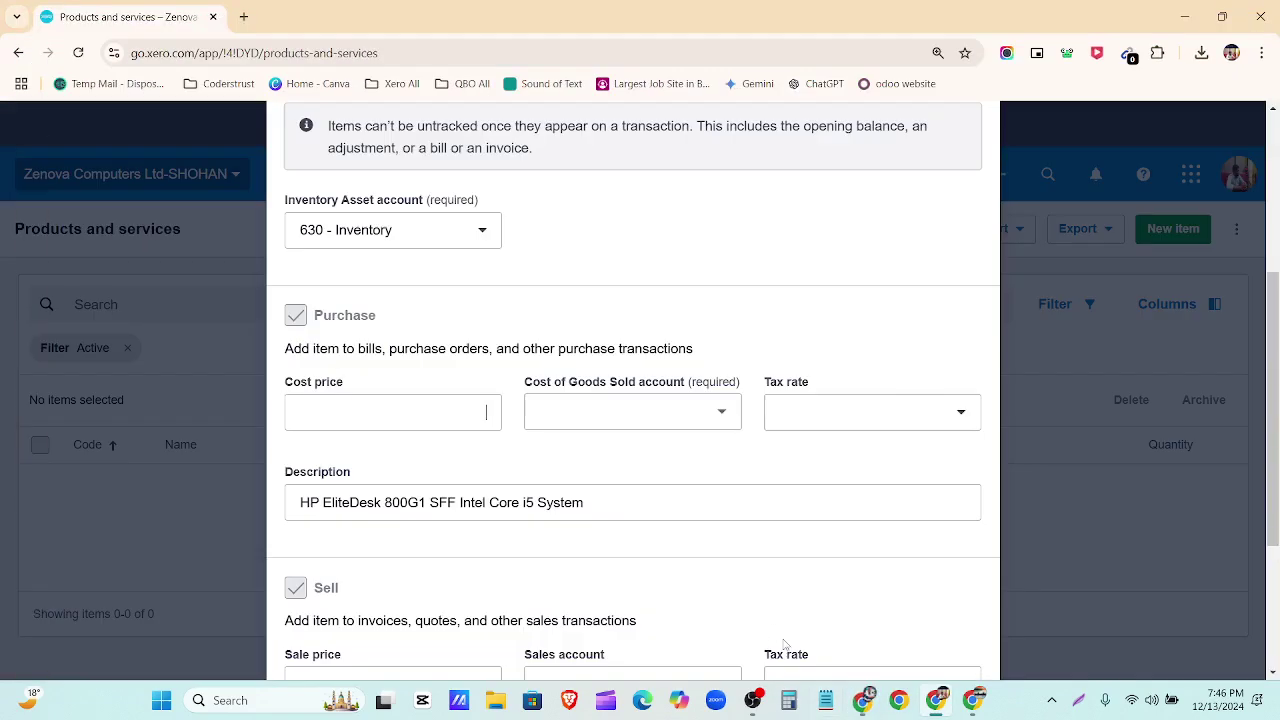
left_click(483, 415)
type("126")
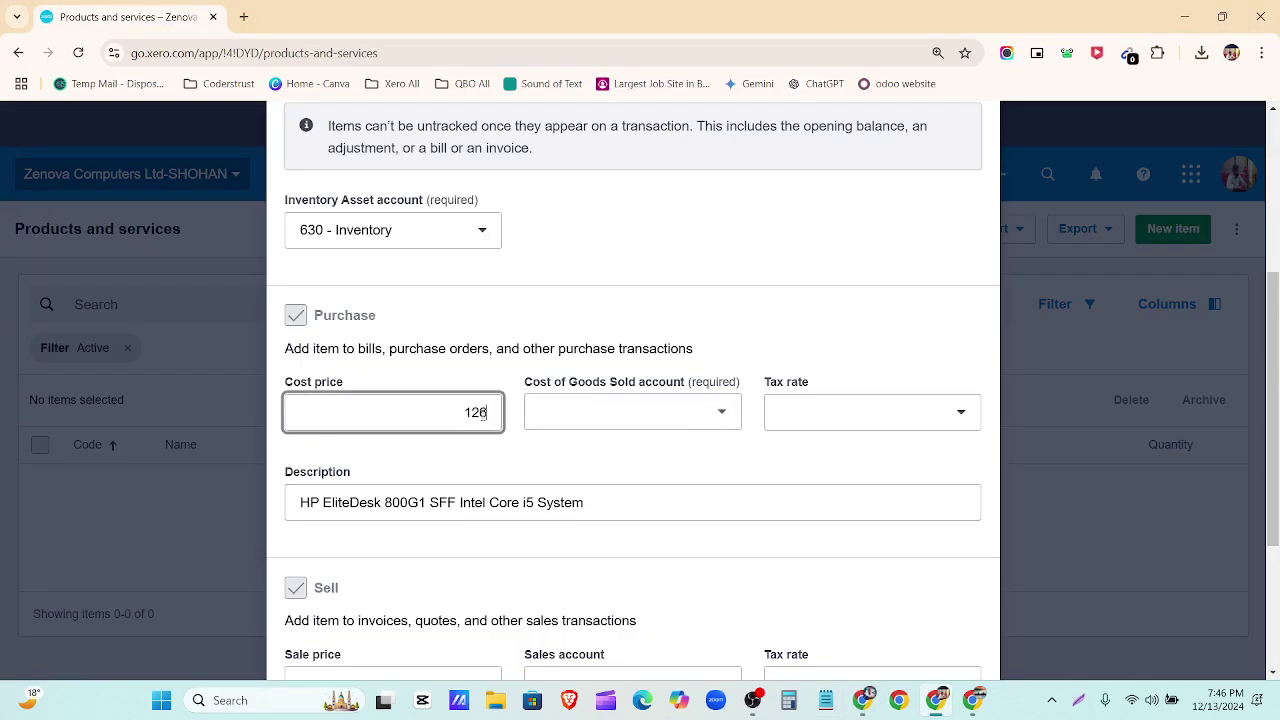
scroll(483, 415, "down", 2)
left_click(440, 525)
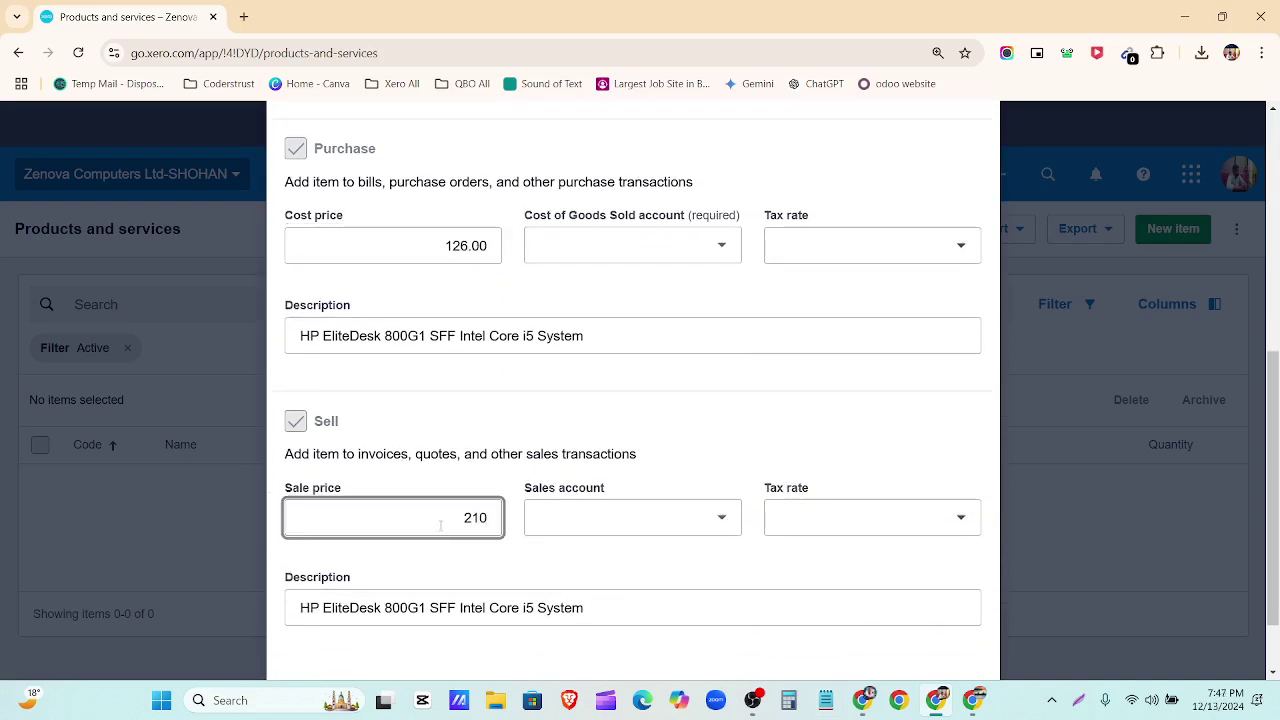
Assign 310 - Cost of Goods Sold as the item's purchase account and 200 - Sales as its sales account.
left_click(688, 250)
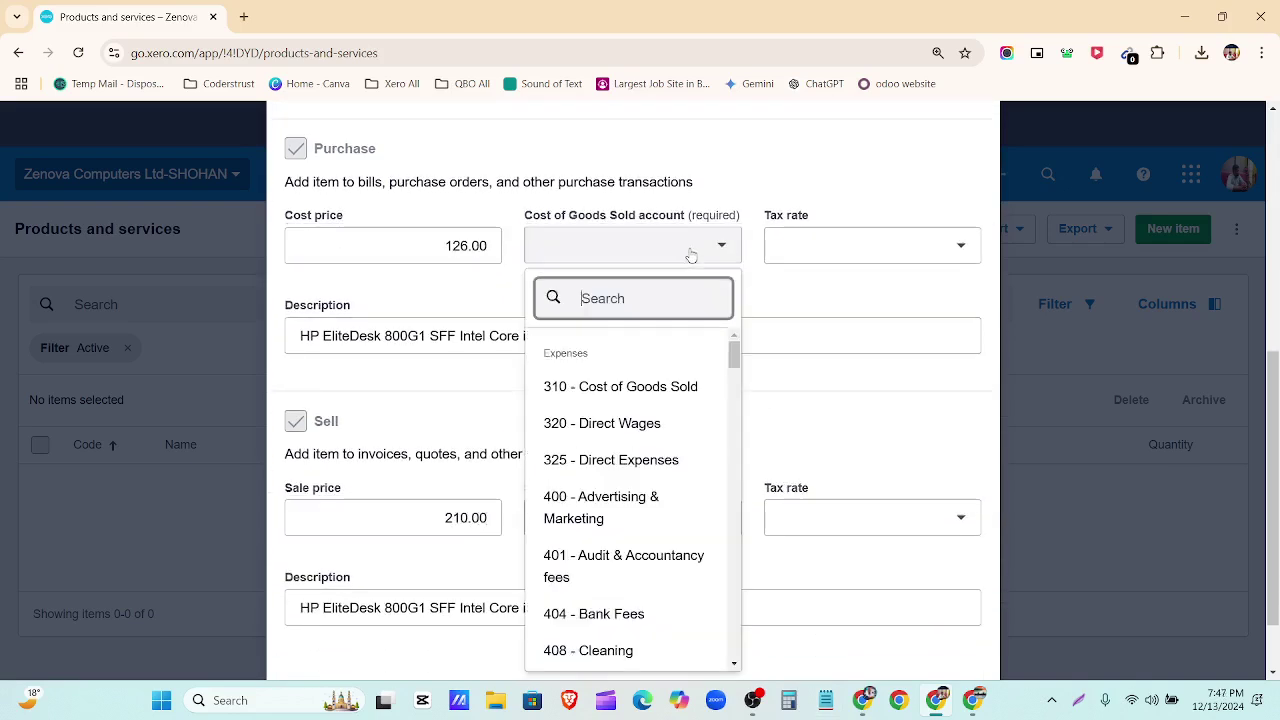
left_click(647, 394)
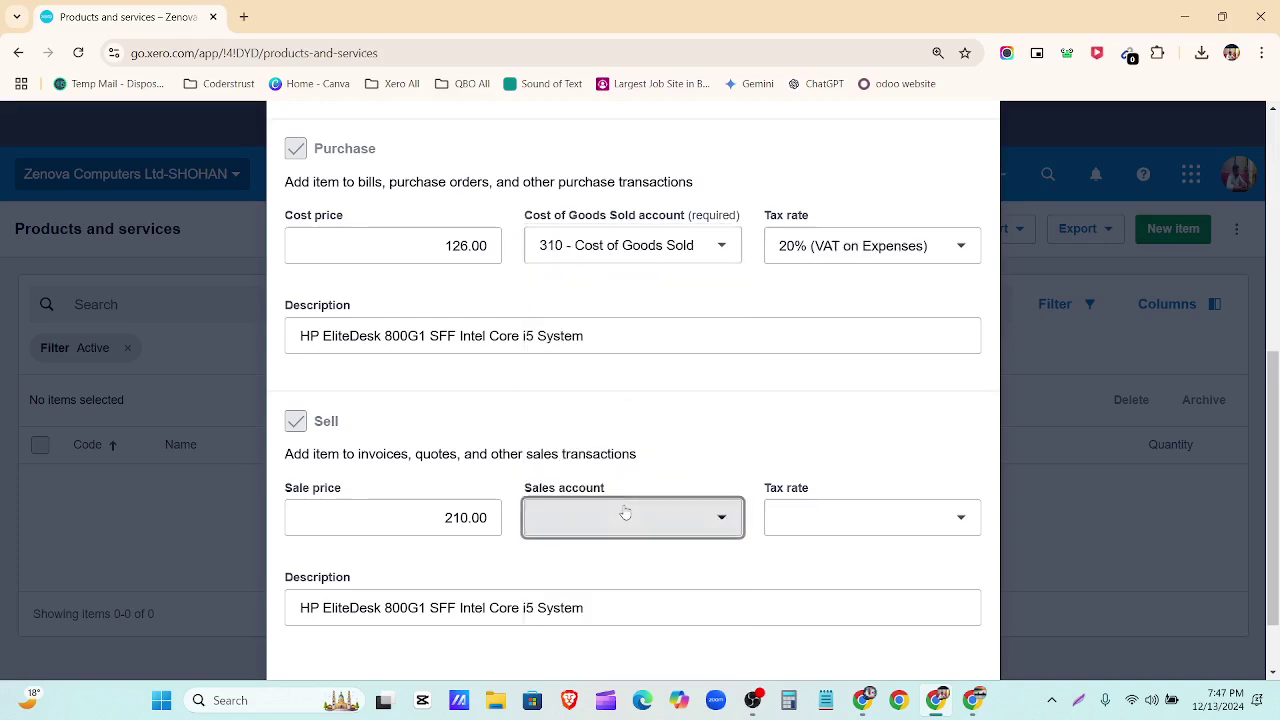
left_click(625, 513)
left_click(610, 286)
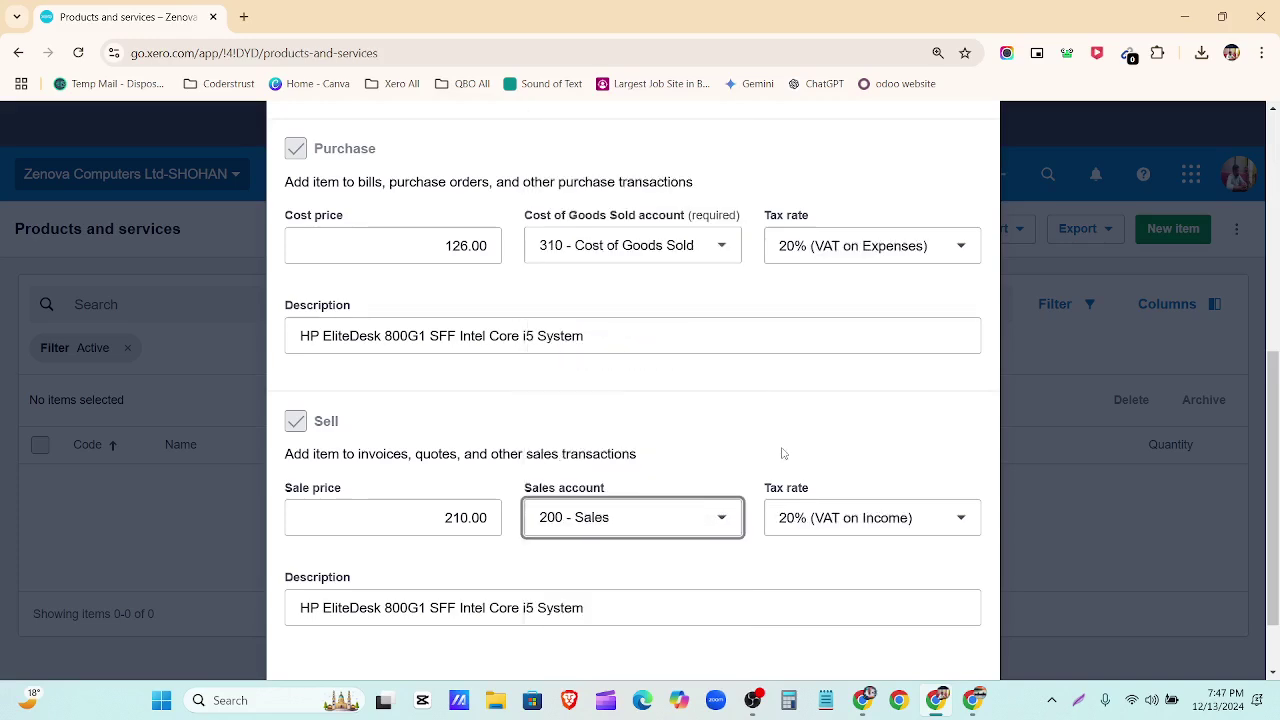
Set both the purchase and sales tax rates to No VAT and review the completed item form.
scroll(783, 453, "up", 2)
left_click(923, 413)
left_click(898, 373)
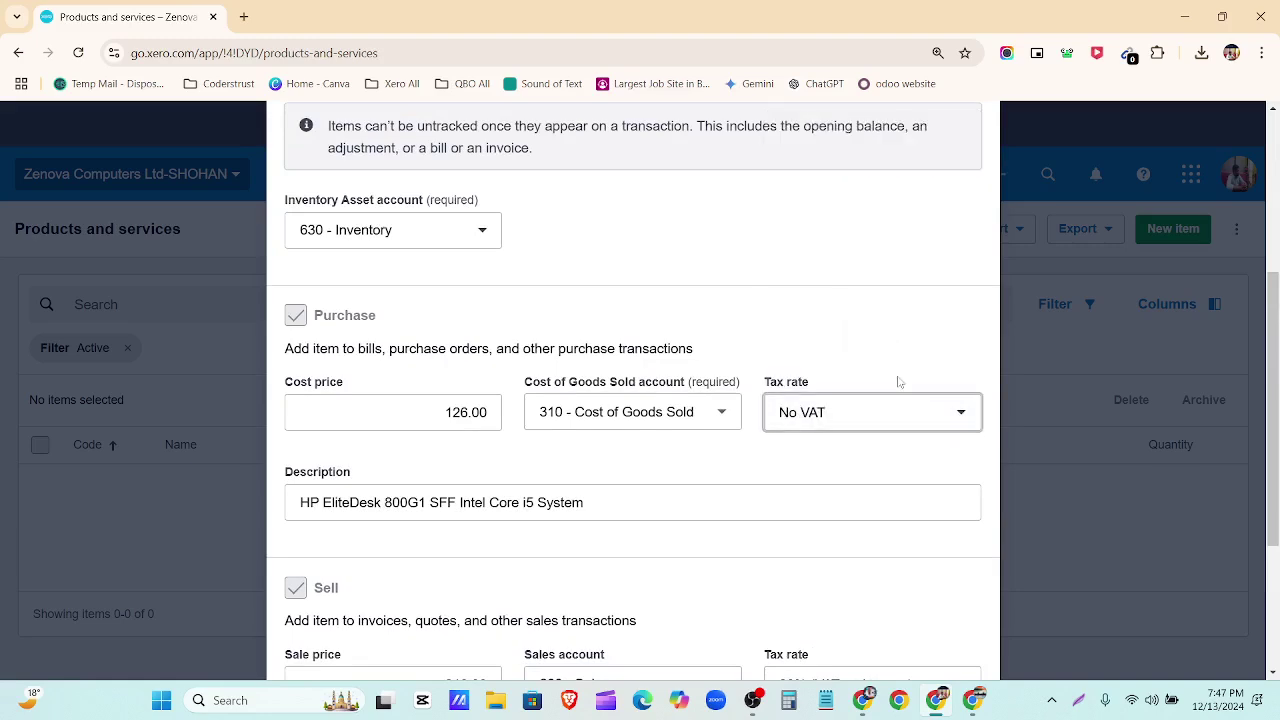
scroll(870, 420, "down", 3)
left_click(903, 432)
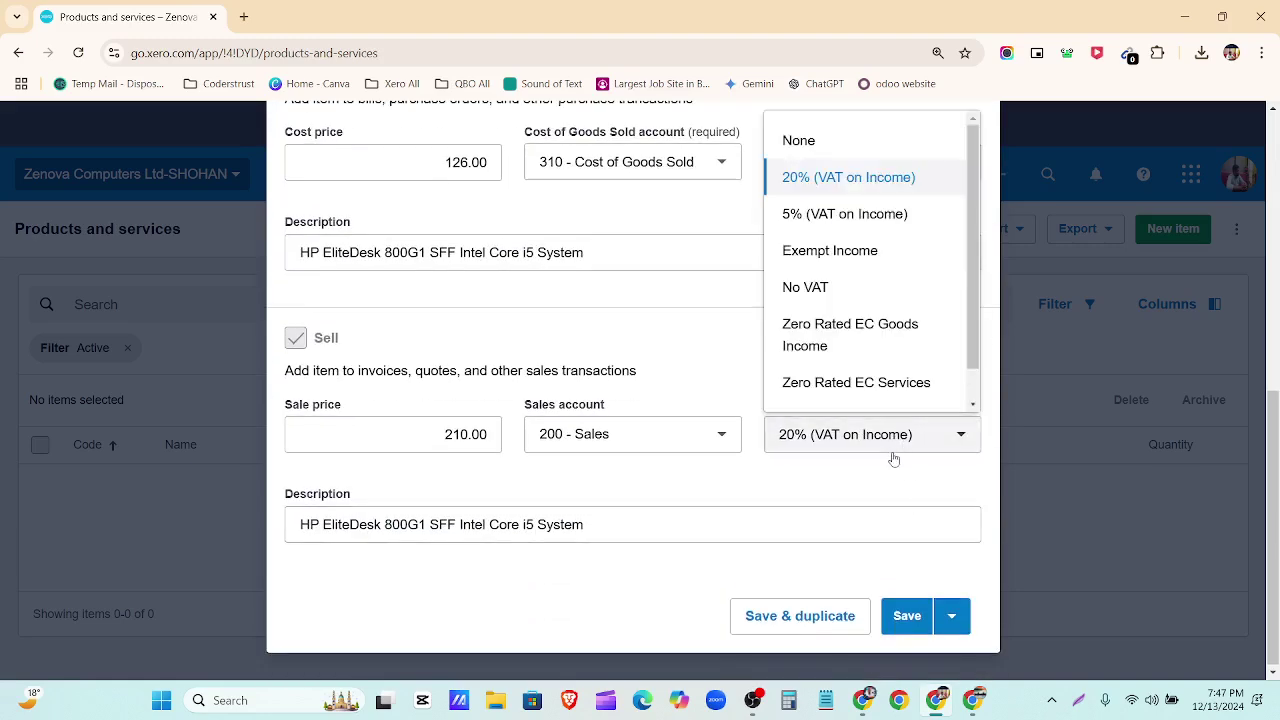
left_click(868, 288)
scroll(690, 494, "up", 3)
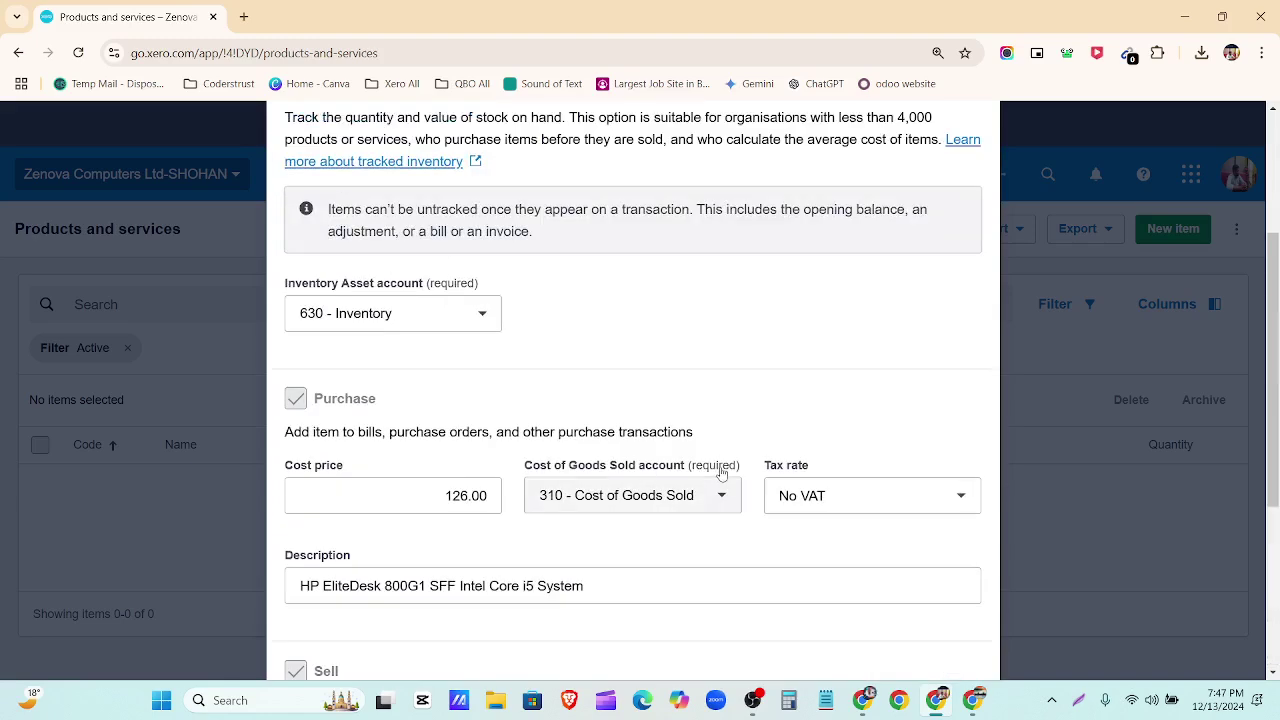
scroll(722, 472, "down", 1)
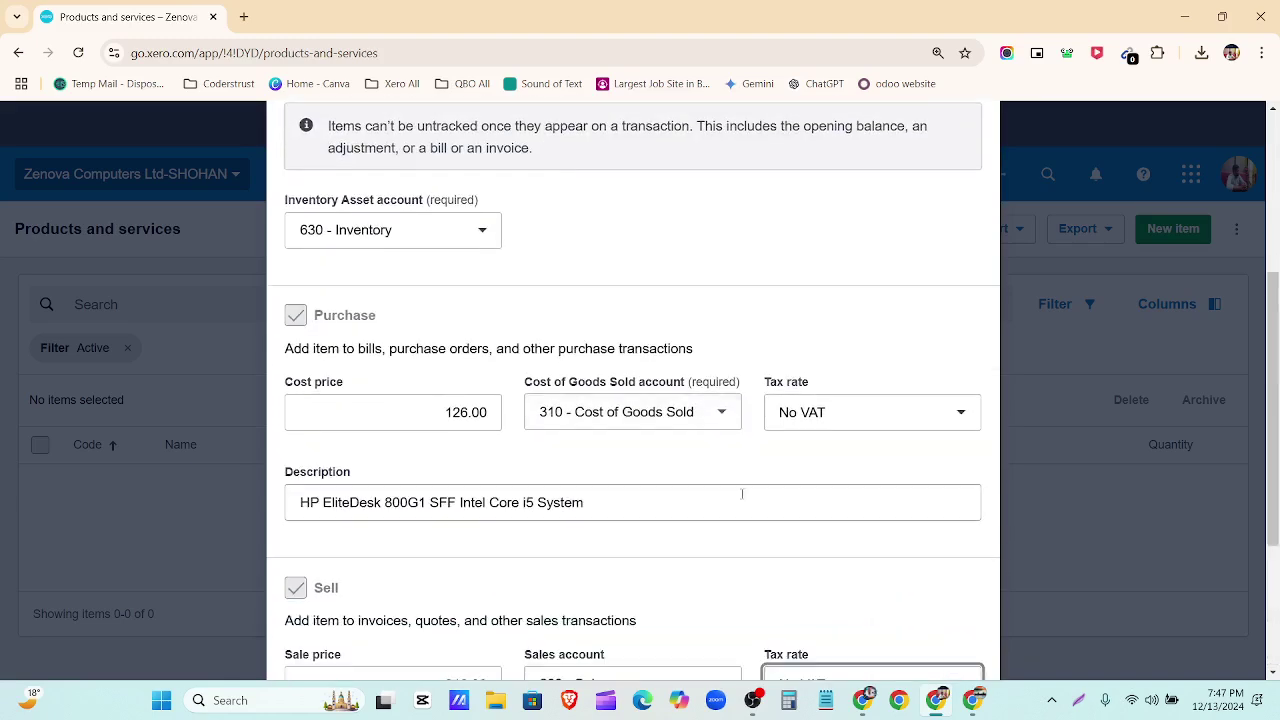
scroll(742, 494, "up", 4)
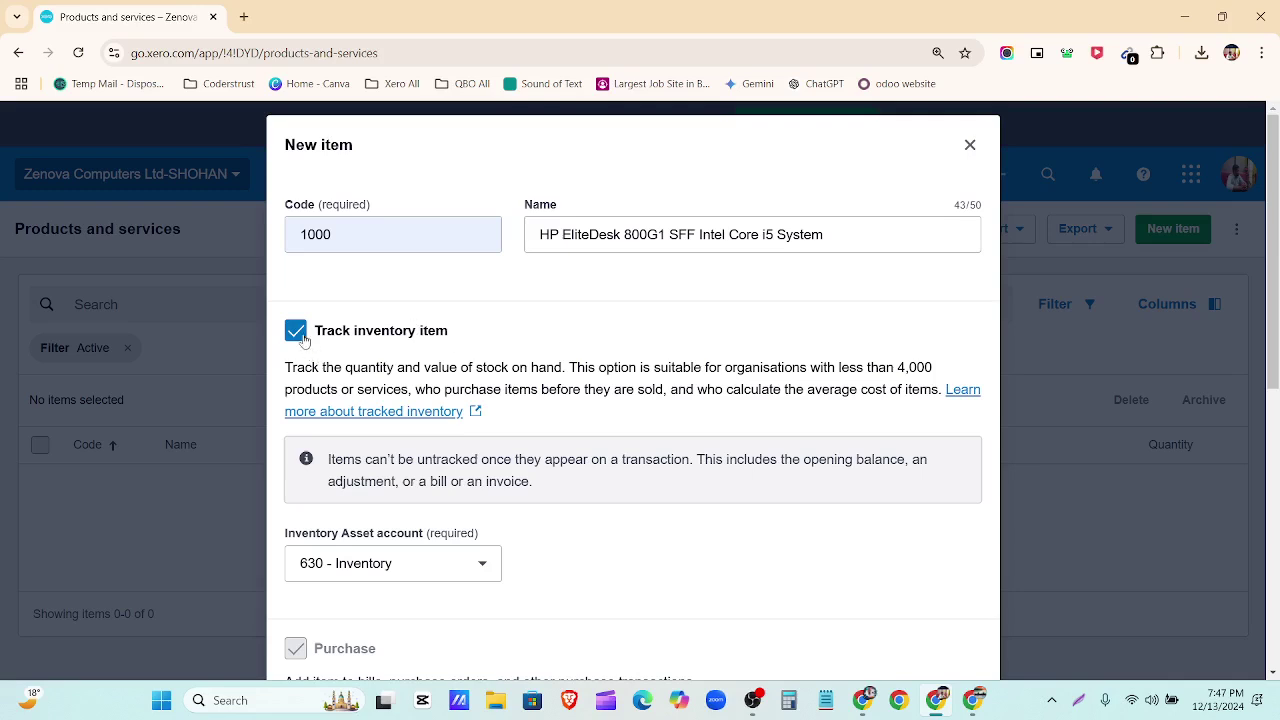
Review the completed form for item 1000, HP EliteDesk 800G1 SFF Intel Core i5 System, and save the item.
scroll(383, 438, "down", 2)
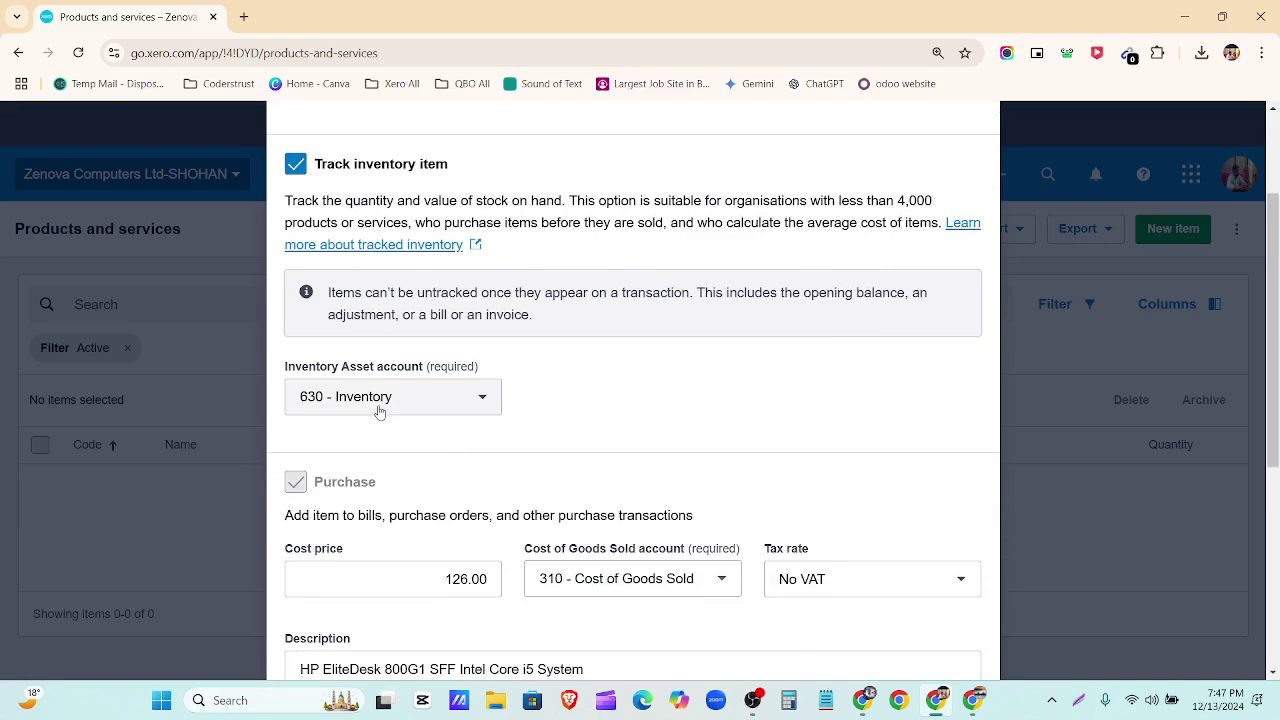
scroll(380, 412, "down", 2)
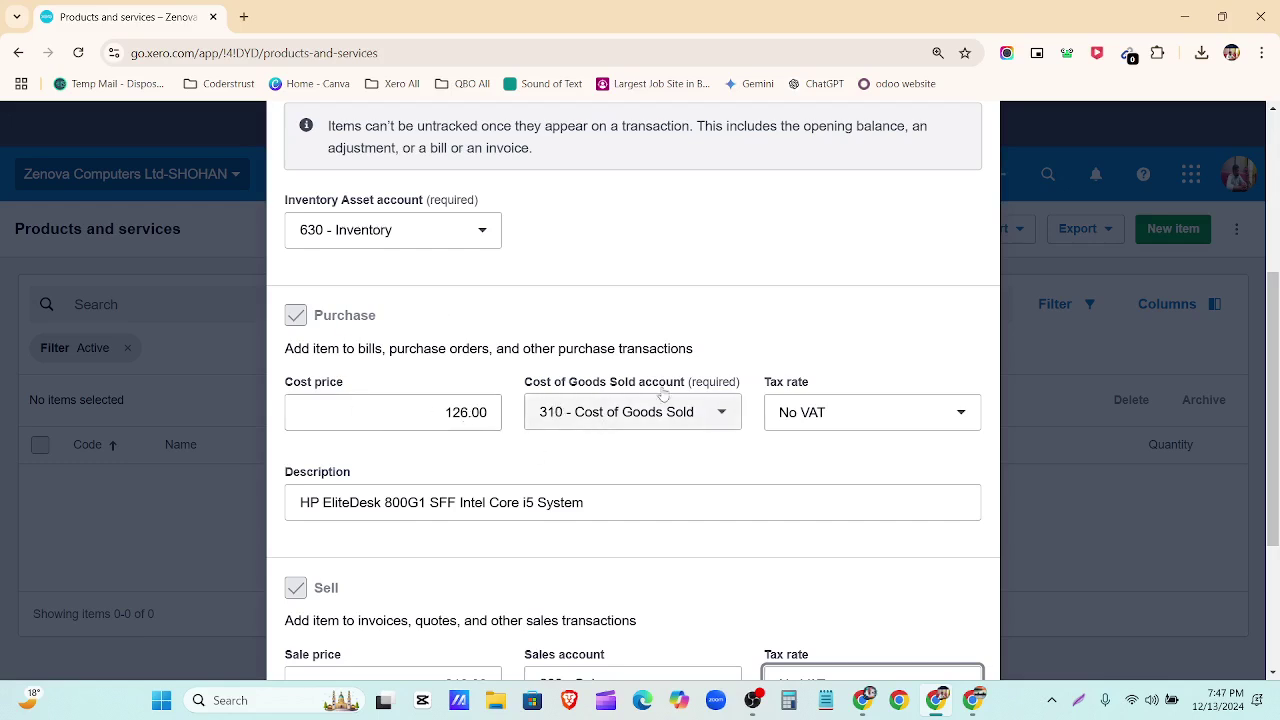
scroll(712, 430, "down", 1)
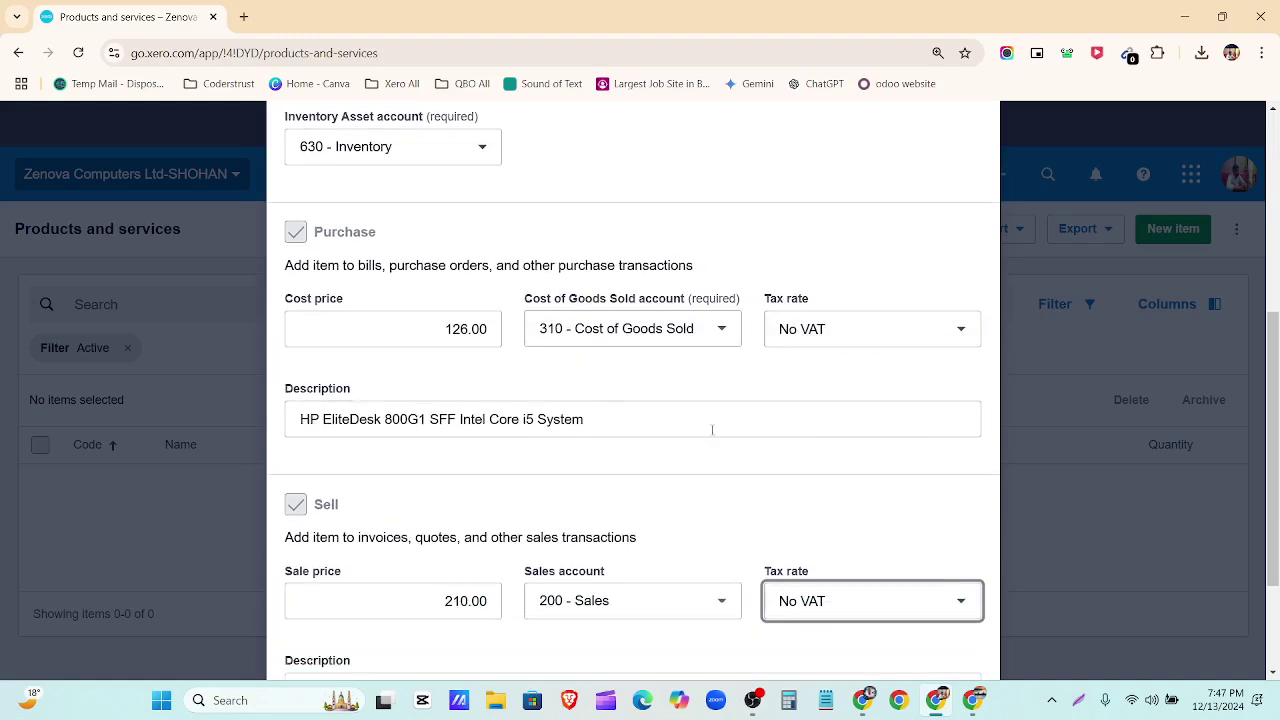
scroll(543, 491, "down", 2)
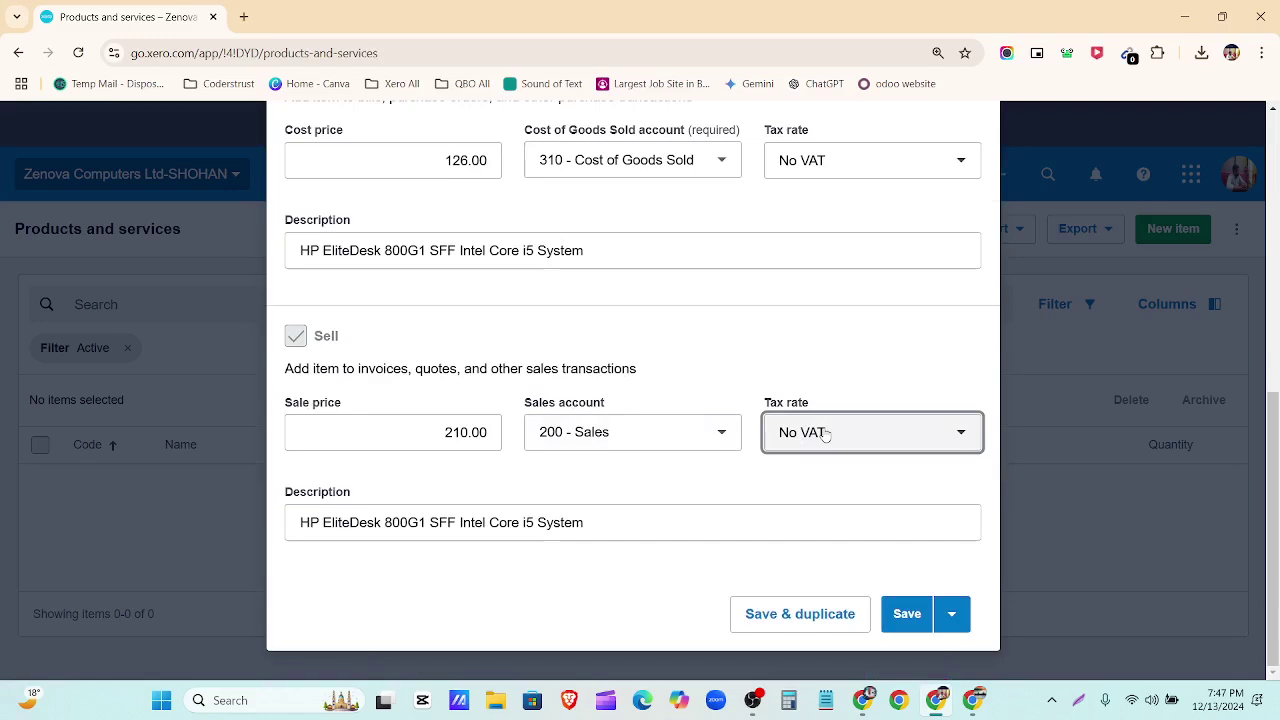
left_click(950, 616)
left_click(925, 620)
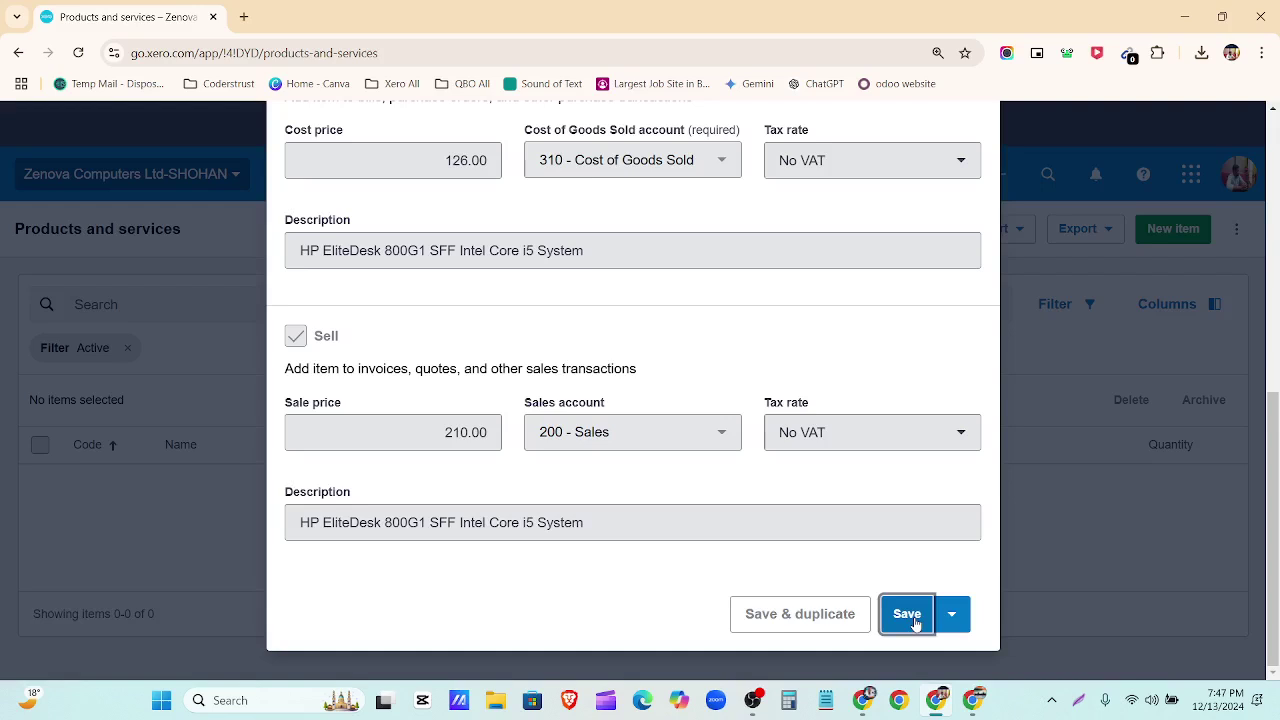
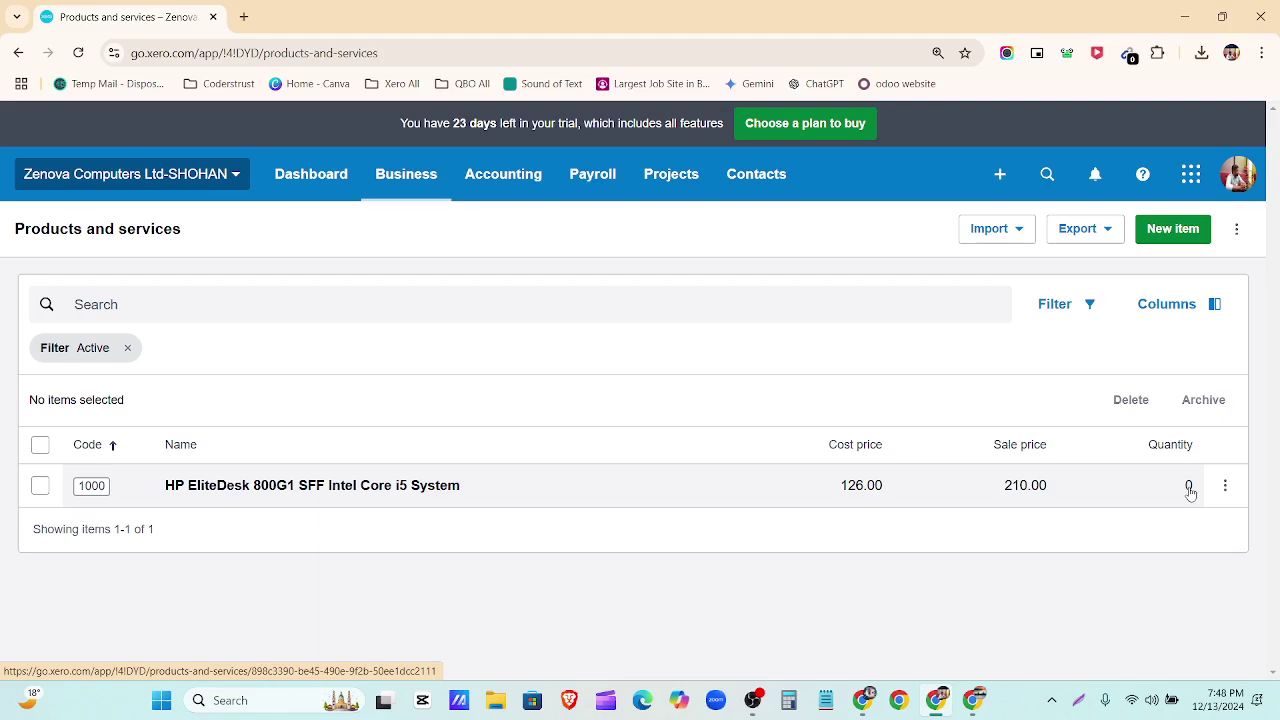
Start an import of items from the Products and services list.
left_click(1020, 232)
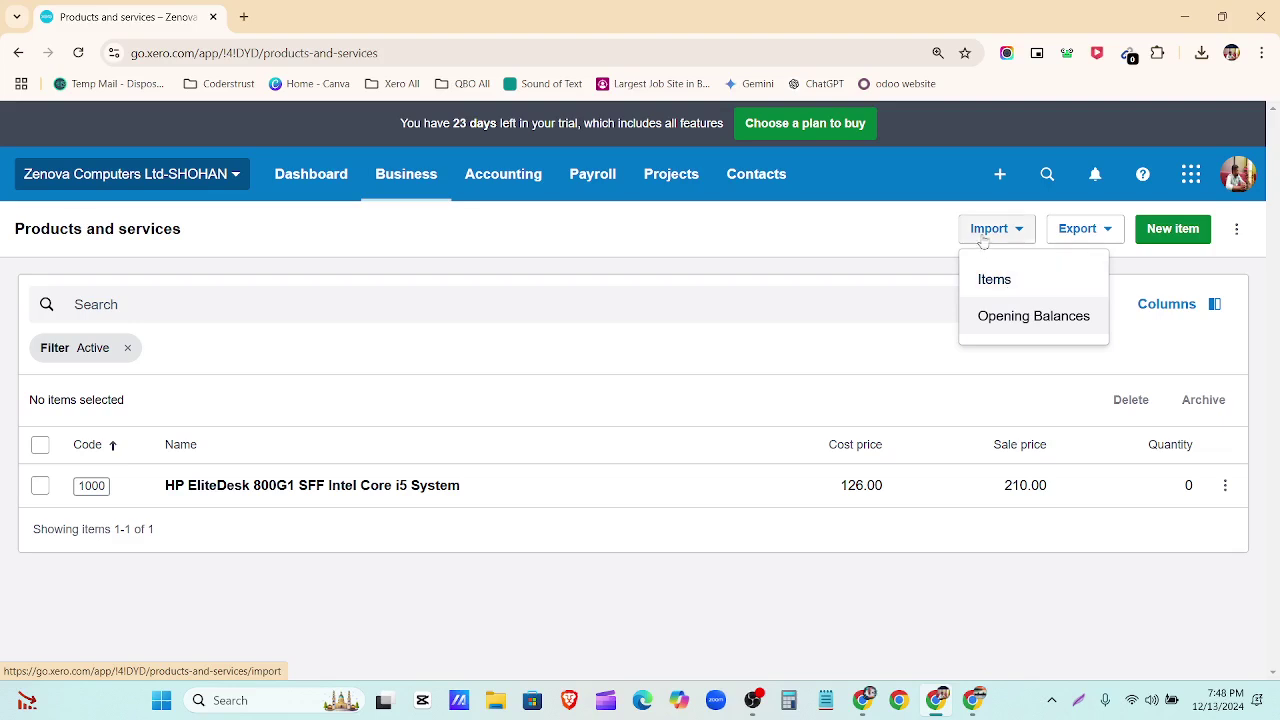
left_click(941, 267)
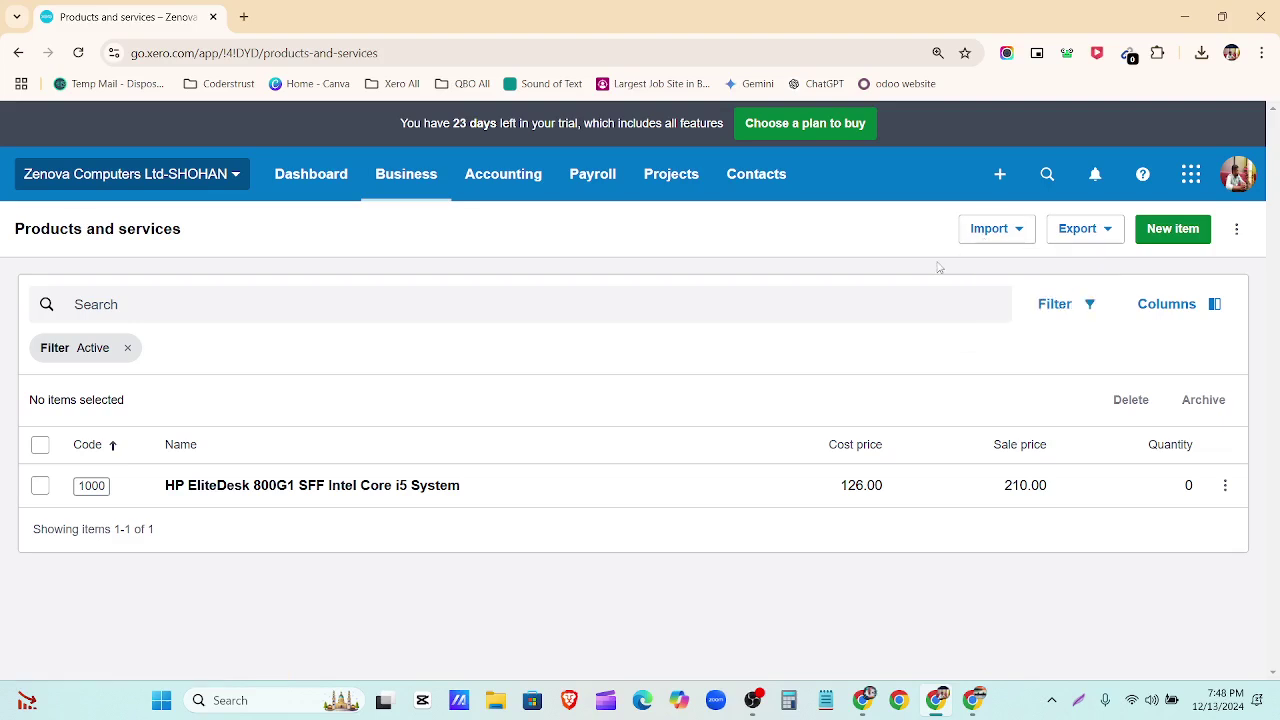
left_click(1010, 238)
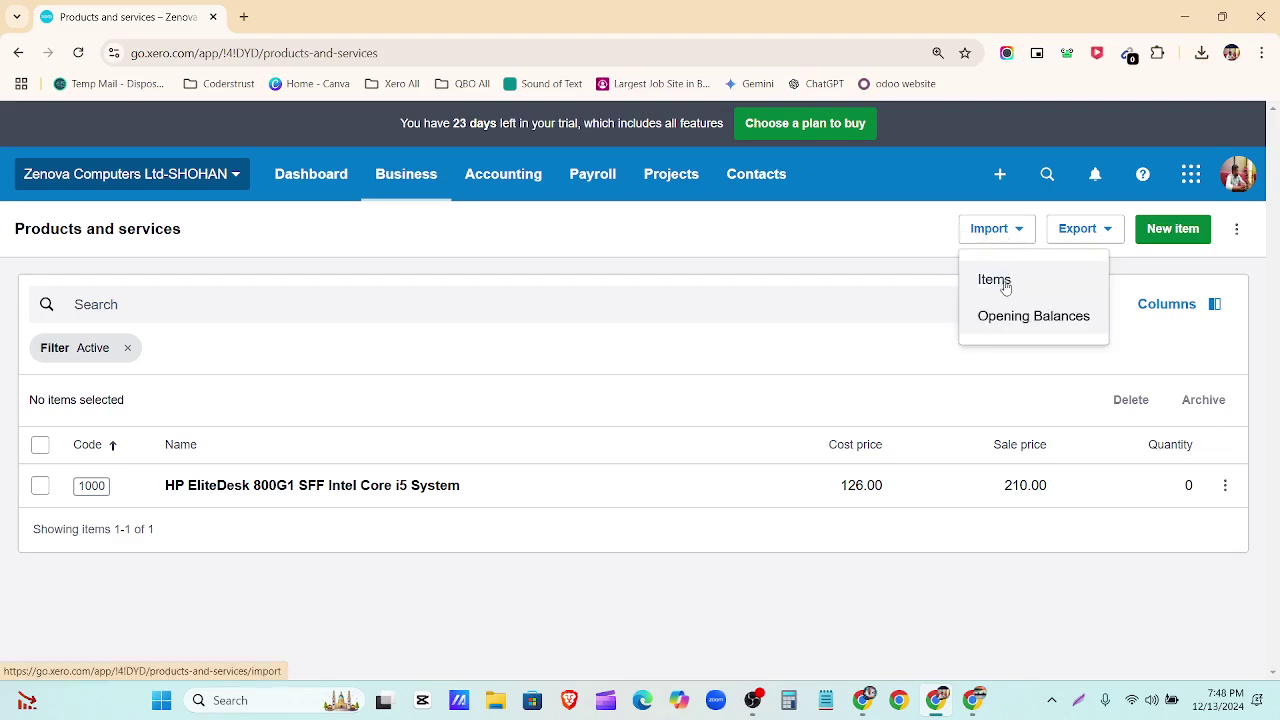
left_click(1006, 287)
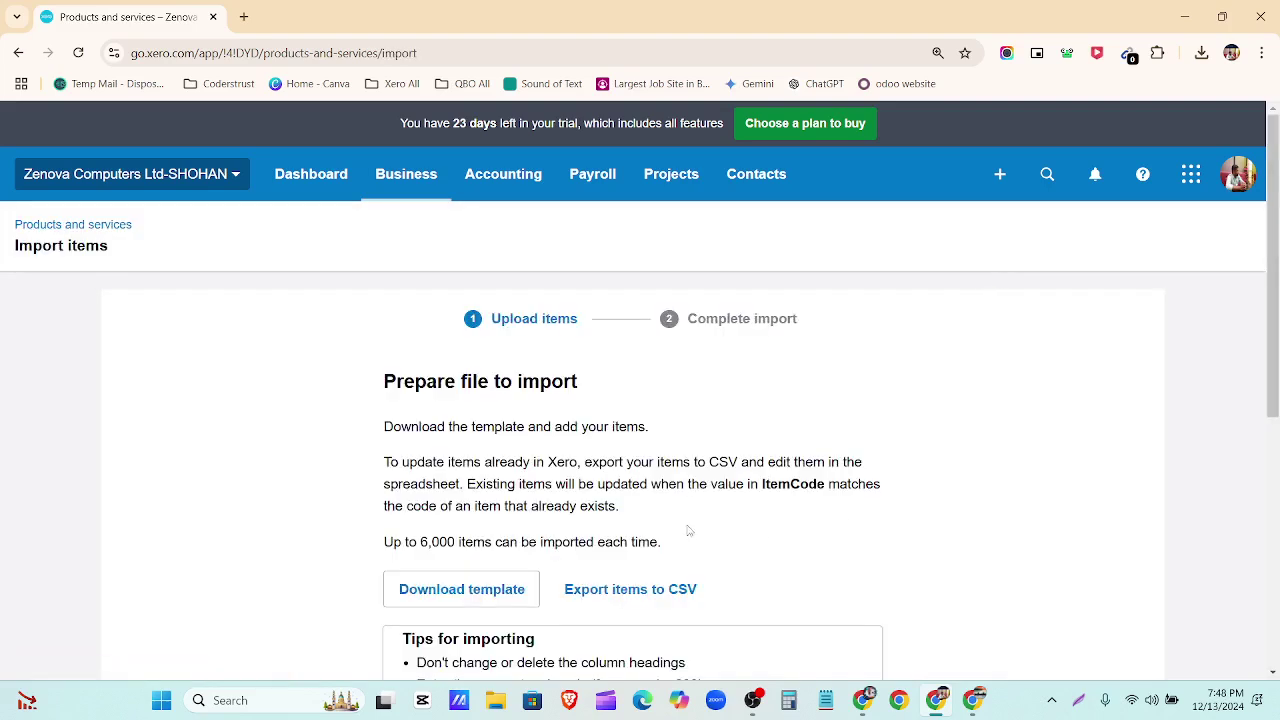
Read the item import instructions, including the item limit, ItemCode matching, column headings, account codes, tax rates and tracked inventory accounts.
scroll(512, 388, "down", 2)
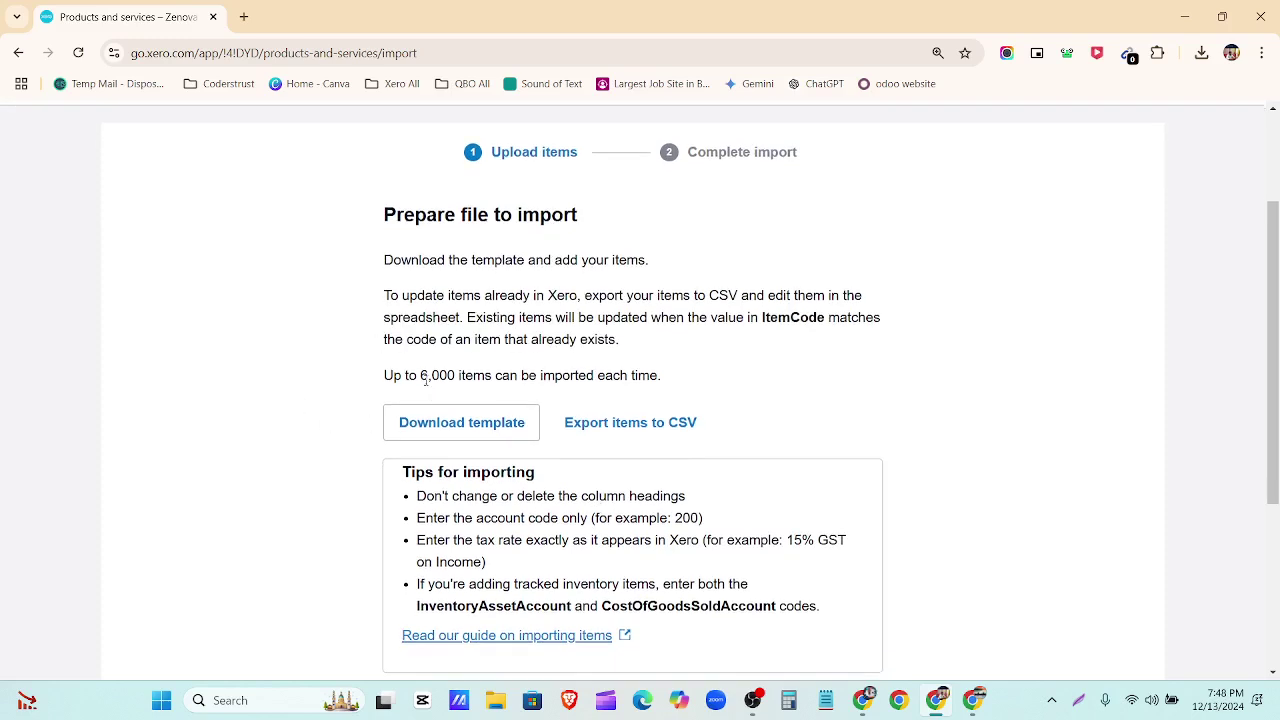
left_click_drag(420, 376, 657, 375)
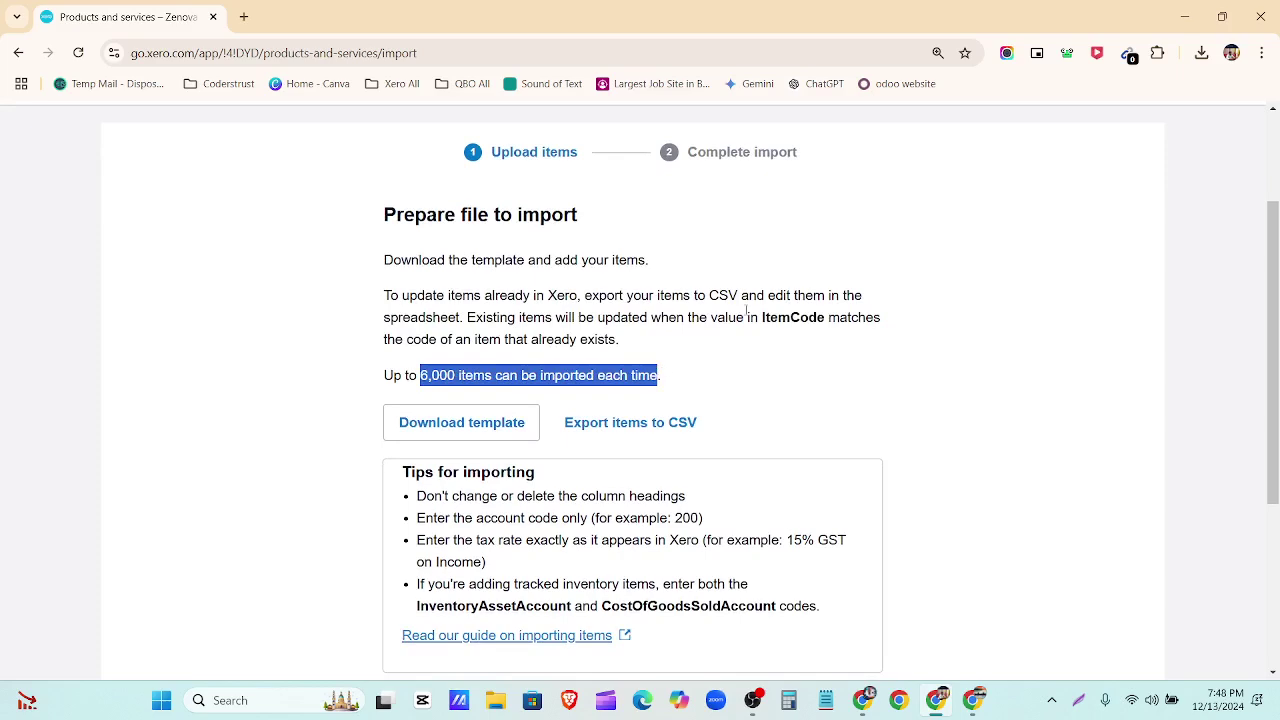
left_click_drag(757, 323, 829, 318)
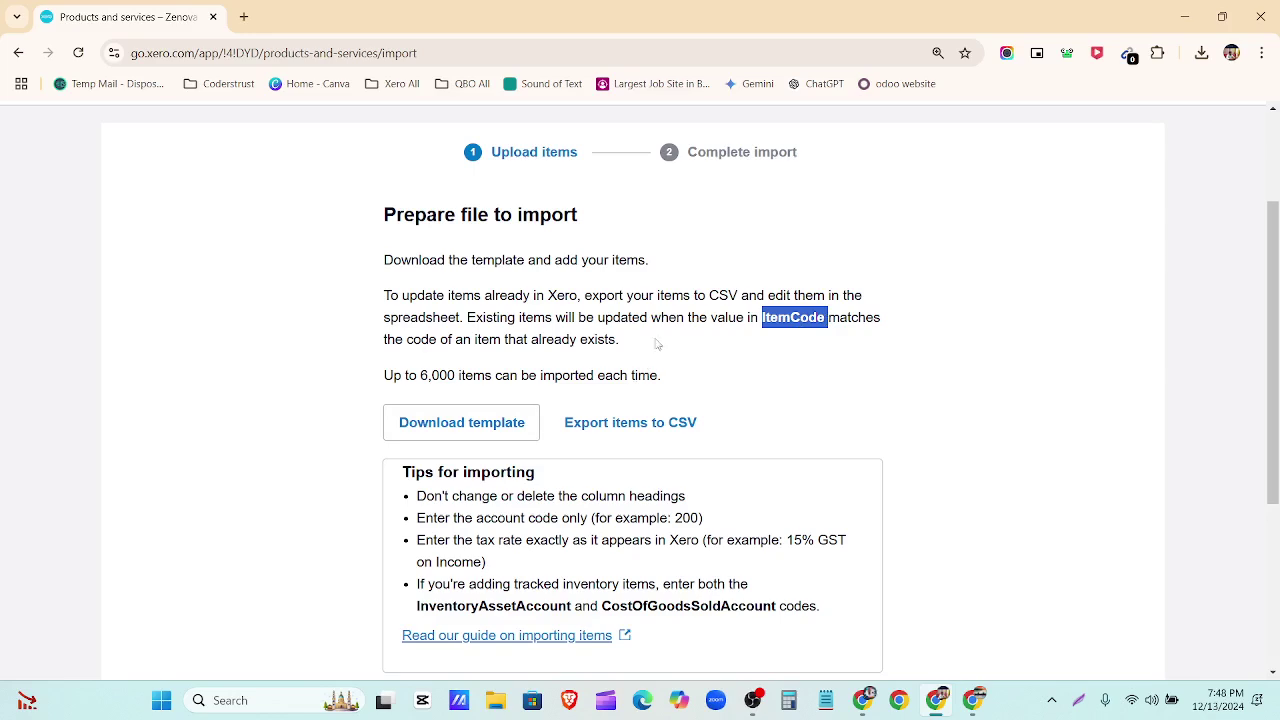
left_click_drag(697, 296, 737, 296)
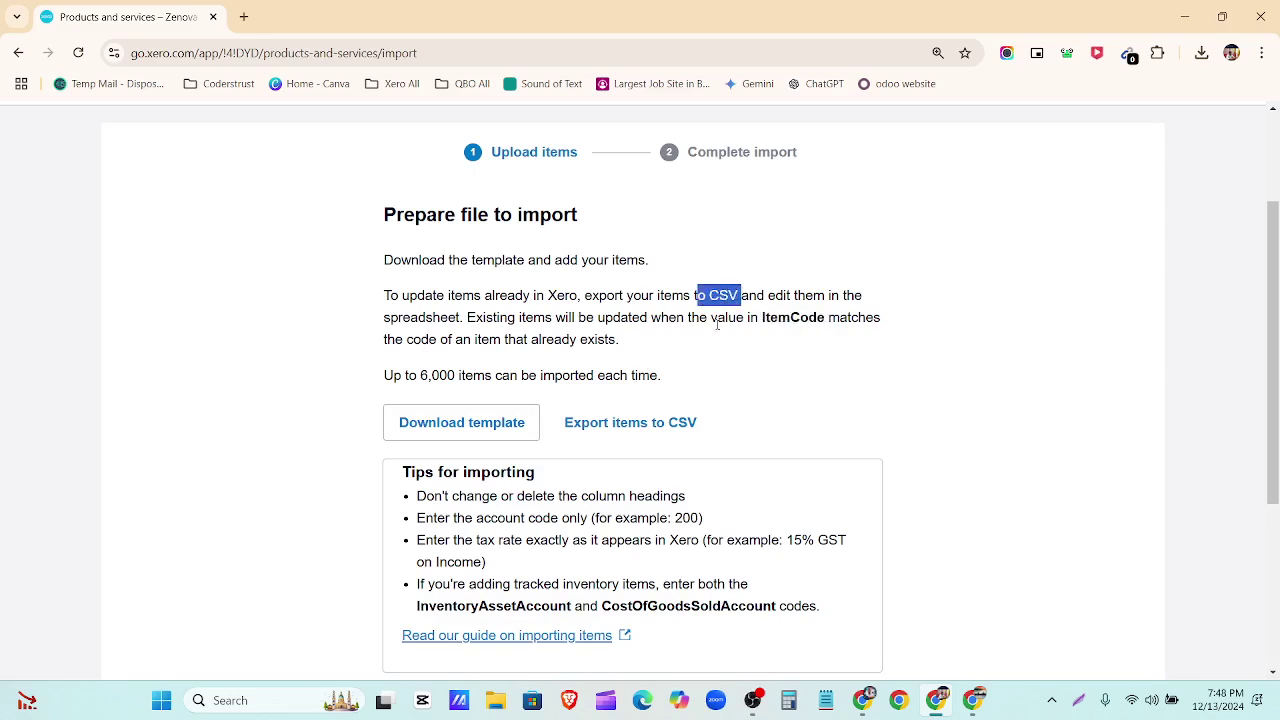
scroll(718, 331, "down", 1)
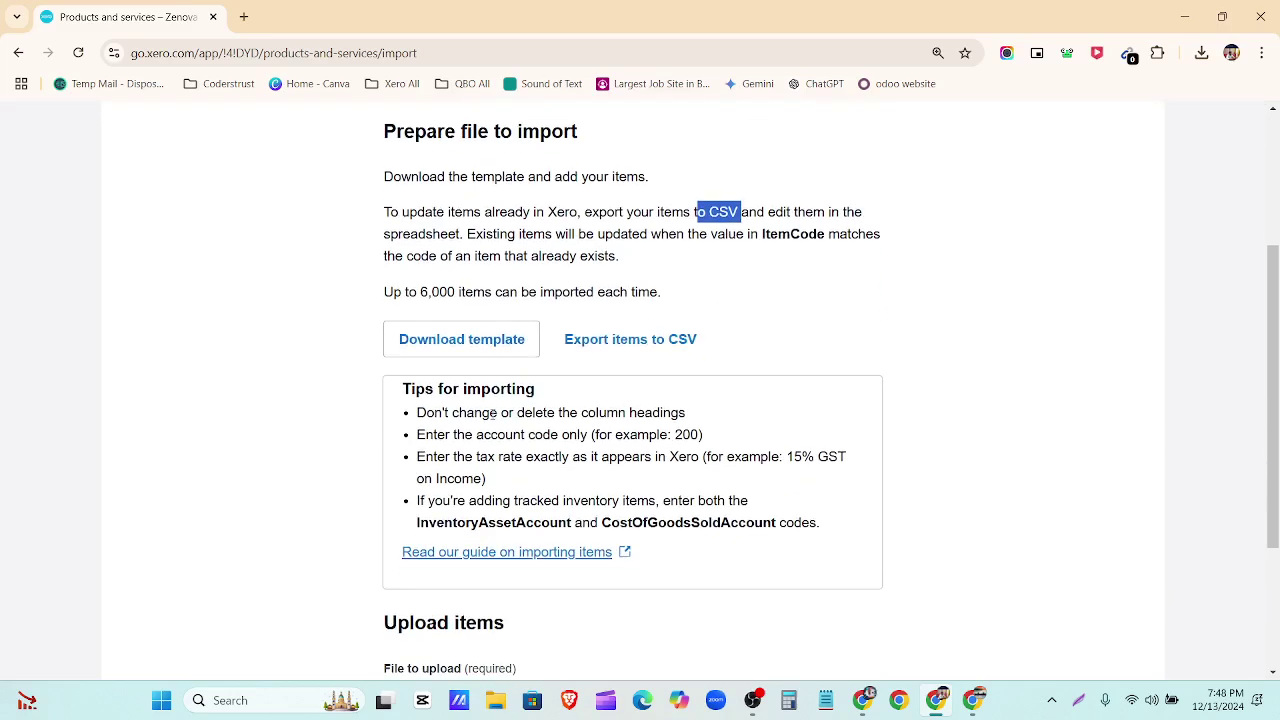
scroll(434, 416, "down", 1)
left_click_drag(417, 329, 694, 334)
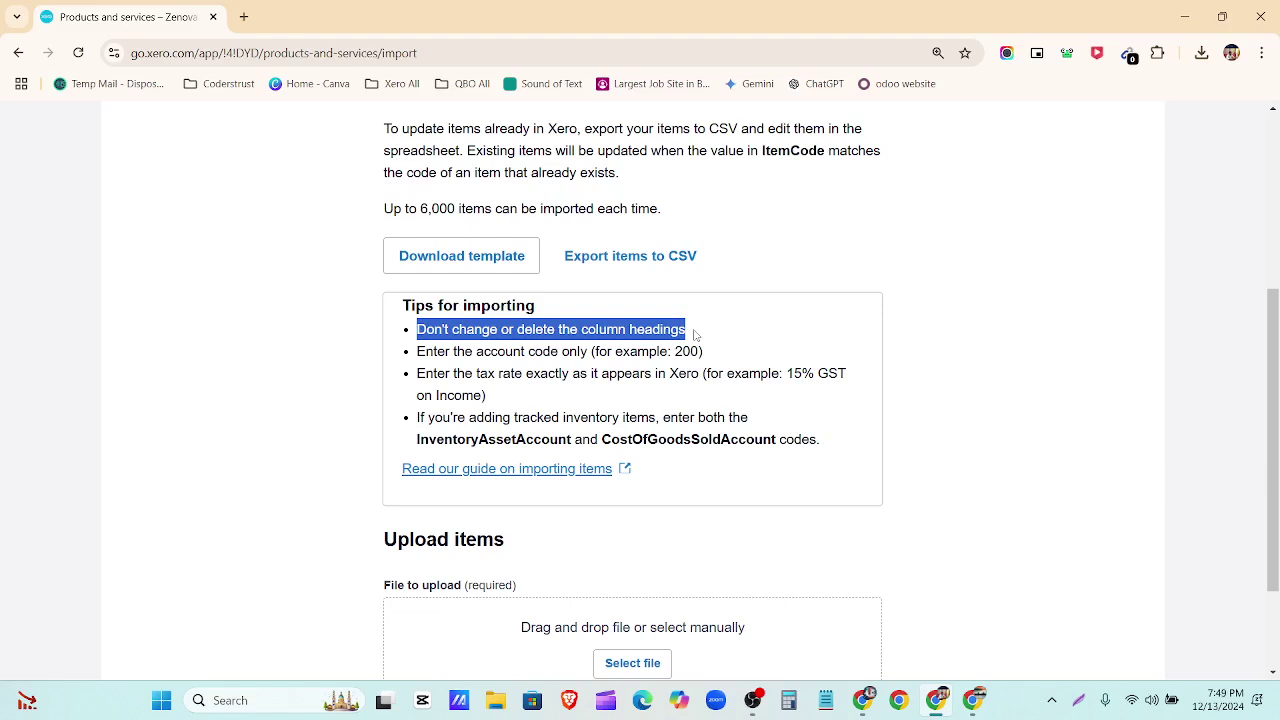
triple_click(572, 354)
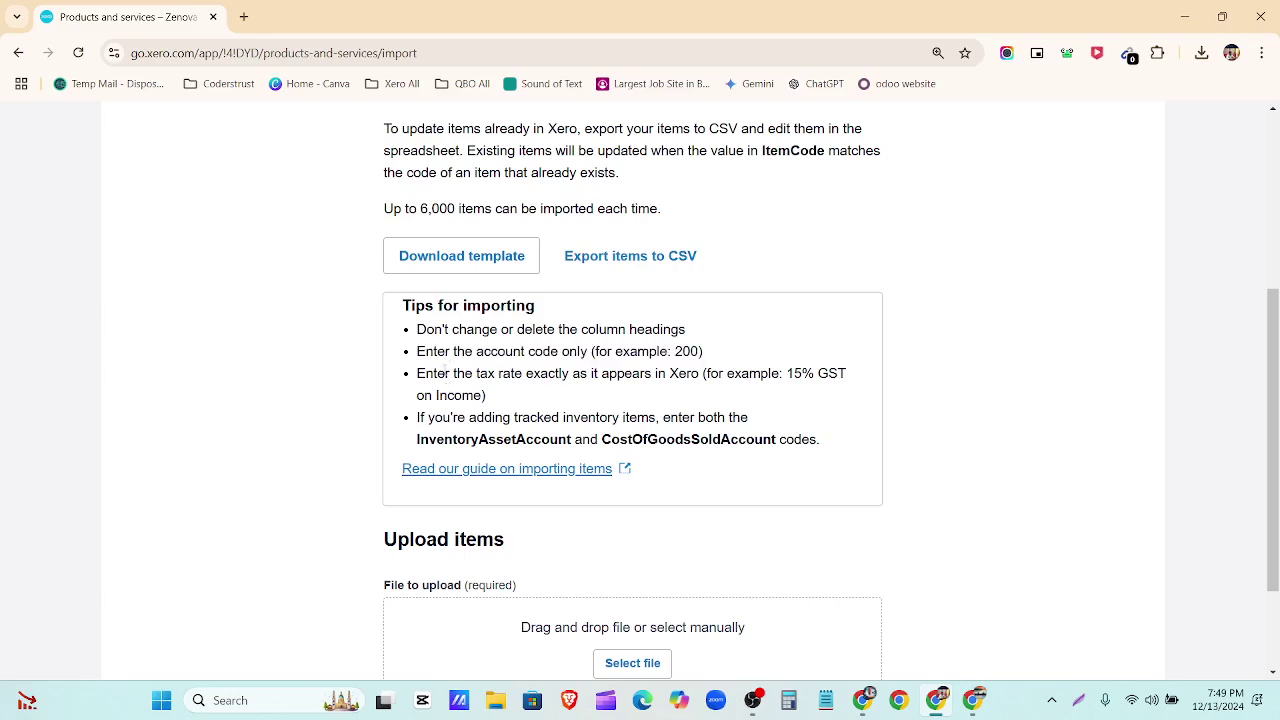
triple_click(445, 374)
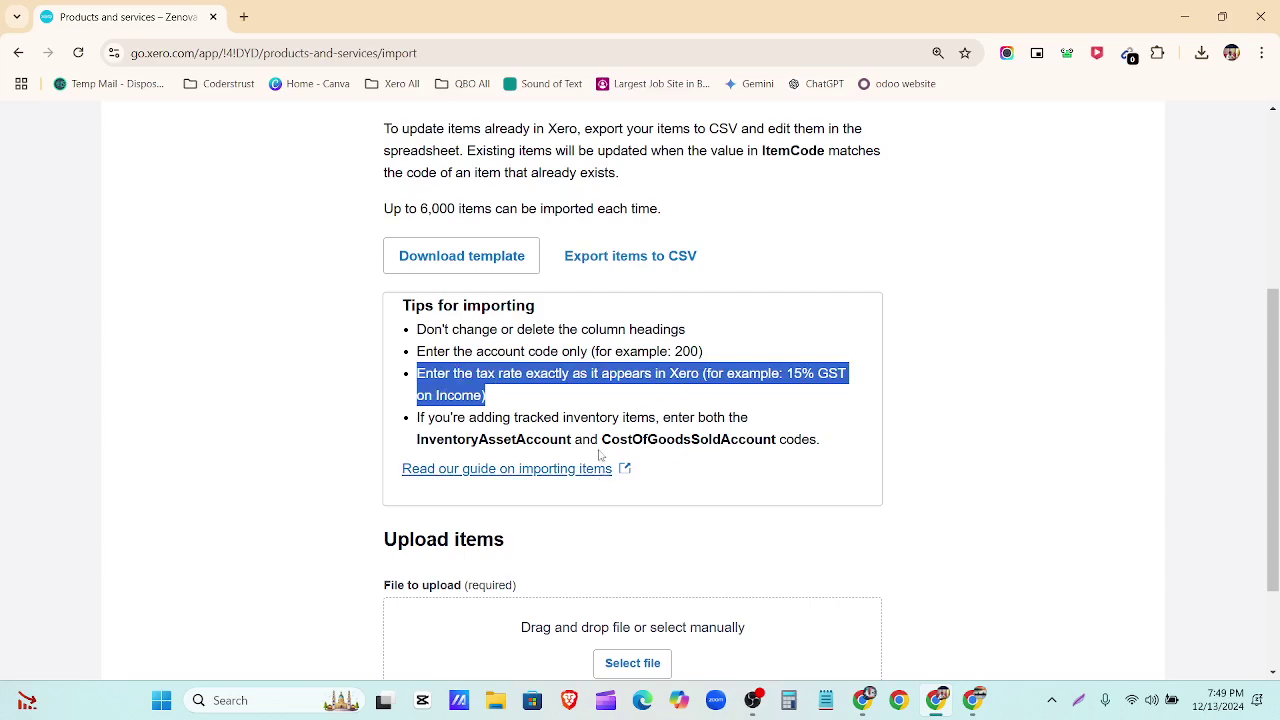
scroll(519, 431, "down", 1)
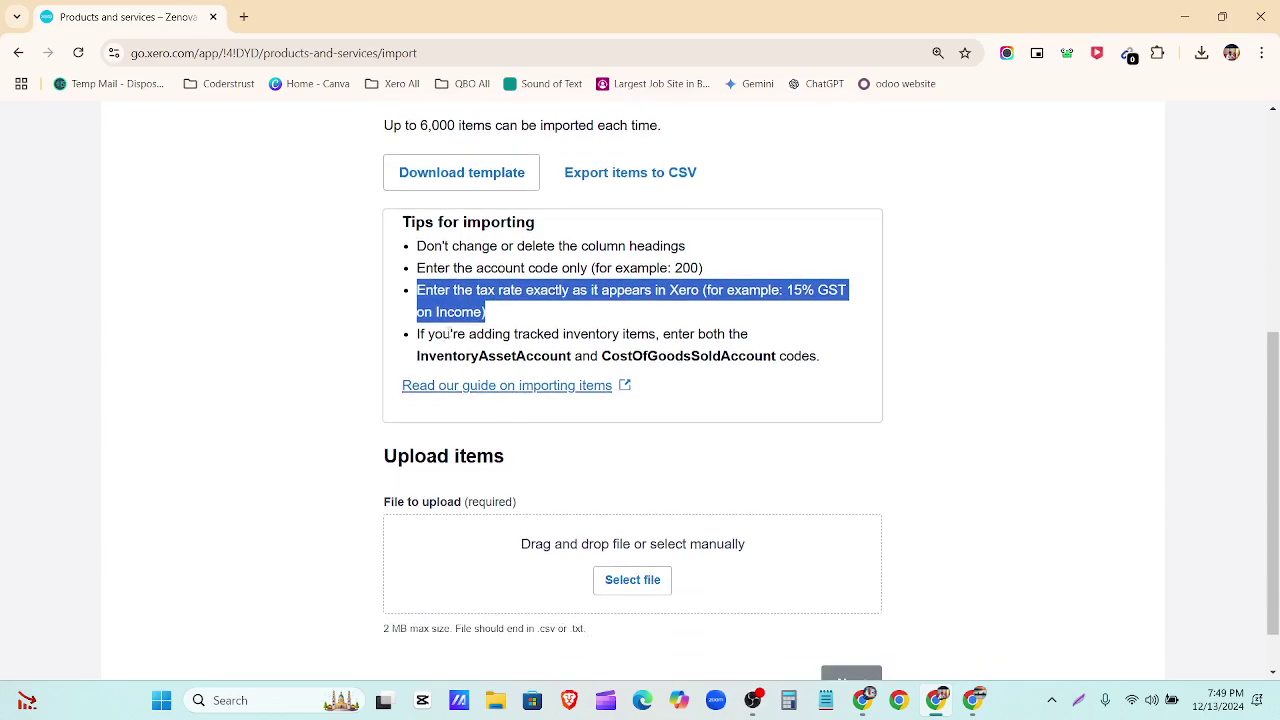
triple_click(449, 333)
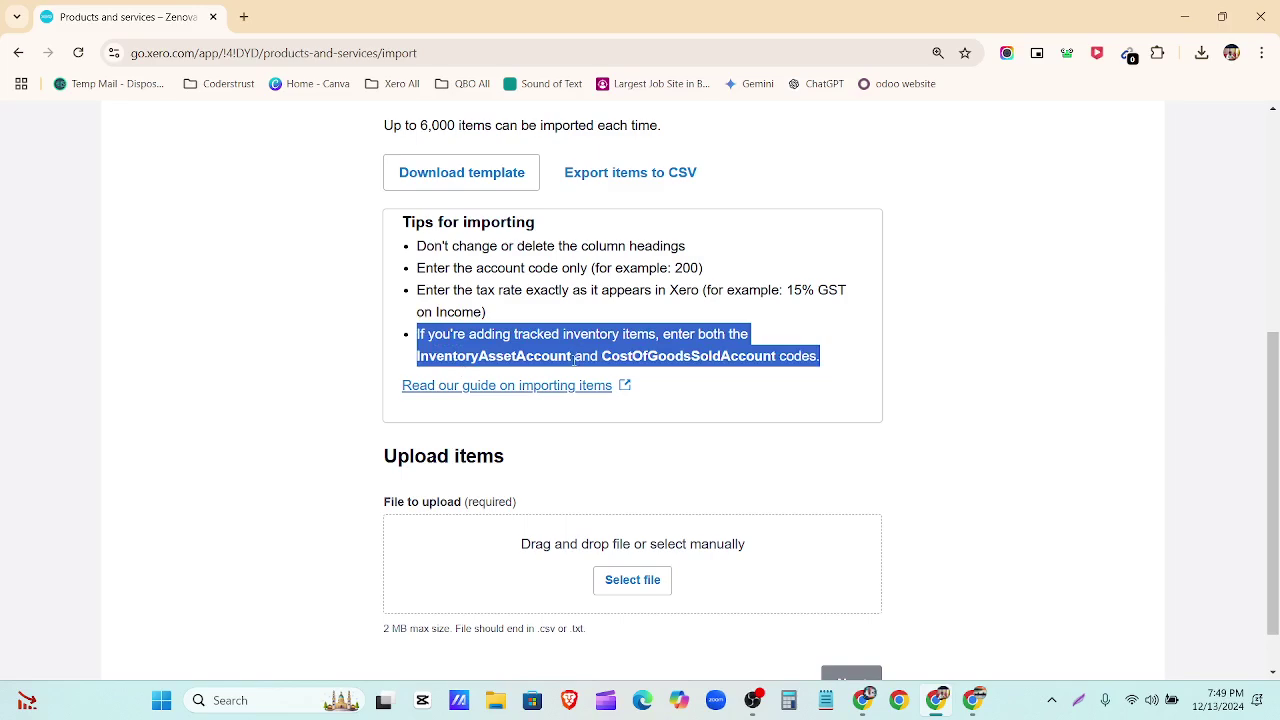
left_click(791, 383)
left_click_drag(788, 368, 821, 357)
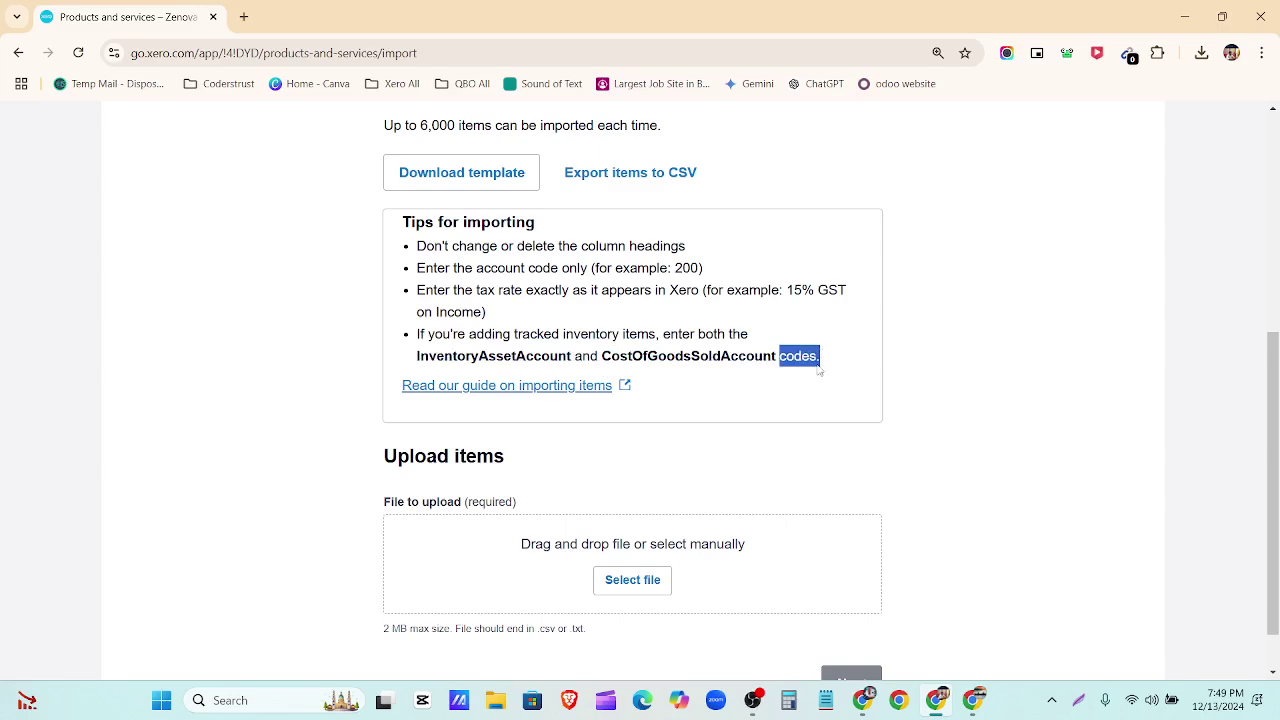
scroll(700, 410, "down", 1)
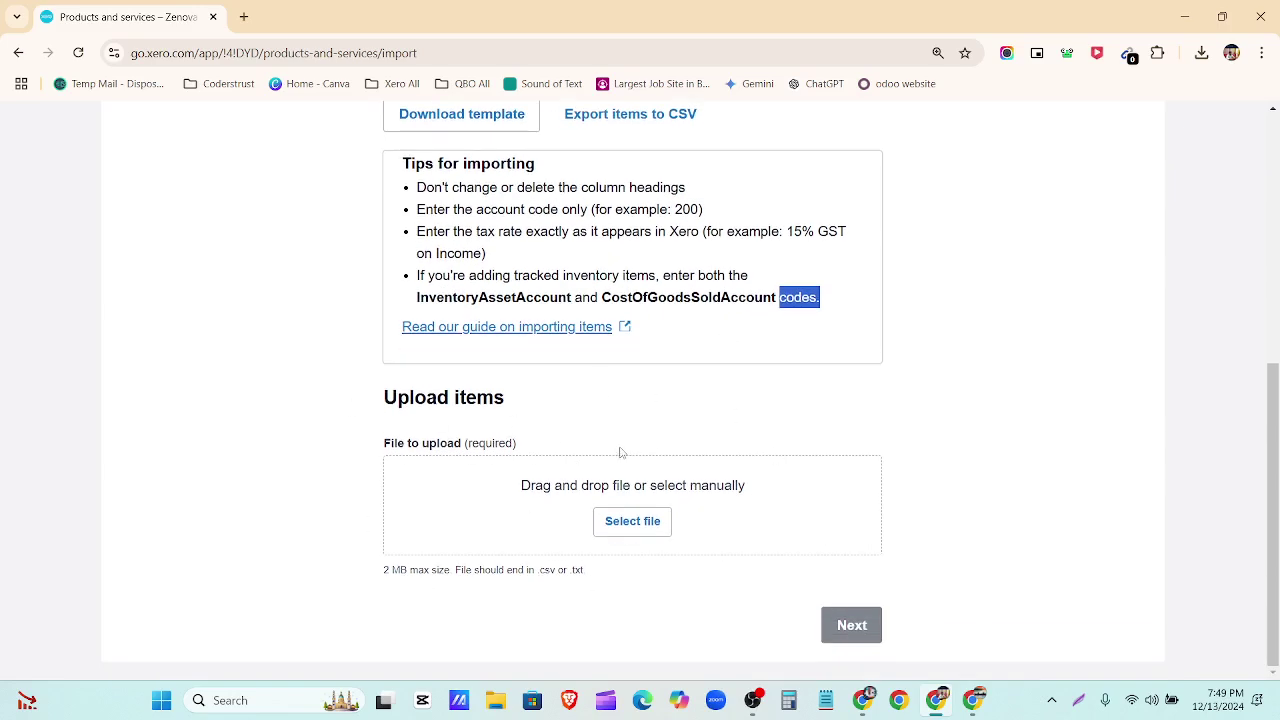
scroll(597, 525, "up", 2)
scroll(600, 527, "up", 4)
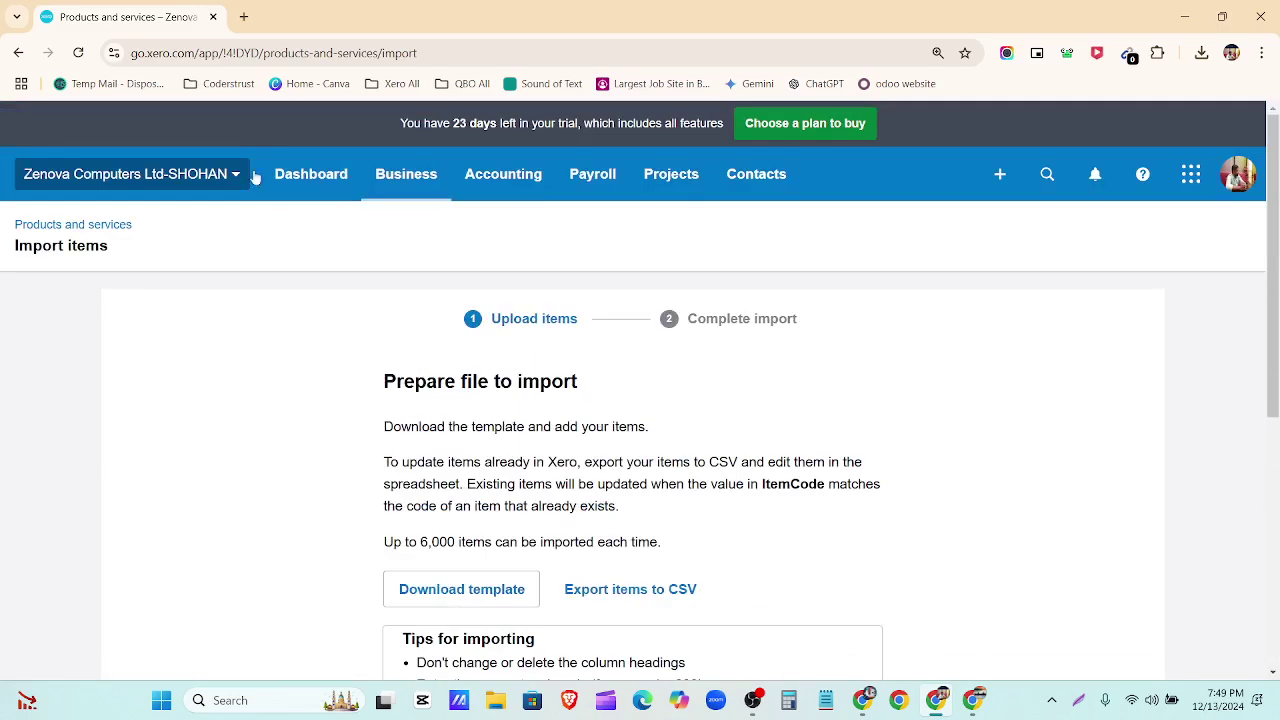
Duplicate the Xero browser tab and open the Chart of accounts from the advanced accounting settings in the copy.
right_click(143, 21)
left_click(191, 172)
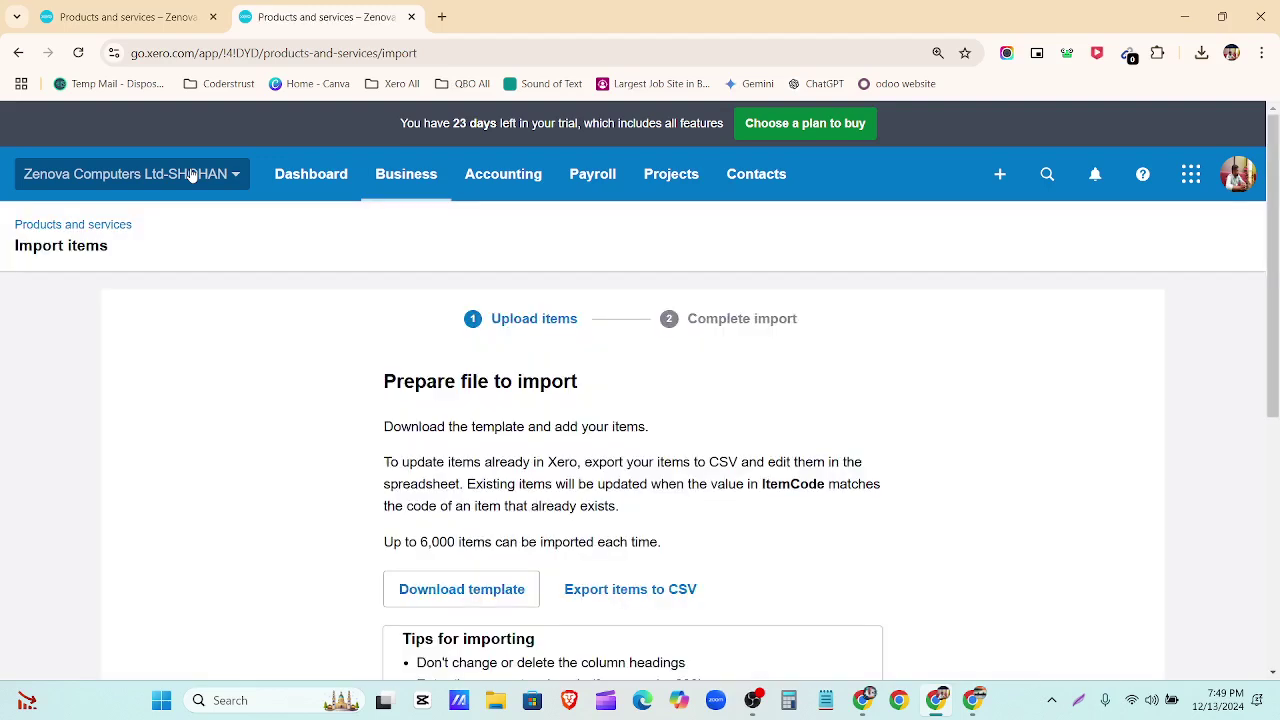
left_click(520, 175)
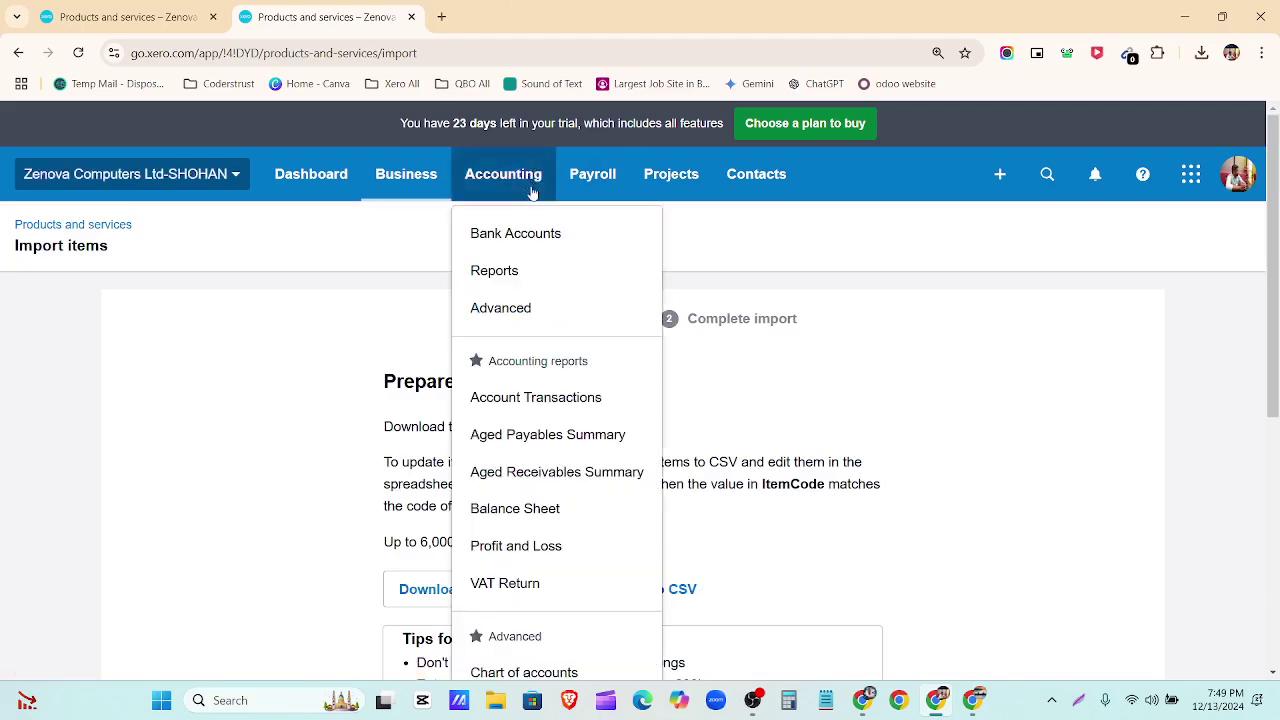
left_click(547, 302)
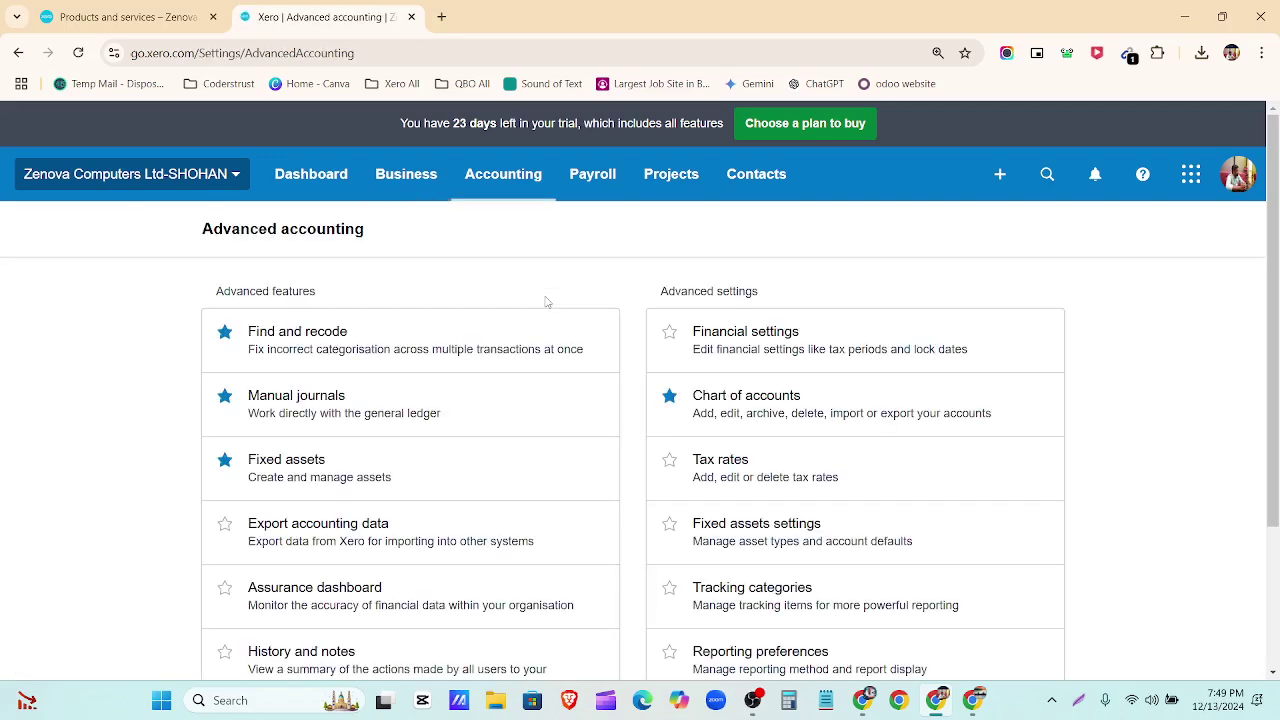
left_click(748, 416)
Switch to Google Drive, download InventoryItems.csv and return to Xero.
left_click(863, 702)
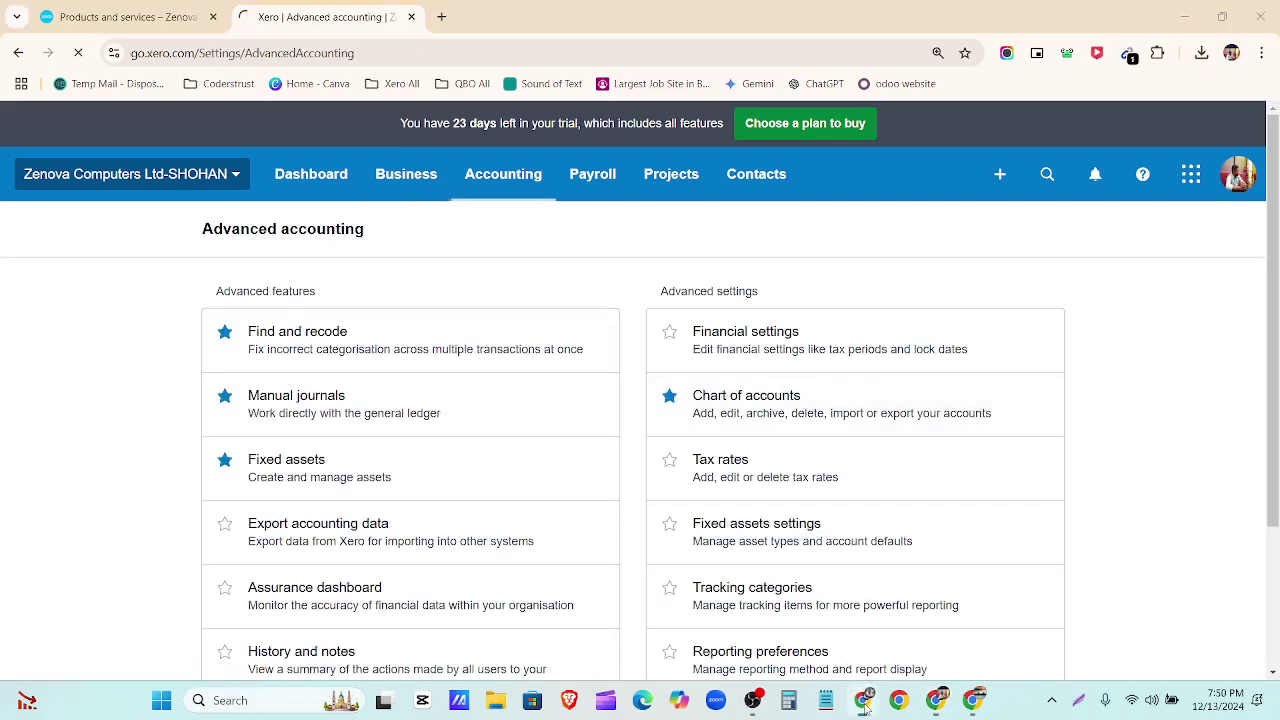
left_click(1089, 128)
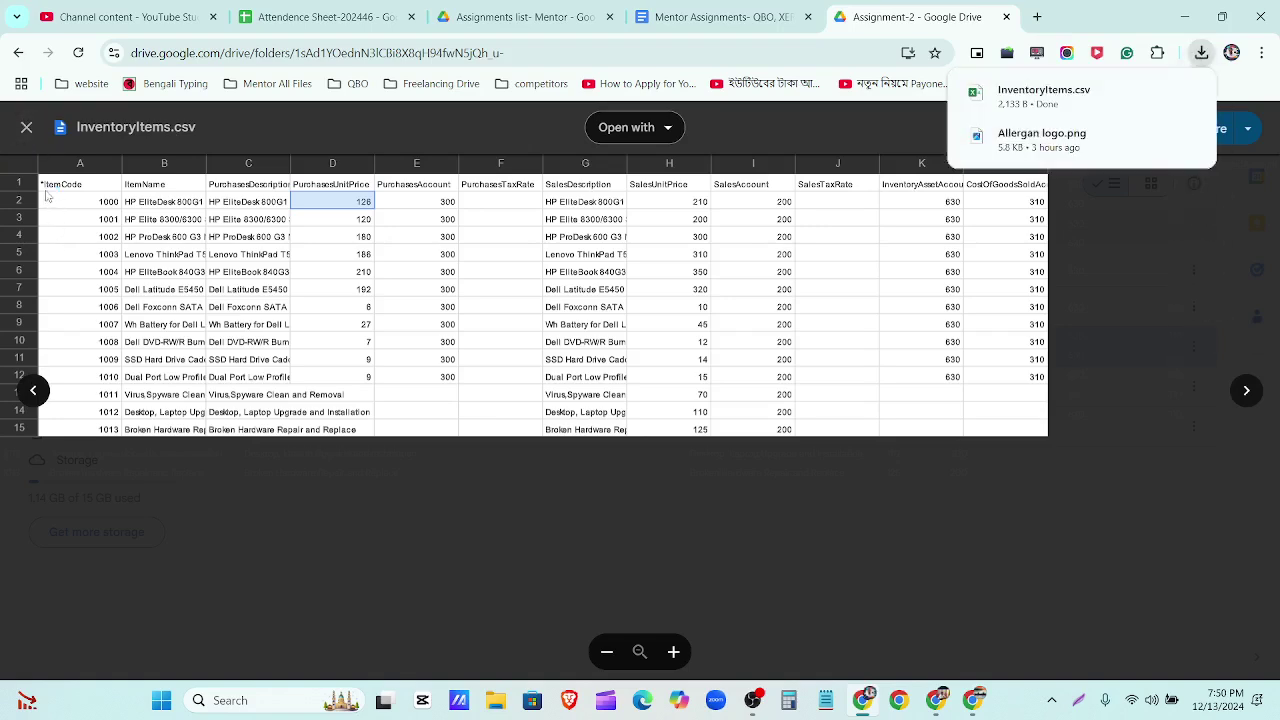
left_click(938, 706)
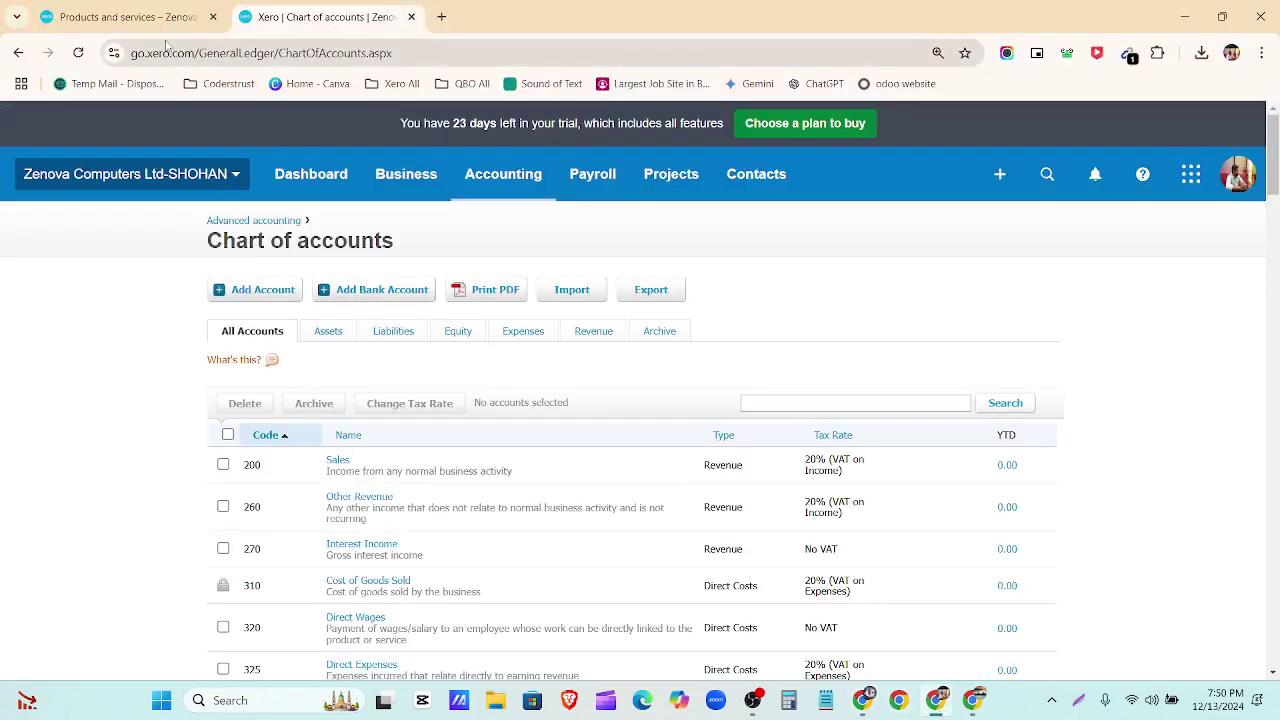
Download the item import template from the Import items page and open InventoryItems (1).csv in Excel.
left_click(155, 18)
scroll(480, 420, "down", 2)
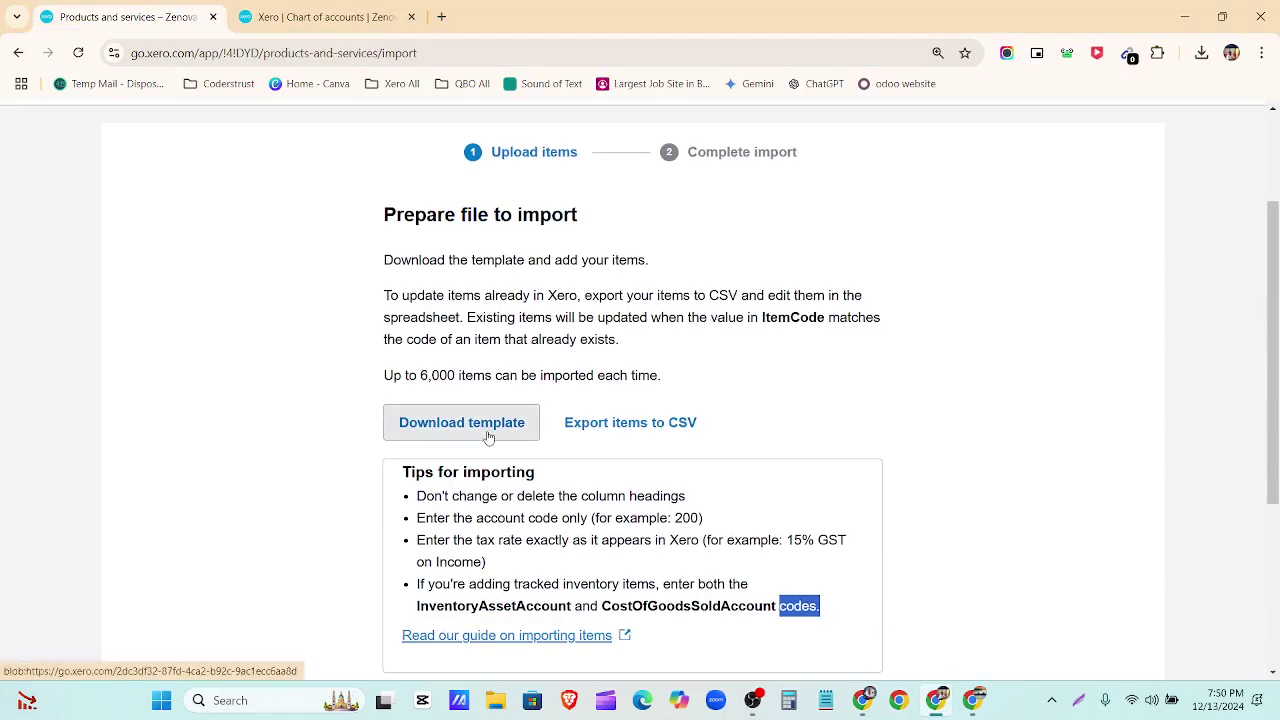
left_click(488, 437)
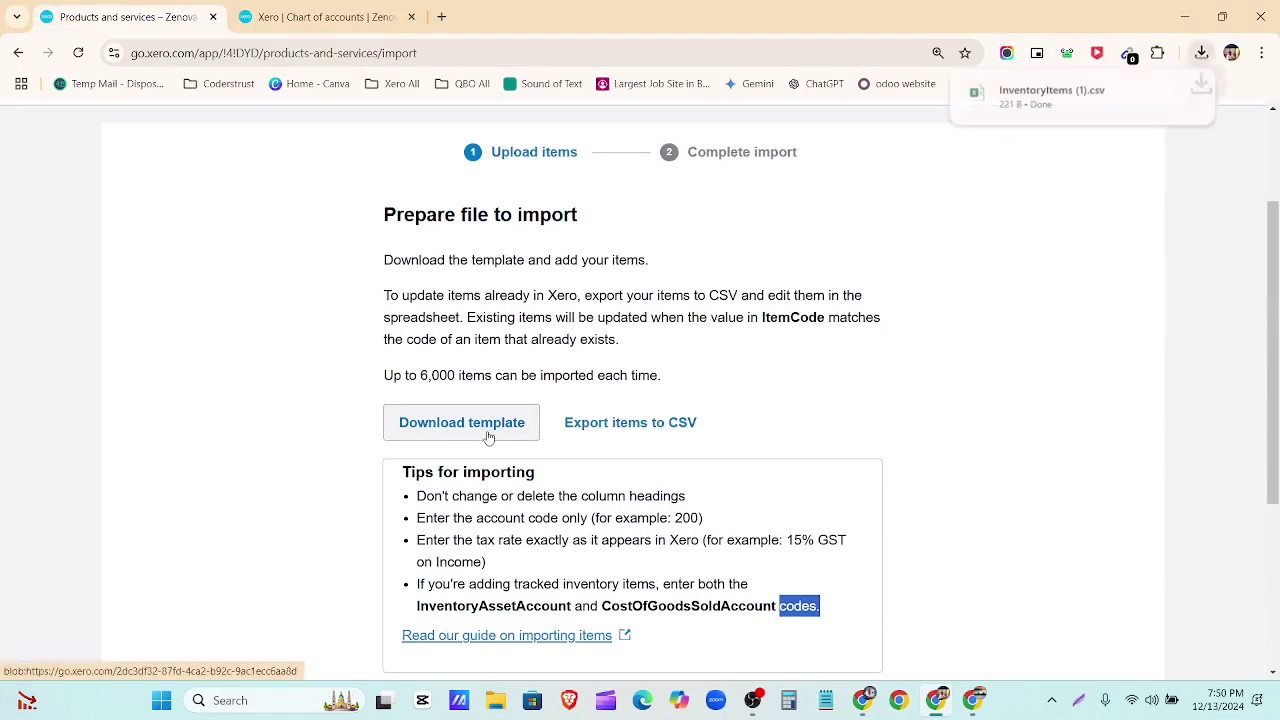
left_click(1006, 105)
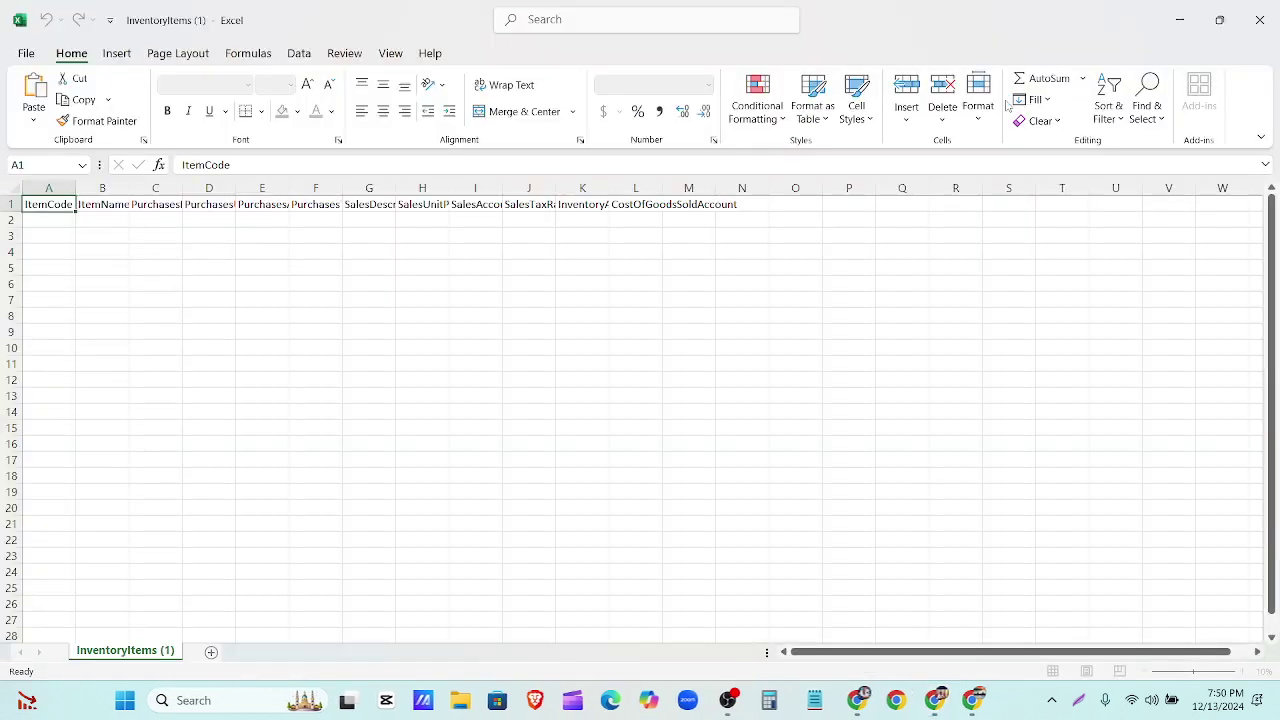
Dismiss the Office licence notice and autofit columns B to L of the import template to their headings.
left_click_drag(72, 187, 73, 188)
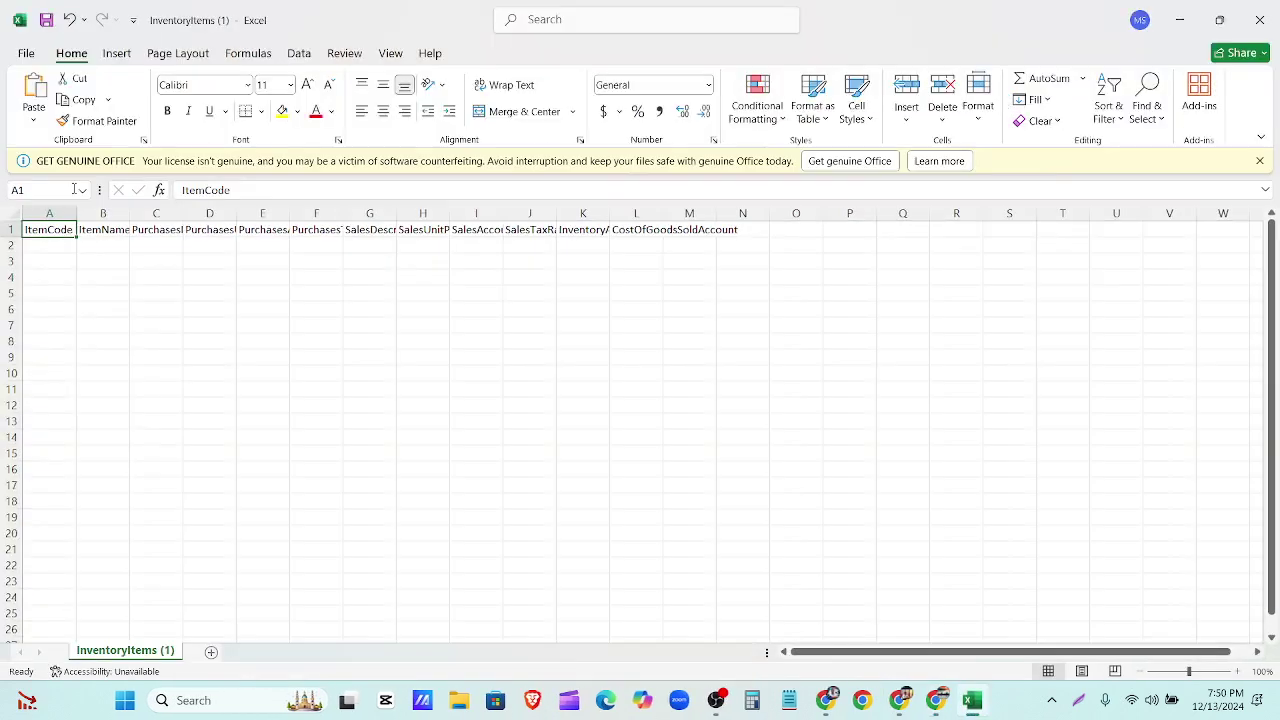
left_click(1259, 161)
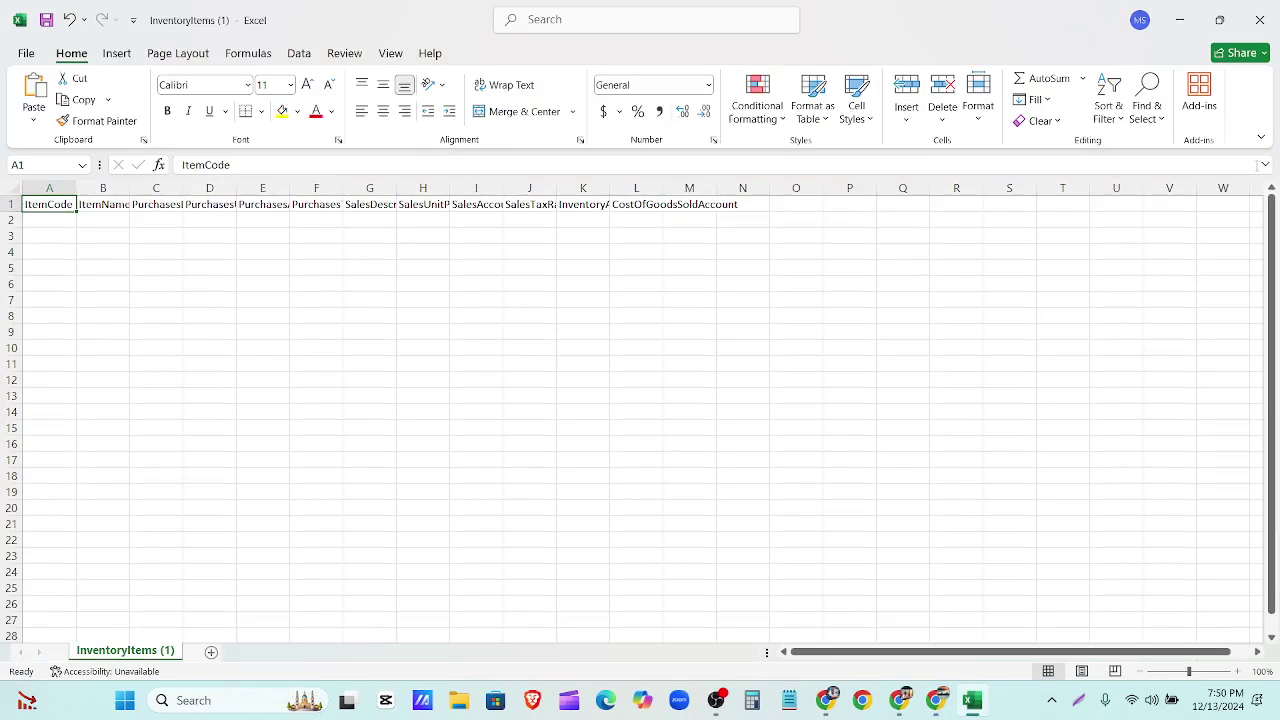
double_click(606, 191)
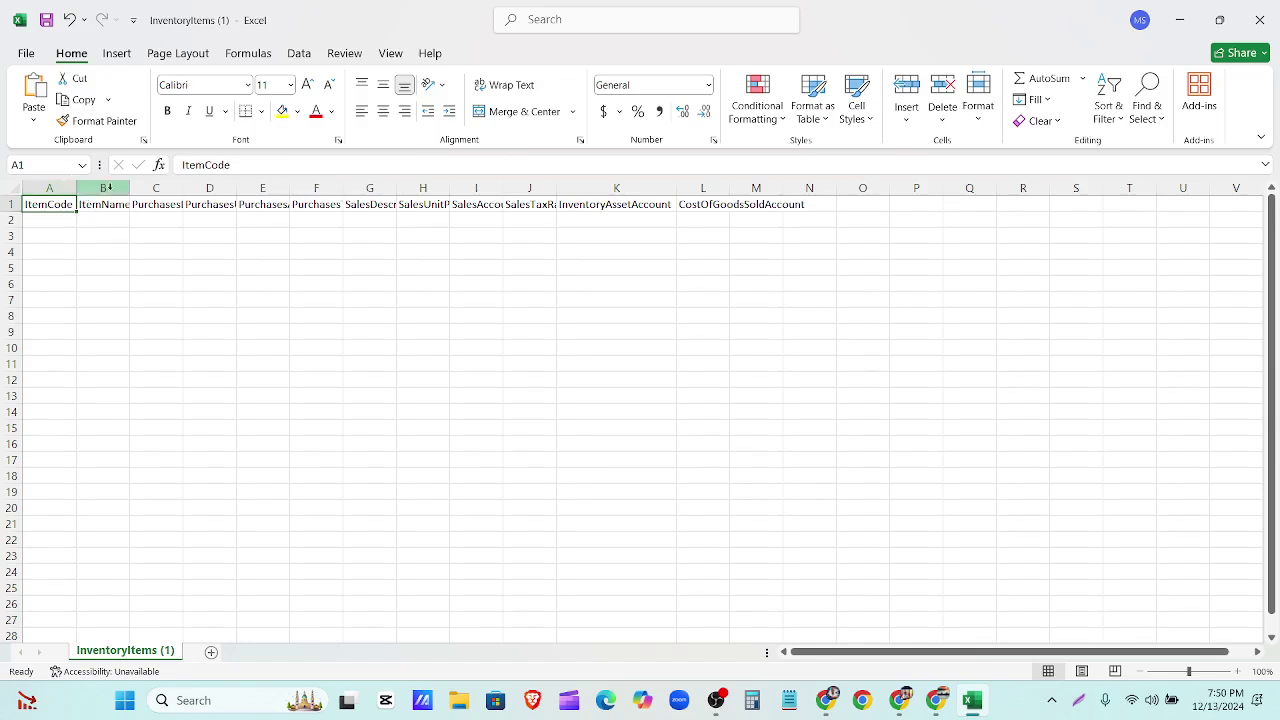
double_click(129, 186)
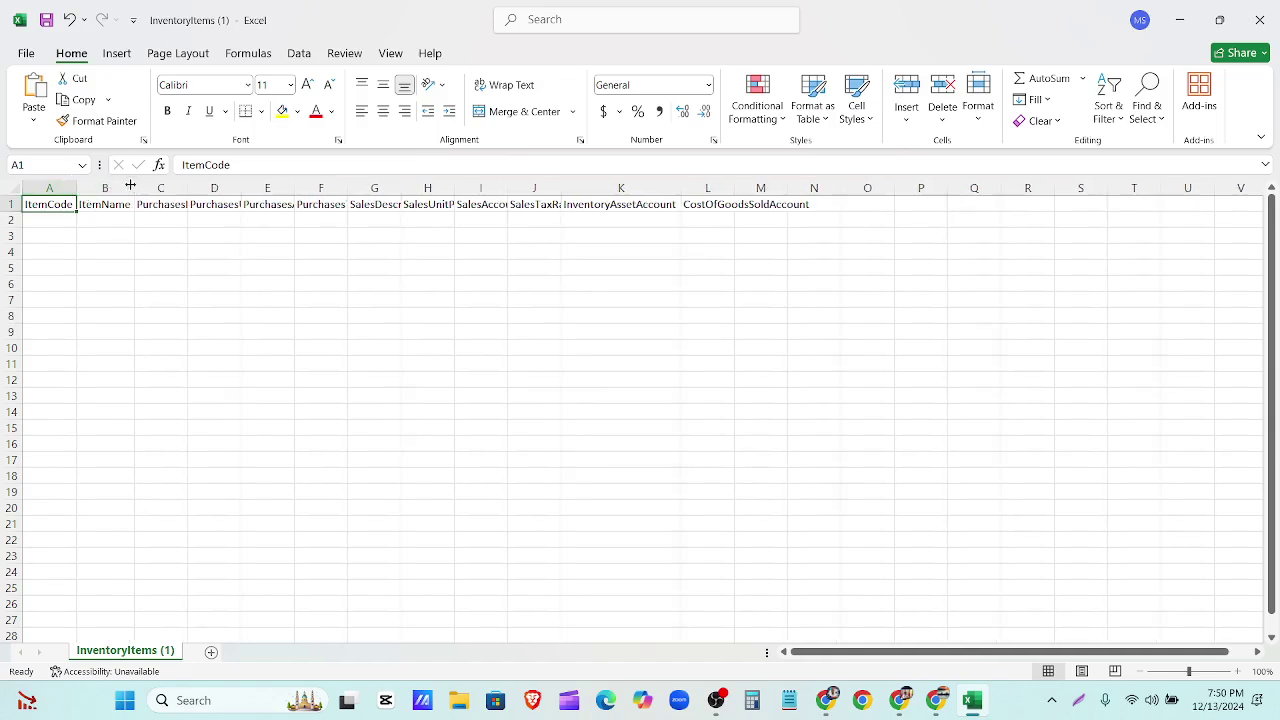
double_click(185, 187)
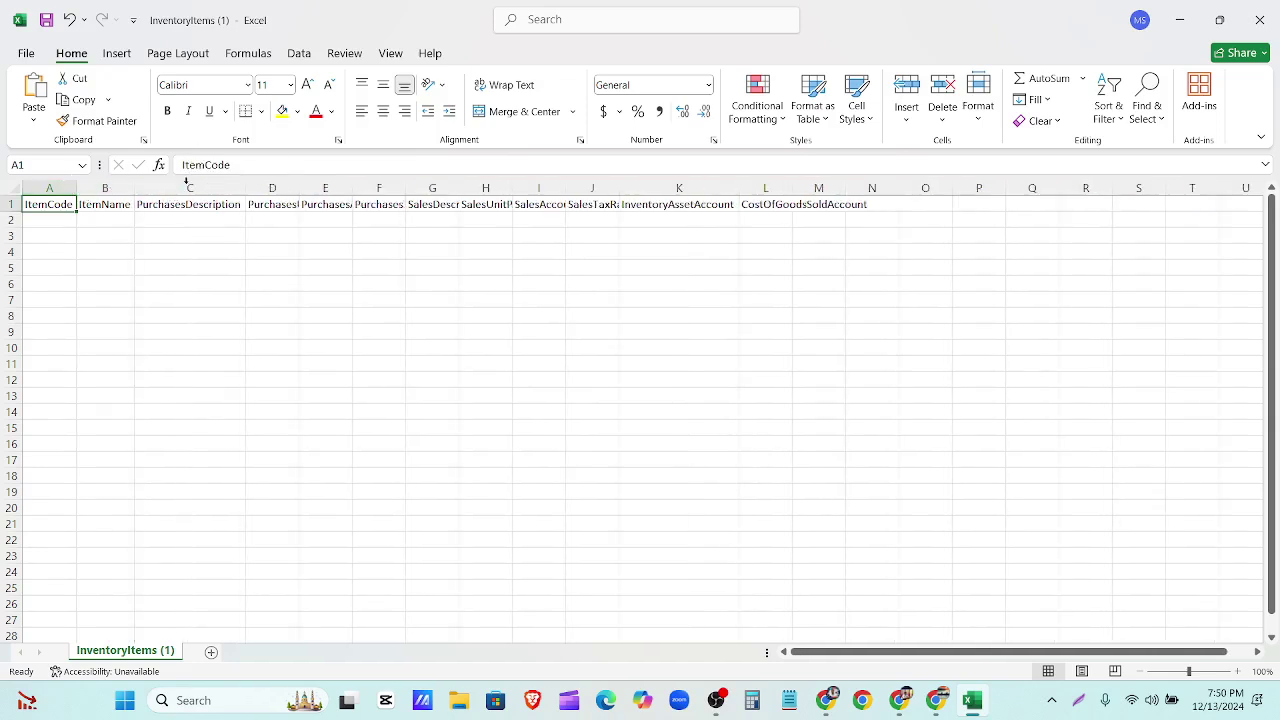
double_click(300, 187)
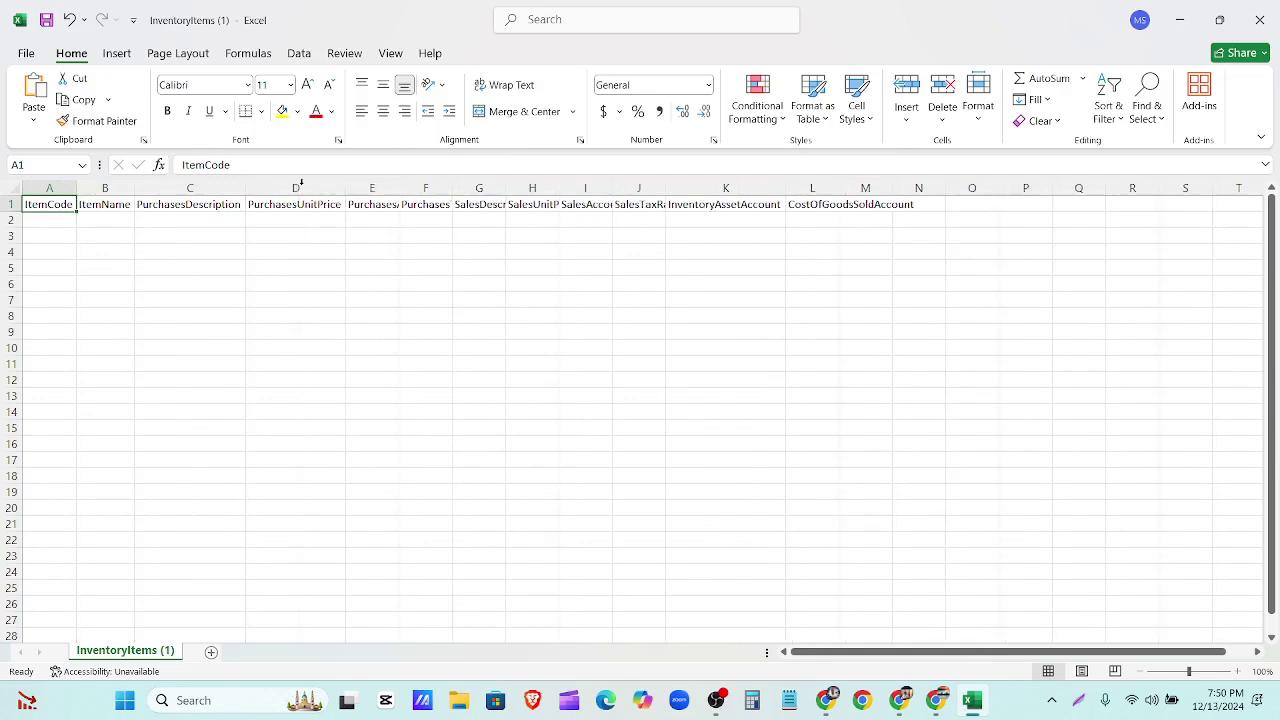
double_click(399, 187)
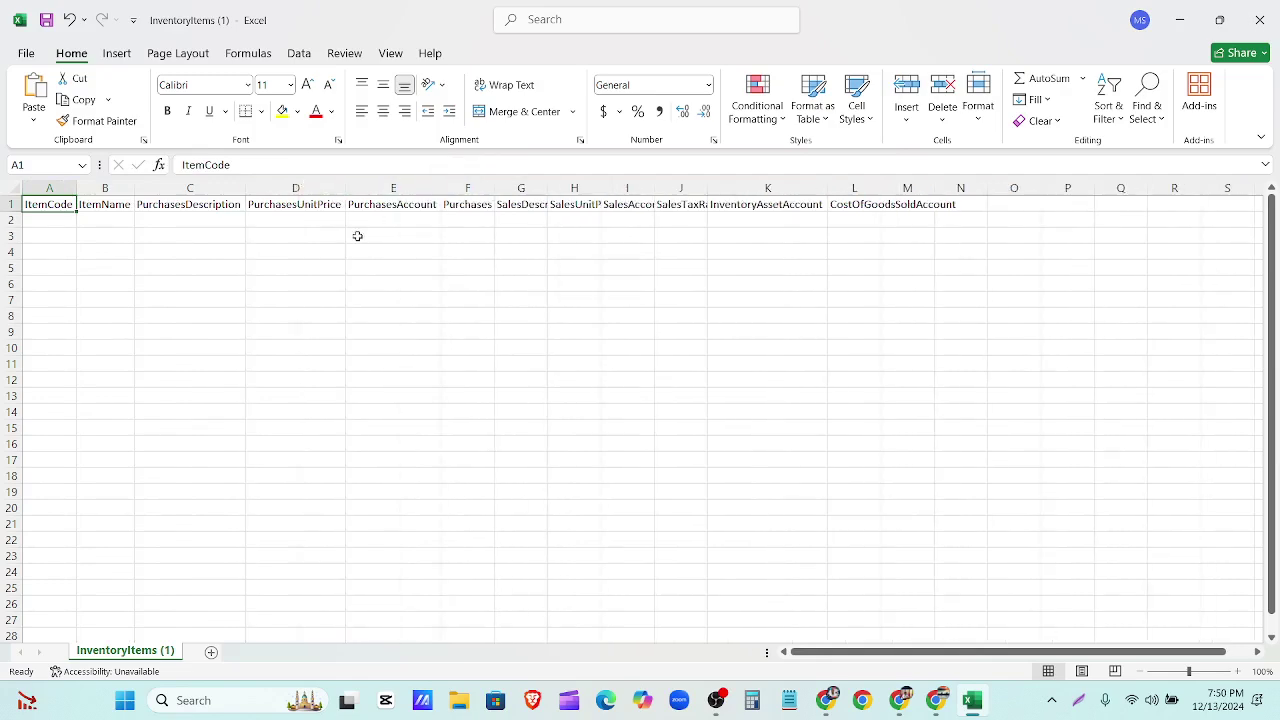
double_click(495, 186)
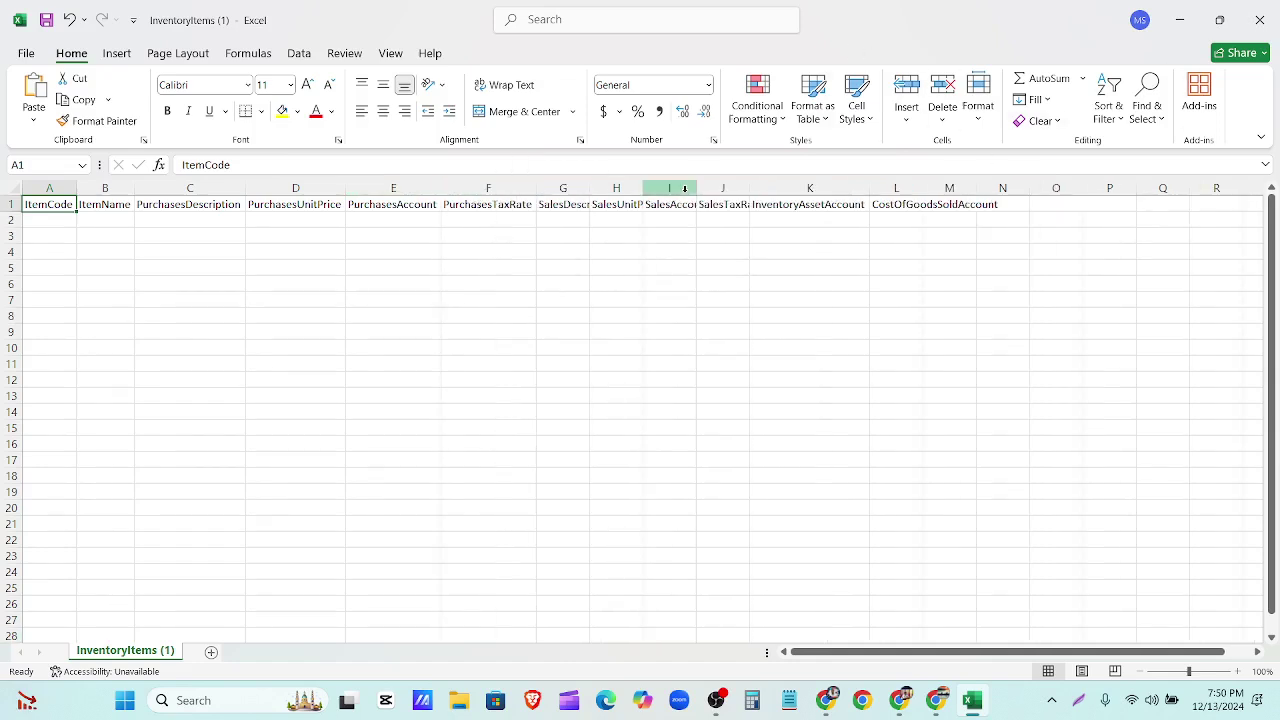
double_click(590, 187)
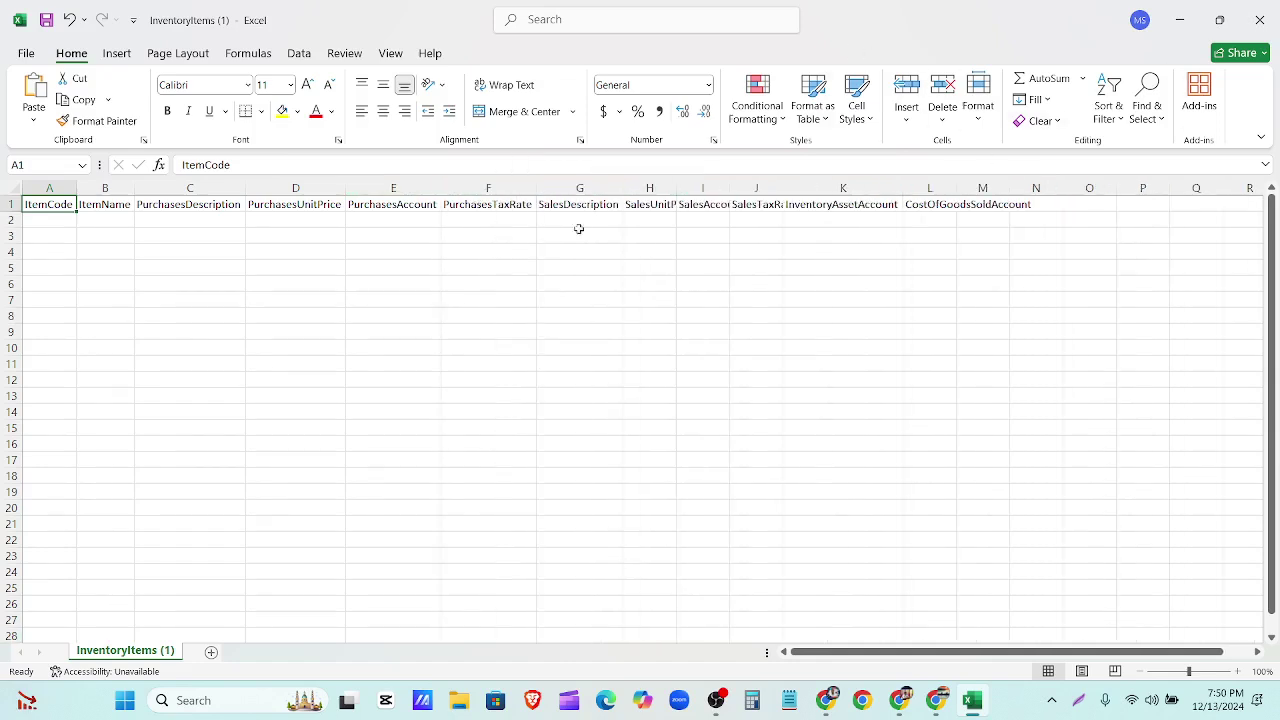
double_click(677, 187)
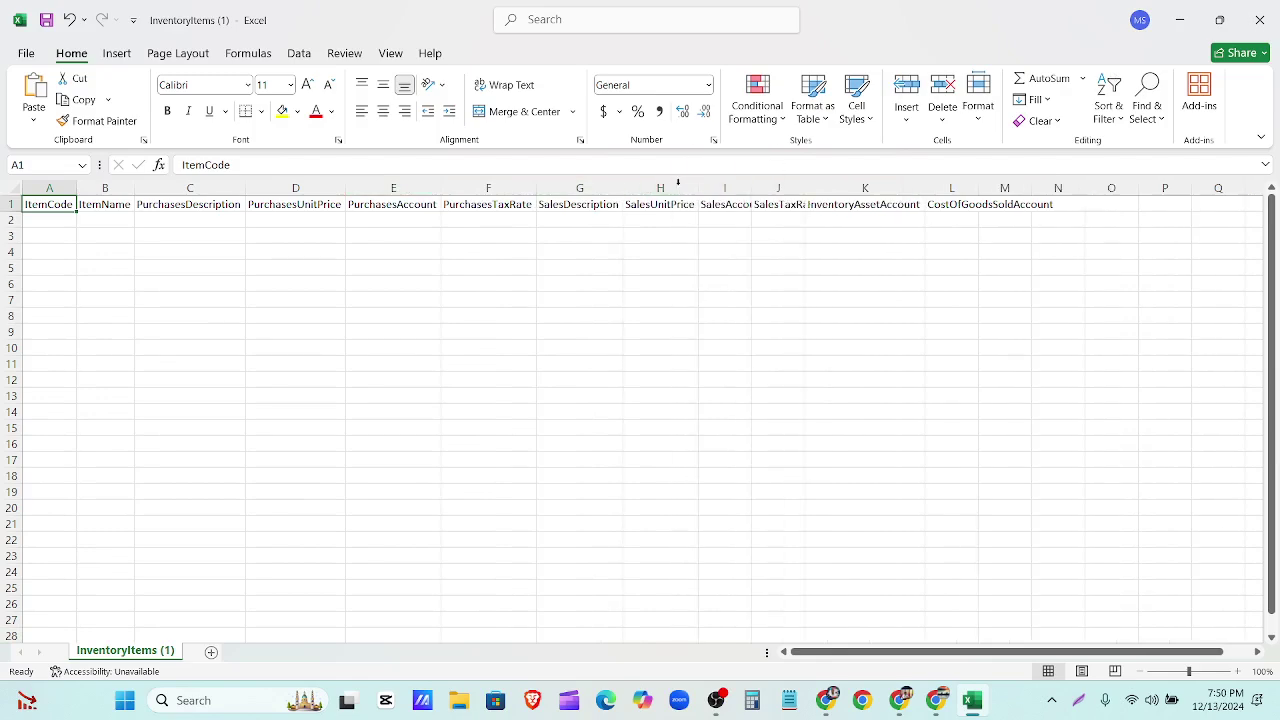
double_click(752, 187)
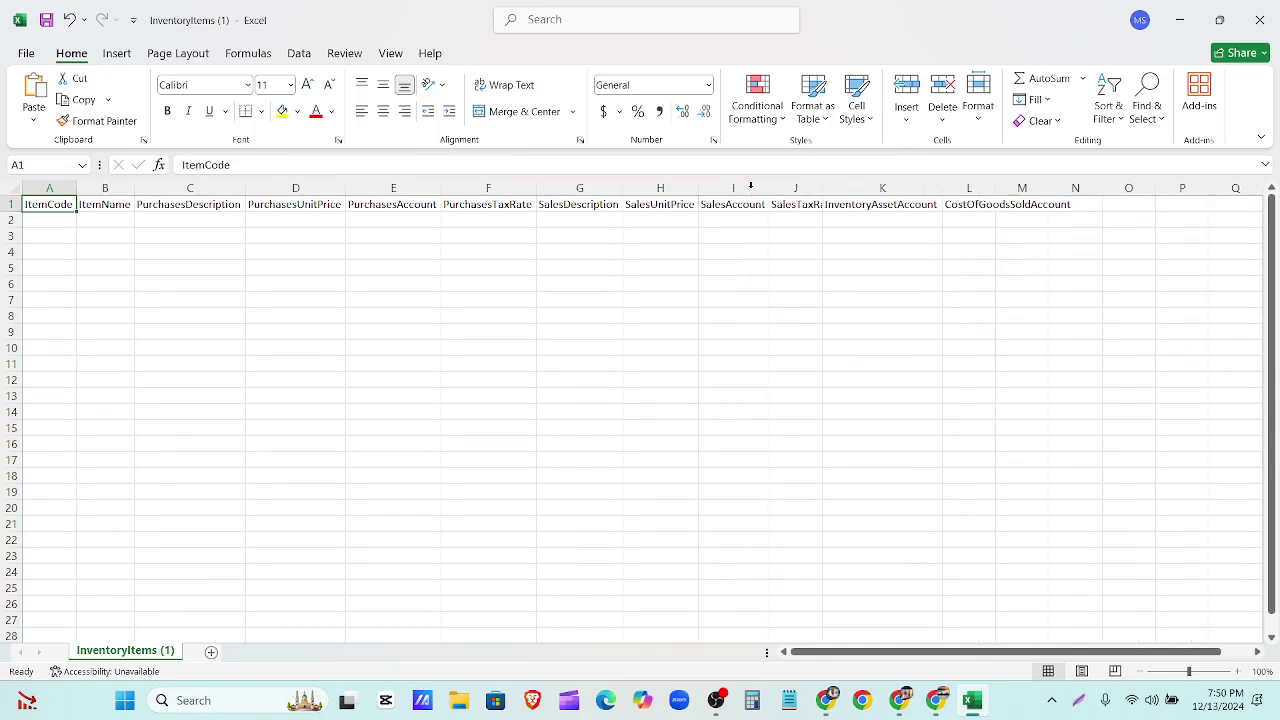
double_click(822, 187)
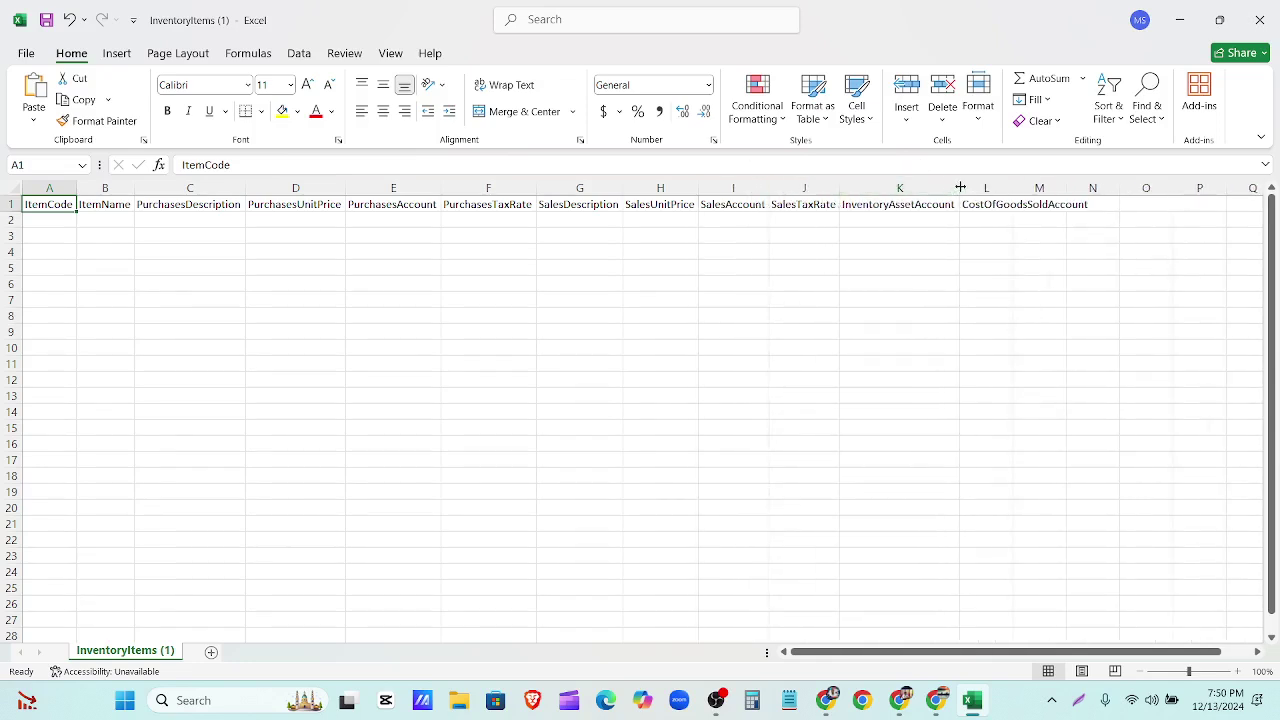
double_click(1015, 187)
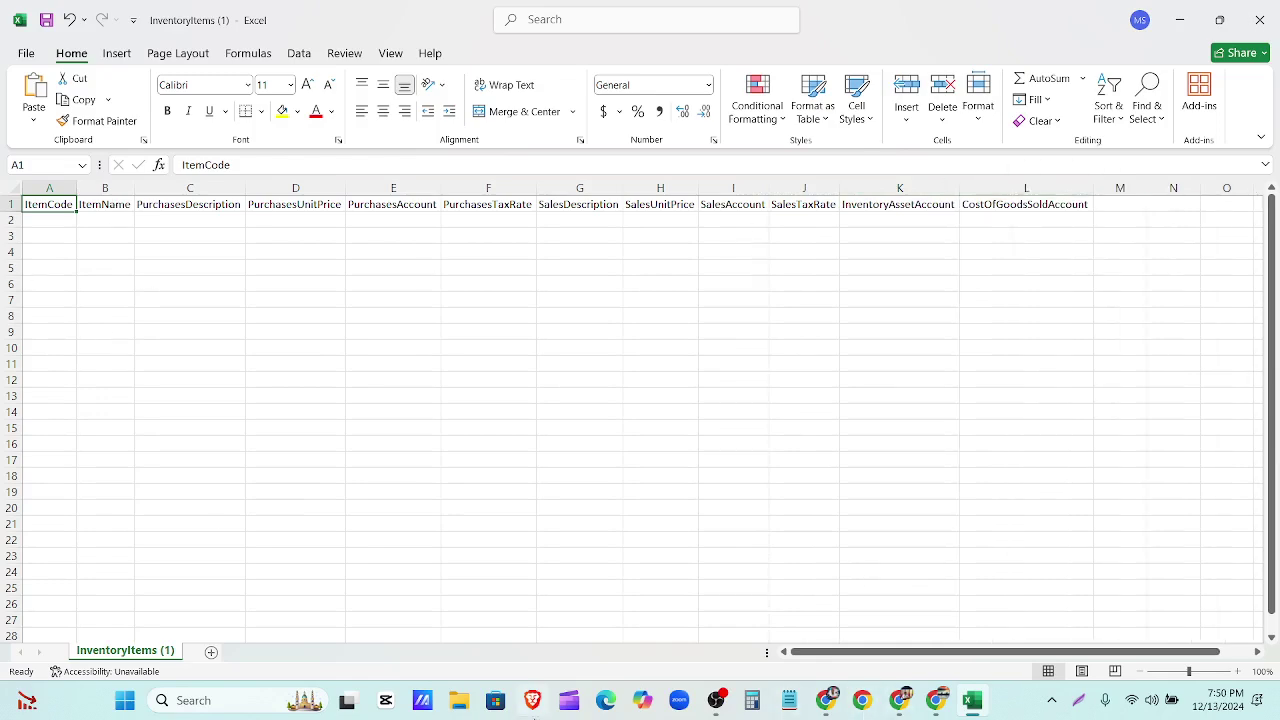
Delete the ContactsTemplate file from the Downloads folder and open the InventoryItems file in Excel.
left_click(458, 700)
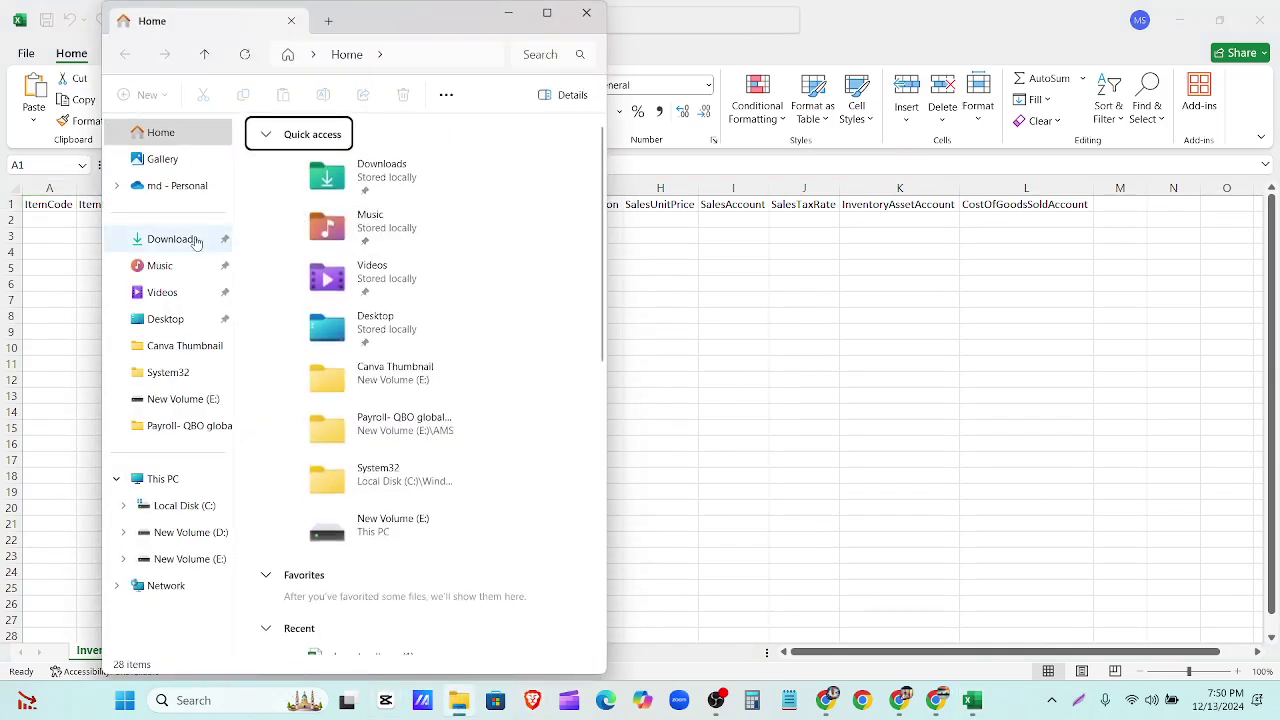
left_click(196, 242)
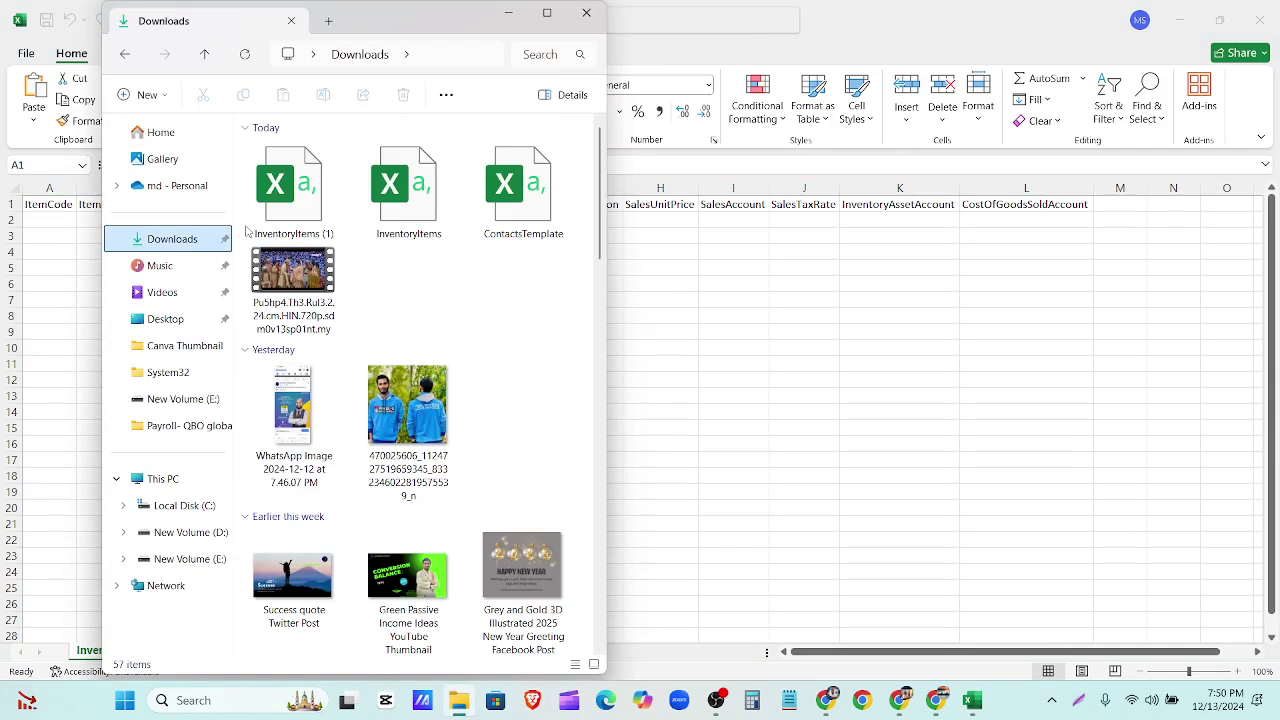
left_click(525, 197)
key("Delete")
left_click(400, 208)
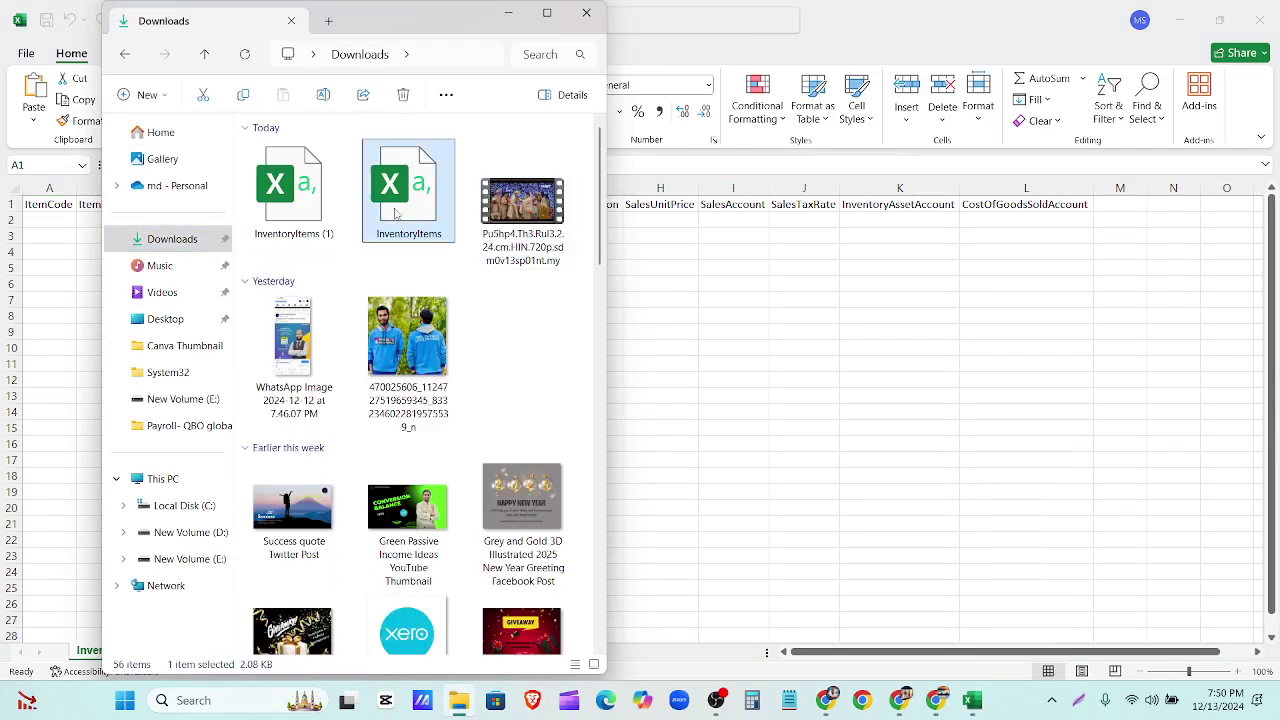
left_click(506, 18)
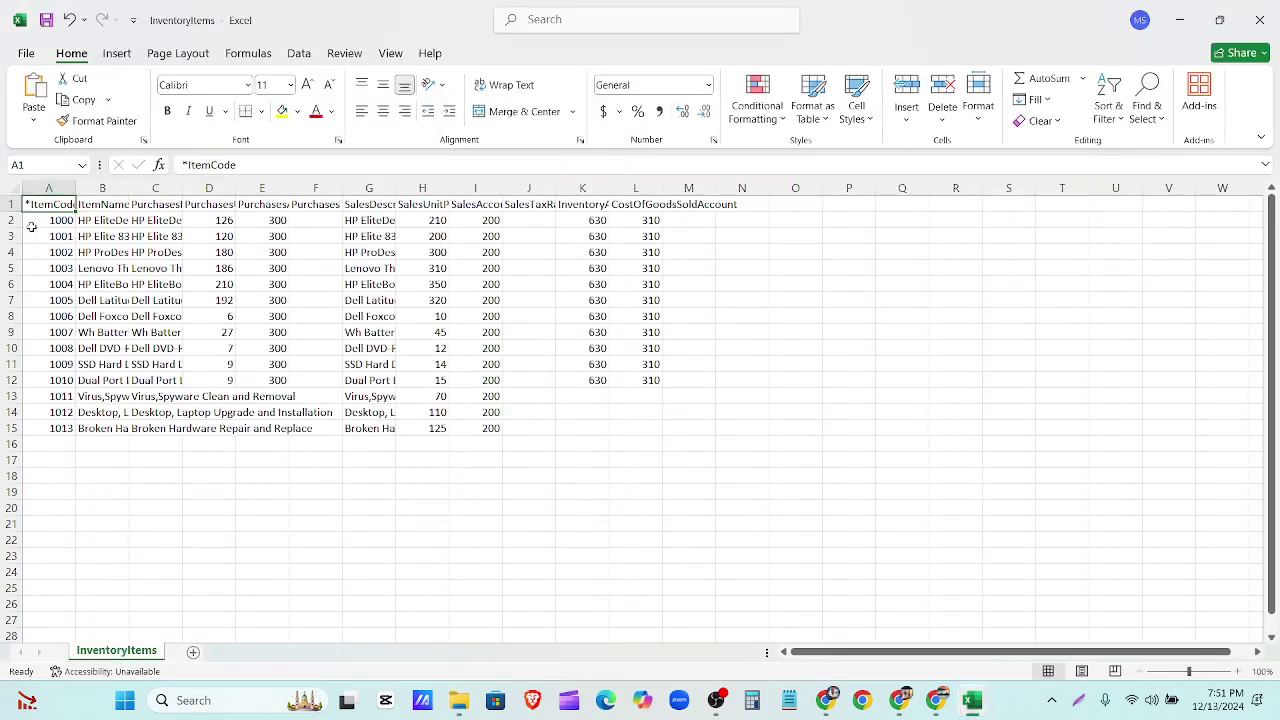
Copy the item rows A2:L15 from InventoryItems and paste them into InventoryItems (1) starting at cell A2.
left_click(14, 220)
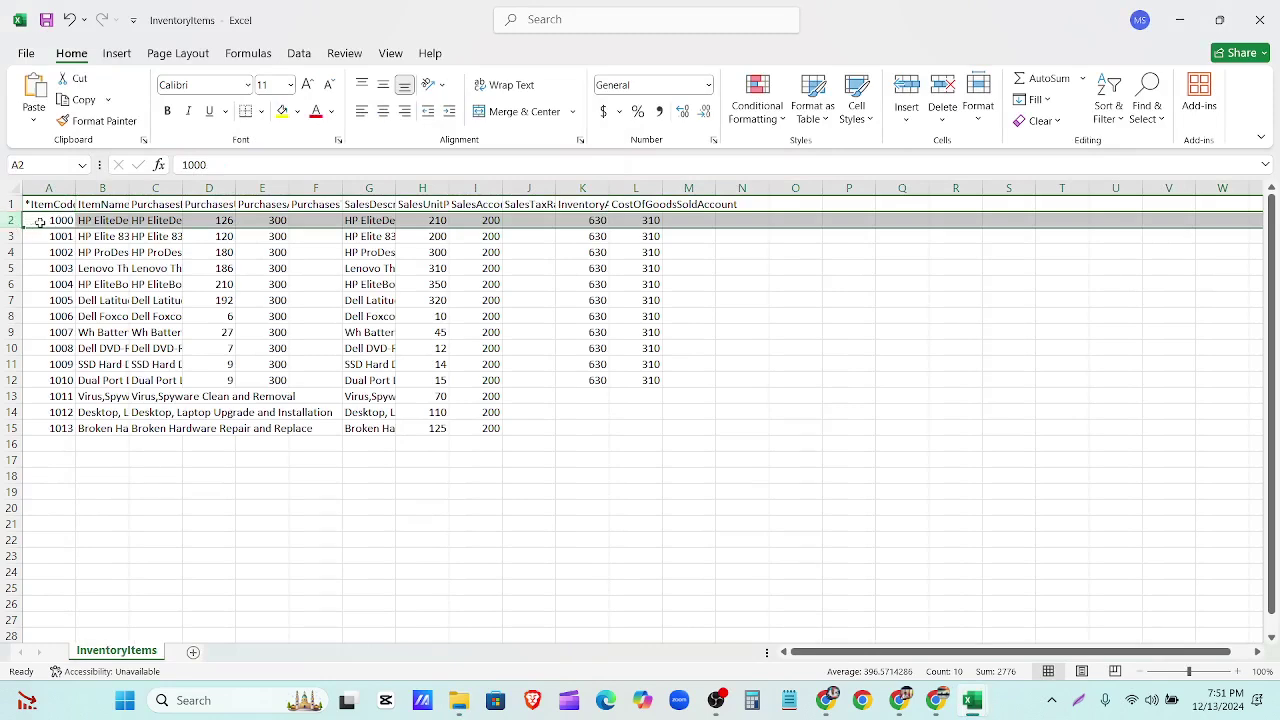
left_click_drag(38, 222, 662, 438)
key("ctrl+c")
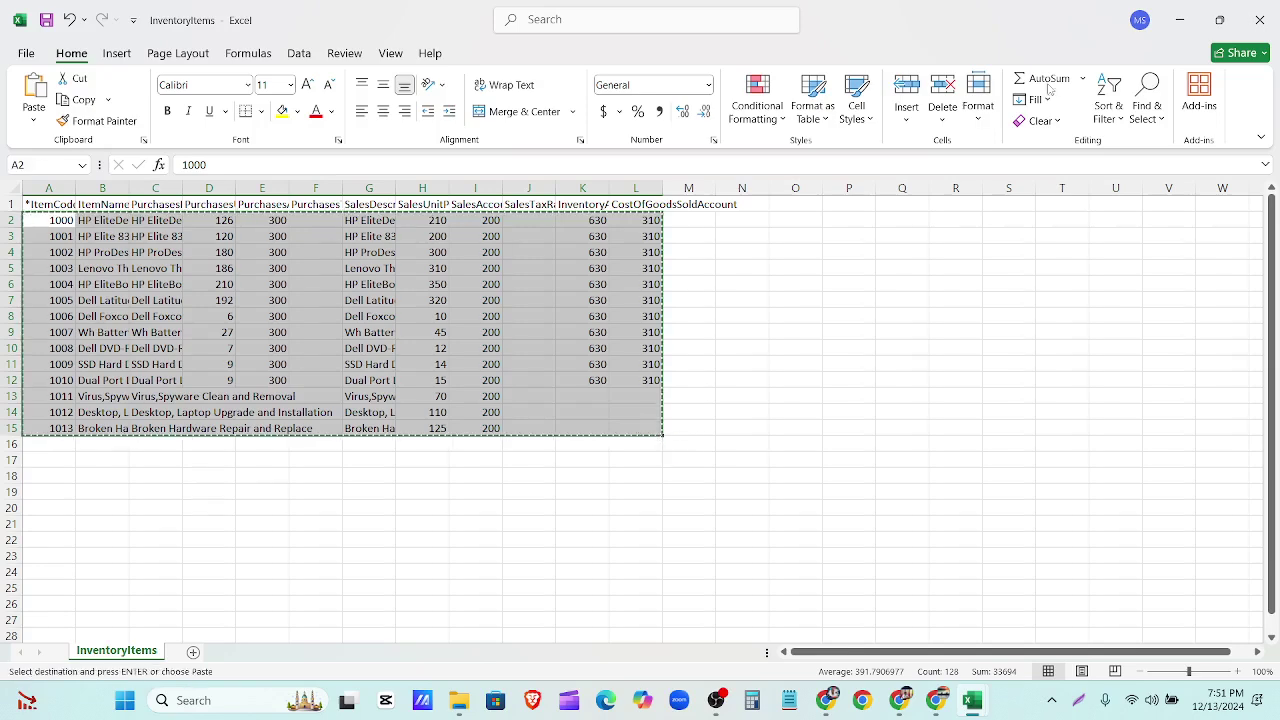
left_click(1180, 20)
left_click(32, 219)
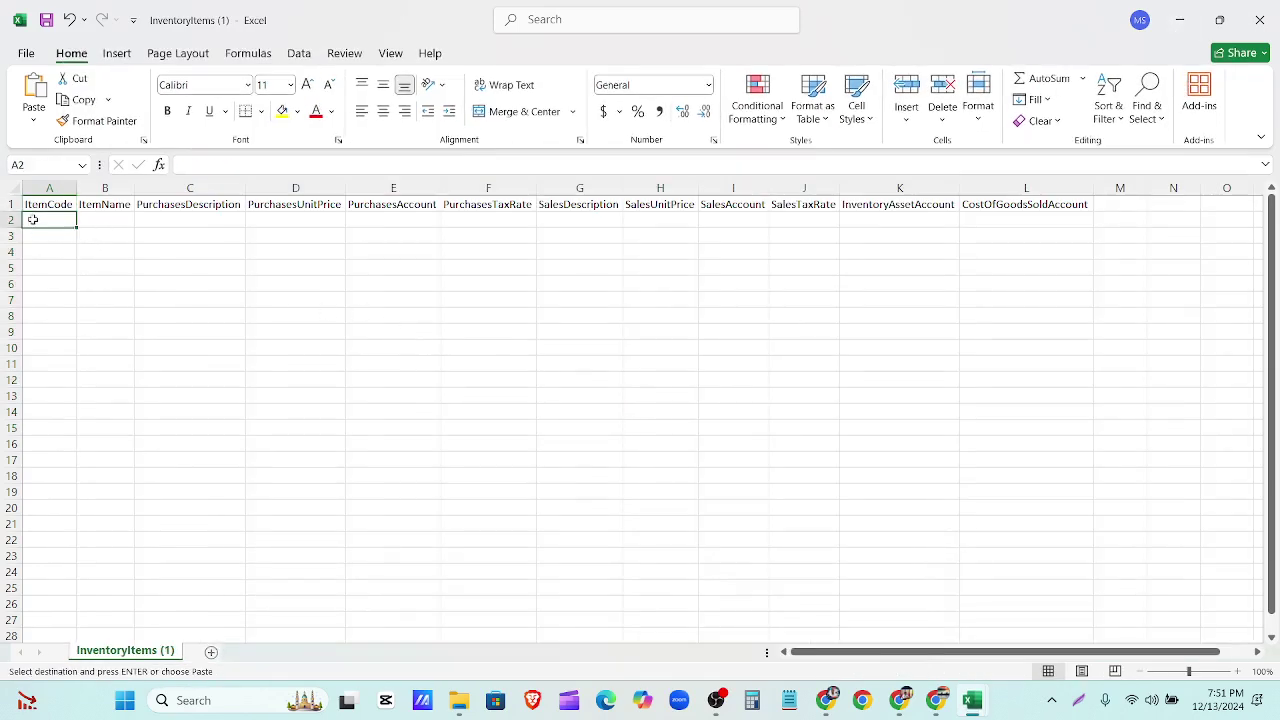
key("ctrl+v")
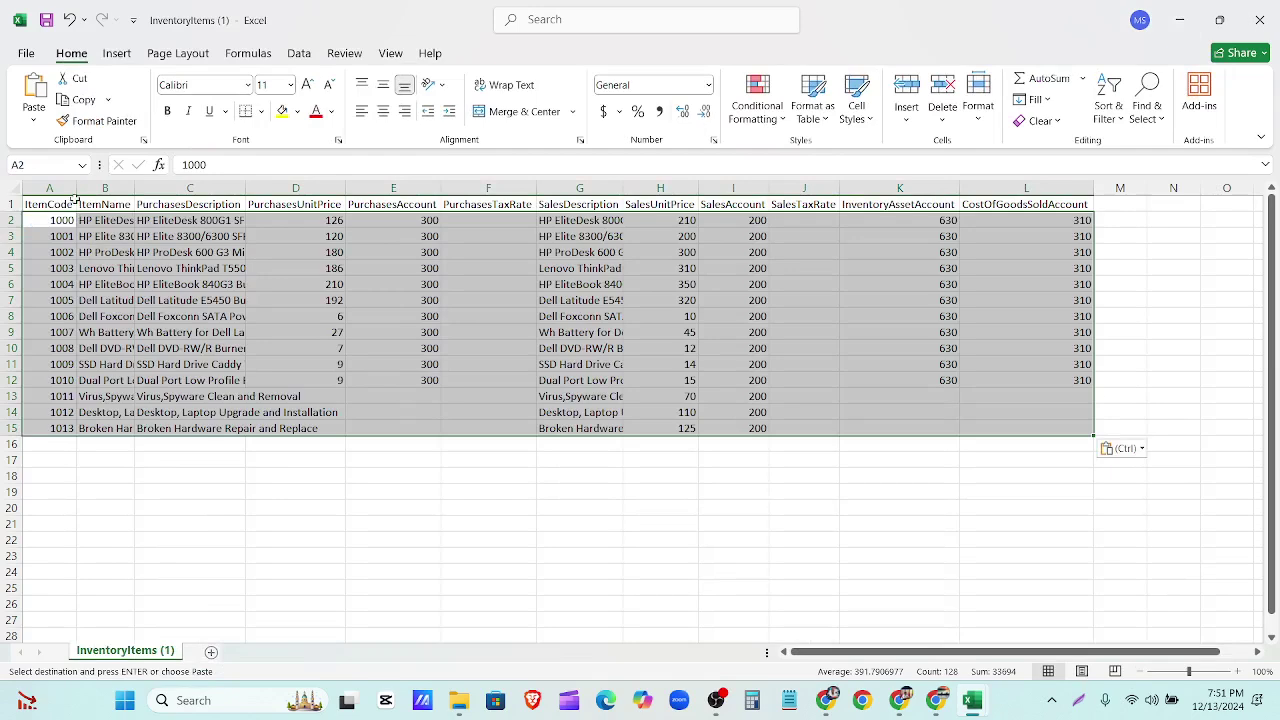
Autofit the ItemName and PurchasesDescription columns to the pasted item text.
left_click(70, 204)
double_click(135, 188)
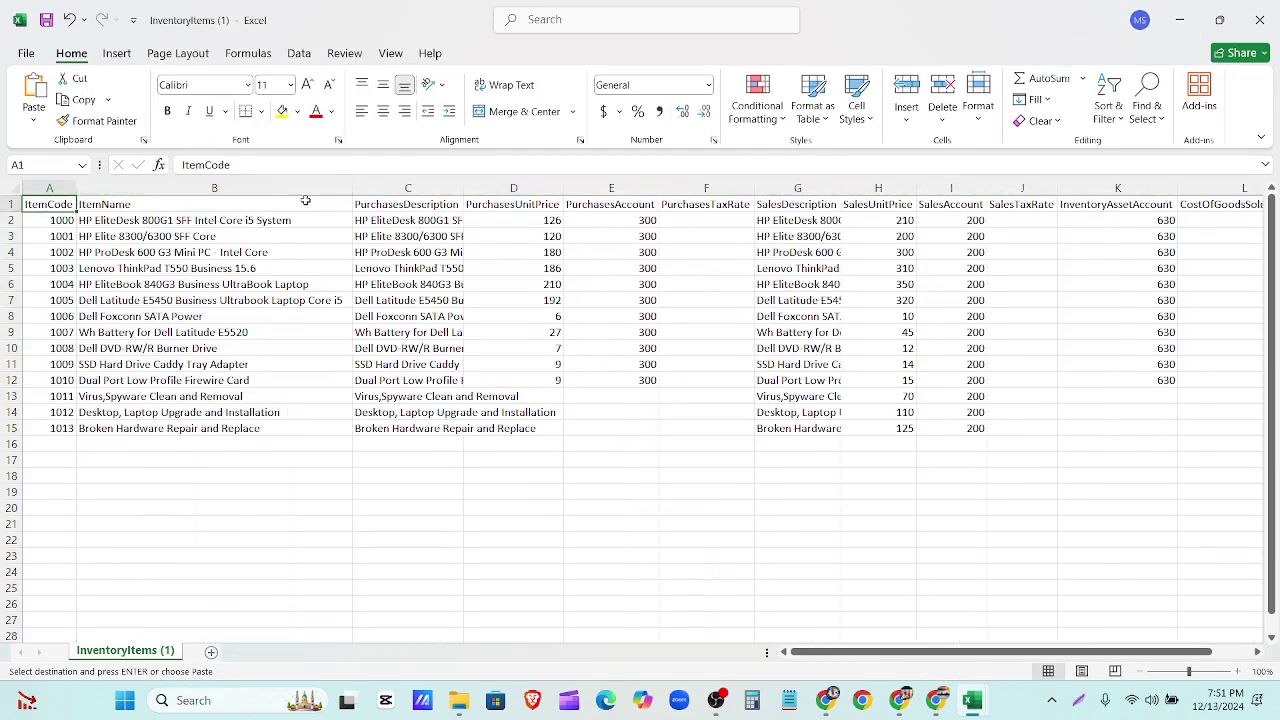
double_click(463, 188)
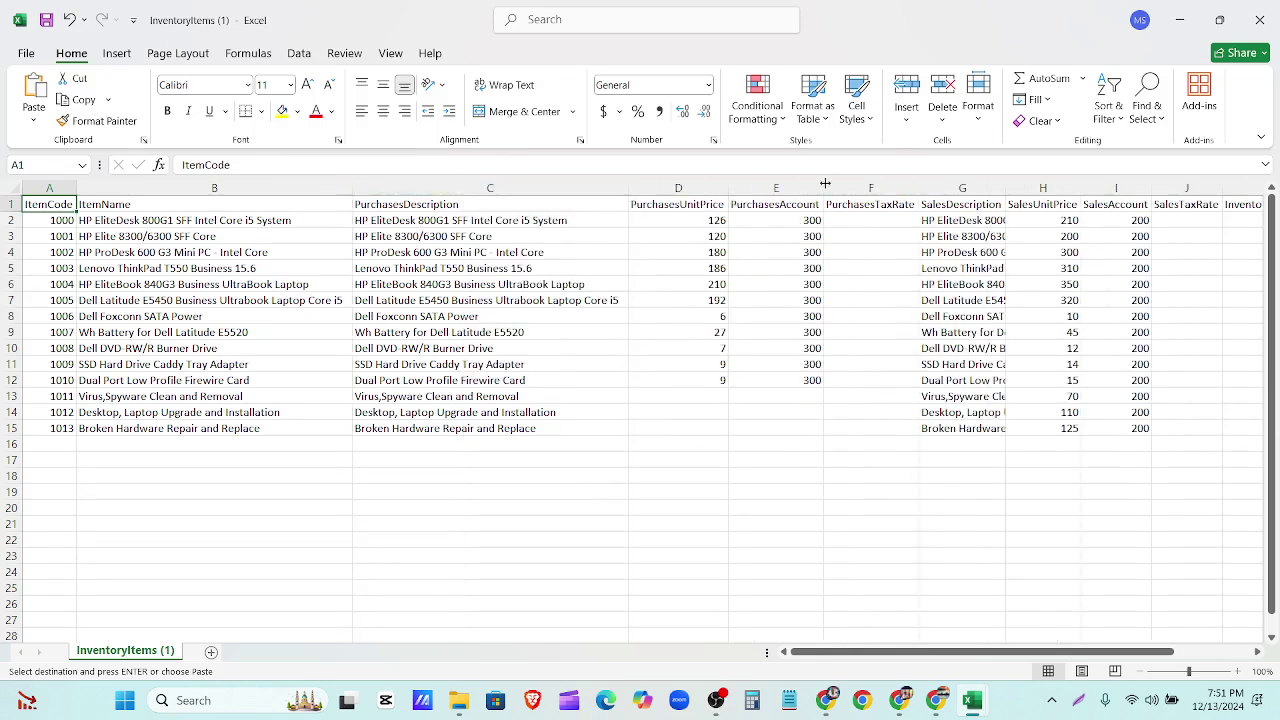
Examine the PurchasesUnitPrice cells of the service items in rows 13 to 15 and the PurchasesAccount codes in E2:E12.
left_click_drag(714, 396, 714, 444)
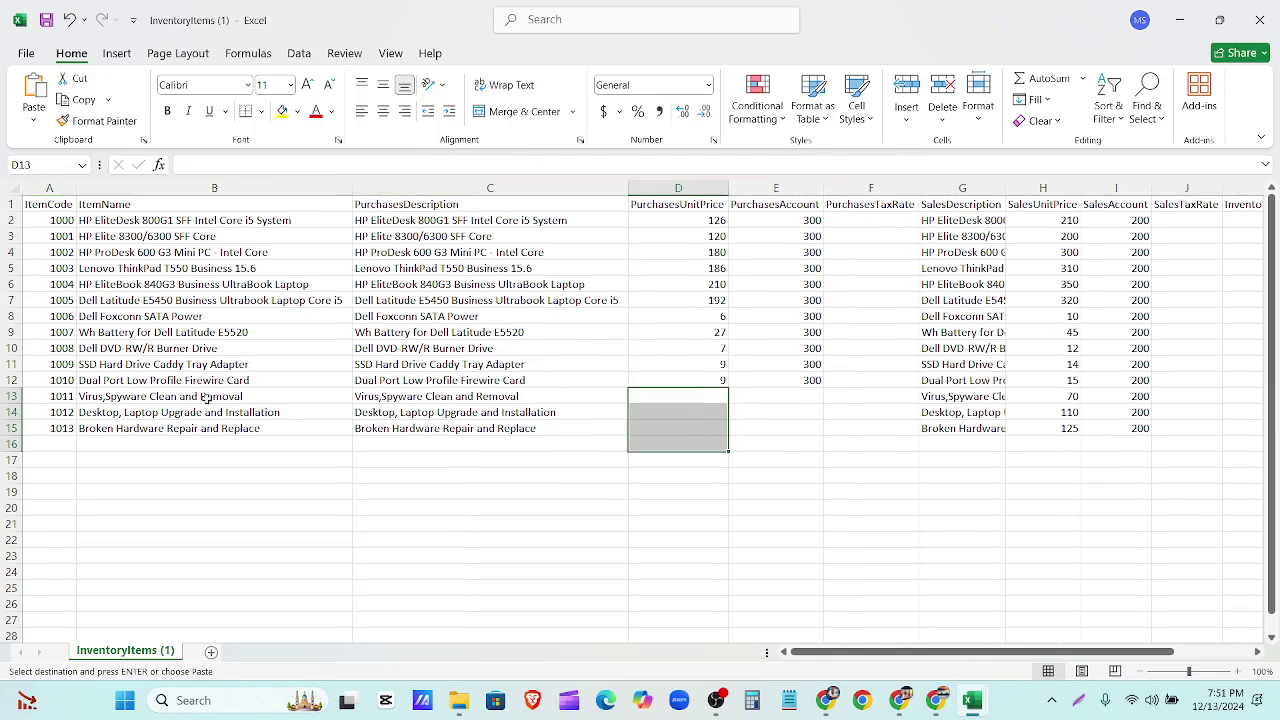
left_click(146, 402)
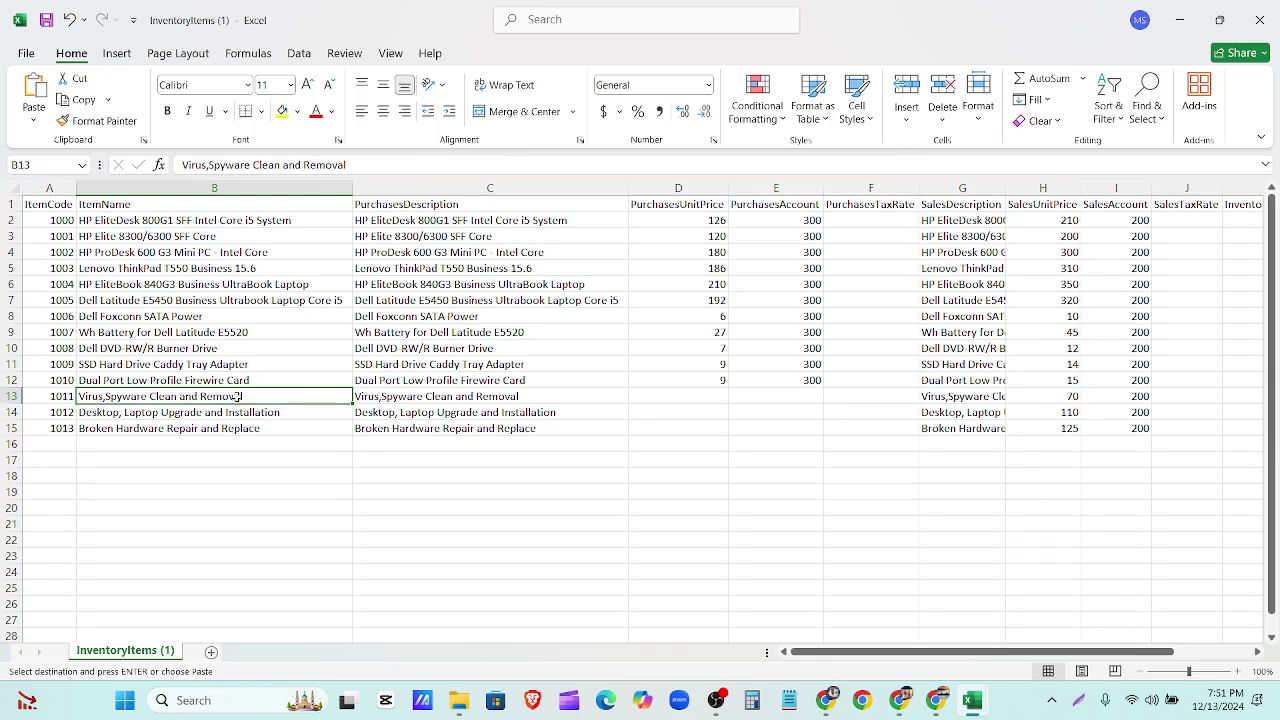
left_click_drag(273, 402, 277, 427)
key("ctrl+v")
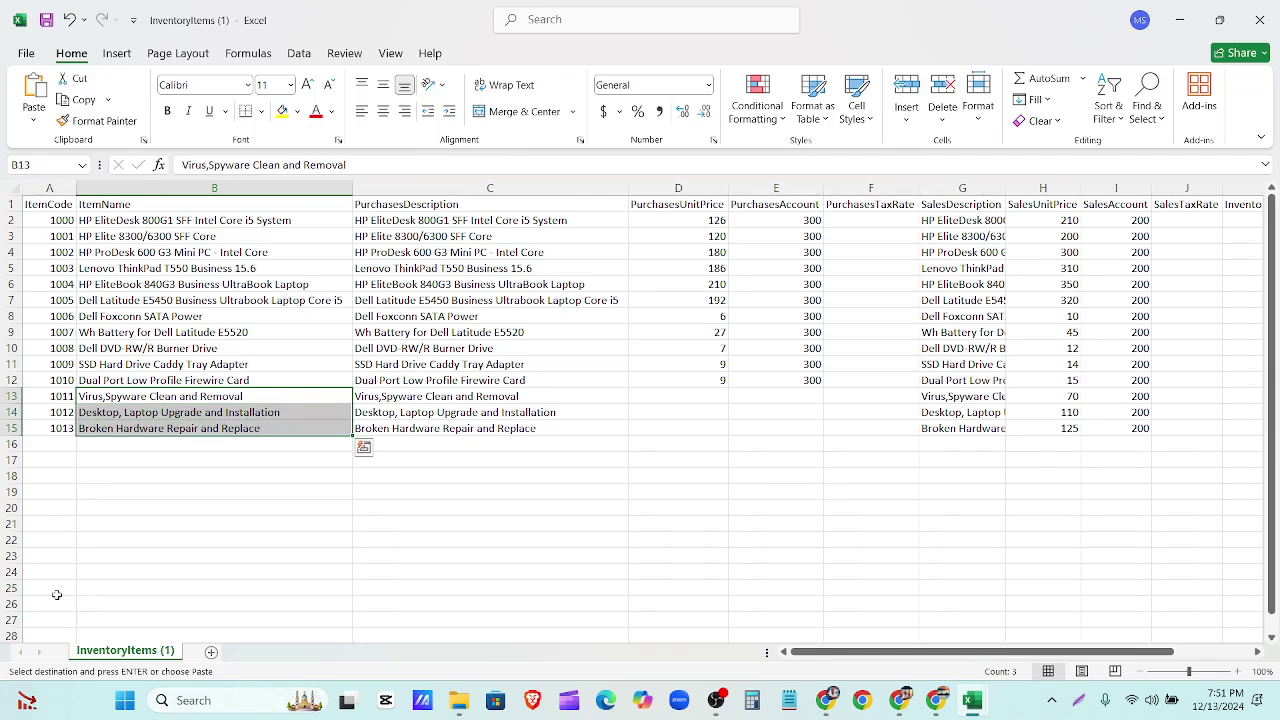
left_click_drag(721, 398, 723, 429)
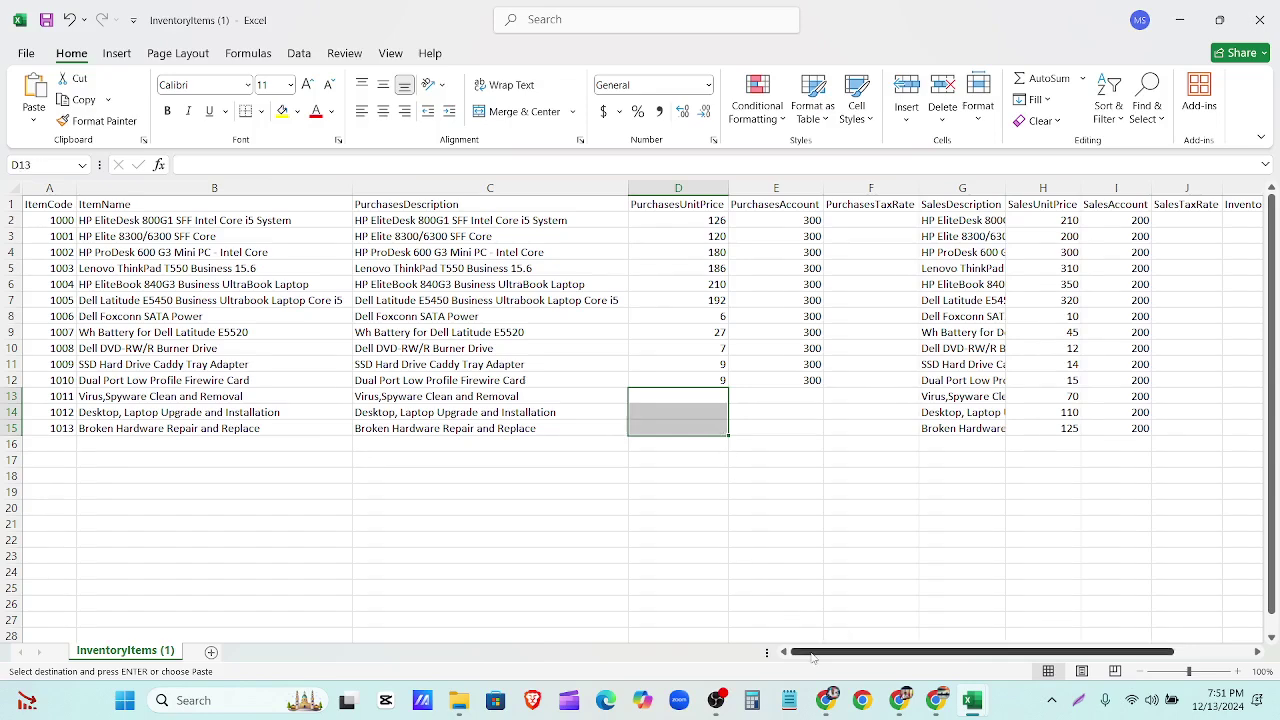
left_click_drag(810, 651, 877, 651)
left_click_drag(474, 225, 480, 378)
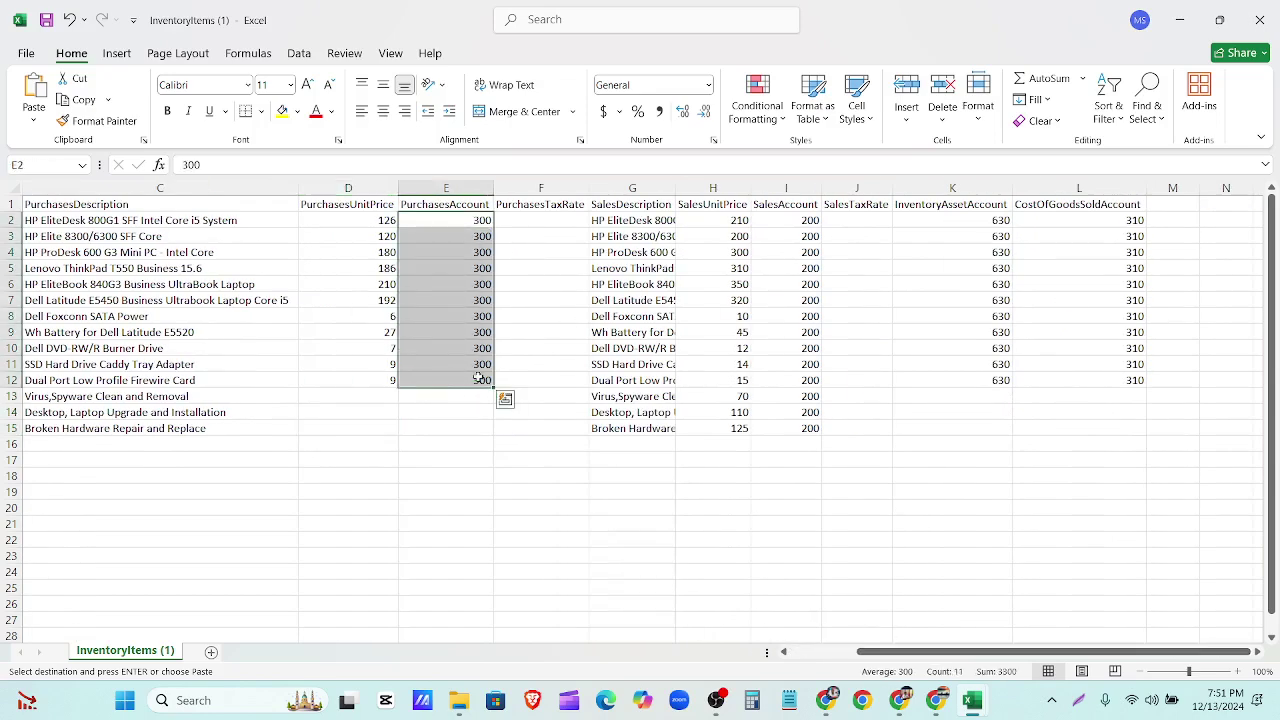
Switch to the Chart of accounts in Xero and search all accounts for "purchase", repeating the search once.
left_click(899, 700)
left_click(310, 20)
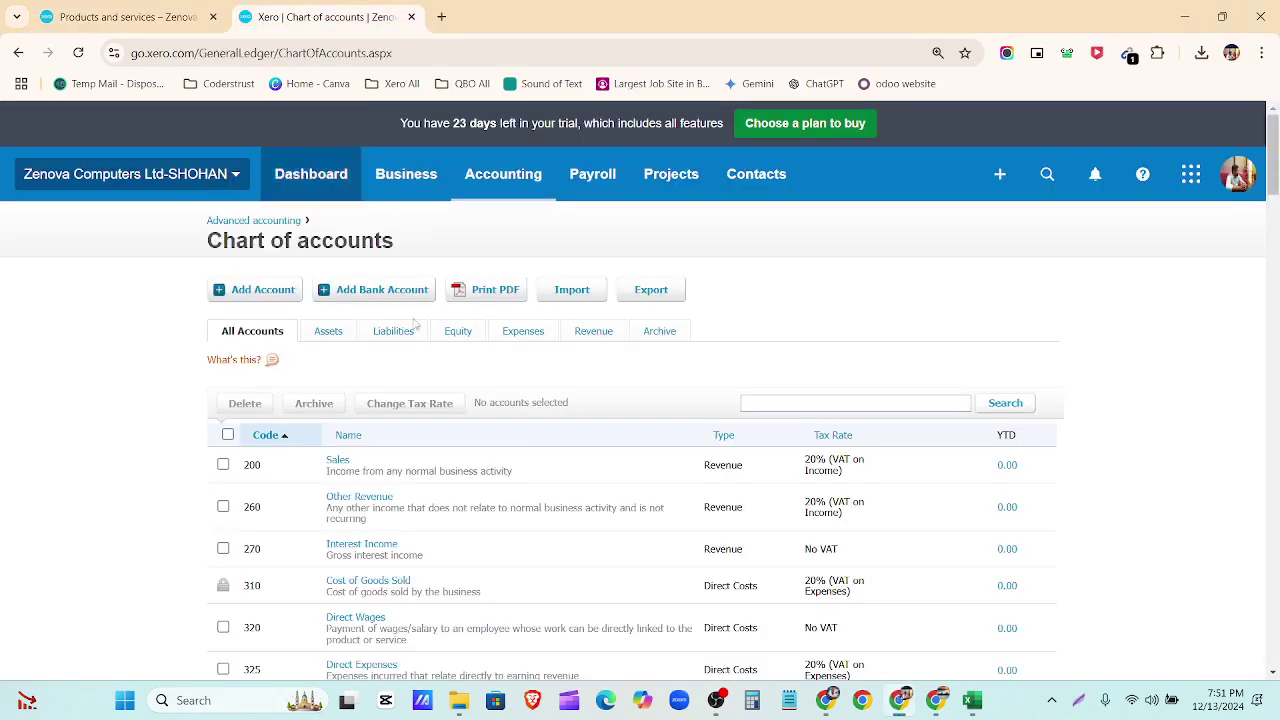
left_click(810, 403)
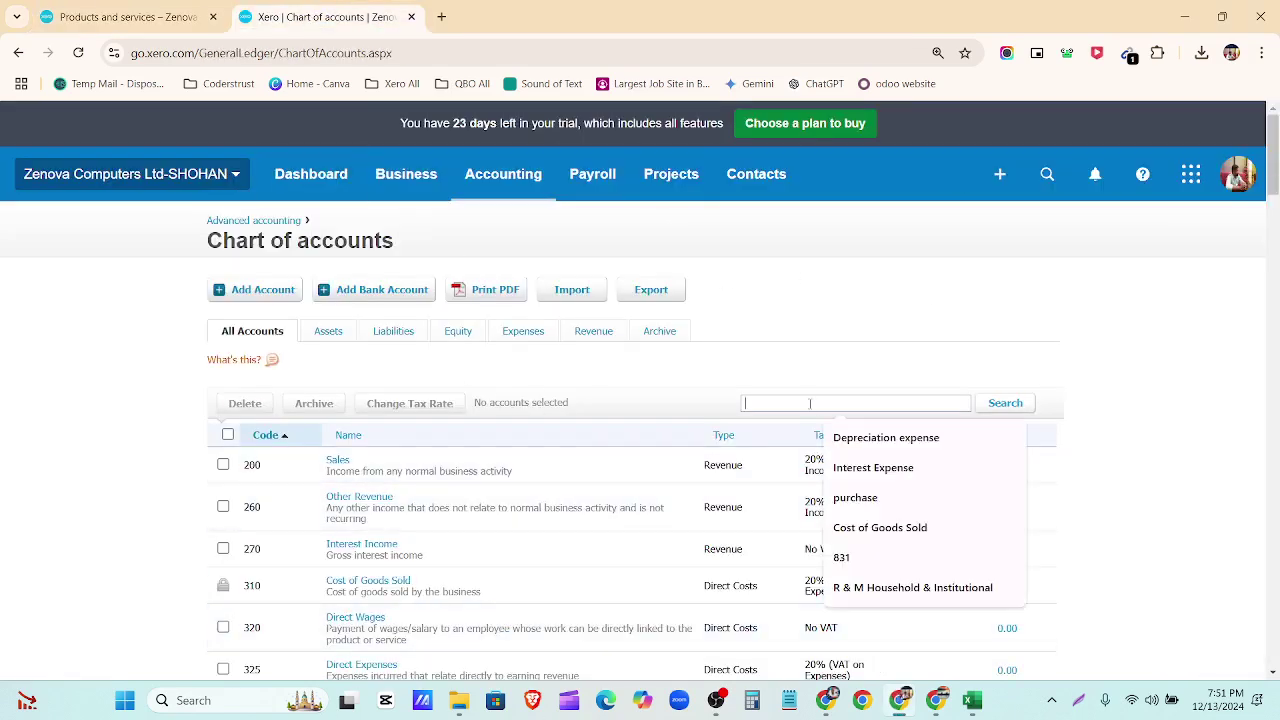
left_click(860, 497)
left_click(1007, 403)
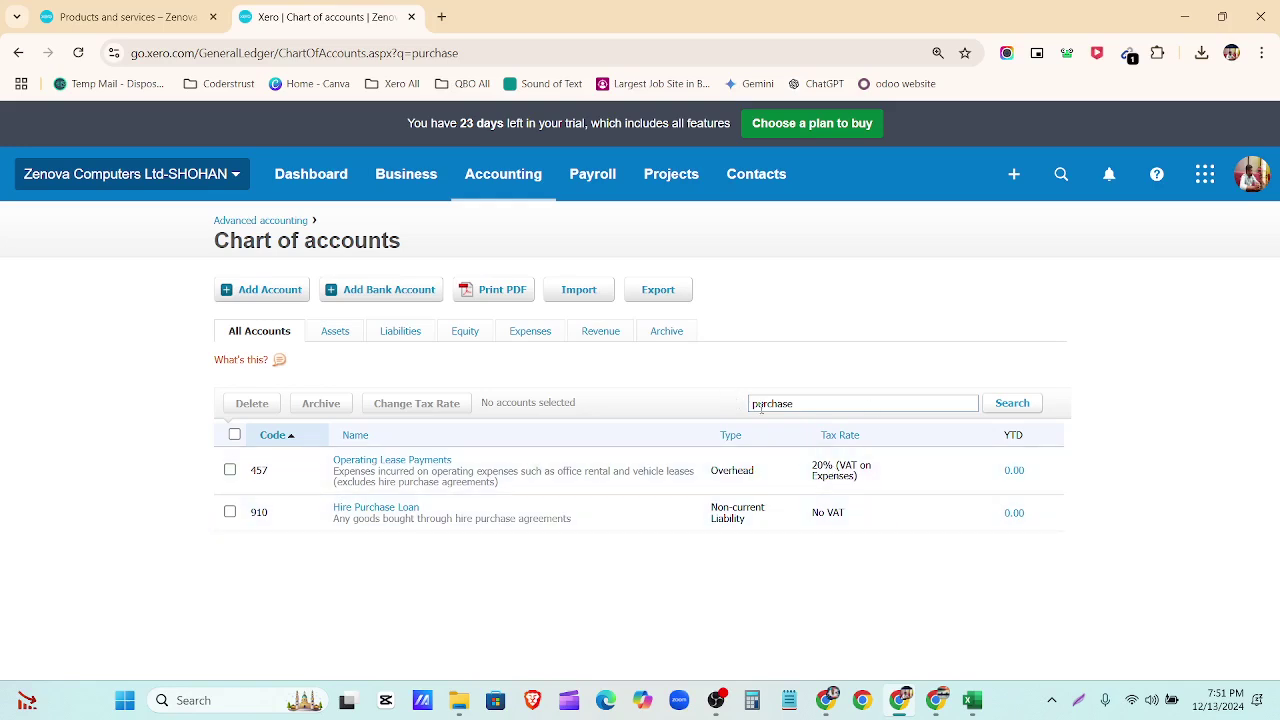
double_click(797, 403)
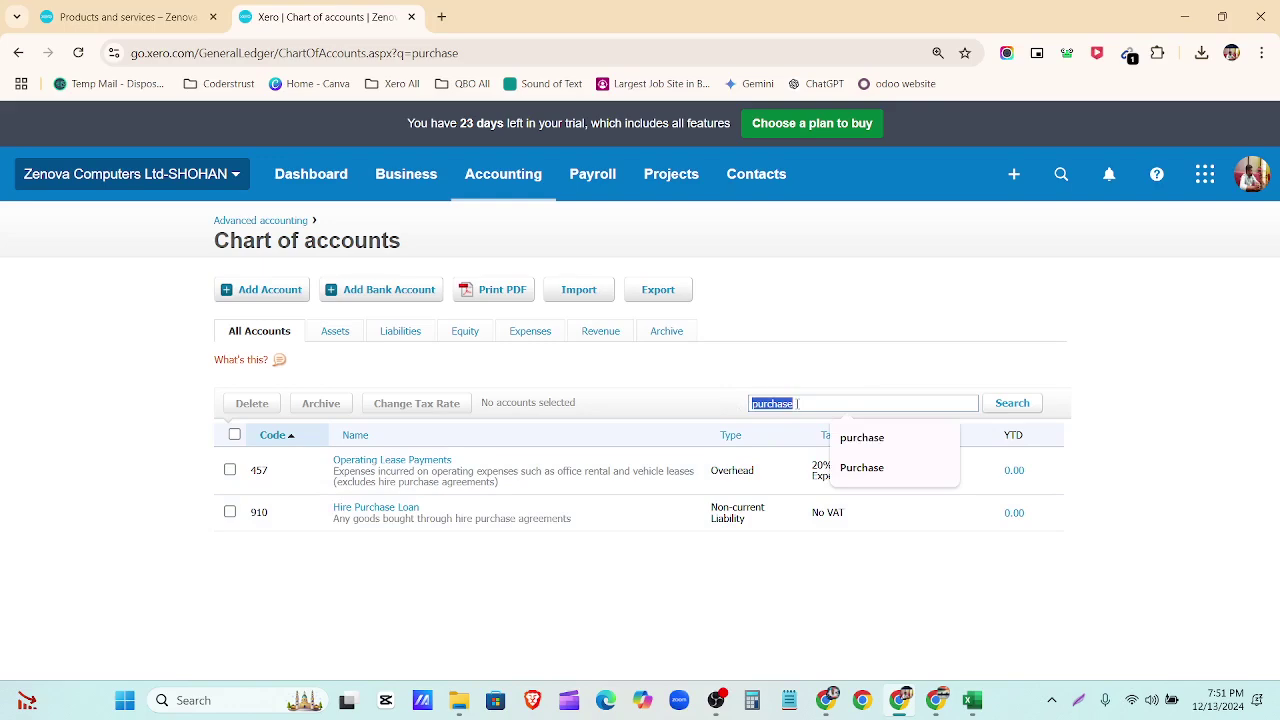
key("BackSpace")
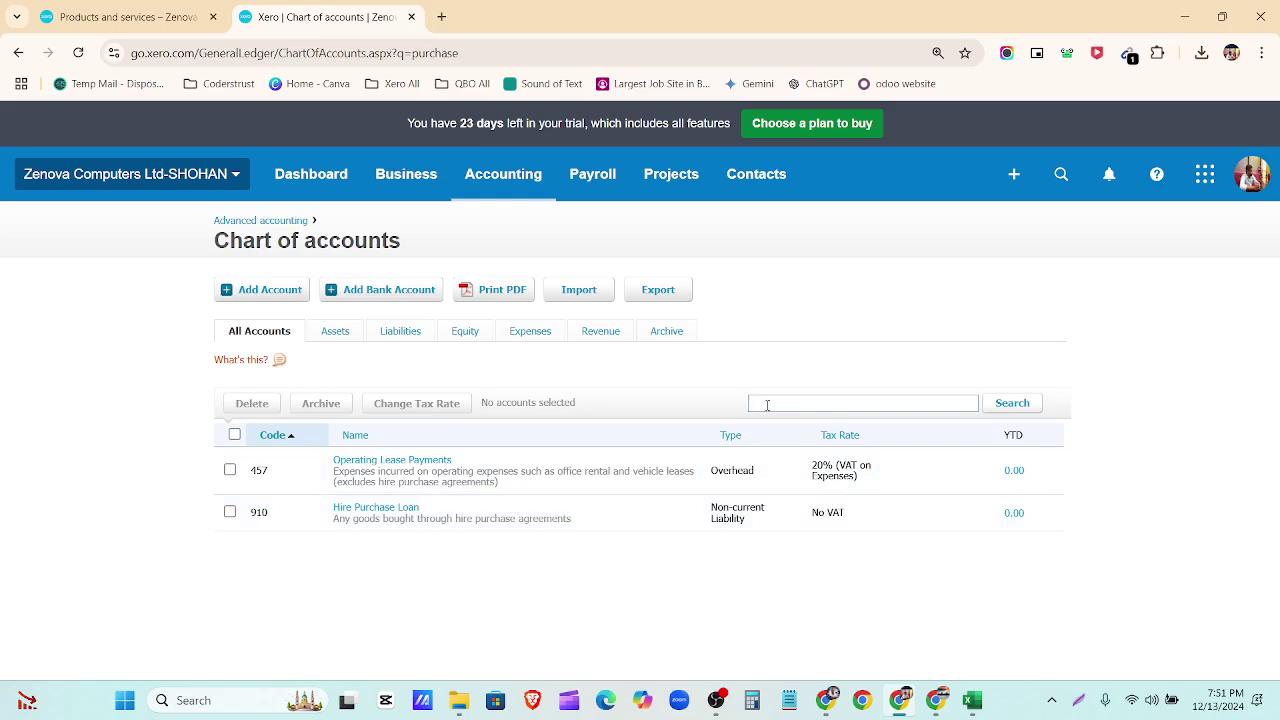
left_click(767, 404)
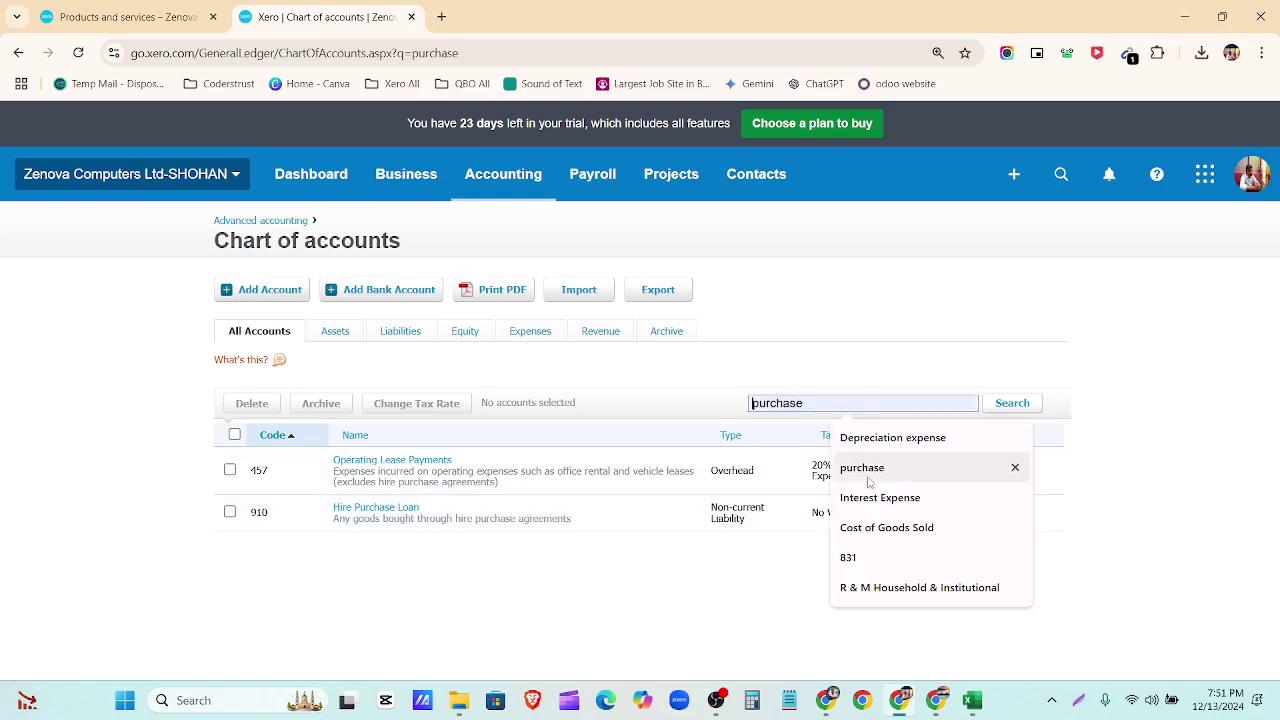
left_click(905, 466)
left_click(1036, 402)
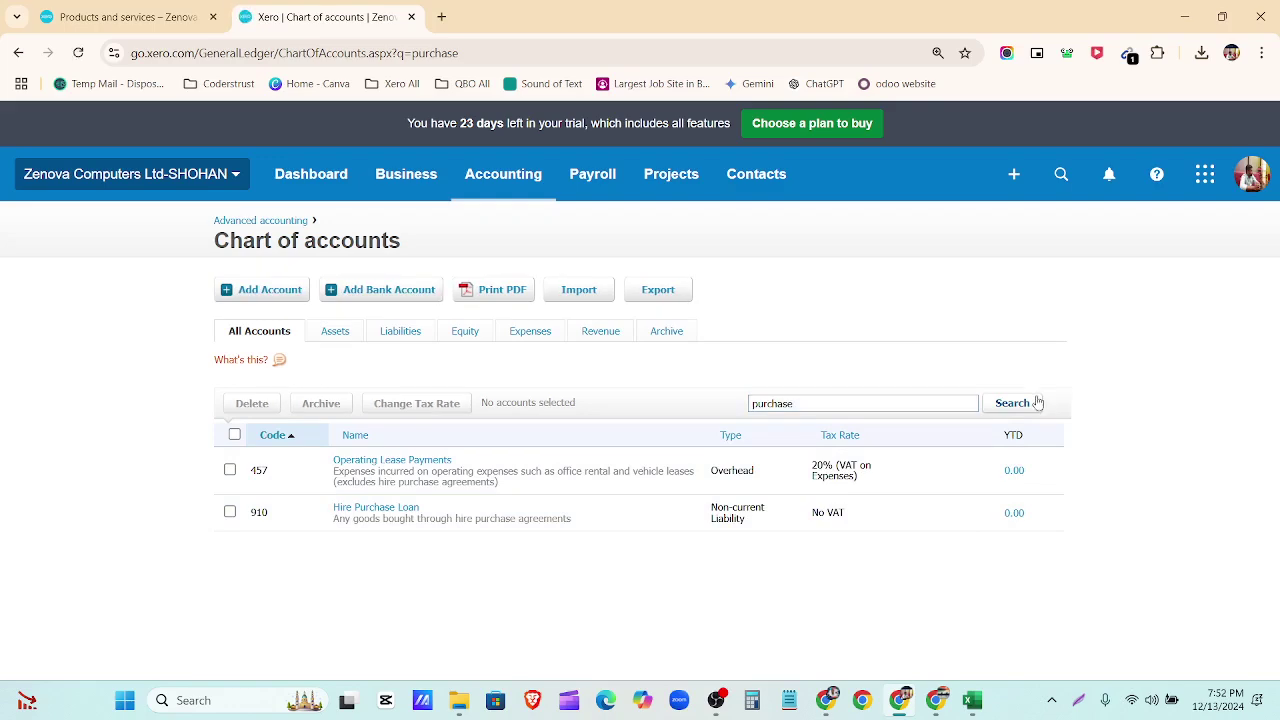
Show only the expense accounts in the Chart of accounts and look through the whole list for a purchase account.
left_click(540, 337)
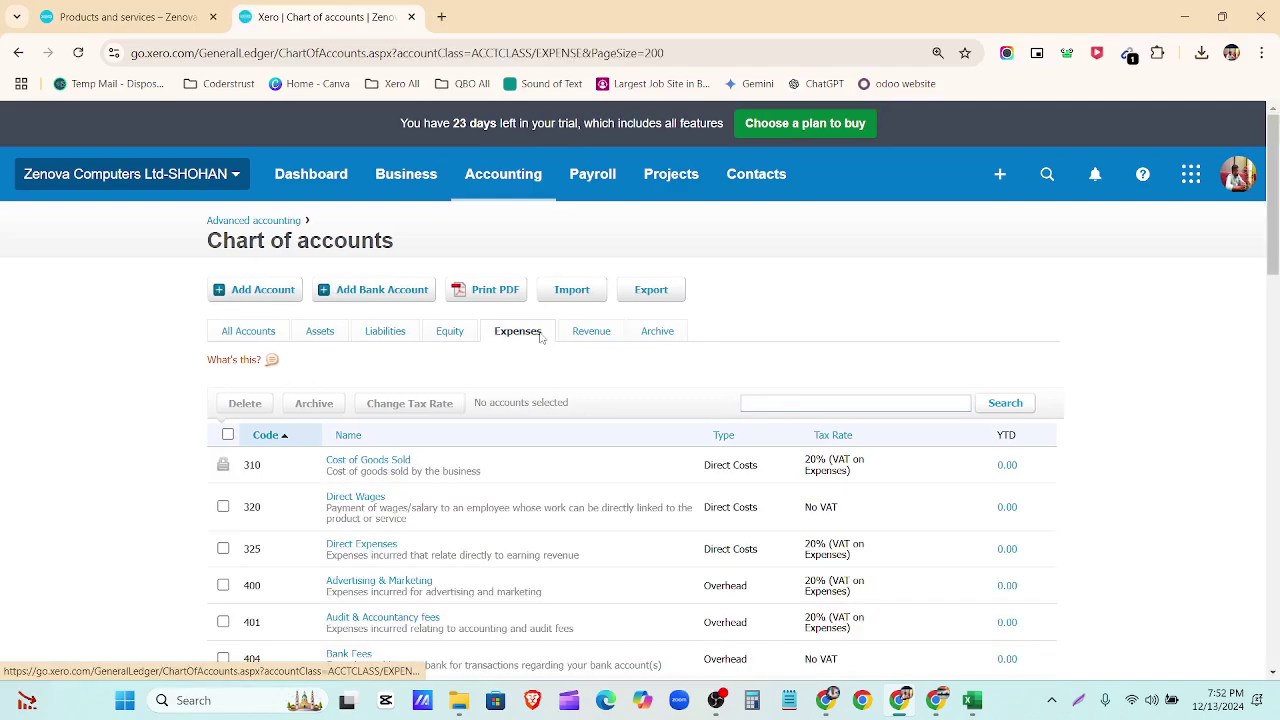
scroll(445, 422, "down", 3)
scroll(443, 425, "down", 3)
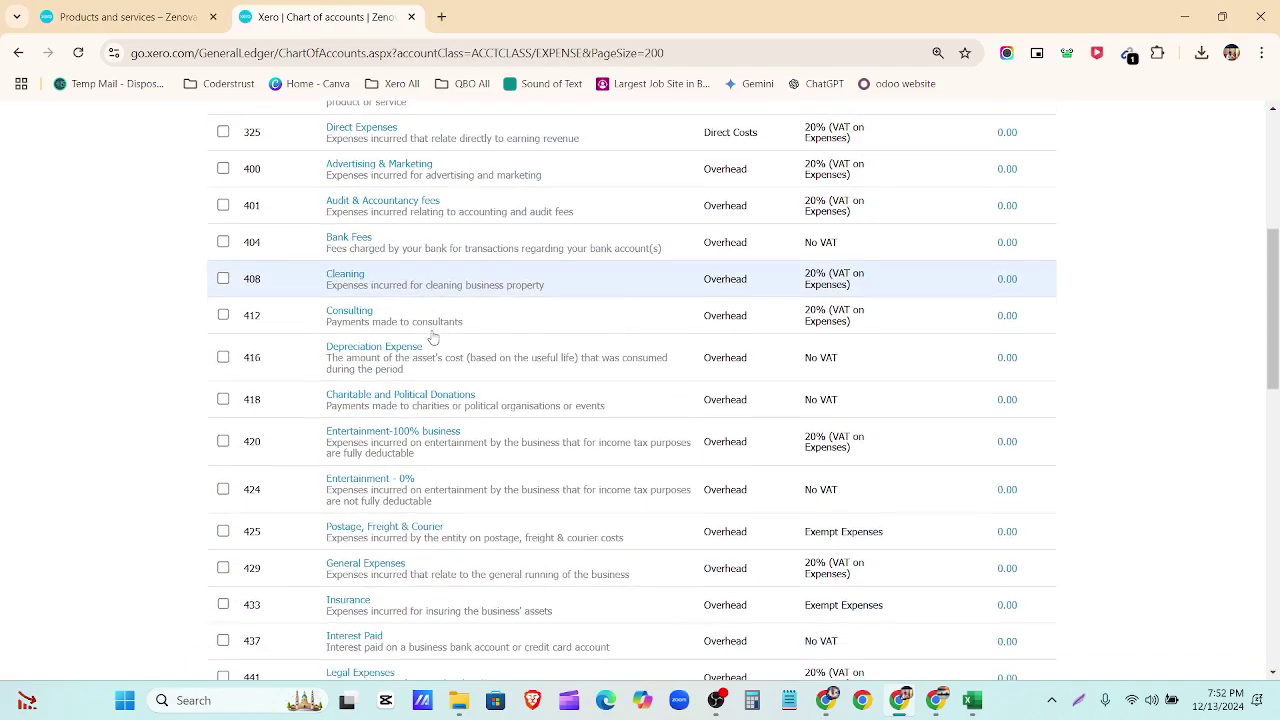
scroll(436, 509, "down", 7)
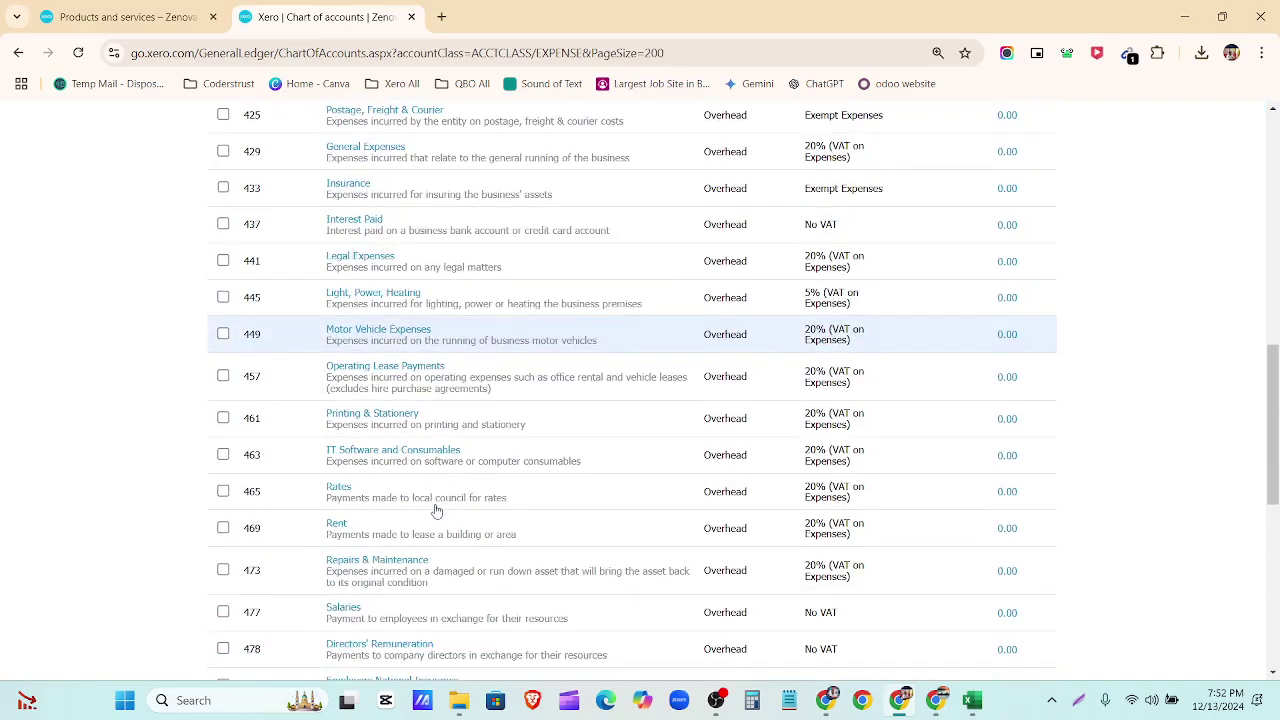
scroll(436, 509, "down", 2)
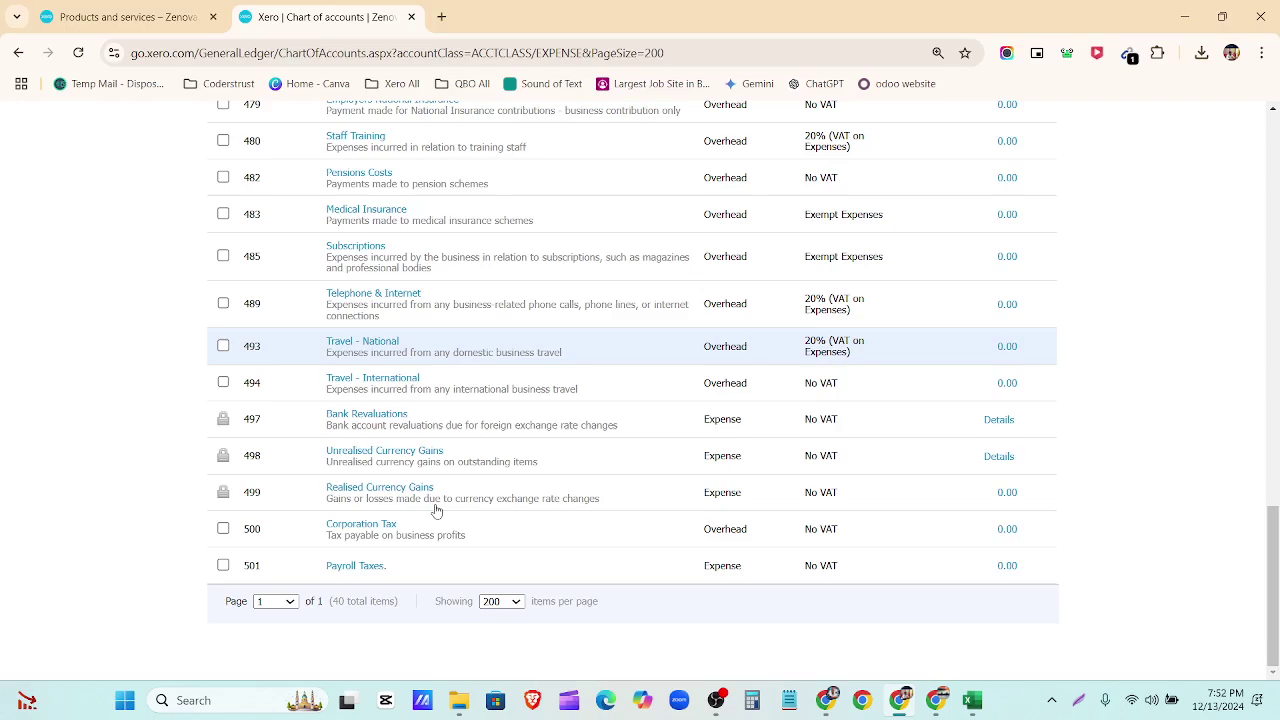
scroll(437, 511, "up", 8)
scroll(437, 511, "up", 10)
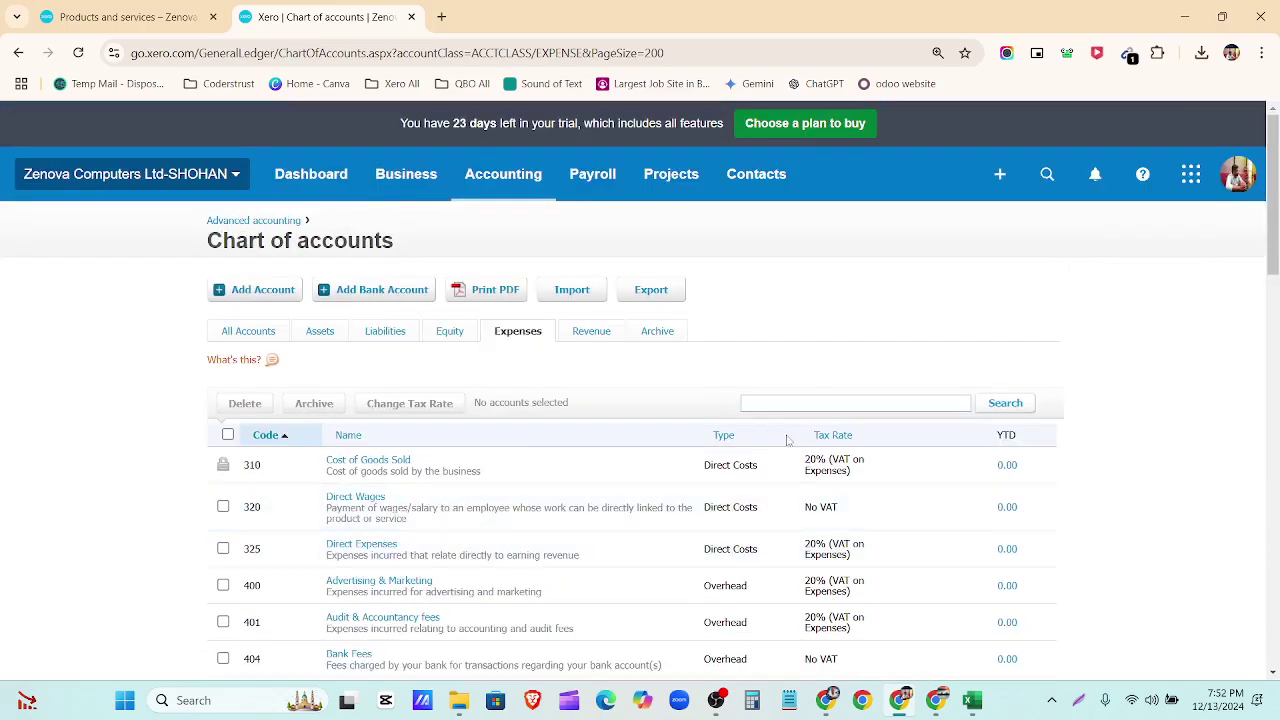
Start a new account in the Chart of accounts with account type Direct Costs and code 300.
left_click(240, 292)
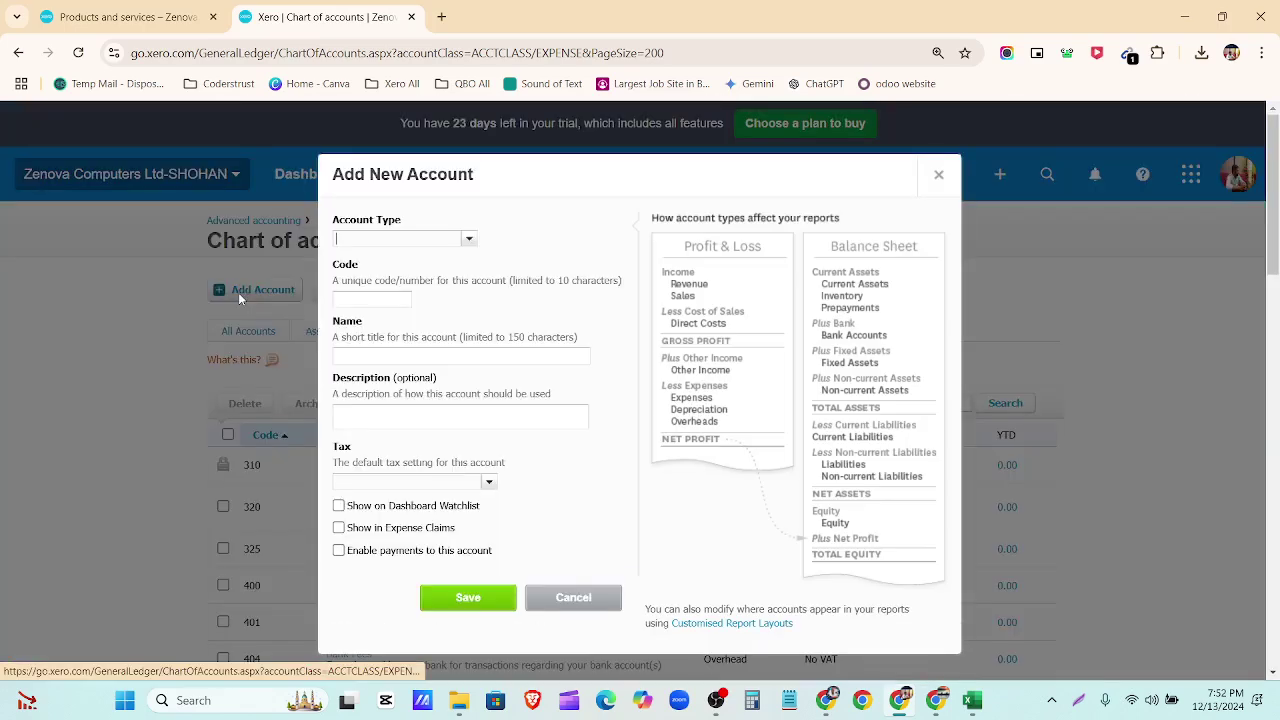
left_click(470, 242)
scroll(416, 340, "down", 5)
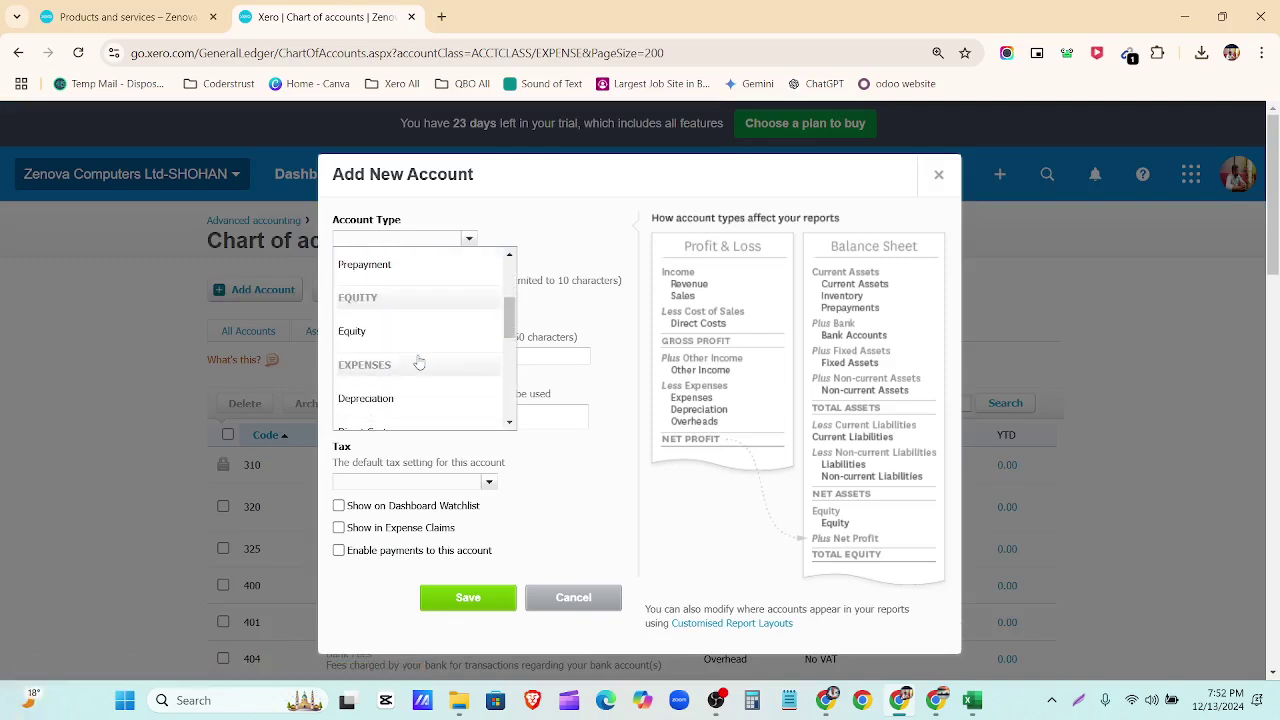
scroll(417, 332, "up", 2)
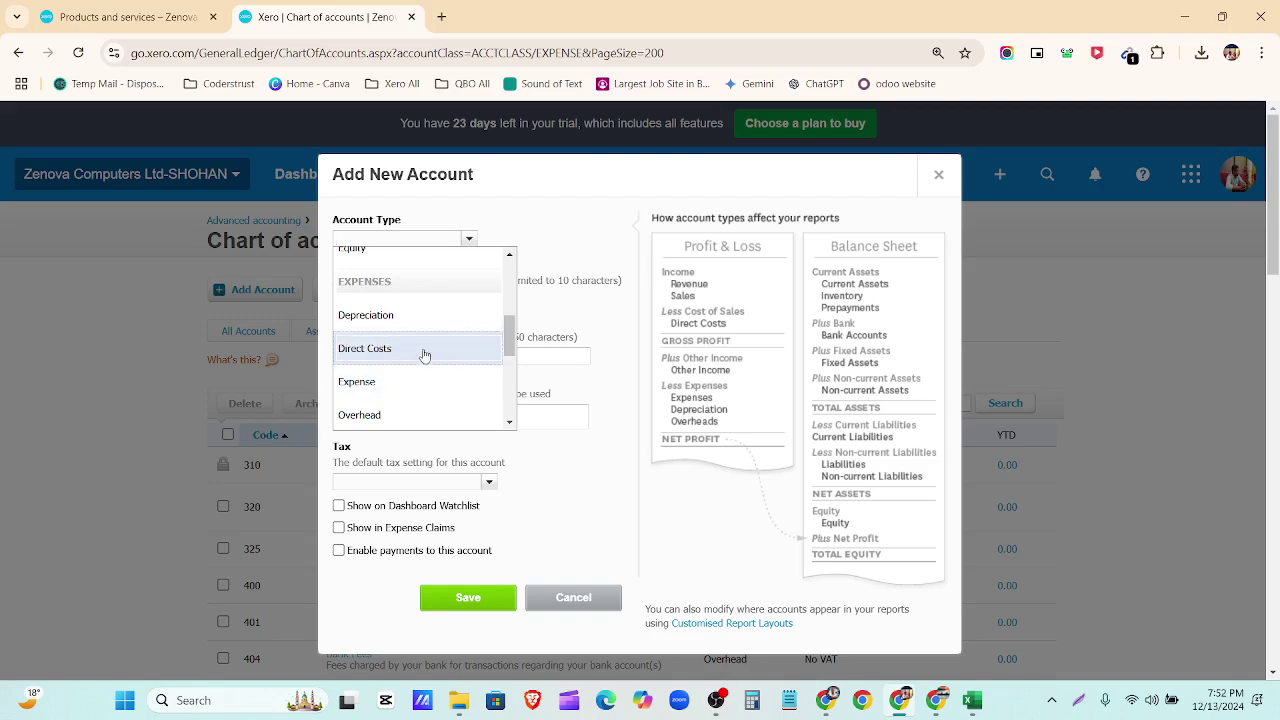
left_click(424, 350)
left_click(382, 298)
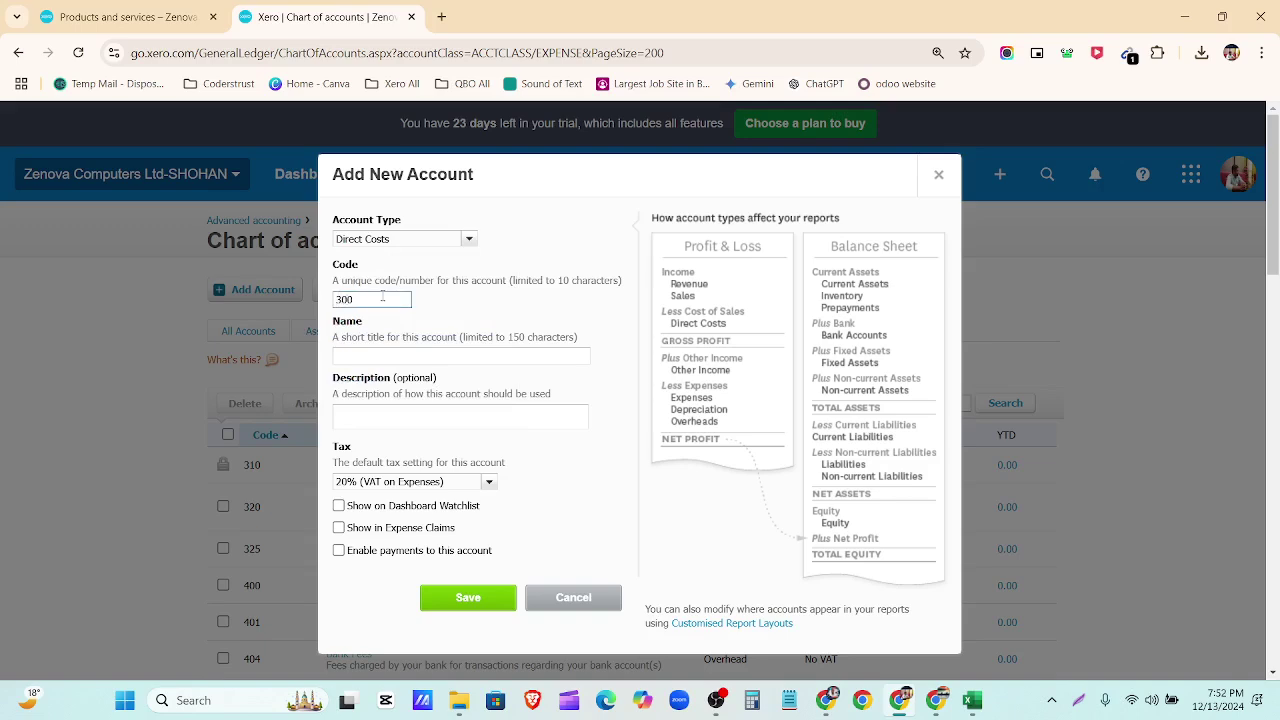
left_click(500, 300)
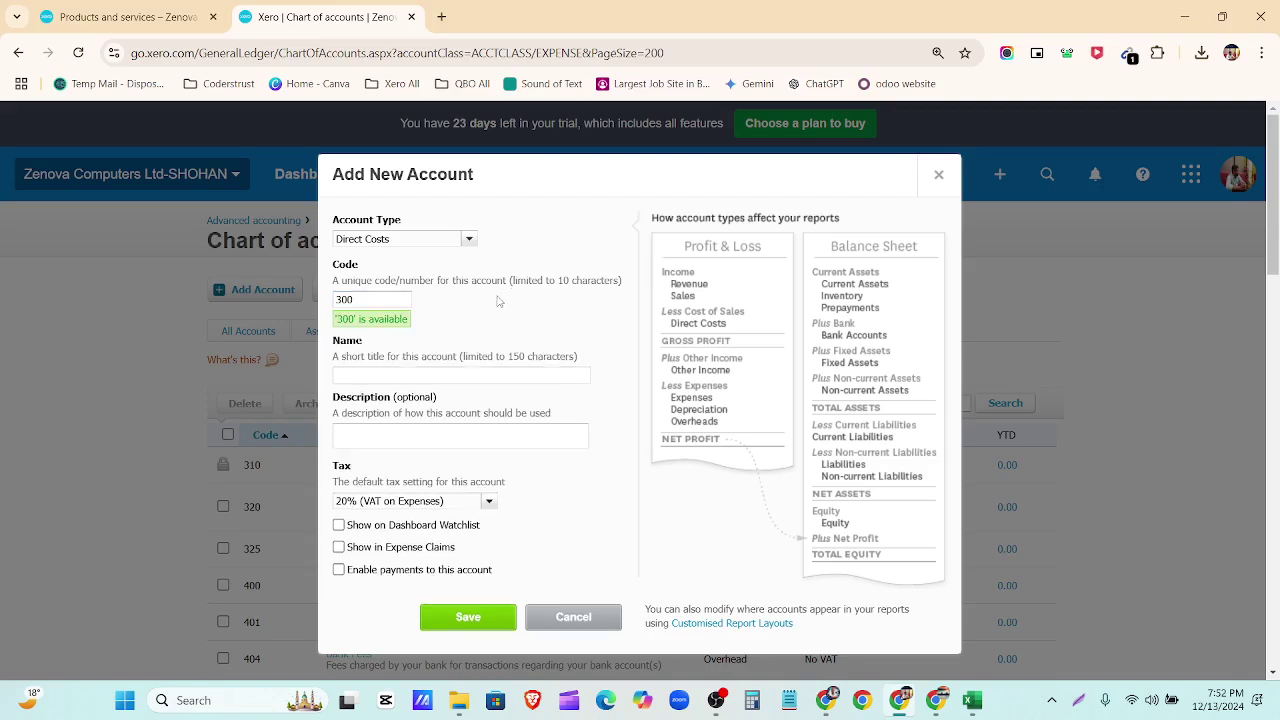
Name the new account Purchase and use the same text as its description.
left_click(345, 375)
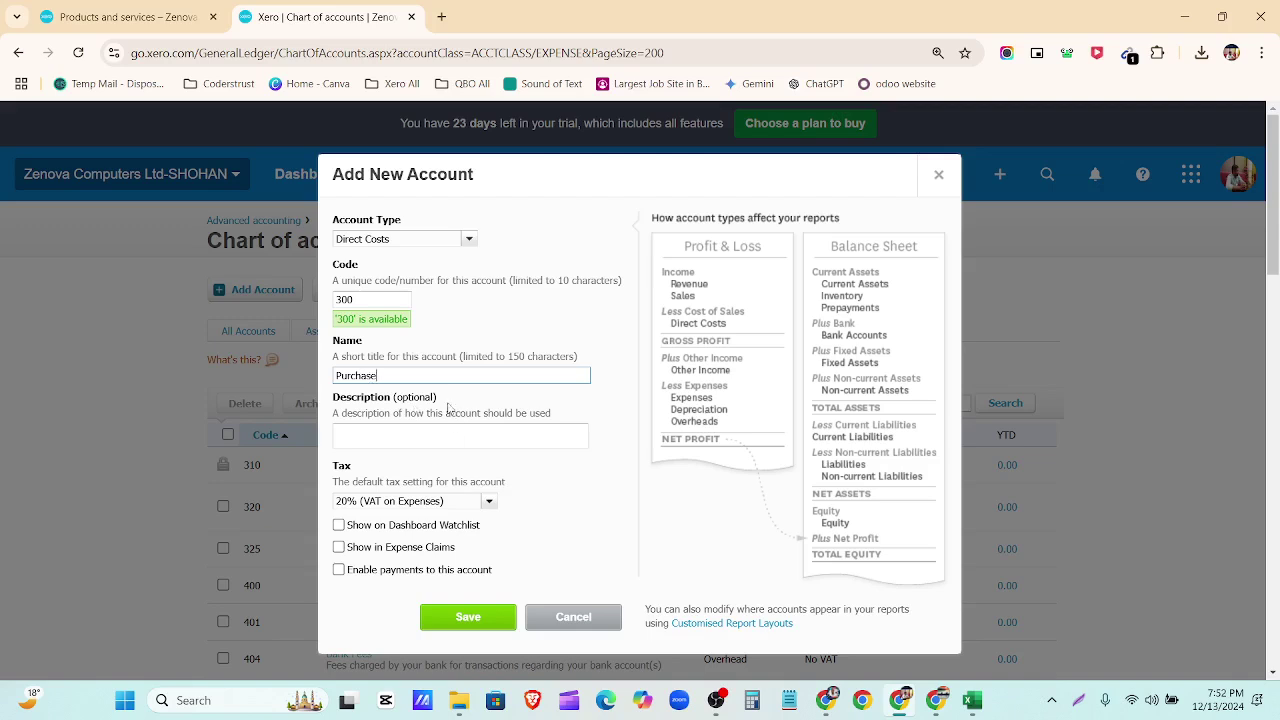
double_click(391, 375)
key("ctrl+c")
left_click(394, 432)
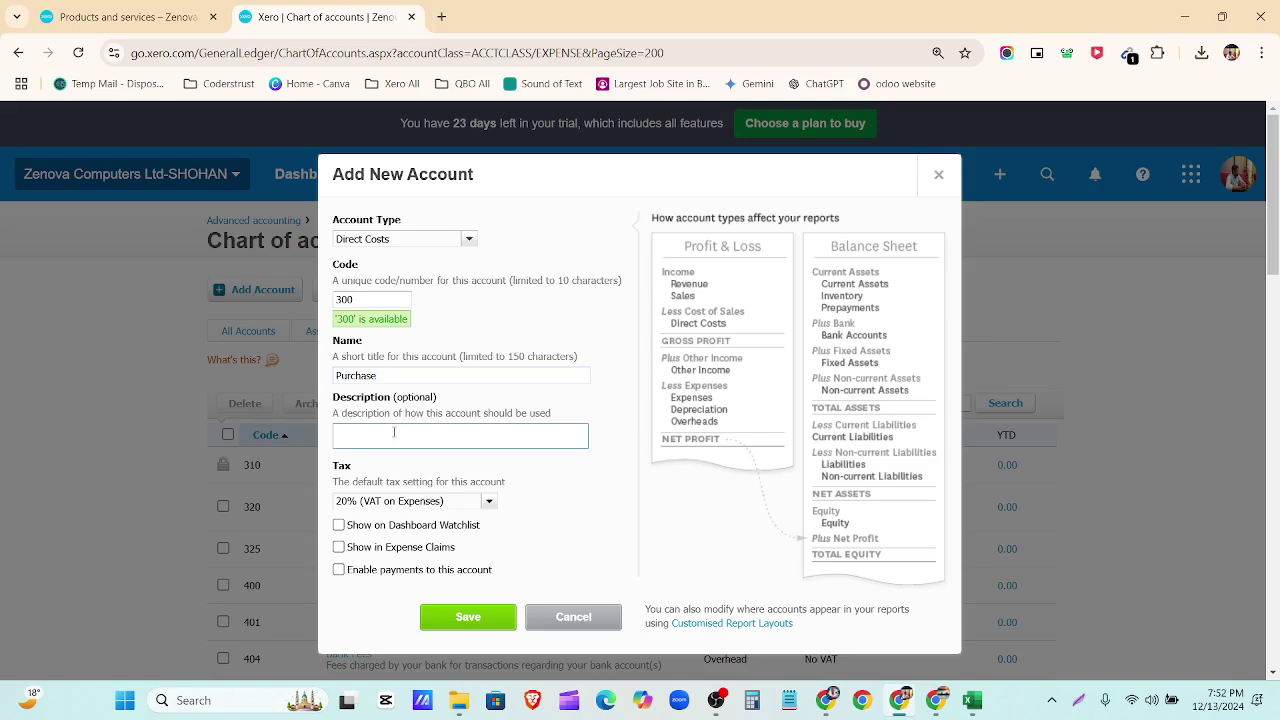
key("ctrl+v")
Set the new account's default tax to No VAT and save the account.
left_click(490, 502)
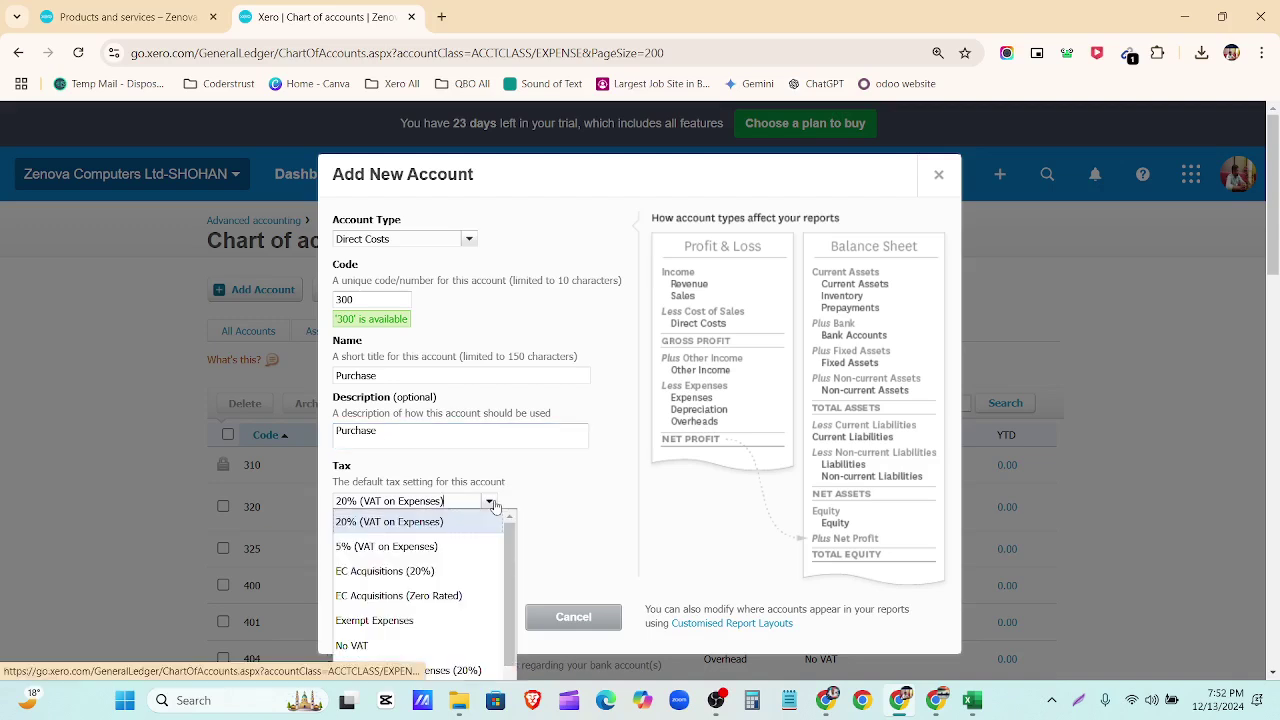
left_click(420, 646)
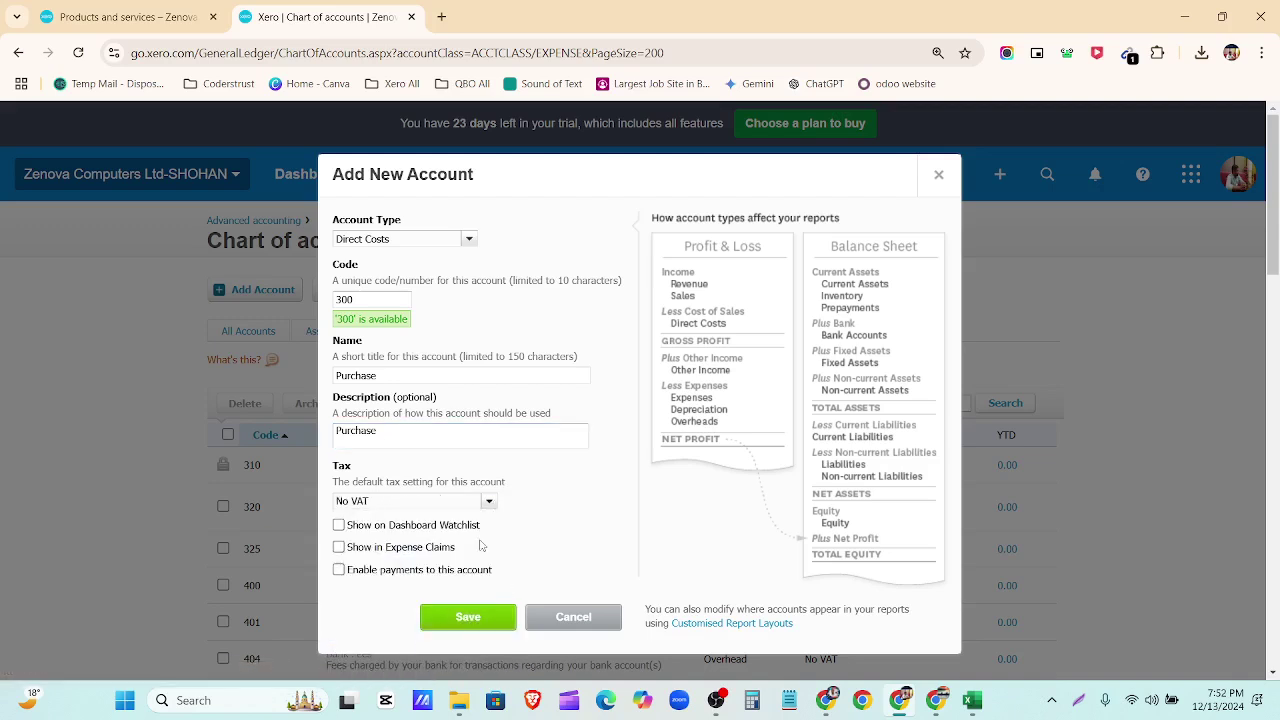
scroll(480, 545, "down", 2)
left_click(470, 450)
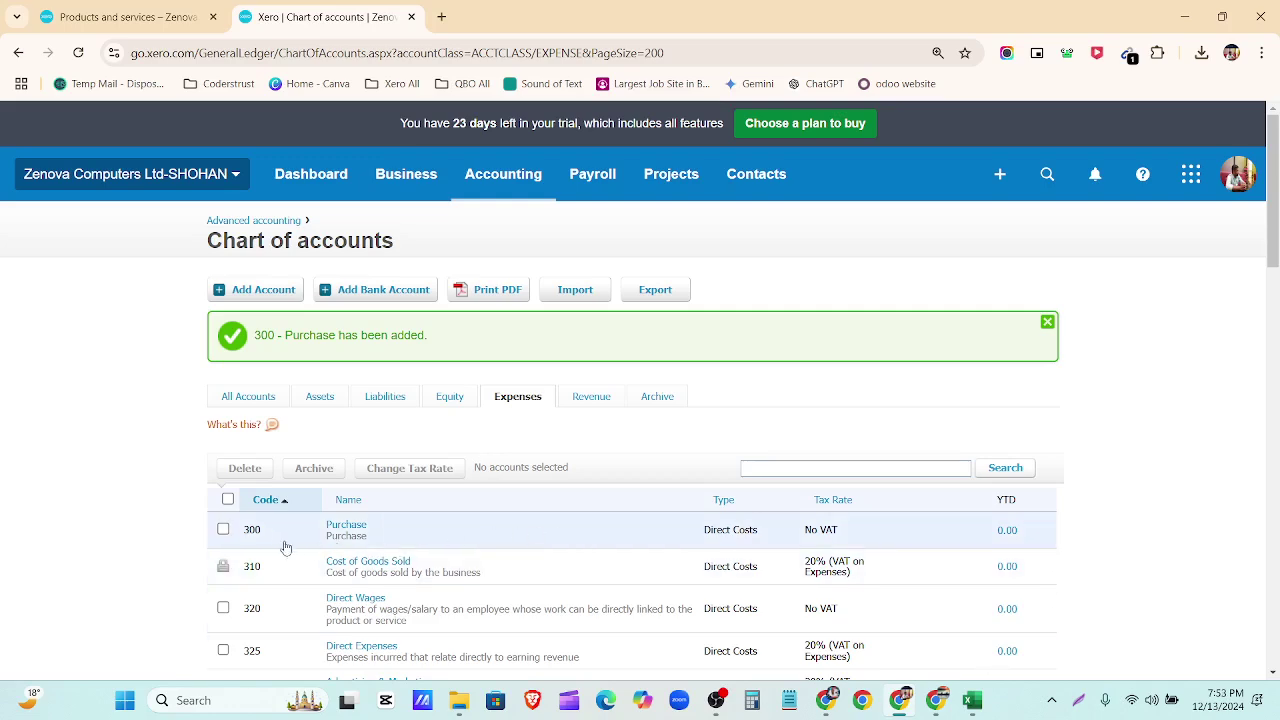
Switch to the InventoryItems (1) workbook in Excel and check the account codes in the PurchasesAccount column.
mouse_move(973, 706)
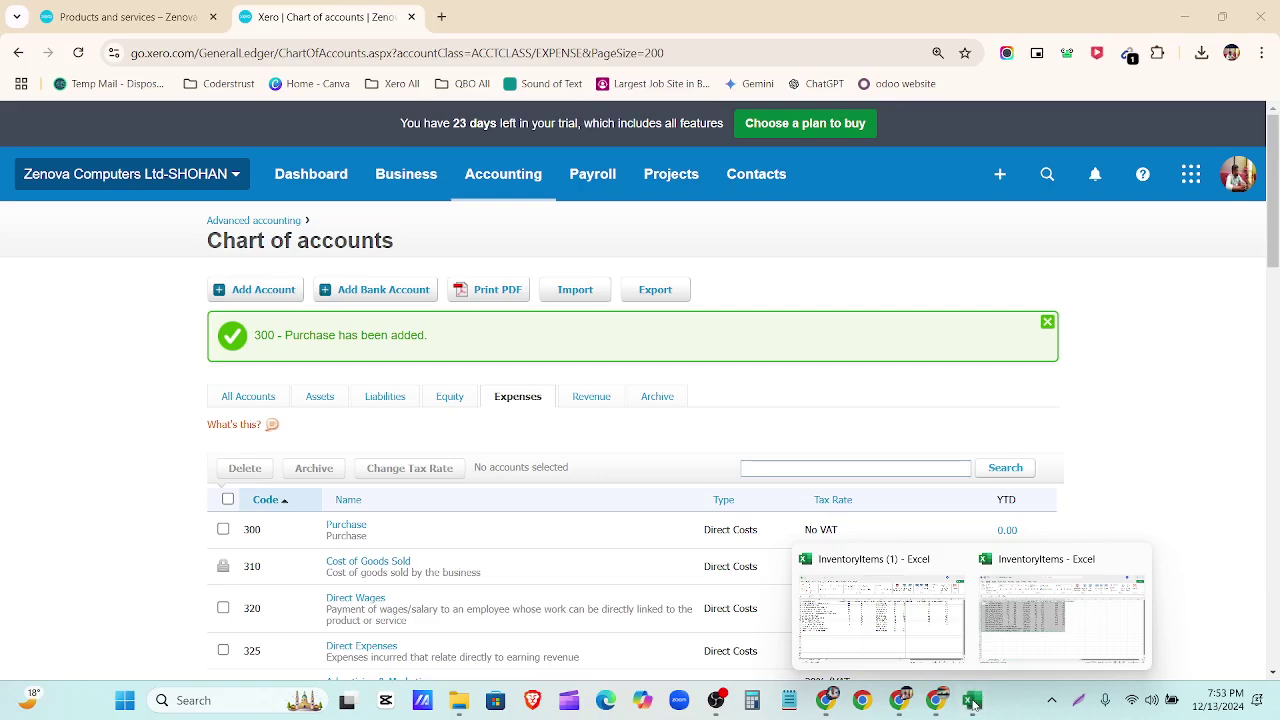
left_click(1050, 637)
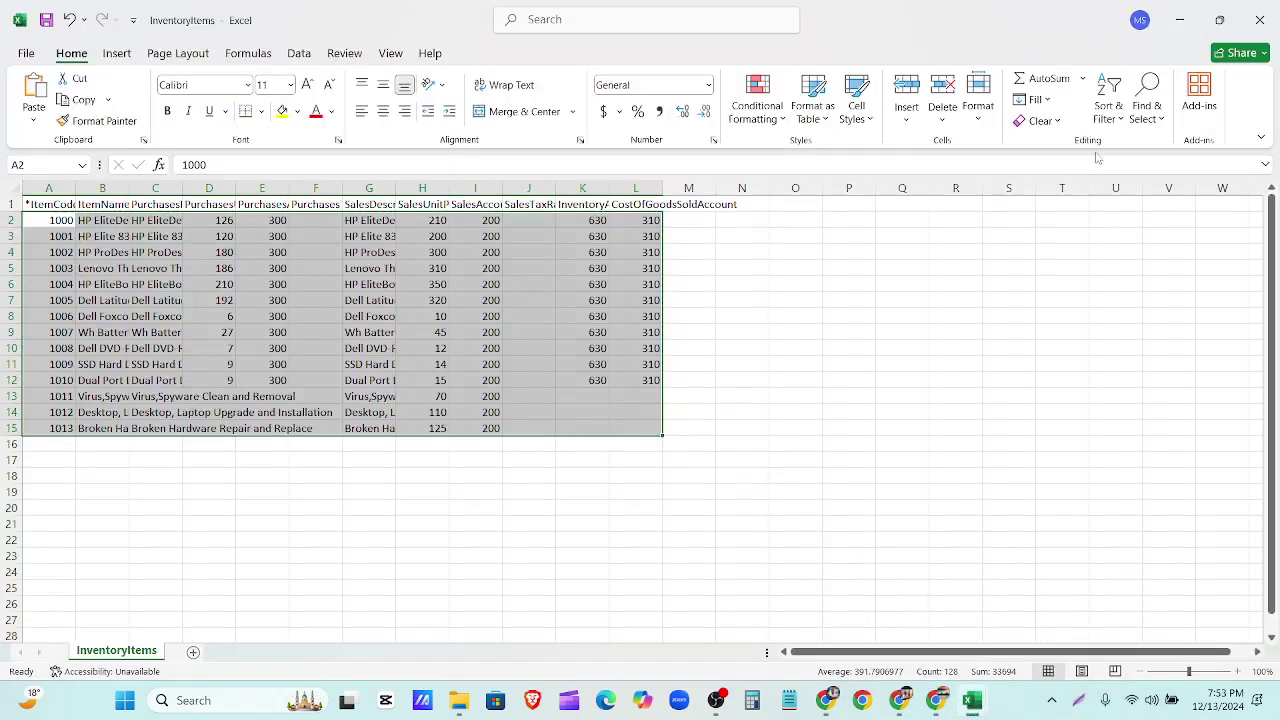
mouse_move(975, 706)
left_click(903, 604)
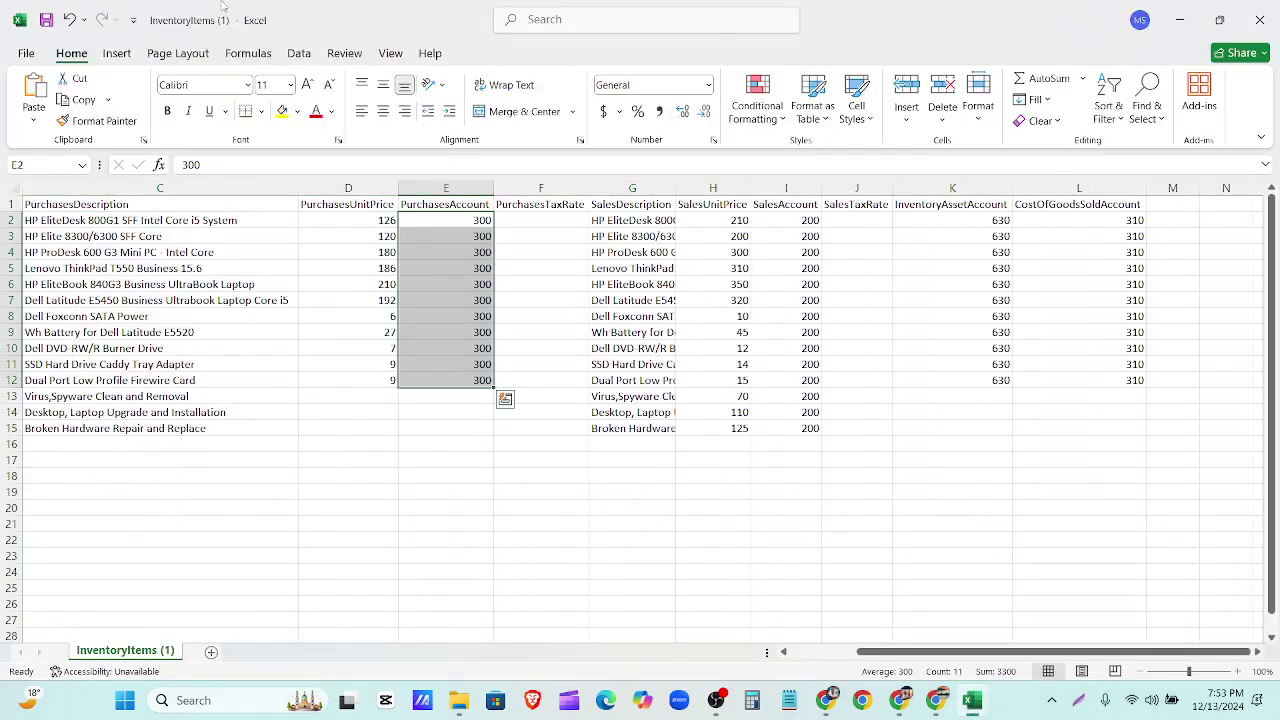
left_click(483, 221)
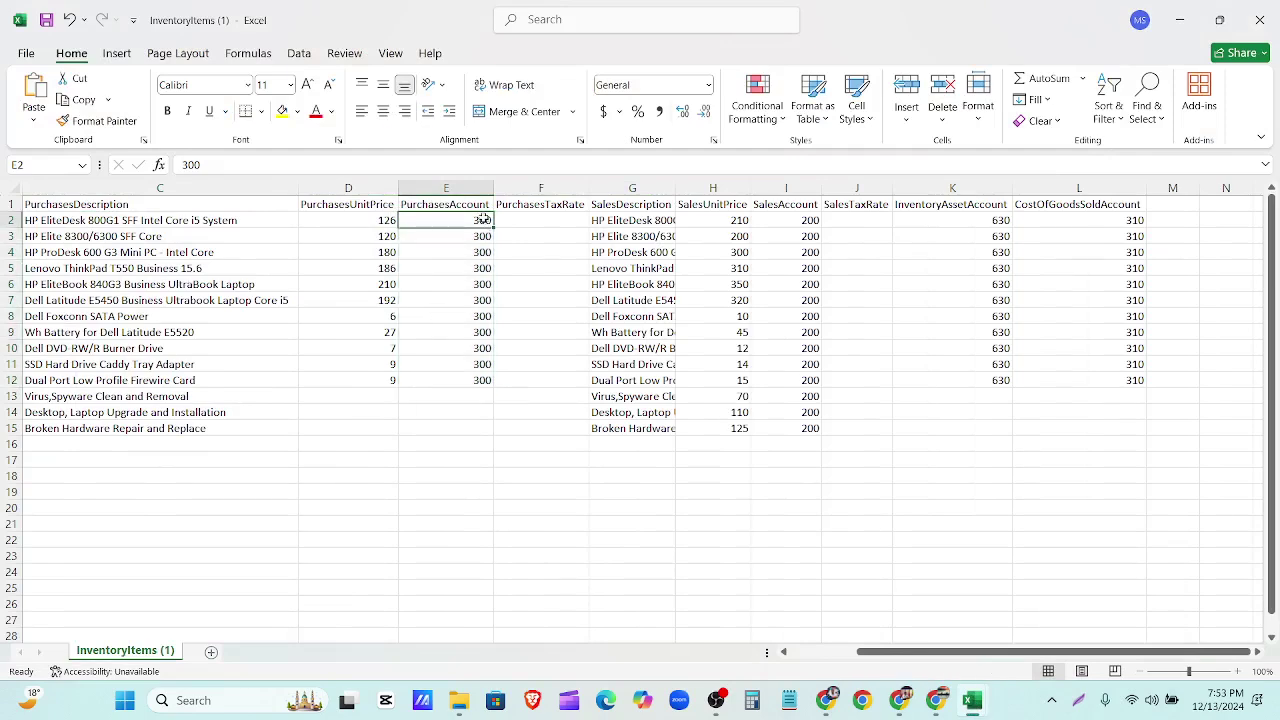
left_click_drag(483, 219, 471, 369)
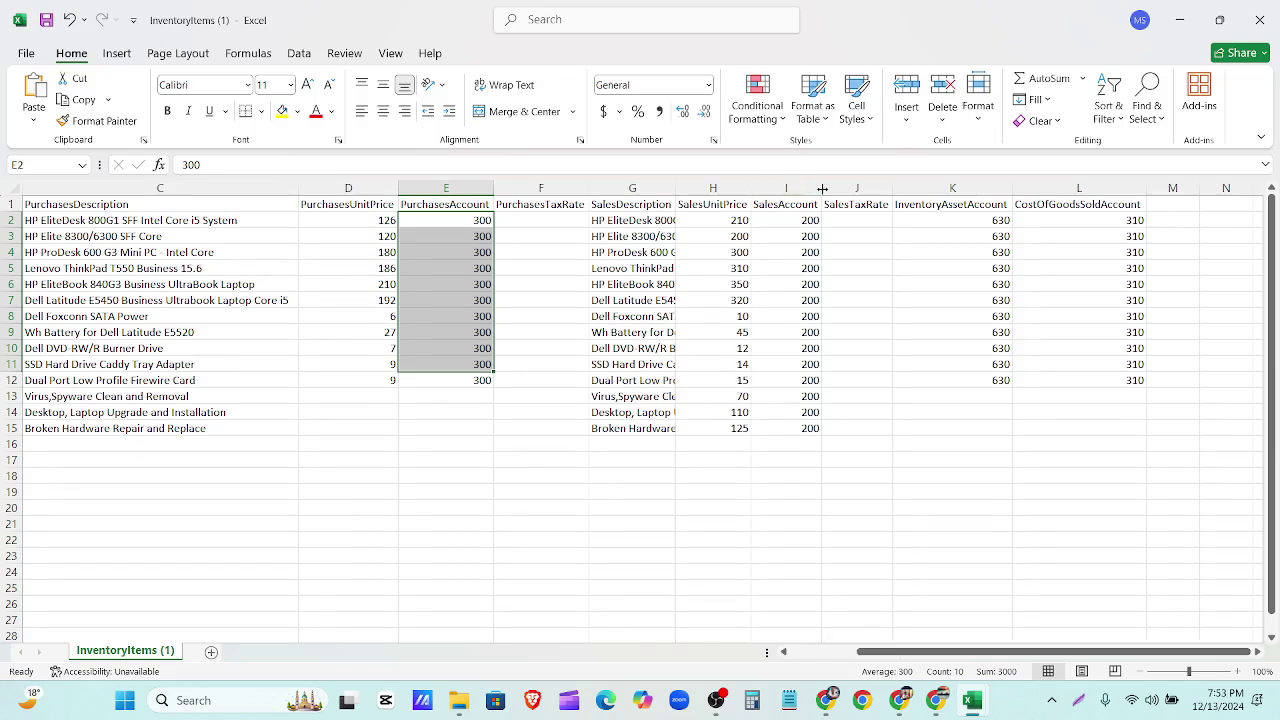
Switch to Xero's chart of accounts, show all accounts and search for "sales".
left_click(906, 705)
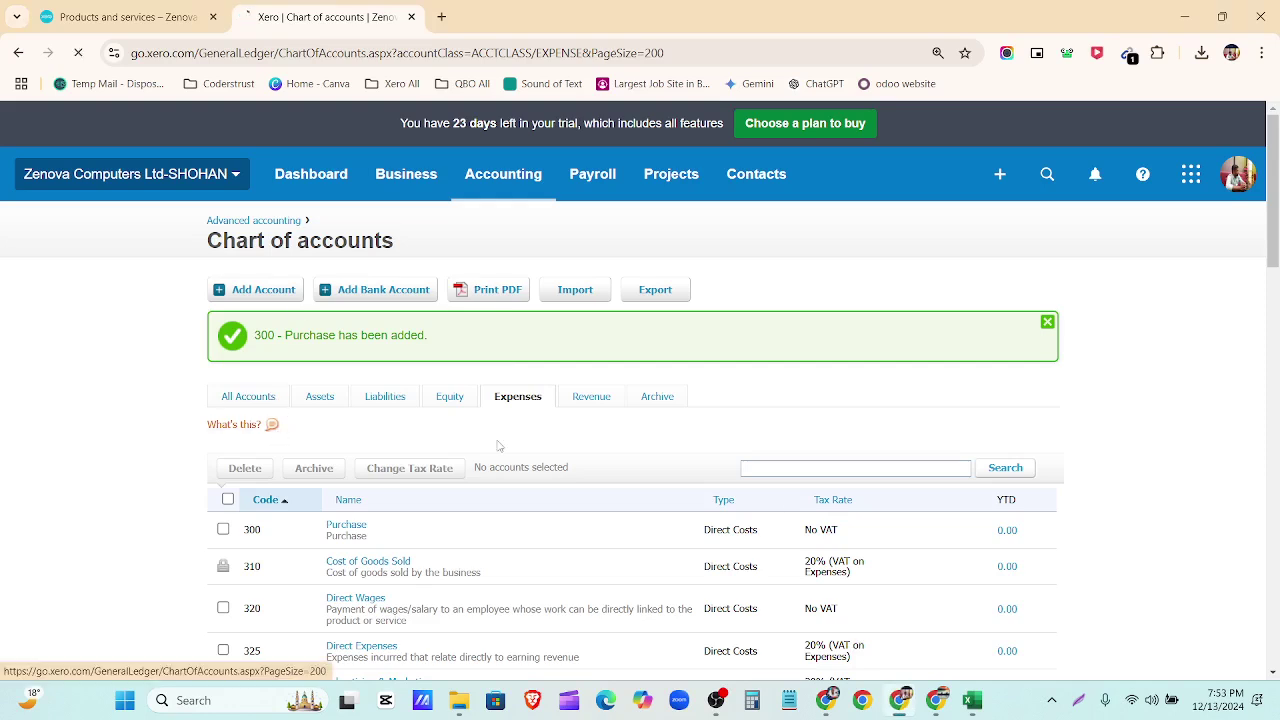
left_click(772, 401)
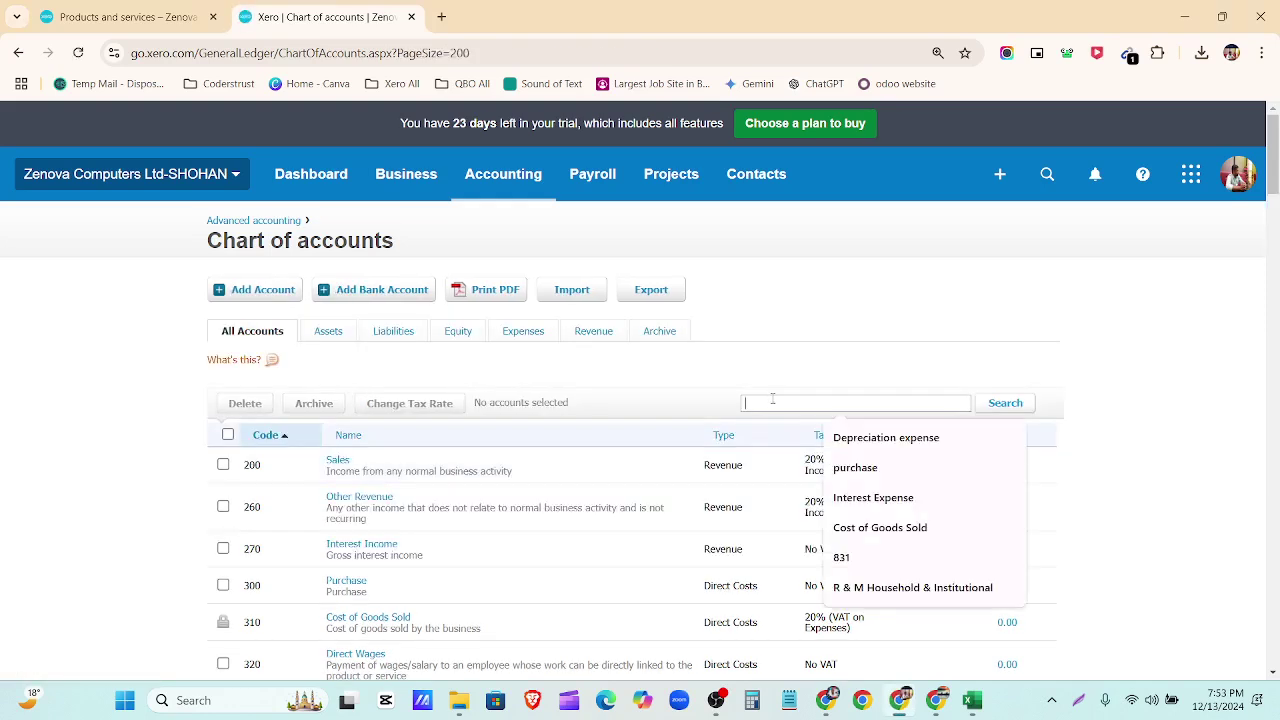
type("sales")
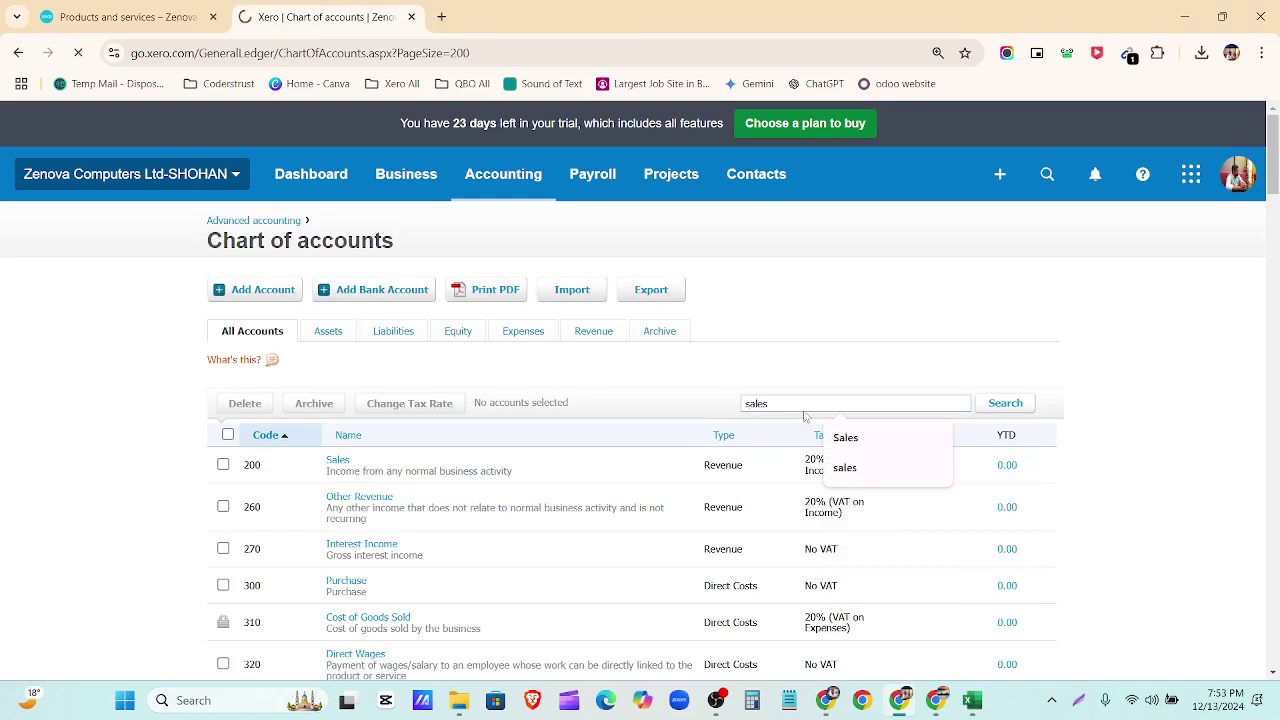
key("Return")
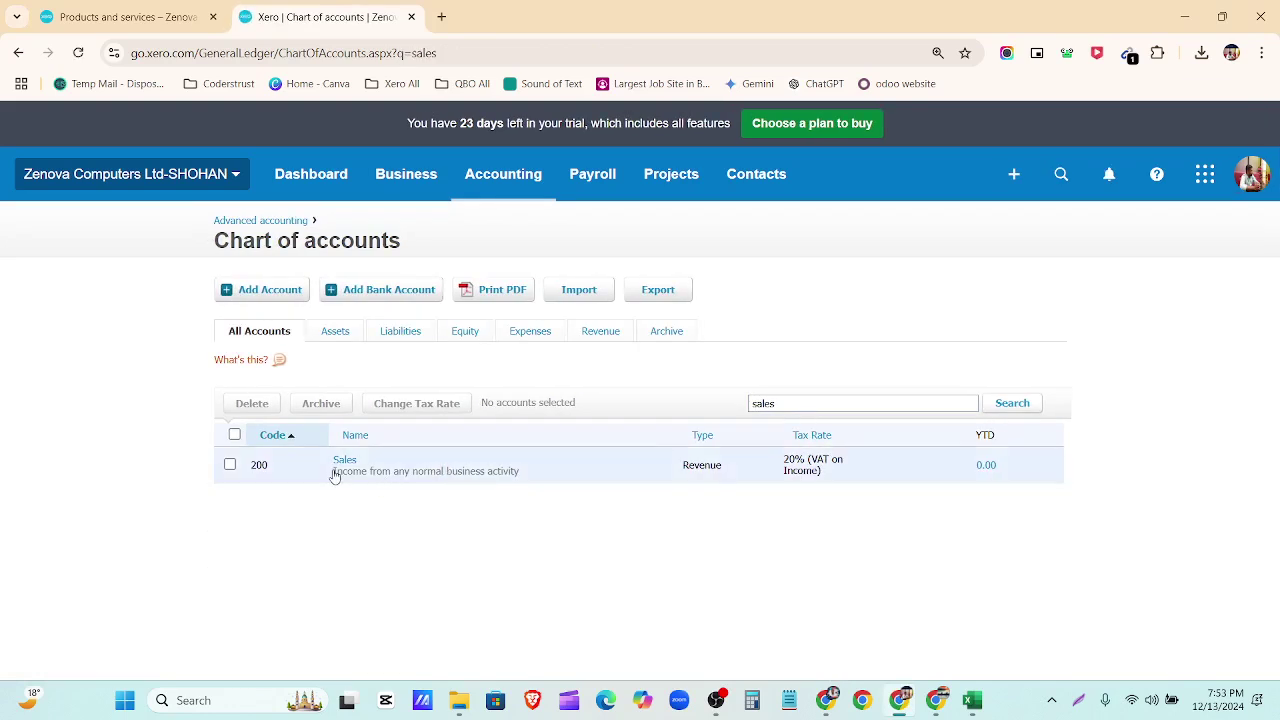
Switch to the InventoryItems (1) workbook in Excel and check the SalesAccount codes for all items.
mouse_move(969, 708)
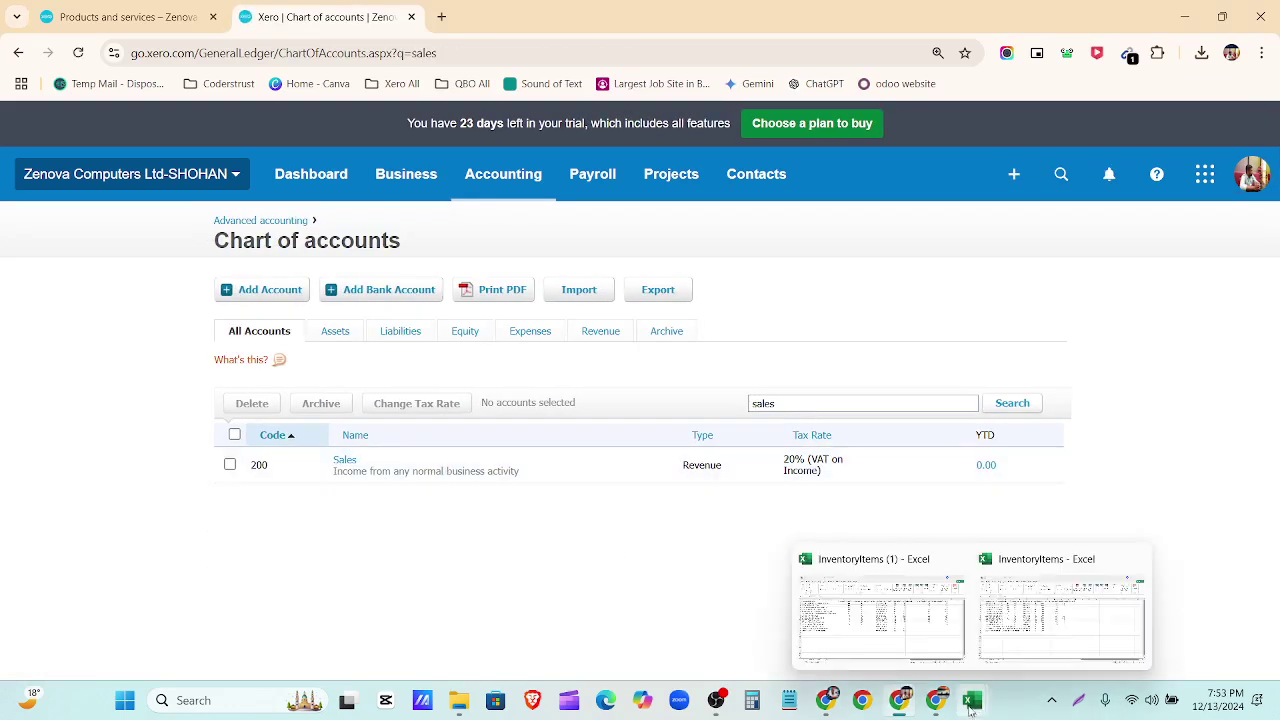
left_click(900, 630)
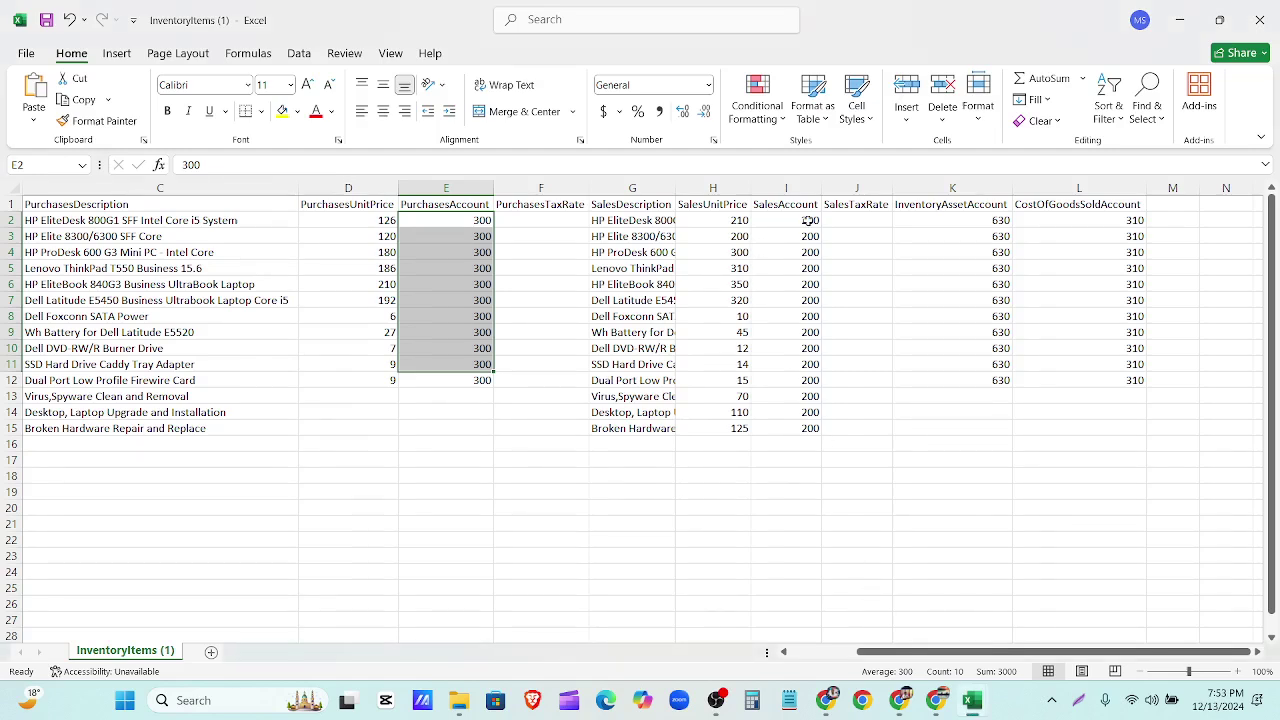
left_click_drag(805, 220, 791, 422)
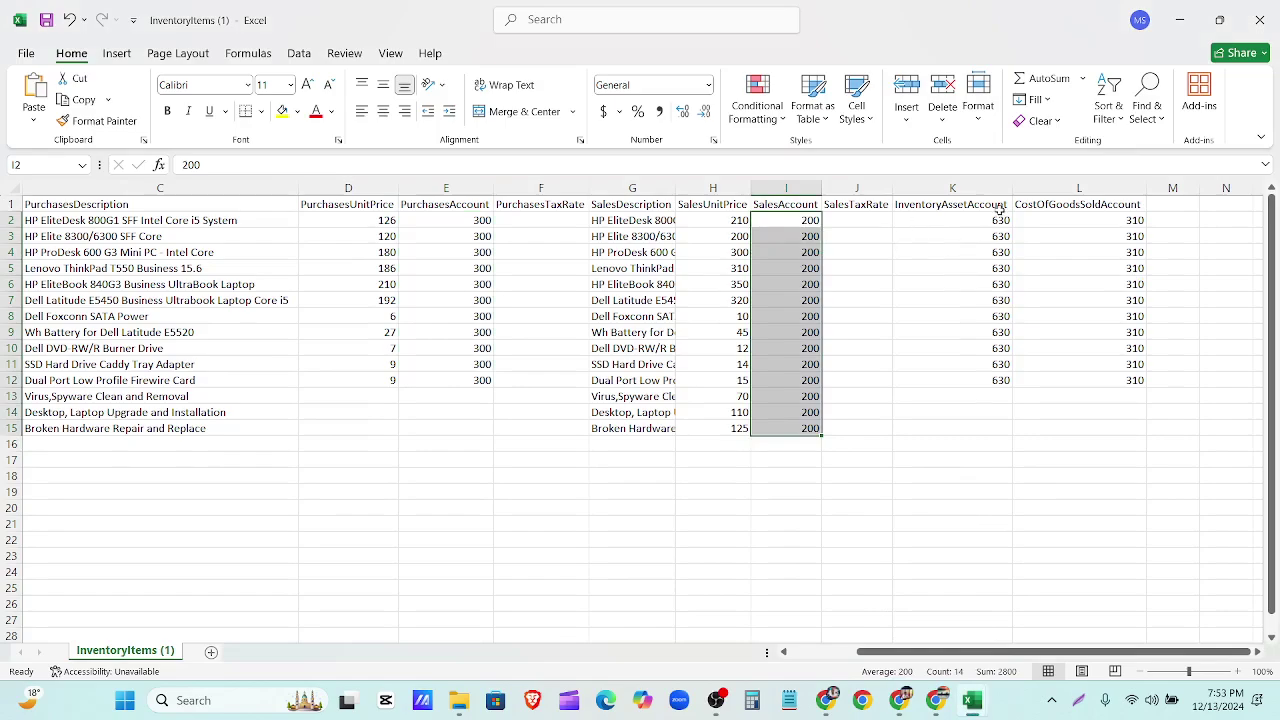
Return to Xero's chart of accounts and search for "inventory".
left_click(912, 705)
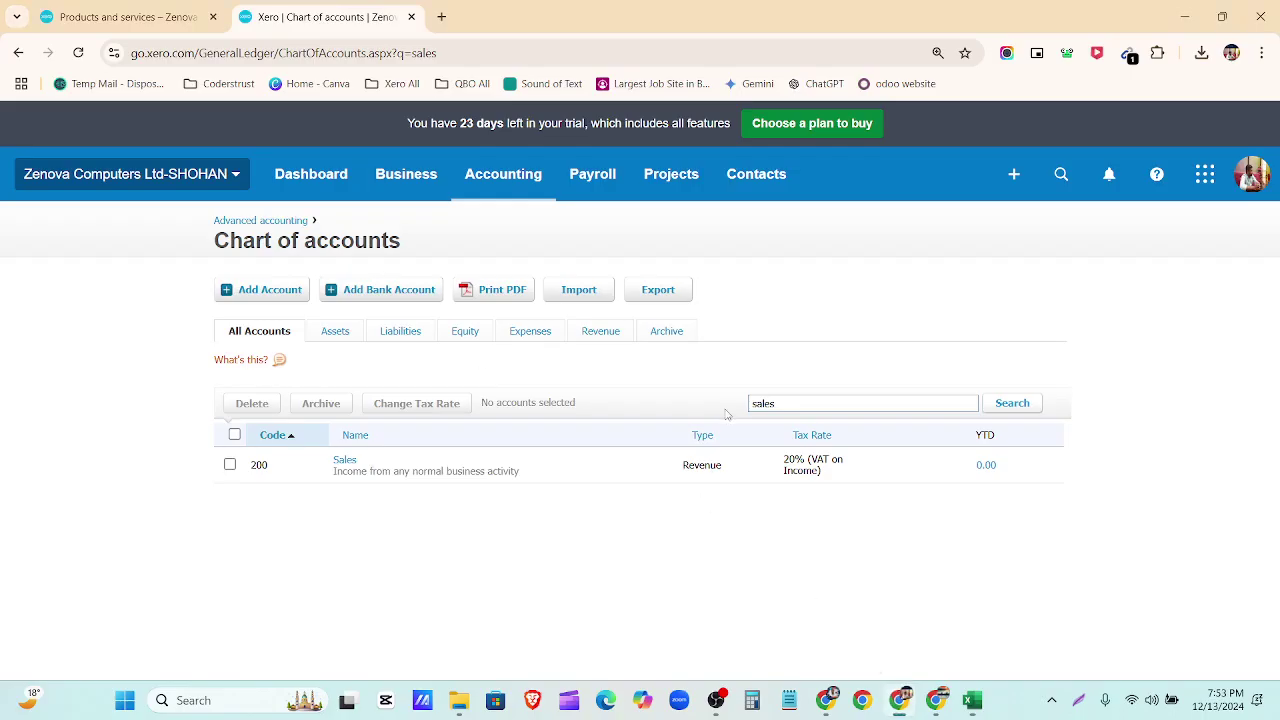
double_click(806, 403)
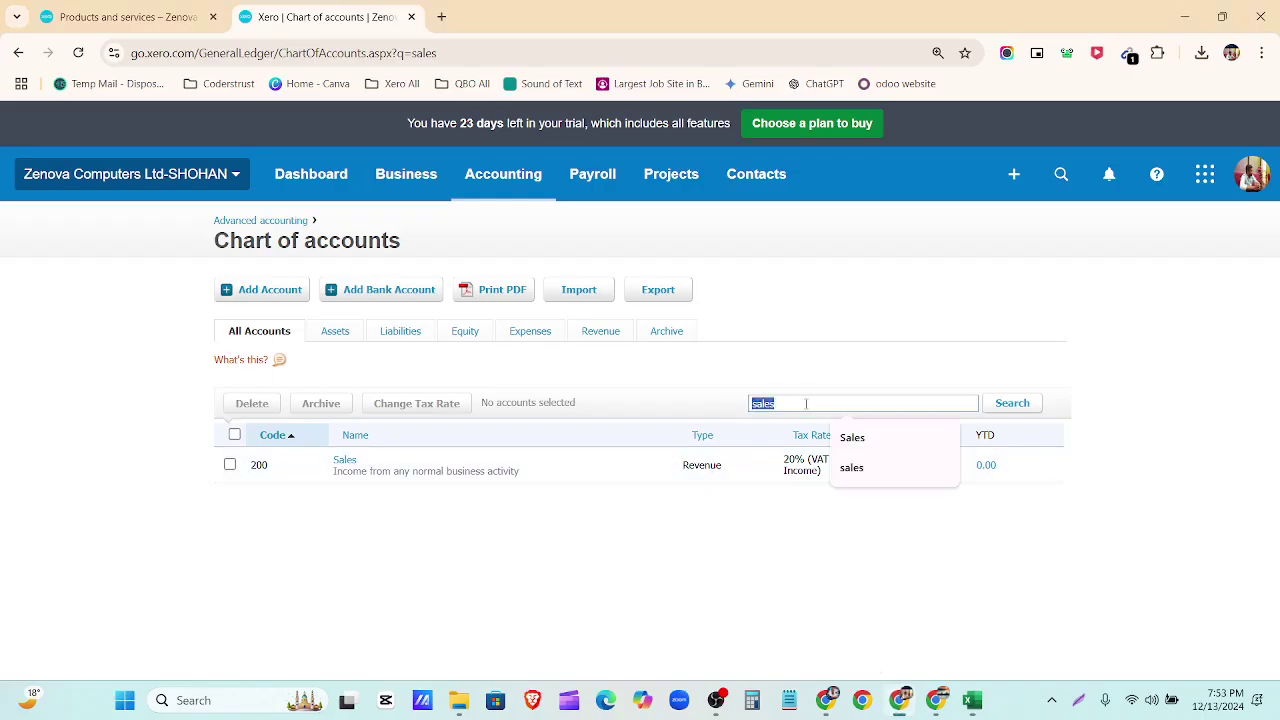
type("inventory")
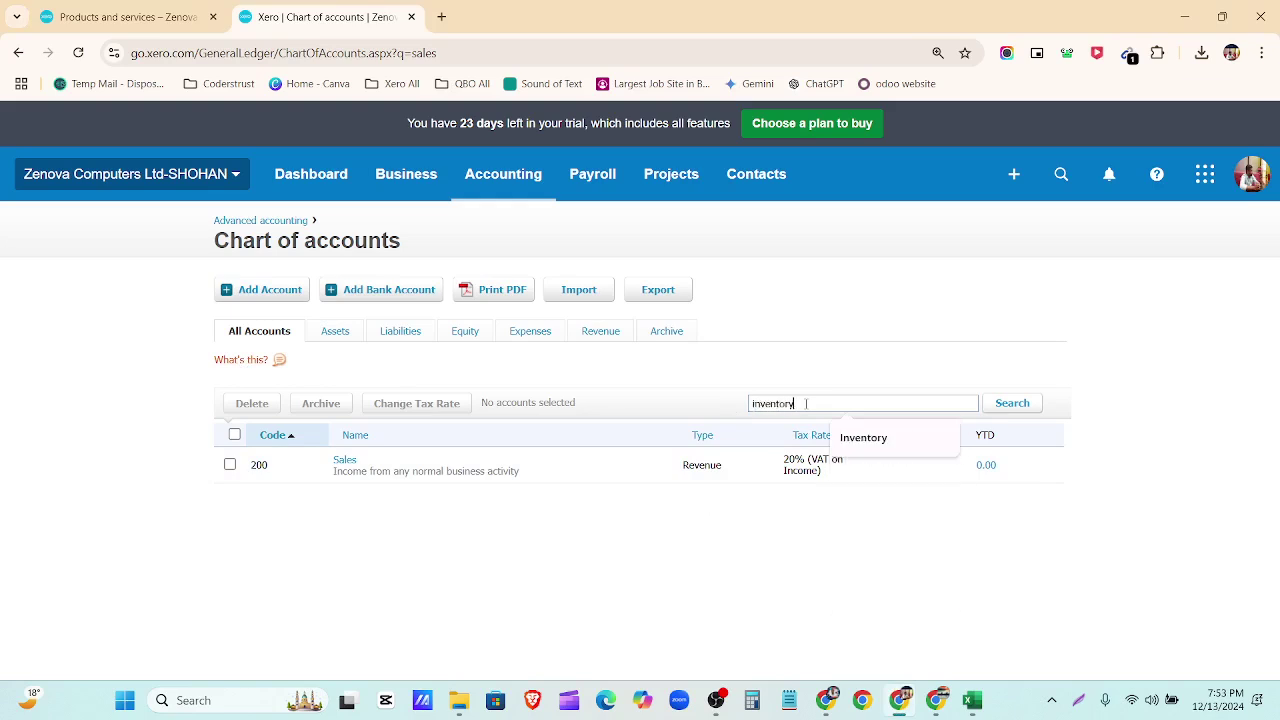
key("Return")
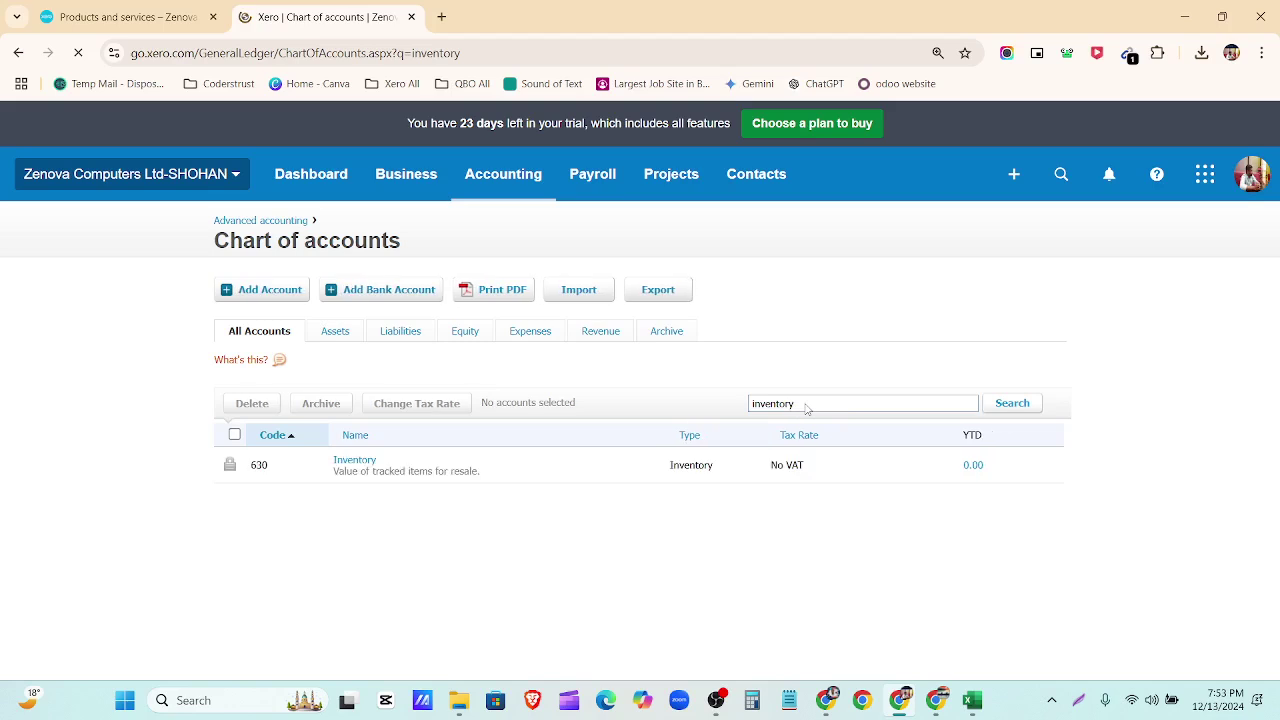
Search the chart of accounts for "Cost of Goods Sold".
left_click(817, 402)
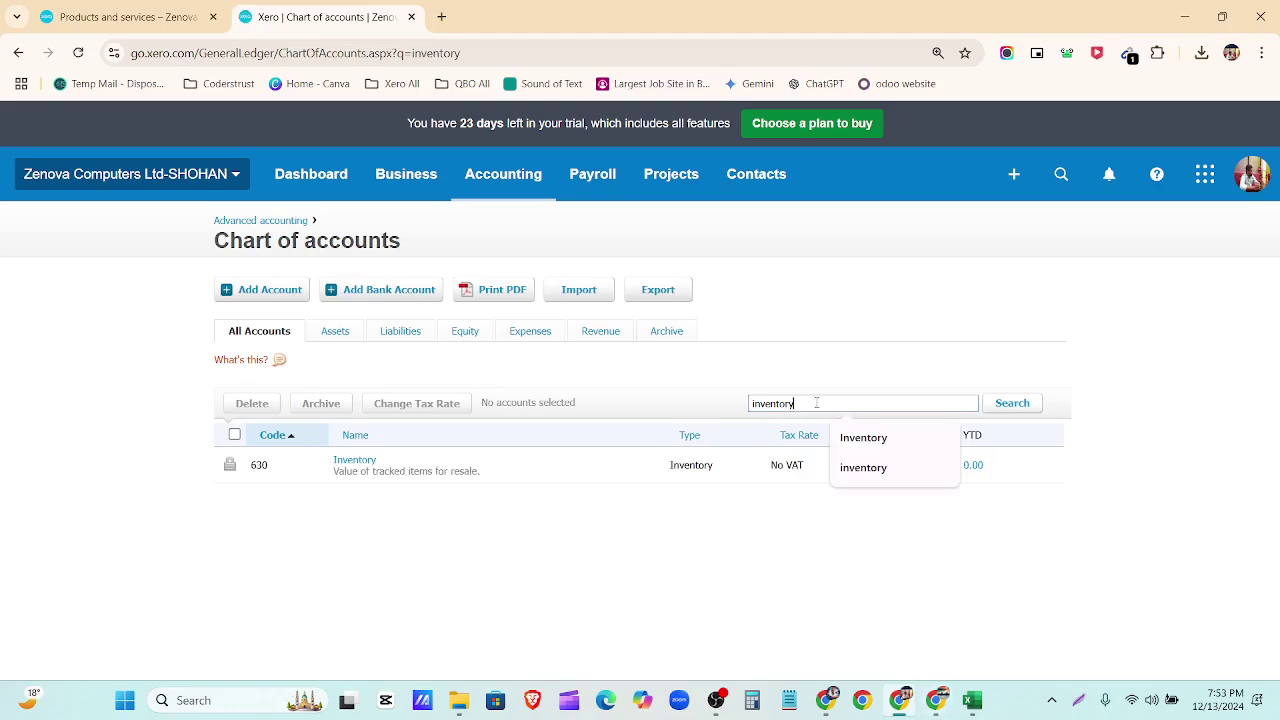
double_click(817, 402)
type("cost")
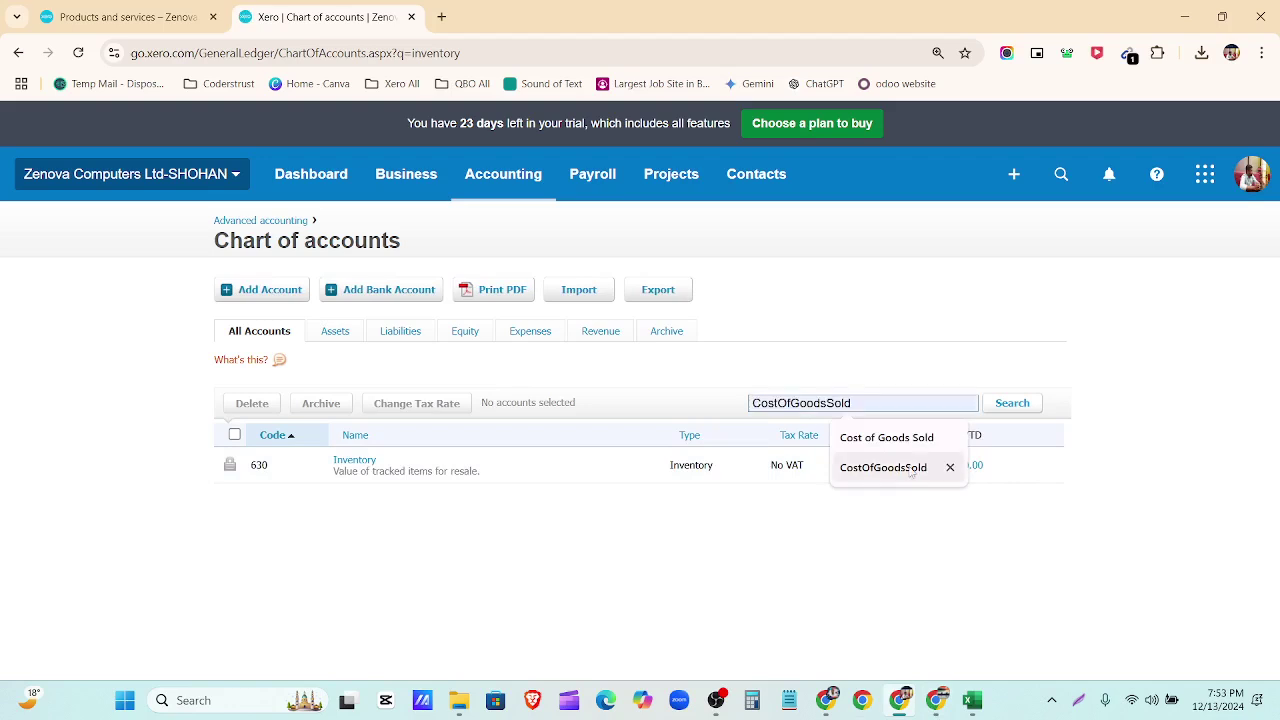
left_click(903, 447)
left_click(1003, 410)
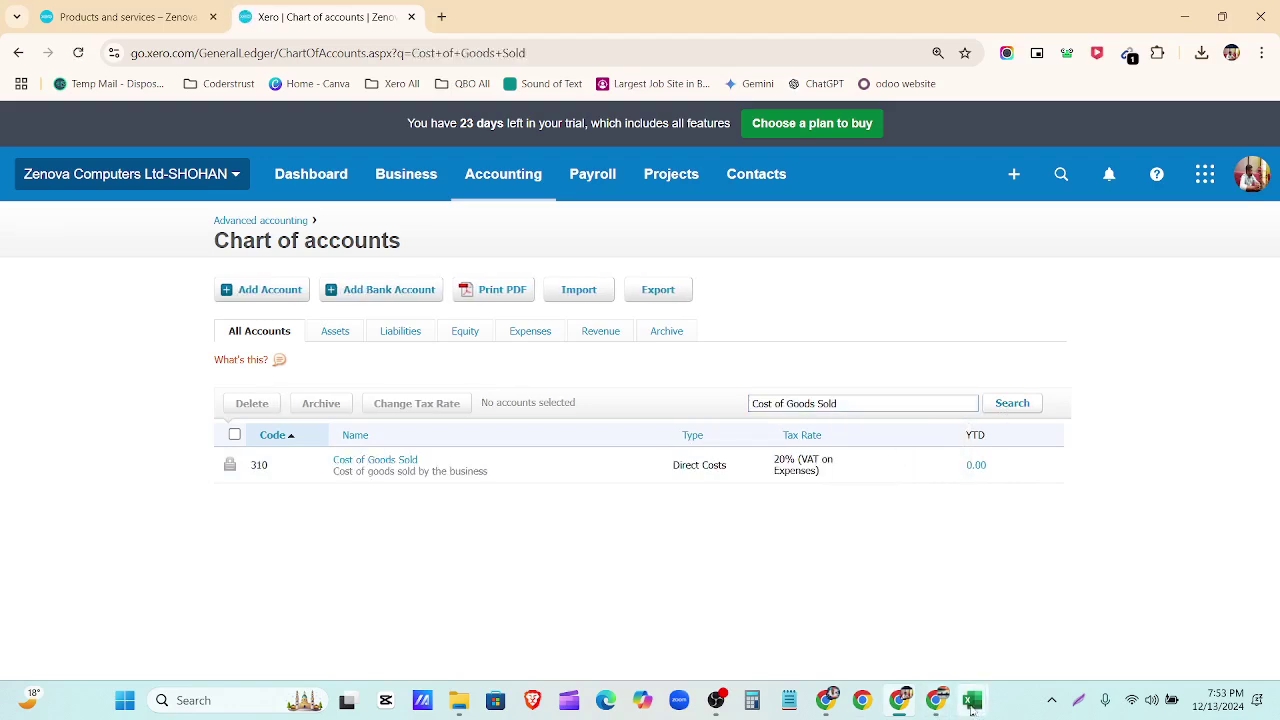
Switch to the InventoryItems (1) workbook in Excel and check the InventoryAssetAccount and CostOfGoodsSoldAccount codes.
mouse_move(971, 708)
left_click(921, 654)
scroll(1012, 195, "down", 1)
scroll(973, 278, "up", 1)
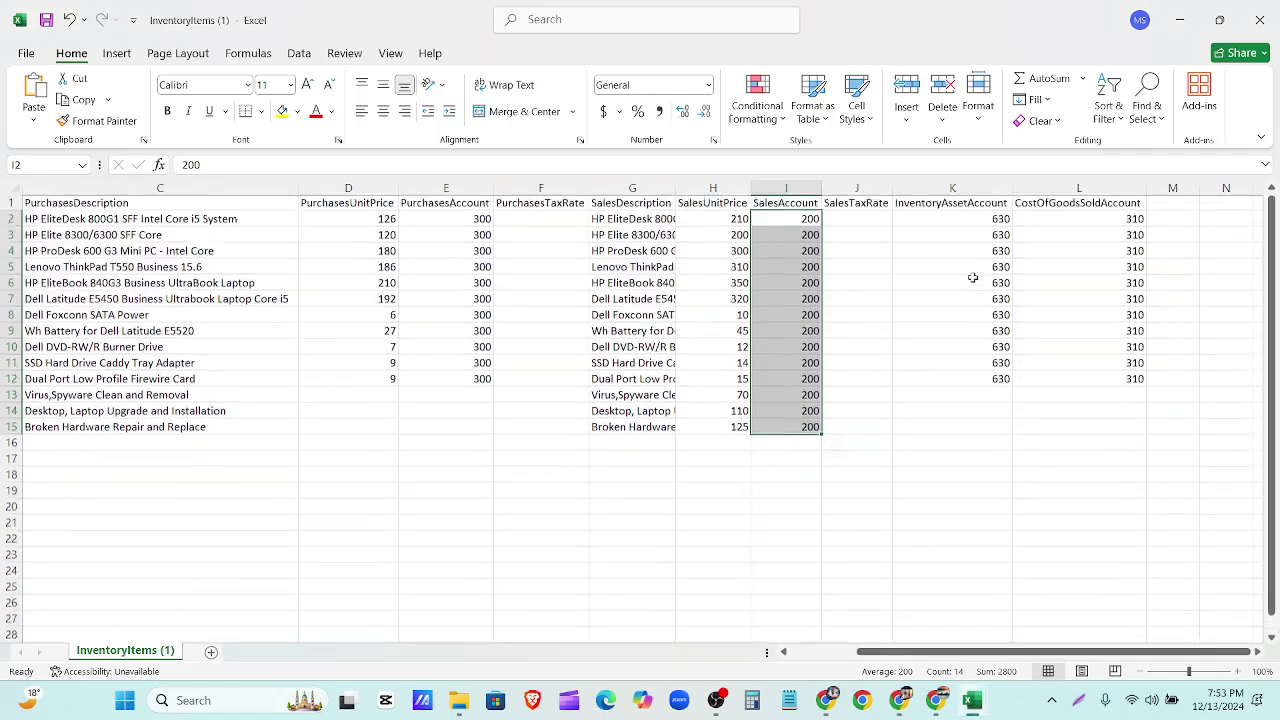
left_click_drag(1003, 220, 1020, 410)
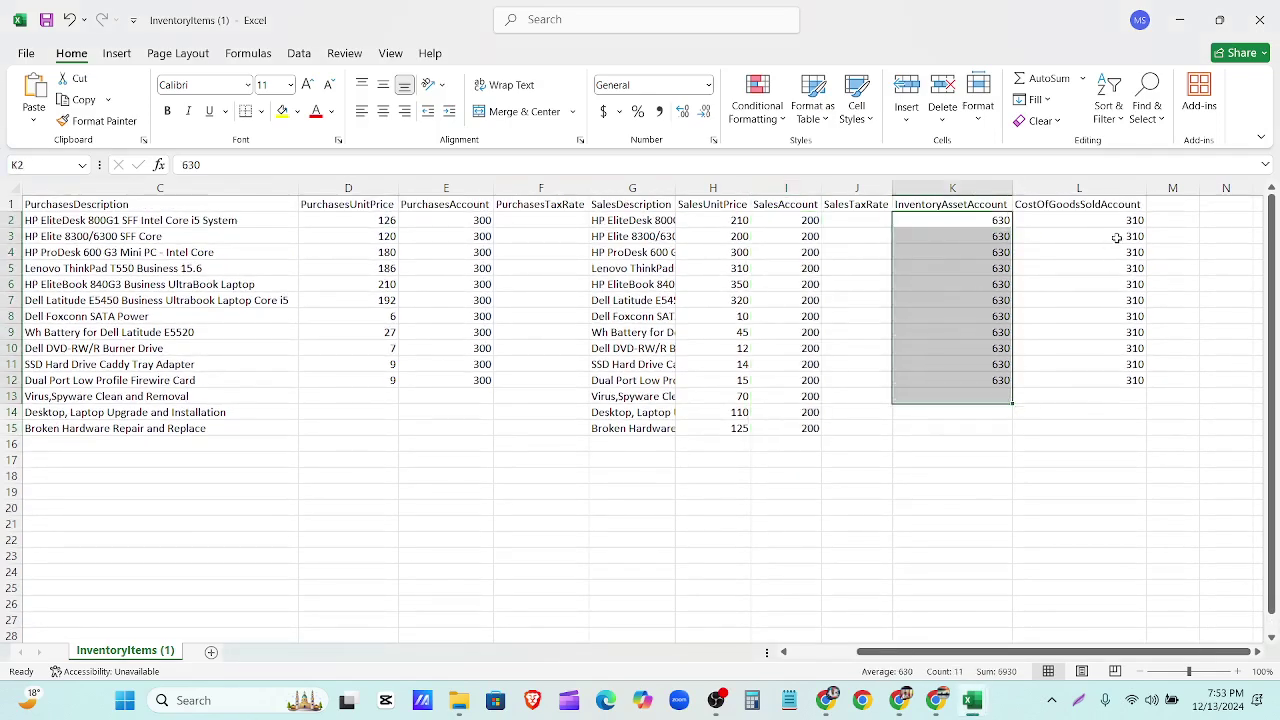
left_click_drag(1118, 220, 1122, 384)
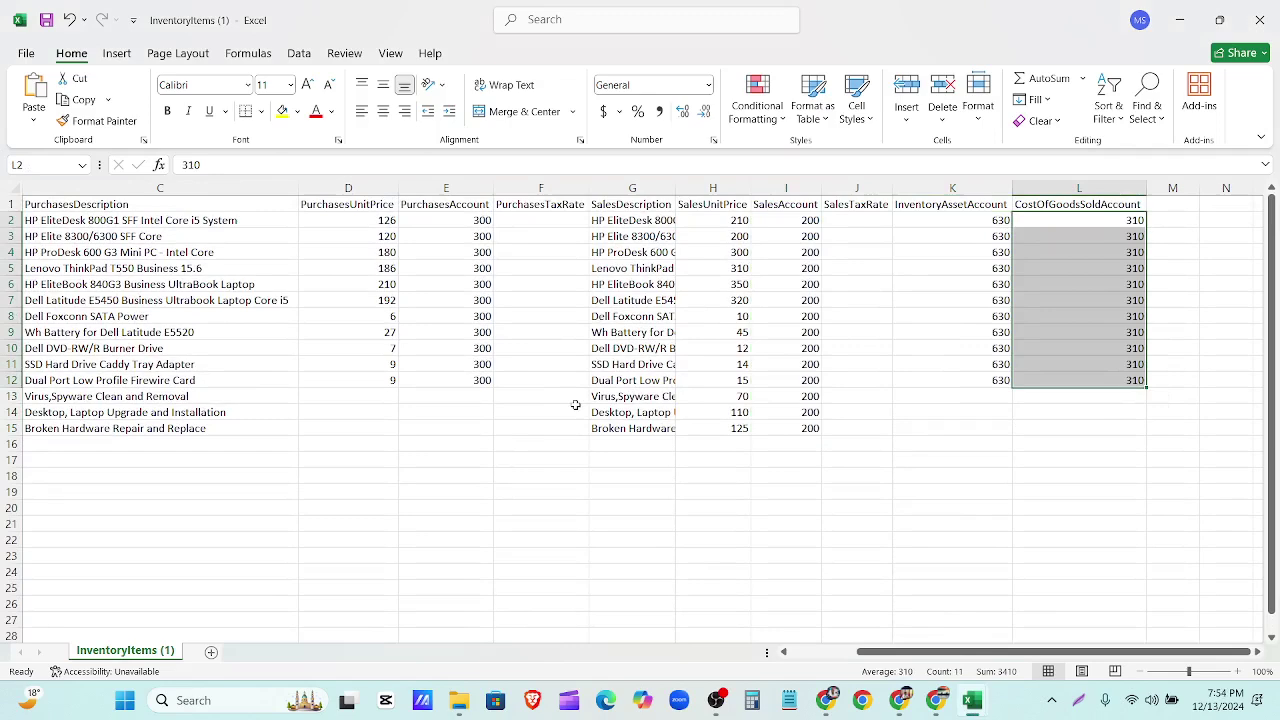
Select the PurchasesAccount, SalesAccount, InventoryAssetAccount and CostOfGoodsSoldAccount columns together.
left_click(462, 189)
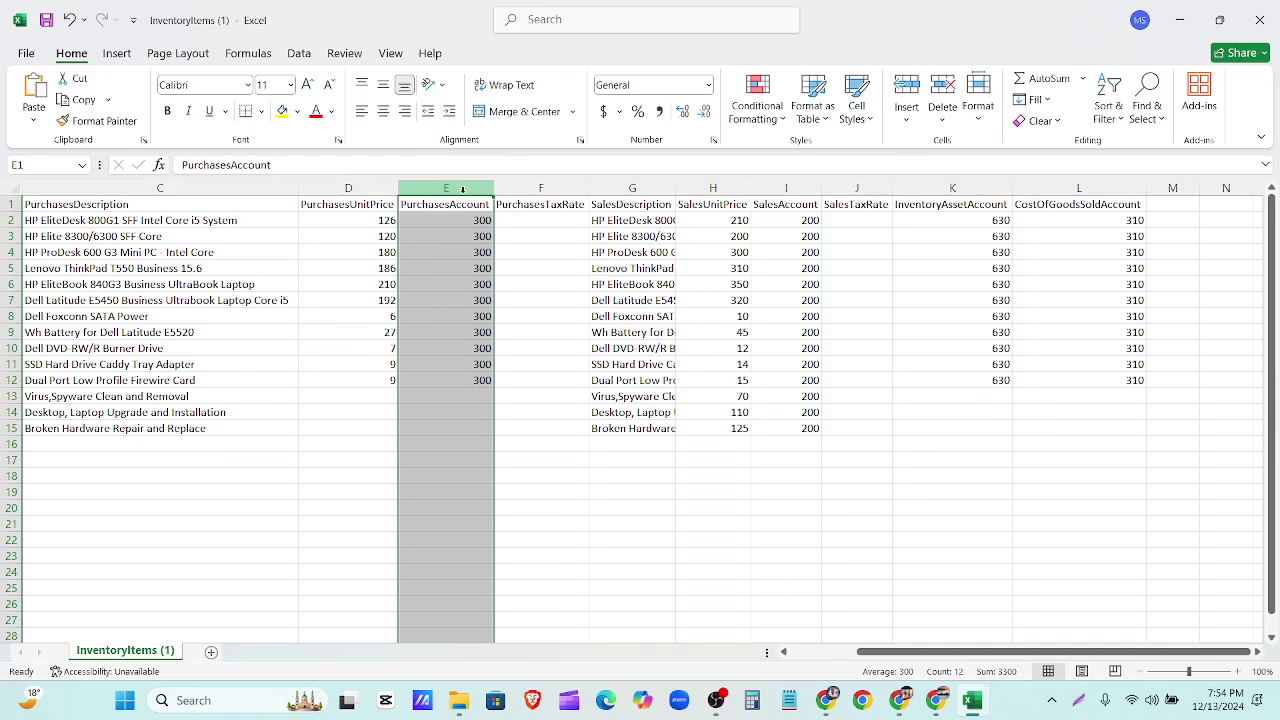
left_click(797, 189, "ctrl")
left_click(955, 189, "ctrl")
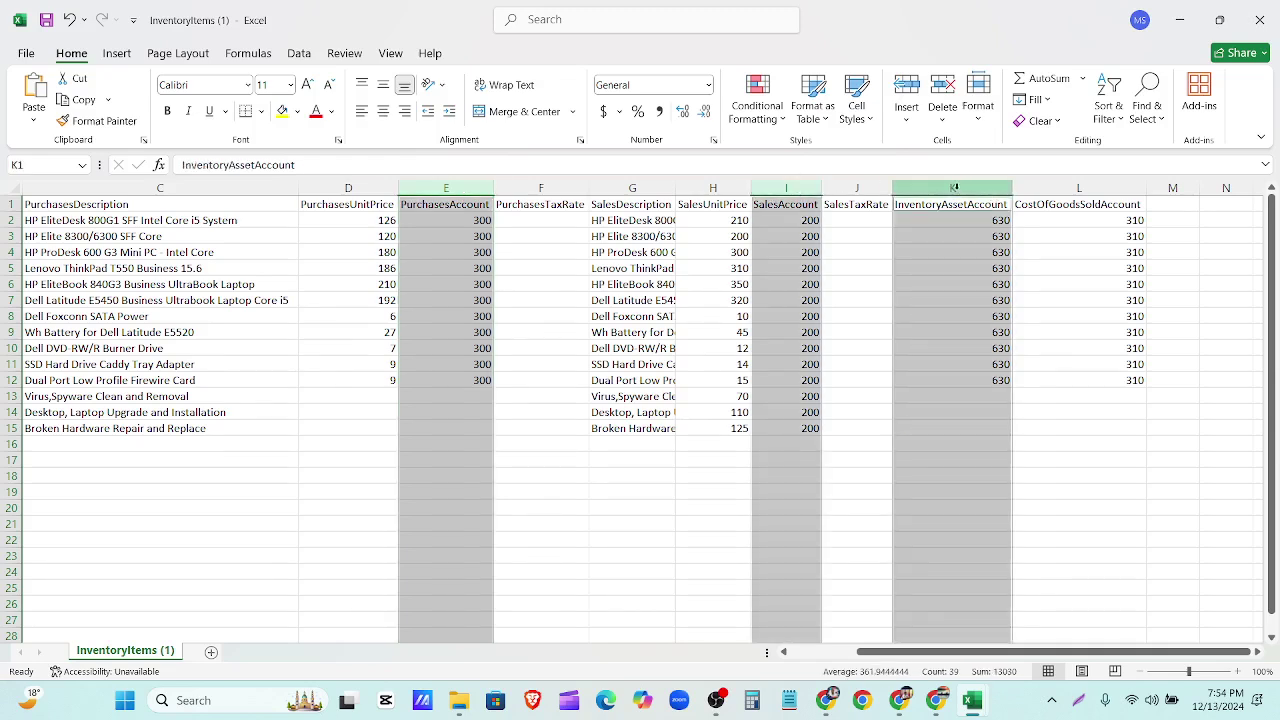
left_click(1095, 189, "ctrl")
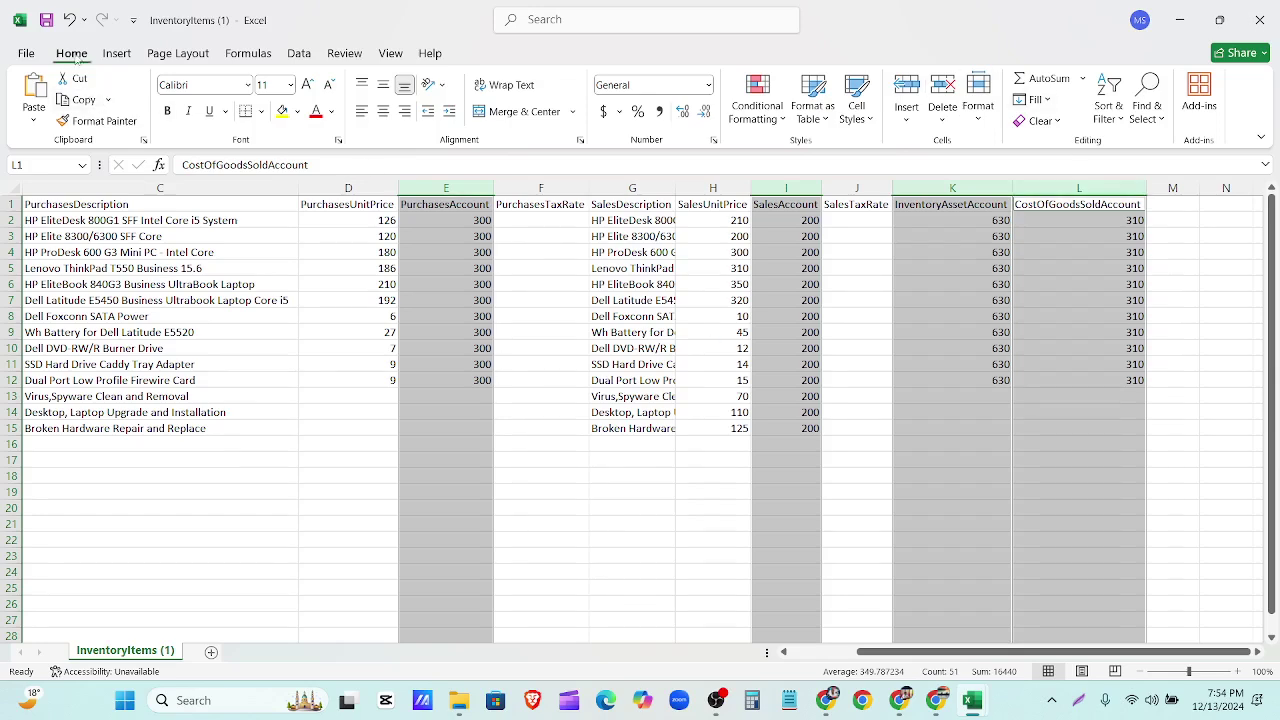
Close both InventoryItems workbooks and return to Xero's import page for products and services.
left_click(1262, 20)
left_click(1262, 20)
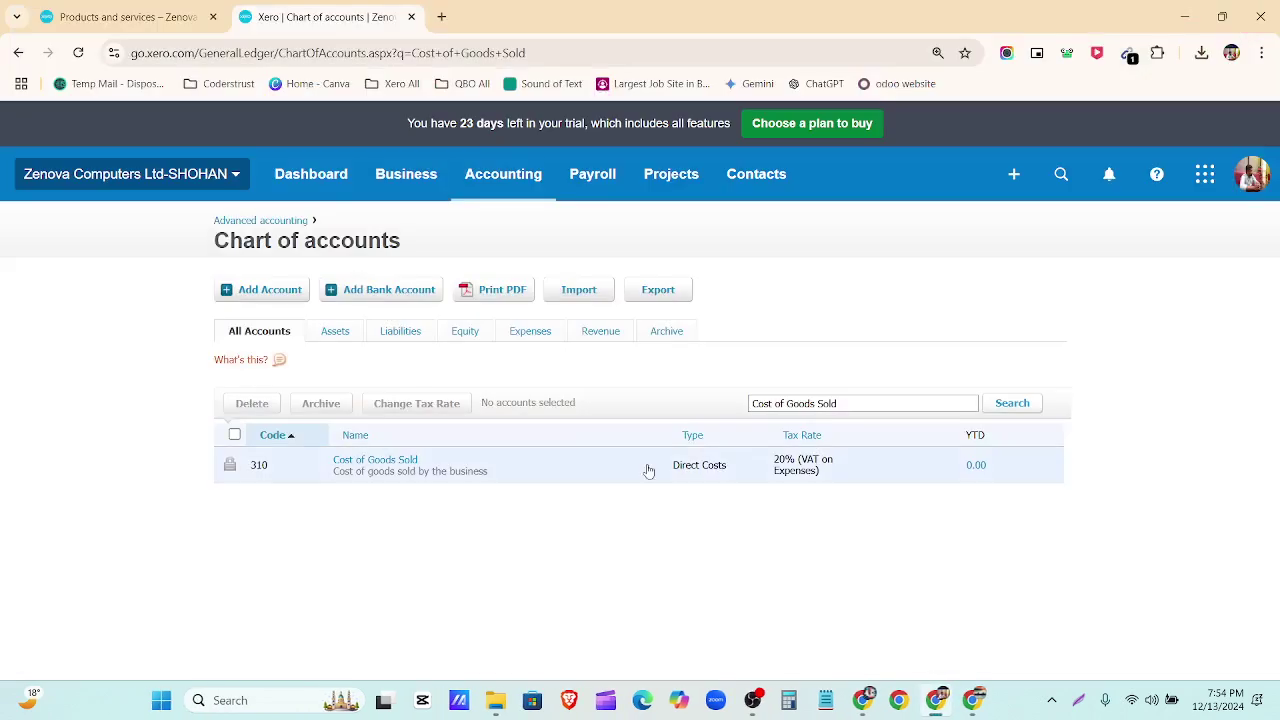
left_click(137, 18)
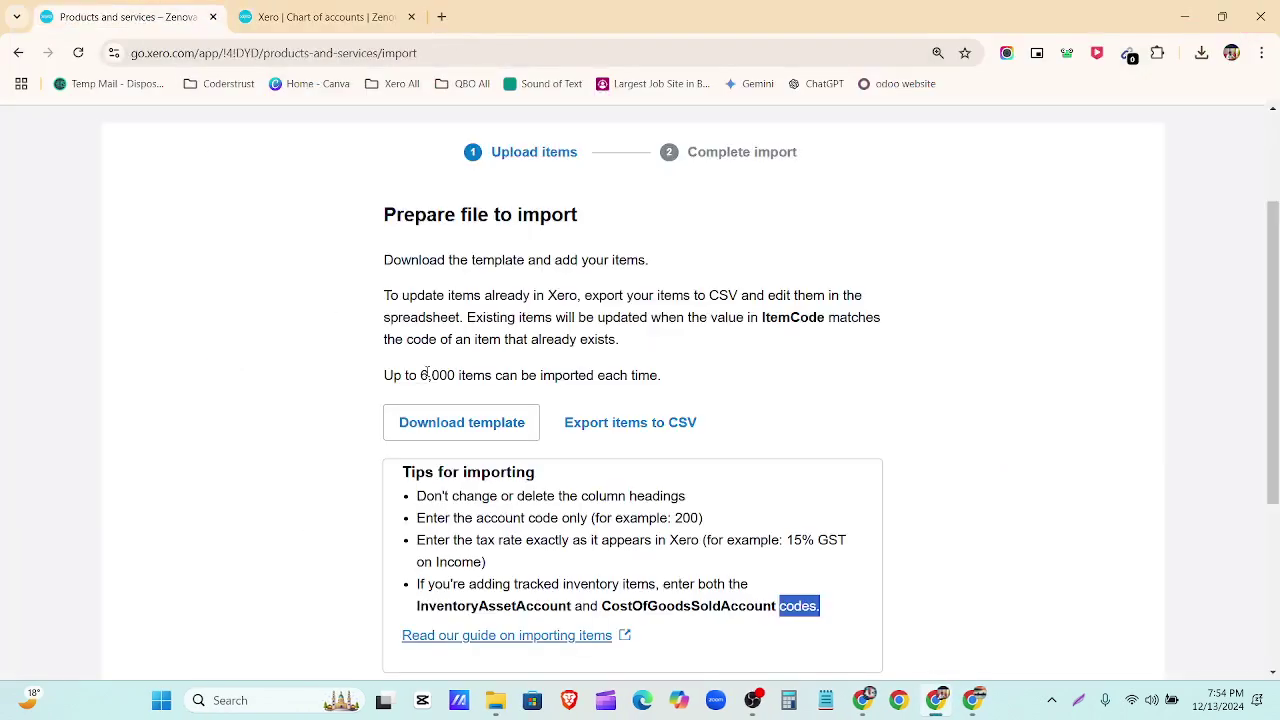
Upload InventoryItems (1).csv from Downloads as the item file and complete the import.
scroll(427, 372, "down", 3)
left_click(630, 522)
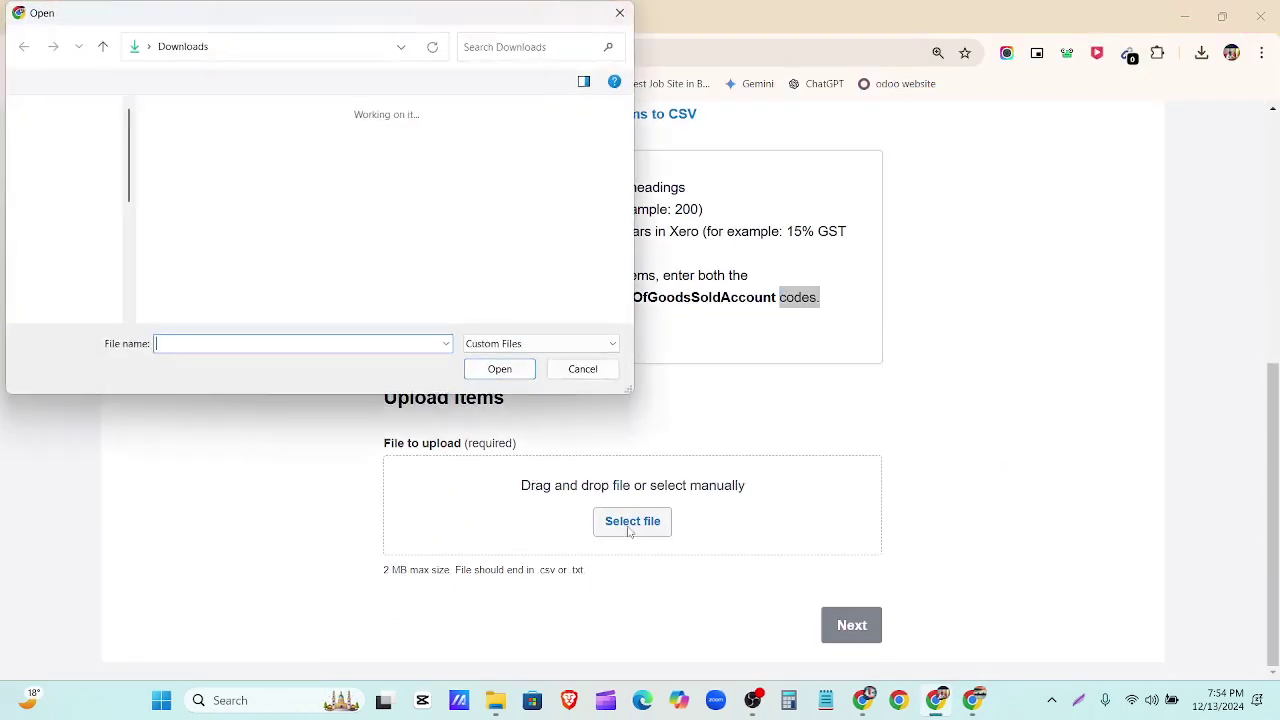
left_click(182, 155)
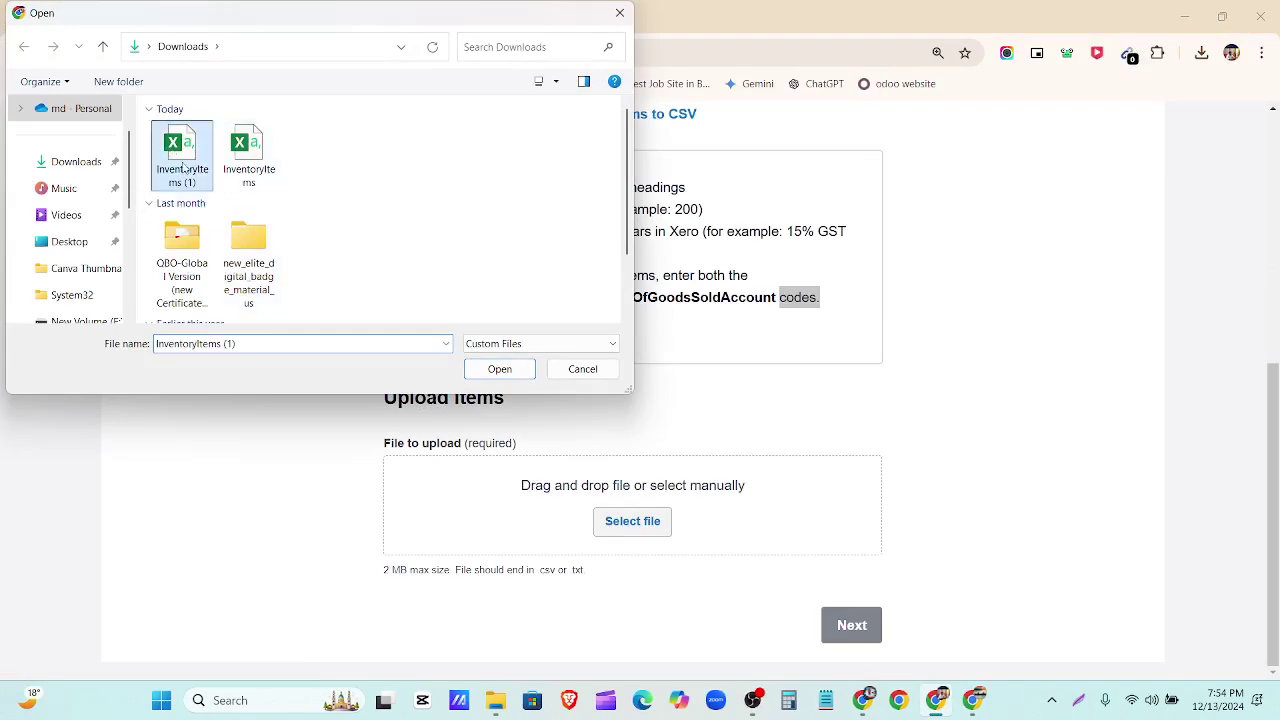
left_click(478, 368)
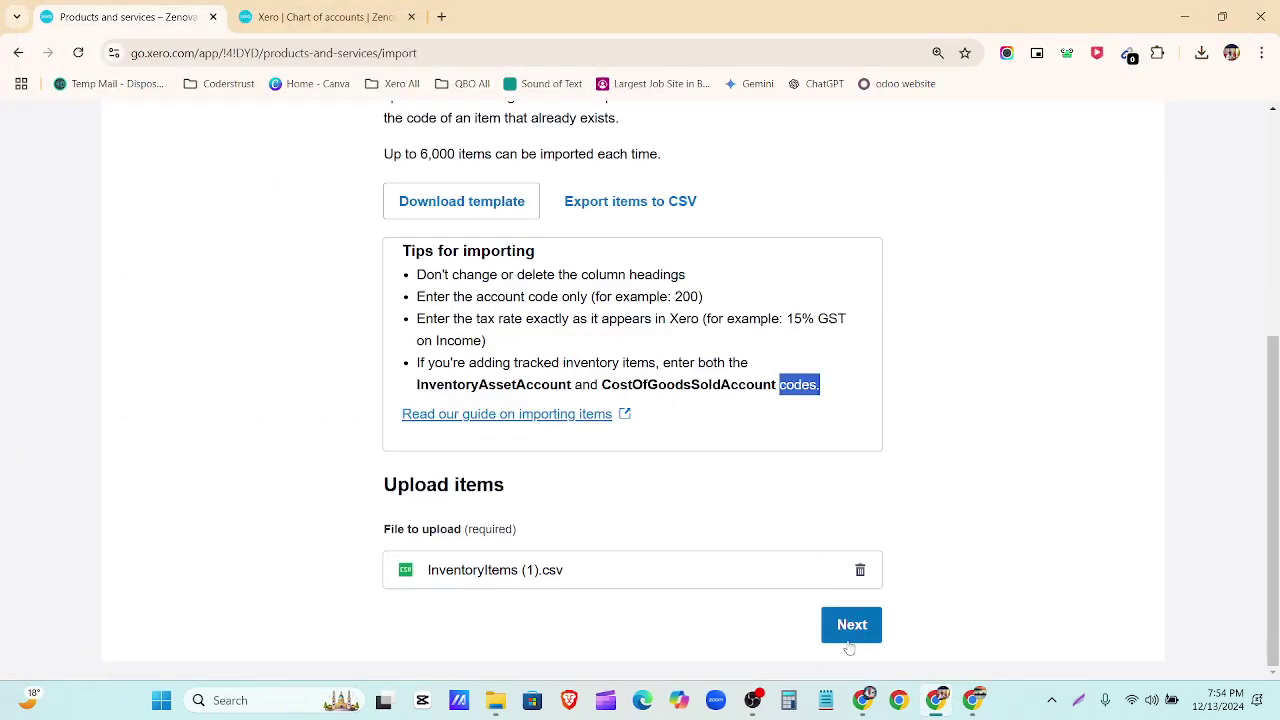
left_click(850, 628)
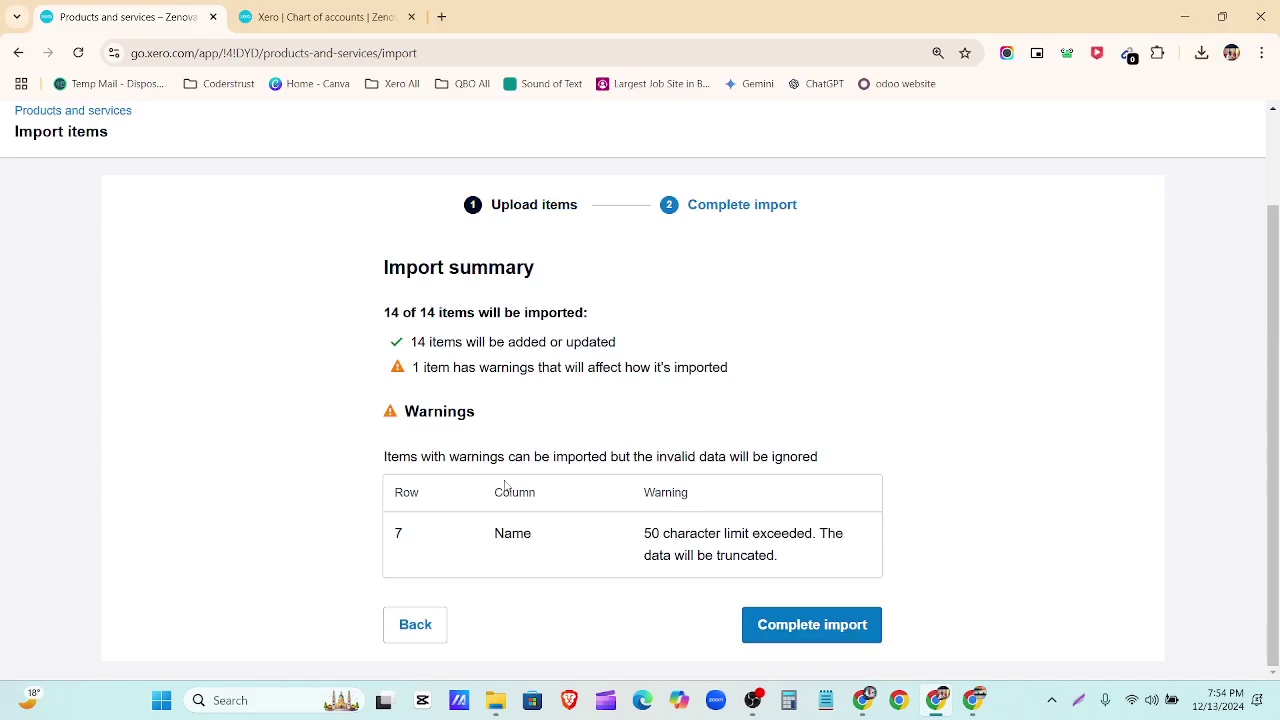
left_click(827, 620)
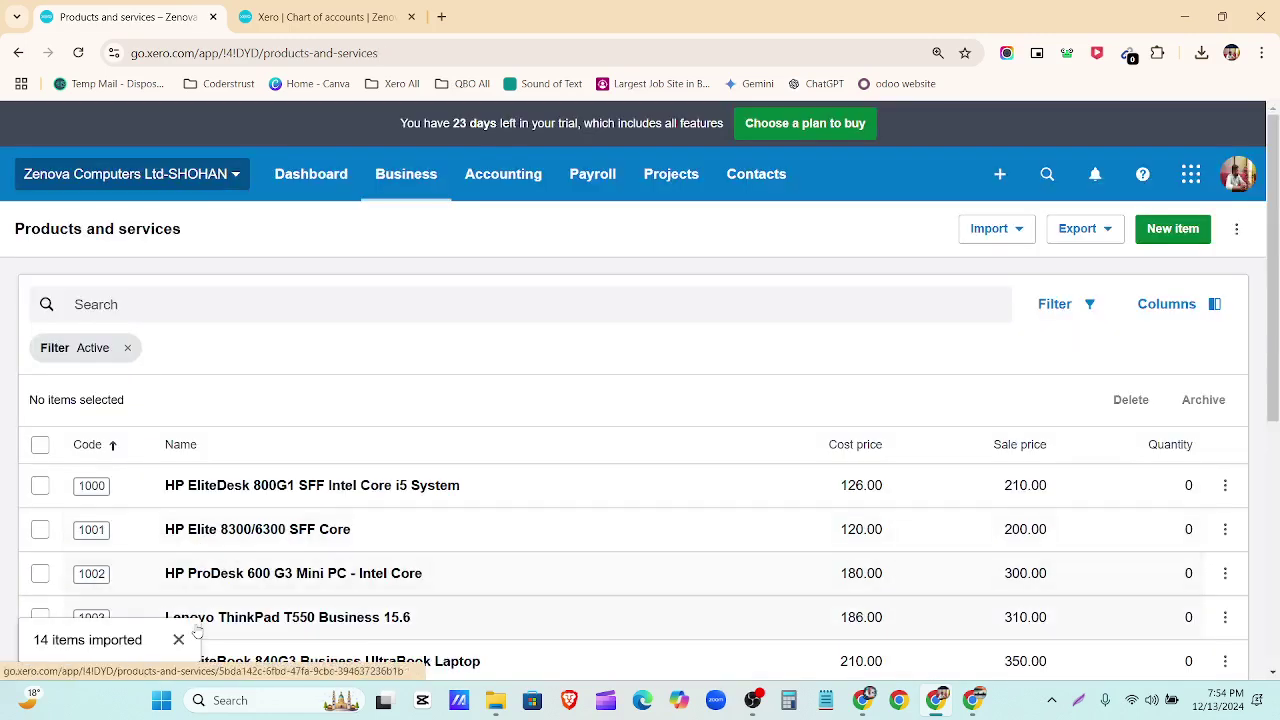
Dismiss the import notification and review the codes, names and prices in the products and services list.
left_click(179, 640)
scroll(426, 443, "down", 2)
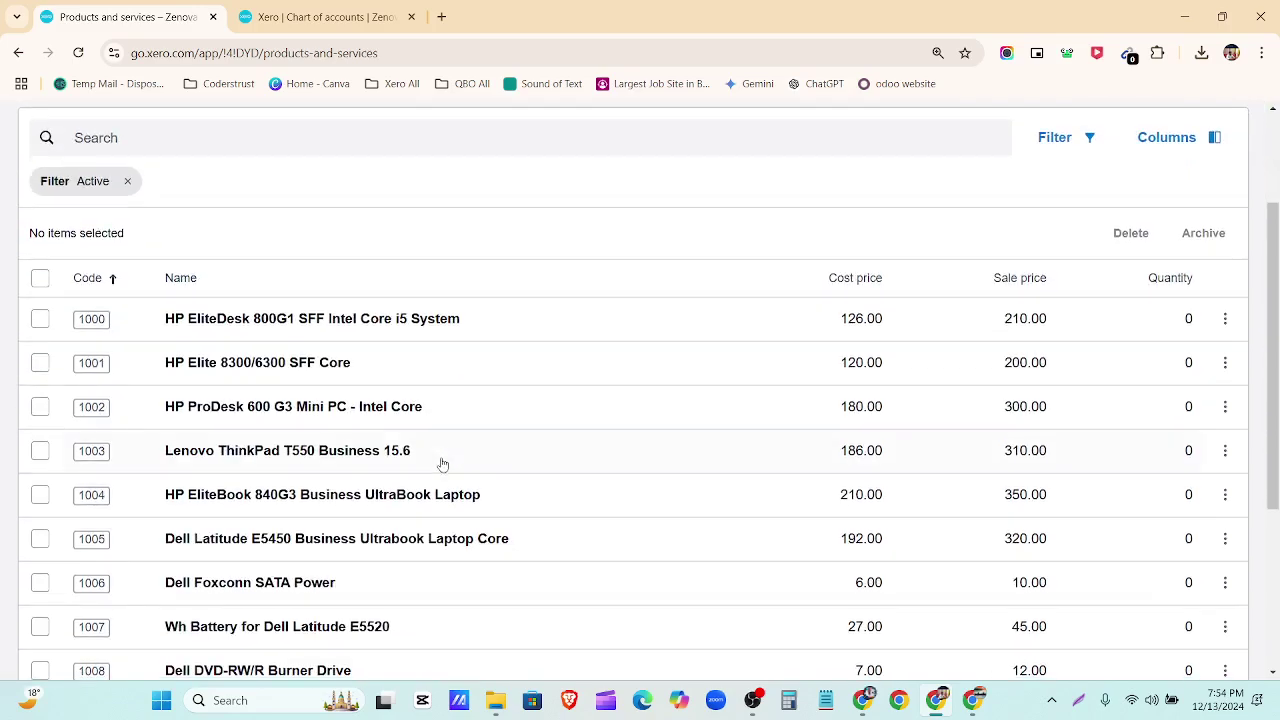
scroll(512, 360, "down", 2)
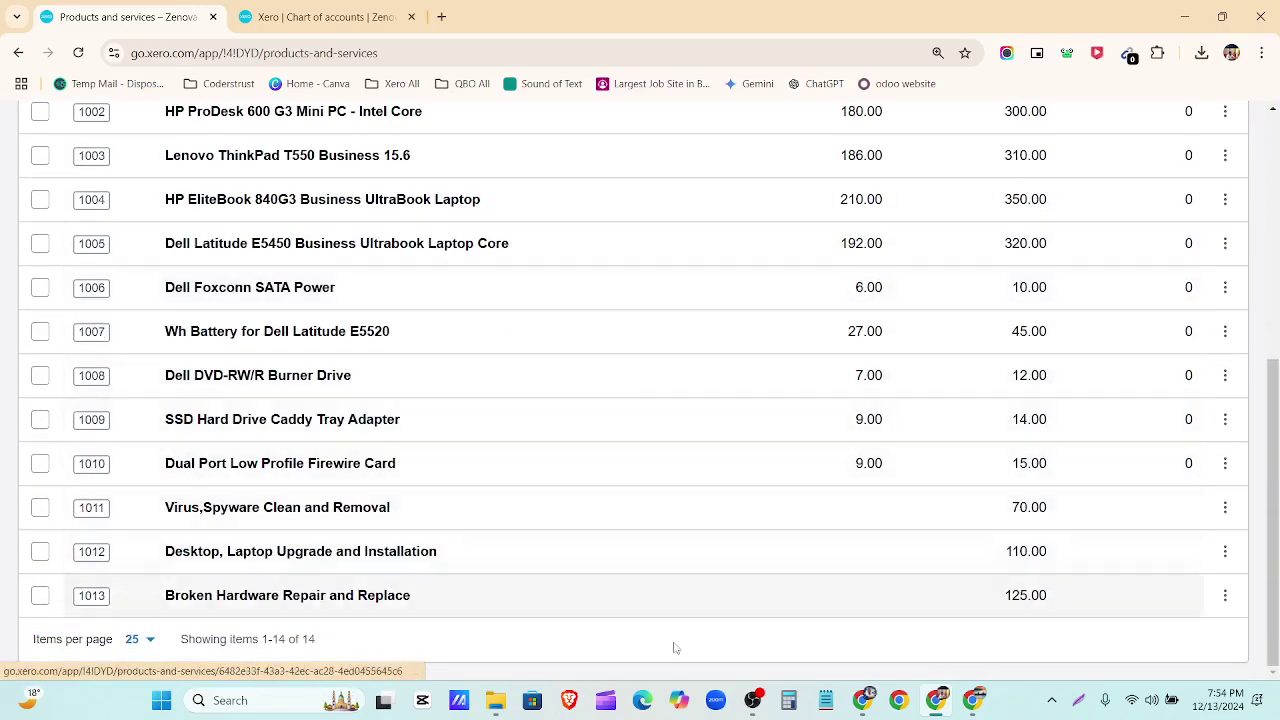
scroll(1088, 337, "up", 3)
scroll(1047, 487, "down", 4)
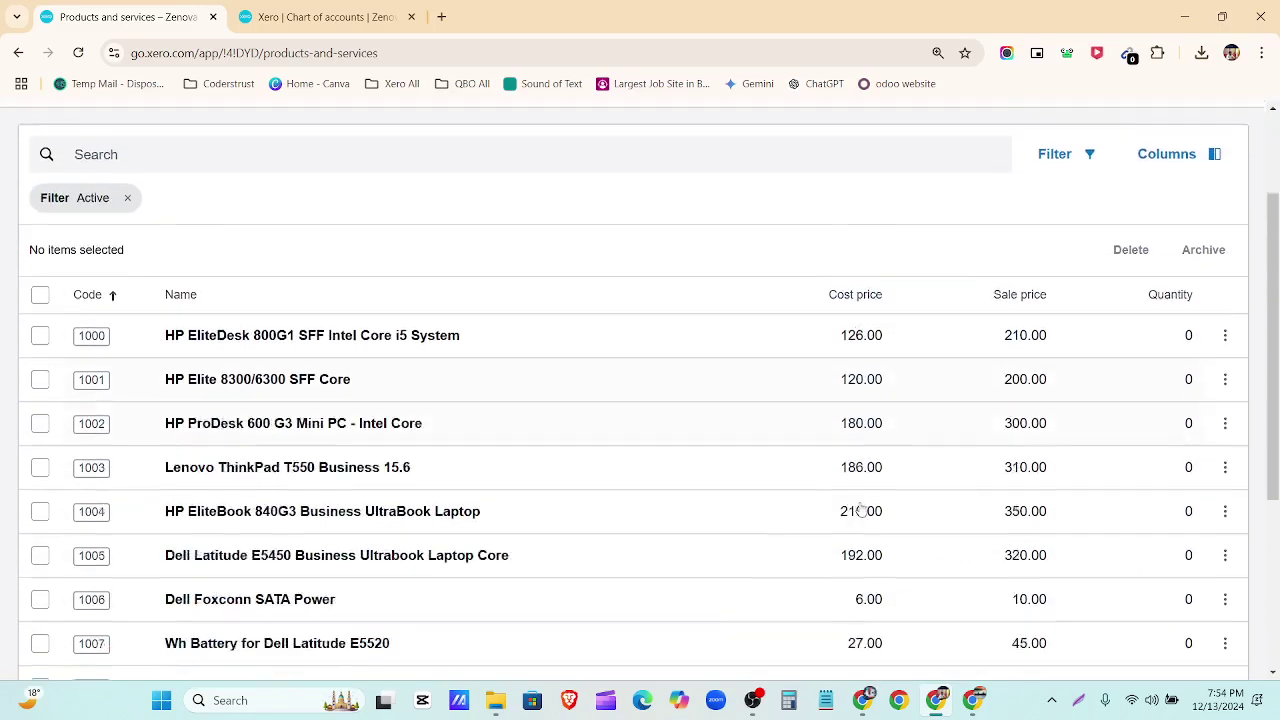
Open the Wh Battery for Dell Latitude E5520 item, review its prices, accounts and transactions, and return to the products and services list.
scroll(1047, 487, "down", 1)
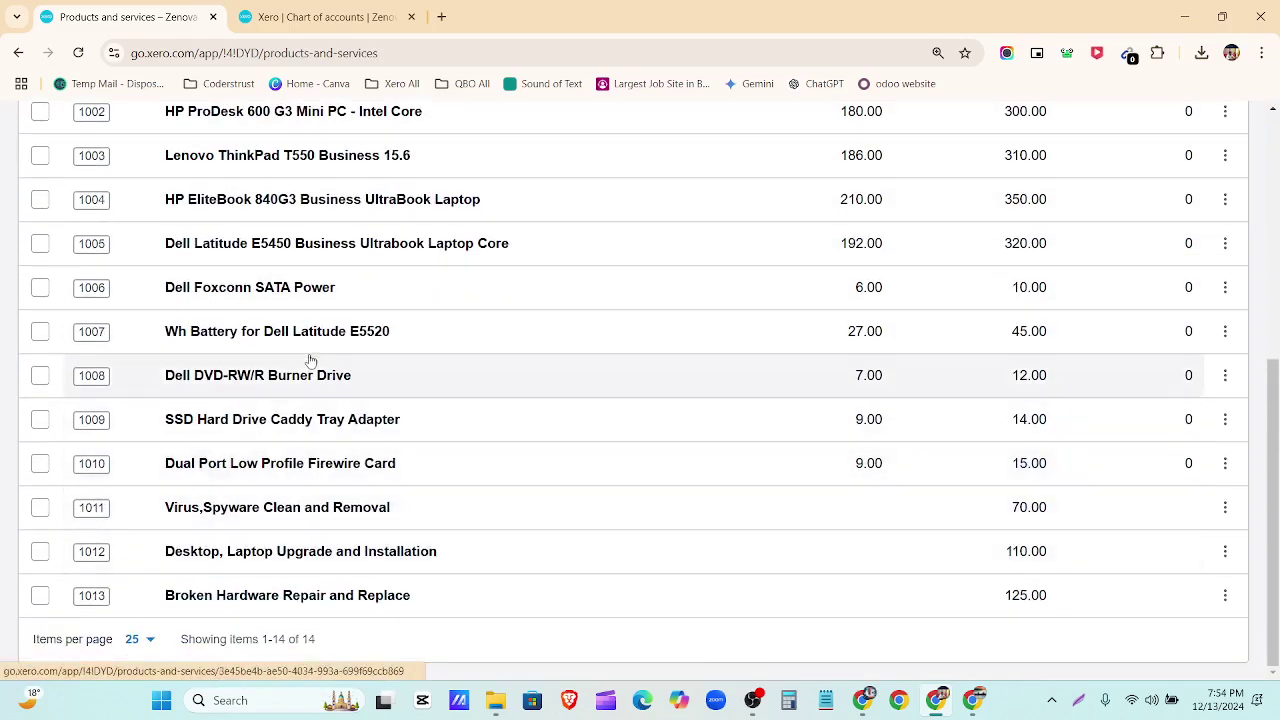
left_click(305, 333)
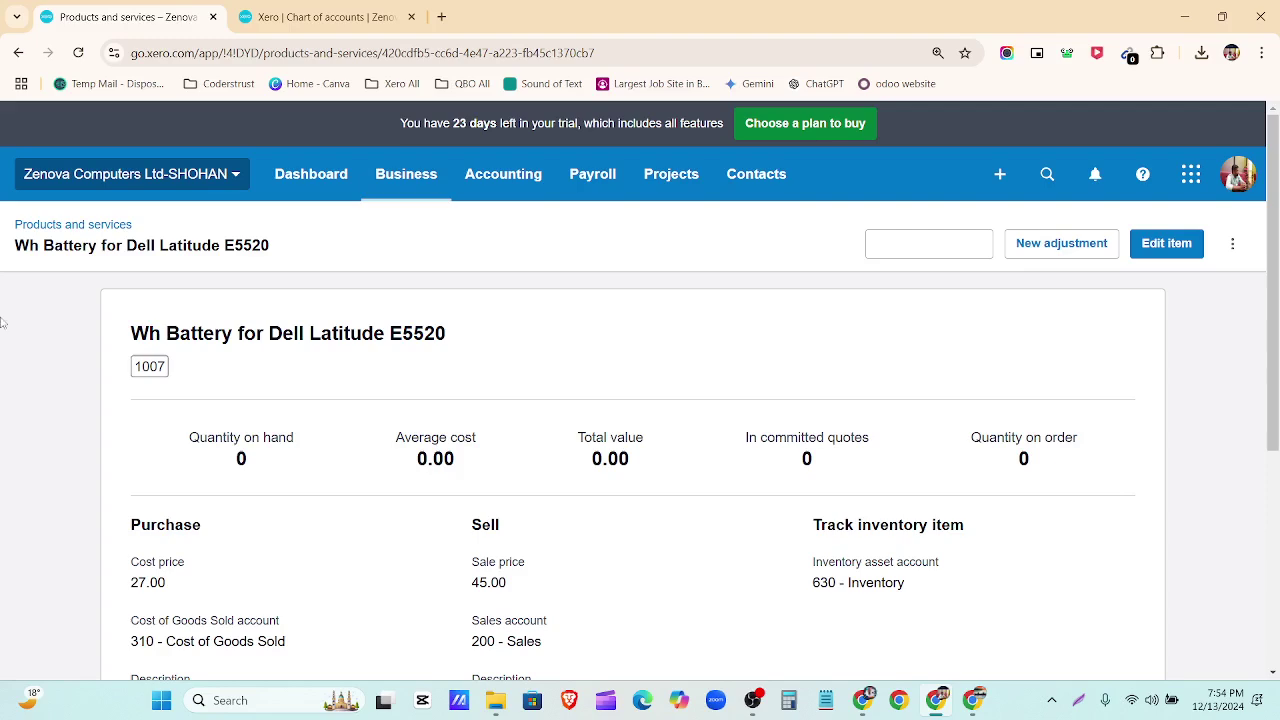
scroll(348, 462, "down", 1)
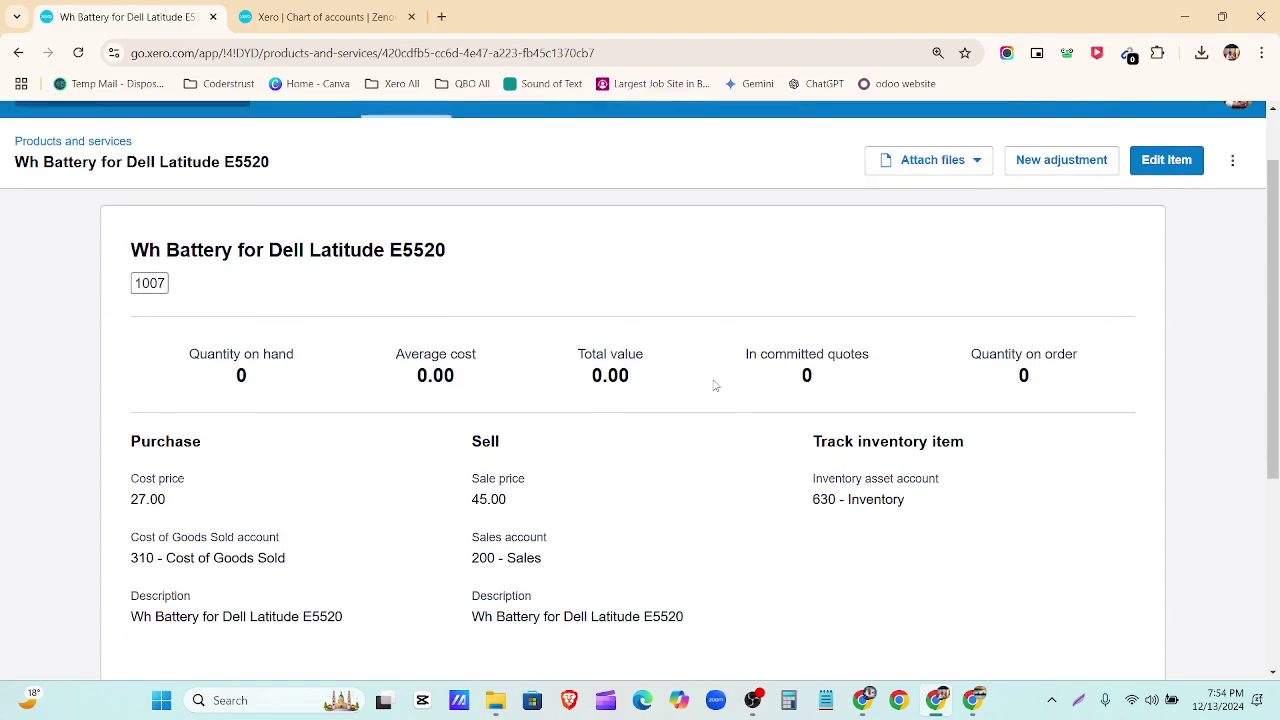
scroll(1040, 390, "down", 1)
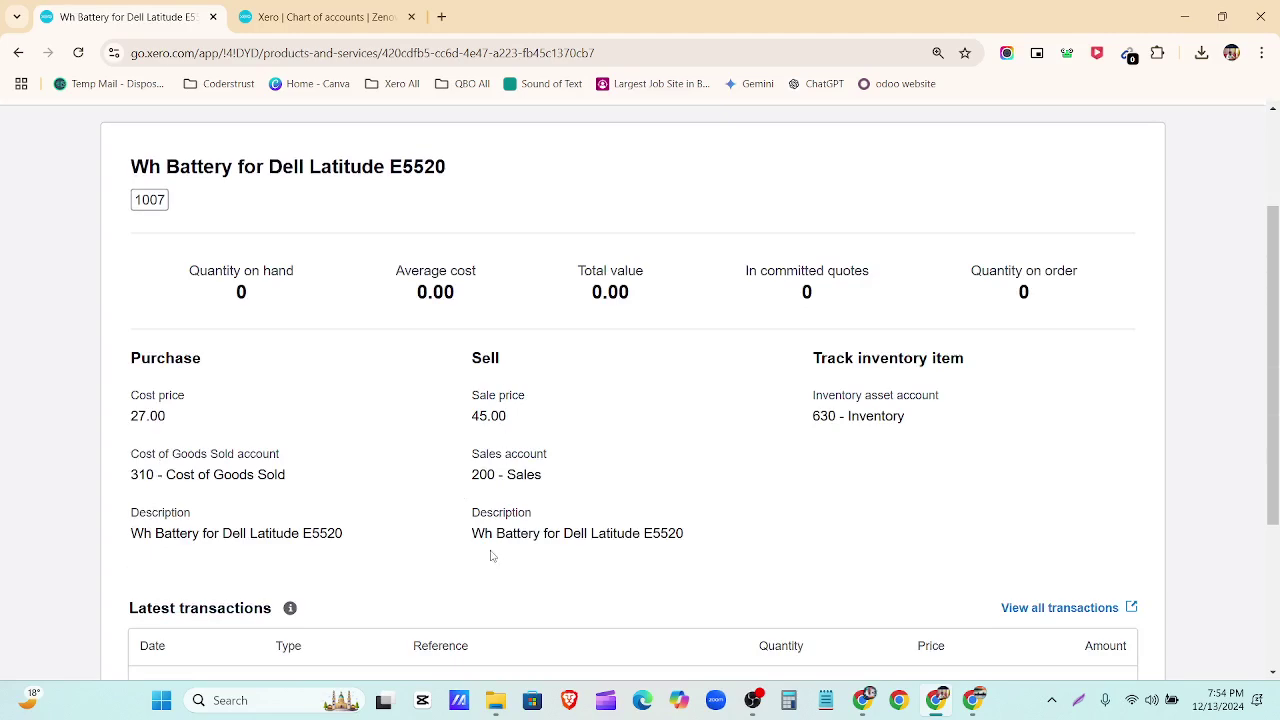
scroll(490, 556, "down", 2)
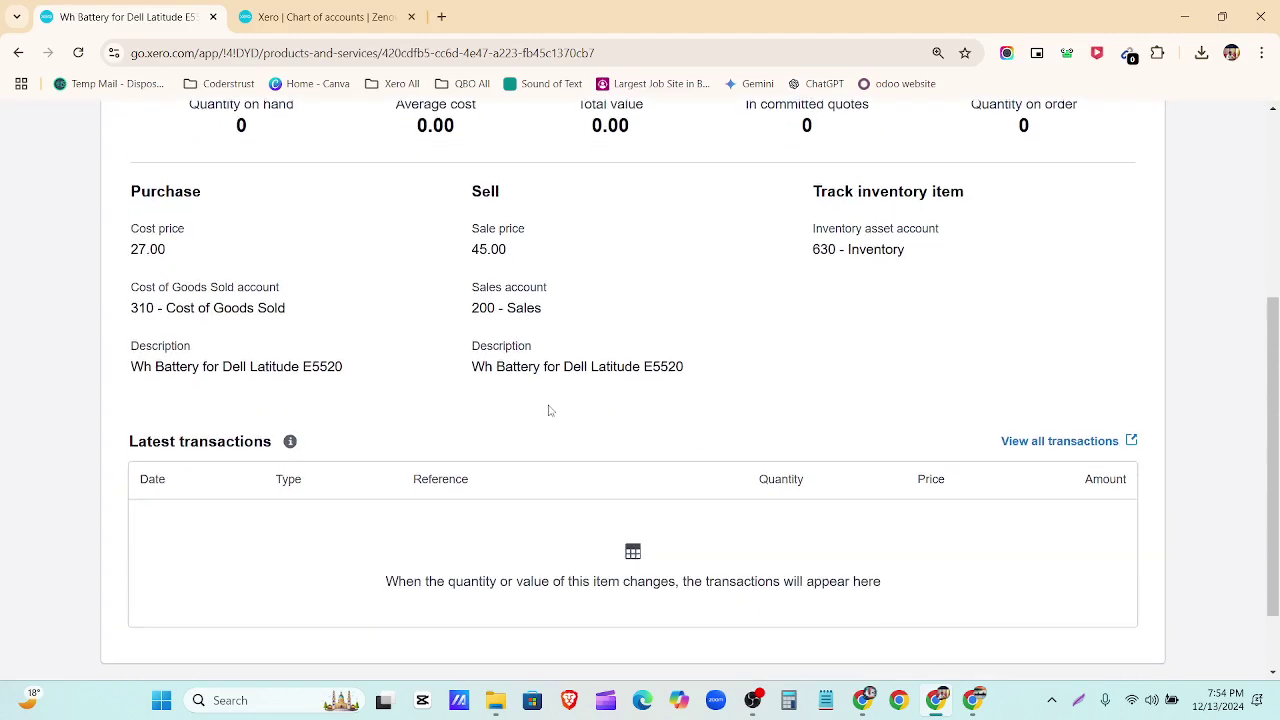
scroll(549, 411, "up", 4)
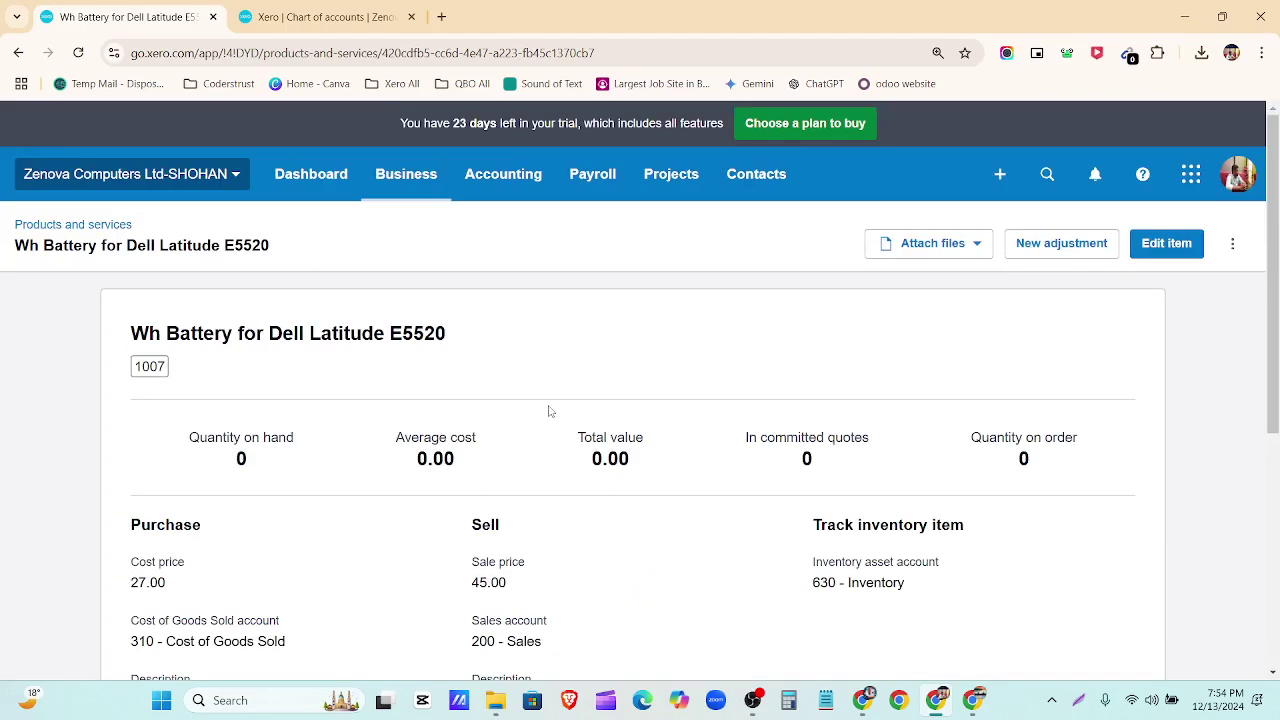
left_click(46, 225)
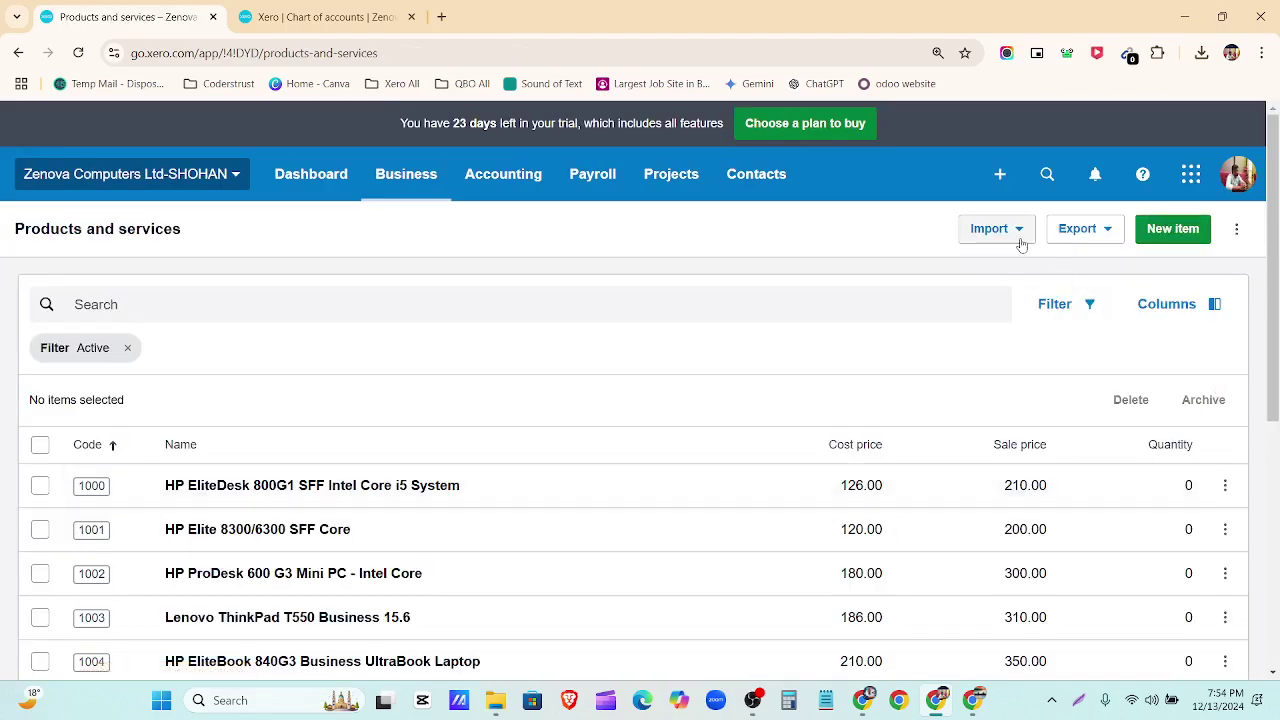
Start an import of opening balances for the products and services.
scroll(1174, 600, "down", 4)
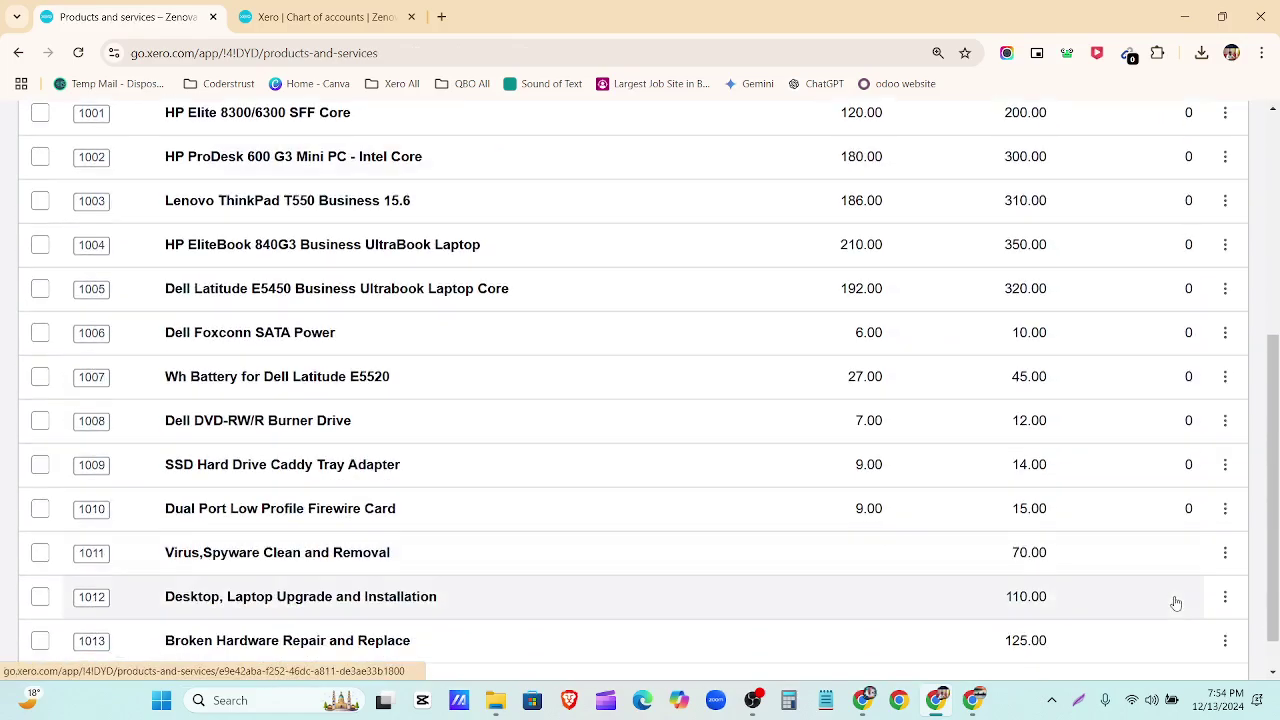
scroll(1171, 590, "up", 5)
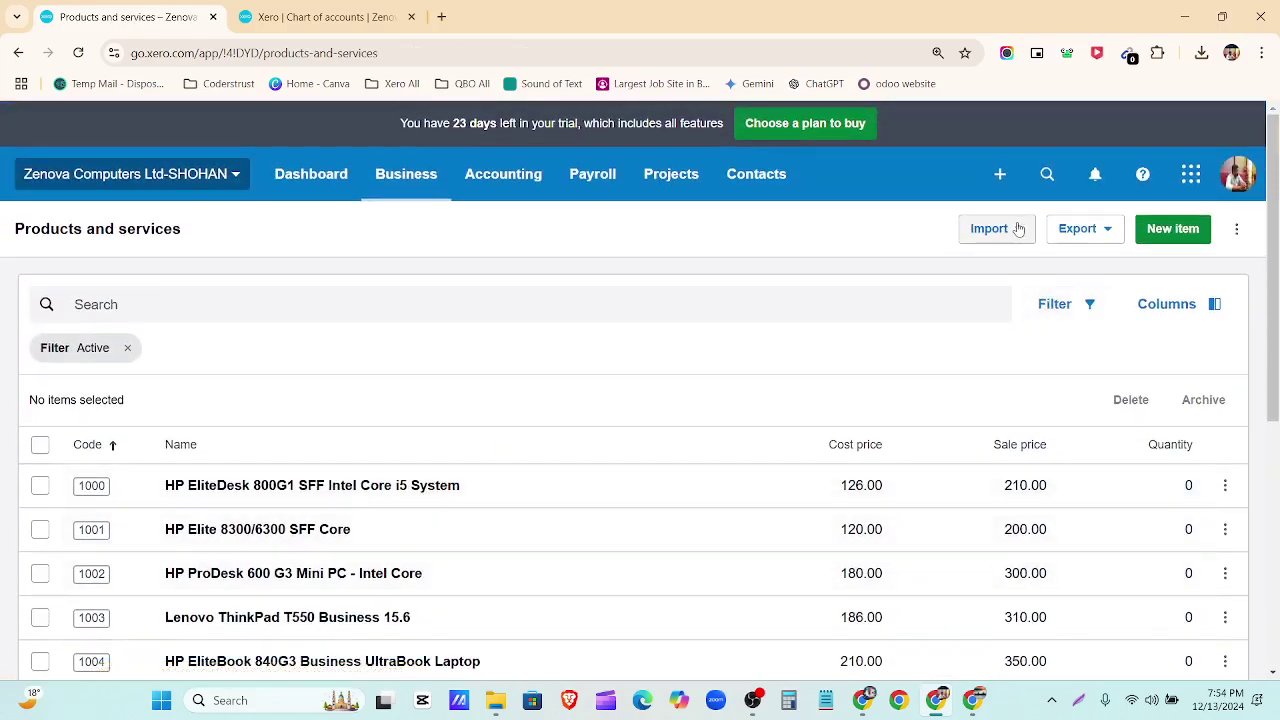
left_click(1019, 233)
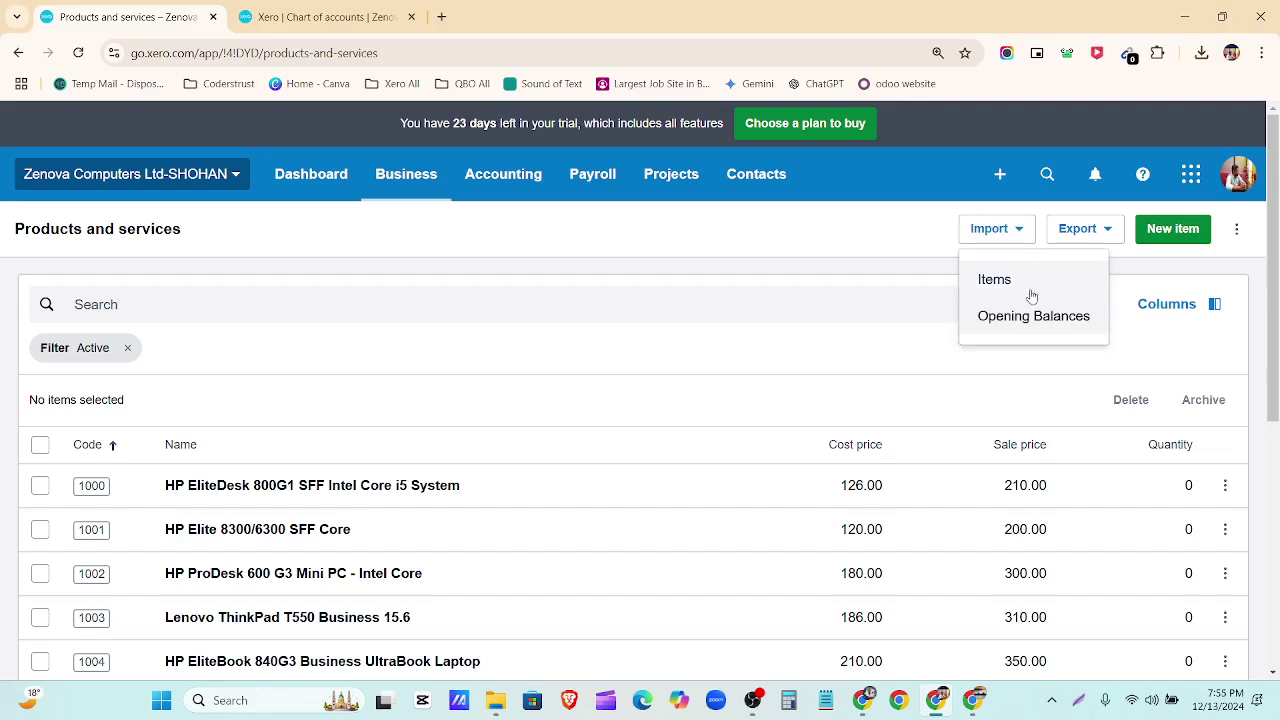
left_click(1031, 315)
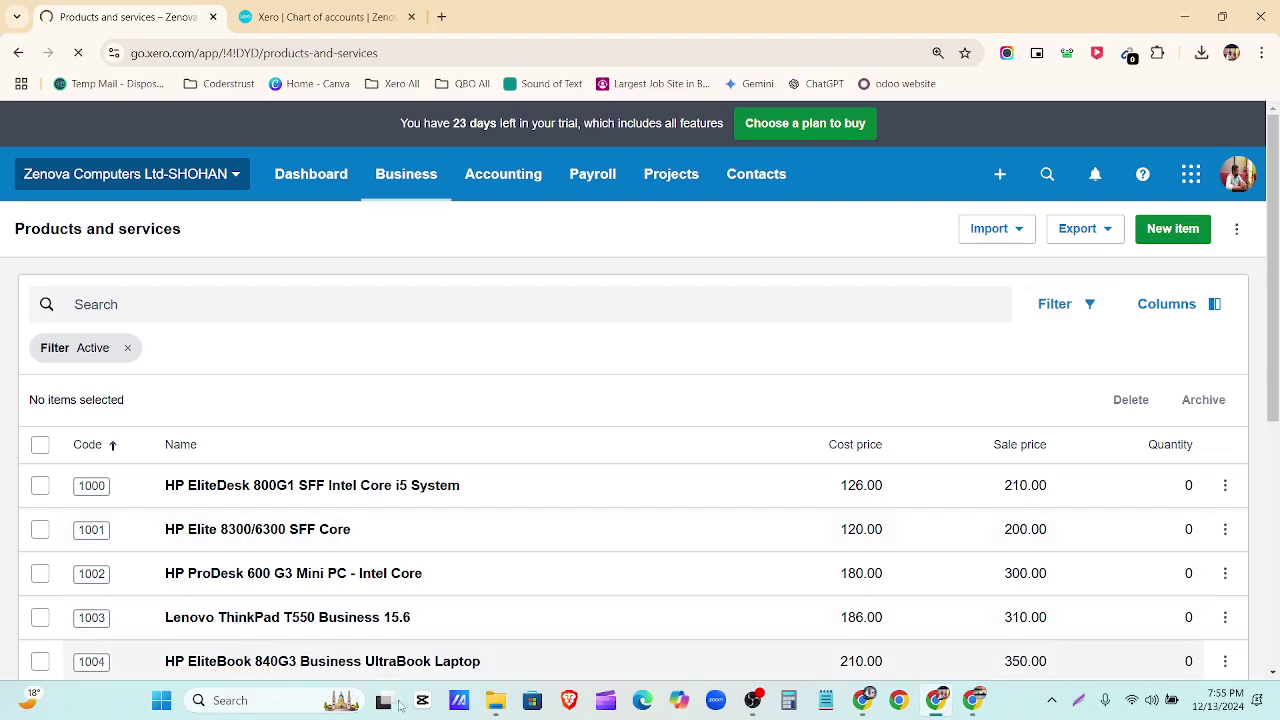
Delete InventoryItems and InventoryItems (1) from the Downloads folder and return to Xero's opening balances import.
mouse_move(497, 708)
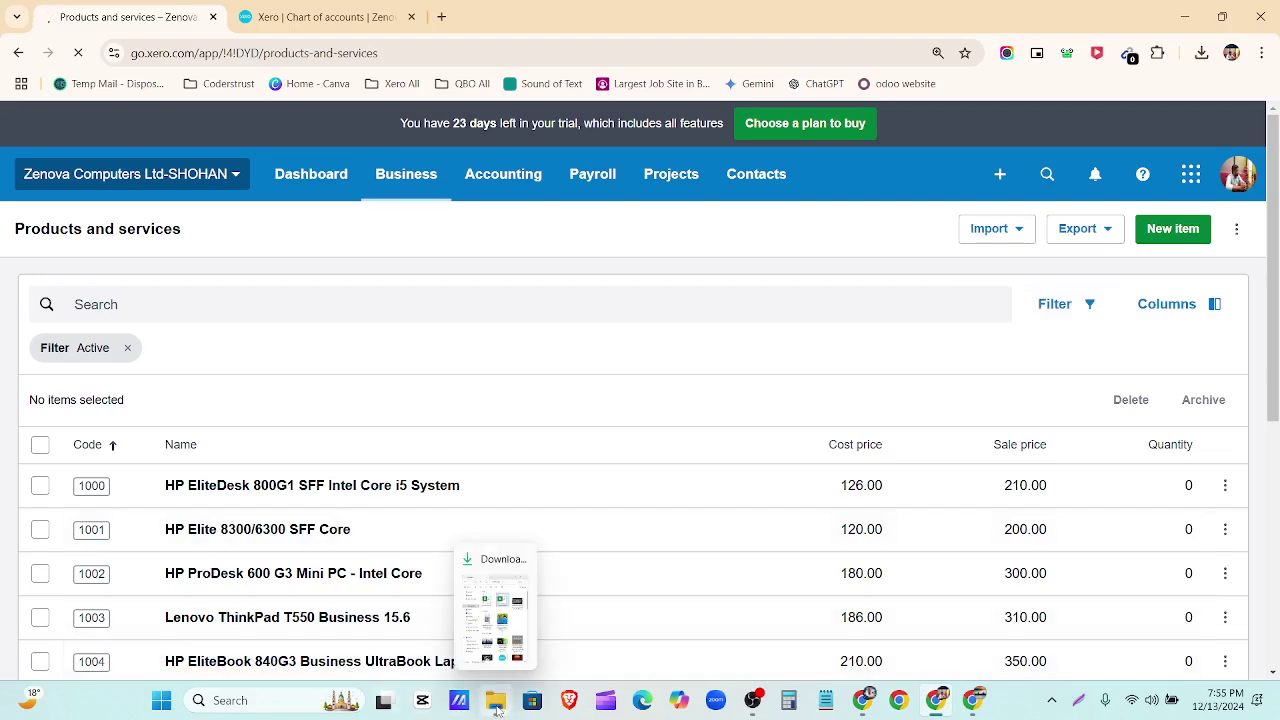
left_click(497, 708)
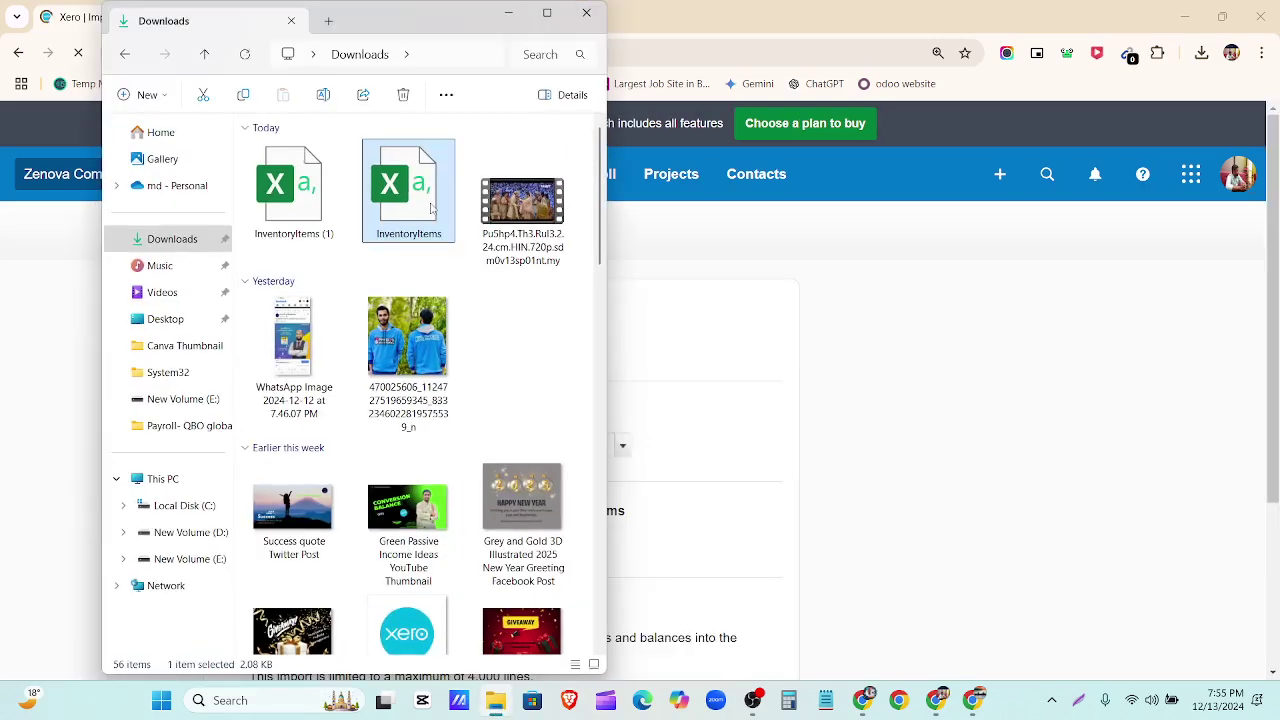
key("Delete")
key("Delete")
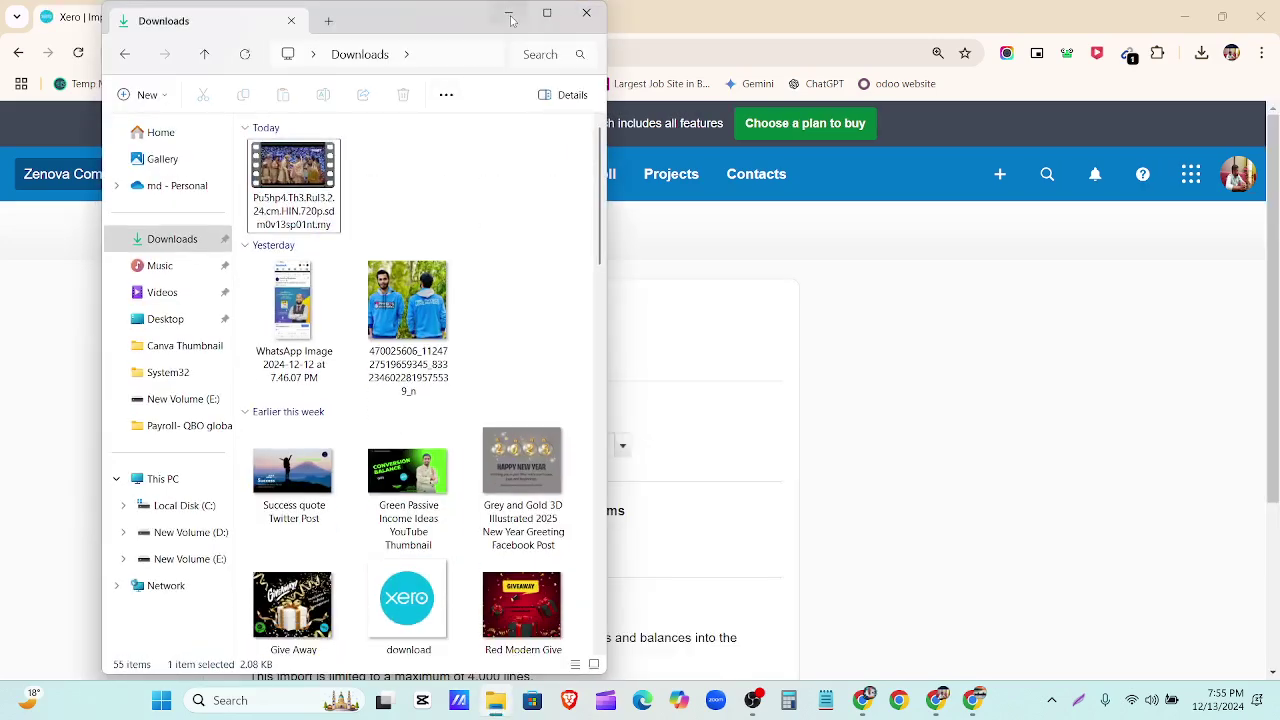
left_click(509, 14)
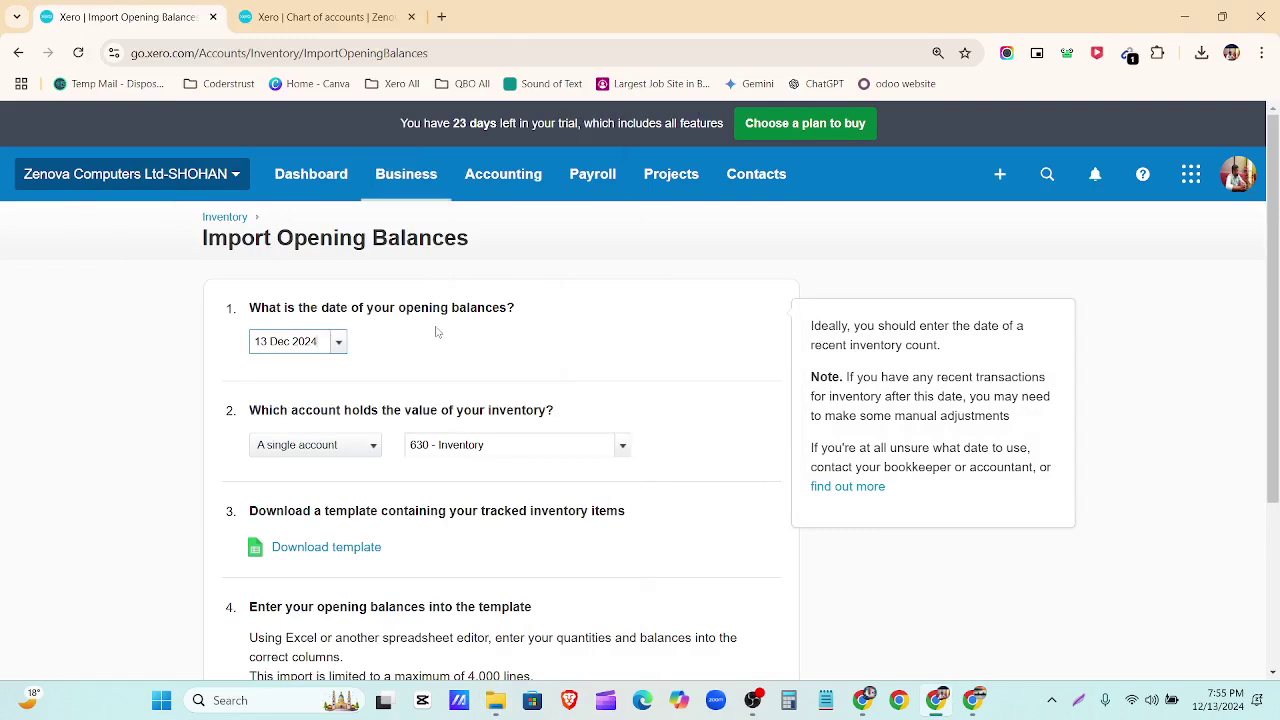
Set the date of the inventory opening balances to 1 Jan 2023.
left_click(339, 343)
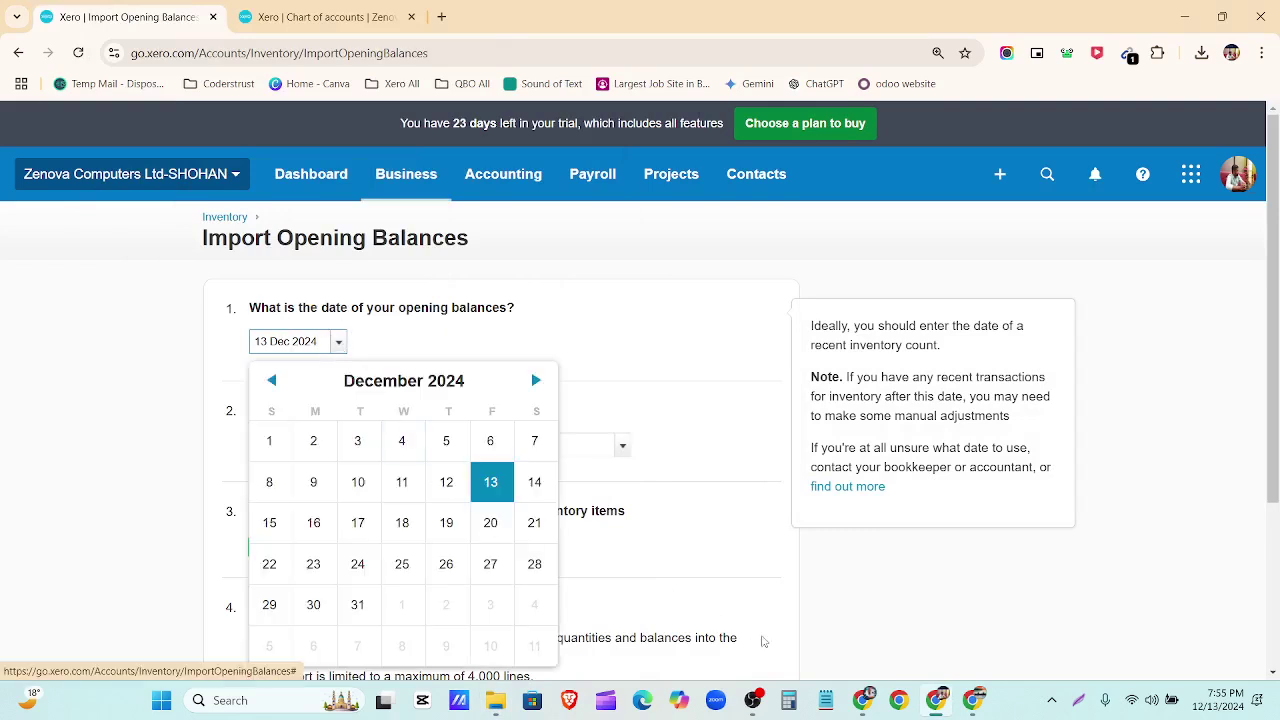
left_click(864, 704)
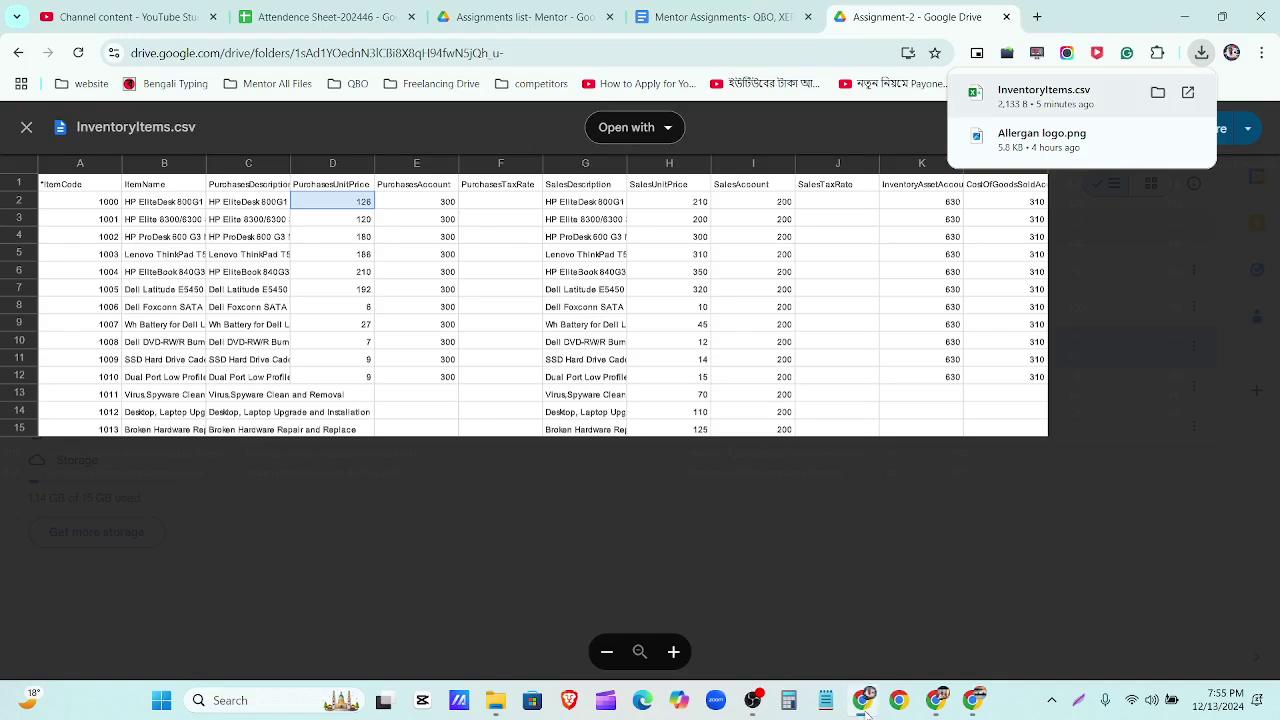
left_click(864, 704)
left_click(362, 392)
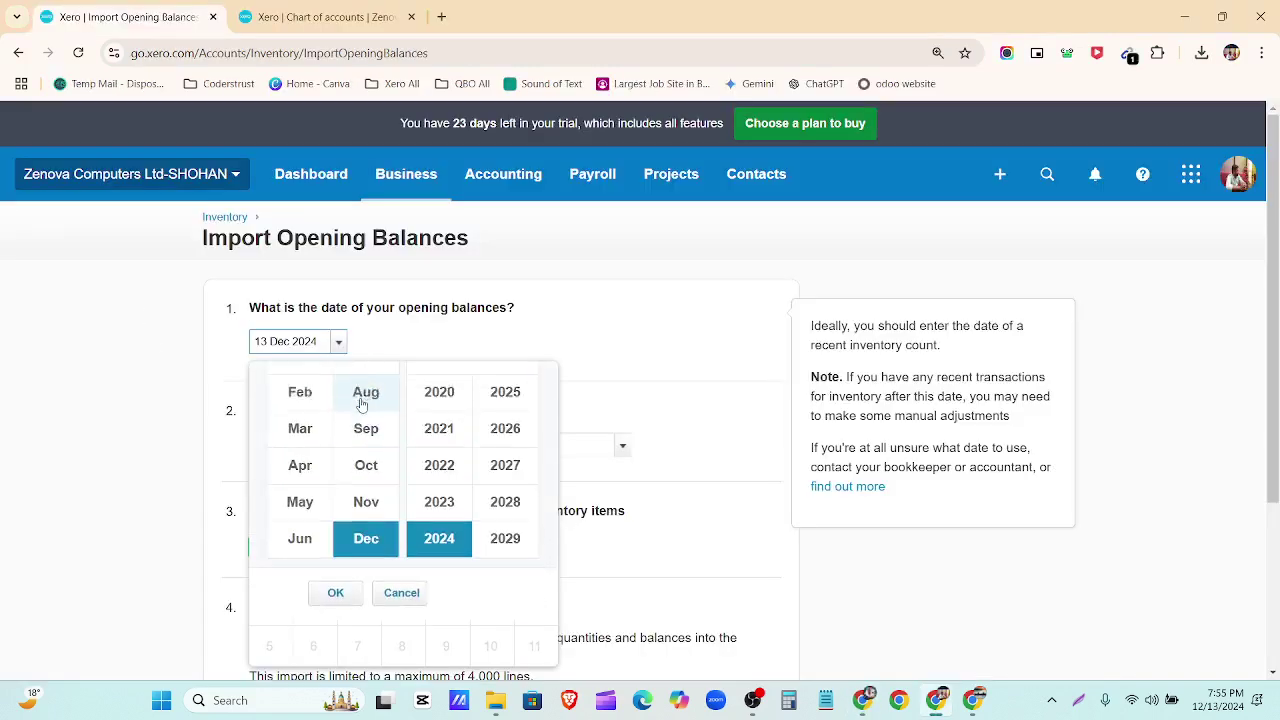
left_click(300, 400)
left_click(439, 547)
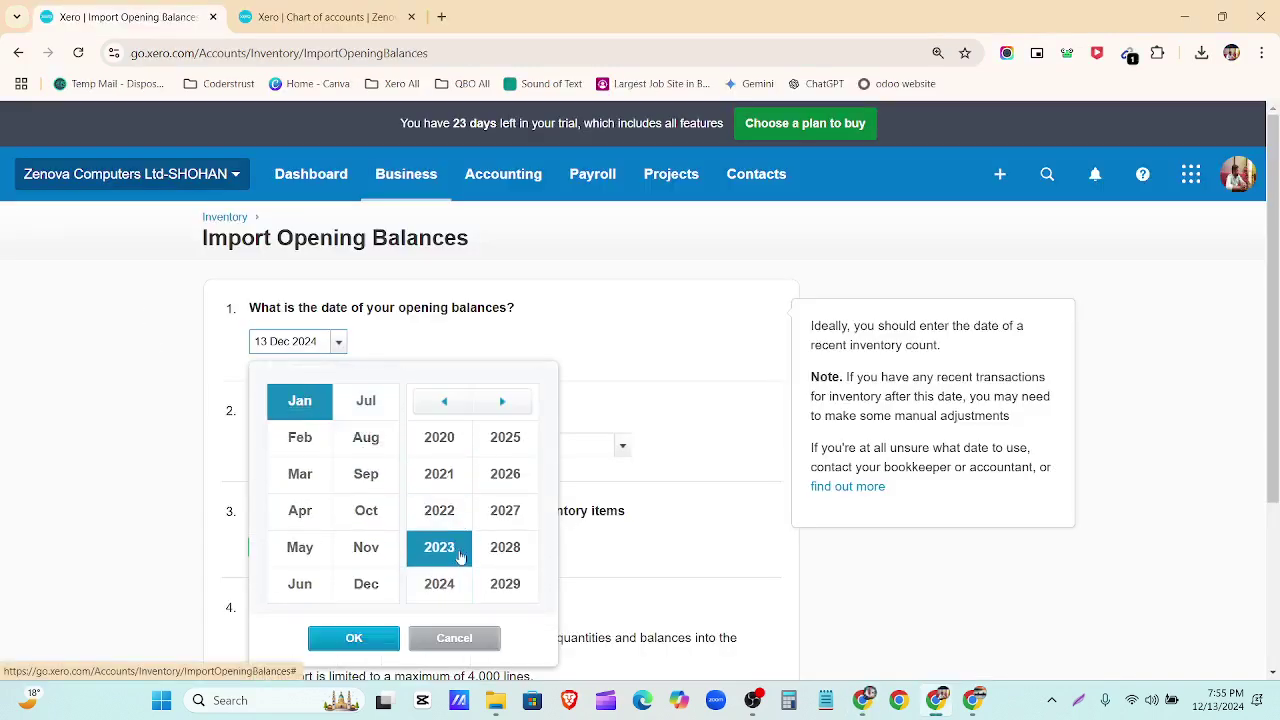
left_click(354, 638)
left_click(271, 441)
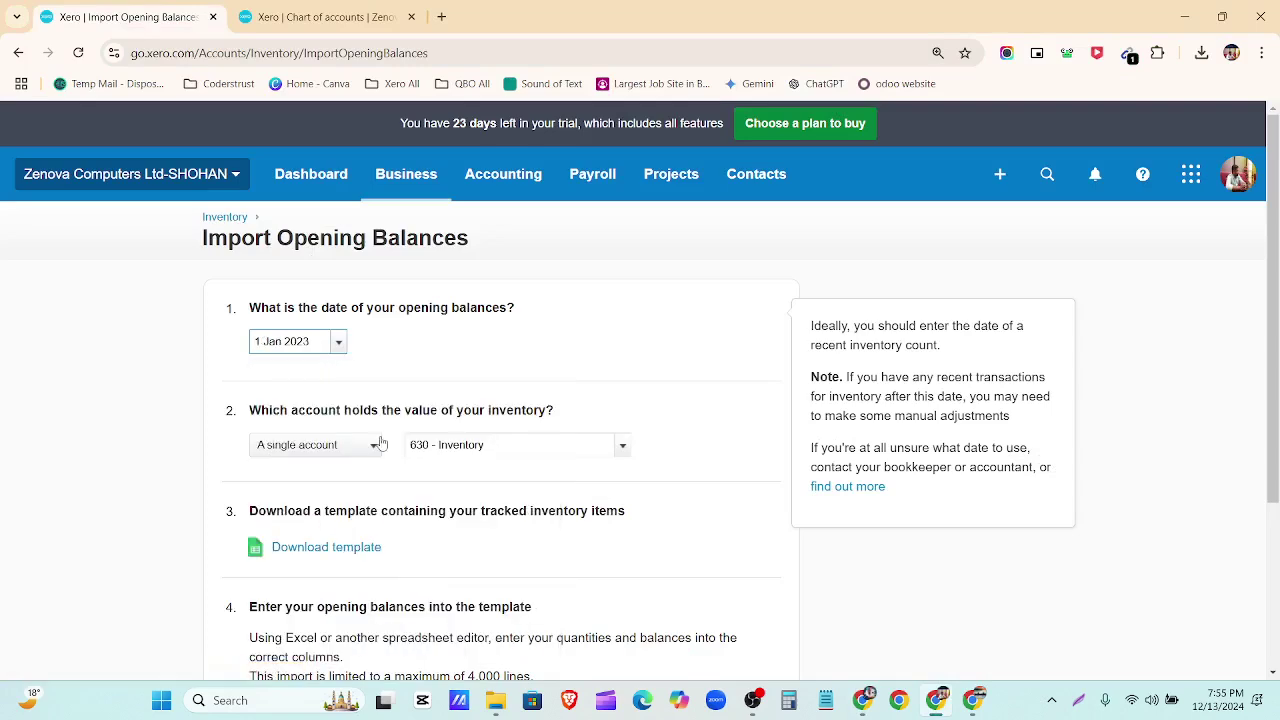
Check the inventory value account, download the tracked inventory template and open InventoryOpeningBalances-20241213.csv in Excel.
scroll(370, 444, "down", 1)
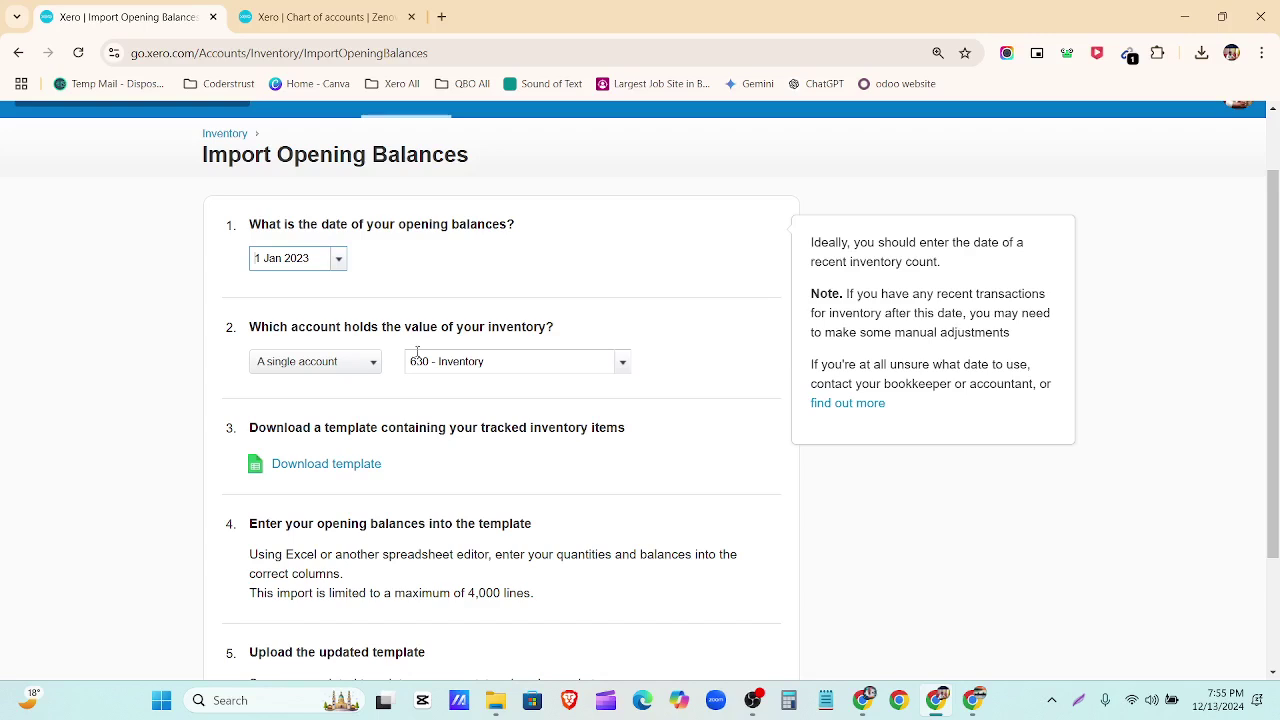
left_click(622, 365)
left_click(553, 332)
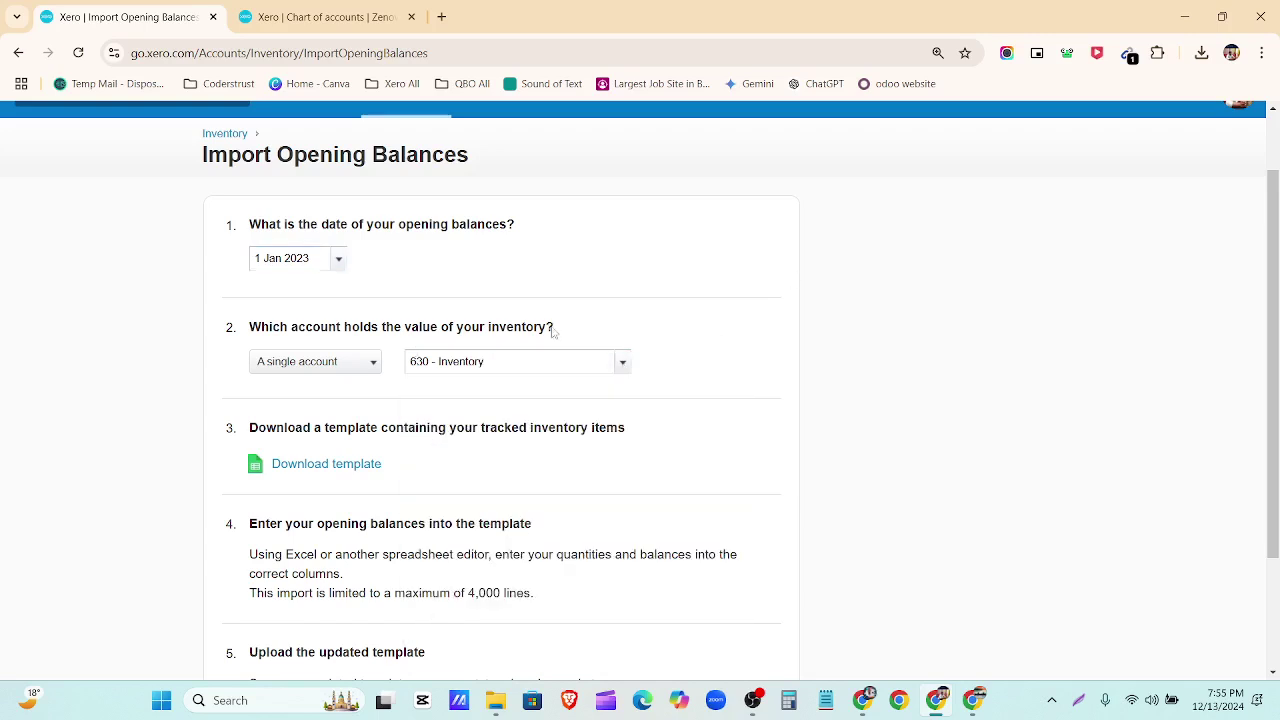
scroll(477, 370, "down", 2)
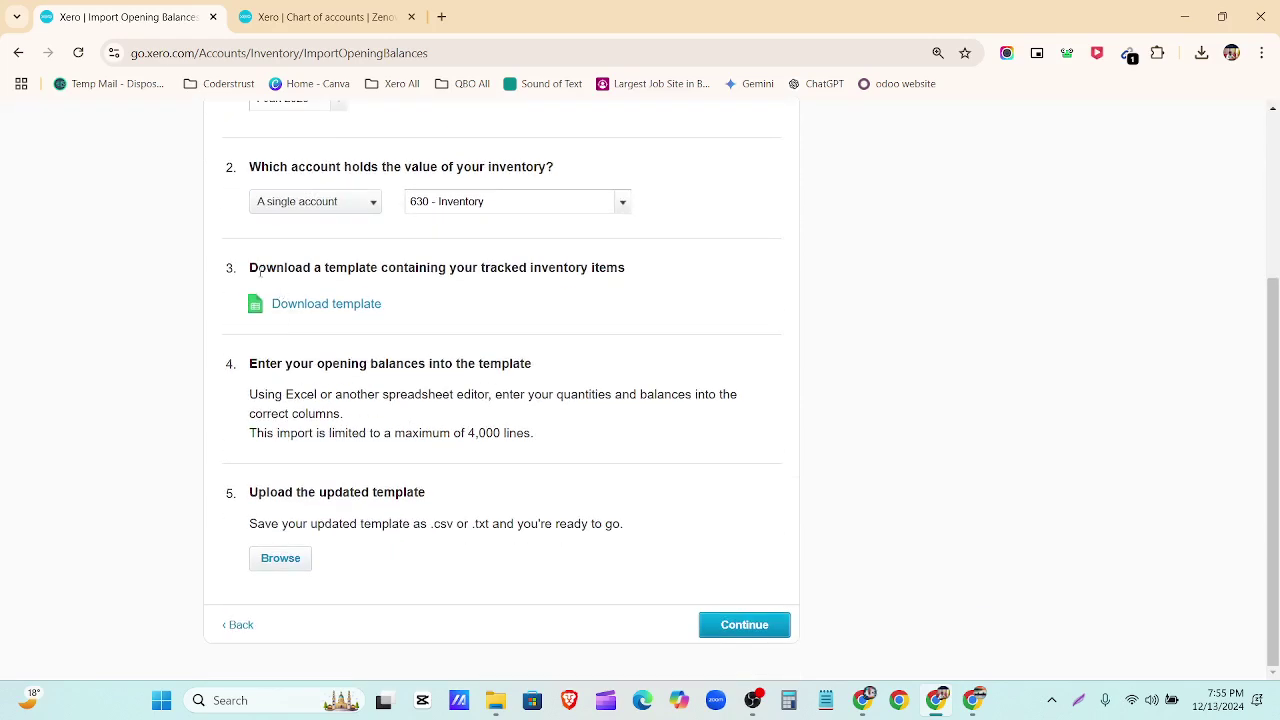
left_click(349, 309)
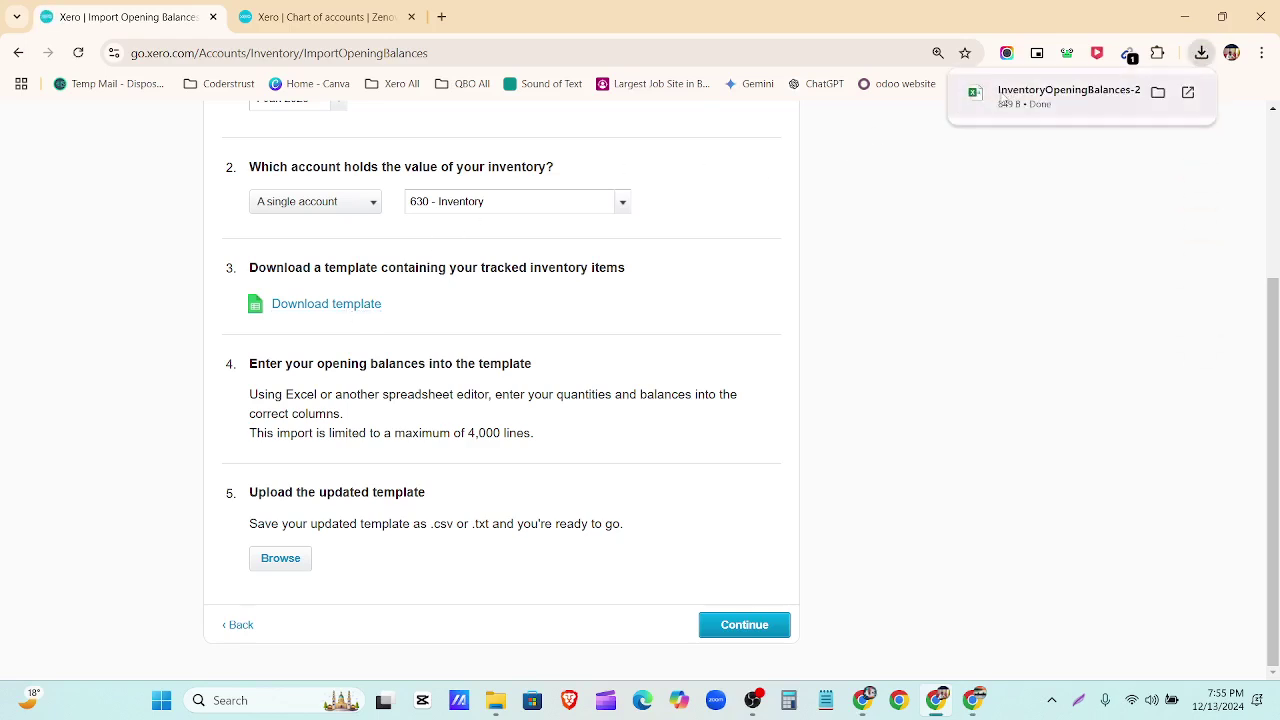
left_click(995, 99)
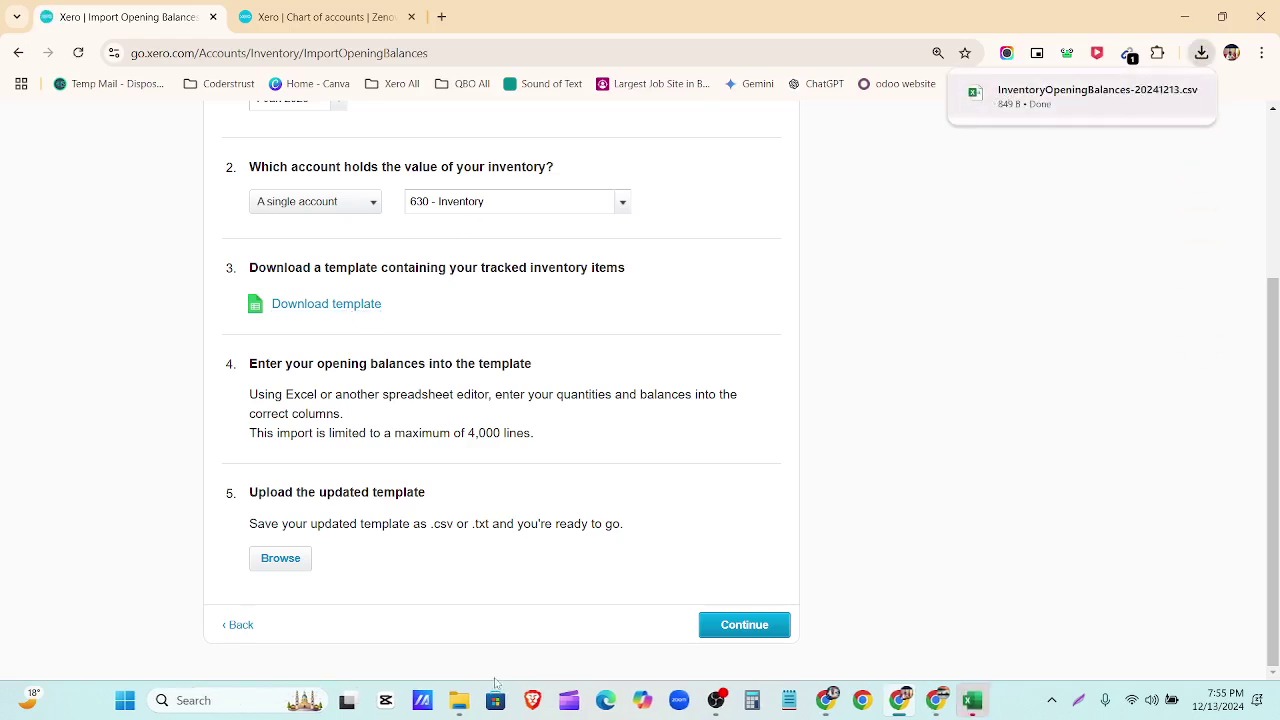
left_click(970, 703)
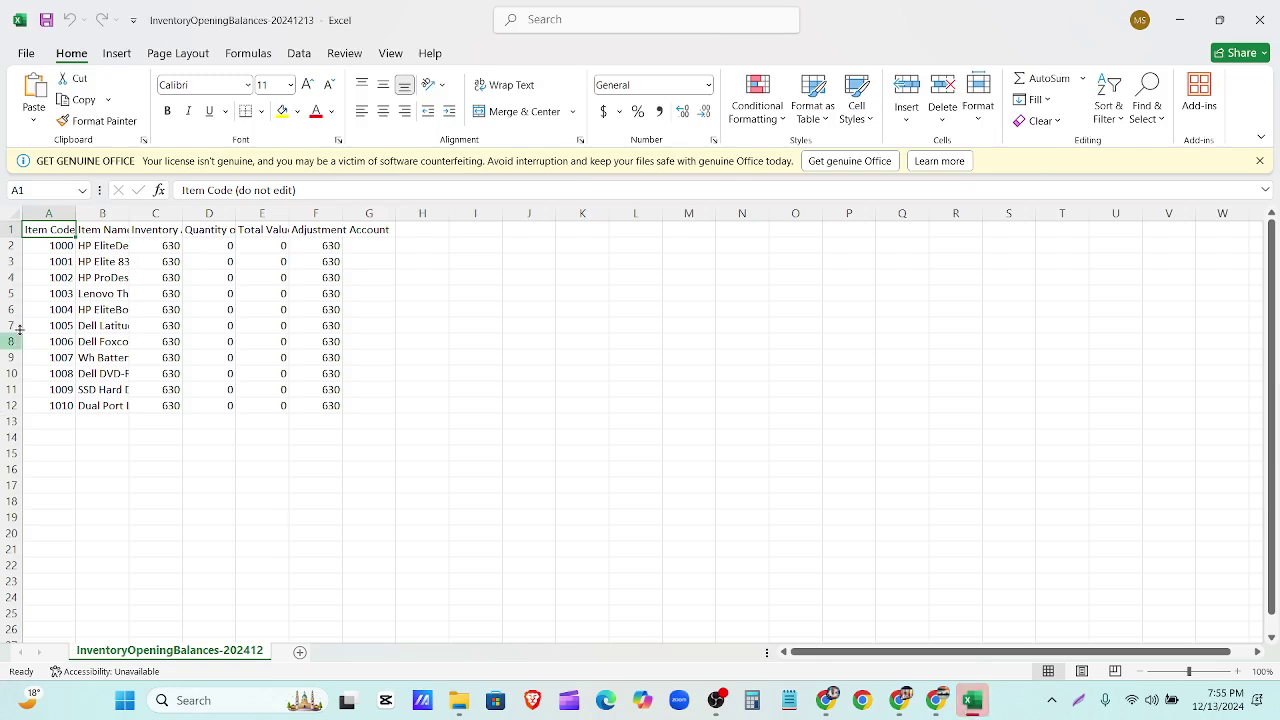
Autofit columns A to F so the full headers and item names of the opening balances template fit.
left_click_drag(74, 214, 73, 215)
double_click(73, 214)
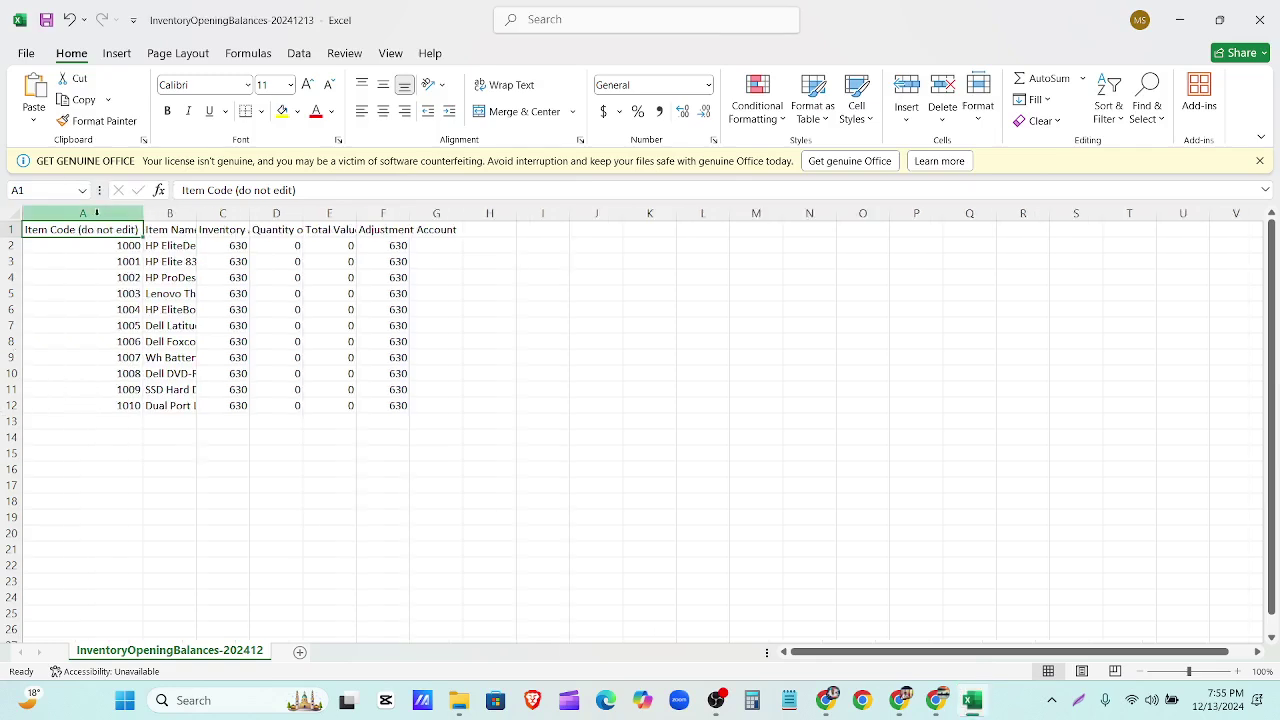
double_click(197, 214)
double_click(461, 214)
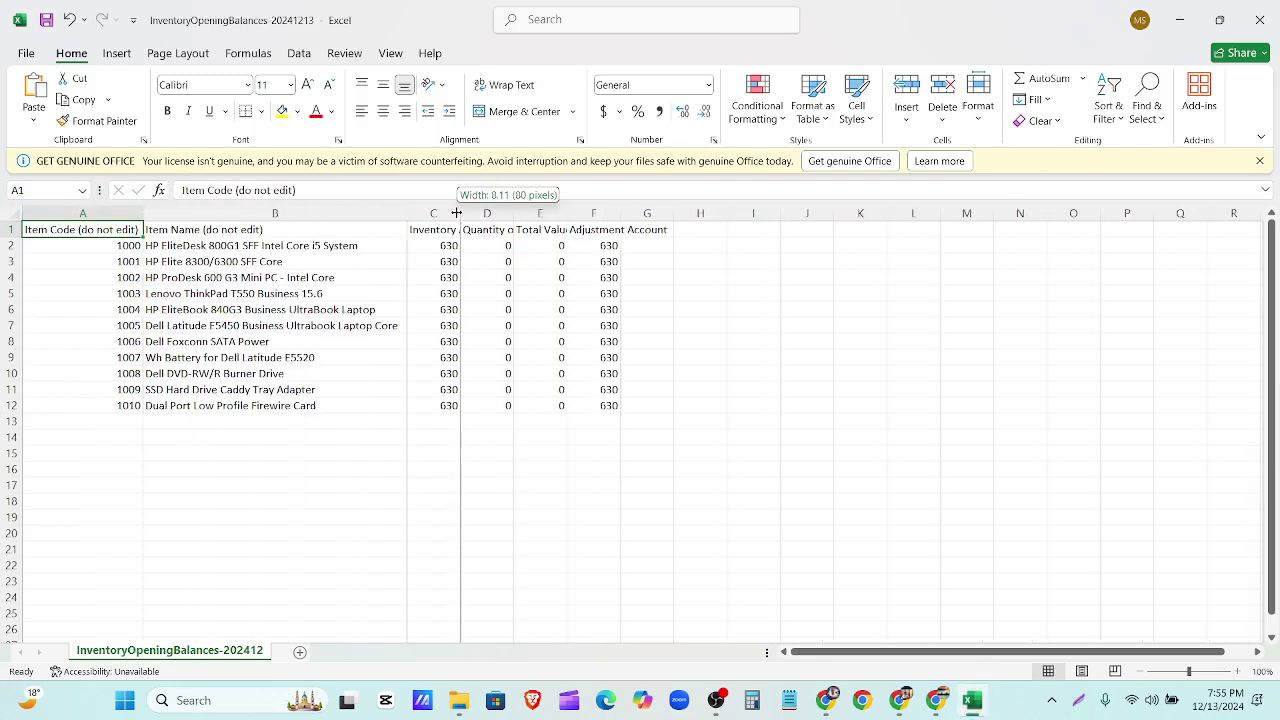
double_click(650, 214)
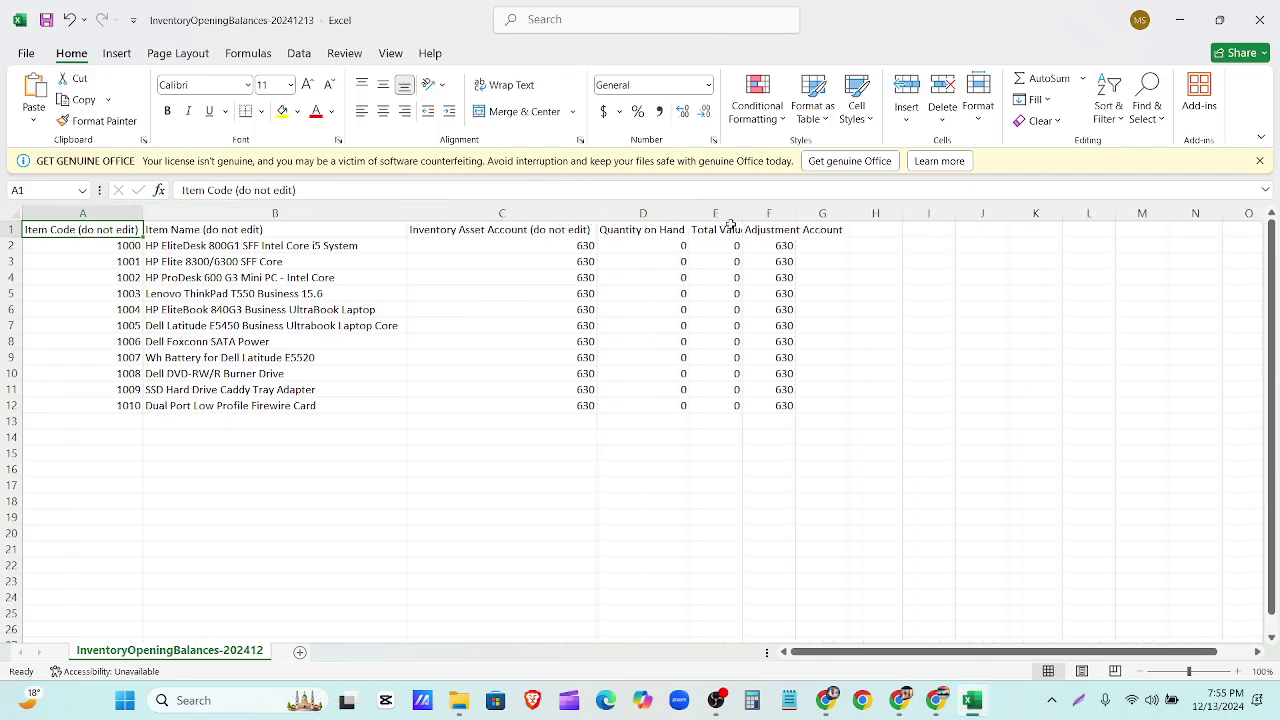
left_click_drag(744, 213, 744, 213)
double_click(744, 213)
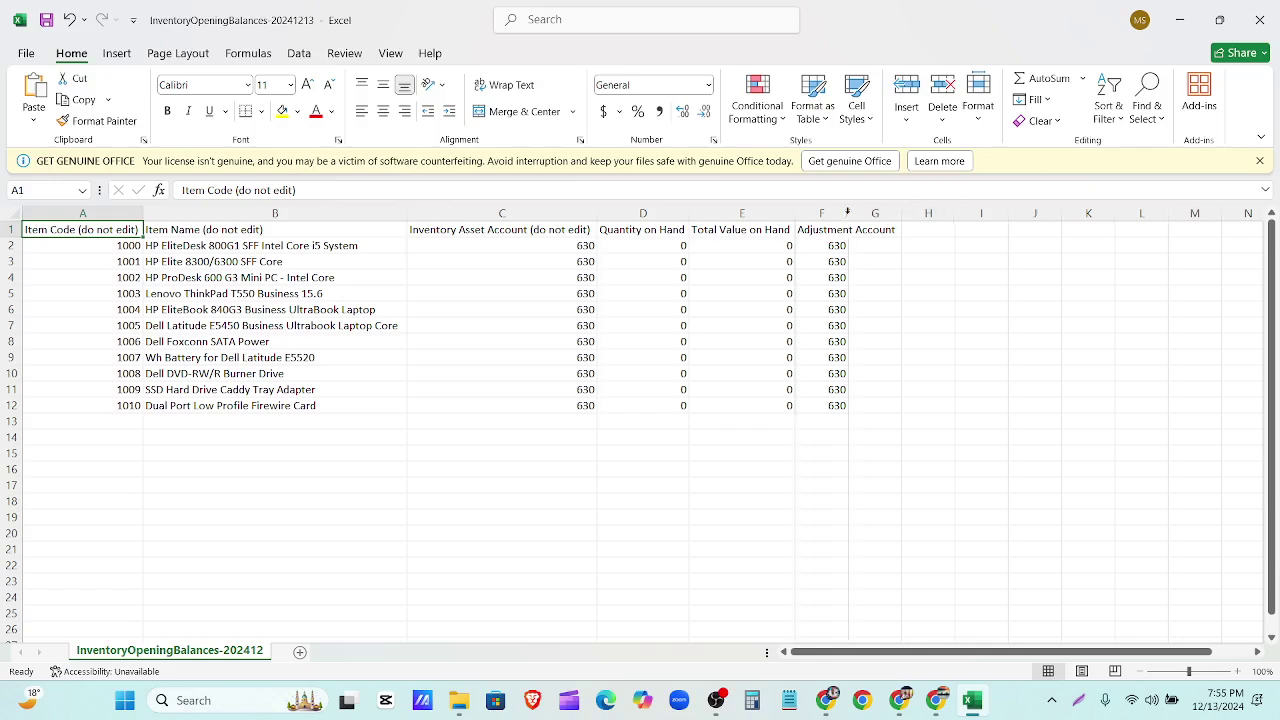
double_click(847, 213)
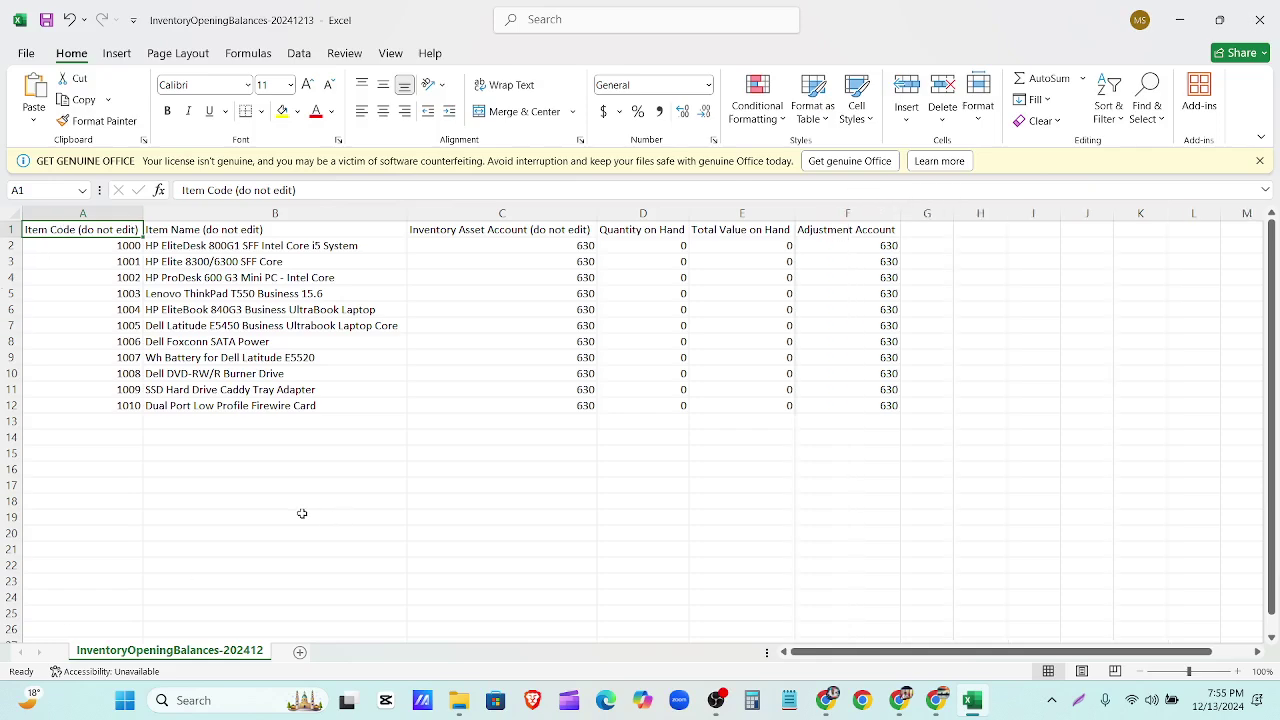
Enlarge the sheet to 130% and examine the Quantity on Hand cells D2:D12 and the Total Value on Hand cells E2:E12.
scroll(301, 513, "up", 2)
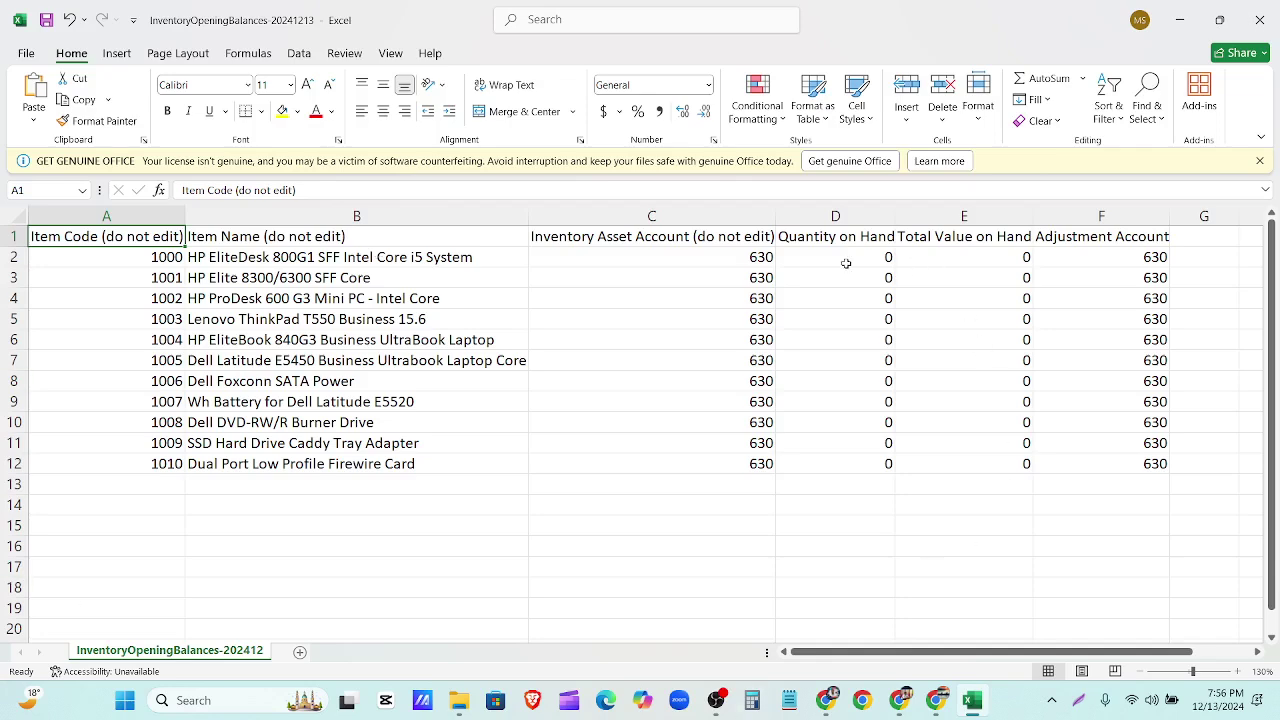
left_click_drag(869, 257, 863, 462)
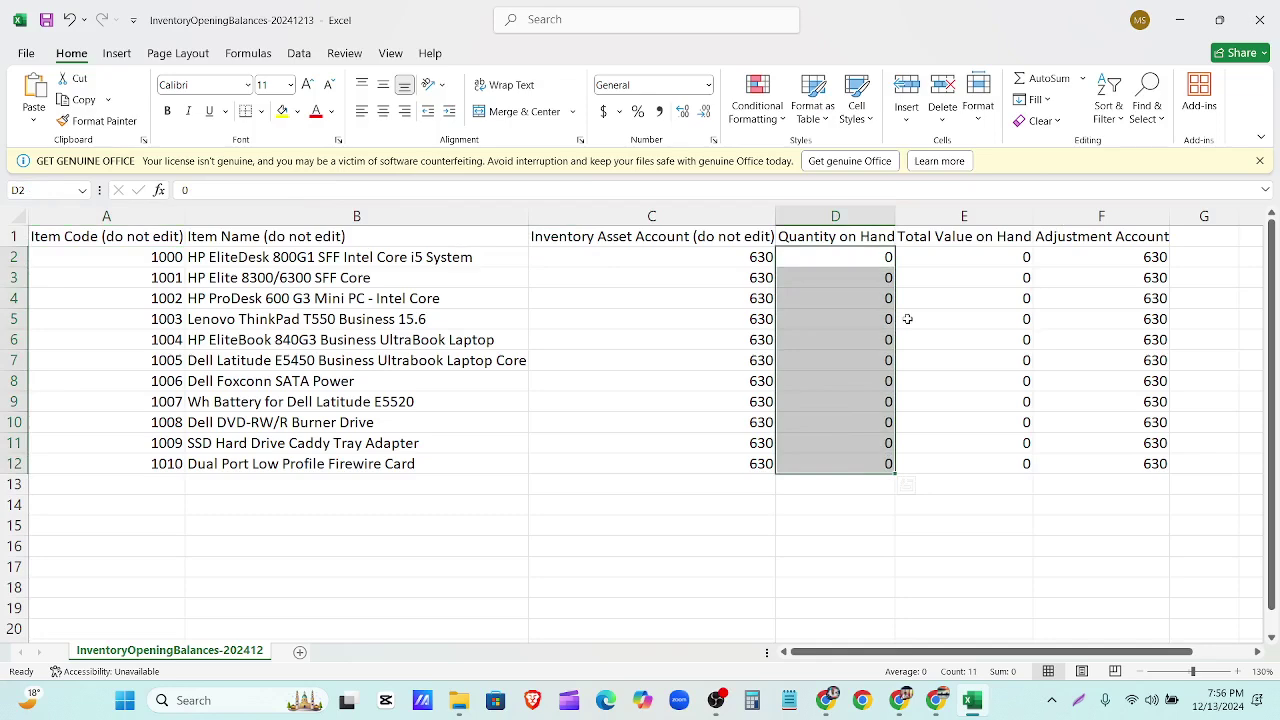
left_click_drag(977, 261, 985, 466)
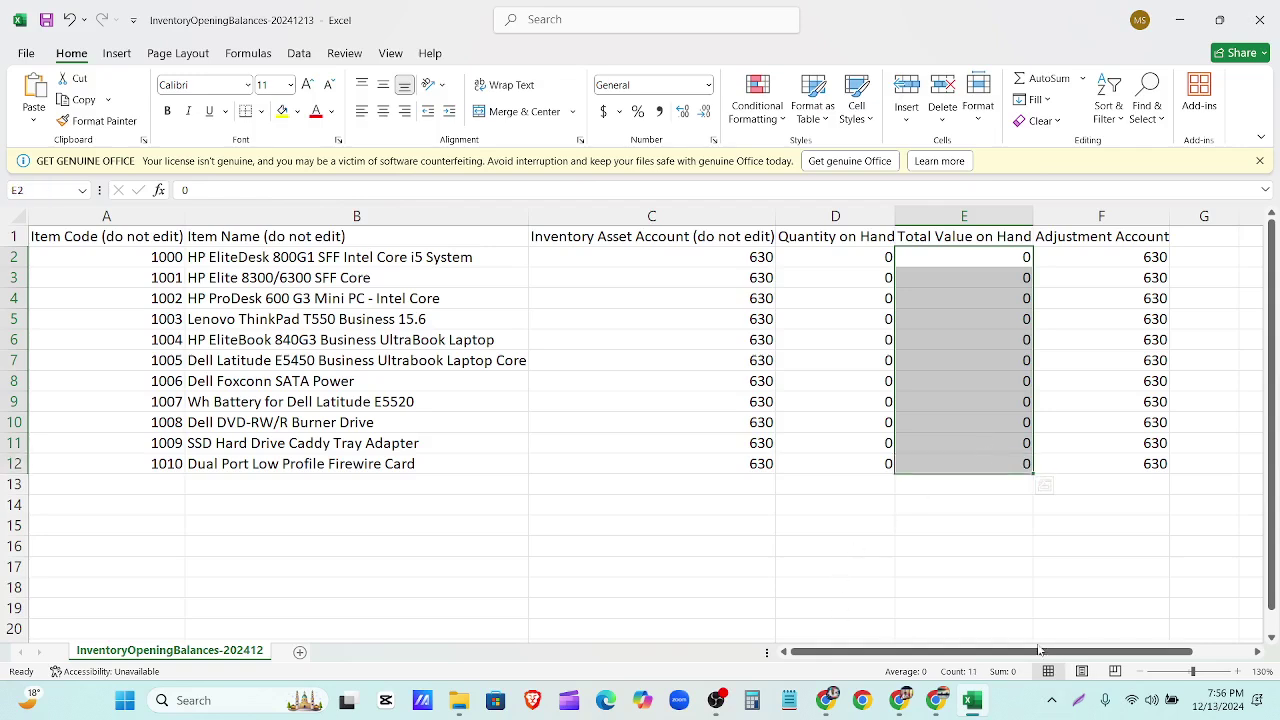
mouse_move(905, 699)
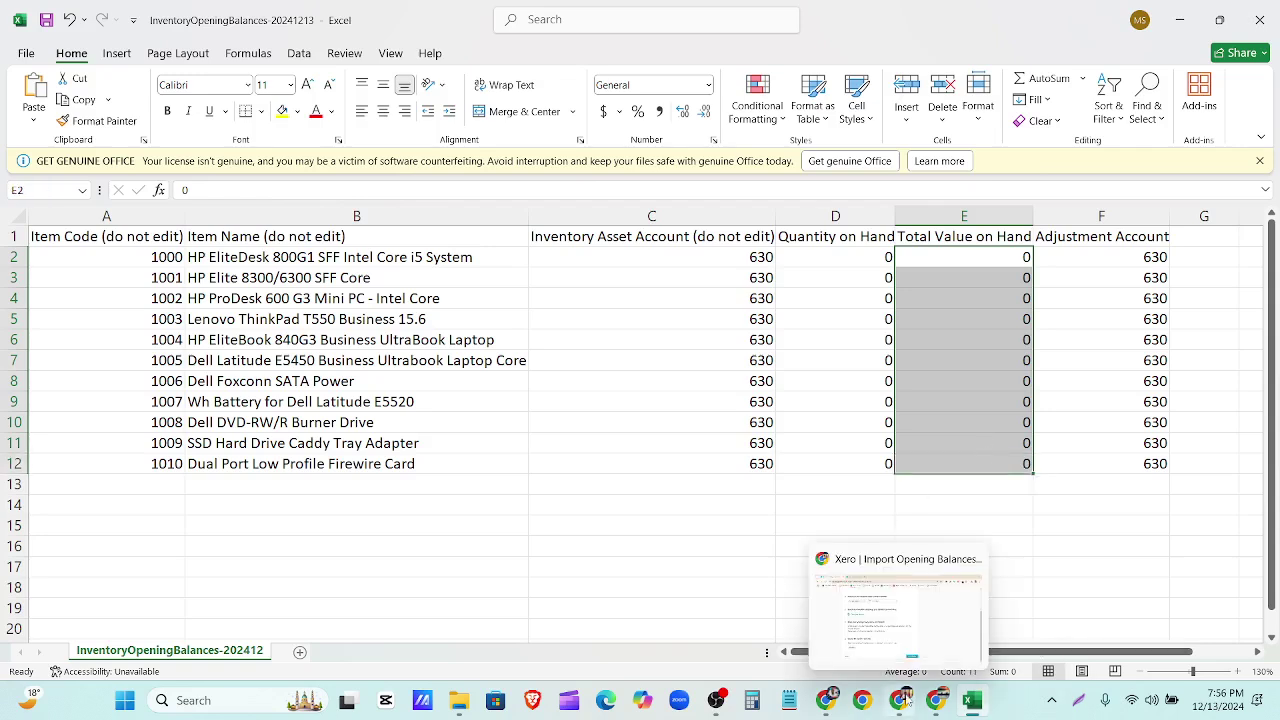
Switch to Google Drive, open InventoryOpeningBalances.csv from the Assignment-2 folder and copy its Quantity on Hand values.
left_click(905, 700)
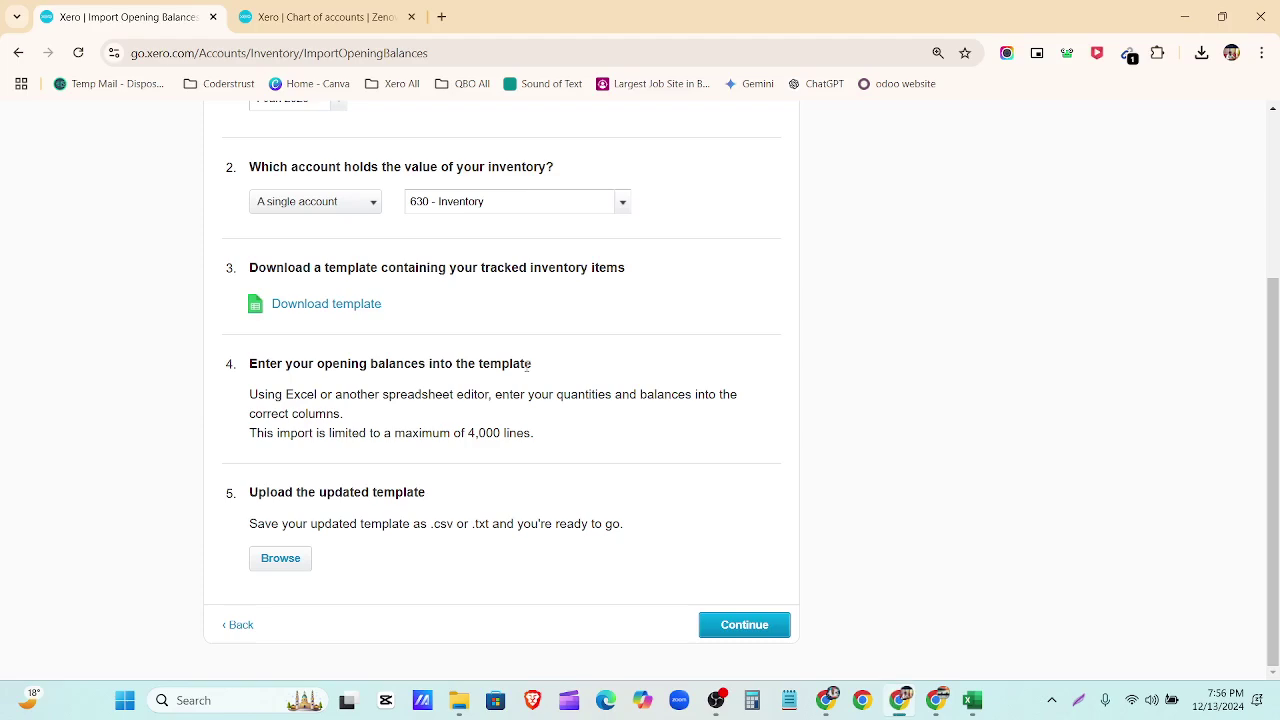
left_click(826, 700)
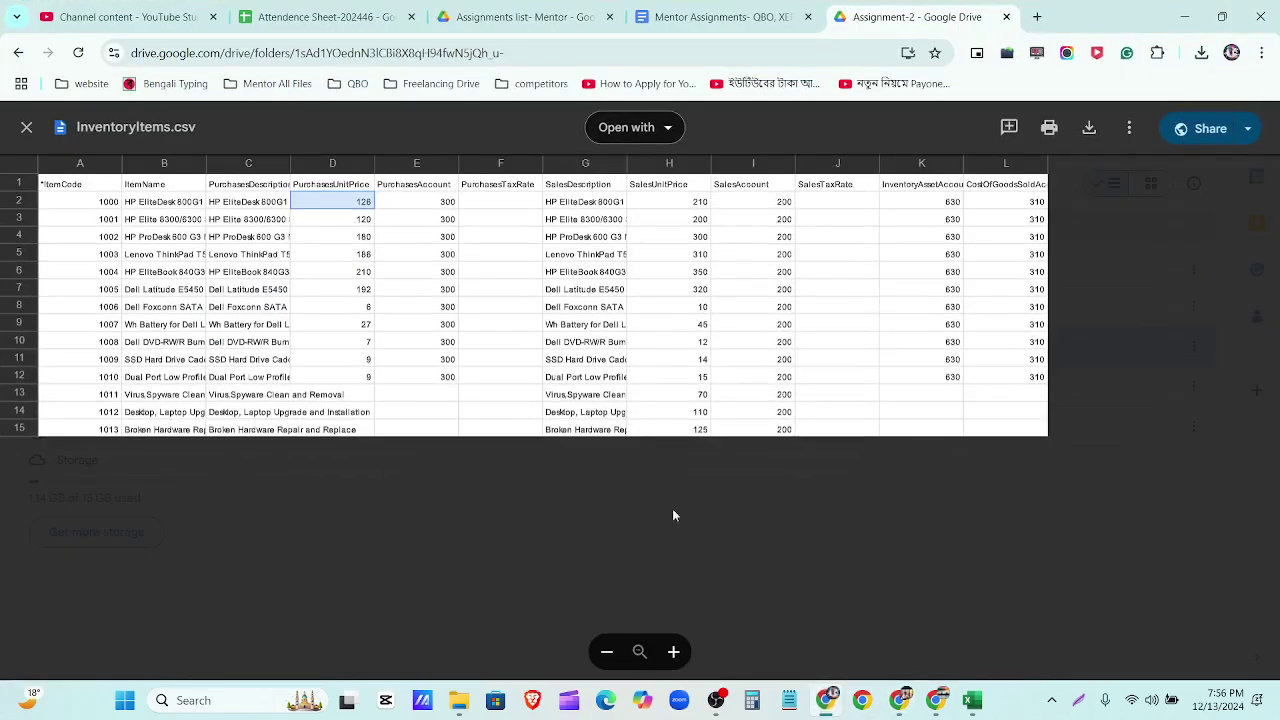
left_click(26, 127)
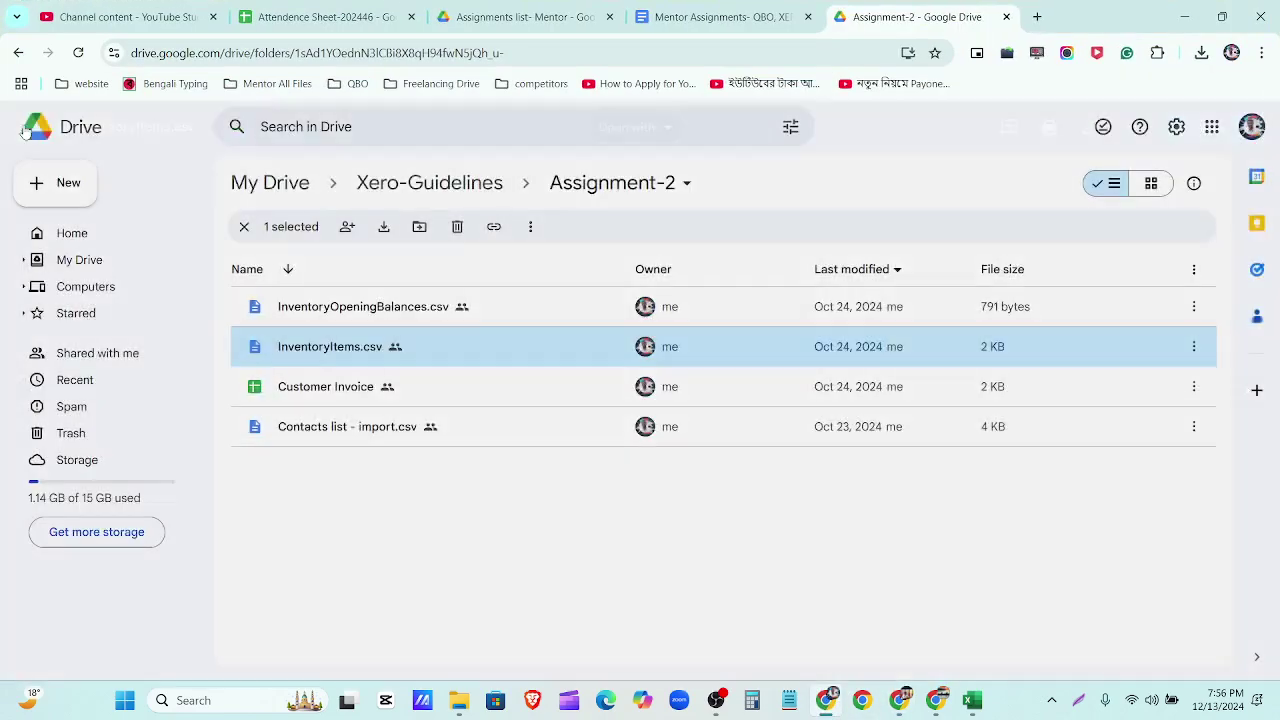
double_click(726, 312)
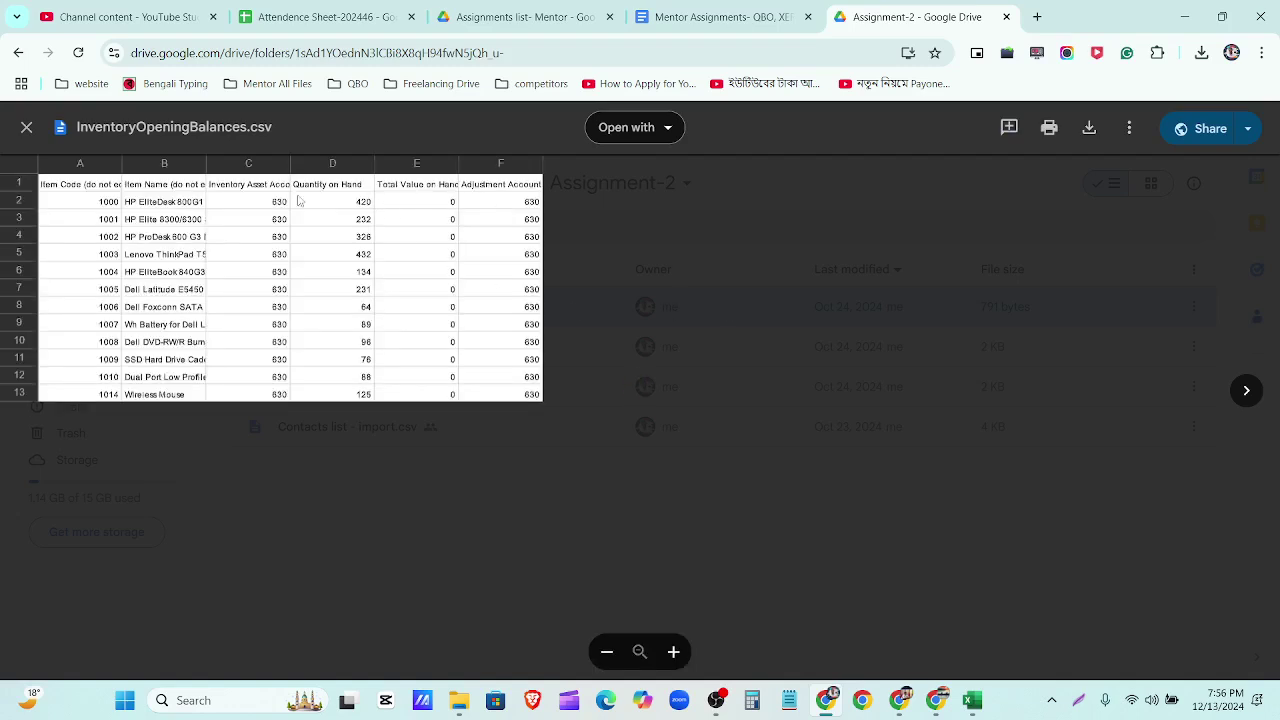
left_click_drag(369, 203, 369, 400)
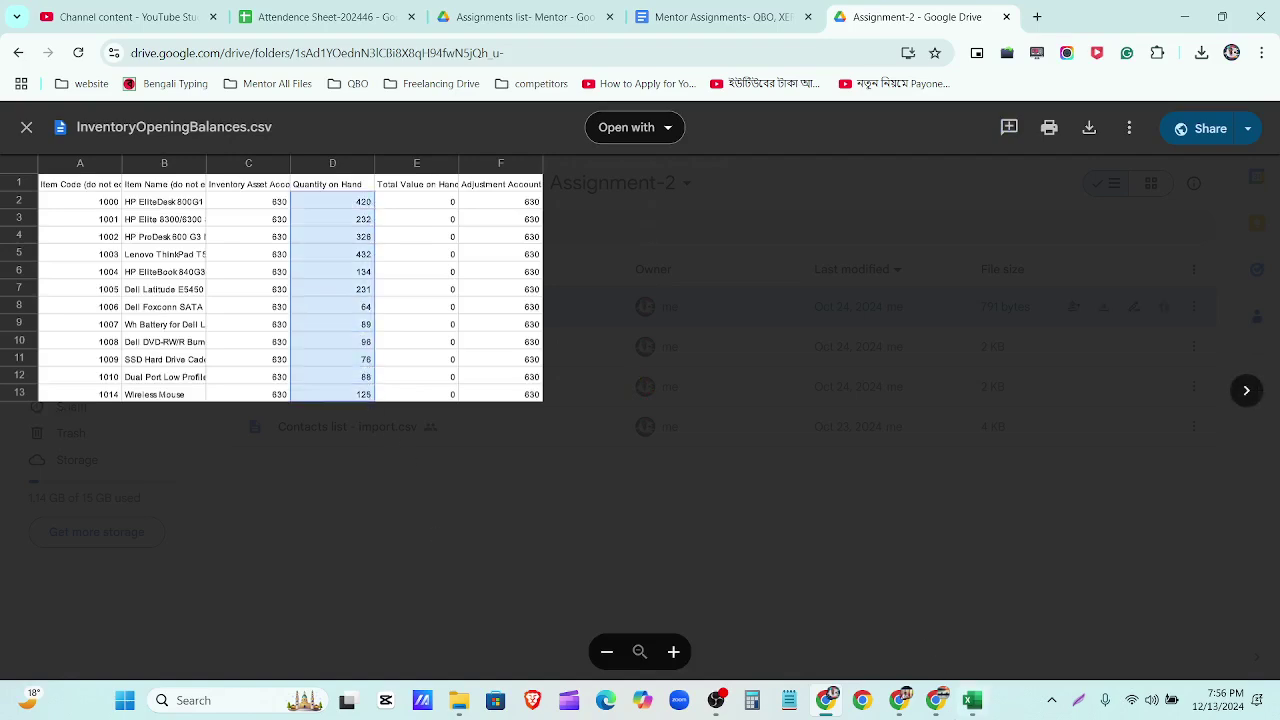
Paste the copied quantities into Quantity on Hand cells D2:D12 of the Excel template, then save and close the workbook.
left_click(971, 700)
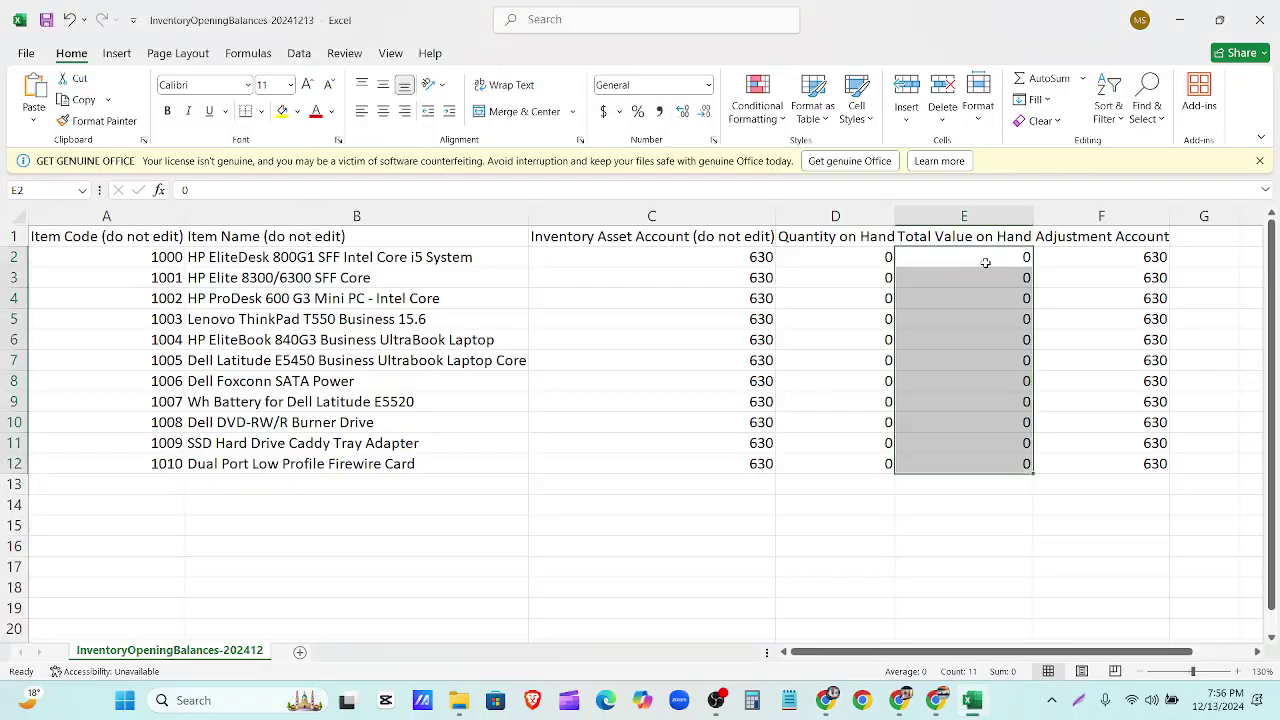
key("ctrl+v")
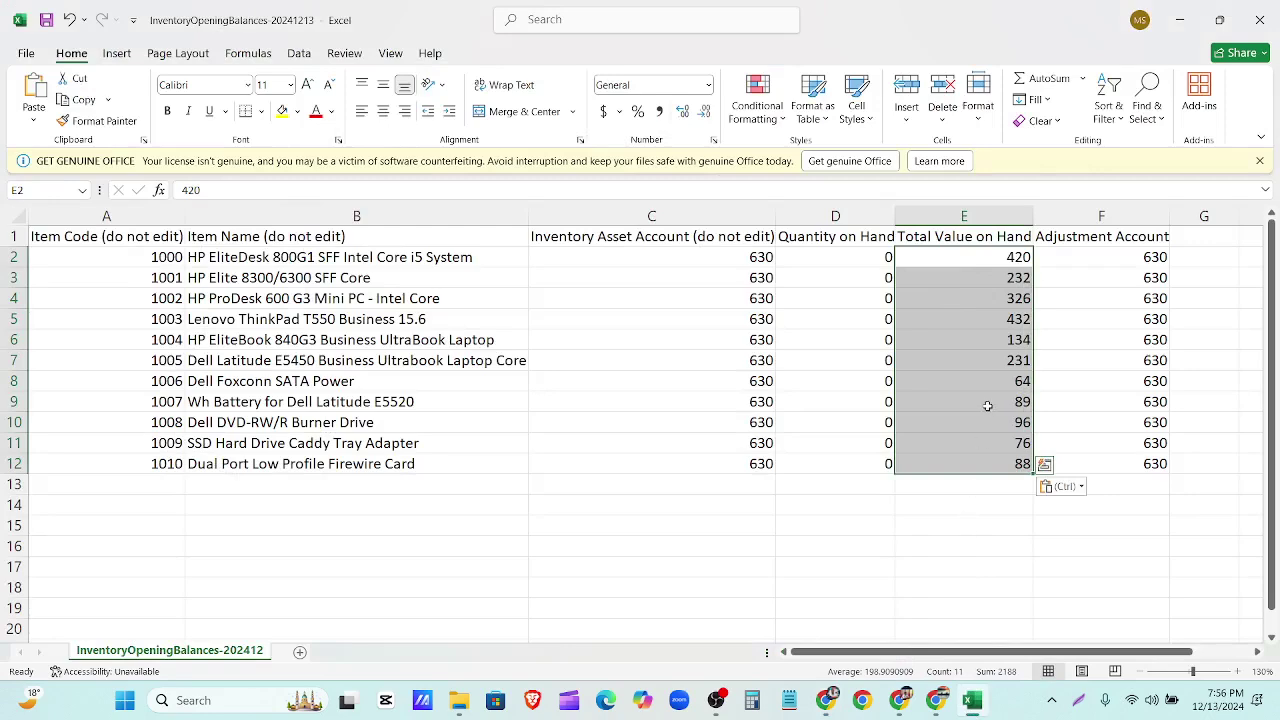
key("ctrl+z")
left_click_drag(870, 260, 882, 463)
key("ctrl+v")
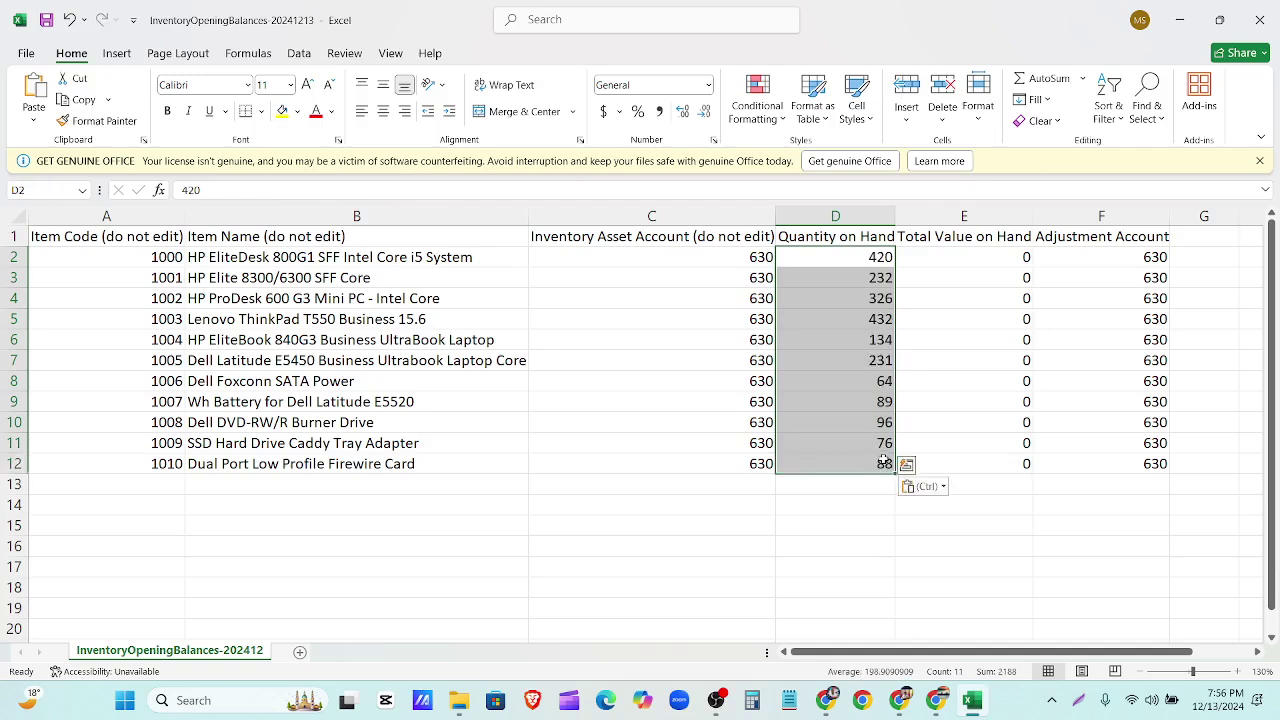
left_click(839, 549)
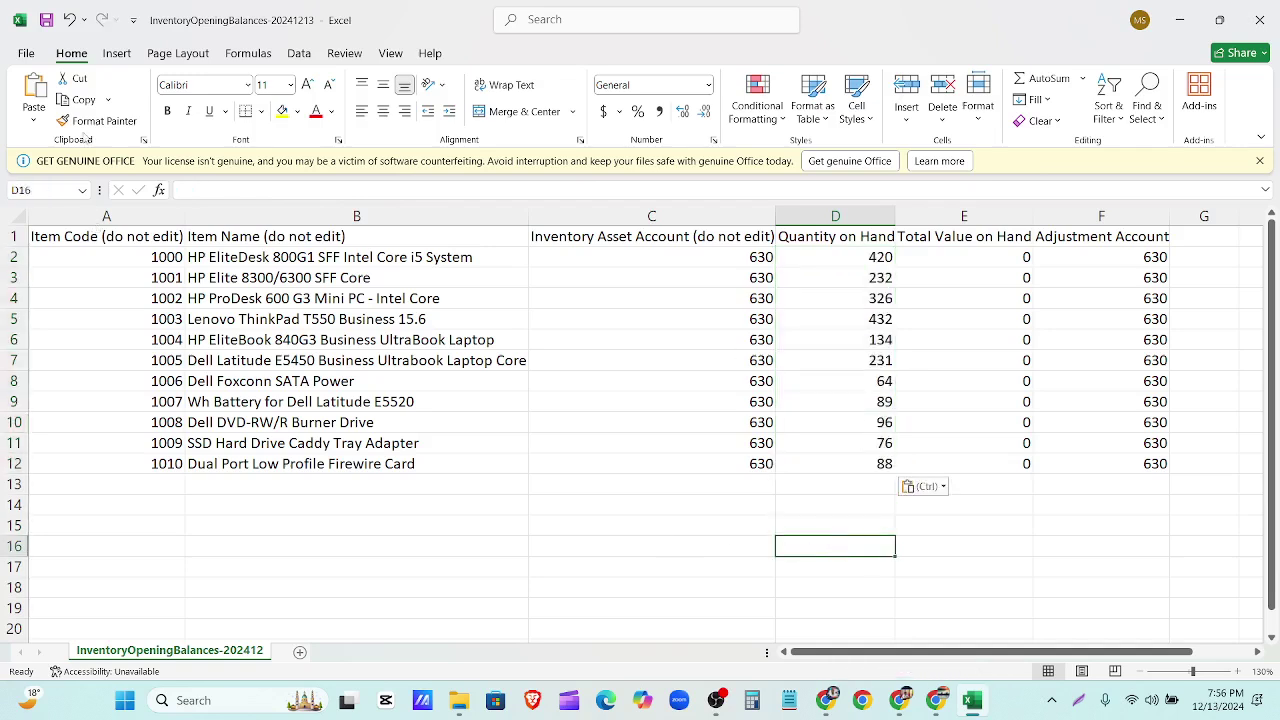
left_click(44, 22)
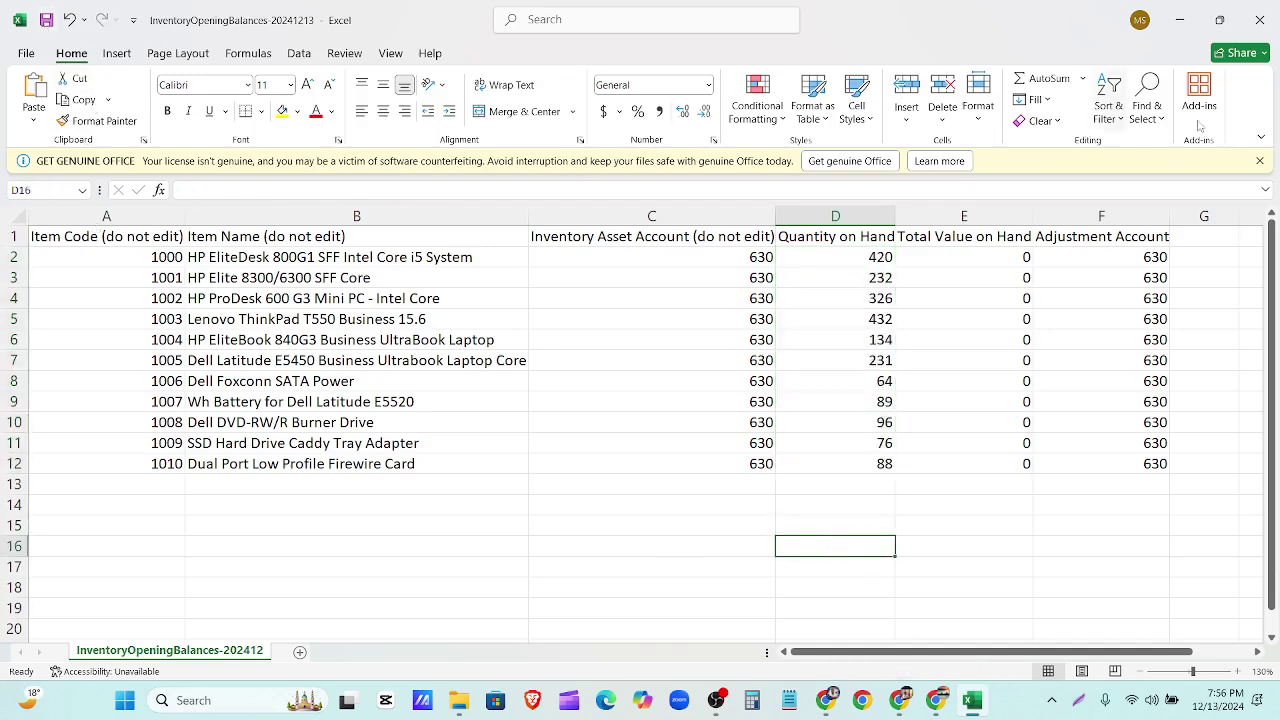
left_click(1261, 20)
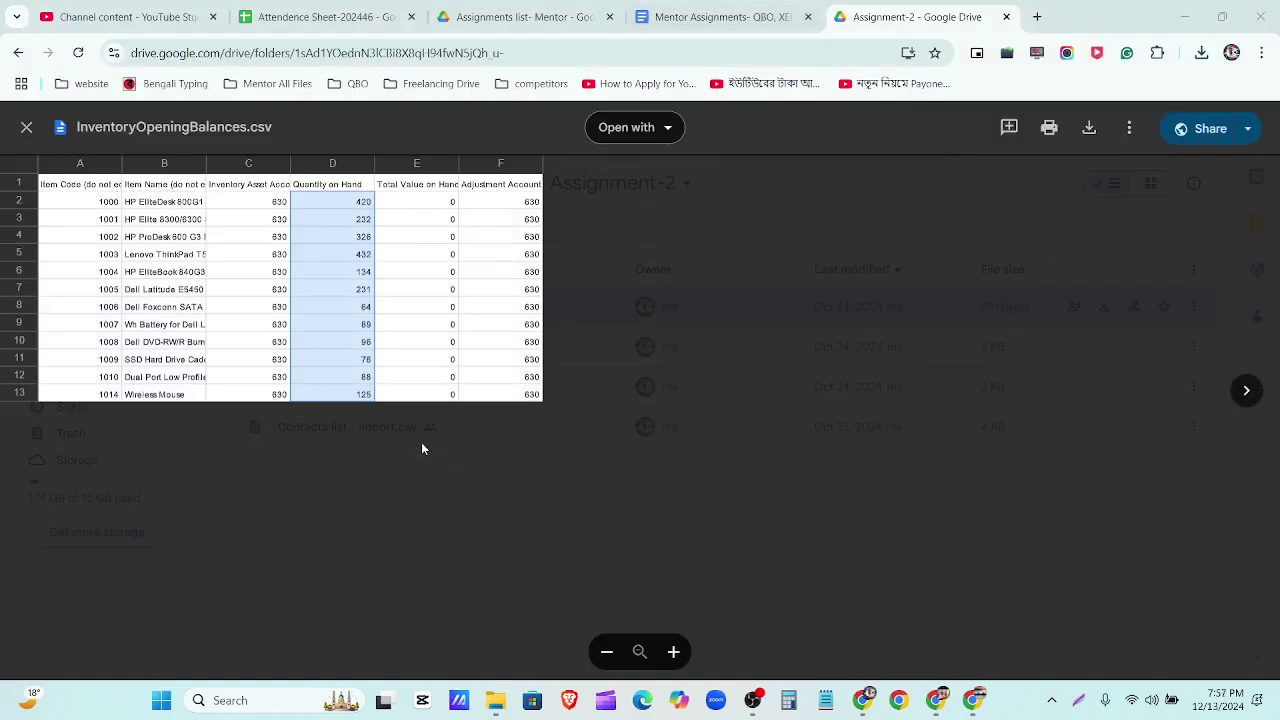
Switch to Xero and choose InventoryOpeningBalances-20241213.csv from Downloads as the updated template to upload.
left_click(938, 702)
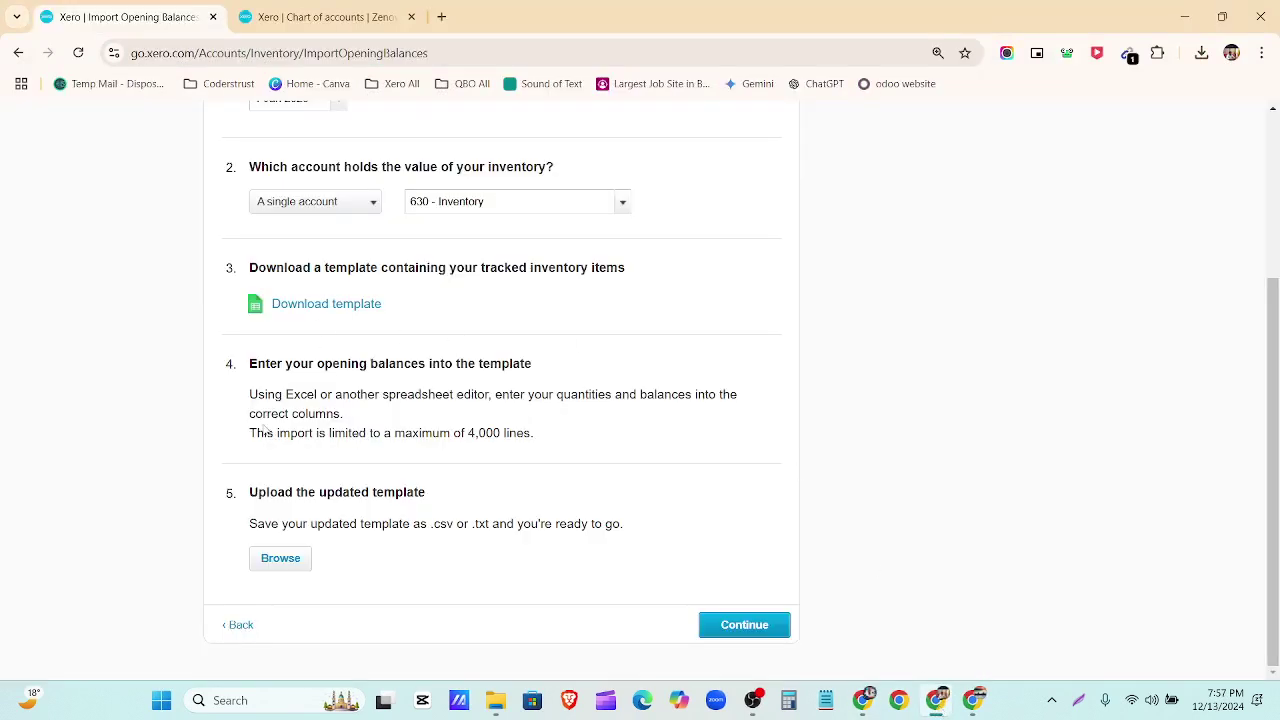
left_click(276, 557)
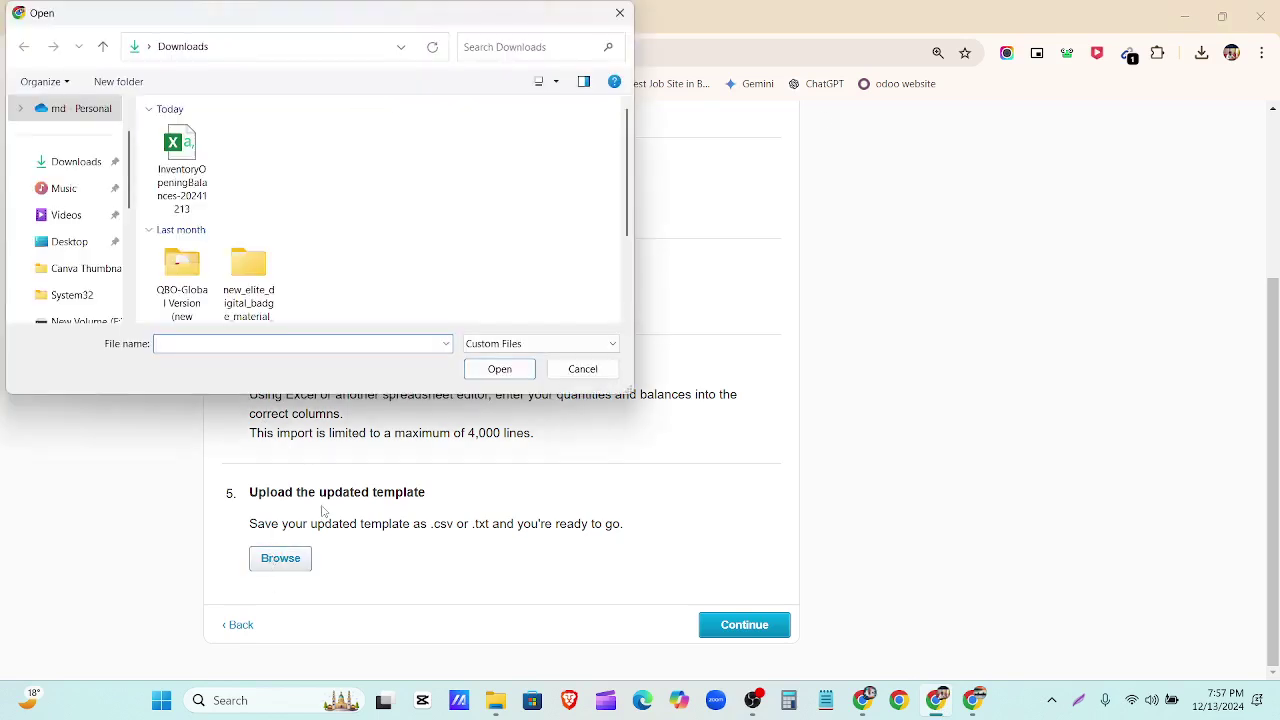
left_click(197, 150)
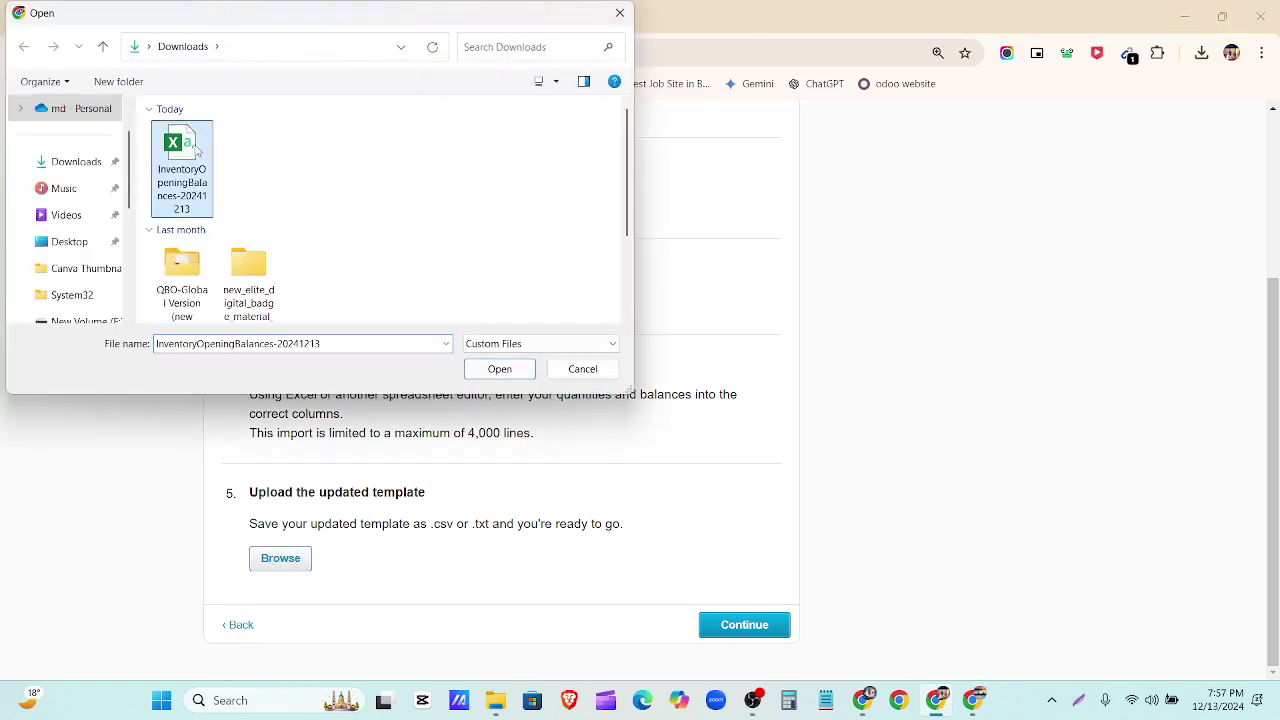
left_click(499, 369)
Check the opening balance date, inventory account and template instructions, then continue and confirm the opening balances import.
scroll(189, 384, "up", 5)
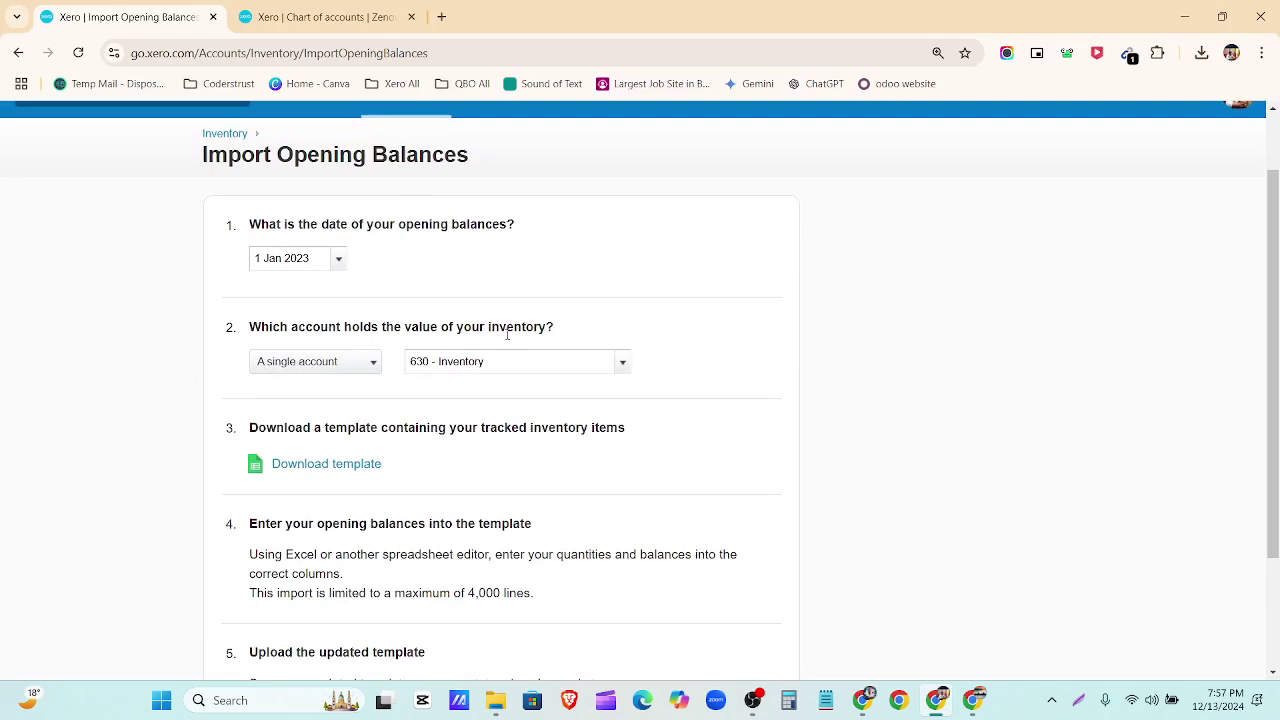
scroll(507, 355, "down", 1)
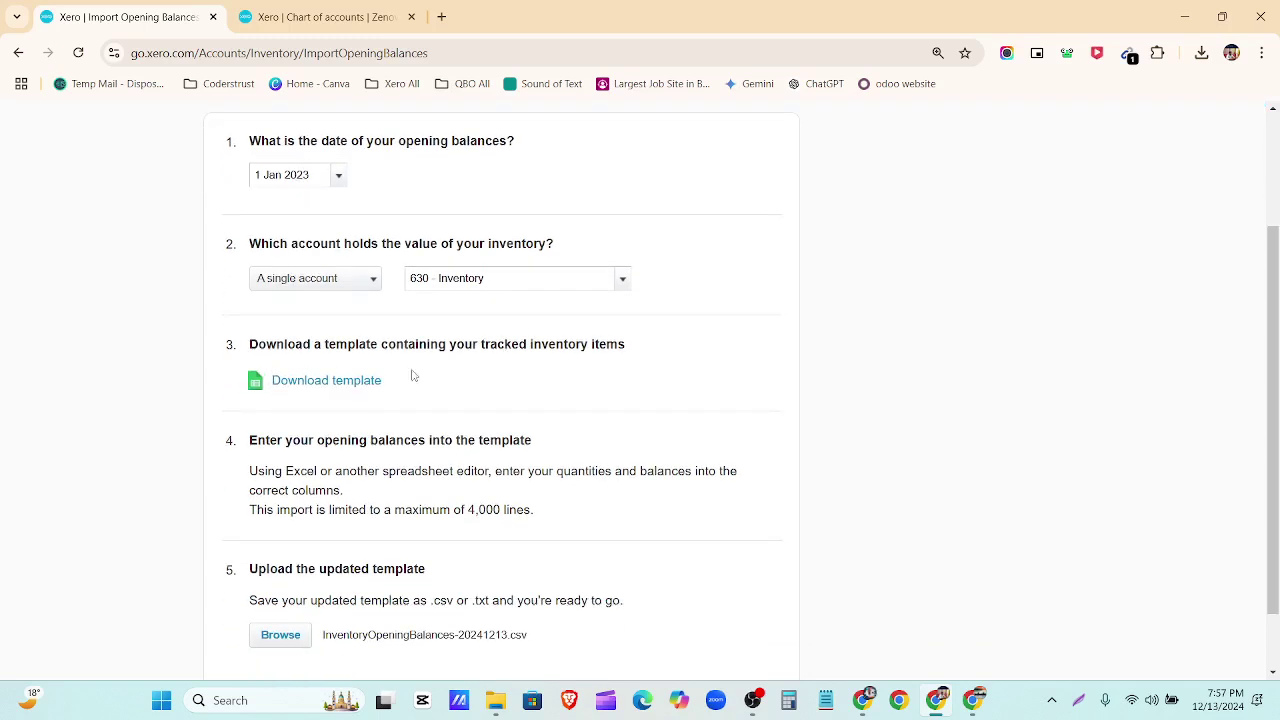
scroll(413, 376, "down", 1)
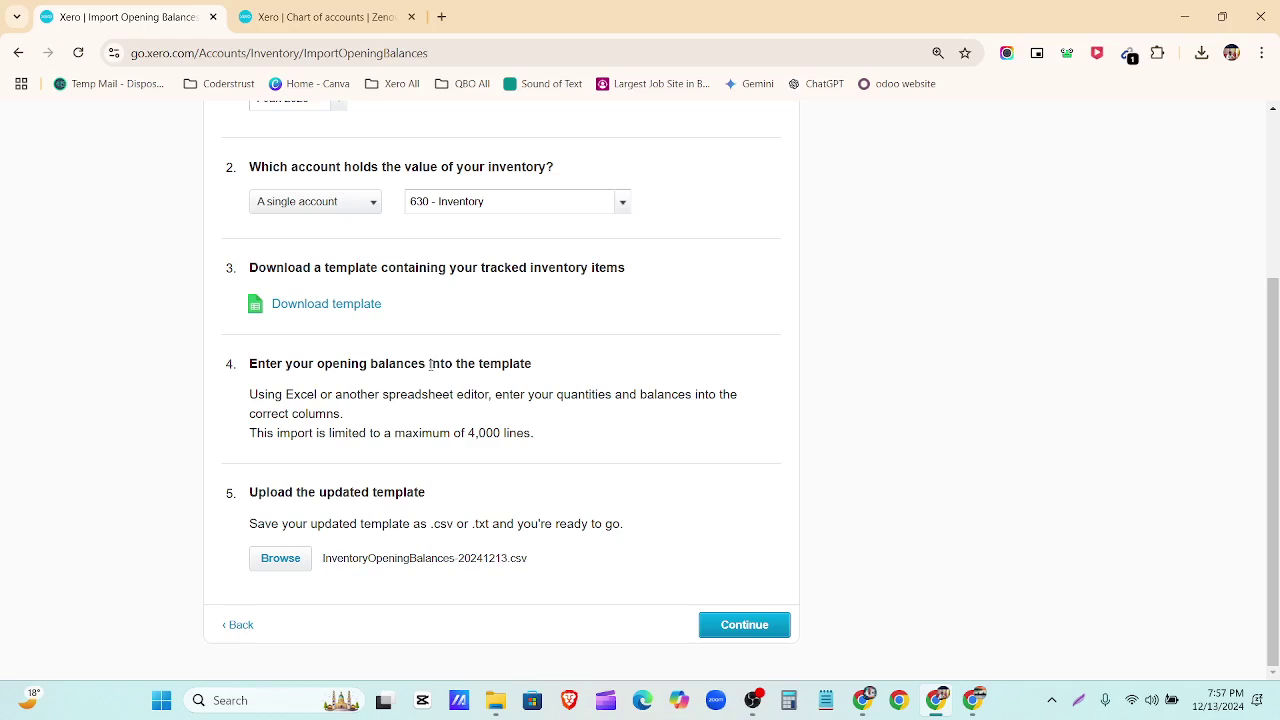
left_click_drag(430, 364, 316, 364)
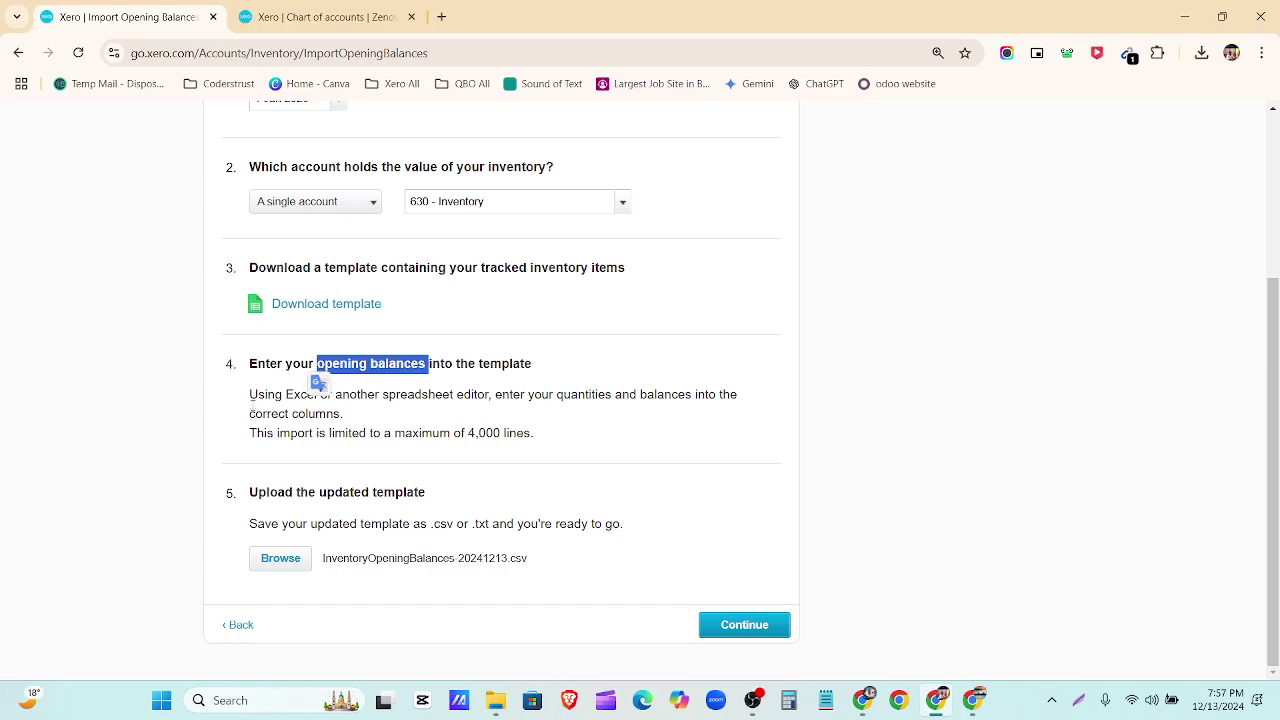
left_click_drag(251, 405, 367, 415)
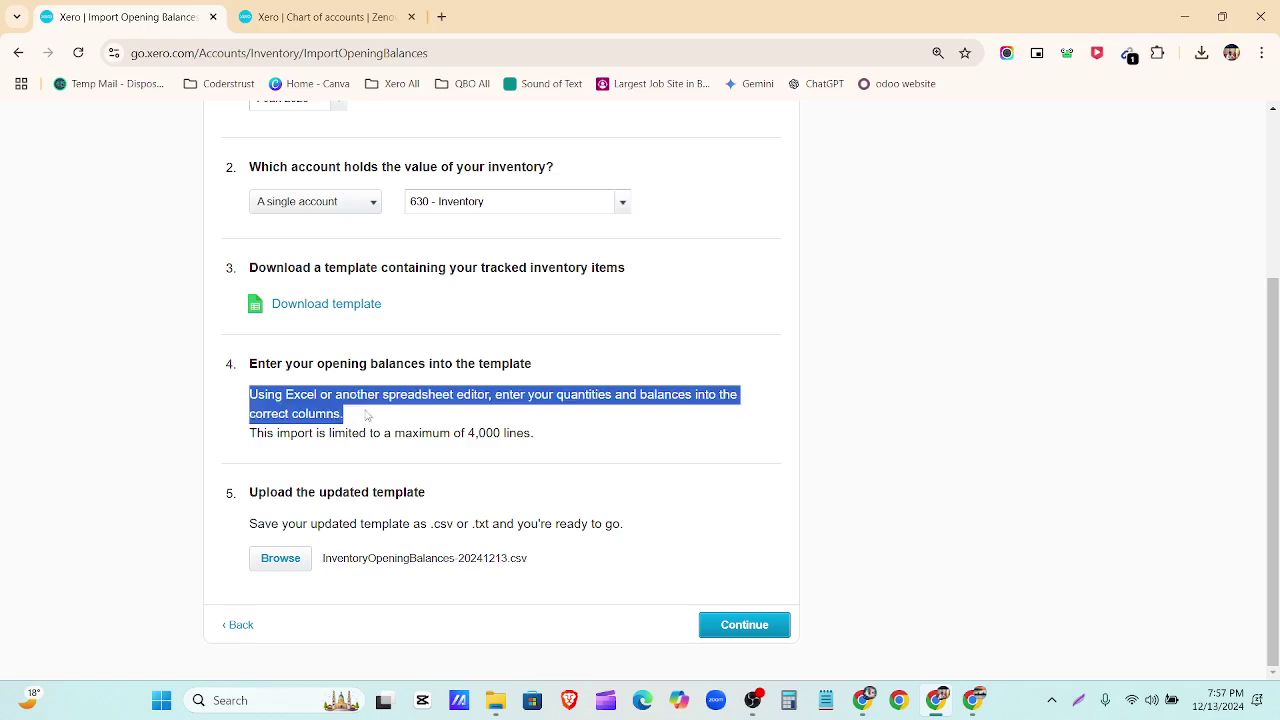
left_click_drag(267, 433, 543, 441)
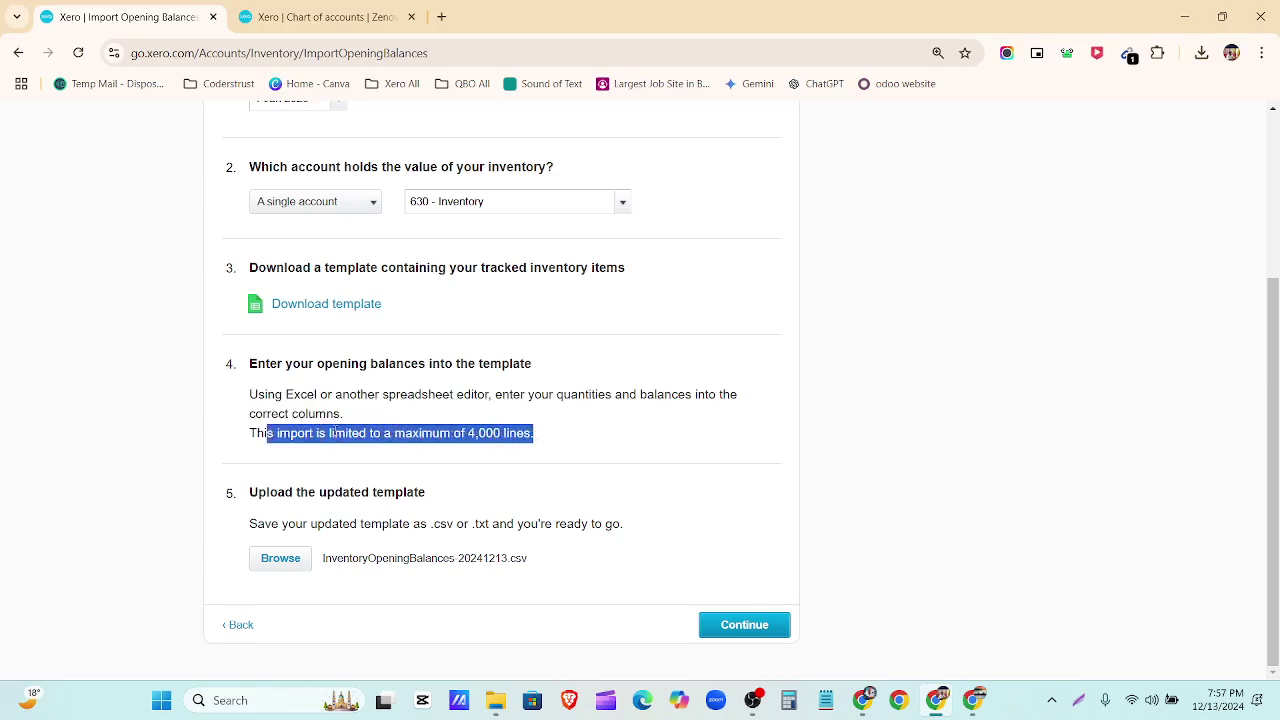
left_click(563, 430)
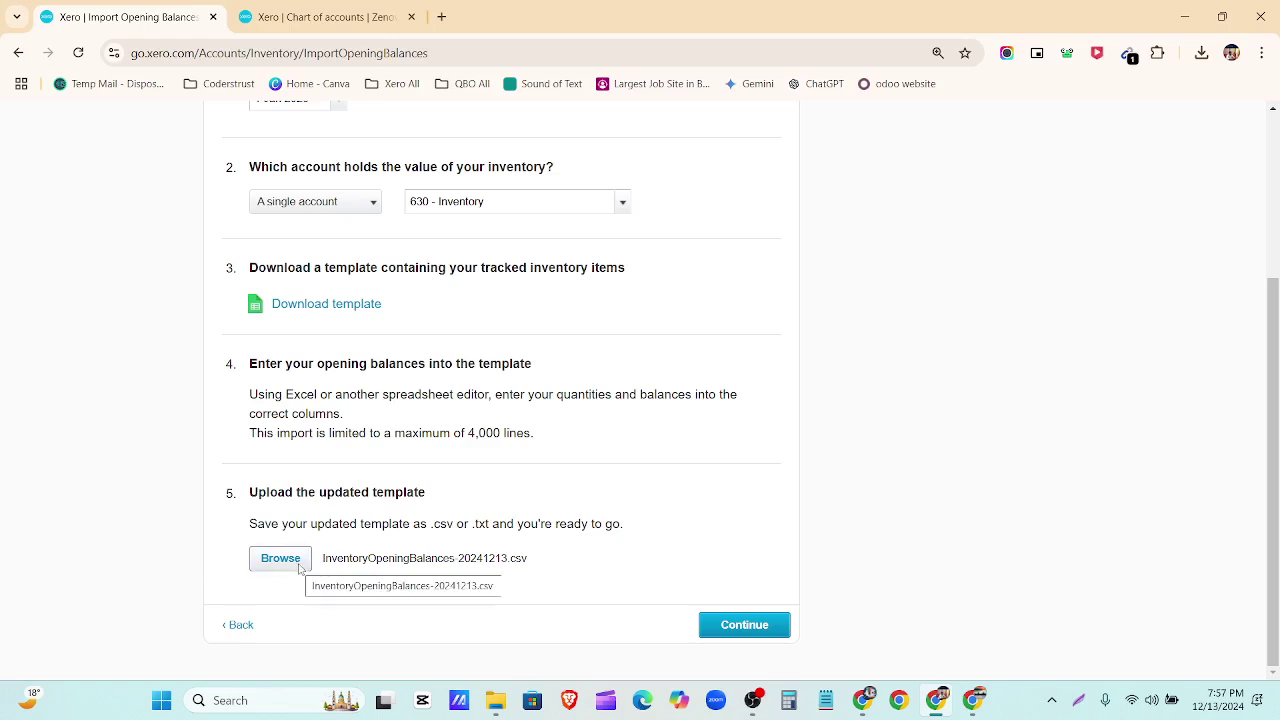
left_click(744, 627)
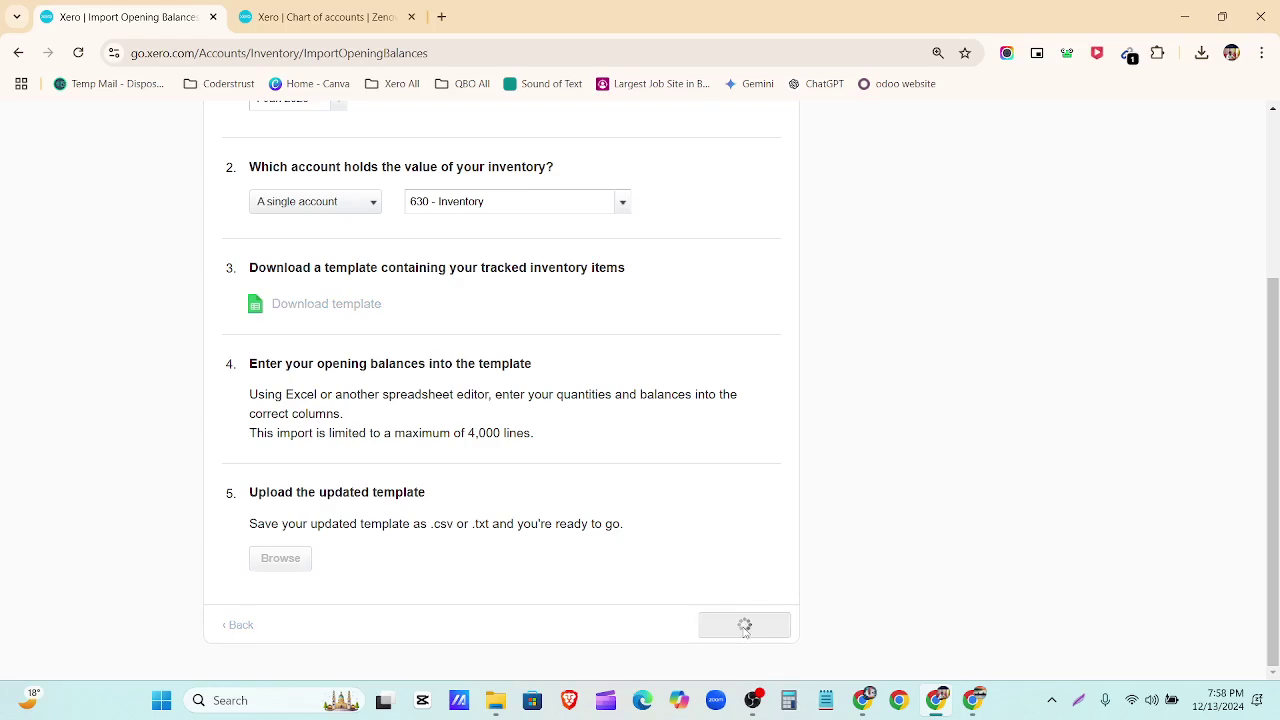
left_click(727, 538)
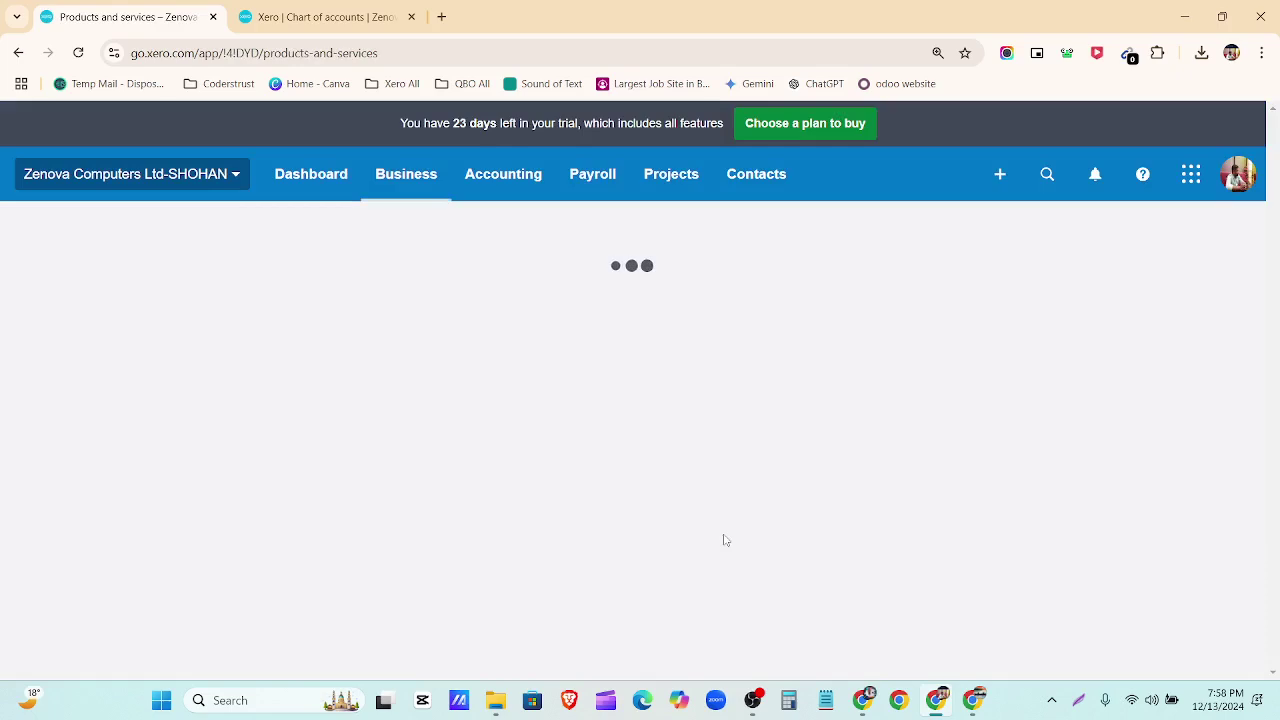
Examine the cost prices, sale prices and quantities of items 1000 to 1013 in the products and services list.
scroll(1220, 420, "down", 5)
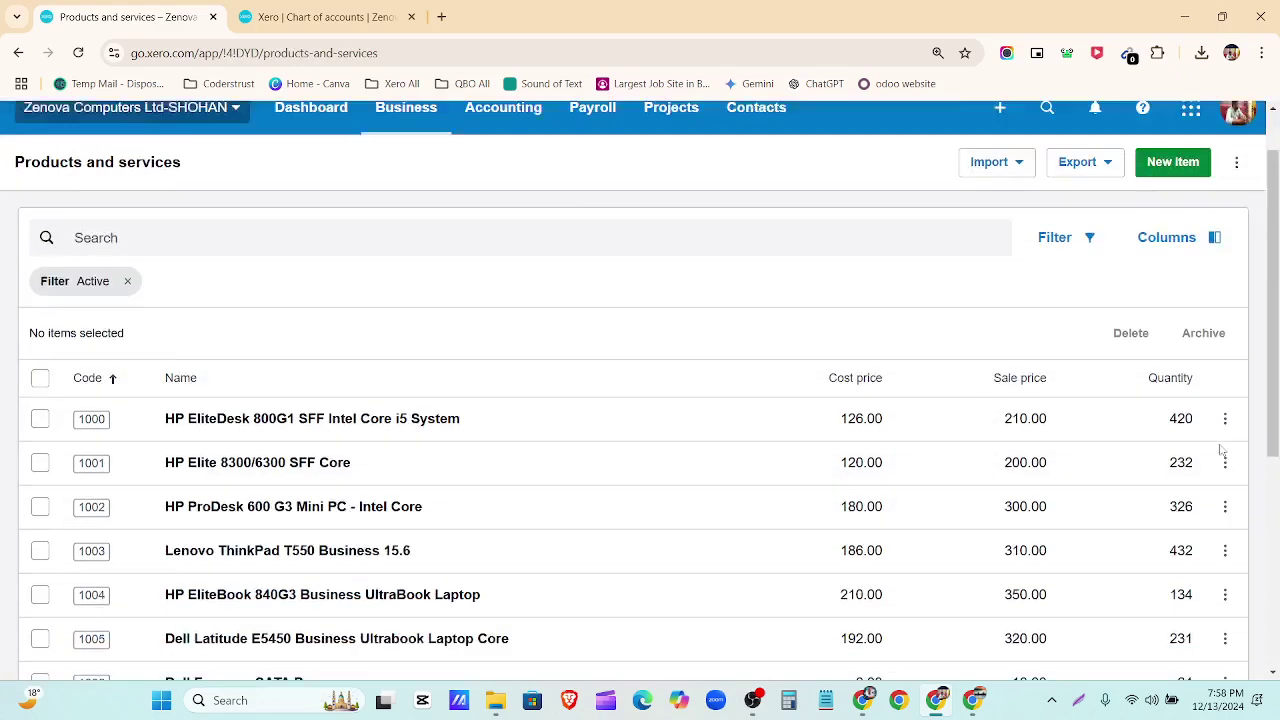
scroll(1197, 467, "up", 5)
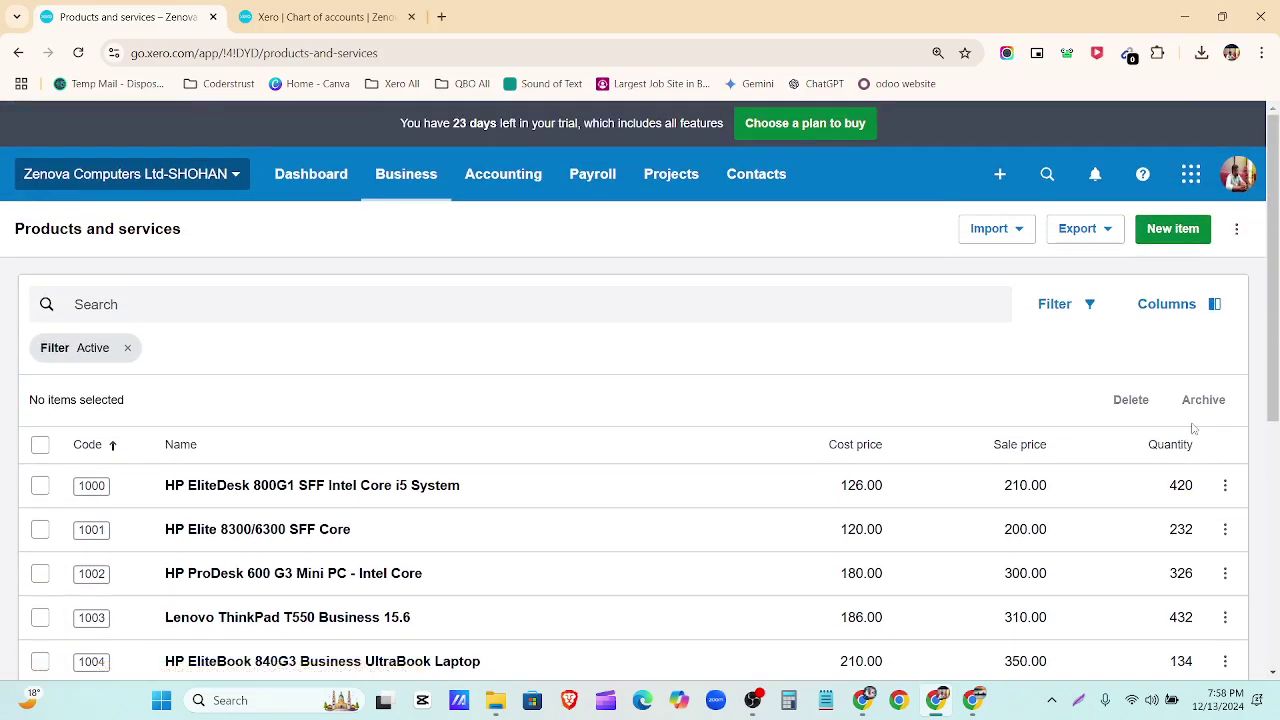
scroll(1193, 428, "down", 5)
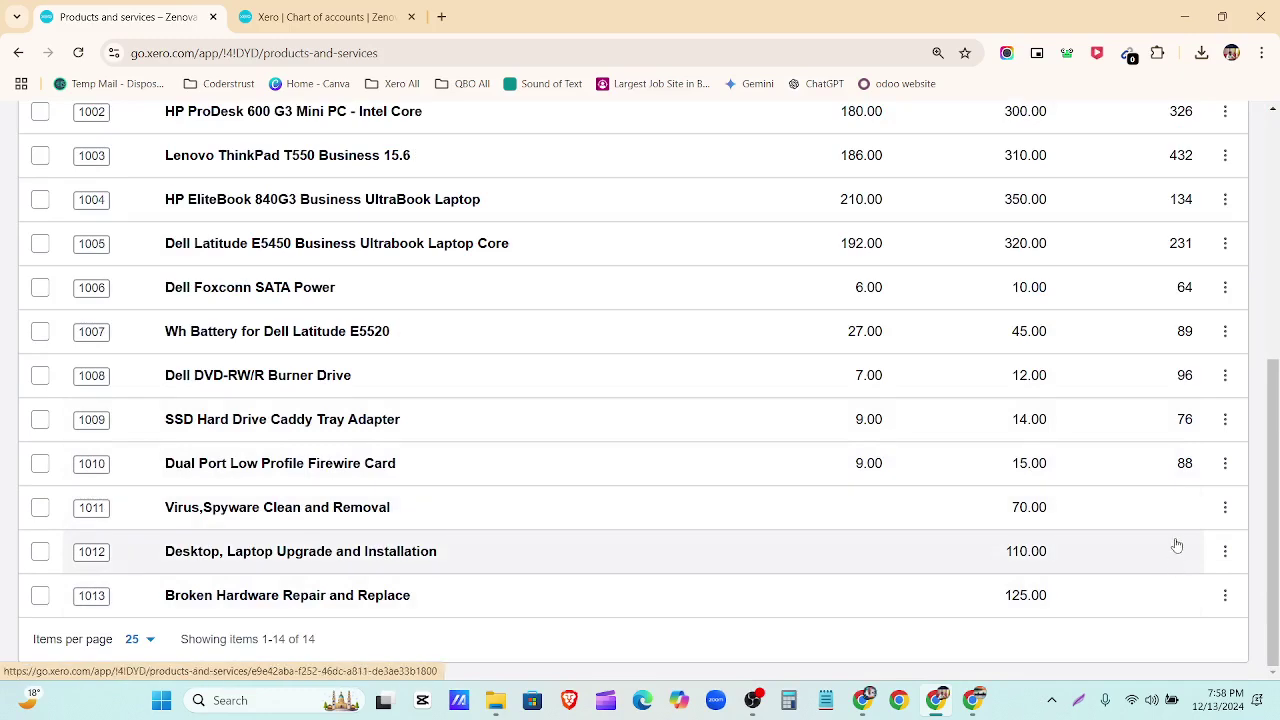
scroll(1177, 545, "up", 5)
scroll(1083, 491, "up", 1)
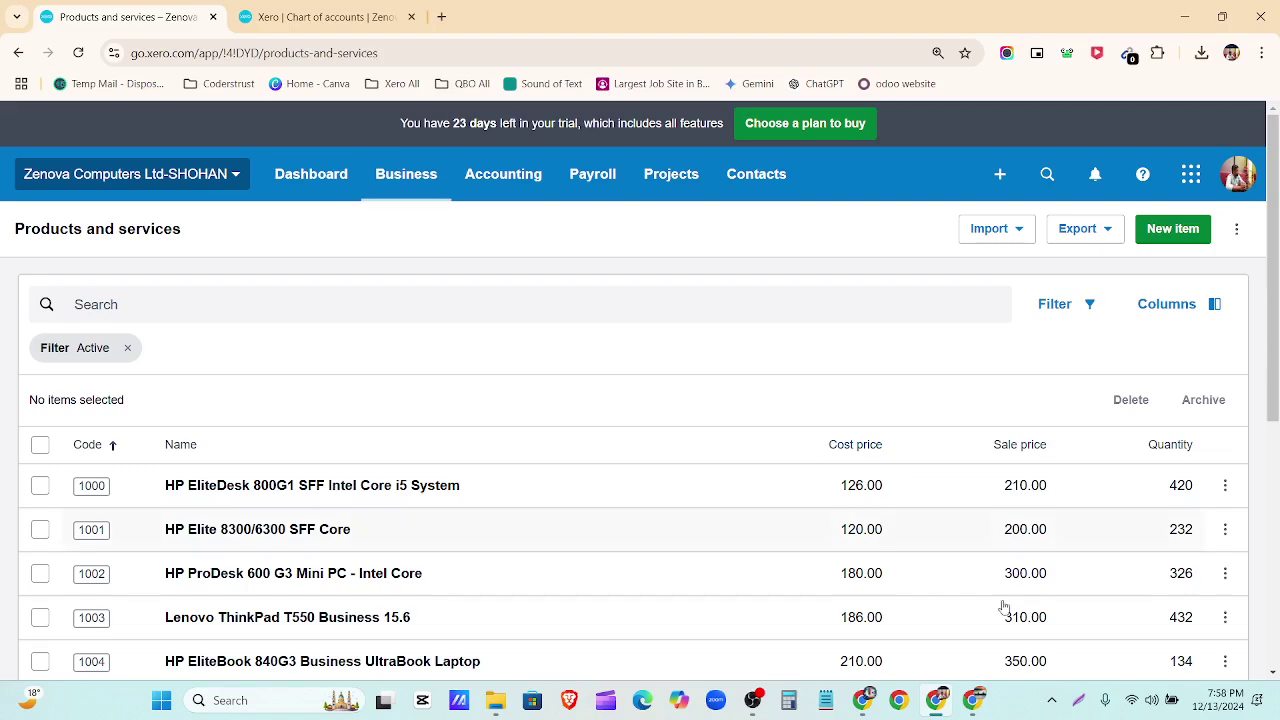
scroll(810, 520, "down", 3)
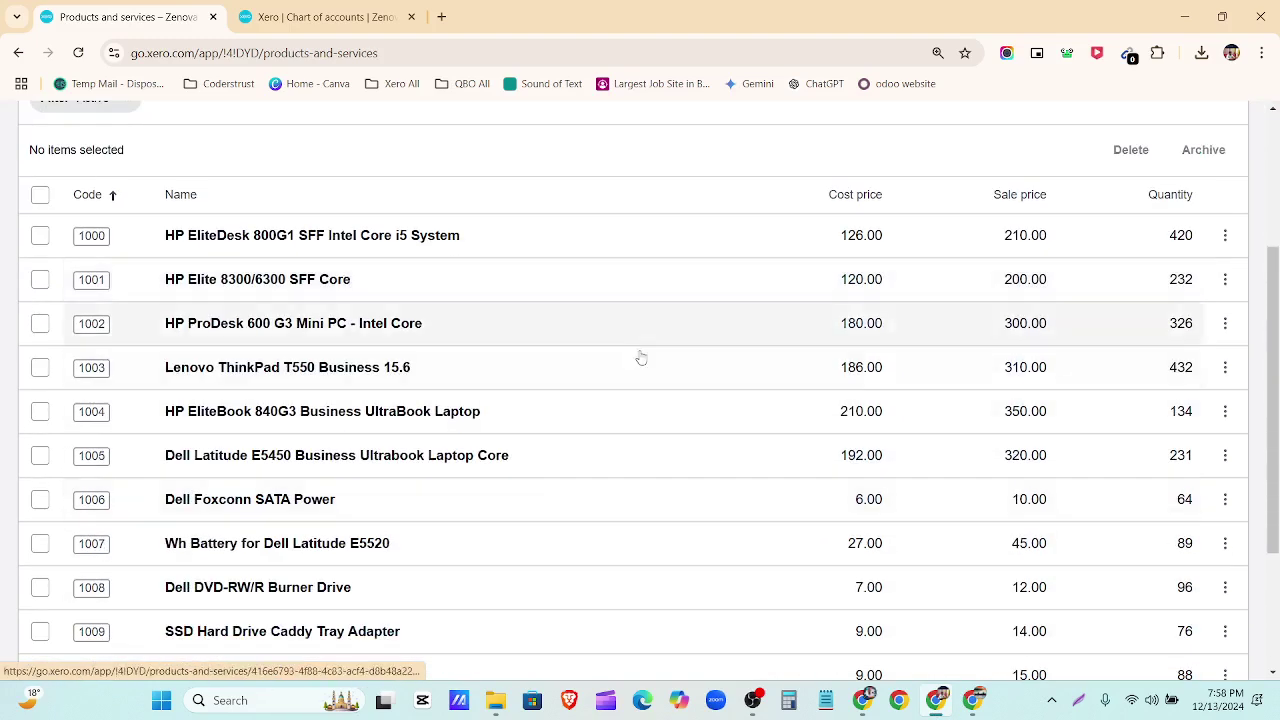
scroll(815, 537, "up", 3)
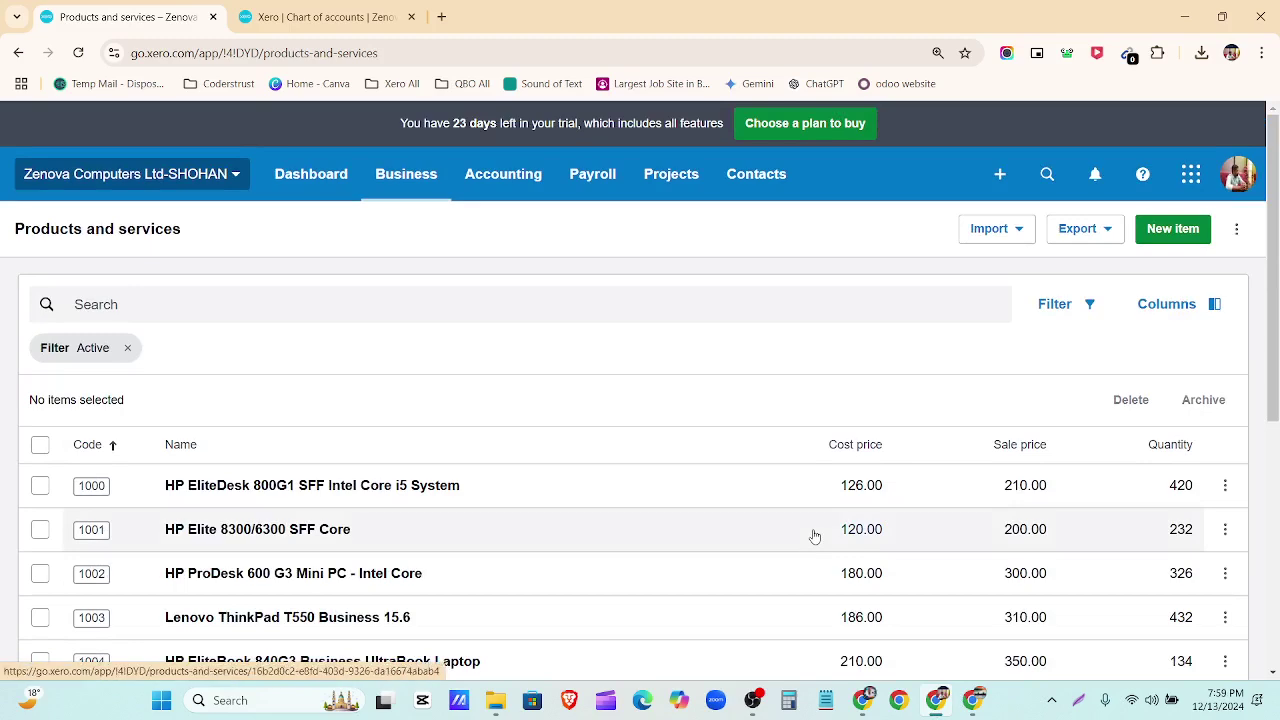
Export the products and services as a PDF, review the Inventory Item Summary and close it.
left_click(1105, 229)
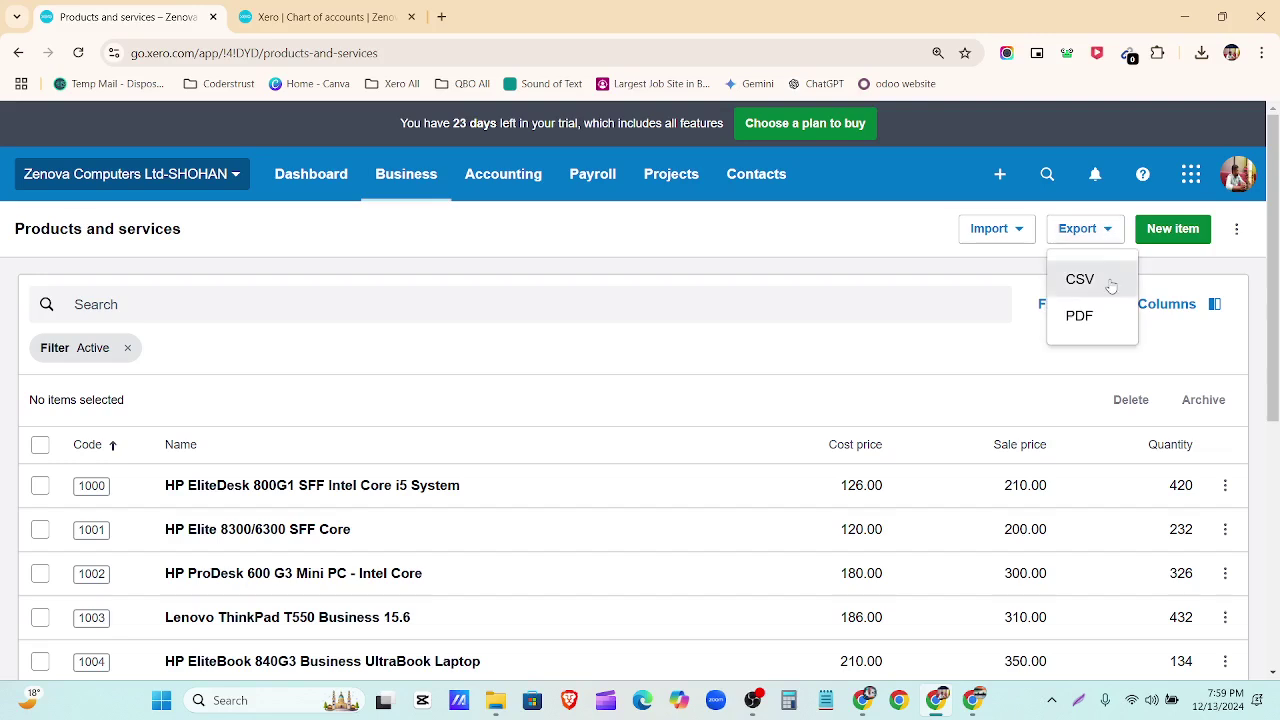
left_click(1100, 312)
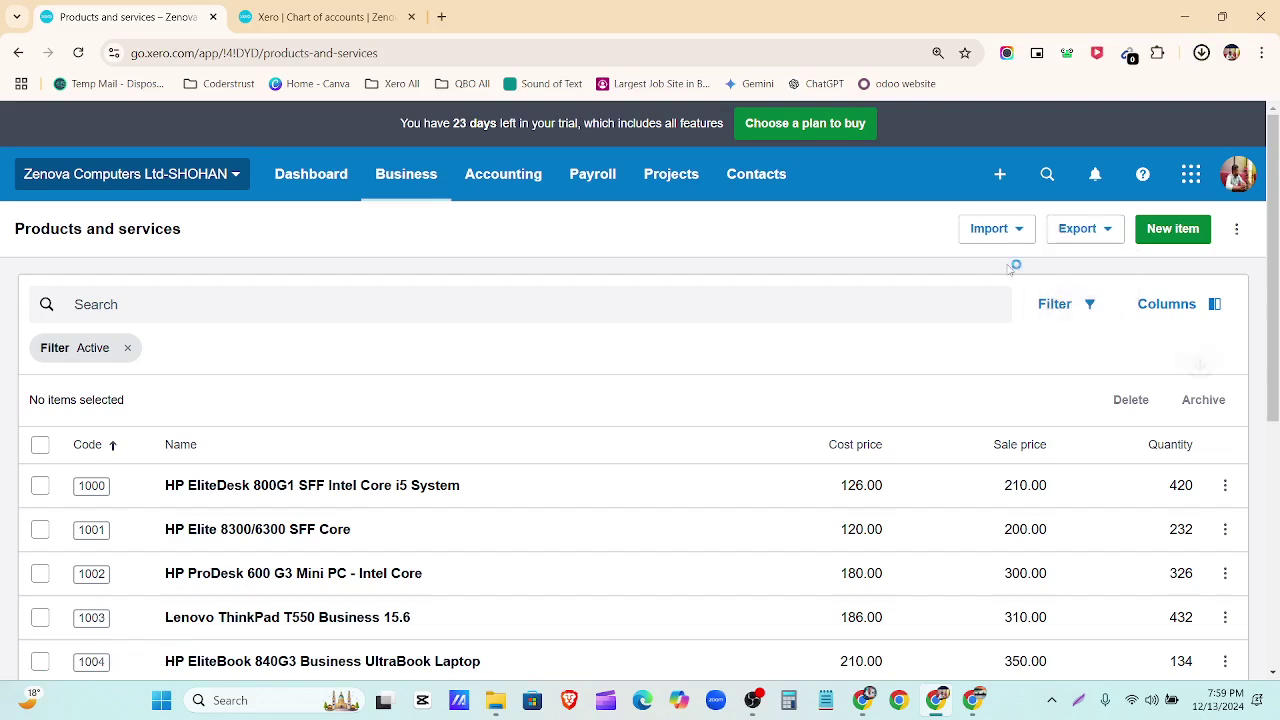
left_click(1017, 115)
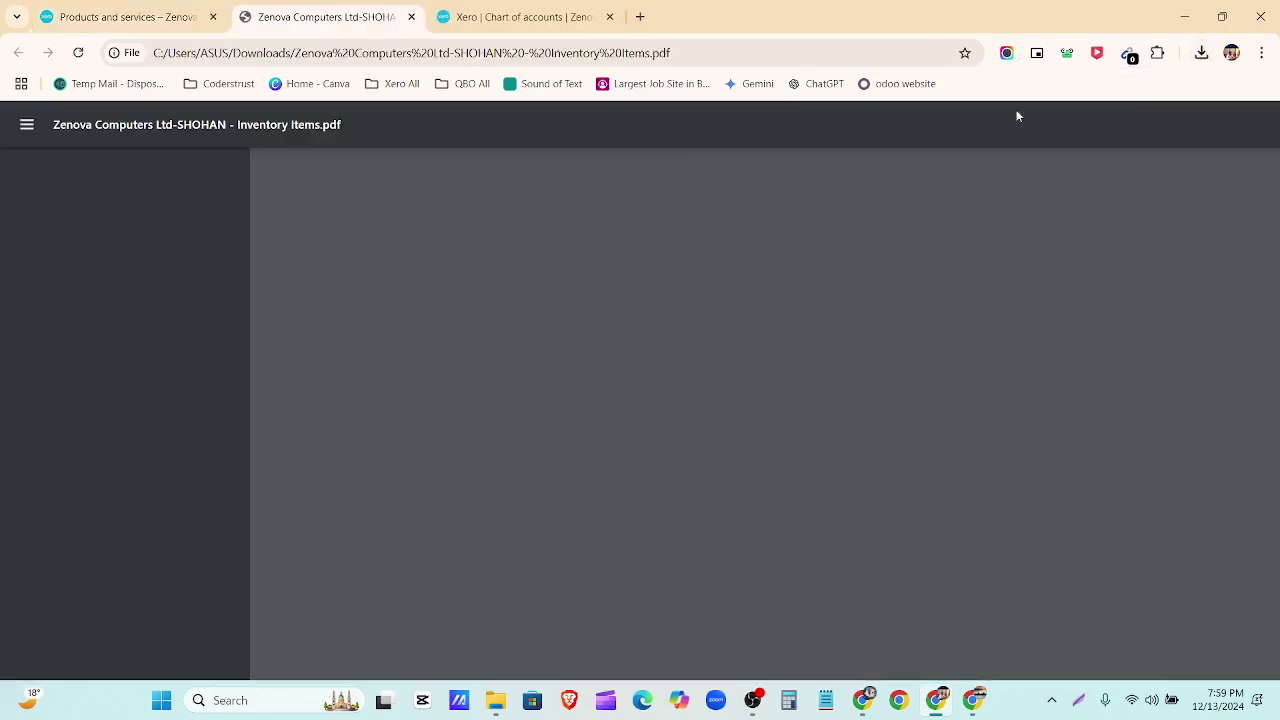
scroll(888, 285, "down", 4)
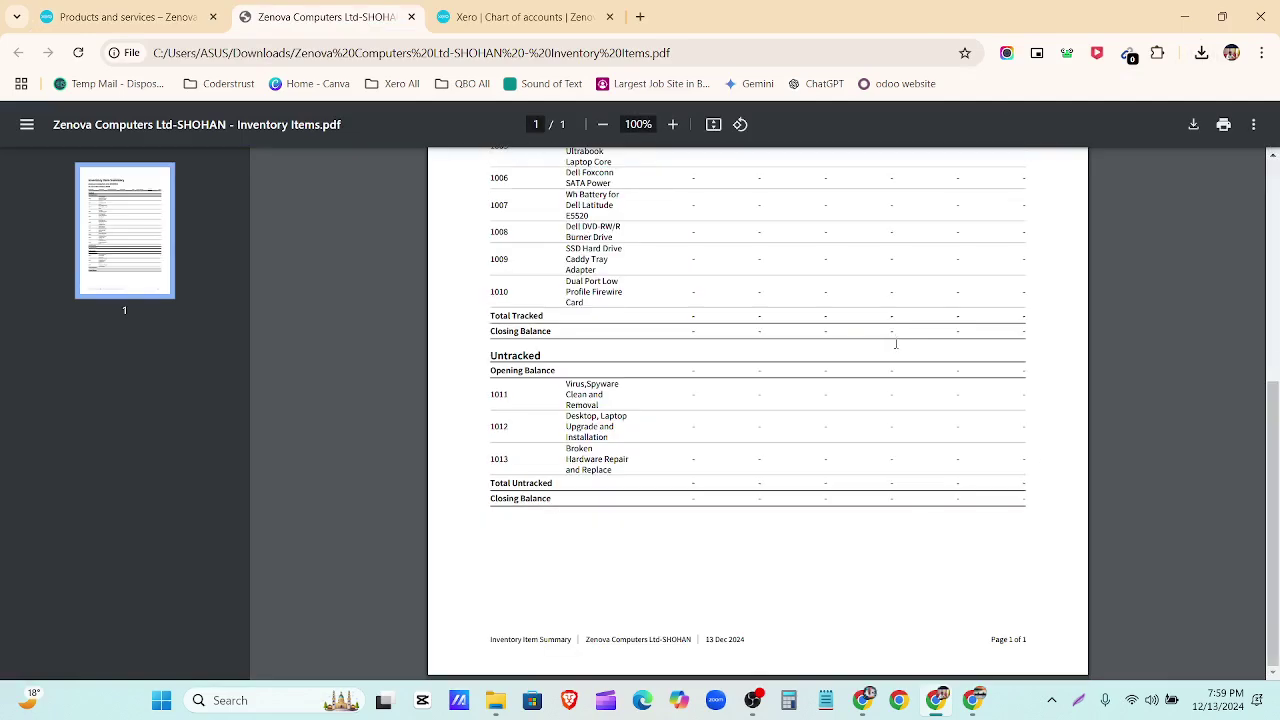
scroll(896, 344, "up", 4)
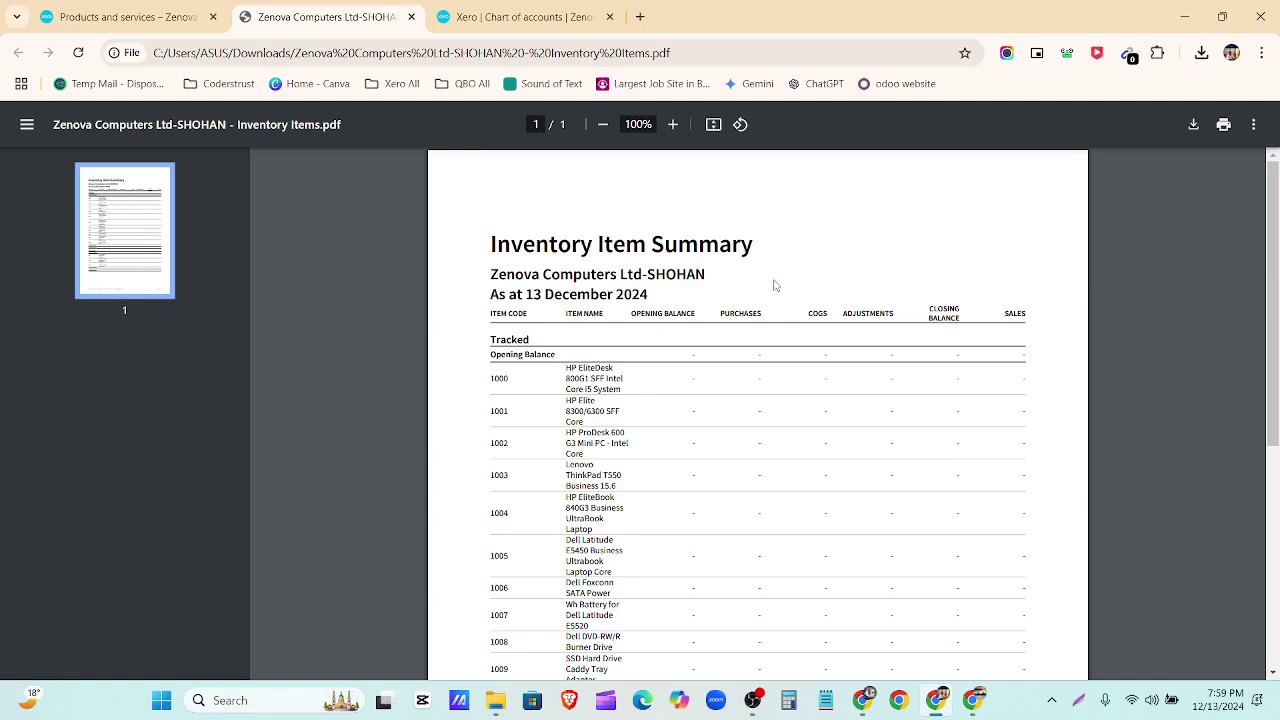
left_click(411, 17)
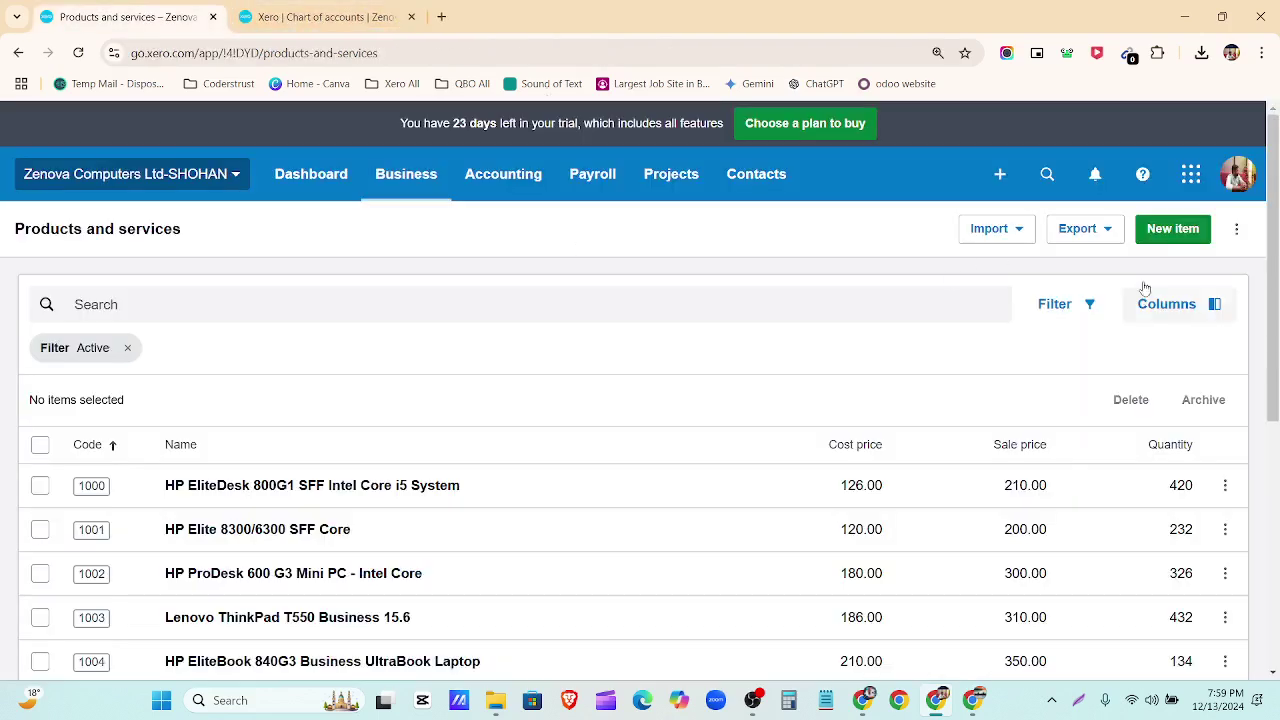
Return to the Xero dashboard, then check the remaining Xero-Assignment-02 tasks in the Mentor Assignments- QBO, XERO document.
left_click(1110, 231)
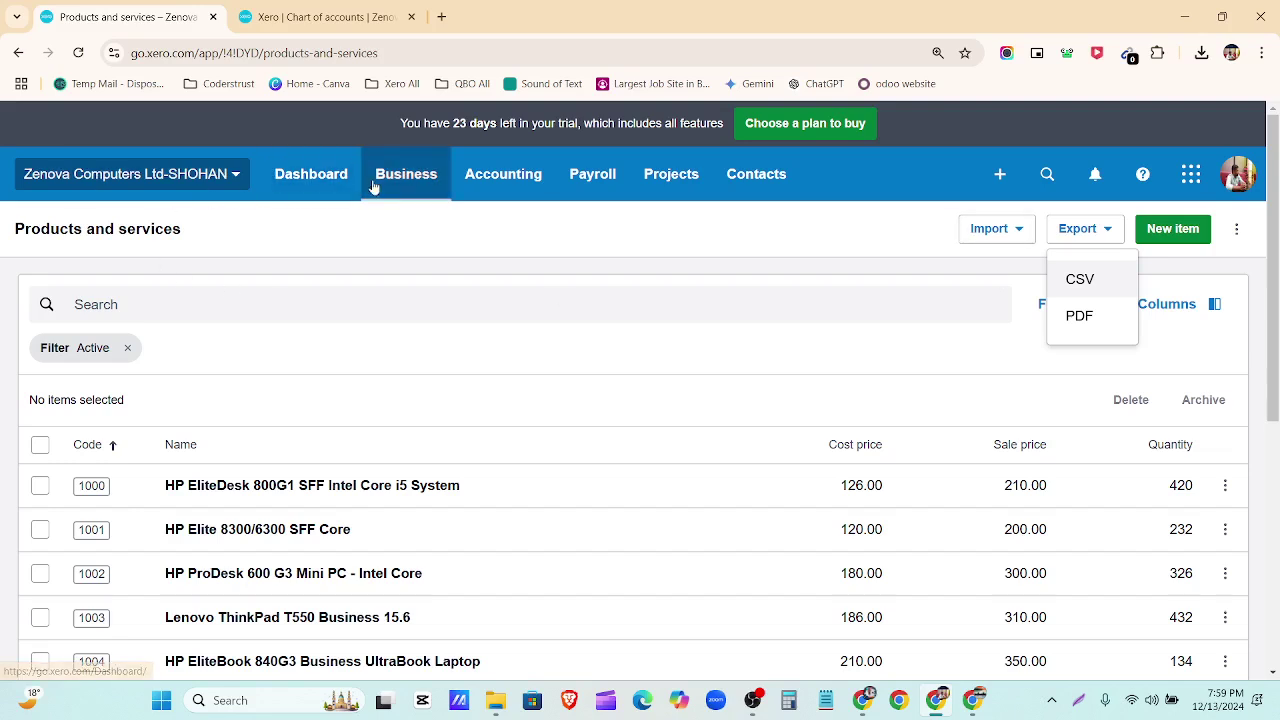
left_click(337, 174)
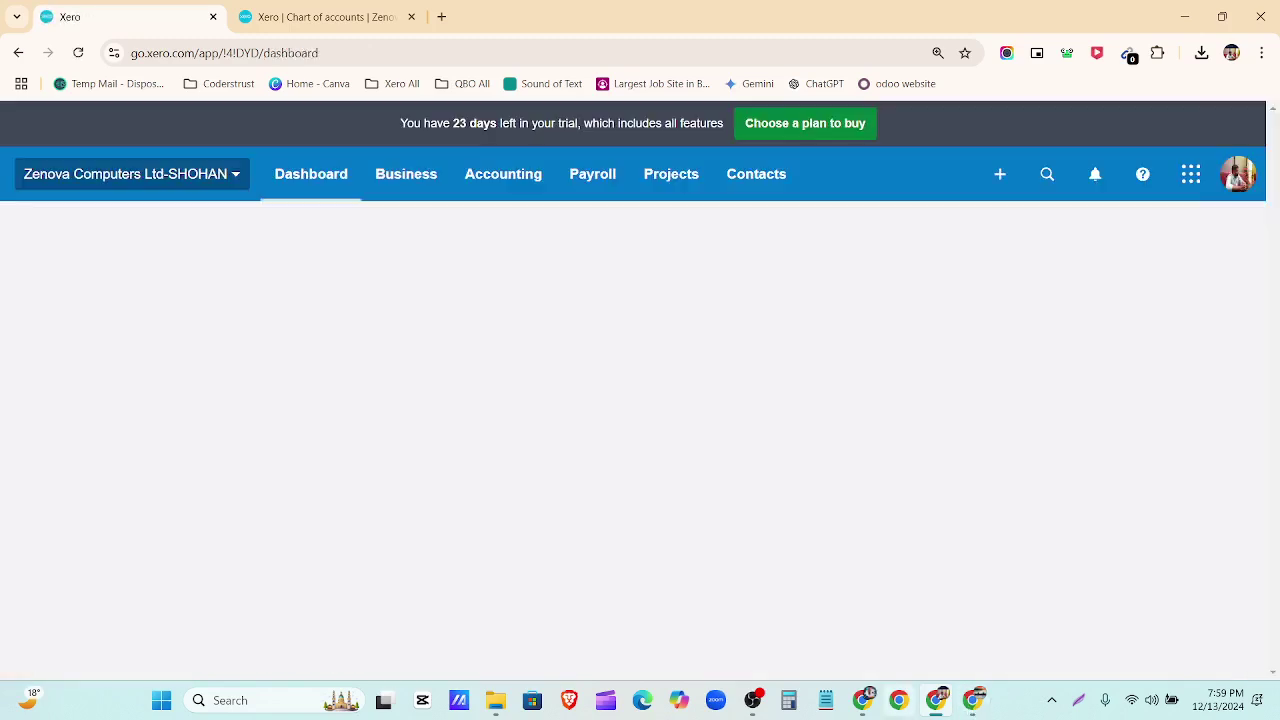
mouse_move(858, 711)
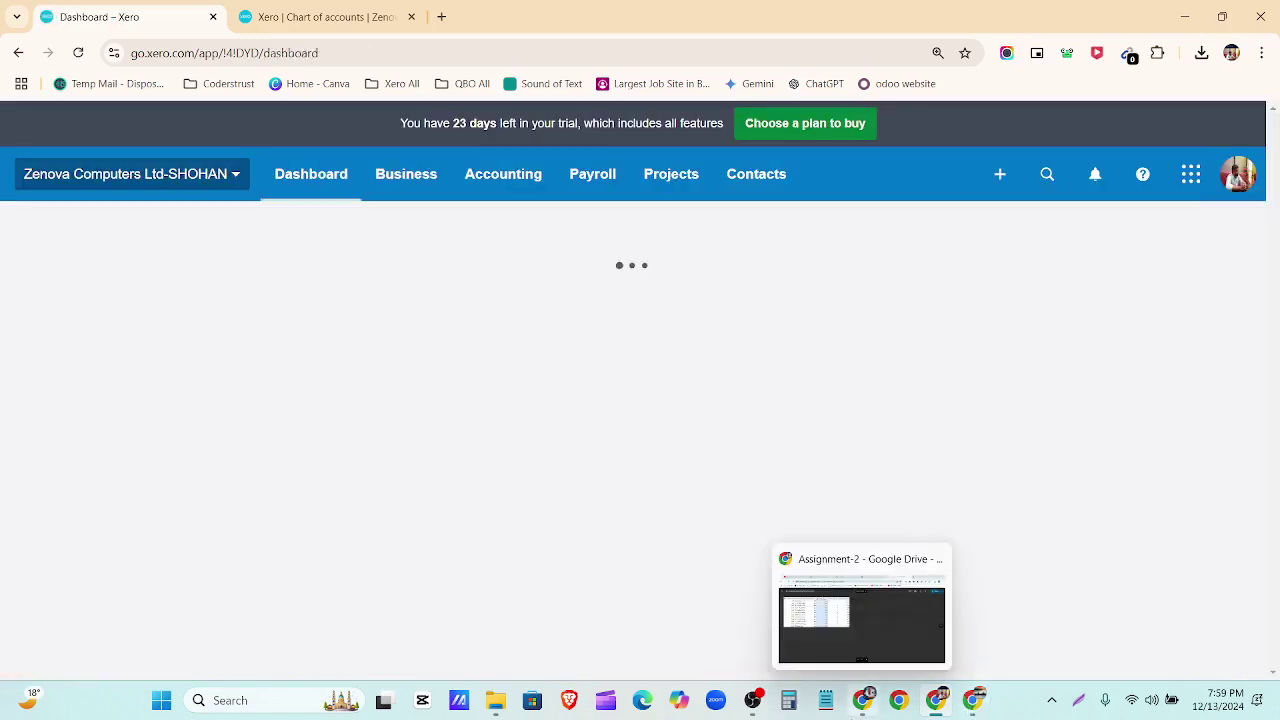
left_click(858, 708)
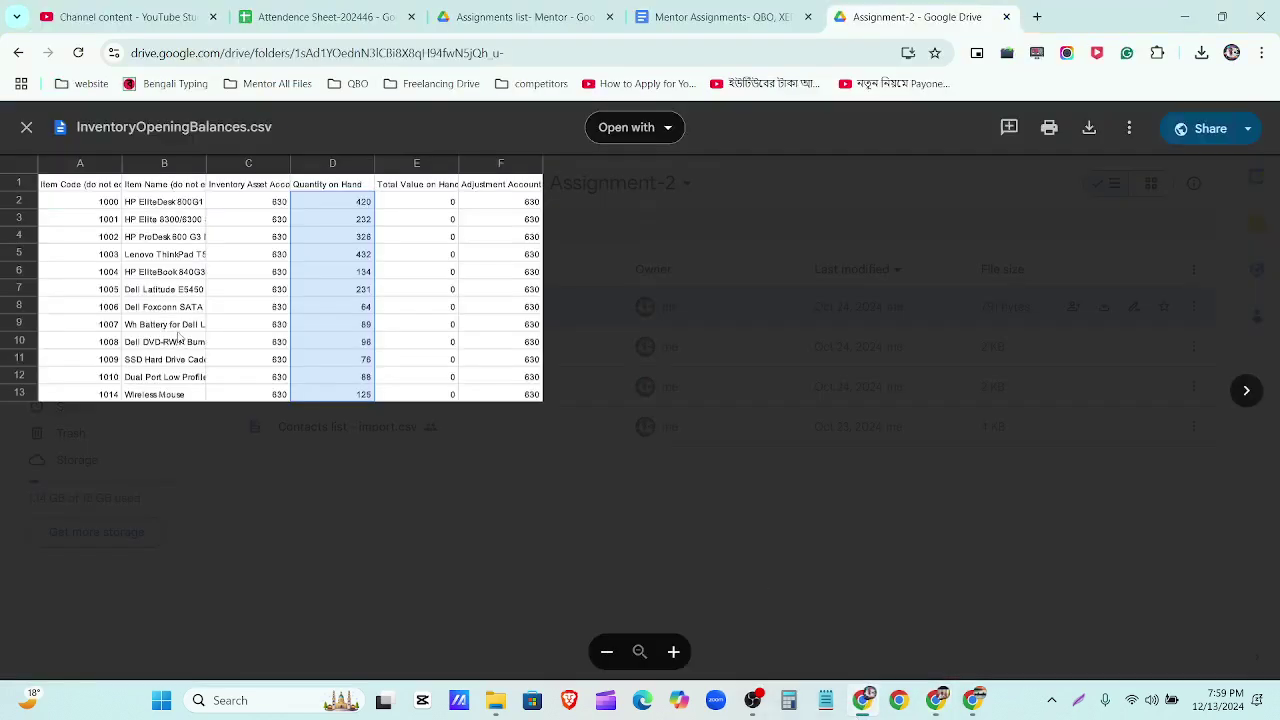
left_click(22, 126)
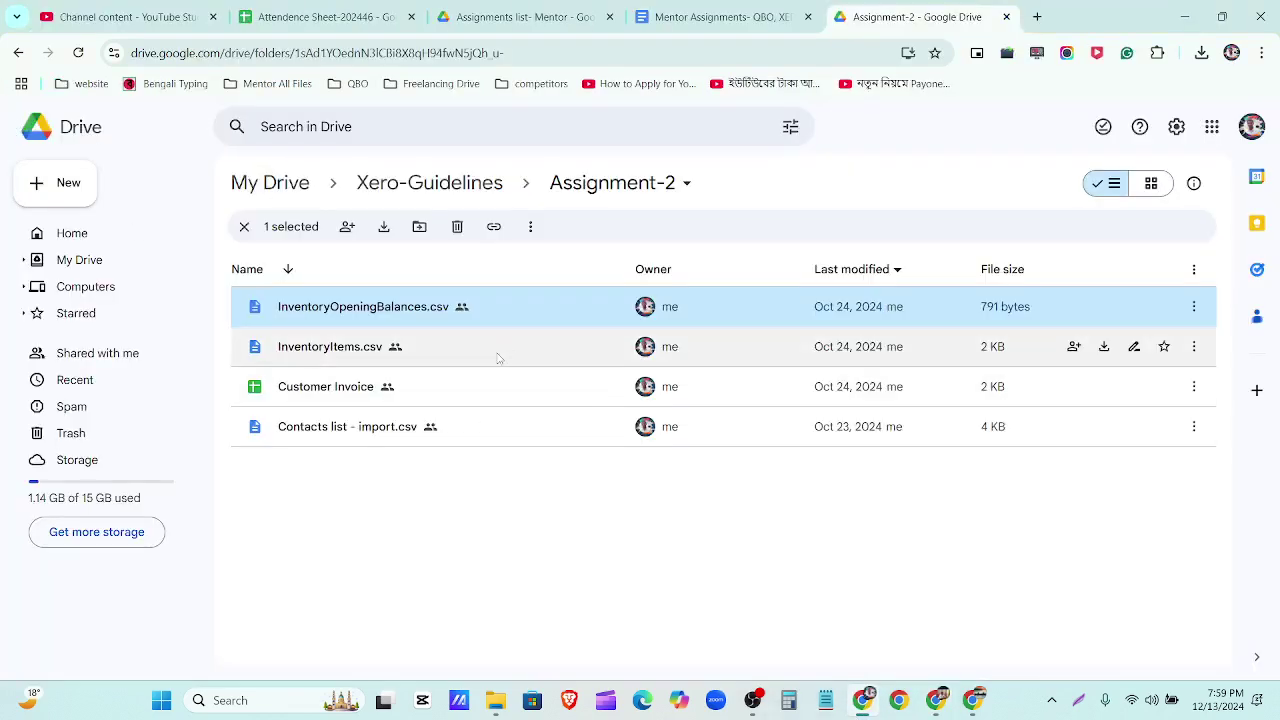
left_click(491, 519)
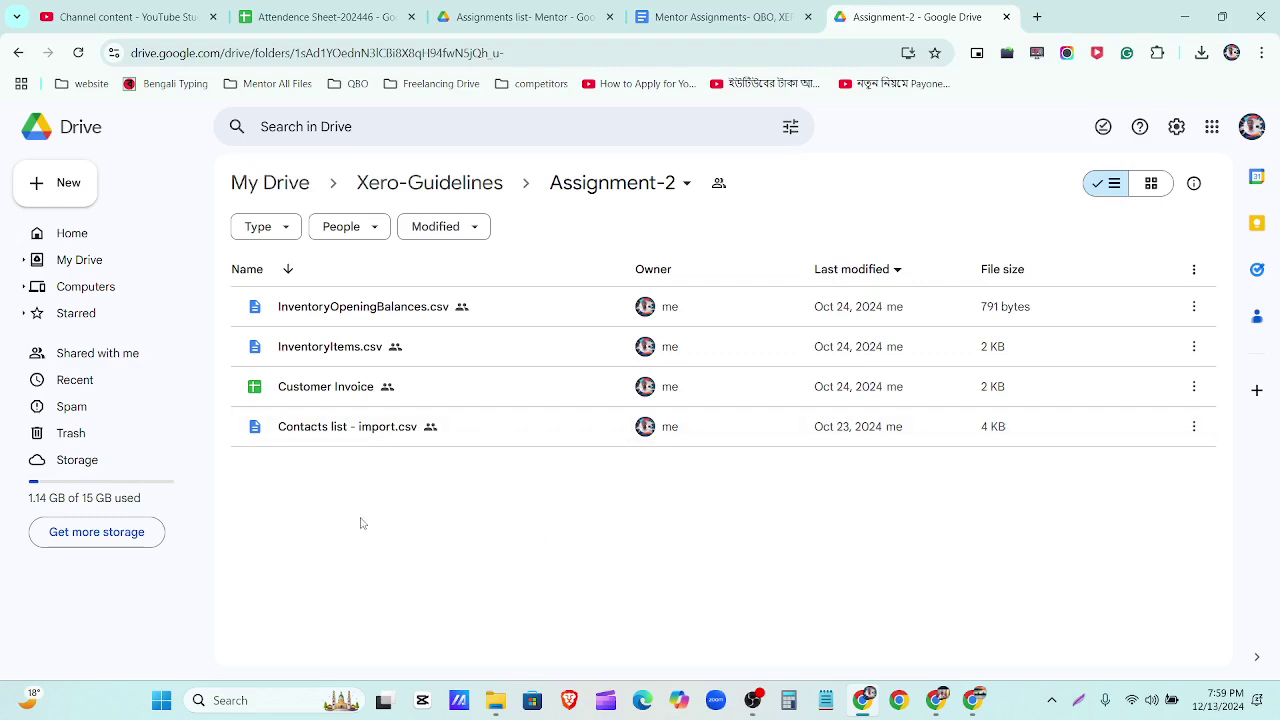
left_click(705, 10)
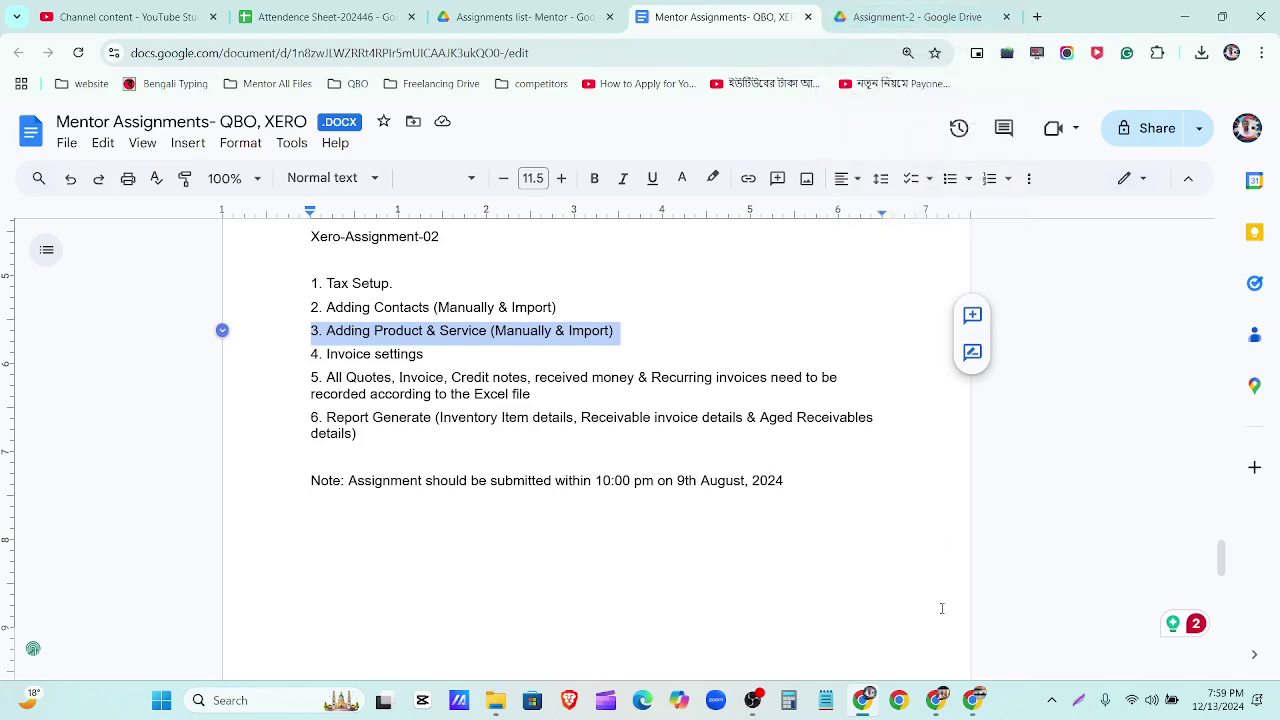
Switch back to Xero, open the organisation's invoice settings and hide the help banner.
left_click(937, 702)
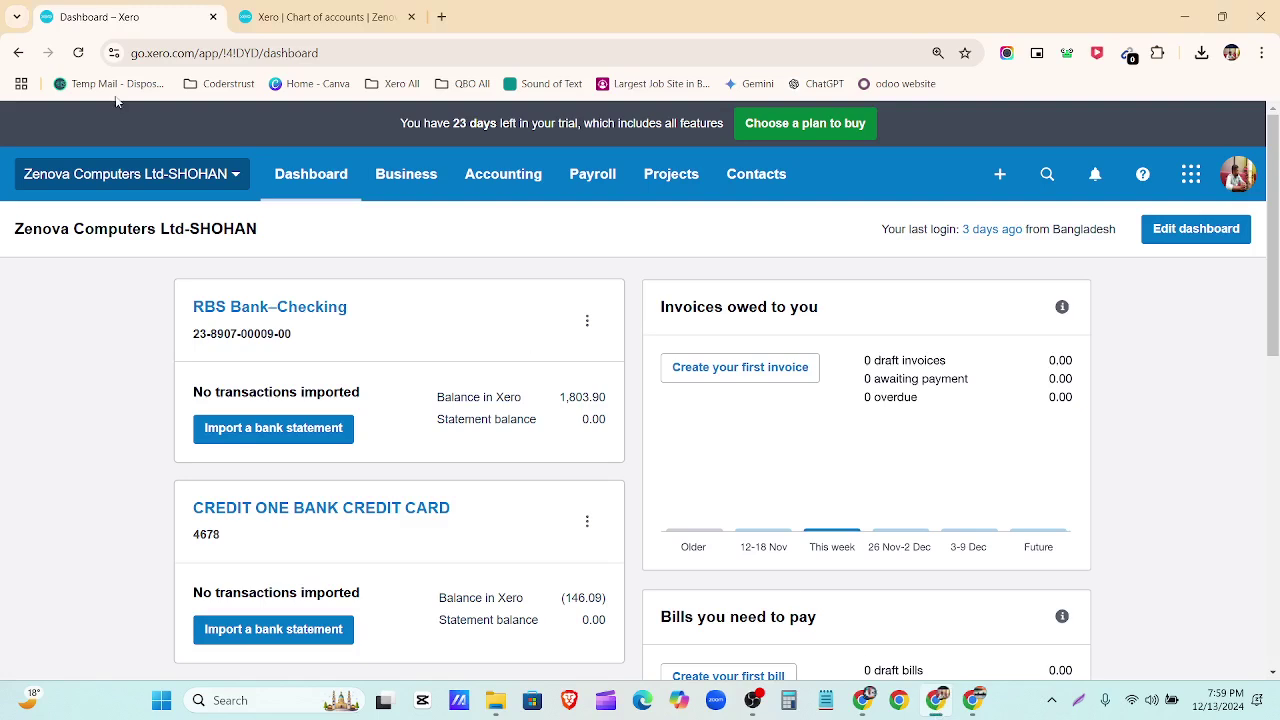
left_click(238, 178)
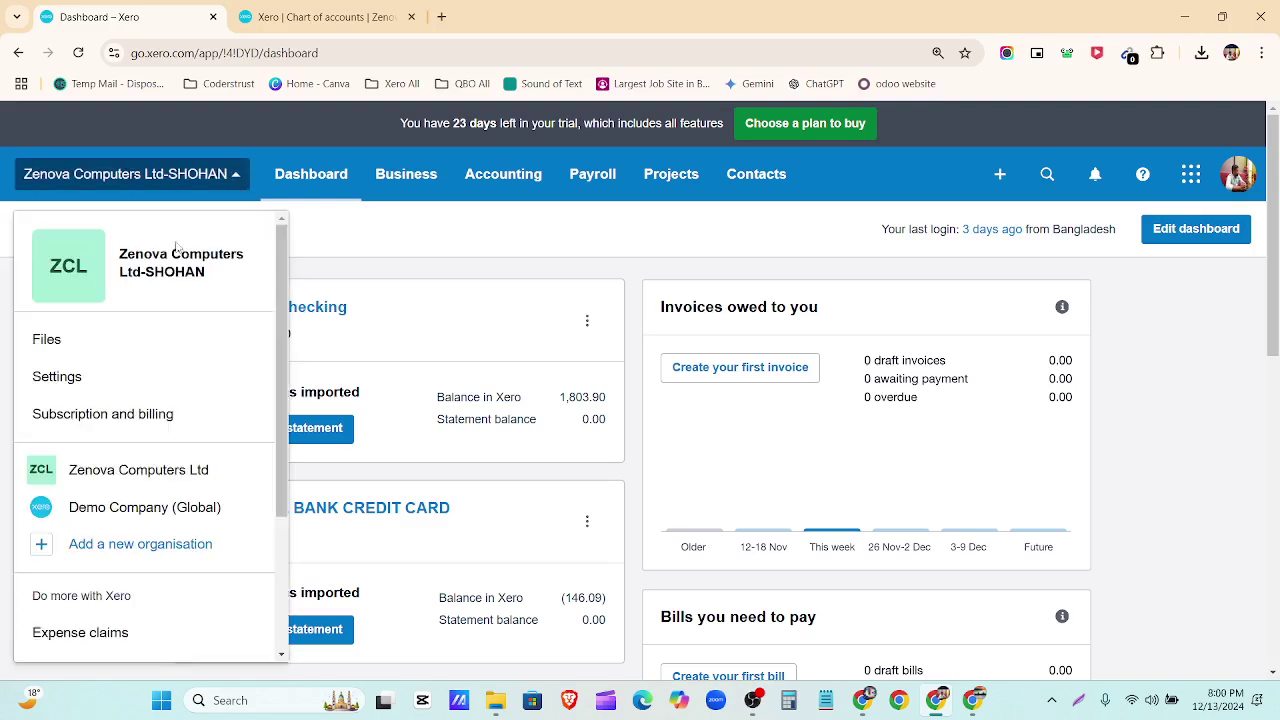
left_click(143, 380)
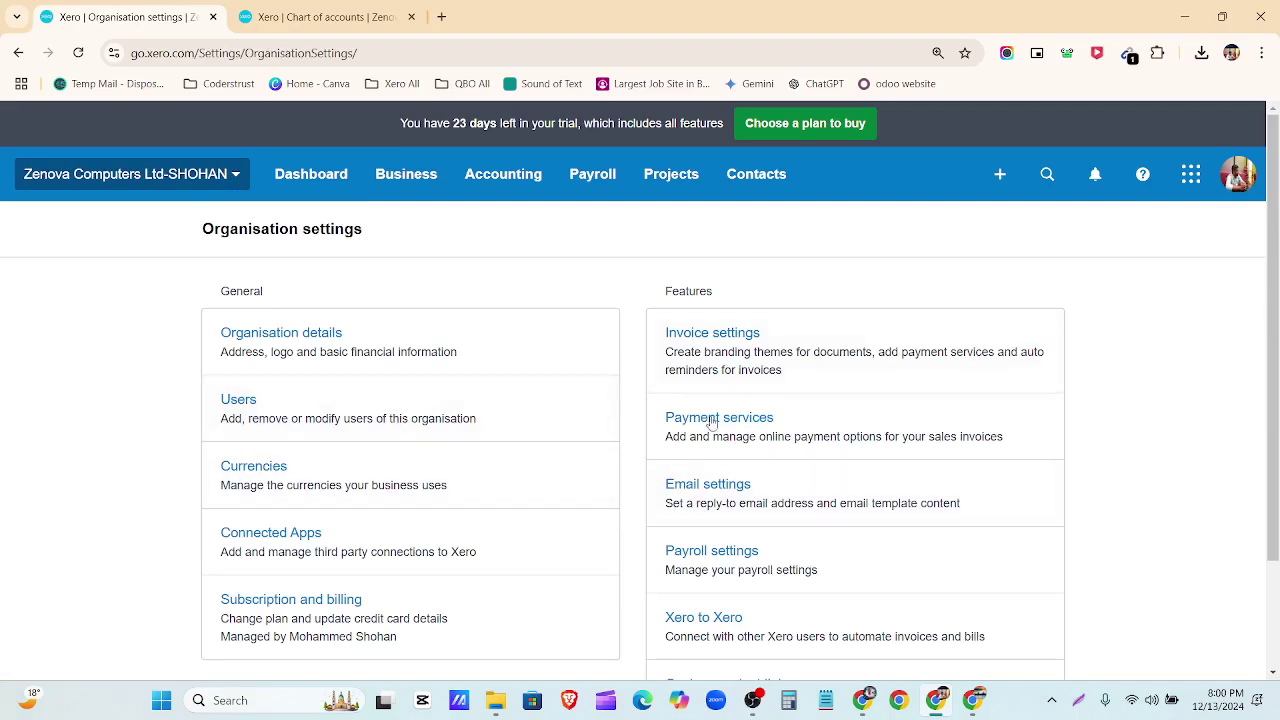
left_click(752, 368)
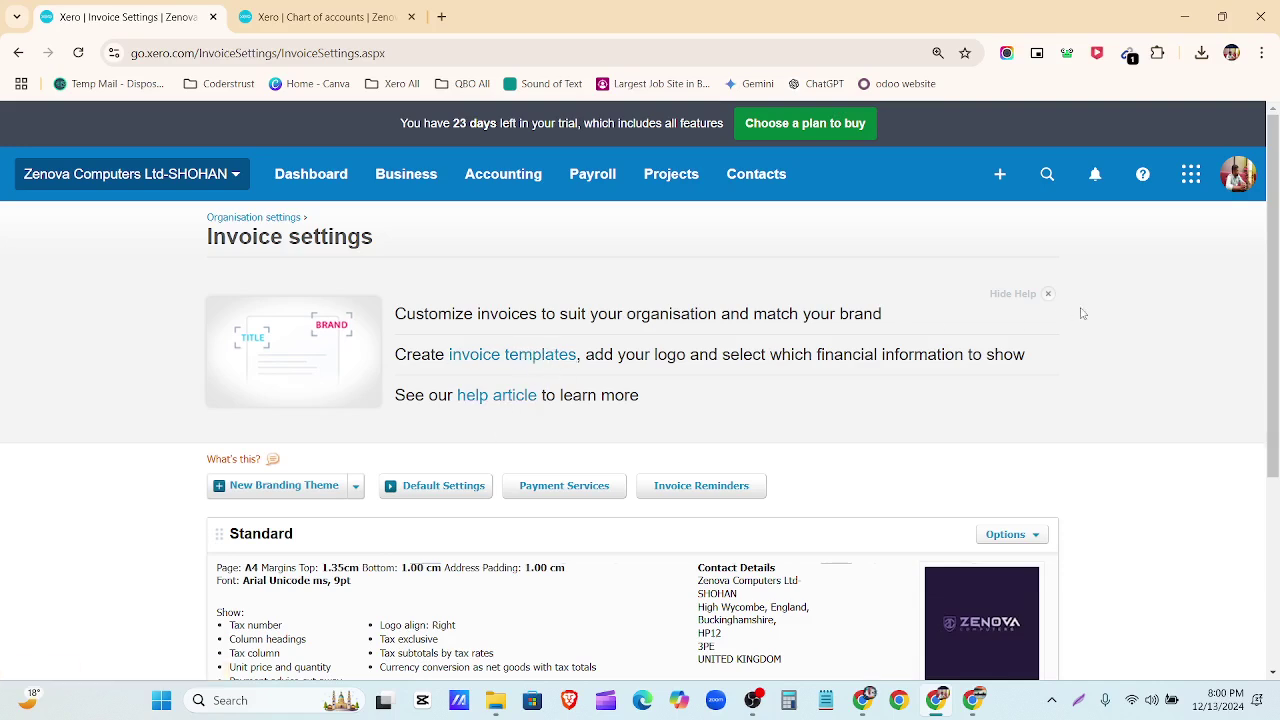
left_click(996, 295)
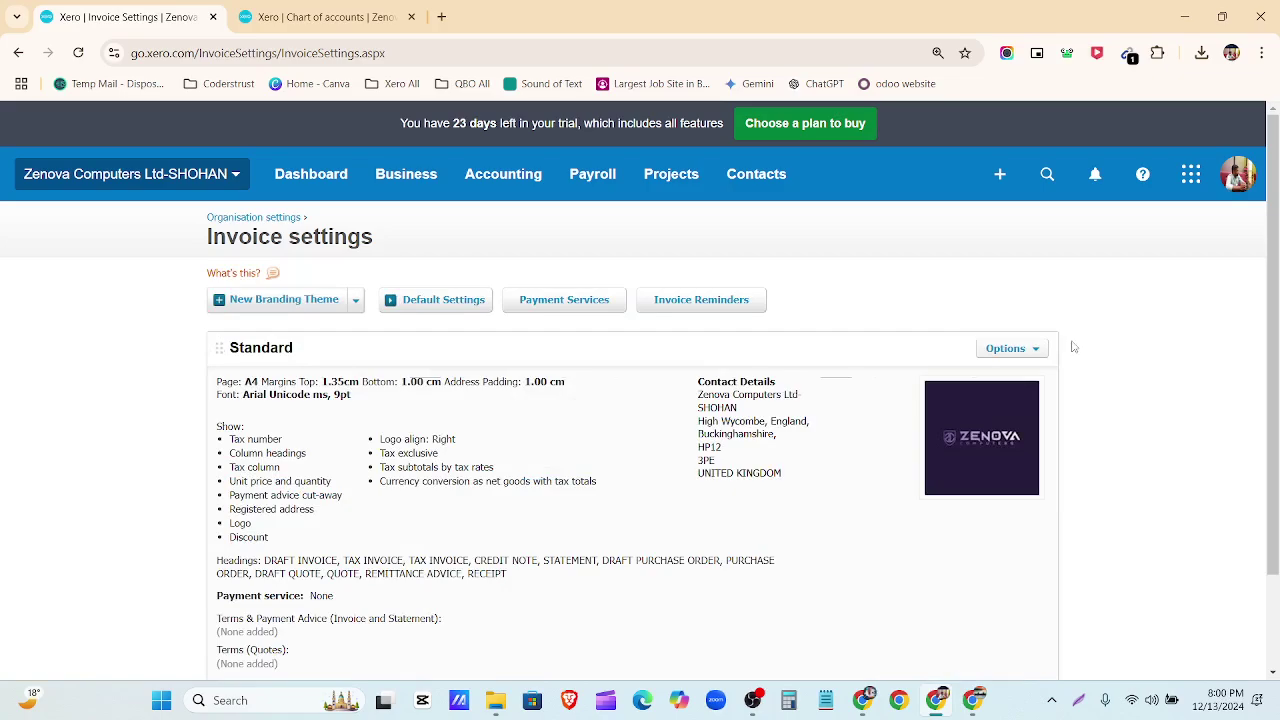
Start a new standard branding theme and name it Customized Invoice.
left_click_drag(268, 350, 272, 264)
scroll(276, 360, "down", 1)
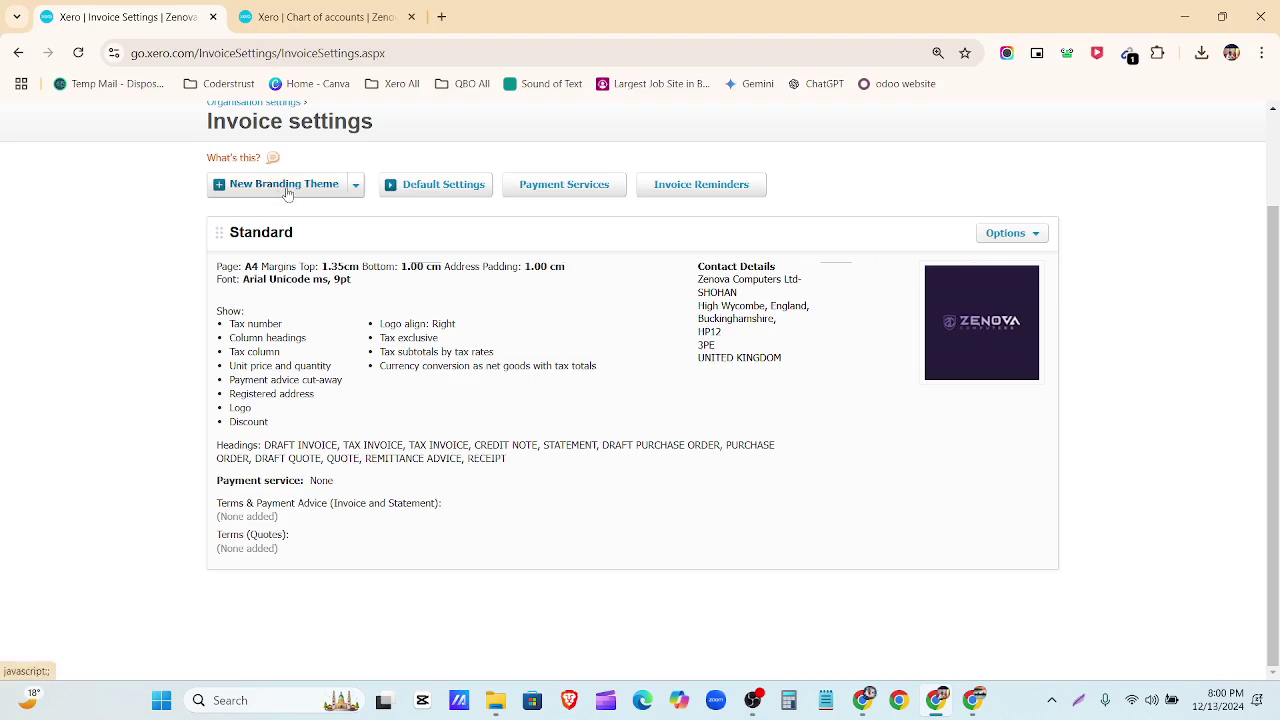
left_click(357, 188)
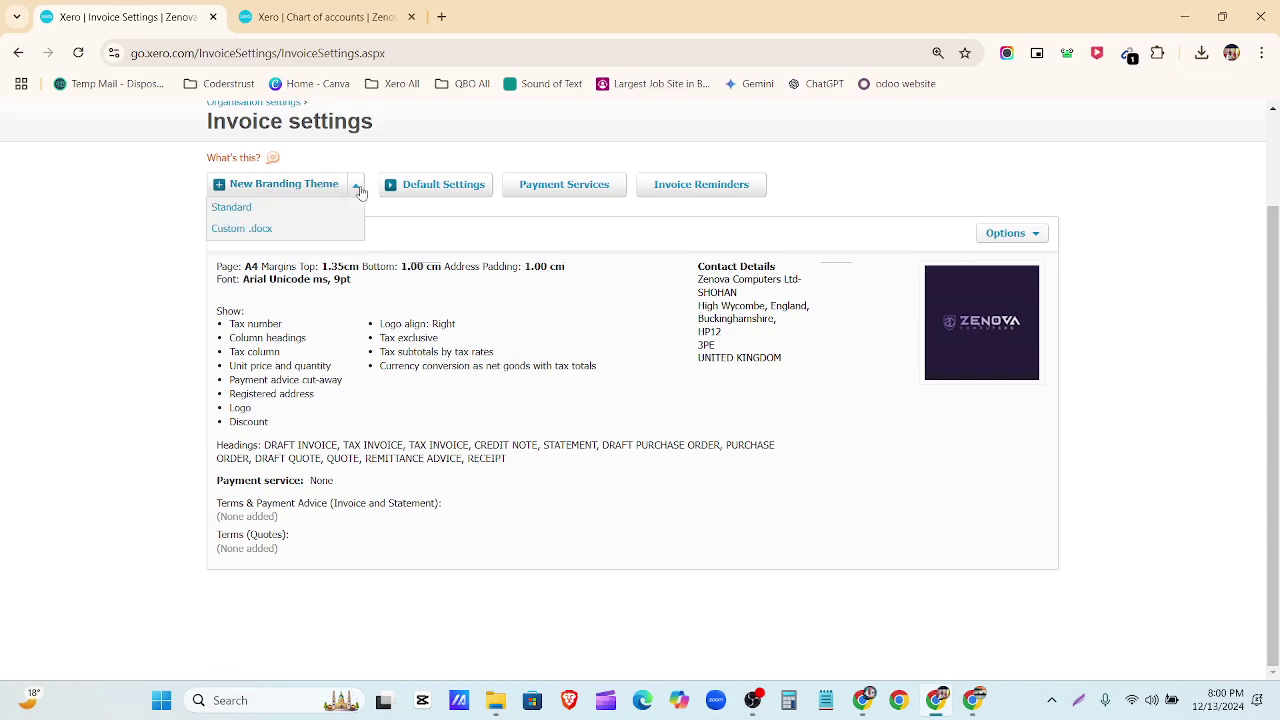
left_click(300, 184)
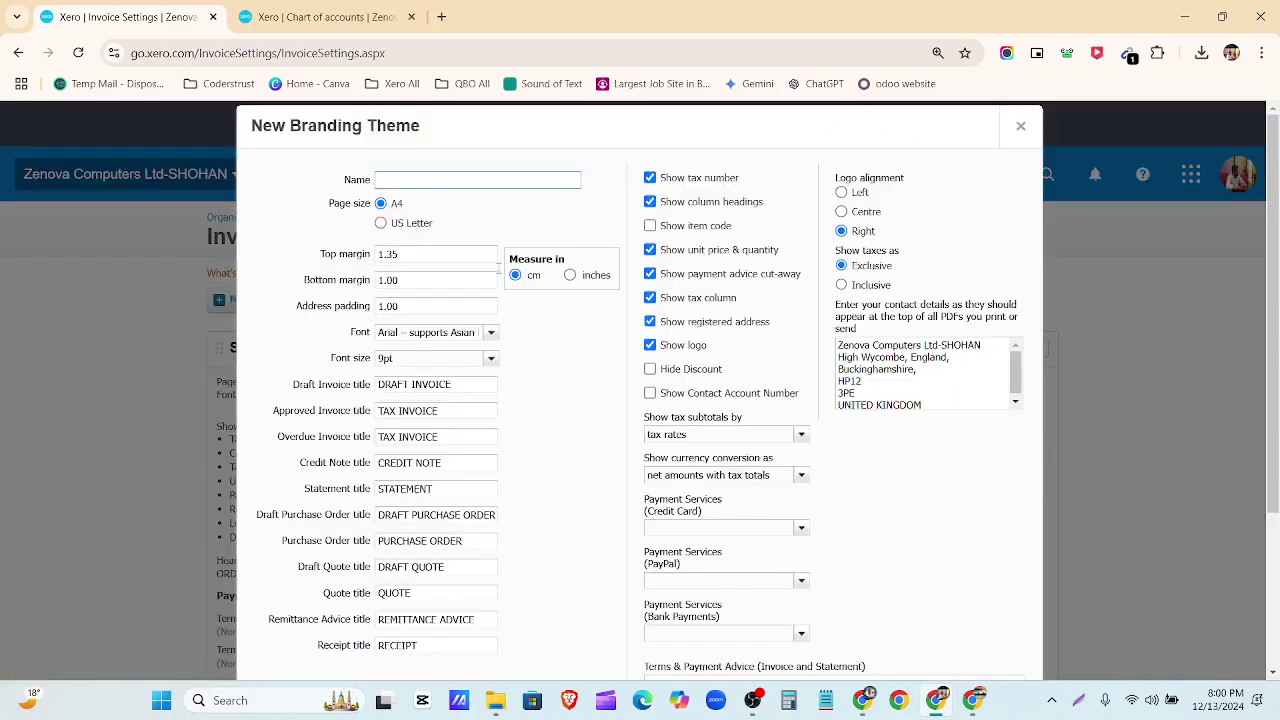
scroll(763, 517, "down", 2)
scroll(763, 517, "up", 2)
type("ustomized Invoice")
Examine the margin and address padding fields and the available fonts and font sizes of the new branding theme.
double_click(427, 253)
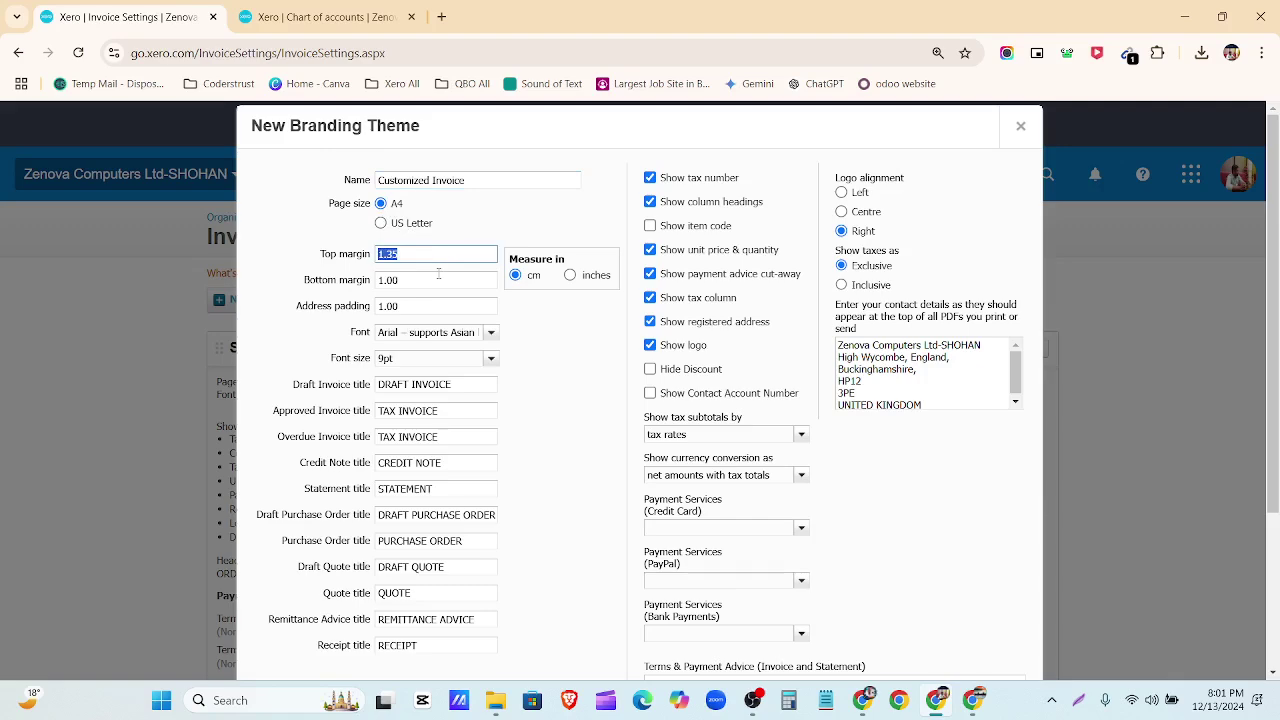
double_click(438, 280)
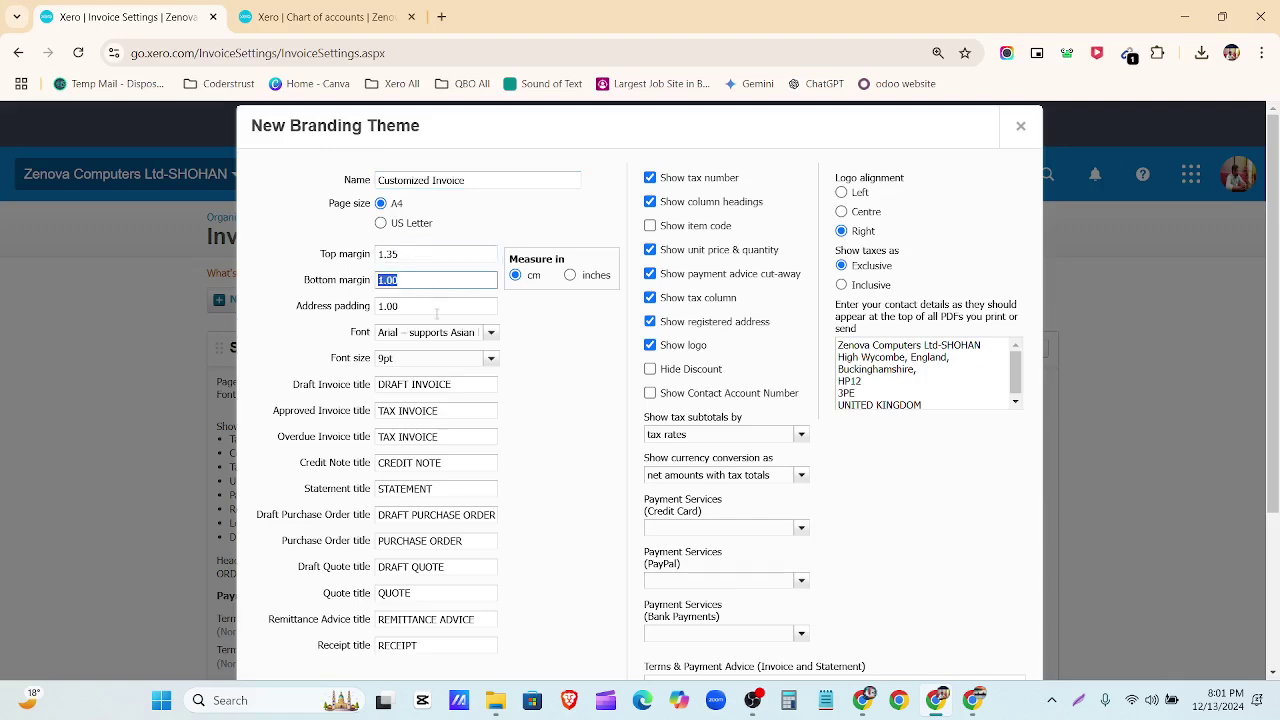
double_click(437, 306)
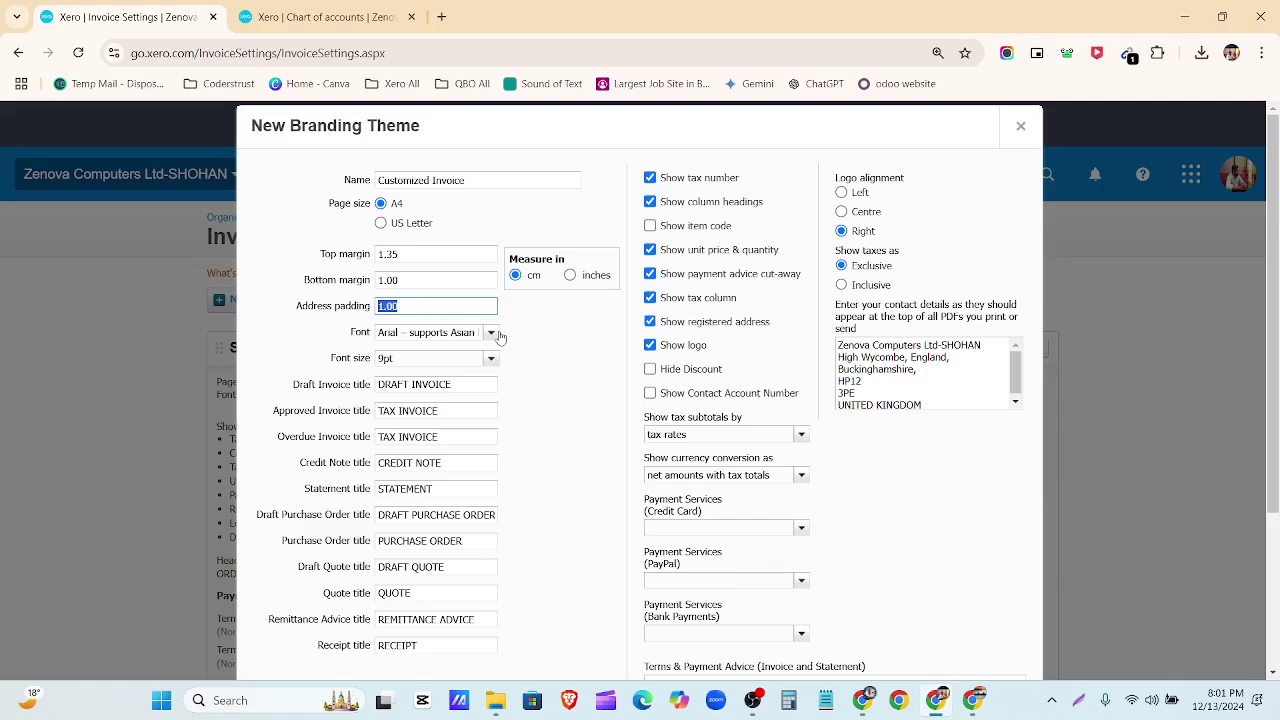
left_click(499, 337)
scroll(485, 480, "down", 5)
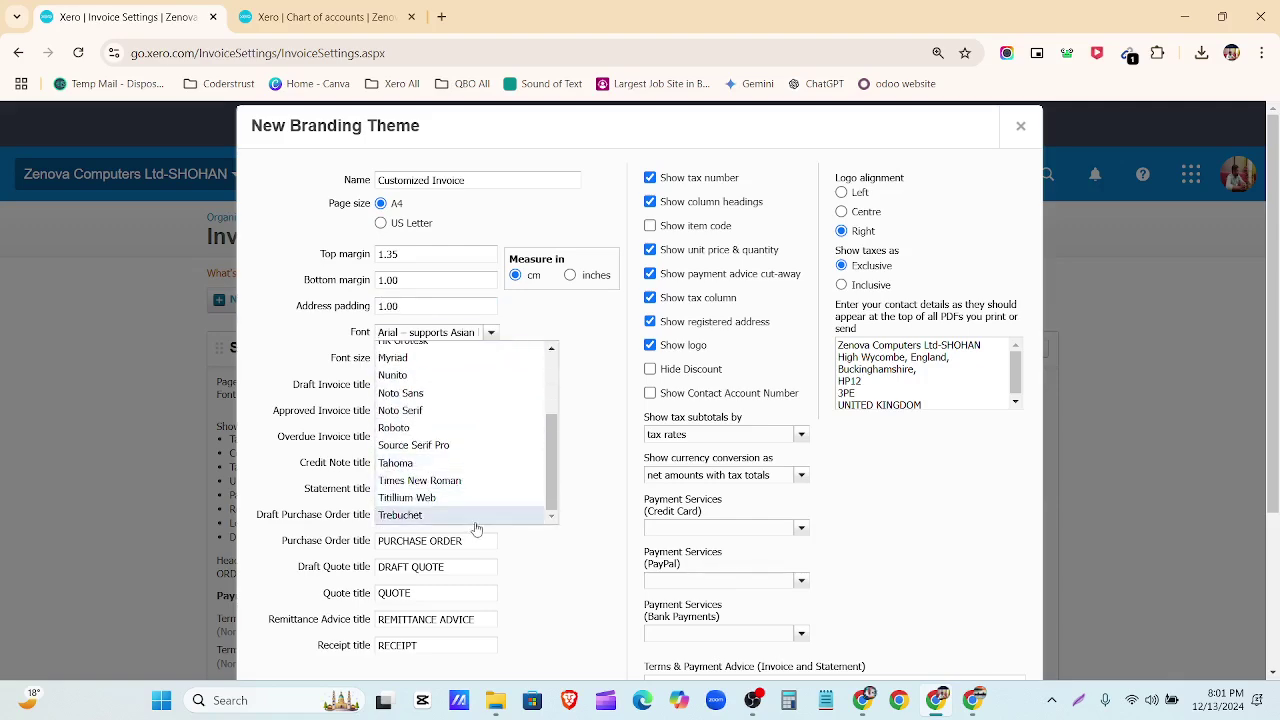
scroll(449, 474, "down", 3)
scroll(609, 420, "up", 2)
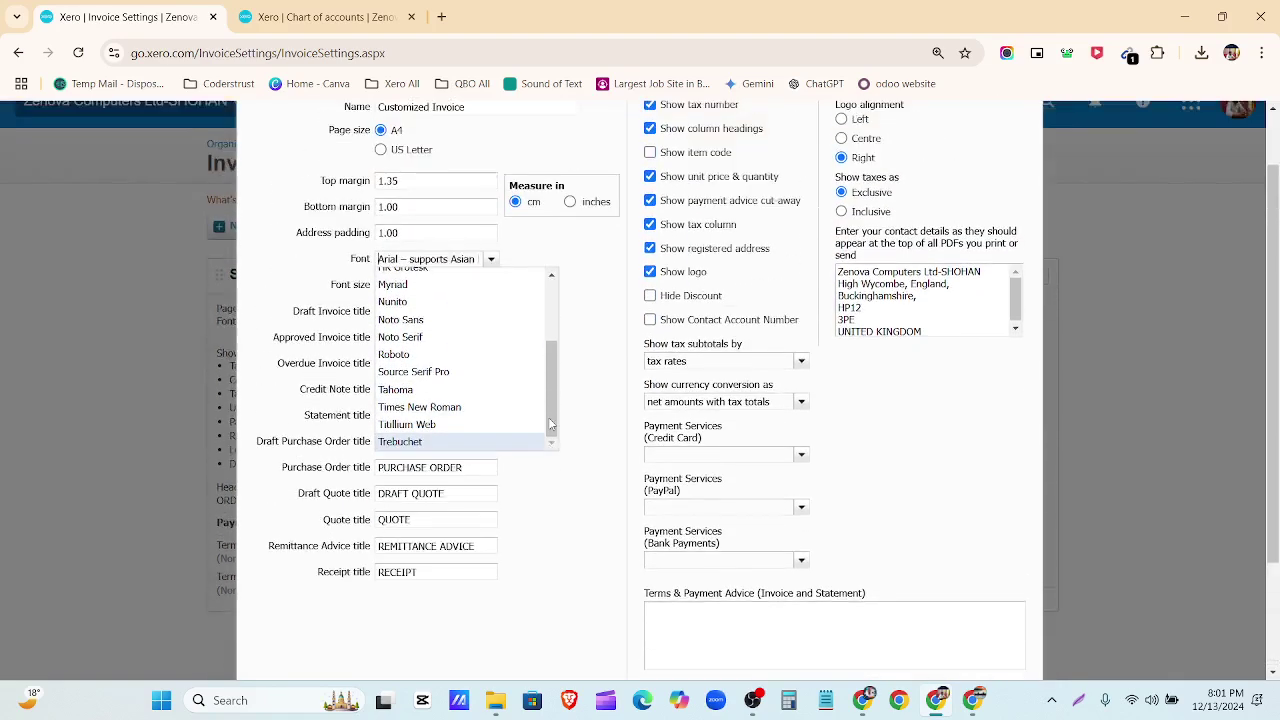
scroll(548, 417, "up", 5)
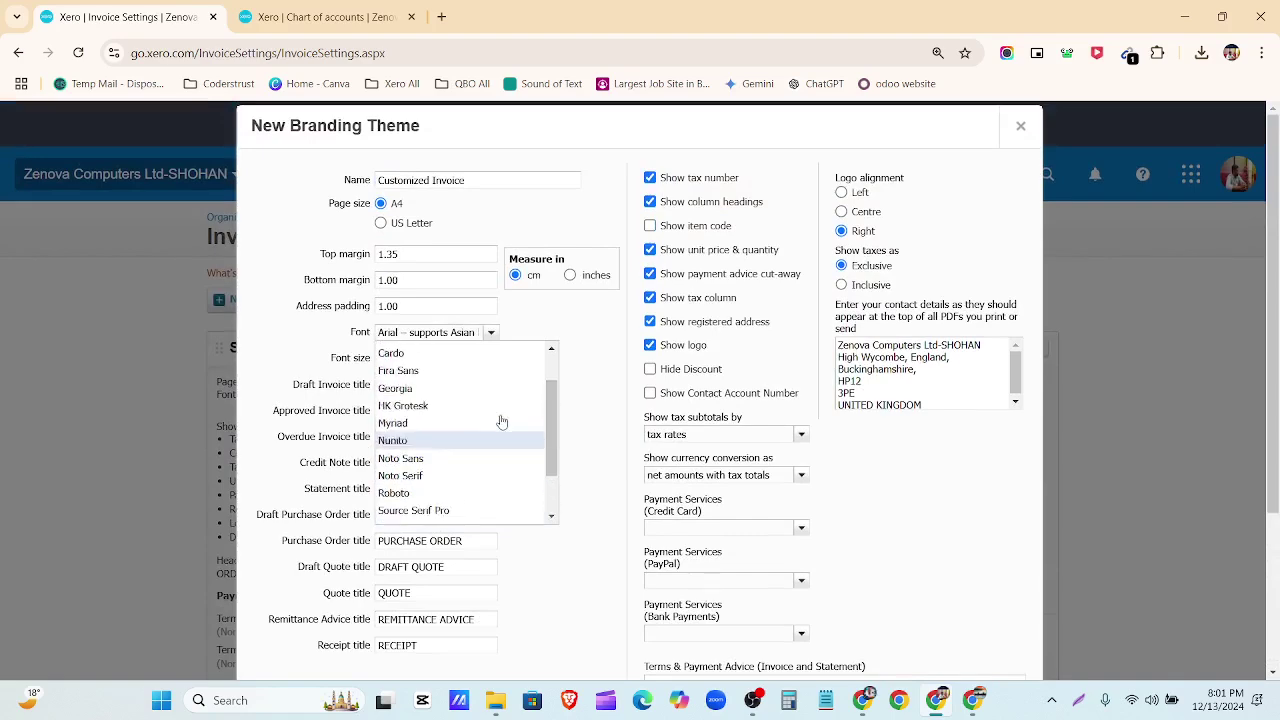
left_click(590, 362)
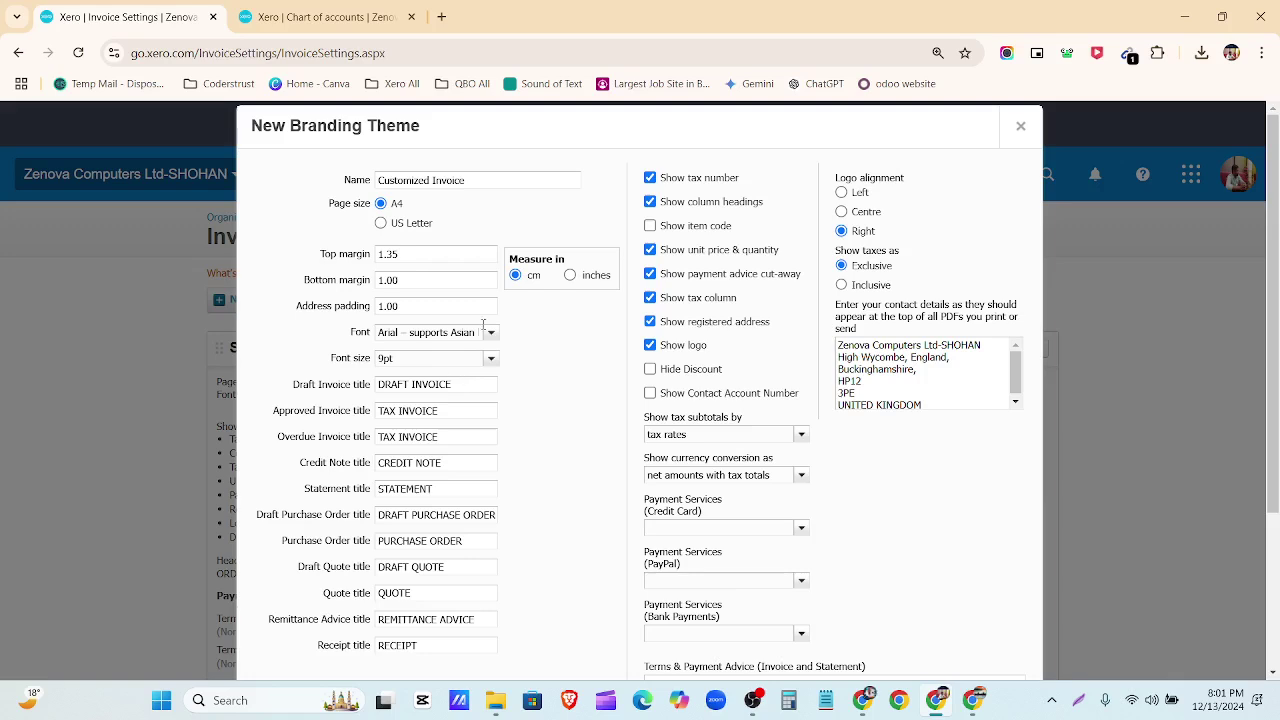
left_click(491, 360)
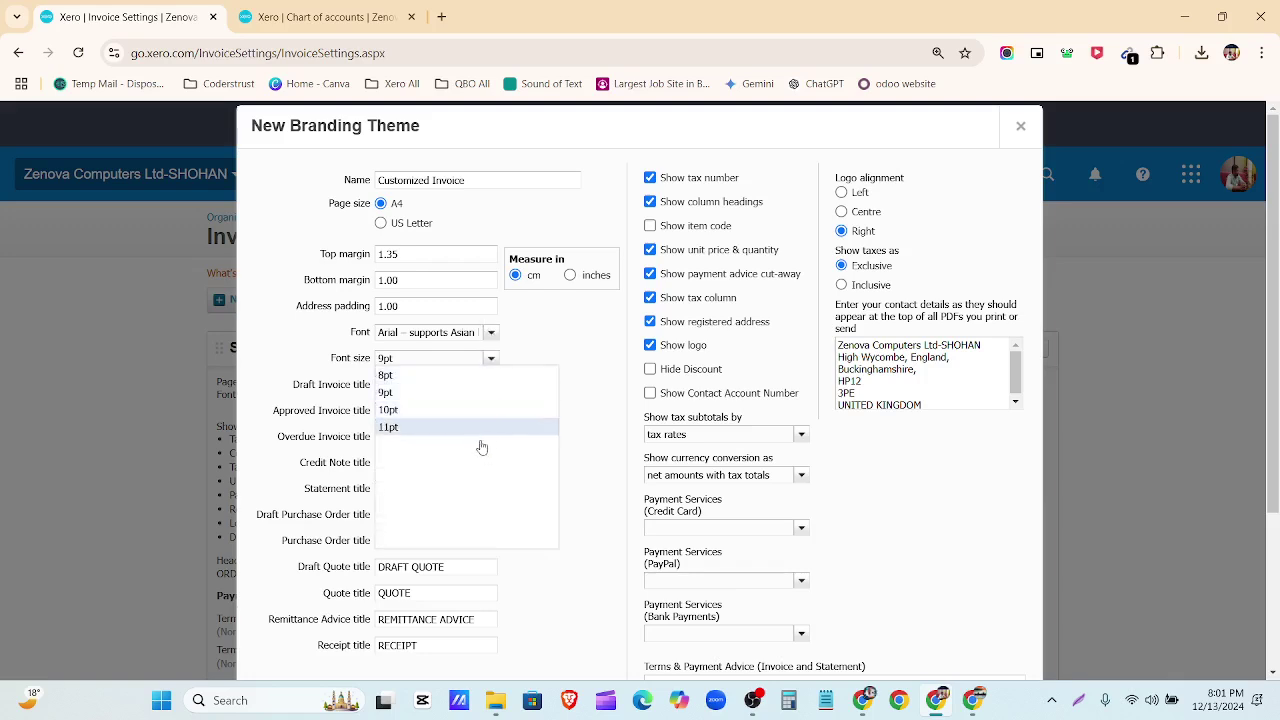
left_click(590, 363)
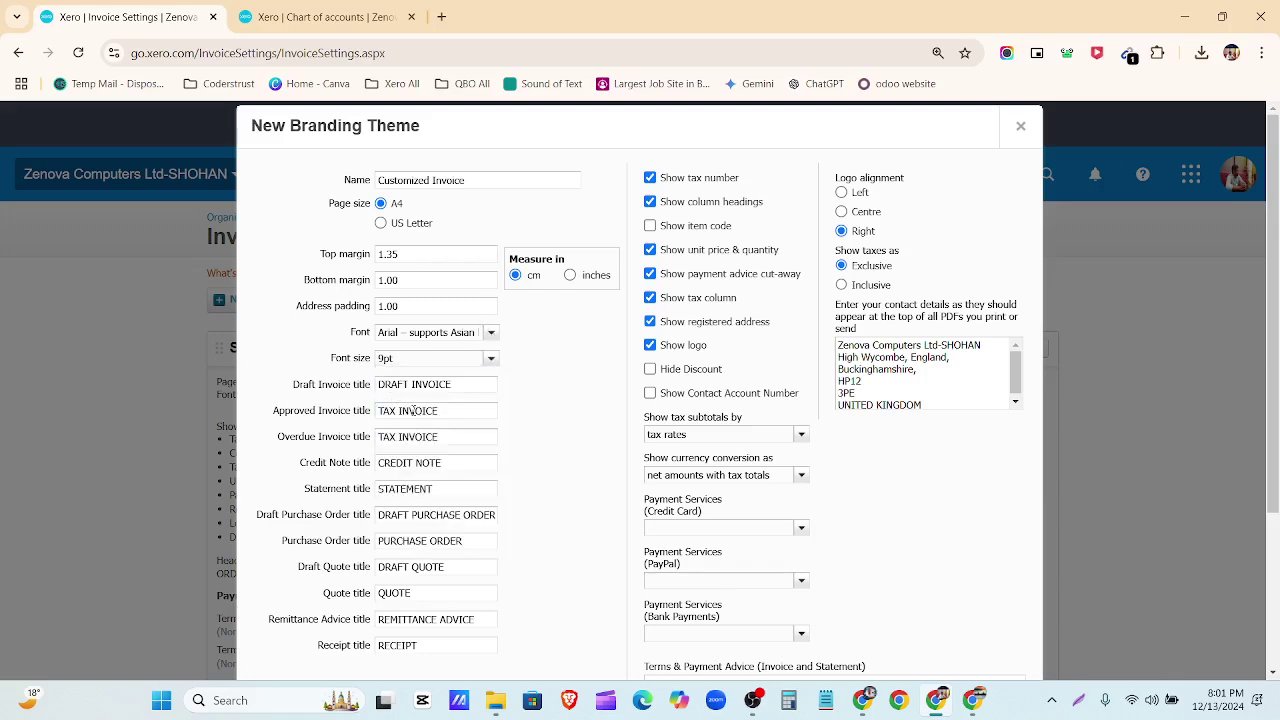
Set the approved invoice title to Approved INVOICE and the overdue invoice title to Overdue INVOICE.
double_click(400, 411)
type("Appr")
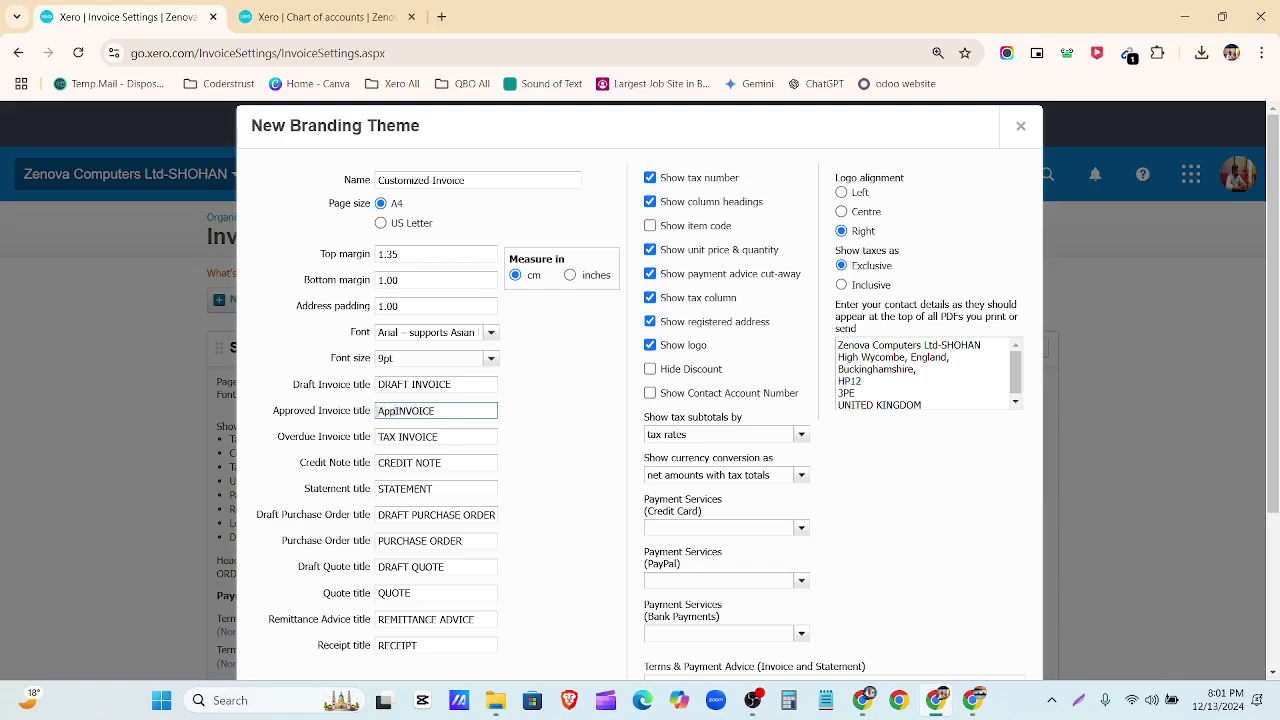
type("oved")
left_click_drag(399, 437, 368, 445)
type("Overd")
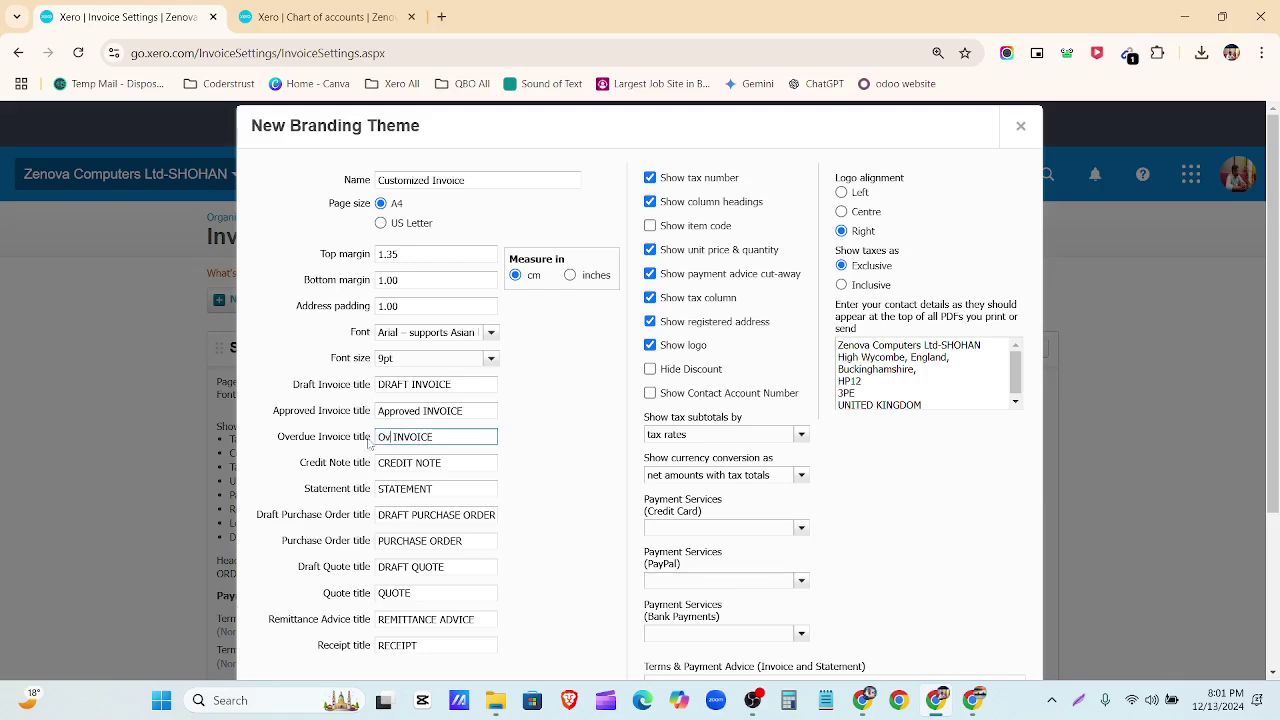
type("ue")
Try the Show item code and Hide Discount options, switching each one on and off again.
scroll(410, 472, "down", 2)
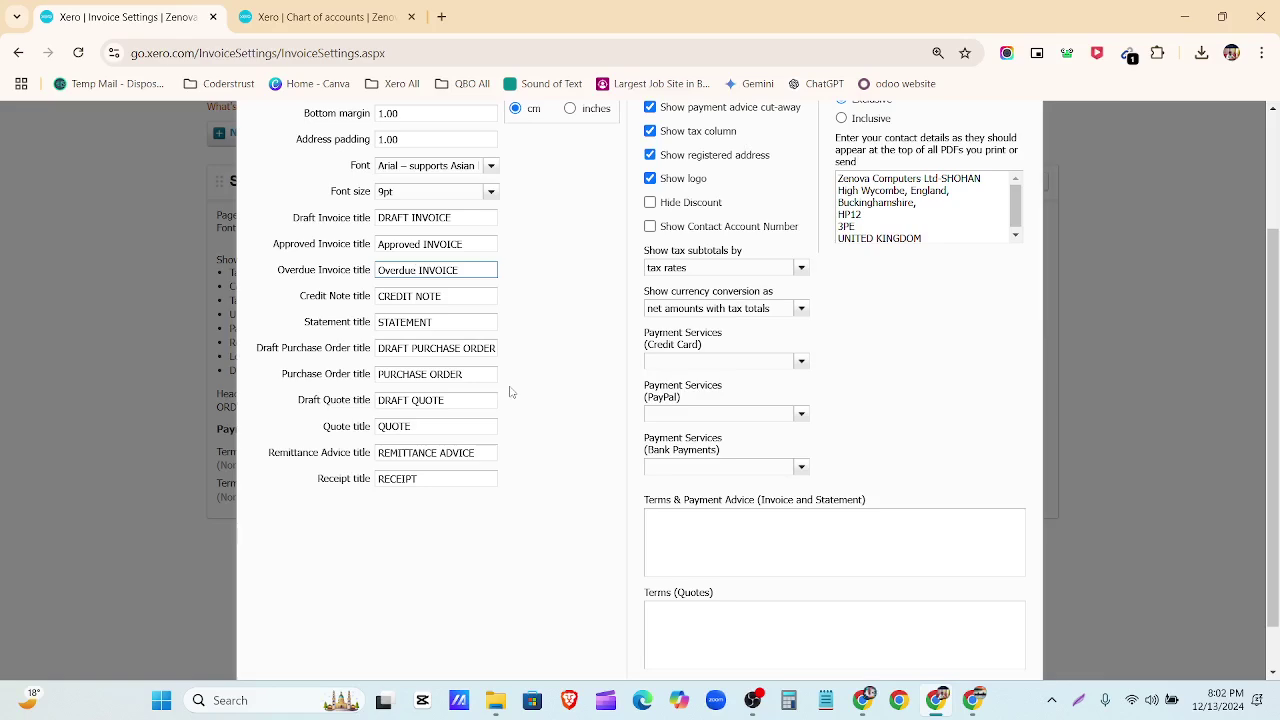
scroll(510, 392, "up", 2)
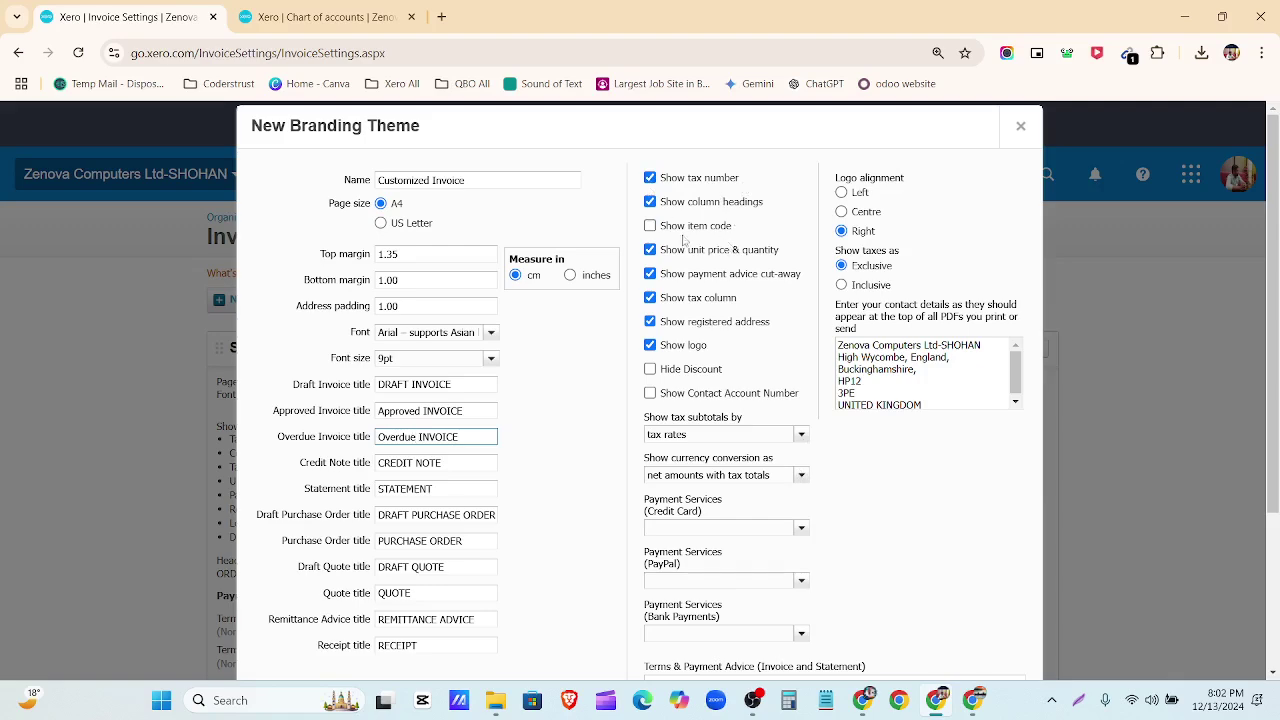
left_click(650, 226)
left_click(651, 226)
left_click(650, 369)
left_click(652, 370)
Examine the tax subtotal choices, payment services, contact details and terms fields of the branding theme.
scroll(788, 416, "down", 1)
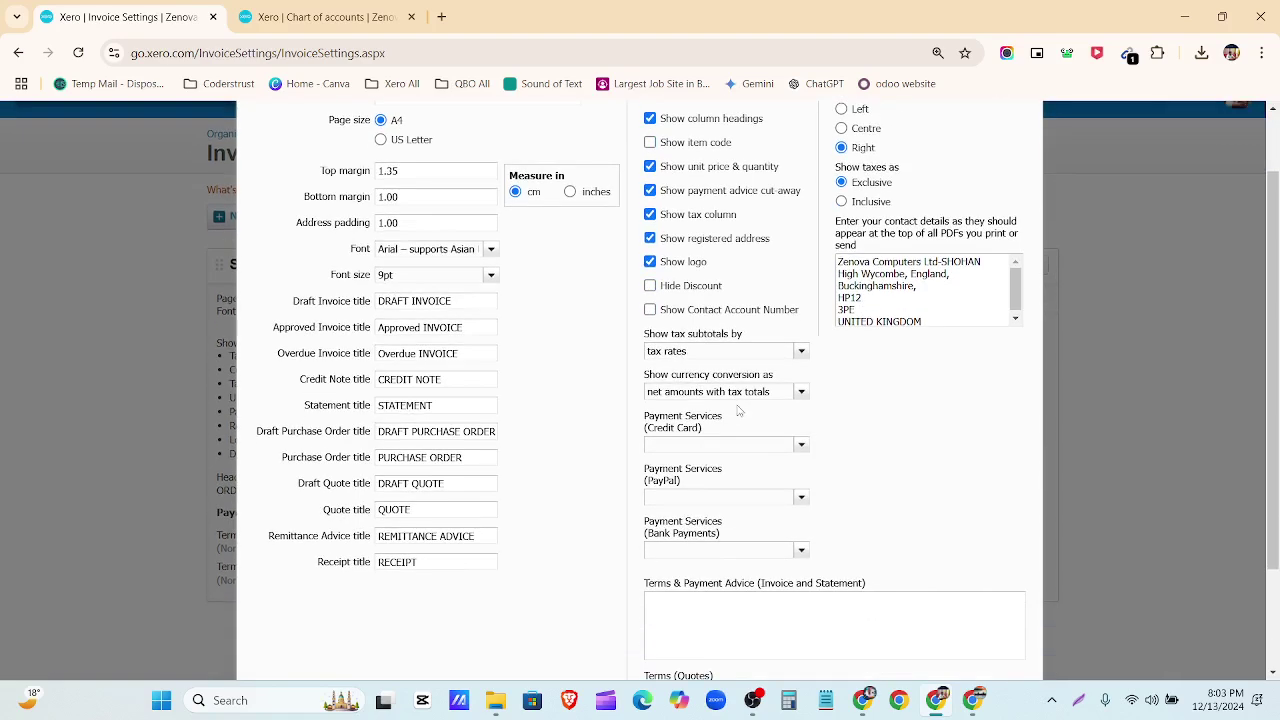
left_click(801, 353)
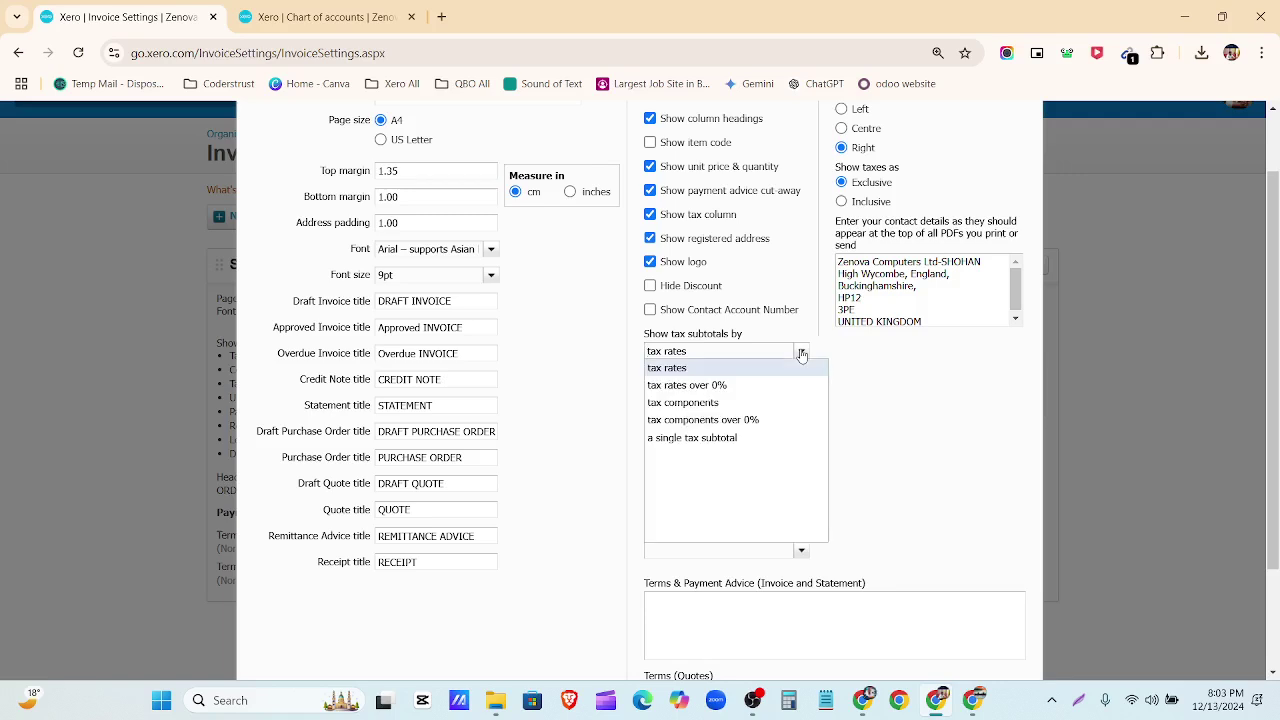
left_click(835, 403)
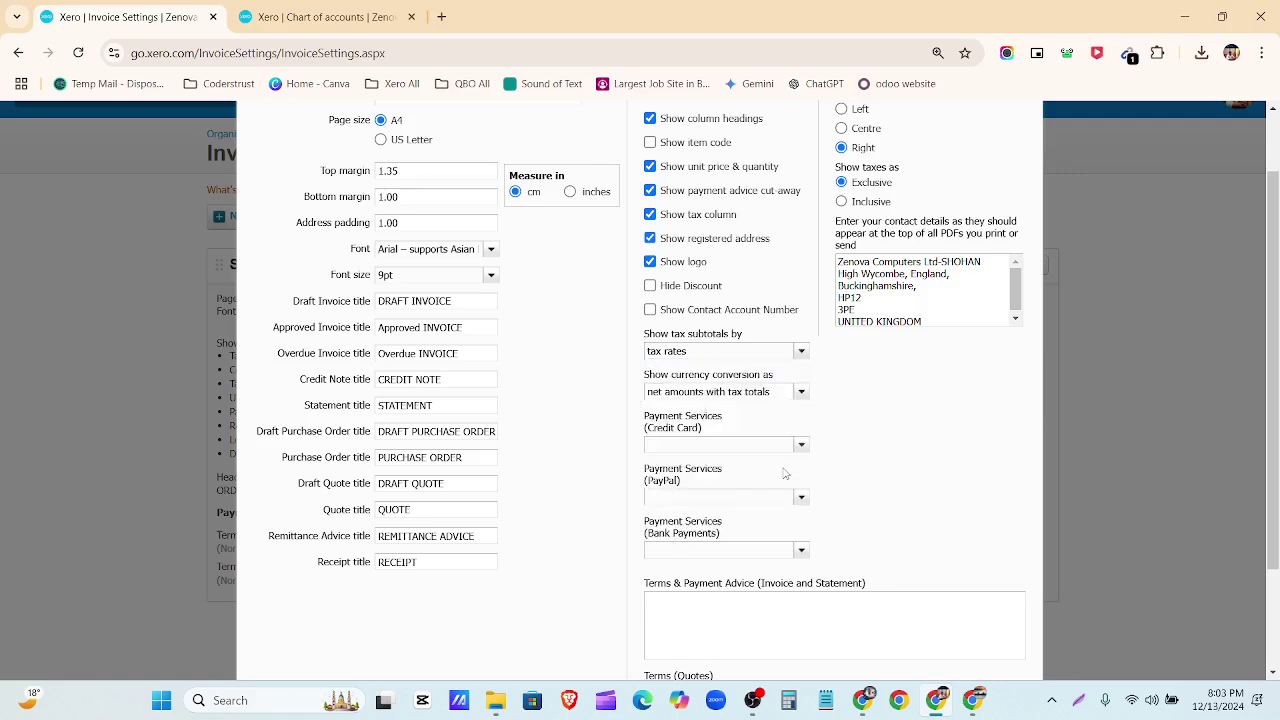
scroll(786, 476, "down", 3)
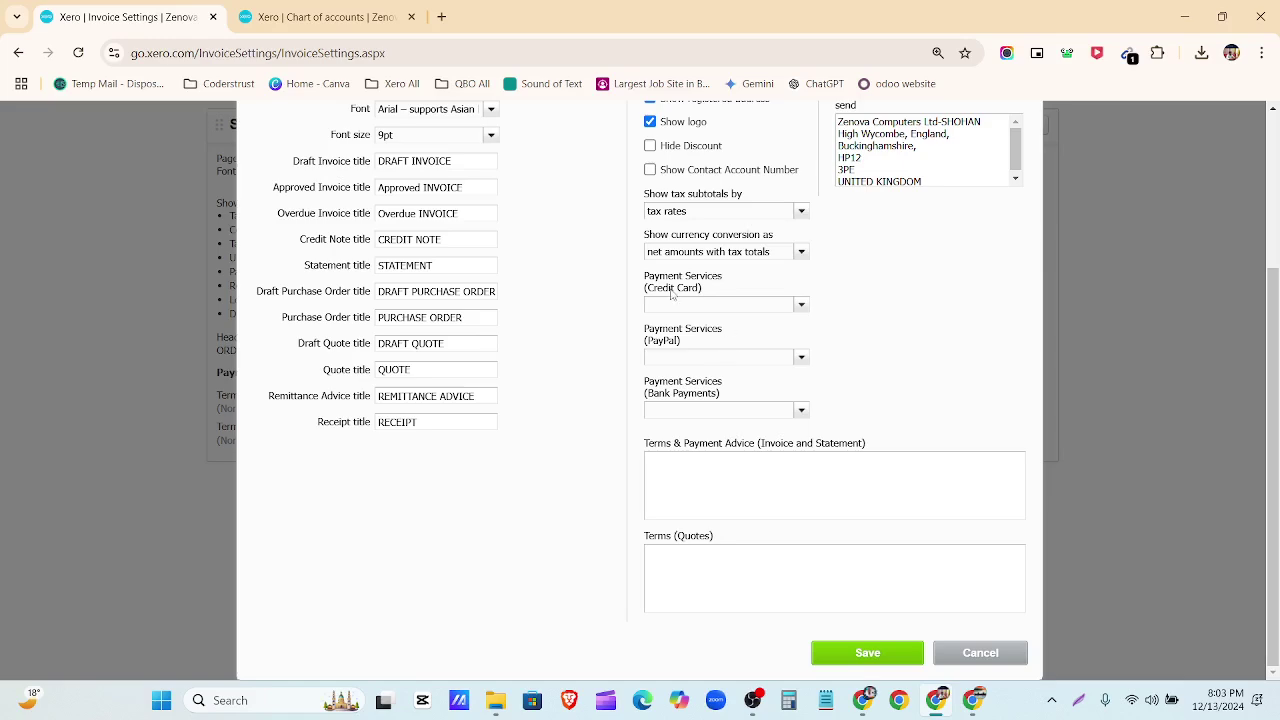
scroll(927, 350, "up", 5)
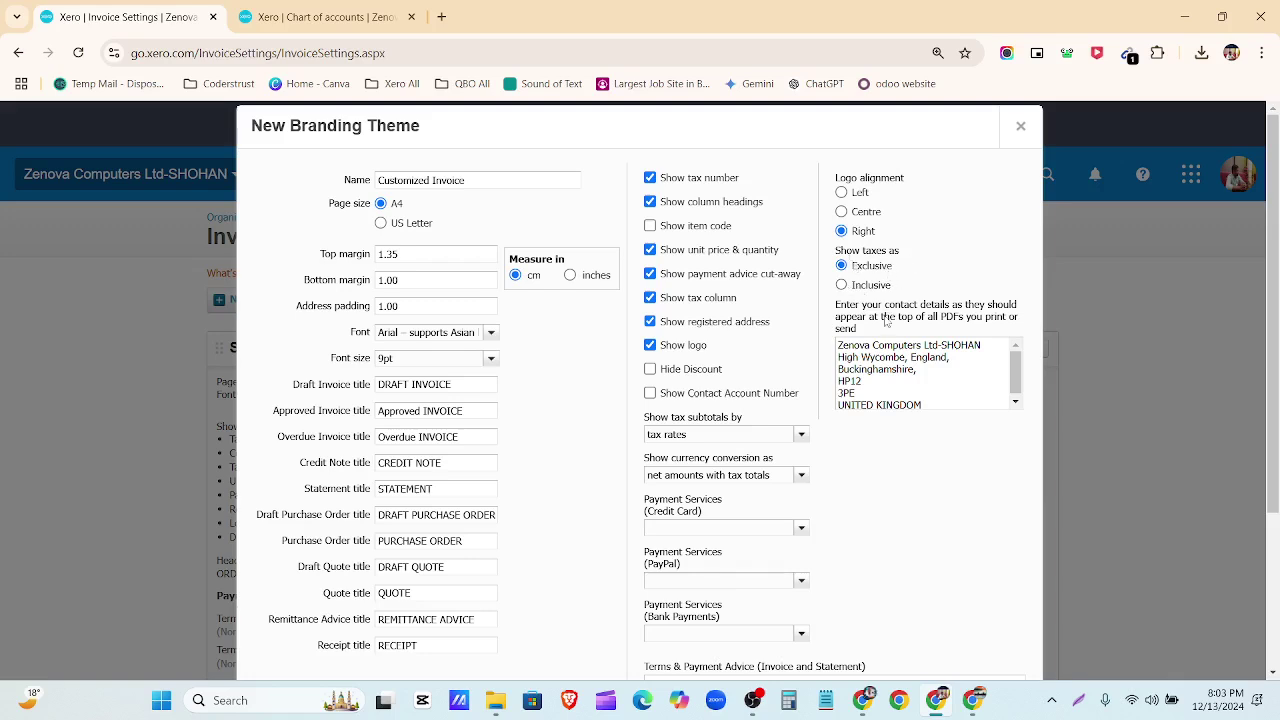
left_click_drag(926, 405, 816, 325)
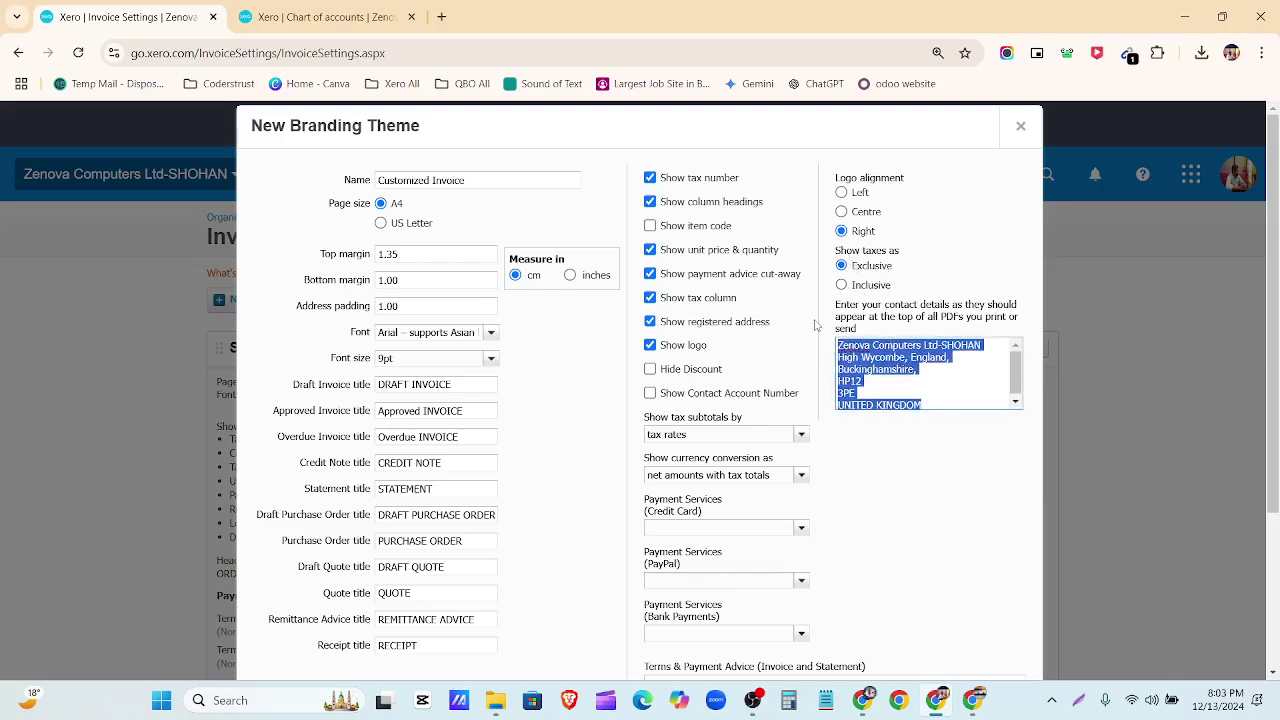
left_click(958, 375)
scroll(940, 430, "down", 2)
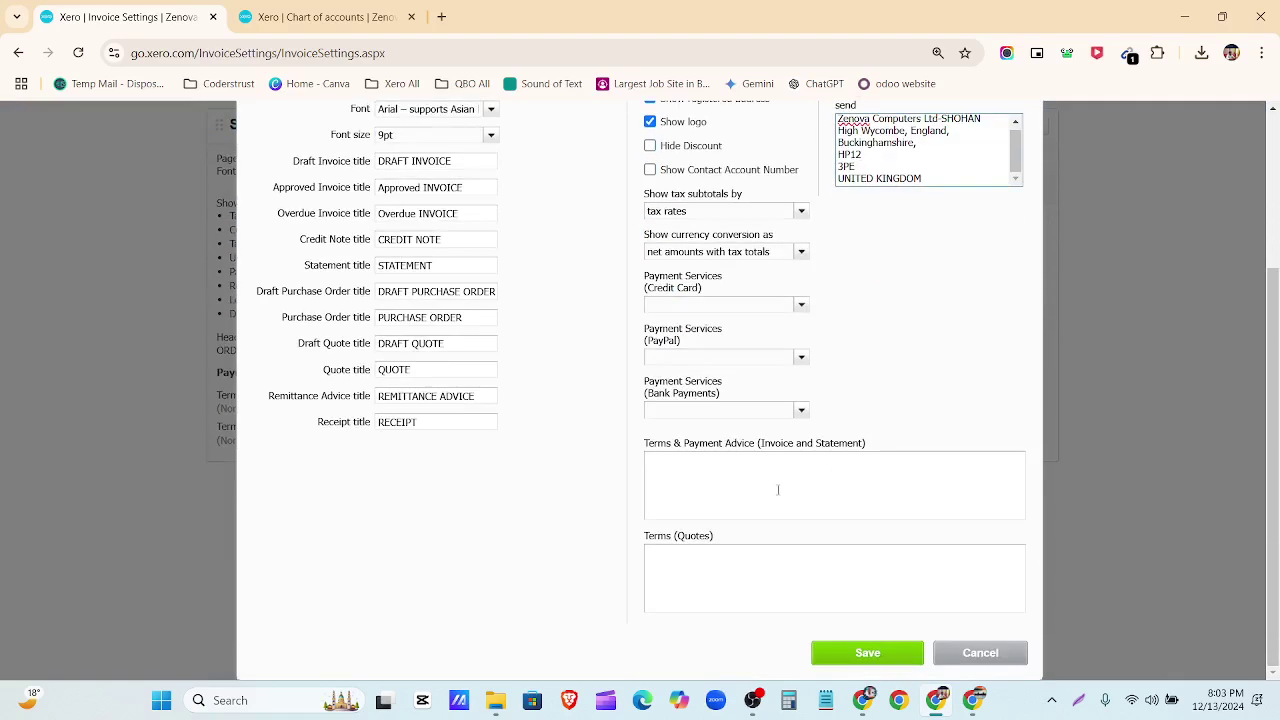
Check the invoice and quote terms fields, leave them empty and save the Customized Invoice branding theme.
left_click(666, 466)
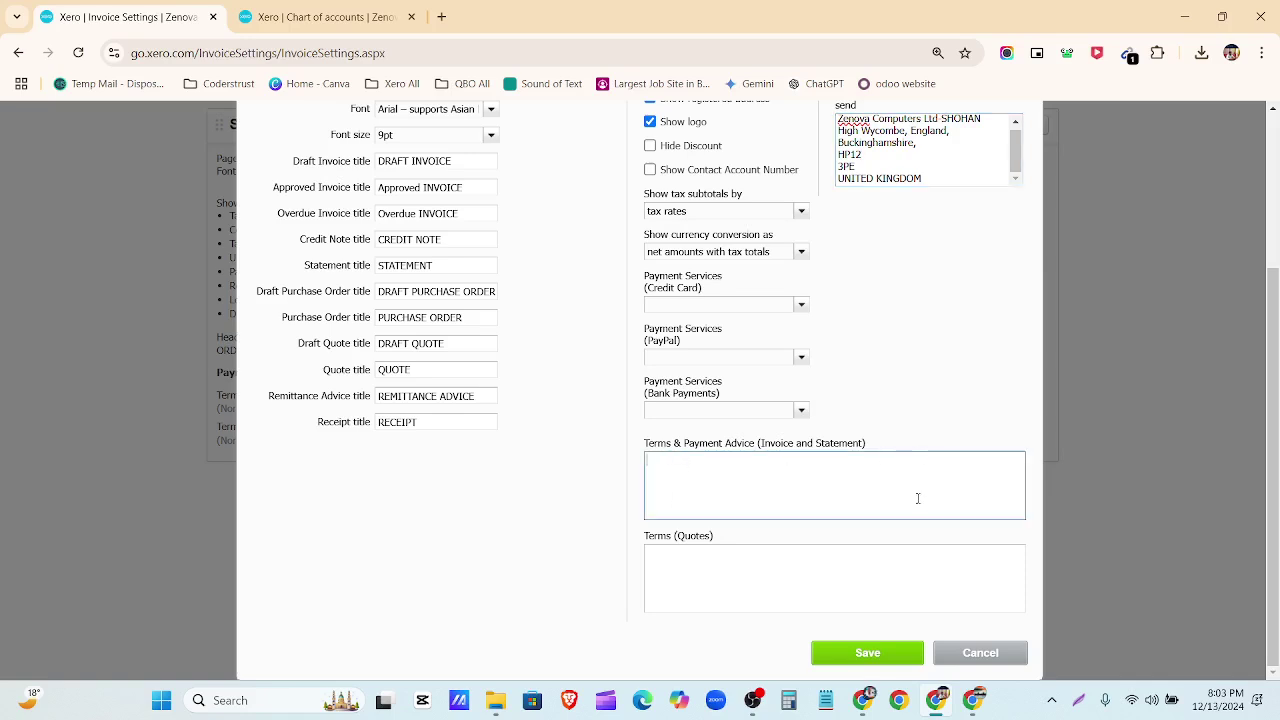
left_click(671, 567)
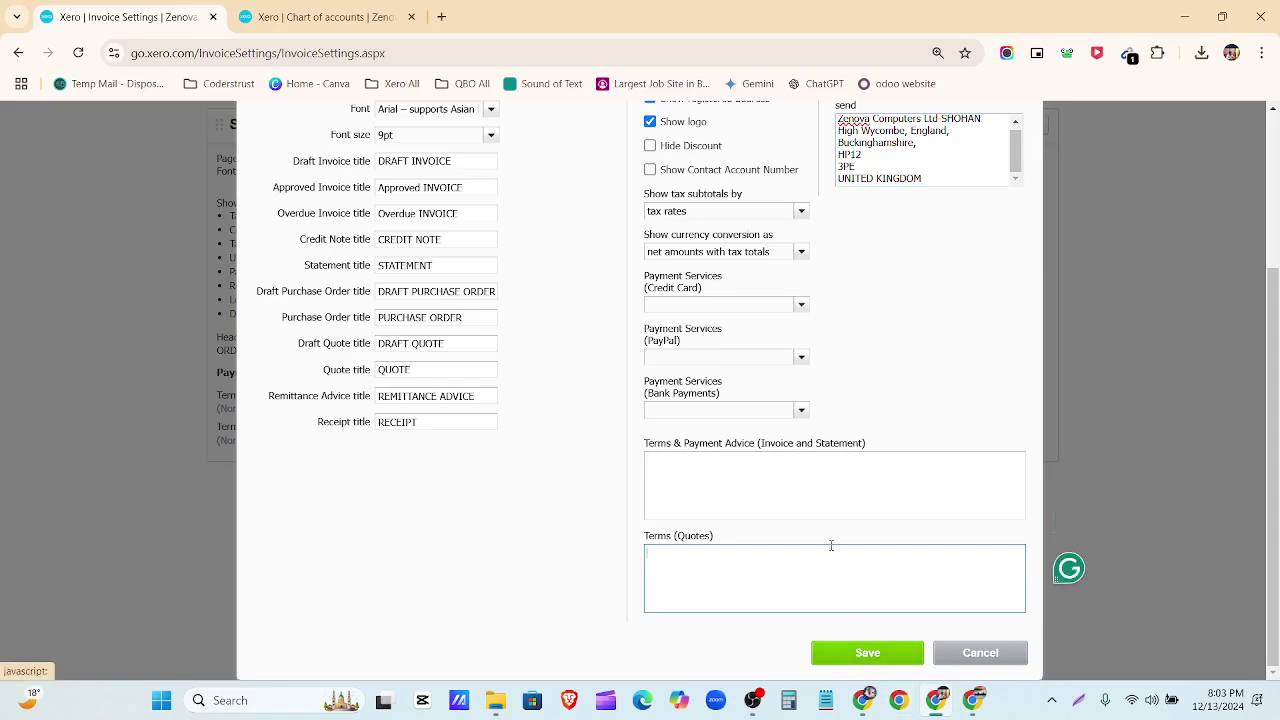
scroll(832, 542, "up", 2)
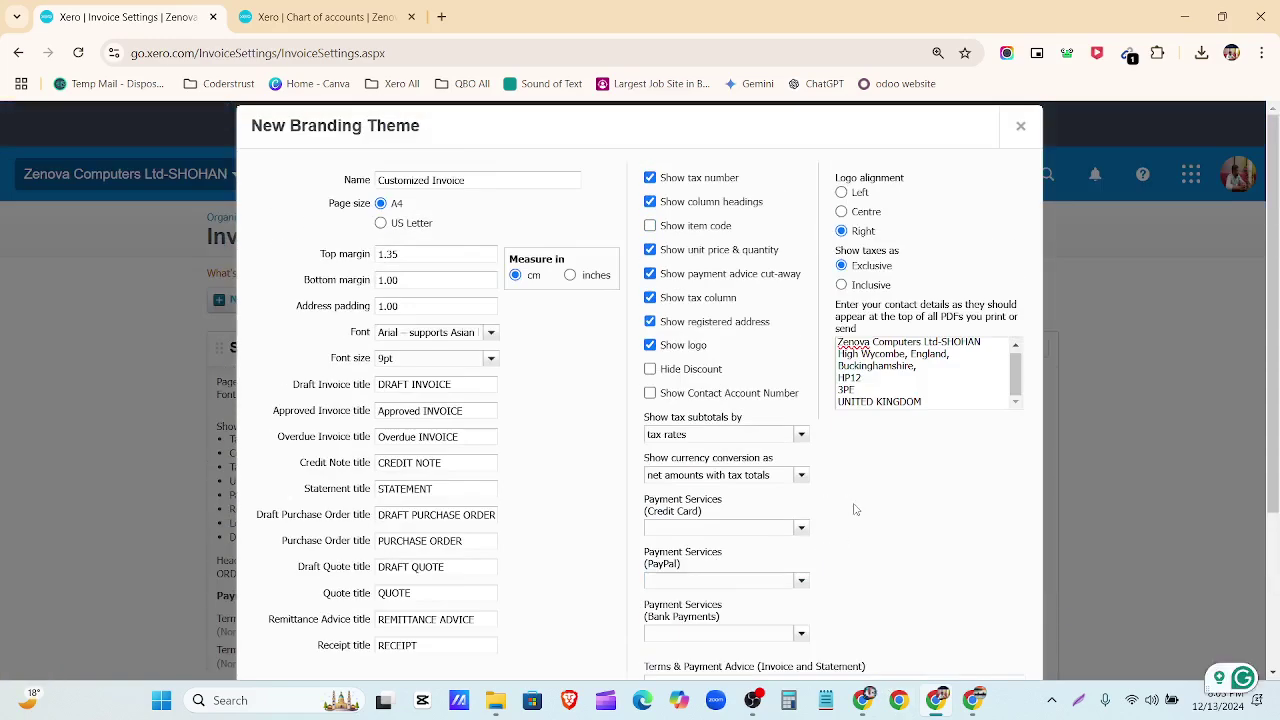
scroll(860, 530, "down", 3)
scroll(877, 660, "up", 1)
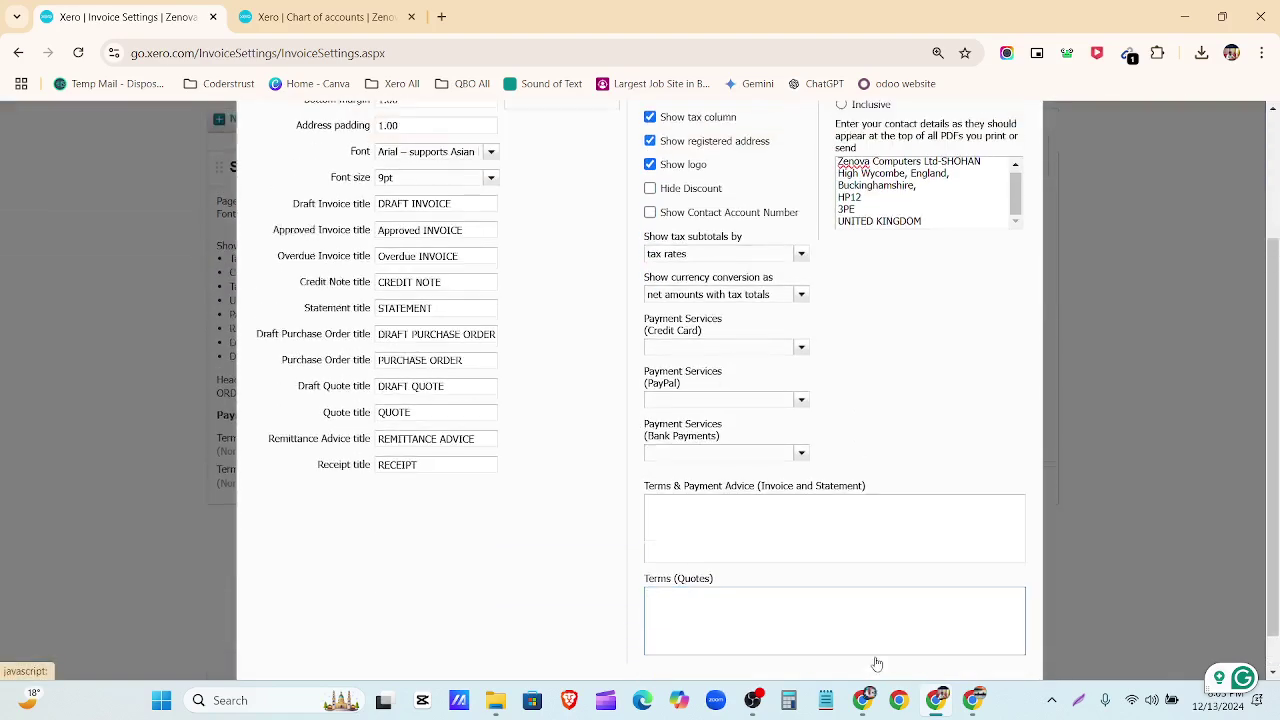
scroll(870, 628, "down", 1)
left_click(868, 652)
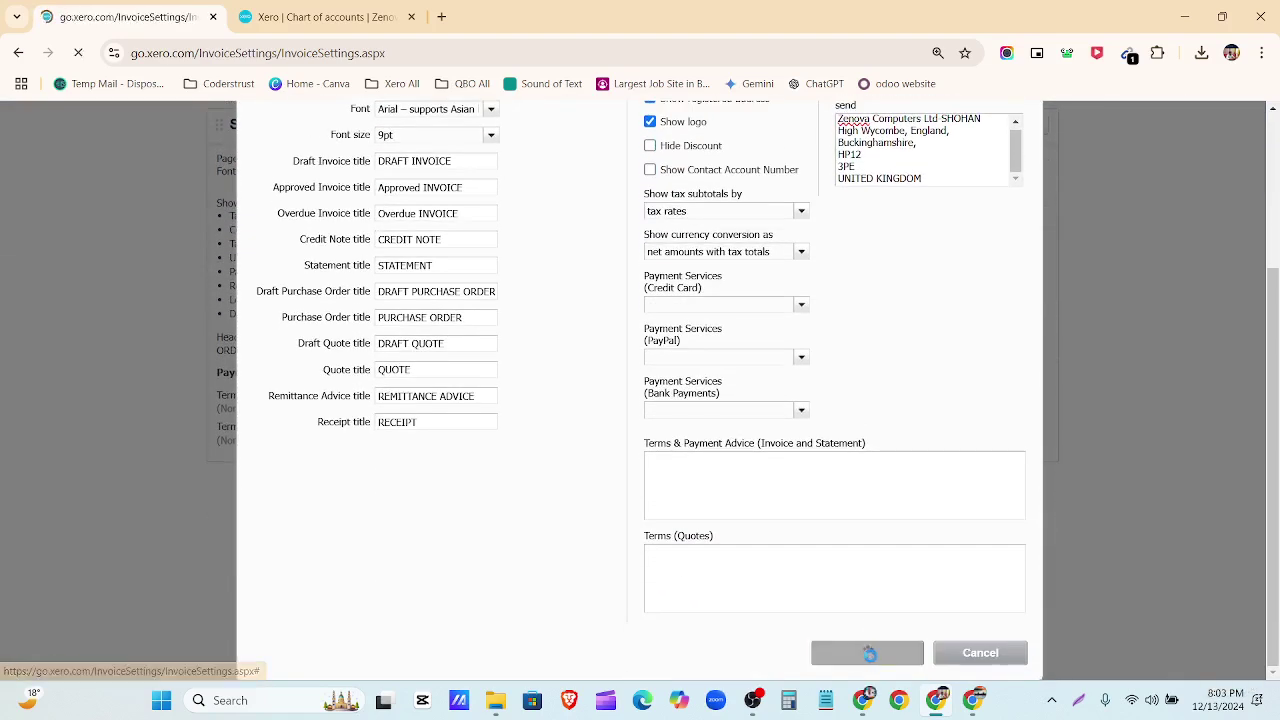
Upload the download image from the Downloads folder as the logo of the Customized Invoice theme.
scroll(700, 487, "down", 5)
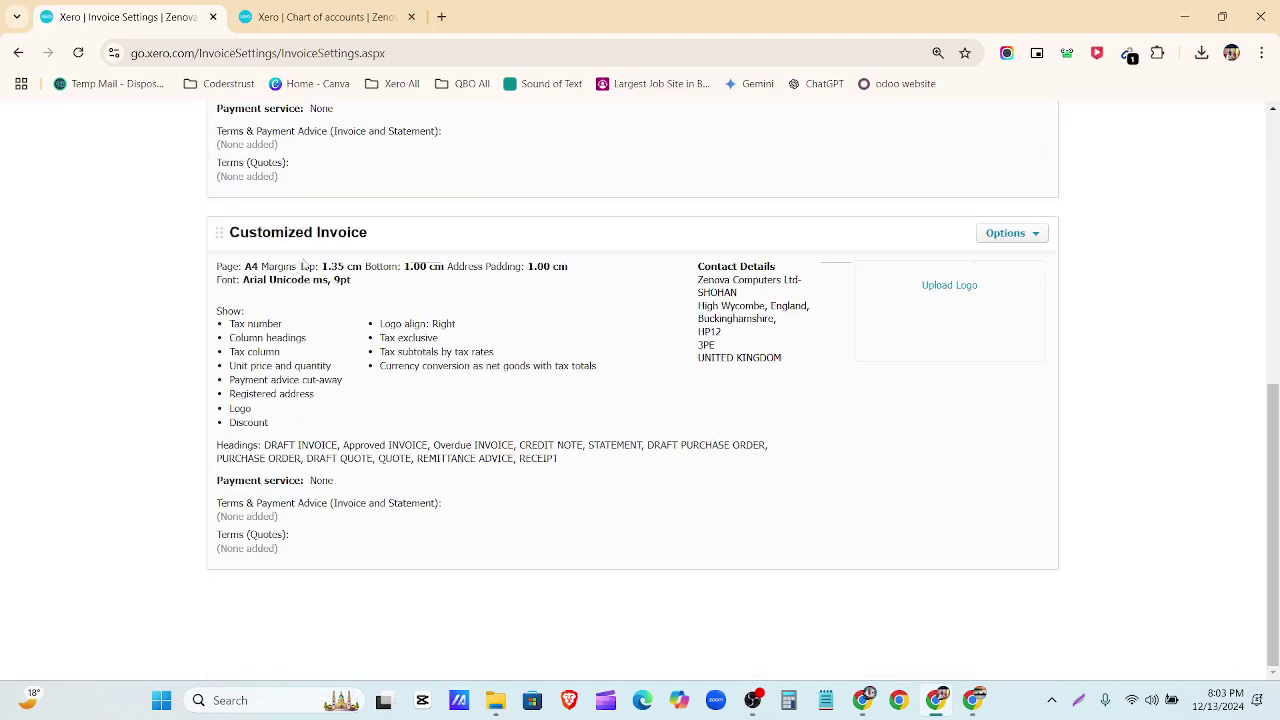
left_click(957, 292)
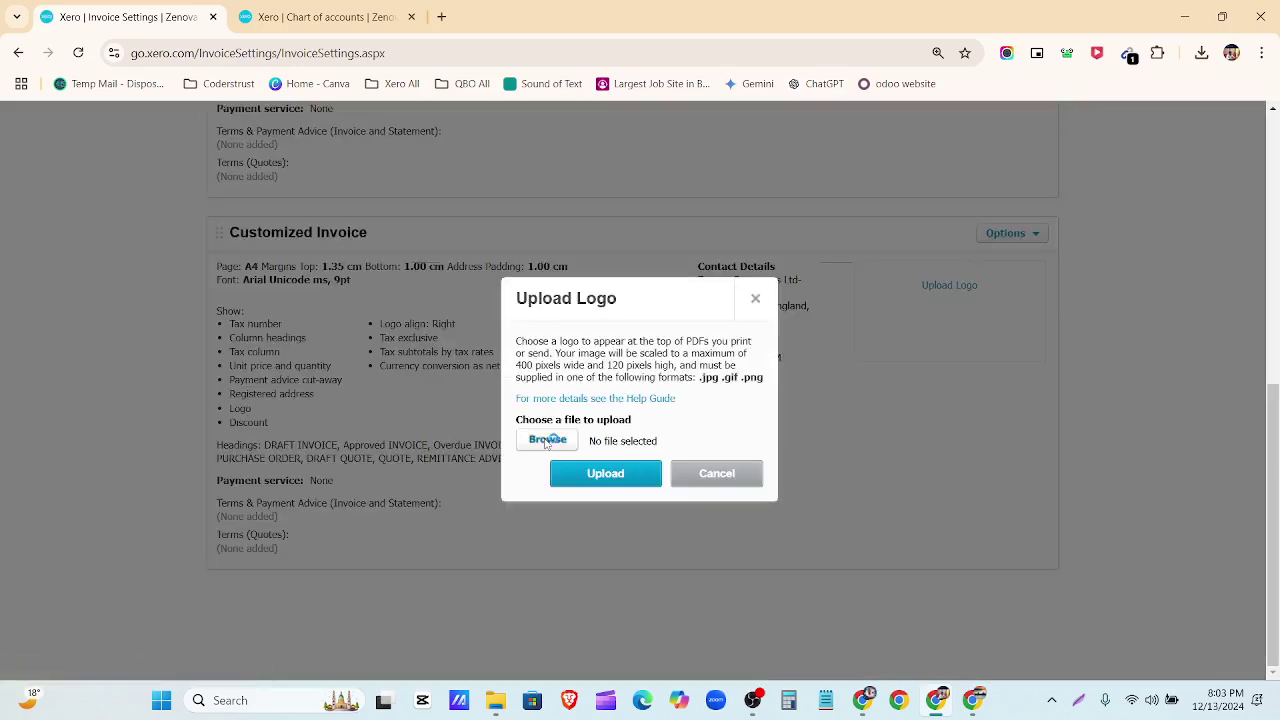
left_click(547, 441)
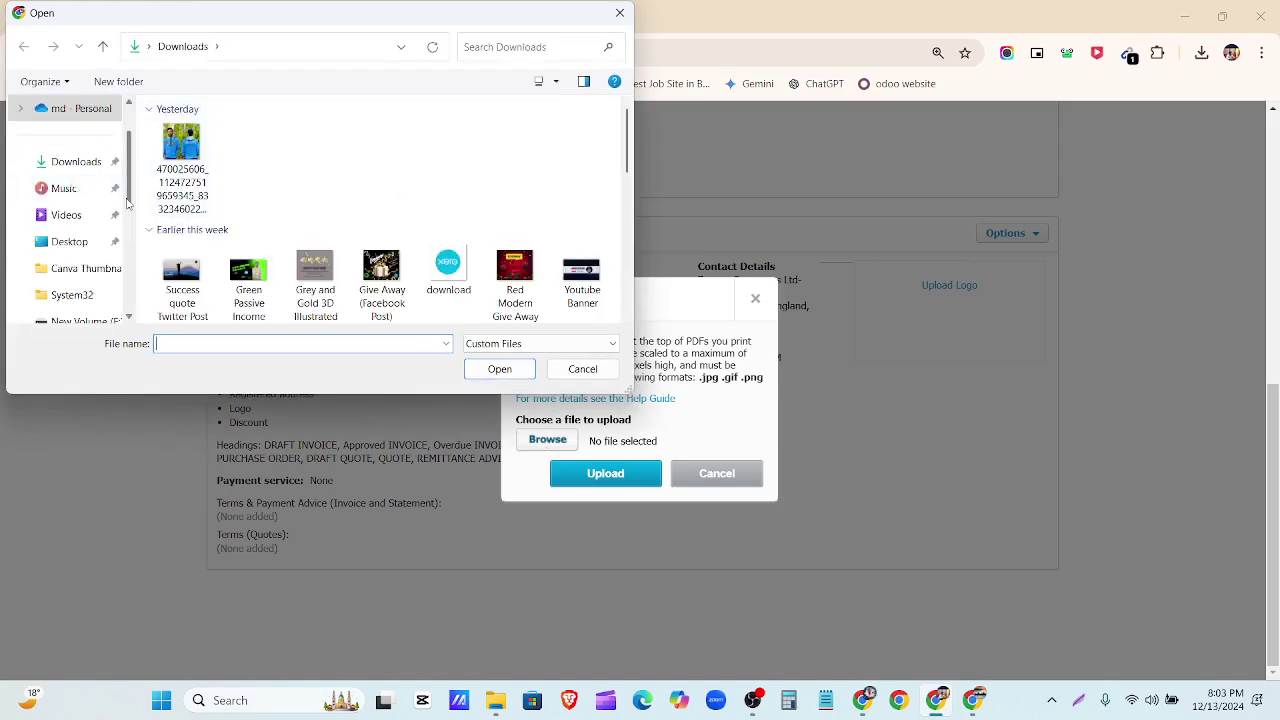
left_click(447, 268)
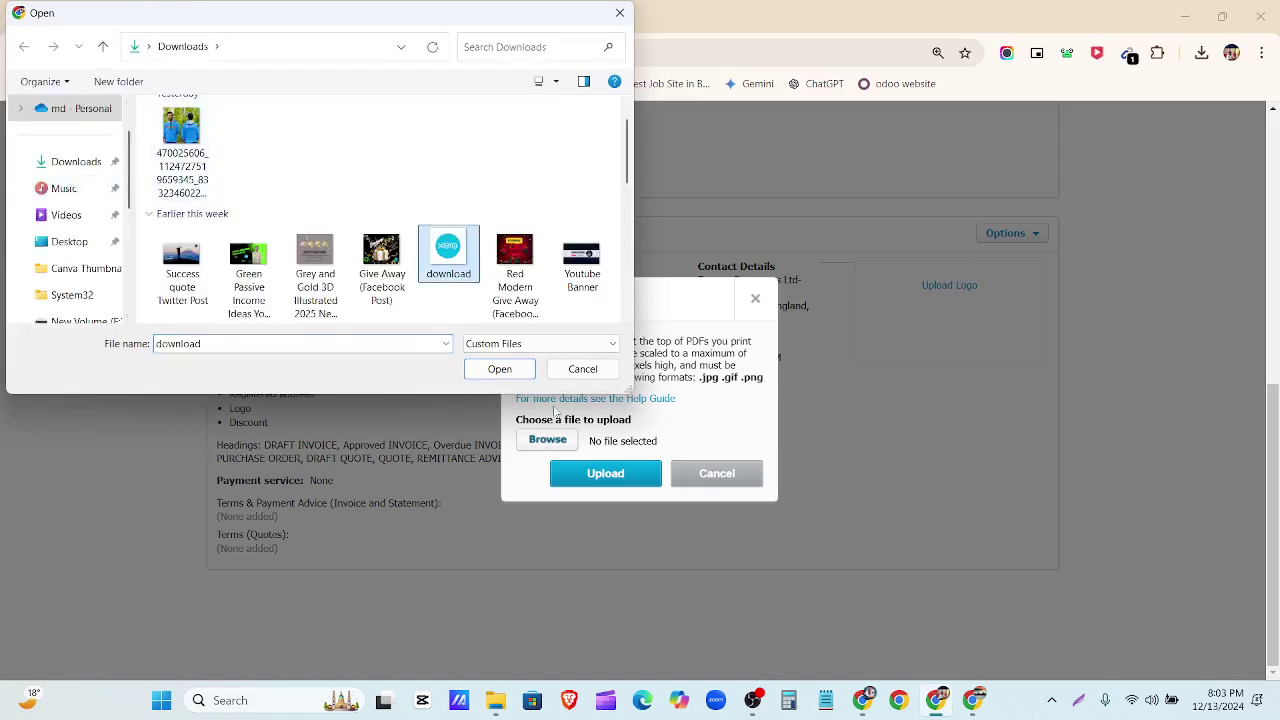
left_click(500, 369)
left_click(605, 473)
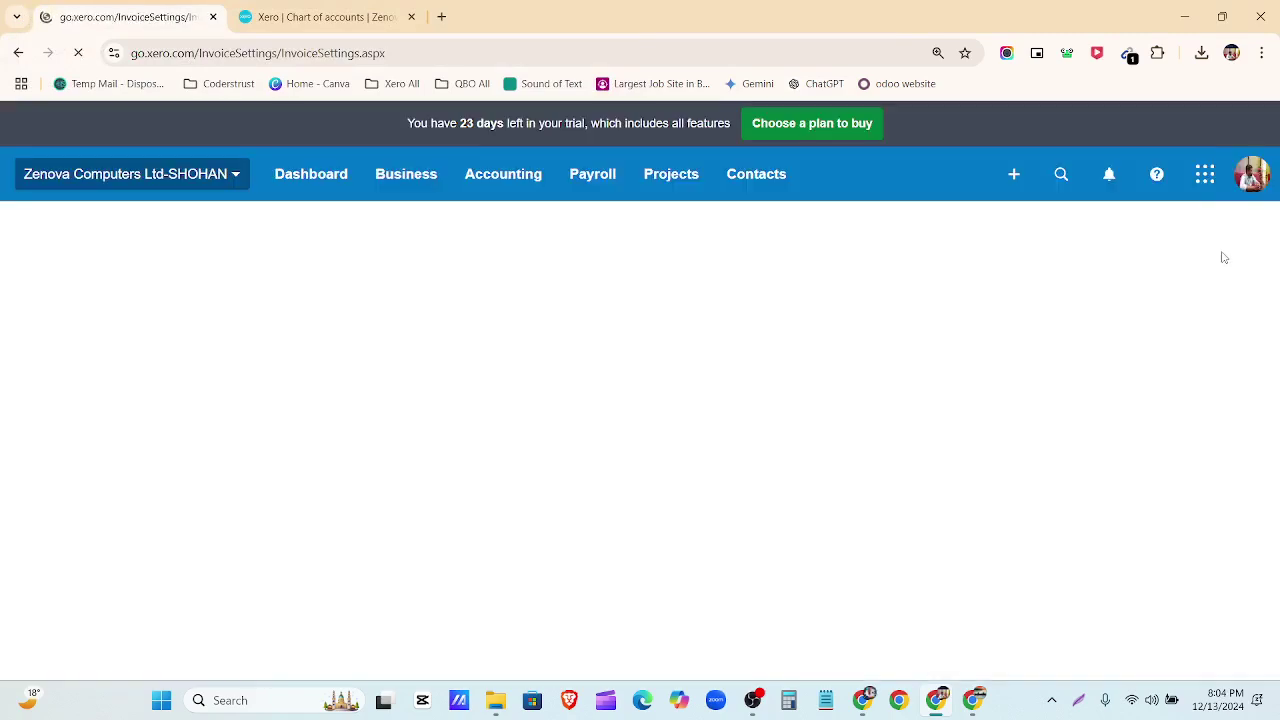
Check the logo on the Customized Invoice theme, then preview its invoice layout from header to footer in desktop view.
scroll(1160, 320, "down", 6)
scroll(1030, 388, "up", 4)
scroll(1018, 408, "down", 4)
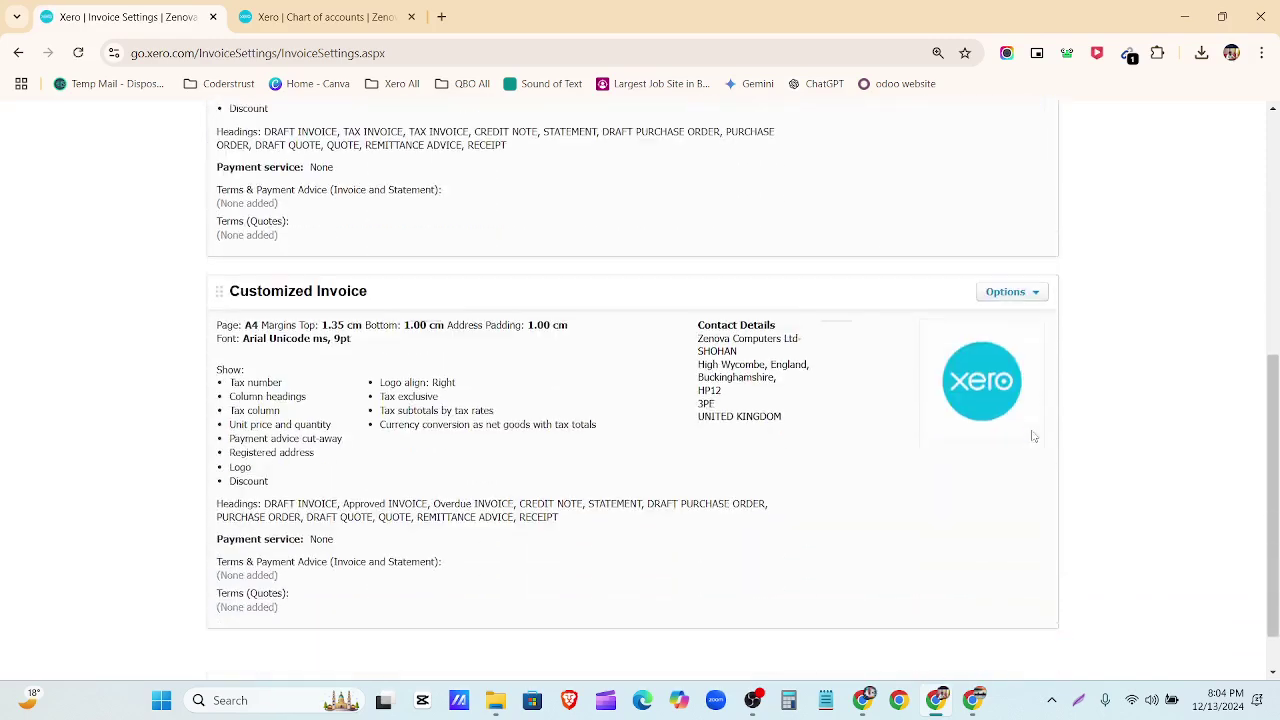
left_click(1038, 289)
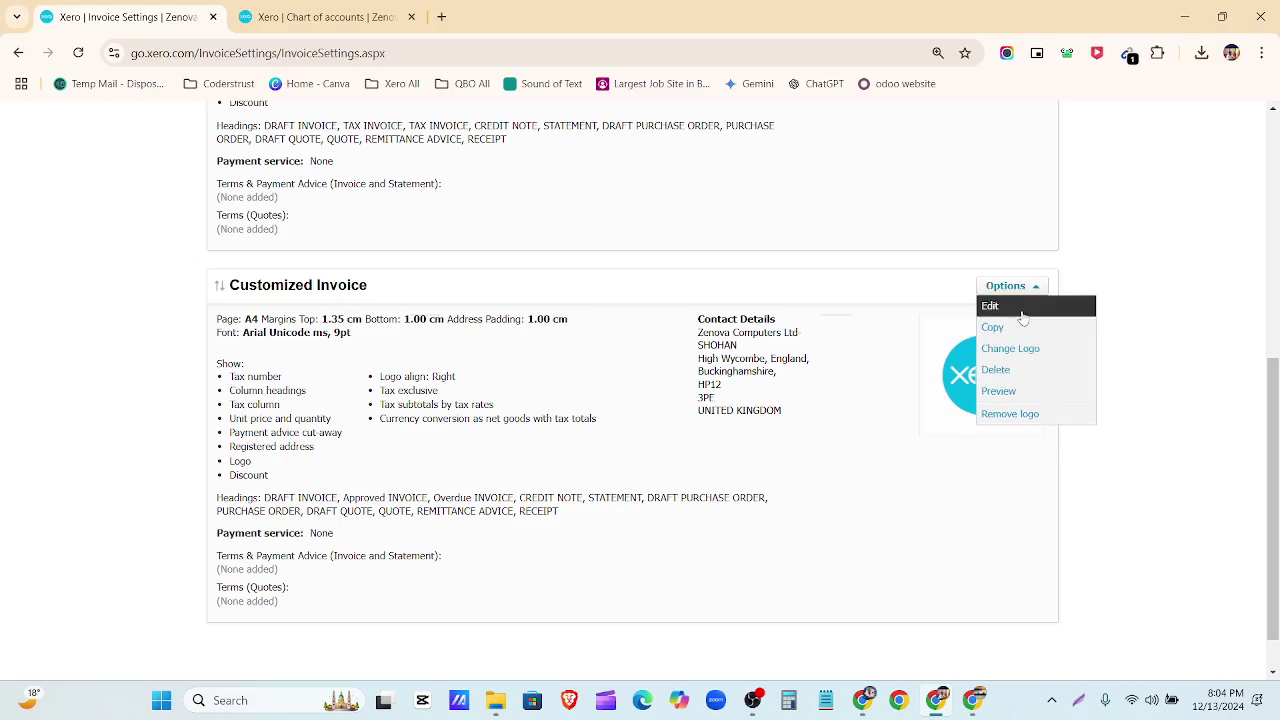
left_click(1021, 393)
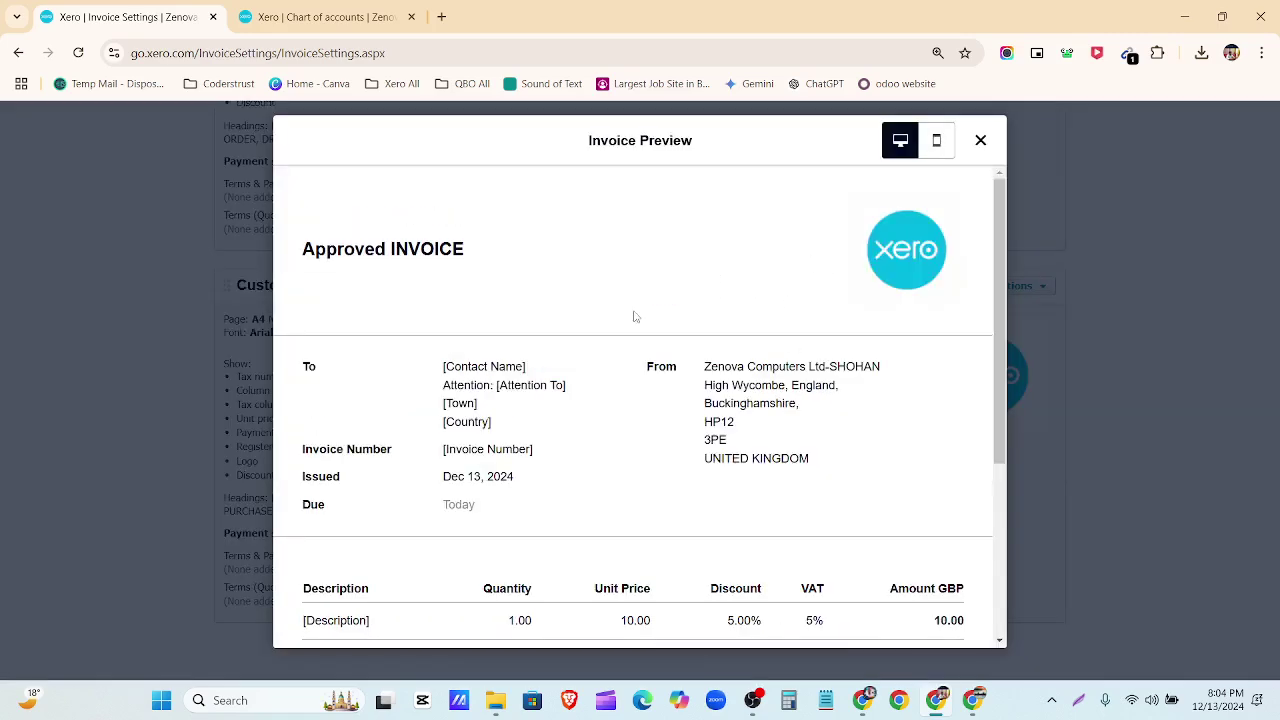
scroll(811, 289, "down", 5)
scroll(813, 286, "up", 5)
scroll(816, 358, "down", 3)
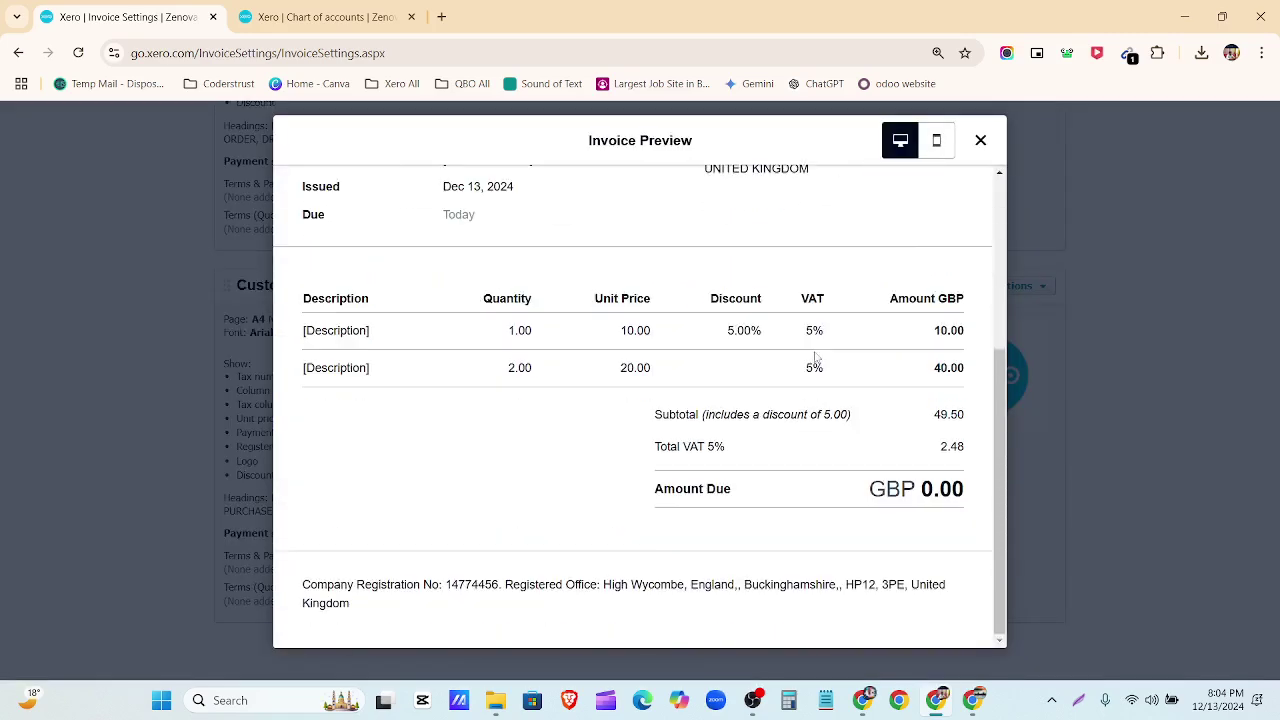
scroll(840, 245, "up", 3)
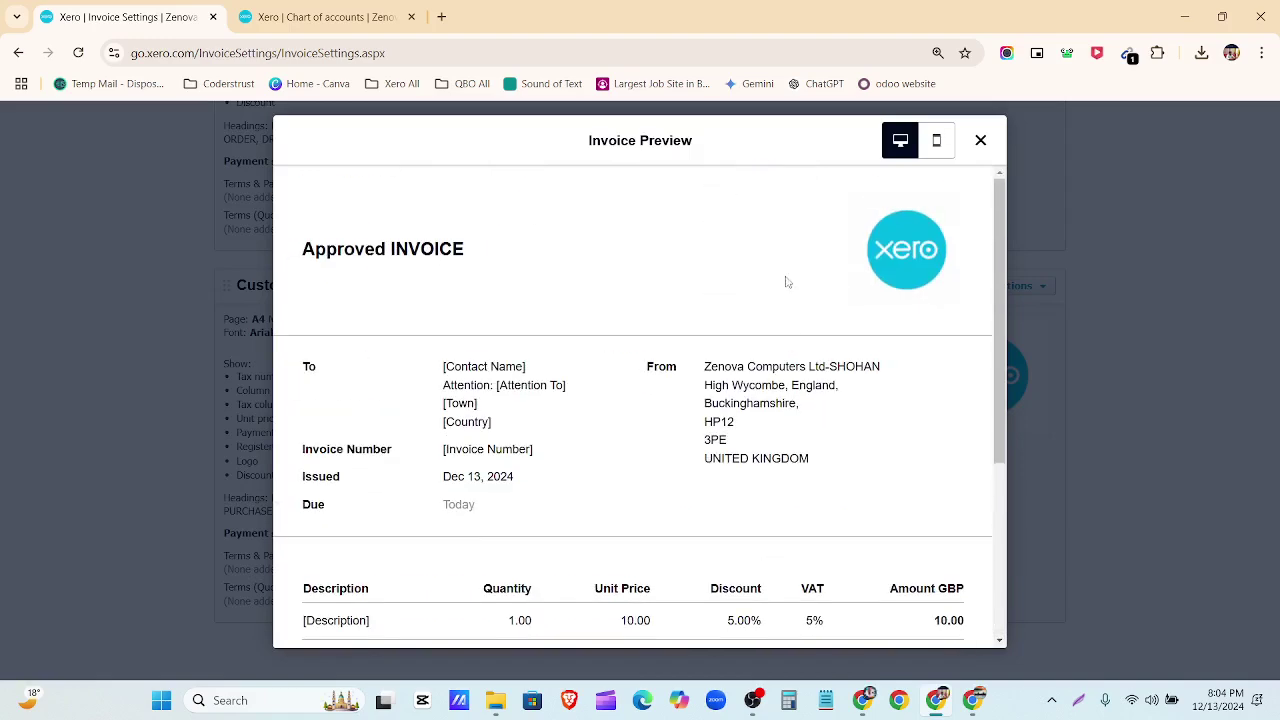
Examine the whole Customized Invoice preview in mobile view, reducing the page zoom to 90%.
left_click(936, 140)
scroll(665, 327, "down", 3)
scroll(660, 323, "down", 4)
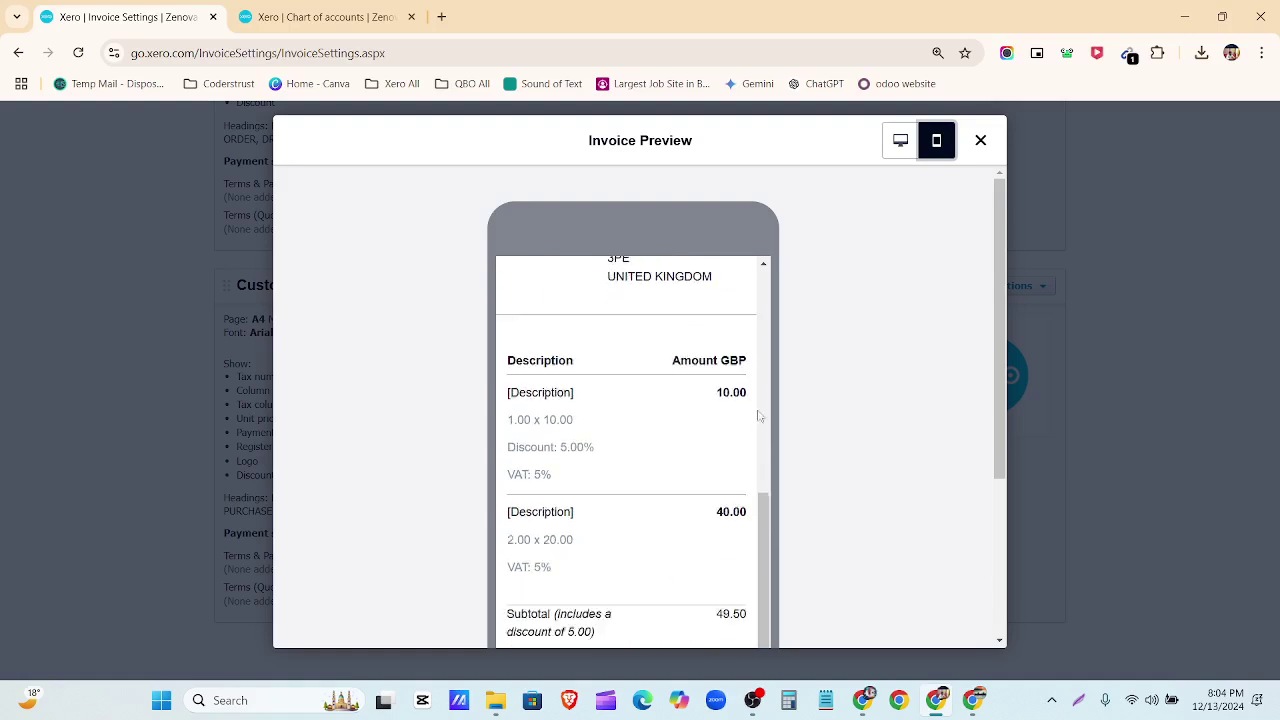
scroll(997, 397, "down", 3)
scroll(996, 391, "up", 5)
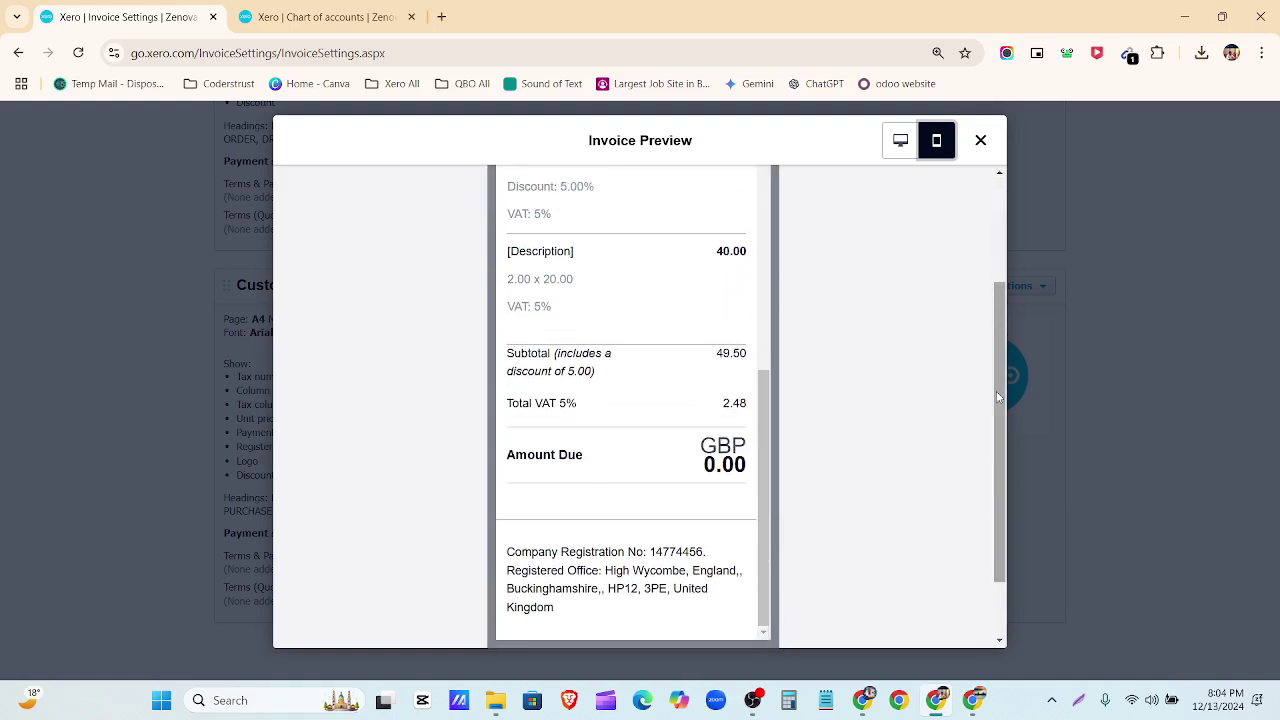
scroll(928, 400, "down", 1)
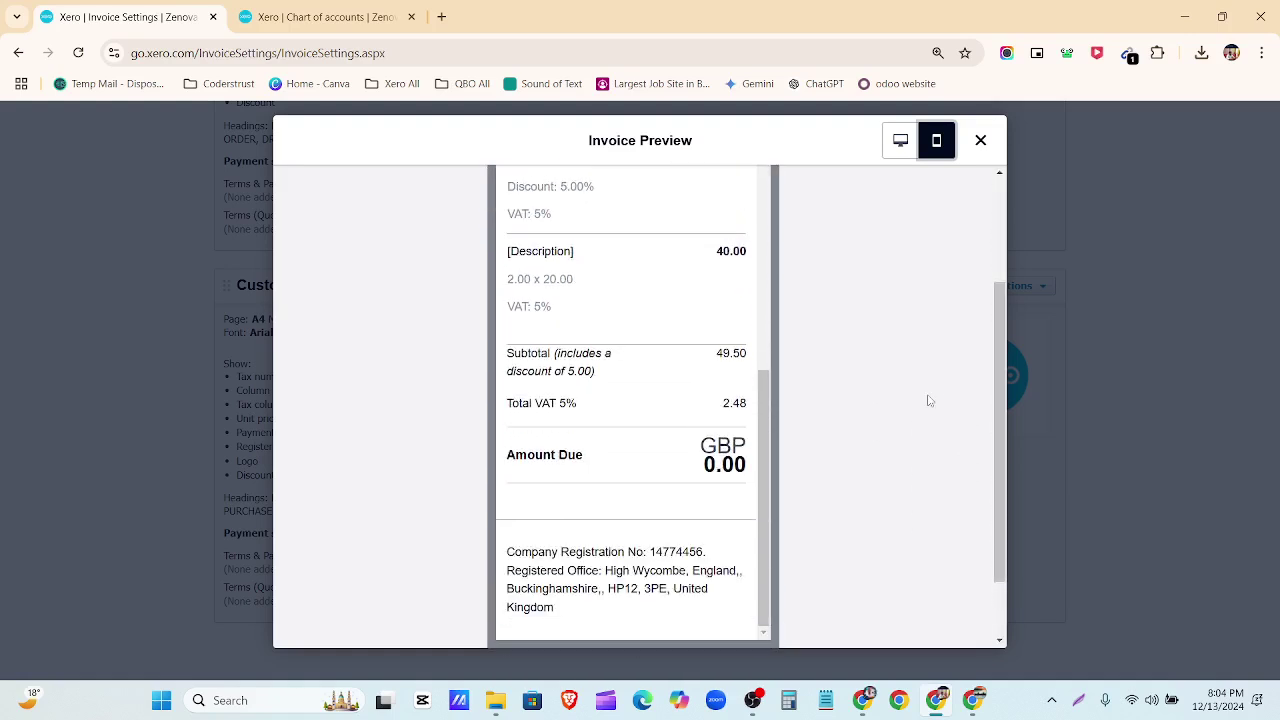
key("ctrl+minus")
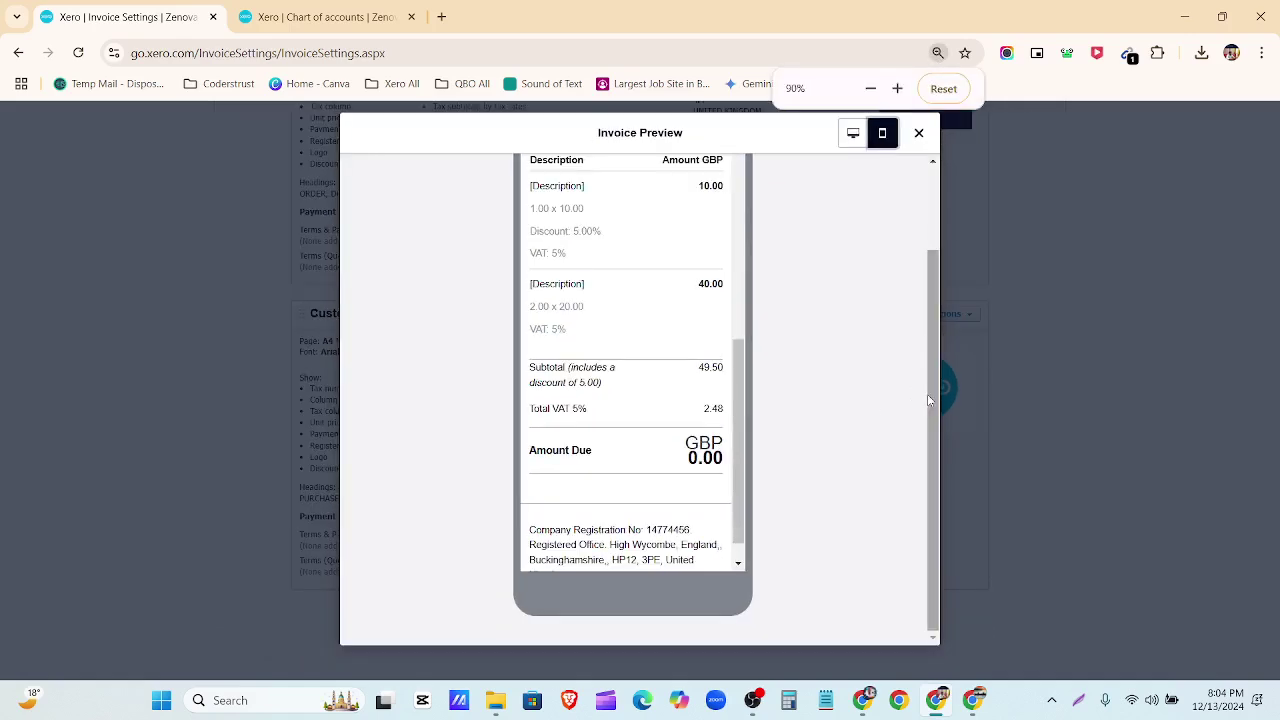
scroll(640, 423, "up", 3)
scroll(603, 291, "up", 2)
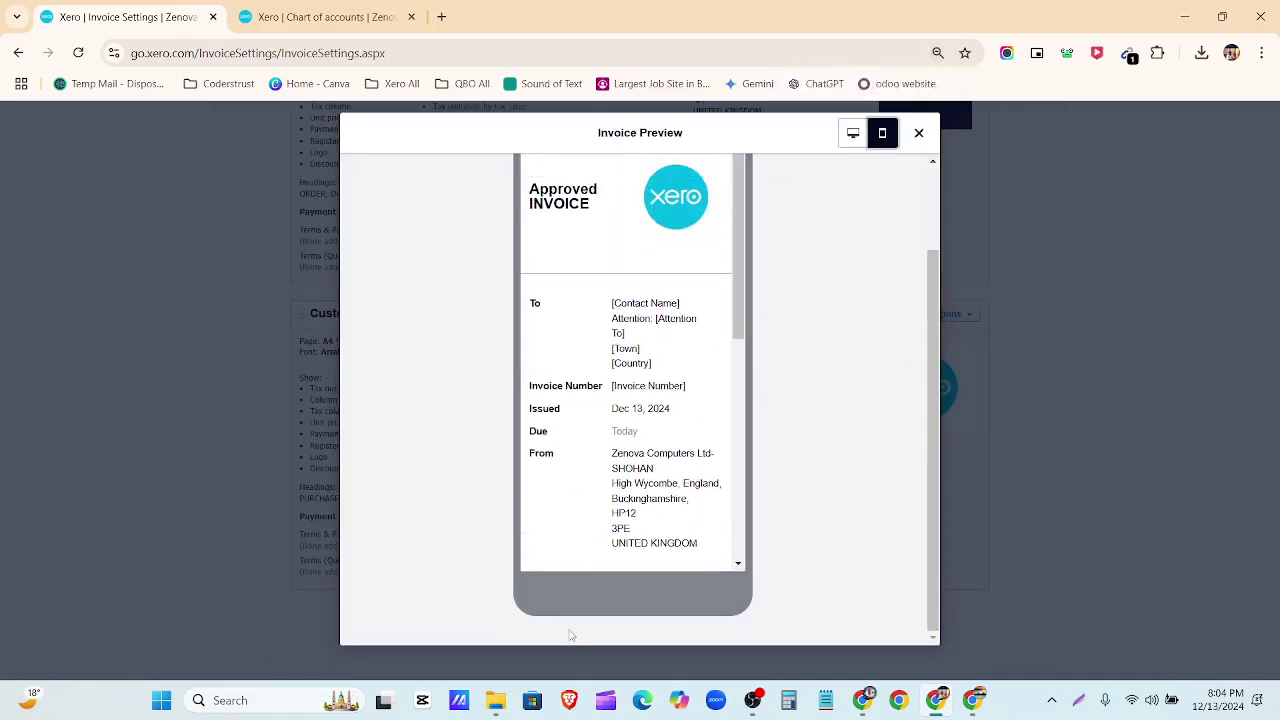
Return the invoice preview to desktop view, review the line items and footer, and close the preview.
left_click(853, 133)
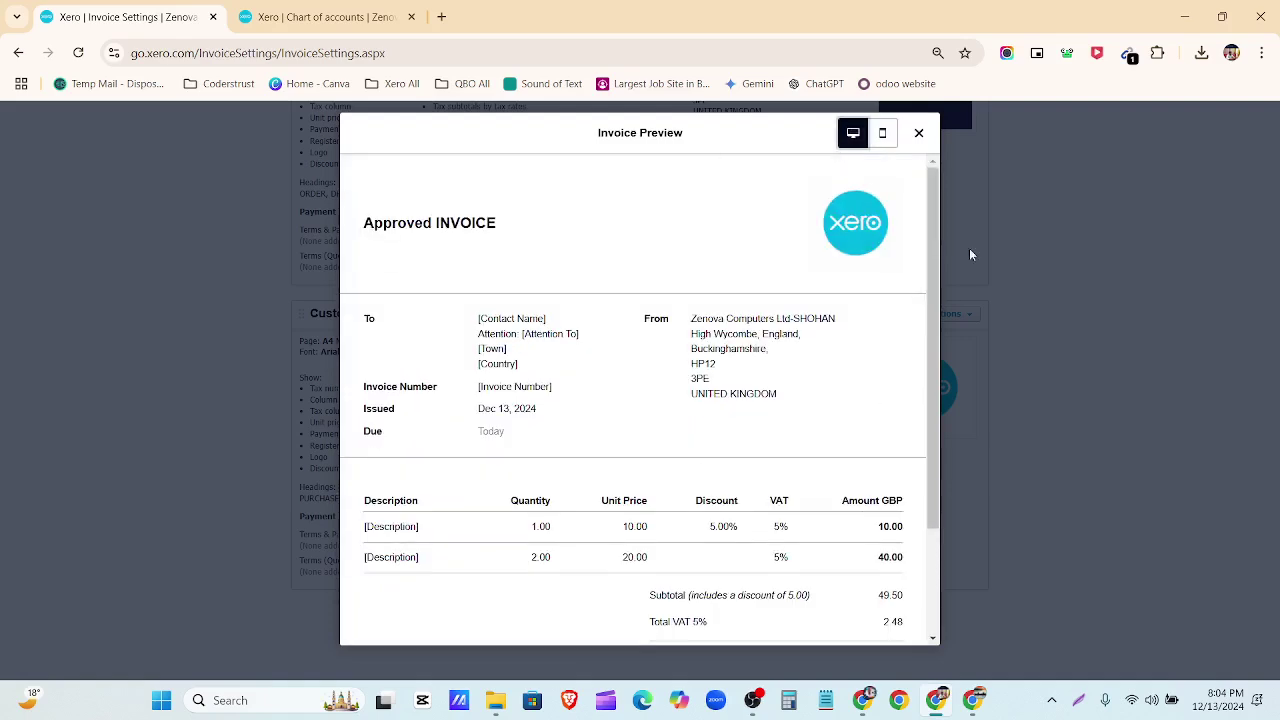
scroll(669, 426, "down", 2)
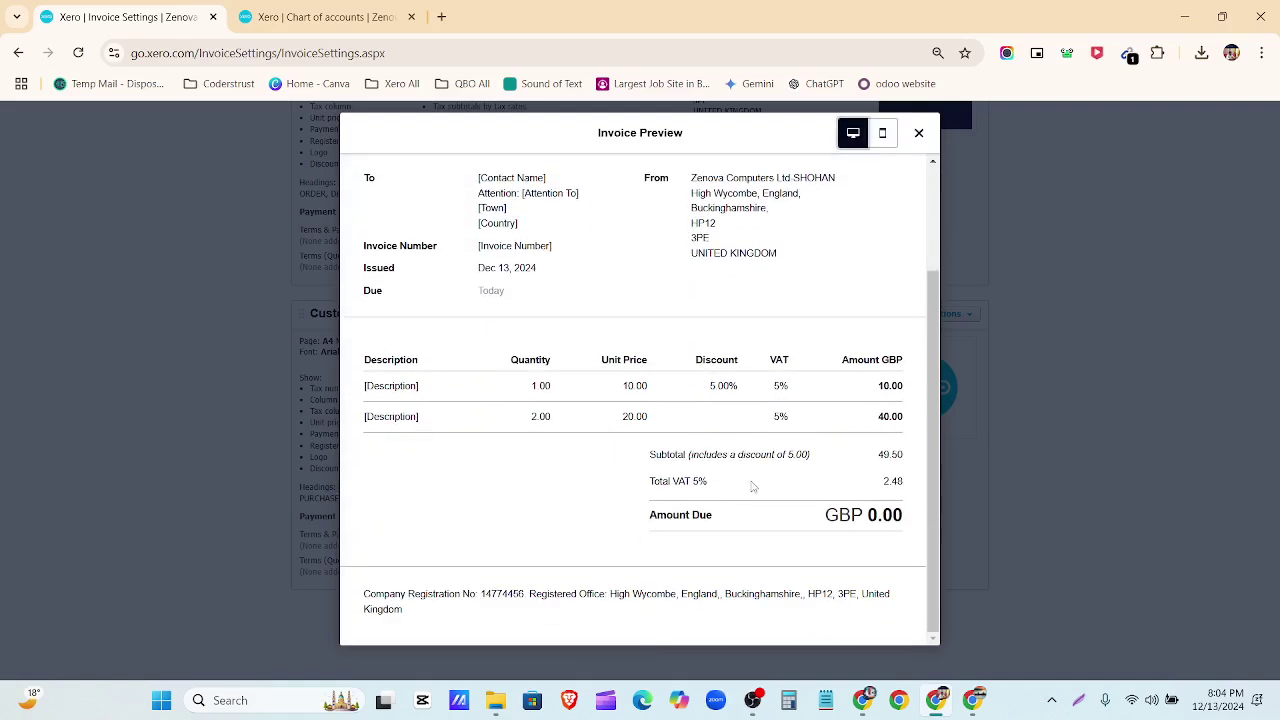
left_click(920, 133)
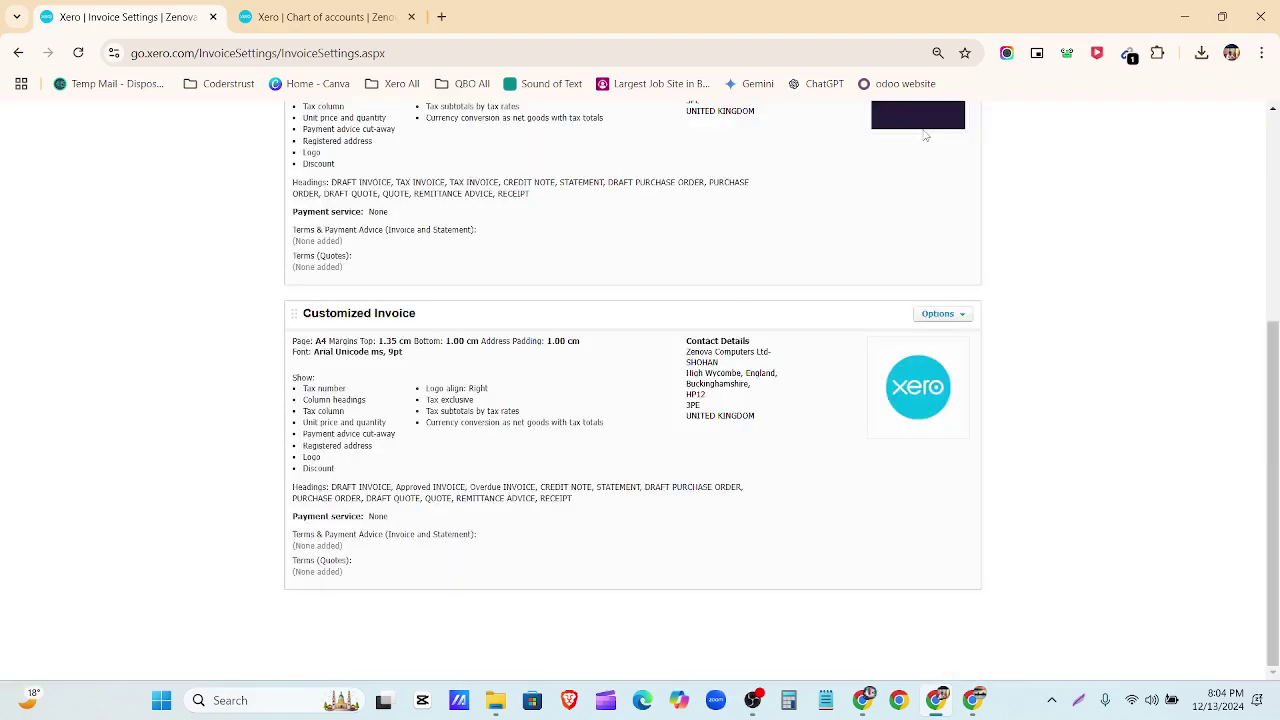
Delete the Customized Invoice branding theme, confirm the deletion and dismiss the notification.
left_click(966, 316)
left_click(957, 384)
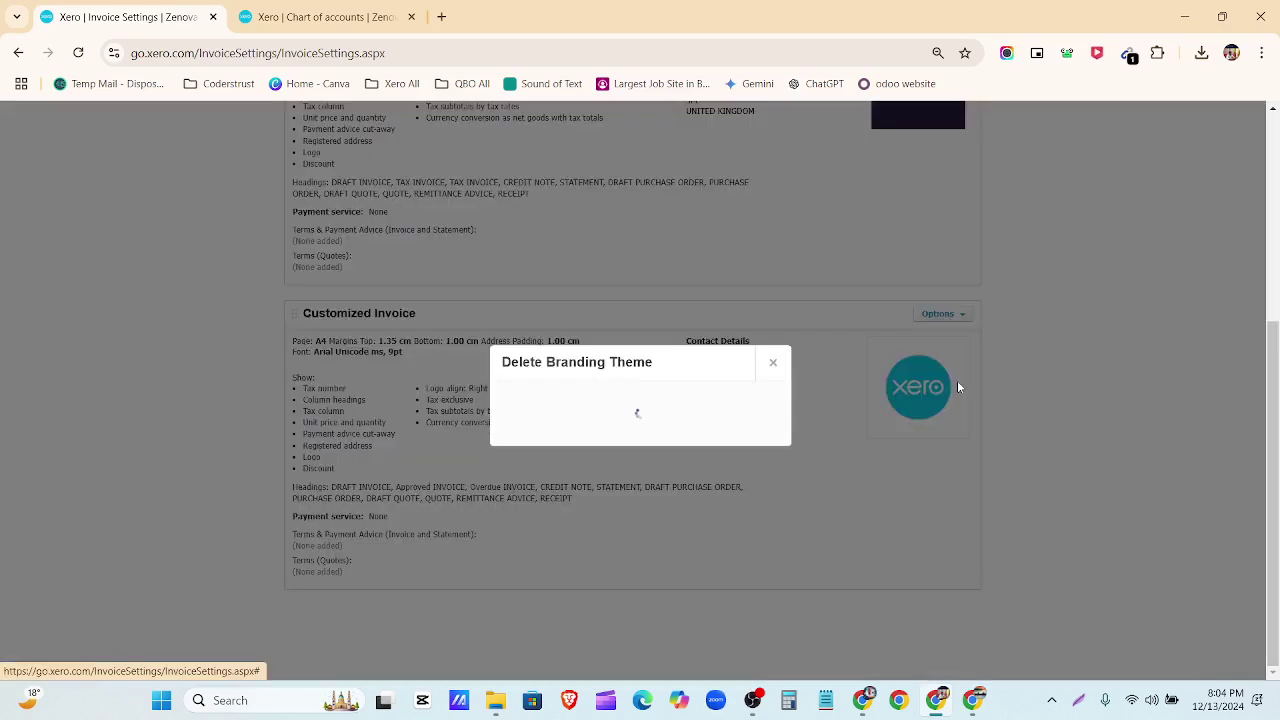
left_click(668, 430)
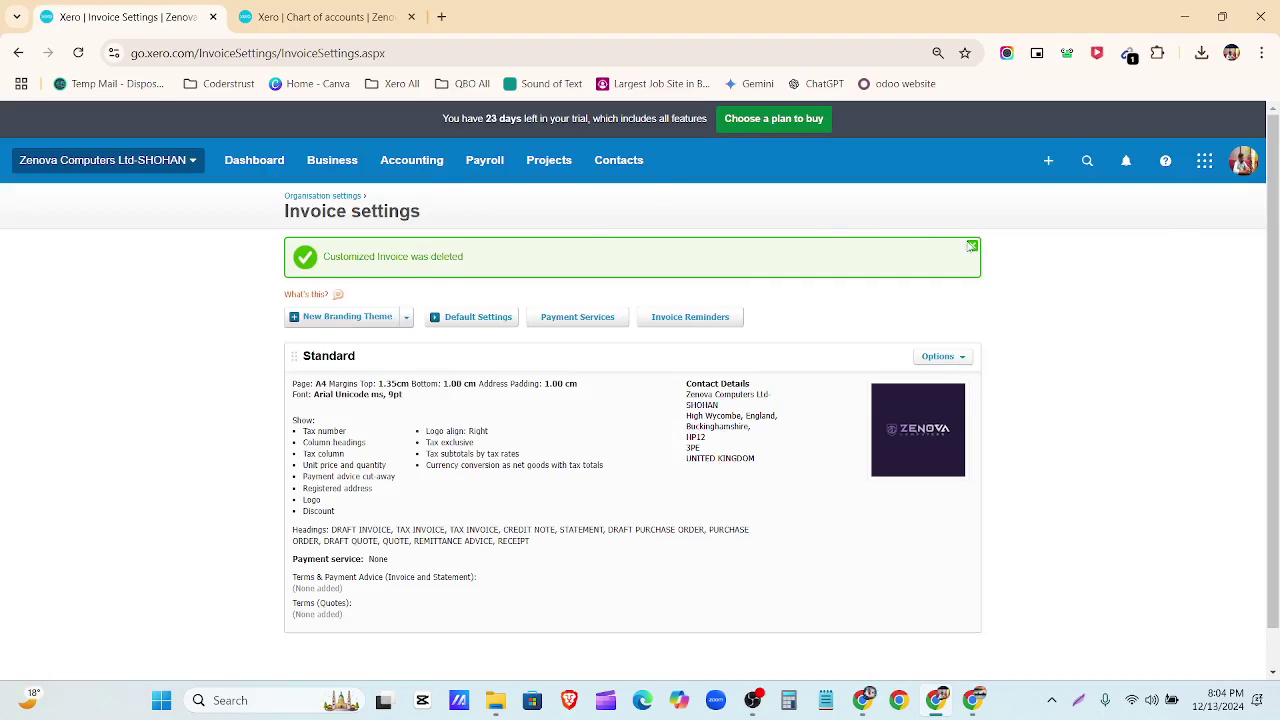
left_click(971, 246)
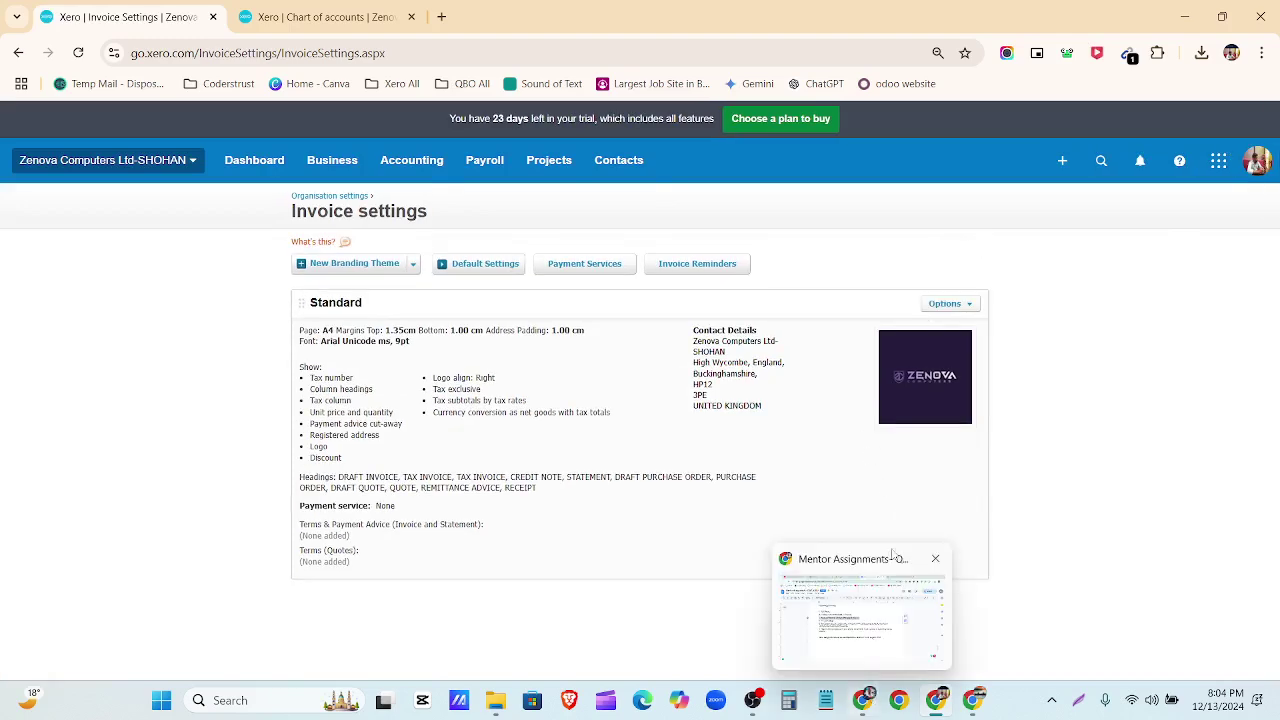
Switch to the Google Docs assignment list, highlight task 5, and open the Customer Invoice spreadsheet from the Assignment-2 Drive folder.
left_click(862, 700)
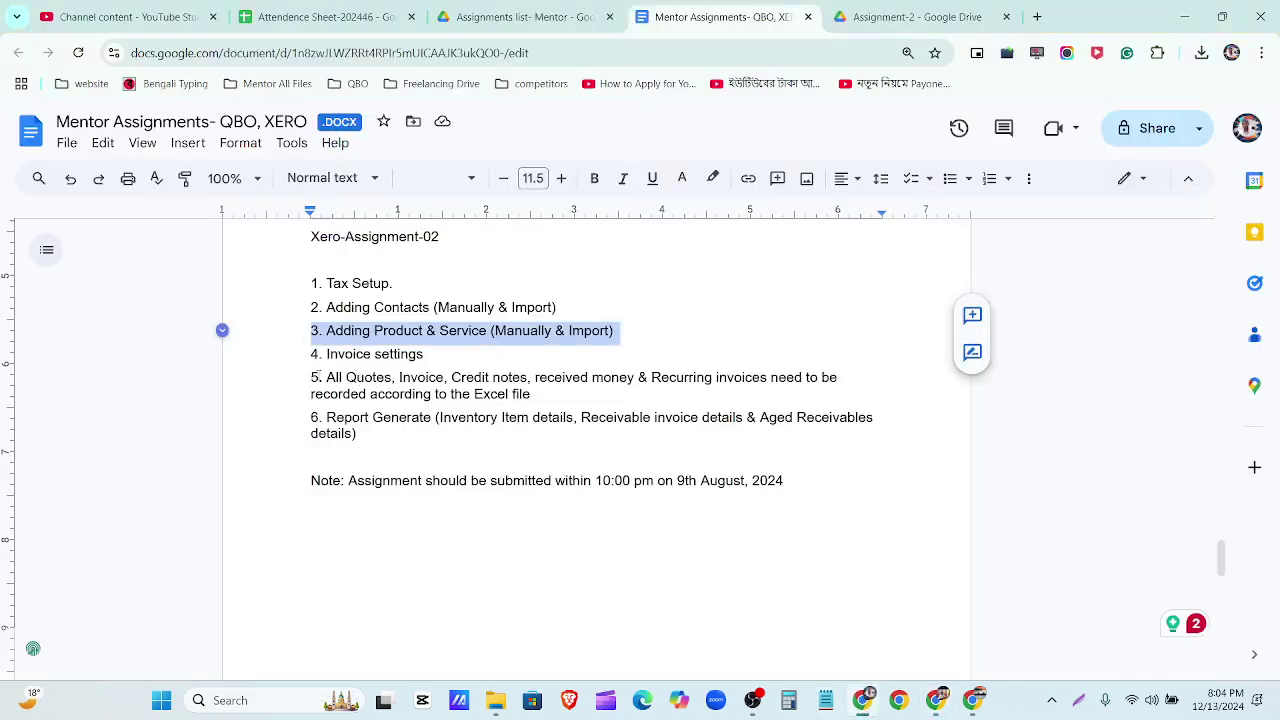
left_click_drag(321, 377, 558, 400)
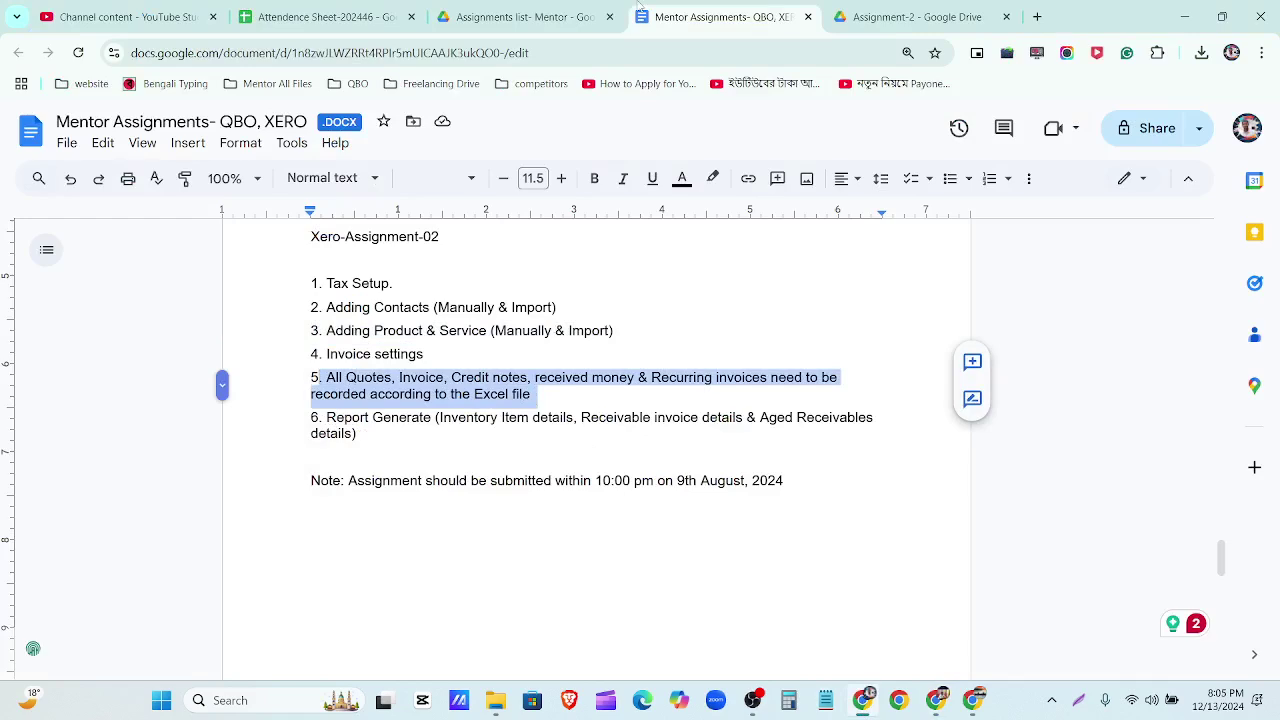
left_click(531, 10)
left_click(866, 10)
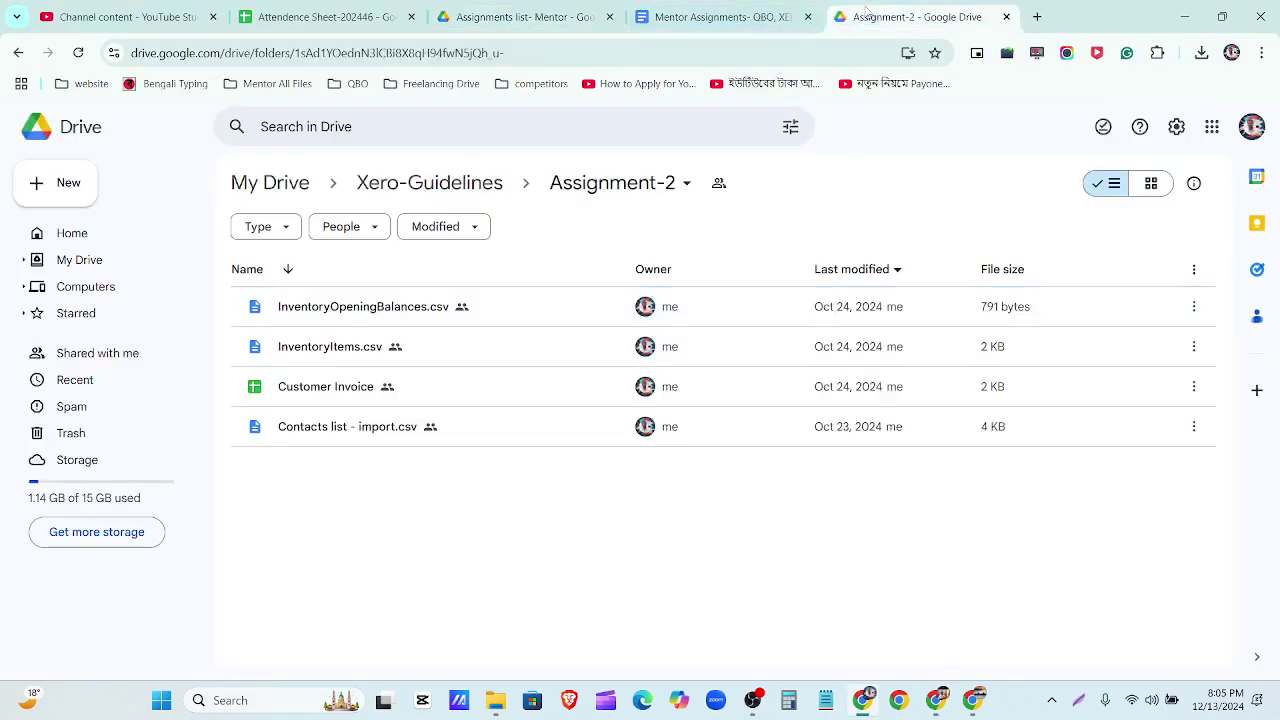
double_click(563, 389)
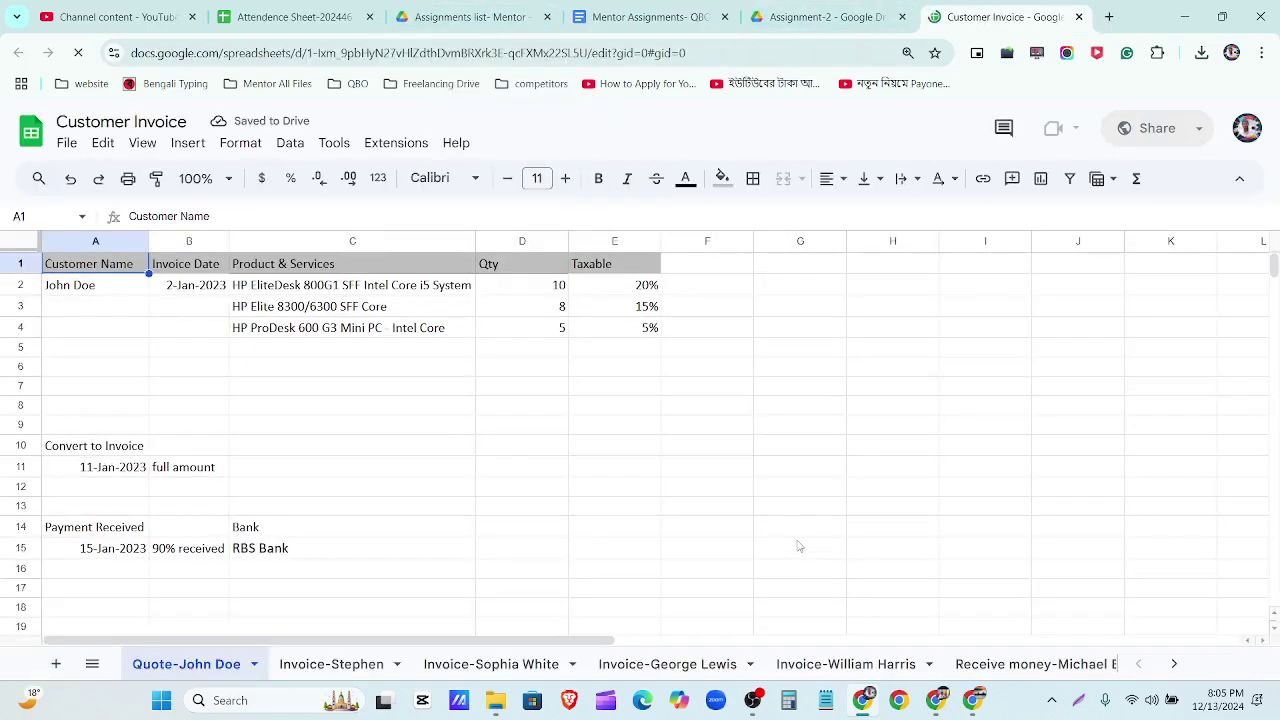
Look through the invoice, receive money and repeating invoice sheets of Customer Invoice, and return to the first sheet with the quote.
left_click(325, 666)
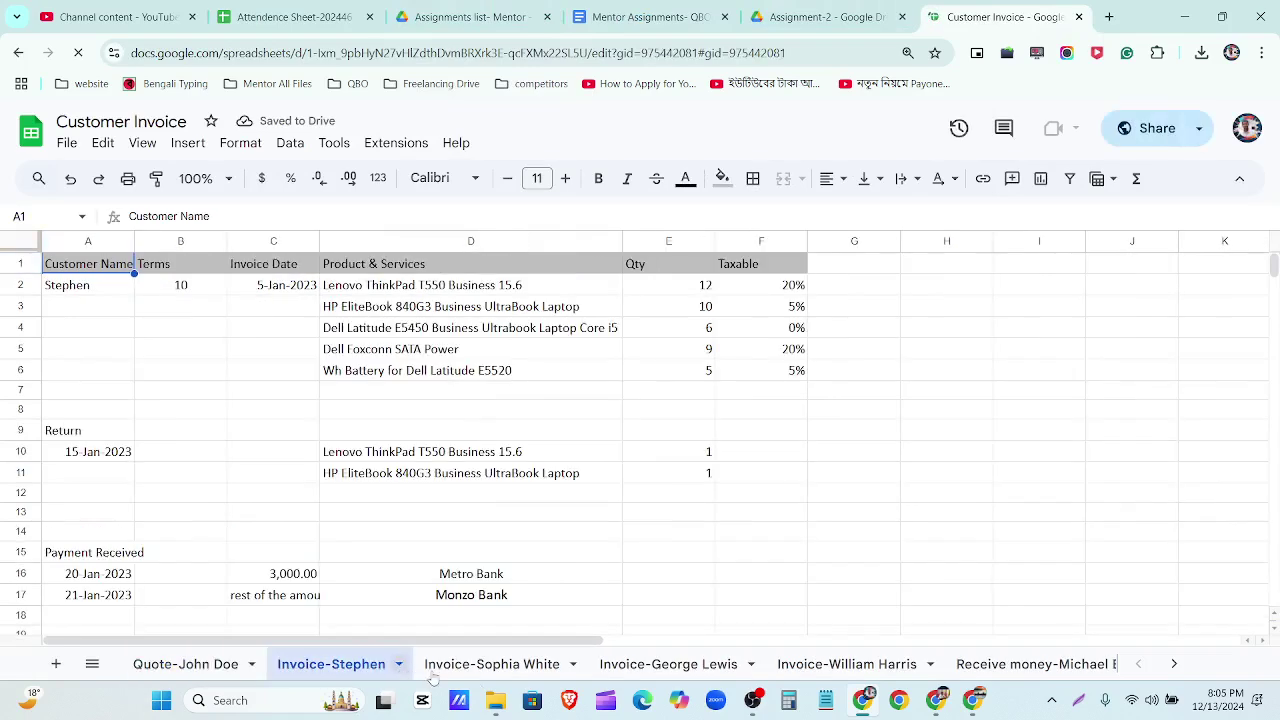
left_click(440, 668)
left_click(665, 665)
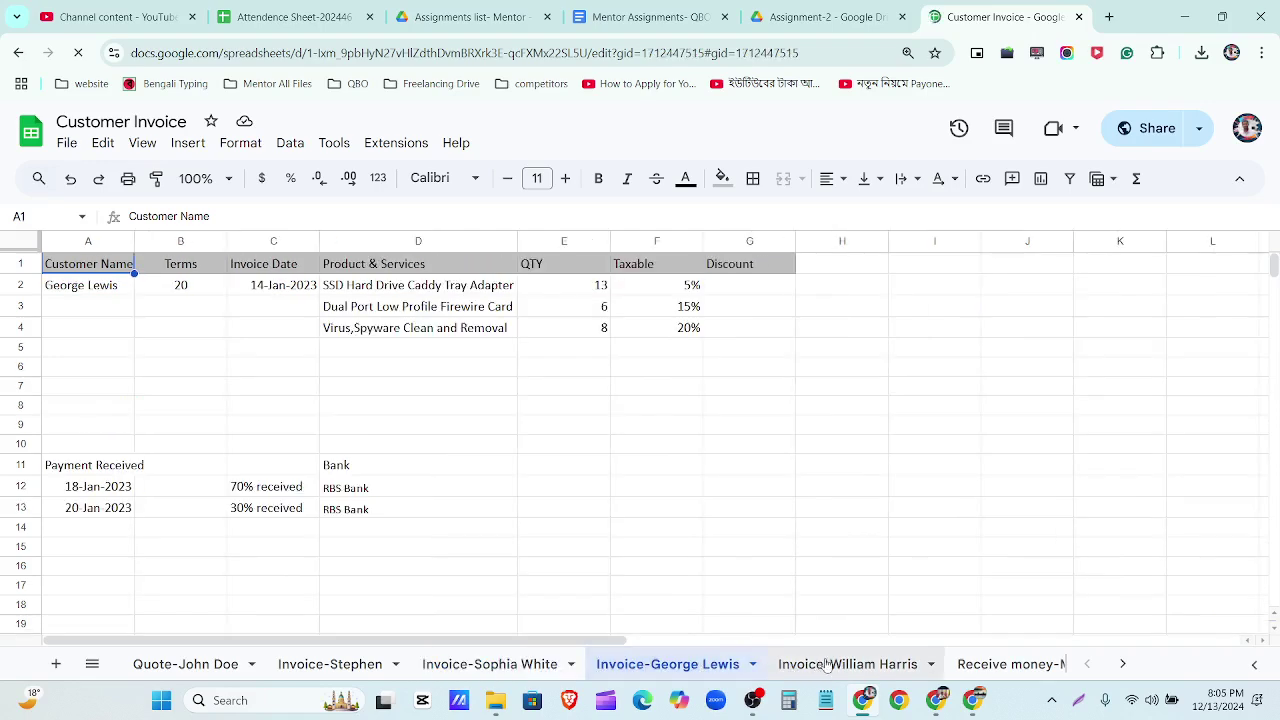
left_click(827, 665)
left_click(1005, 665)
left_click(1050, 666)
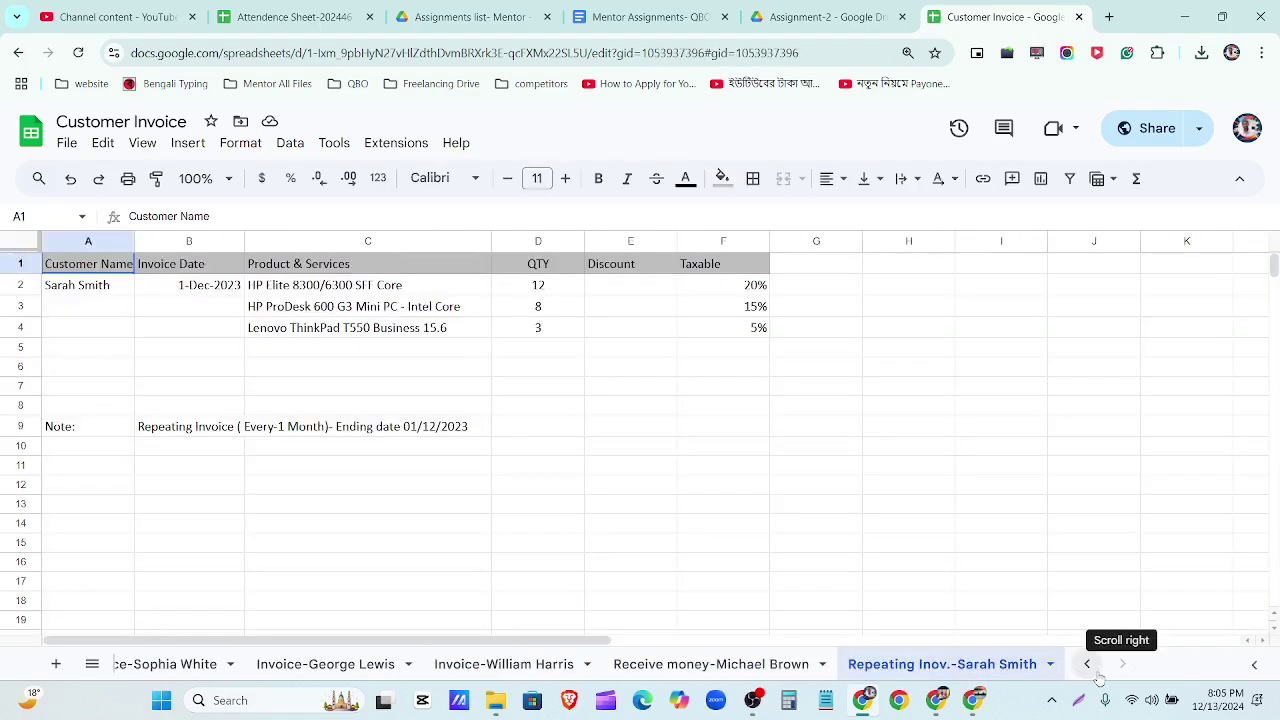
left_click(1092, 668)
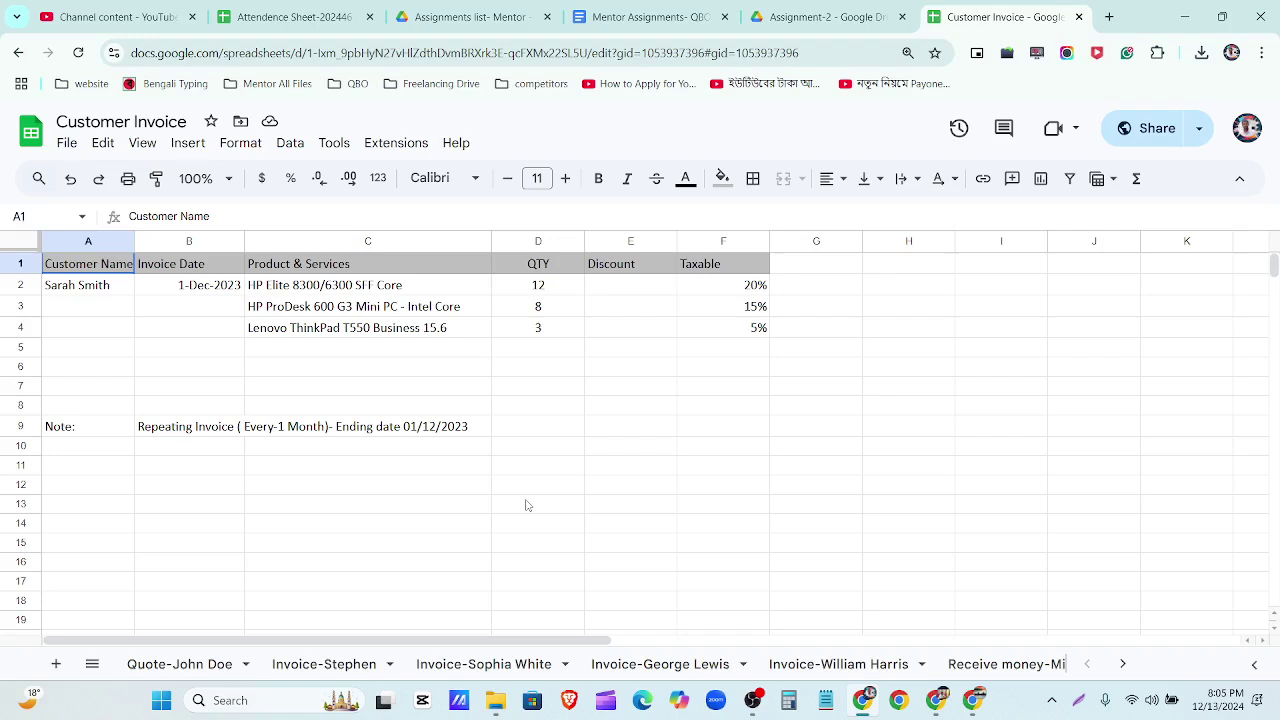
left_click(190, 660)
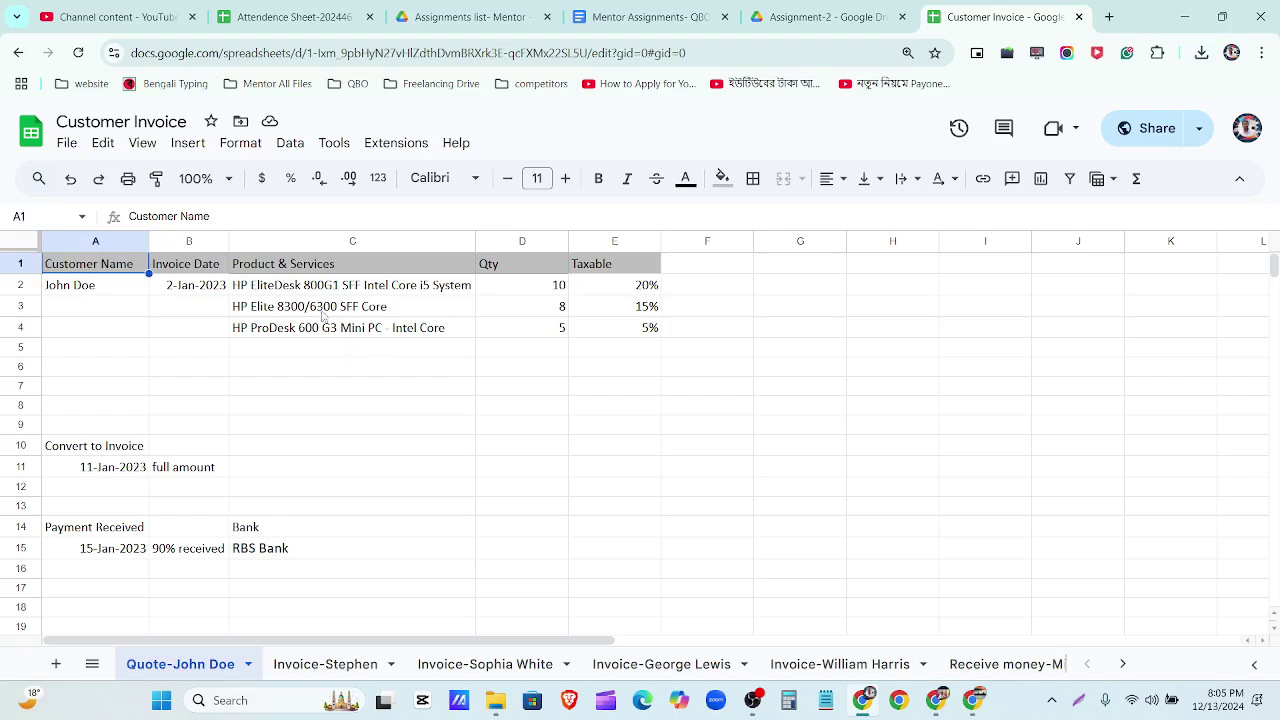
Switch to Xero, open the Sales overview from the dashboard and dismiss its help banner.
left_click(935, 700)
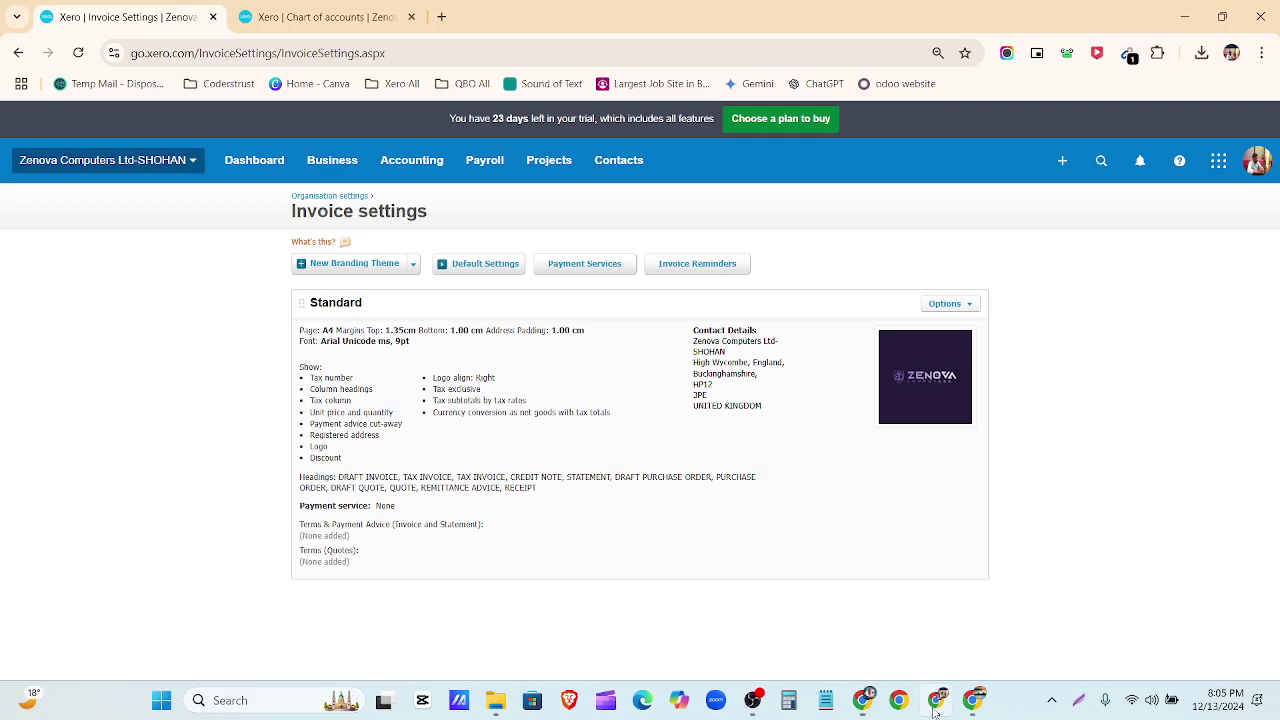
left_click(251, 177)
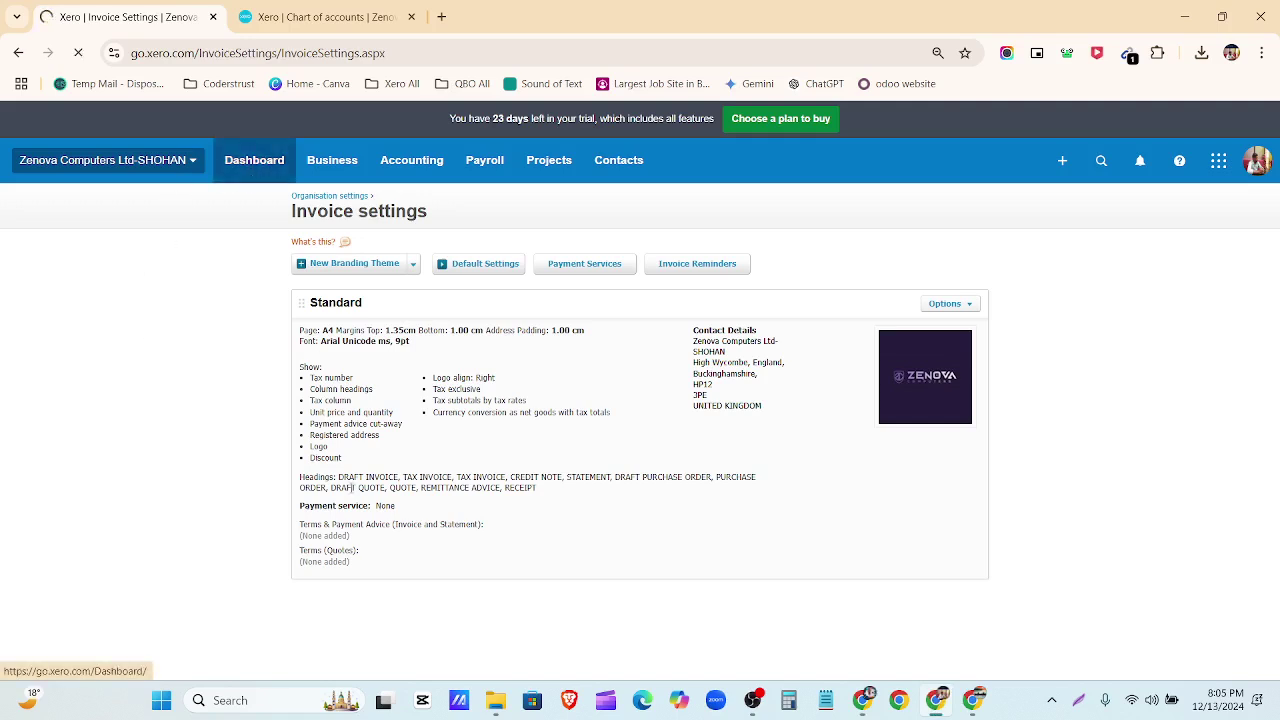
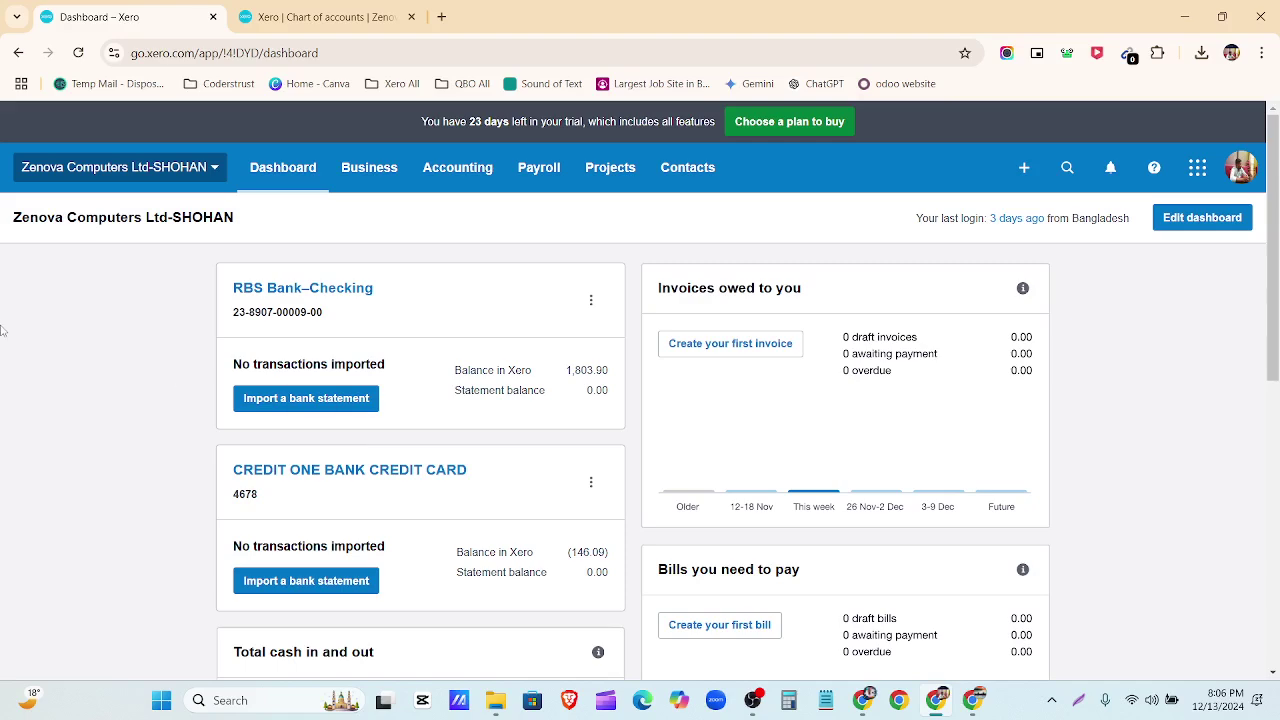
left_click(369, 170)
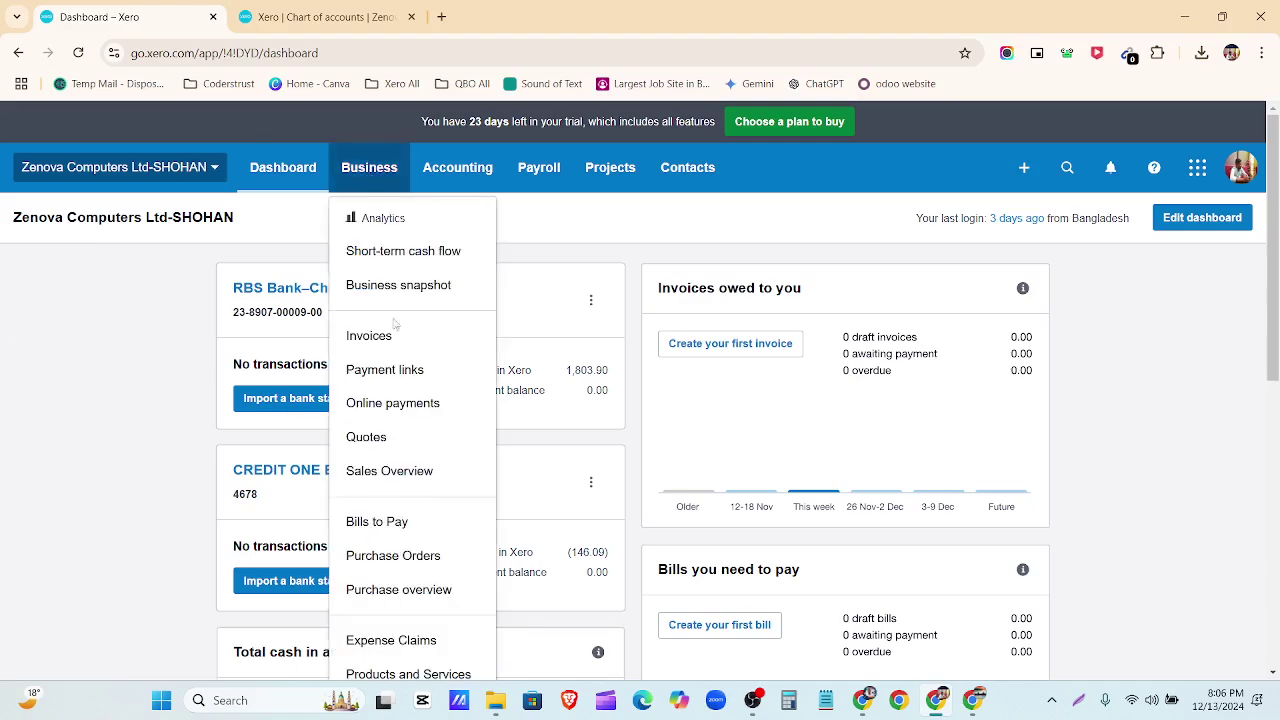
scroll(427, 345, "down", 1)
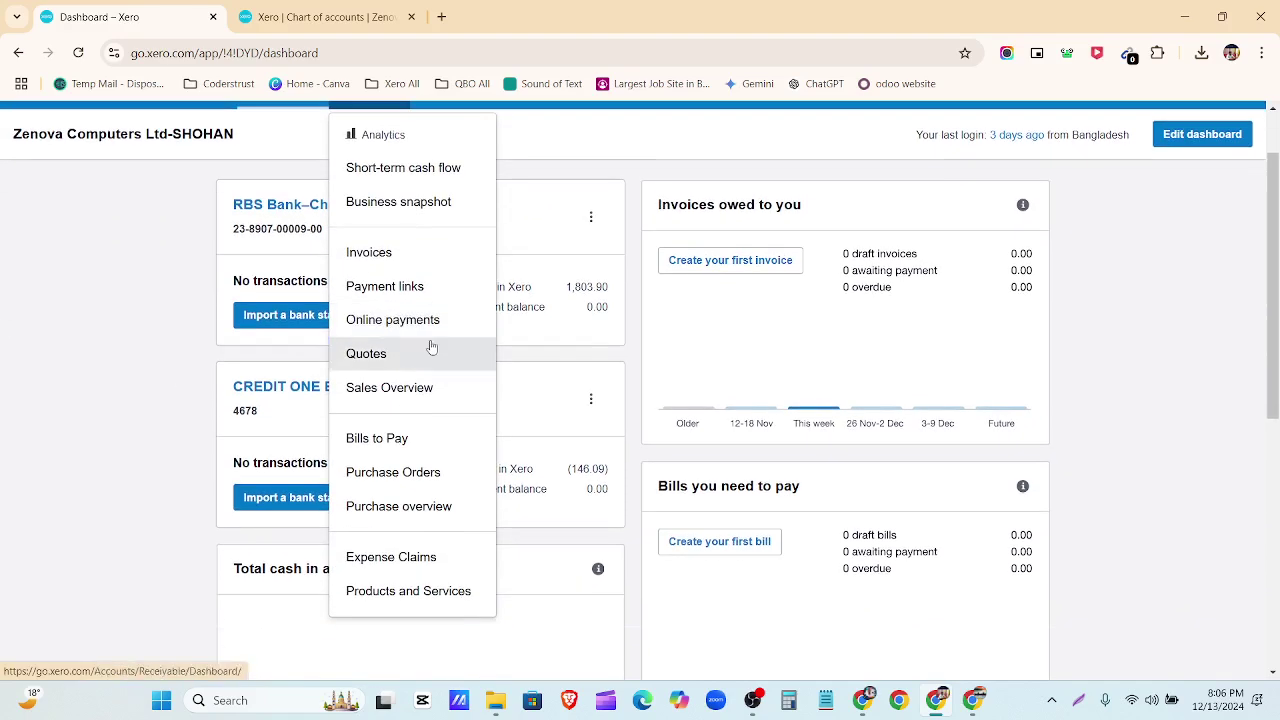
left_click(402, 390)
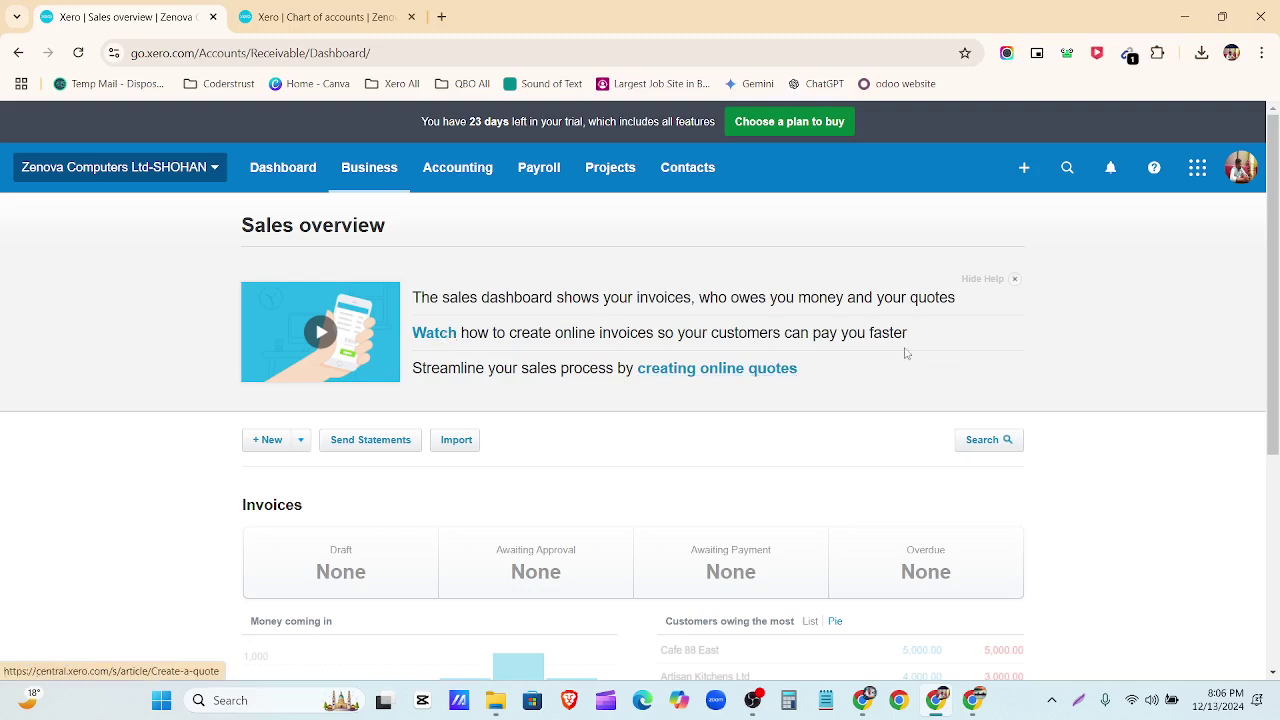
left_click(1014, 279)
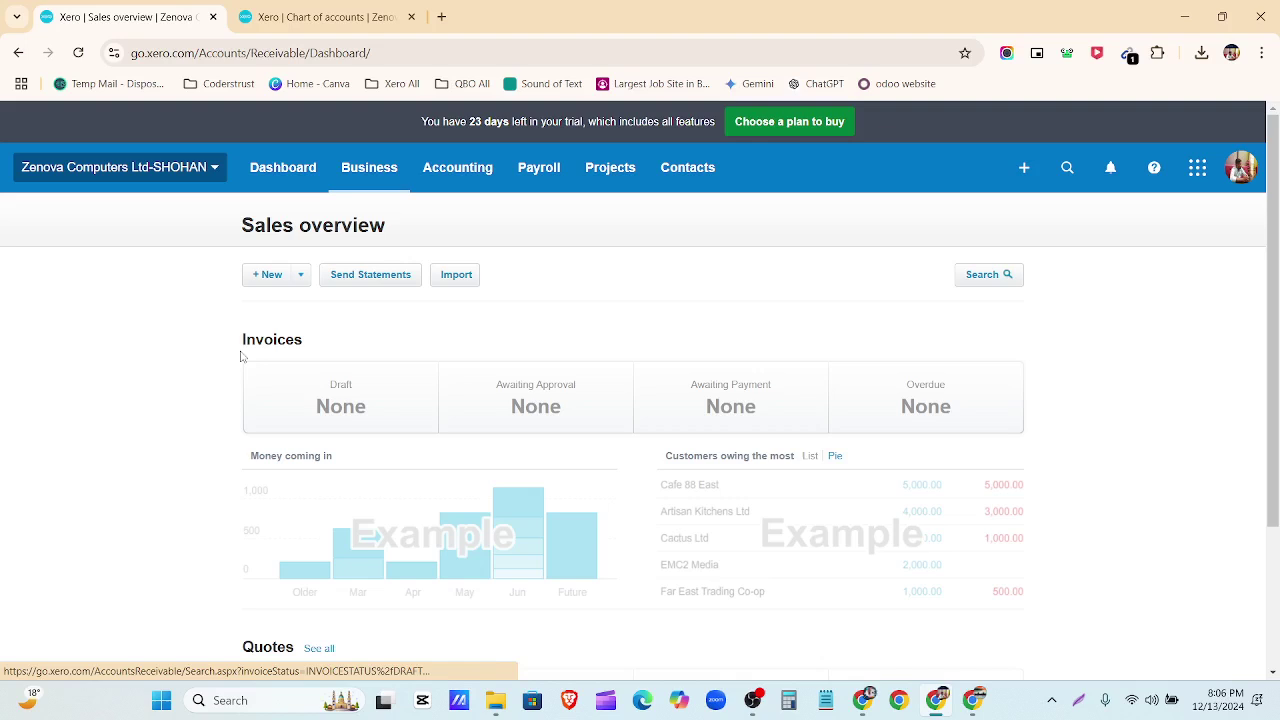
Examine the invoice and quote sections of the Sales overview and its new-document choices, and open the full list of quotes.
scroll(320, 370, "down", 2)
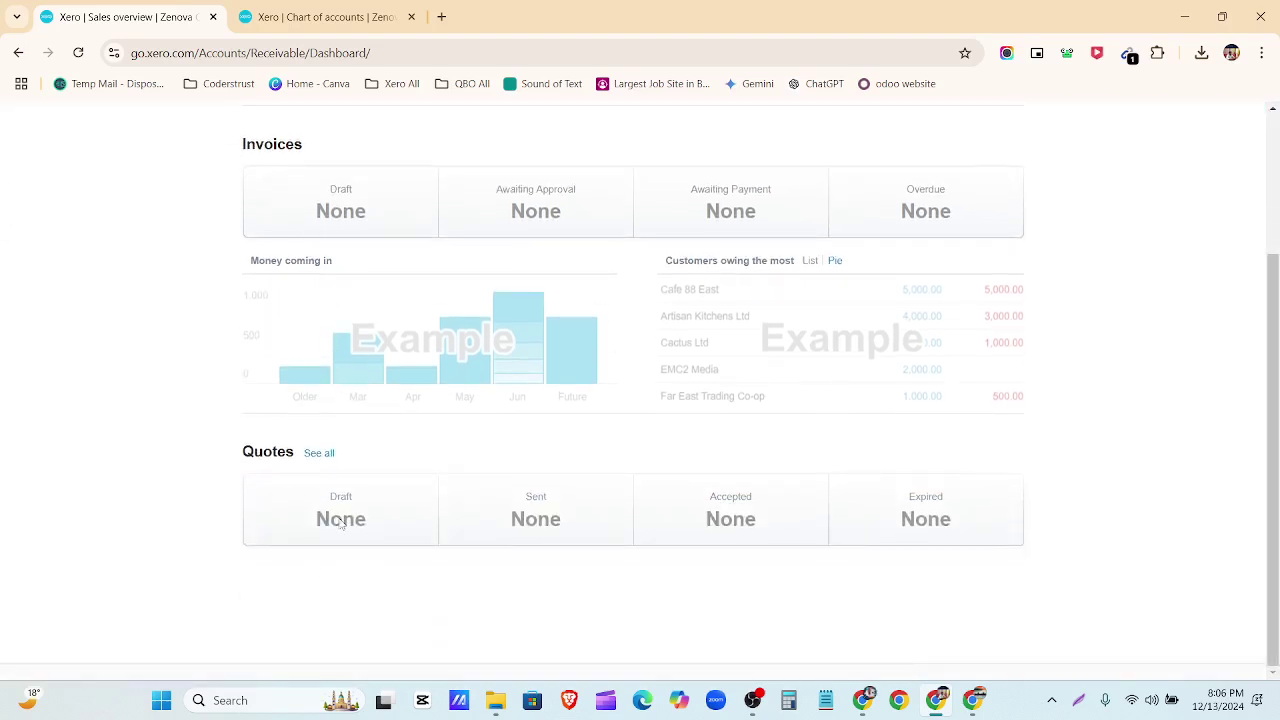
scroll(340, 520, "up", 2)
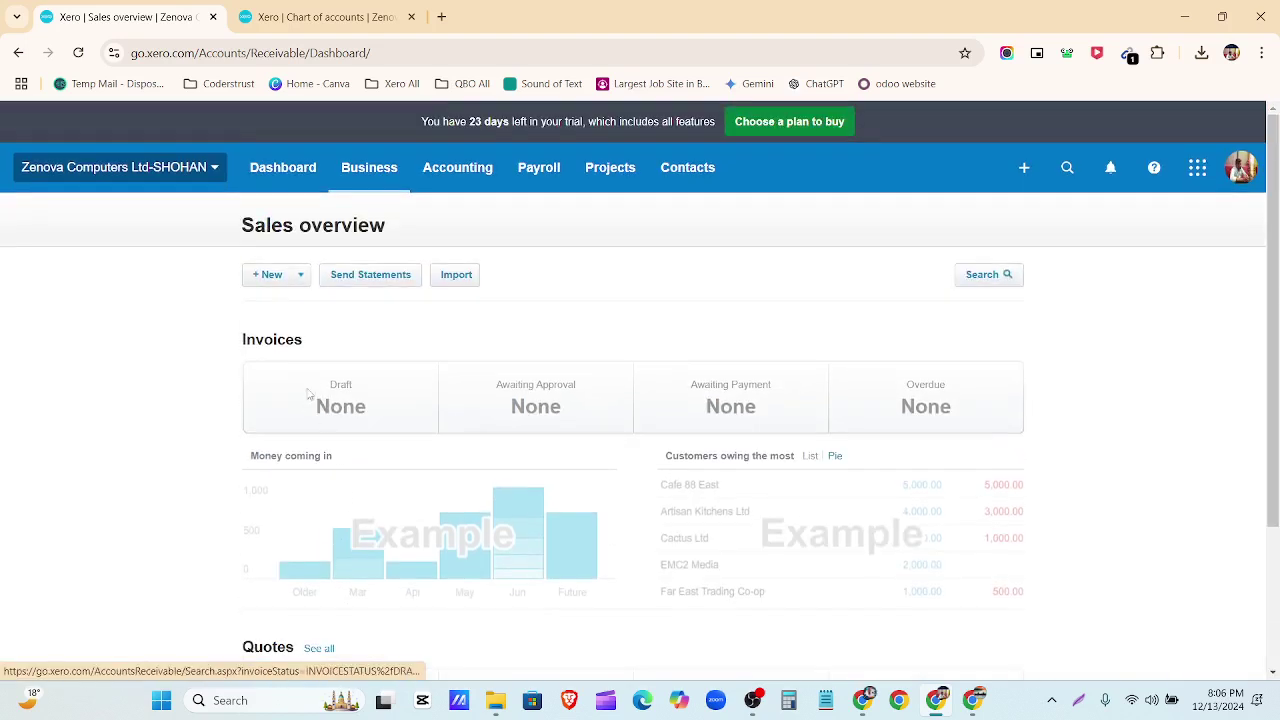
left_click(299, 276)
key("ctrl+plus")
key("ctrl+plus")
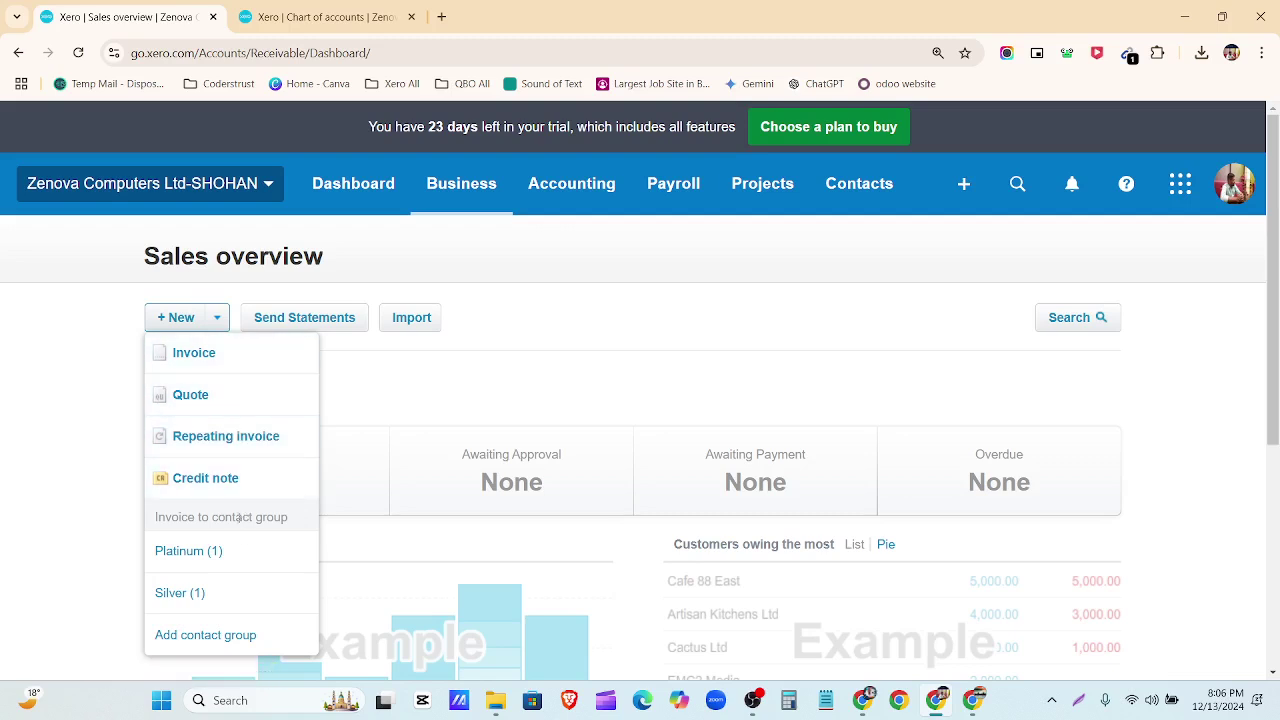
left_click(612, 327)
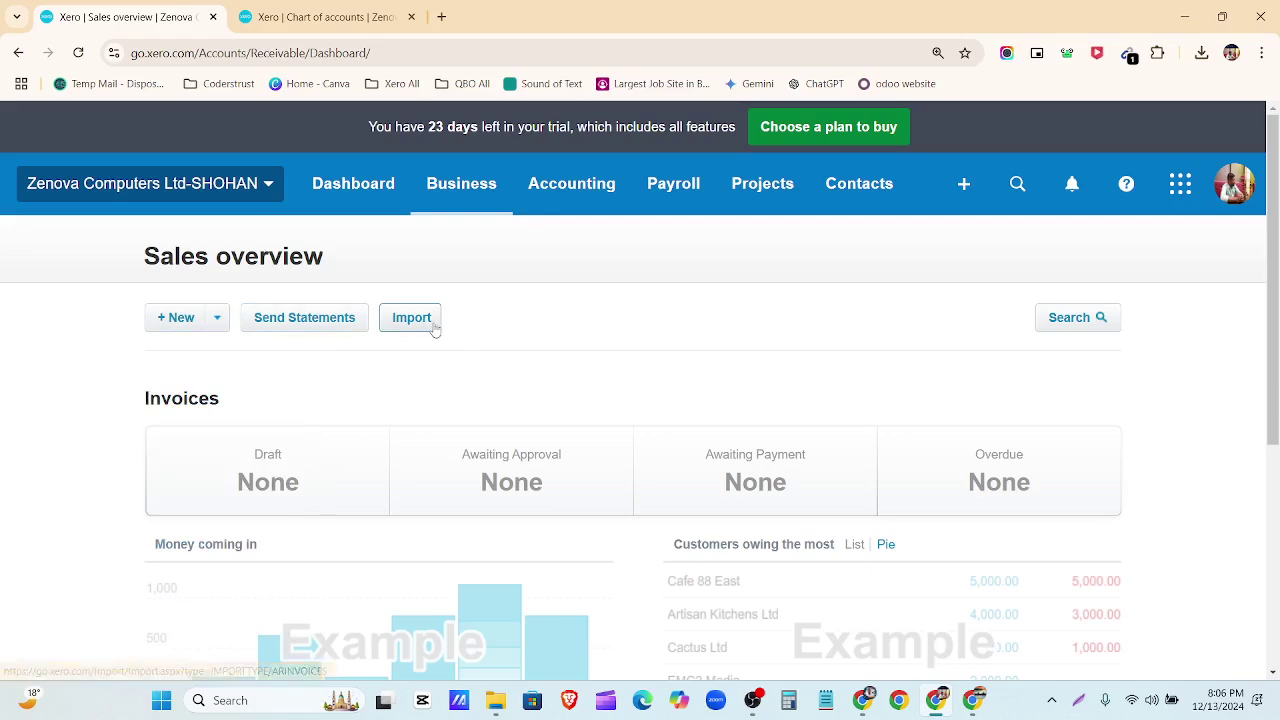
scroll(428, 405, "down", 3)
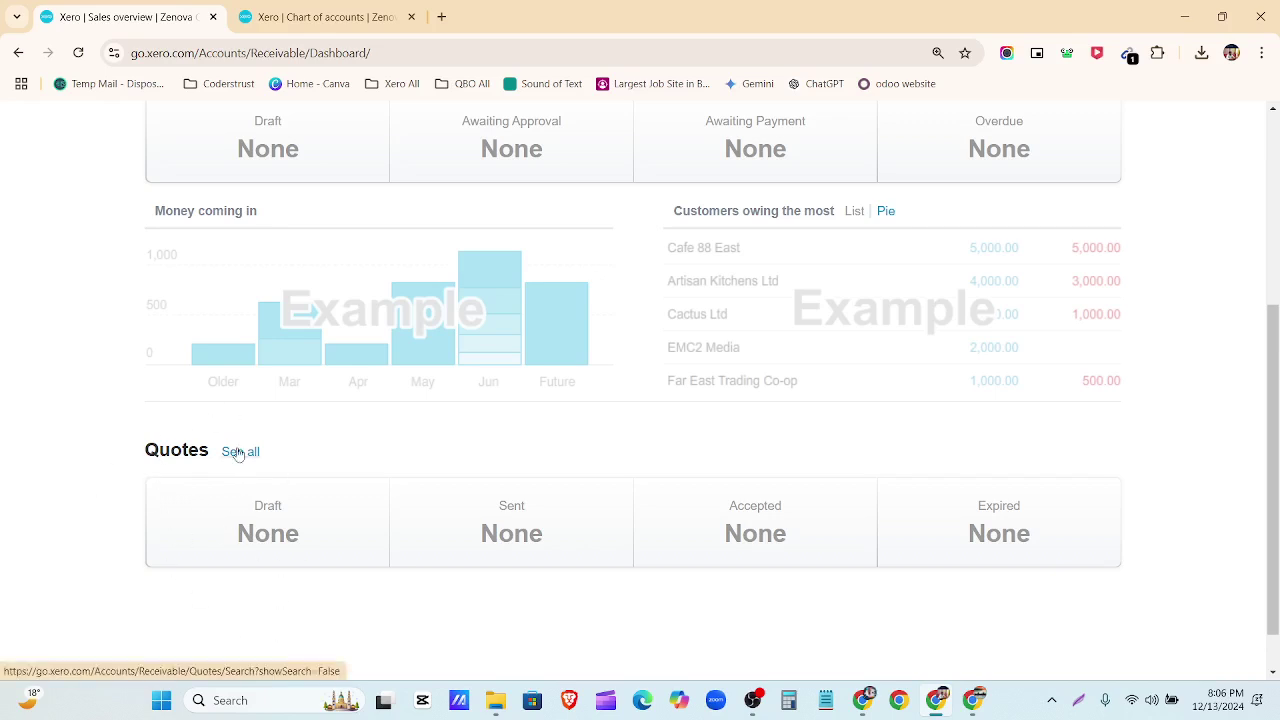
scroll(240, 453, "up", 3)
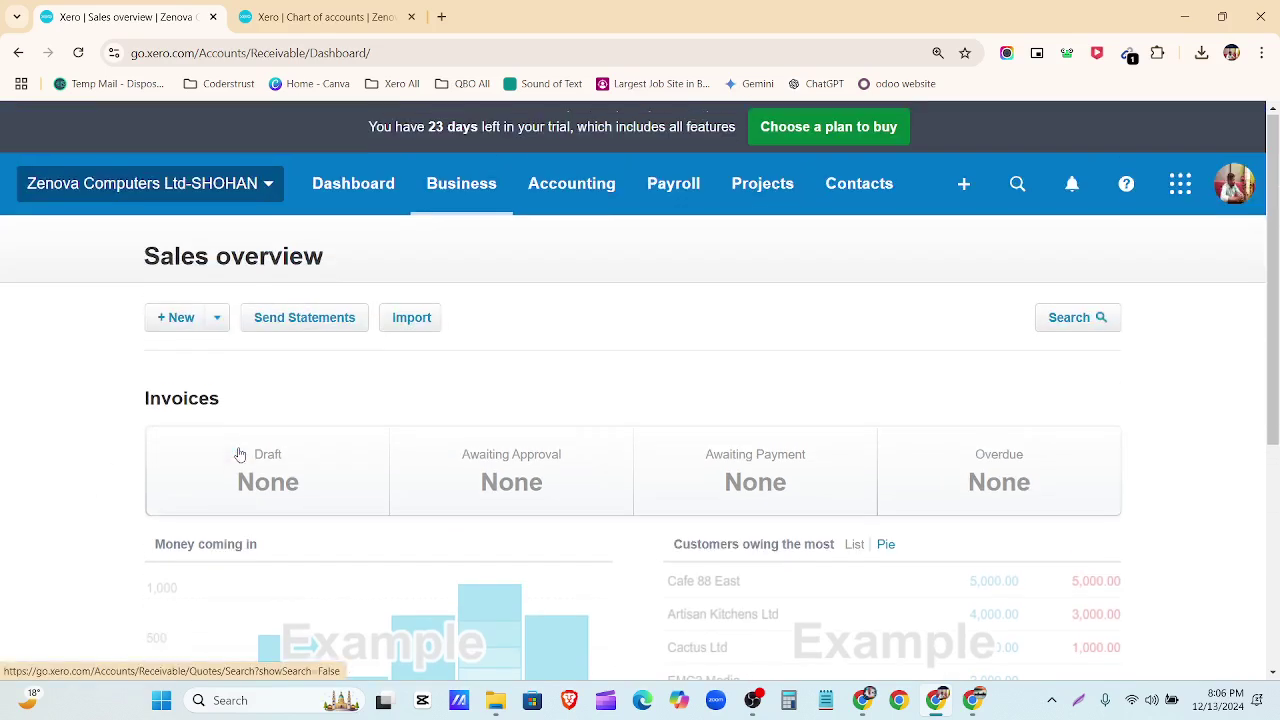
scroll(241, 421, "down", 4)
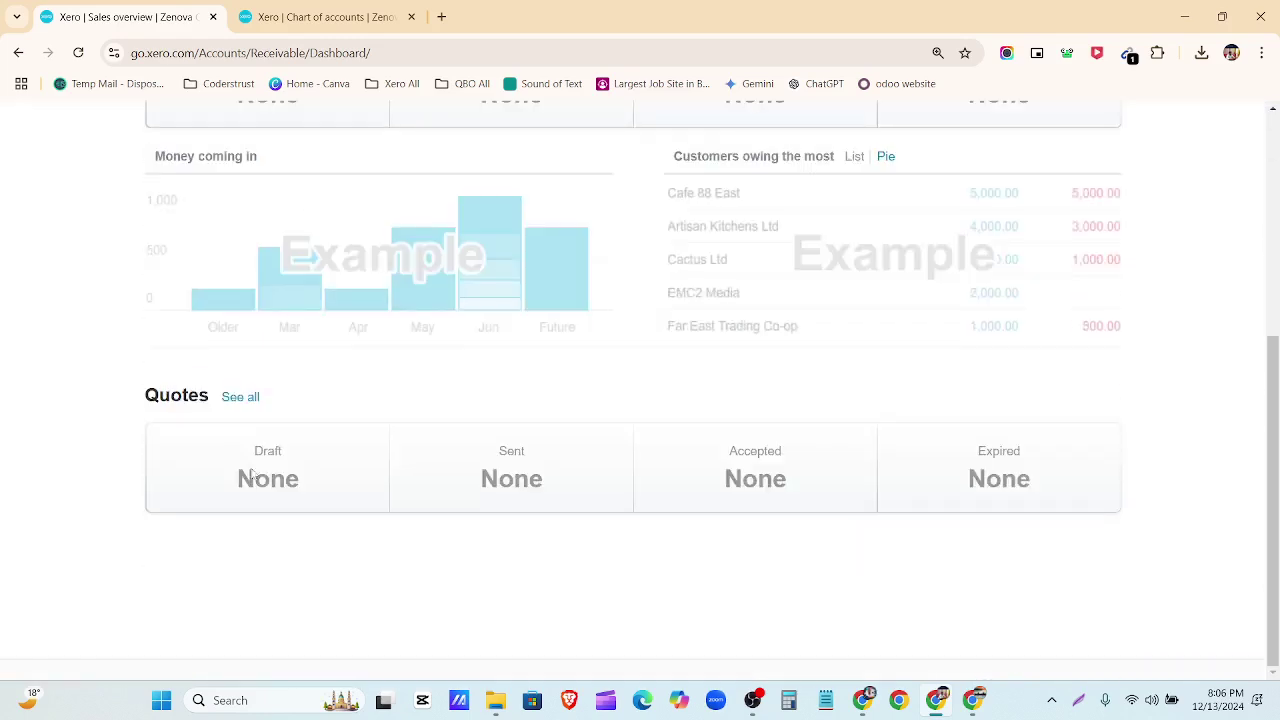
left_click(250, 398)
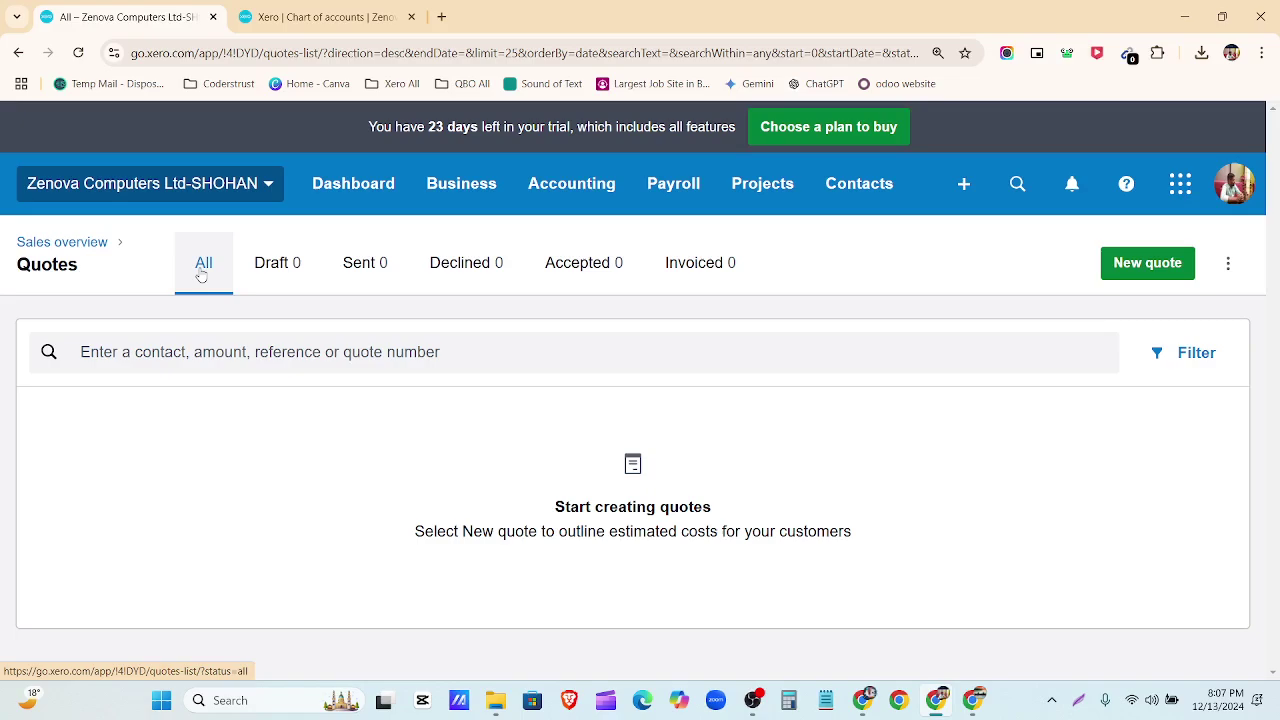
Capture the Quotes page, draw red boxes around the All, Draft, Sent, Declined, Accepted and Invoiced filters and New quote, and discard the capture.
left_click(1078, 700)
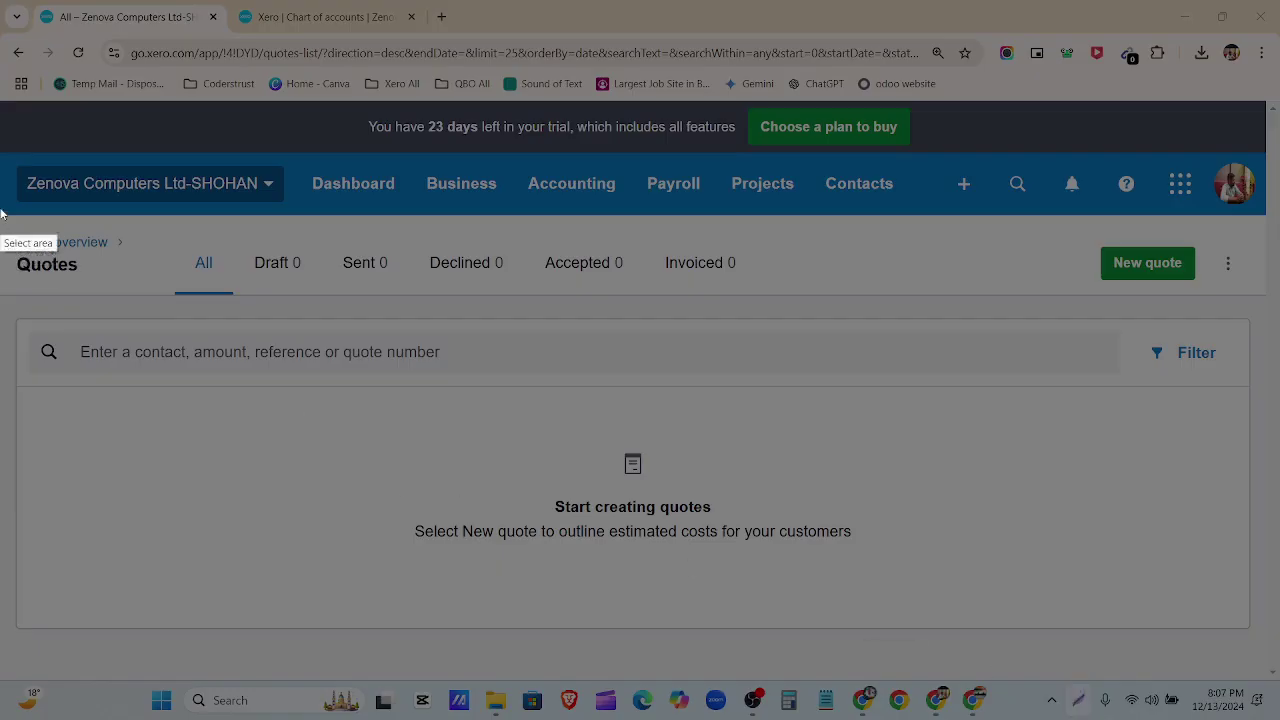
left_click(54, 158)
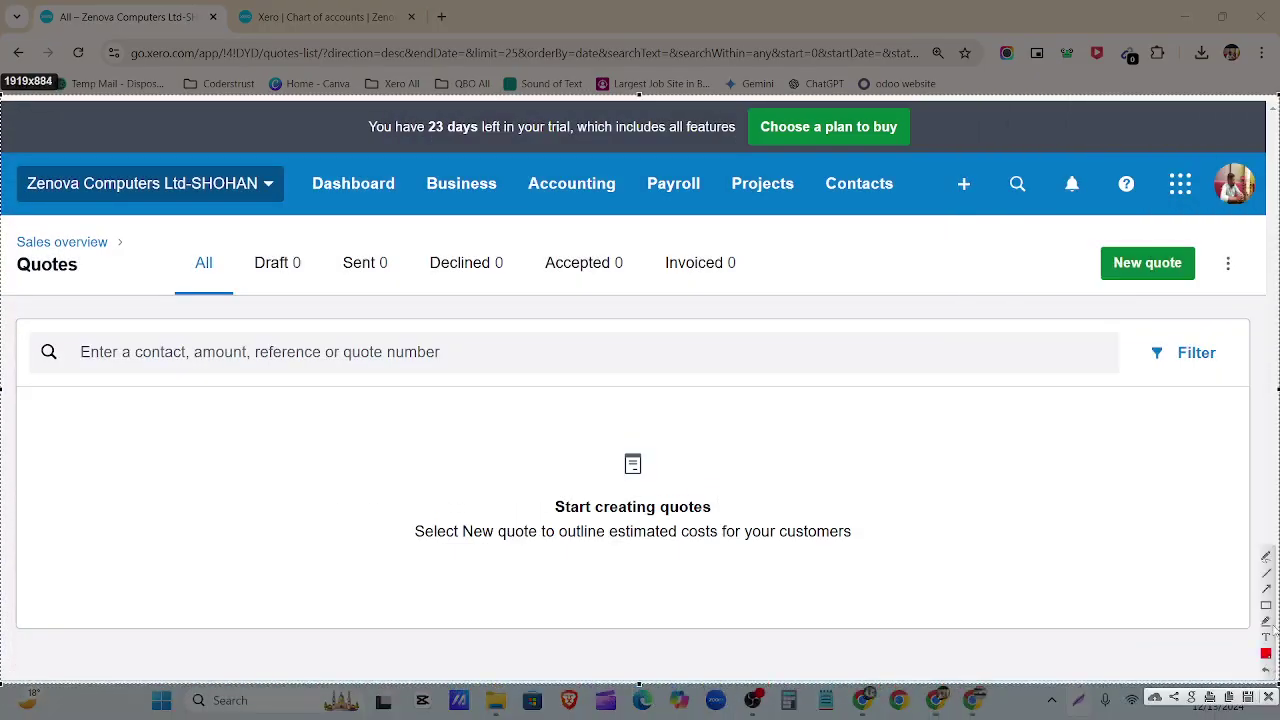
left_click(1266, 605)
mouse_move(160, 246)
left_mouse_down()
mouse_move(599, 350)
mouse_move(783, 308)
left_mouse_up()
mouse_move(168, 209)
left_mouse_down()
mouse_move(242, 338)
mouse_move(232, 372)
left_mouse_up()
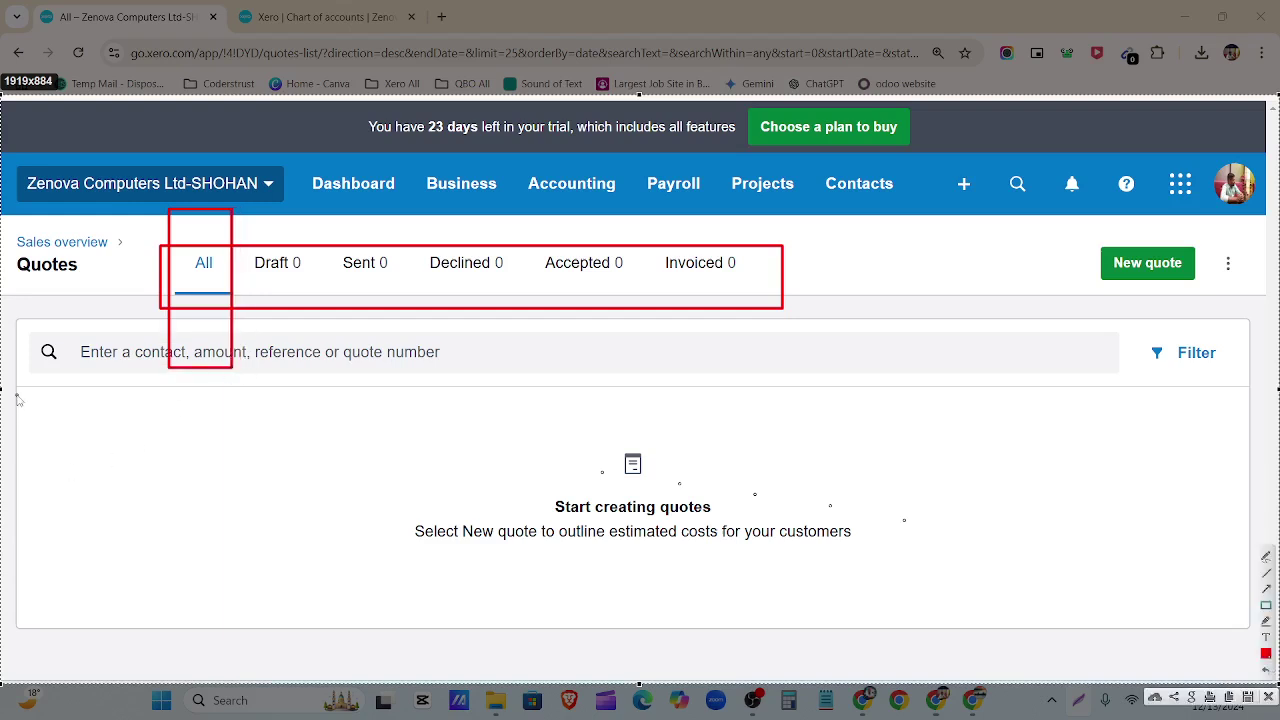
mouse_move(246, 219)
left_mouse_down()
mouse_move(291, 251)
mouse_move(318, 297)
left_mouse_up()
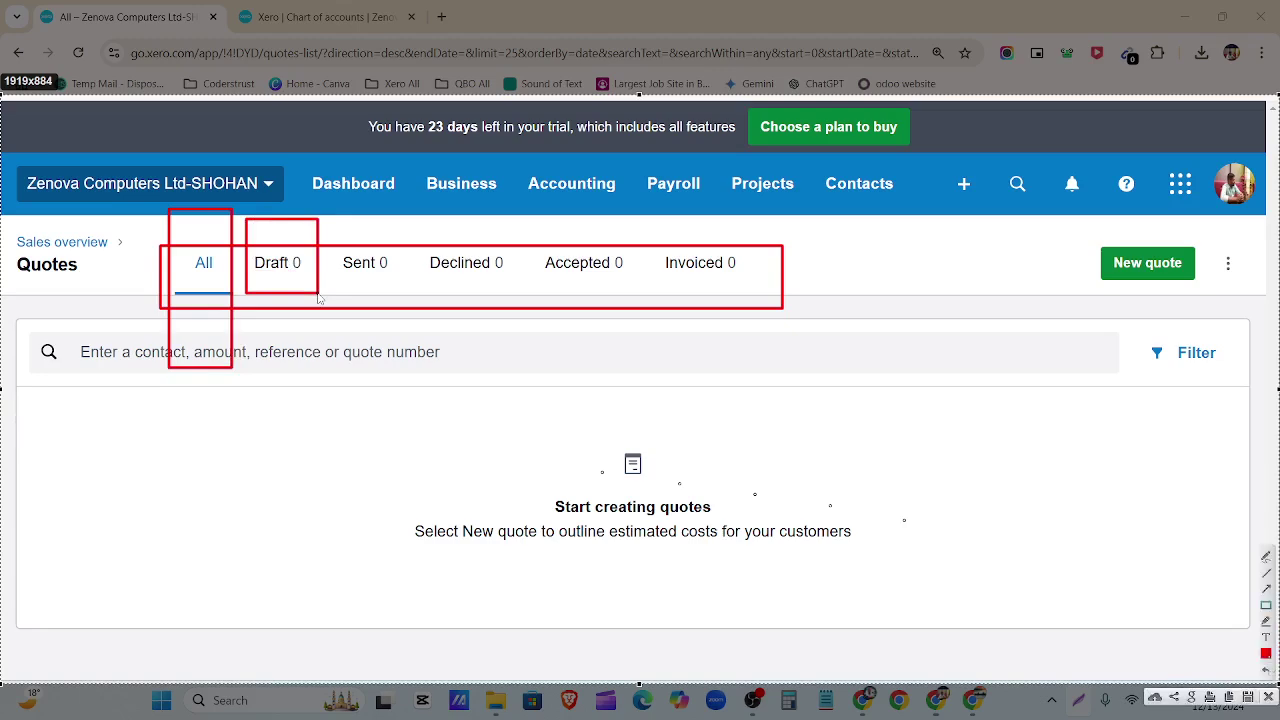
mouse_move(332, 223)
left_mouse_down()
mouse_move(386, 294)
mouse_move(403, 293)
left_mouse_up()
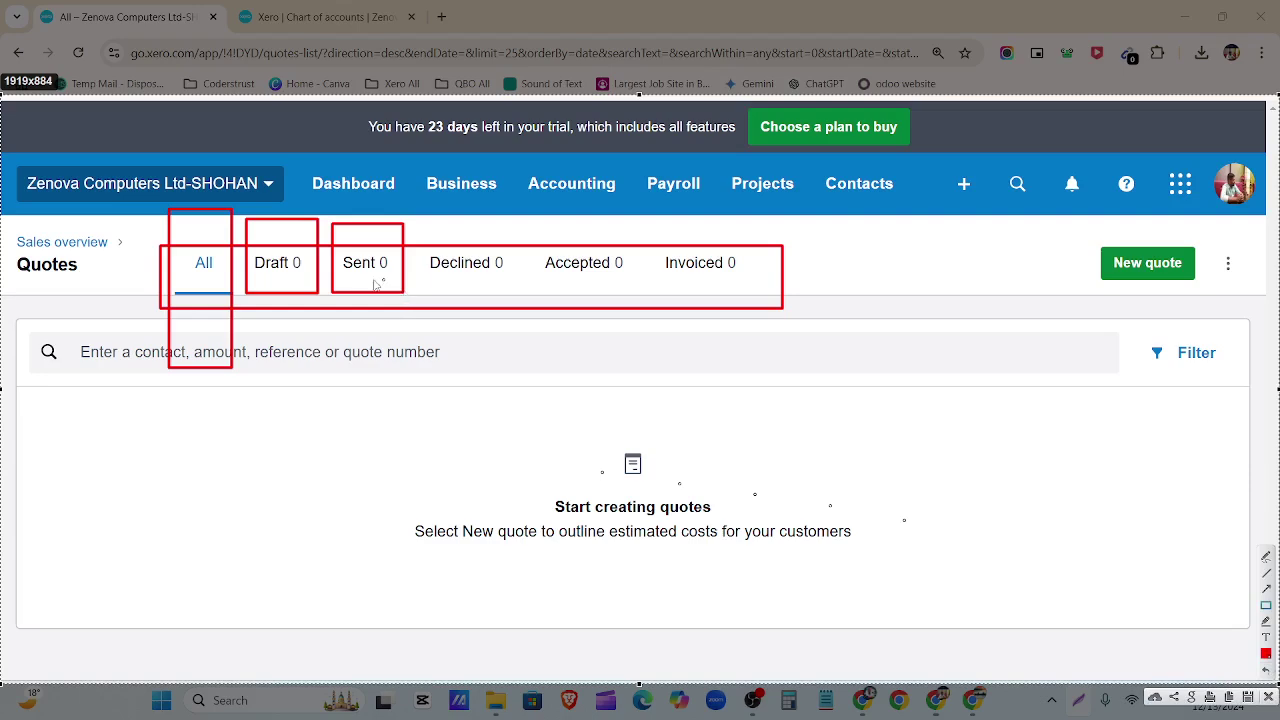
mouse_move(418, 232)
left_mouse_down()
mouse_move(506, 302)
mouse_move(520, 296)
left_mouse_up()
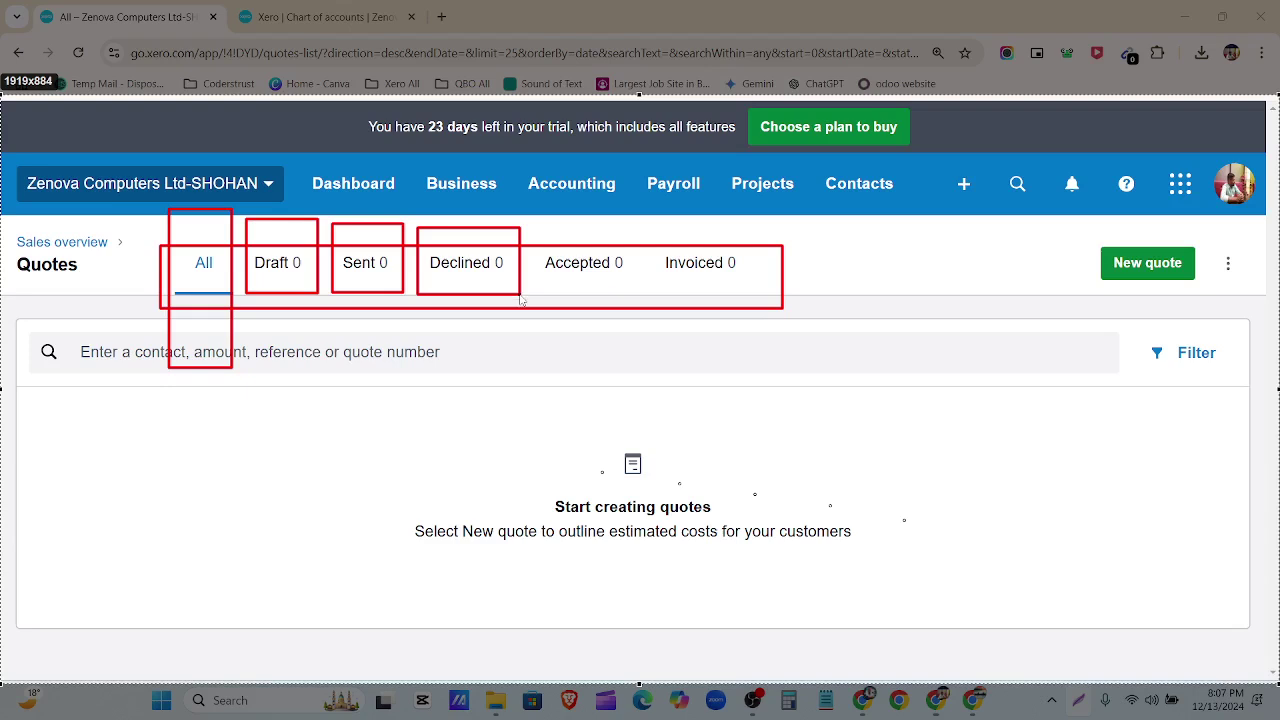
left_click_drag(531, 224, 630, 293)
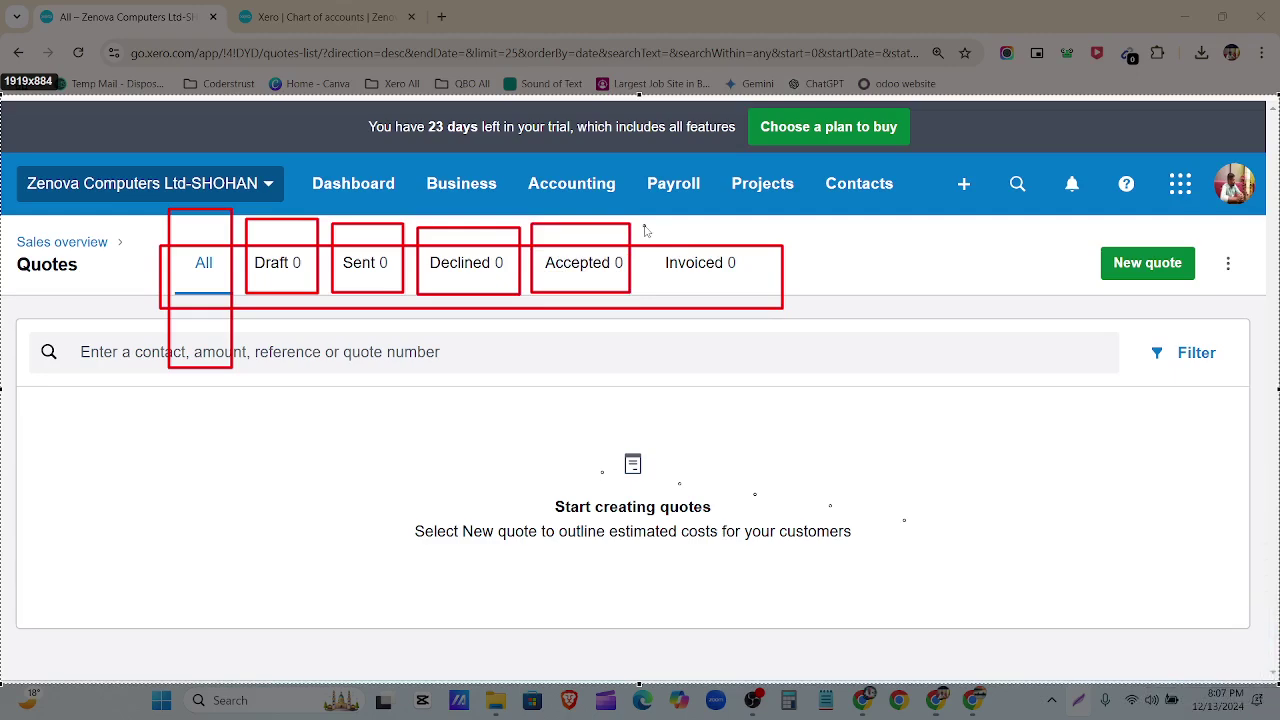
left_click_drag(644, 225, 755, 298)
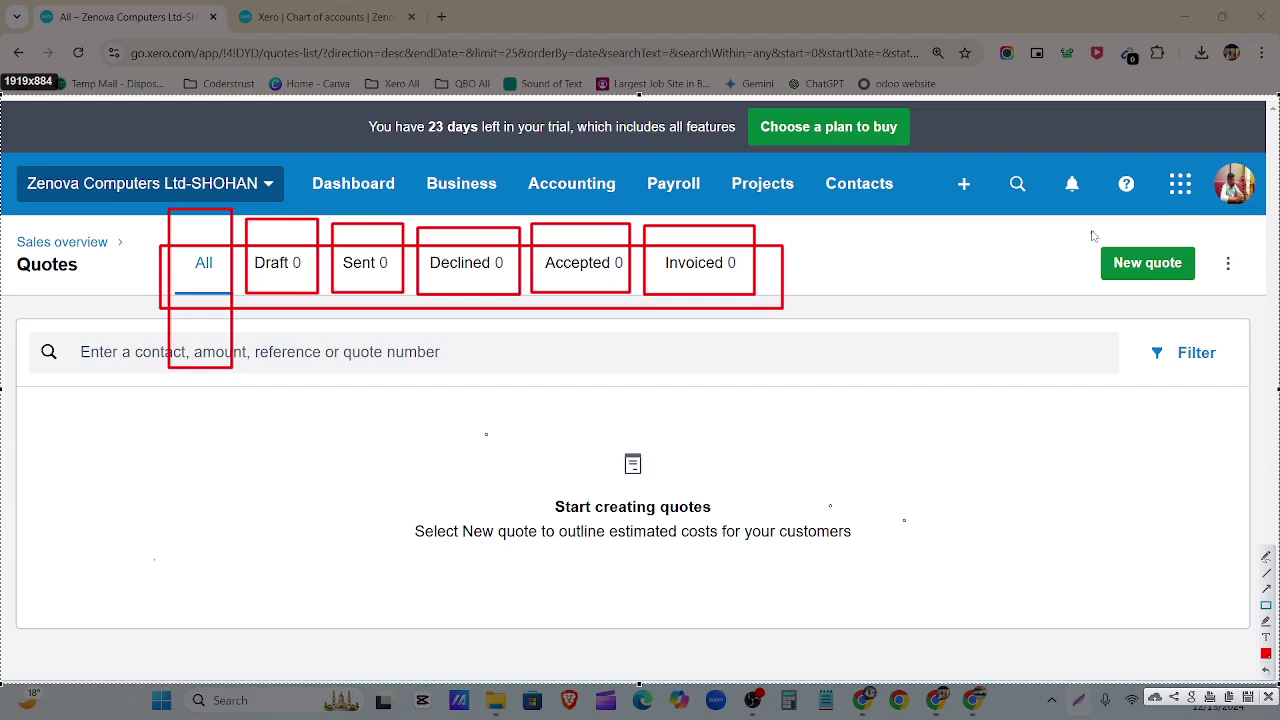
left_click_drag(1090, 222, 1204, 302)
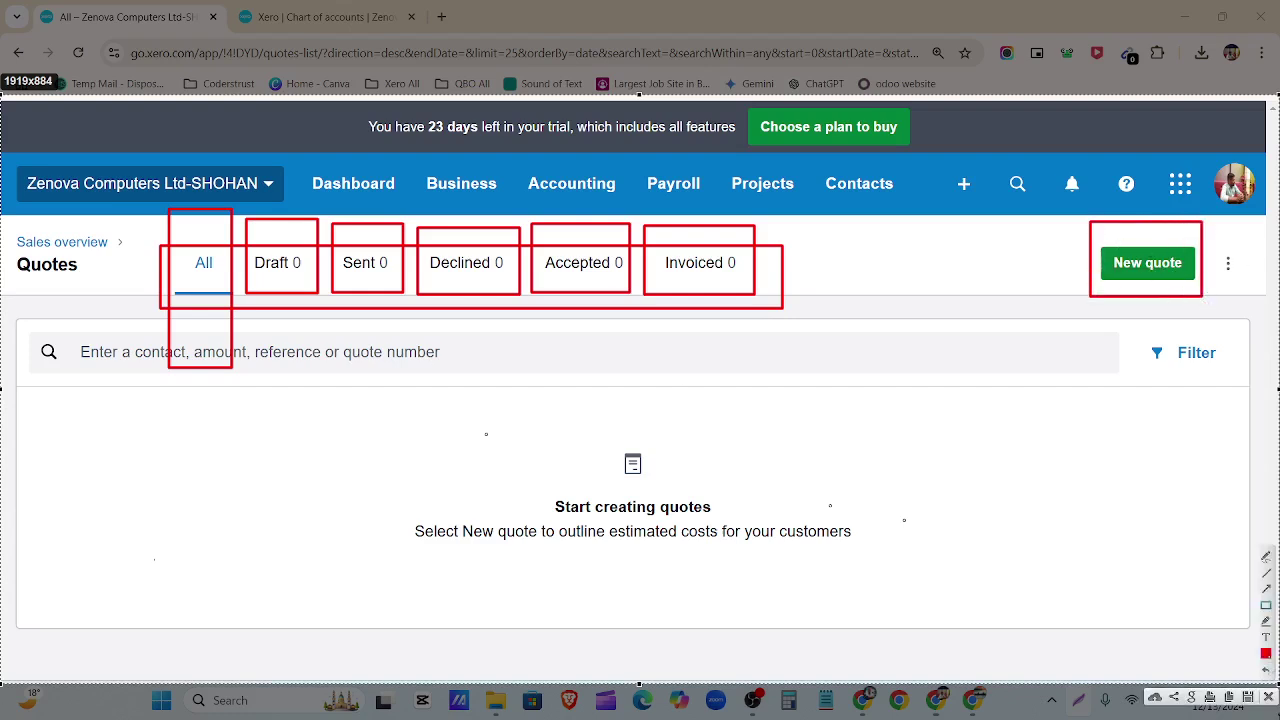
left_click(1268, 696)
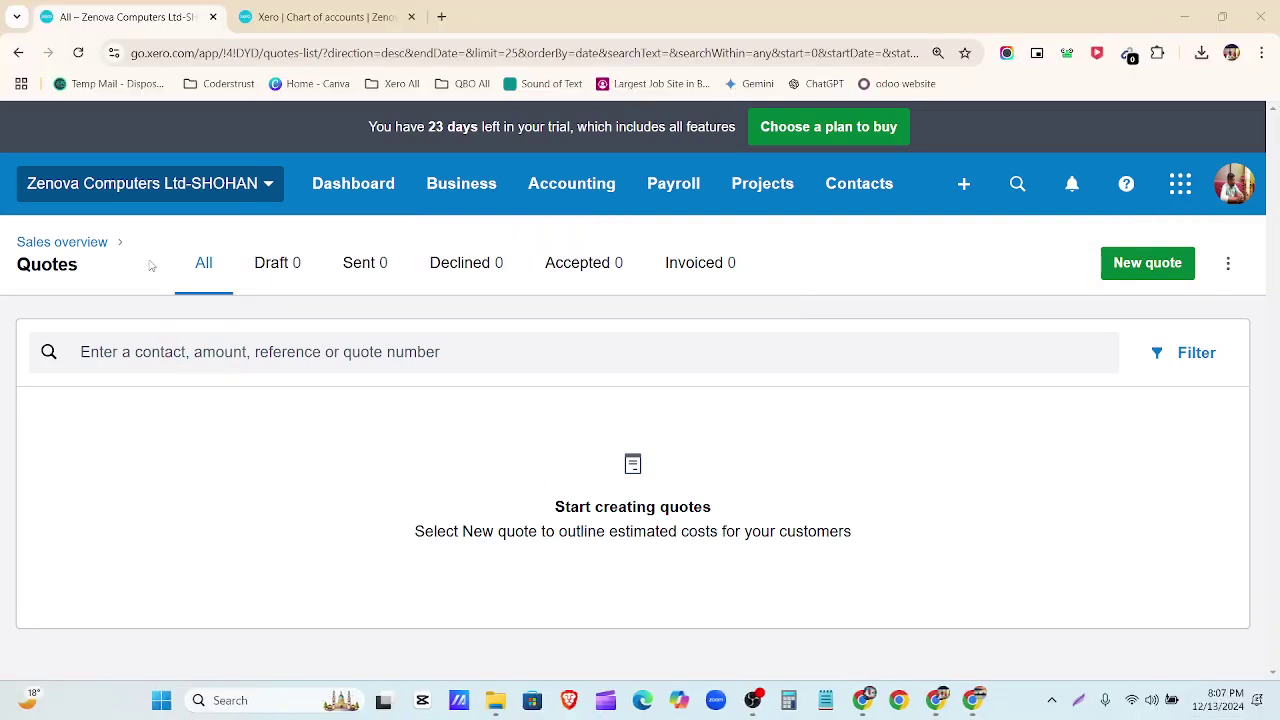
Start a new quote from the Sales overview and select the customer given in the spreadsheet's quote sheet as its contact.
left_click(80, 245)
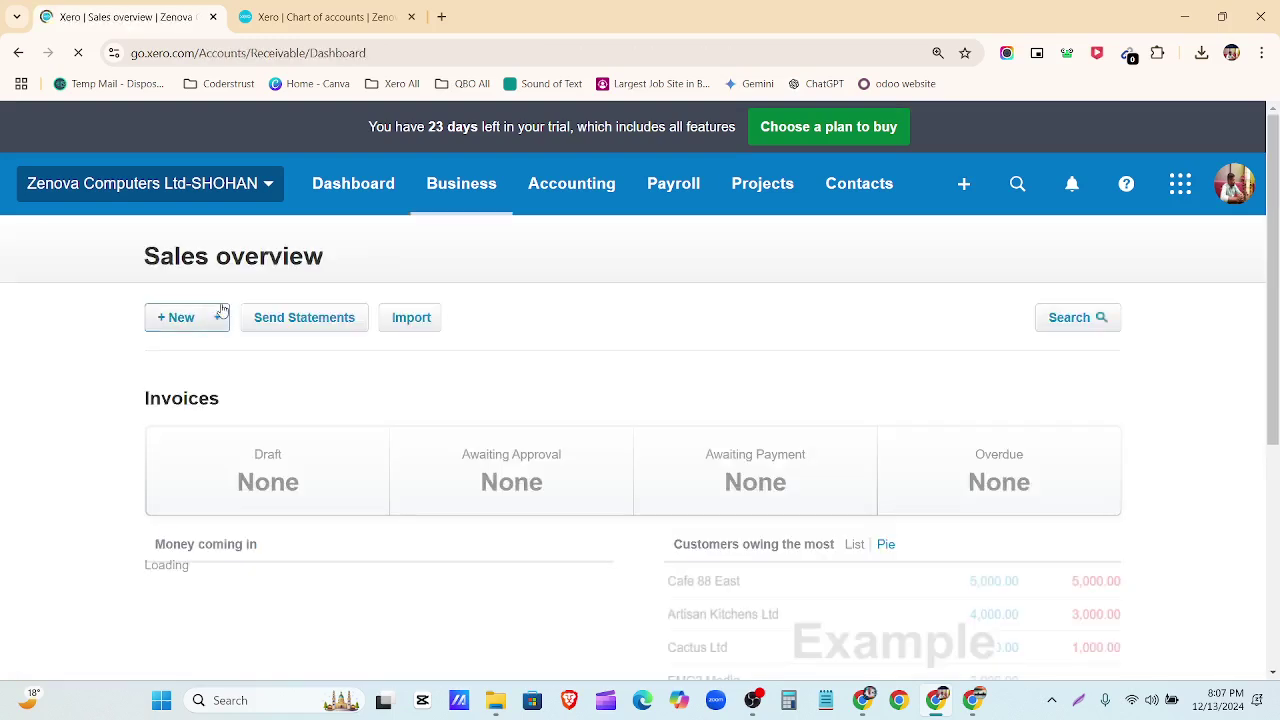
left_click(218, 320)
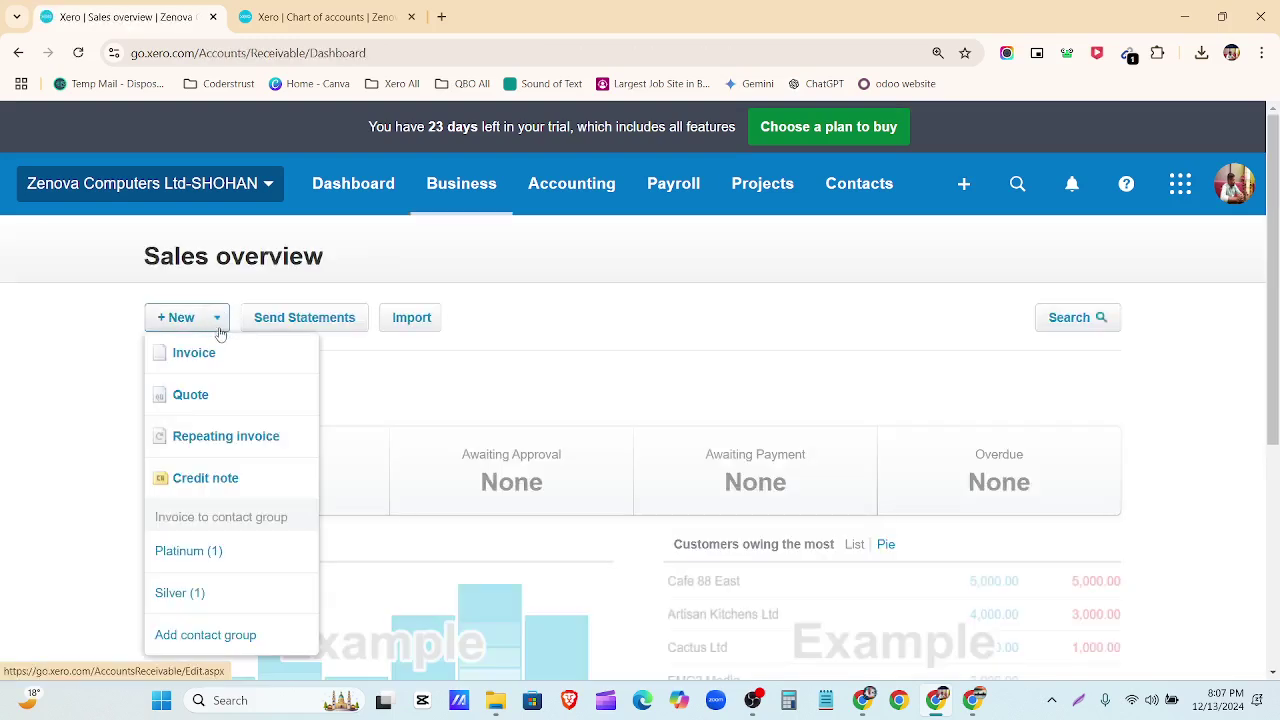
left_click(231, 395)
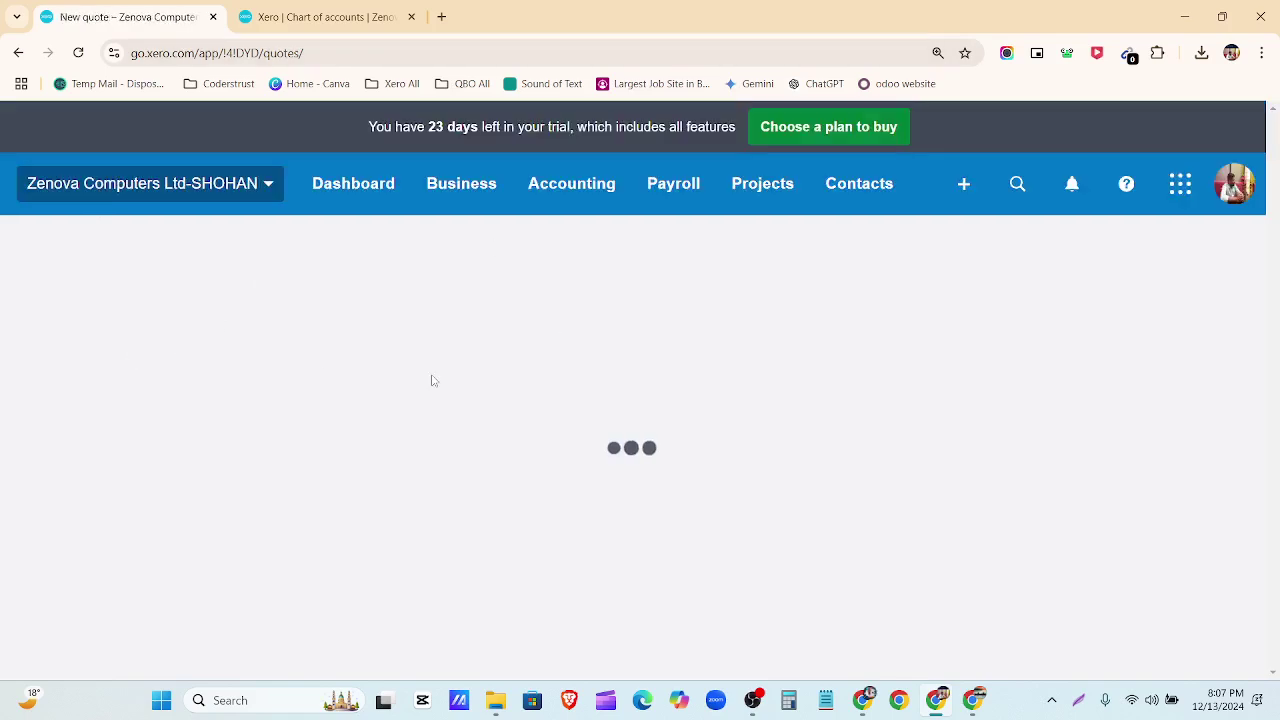
scroll(240, 443, "down", 1)
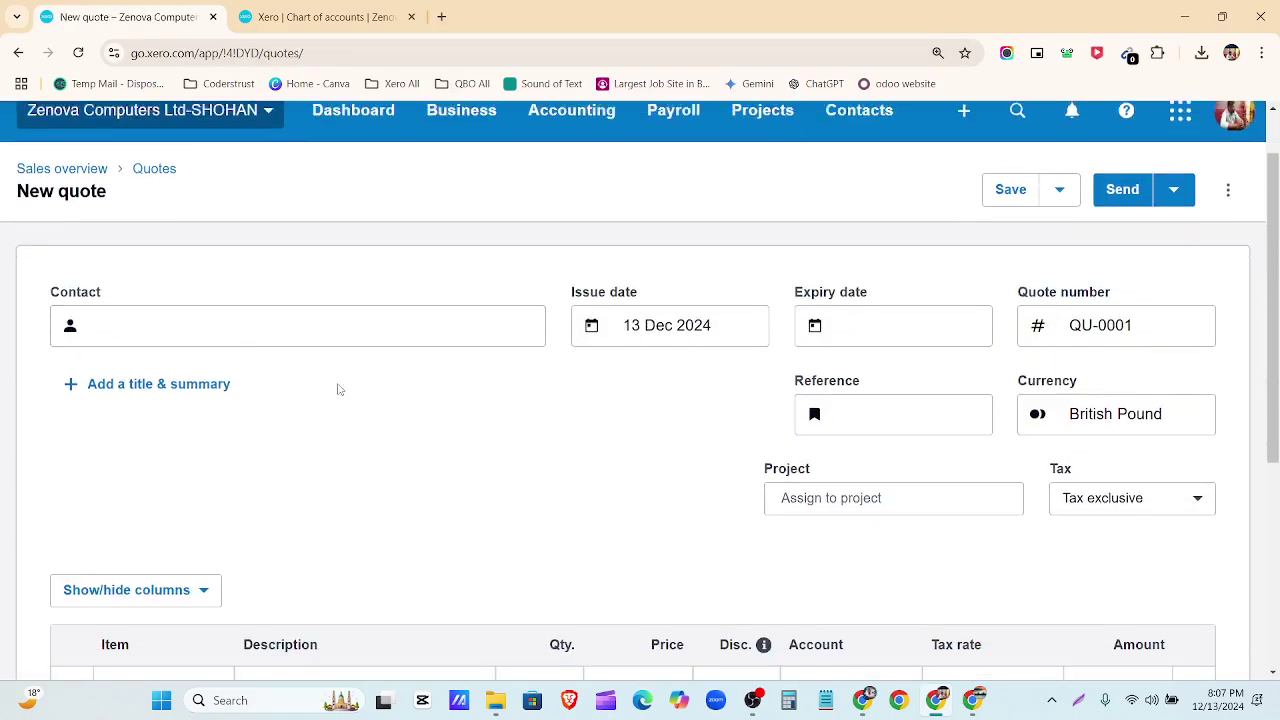
left_click(182, 320)
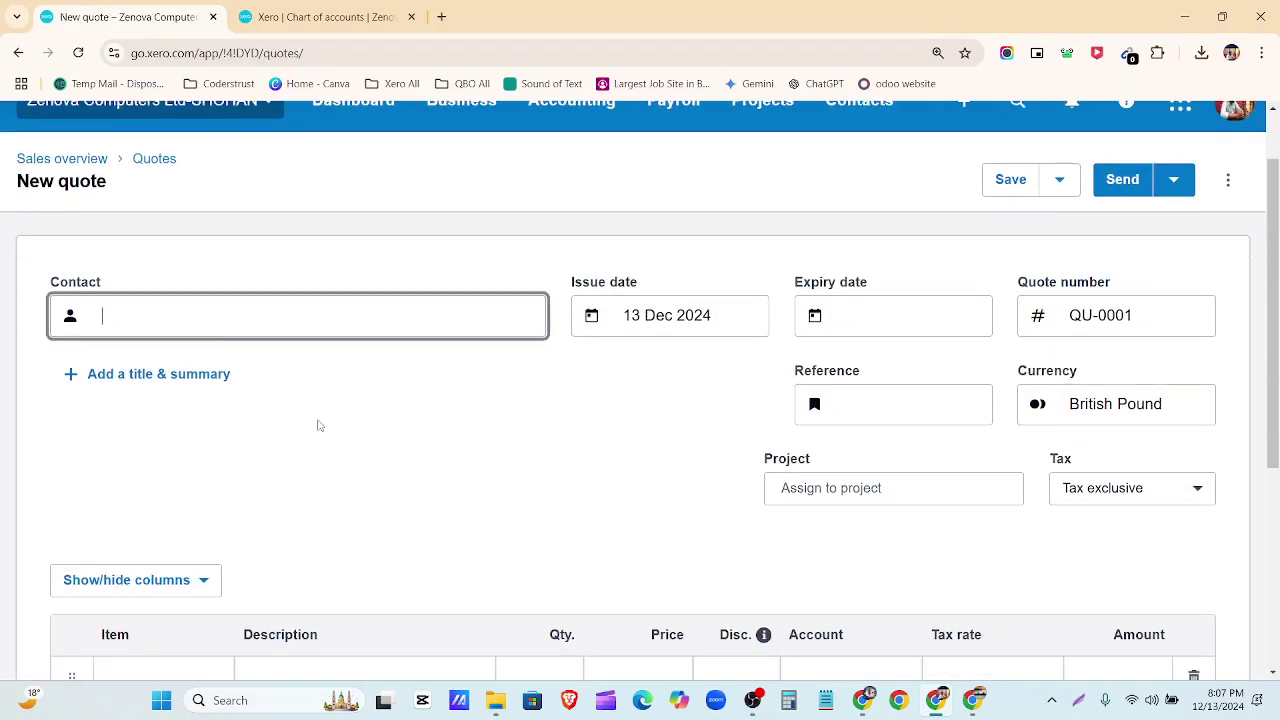
left_click(868, 700)
left_click(866, 700)
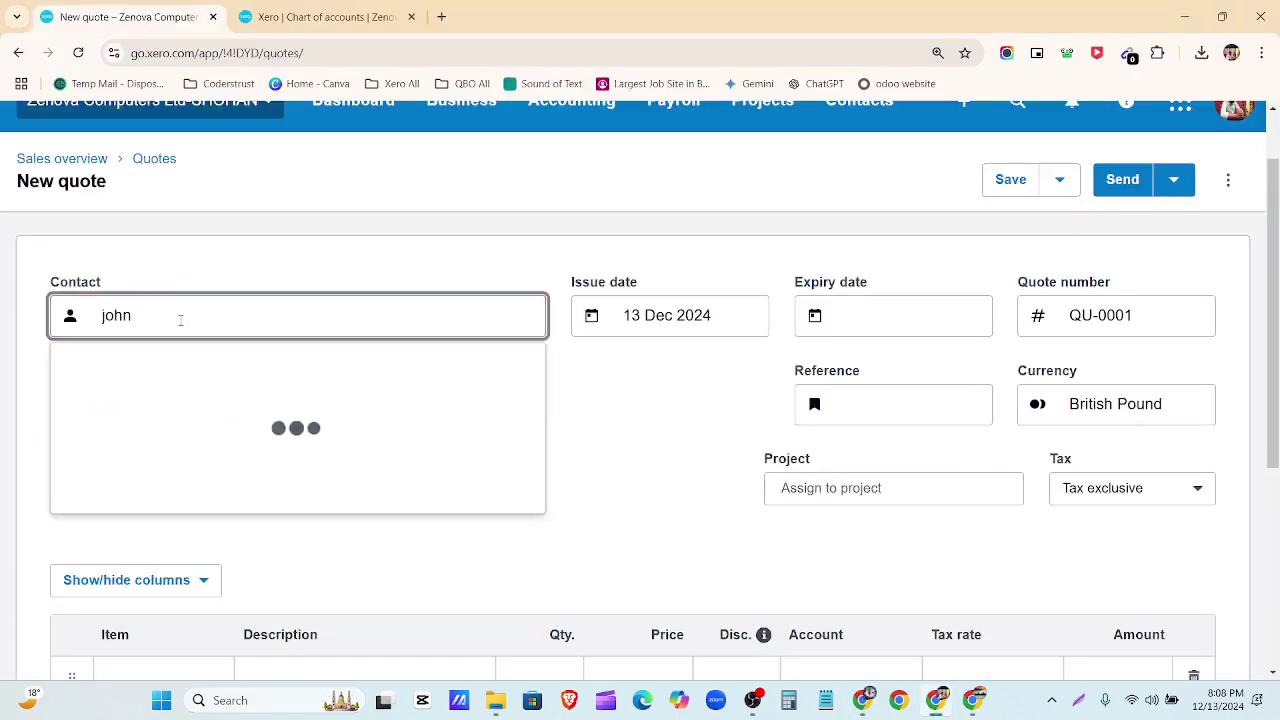
left_click(215, 410)
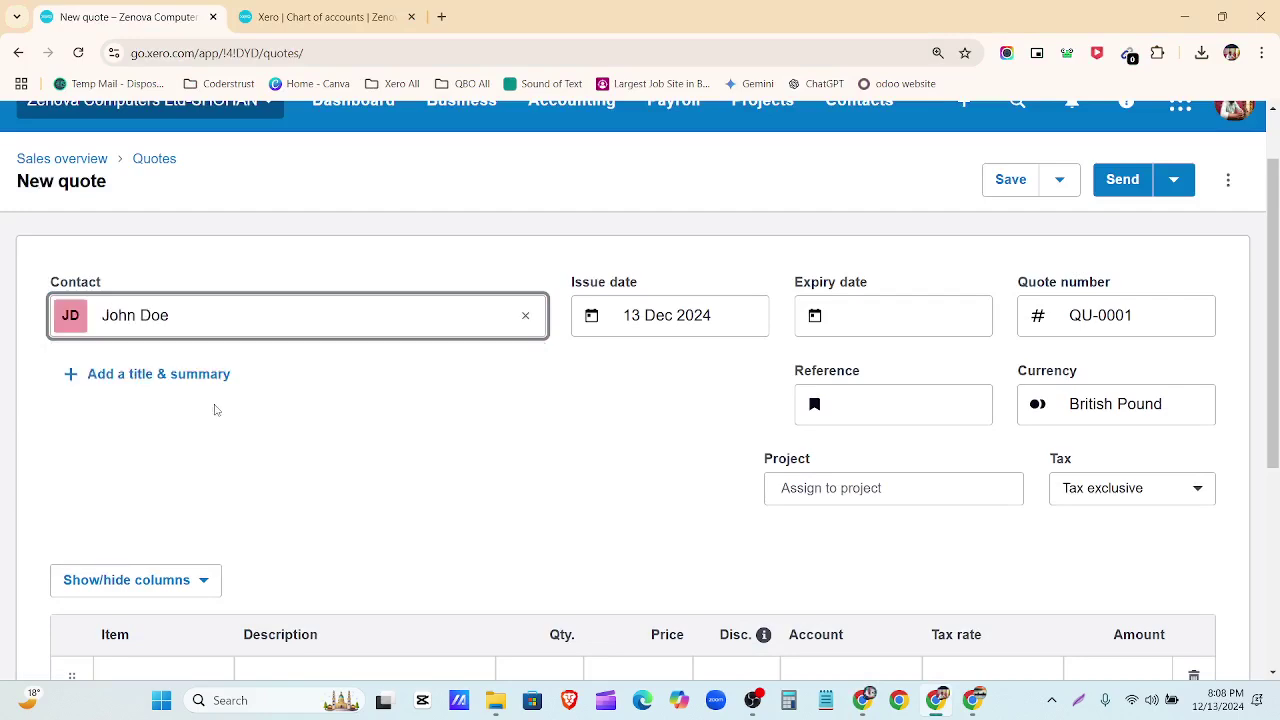
Set the quote's issue date to 2 Jan 2023, as given in the spreadsheet, and its expiry date to in 30 days.
left_click(865, 705)
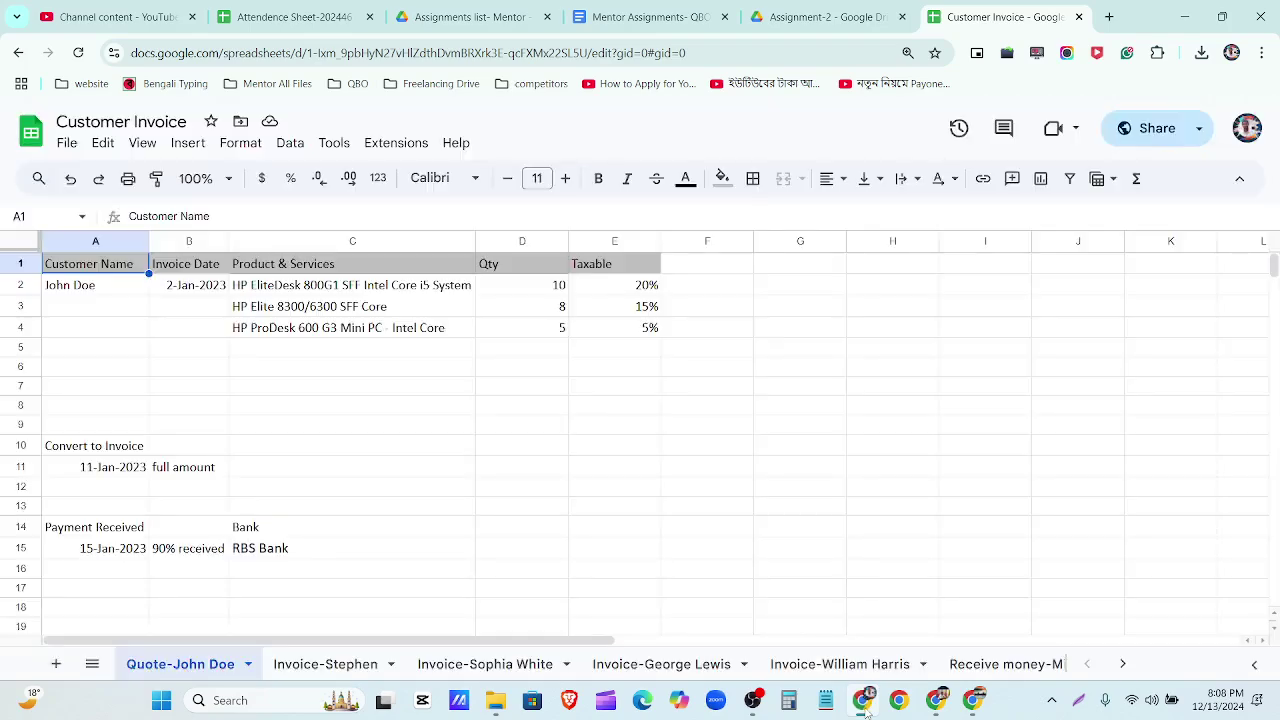
left_click(865, 705)
left_click(735, 316)
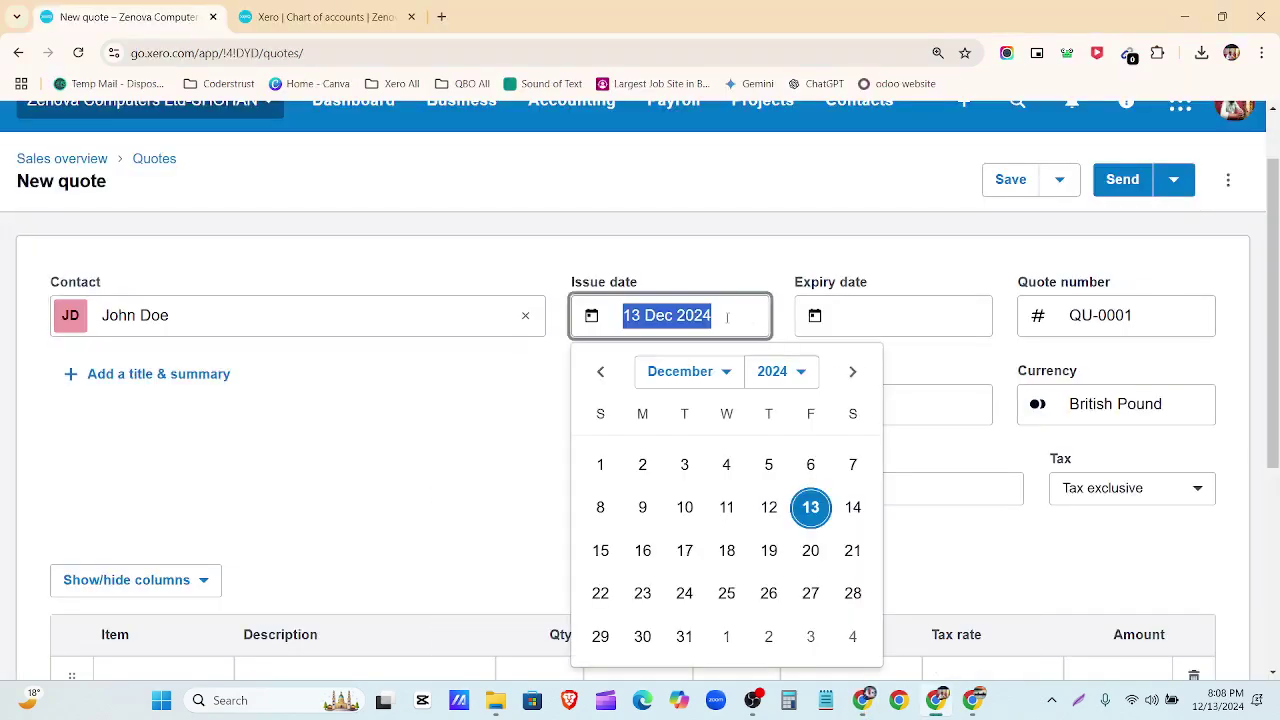
left_click(730, 372)
left_click(719, 403)
left_click(786, 372)
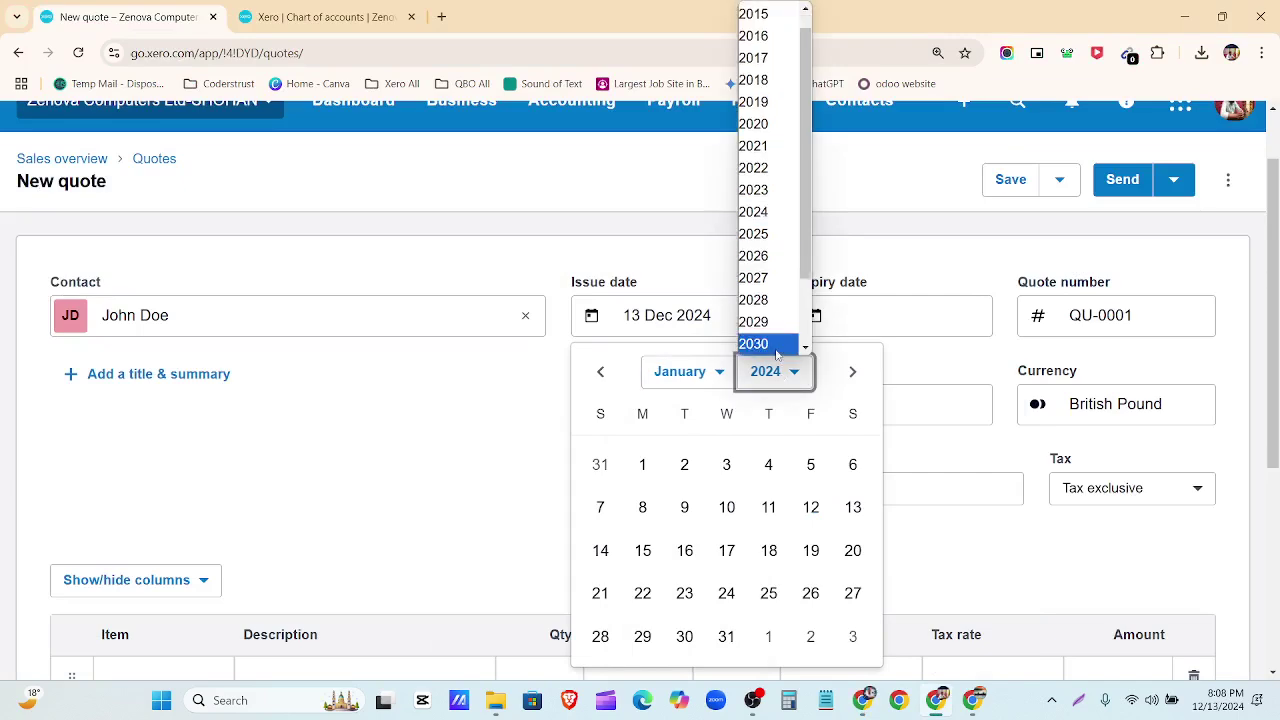
left_click(756, 190)
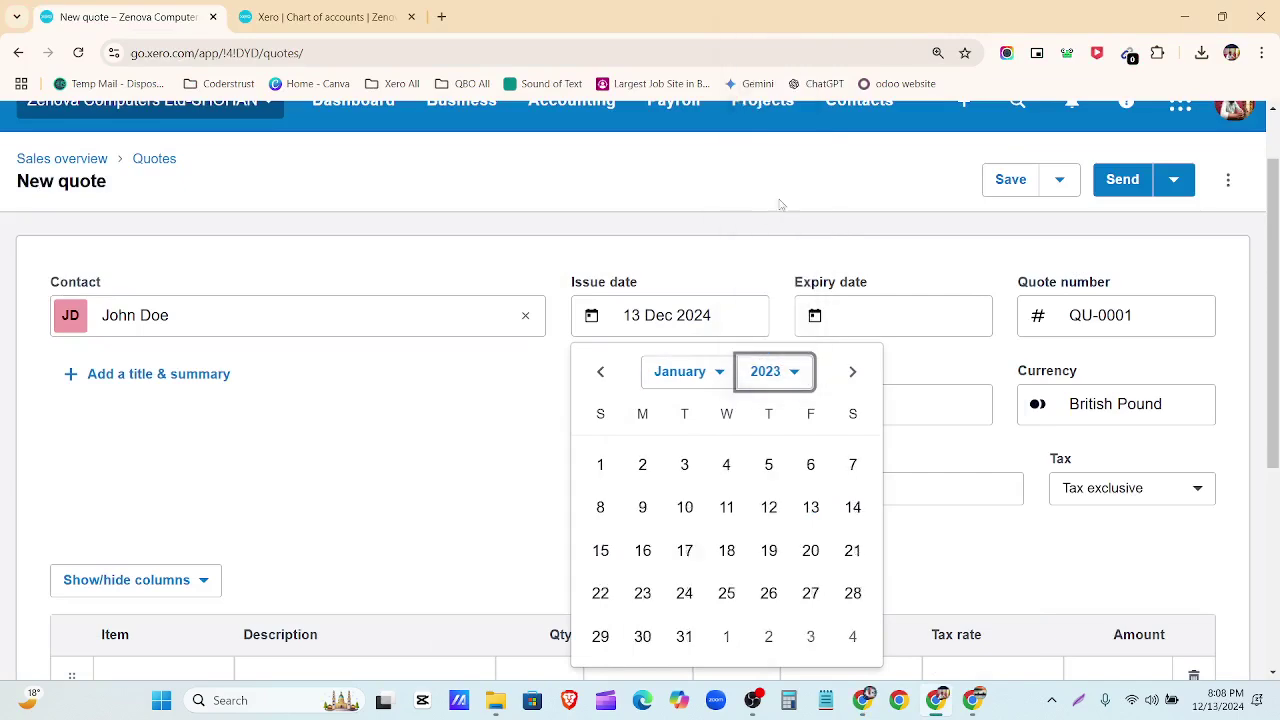
left_click(643, 465)
left_click(852, 312)
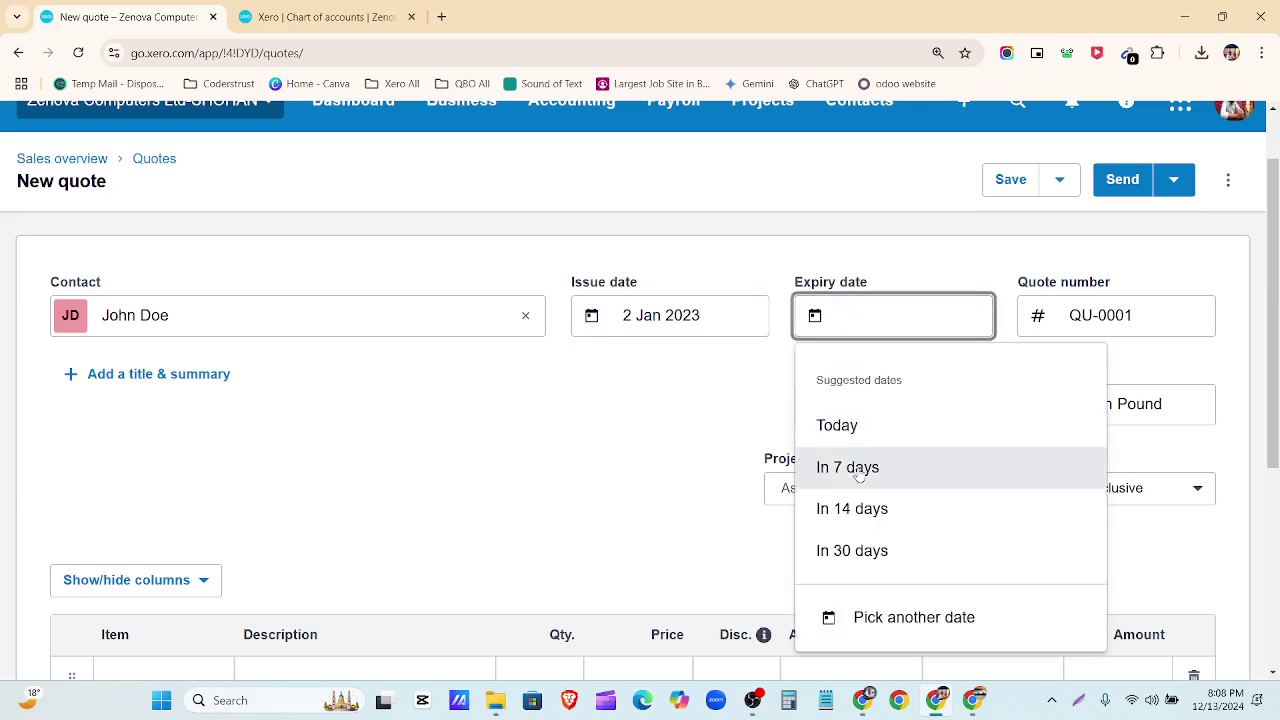
left_click(866, 552)
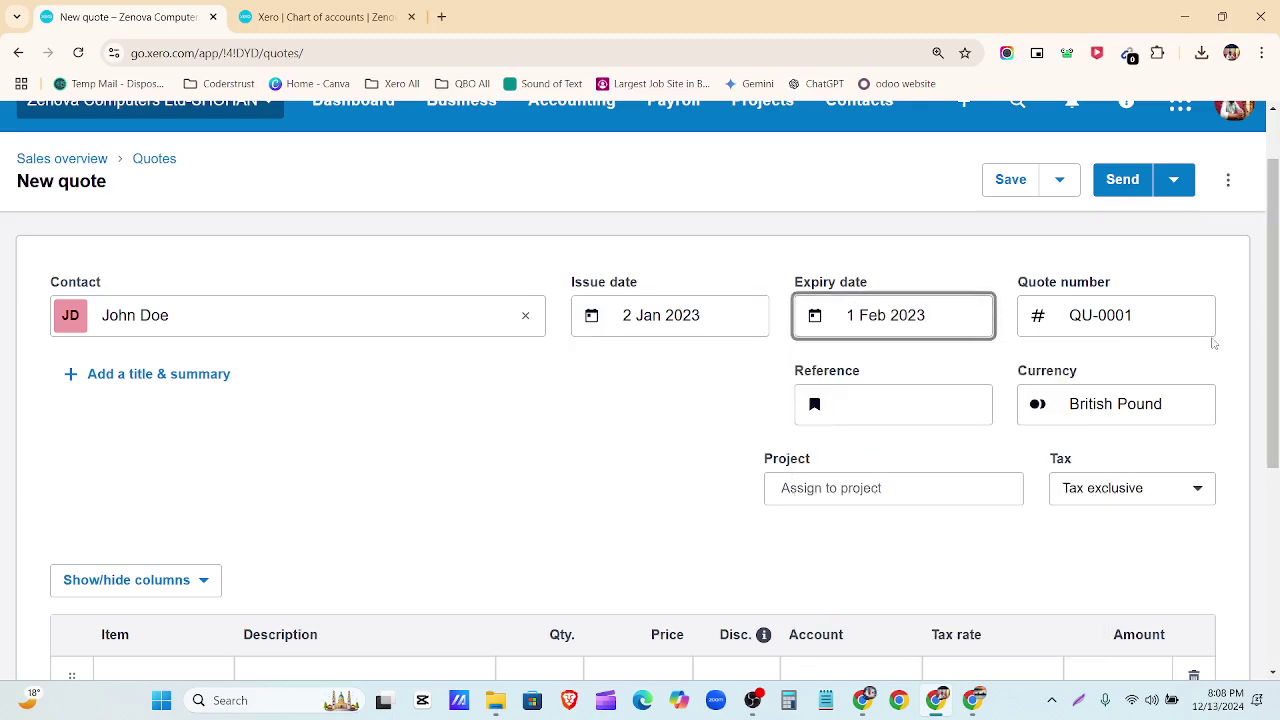
Add HP EliteDesk 800G1 SFF Intel Core i5 System from the spreadsheet as the item on the quote's first line.
scroll(1043, 363, "down", 1)
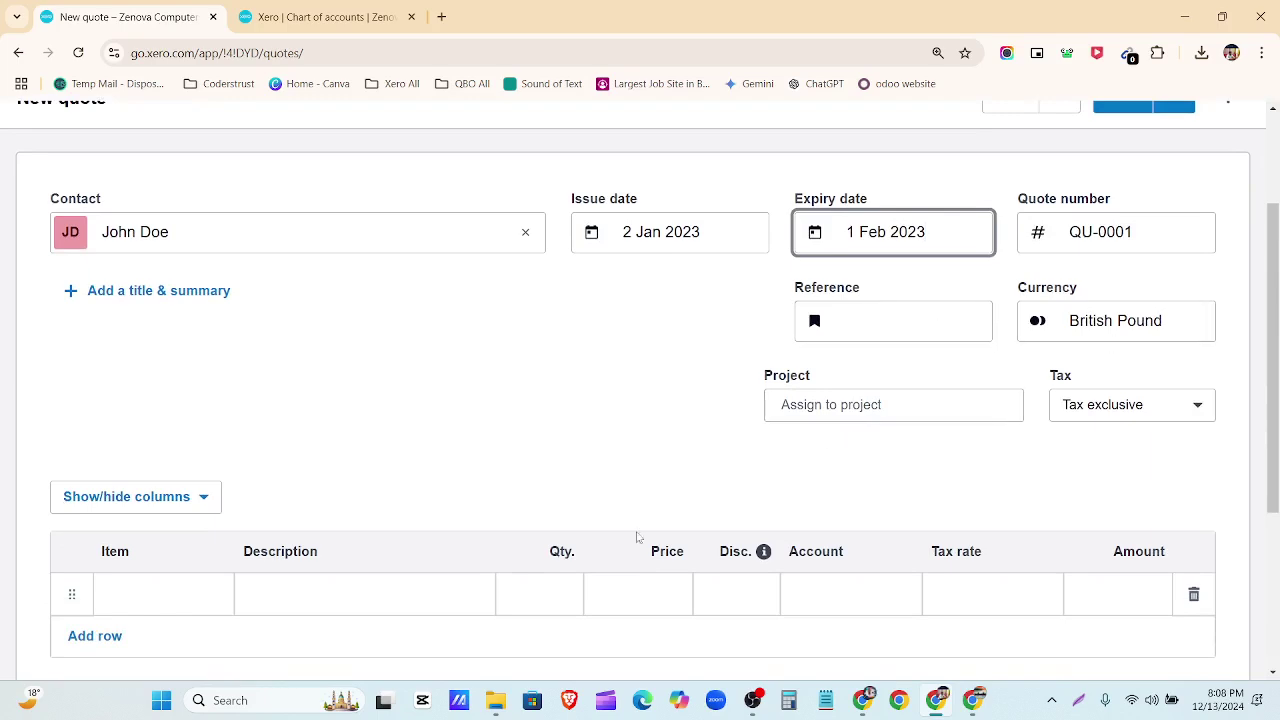
scroll(800, 450, "down", 2)
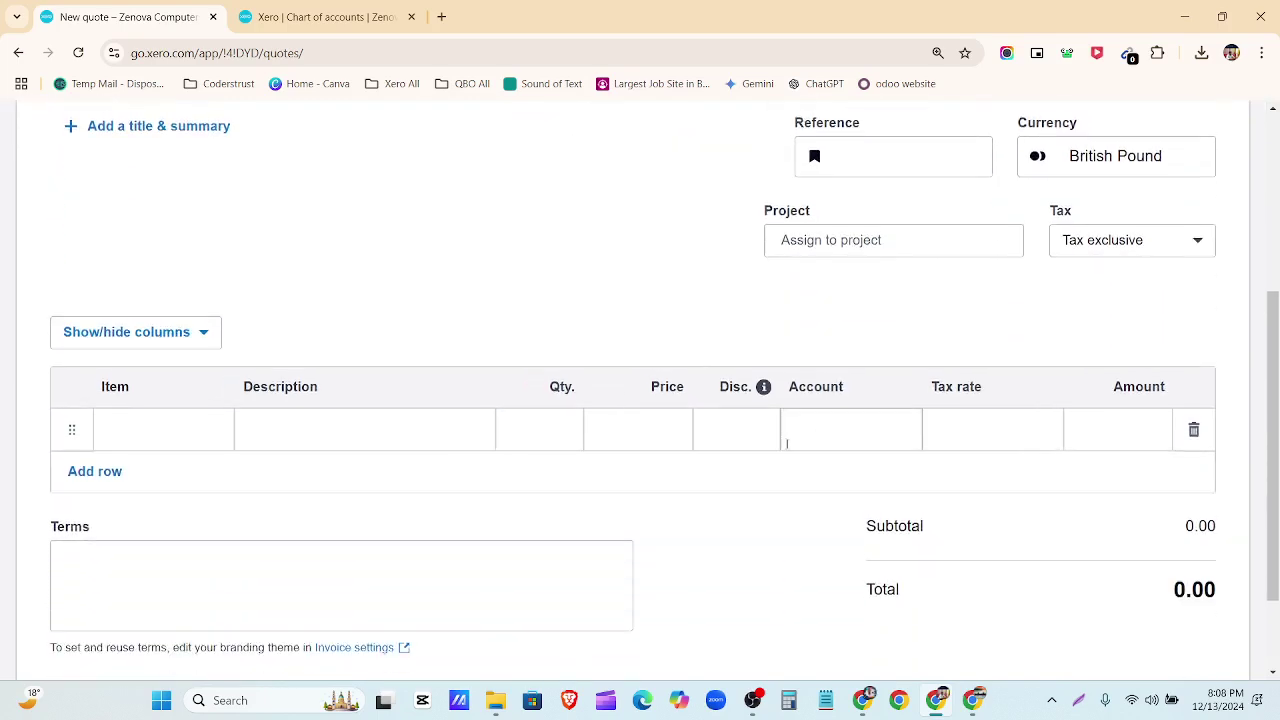
left_click(159, 442)
left_click(863, 700)
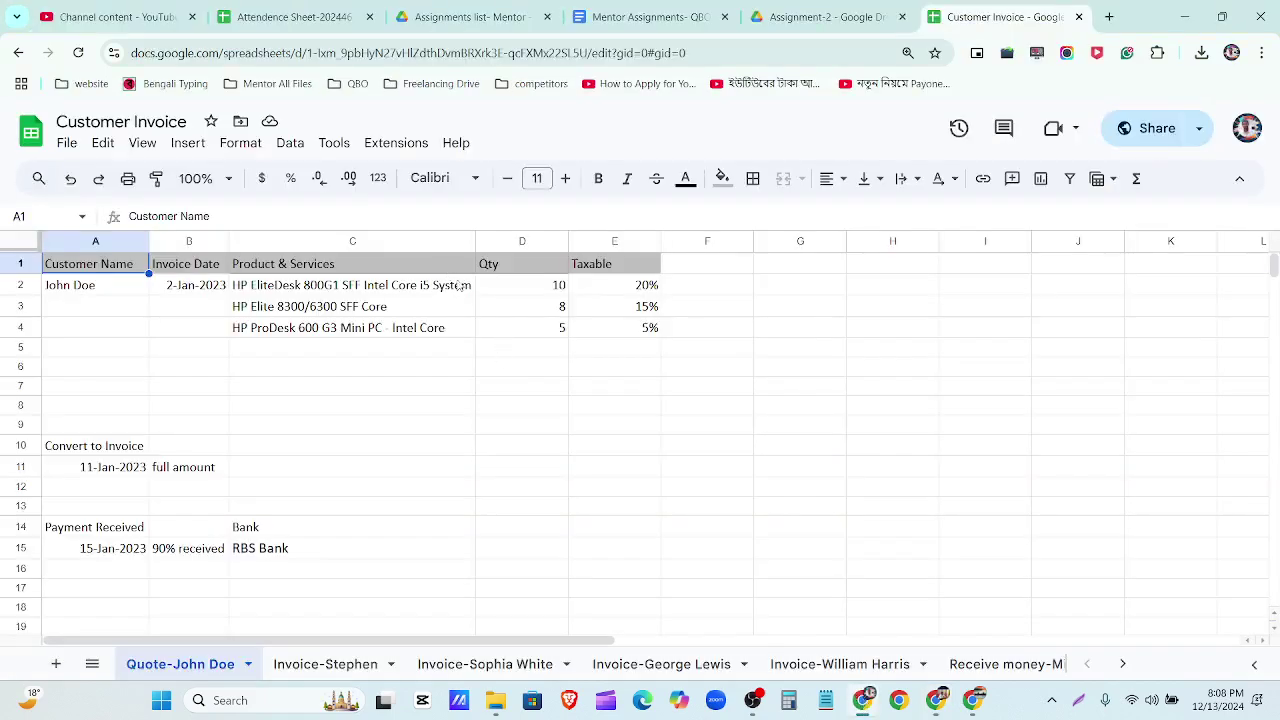
left_click(461, 288)
key("ctrl+c")
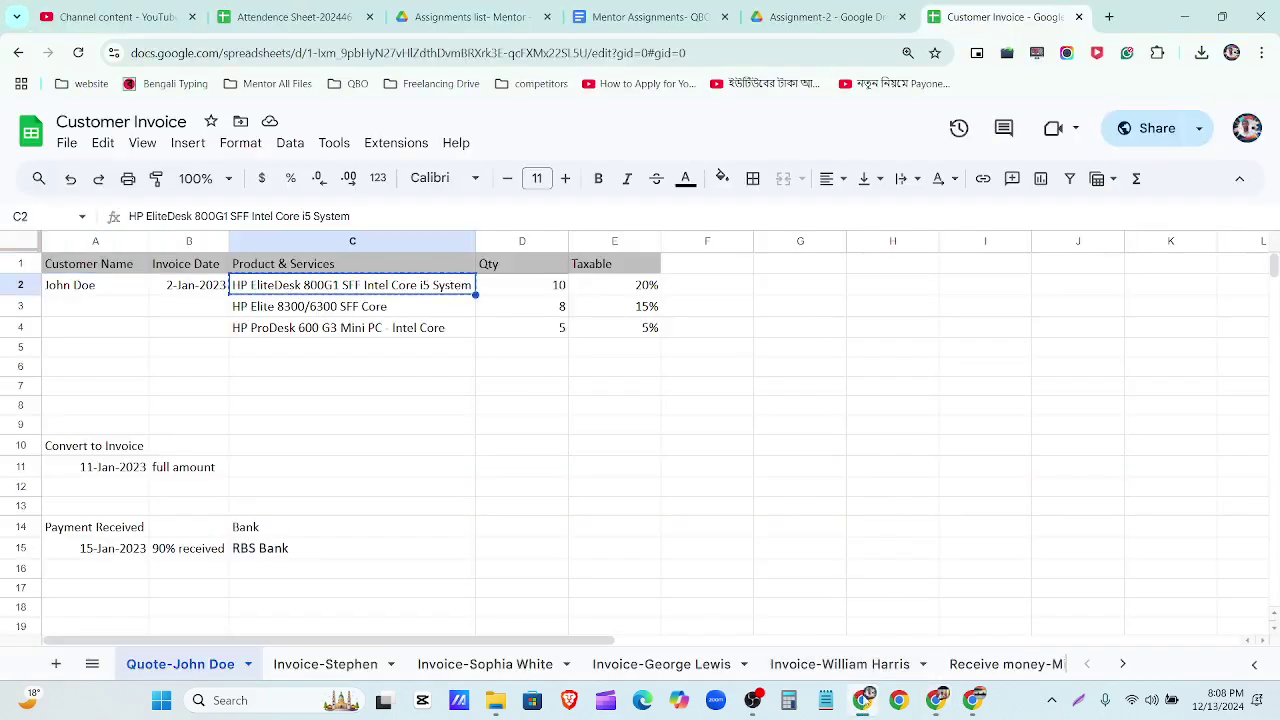
left_click(863, 700)
key("ctrl+v")
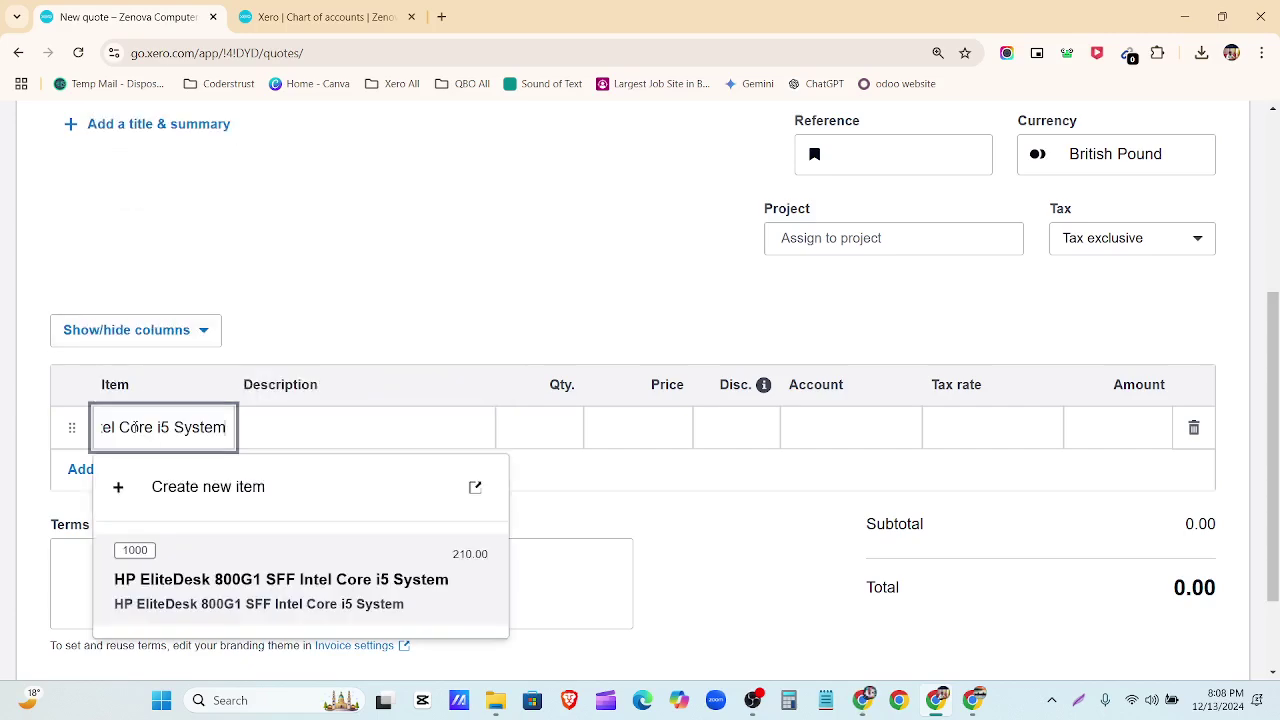
left_click(175, 572)
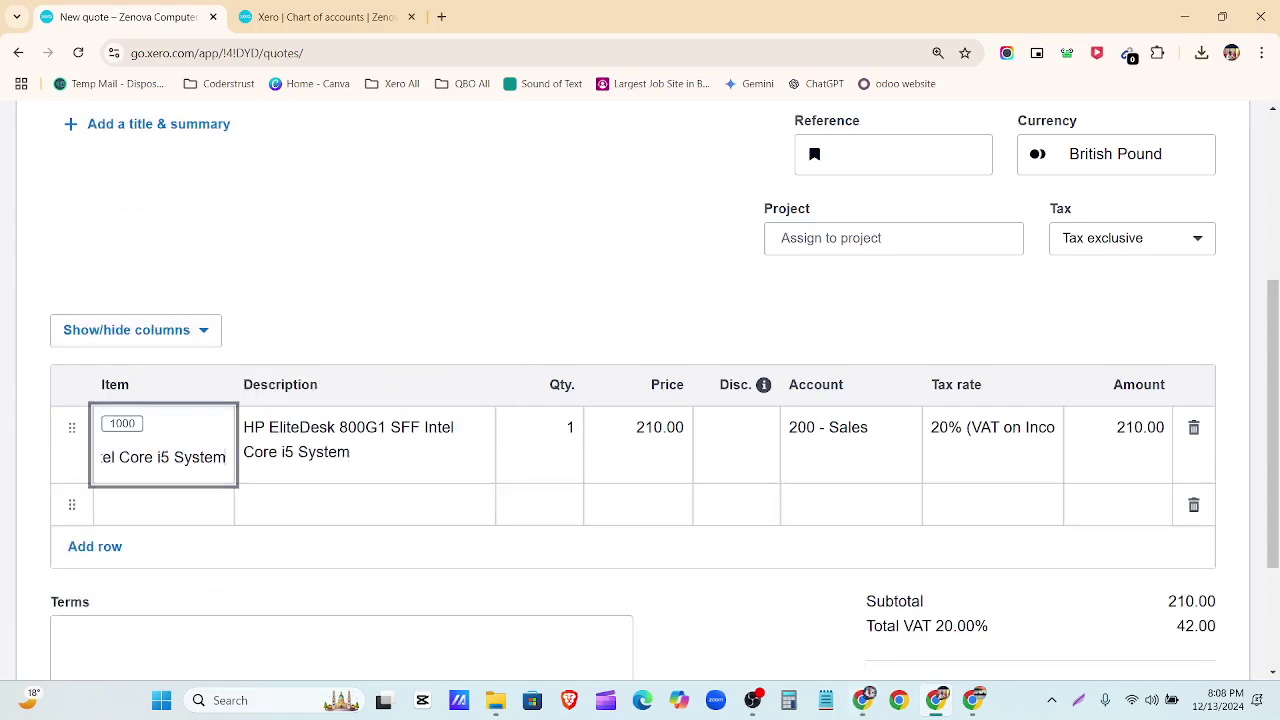
Copy HP Elite 8300/6300 SFF Core from the spreadsheet and select it as the item on the quote's second line.
key("alt+Tab")
left_click(308, 316)
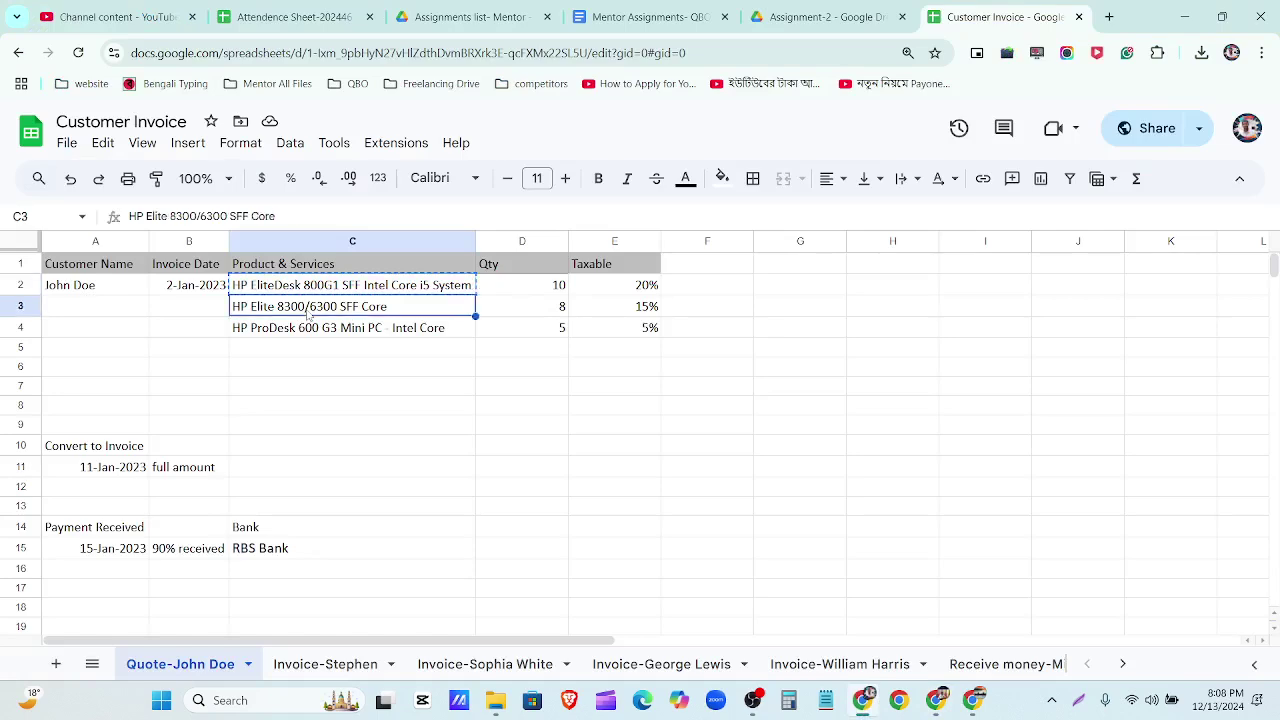
key("ctrl+c")
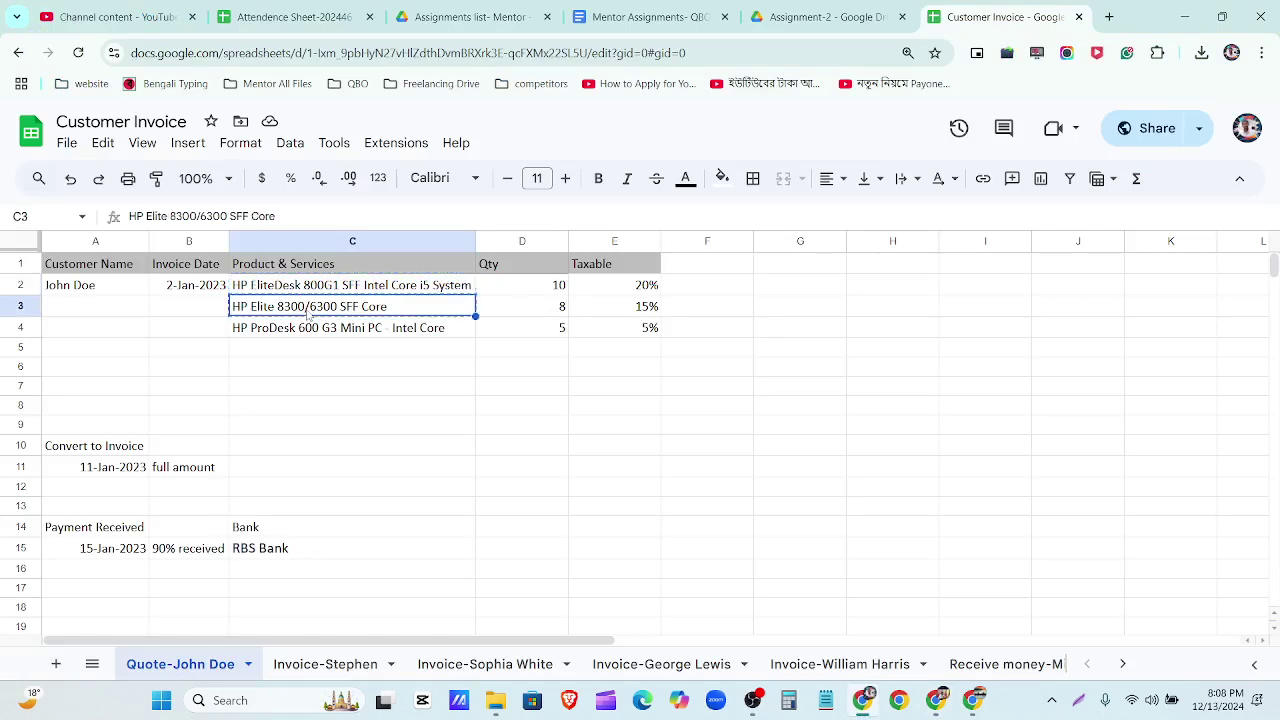
left_click(890, 701)
left_click(155, 498)
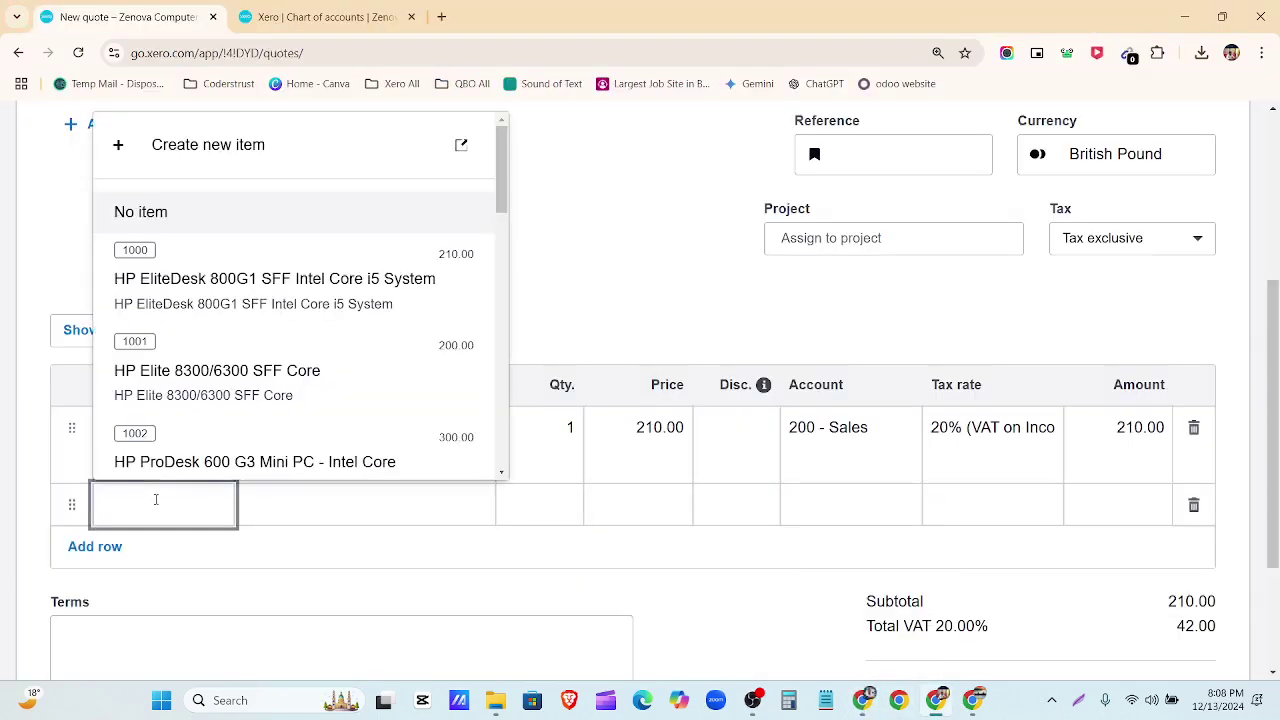
key("ctrl+v")
left_click(172, 443)
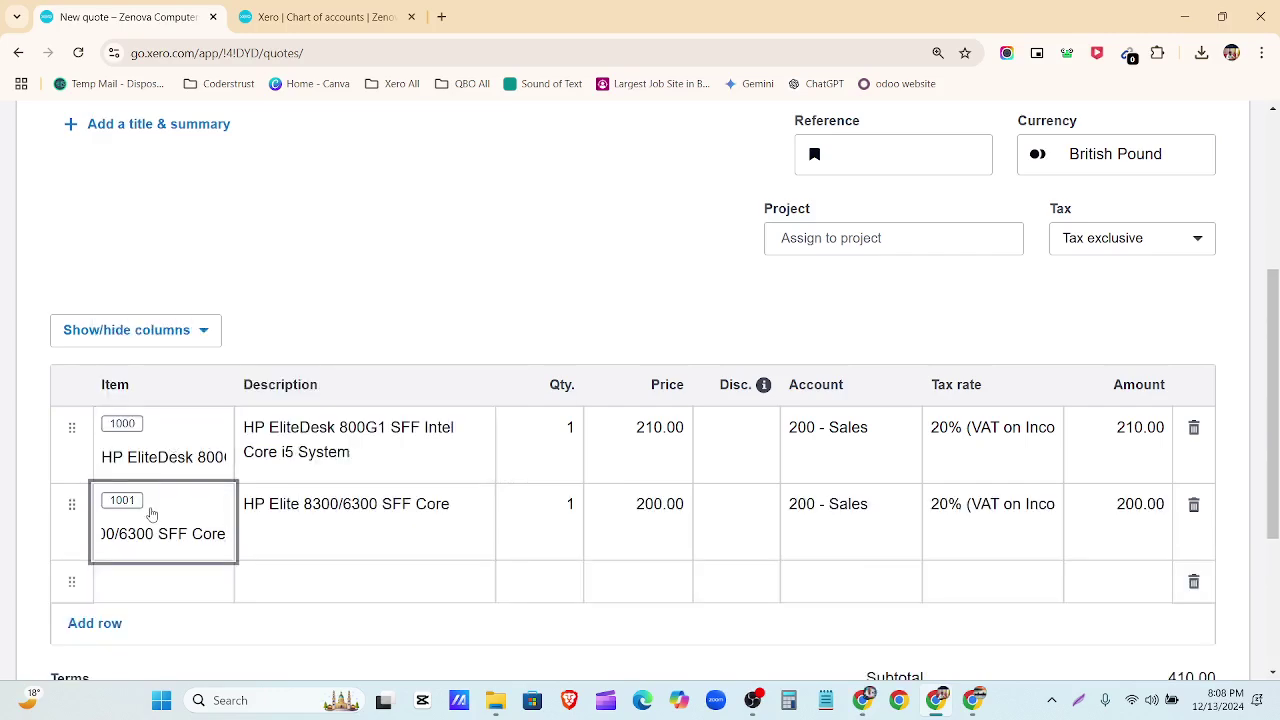
Copy HP ProDesk 600 G3 Mini PC - Intel Core from the spreadsheet and select it as the third line's item.
scroll(151, 514, "down", 2)
left_click(160, 415)
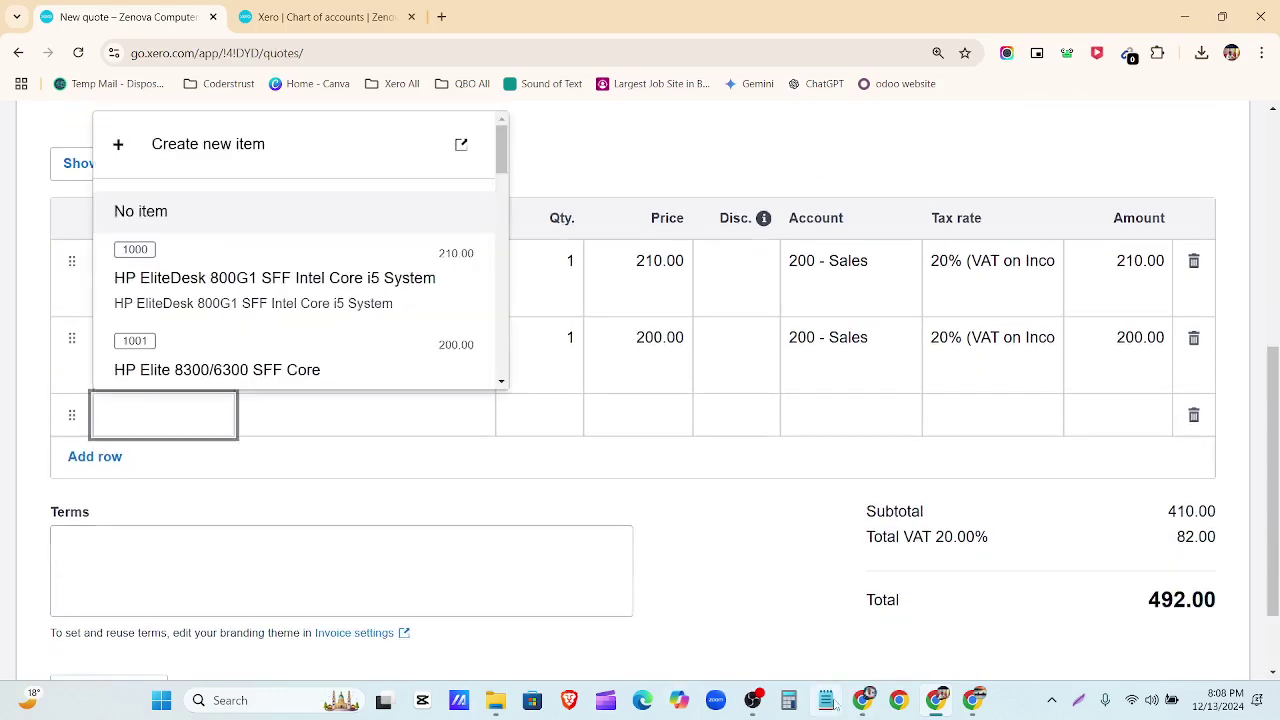
left_click(863, 700)
left_click(407, 332)
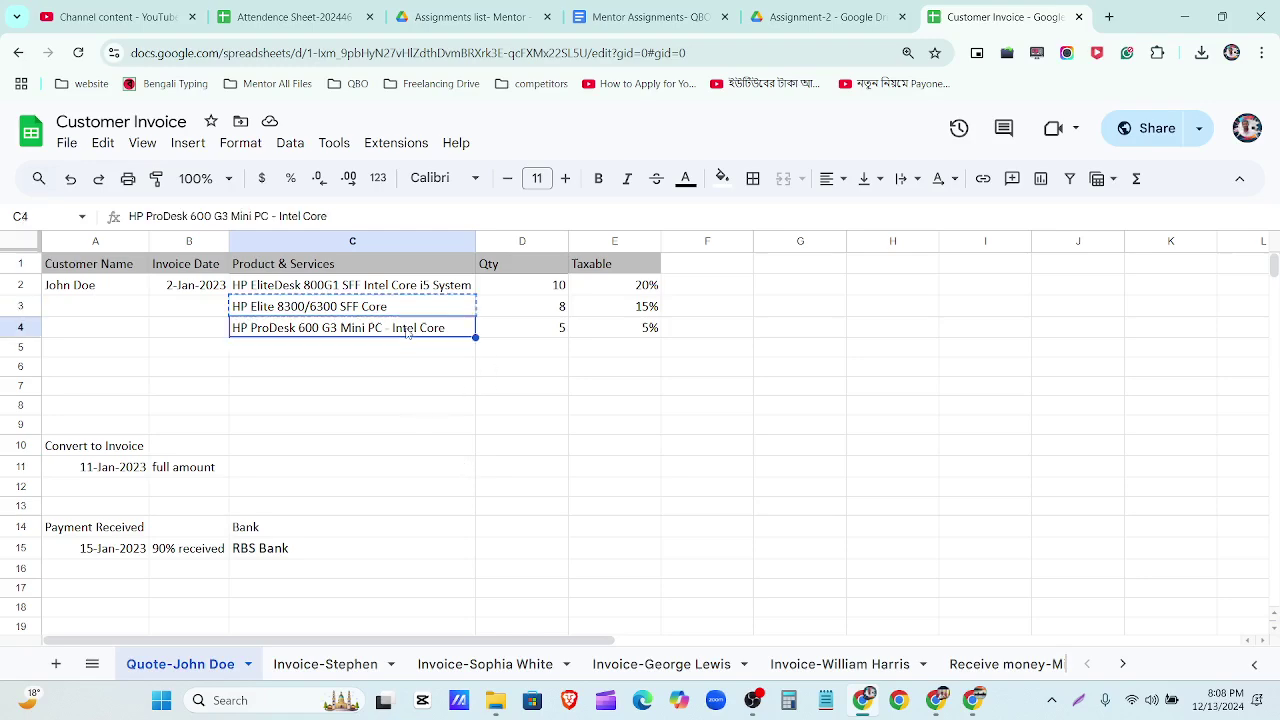
key("ctrl+c")
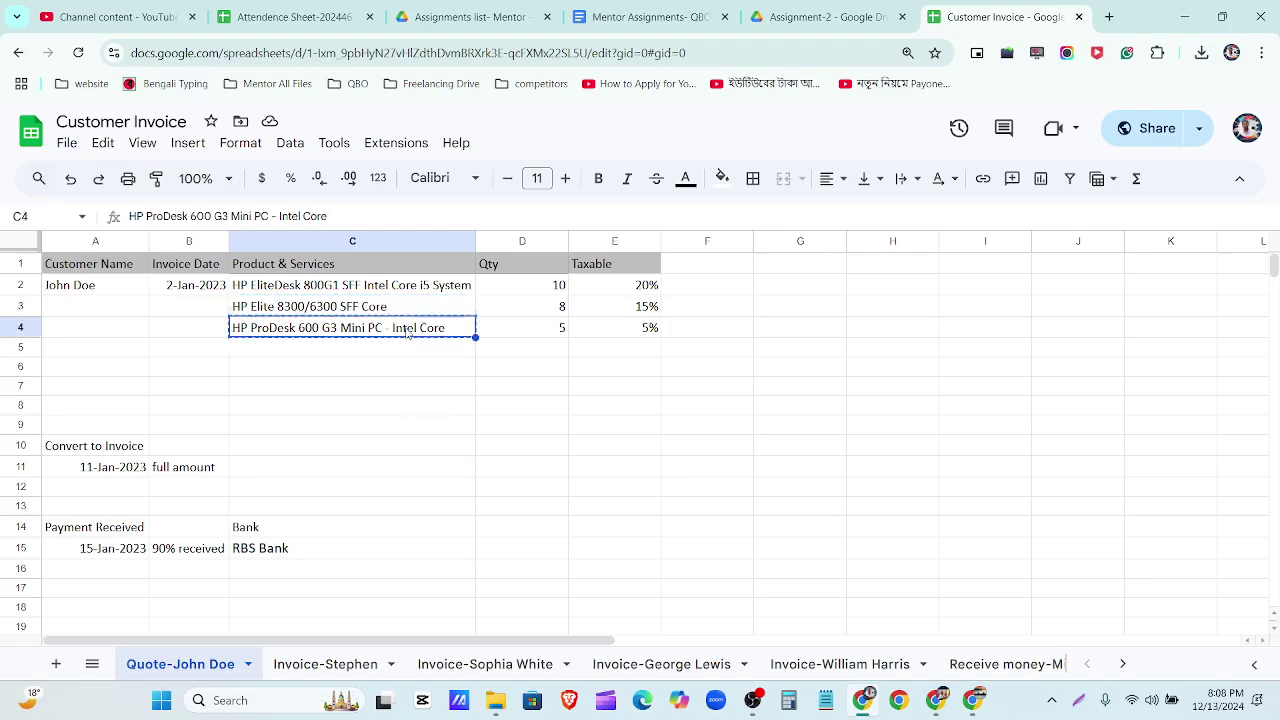
left_click(860, 702)
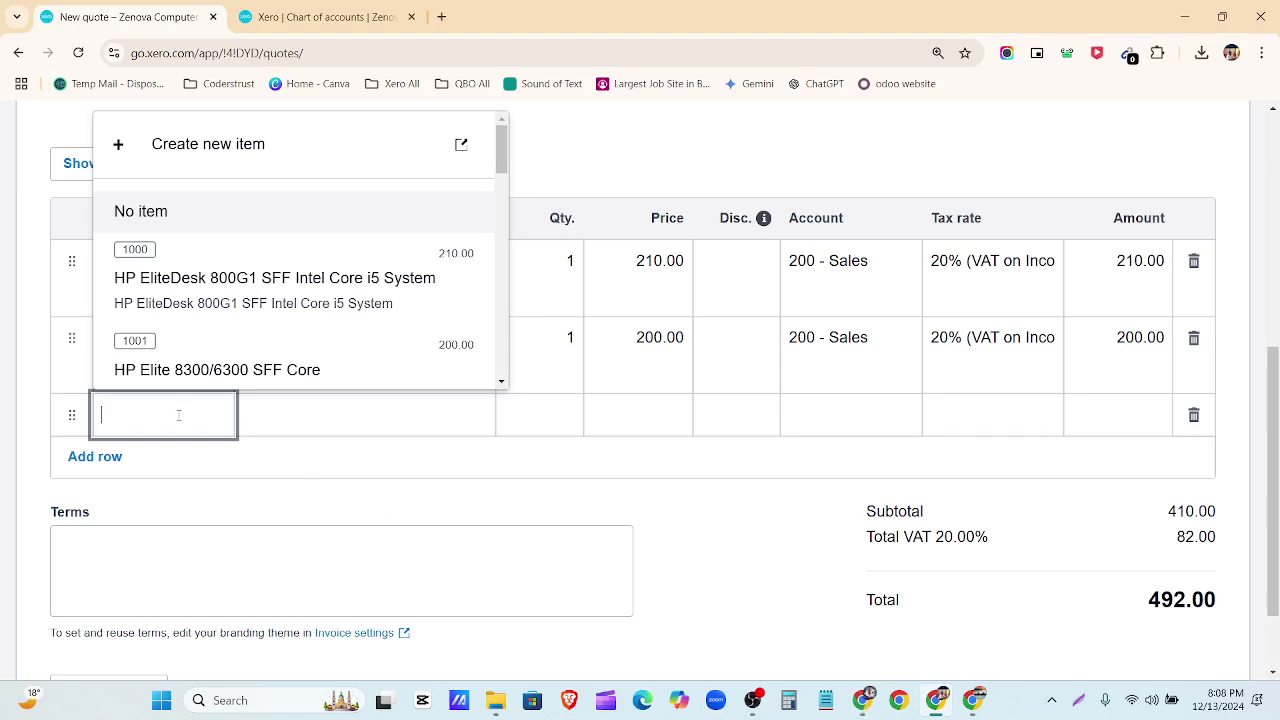
key("ctrl+v")
left_click(240, 558)
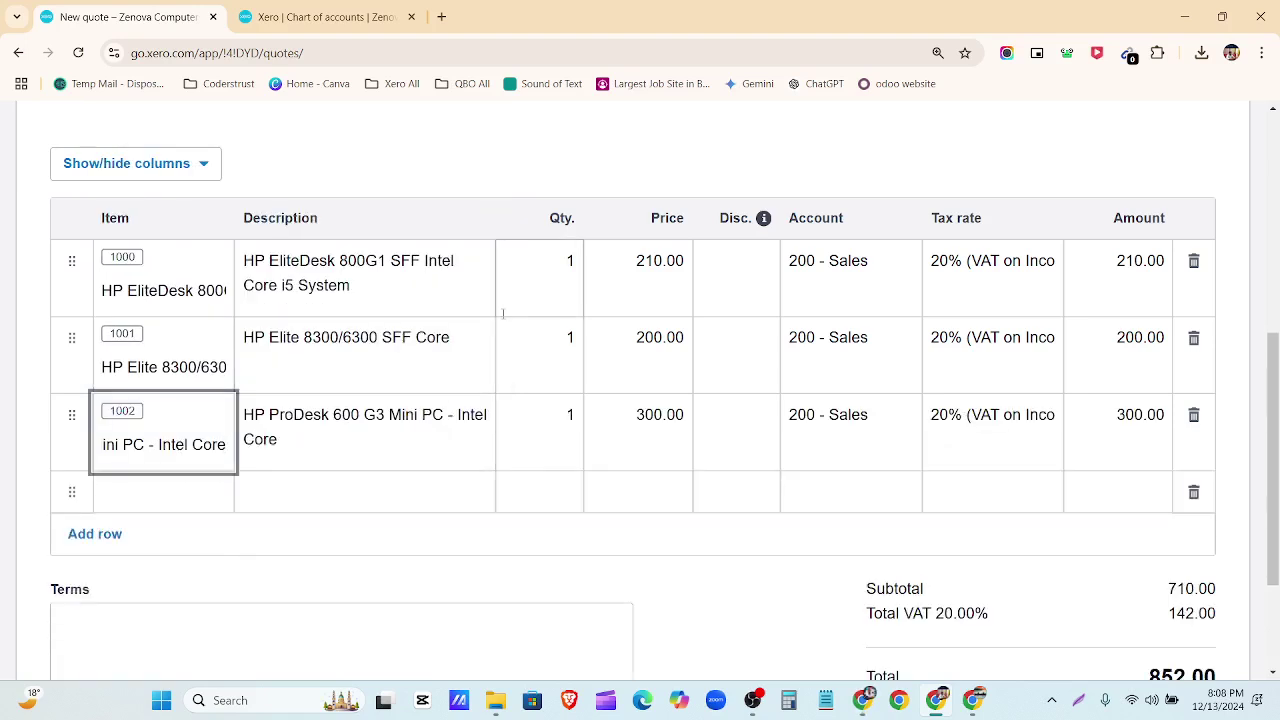
Set the quantities to 10 for the HP EliteDesk, 8 for the HP Elite and 5 for the HP ProDesk.
left_click(566, 281)
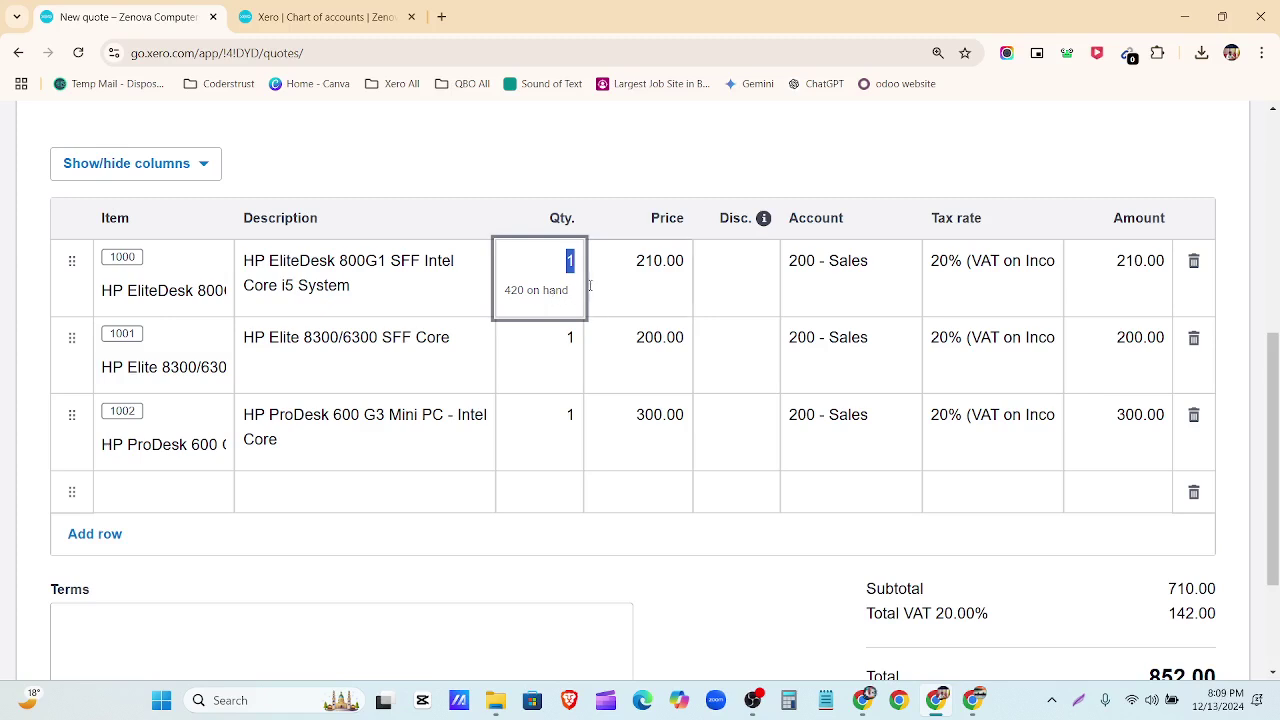
type("10")
left_click(570, 337)
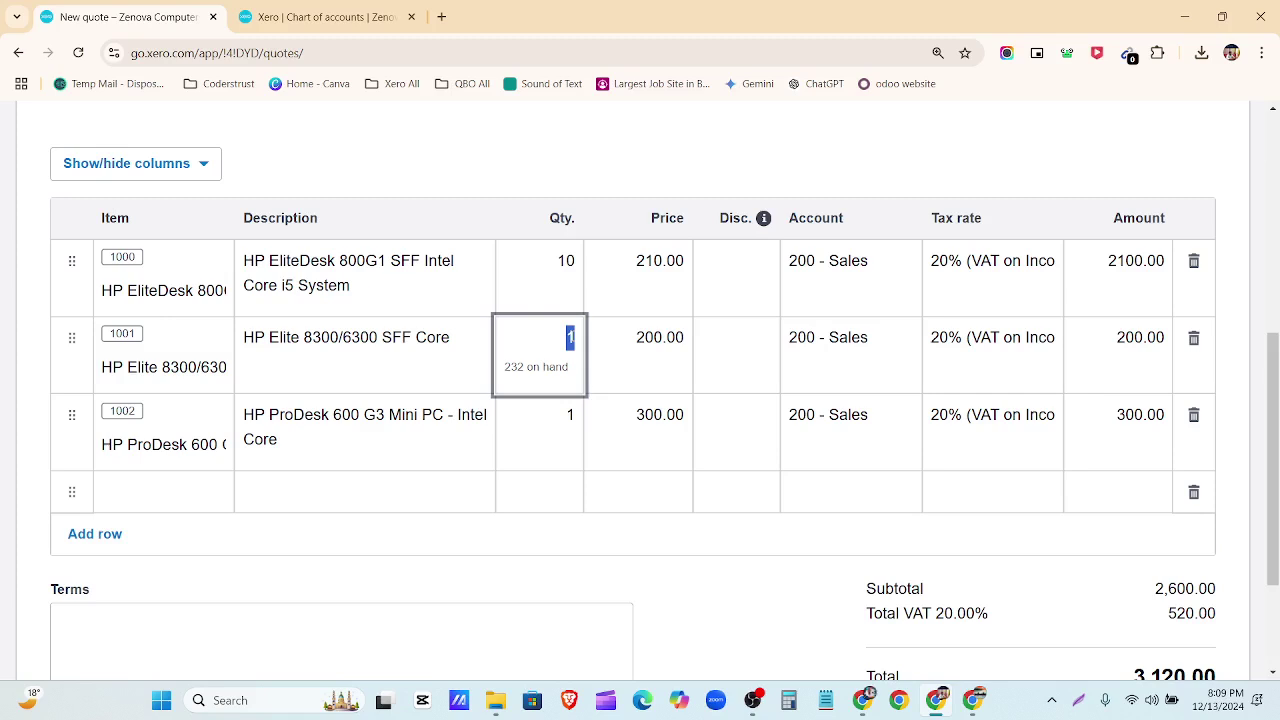
type("8")
left_click(571, 415)
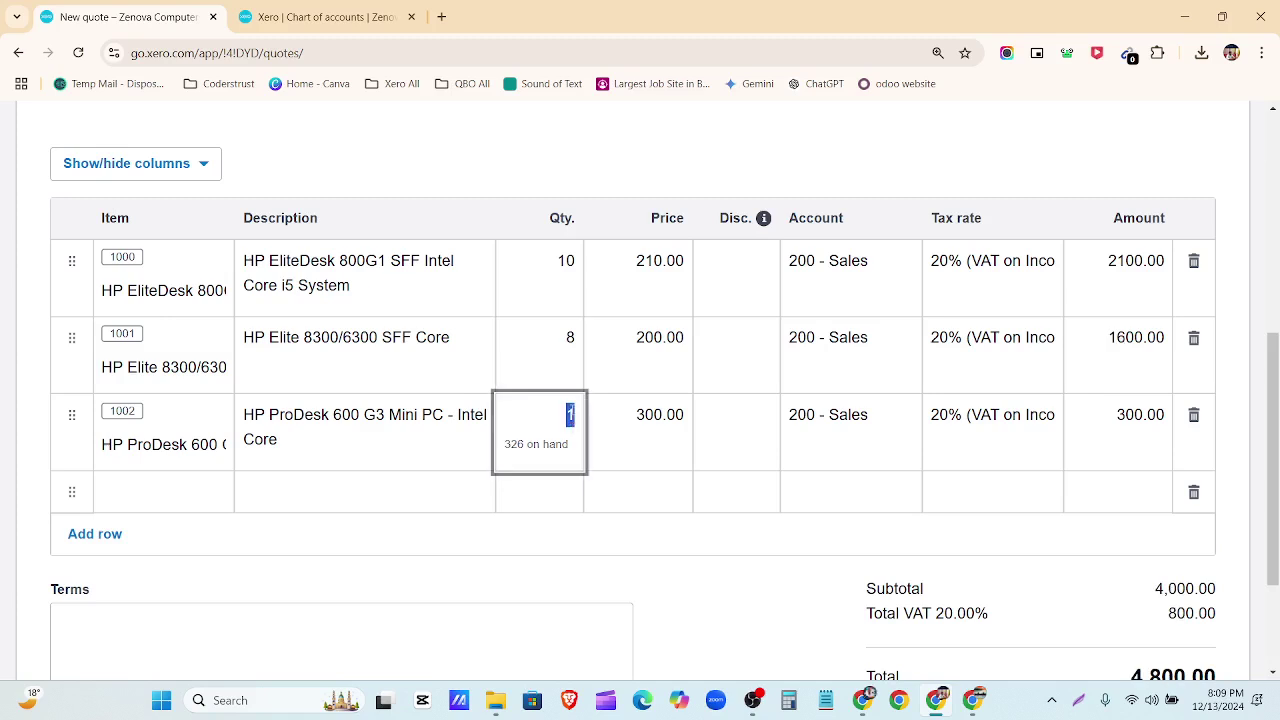
type("5")
Check the taxable percentages in the spreadsheet and set the HP Elite 8300/6300 line to No tax rate.
left_click(760, 263)
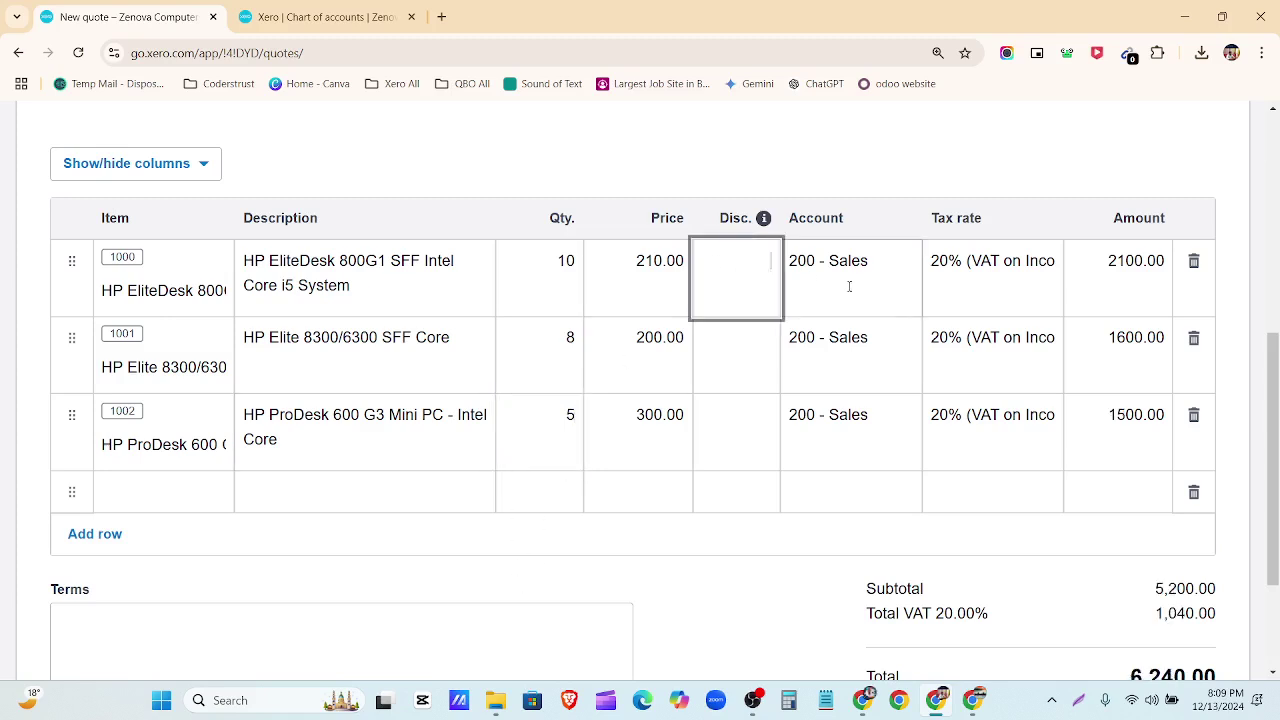
left_click(863, 705)
left_click(863, 705)
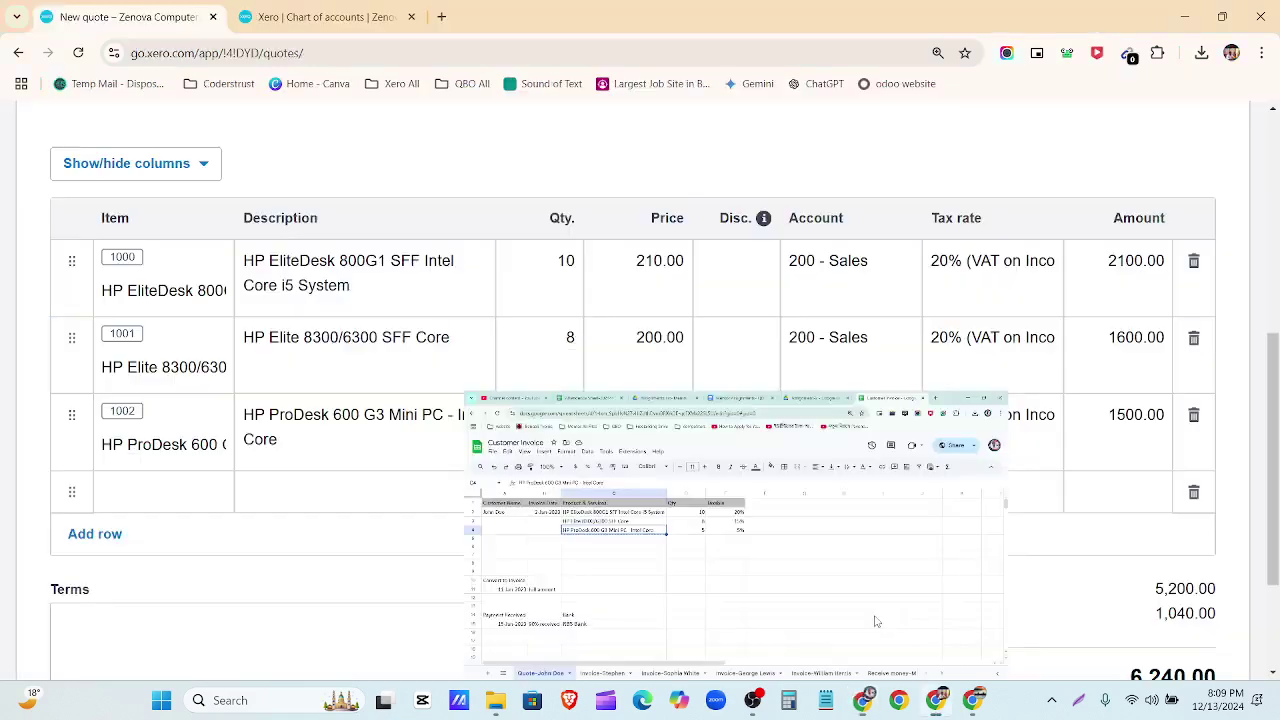
left_click(993, 357)
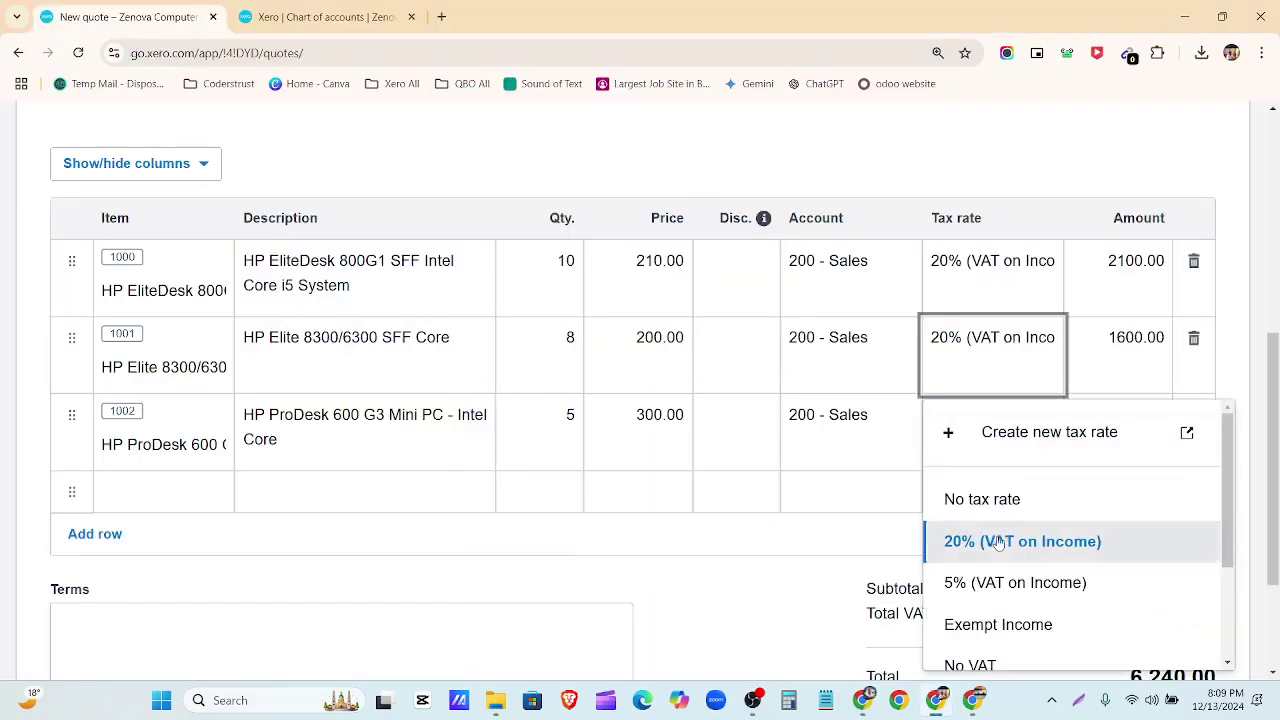
scroll(1054, 543, "down", 5)
scroll(1035, 440, "up", 5)
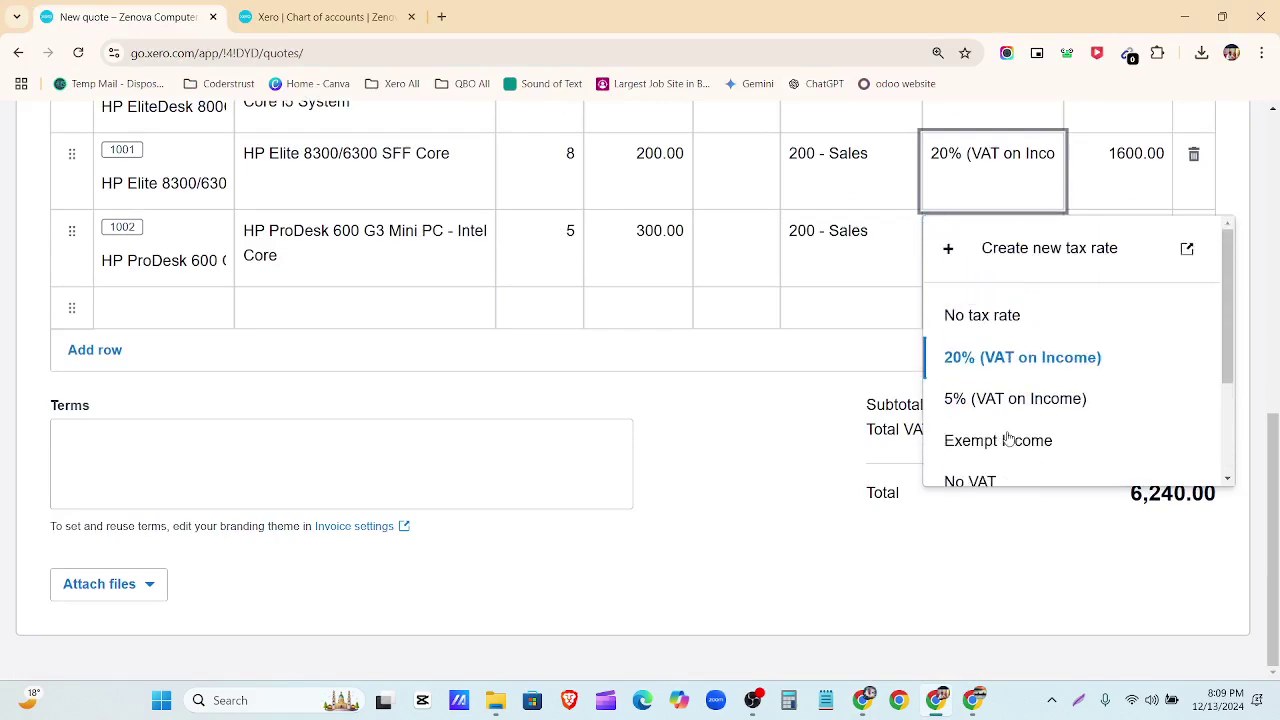
left_click(1006, 313)
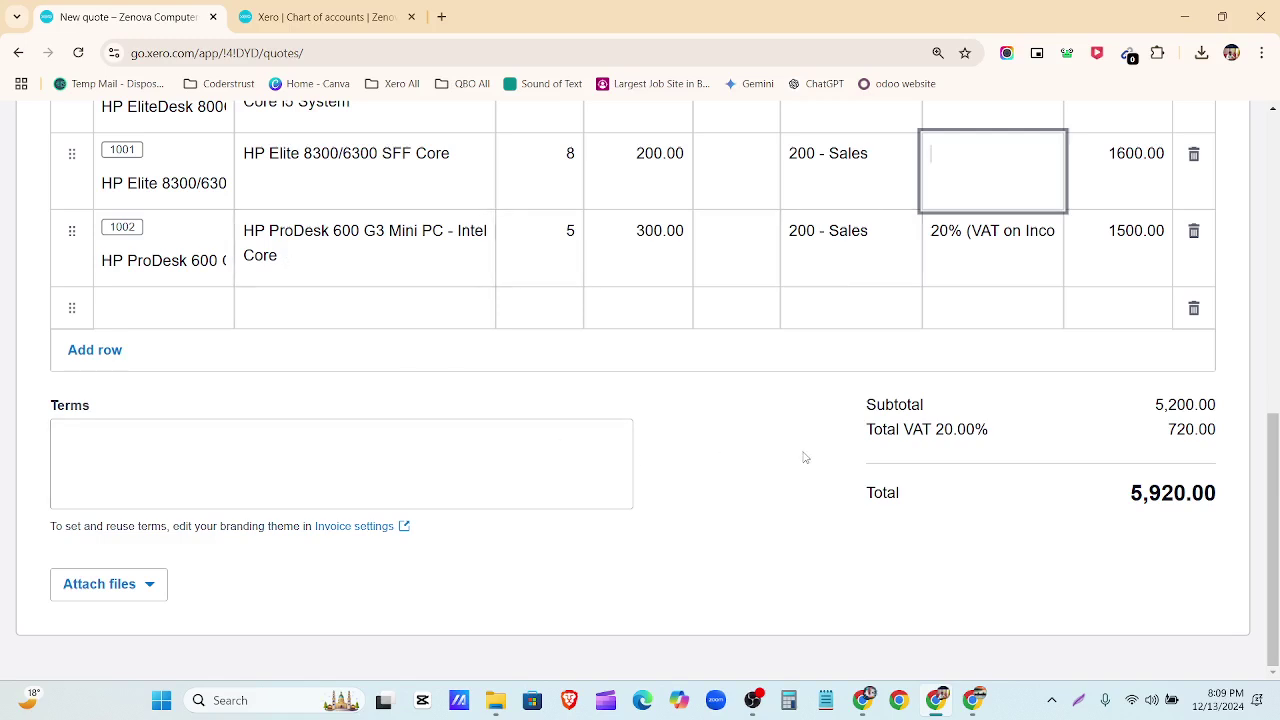
Set the tax rate of the HP ProDesk 600 G3 line to 5% (VAT on Income).
scroll(805, 457, "up", 2)
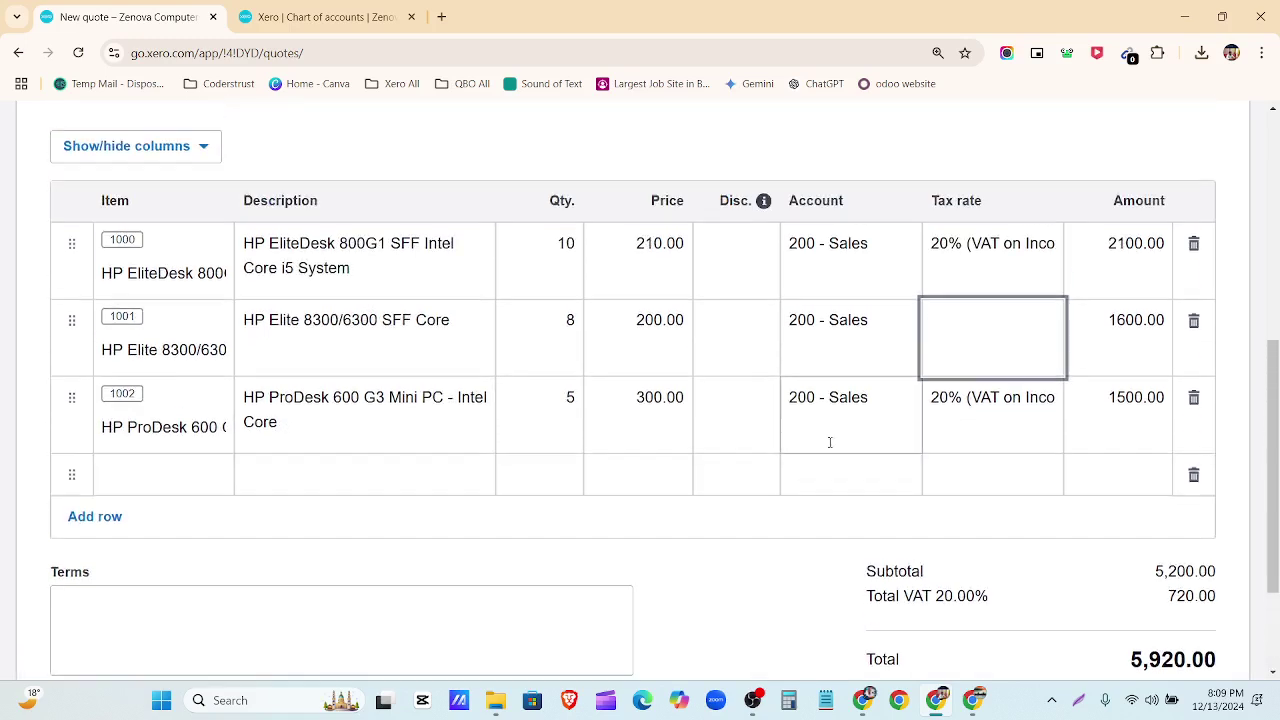
left_click(958, 401)
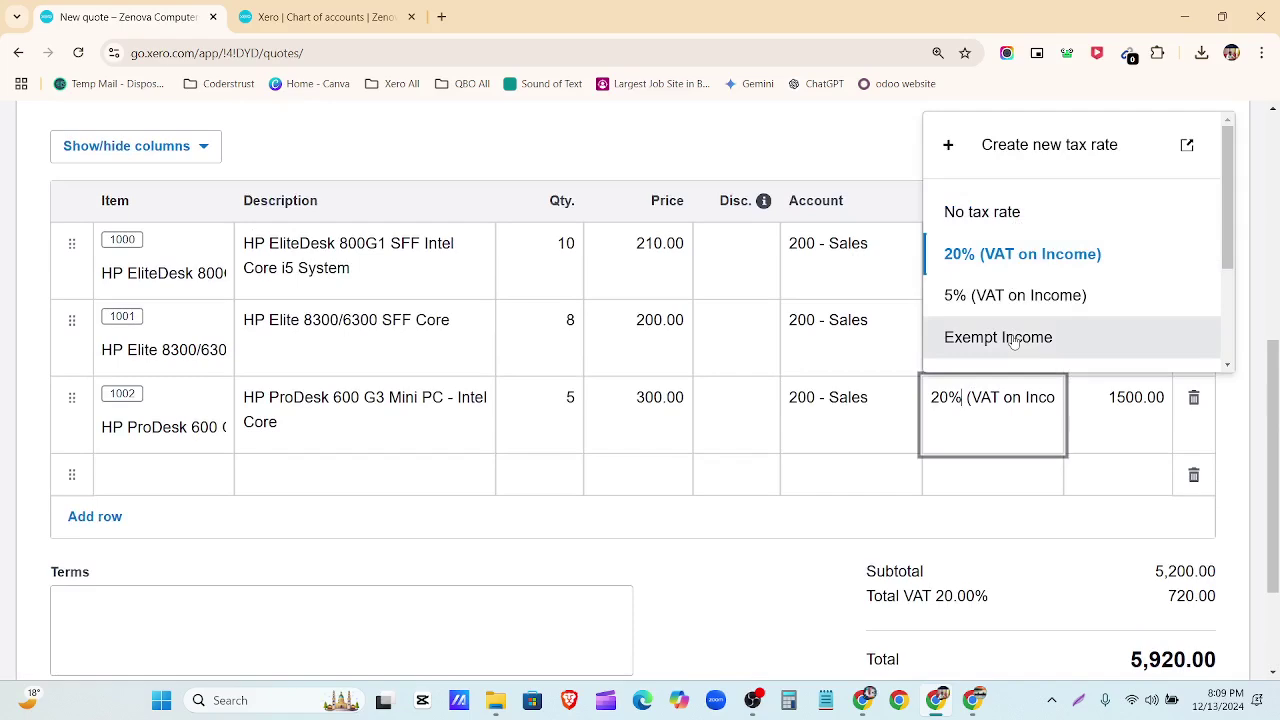
scroll(985, 300, "down", 2)
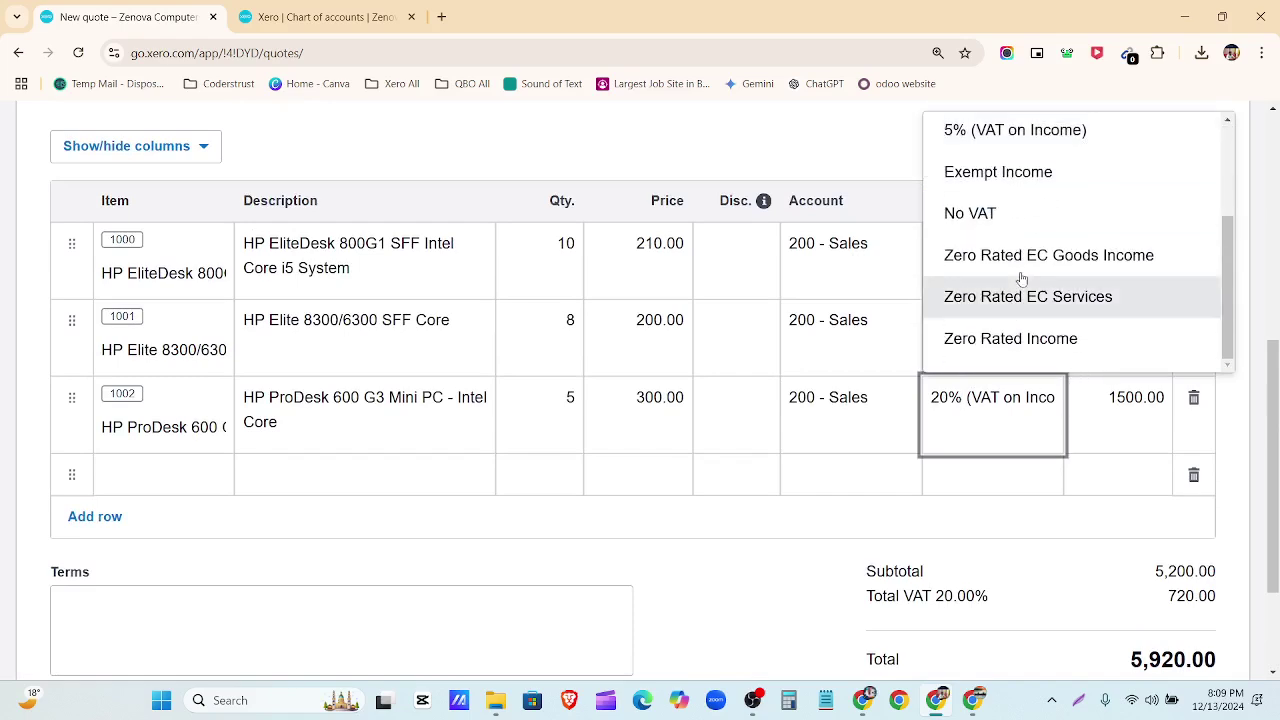
scroll(1020, 234, "up", 1)
left_click(1018, 213)
Create a new Sales tax rate named 15% vat with a VAT component of 15%.
left_click(978, 335)
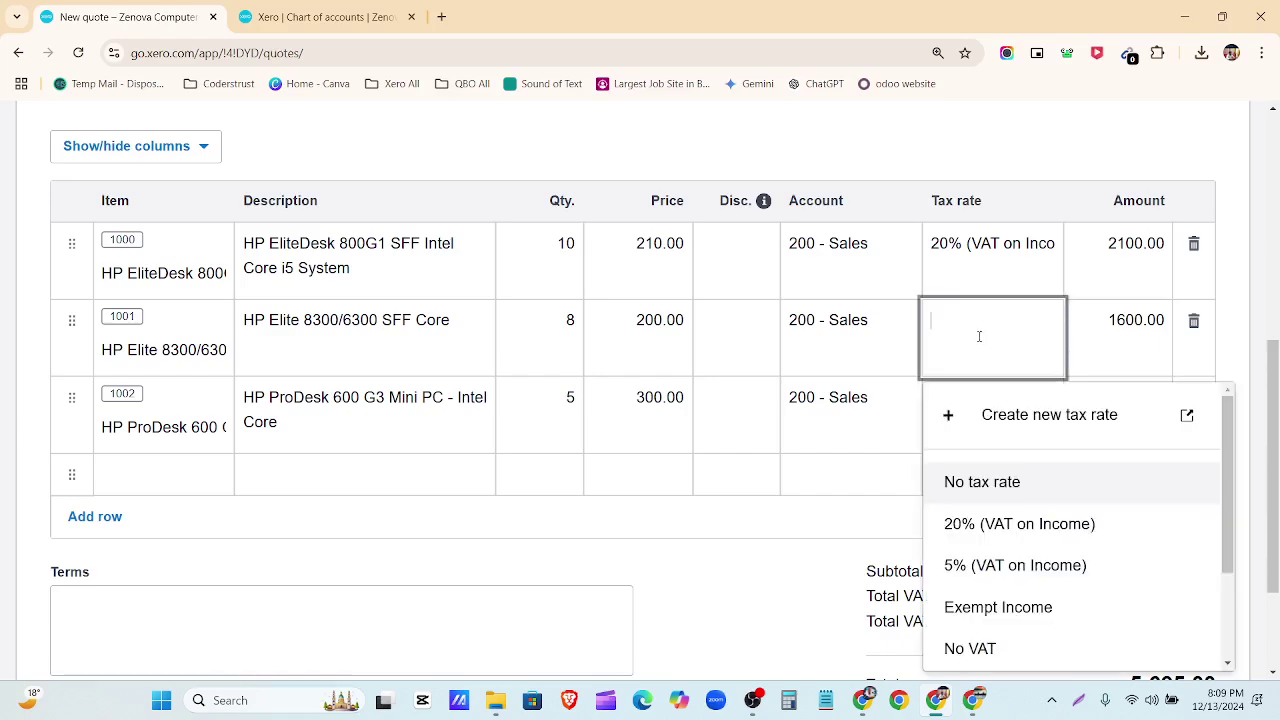
left_click(1187, 415)
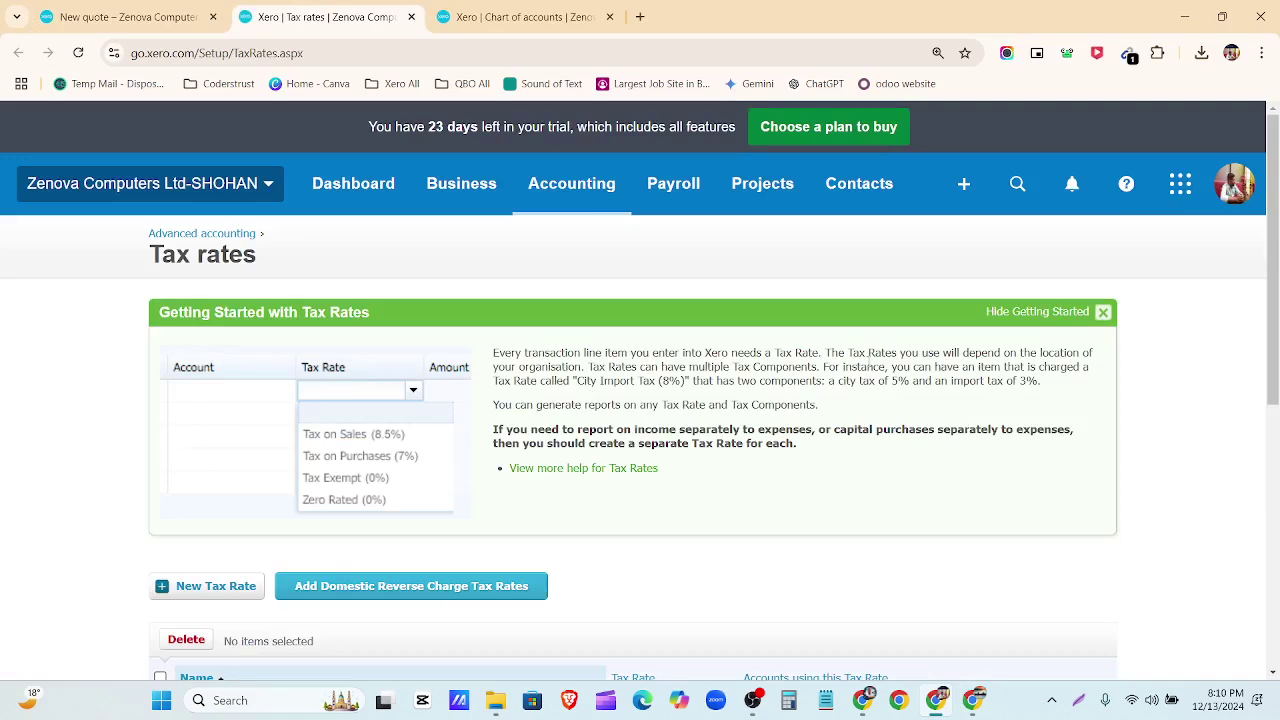
left_click(1102, 312)
left_click(208, 313)
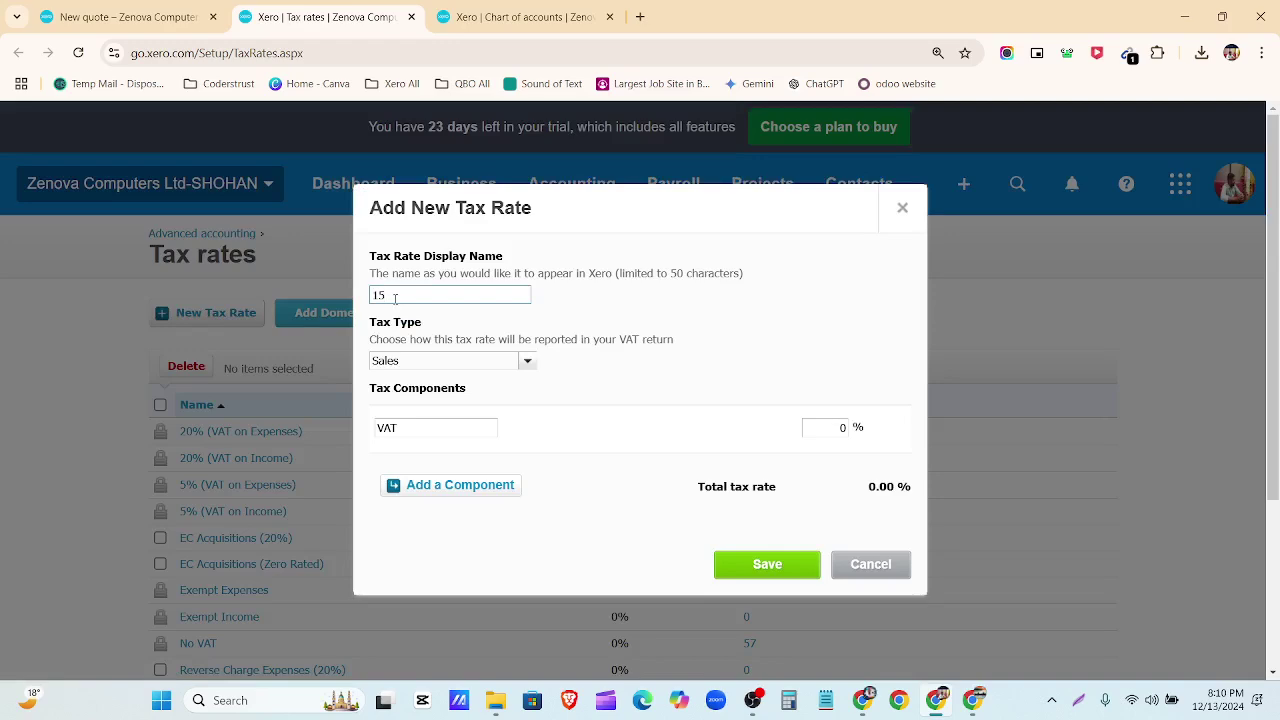
type("15% vat")
left_click(838, 427)
double_click(842, 427)
type("1")
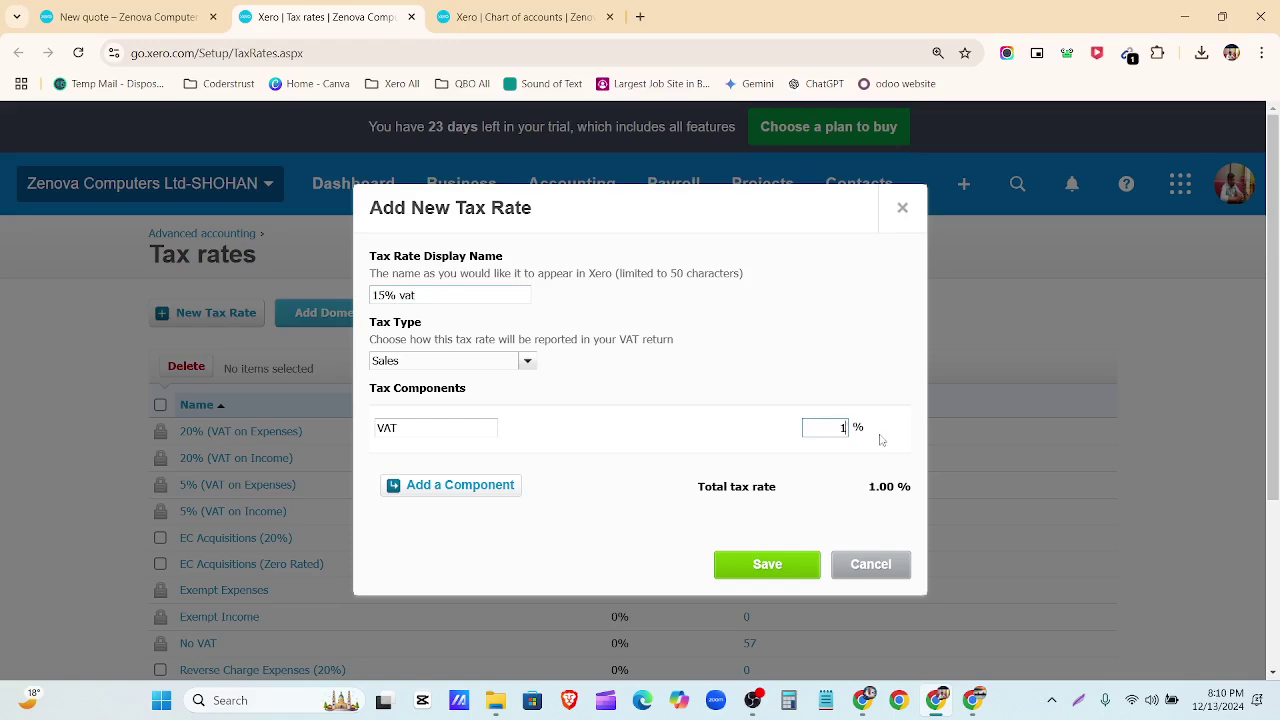
type("5")
left_click(767, 564)
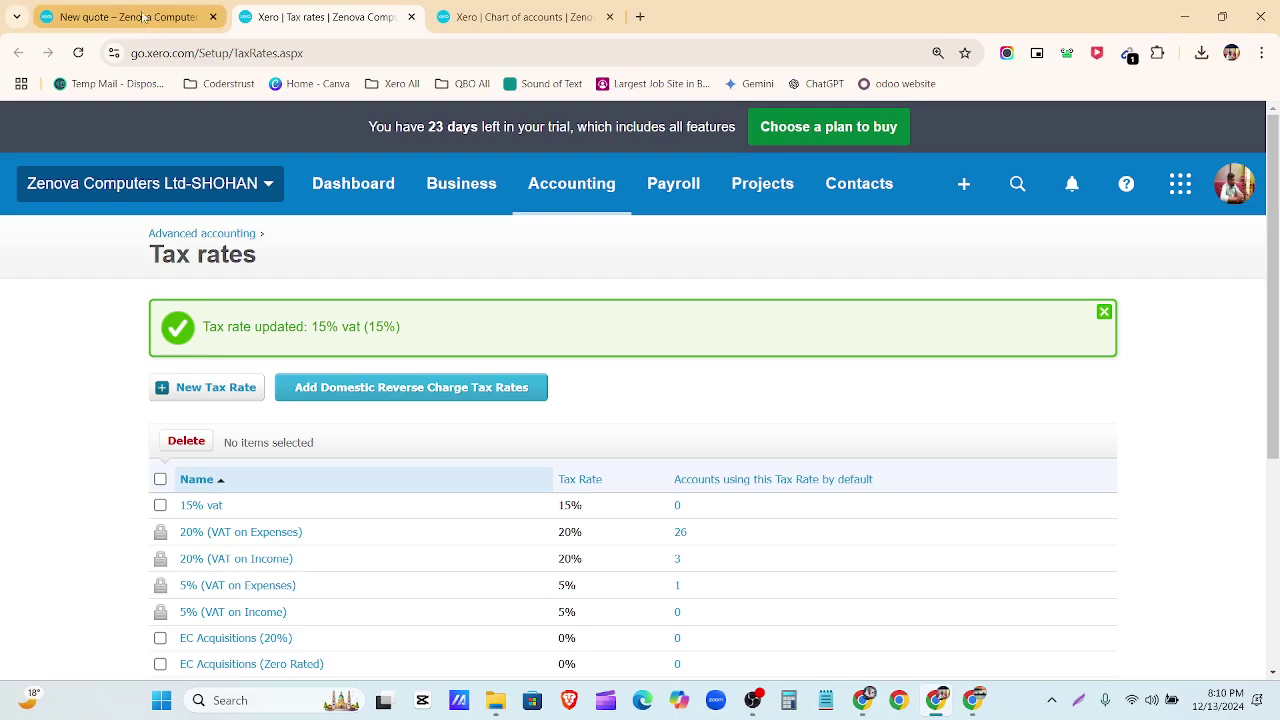
Apply the 15% vat rate to the quote's HP Elite 8300/6300 line and delete the empty fourth row.
left_click(143, 16)
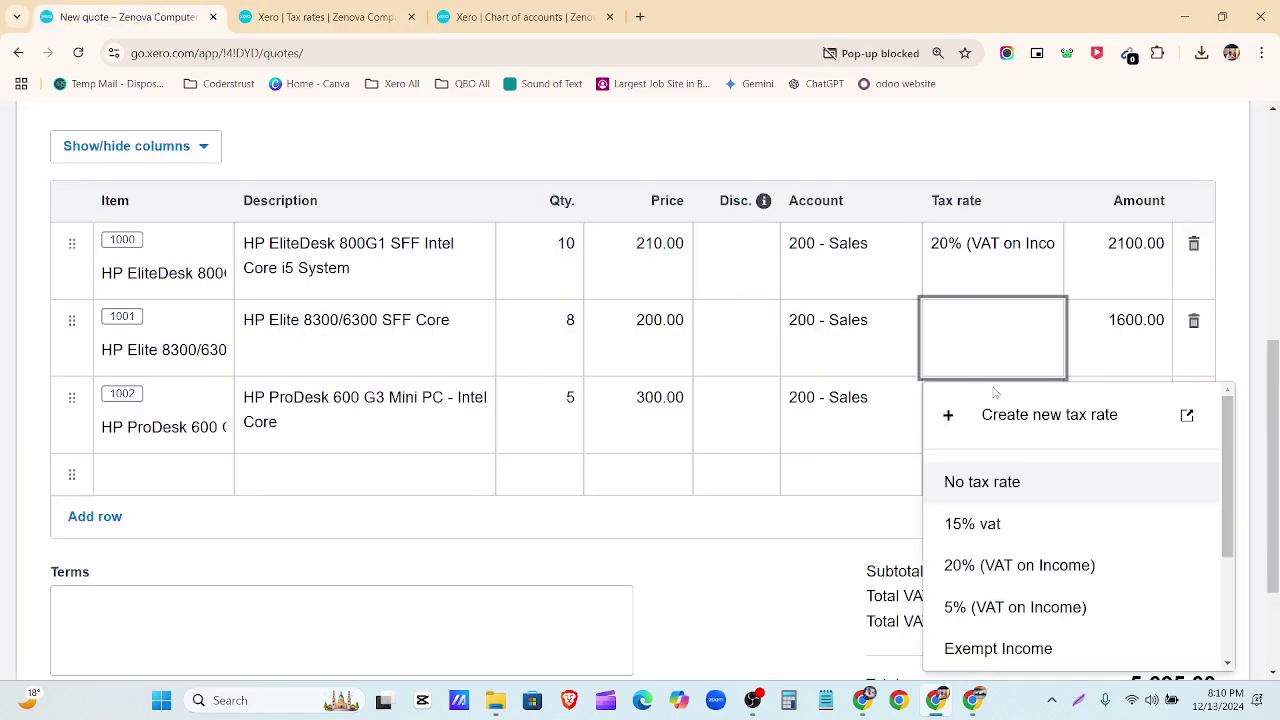
left_click(962, 525)
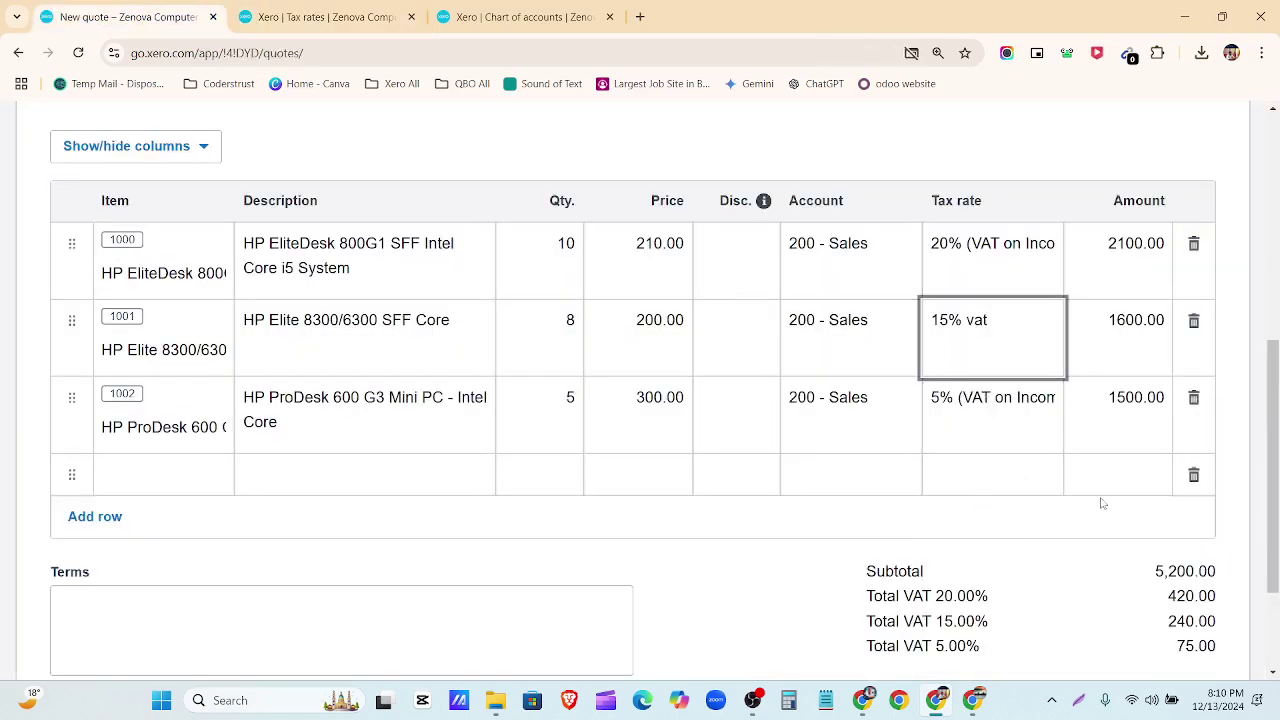
left_click(1193, 475)
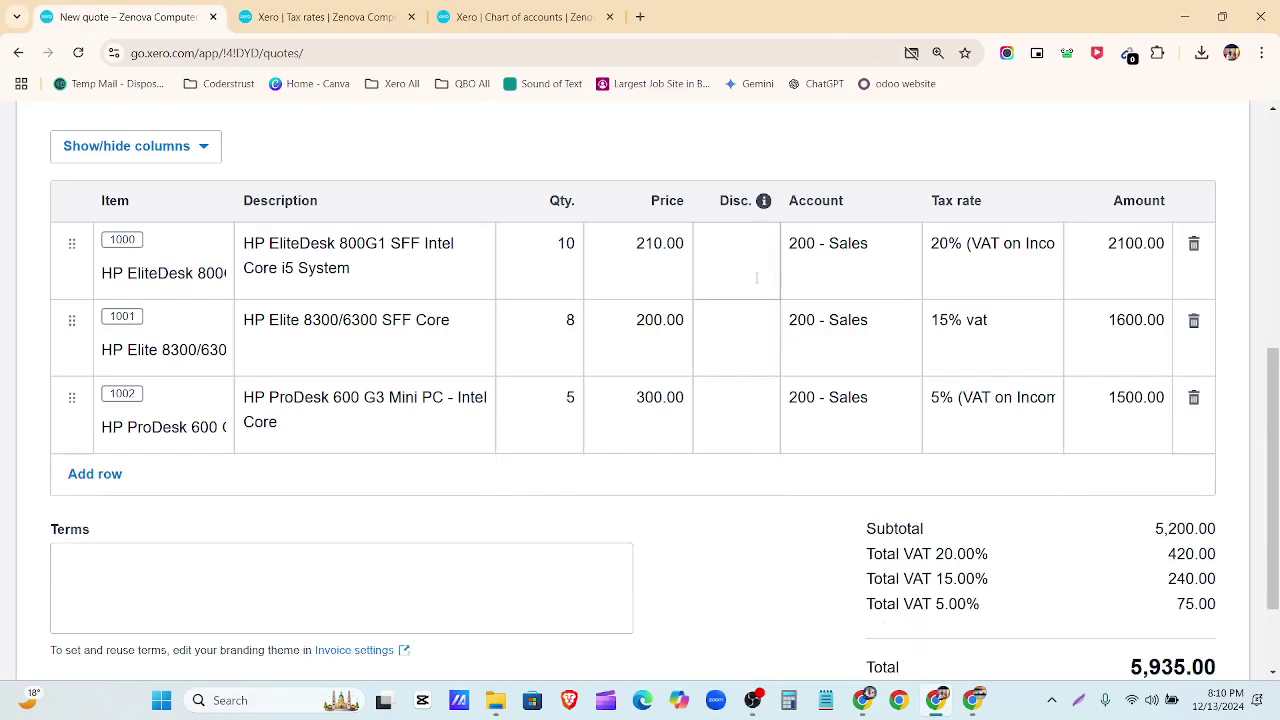
left_click(740, 241)
left_click(754, 338)
left_click(756, 402)
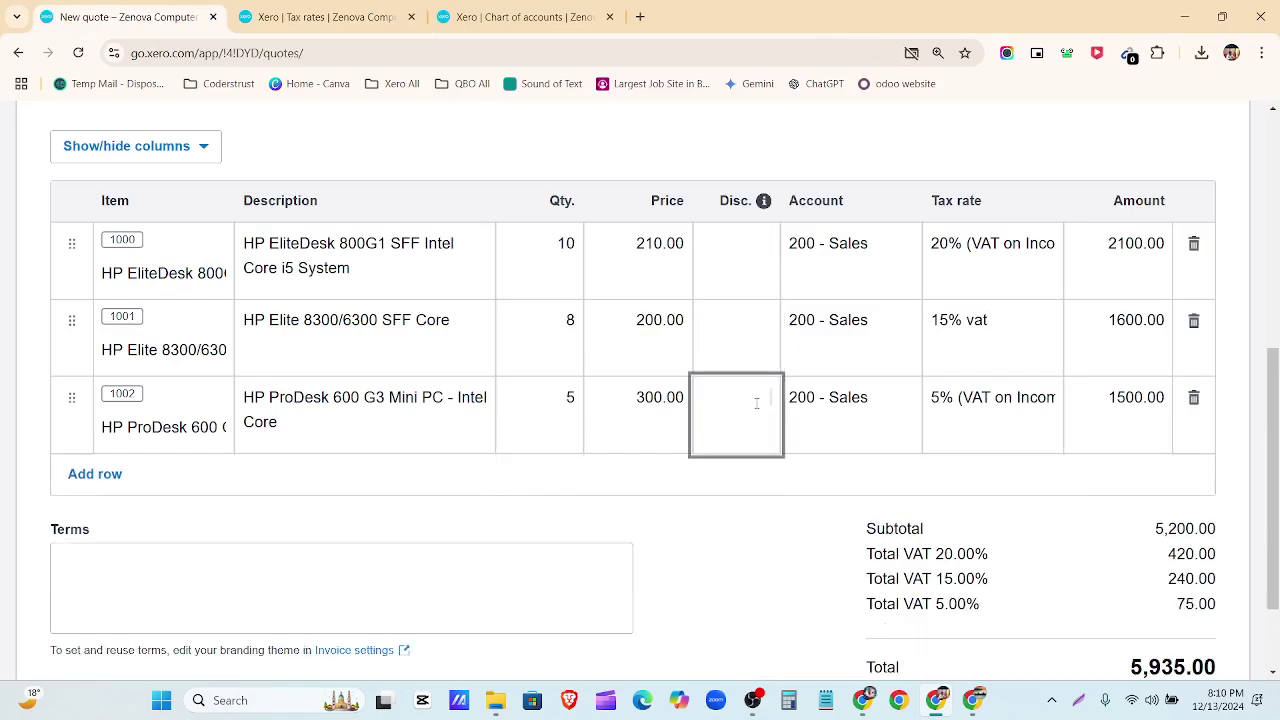
left_click(745, 255)
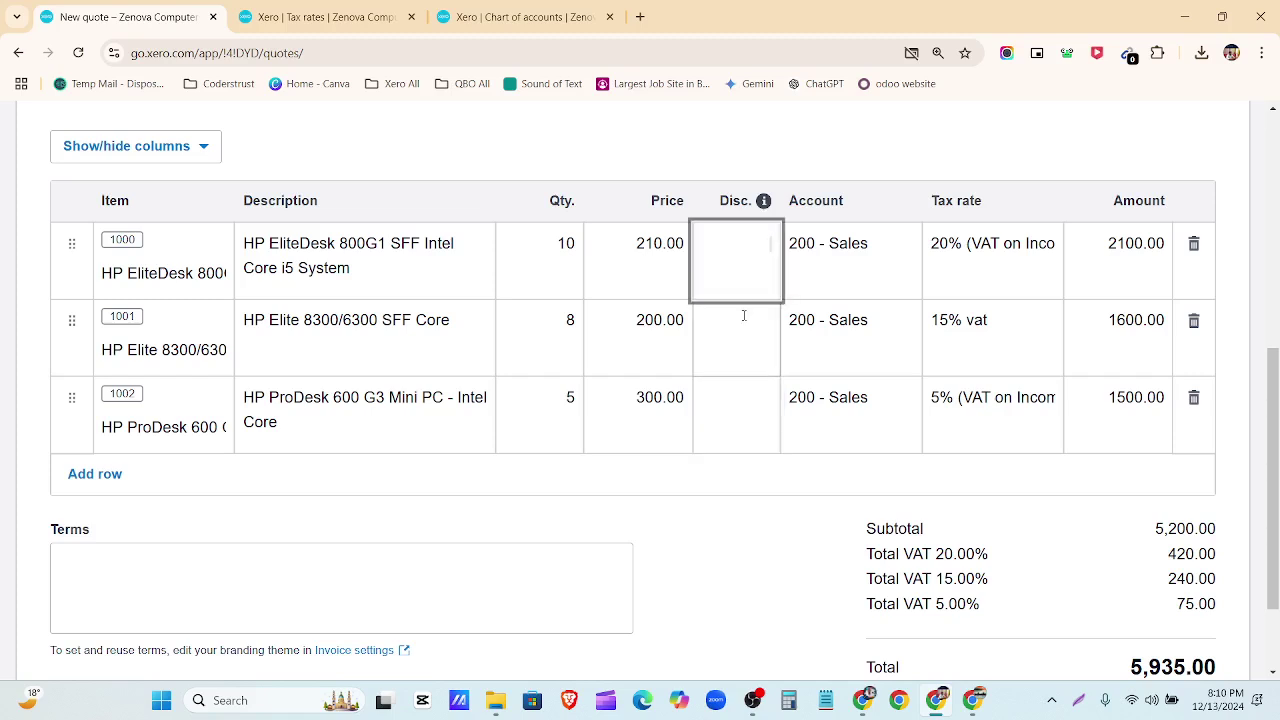
left_click(740, 358)
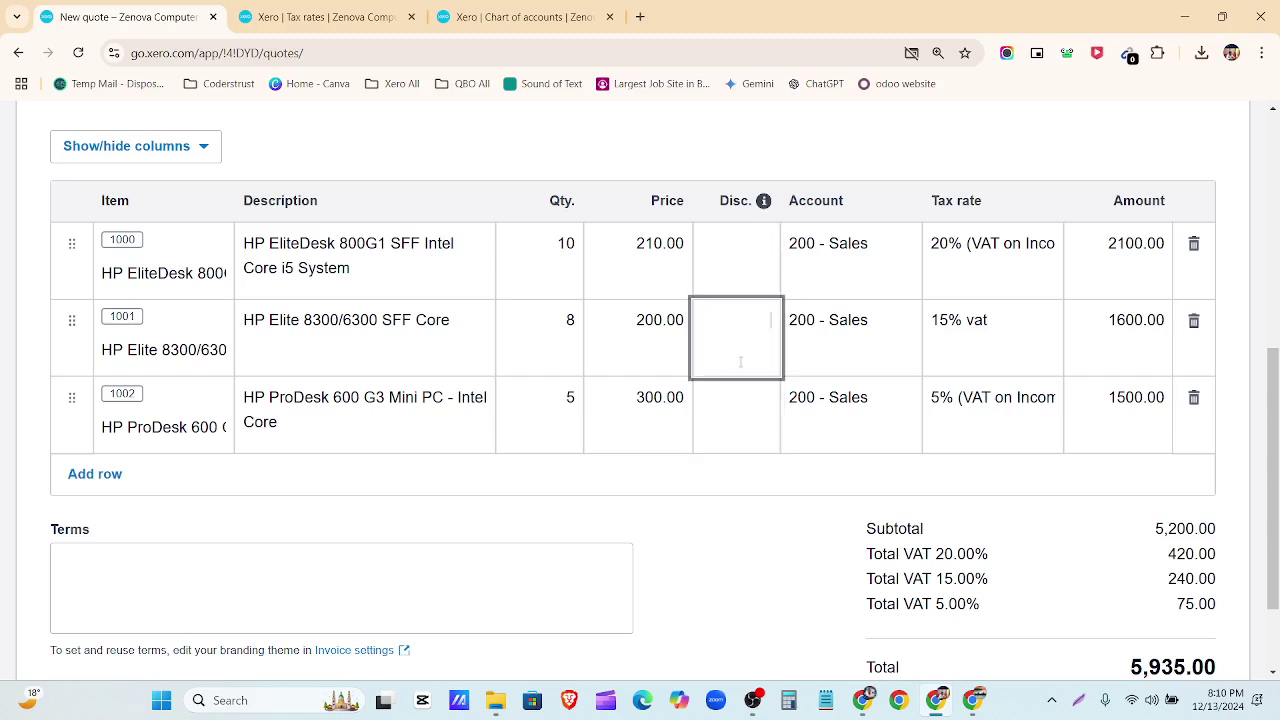
left_click(738, 256)
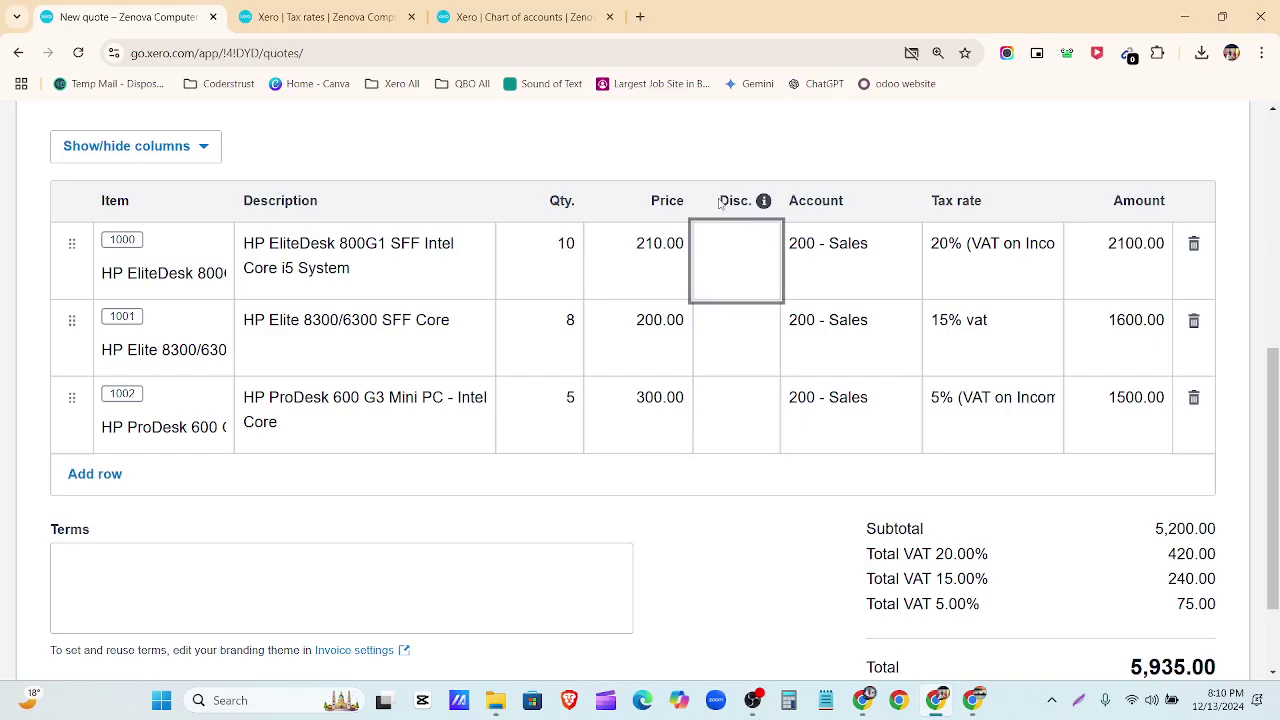
left_click_drag(719, 203, 773, 206)
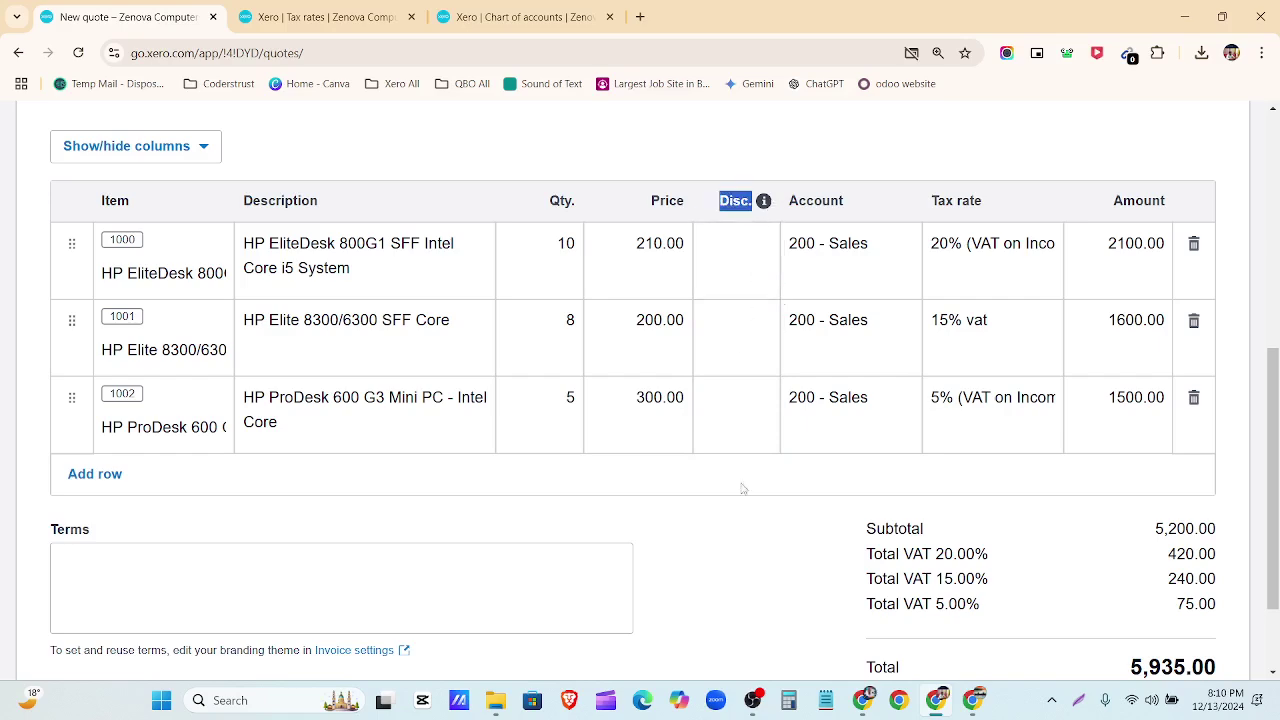
left_click(743, 541)
left_click(748, 249)
left_click(737, 448)
Save the completed quote and close it.
scroll(750, 540, "down", 2)
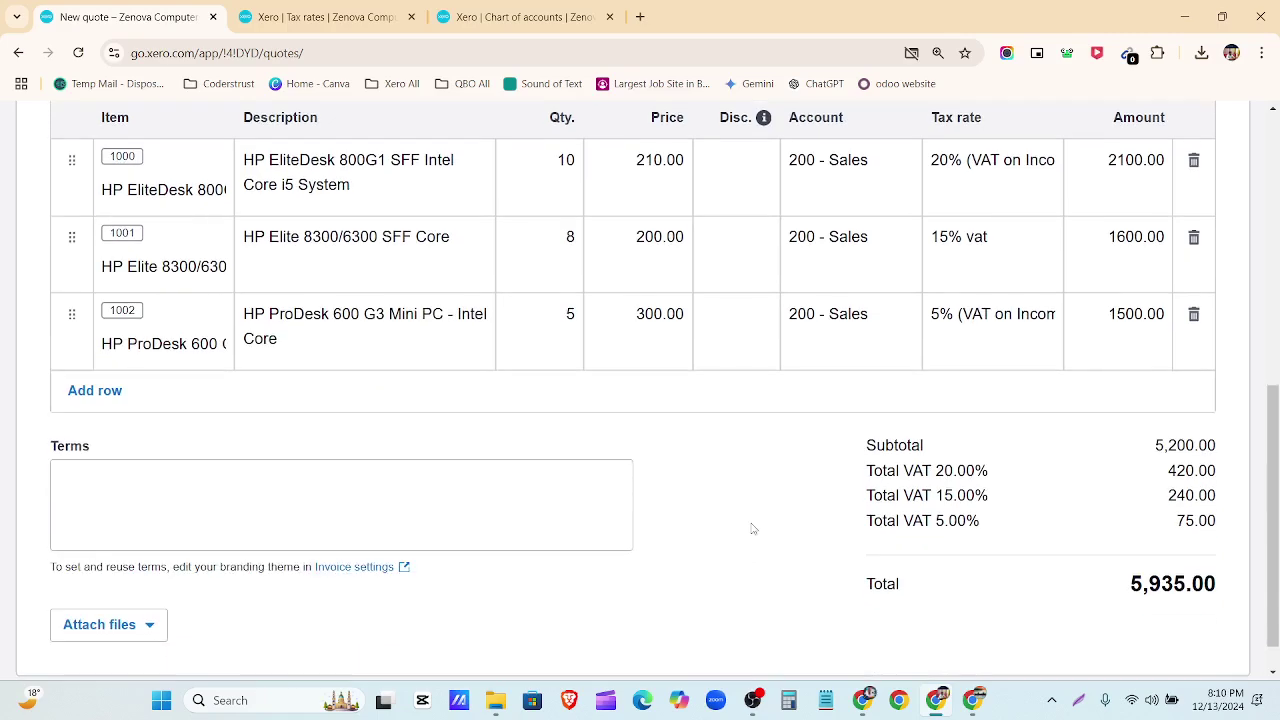
scroll(760, 600, "up", 7)
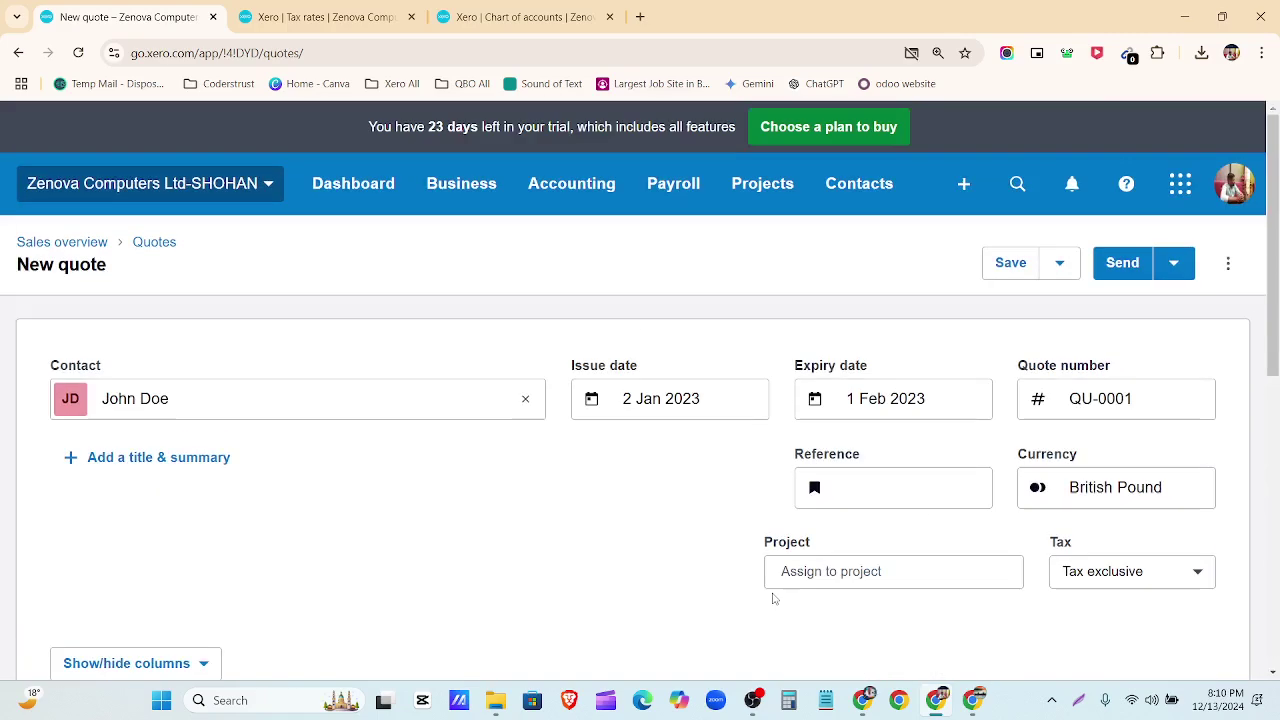
key("ctrl+minus")
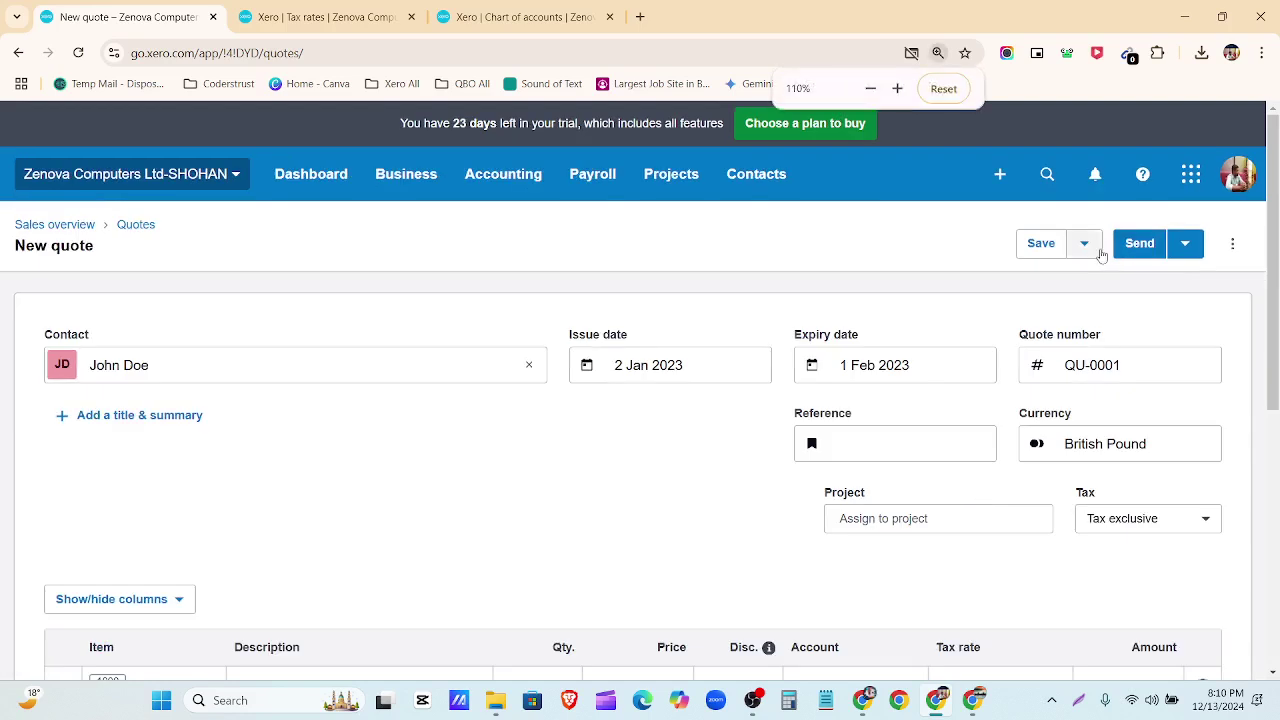
left_click(1084, 243)
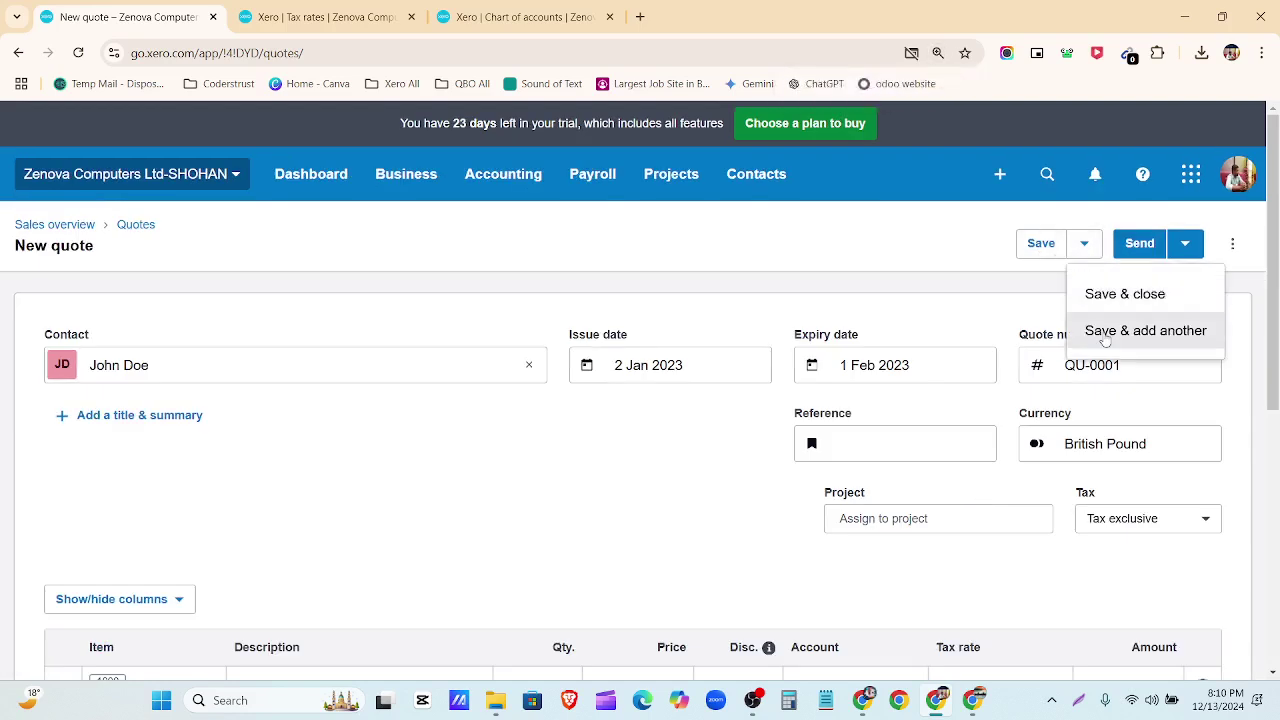
left_click(1156, 300)
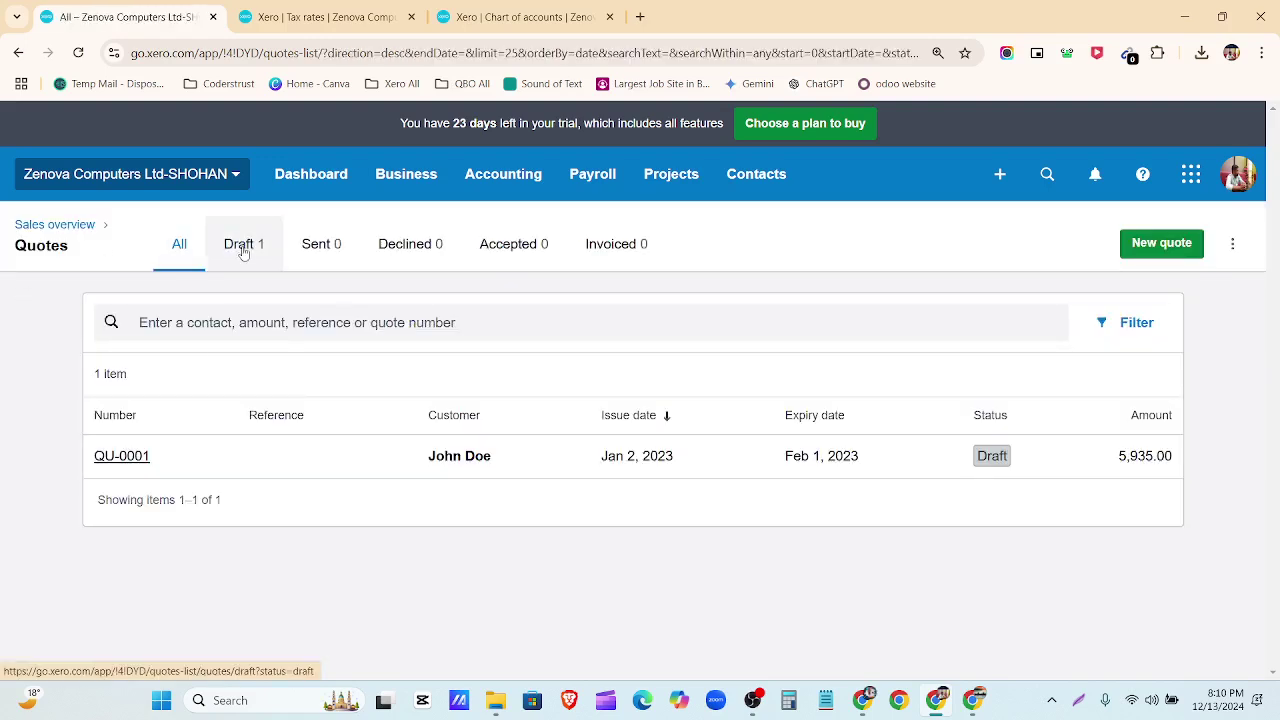
Select the draft quote and email it to the customer, with a copy to yourself.
left_click(243, 250)
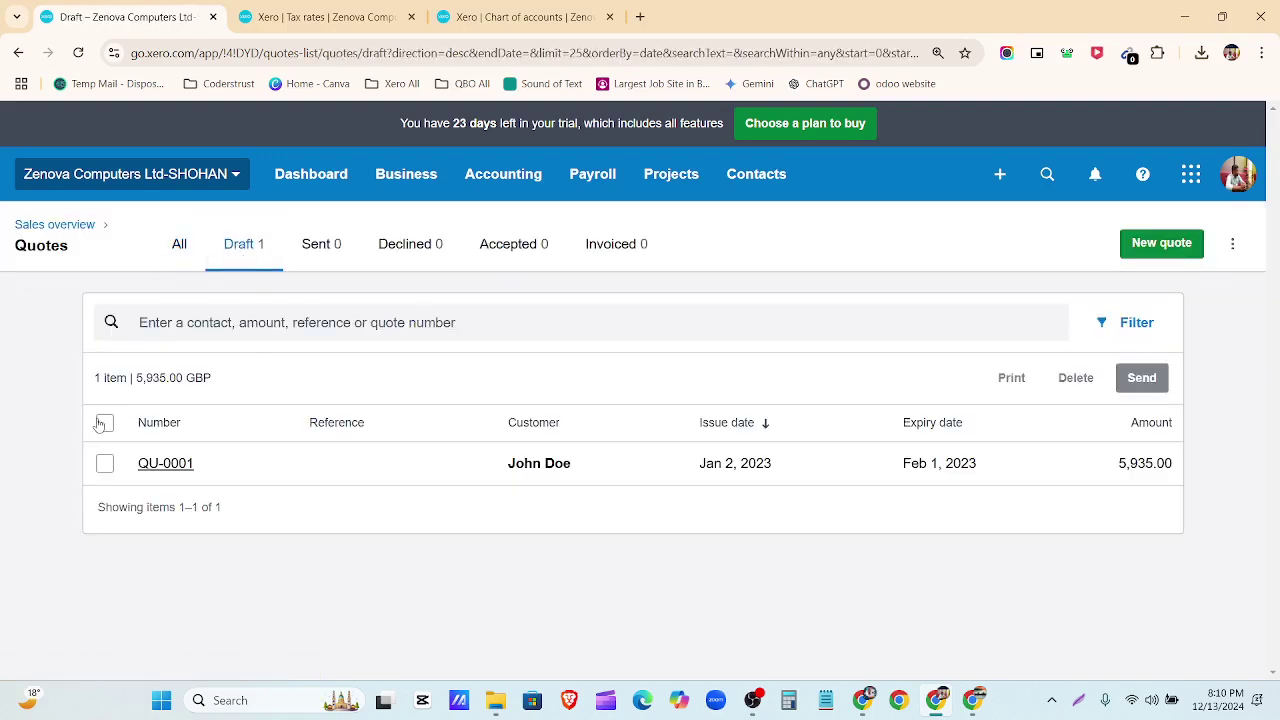
left_click(104, 423)
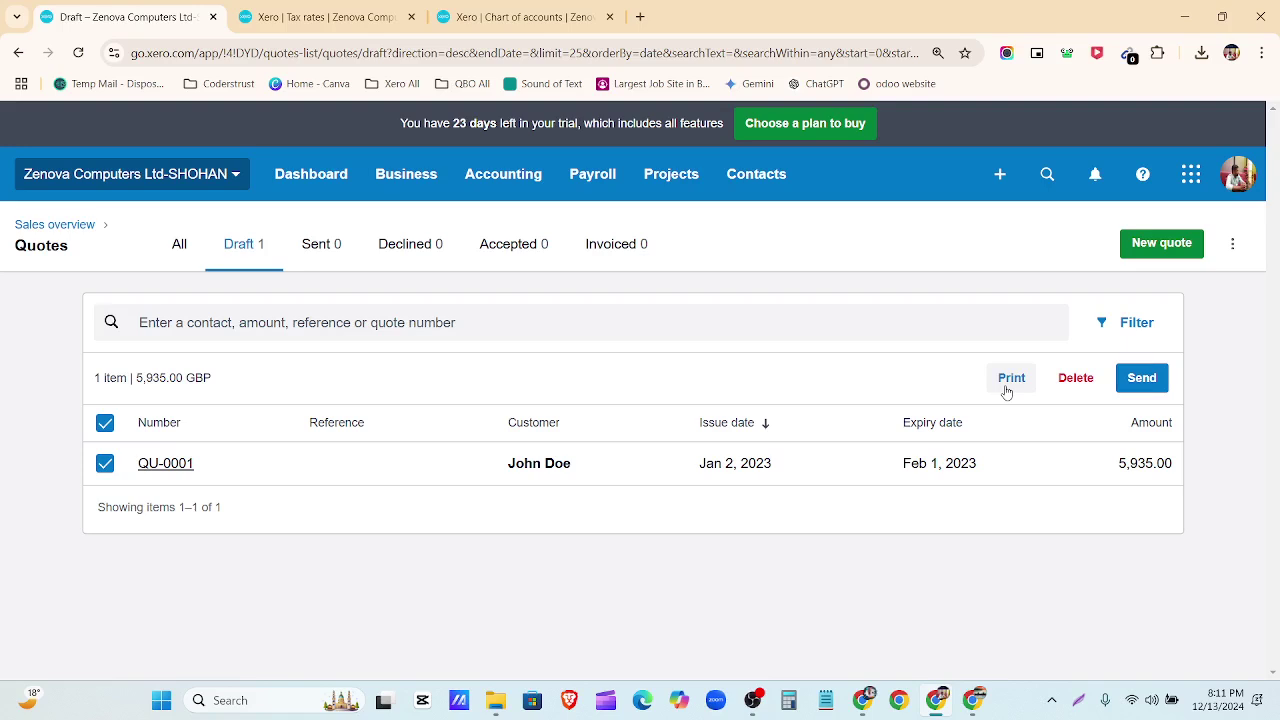
left_click(1148, 382)
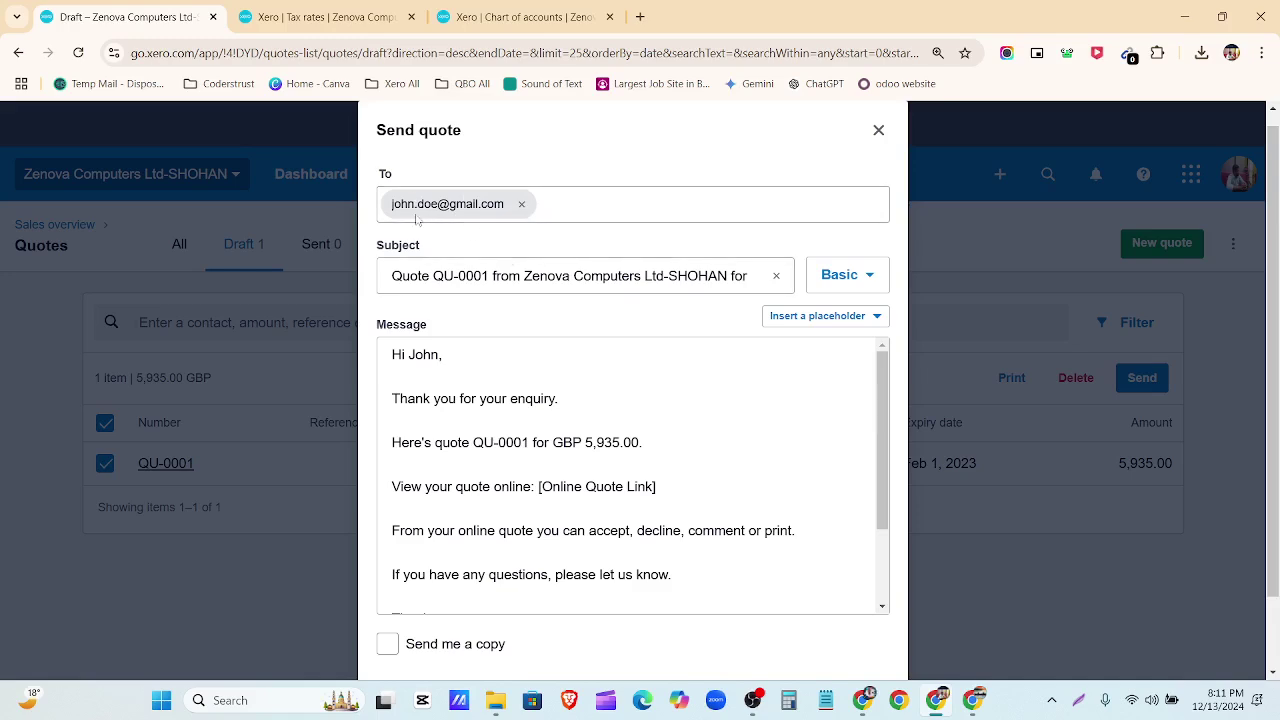
scroll(416, 220, "down", 2)
scroll(526, 471, "down", 2)
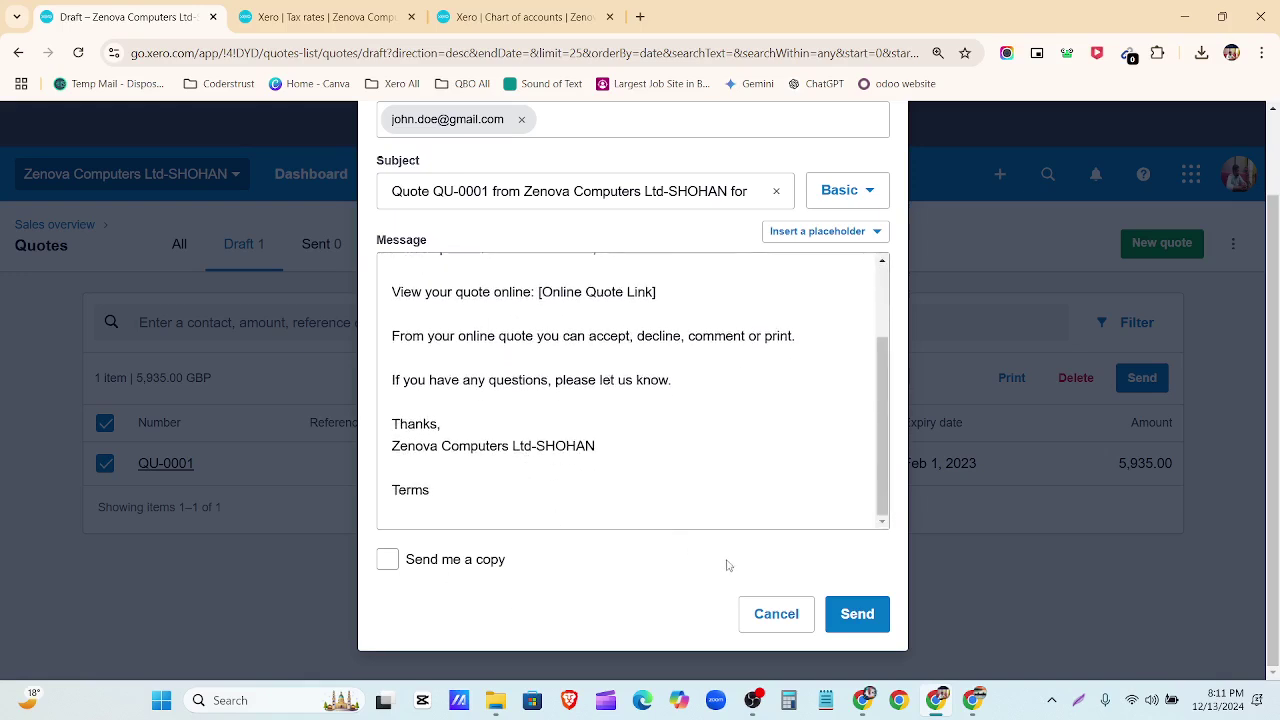
left_click(387, 560)
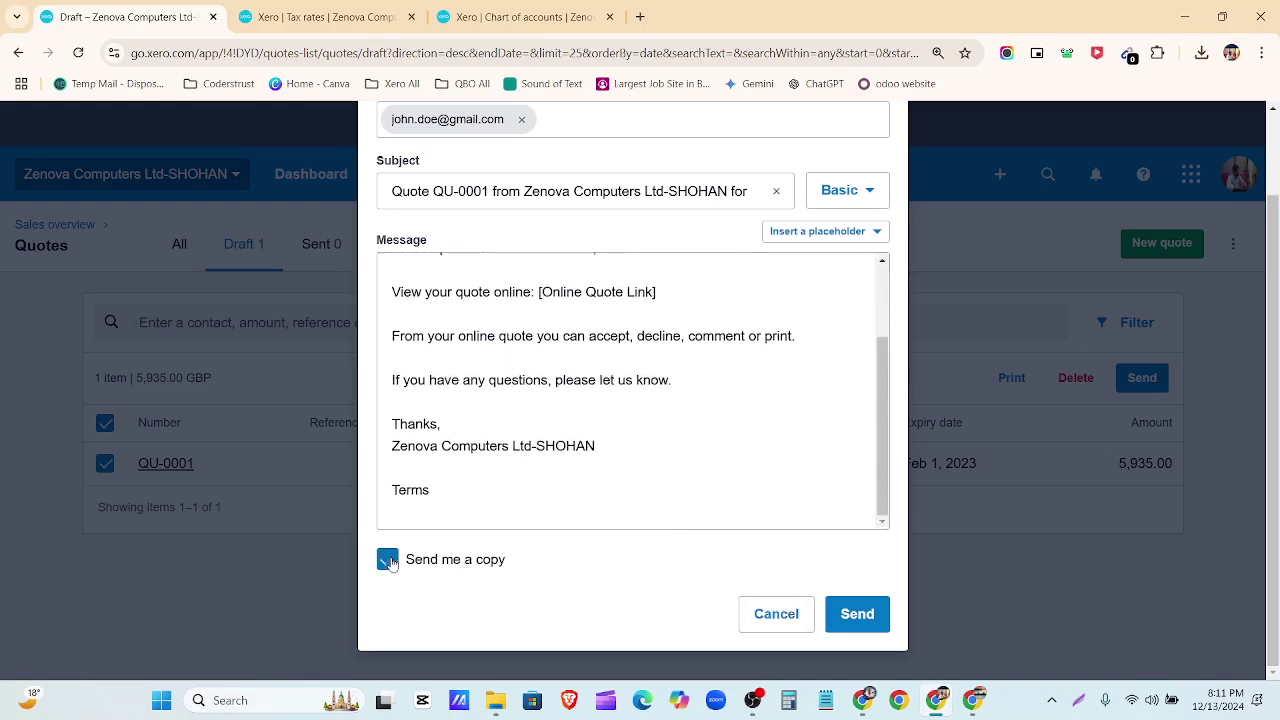
left_click(857, 628)
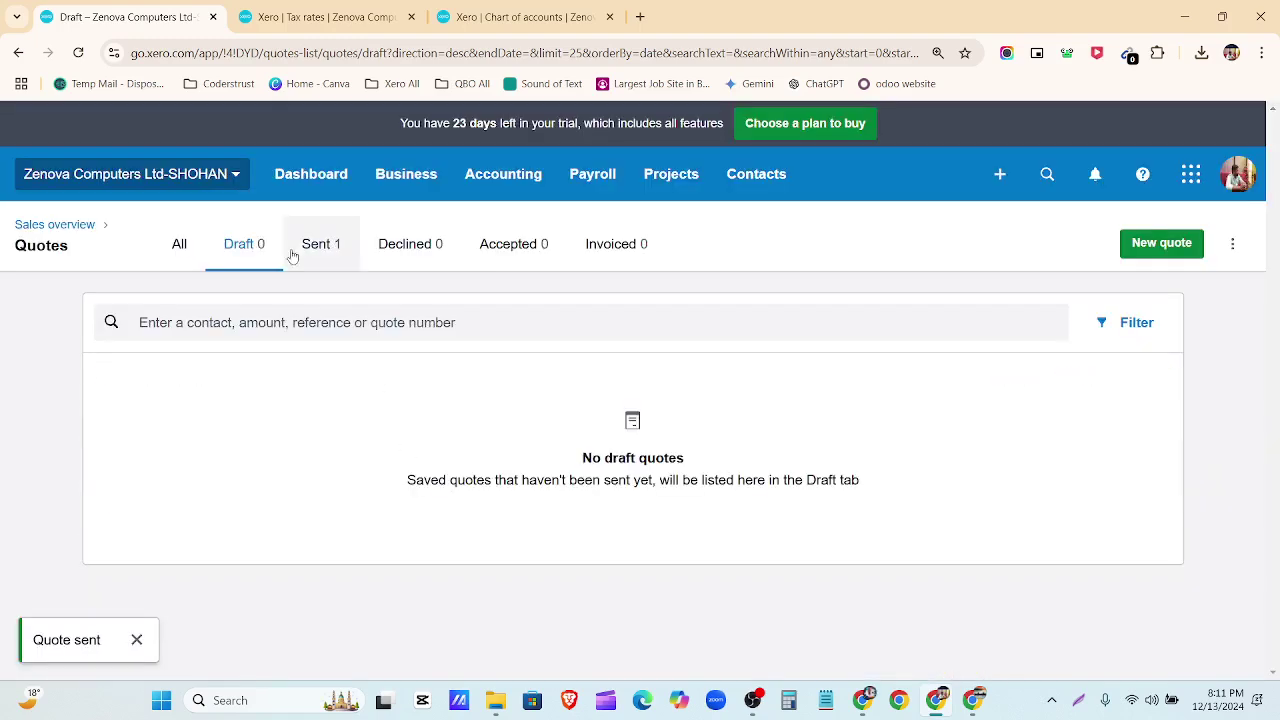
Select the customer's quote among the sent quotes and accept it.
left_click(300, 252)
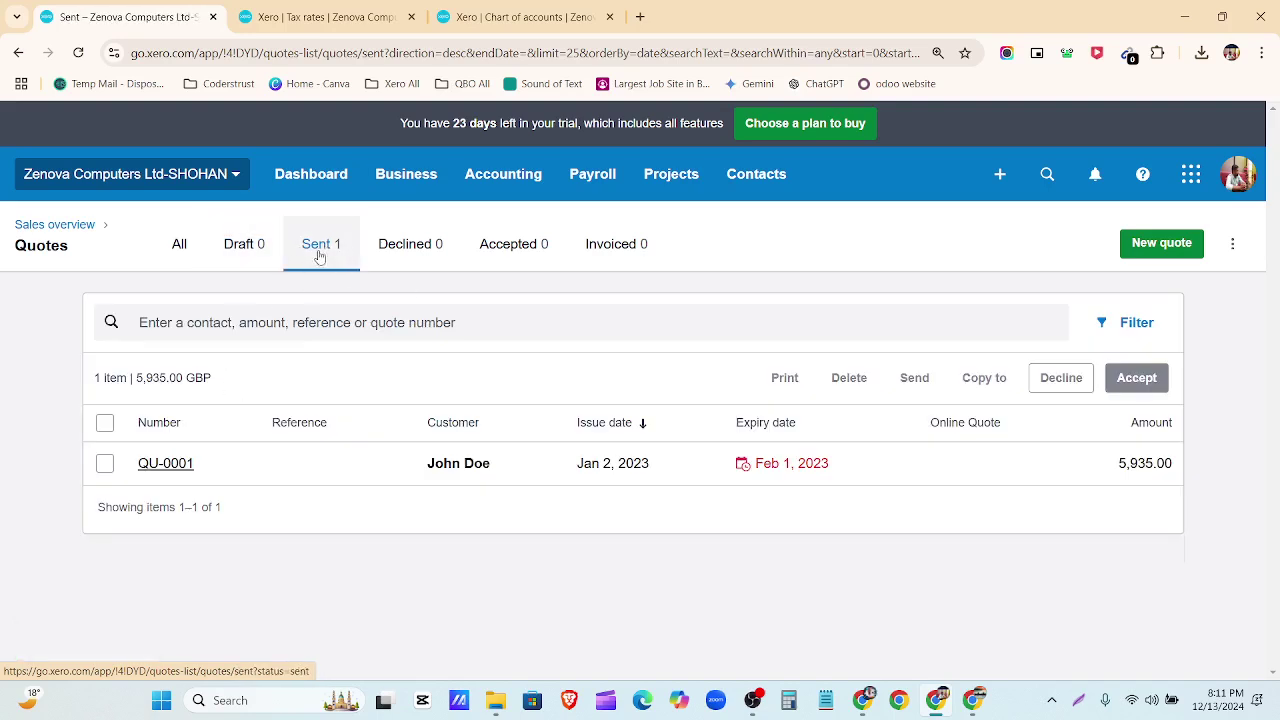
left_click(104, 424)
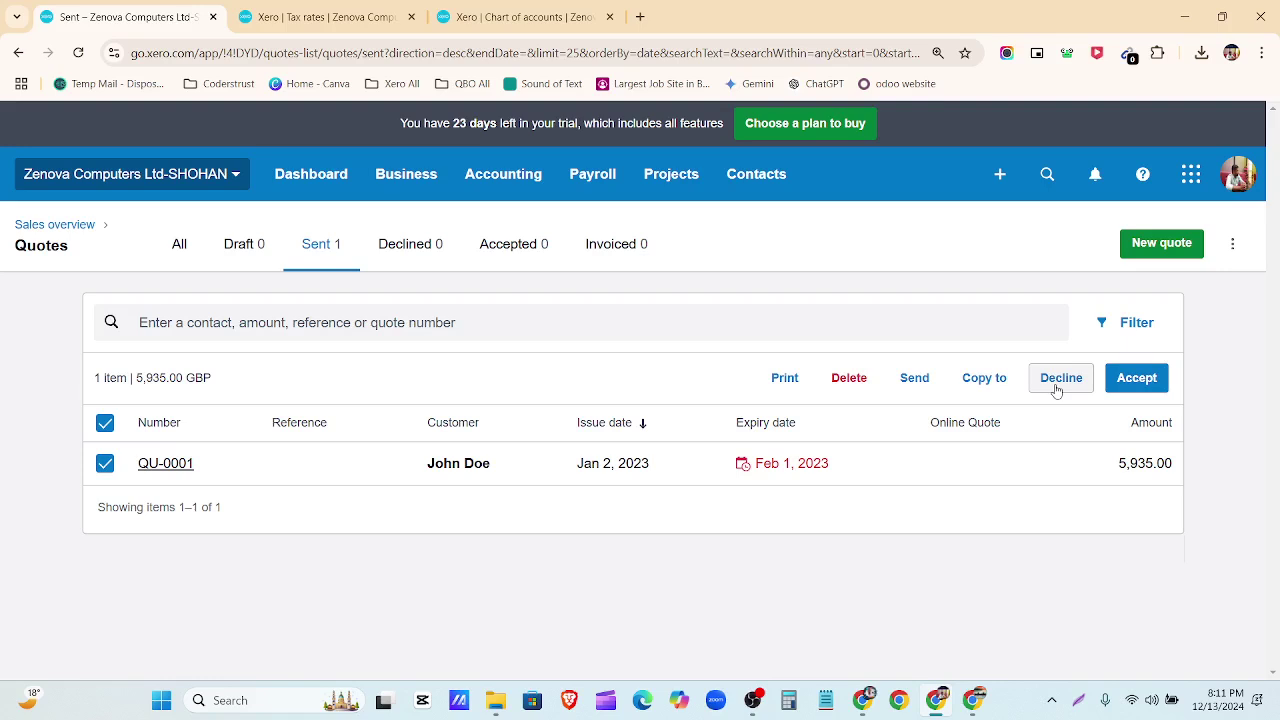
left_click(1133, 377)
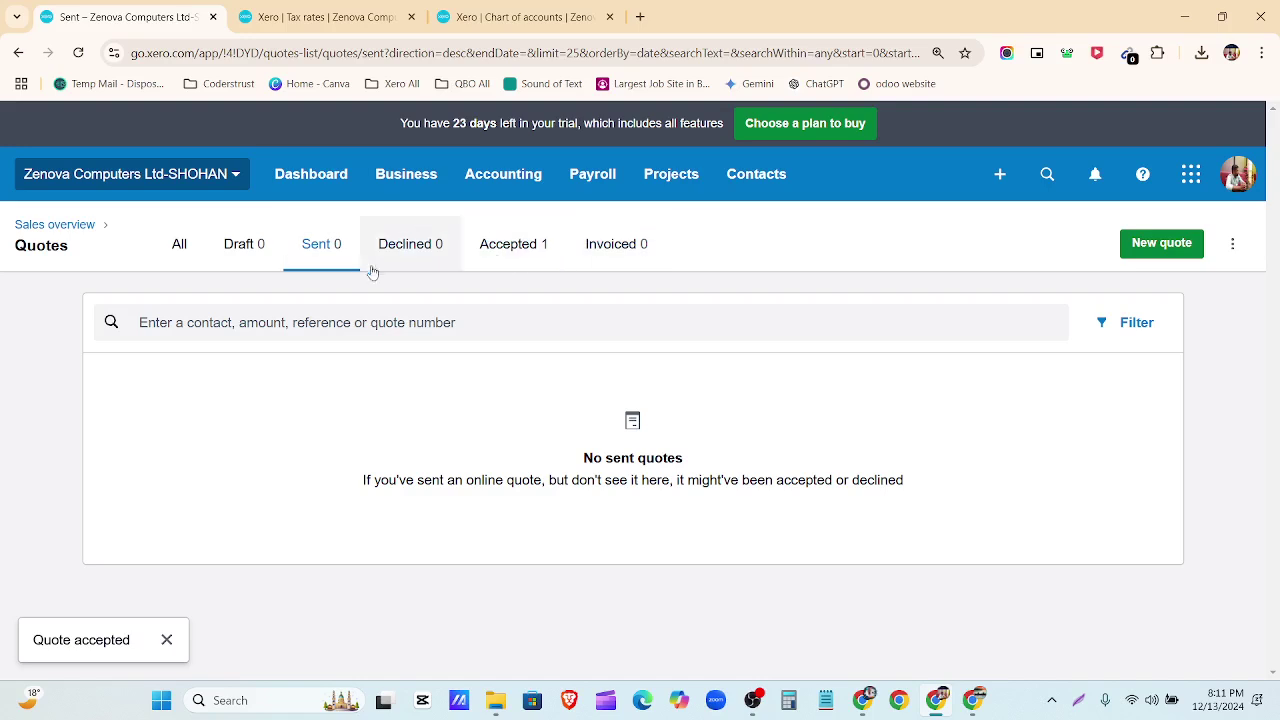
Create an invoice from the accepted quote and mark the quote as invoiced.
left_click(514, 252)
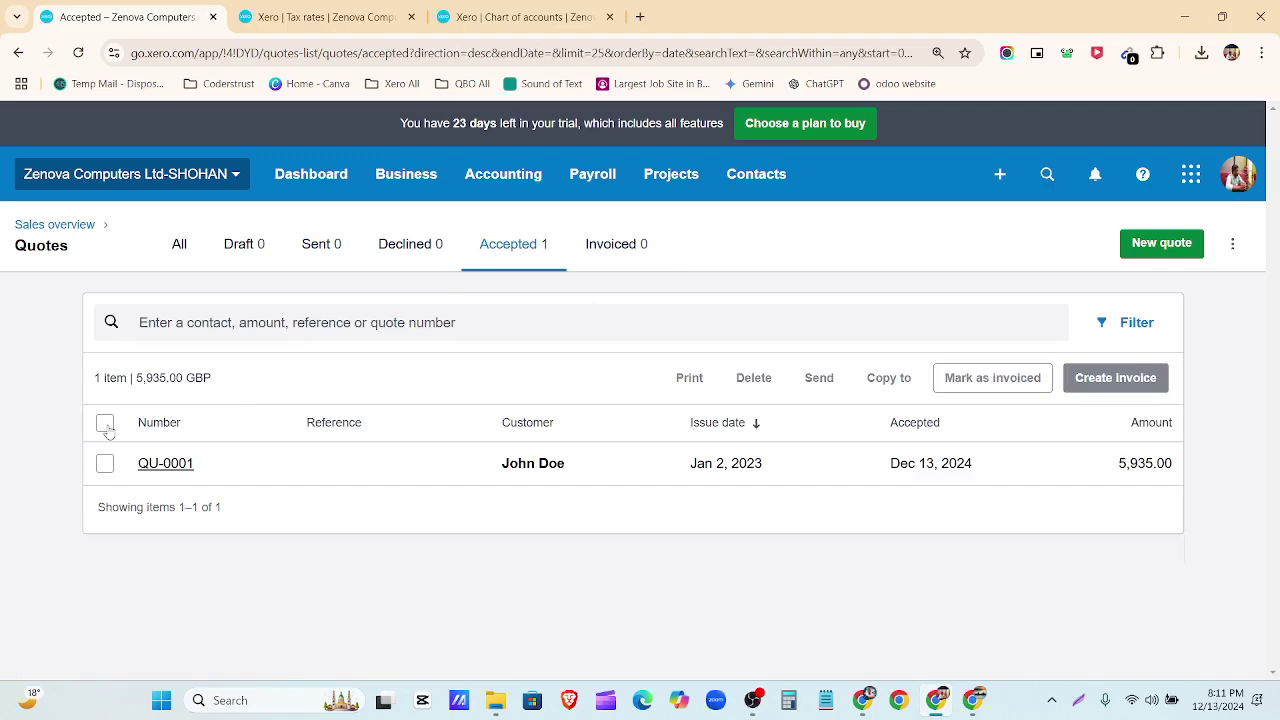
left_click(106, 426)
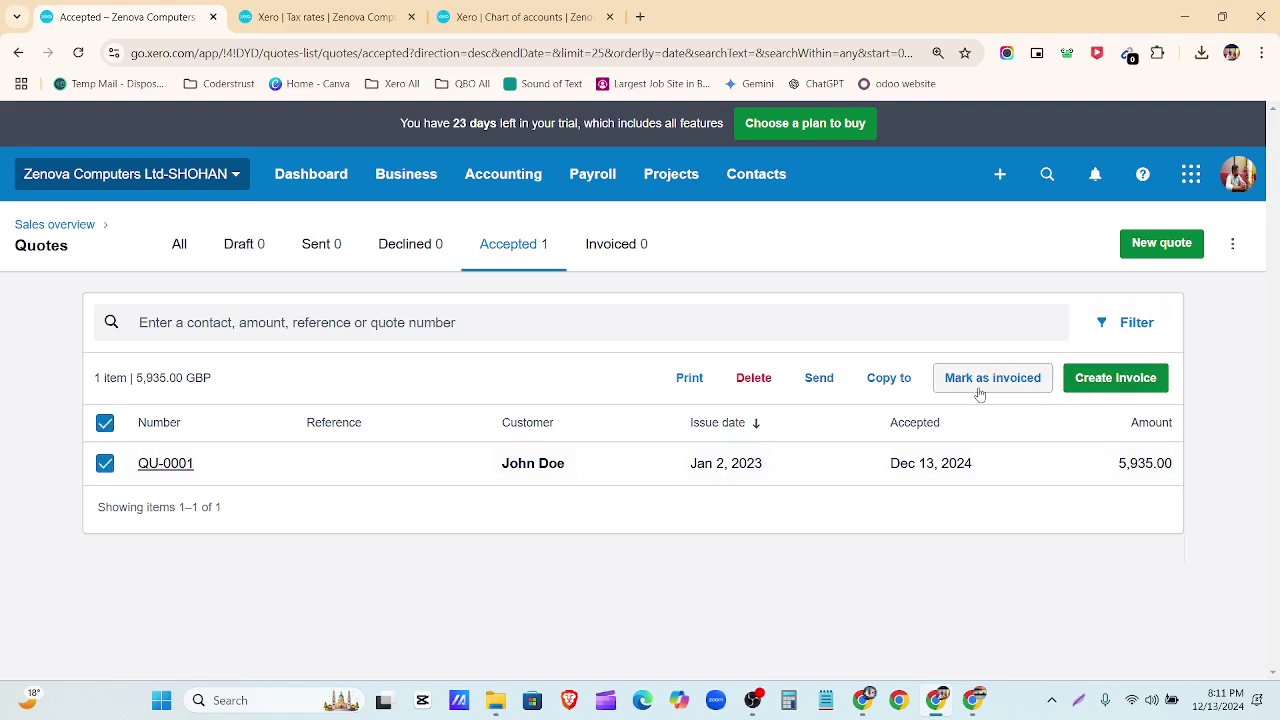
left_click(1120, 382)
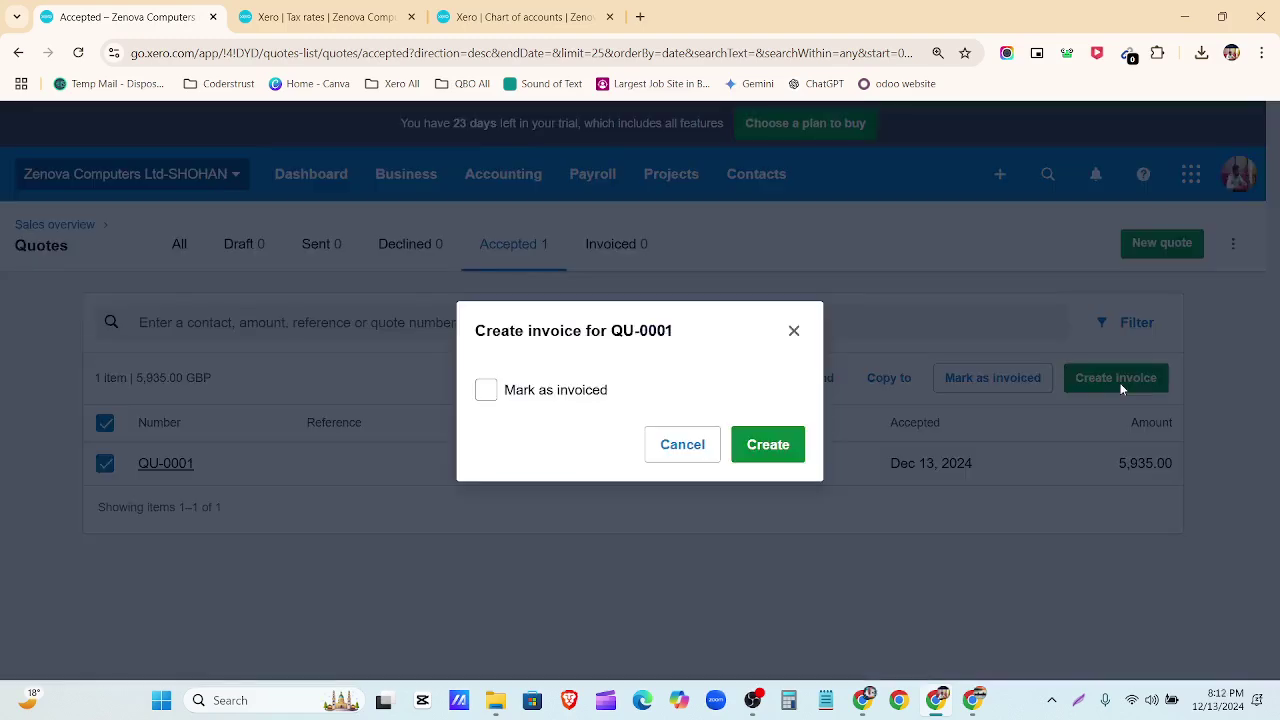
left_click(540, 391)
left_click(758, 444)
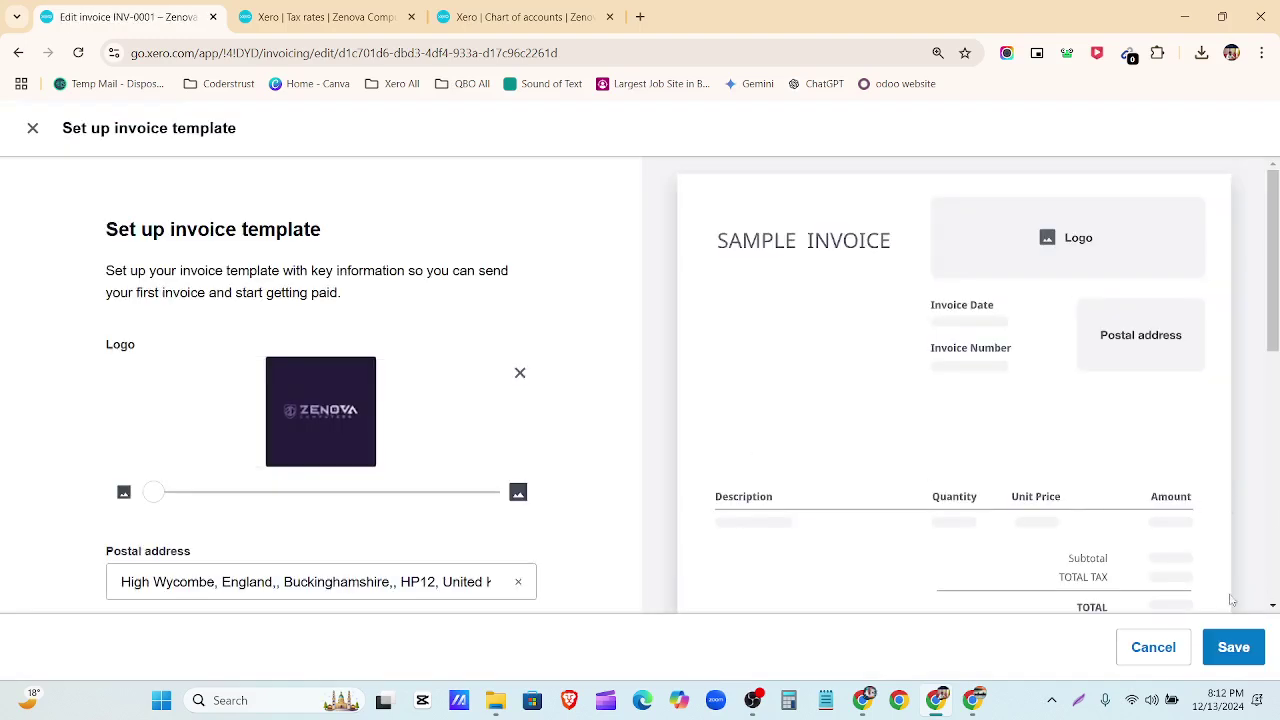
Save the invoice template with the Zenova logo and postal address, and dismiss the customer payments prompt and notification.
left_click(1238, 650)
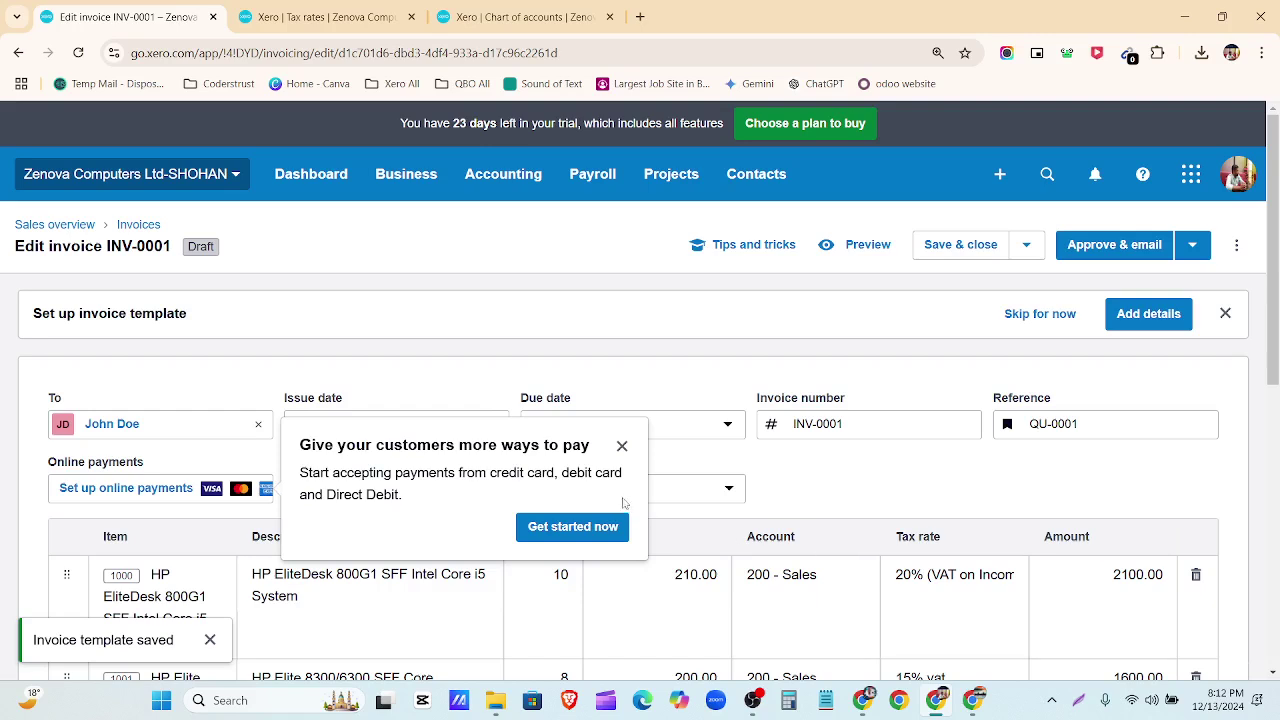
left_click(622, 446)
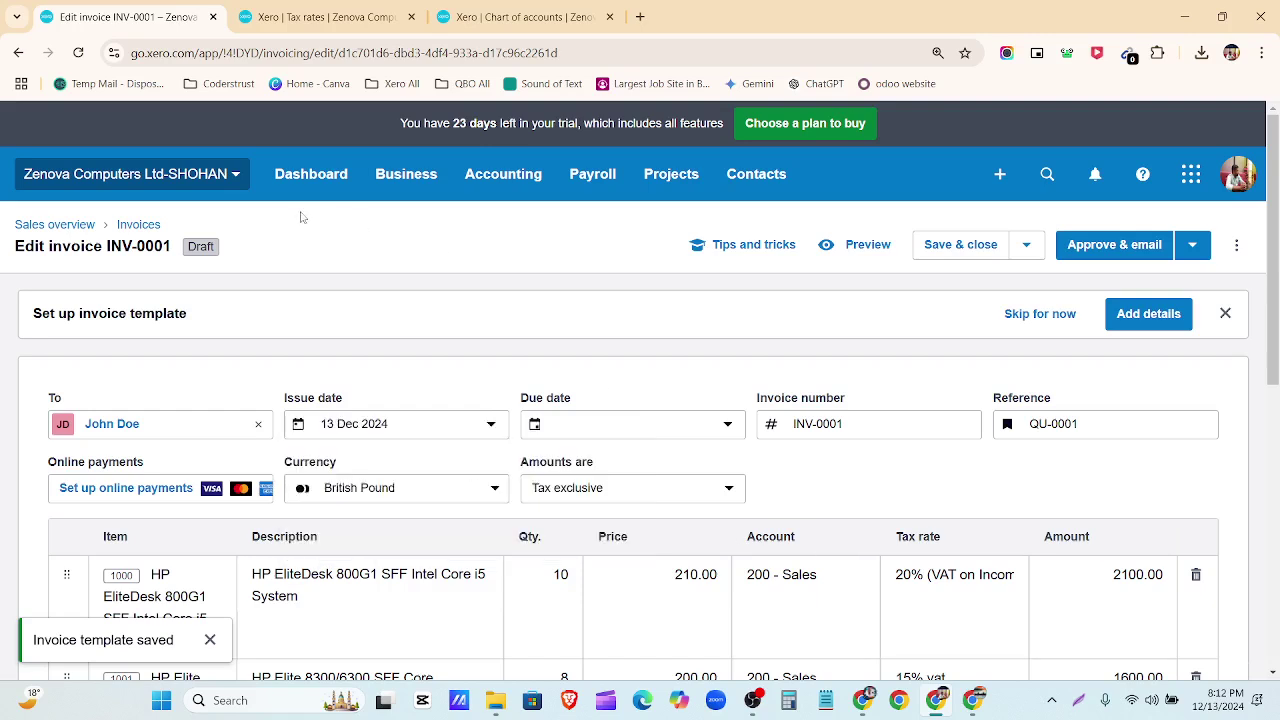
left_click(210, 640)
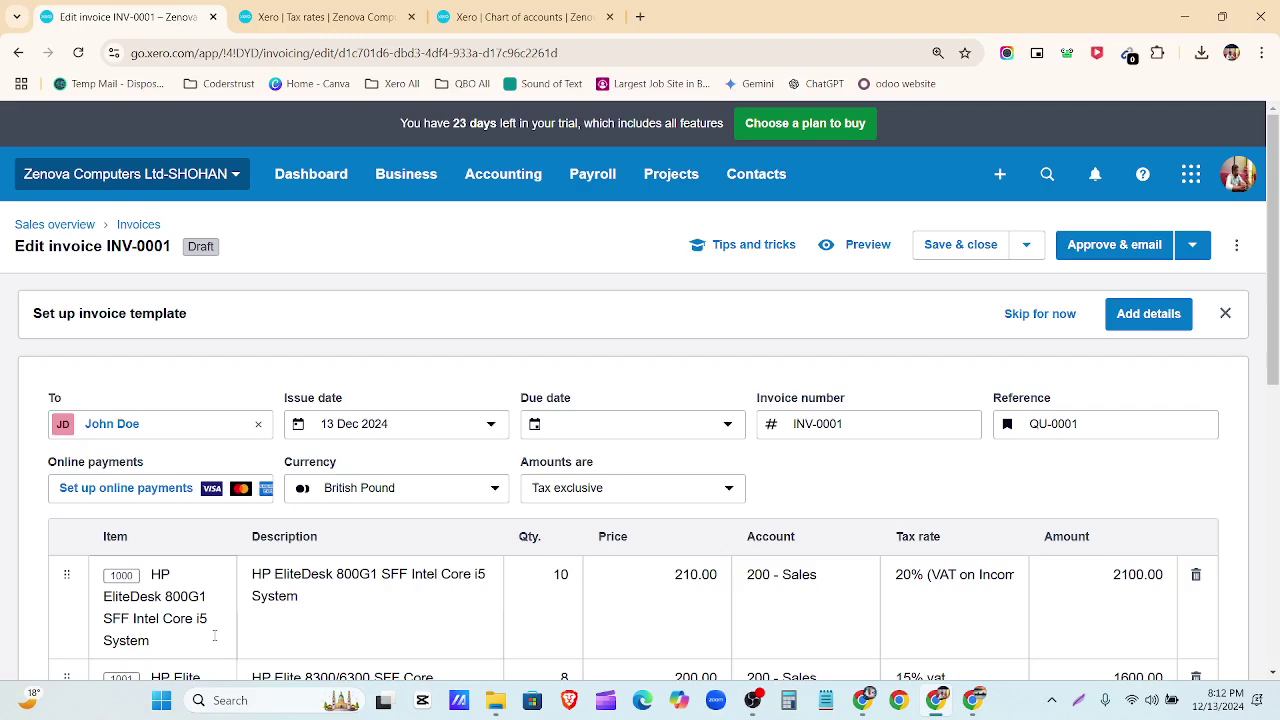
scroll(214, 636, "down", 1)
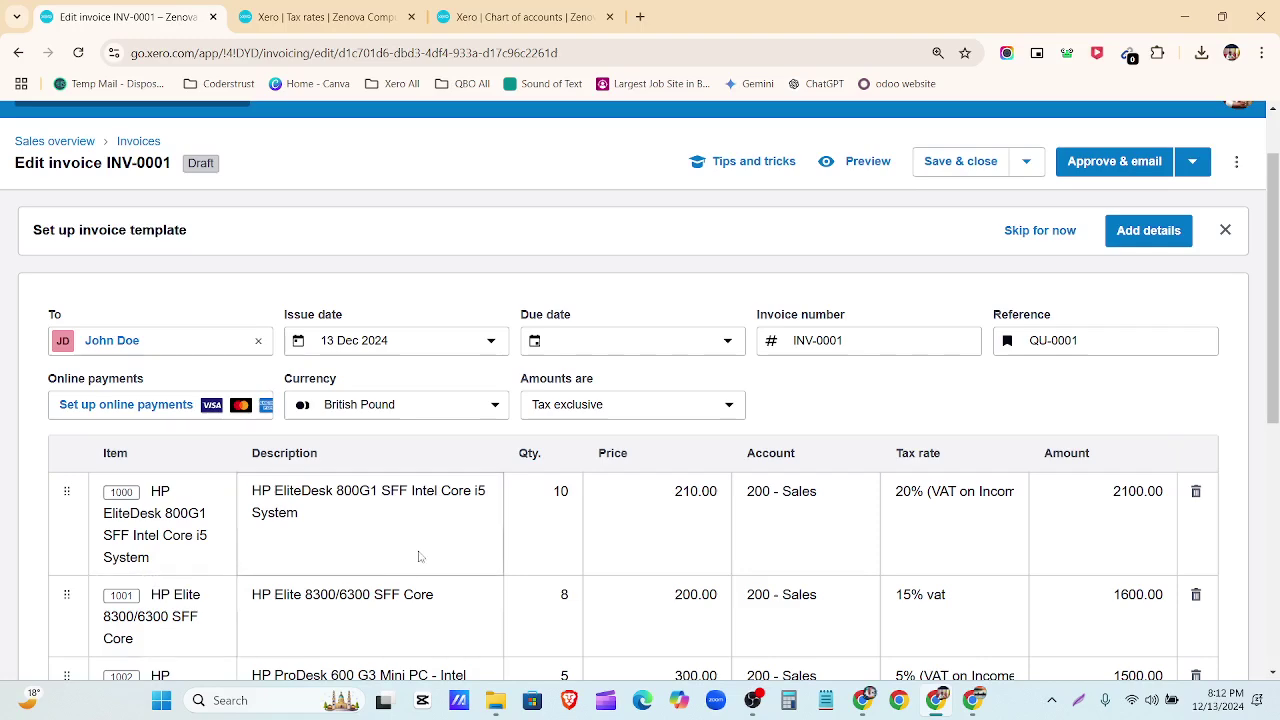
Check the conversion date in the Customer Invoice spreadsheet and set the draft invoice's issue date to 11 Jan 2023.
scroll(711, 420, "down", 1)
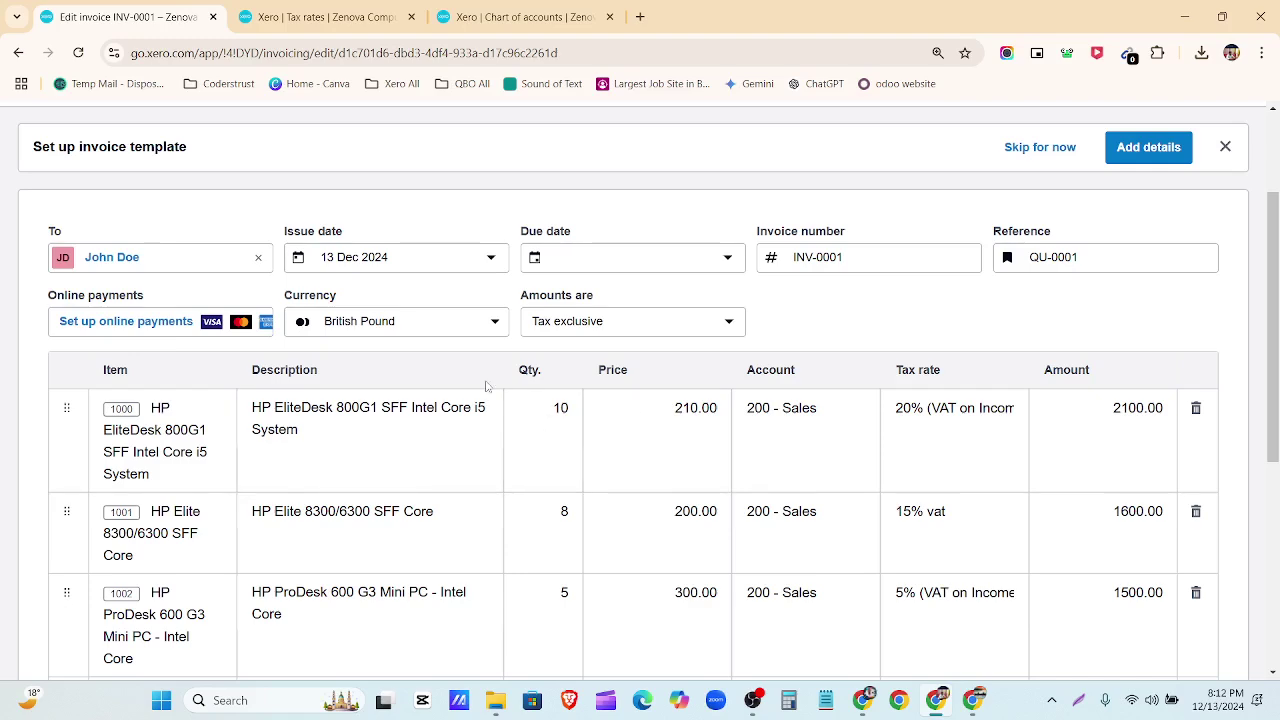
scroll(374, 403, "up", 2)
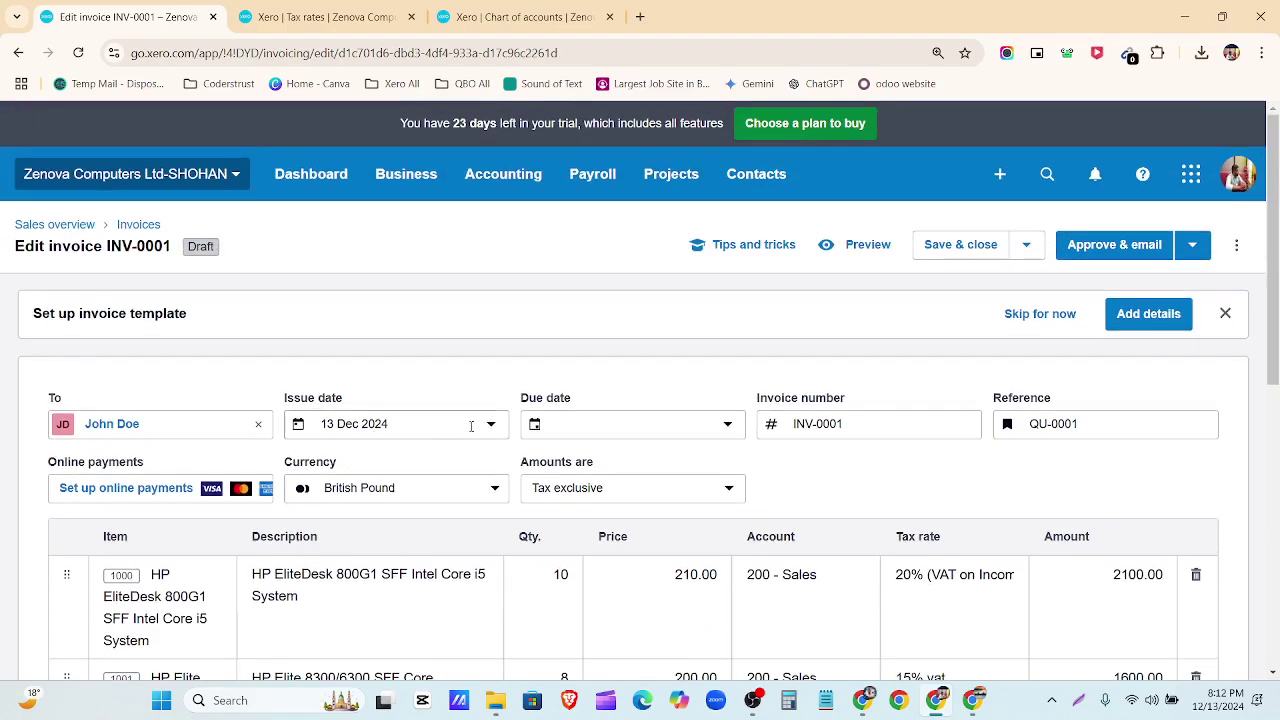
left_click(864, 700)
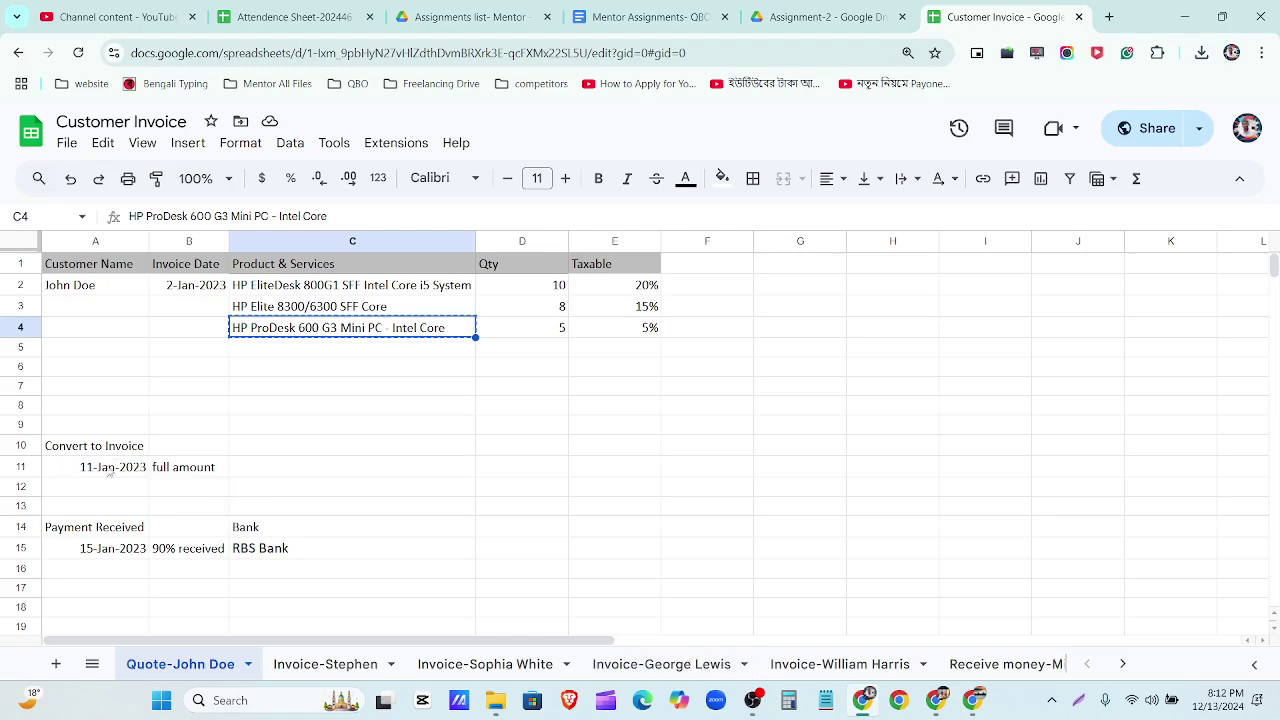
left_click(863, 700)
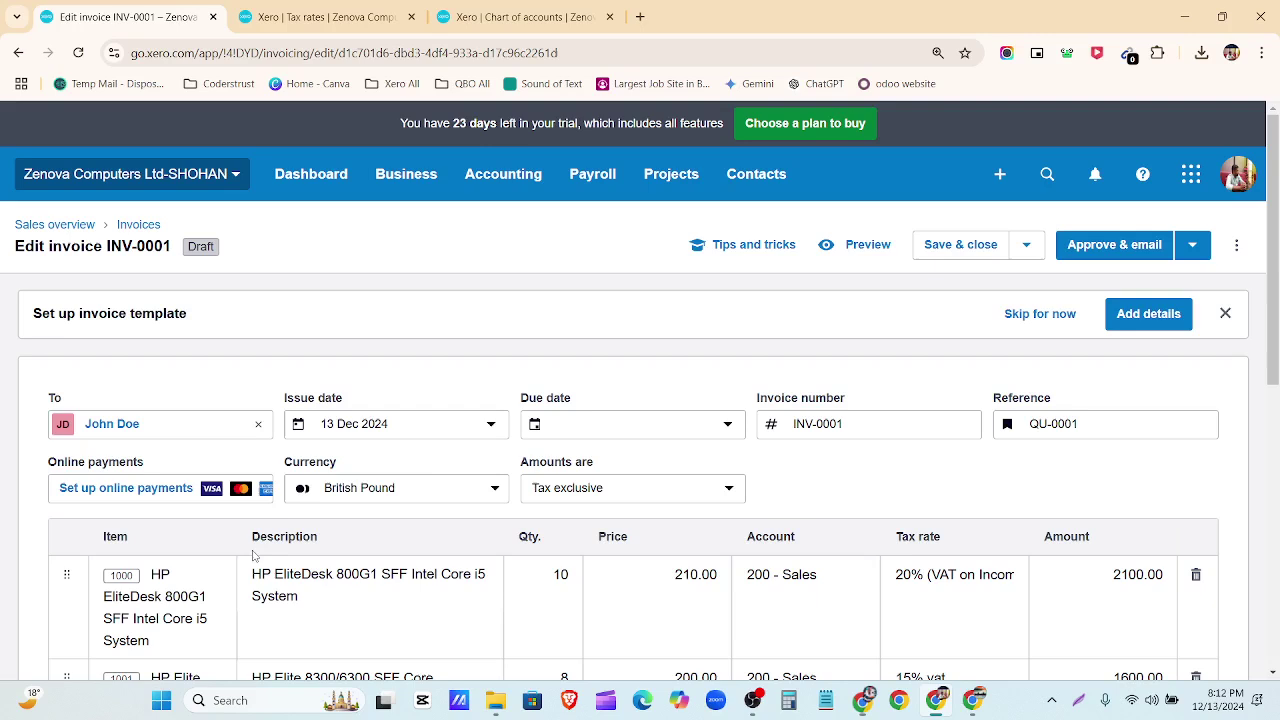
left_click(491, 428)
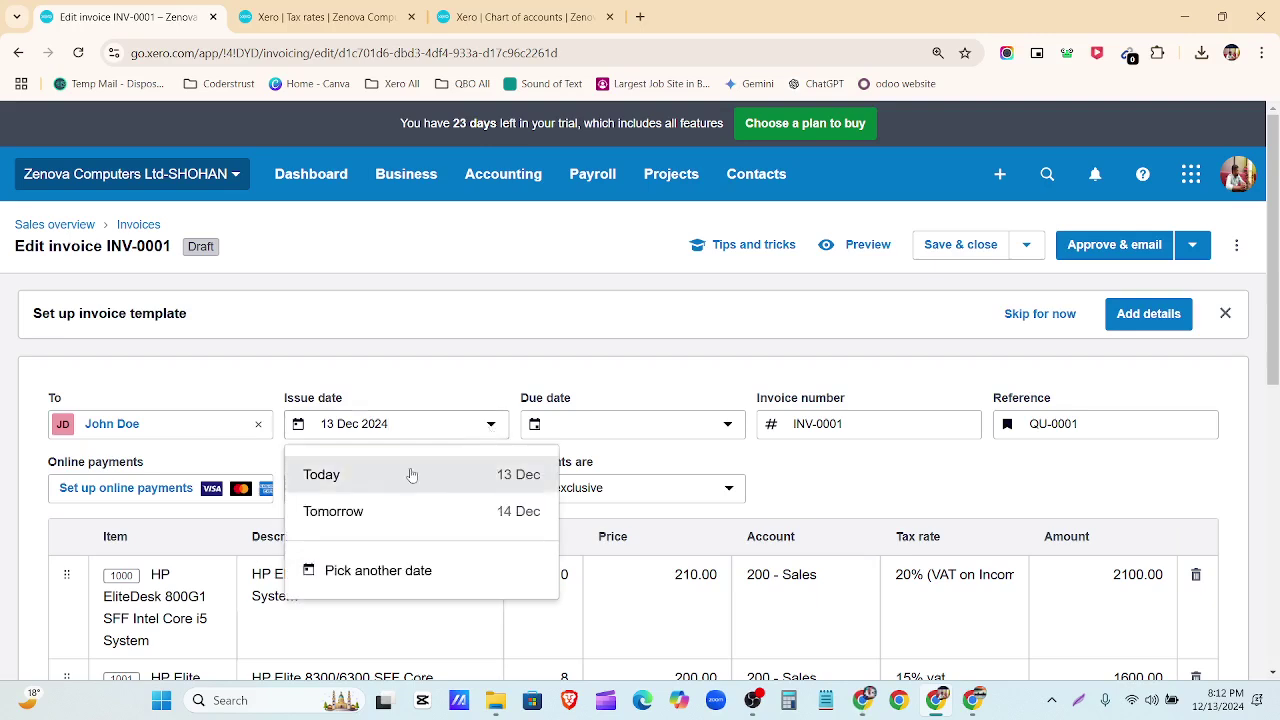
left_click(389, 590)
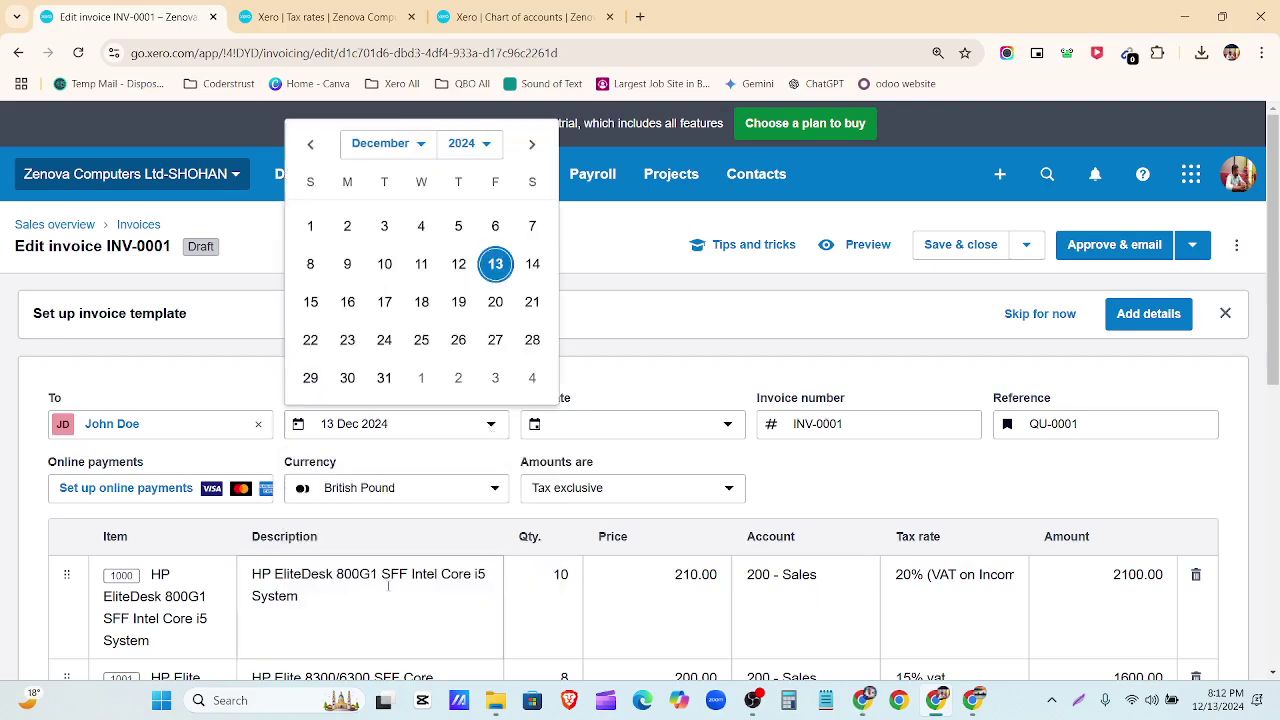
left_click(457, 144)
left_click(458, 355)
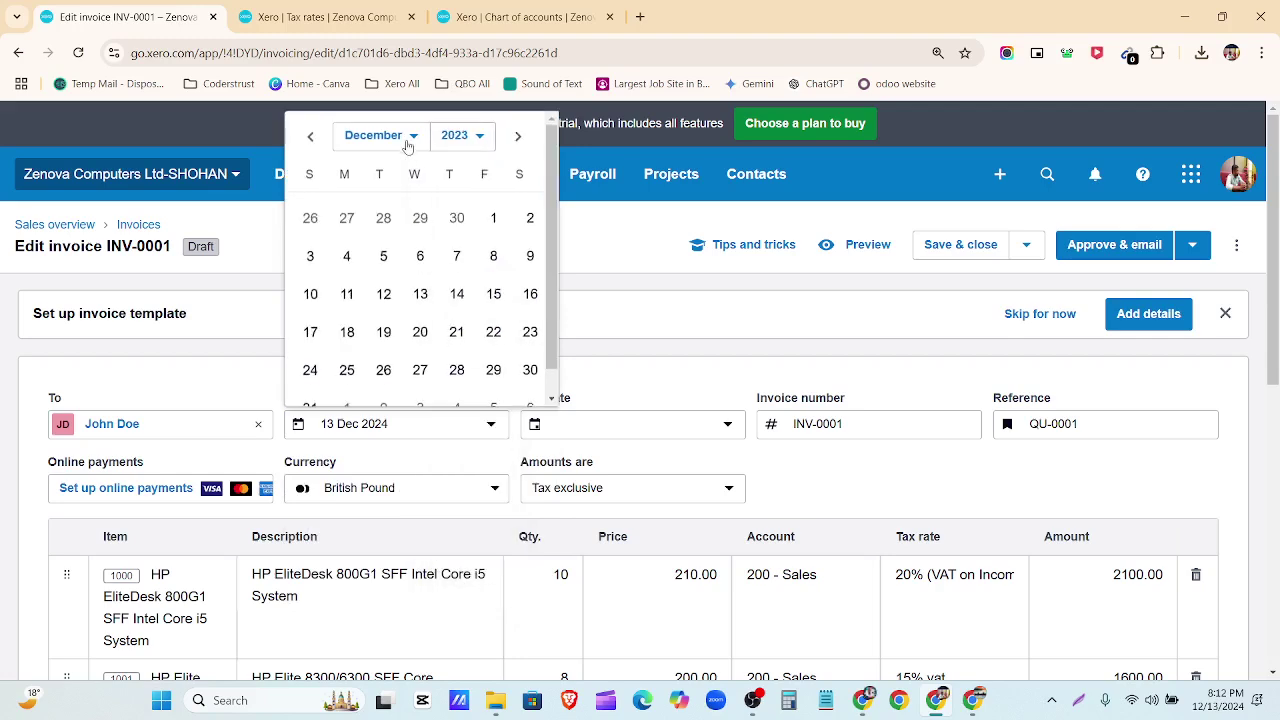
left_click(404, 141)
left_click(403, 161)
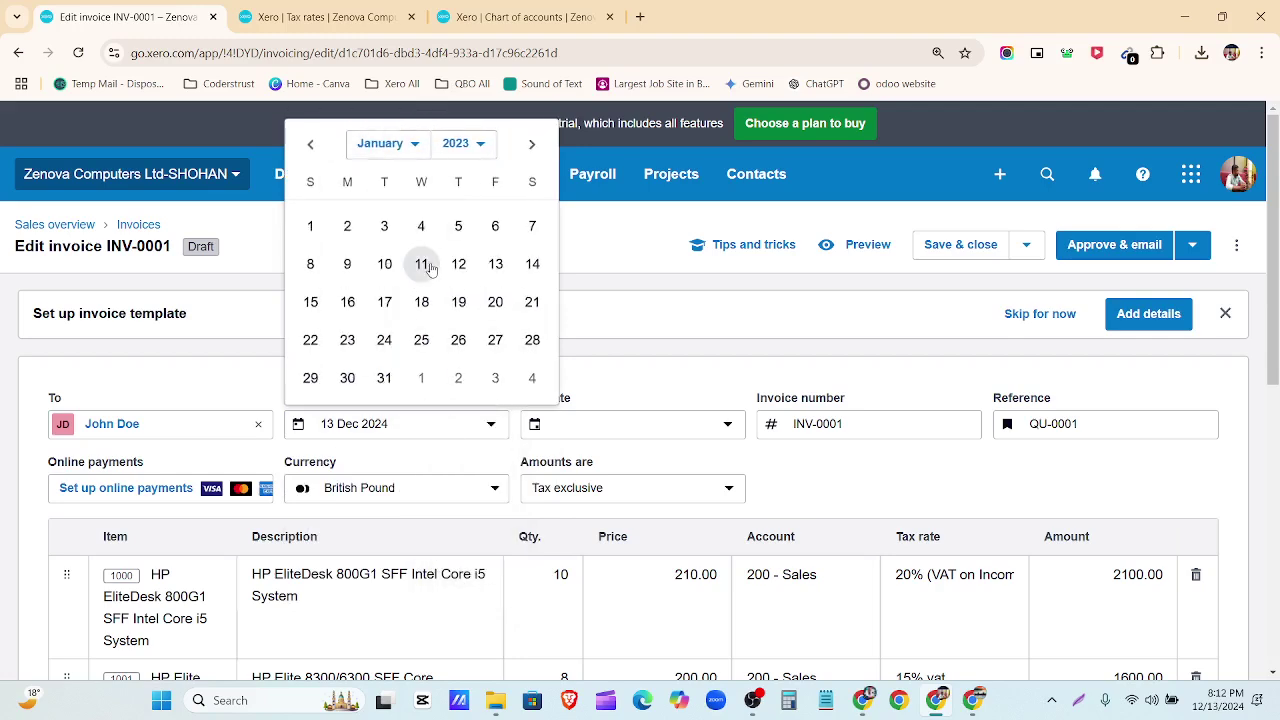
left_click(420, 263)
Set the invoice's due date to the 1st of next month, 1 Feb 2023.
left_click(637, 424)
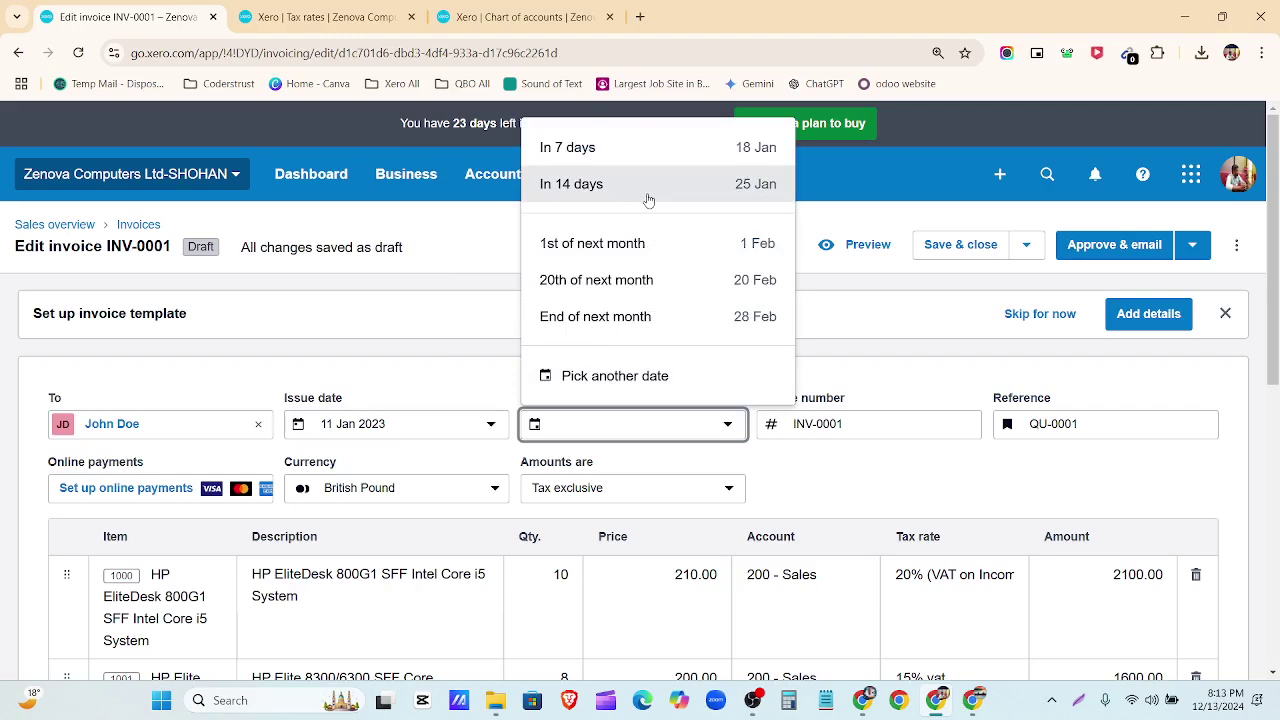
left_click(651, 249)
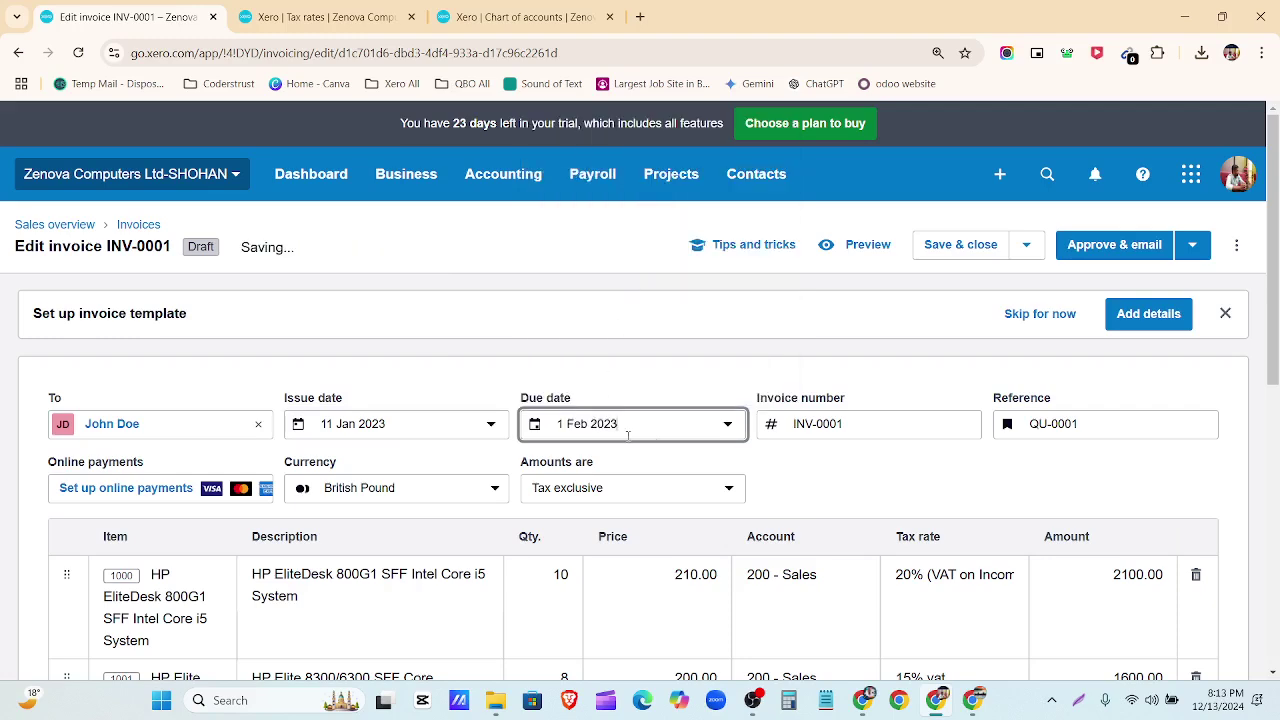
left_click(736, 433)
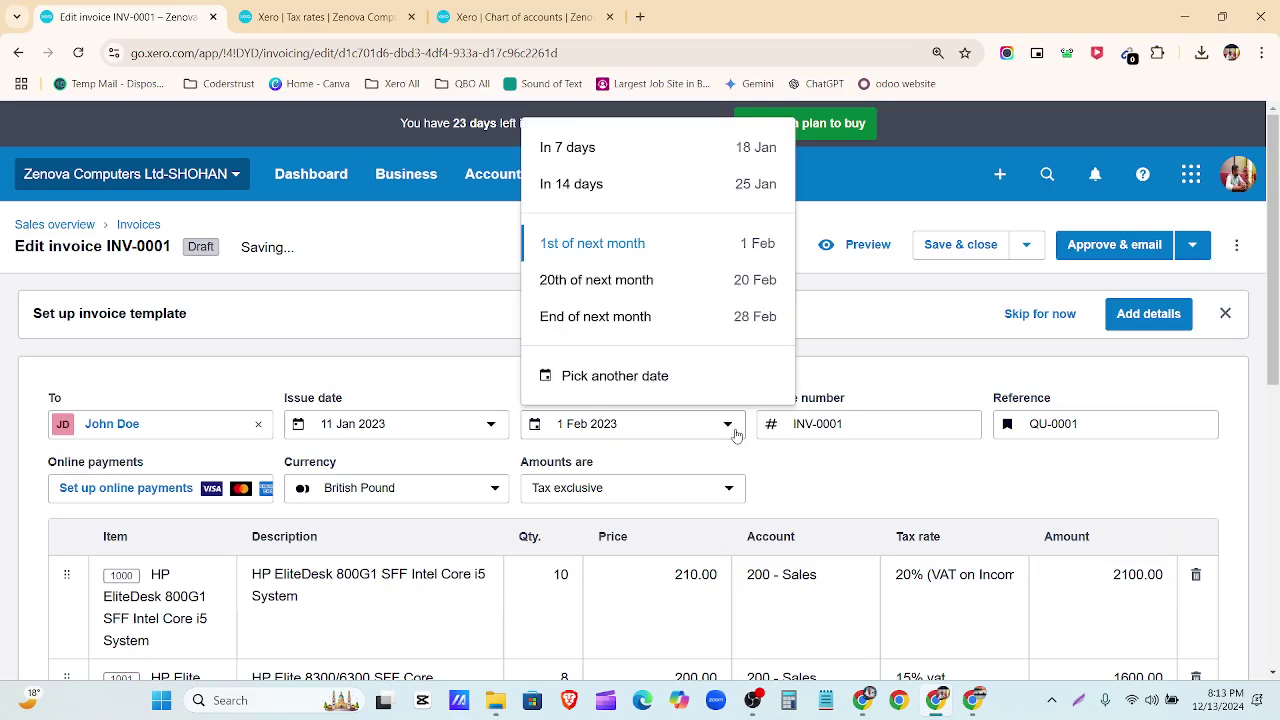
left_click(437, 351)
Review the invoice's line items and totals, and check the stock on hand for each of the three products.
scroll(830, 440, "down", 1)
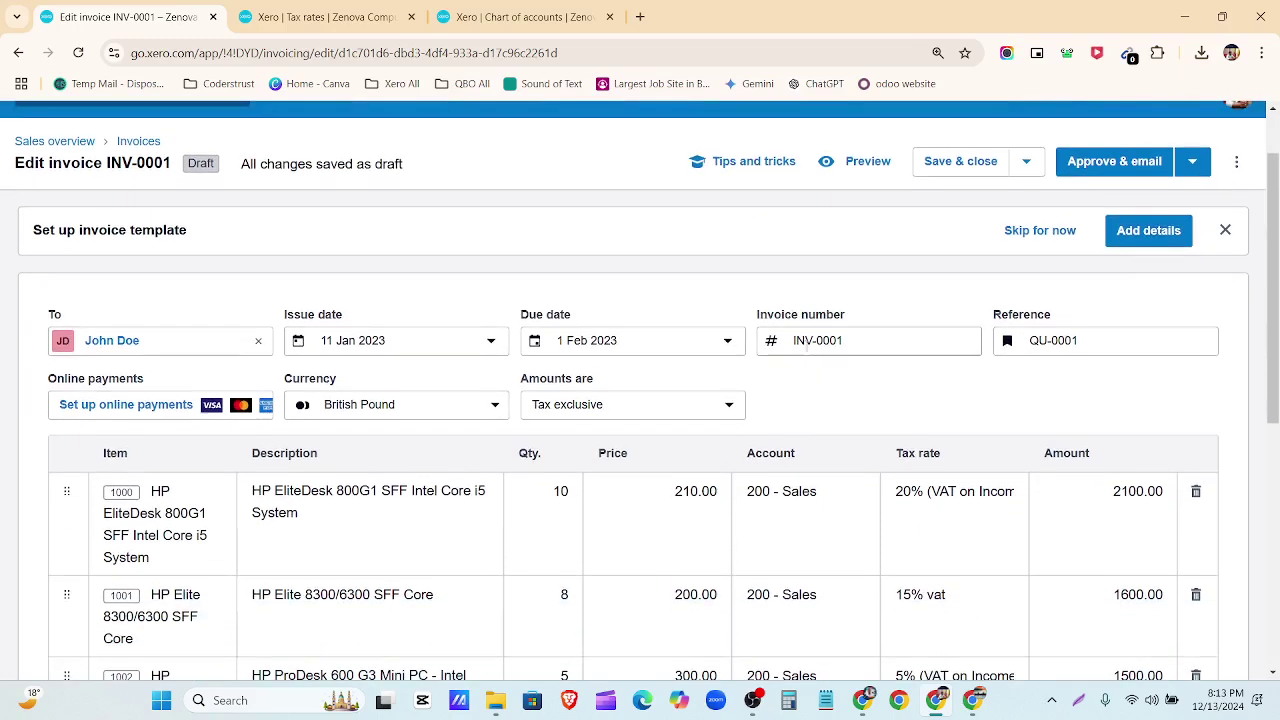
scroll(862, 345, "down", 2)
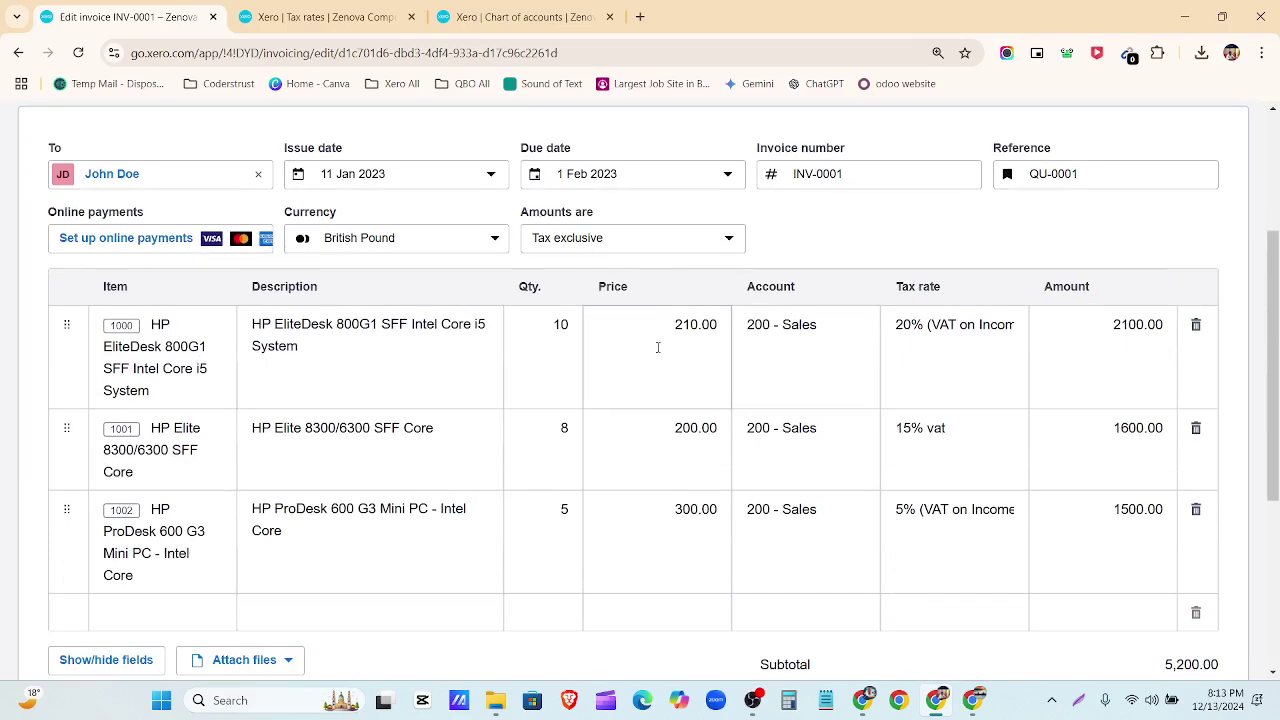
scroll(563, 337, "down", 2)
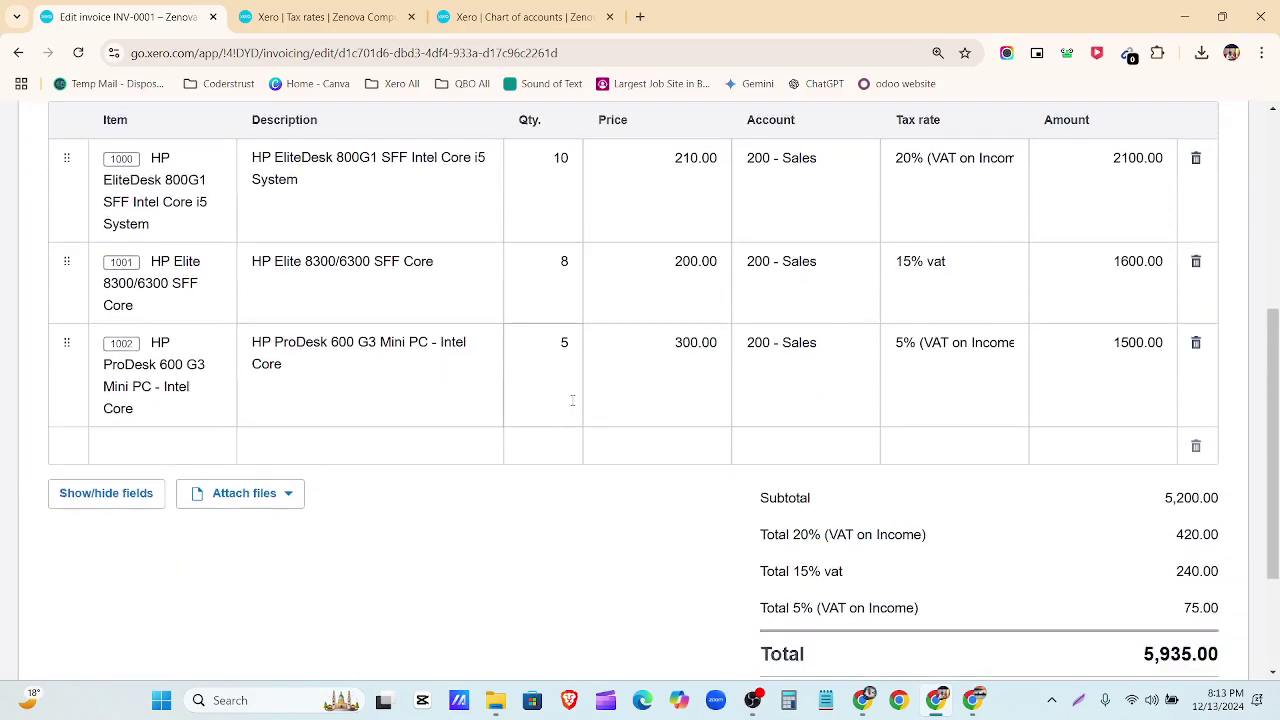
scroll(573, 400, "up", 1)
scroll(573, 400, "up", 1)
left_click(564, 428)
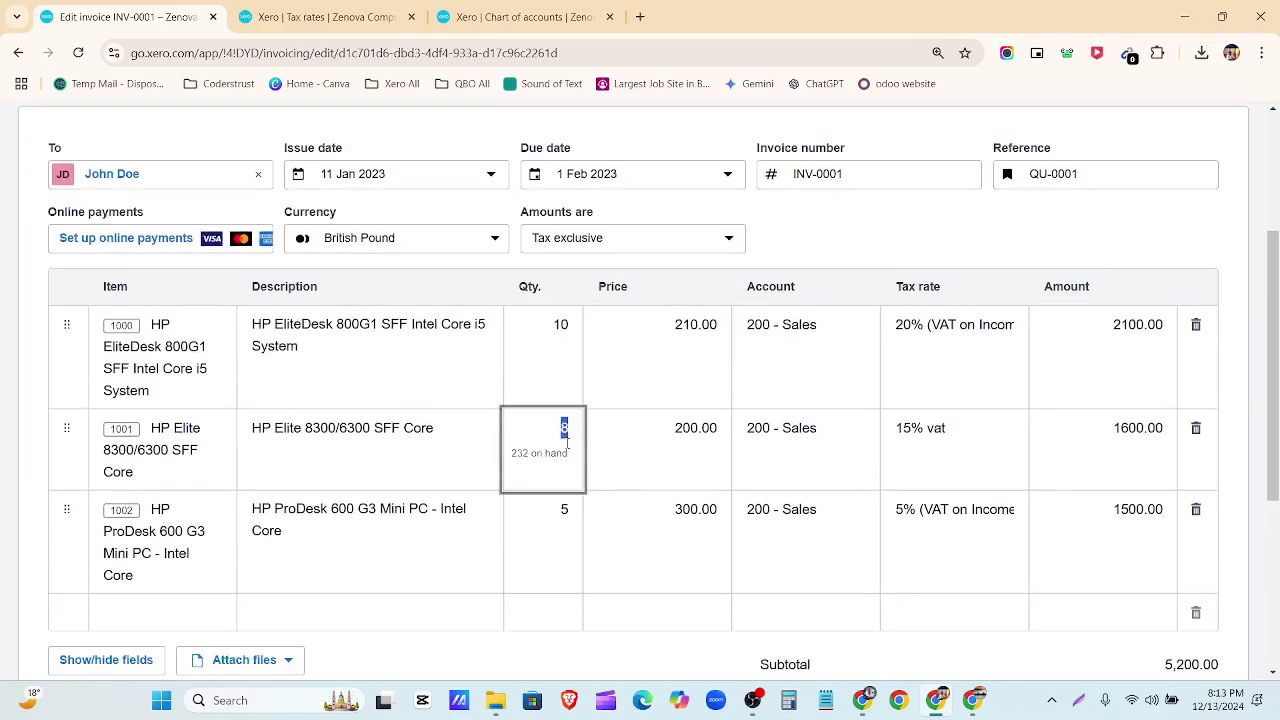
left_click(564, 511)
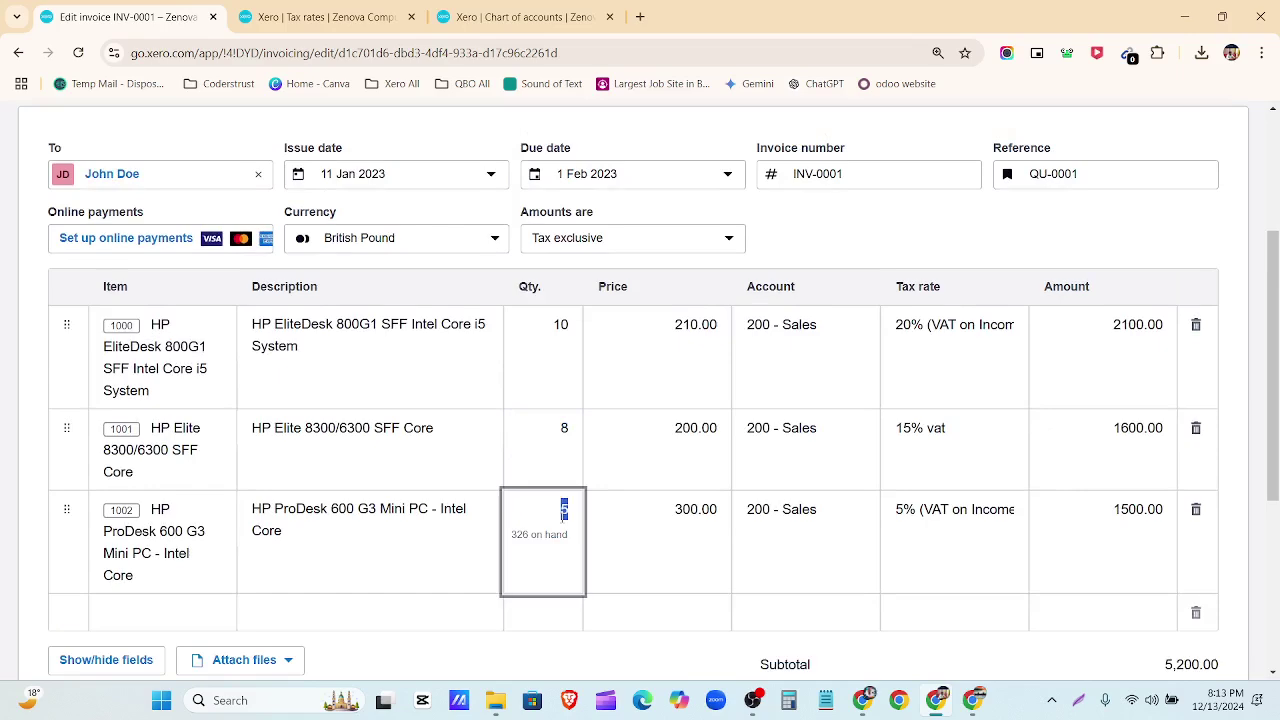
left_click(565, 335)
scroll(553, 461, "down", 3)
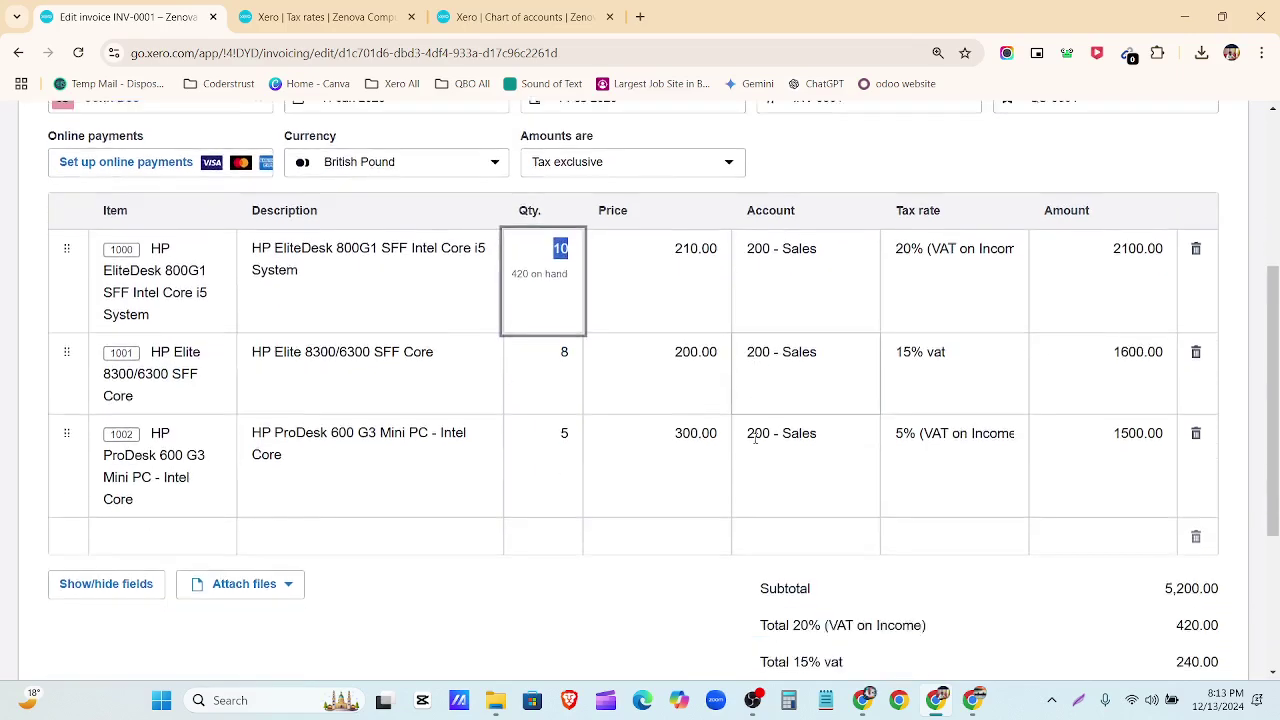
Save and close the draft invoice, and dismiss the saved notification.
scroll(499, 483, "up", 6)
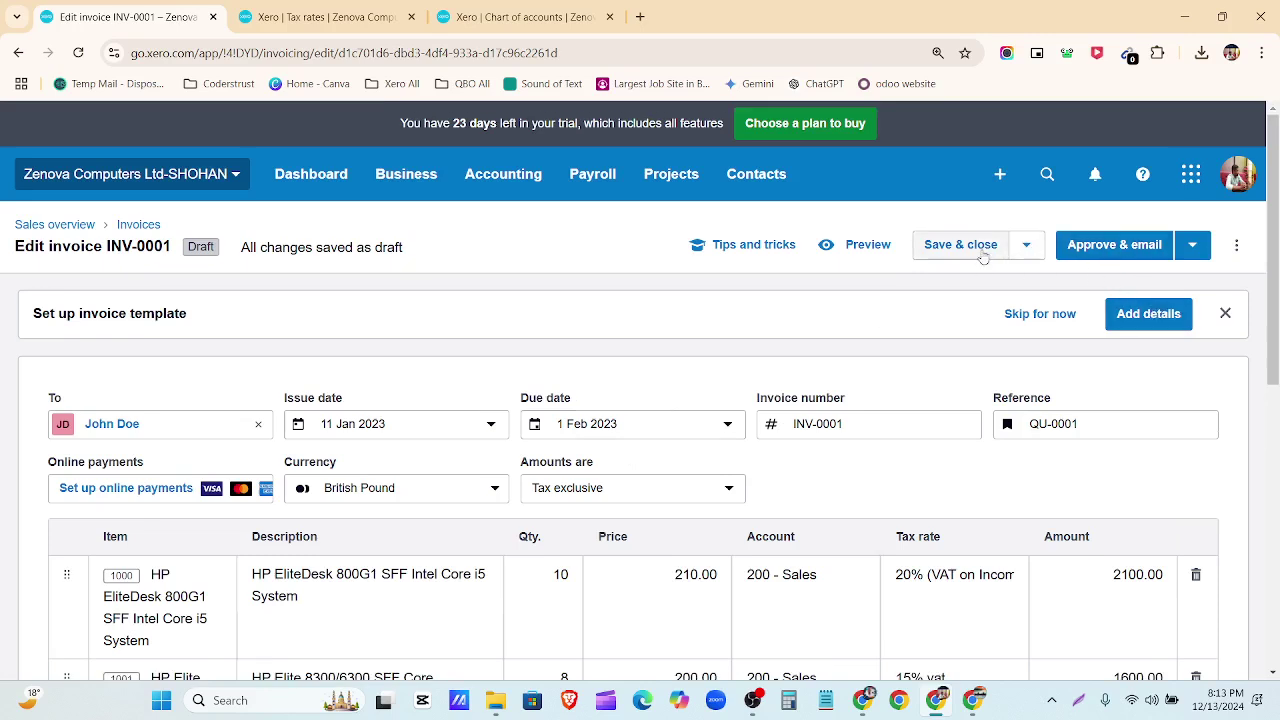
left_click(984, 253)
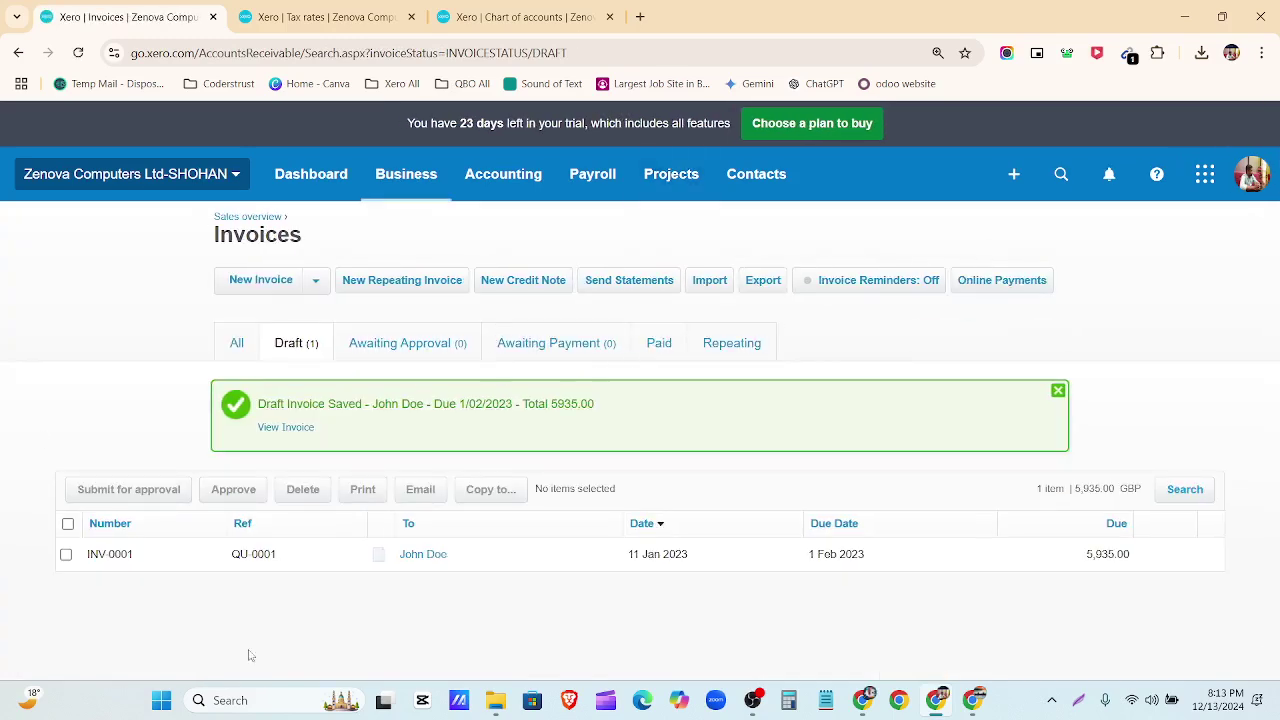
left_click(1057, 391)
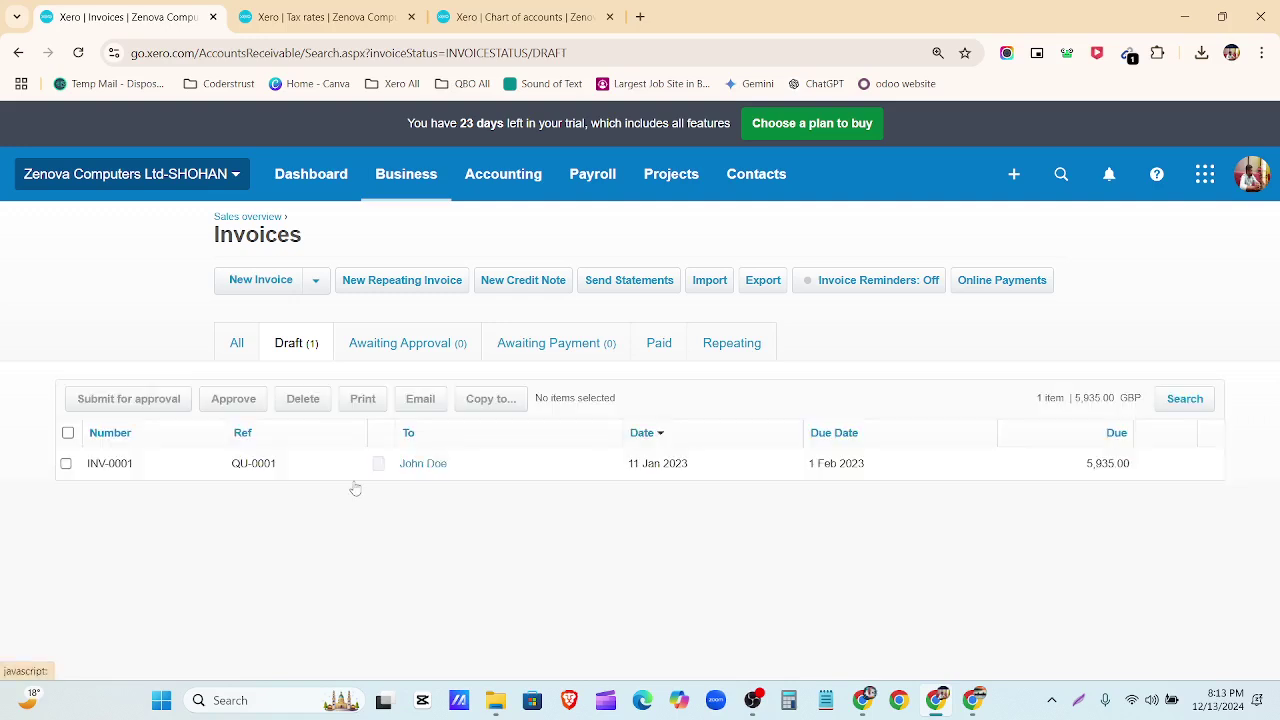
Select the draft invoice, submit it for approval, and dismiss the notification.
left_click(68, 433)
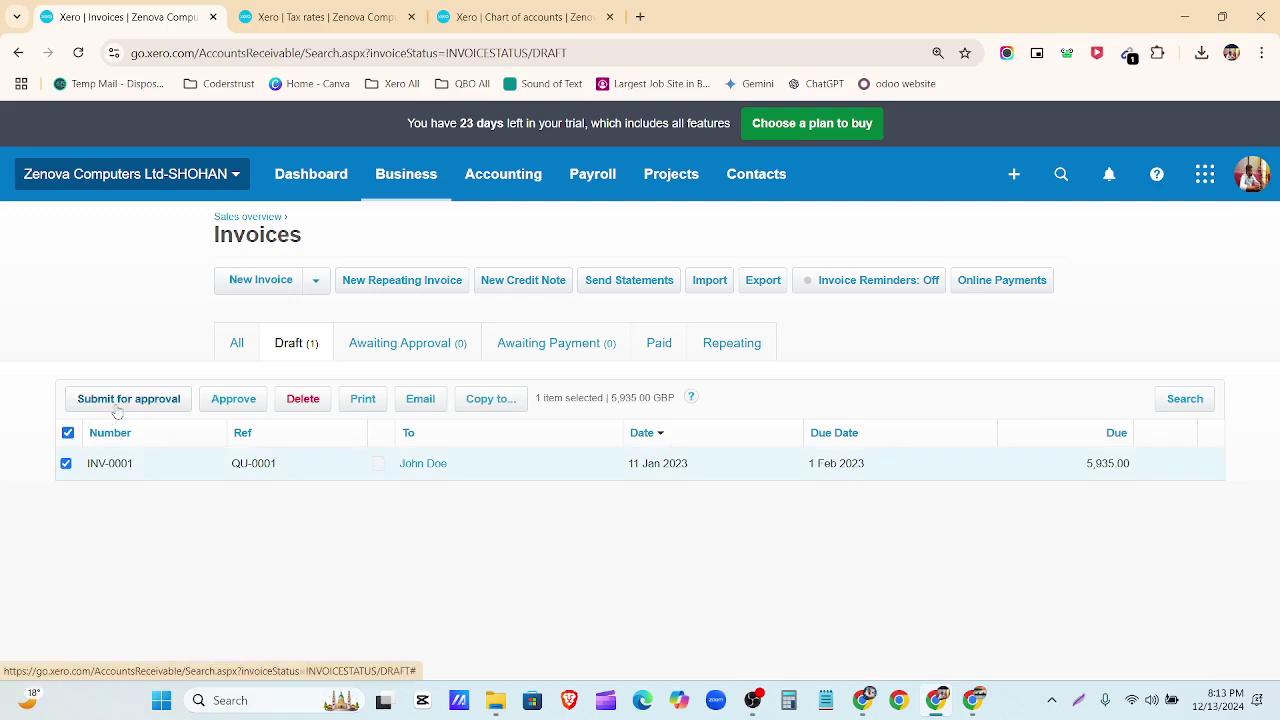
left_click(116, 400)
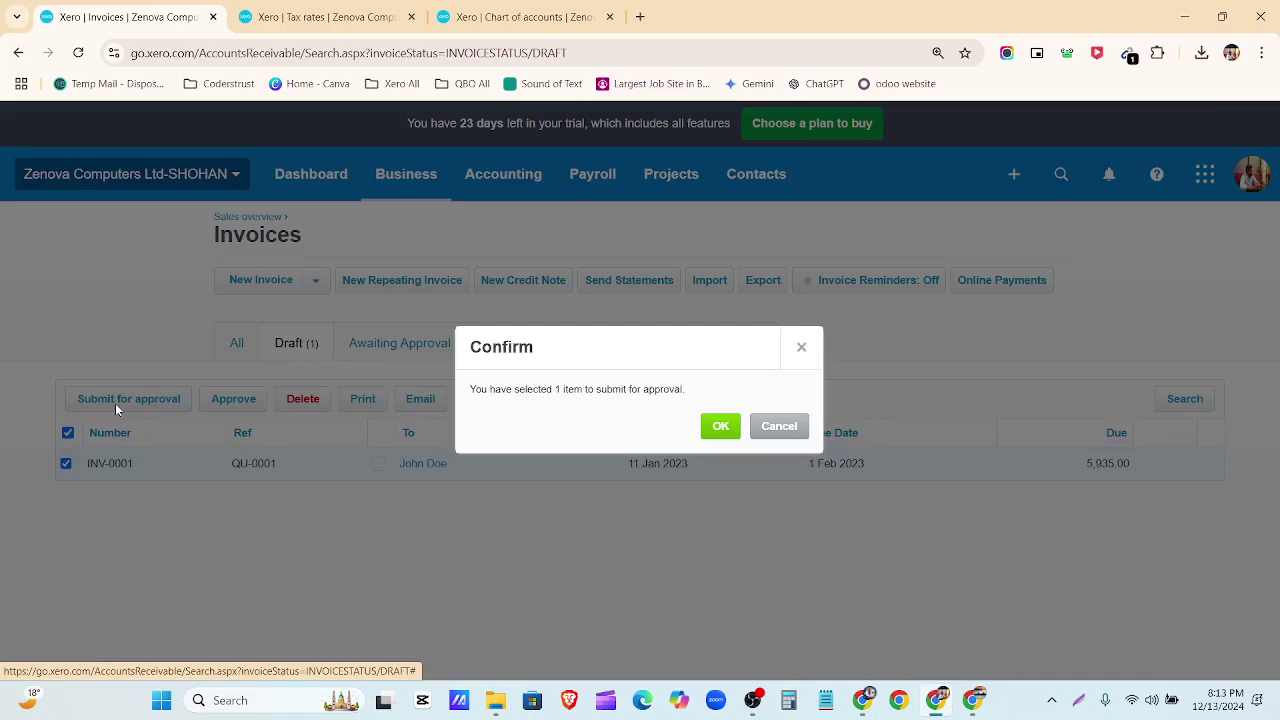
left_click(712, 427)
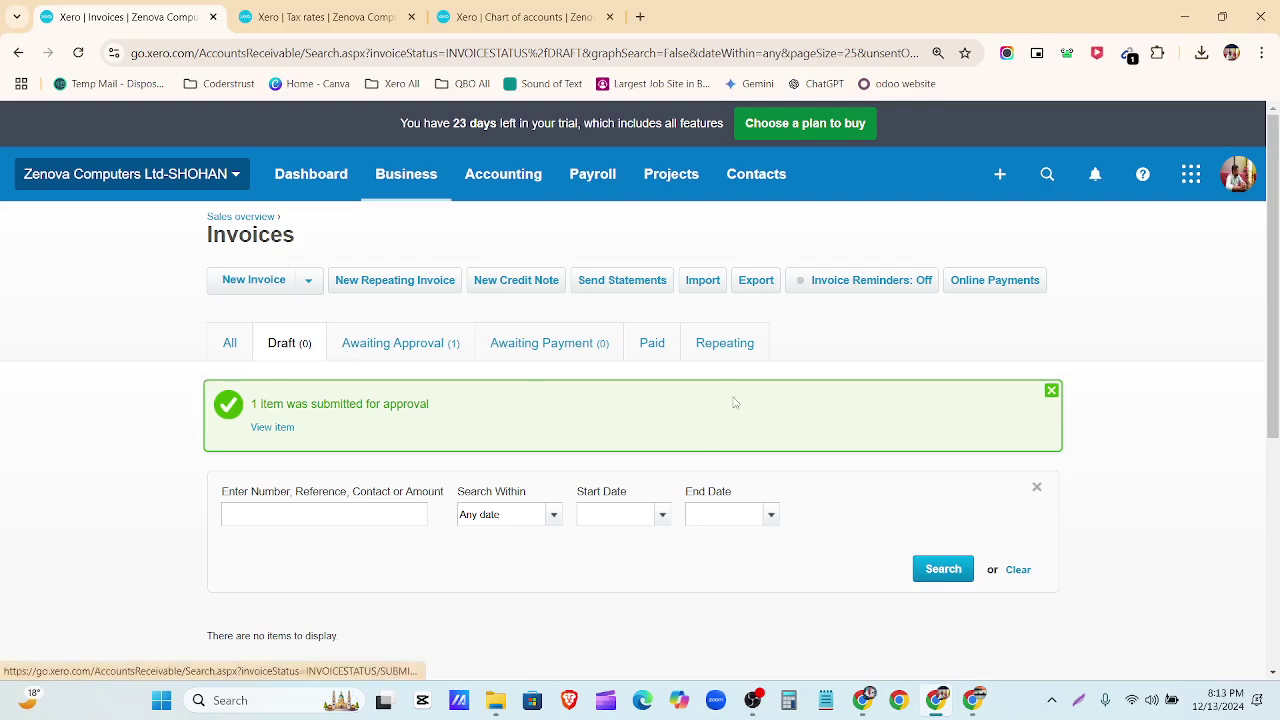
left_click(1050, 392)
Select the invoice among those awaiting approval and approve it.
left_click(394, 342)
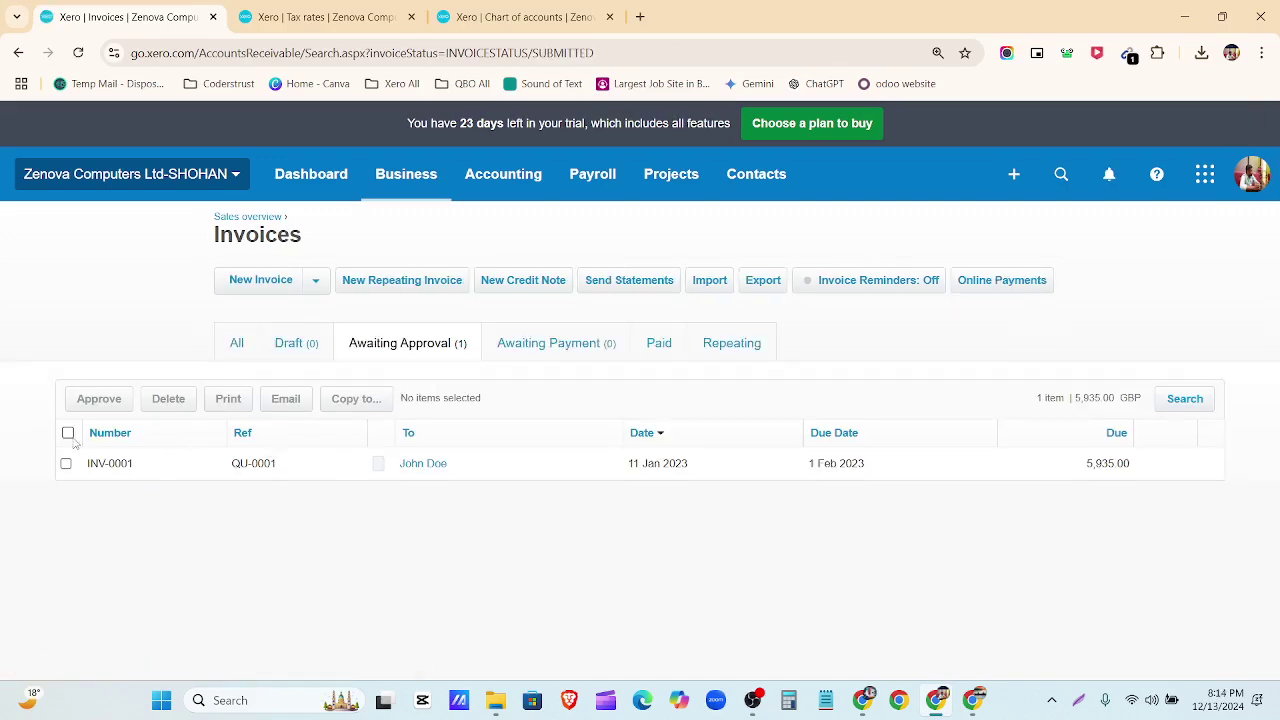
left_click(68, 433)
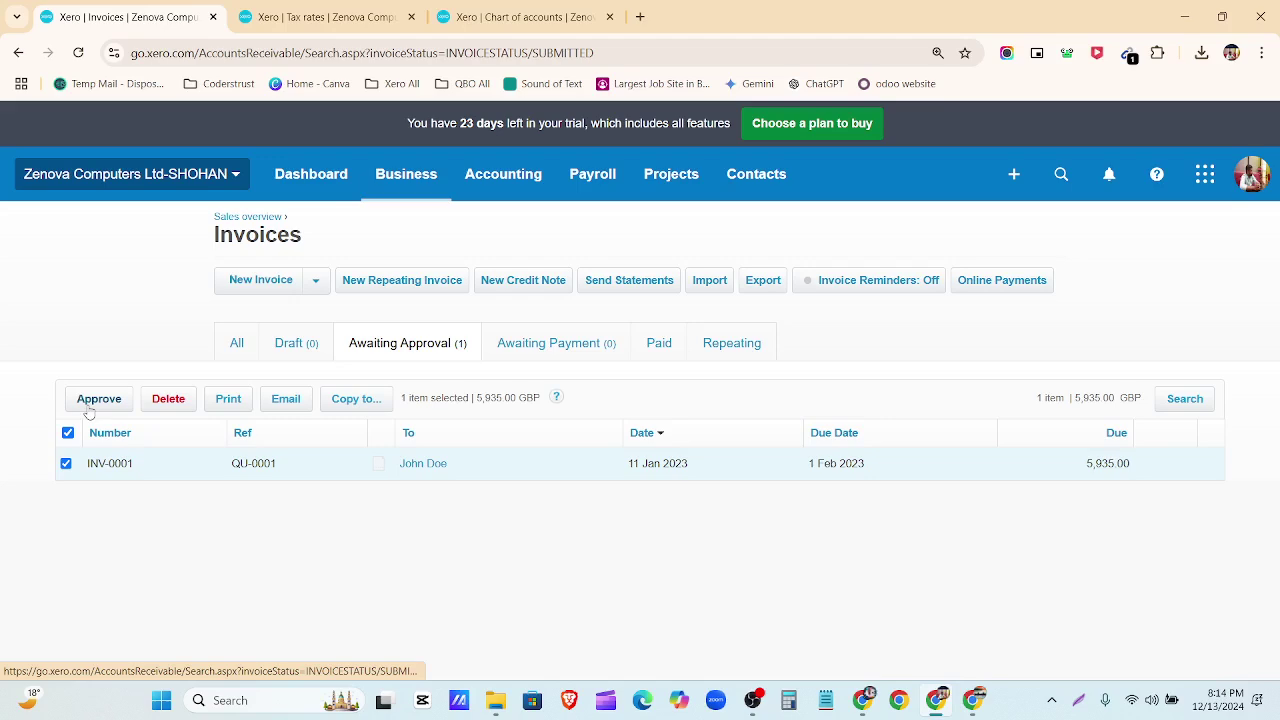
left_click(88, 405)
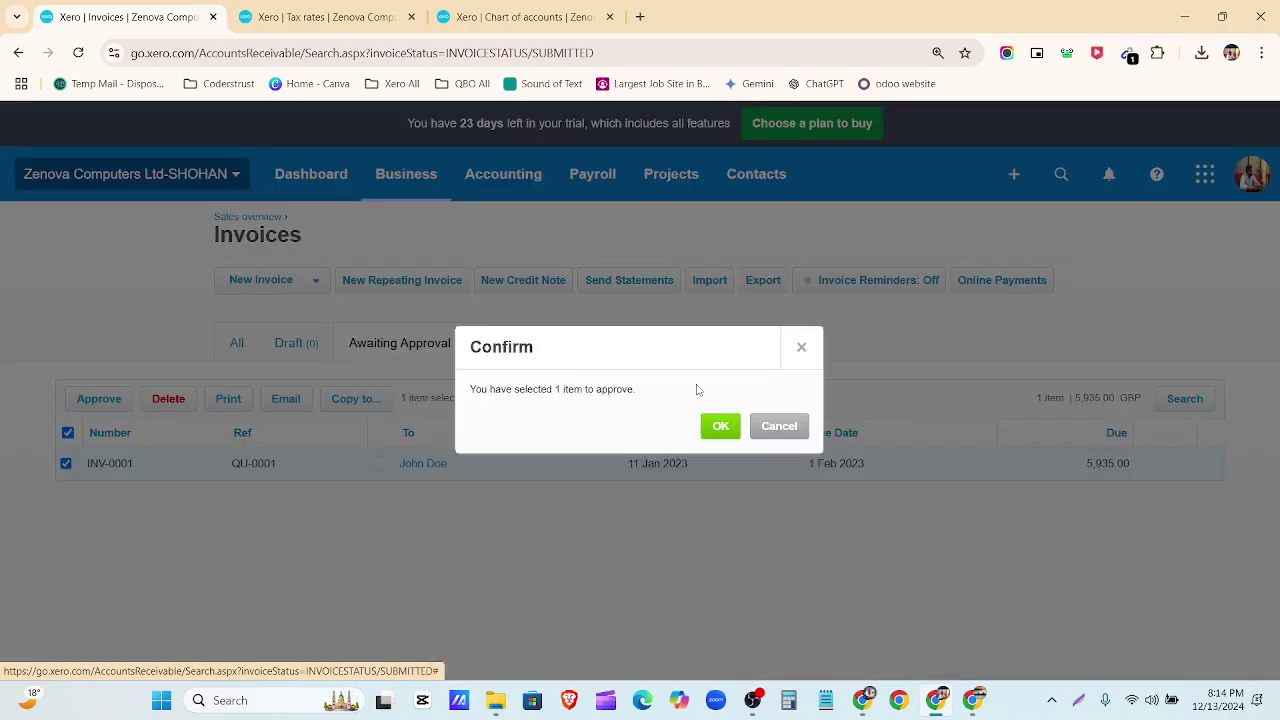
left_click(717, 428)
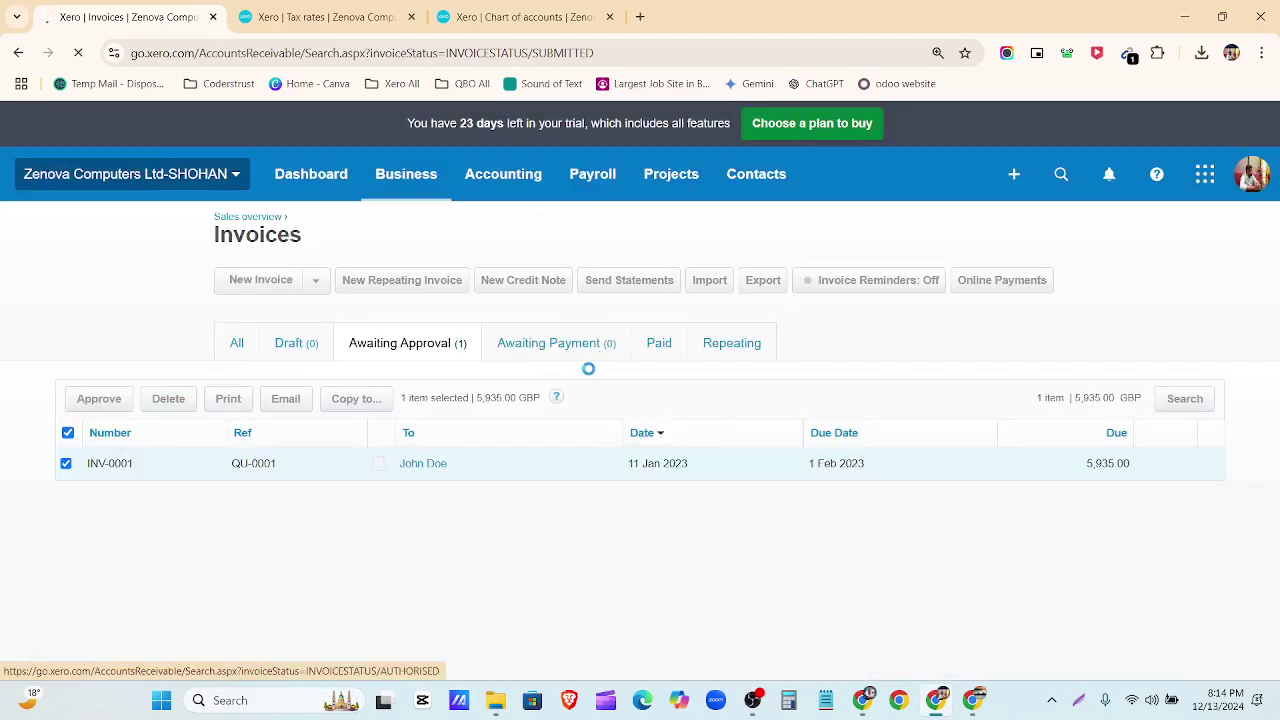
Open the approved invoice from those awaiting payment and dismiss its invoice template setup prompt.
left_click(530, 356)
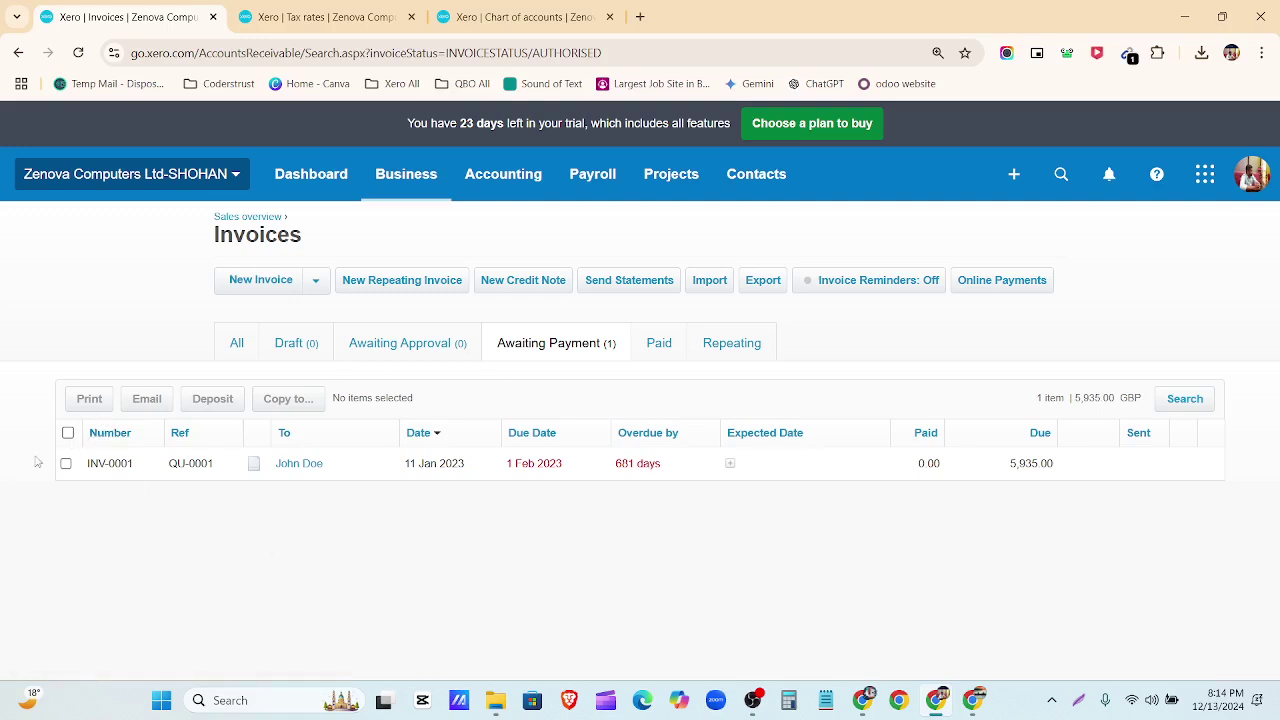
left_click(196, 470)
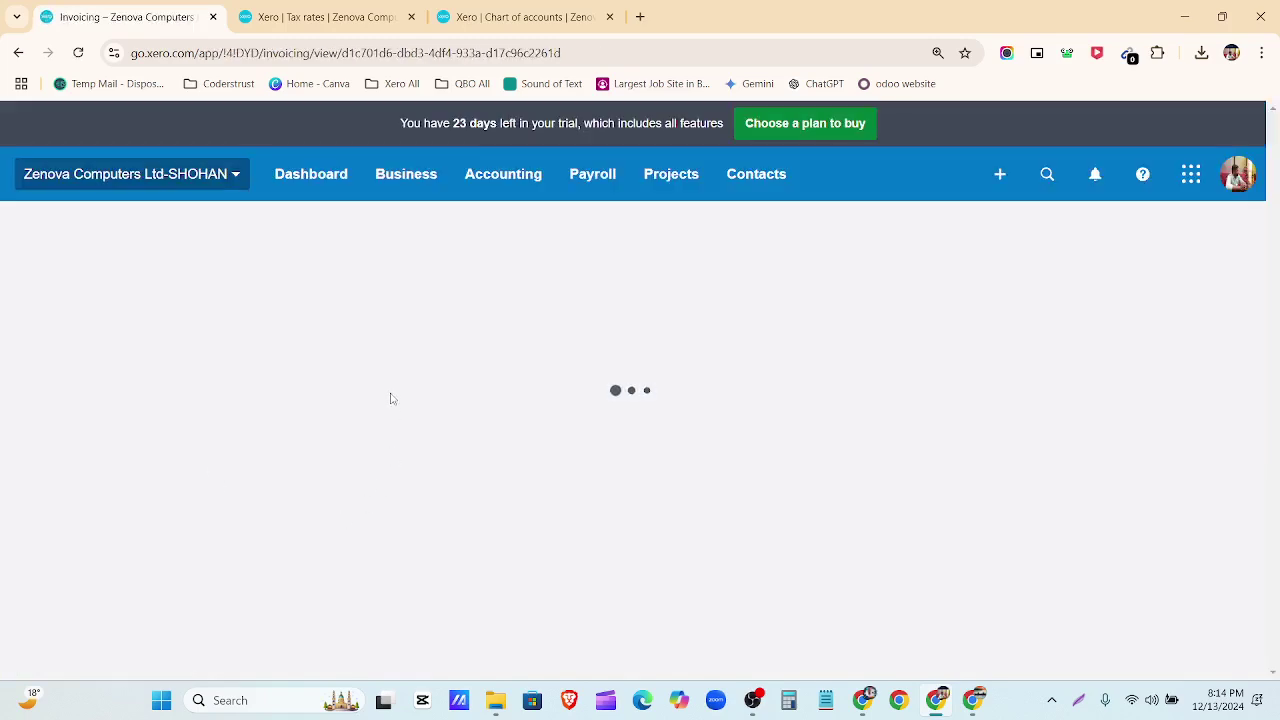
scroll(391, 398, "down", 6)
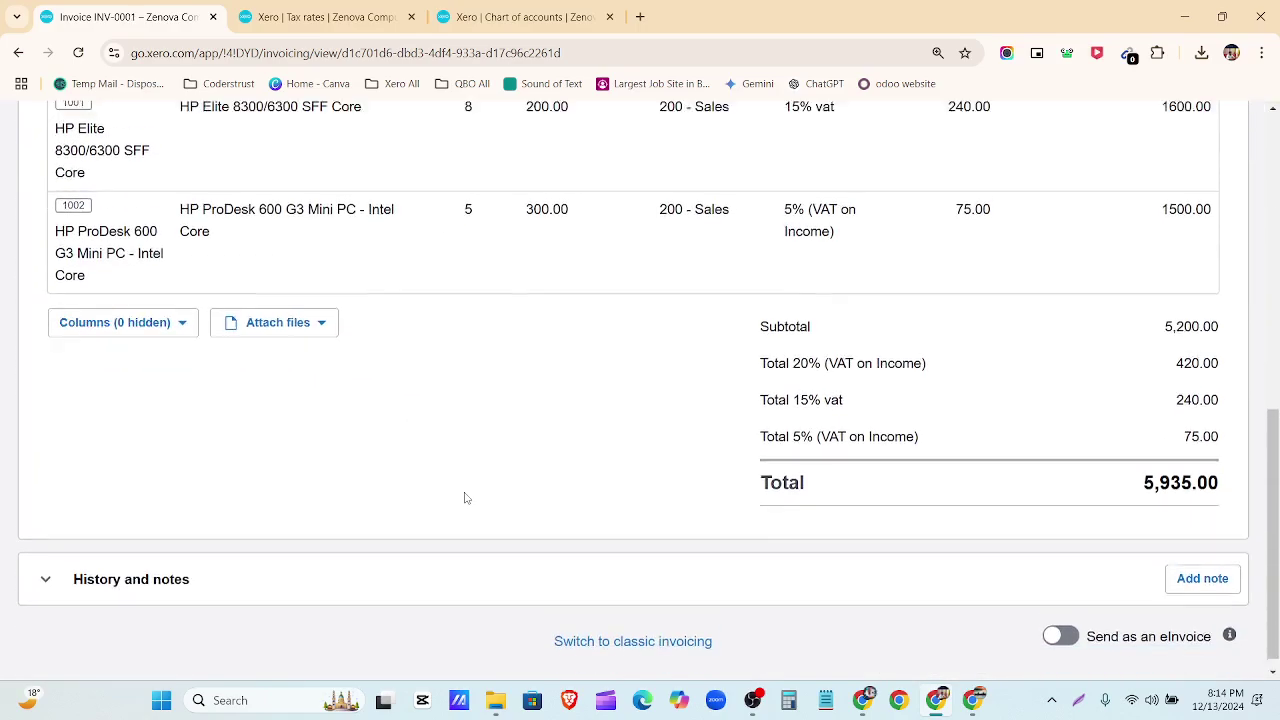
scroll(466, 494, "up", 10)
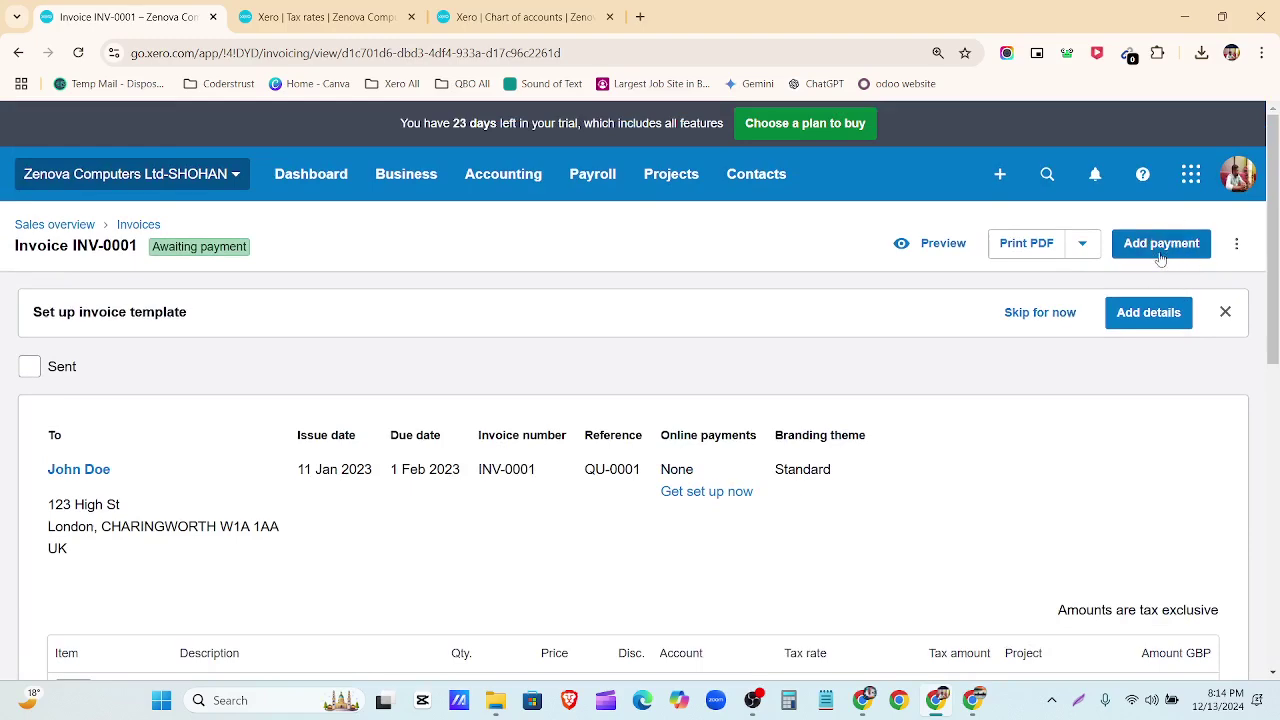
left_click(1227, 313)
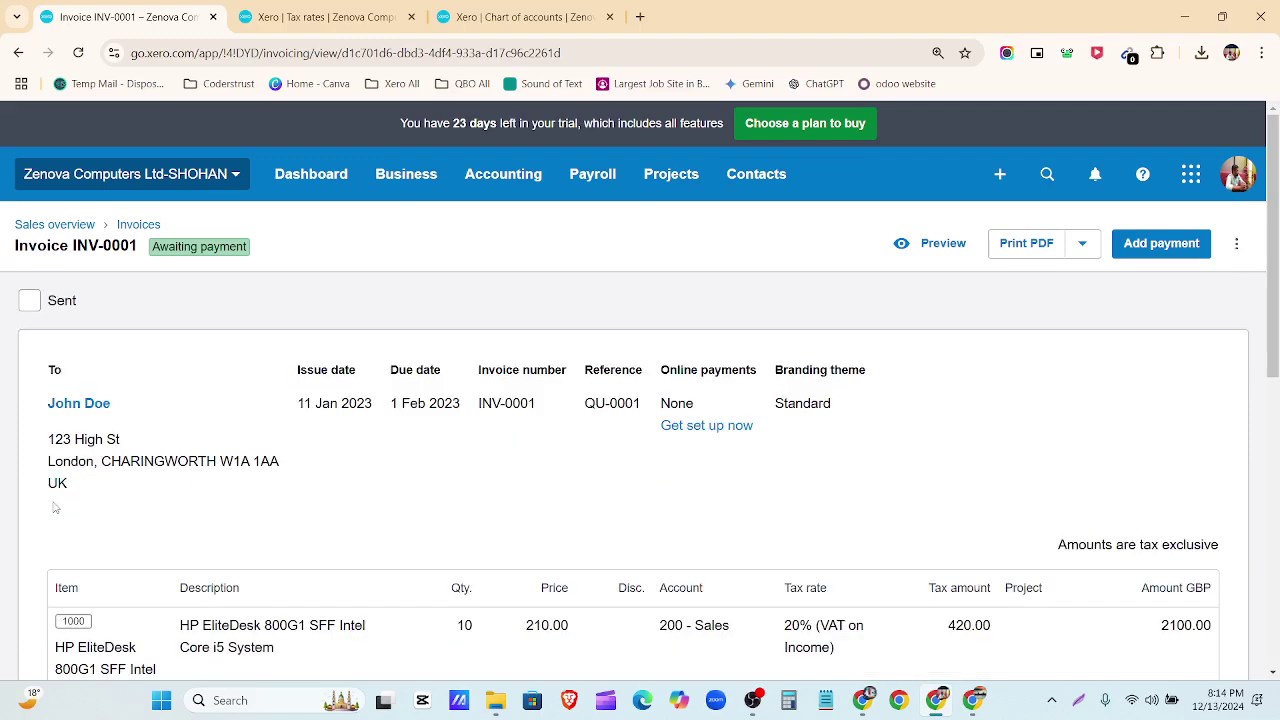
Expand the approved invoice's history and notes to examine its recorded actions.
scroll(525, 493, "down", 5)
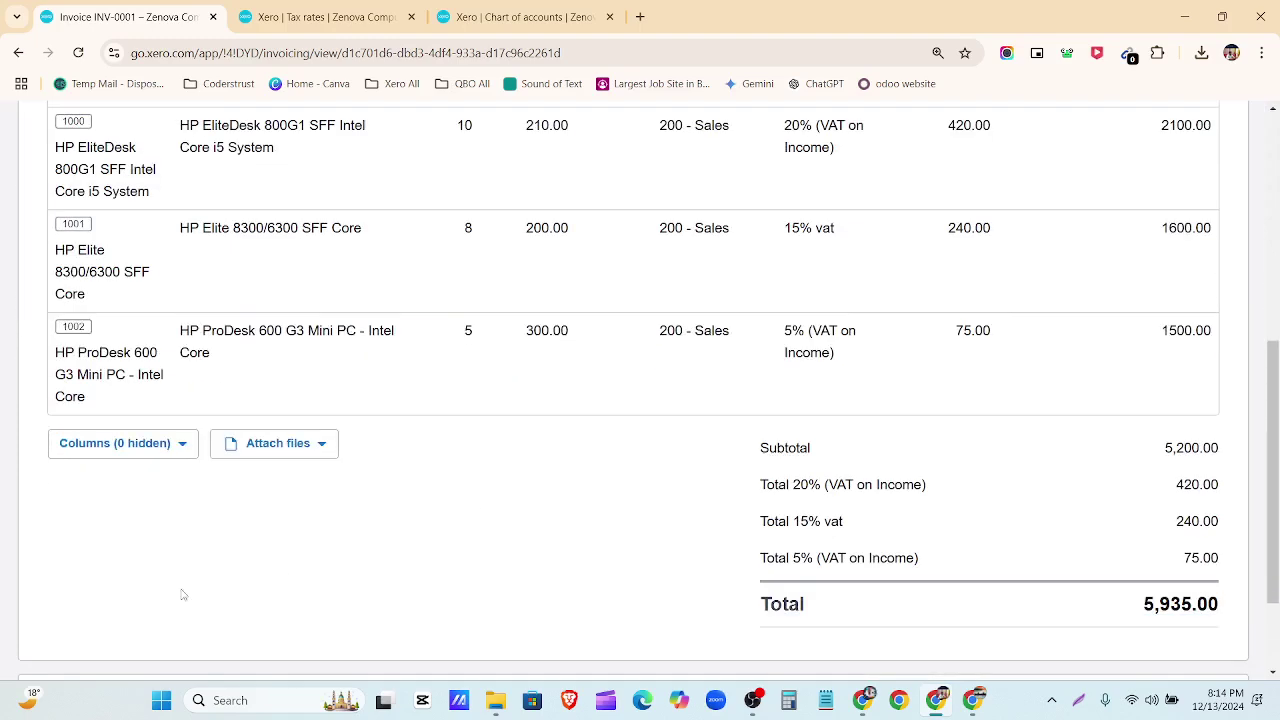
scroll(340, 545, "down", 2)
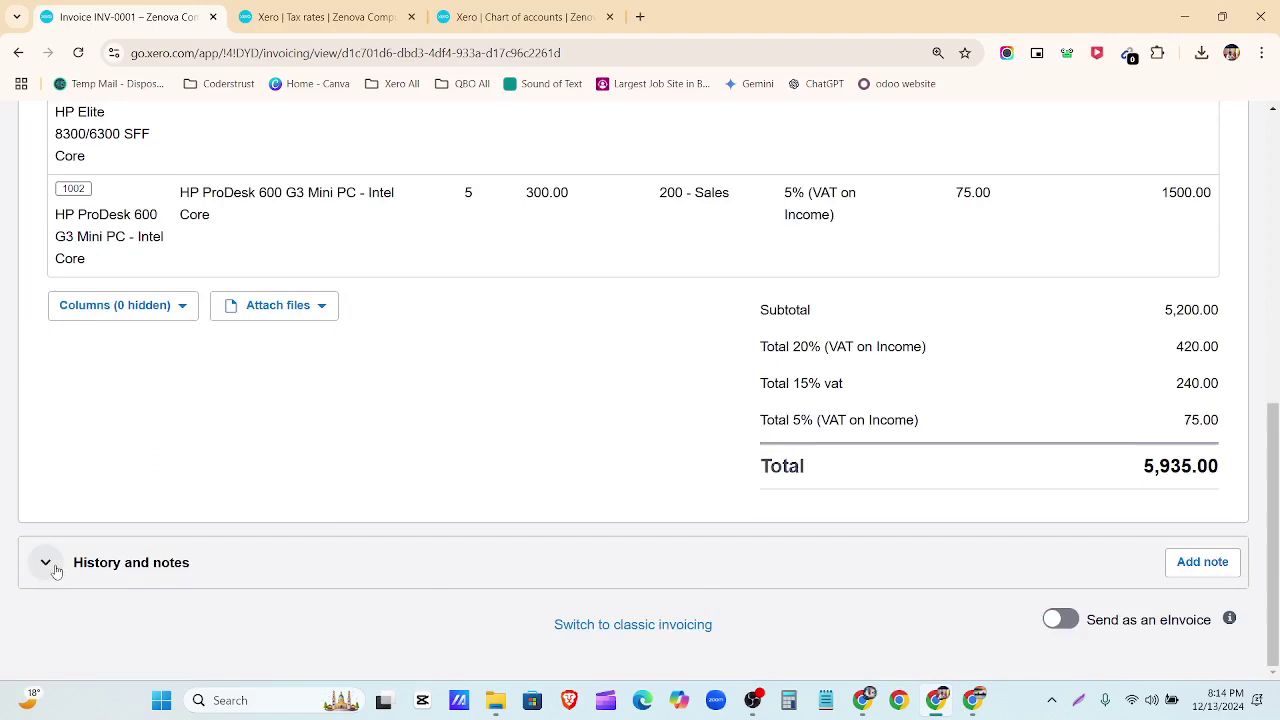
left_click(46, 563)
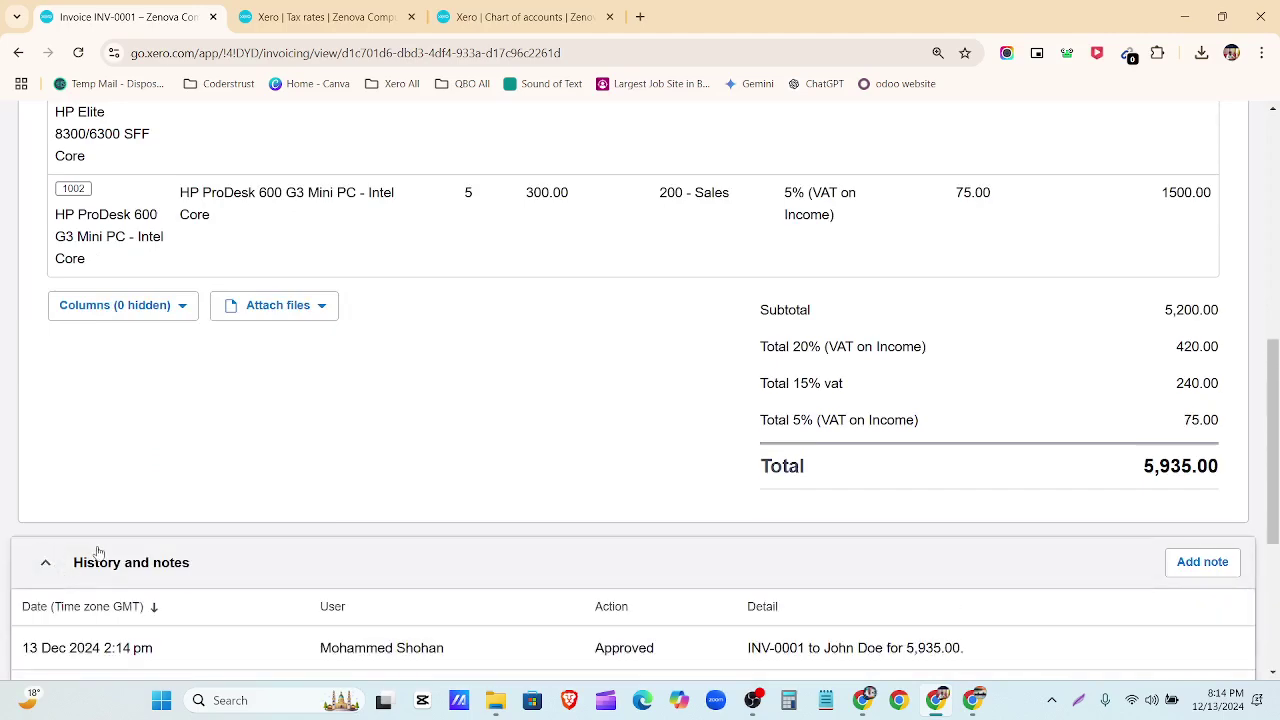
Review the invoice's history entries back to its creation and collapse the history and notes section.
scroll(101, 566, "down", 1)
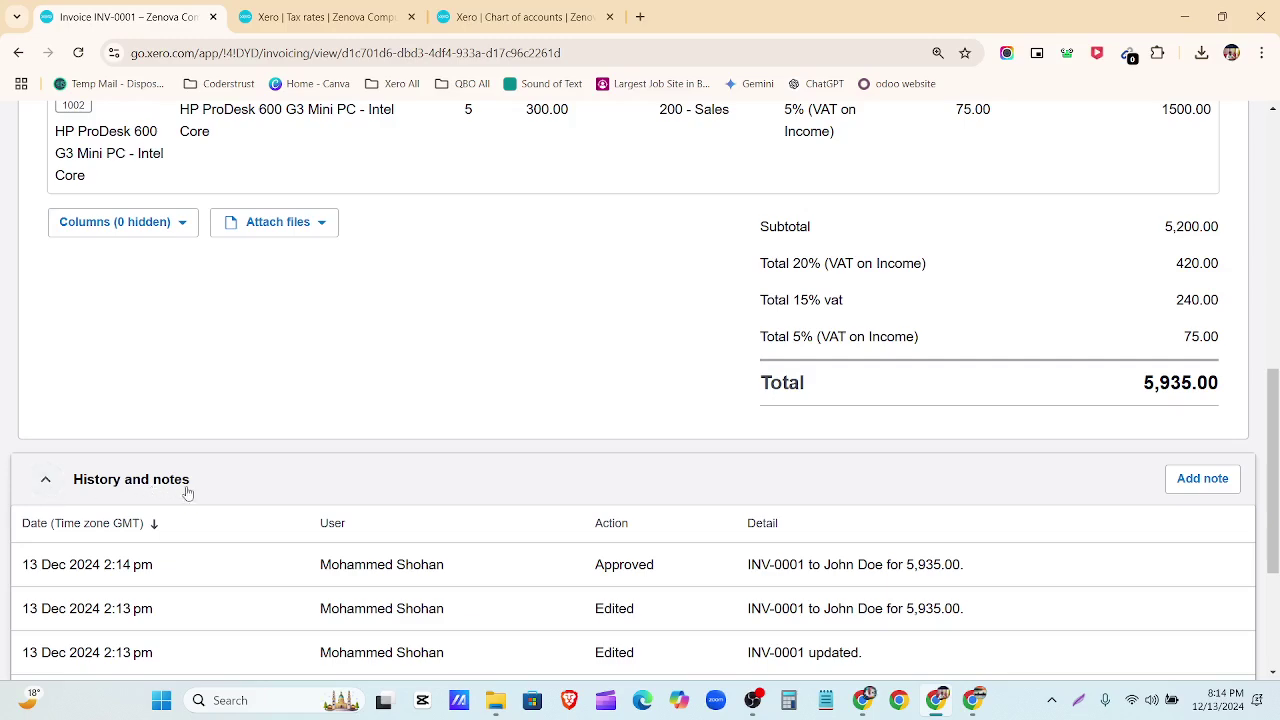
scroll(190, 490, "down", 3)
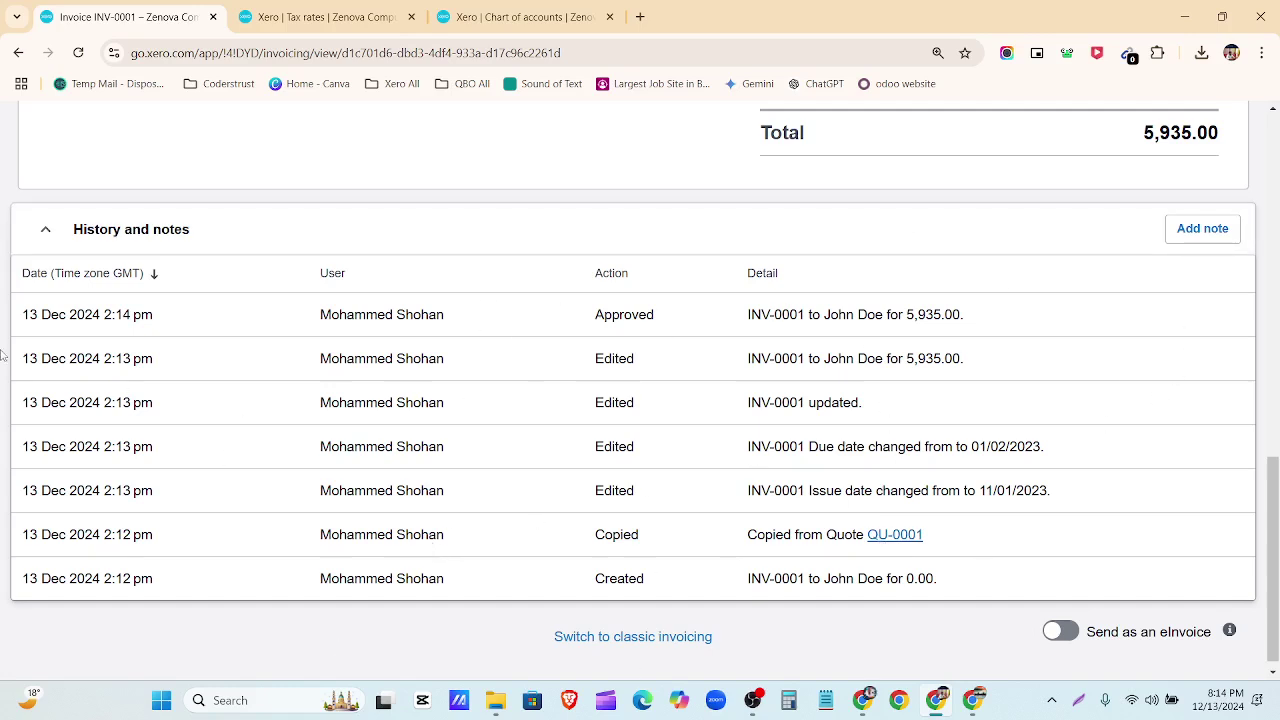
left_click(45, 229)
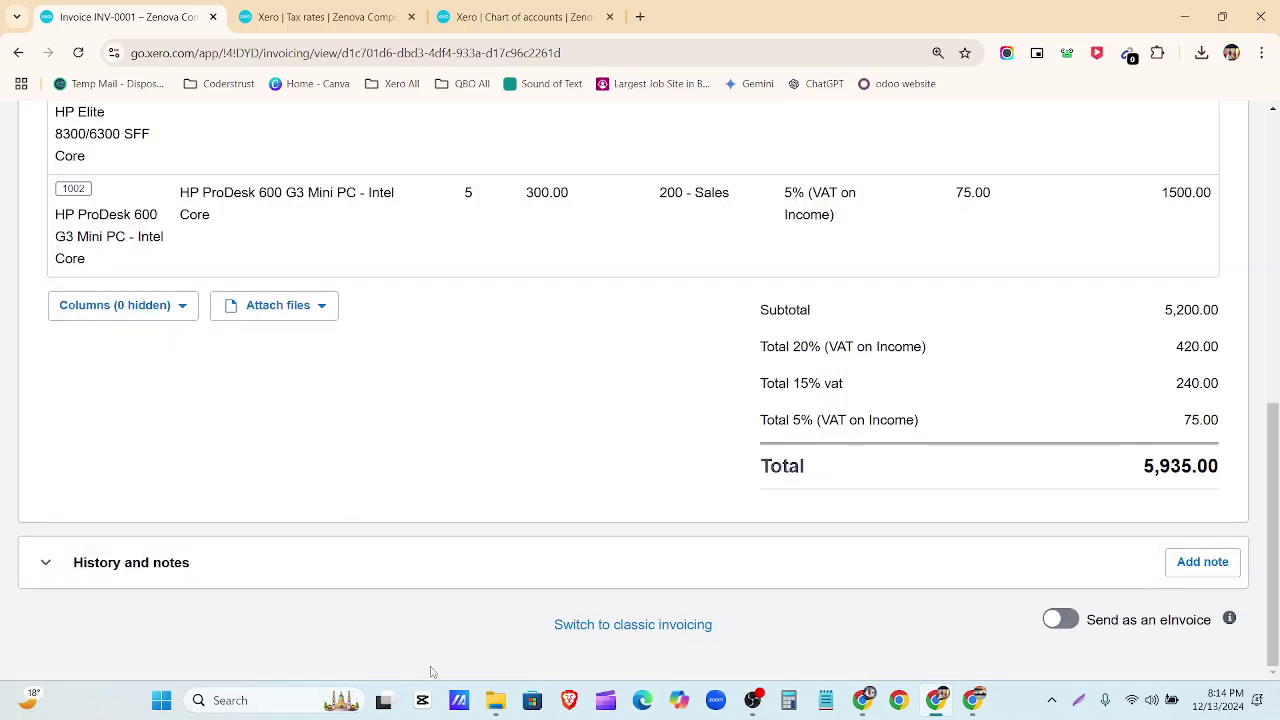
Start adding a payment to the invoice and check the received payment's details in the Customer Invoice spreadsheet.
scroll(489, 600, "up", 10)
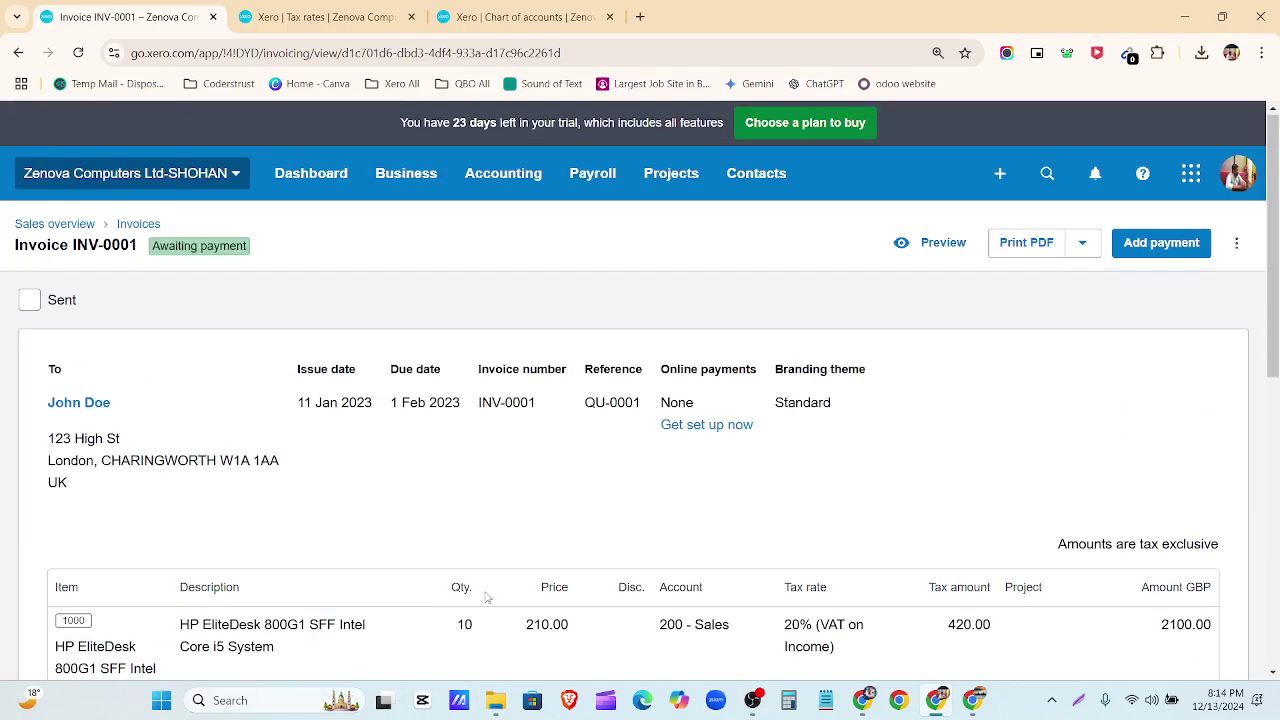
left_click(1139, 249)
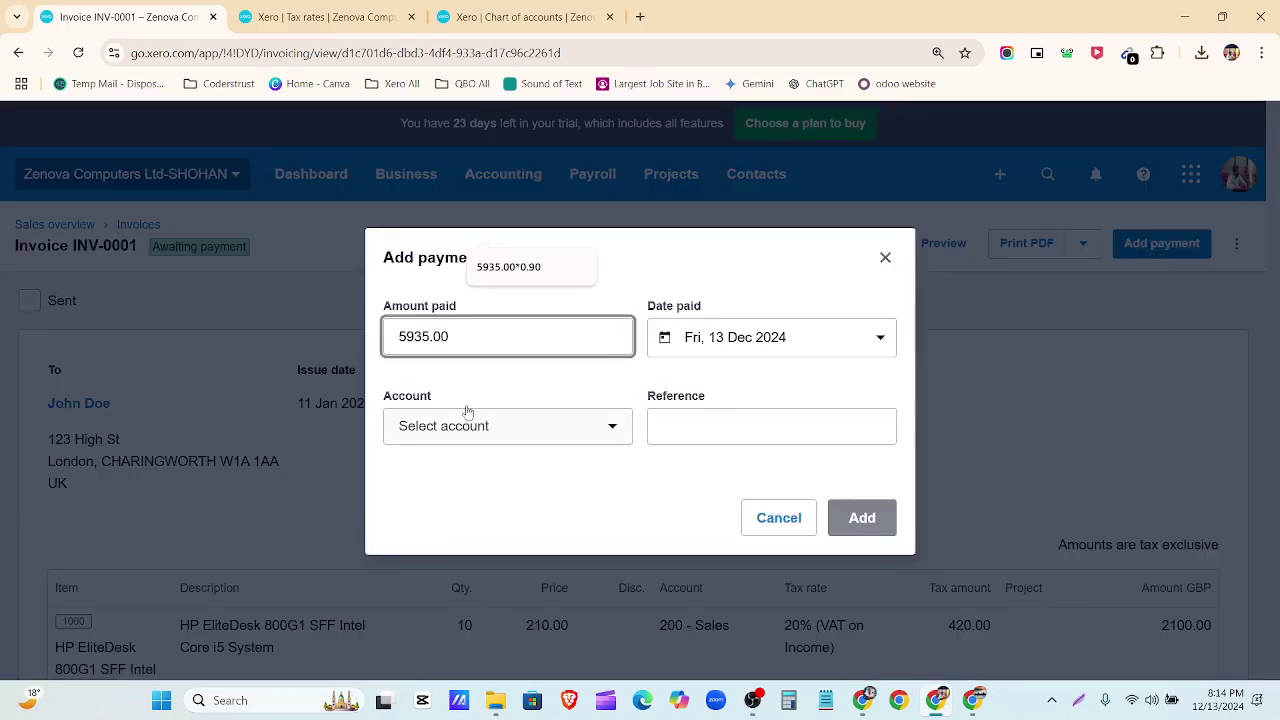
left_click(870, 708)
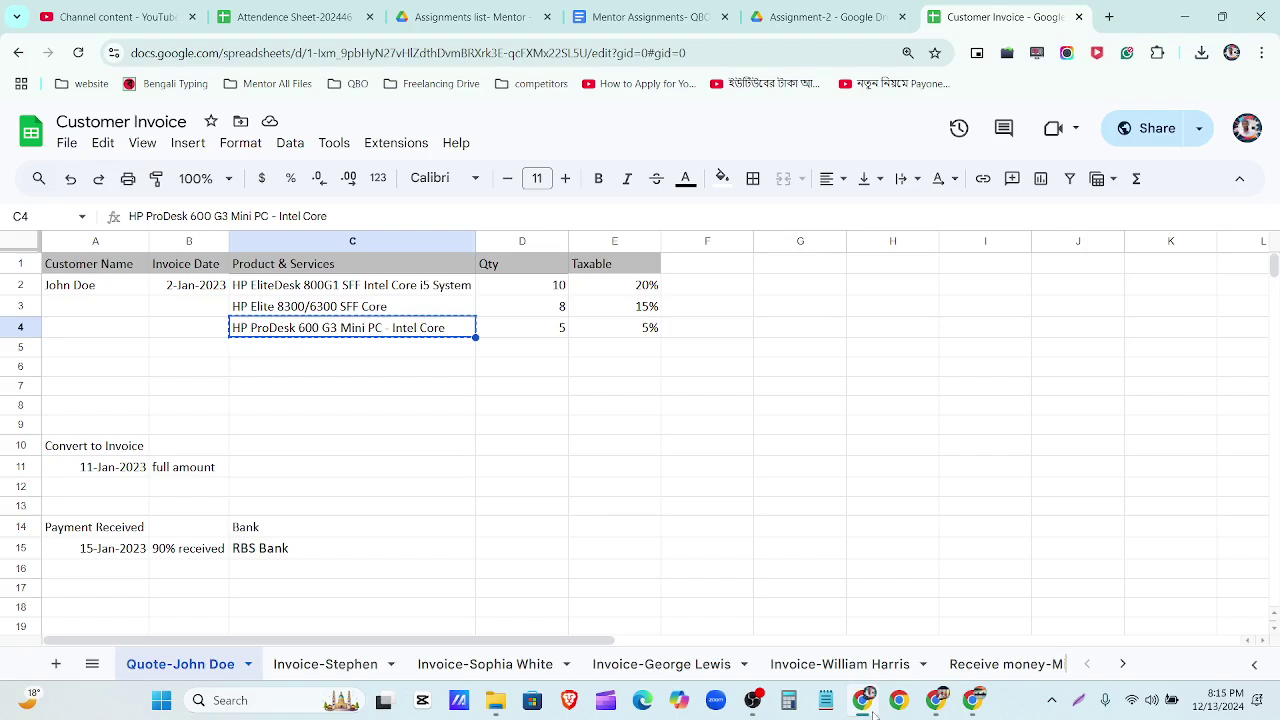
left_click(870, 708)
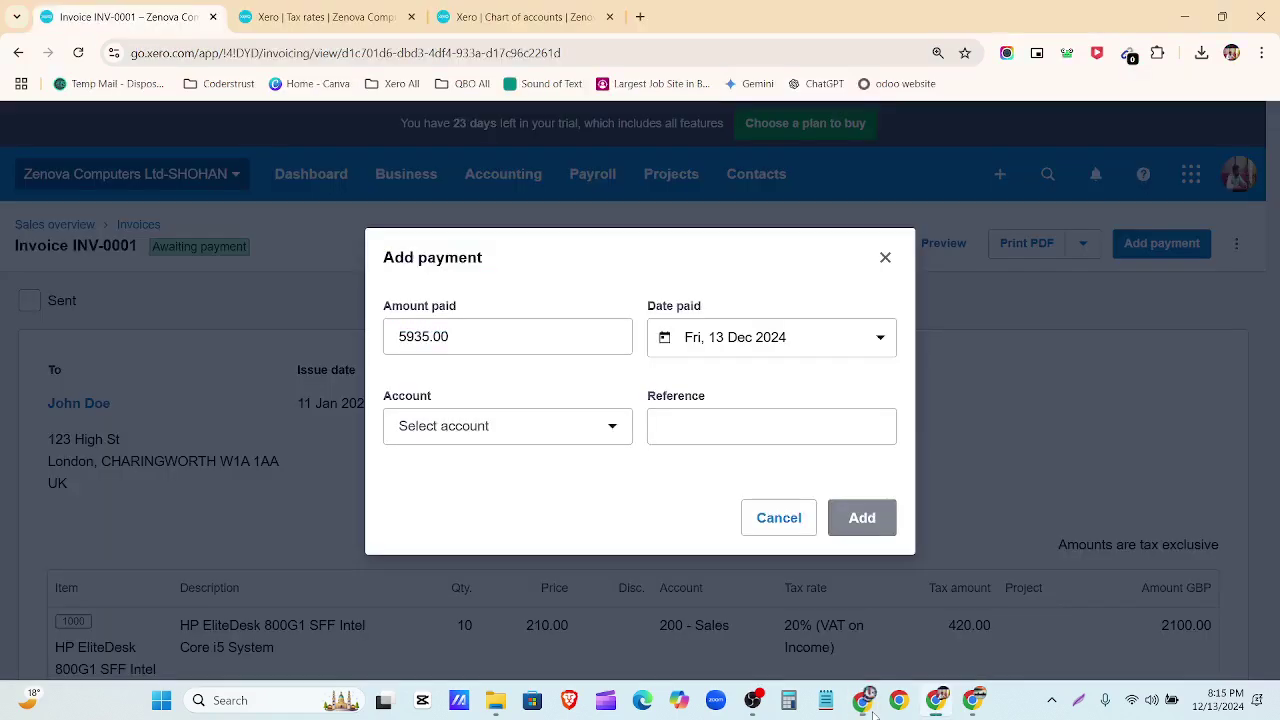
Switch the payment's date paid calendar to January 2023.
left_click(824, 339)
left_click(826, 390)
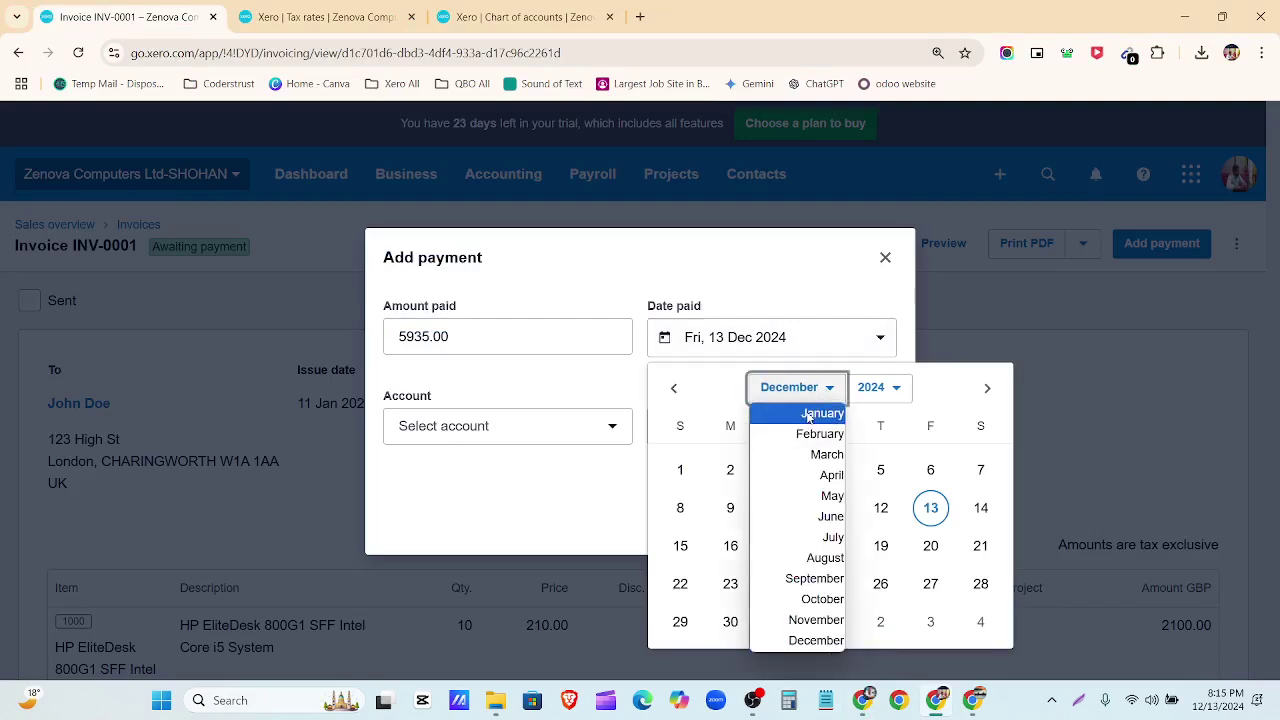
left_click(808, 416)
left_click(871, 390)
left_click(866, 198)
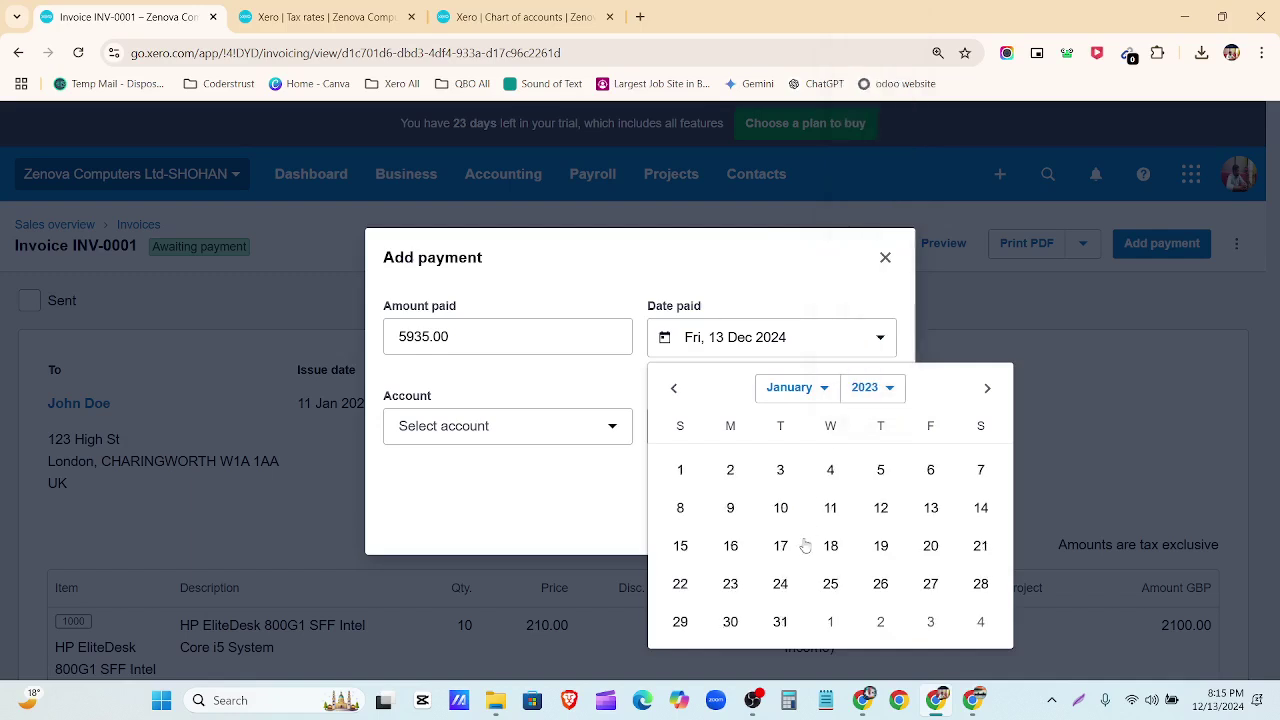
Set the payment date to 15 Jan 2023 and the account to 650 RBS Bank–Checking, then check the payment terms in the Customer Invoice sheet.
left_click(677, 553)
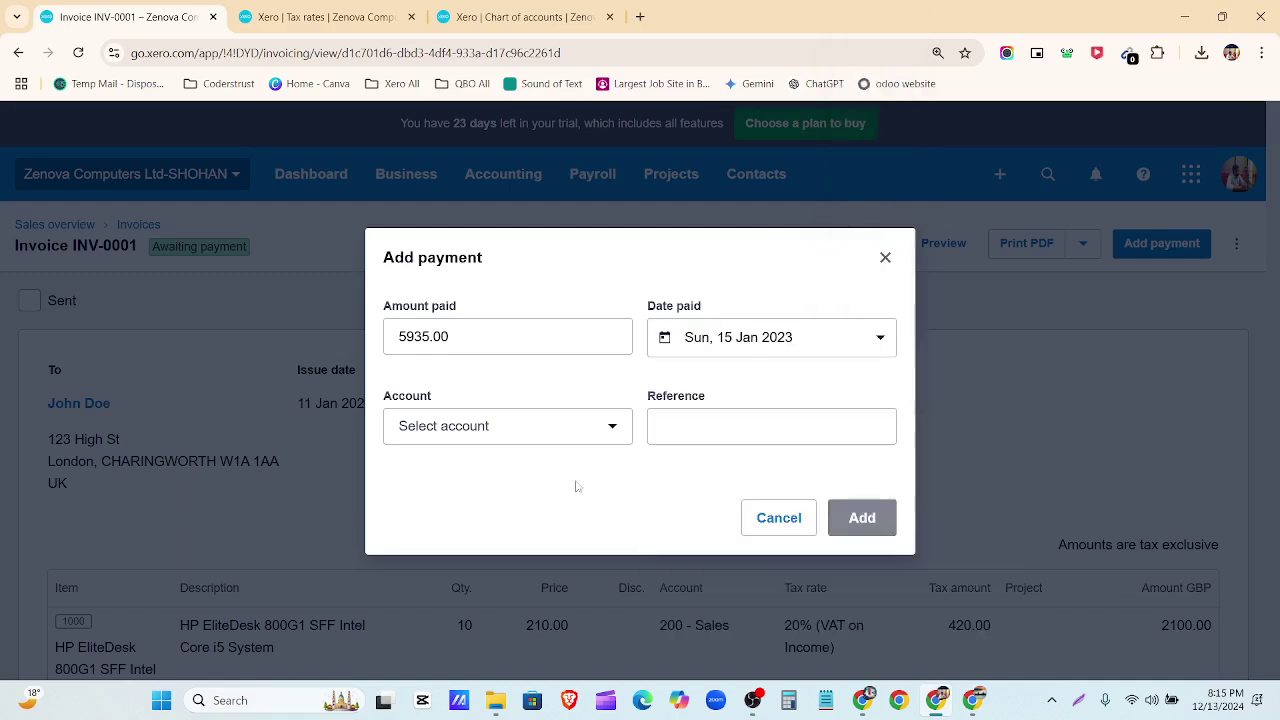
left_click(557, 426)
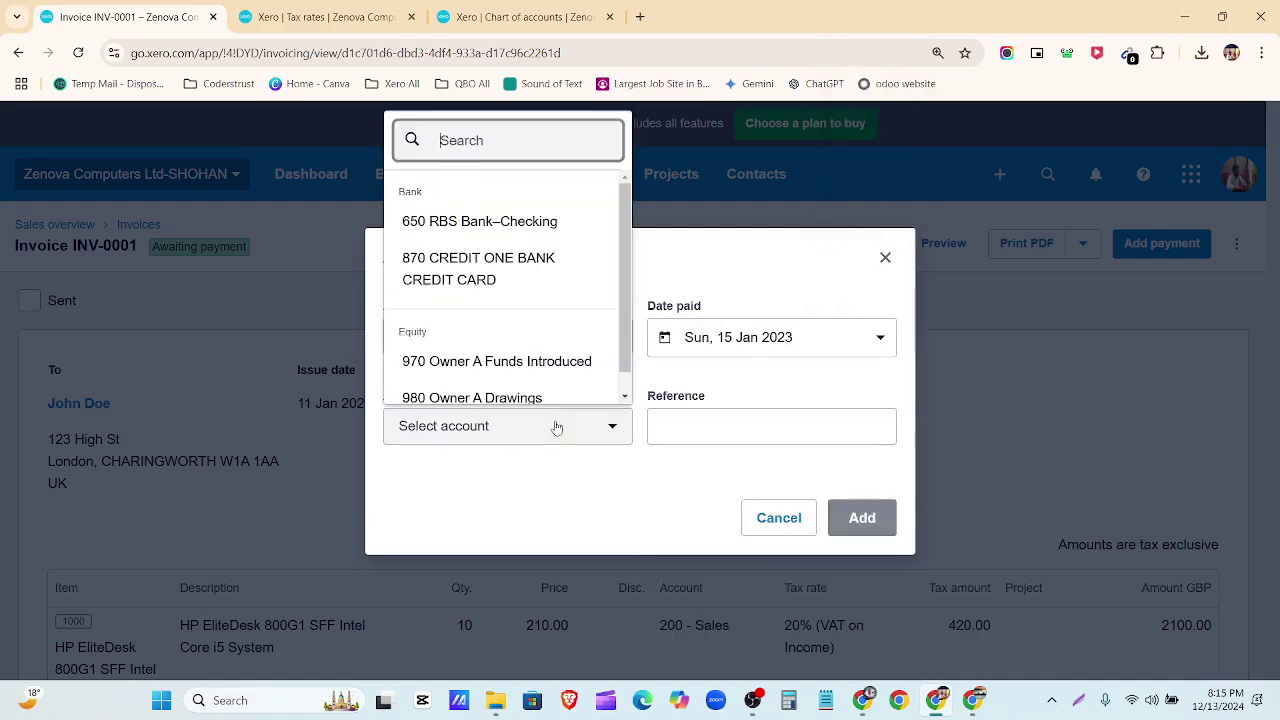
left_click(531, 211)
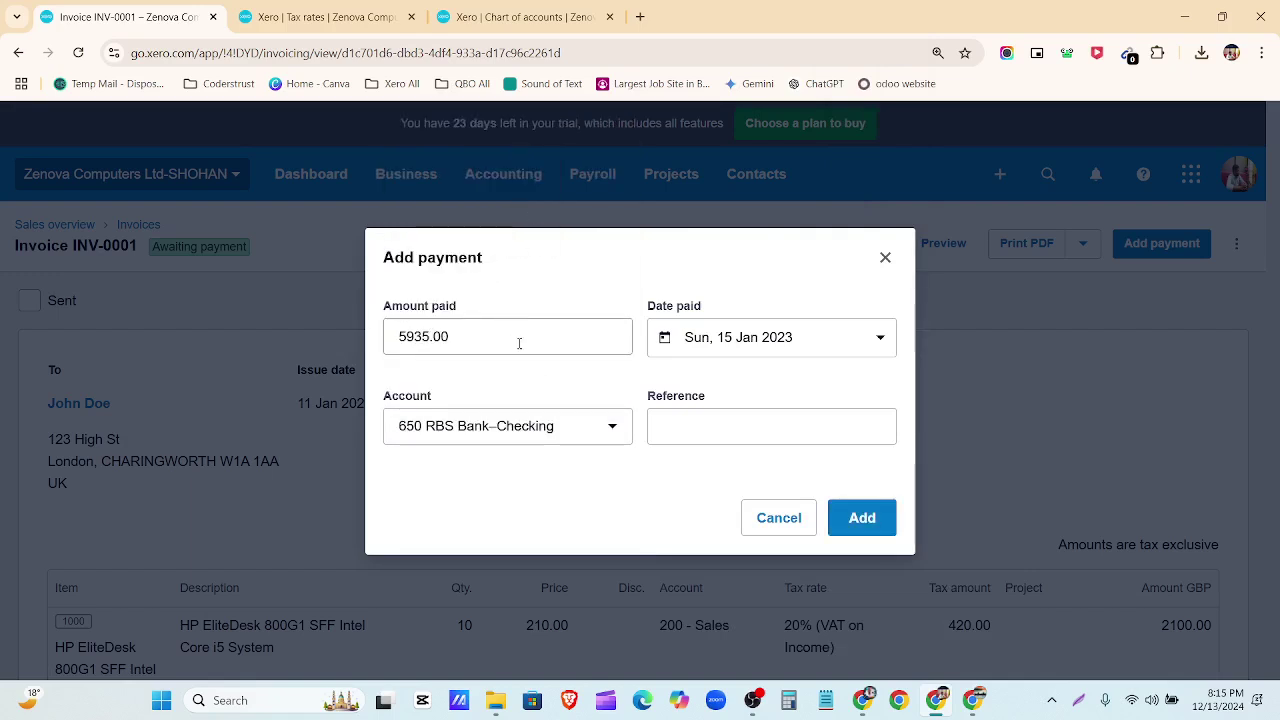
left_click(864, 702)
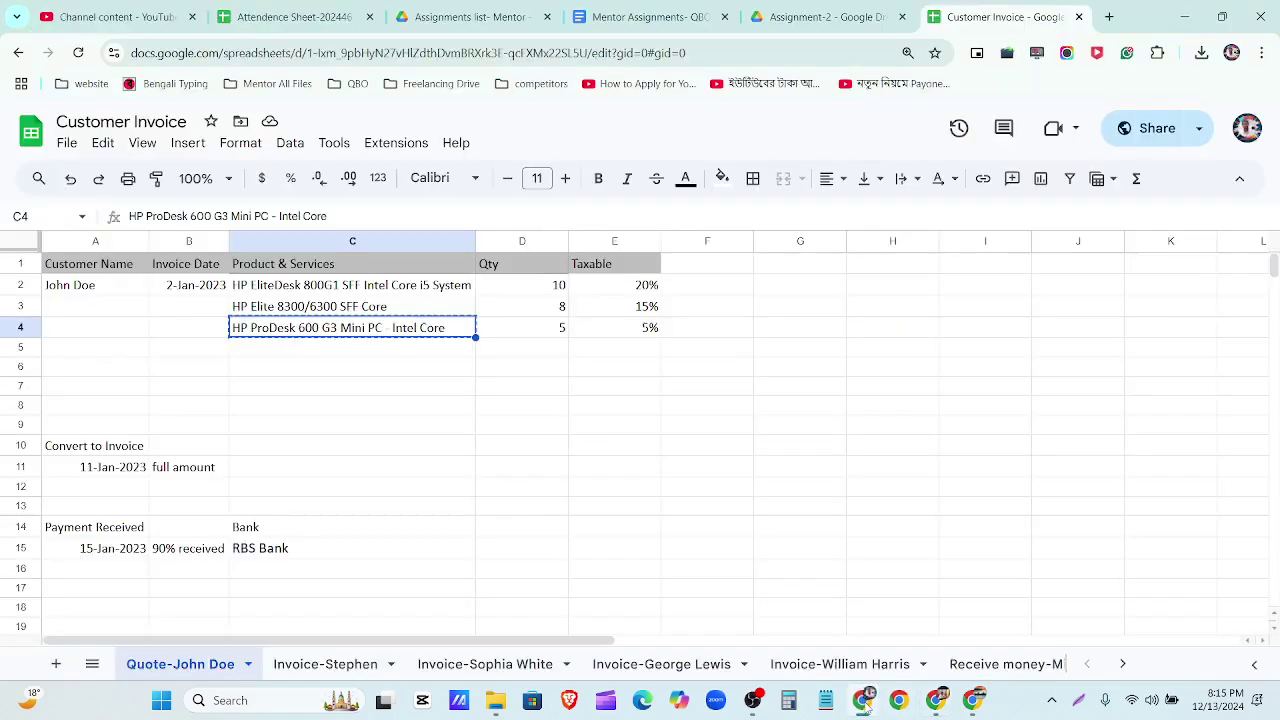
left_click(864, 702)
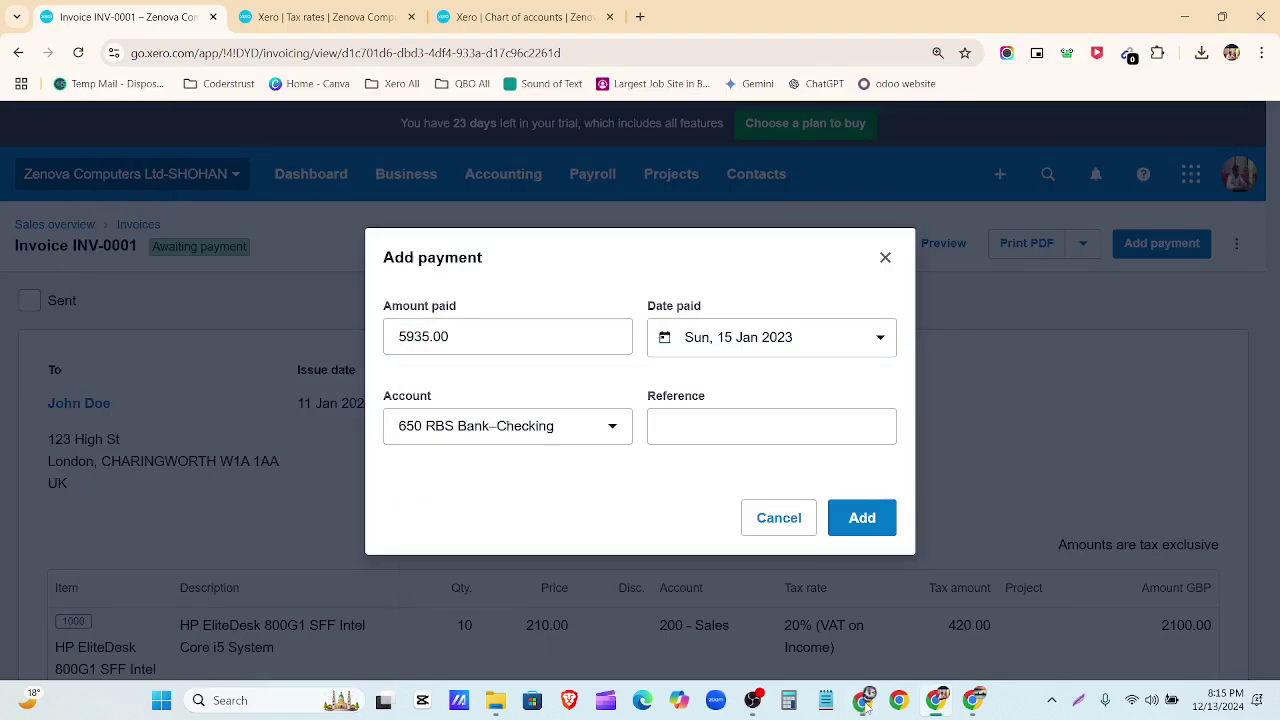
left_click(463, 336)
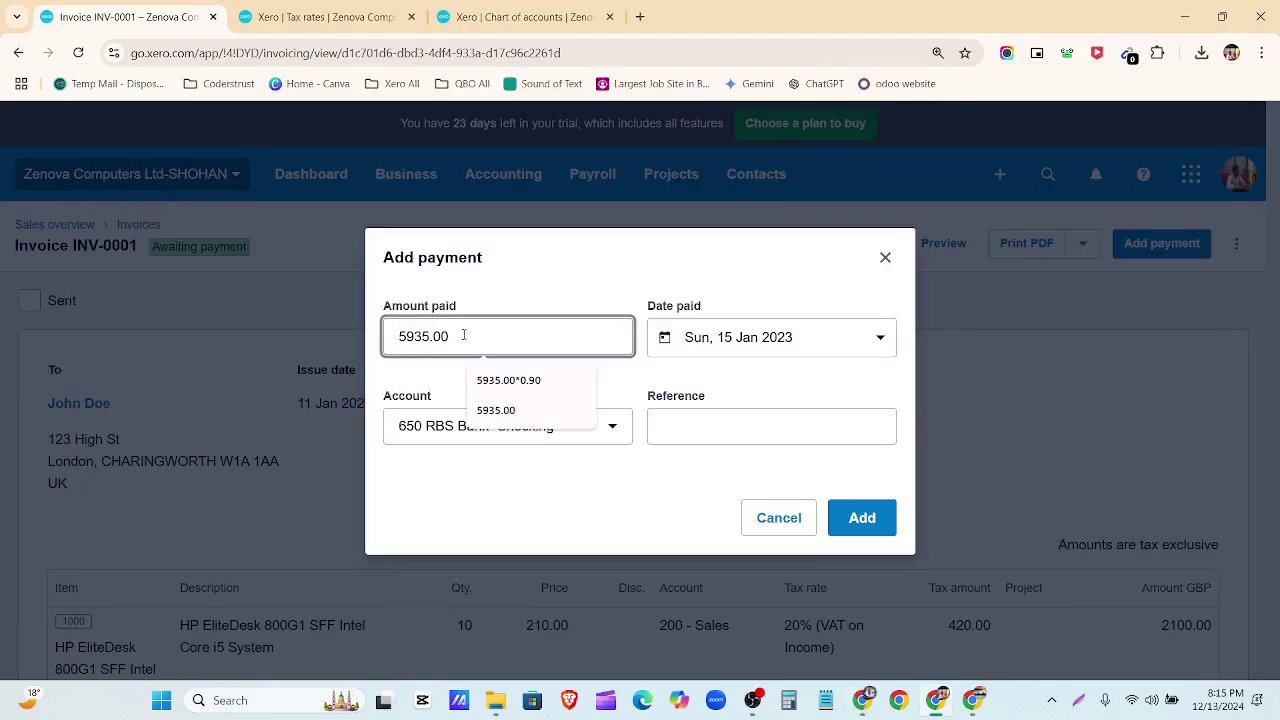
type("*")
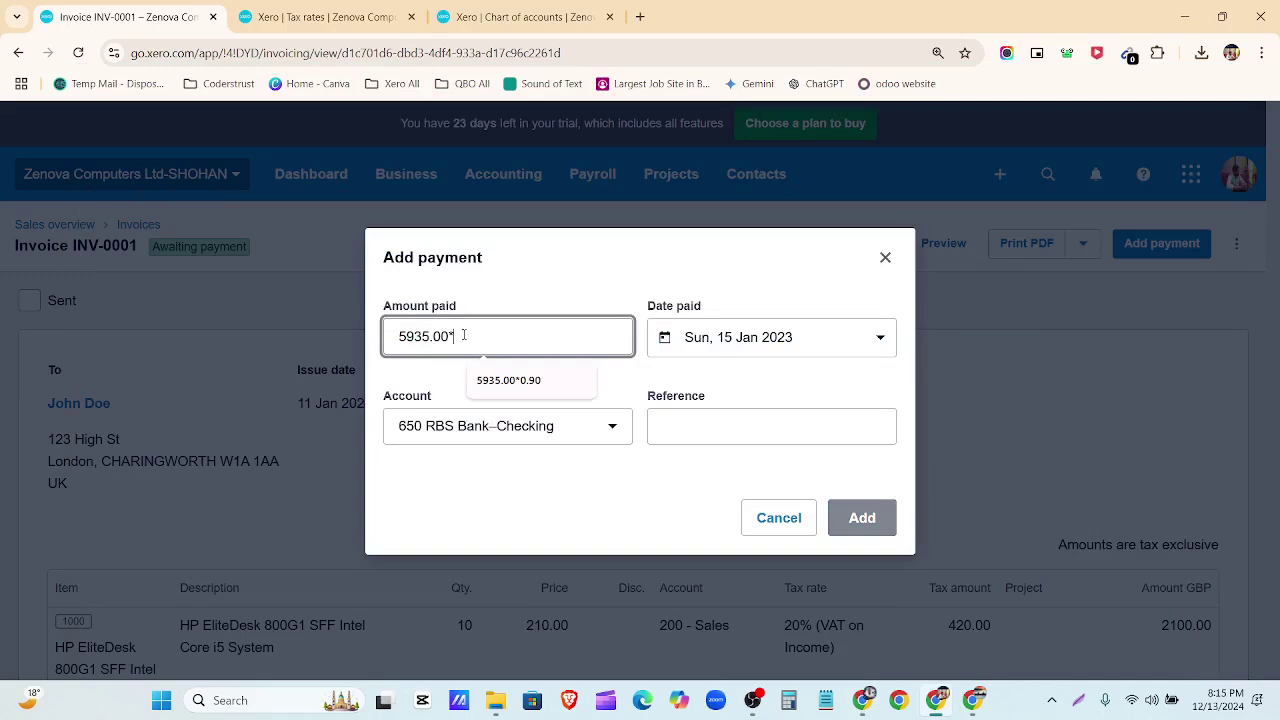
key("BackSpace")
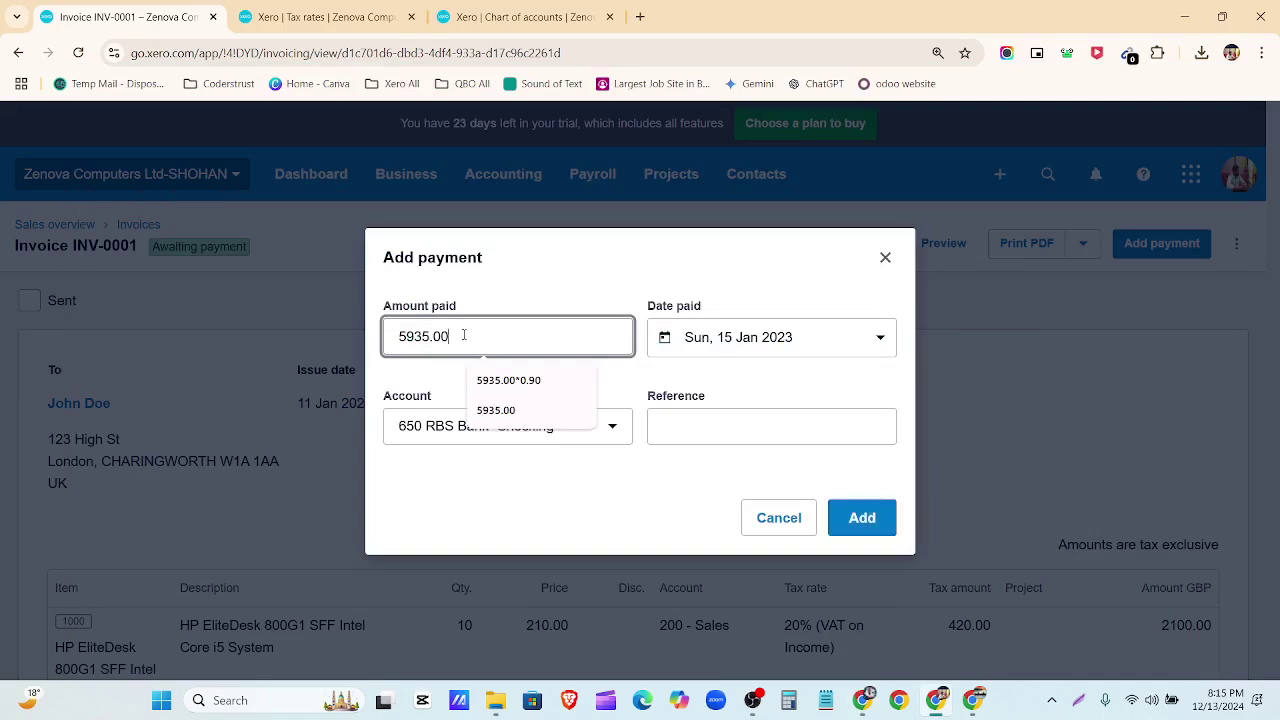
Calculate 90% of the invoice amount in Calculator by multiplying 5935 by 0.90, and copy the result.
left_click_drag(444, 336, 378, 332)
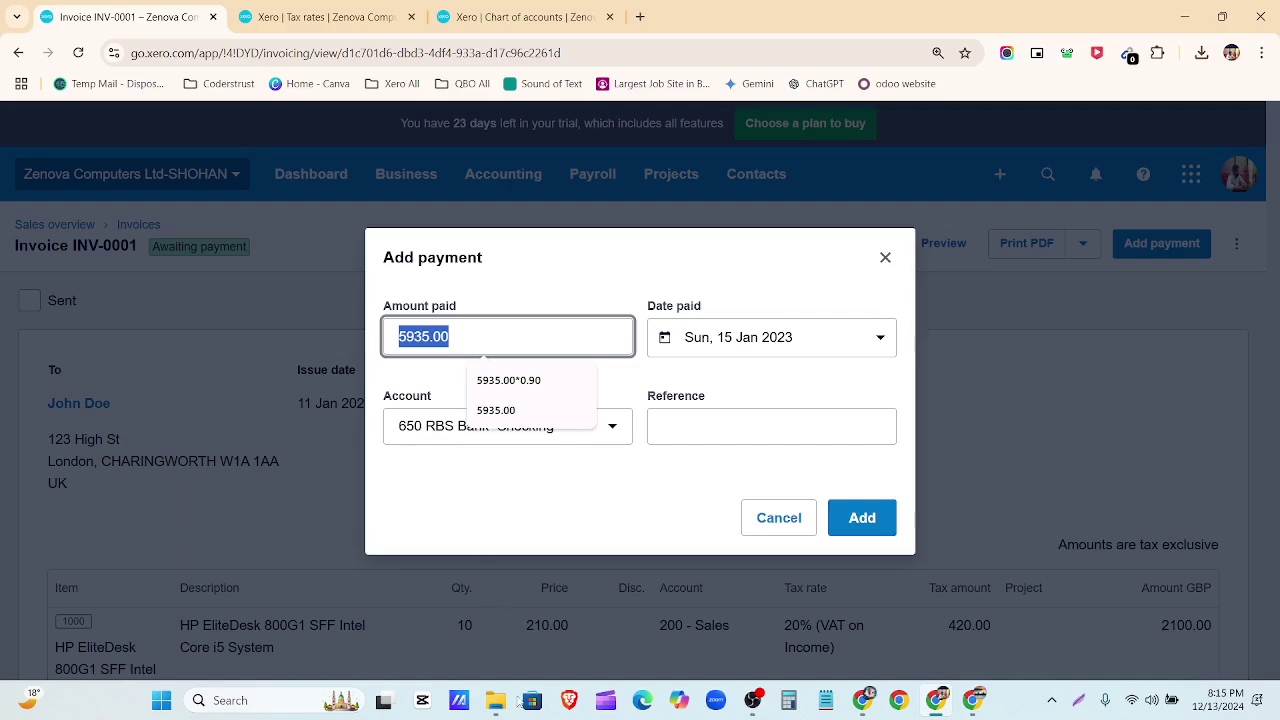
left_click(790, 703)
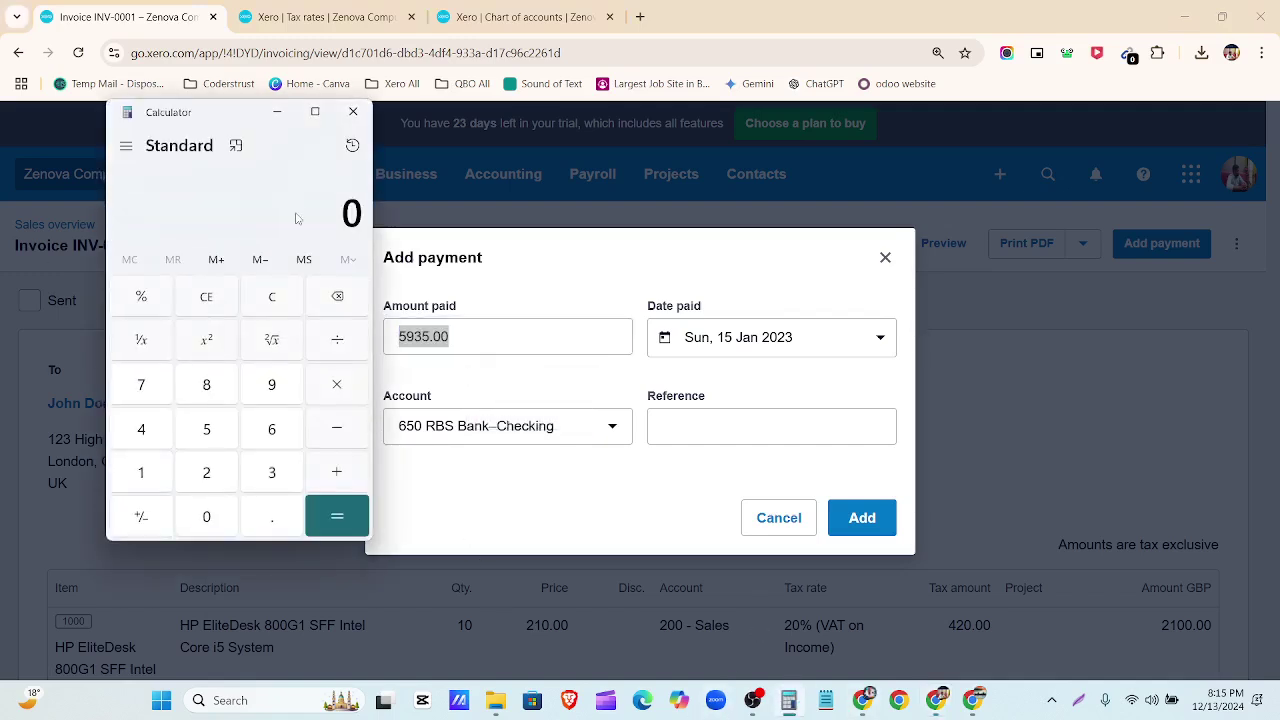
type("5,935.00")
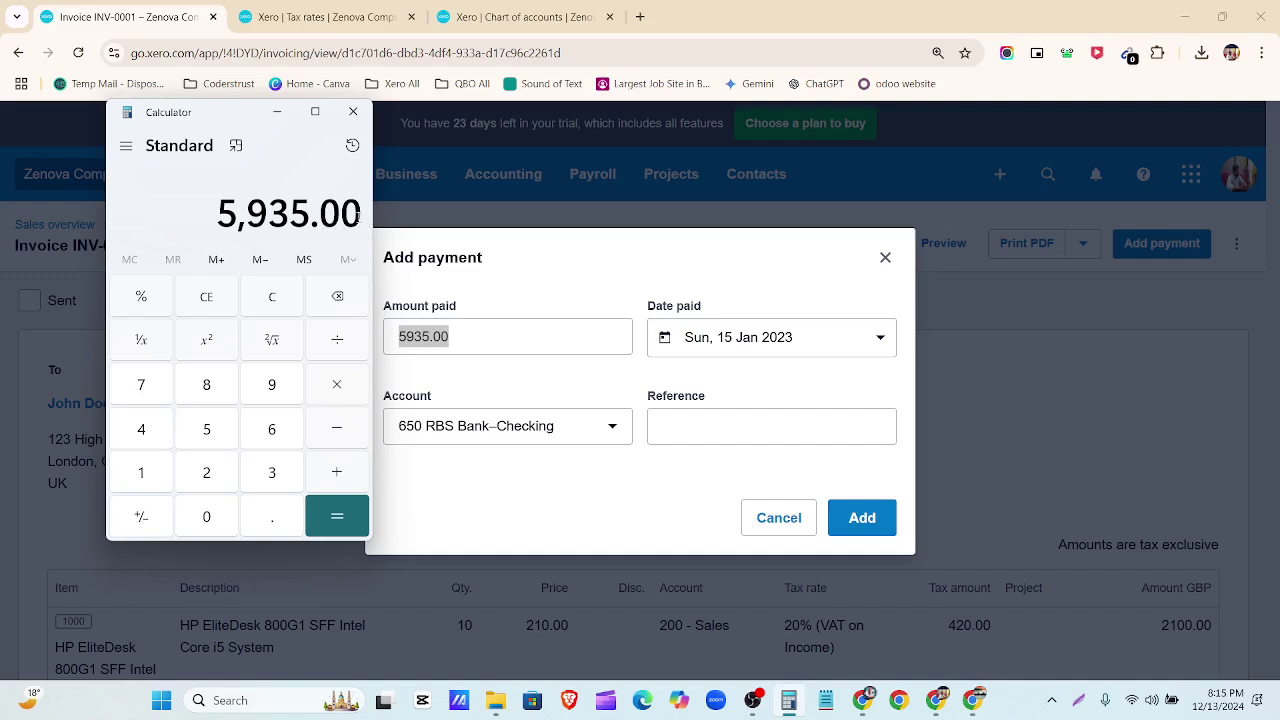
key("Escape")
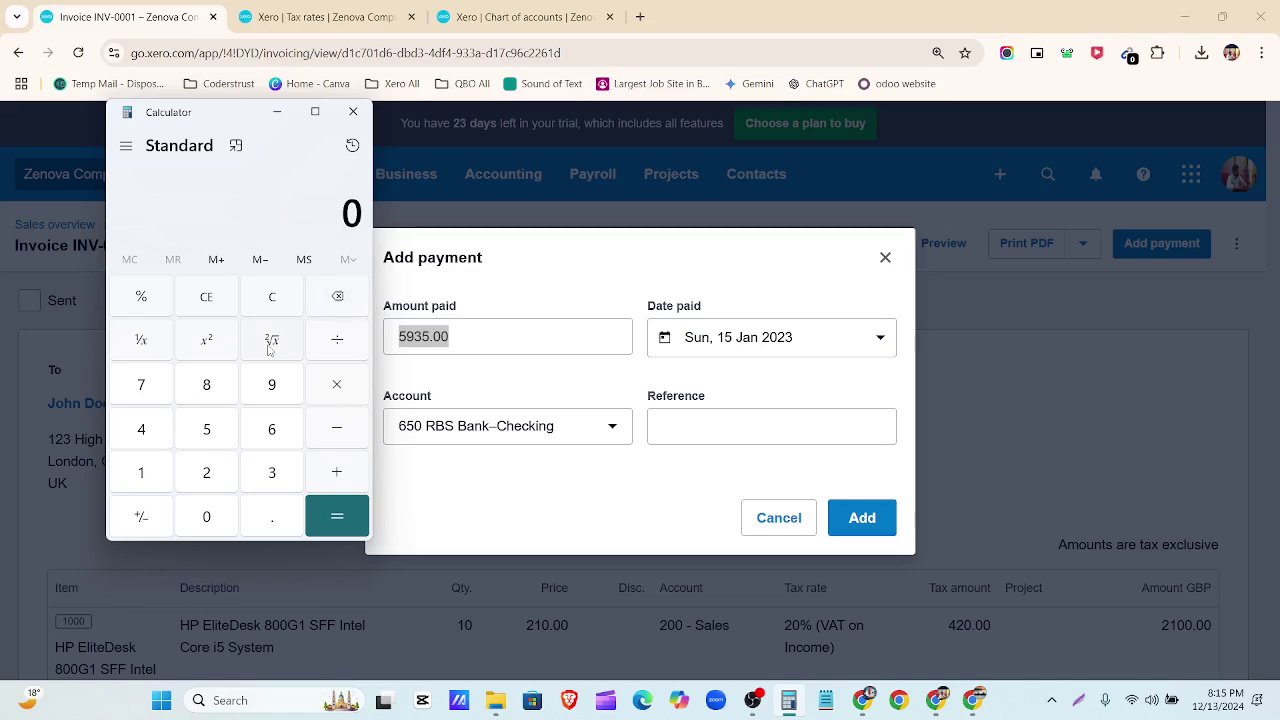
type("53")
key("BackSpace")
type("935")
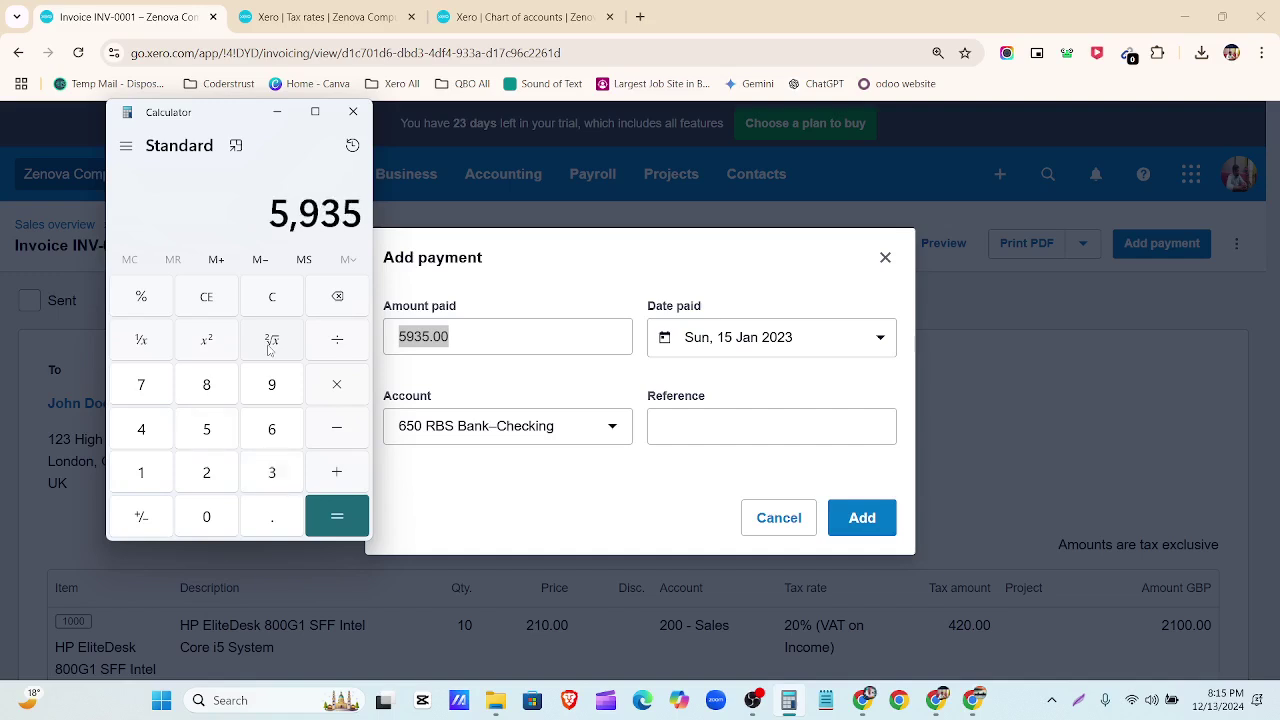
left_click(337, 385)
type("0.90")
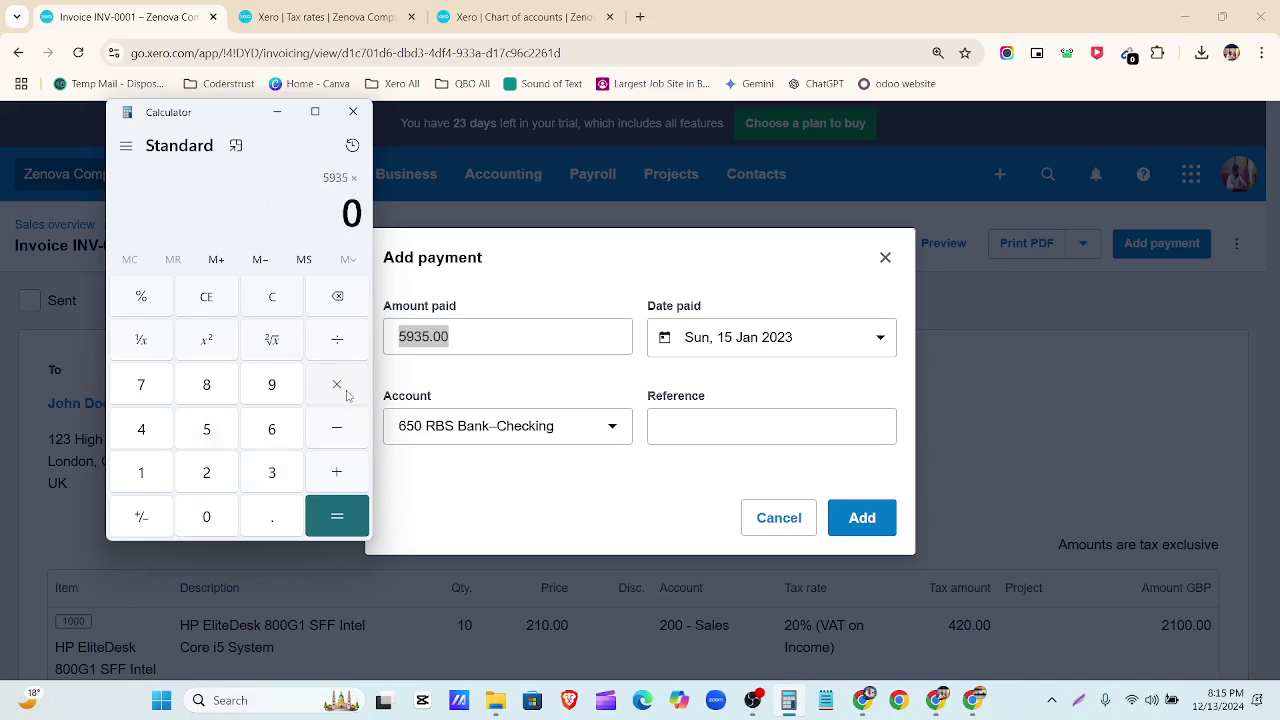
left_click(337, 515)
left_click_drag(246, 218, 357, 215)
key("ctrl+c")
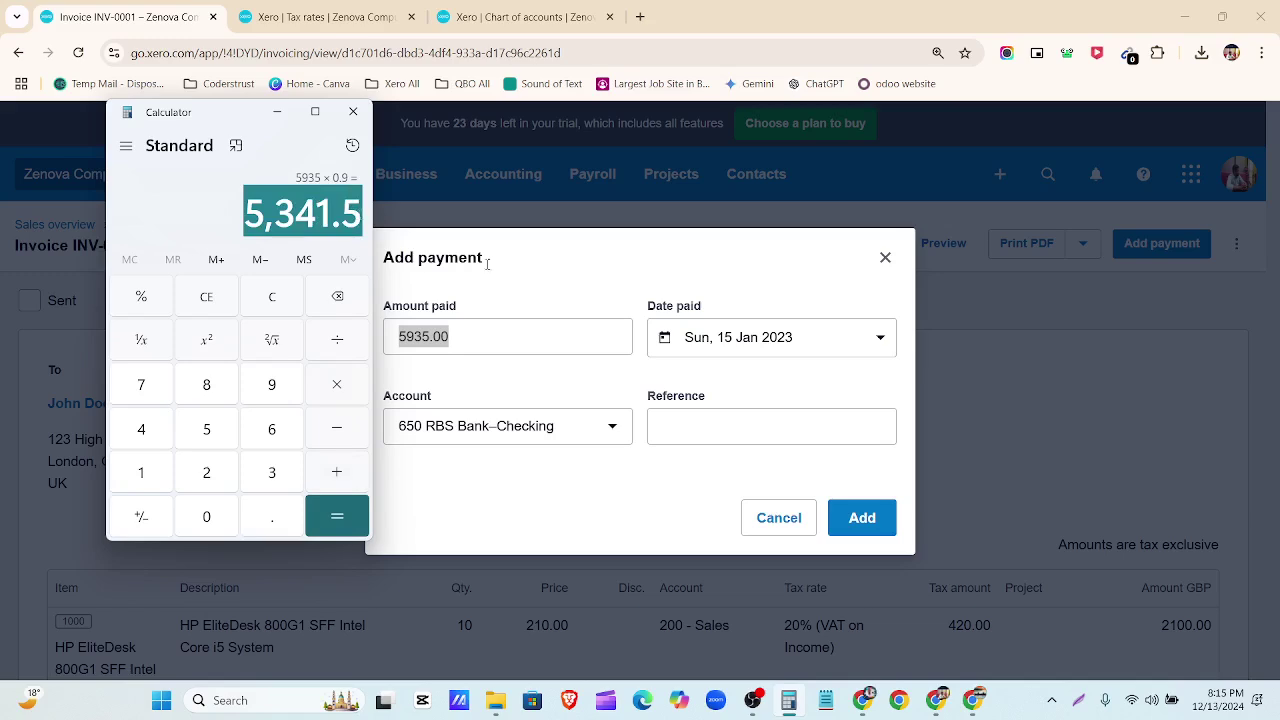
Try to paste the calculated result into the payment's amount paid.
left_click(500, 335)
key("ctrl+v")
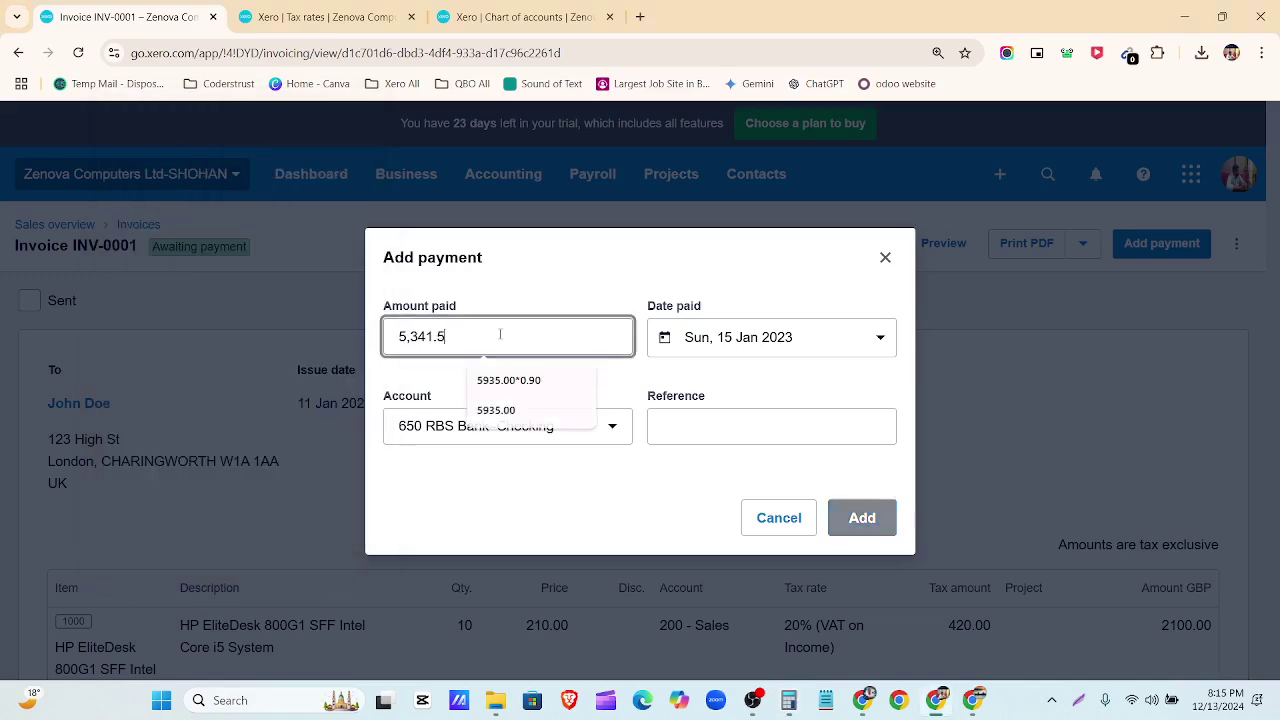
left_click(501, 300)
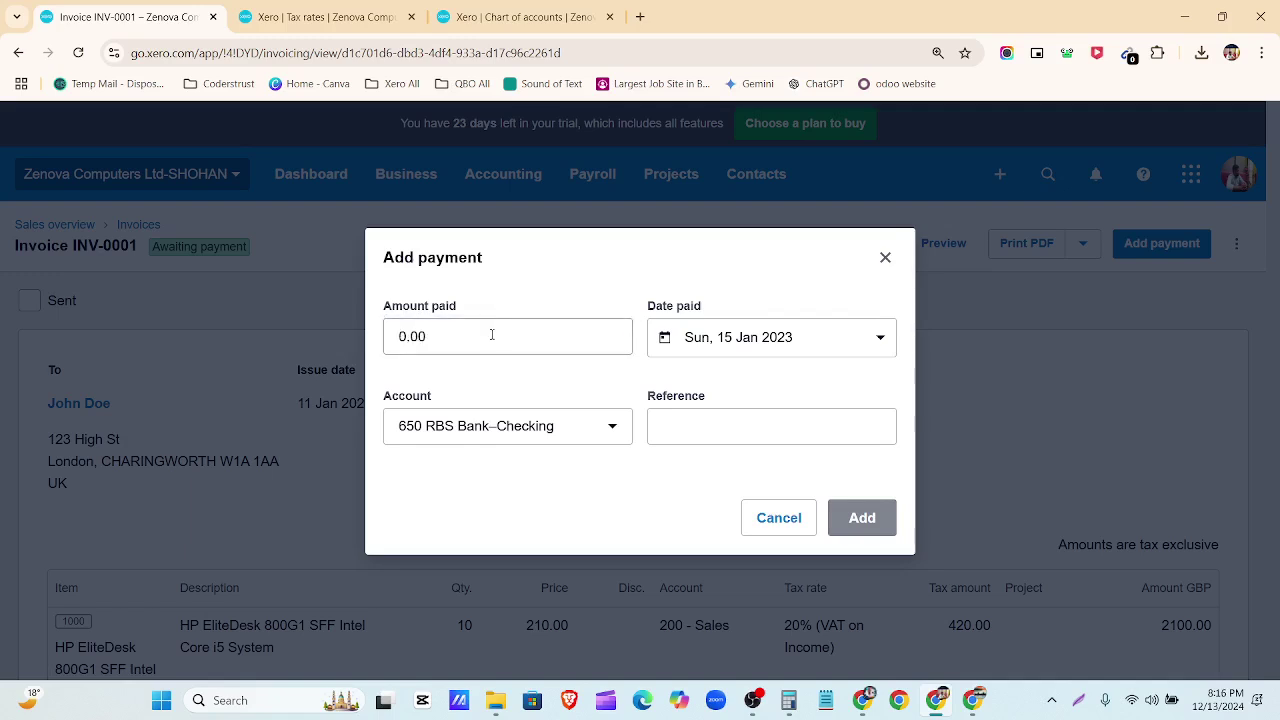
left_click(491, 335)
left_click_drag(429, 350, 399, 362)
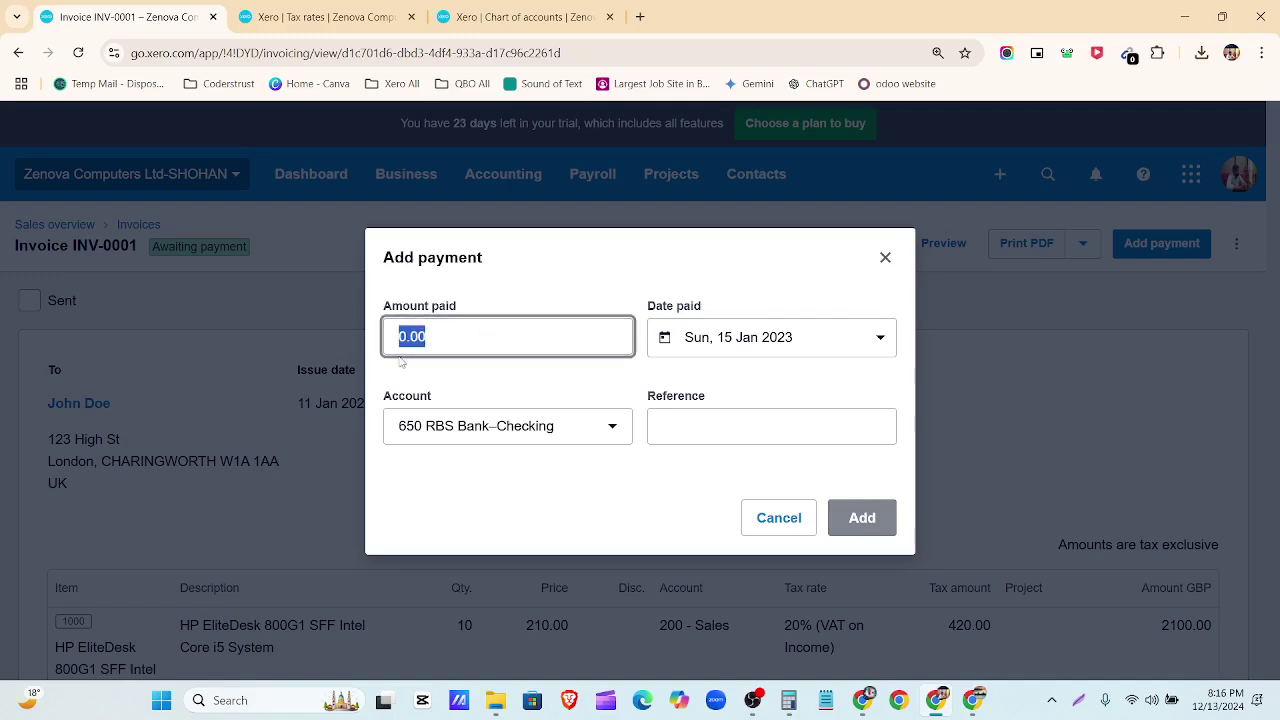
key("ctrl+v")
left_click(509, 375)
left_click(452, 337)
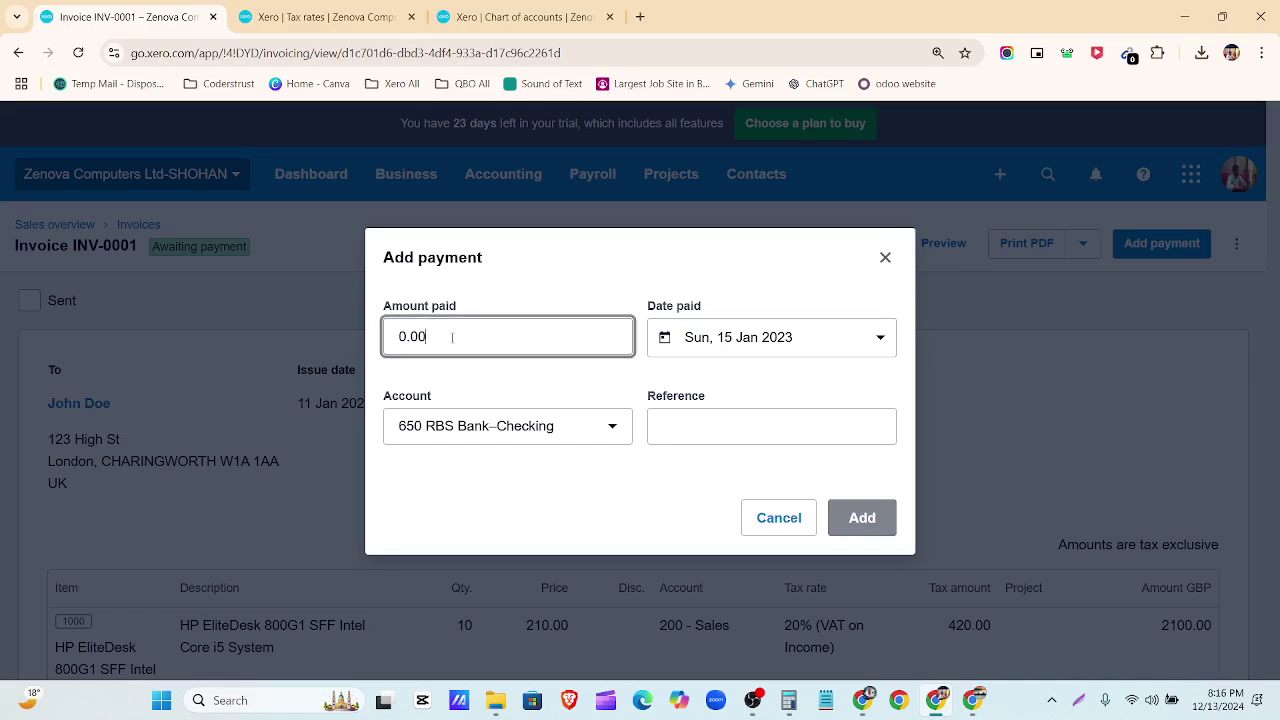
Consult the result in Calculator and set the amount paid to 5341.50.
left_click(789, 700)
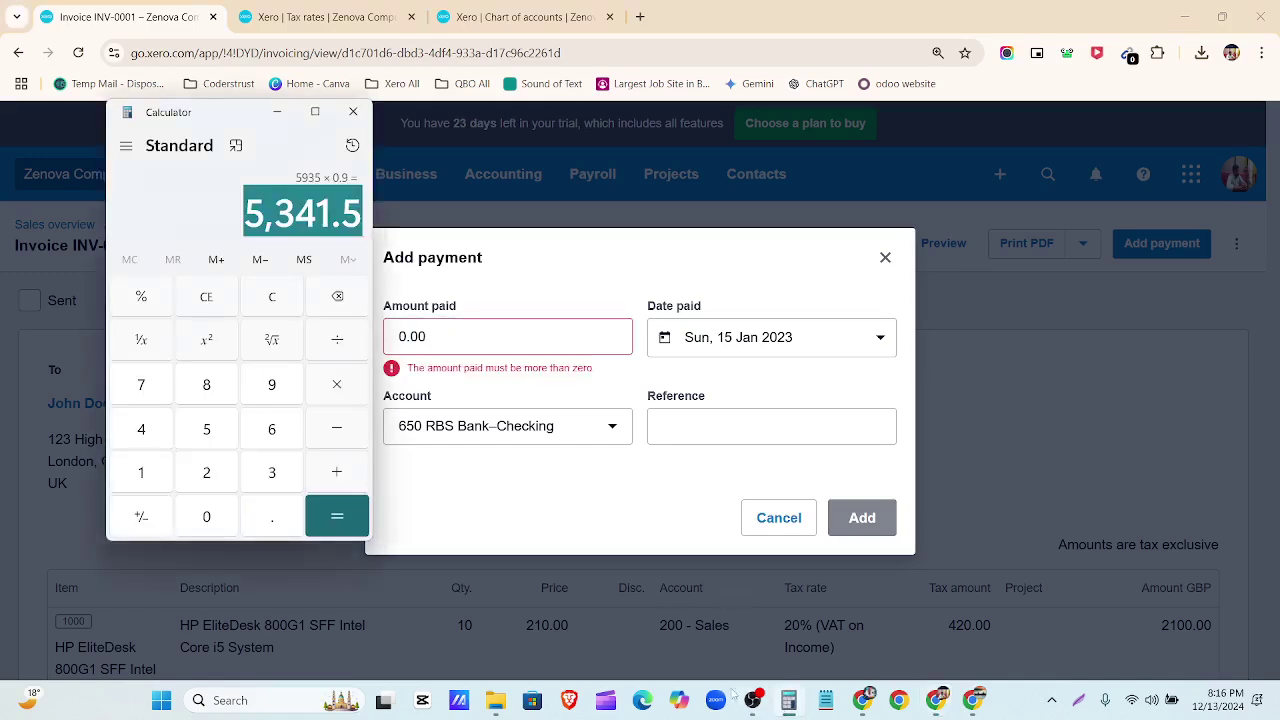
left_click(450, 322)
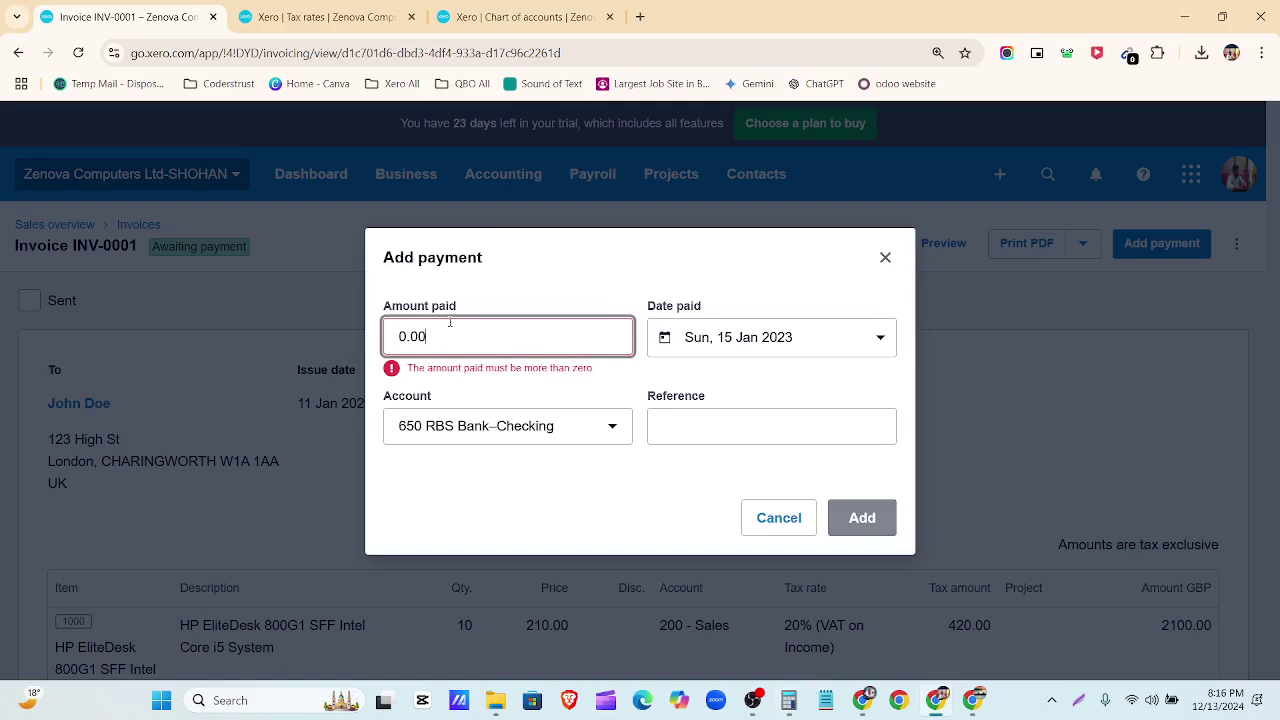
key("BackSpace")
key("BackSpace")
key("BackSpace")
key("BackSpace")
type("53")
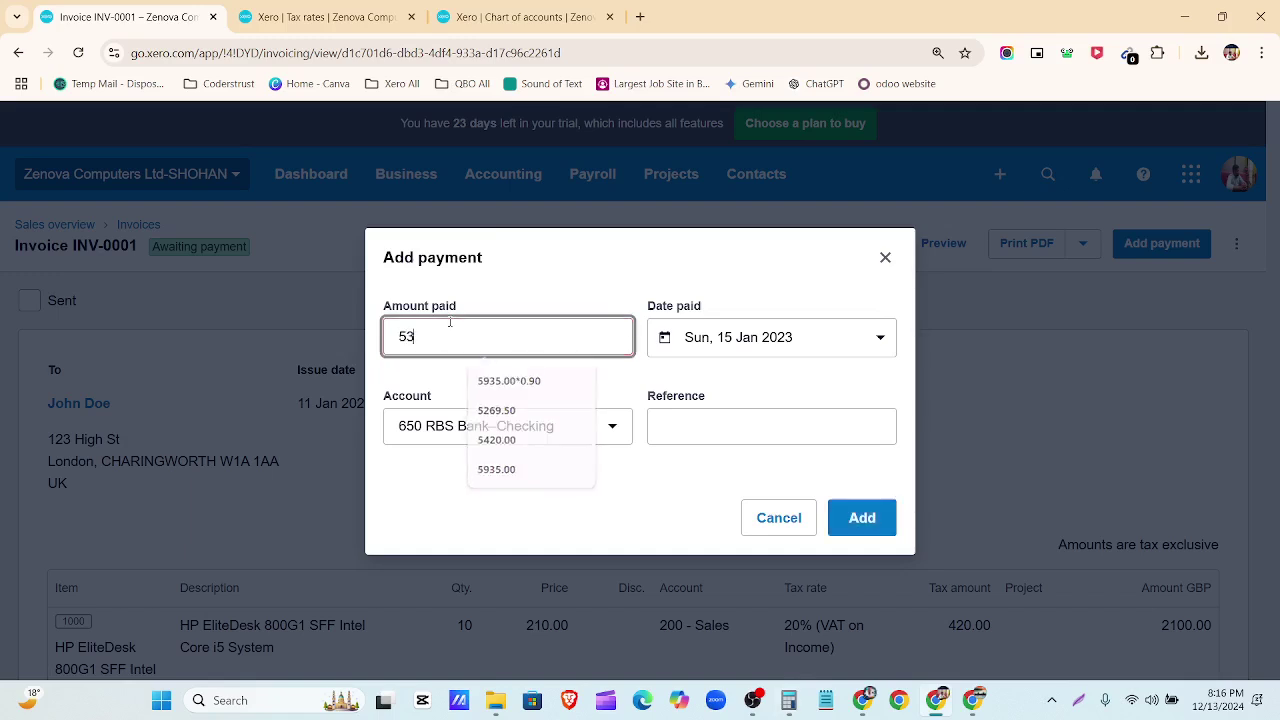
type("41.50")
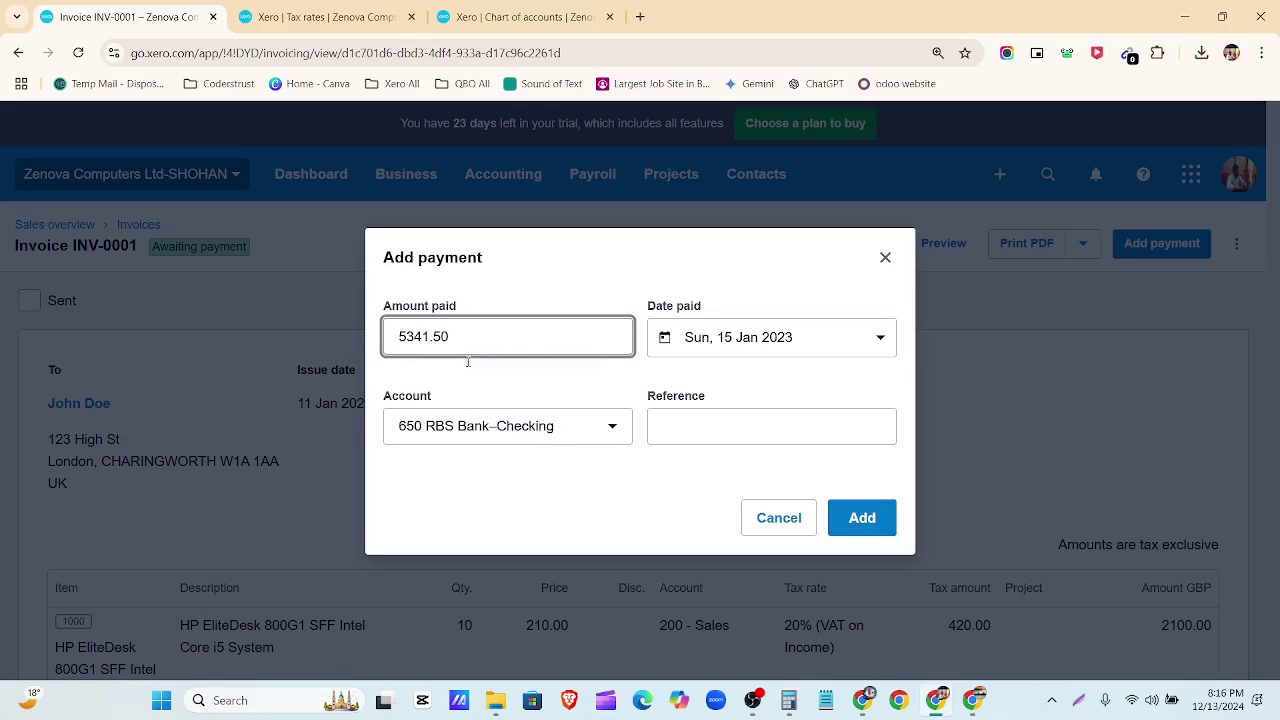
left_click(482, 397)
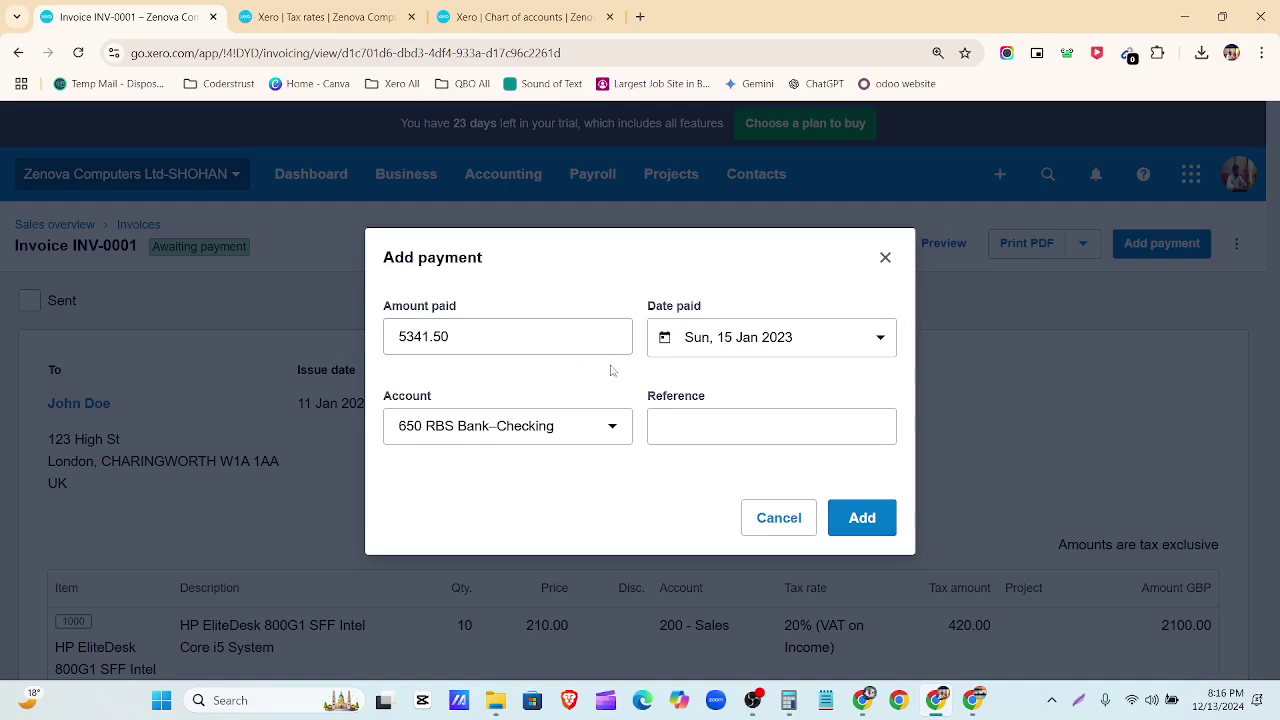
Enter INV-0001 as the payment reference and add the payment to the invoice.
left_click(684, 432)
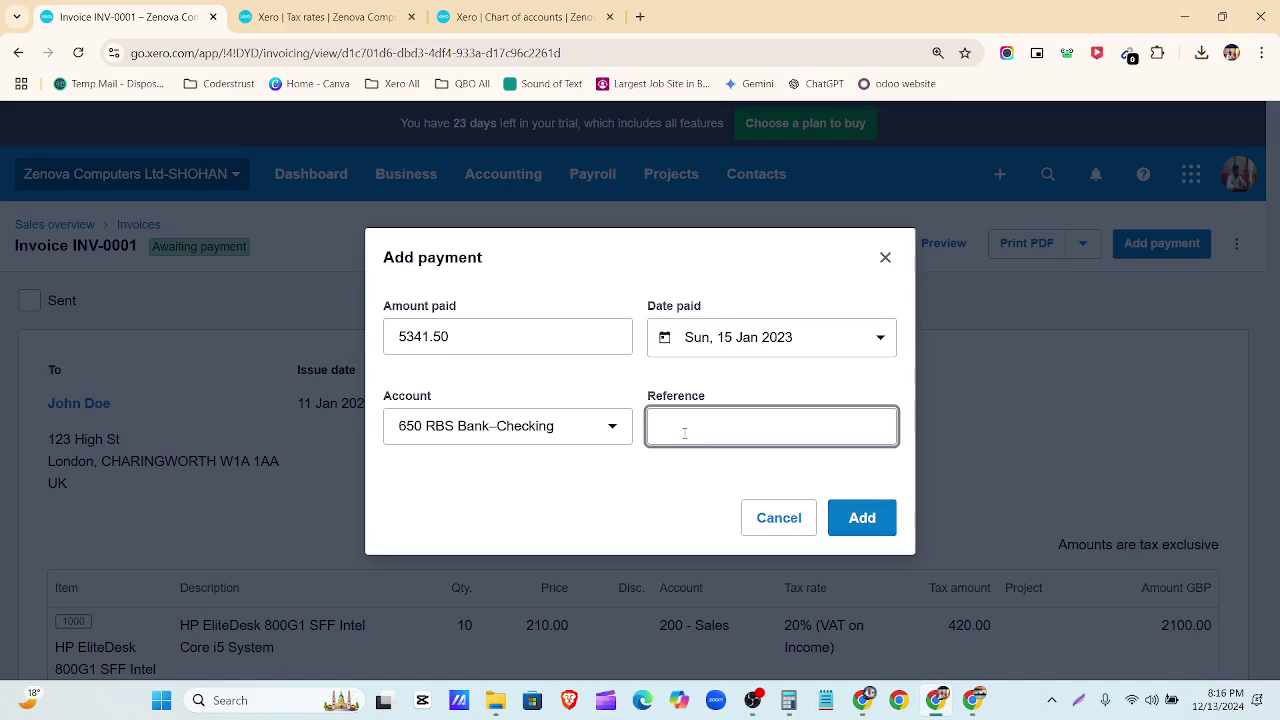
type("INV-0001")
left_click(870, 517)
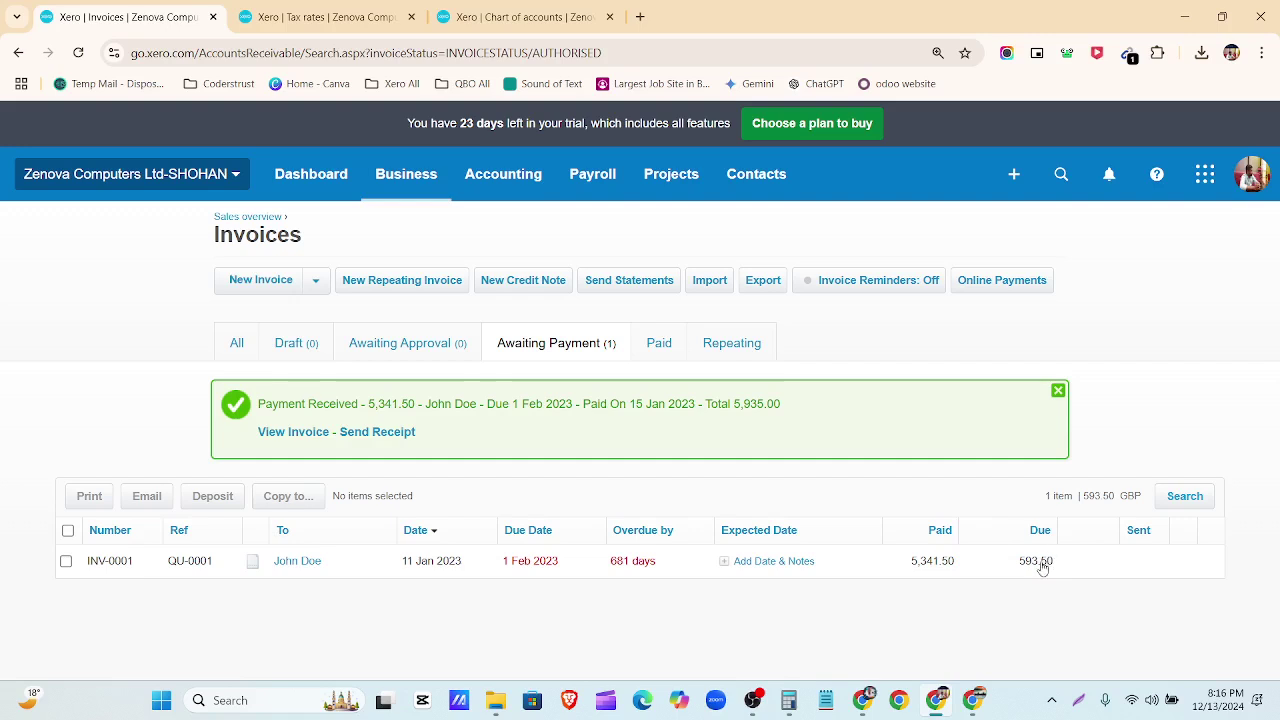
Review the paid, awaiting payment and complete invoice lists to check how the partly paid invoice is classified.
left_click(645, 345)
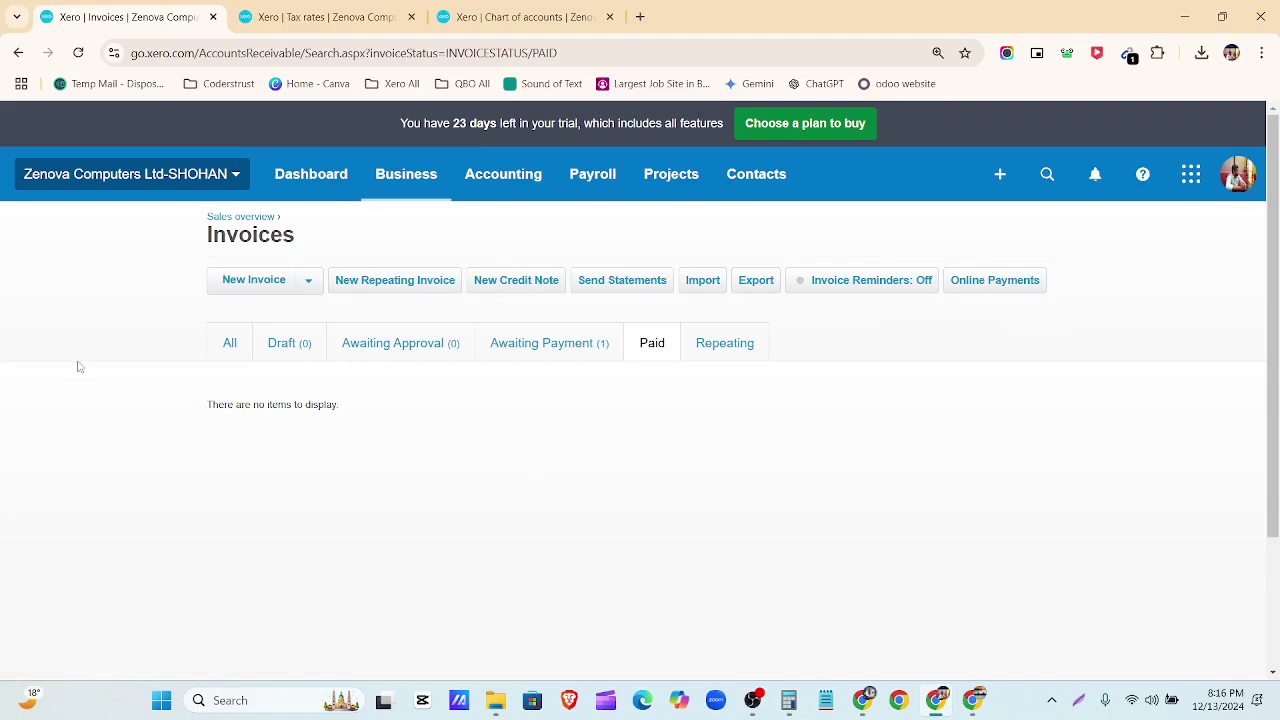
left_click(80, 54)
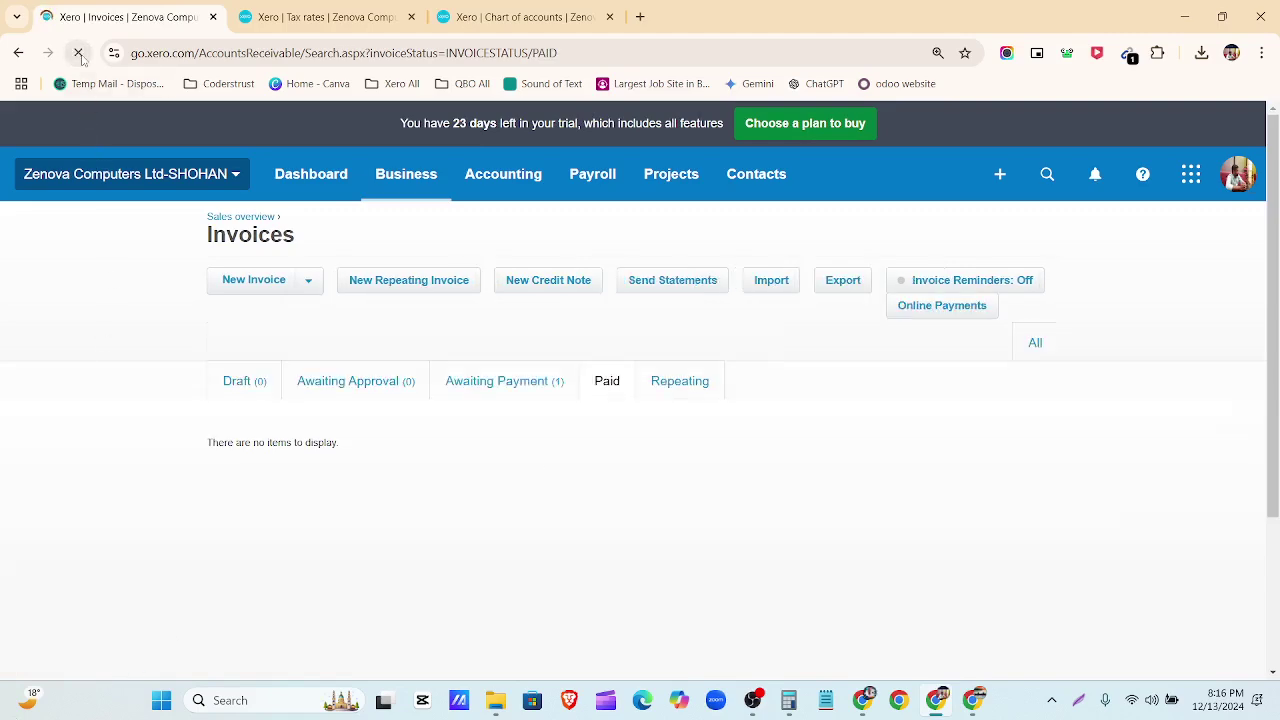
left_click(580, 345)
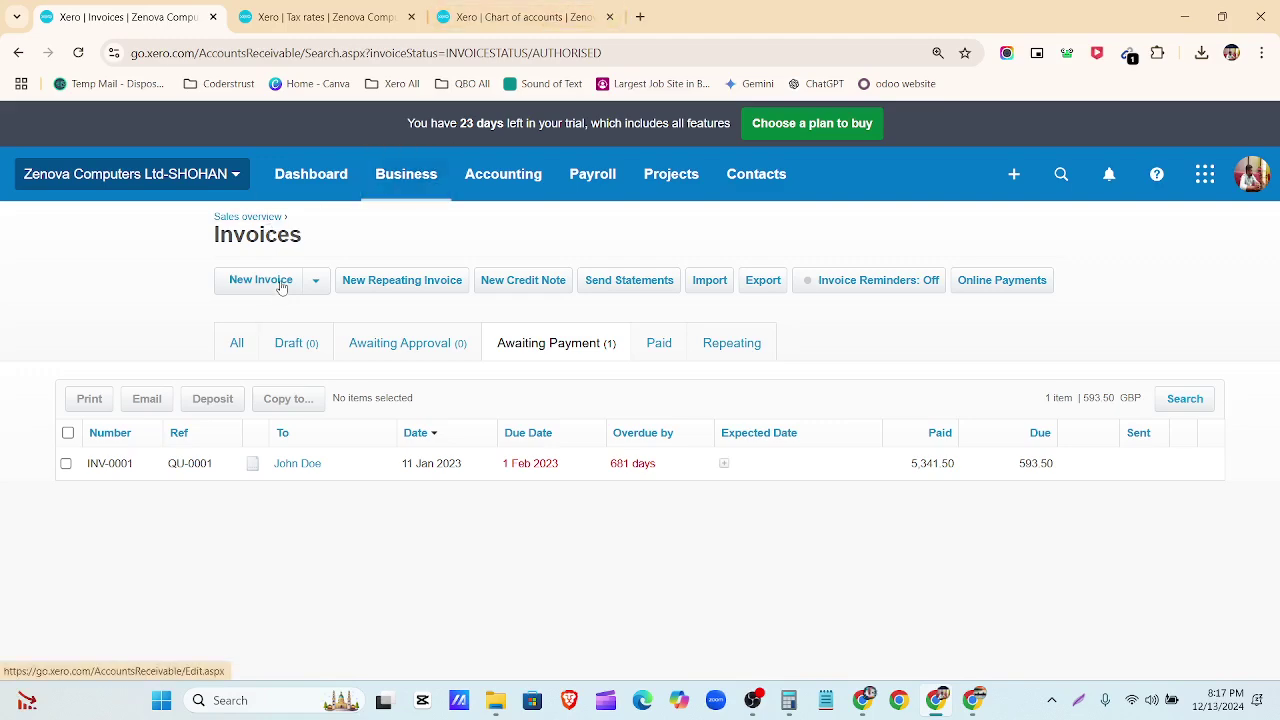
left_click(239, 345)
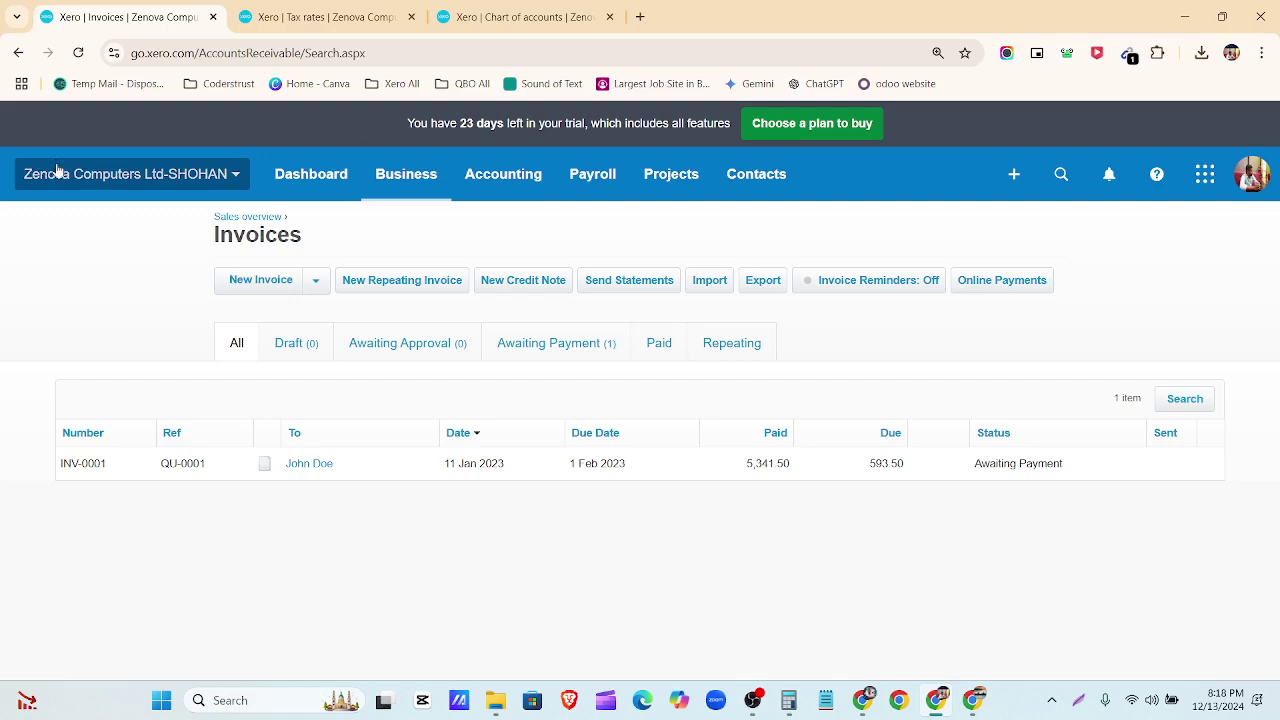
Return to the Sales overview and start a new invoice.
left_click(248, 218)
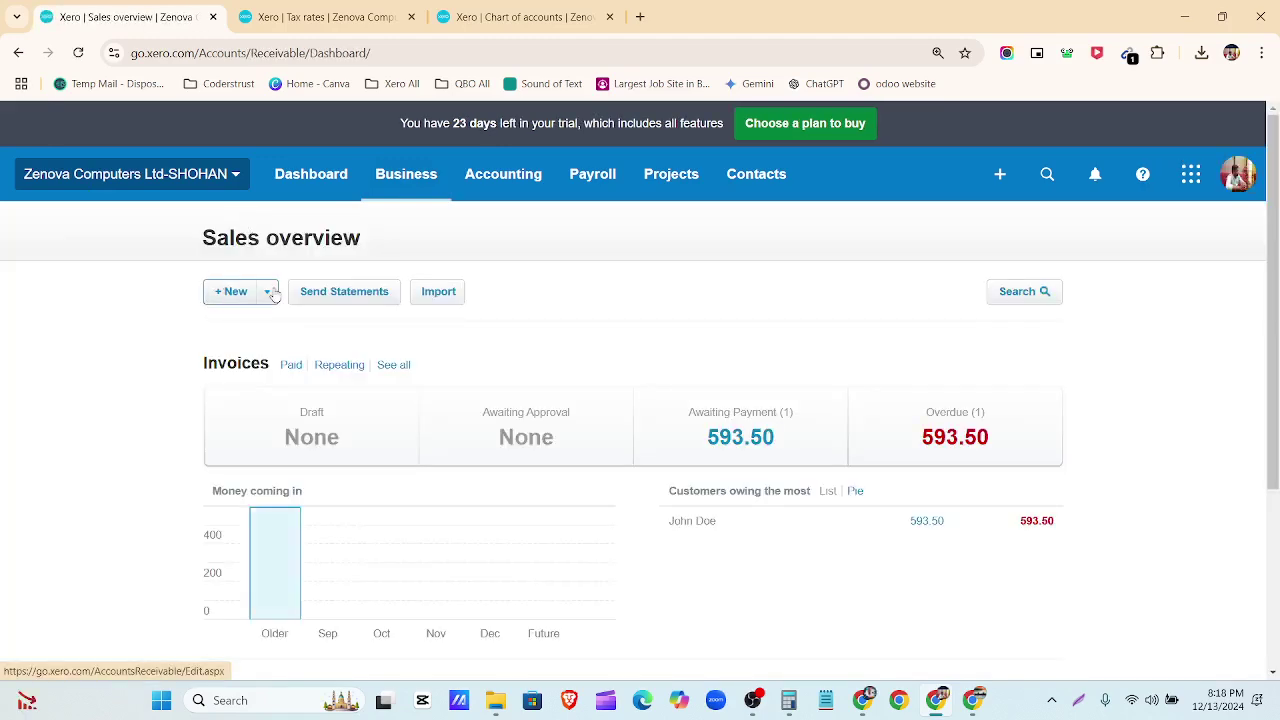
left_click(267, 291)
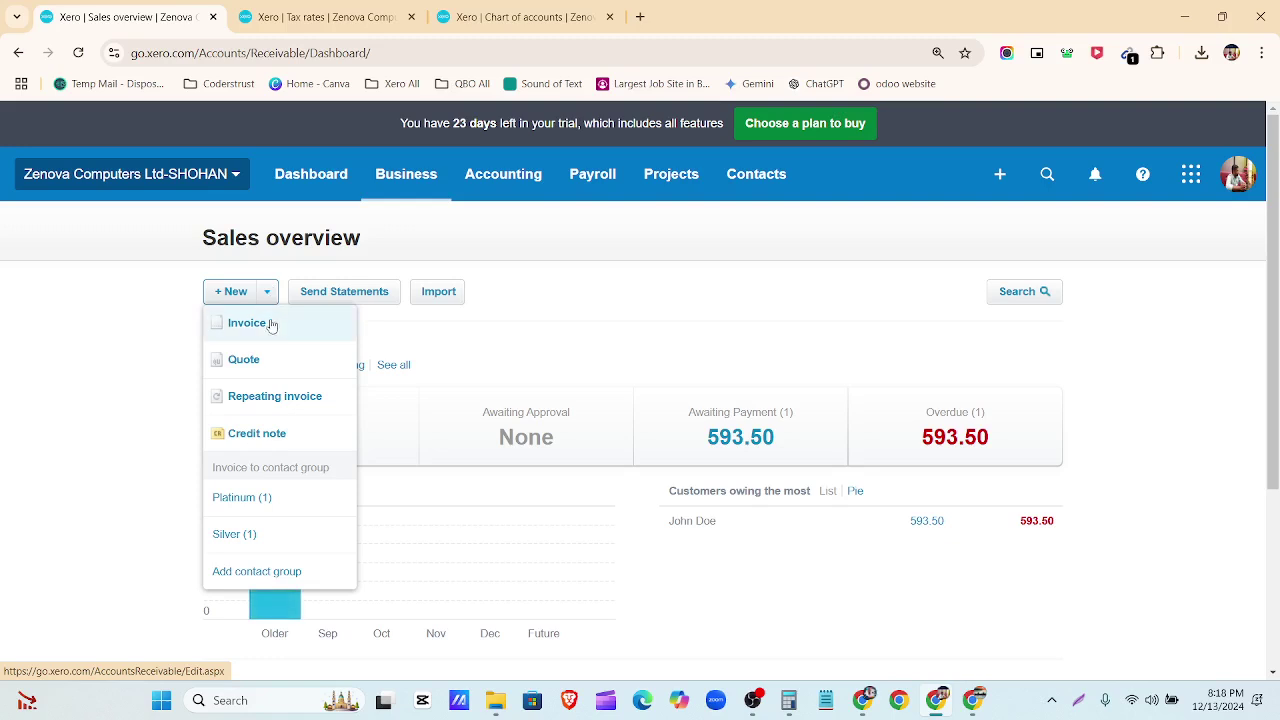
left_click(268, 324)
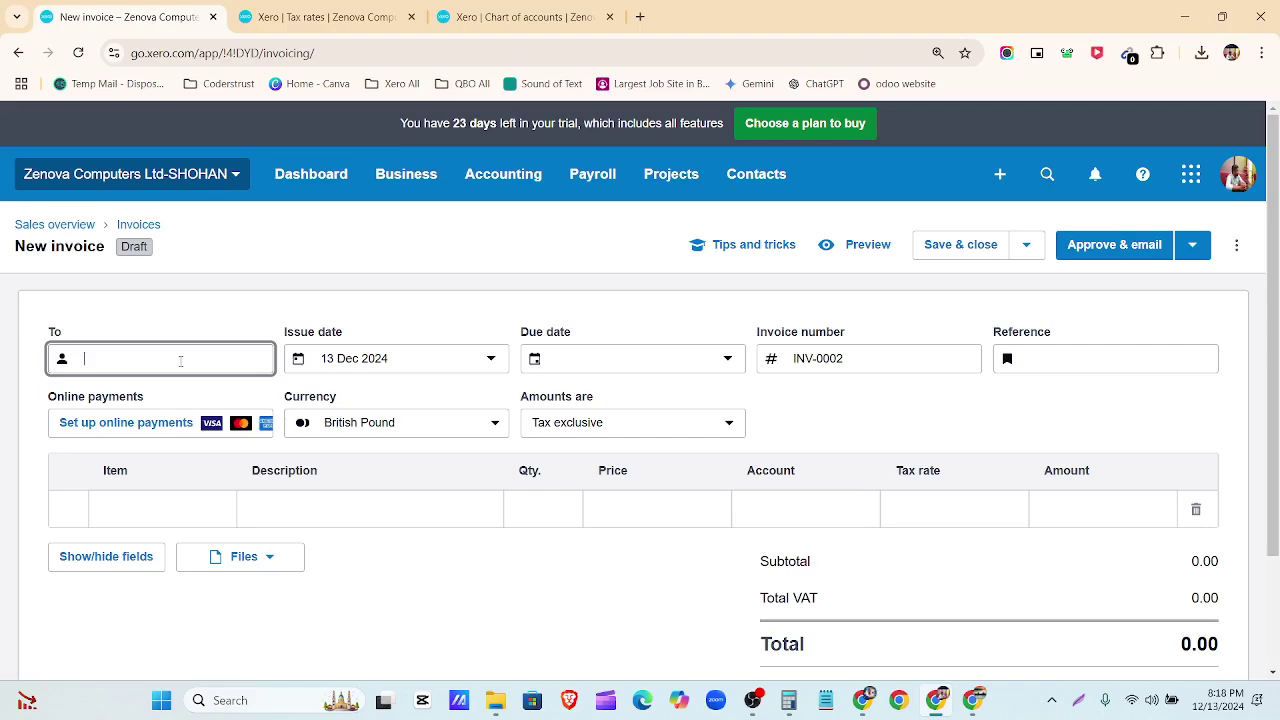
type("mark")
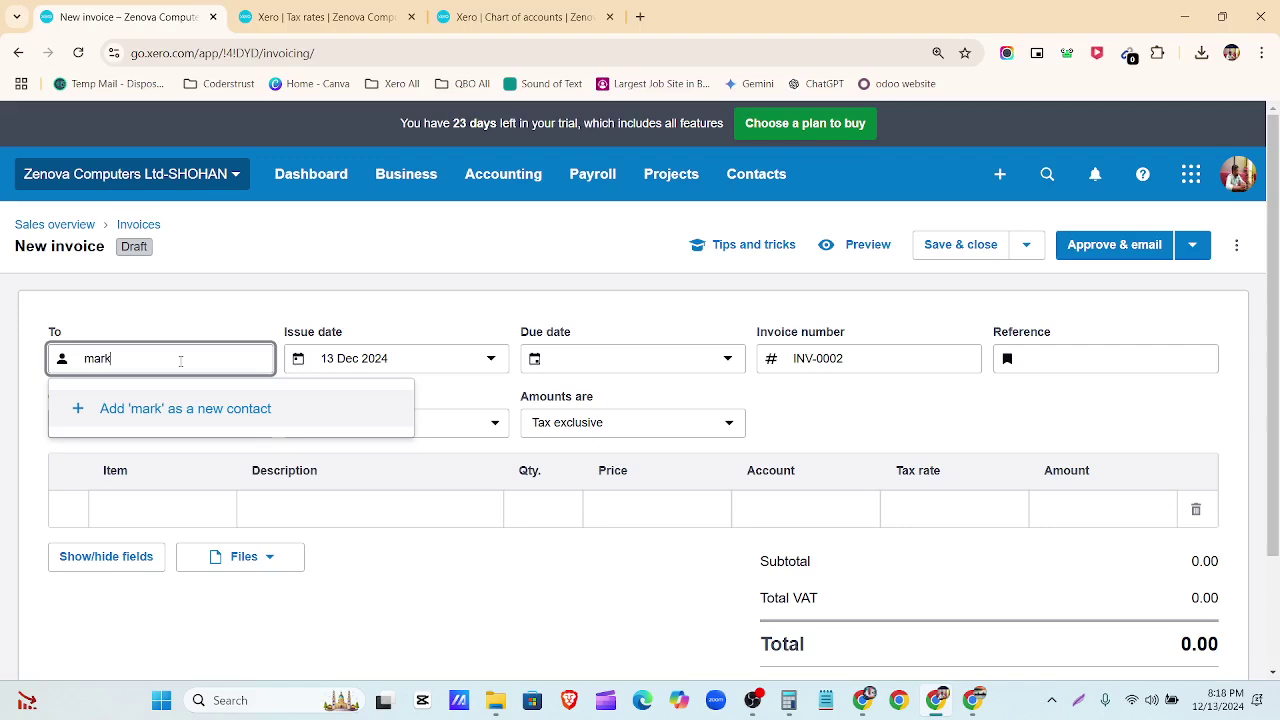
key("BackSpace")
key("BackSpace")
key("BackSpace")
key("BackSpace")
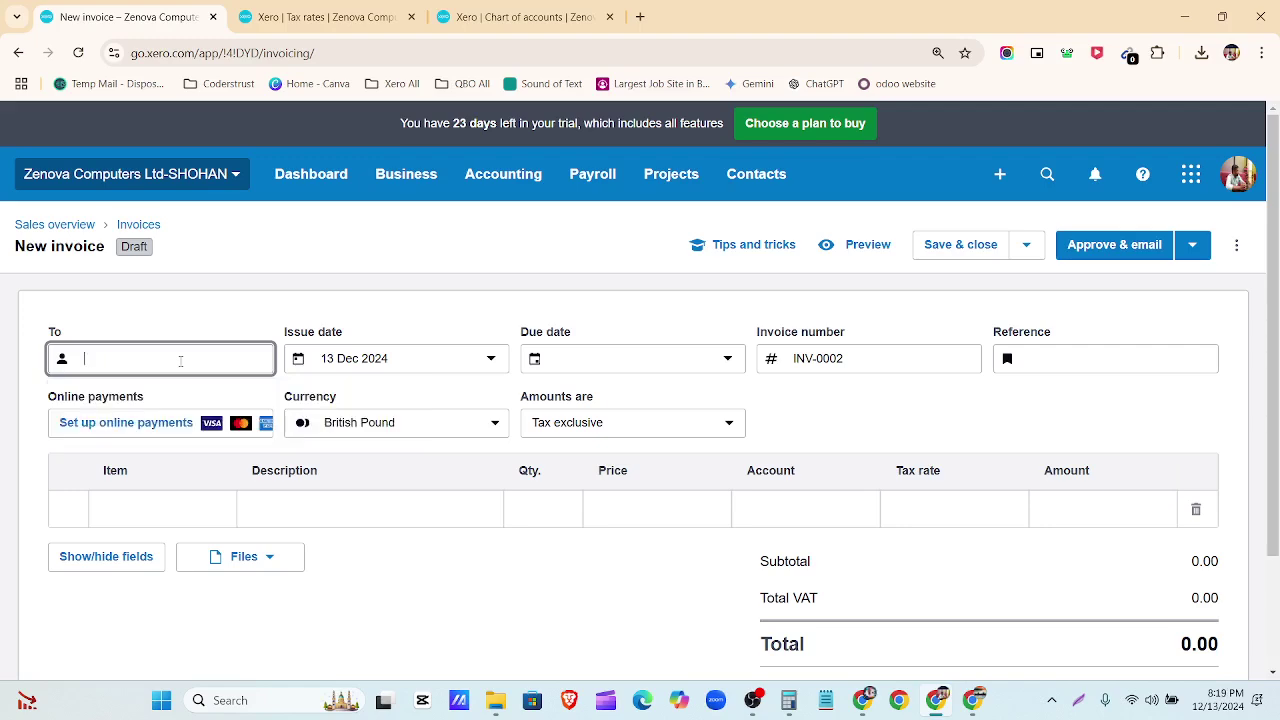
Enter the customer's name in the invoice's To field and add it as a new contact without further contact details.
type("Maxw")
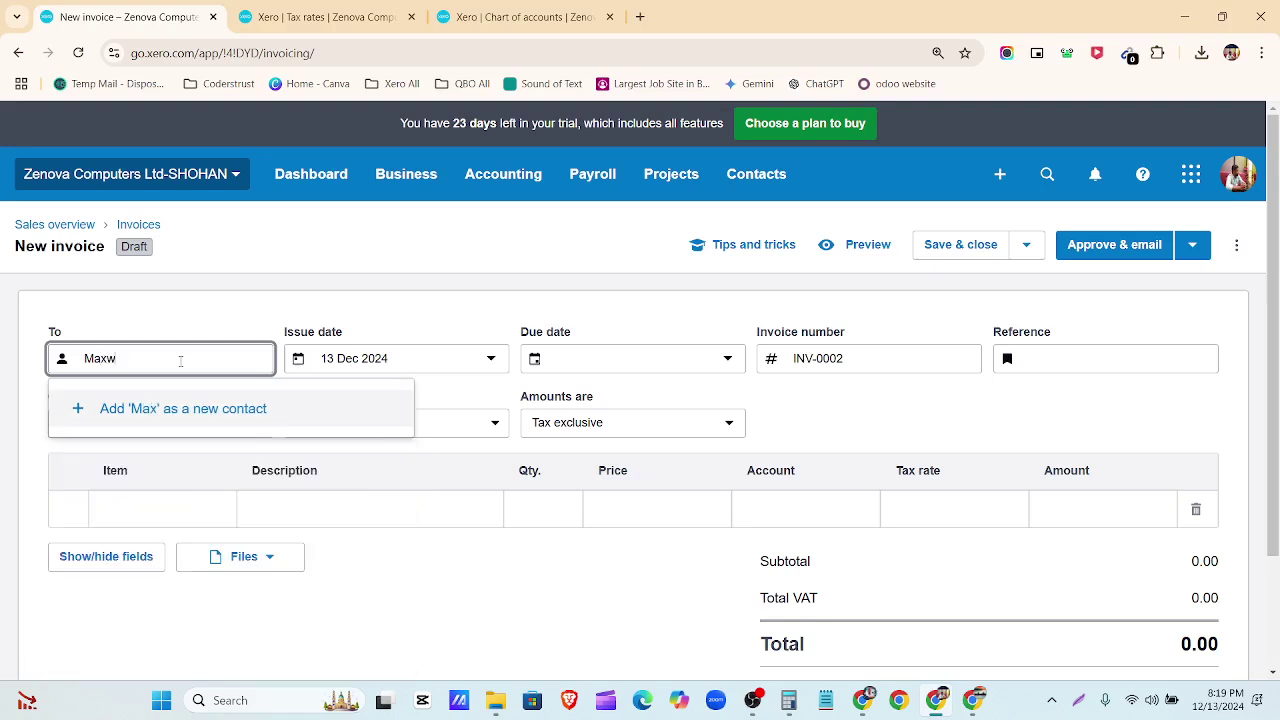
type("ell")
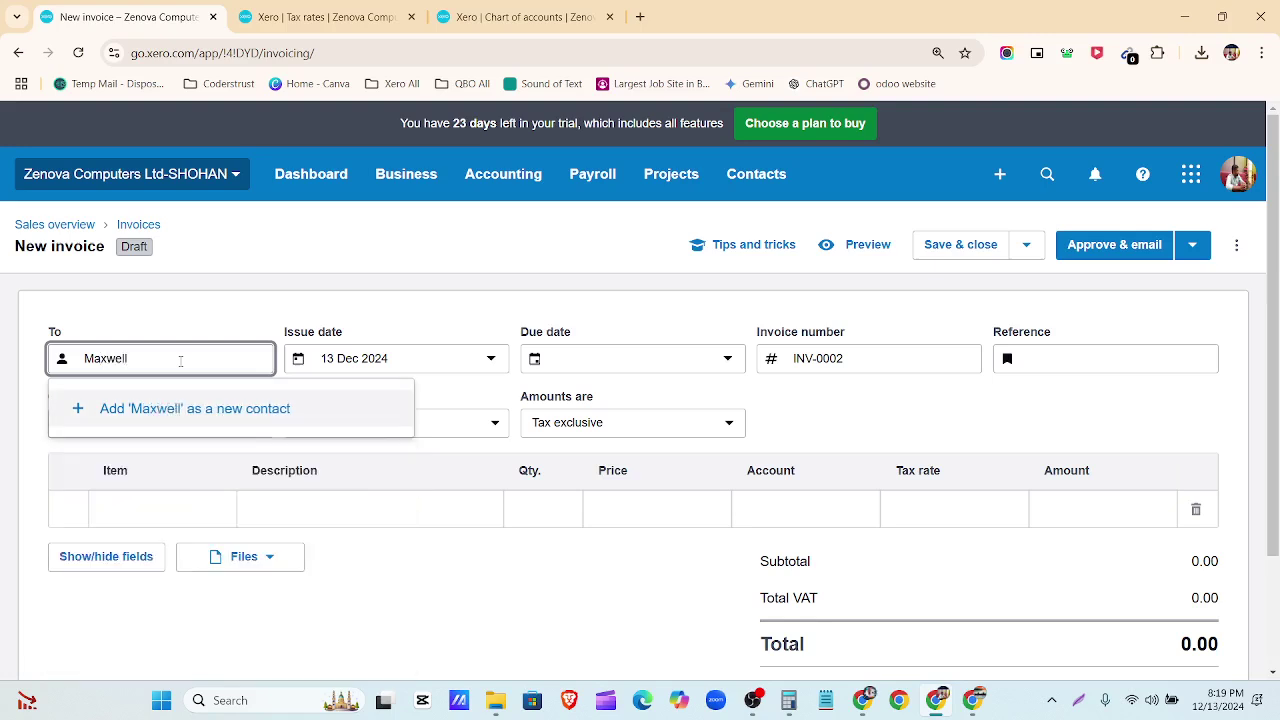
left_click(181, 410)
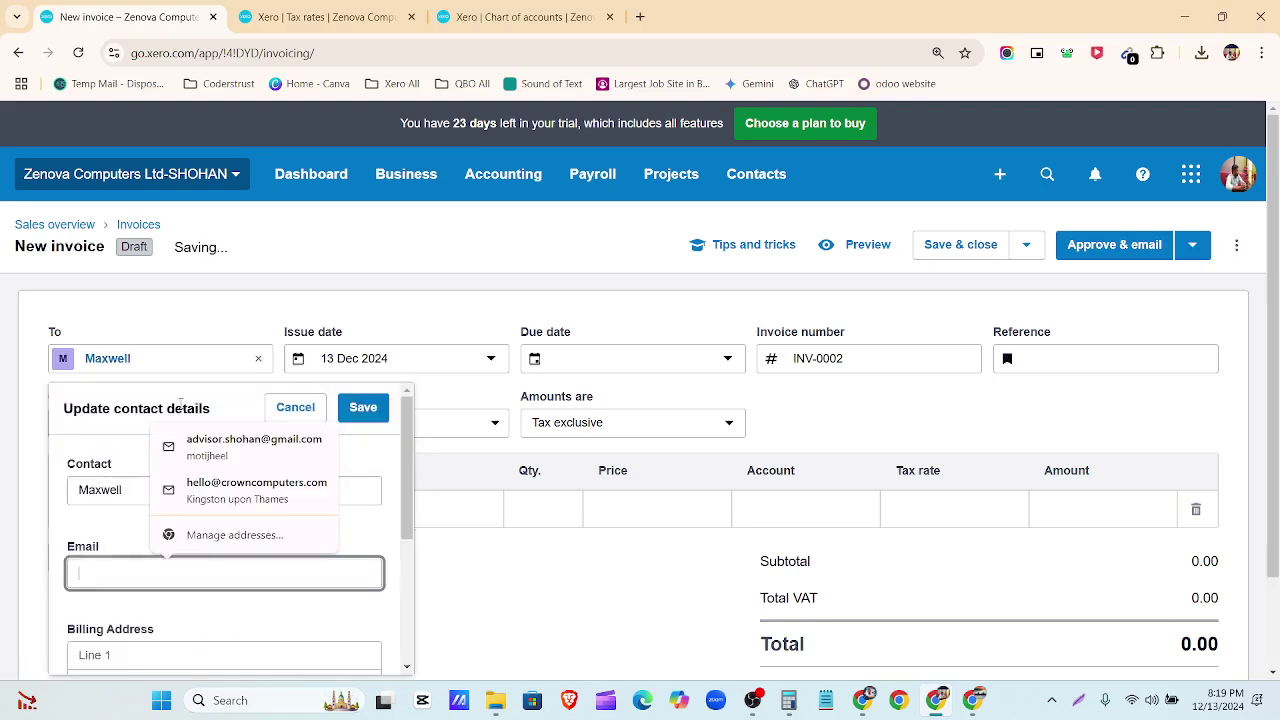
left_click(214, 301)
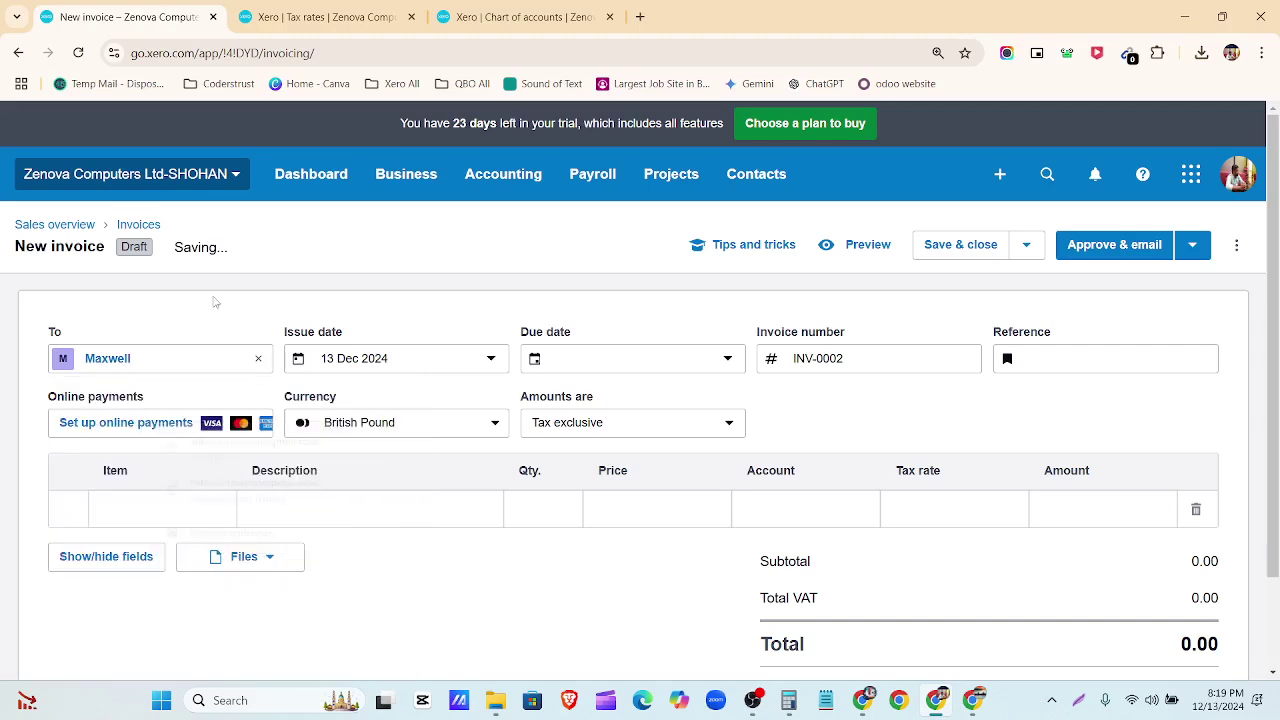
mouse_move(198, 358)
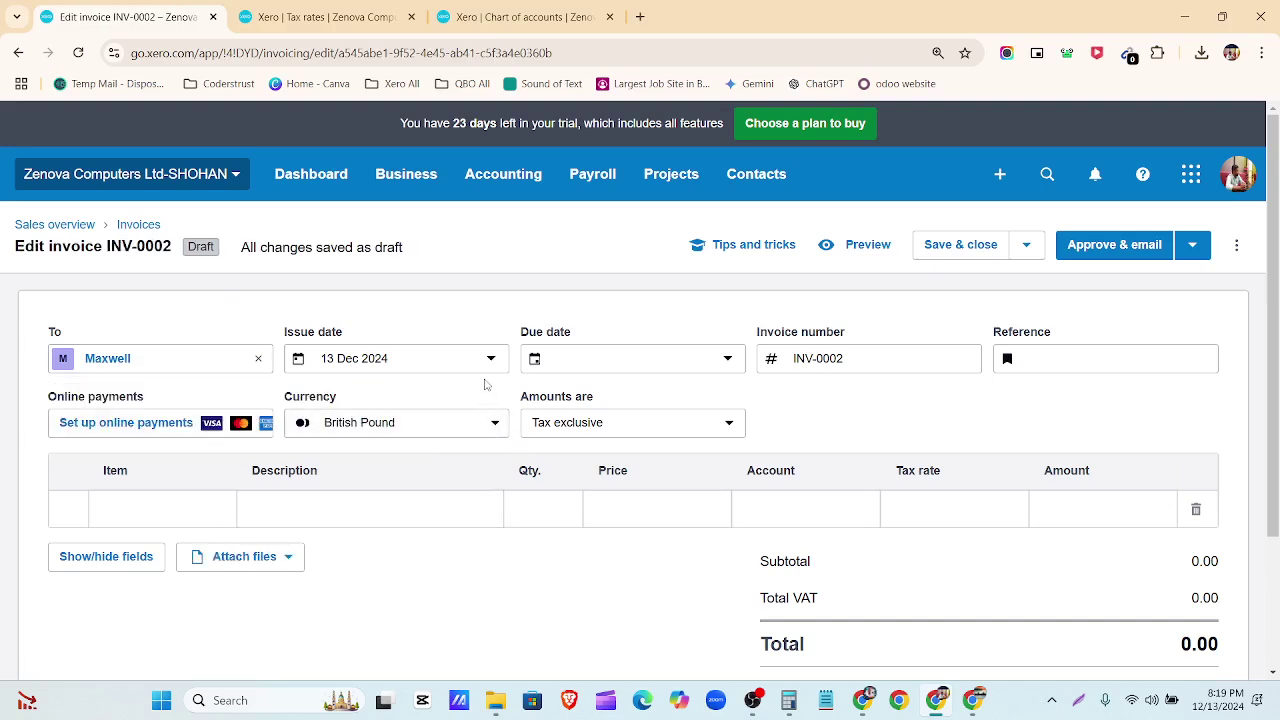
Set the invoice's issue date to 14 Feb 2024 and its due date to 28 Feb 2024, in 14 days.
left_click(489, 369)
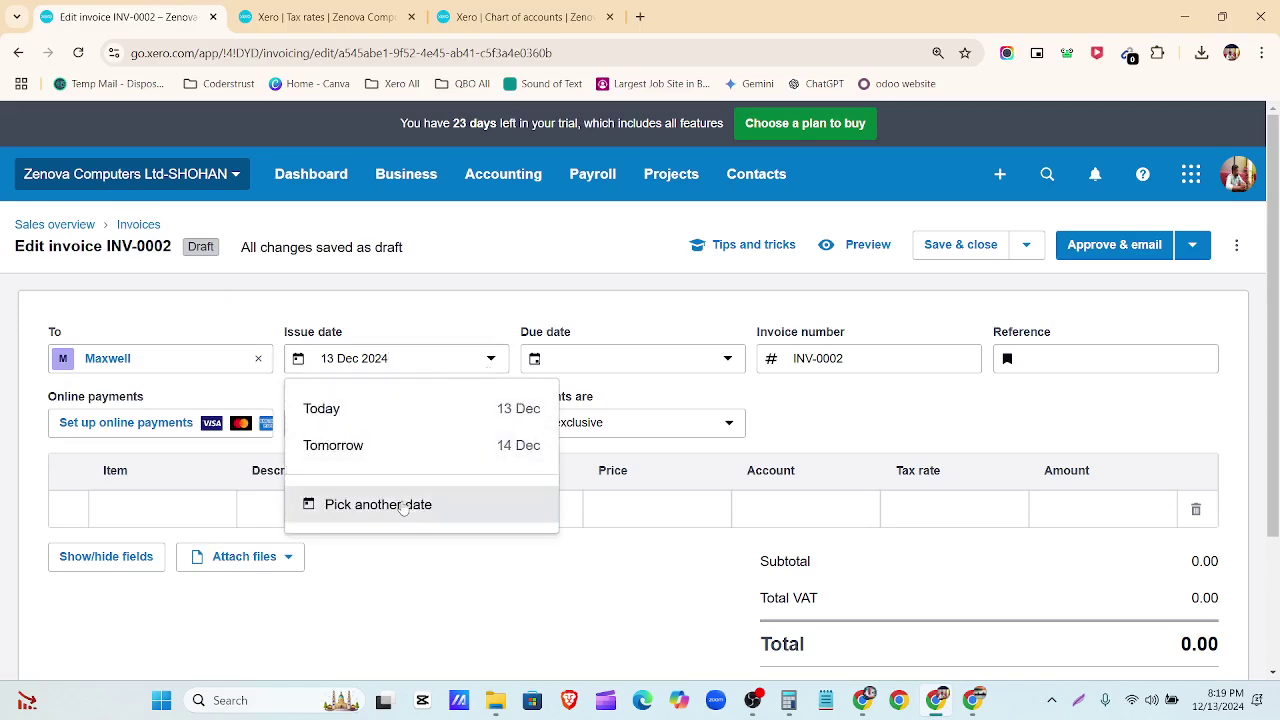
left_click(403, 508)
left_click(418, 403)
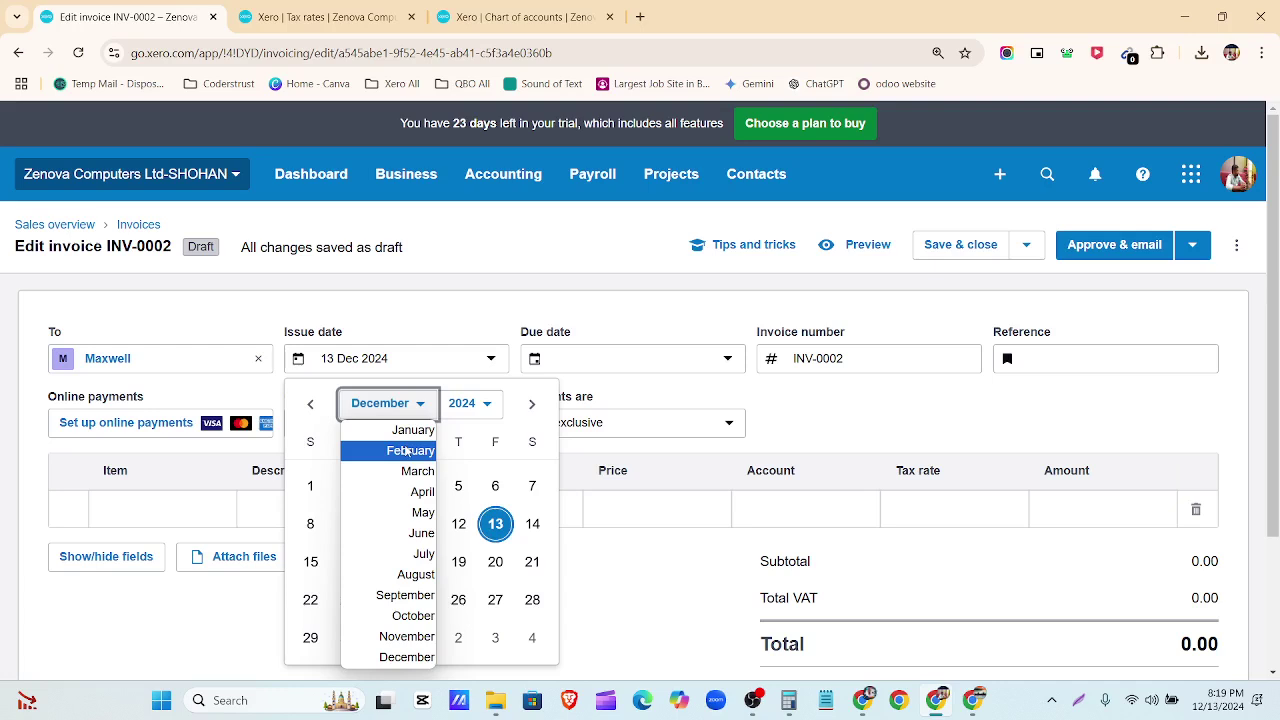
left_click(407, 452)
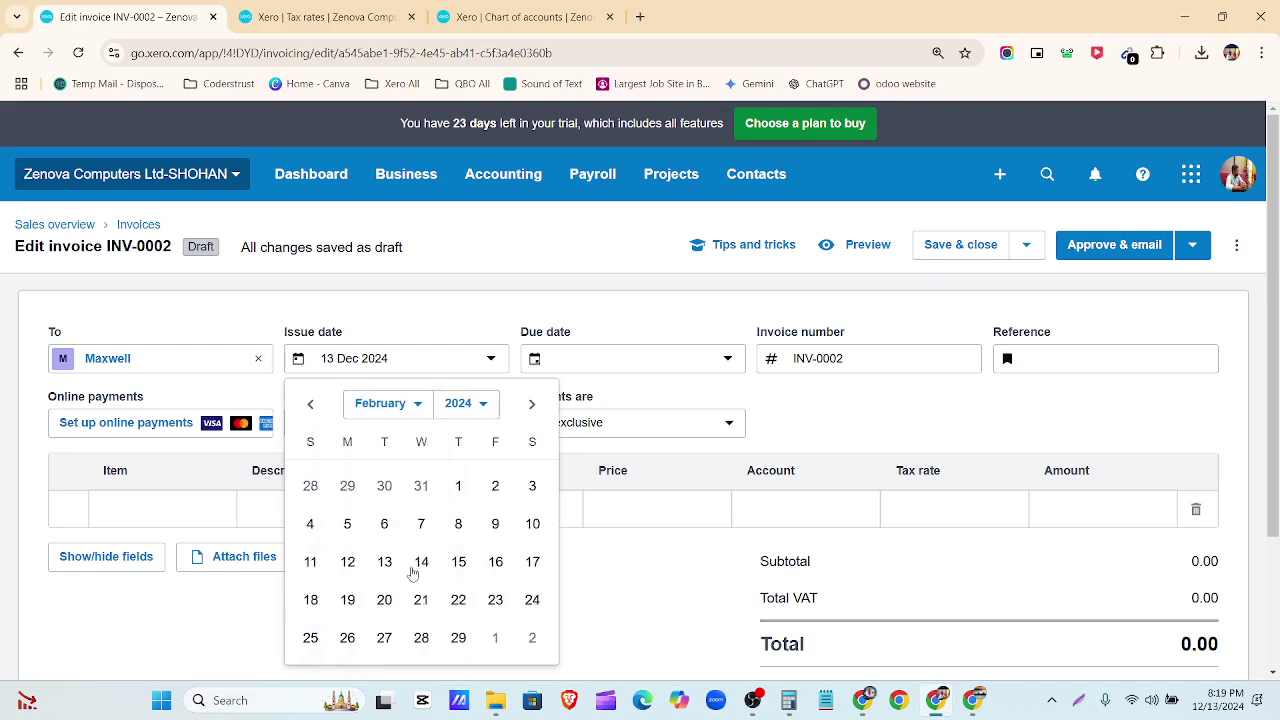
left_click(420, 563)
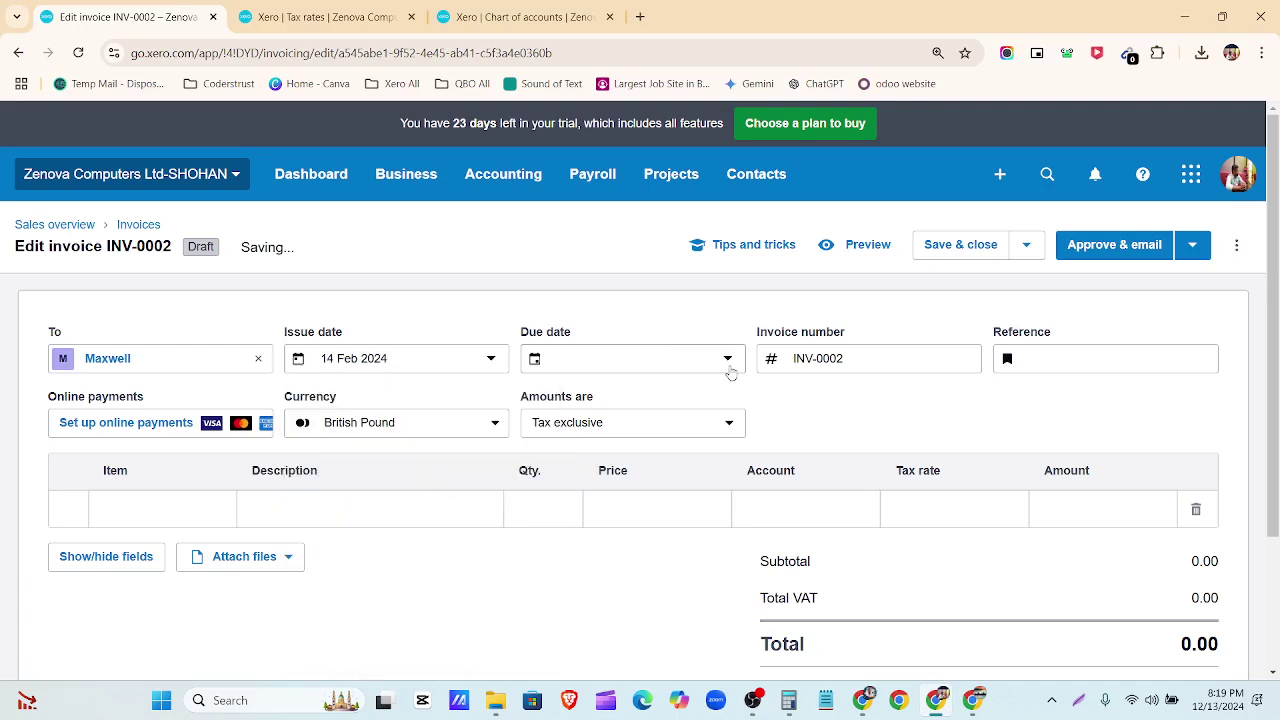
left_click(730, 365)
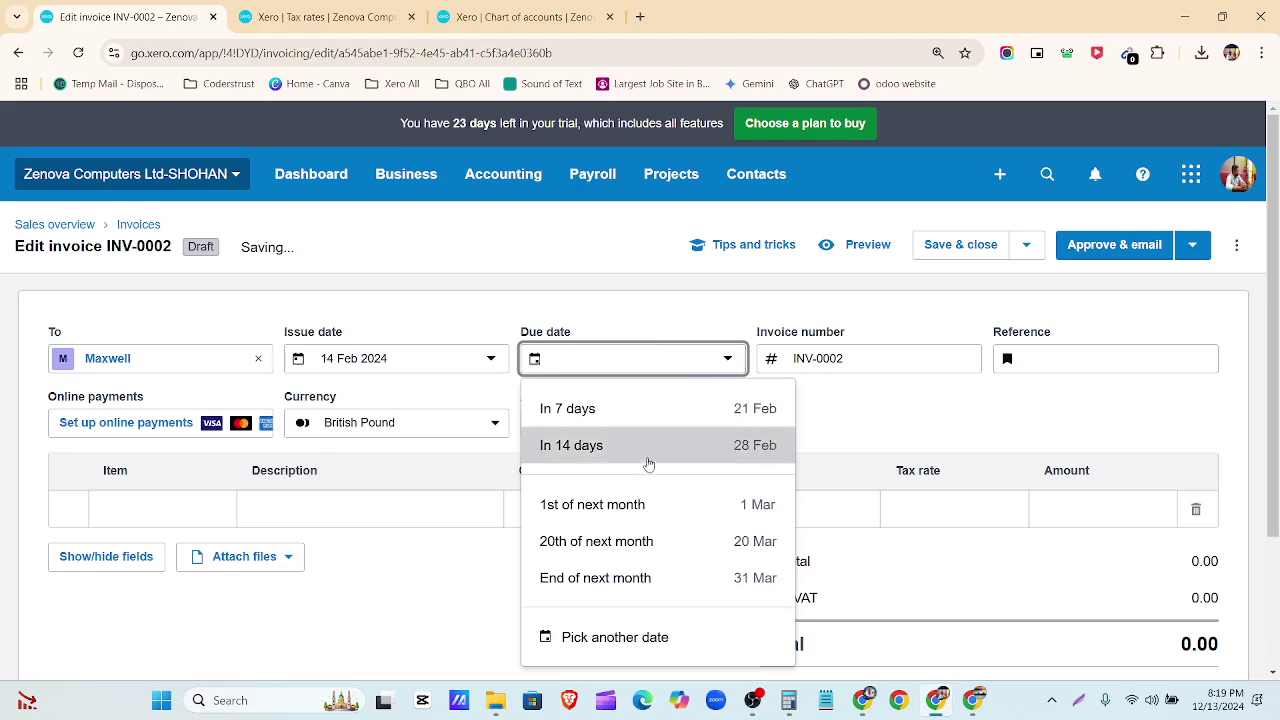
left_click(648, 446)
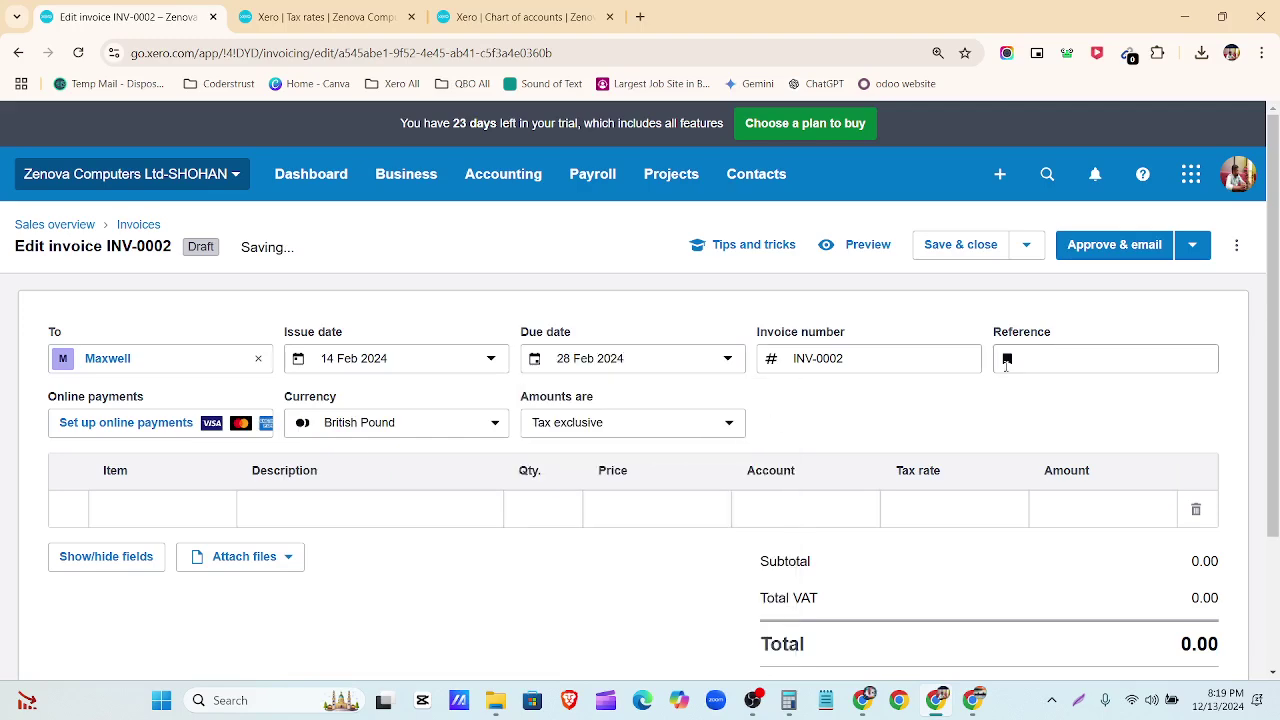
Add item 1003 Lenovo ThinkPad T550 Business 15.6 and item 1006 Dell Foxconn SATA Power as invoice lines.
scroll(500, 420, "down", 1)
left_click(160, 425)
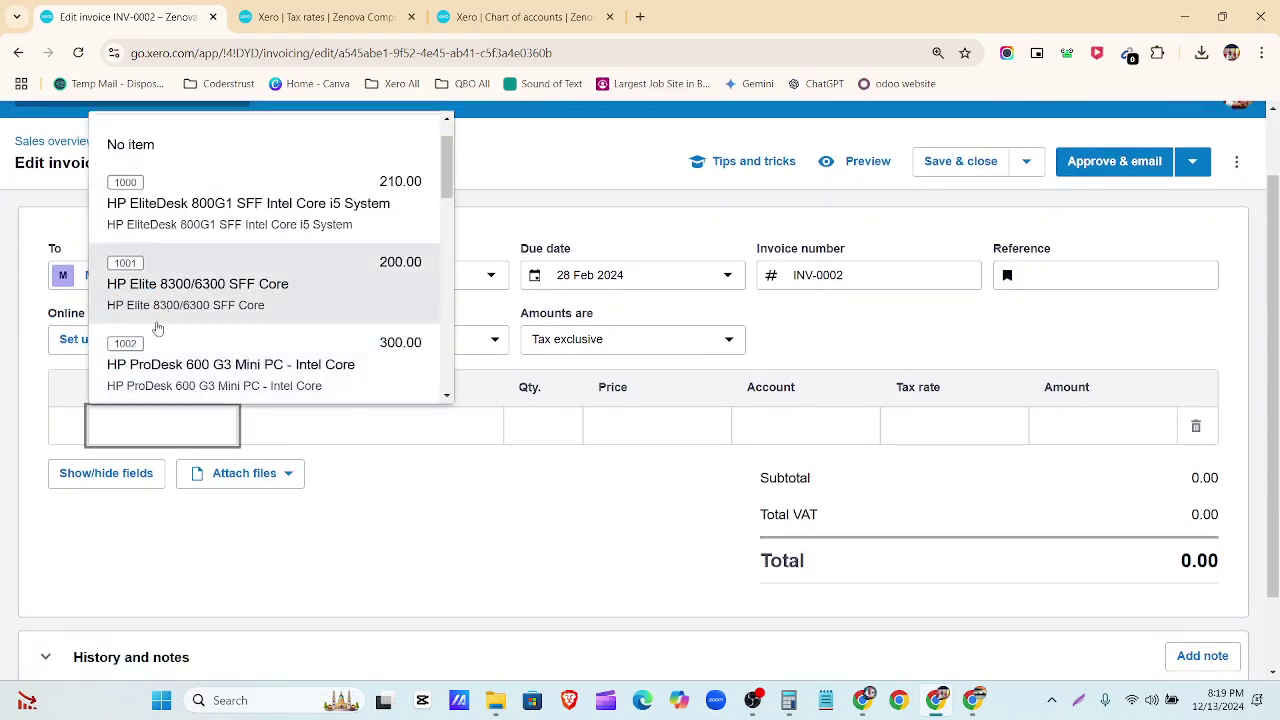
scroll(158, 328, "down", 2)
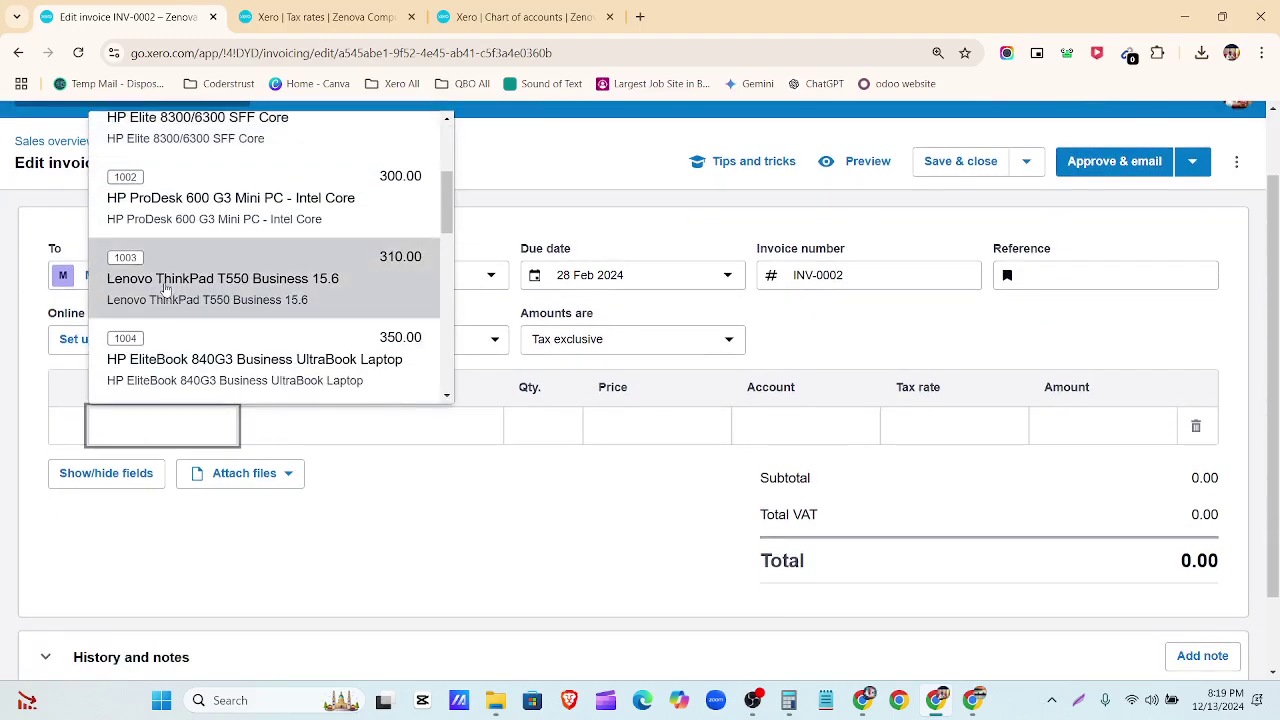
left_click(165, 288)
left_click(141, 512)
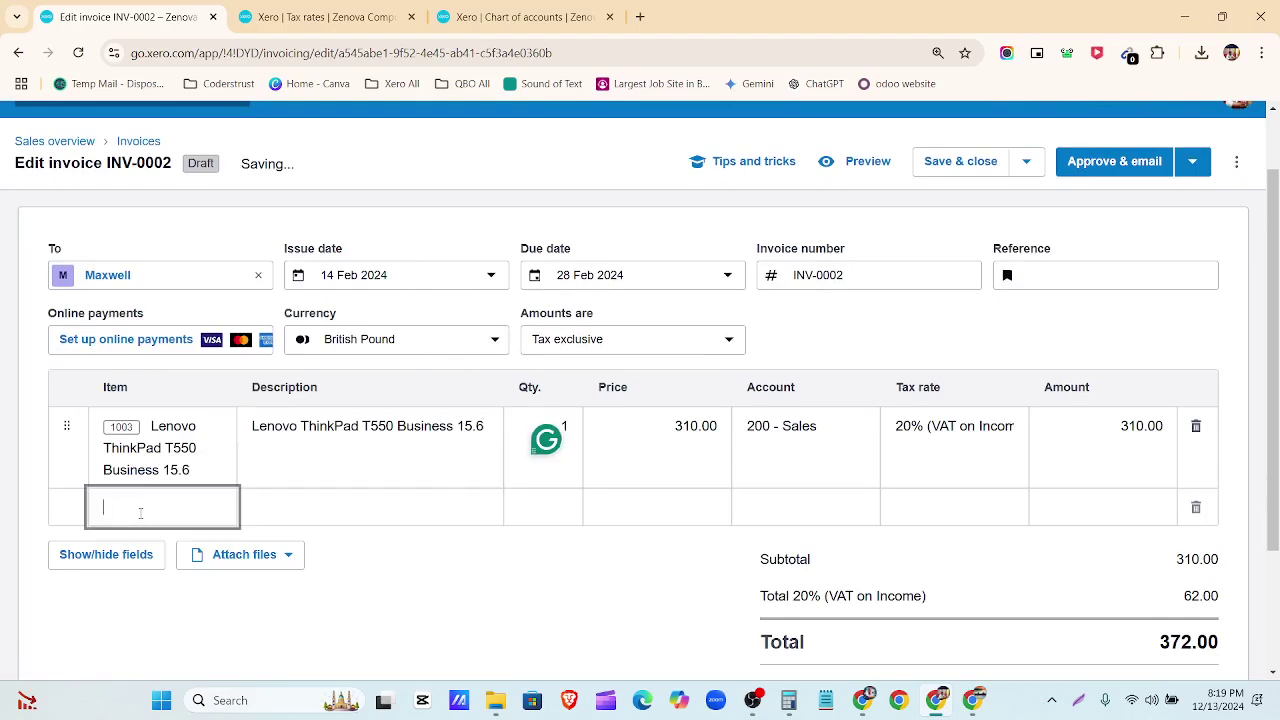
scroll(363, 306, "down", 5)
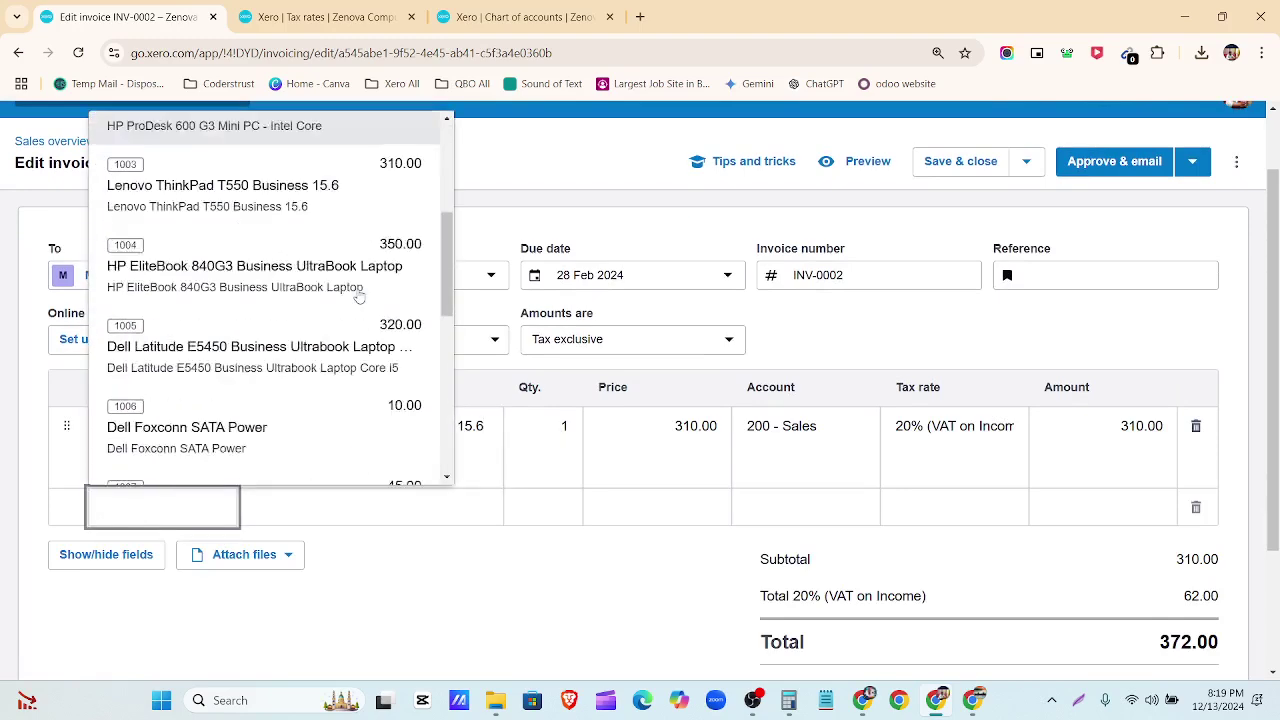
left_click(238, 388)
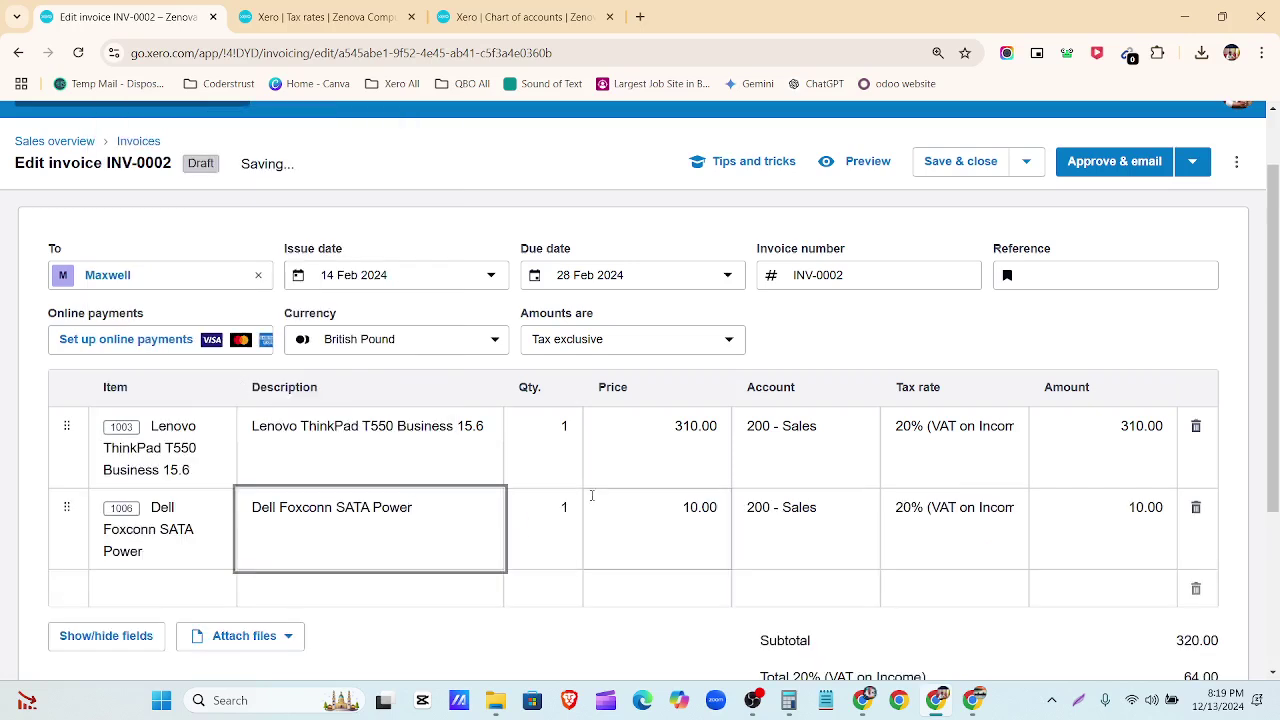
Set the quantity to 15 for the Lenovo ThinkPad line and 20 for the Dell Foxconn SATA Power line.
left_click(560, 430)
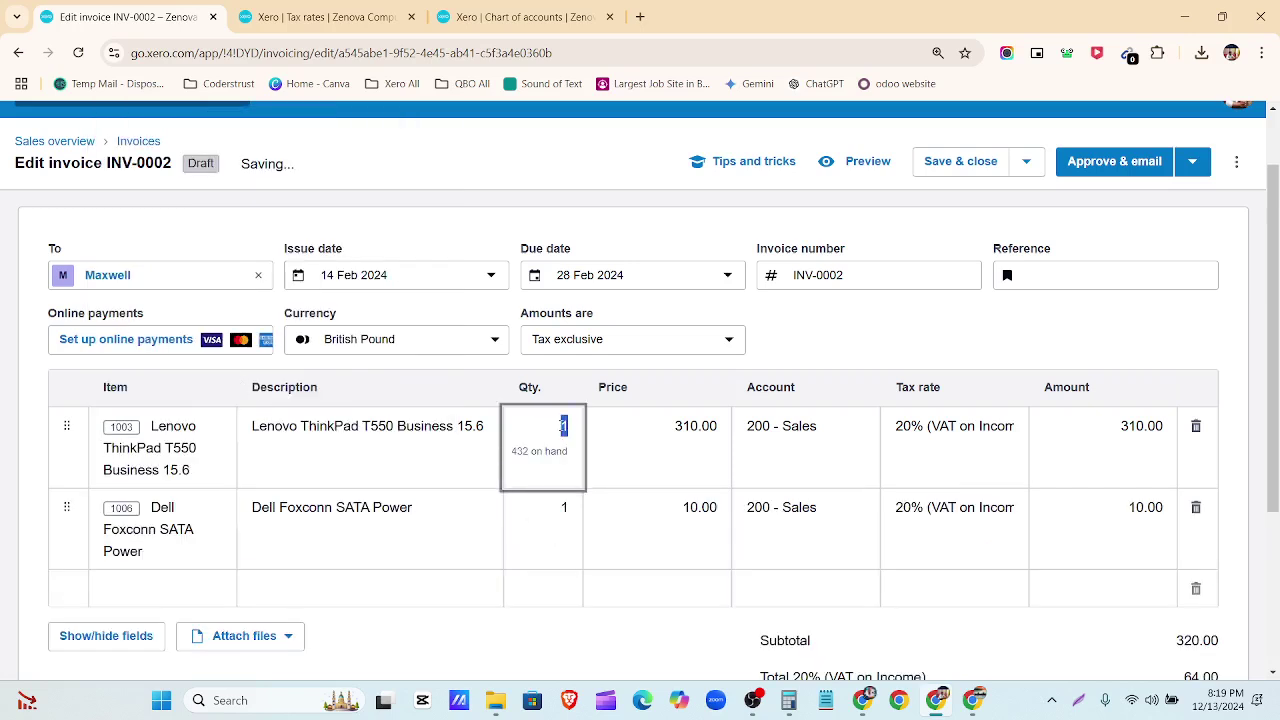
type("15")
left_click(564, 508)
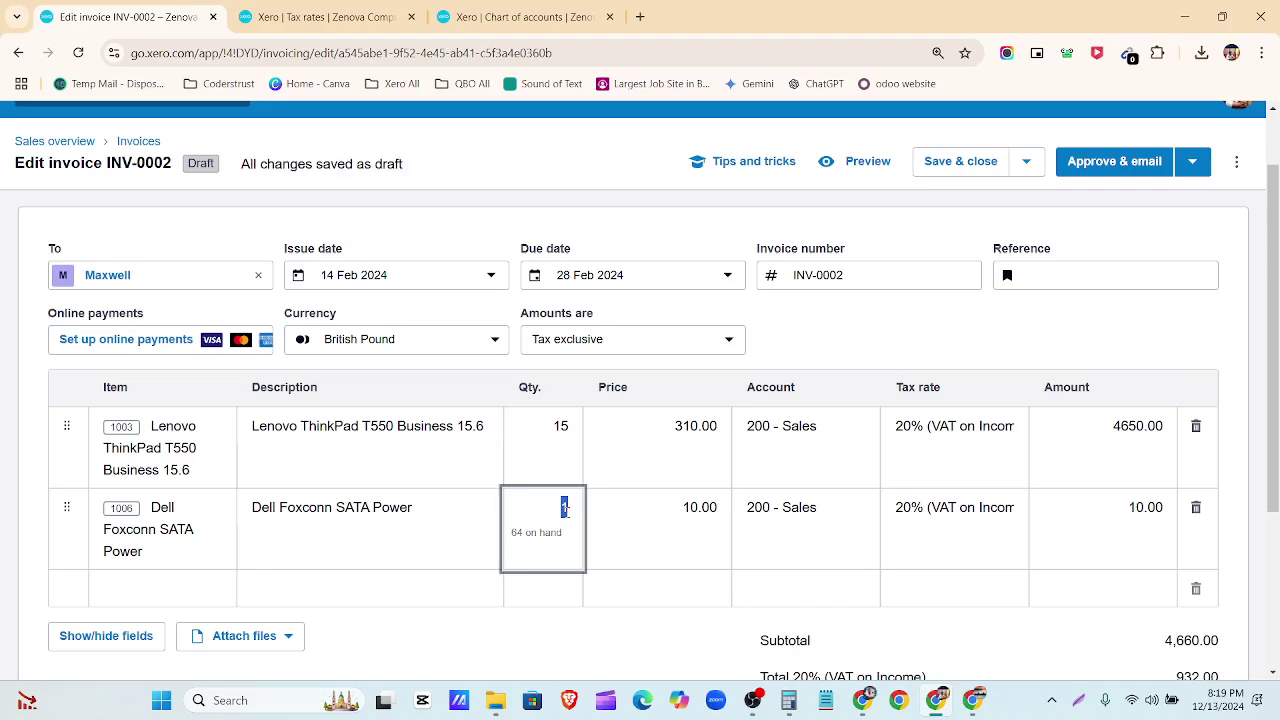
type("20")
left_click(585, 678)
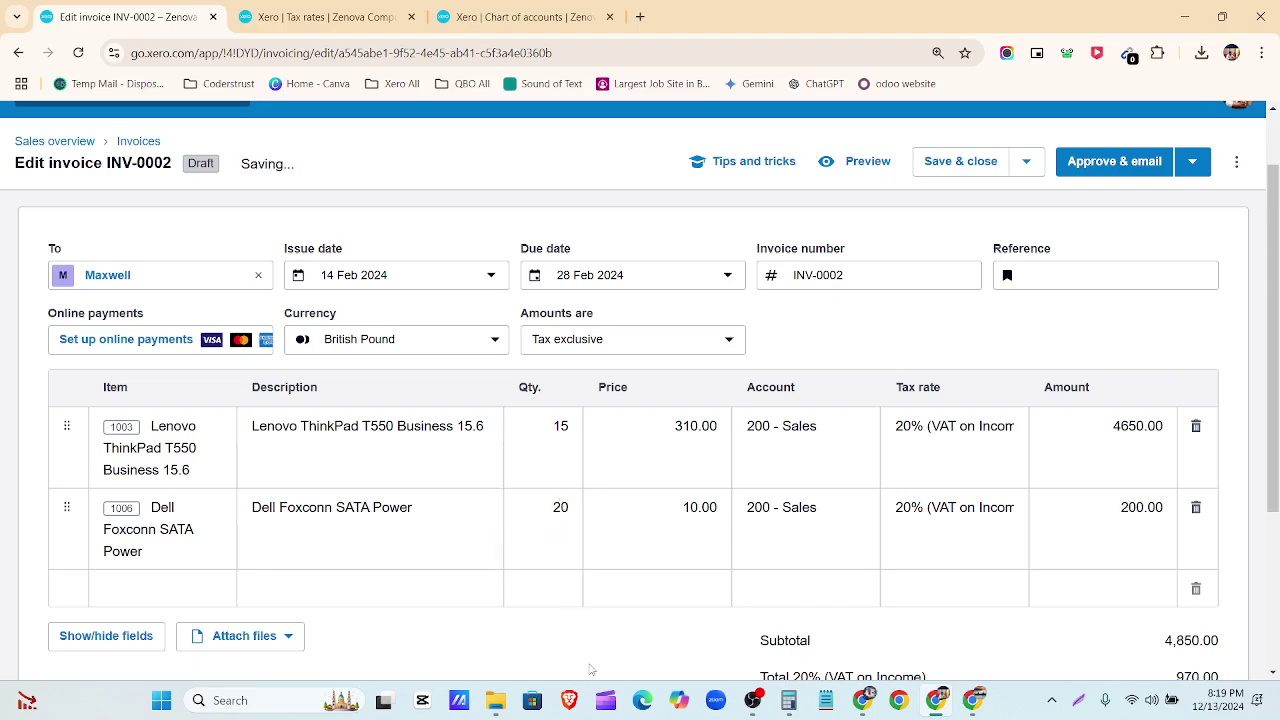
Check the line amounts, VAT and total of invoice INV-0002, and approve it without emailing.
scroll(917, 484, "down", 1)
scroll(854, 366, "down", 1)
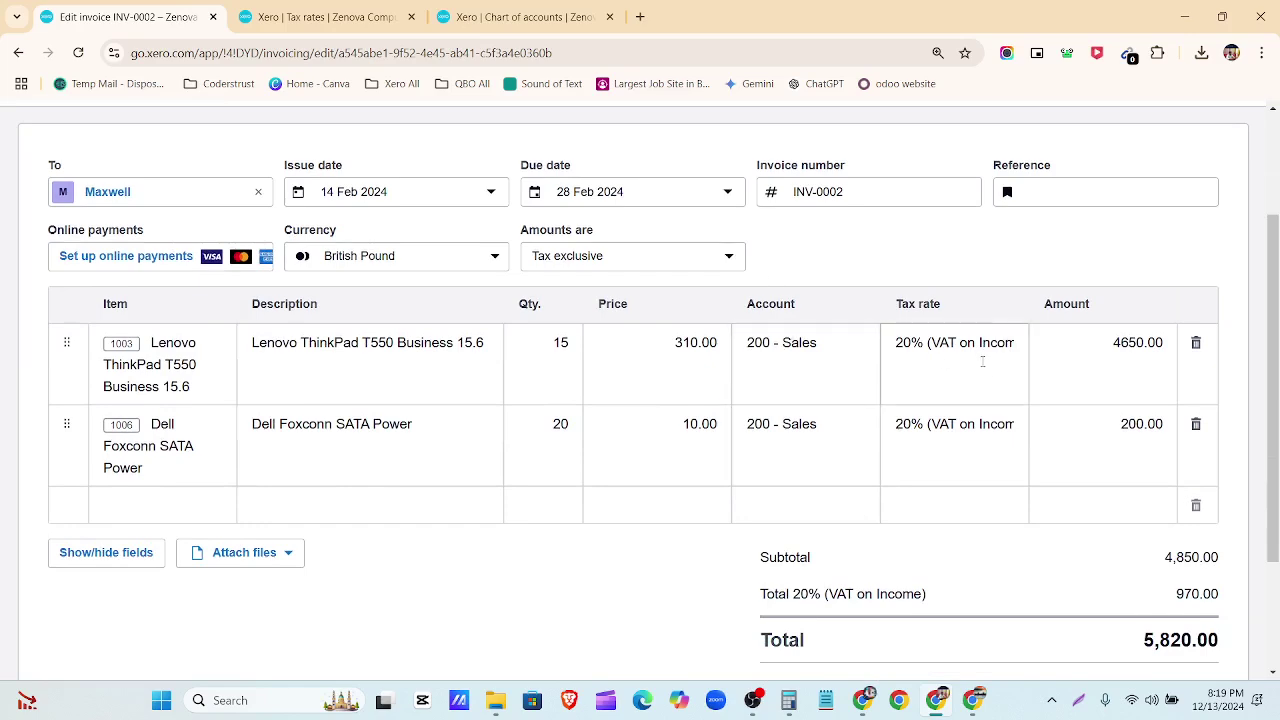
scroll(975, 375, "down", 1)
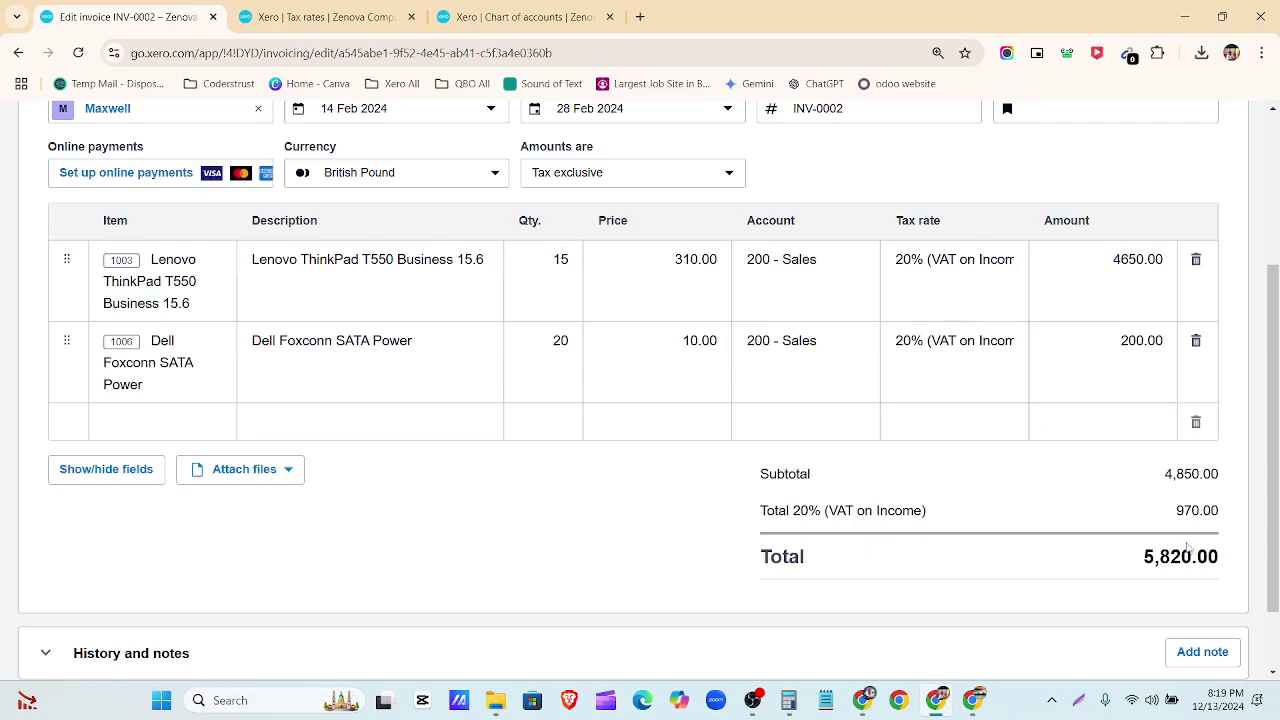
scroll(1070, 568, "down", 1)
scroll(1067, 550, "up", 3)
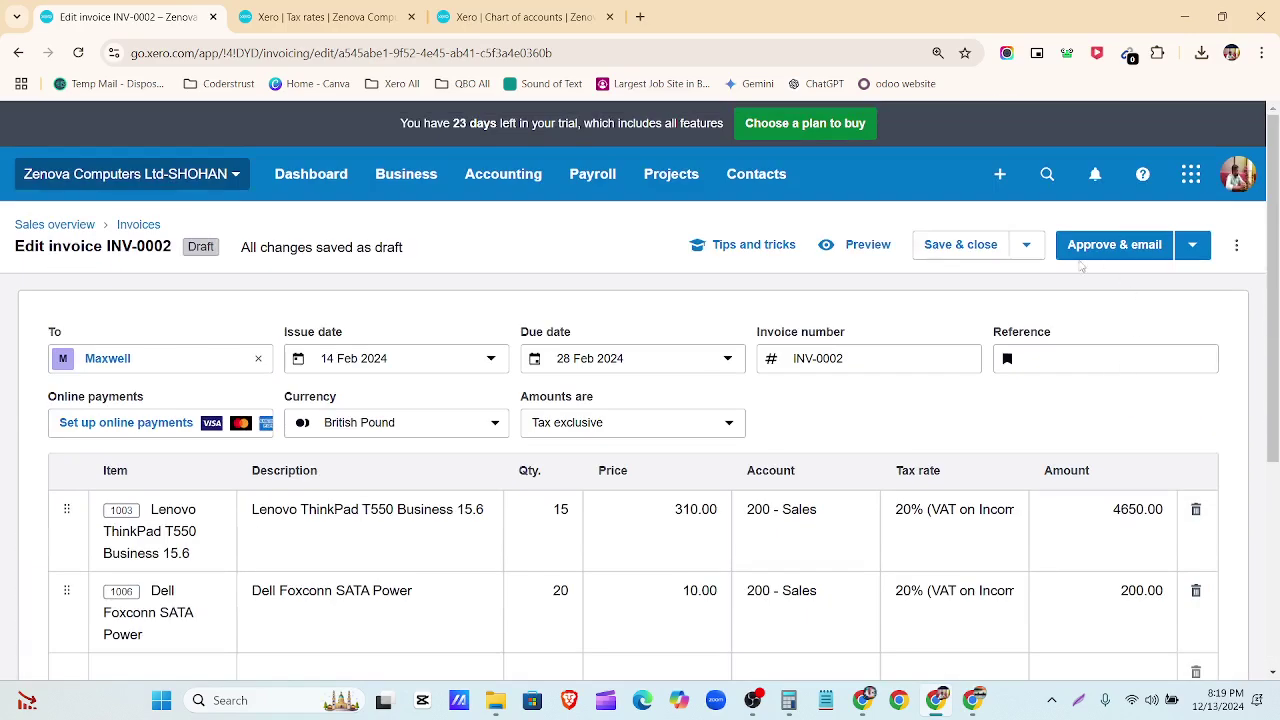
left_click(1195, 247)
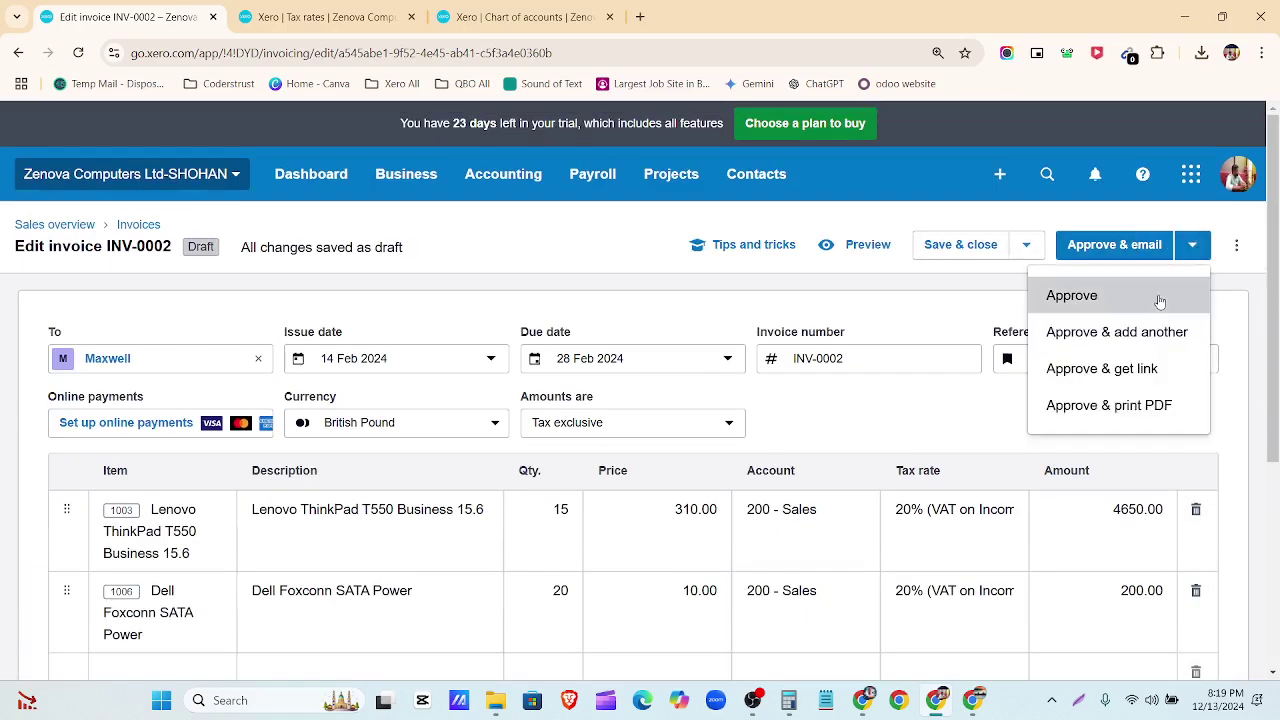
left_click(1158, 297)
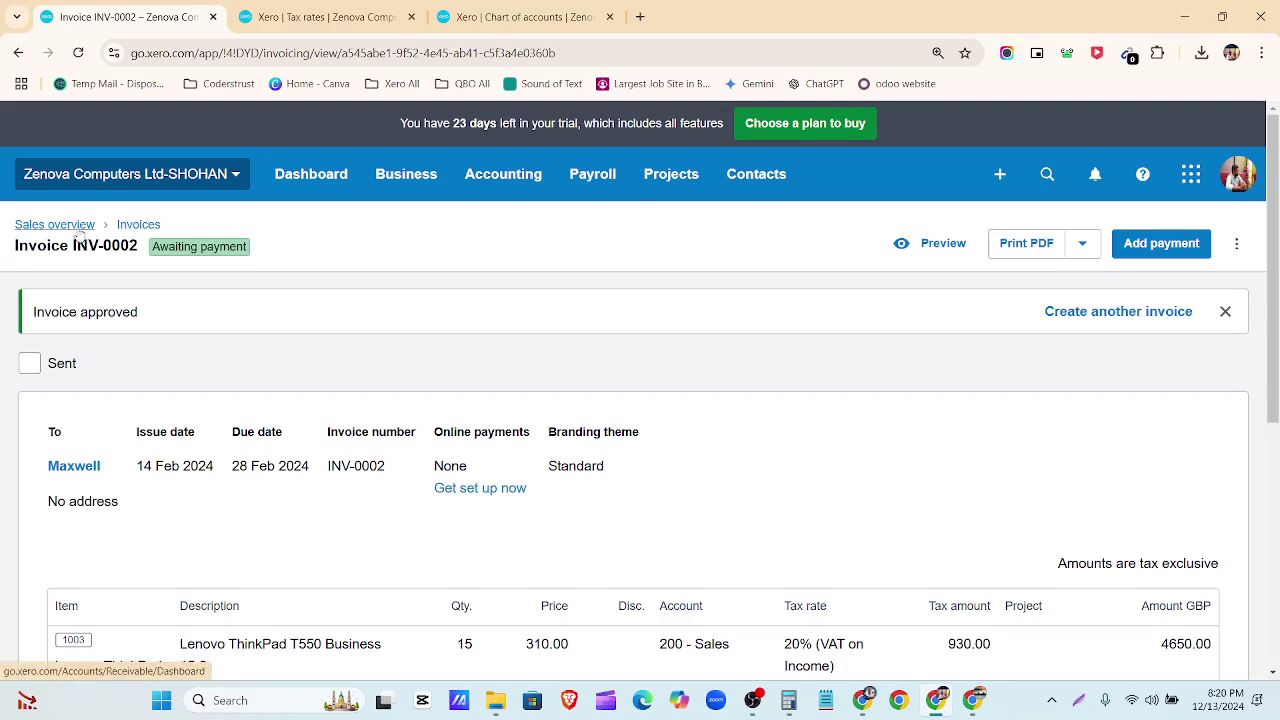
Open INV-0002 from the invoices list and replace the other browser tabs with a duplicate of the invoice's tab.
left_click(131, 226)
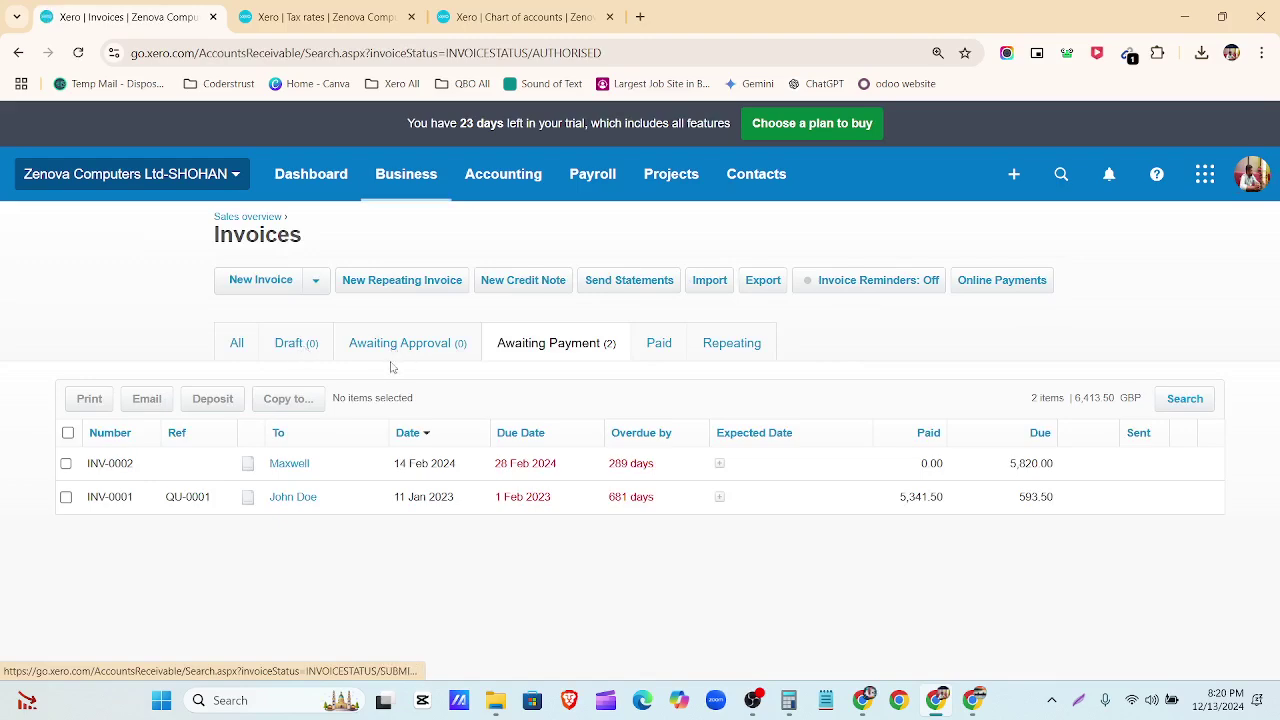
left_click(355, 470)
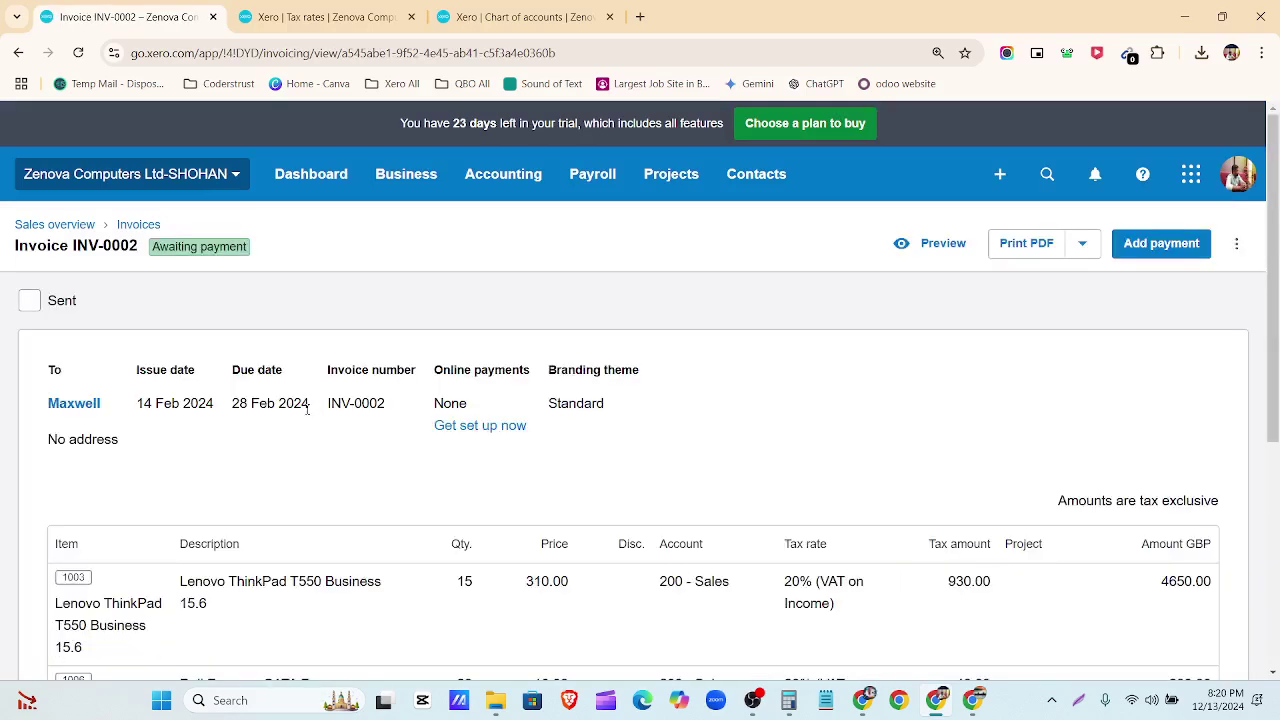
middle_click(409, 20)
right_click(131, 18)
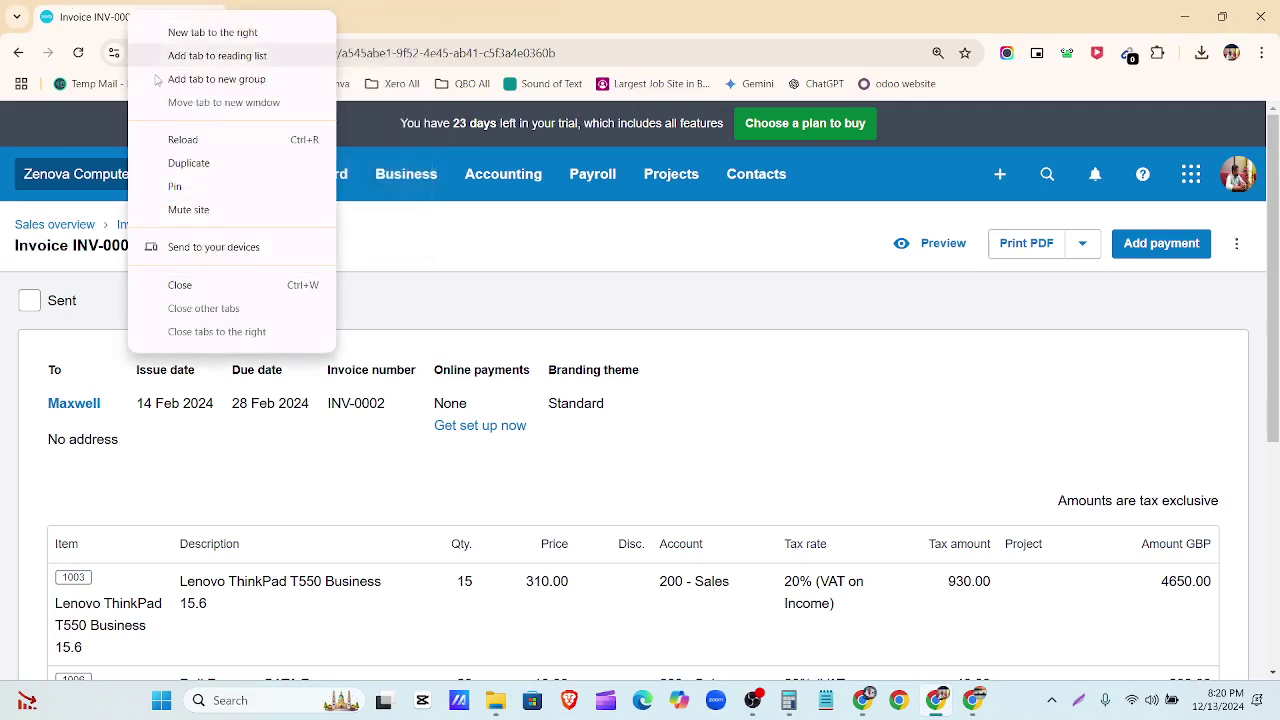
left_click(180, 161)
Start a new credit note from invoice INV-0002 with Create and apply credit, using the duplicate of the invoice.
left_click(137, 22)
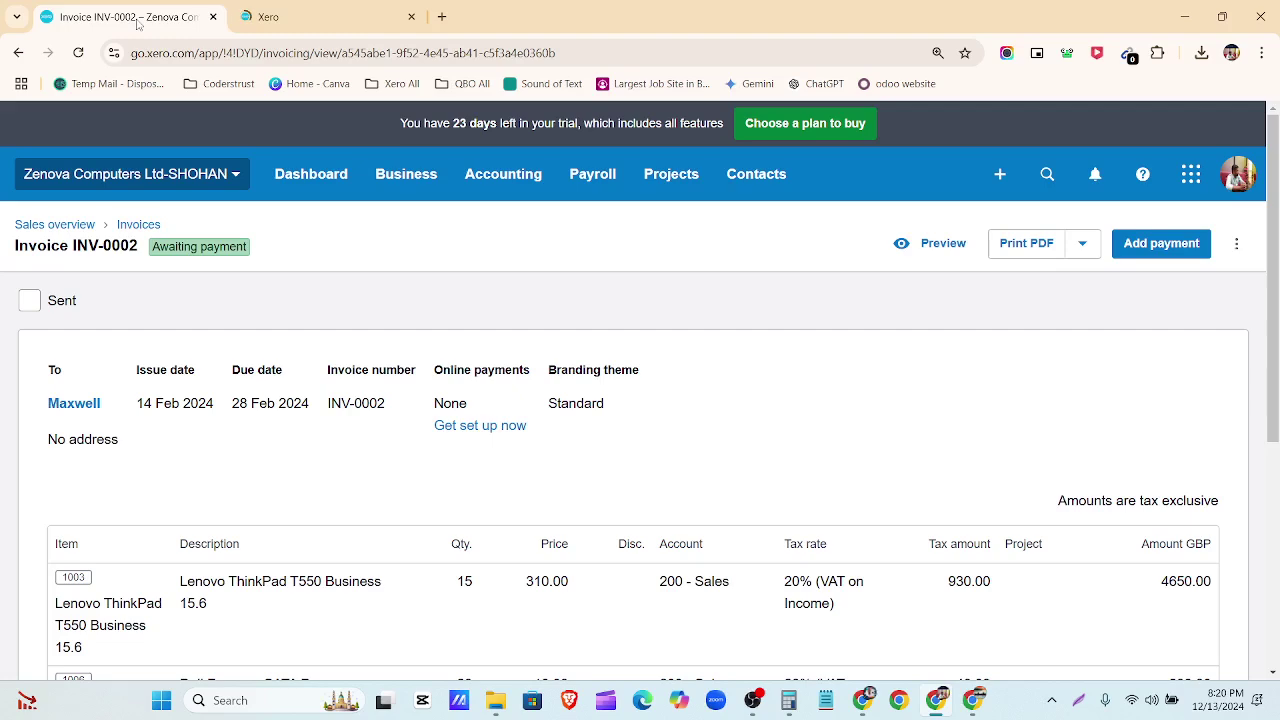
scroll(314, 471, "down", 2)
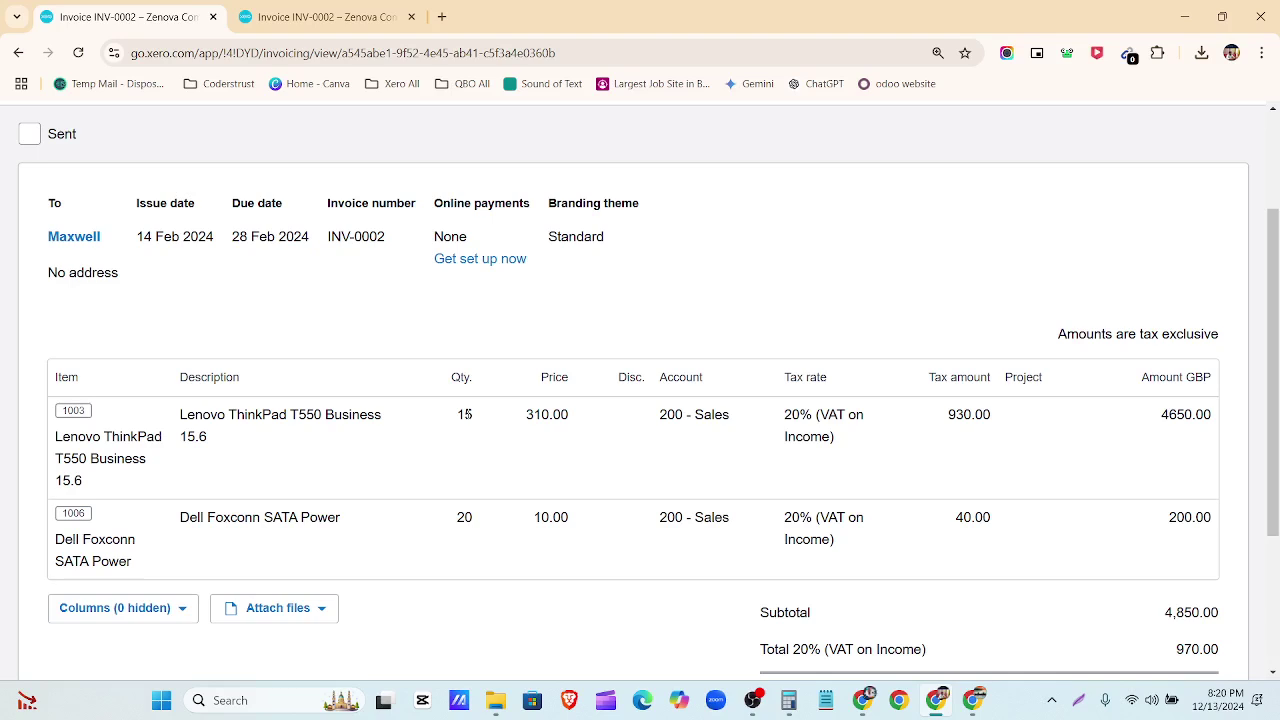
left_click(320, 16)
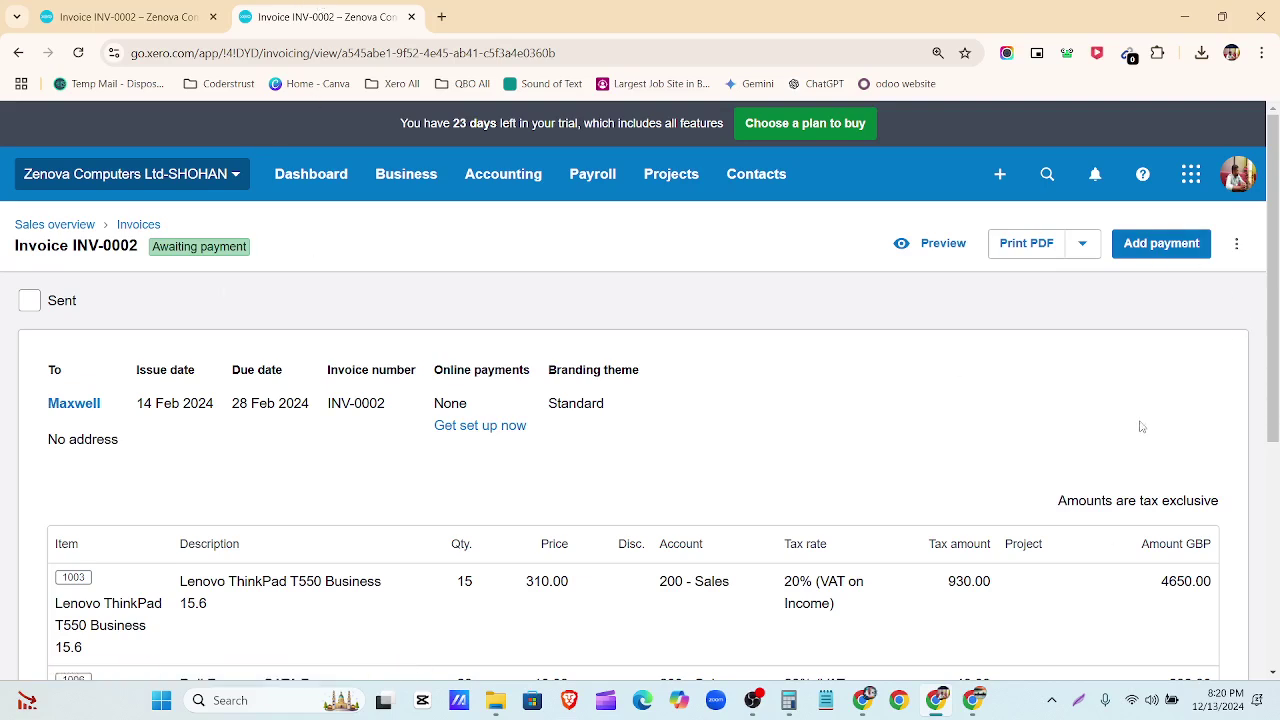
left_click(156, 16)
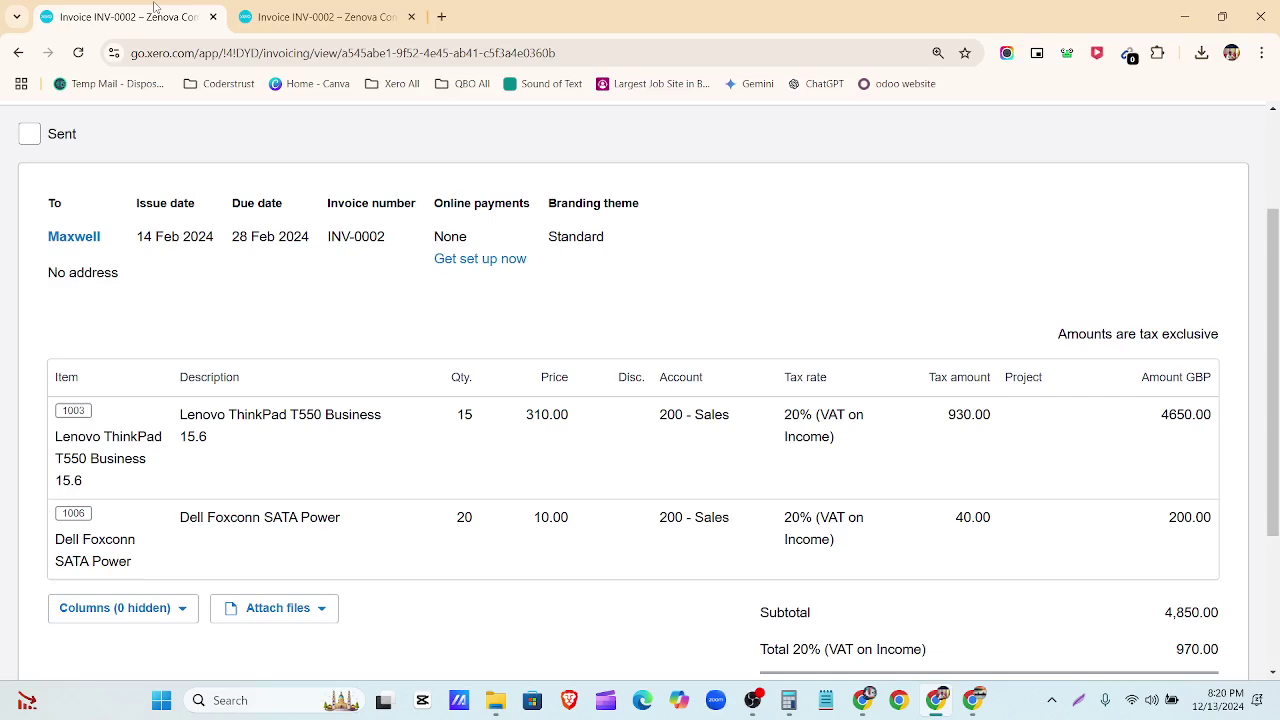
left_click(324, 22)
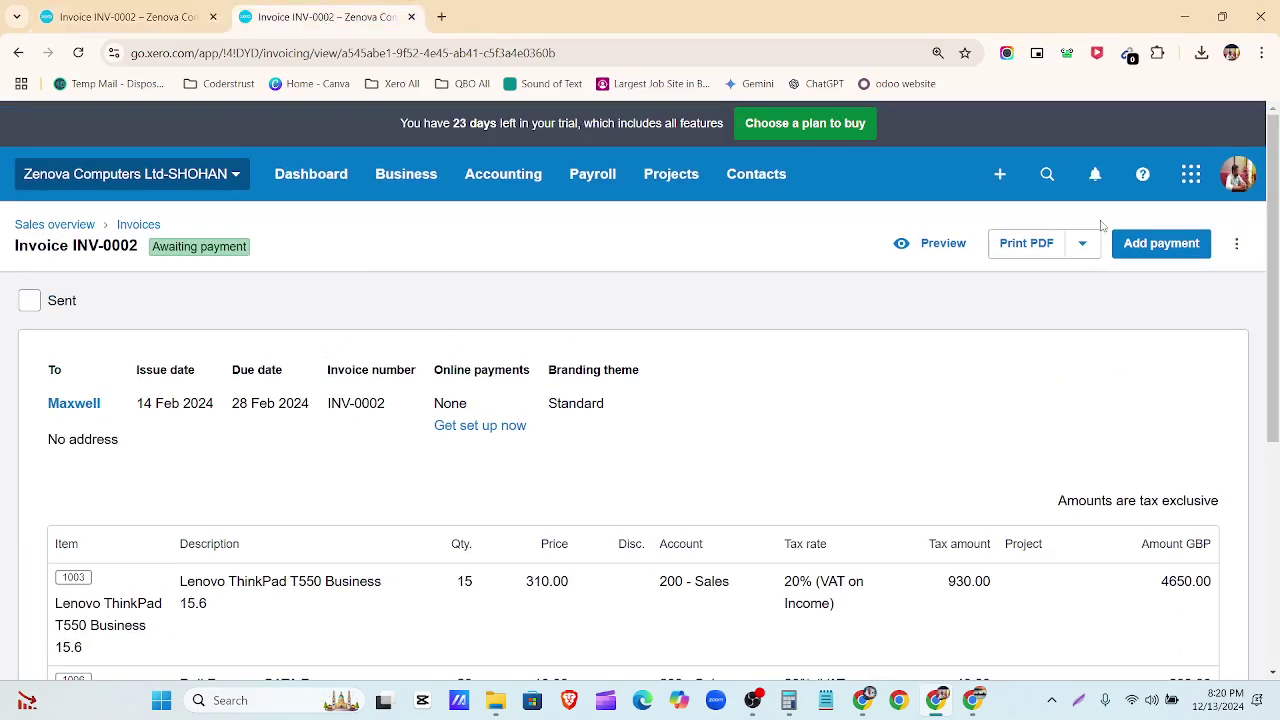
left_click(1238, 246)
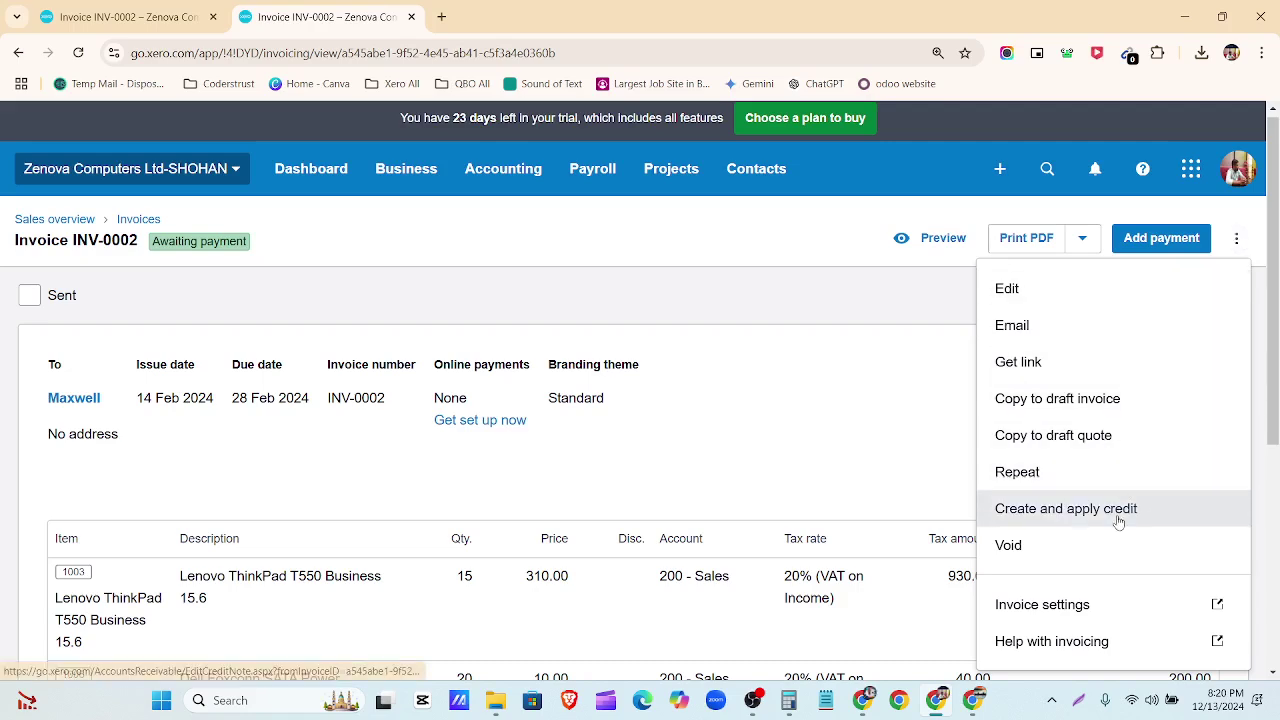
scroll(1103, 392, "down", 2)
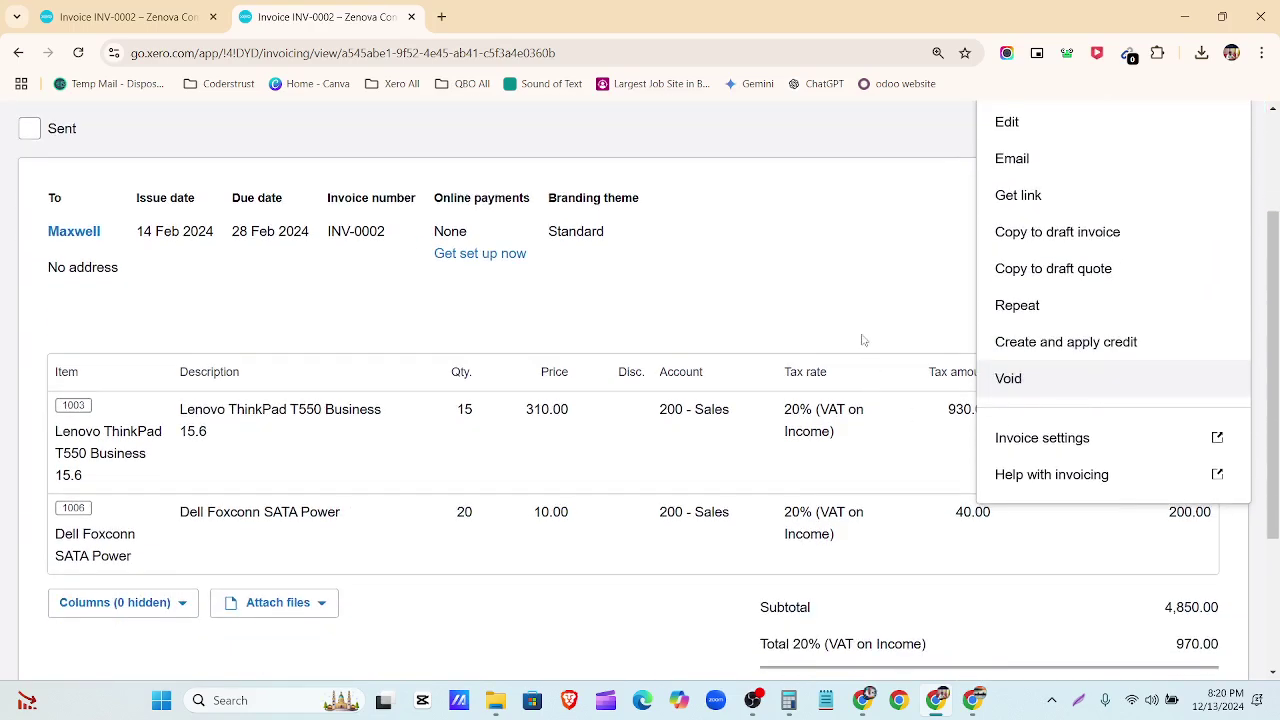
scroll(863, 340, "up", 2)
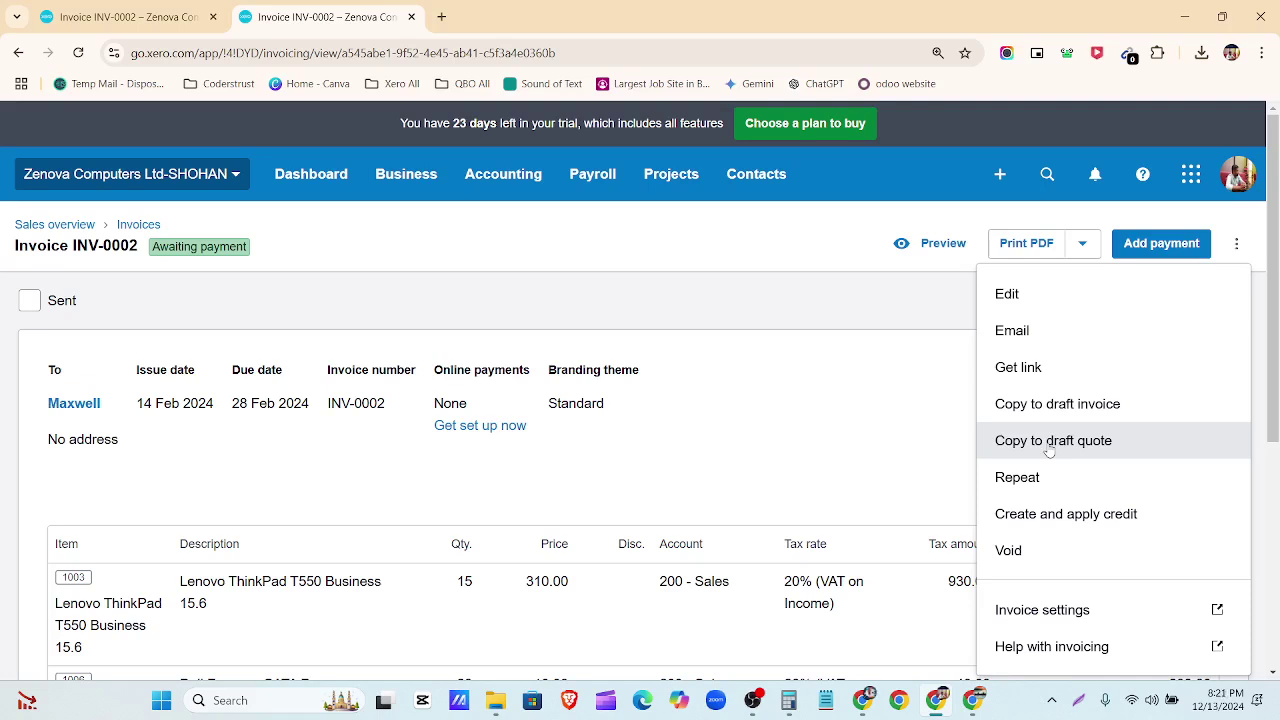
left_click(1095, 515)
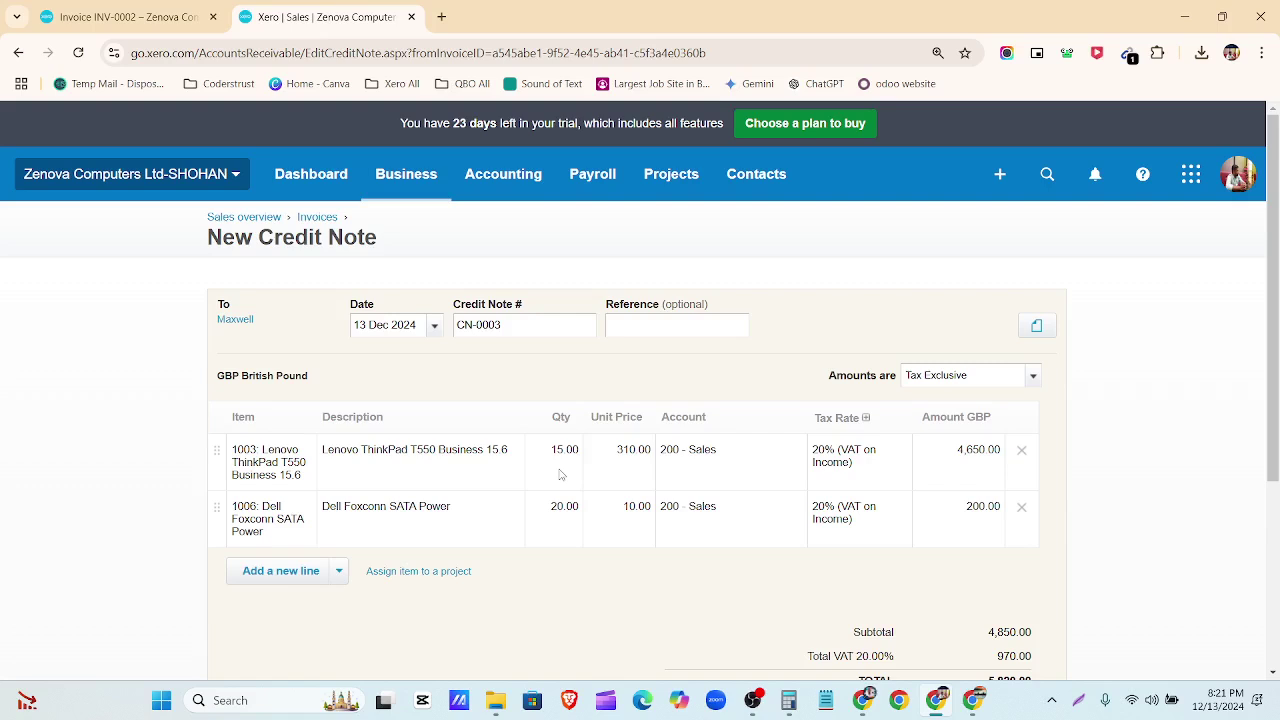
Set the credit note's date to 20 Feb 2023.
left_click(435, 327)
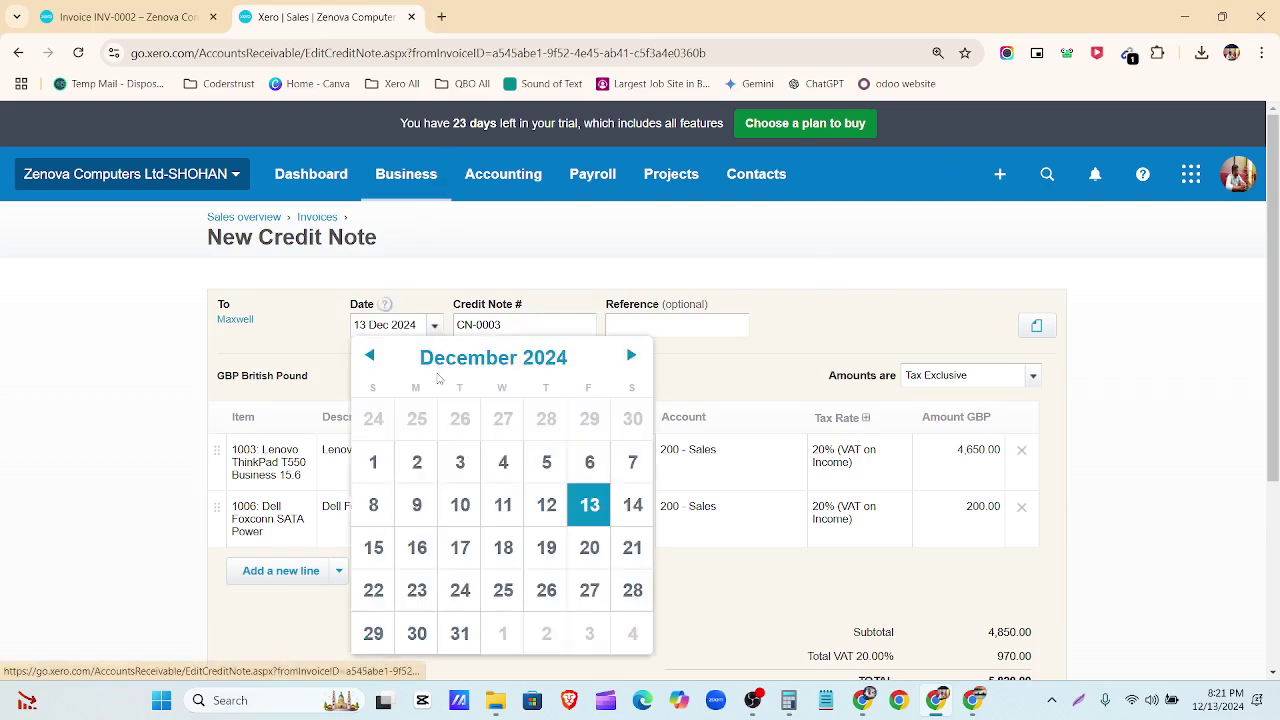
left_click(443, 362)
left_click(392, 416)
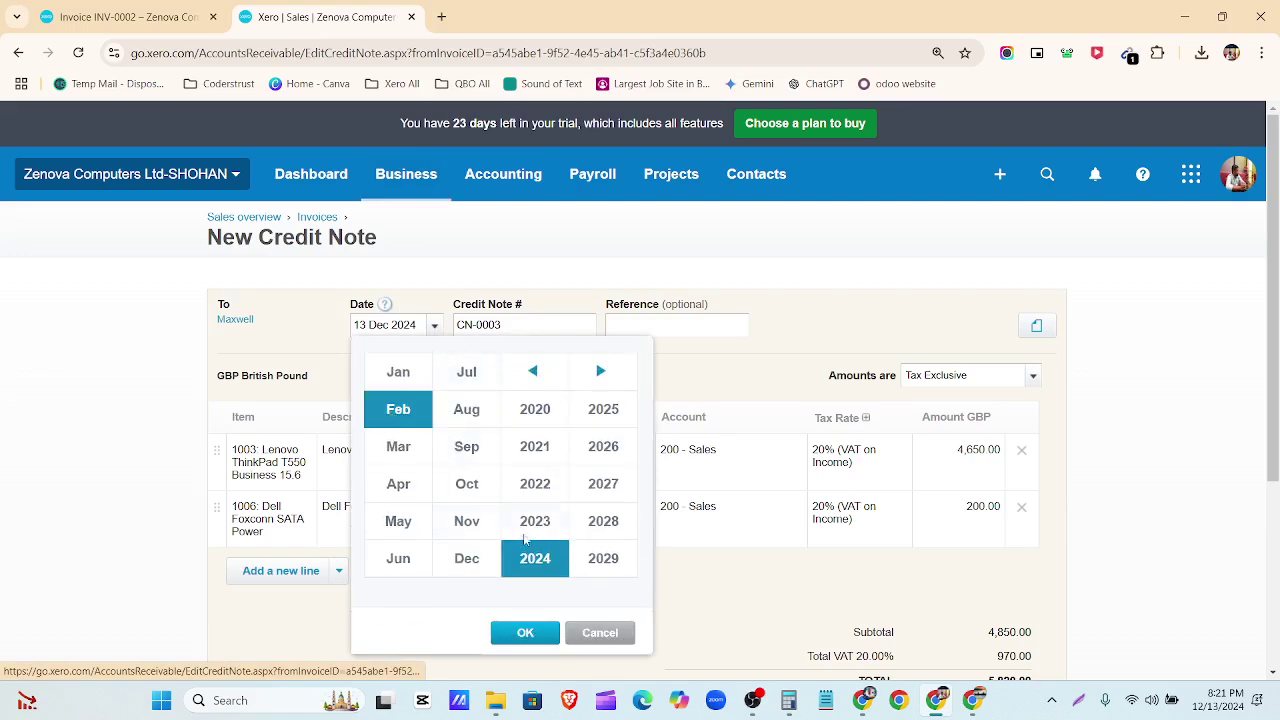
left_click(535, 521)
left_click(525, 632)
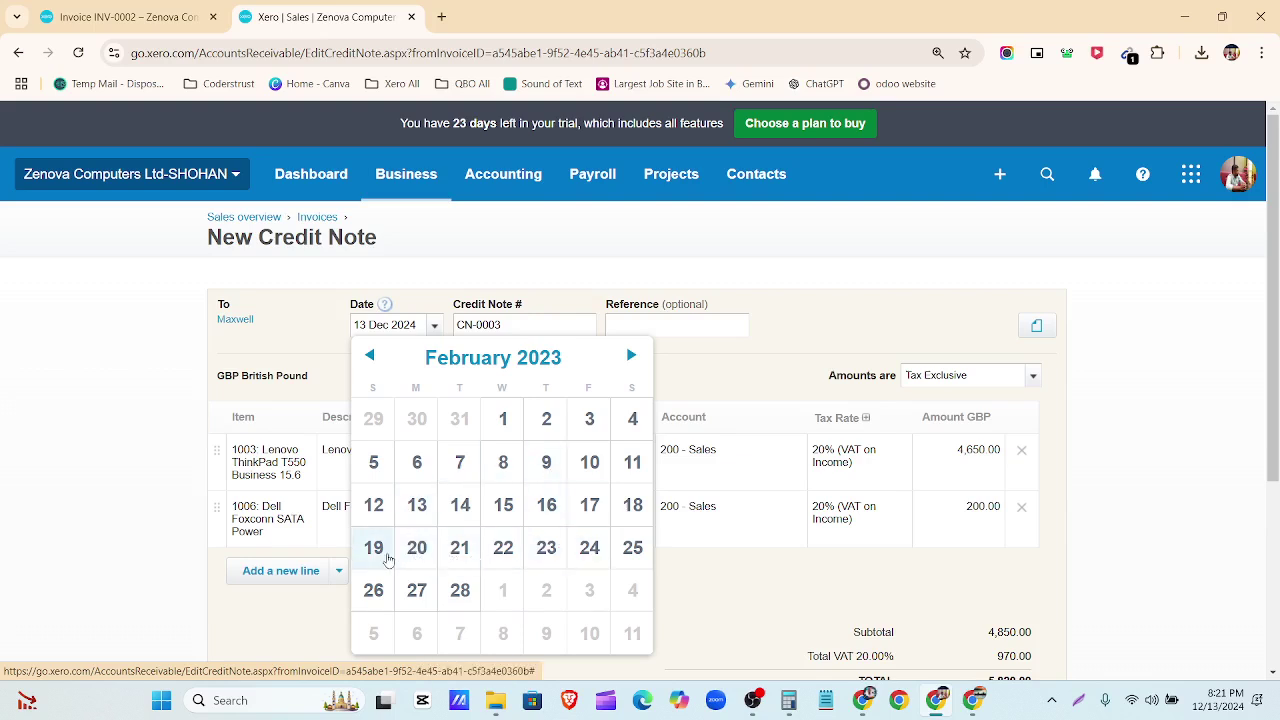
left_click(417, 552)
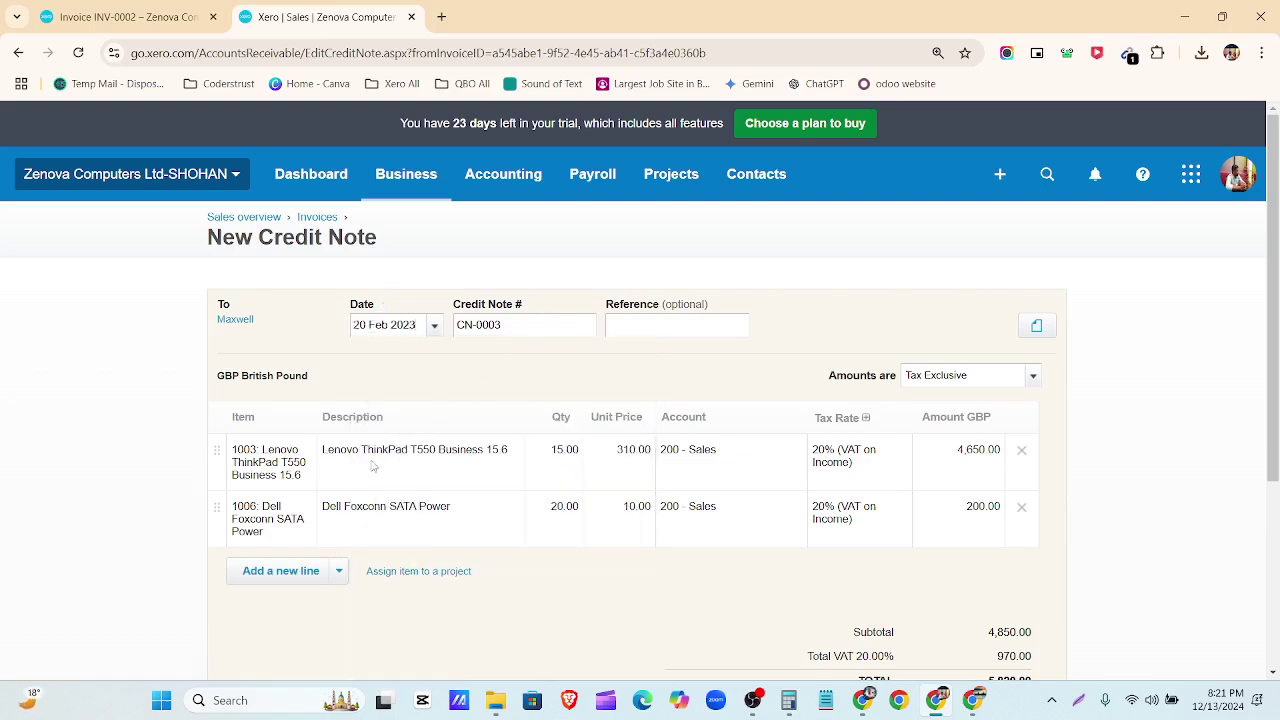
Remove the Dell Foxconn SATA Power line from the credit note and set the Lenovo ThinkPad quantity to 5.
left_click(1021, 507)
left_click(562, 454)
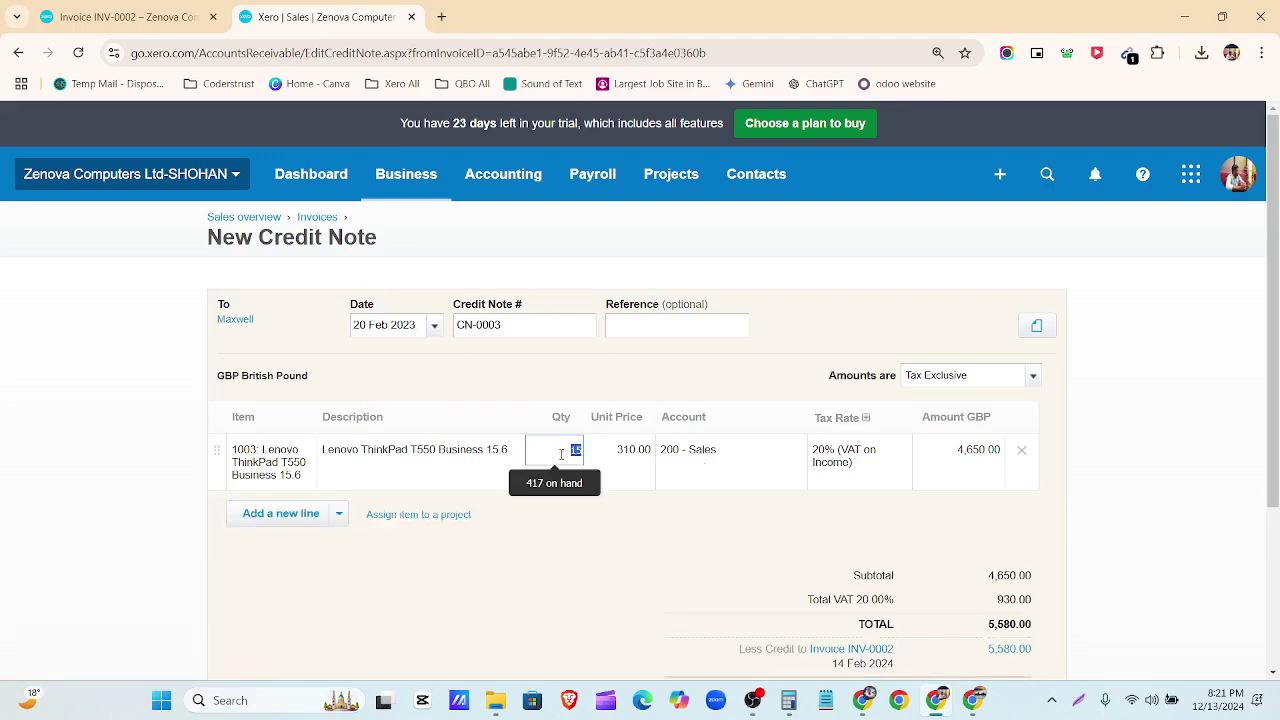
type("5")
left_click(565, 556)
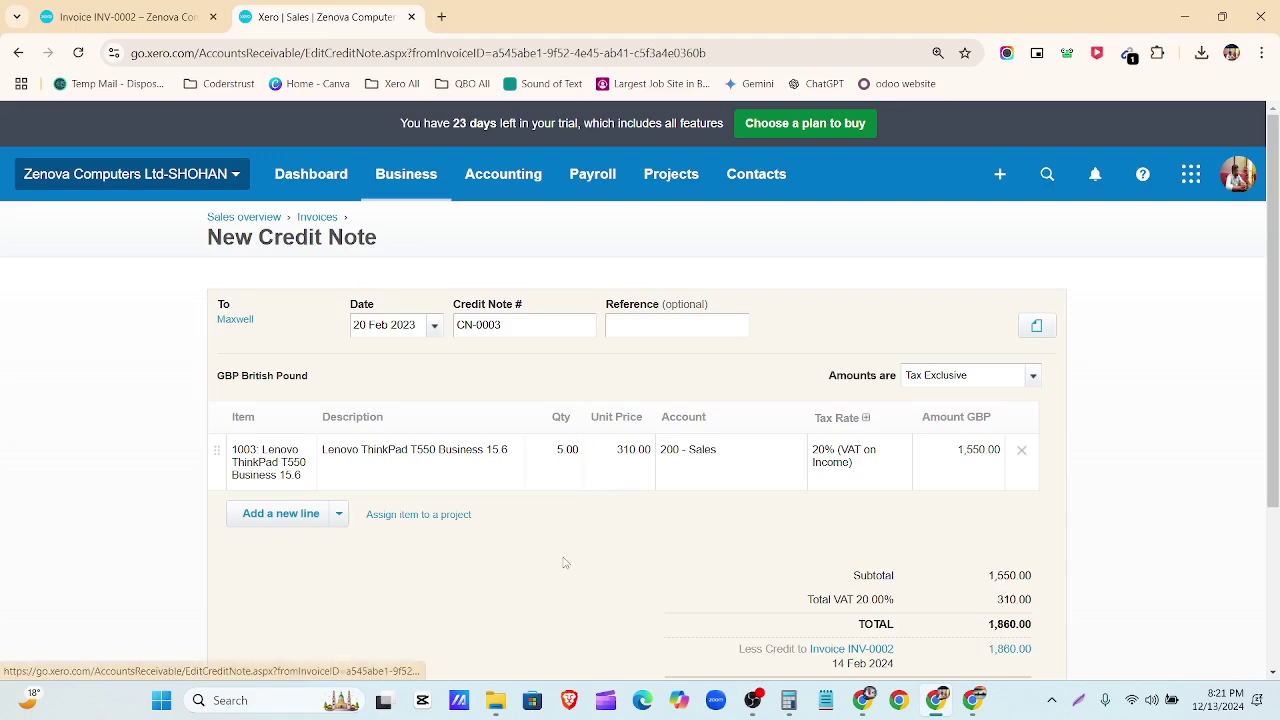
Check the credit note's totals and approval options, save it as a draft, and dismiss the notice.
scroll(923, 451, "down", 2)
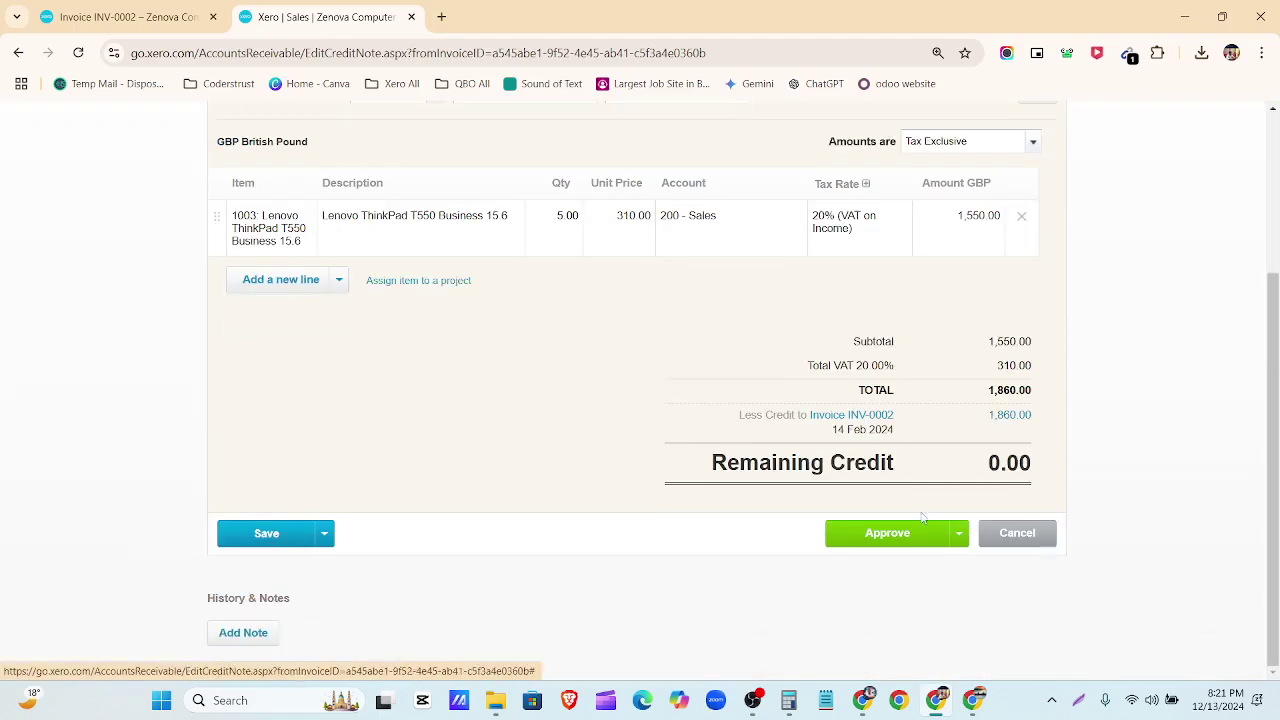
left_click(960, 534)
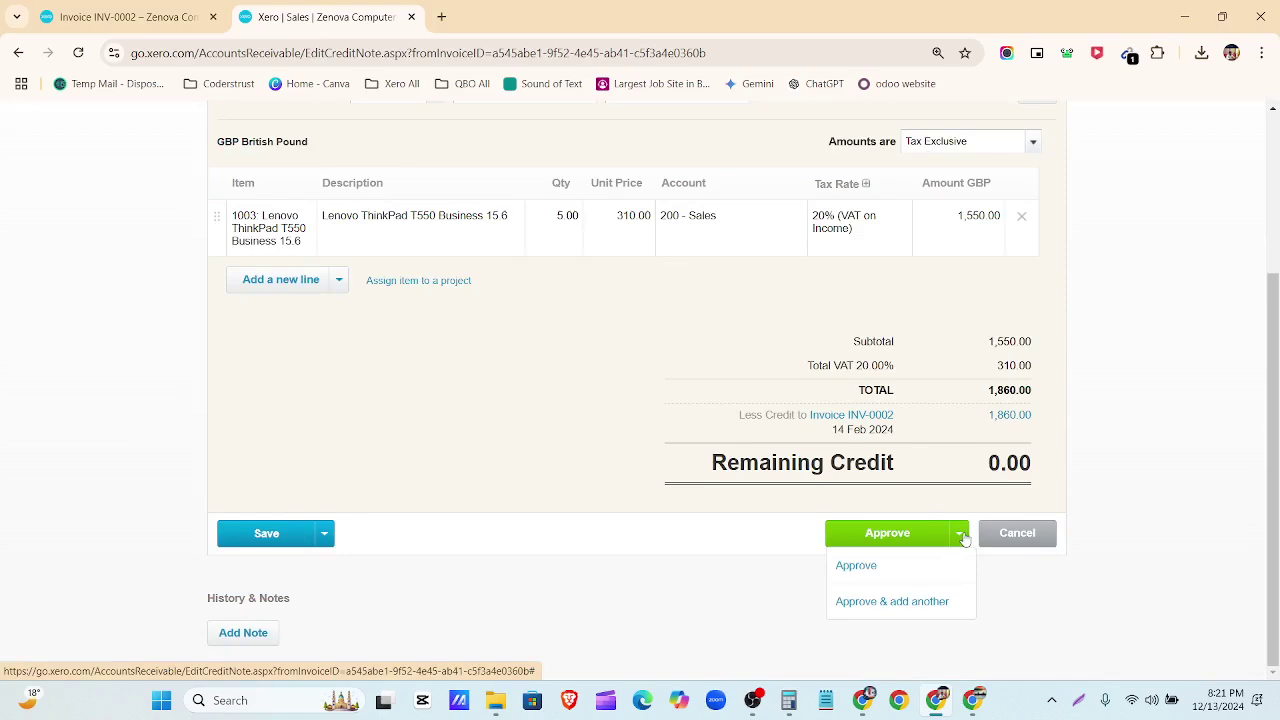
left_click(324, 534)
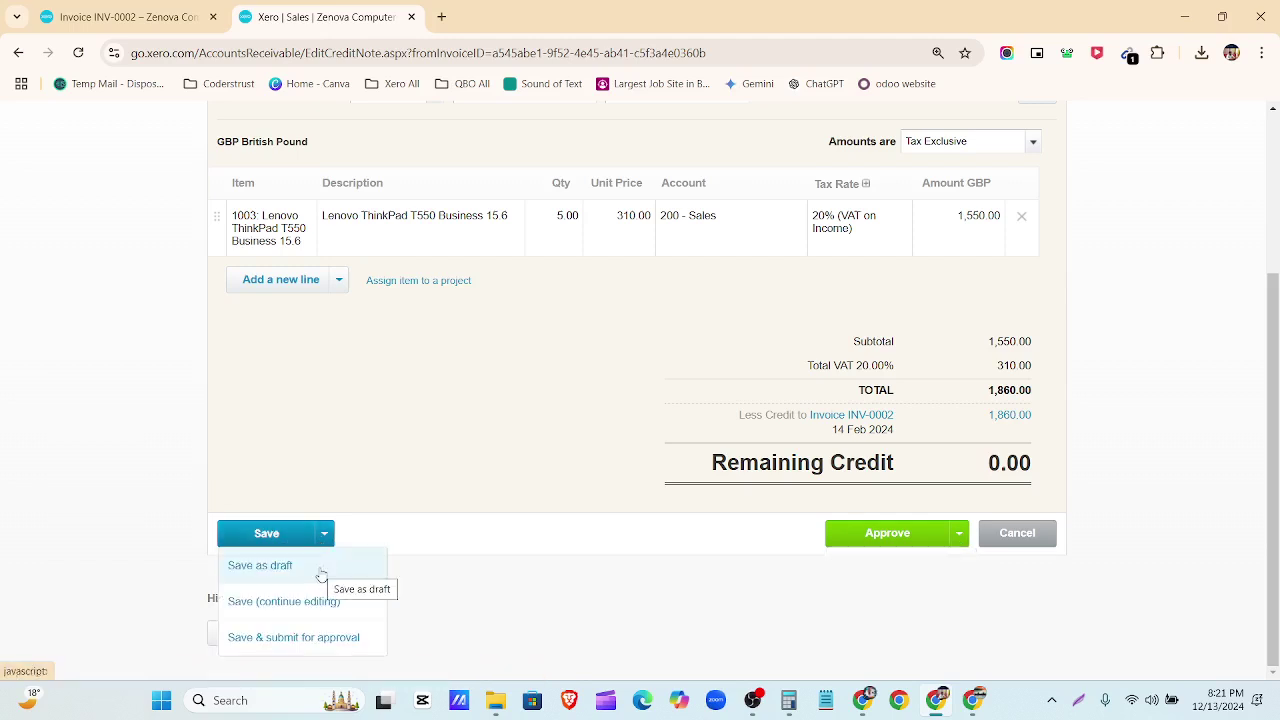
left_click(319, 568)
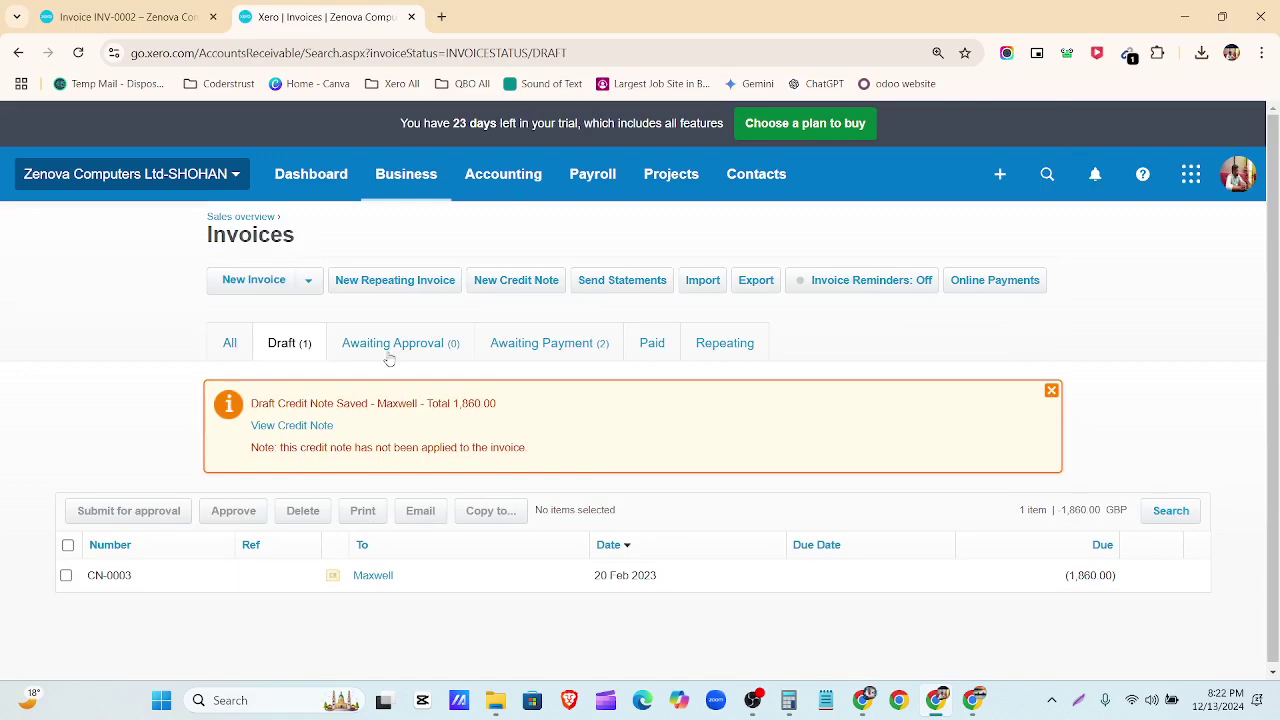
left_click(1051, 390)
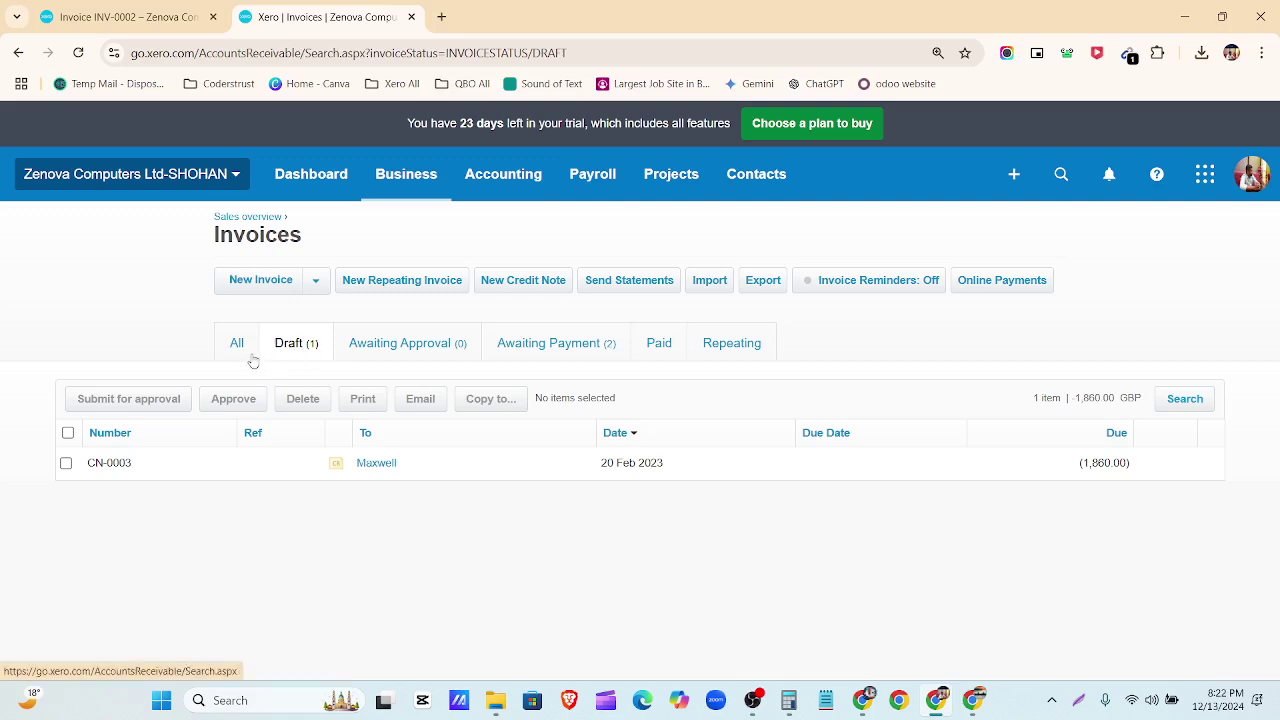
Submit draft credit note CN-0003 for approval from the invoices list.
left_click(68, 433)
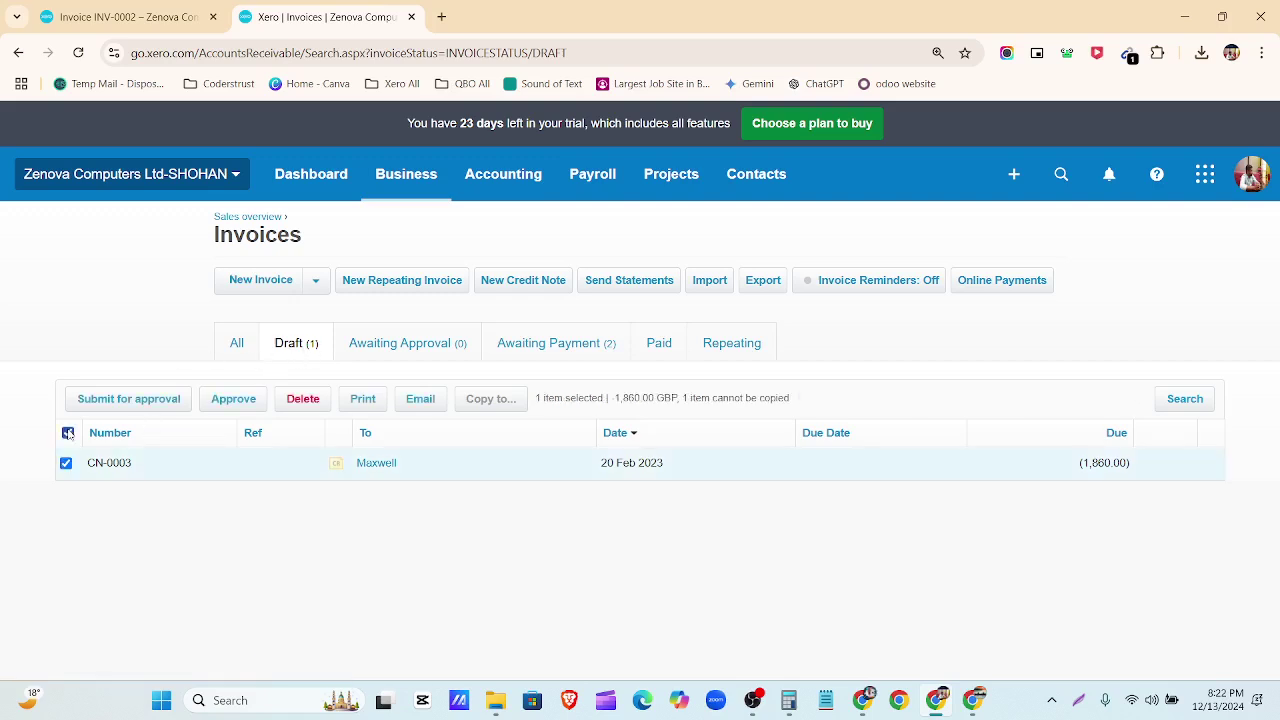
left_click(118, 399)
left_click(716, 428)
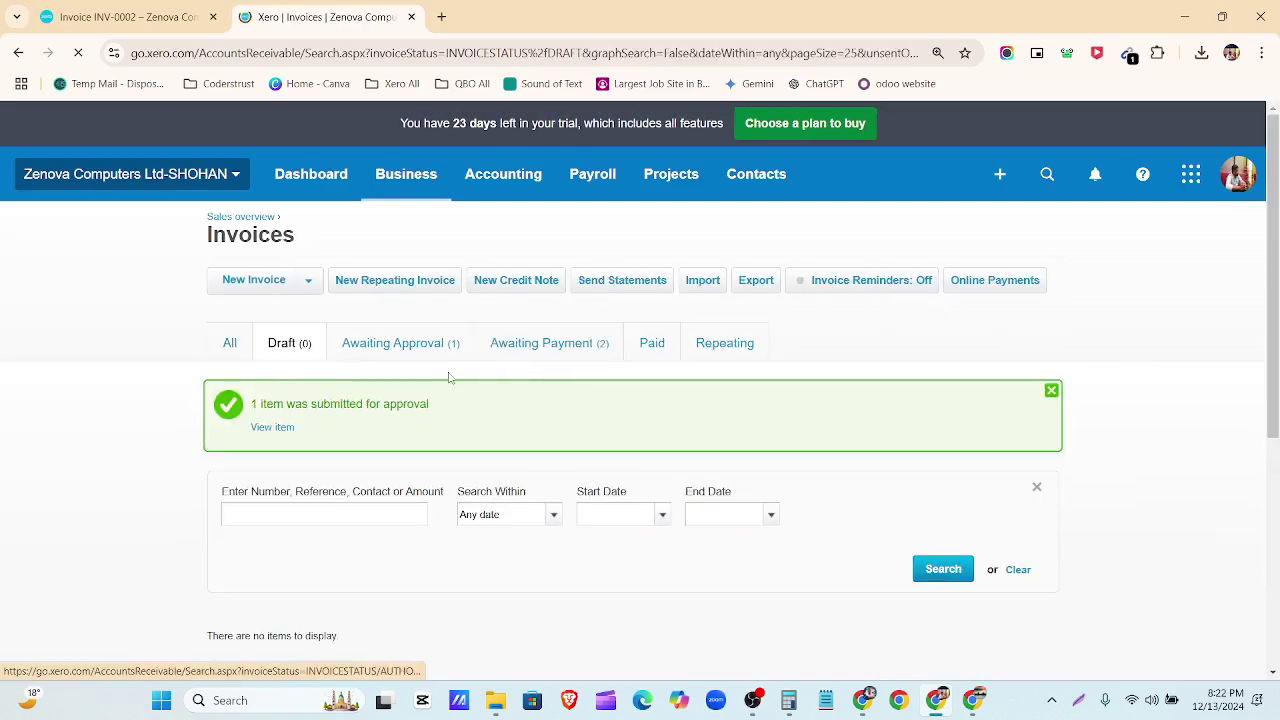
Approve credit note CN-0003 from the items awaiting approval.
left_click(397, 342)
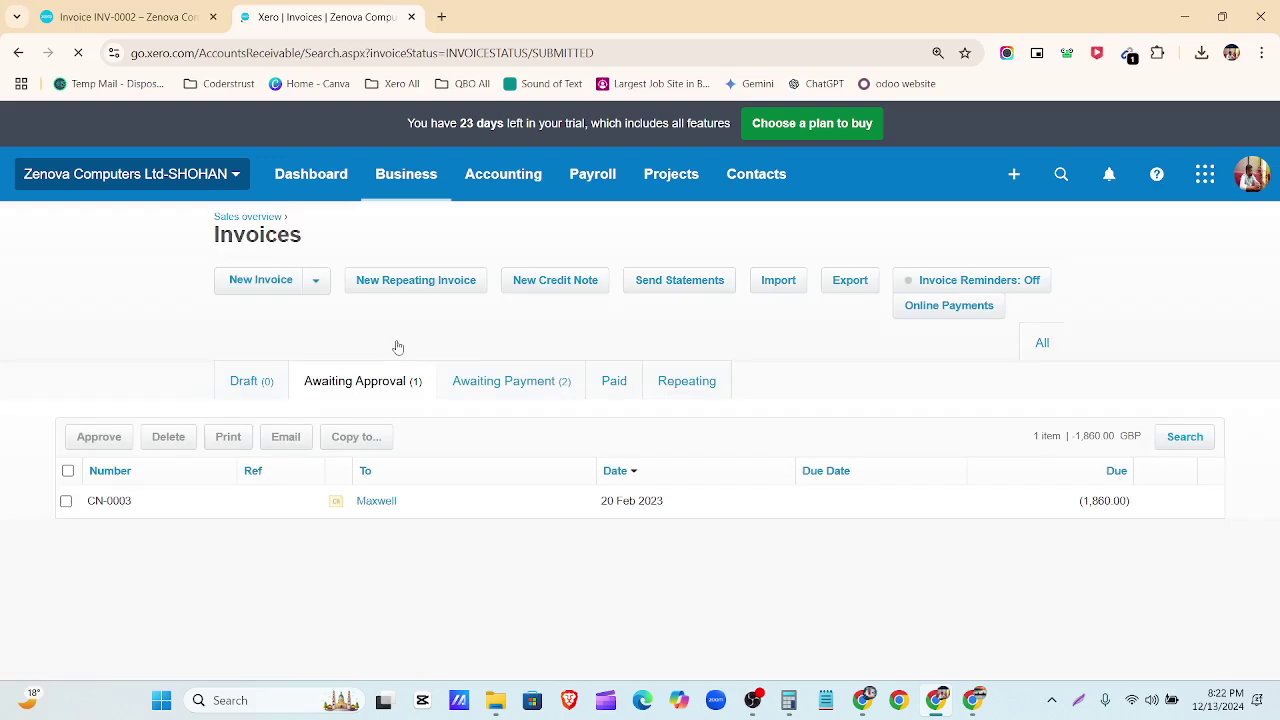
left_click(67, 433)
left_click(99, 400)
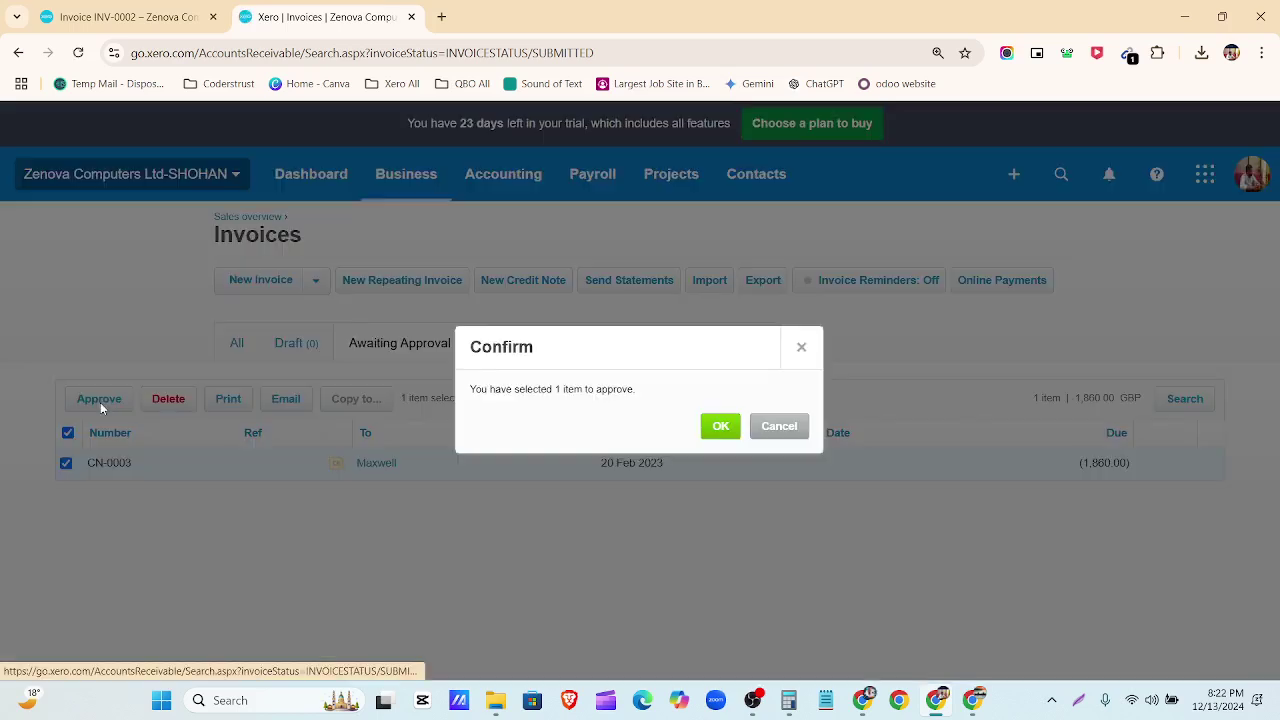
left_click(720, 427)
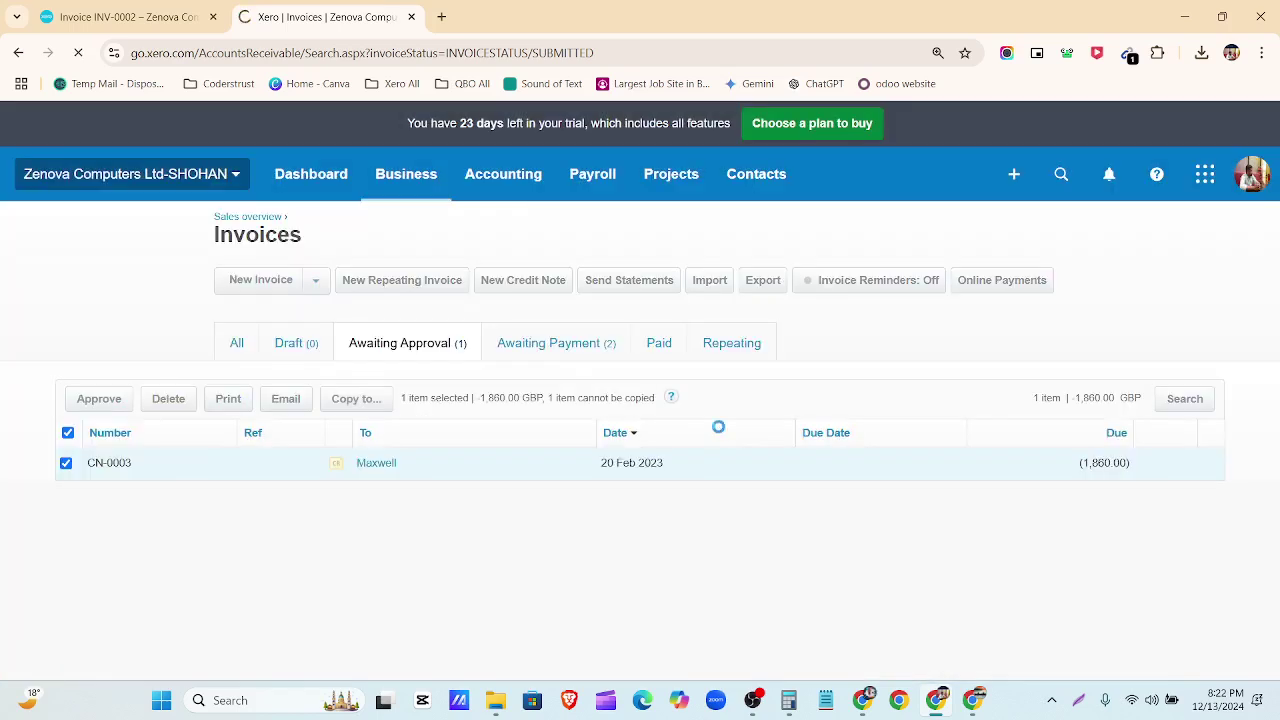
Open INV-0002 from the invoices awaiting payment and check its subtotal, total and available credit.
left_click(558, 345)
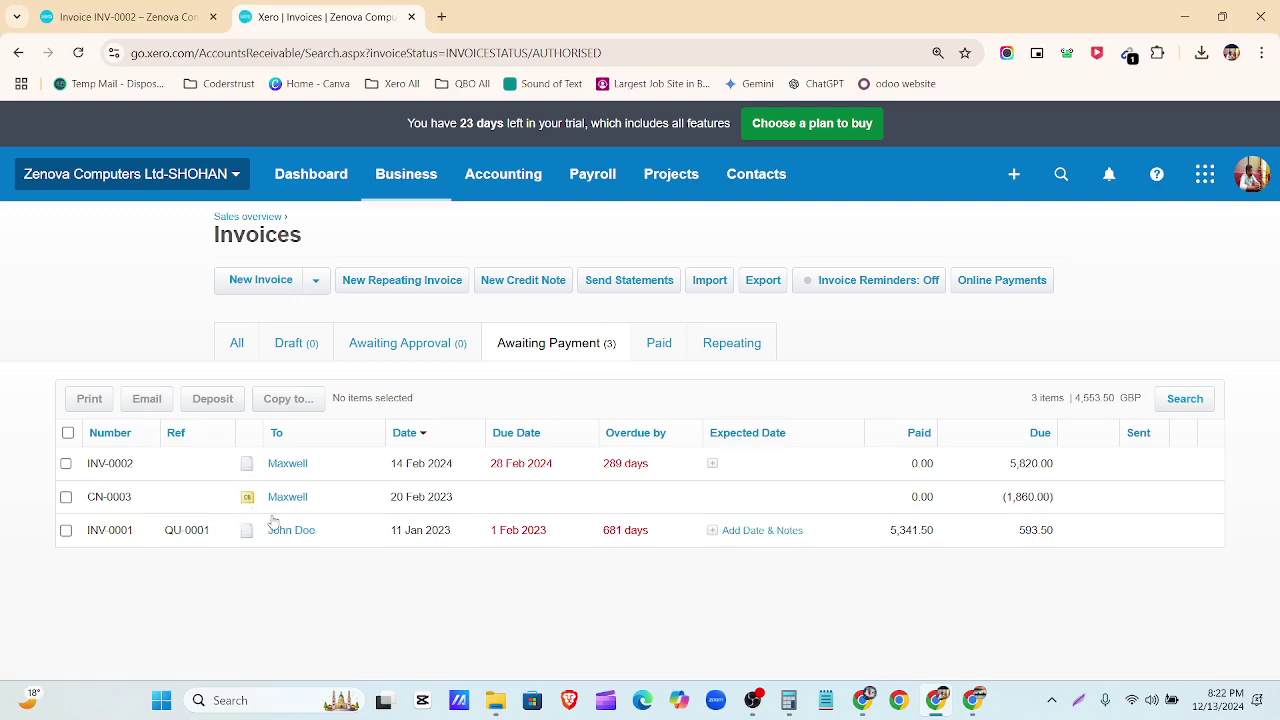
left_click(280, 467)
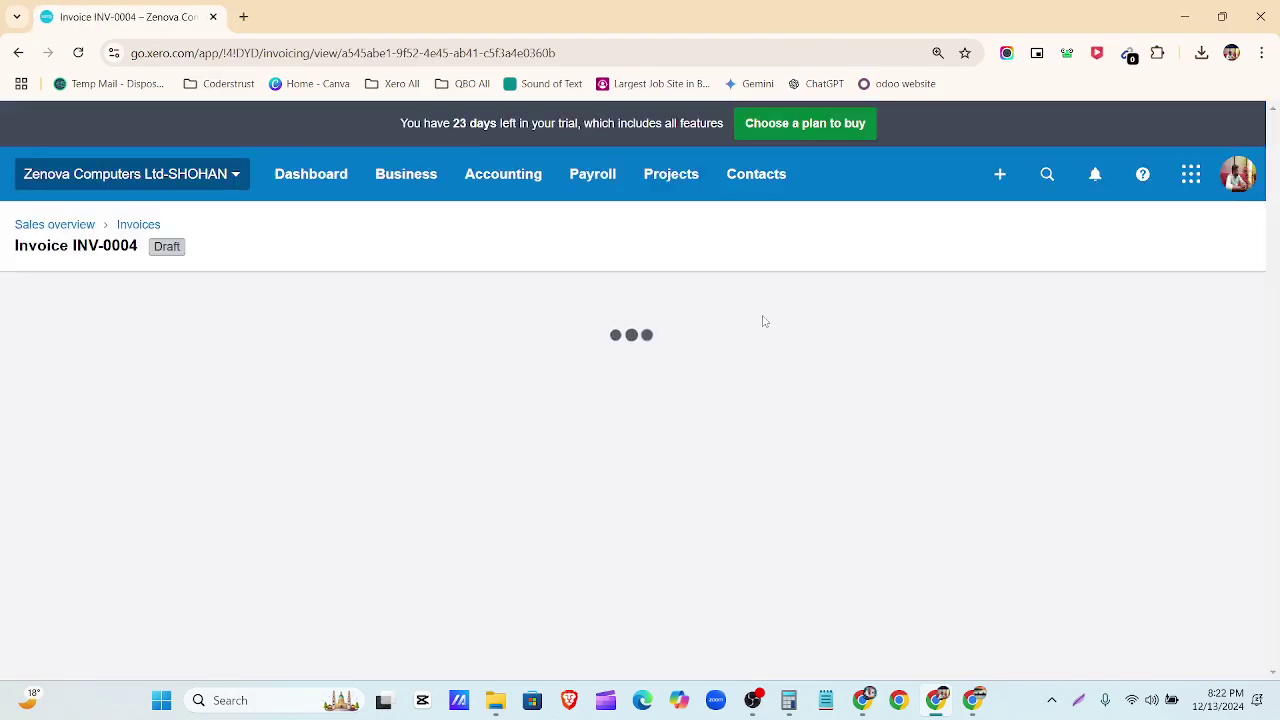
scroll(763, 321, "down", 5)
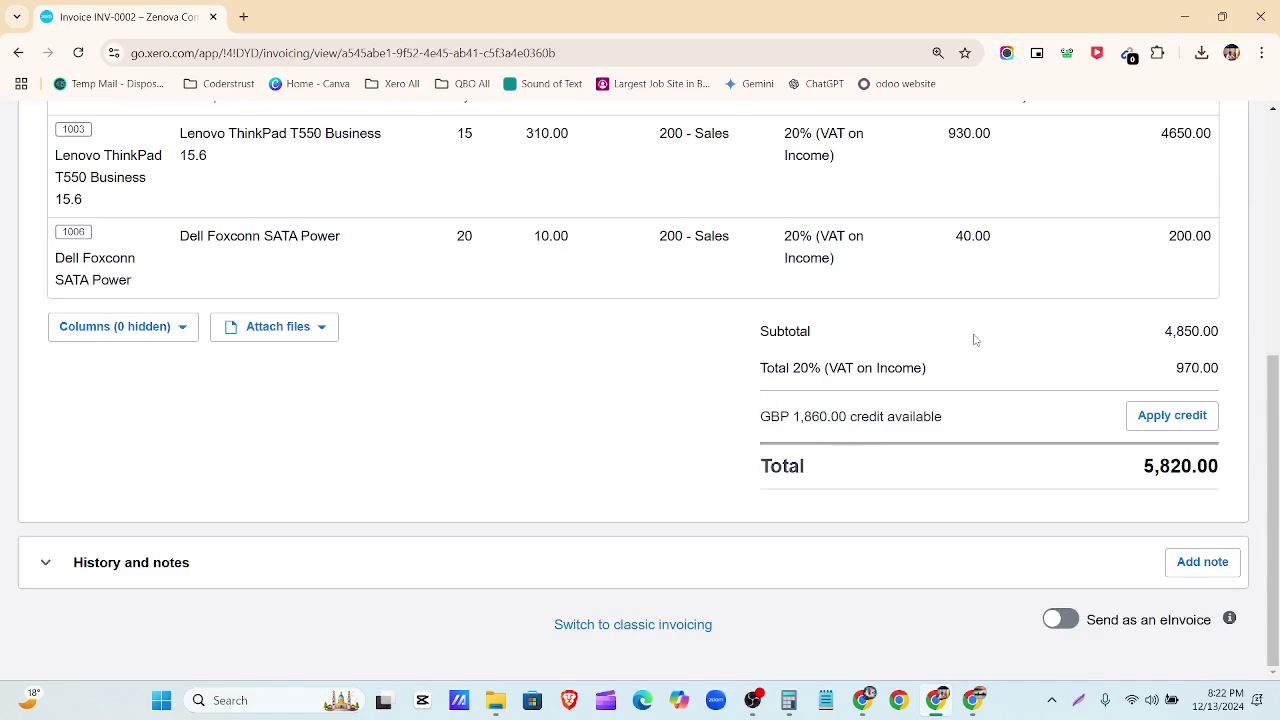
left_click_drag(1160, 340, 1203, 337)
left_click_drag(1142, 476, 1222, 483)
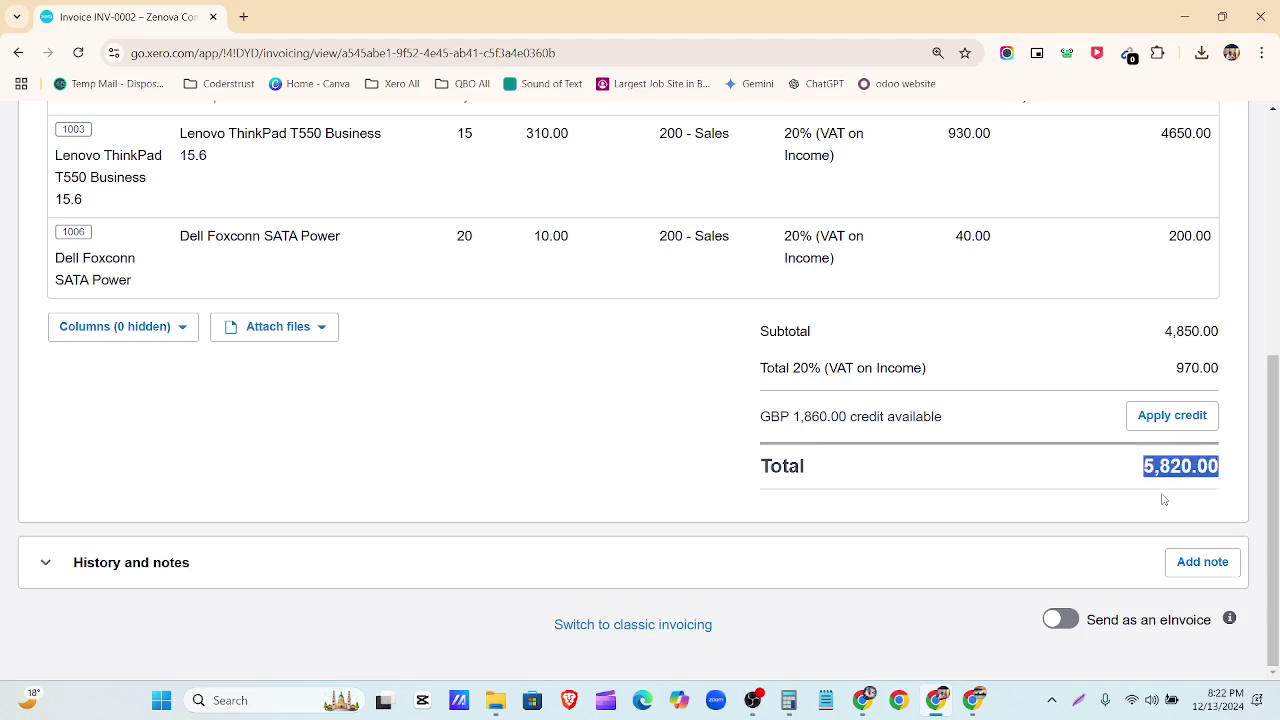
left_click_drag(744, 425, 957, 434)
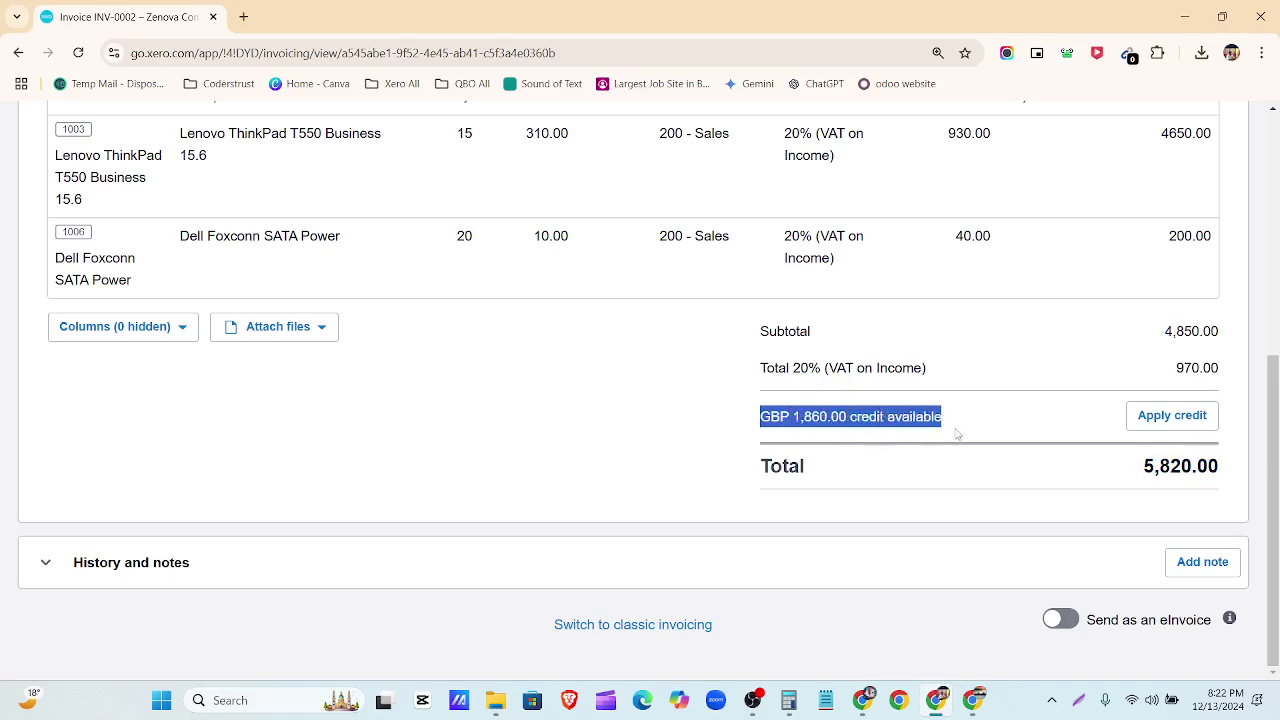
left_click(984, 430)
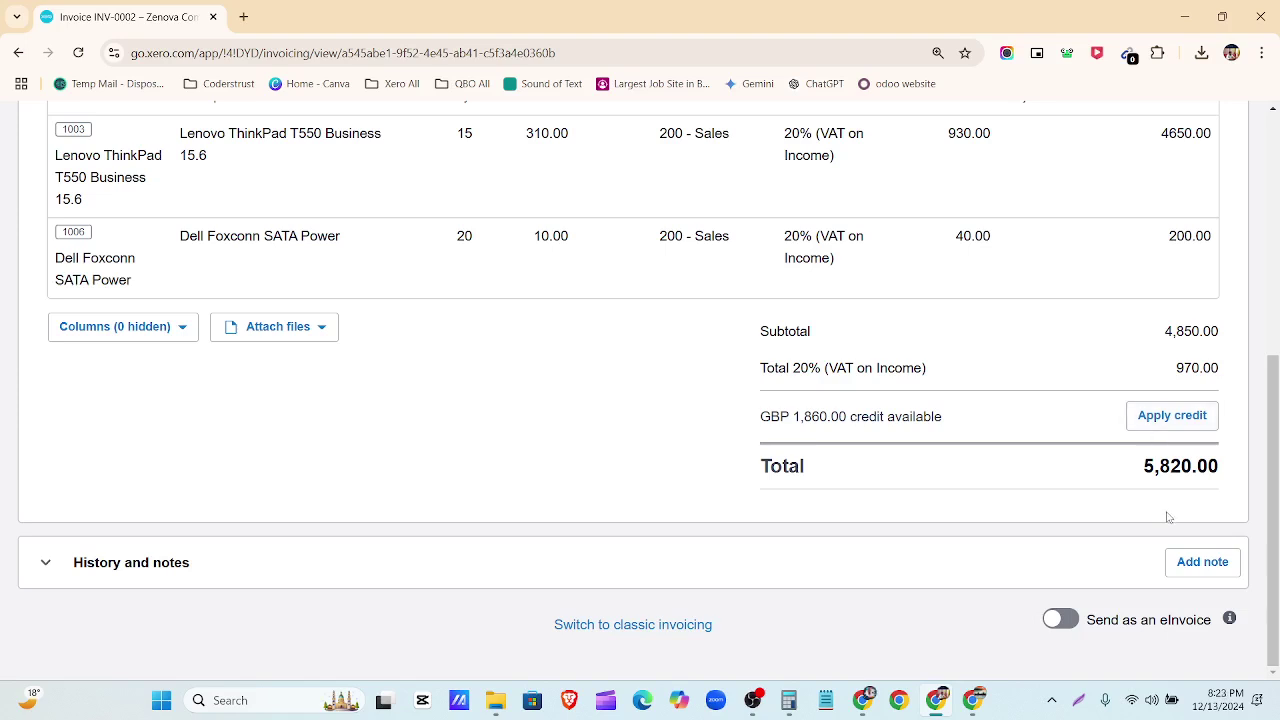
Apply 1860 of credit from CN-0003 to invoice INV-0002.
left_click(1170, 424)
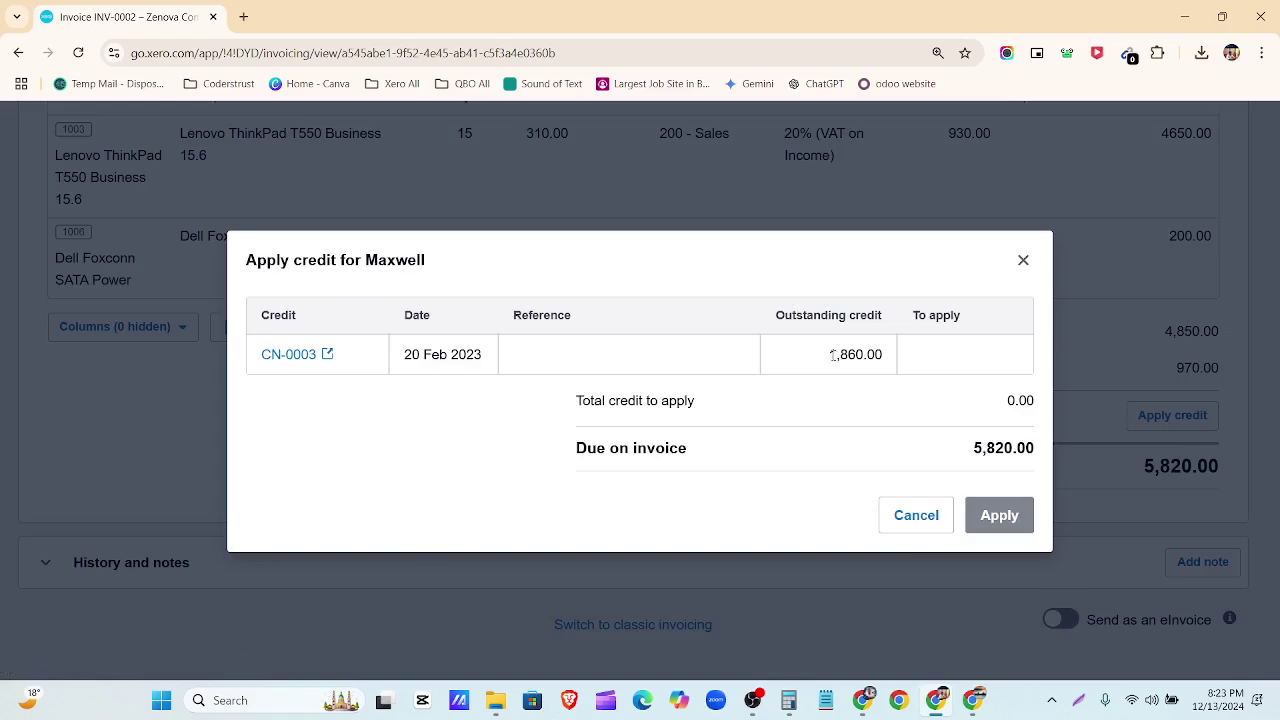
left_click_drag(830, 355, 874, 355)
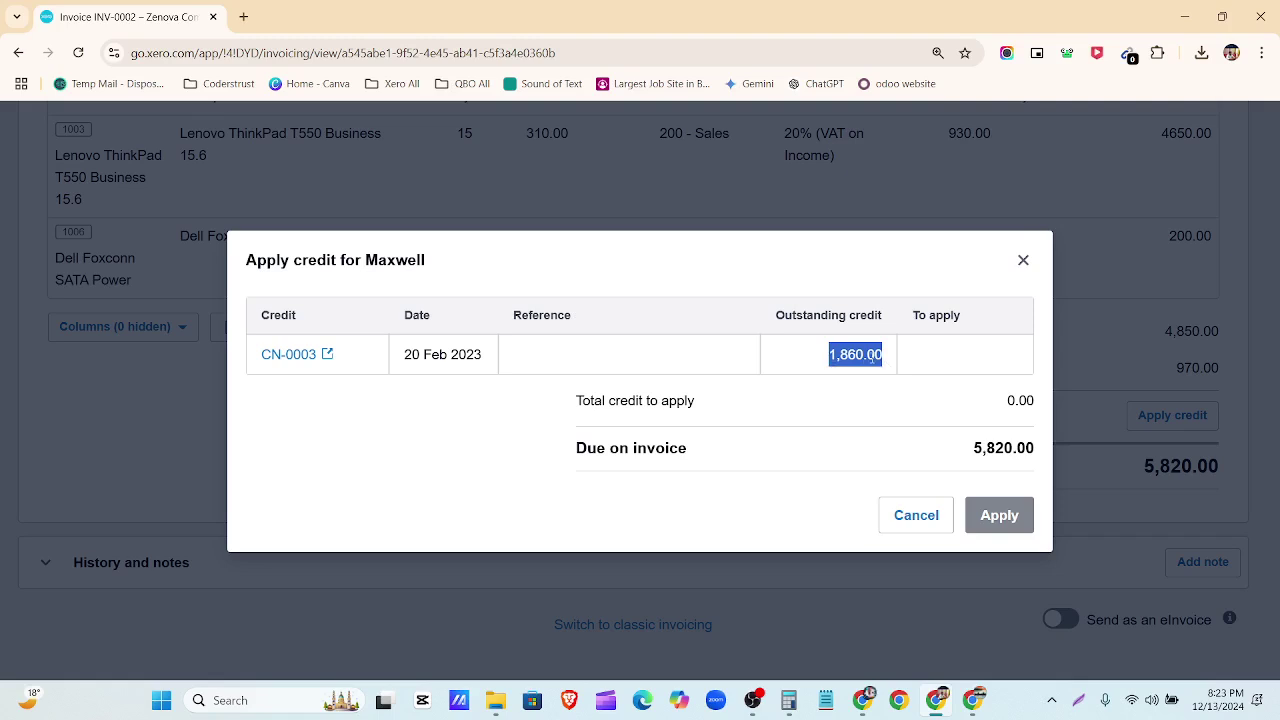
left_click(948, 350)
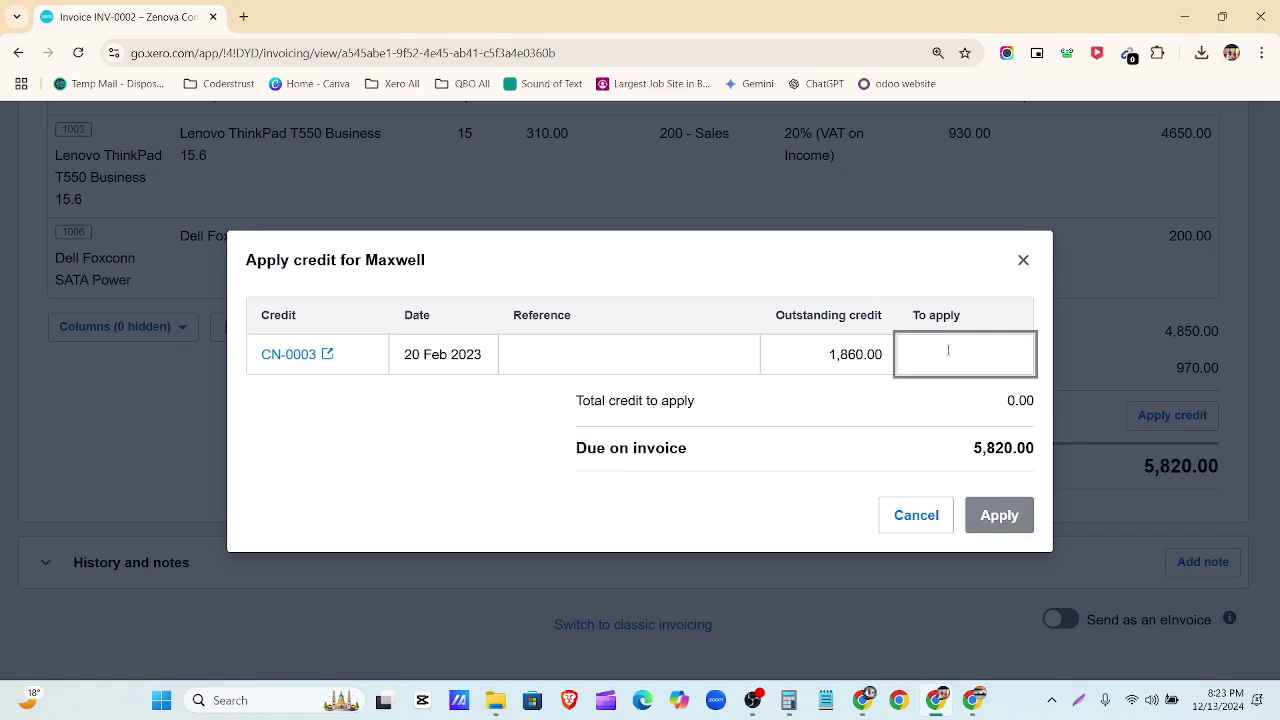
type("1860")
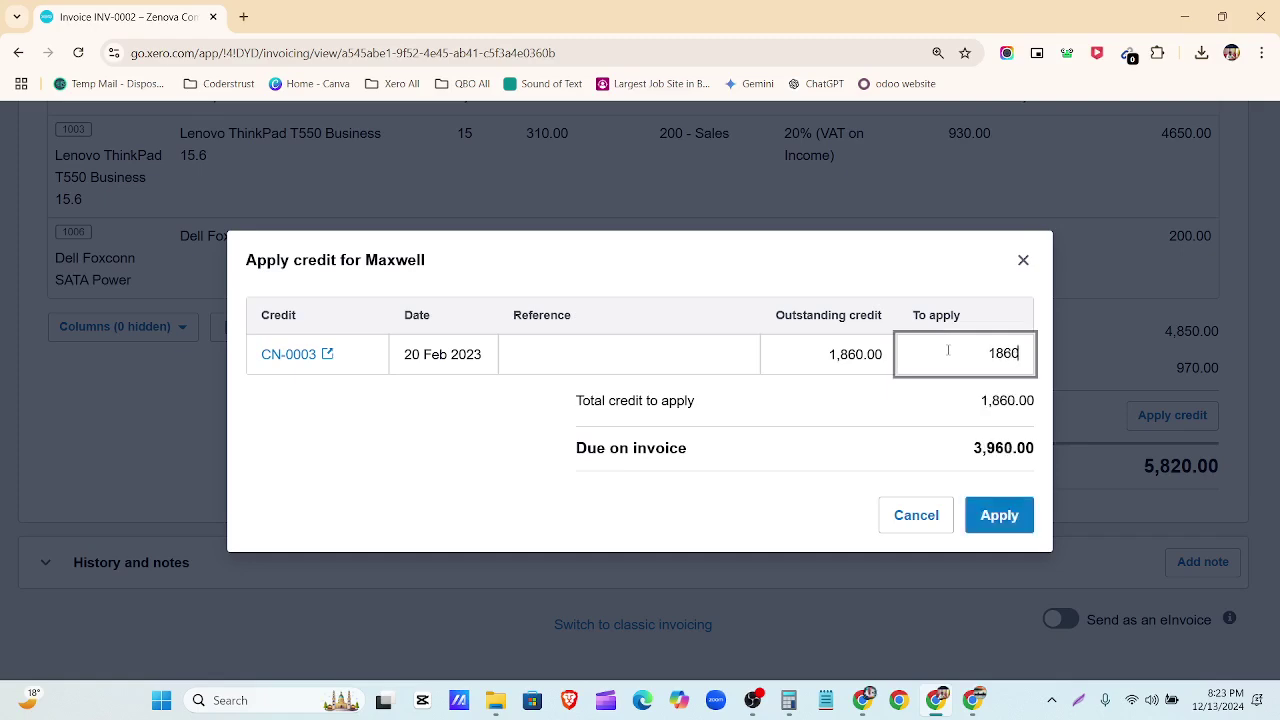
left_click(795, 533)
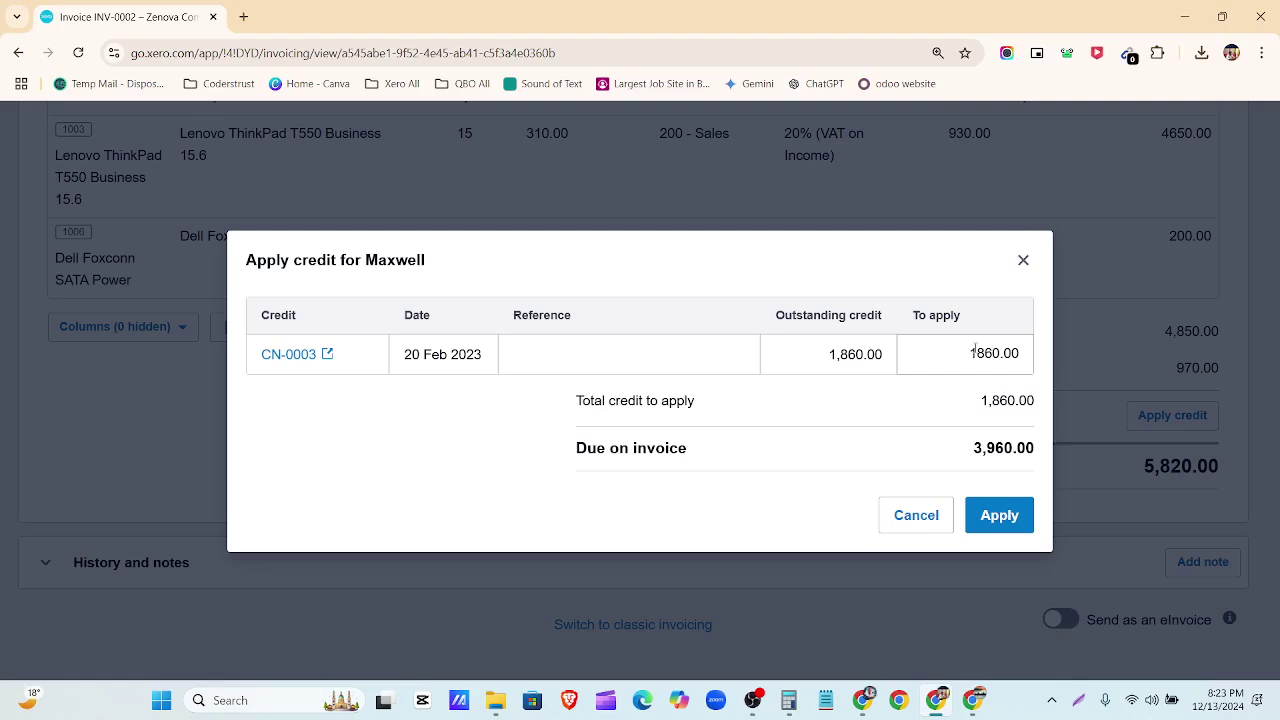
left_click(1005, 517)
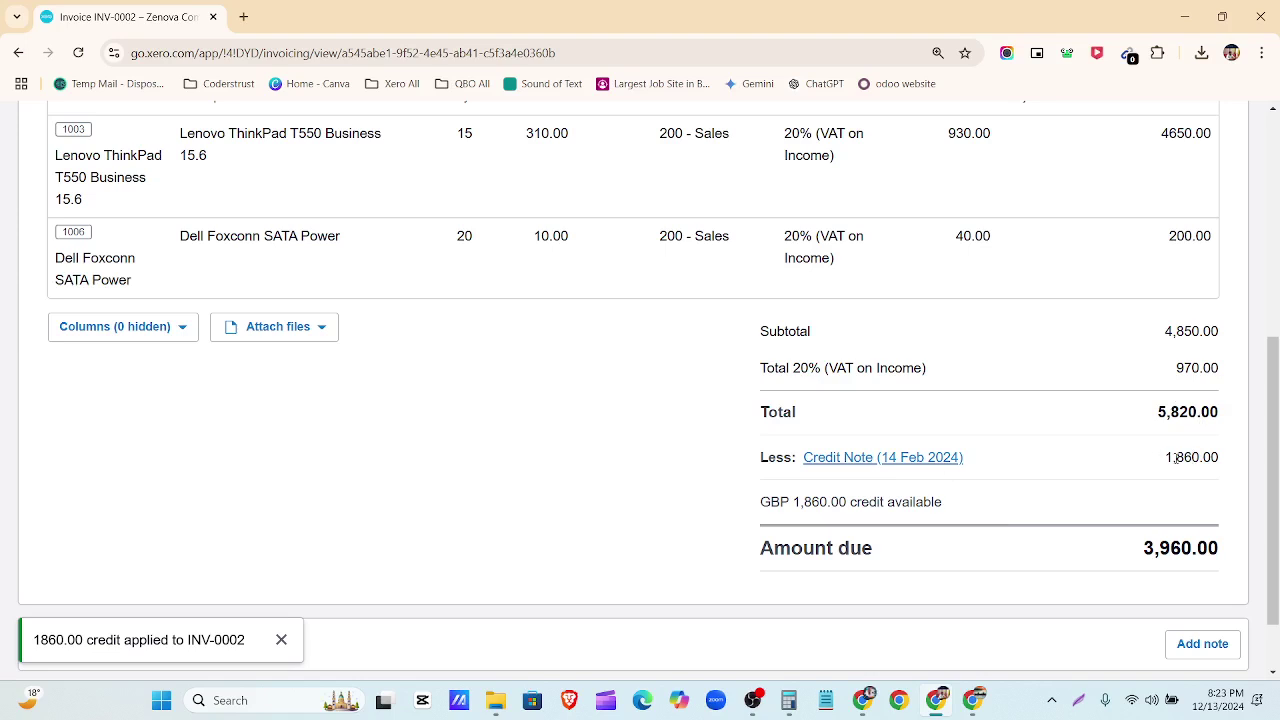
Check the credited amount, the amount due and the history entries of invoice INV-0002.
left_click_drag(1157, 462, 1255, 461)
scroll(1167, 505, "down", 1)
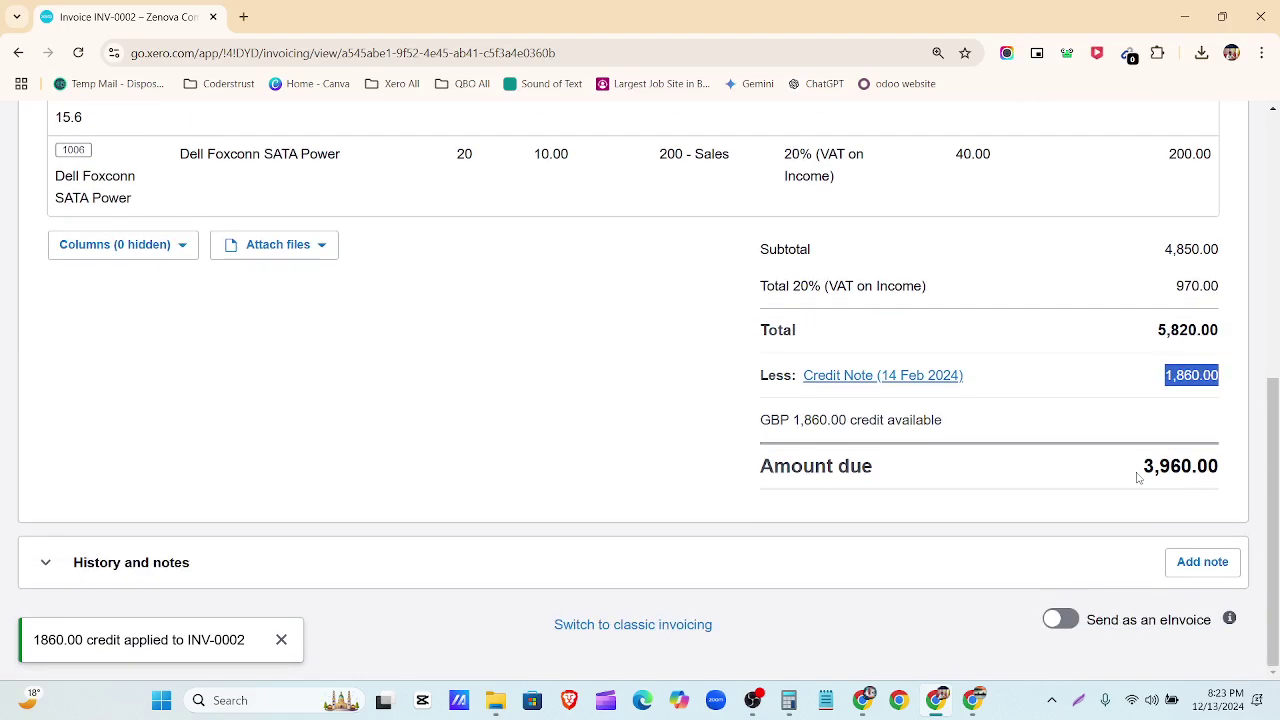
left_click_drag(1138, 468, 1236, 482)
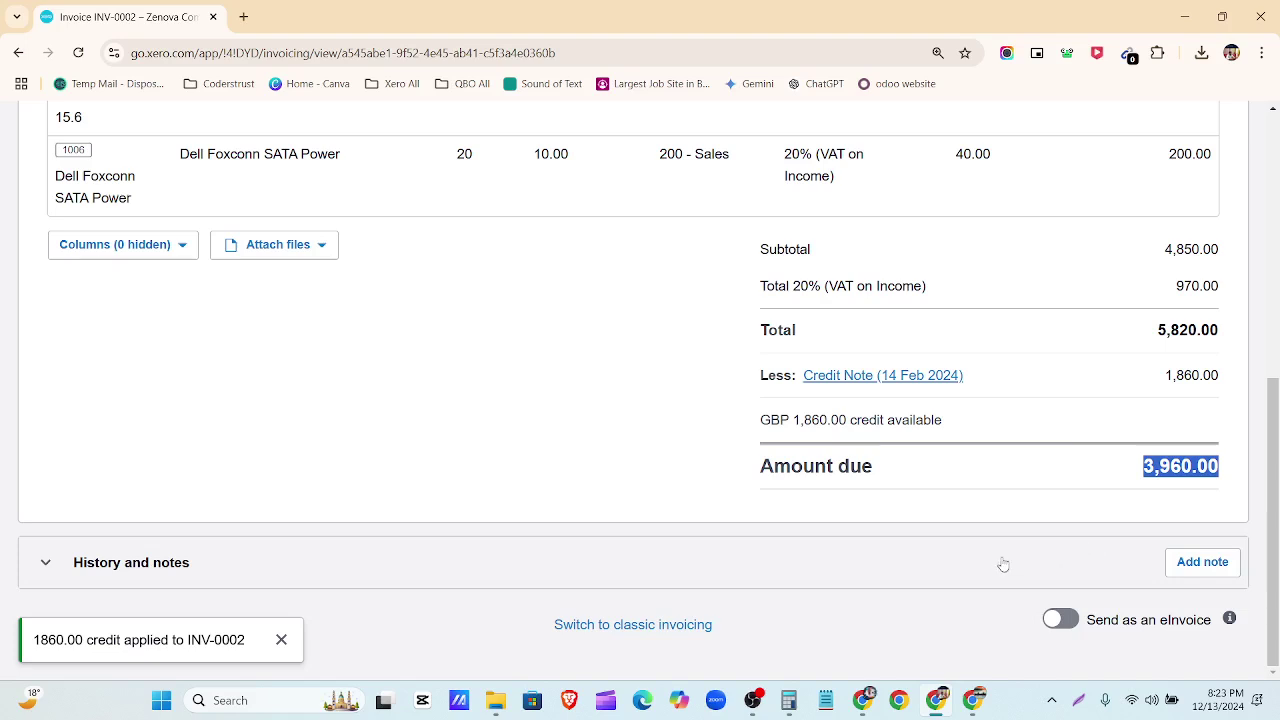
left_click(1193, 476)
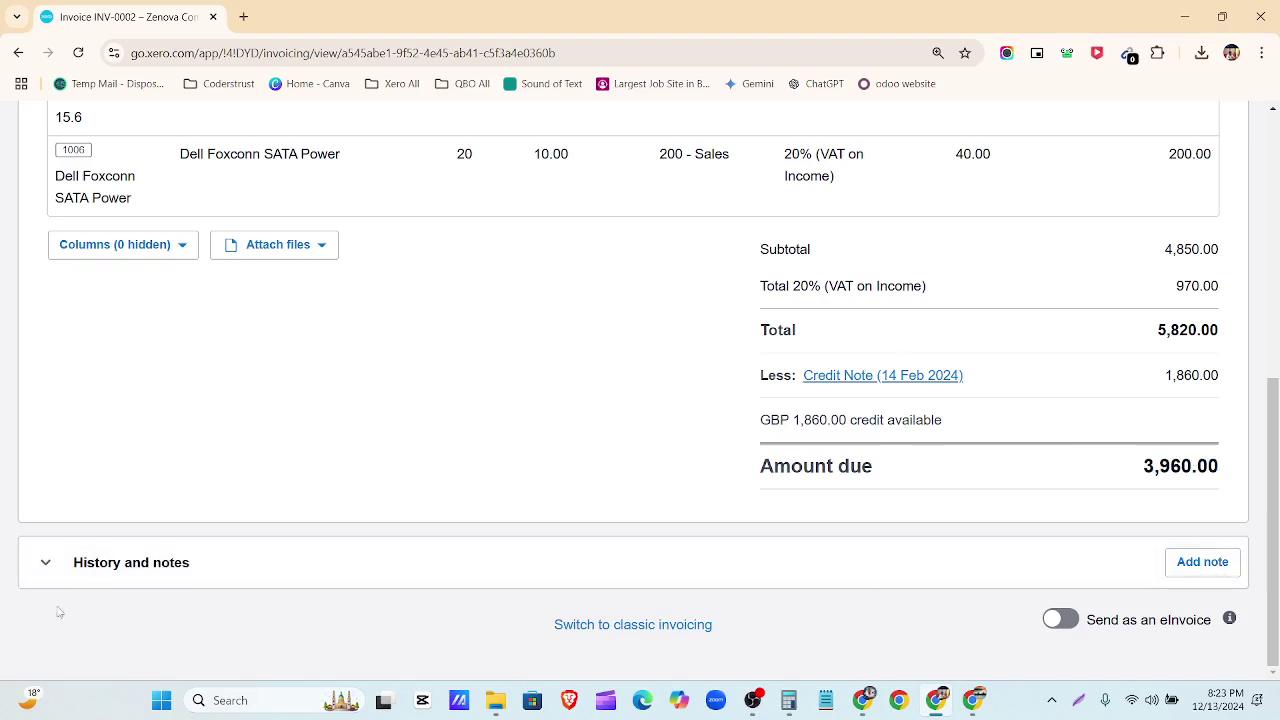
left_click(44, 562)
scroll(205, 519, "down", 3)
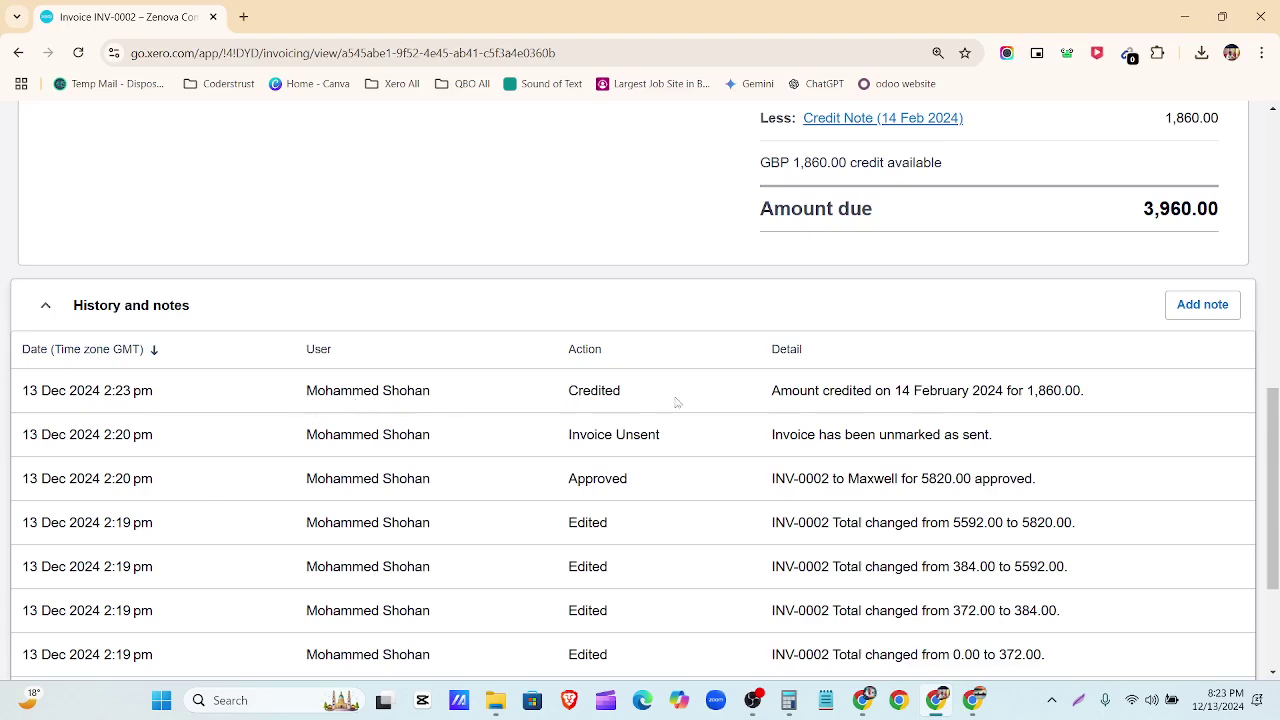
scroll(846, 408, "down", 2)
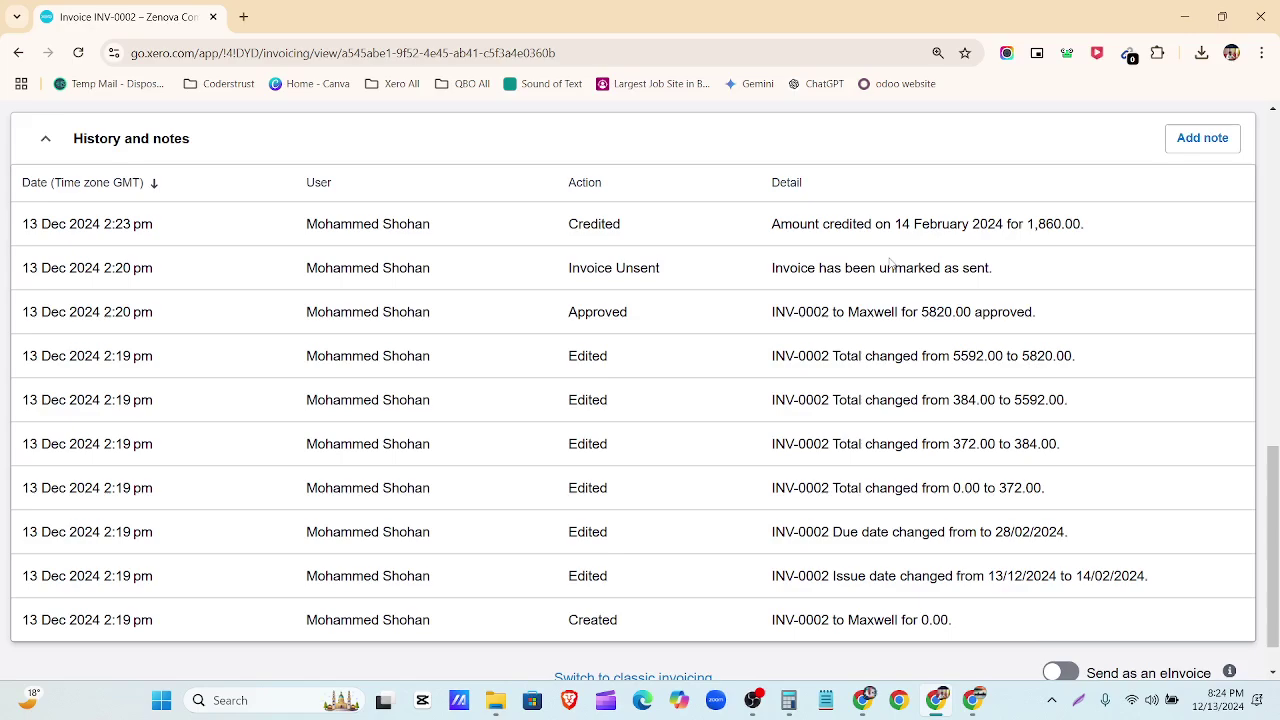
scroll(890, 265, "up", 4)
scroll(1158, 466, "up", 1)
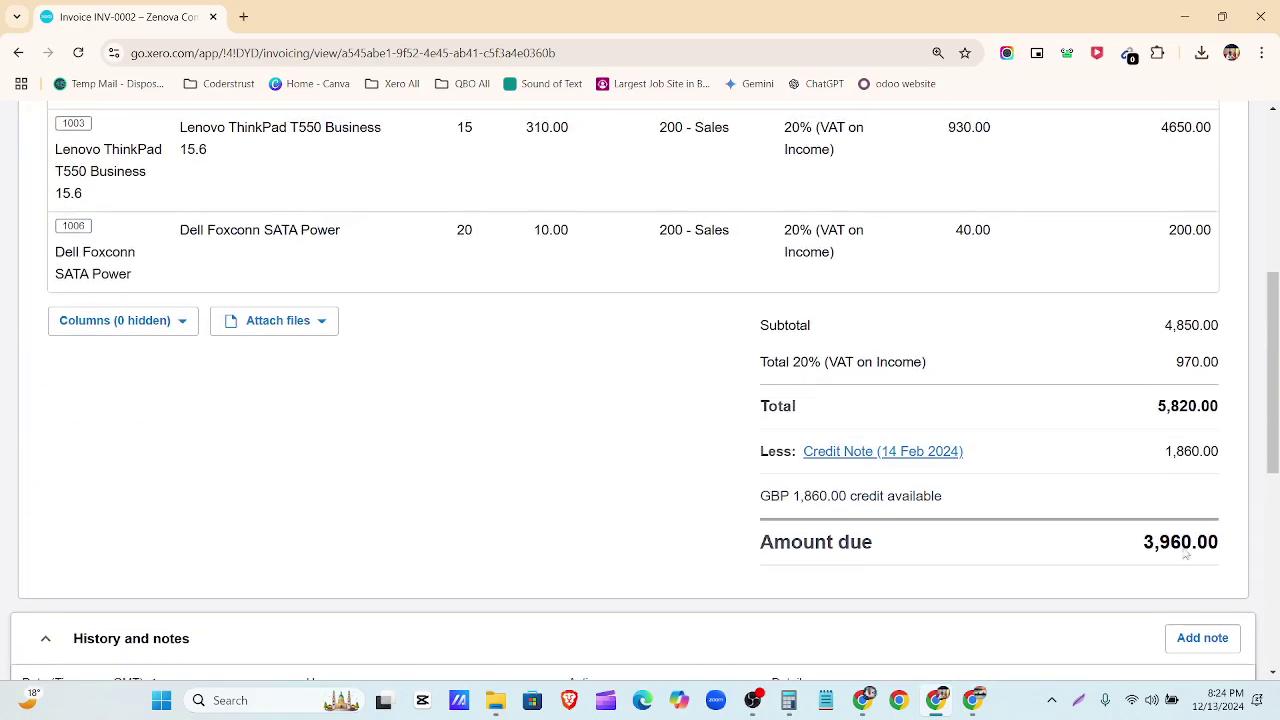
Start a payment for the amount due on INV-0002 and set its date paid to 1 Mar 2023.
scroll(1100, 495, "up", 5)
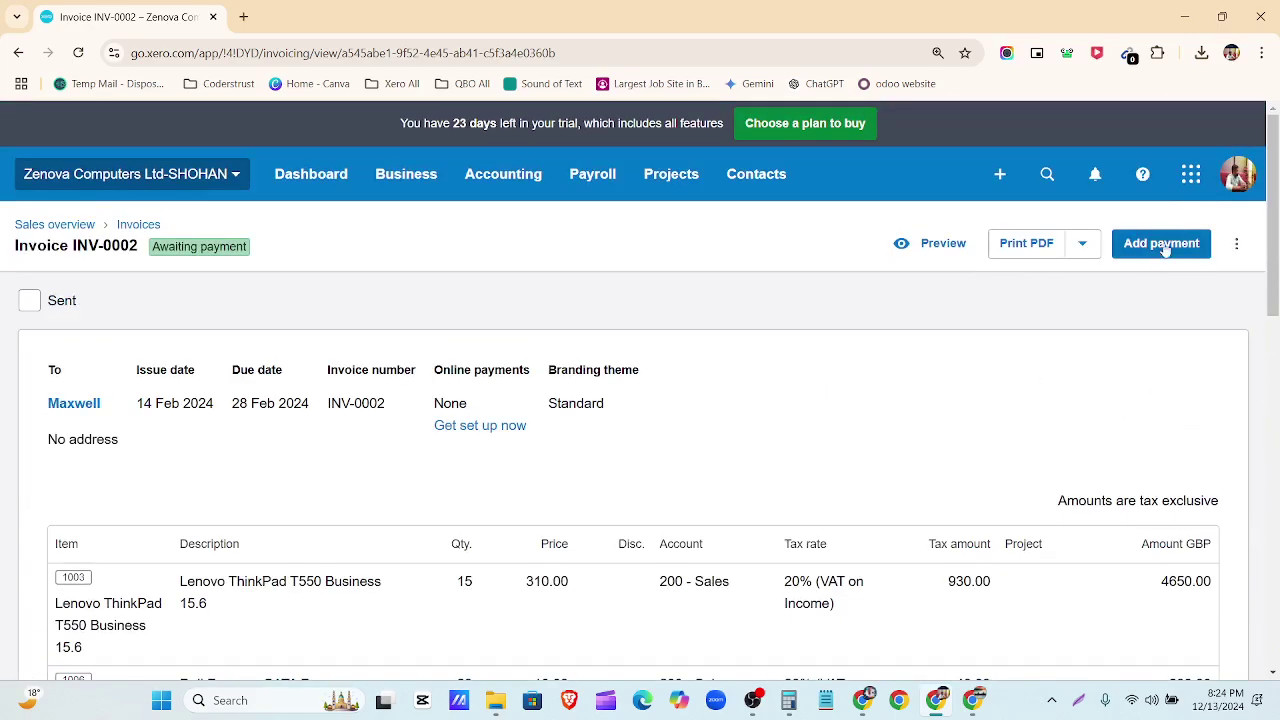
left_click(1161, 243)
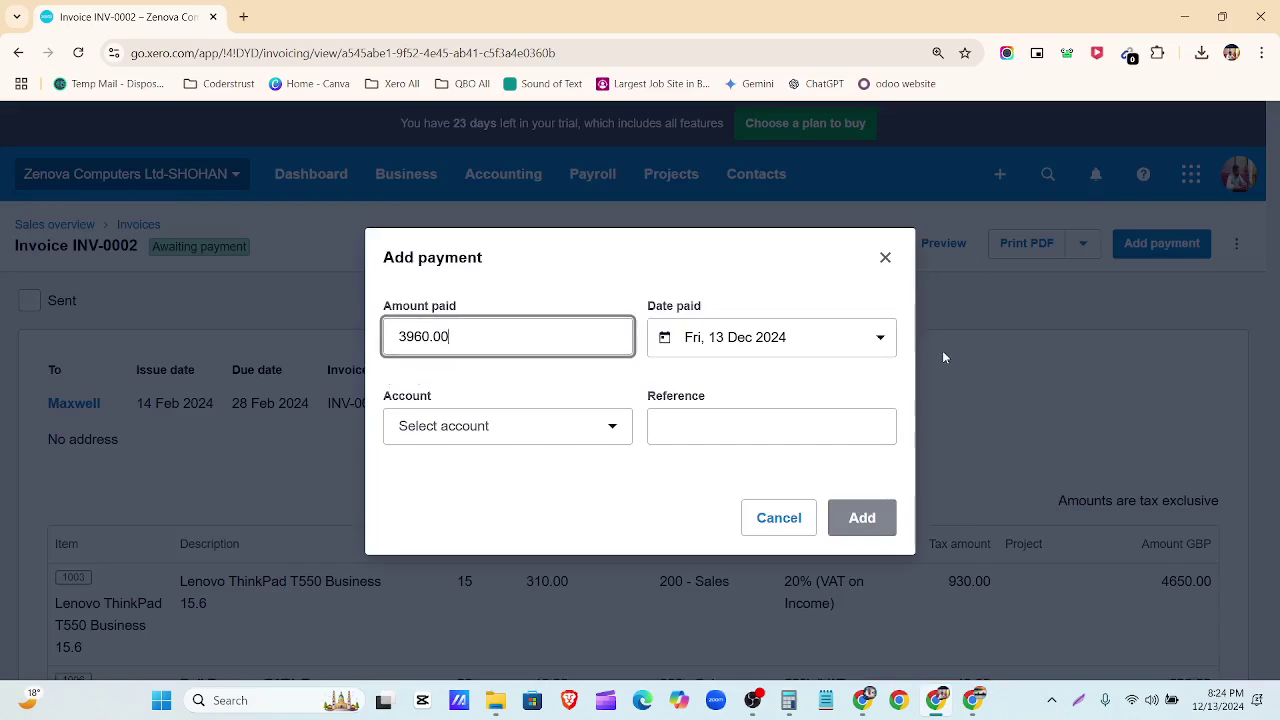
left_click(878, 337)
left_click(815, 388)
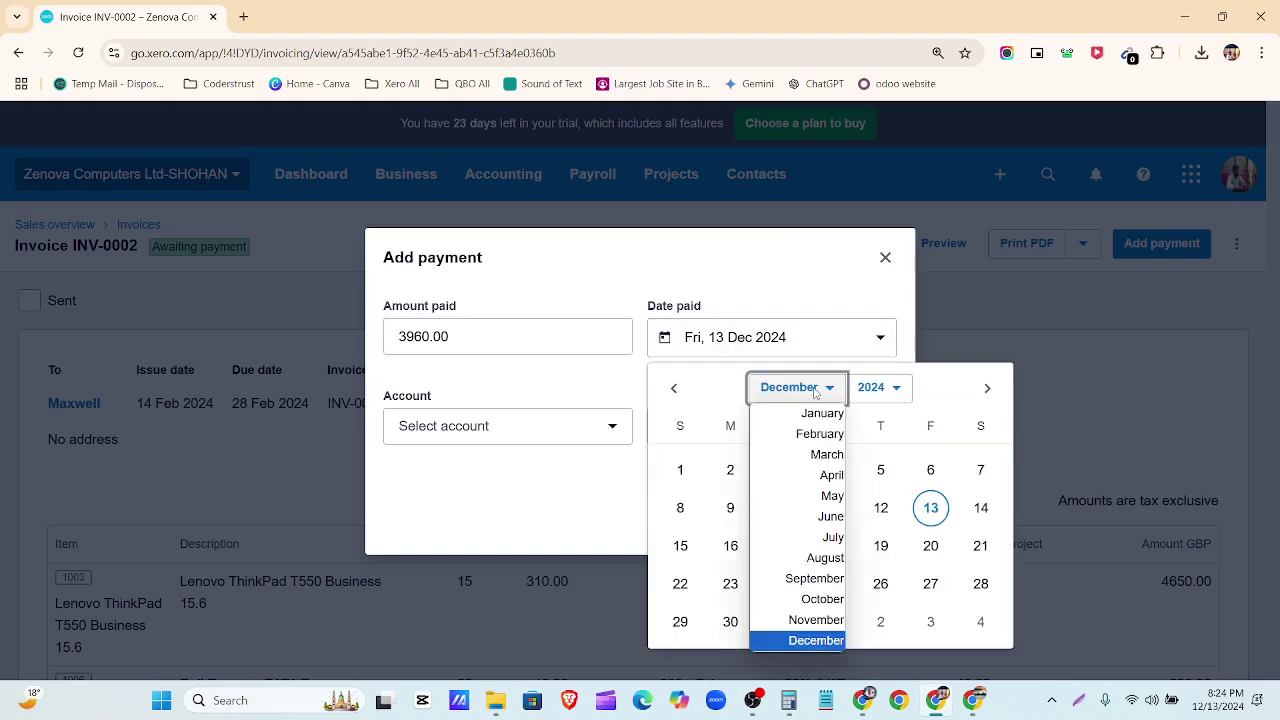
left_click(823, 455)
left_click(853, 387)
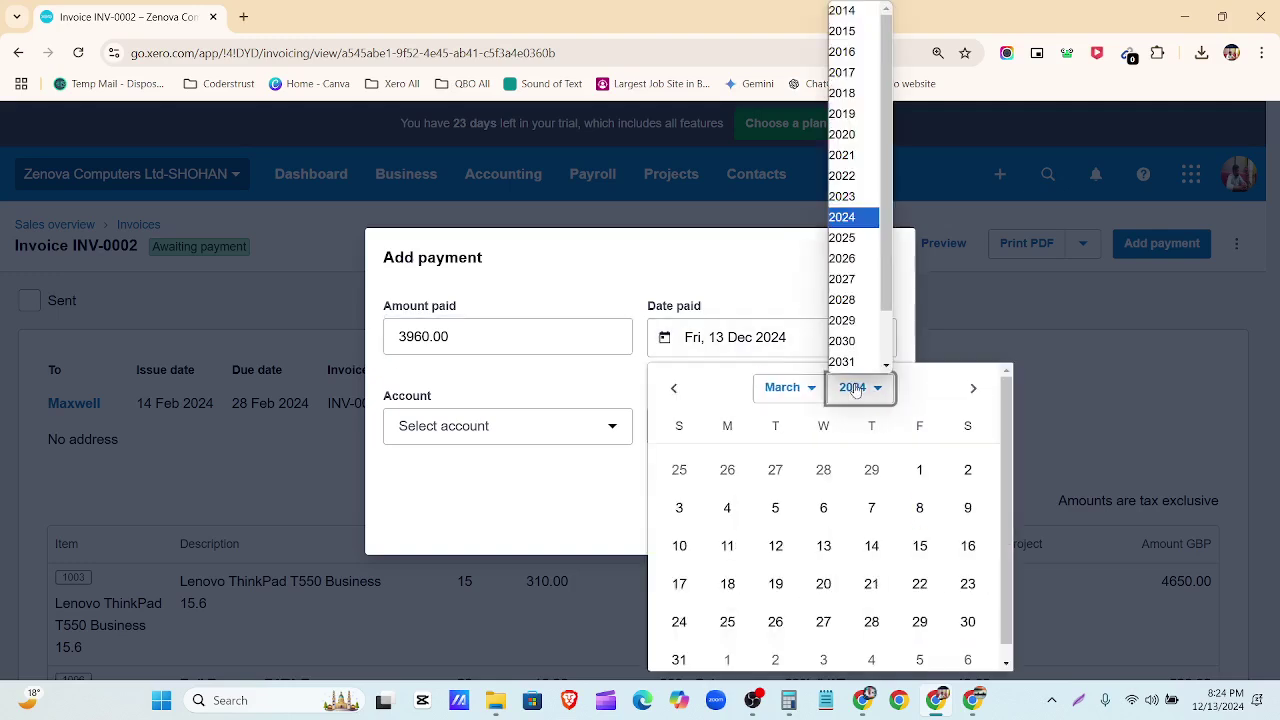
left_click(848, 198)
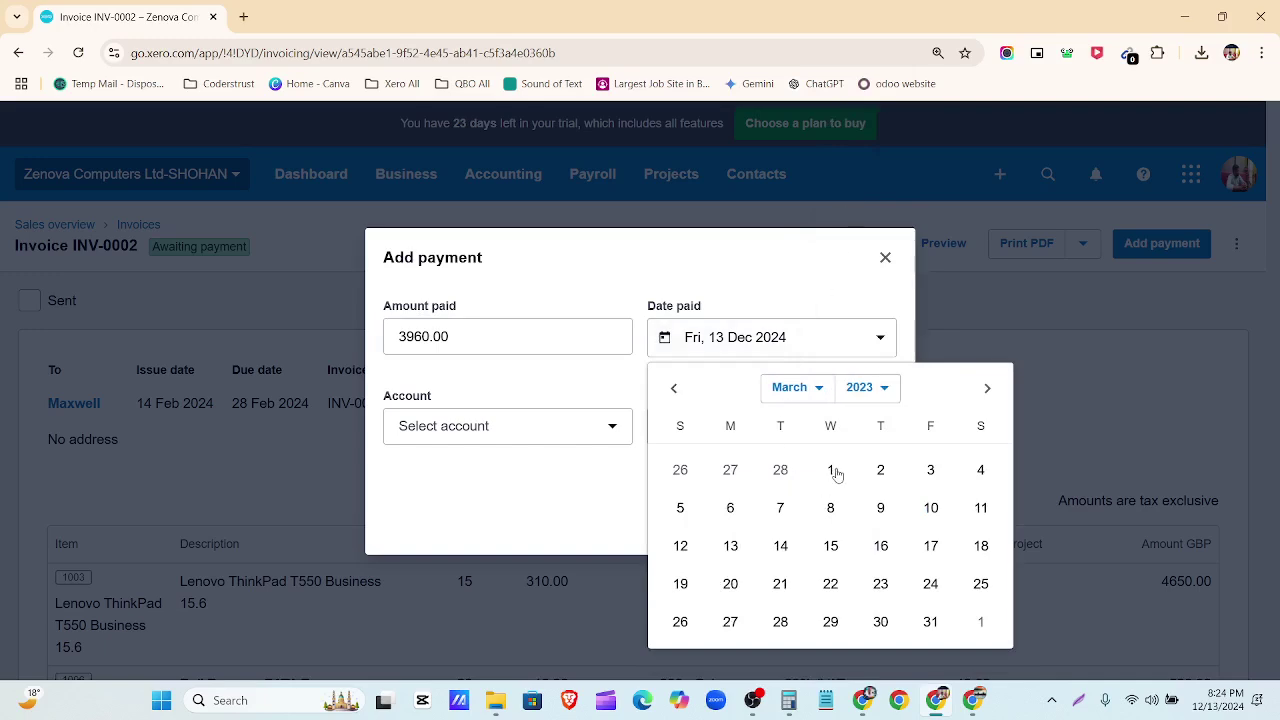
left_click(830, 470)
Record the payment to account 870 CREDIT ONE BANK CREDIT CARD and open the list of paid invoices.
left_click(574, 430)
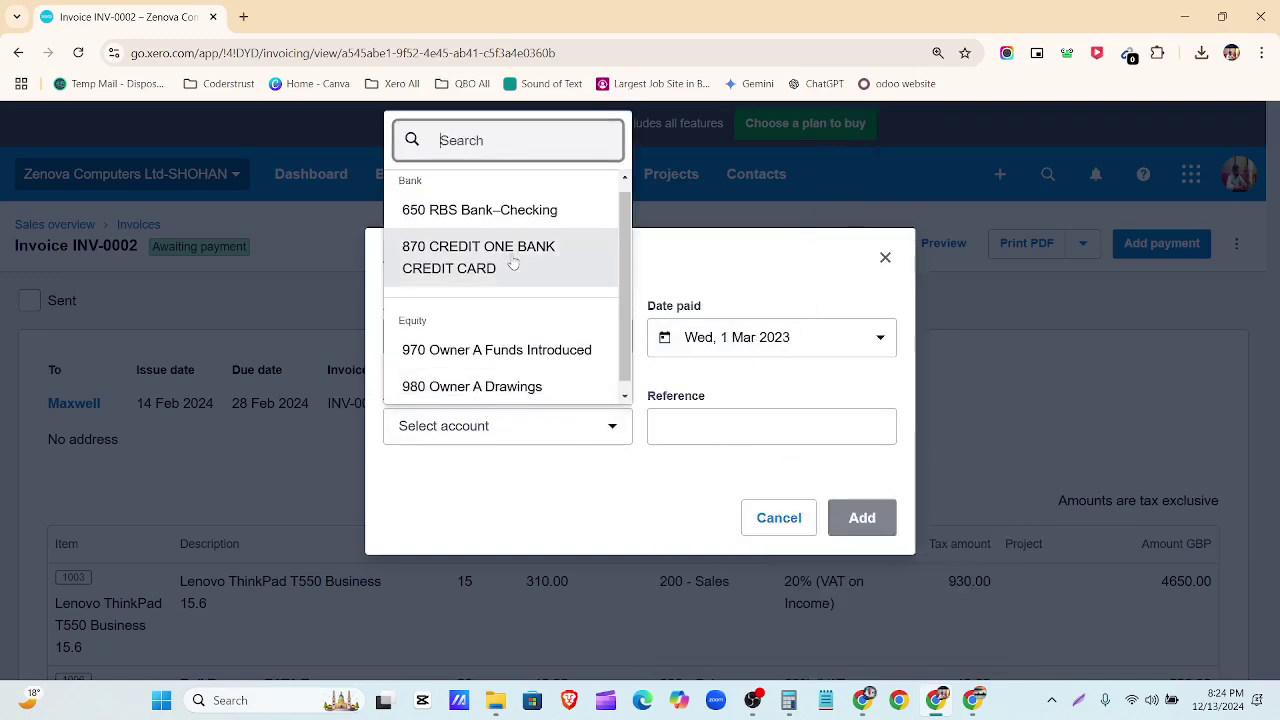
left_click(515, 250)
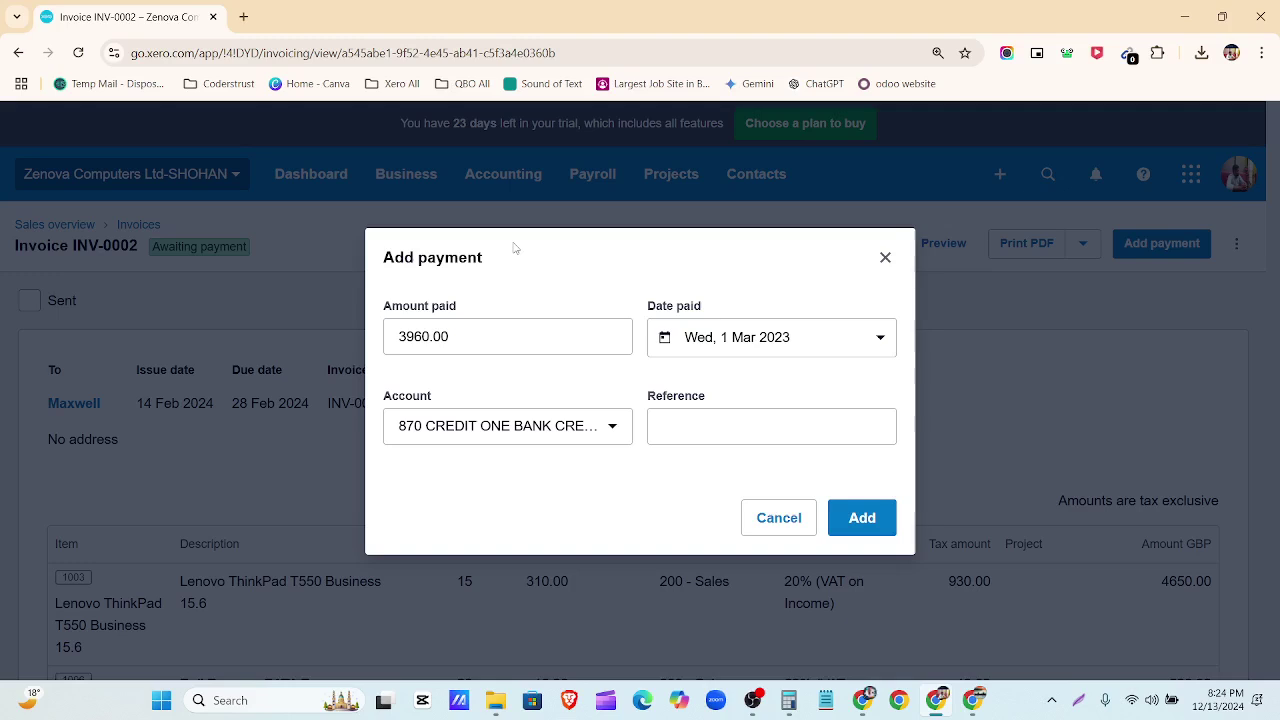
left_click(886, 527)
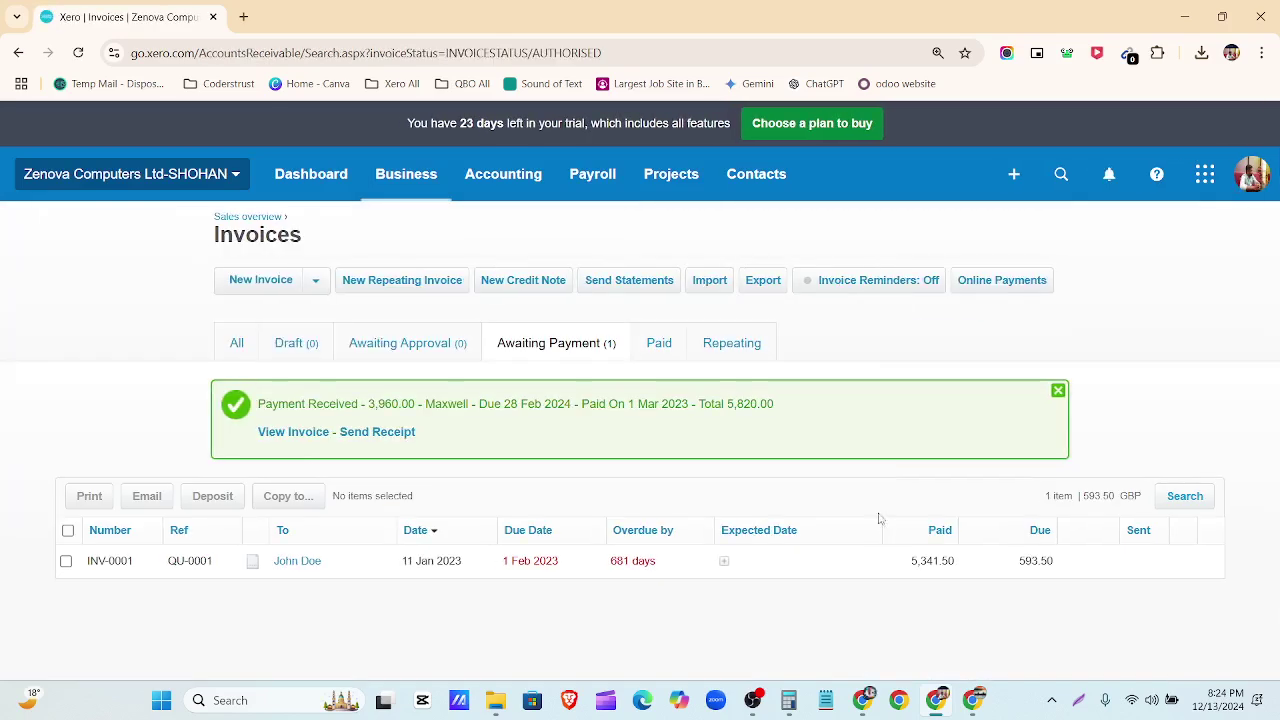
left_click(659, 343)
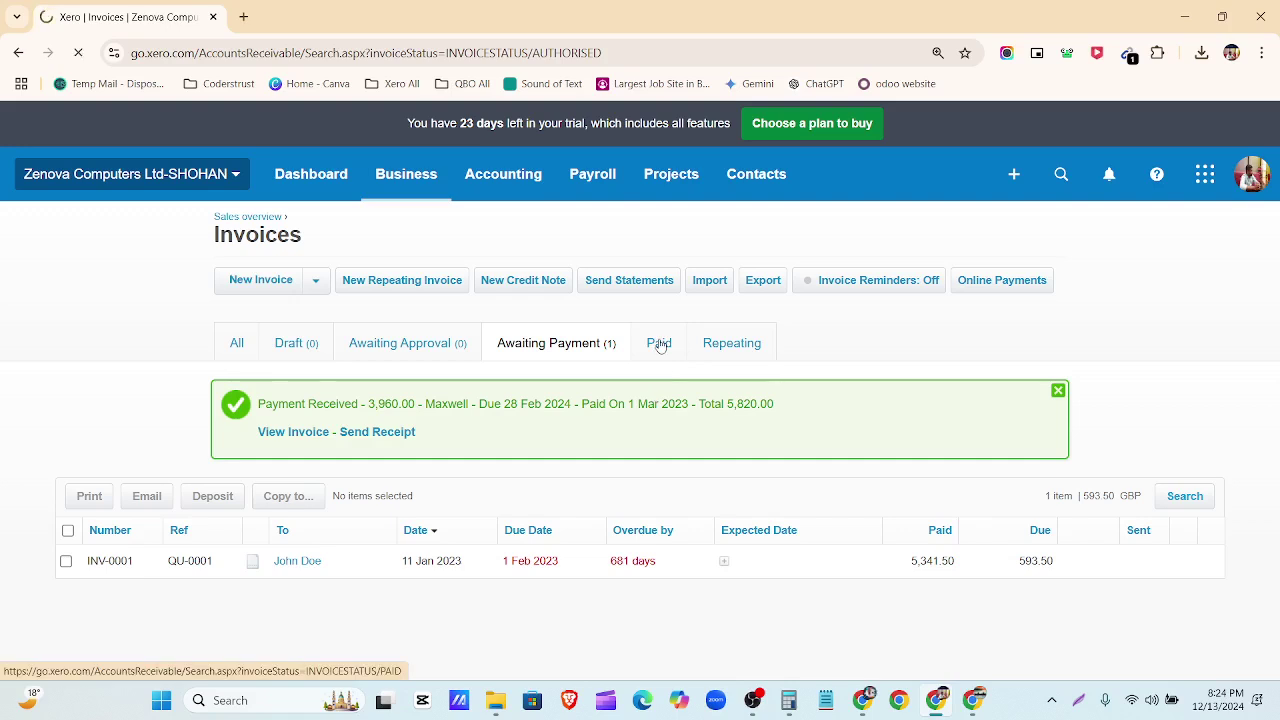
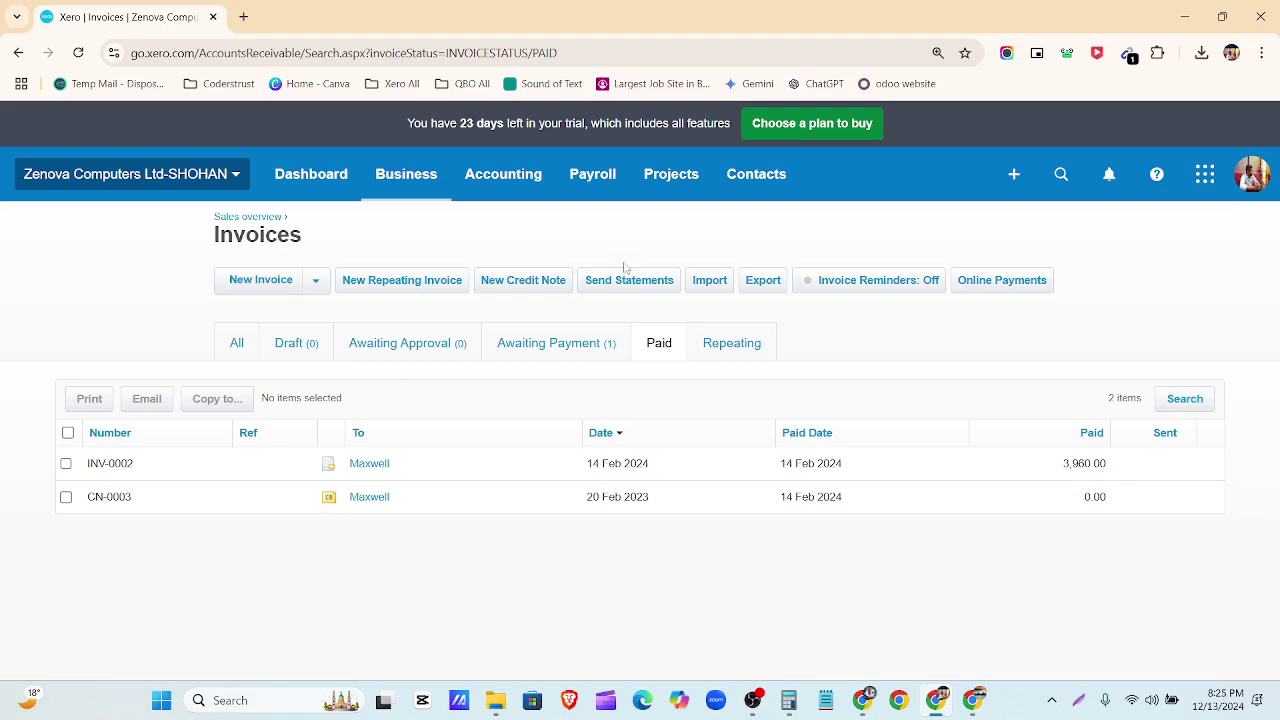
Create a new invoice and add the customer by full name as a new contact.
left_click(262, 281)
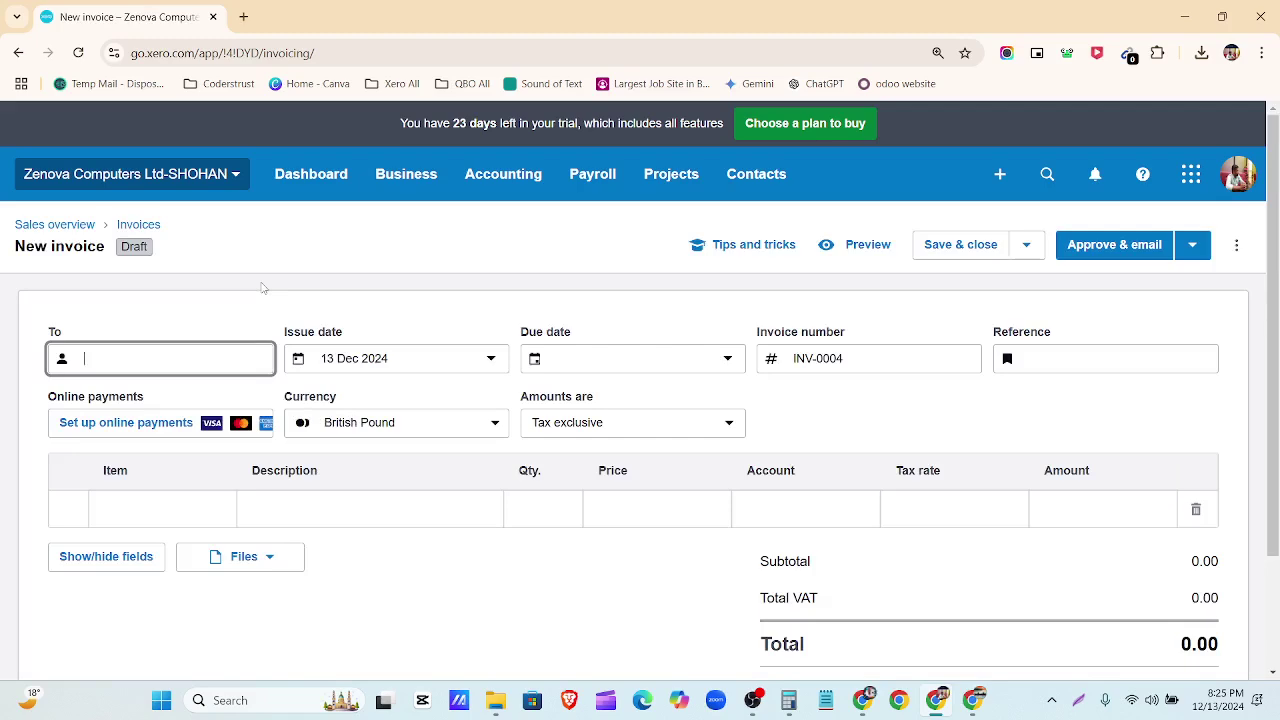
type("Ri")
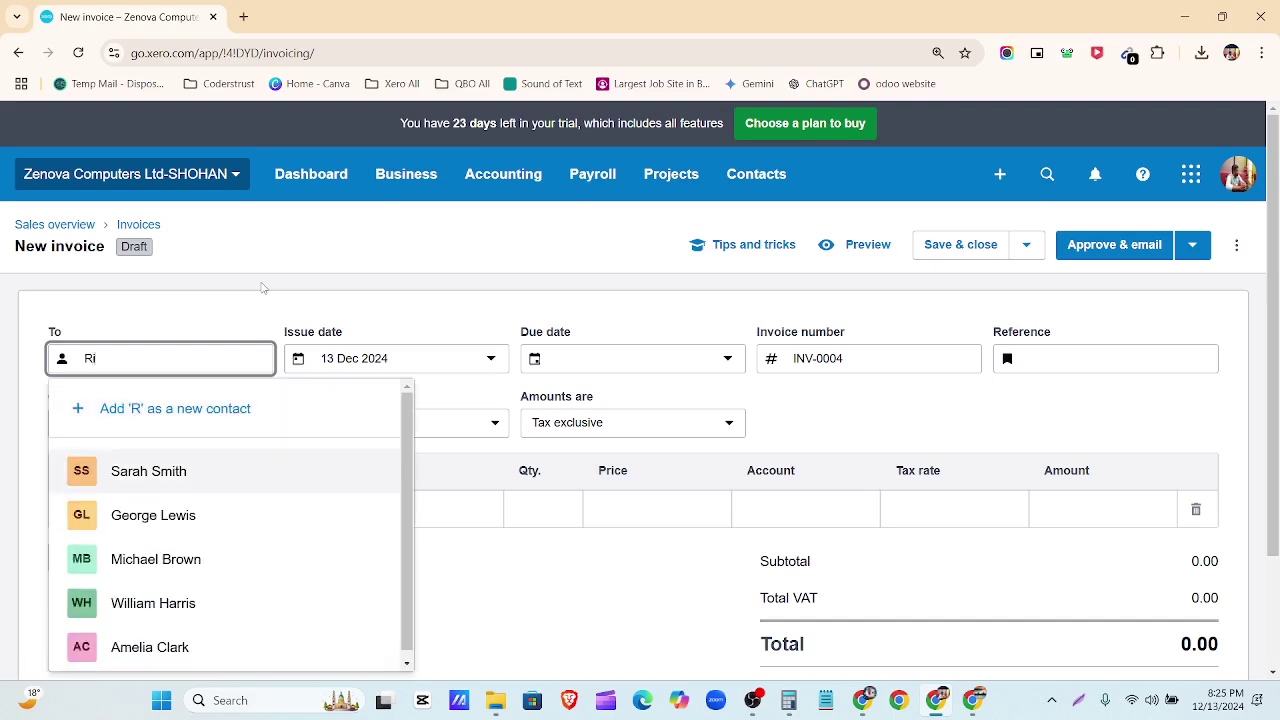
type("cky P")
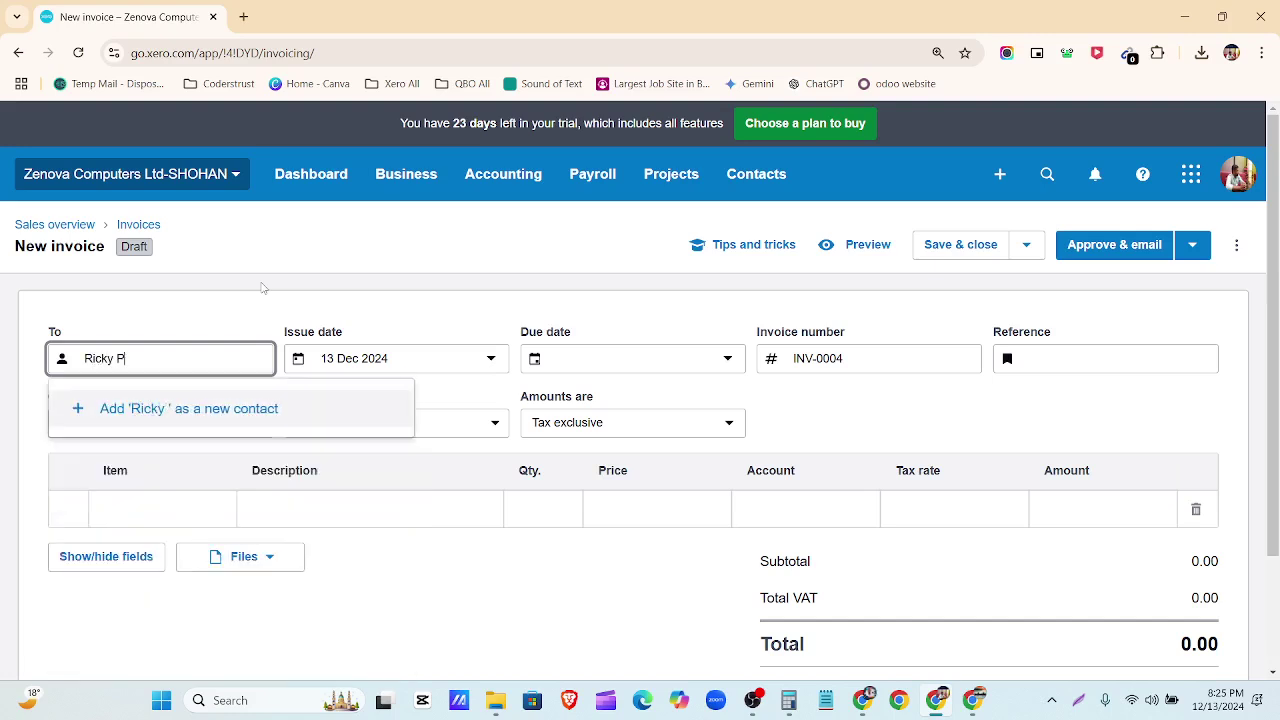
type("on")
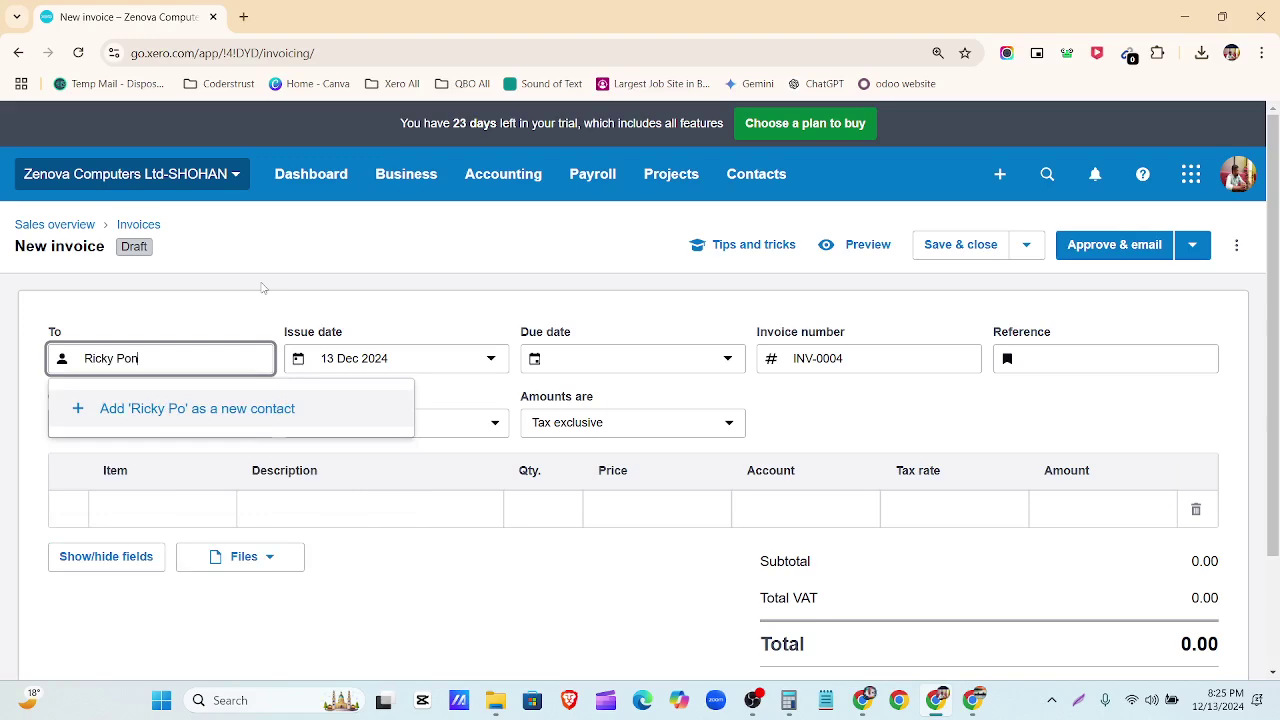
type("y")
type("ting")
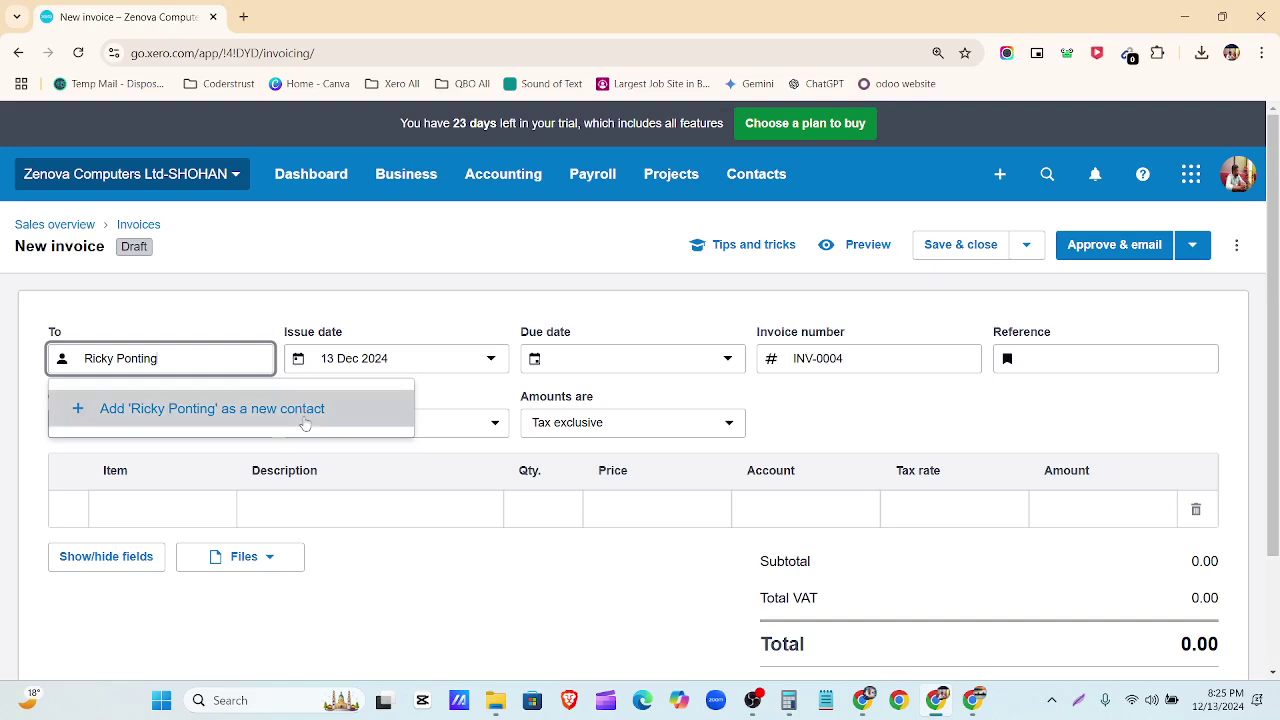
left_click(229, 418)
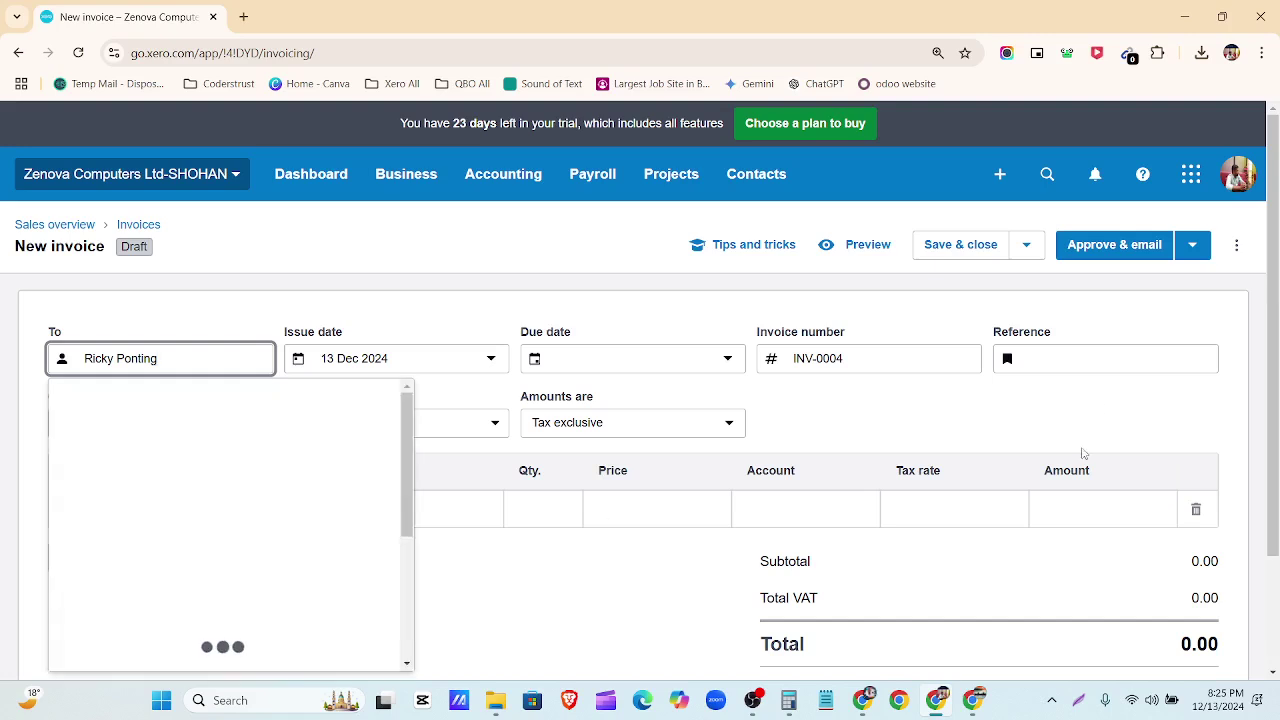
left_click(452, 299)
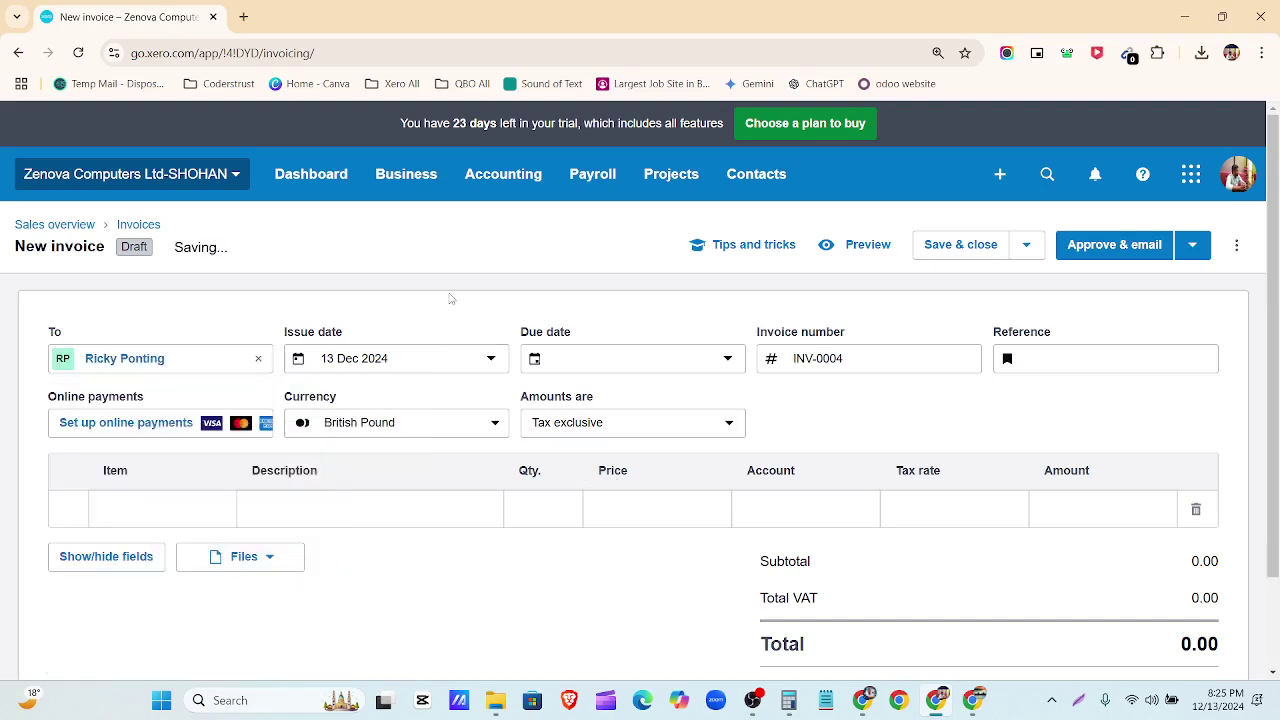
Set the new invoice's issue date to 1 Apr 2023 and its due date to 15 Apr 2023.
left_click(468, 358)
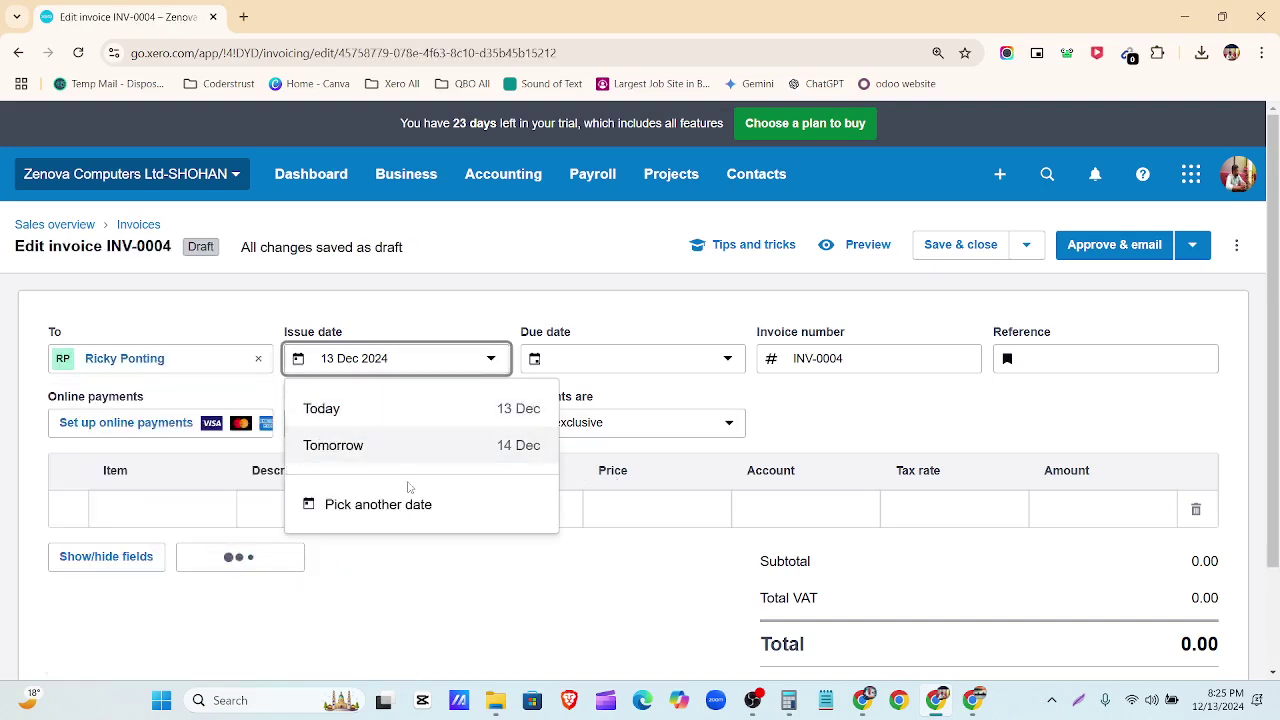
left_click(417, 506)
left_click(395, 412)
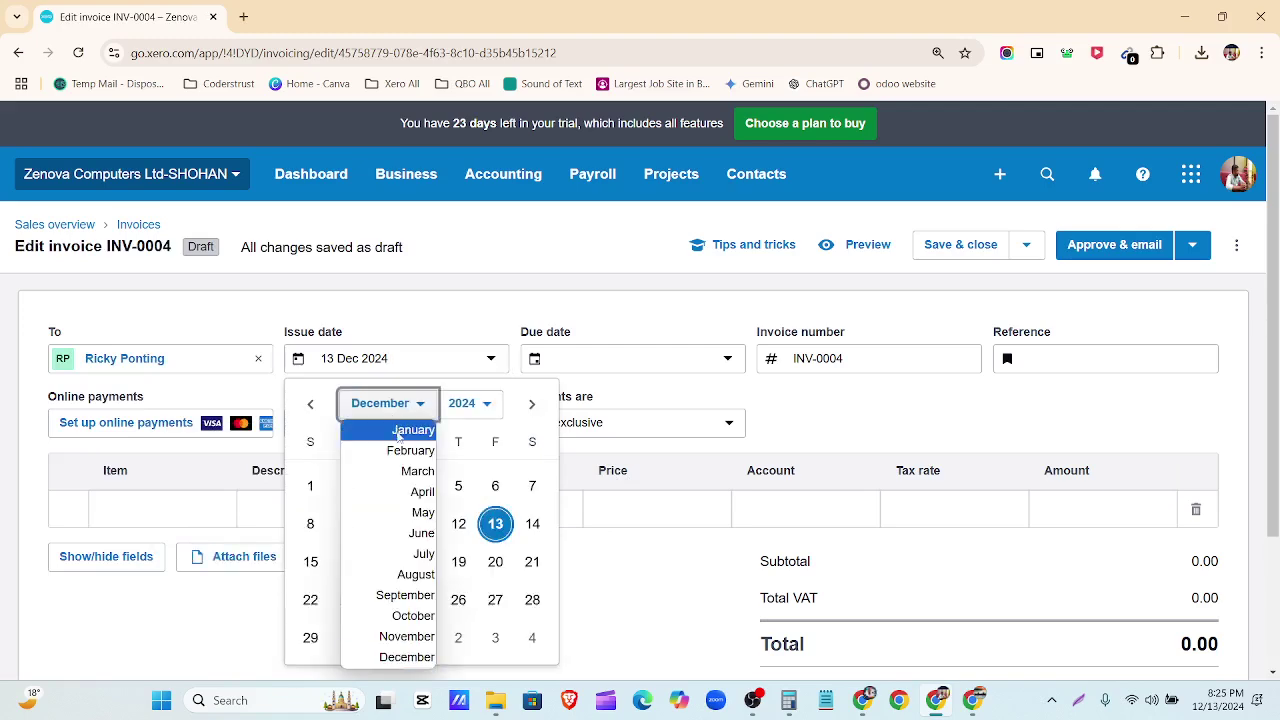
left_click(421, 492)
left_click(455, 403)
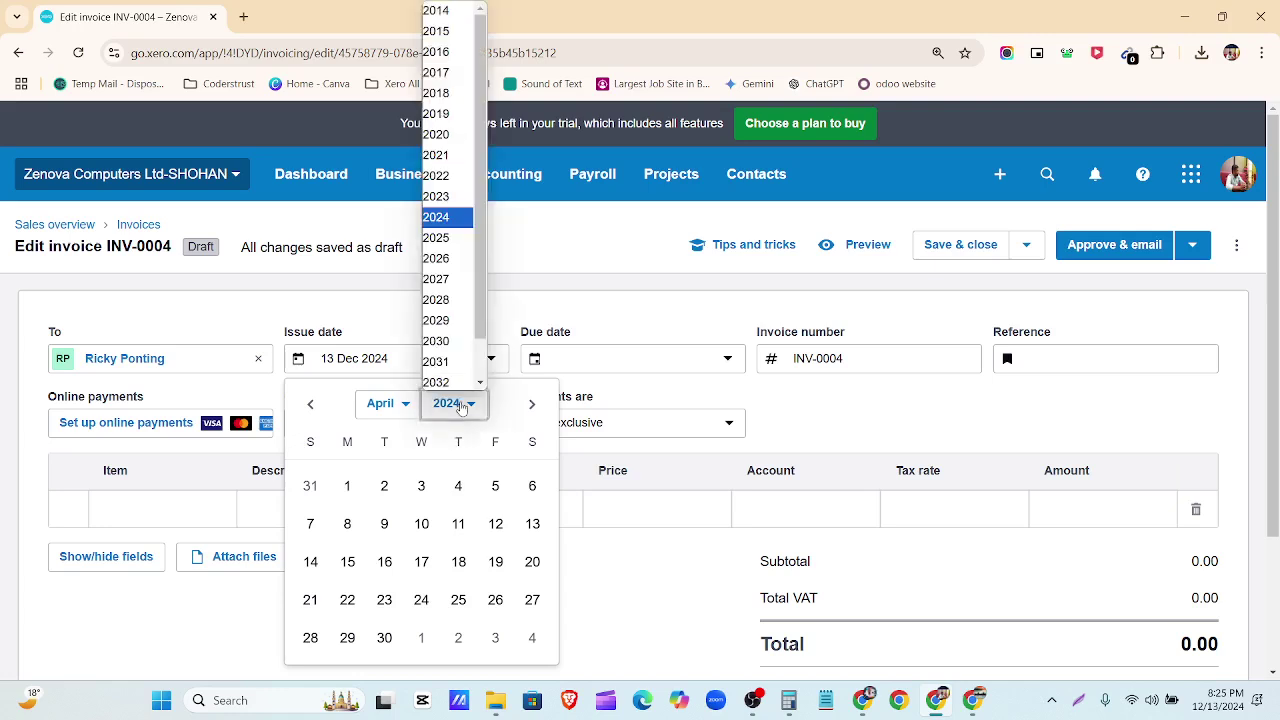
left_click(445, 193)
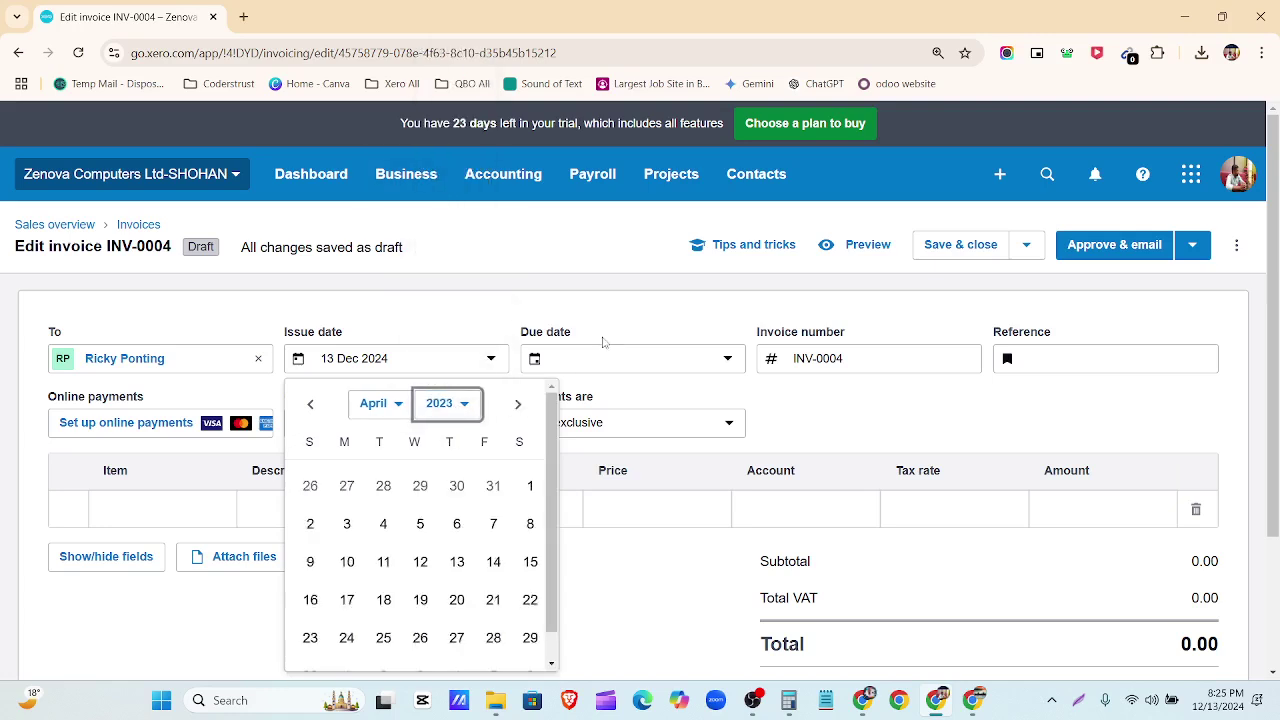
left_click(530, 486)
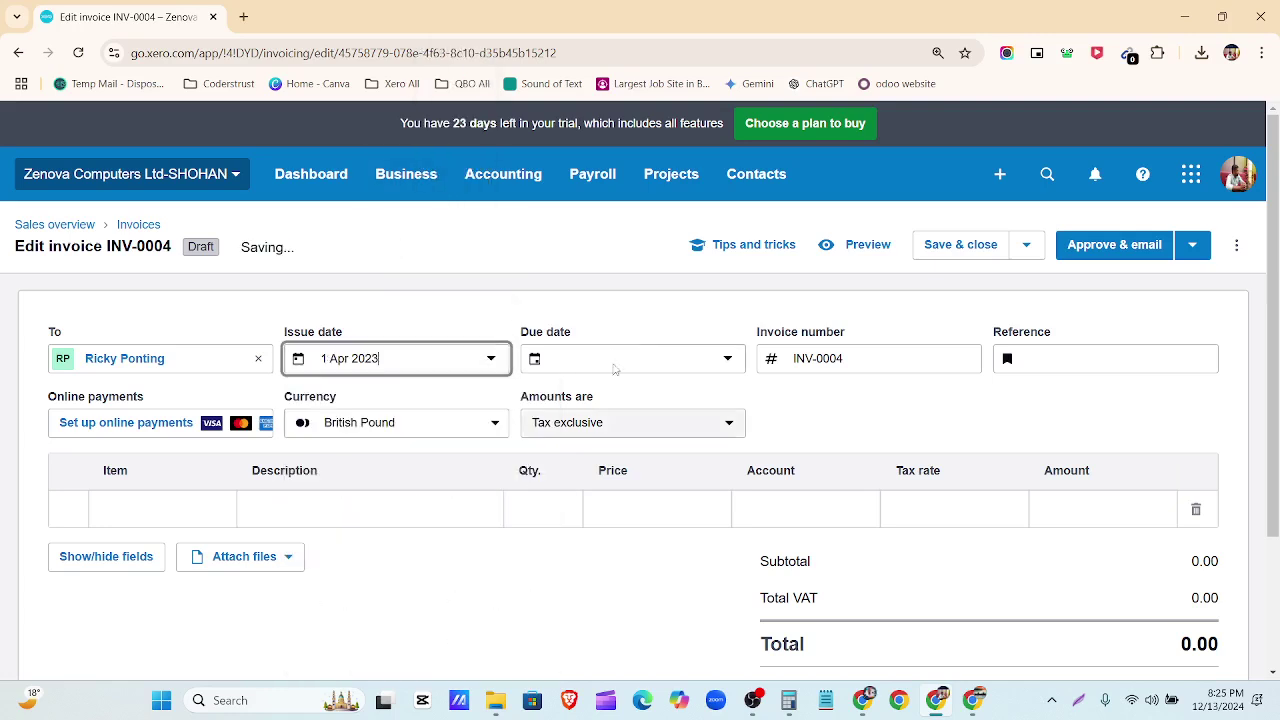
left_click(615, 365)
left_click(615, 447)
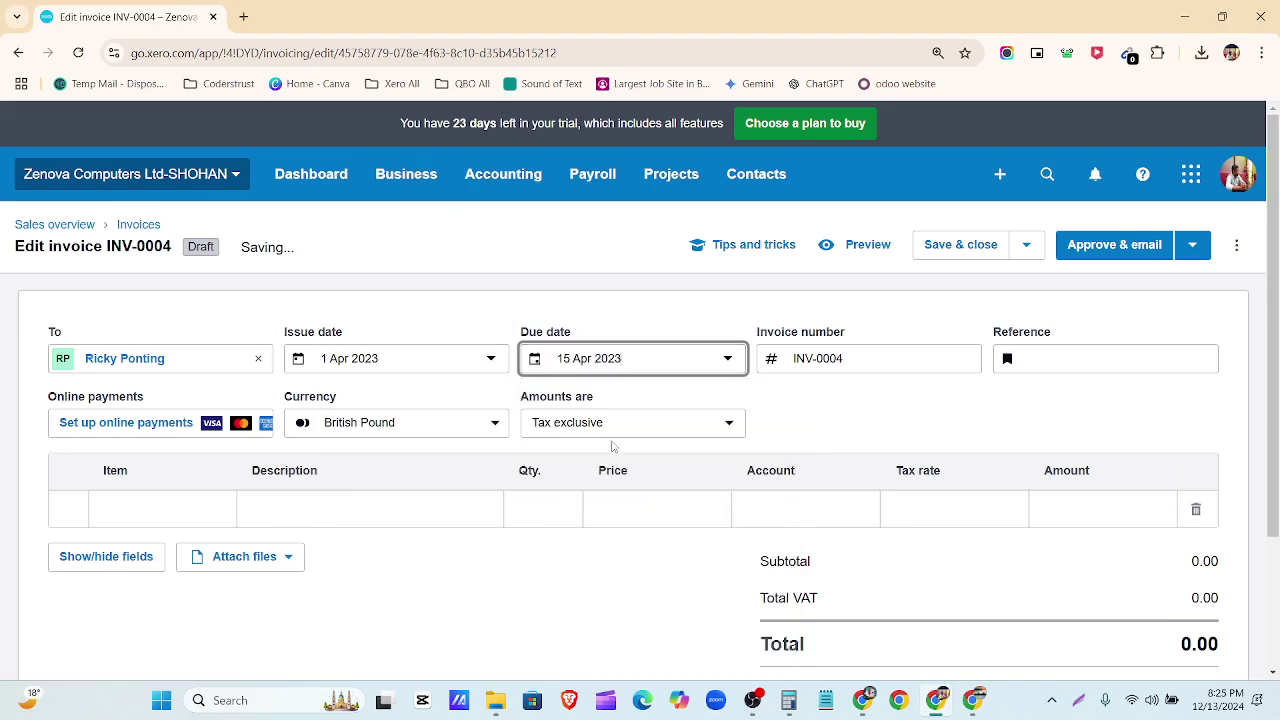
Add item 1007 Wh Battery for Dell Latitude E5520 to the invoice with a quantity of 50.
scroll(843, 426, "down", 1)
left_click(181, 426)
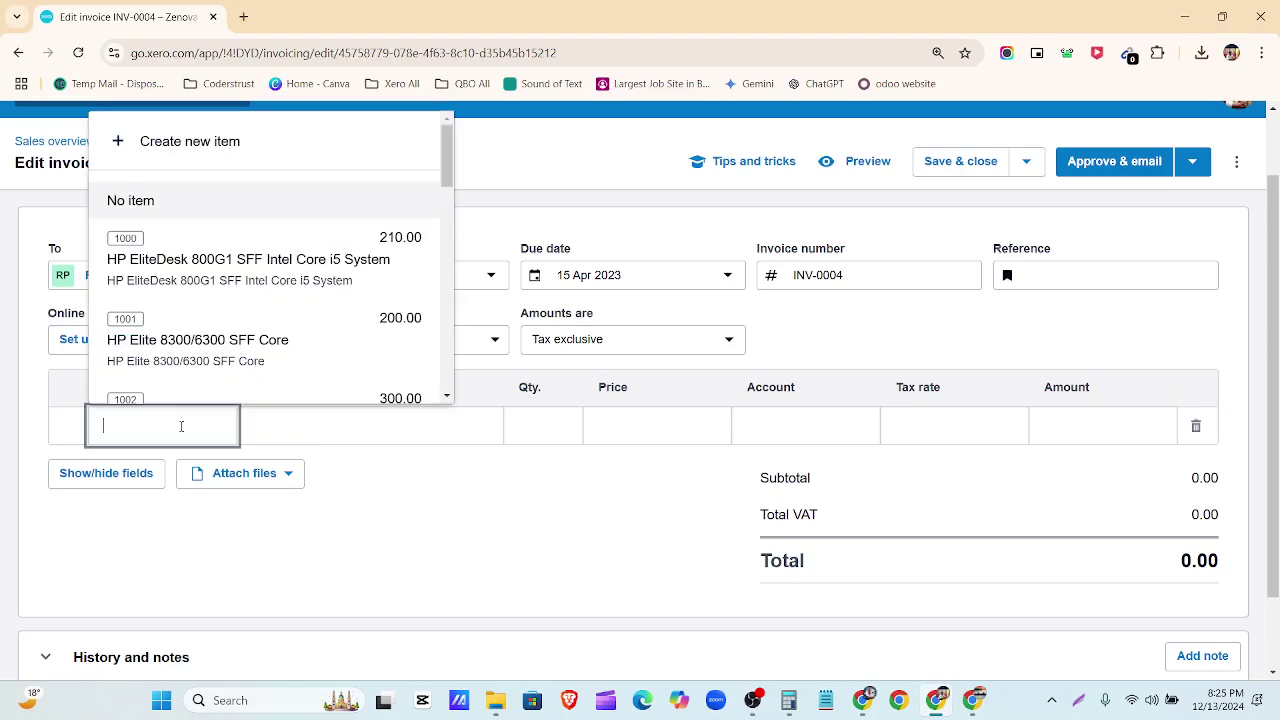
scroll(200, 291, "down", 5)
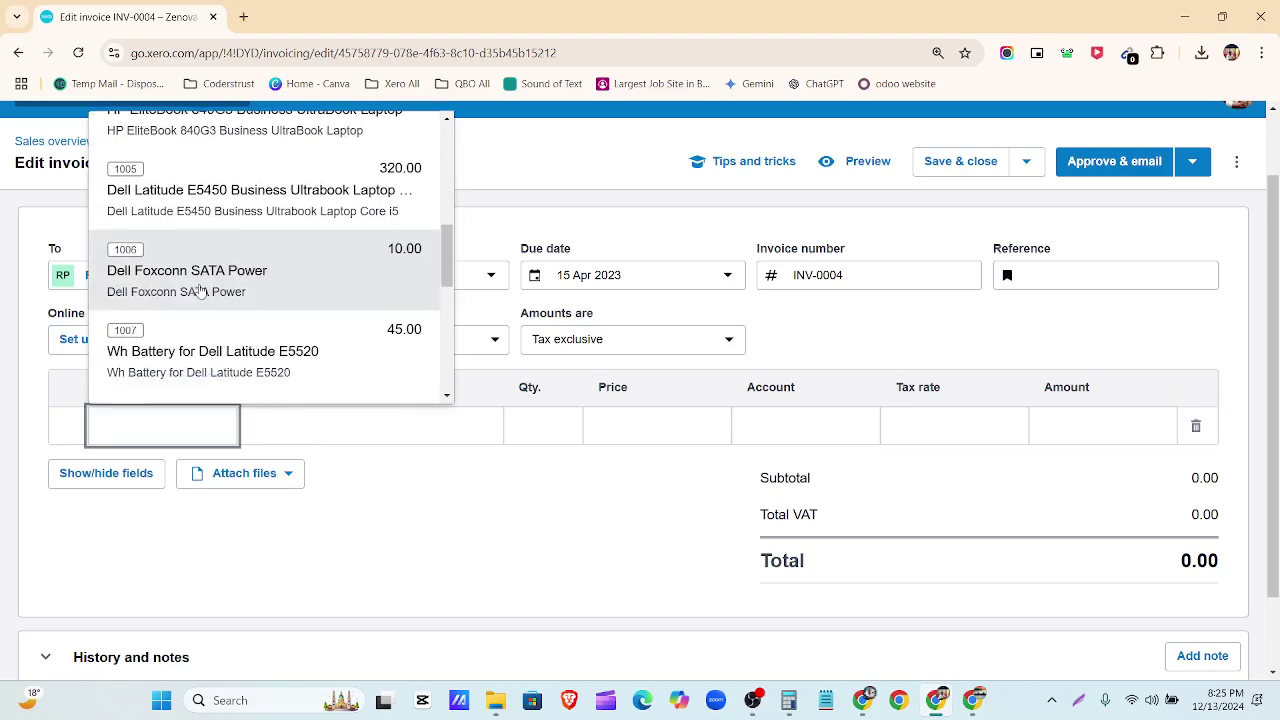
left_click(209, 364)
left_click(575, 427)
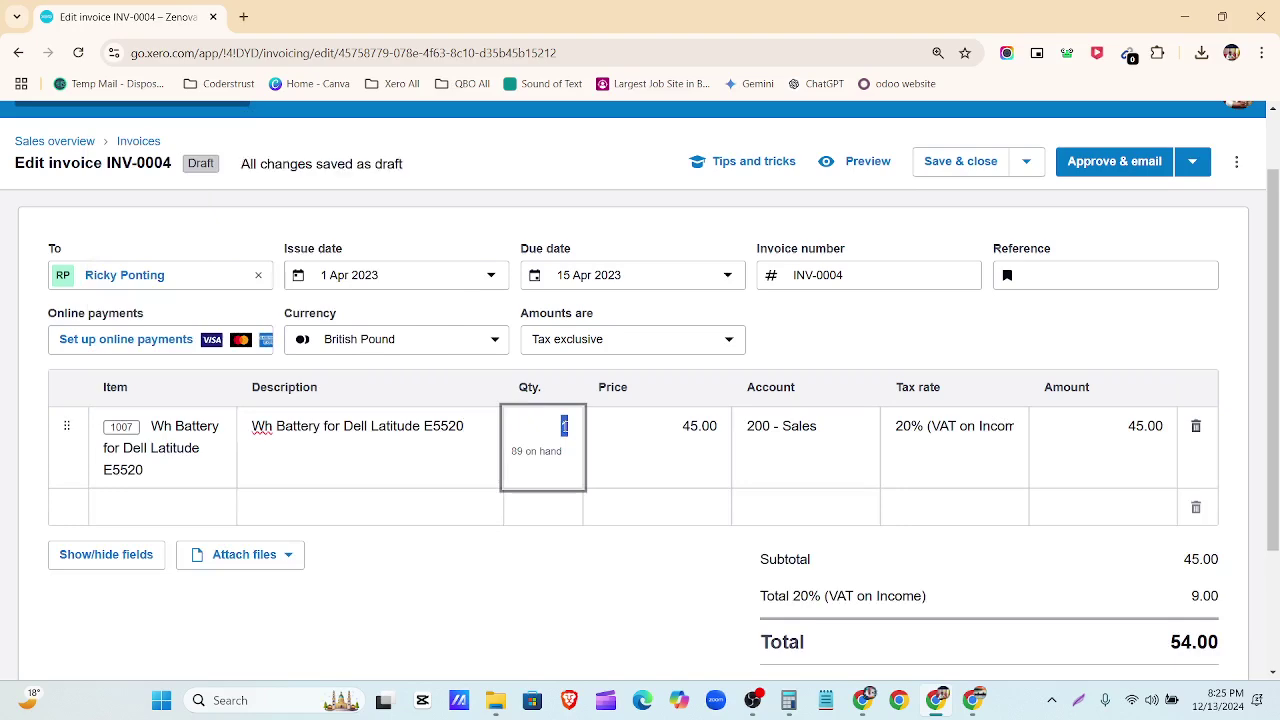
type("50")
left_click(598, 632)
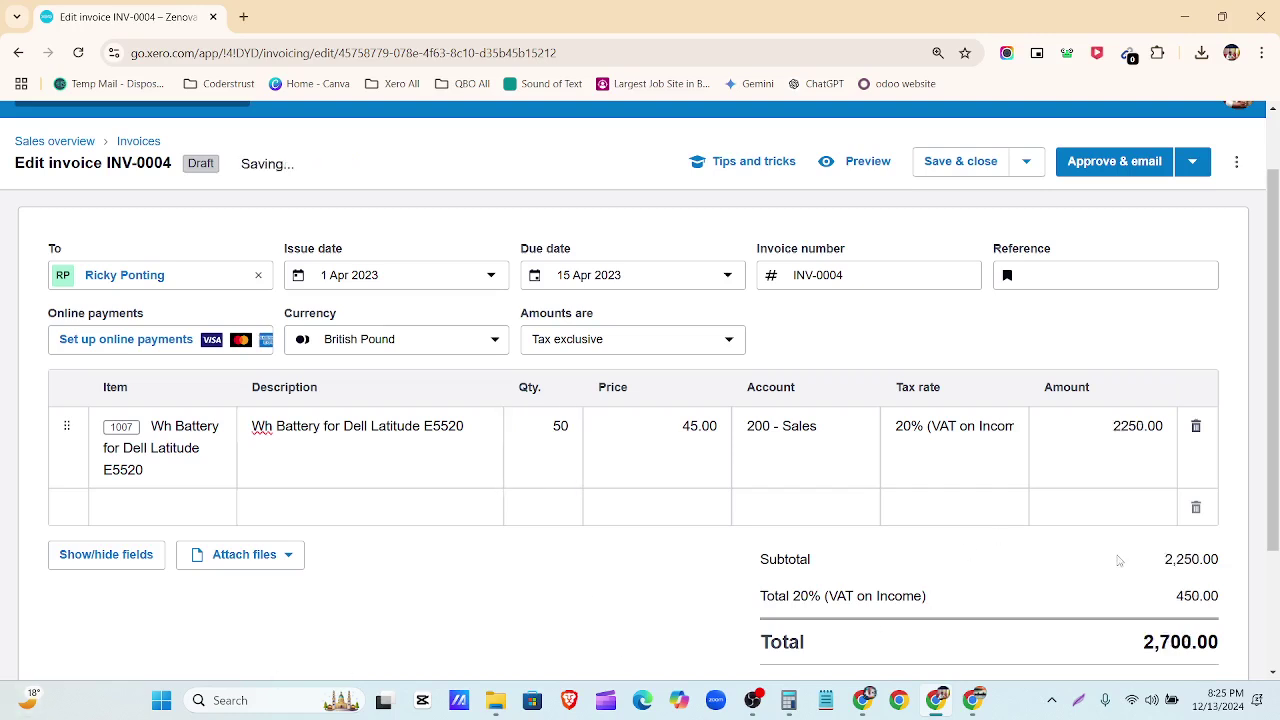
Review the invoice lines and approve INV-0004 without emailing it.
scroll(504, 577, "up", 1)
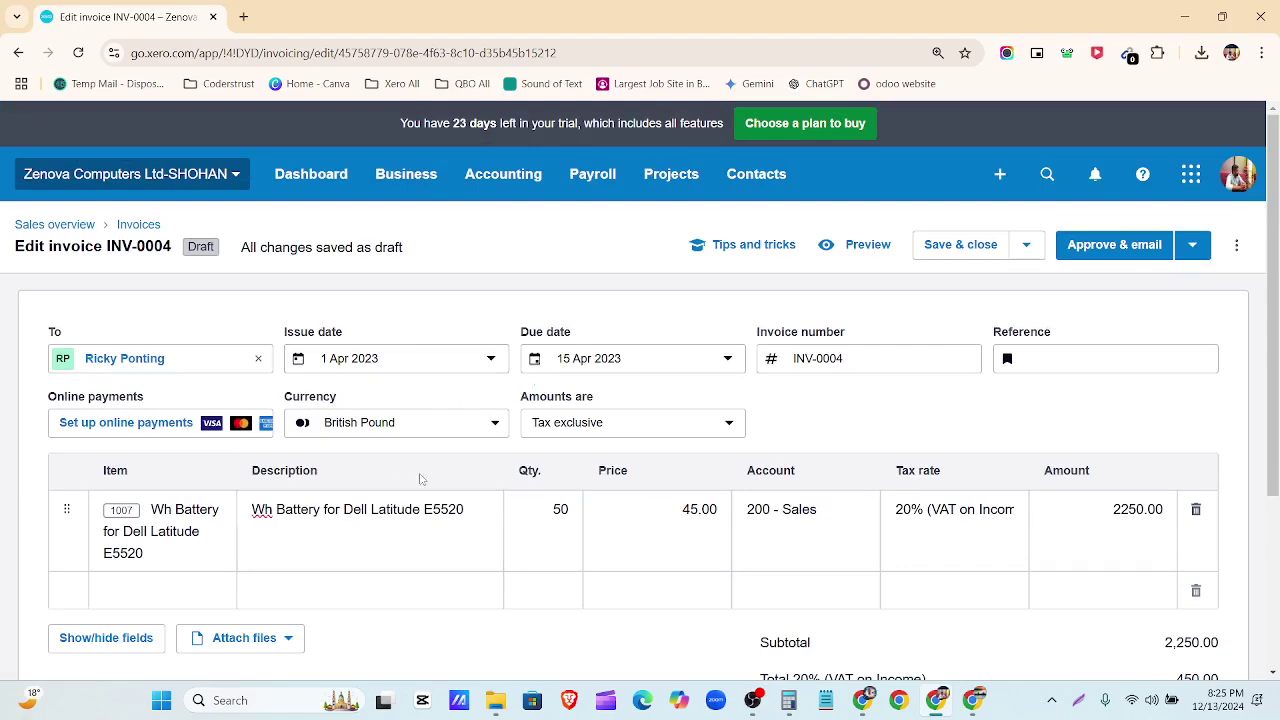
scroll(525, 440, "down", 3)
scroll(525, 420, "up", 3)
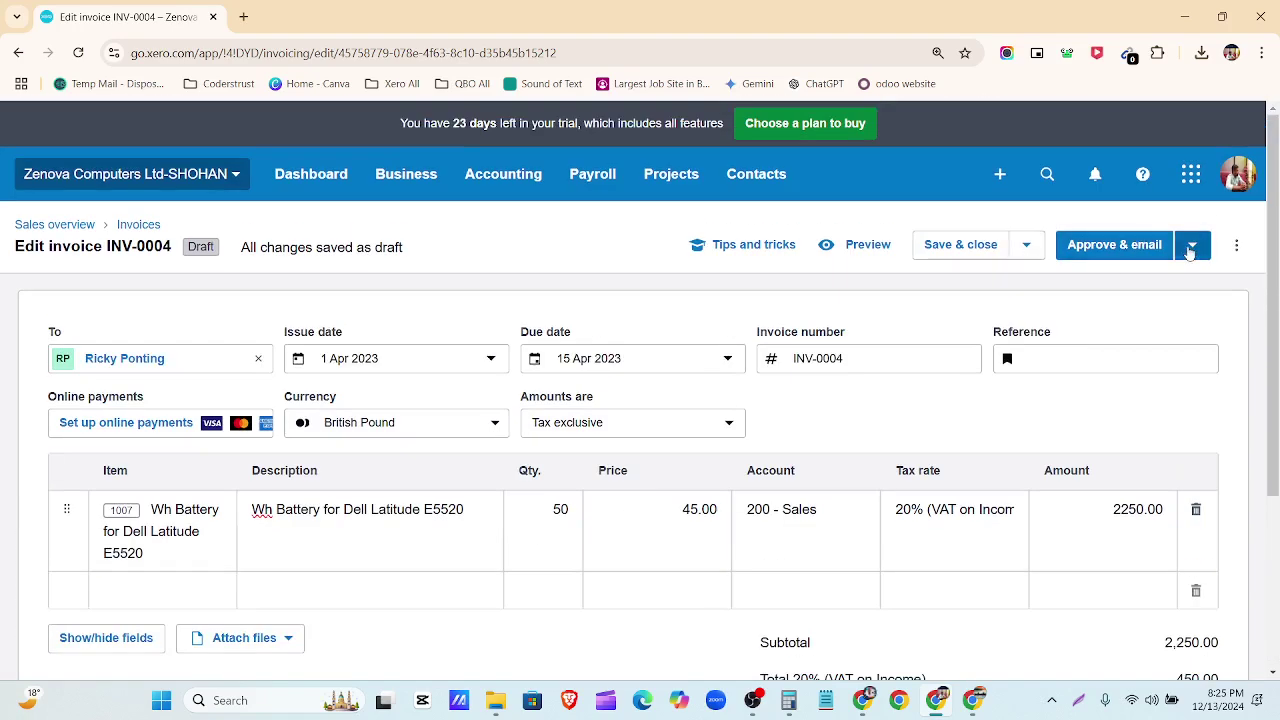
left_click(1192, 245)
left_click(1143, 296)
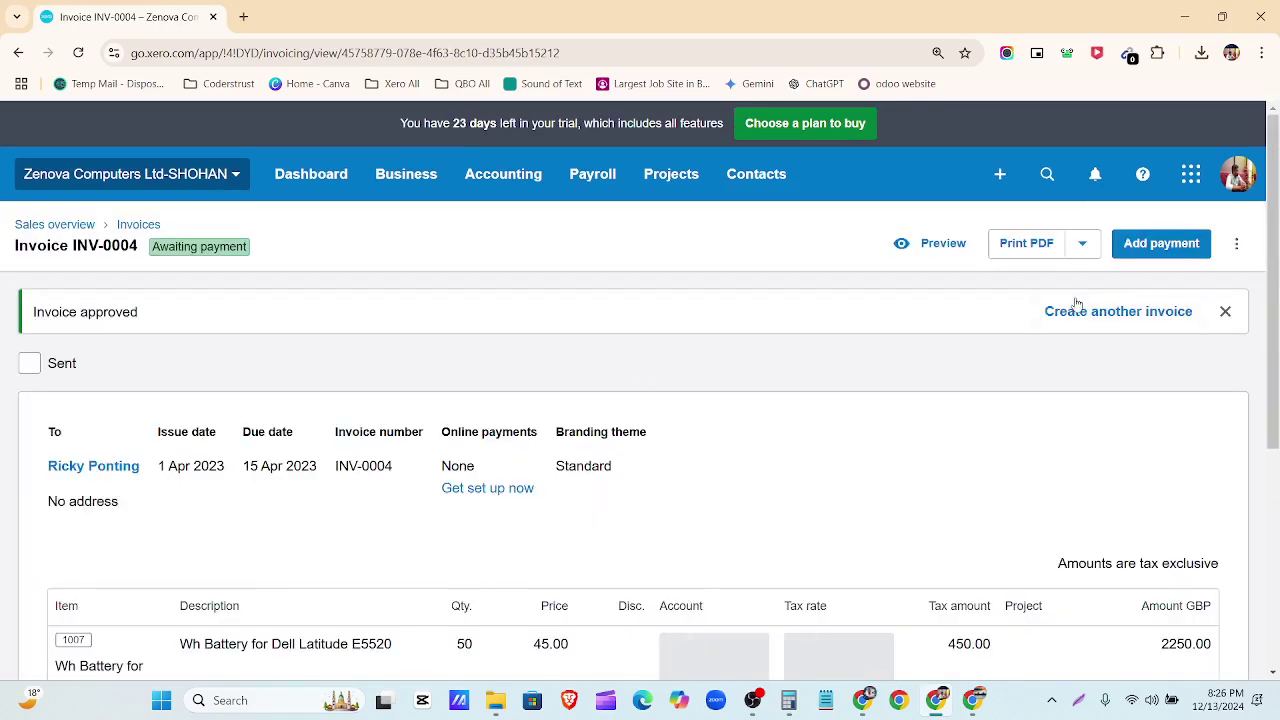
Open the full list of sales invoices and duplicate it in a second browser tab.
left_click(57, 227)
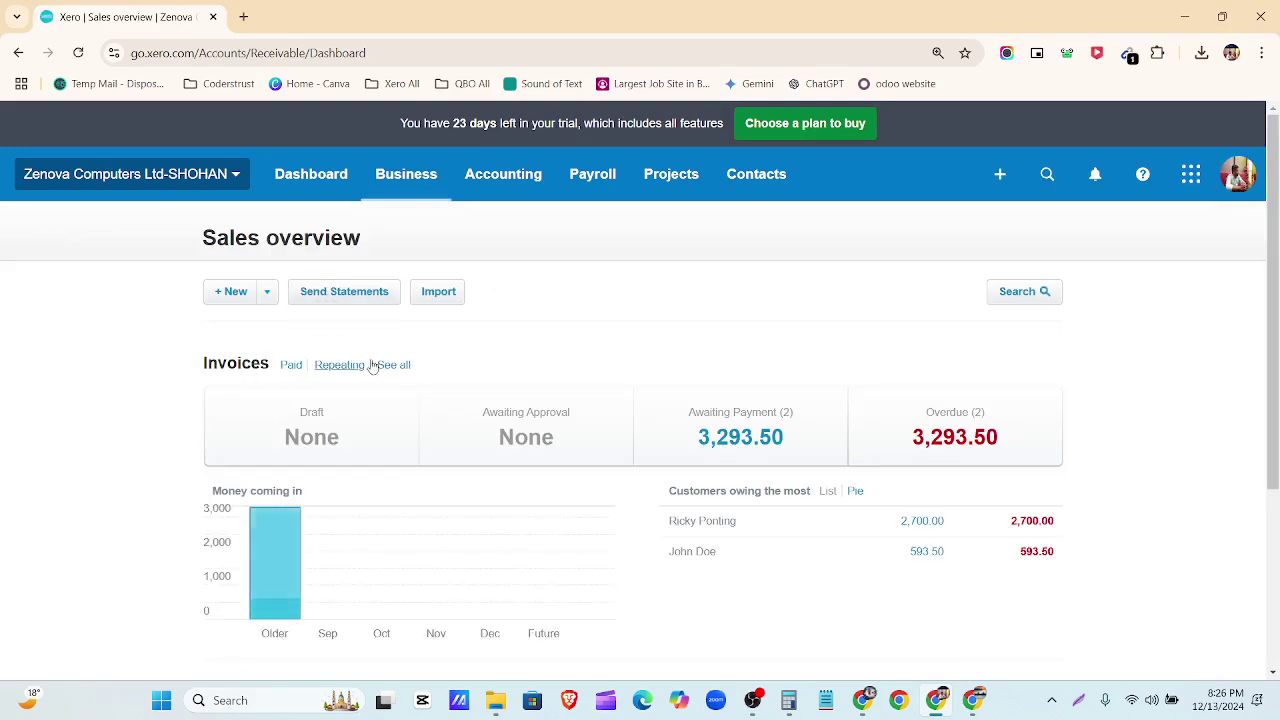
left_click(401, 366)
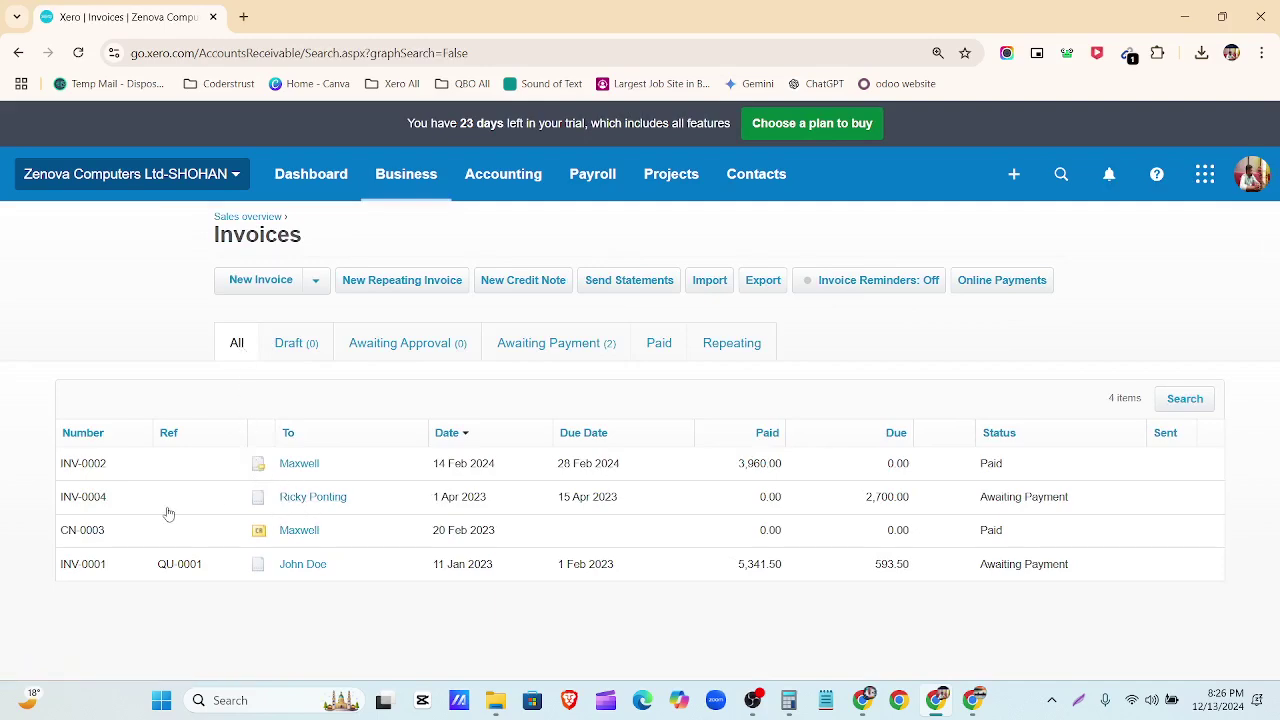
right_click(679, 496)
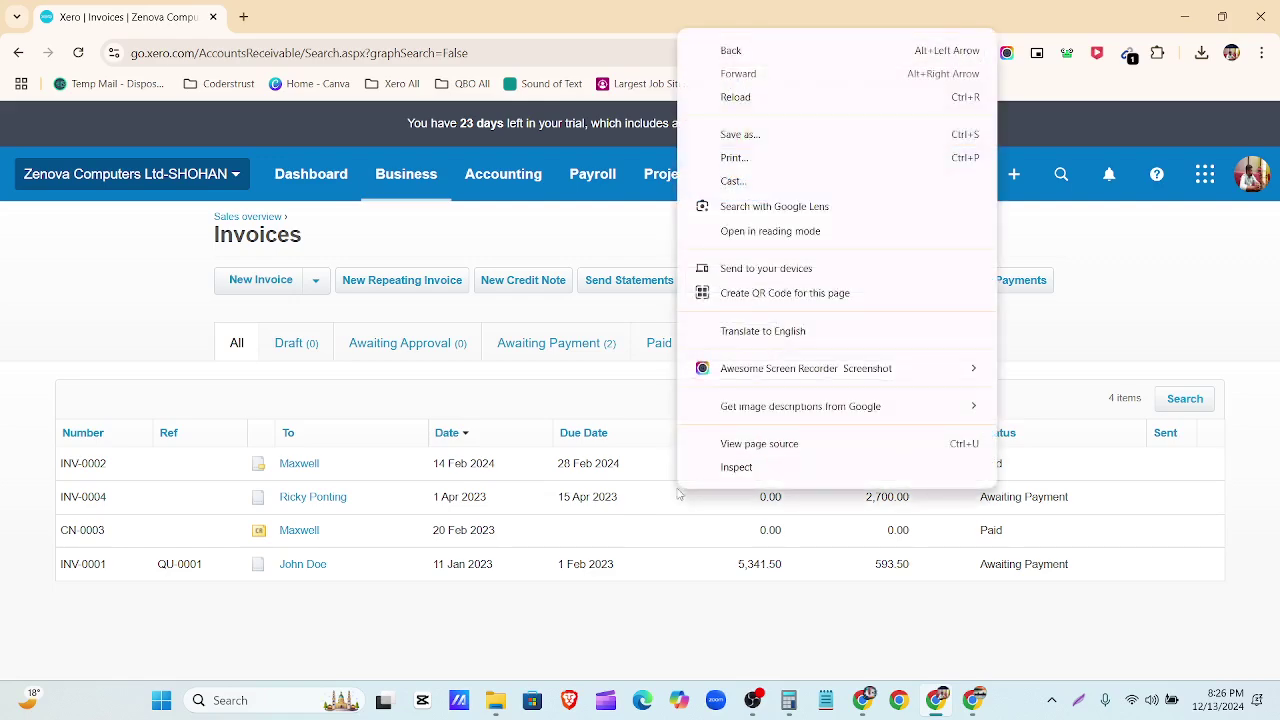
right_click(95, 17)
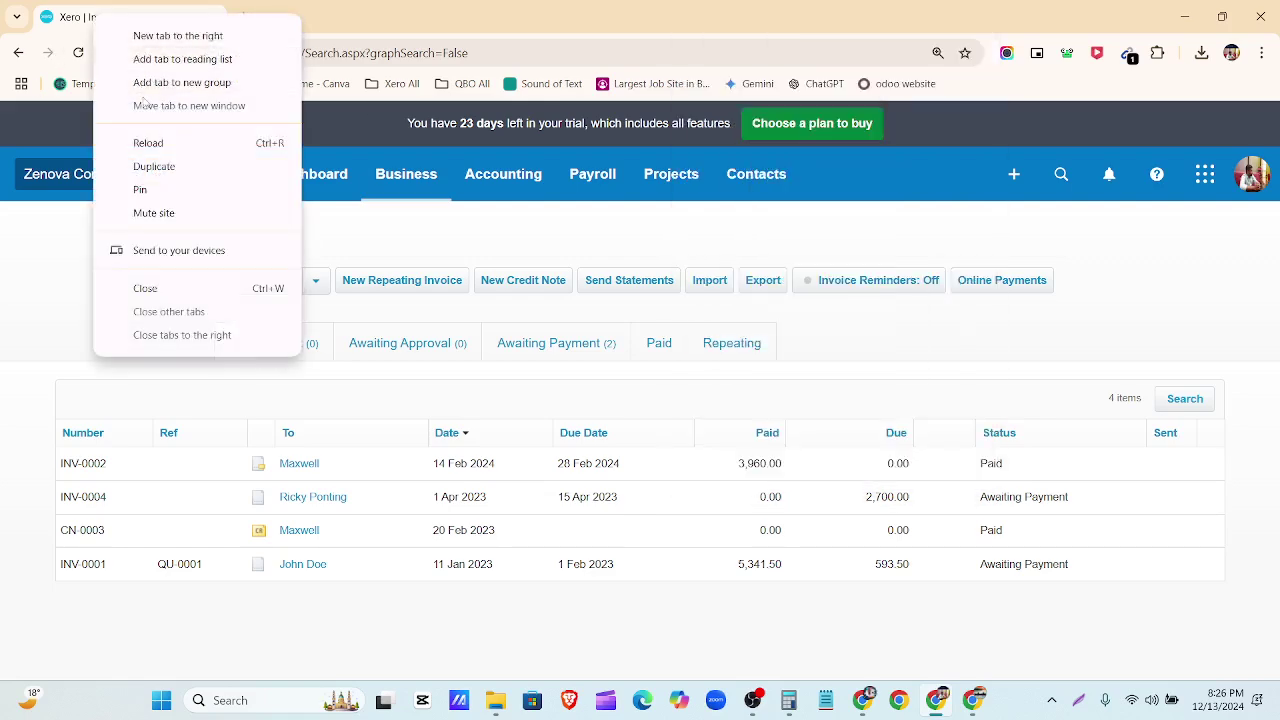
left_click(140, 163)
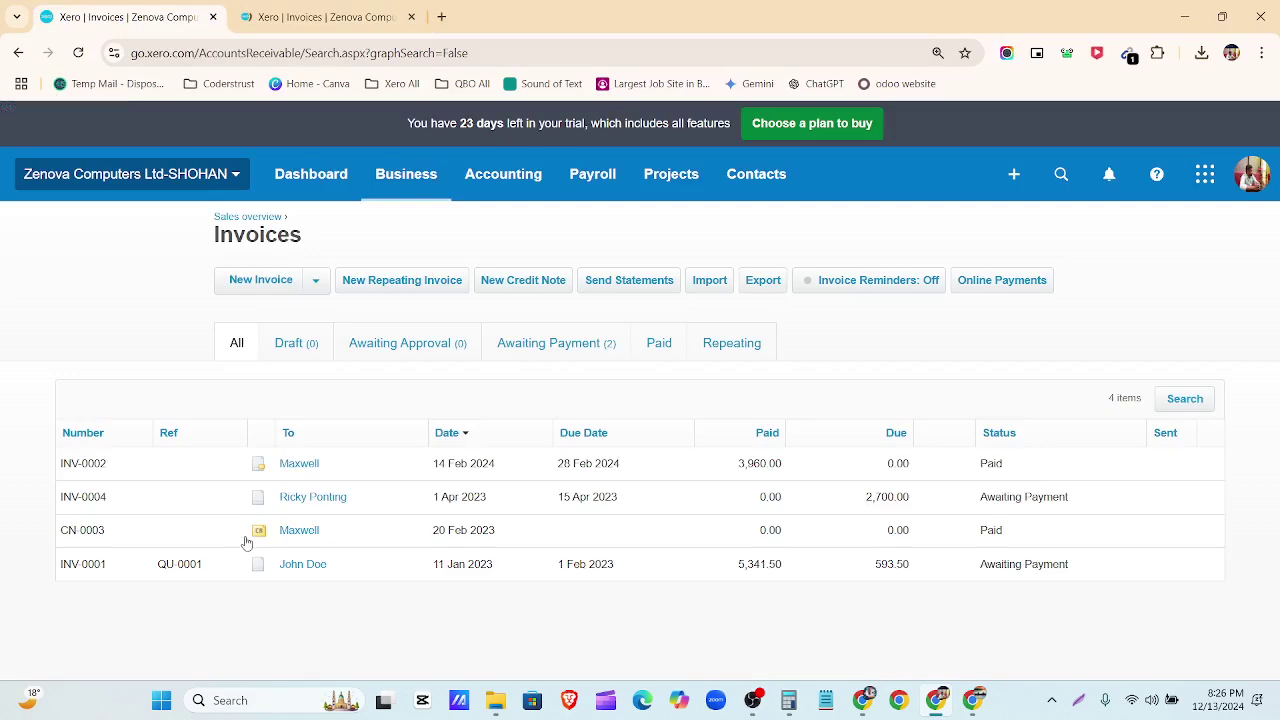
Start a payment for the full amount due on INV-0004 and set its date paid to 15 Apr 2023.
left_click(285, 508)
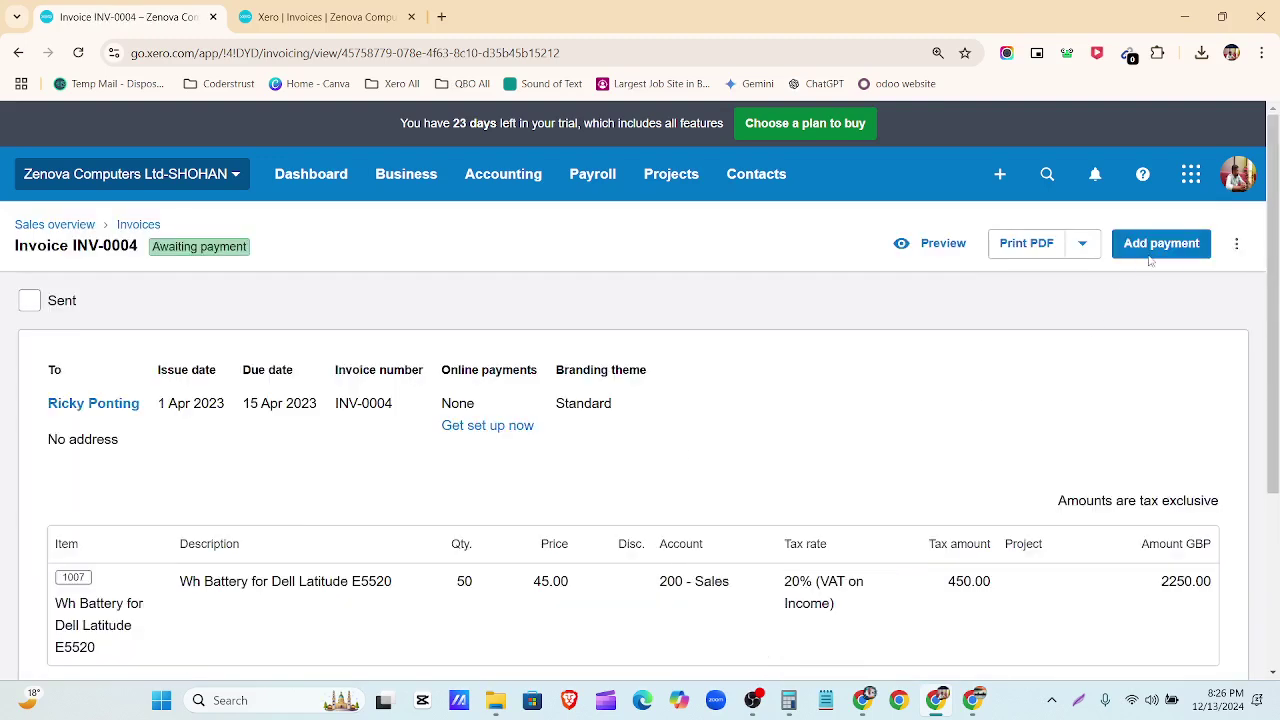
left_click(1155, 245)
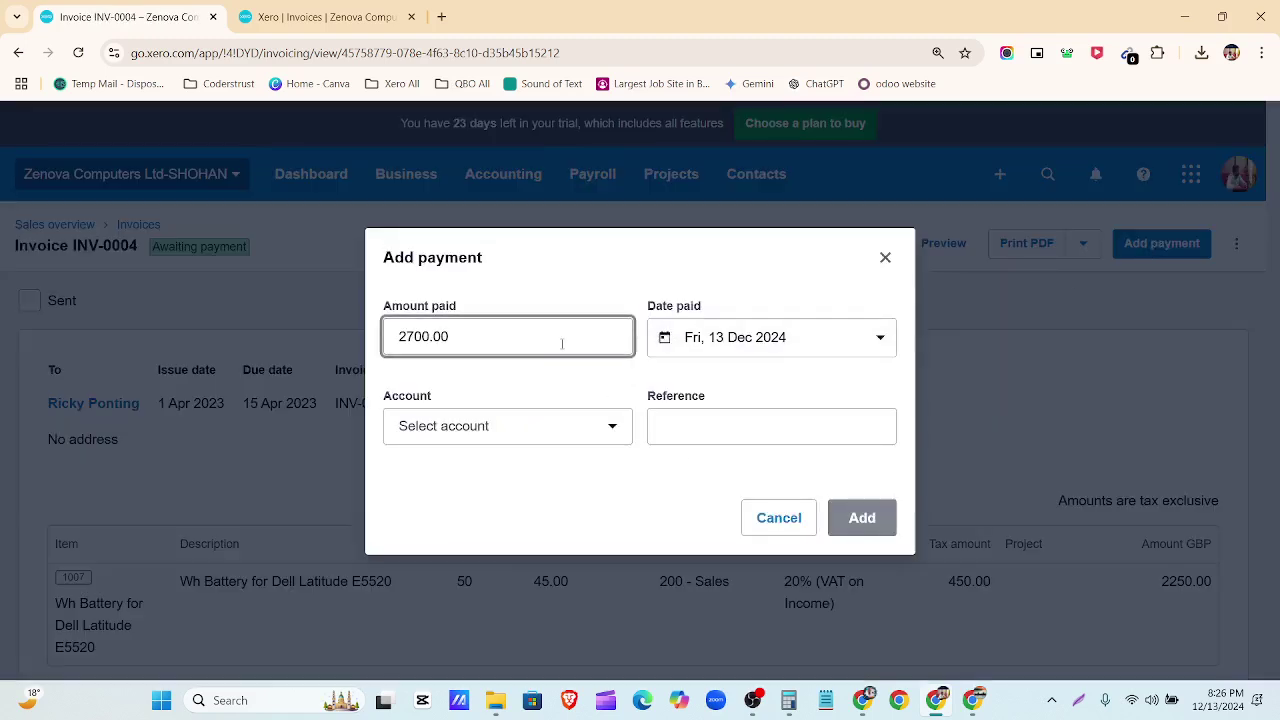
left_click(822, 342)
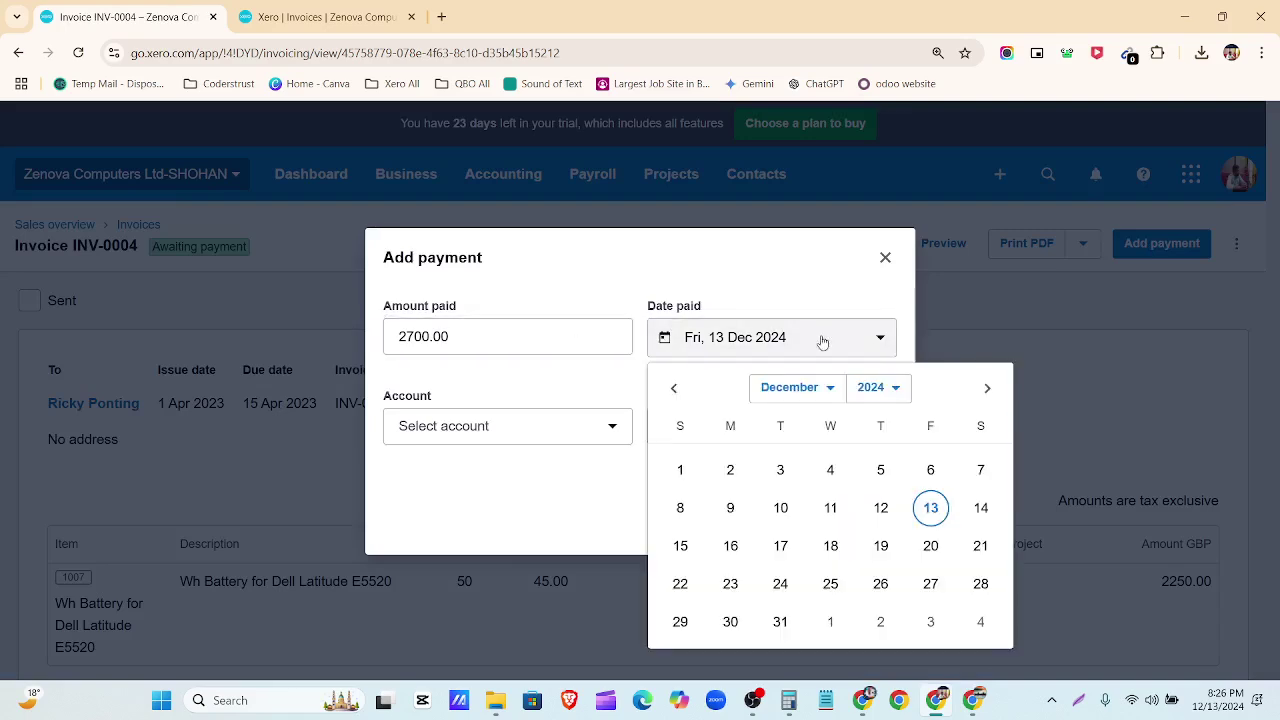
left_click(823, 389)
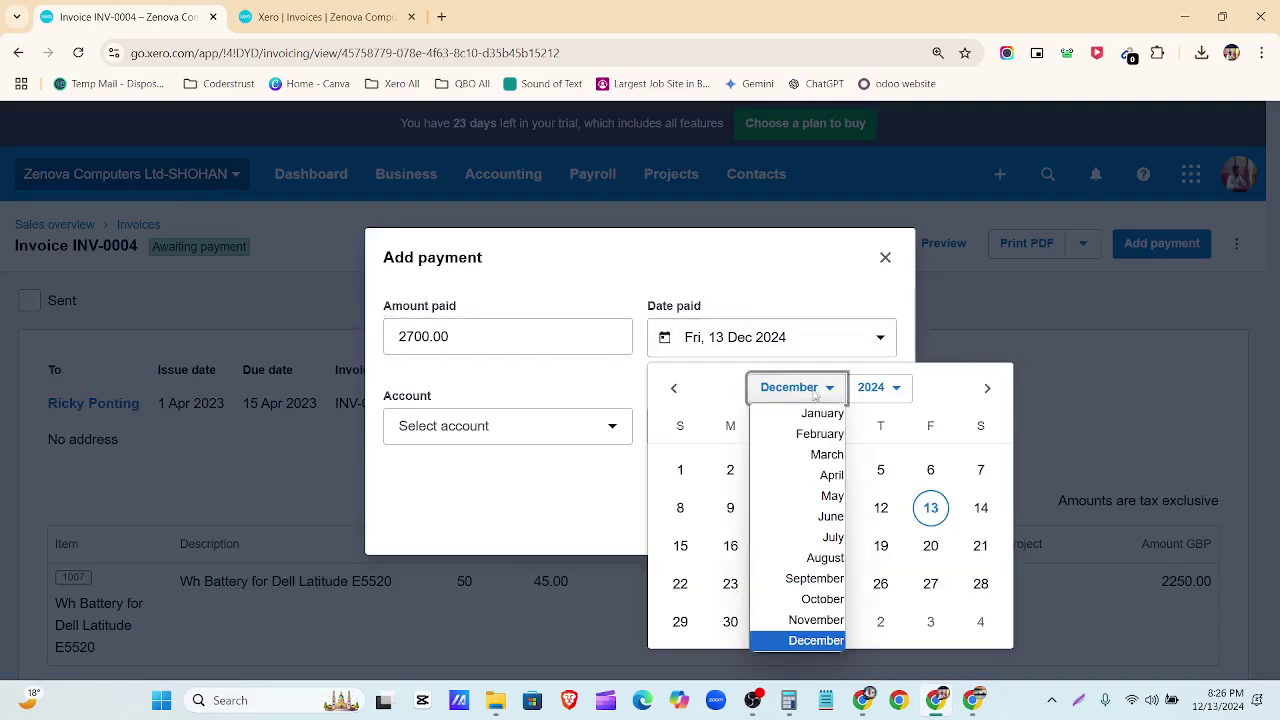
left_click(829, 474)
left_click(866, 388)
left_click(850, 197)
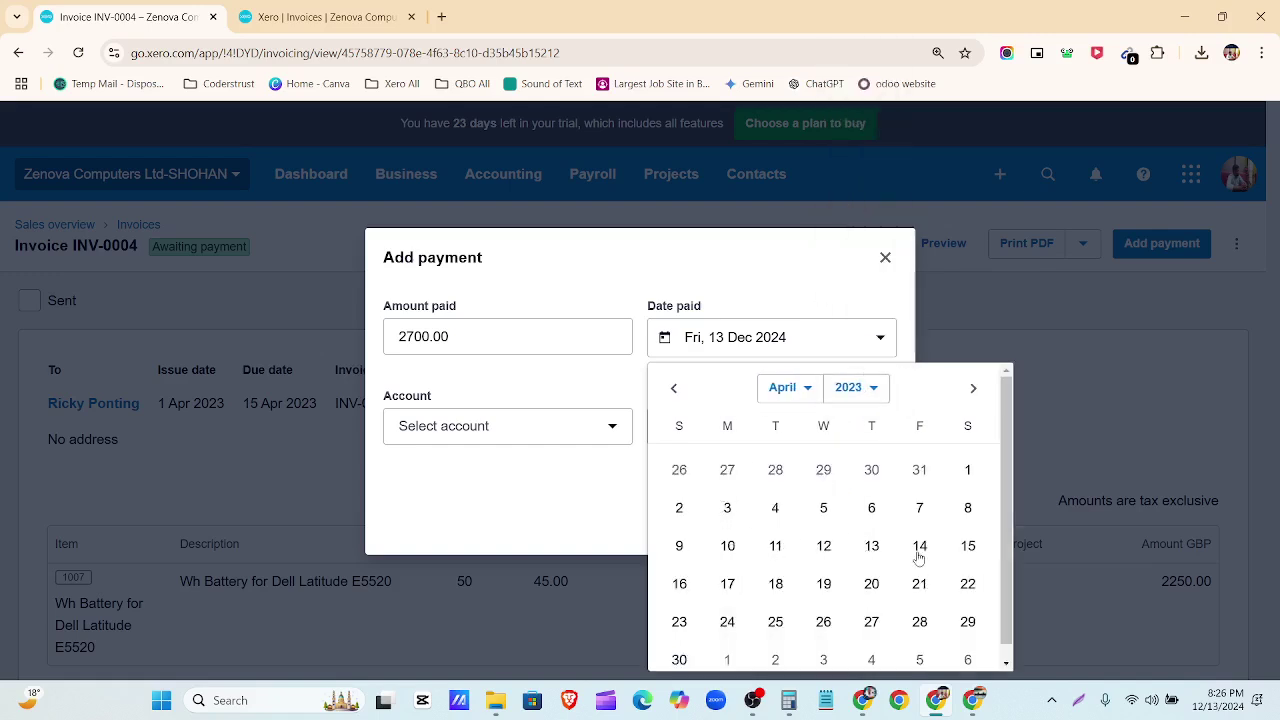
left_click(967, 547)
Record the payment to account 650 RBS Bank–Checking and open the list of paid invoices.
left_click(542, 437)
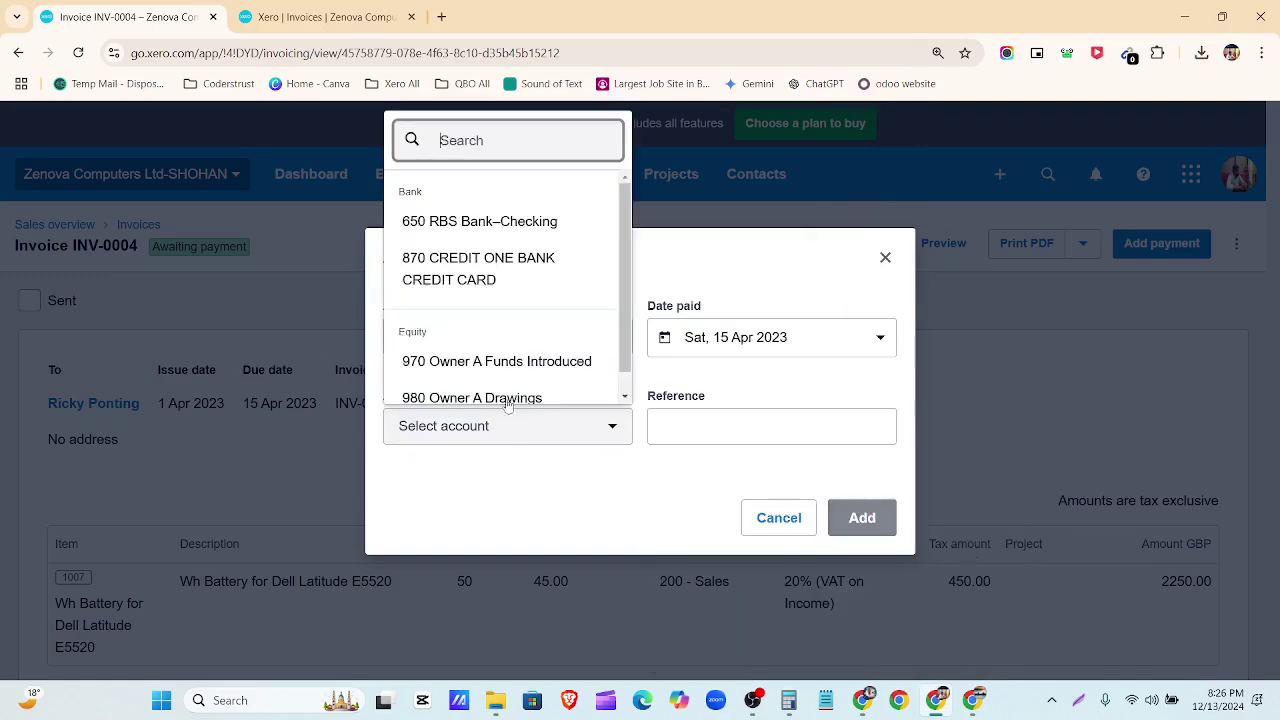
left_click(500, 209)
left_click(866, 518)
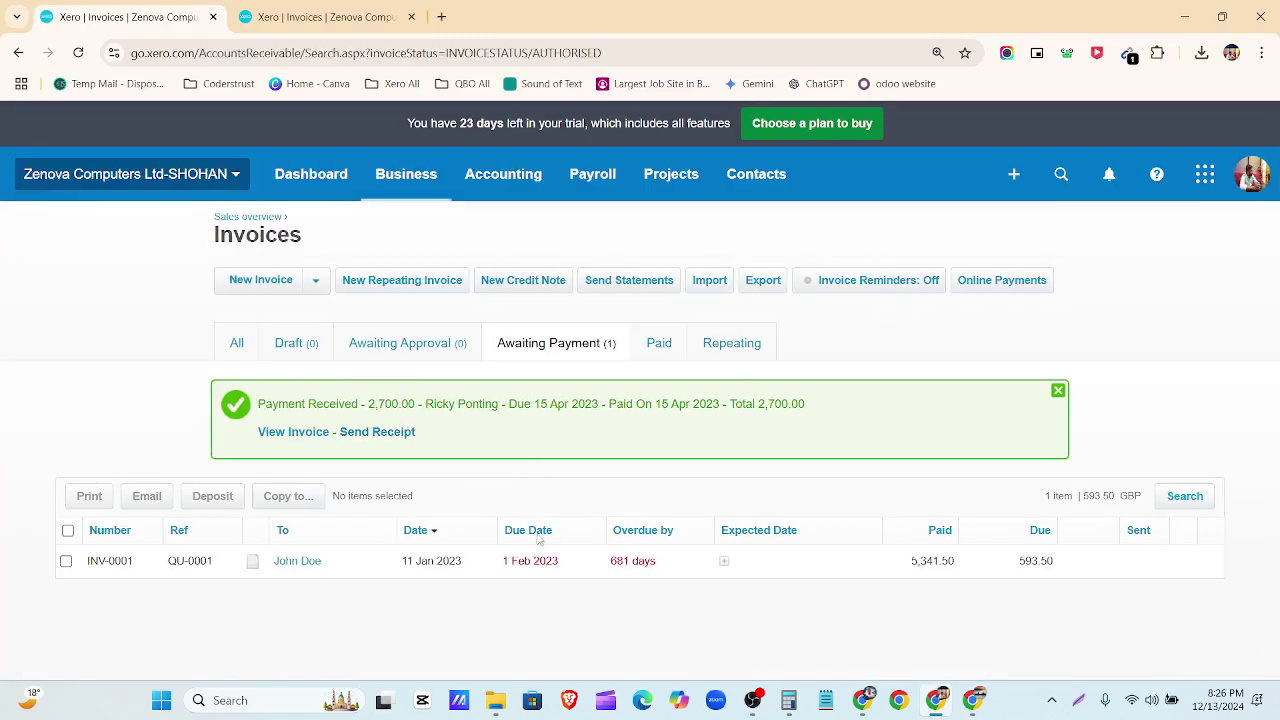
left_click(651, 349)
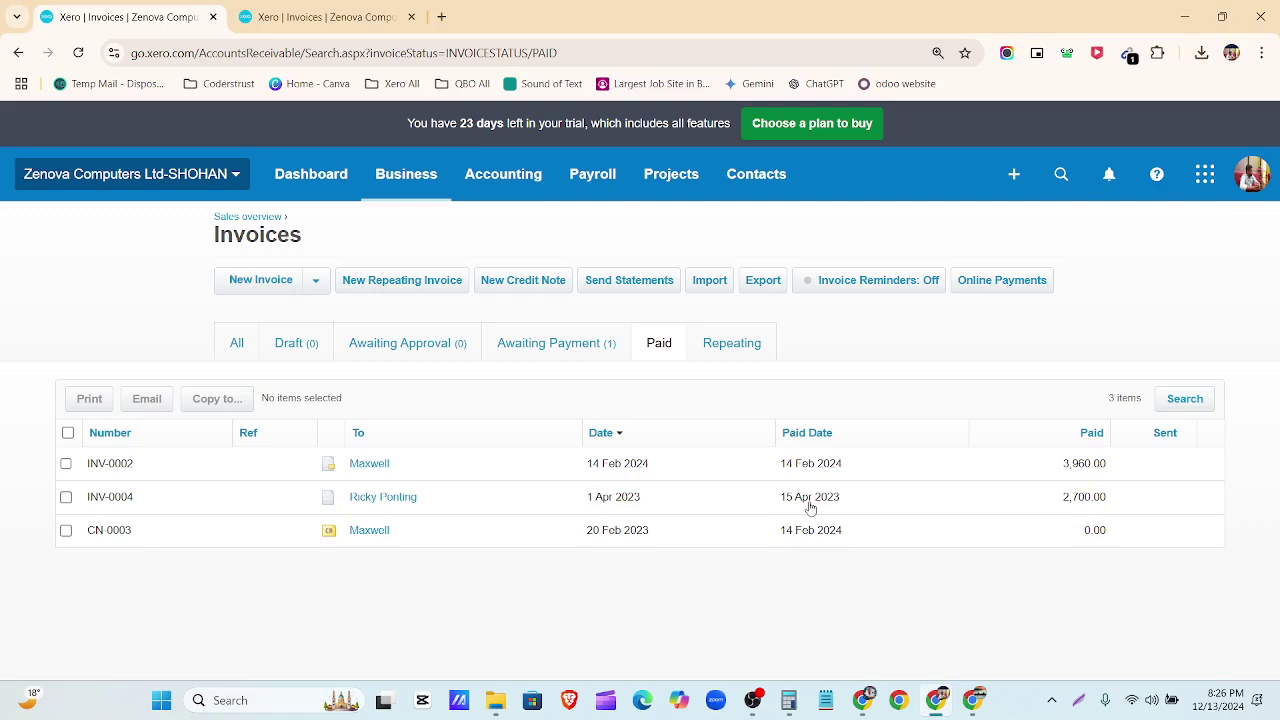
Open the paid invoice INV-0004 and examine its line item, totals and applied payment.
left_click(401, 497)
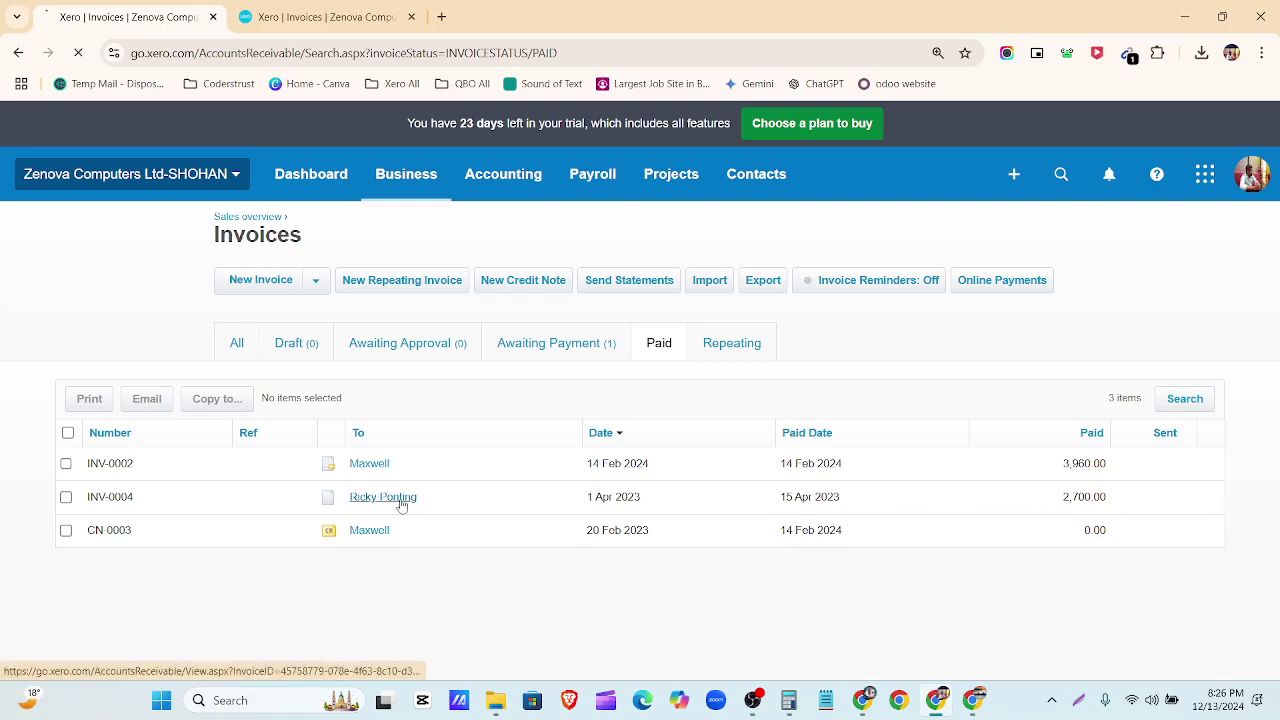
left_click(317, 18)
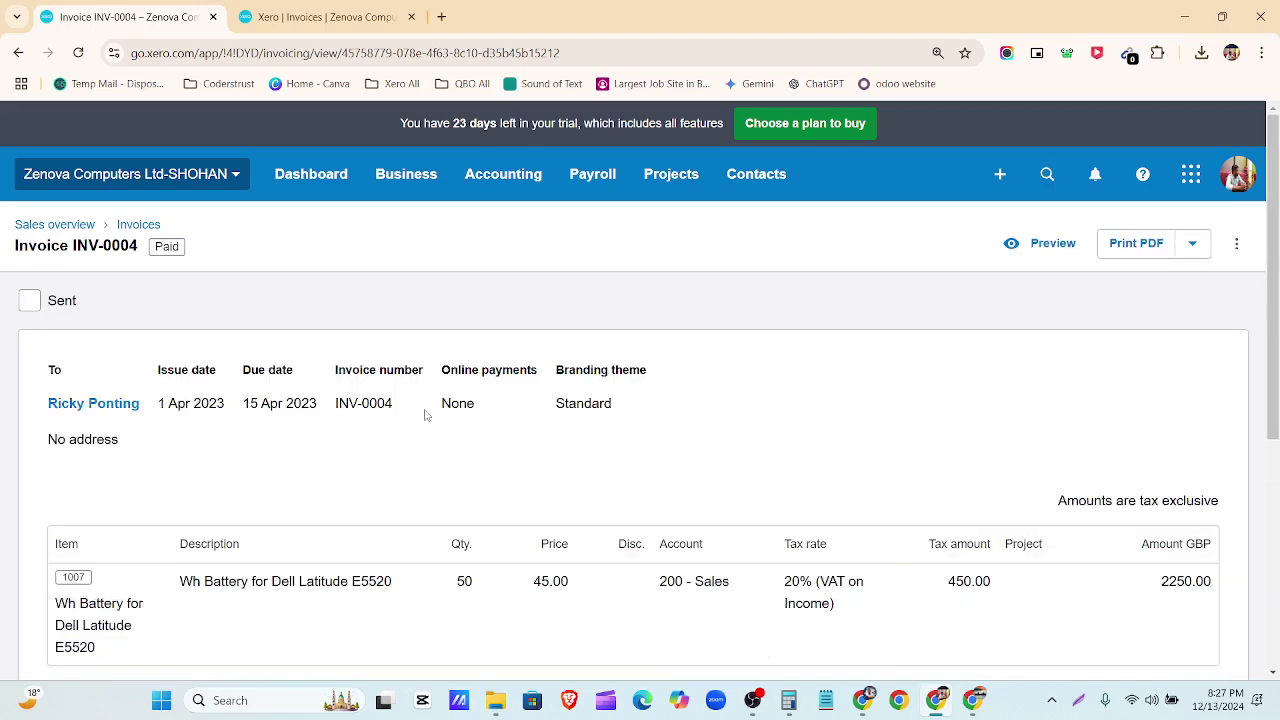
scroll(484, 485, "down", 3)
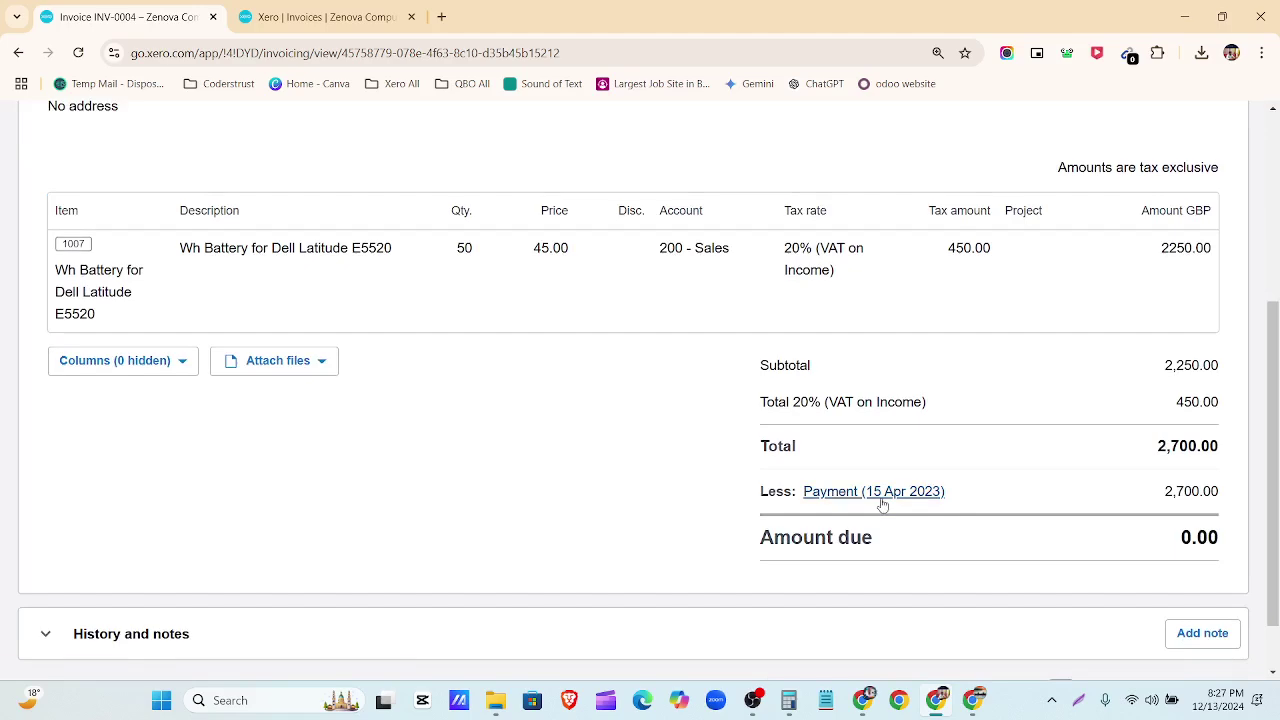
scroll(745, 486, "up", 1)
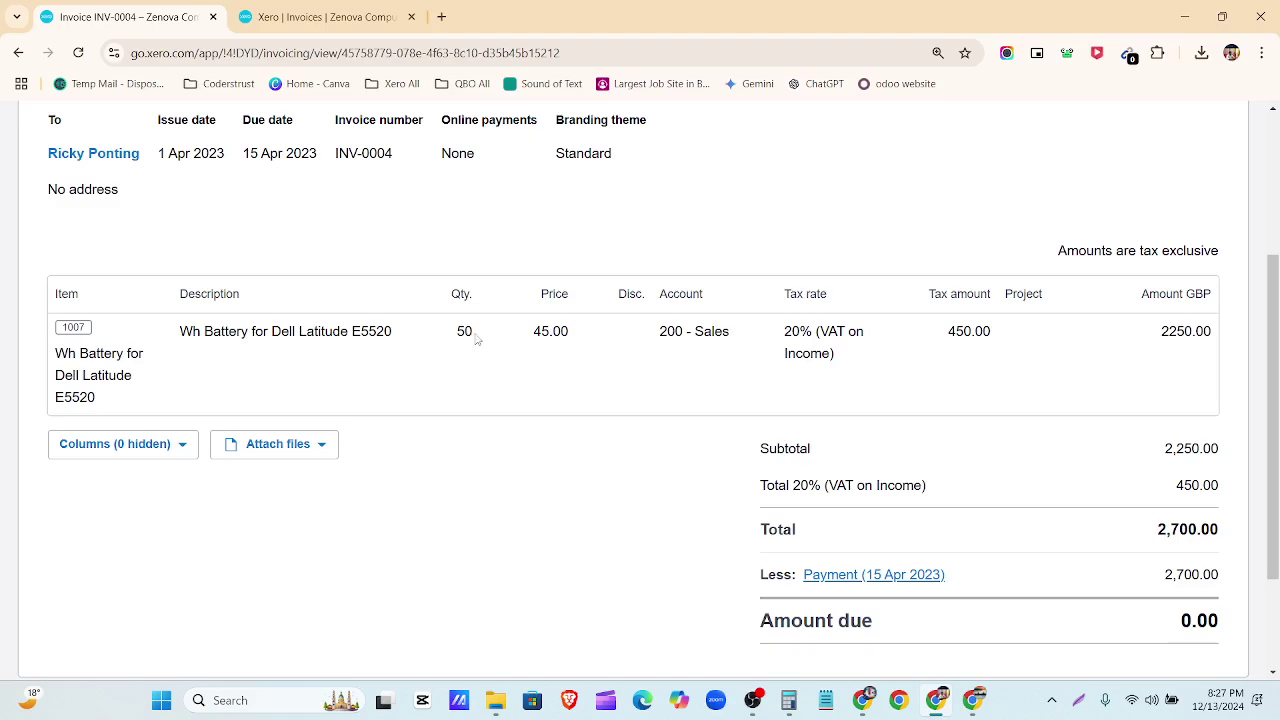
scroll(476, 340, "up", 3)
Create a new credit note from the sales overview in the duplicate tab, addressed to the customer of INV-0004.
left_click(340, 16)
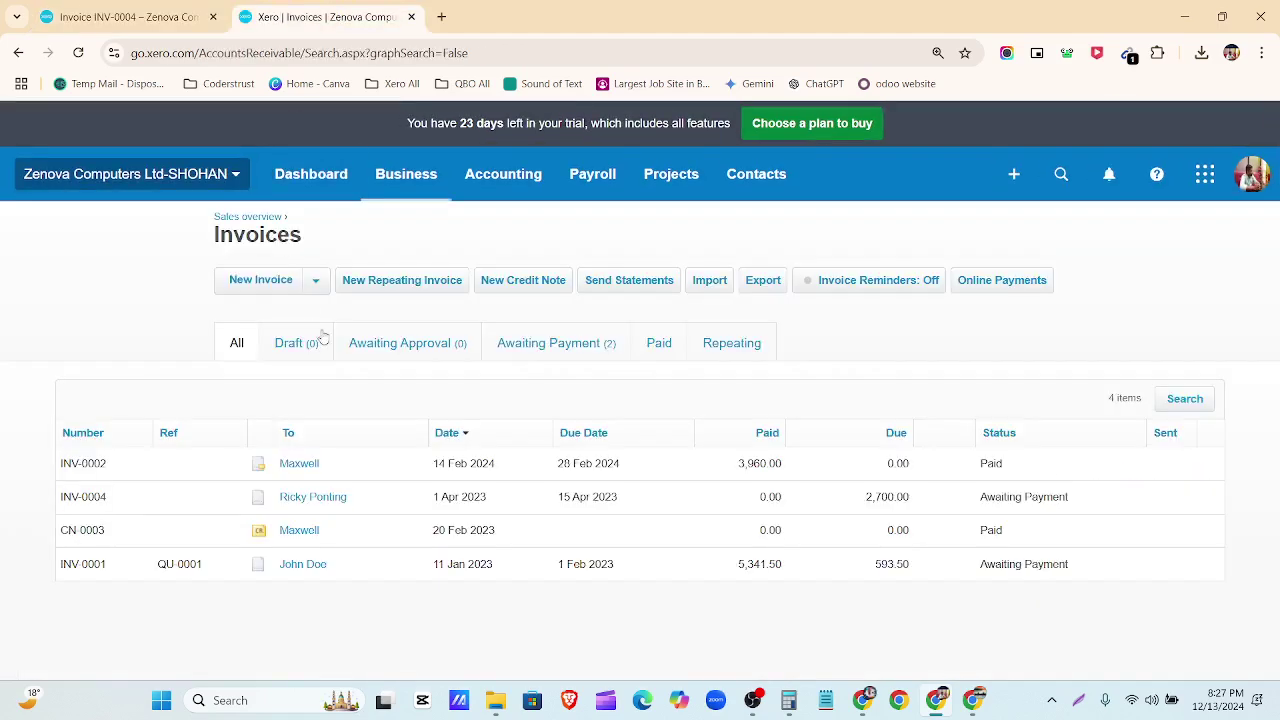
left_click(318, 288)
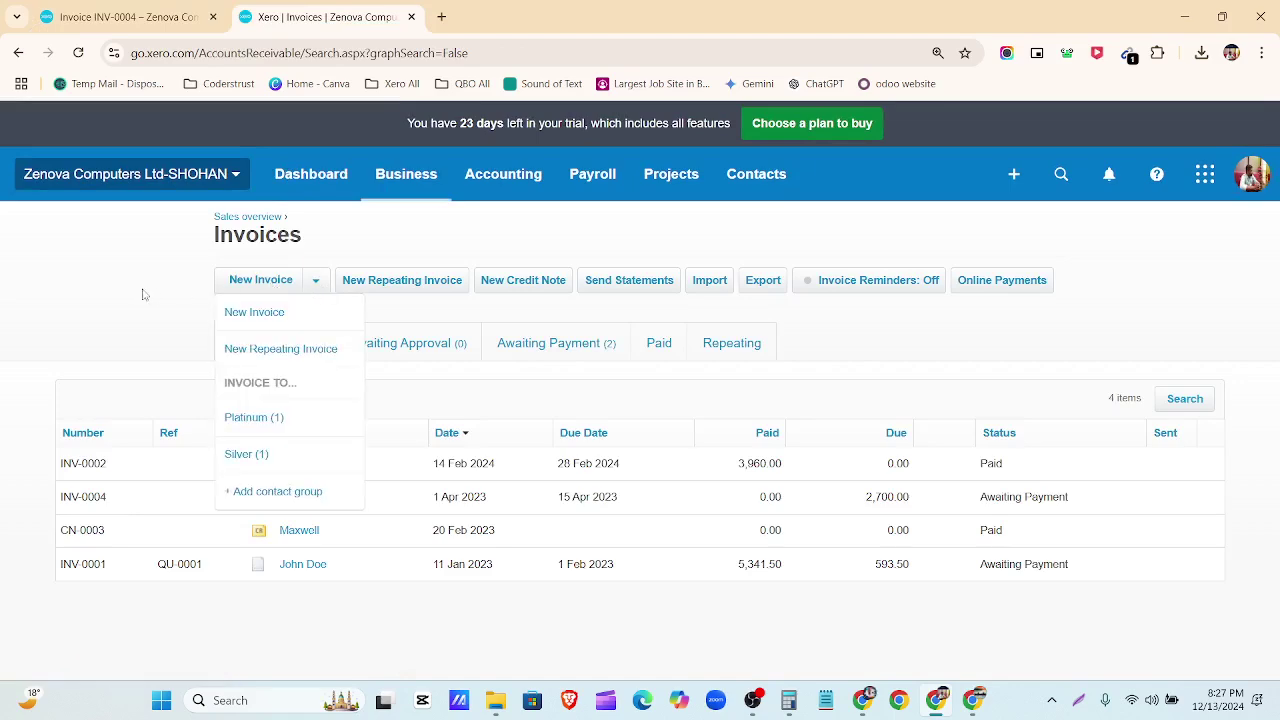
left_click(245, 217)
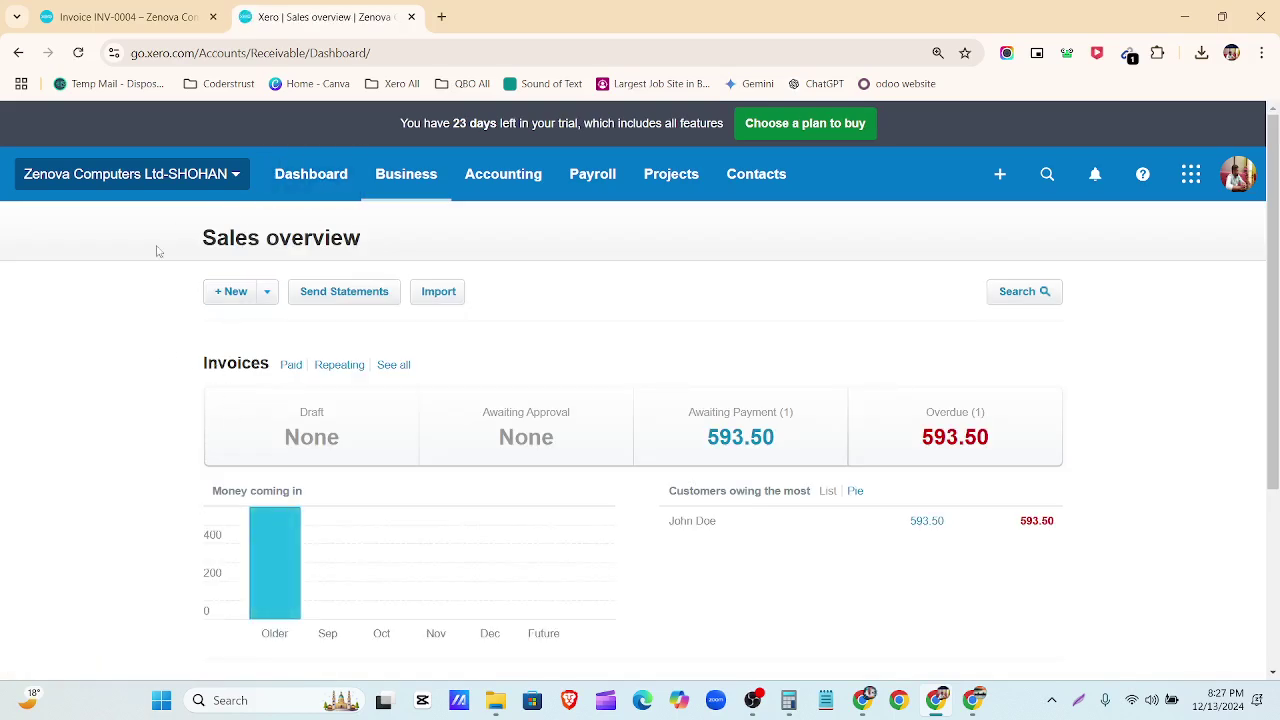
left_click(264, 292)
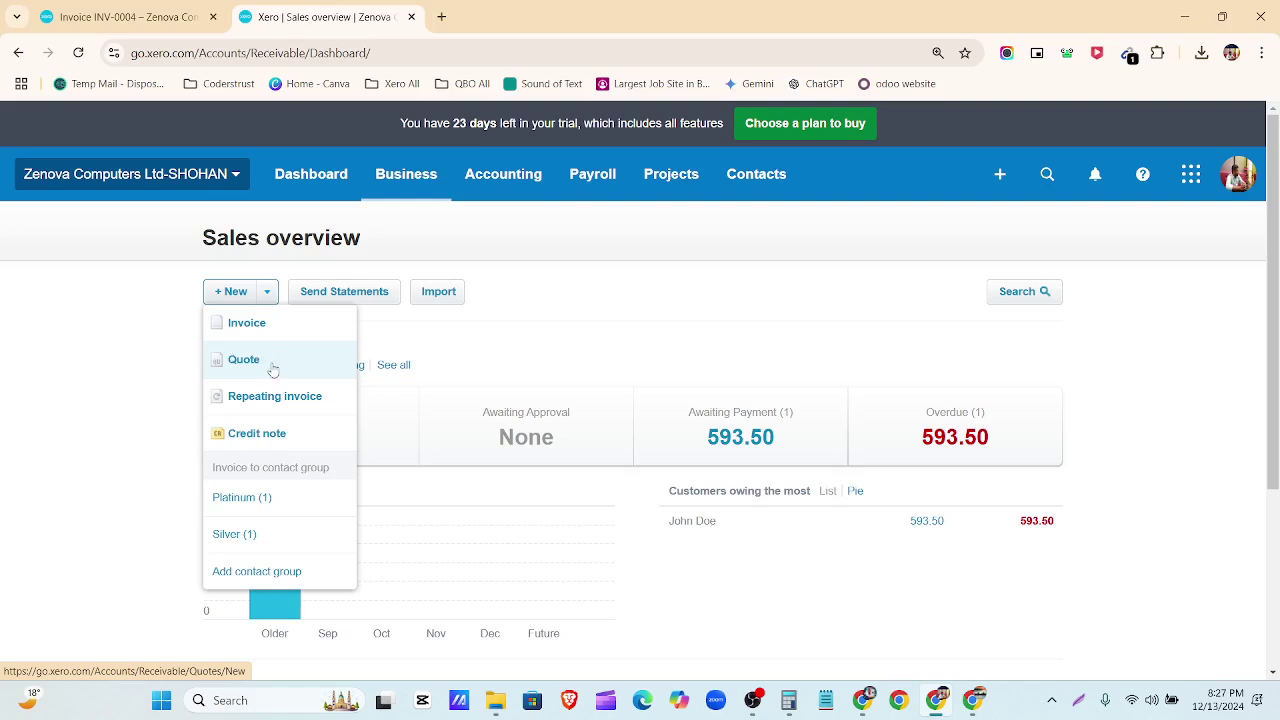
left_click(258, 433)
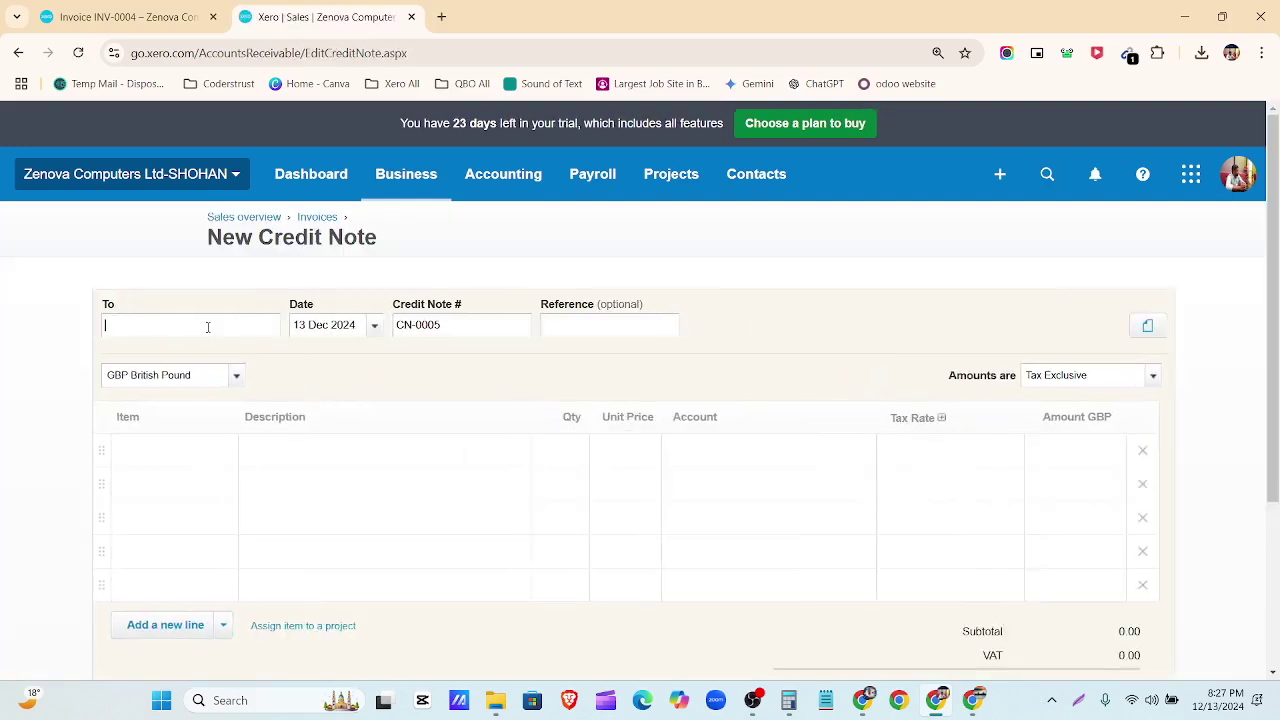
type("Rick")
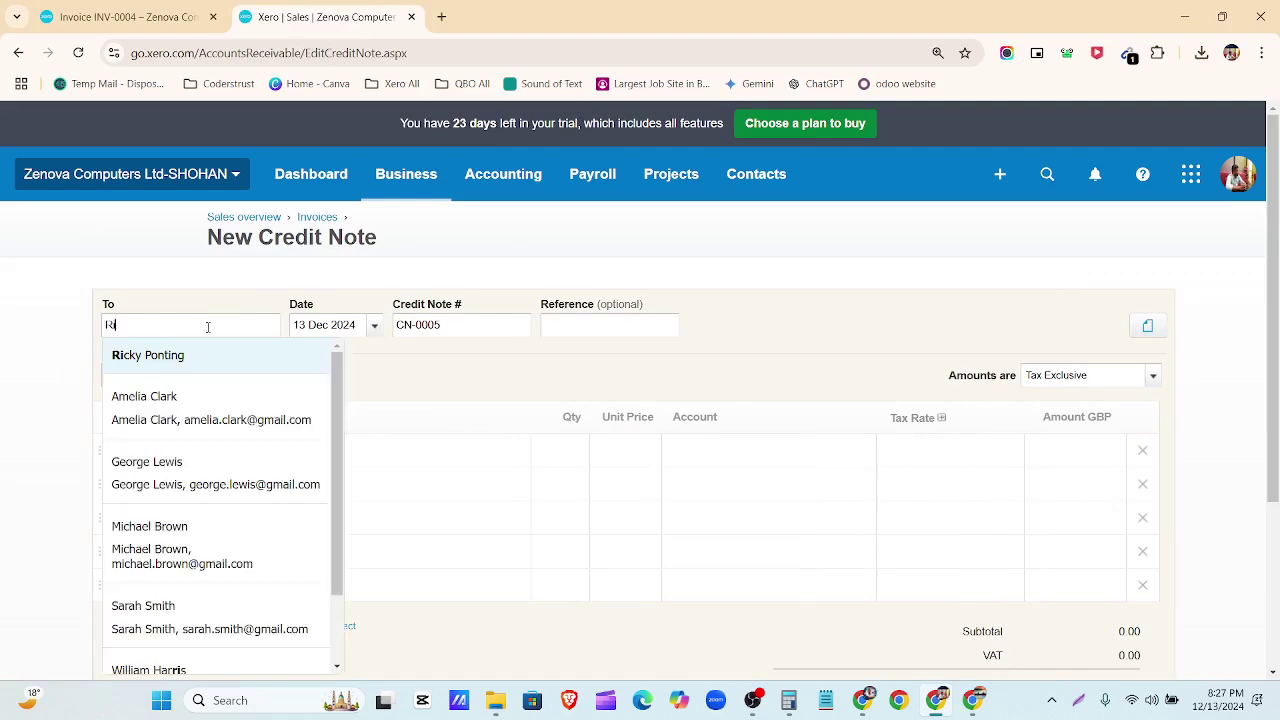
left_click(207, 358)
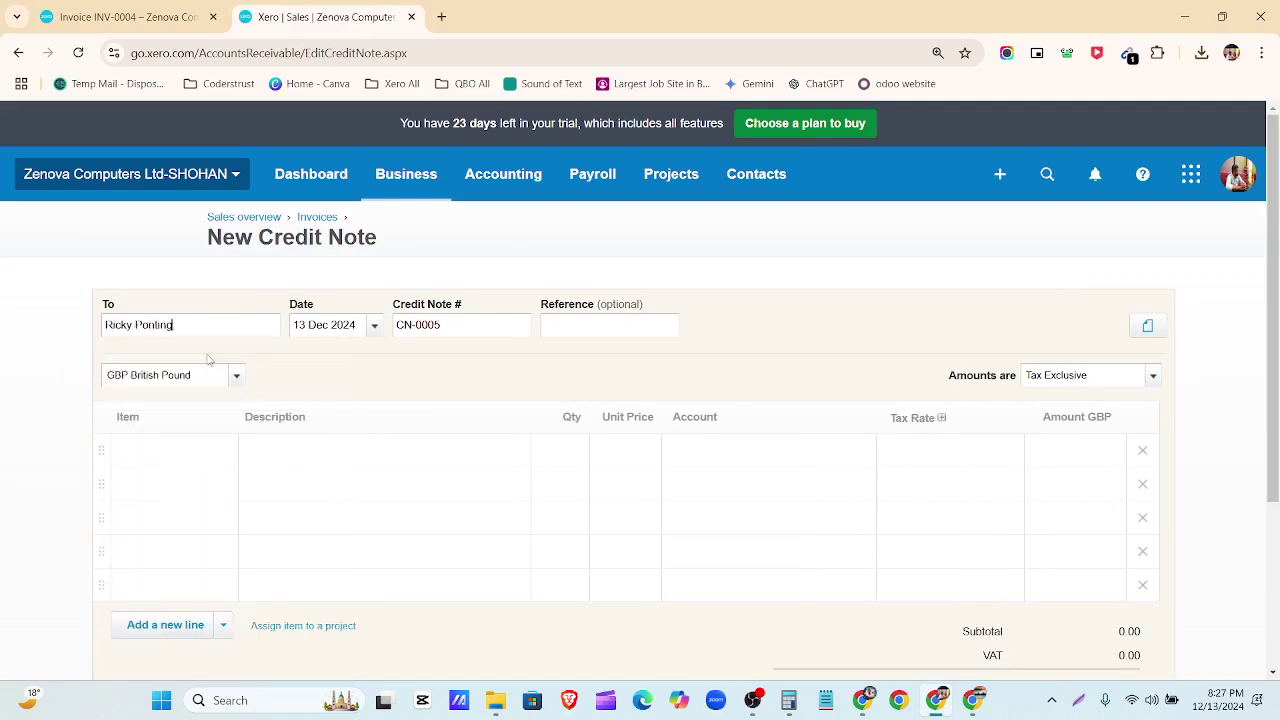
Set the new credit note's date to 30 Mar 2023.
left_click(373, 332)
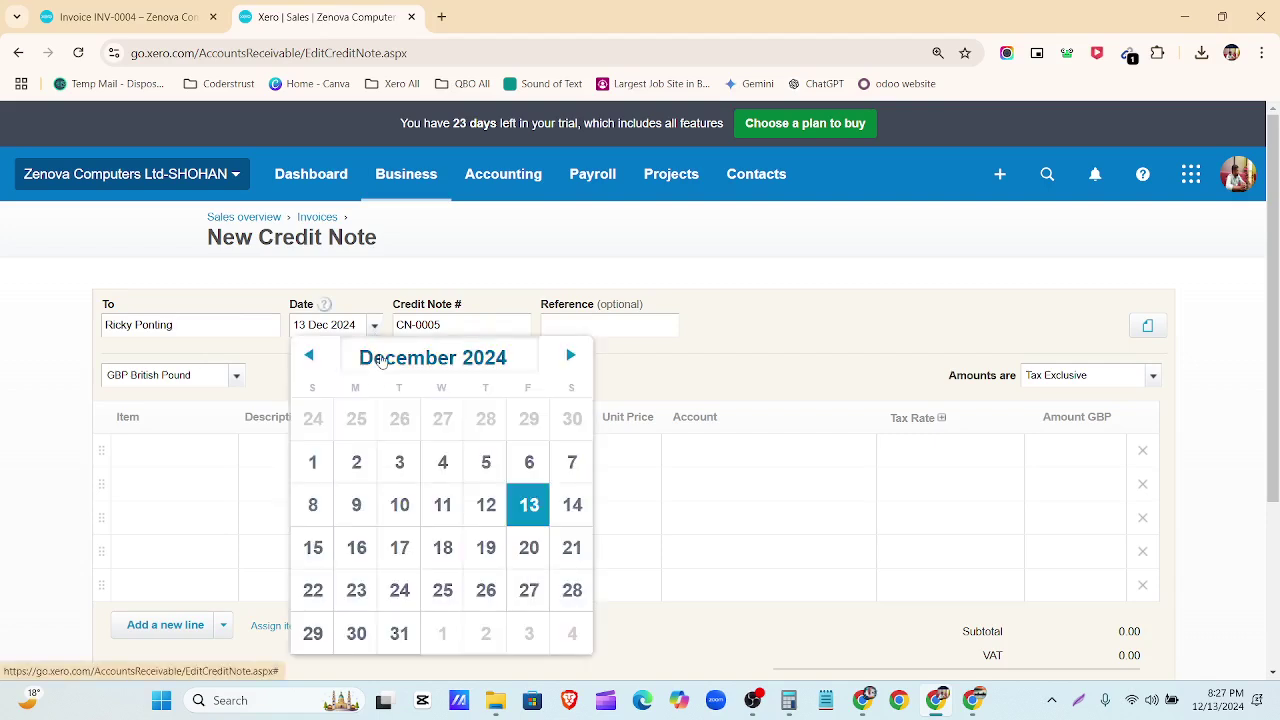
left_click(380, 360)
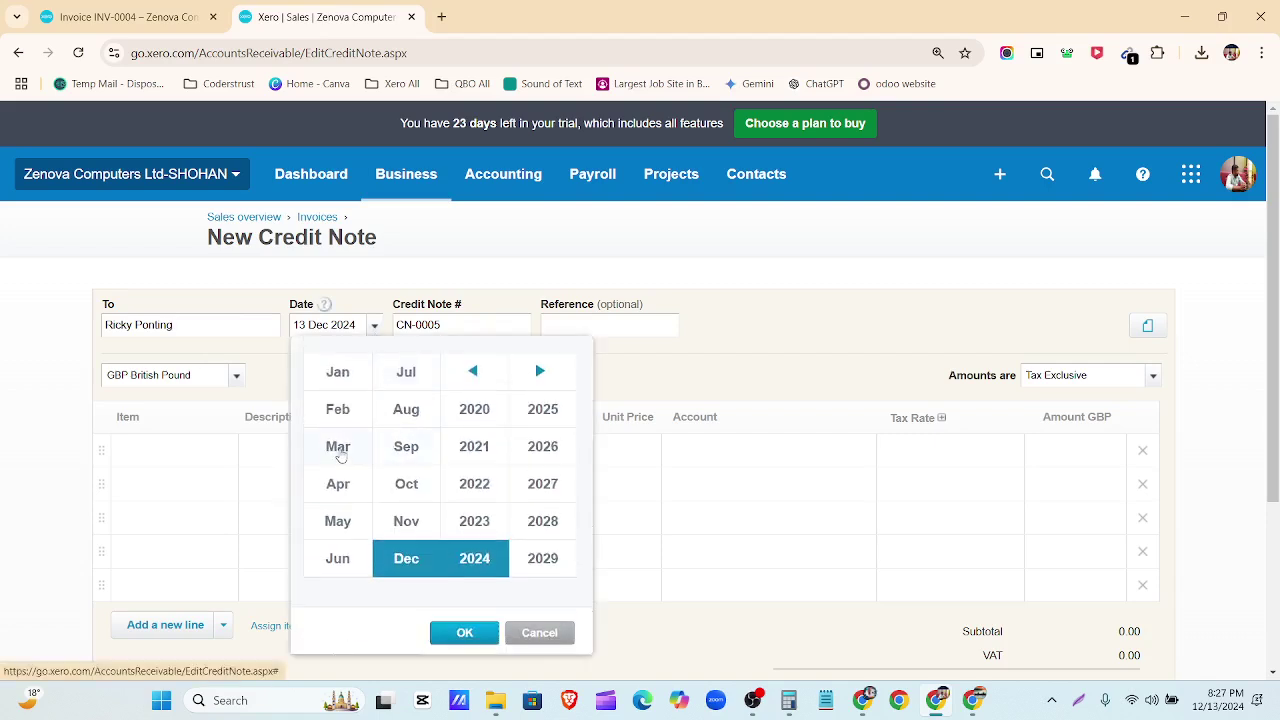
left_click(337, 447)
left_click(463, 528)
left_click(465, 632)
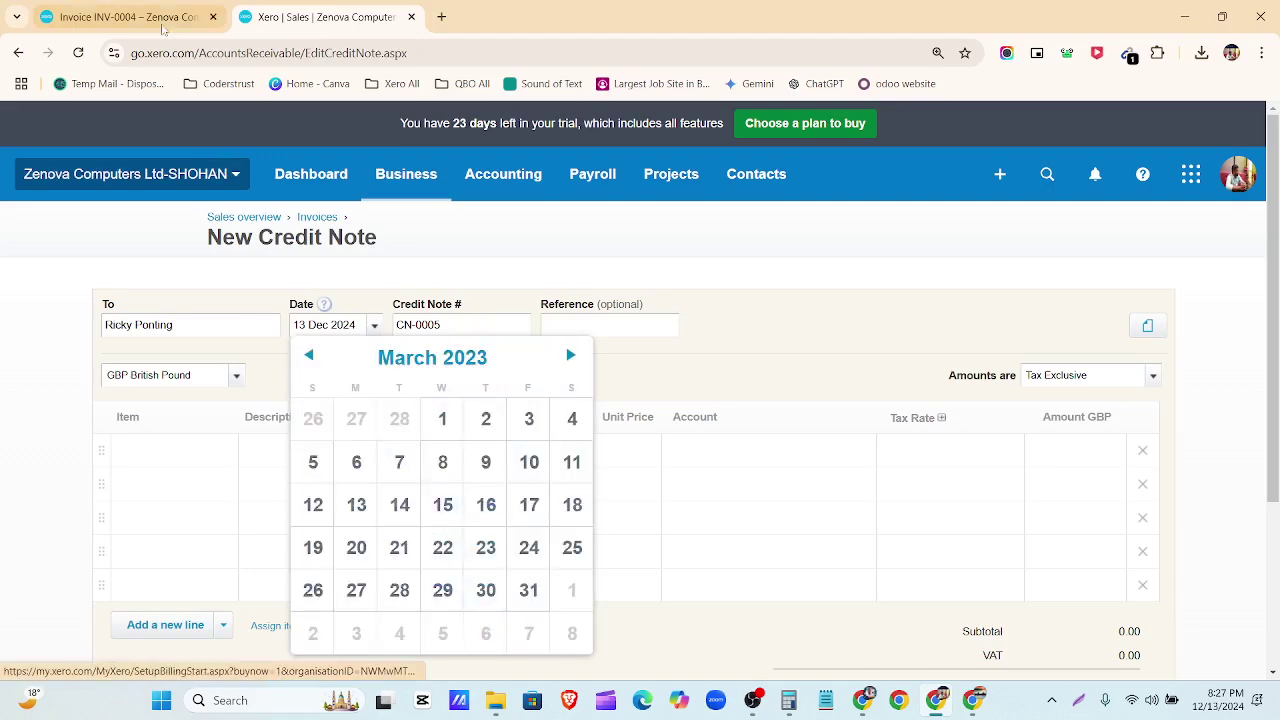
left_click(487, 591)
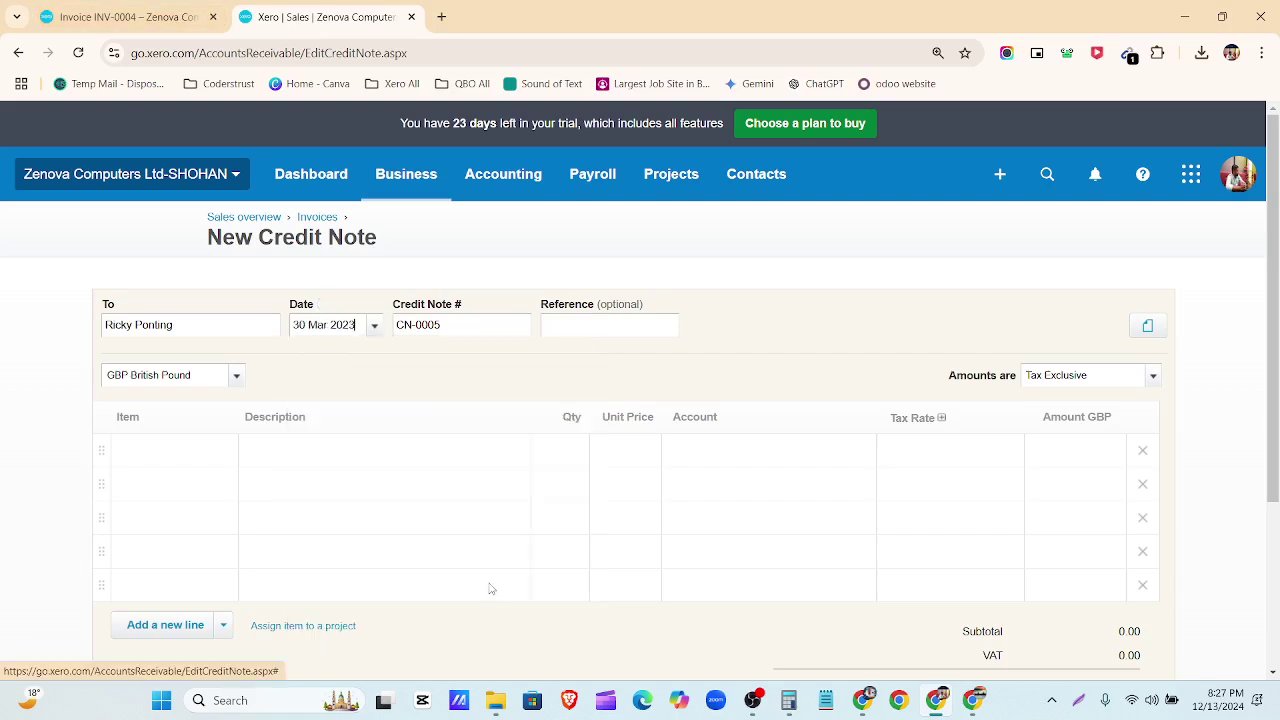
Check the item code on INV-0004 and add item 1007, Wh Battery for Dell Latitude E5520, to the credit note with quantity 5.
left_click(159, 22)
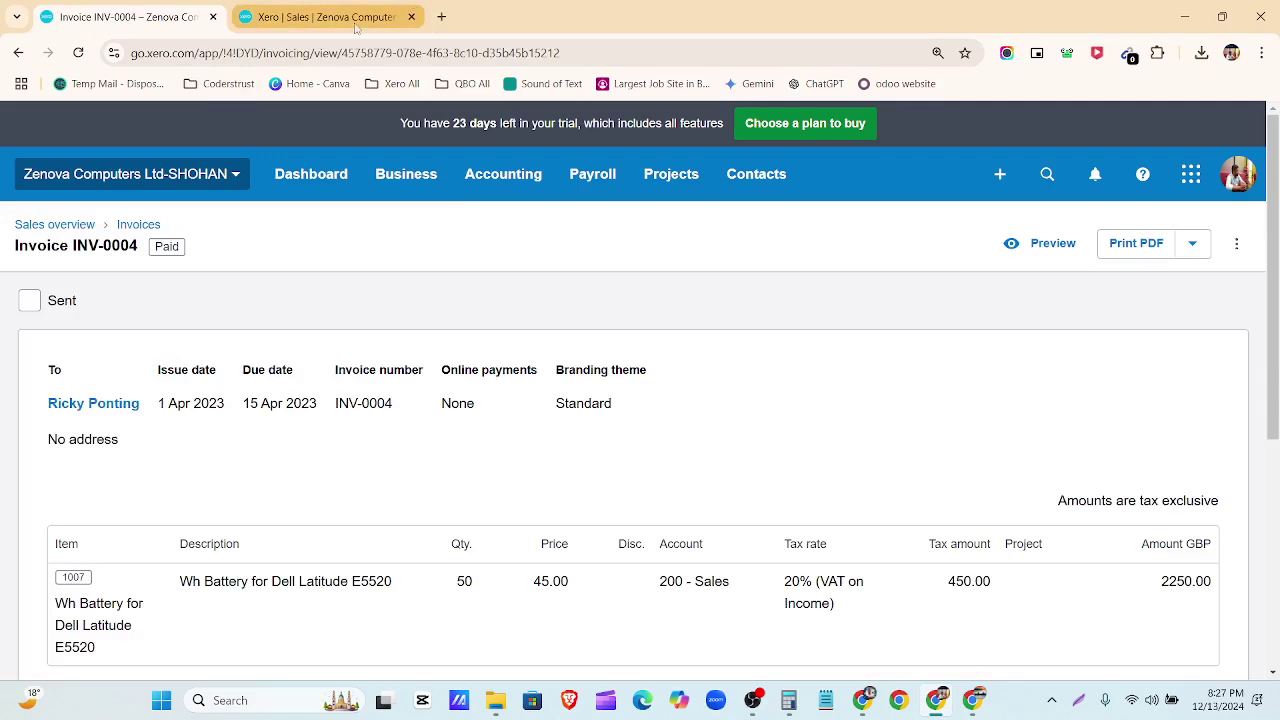
left_click(320, 17)
left_click(166, 450)
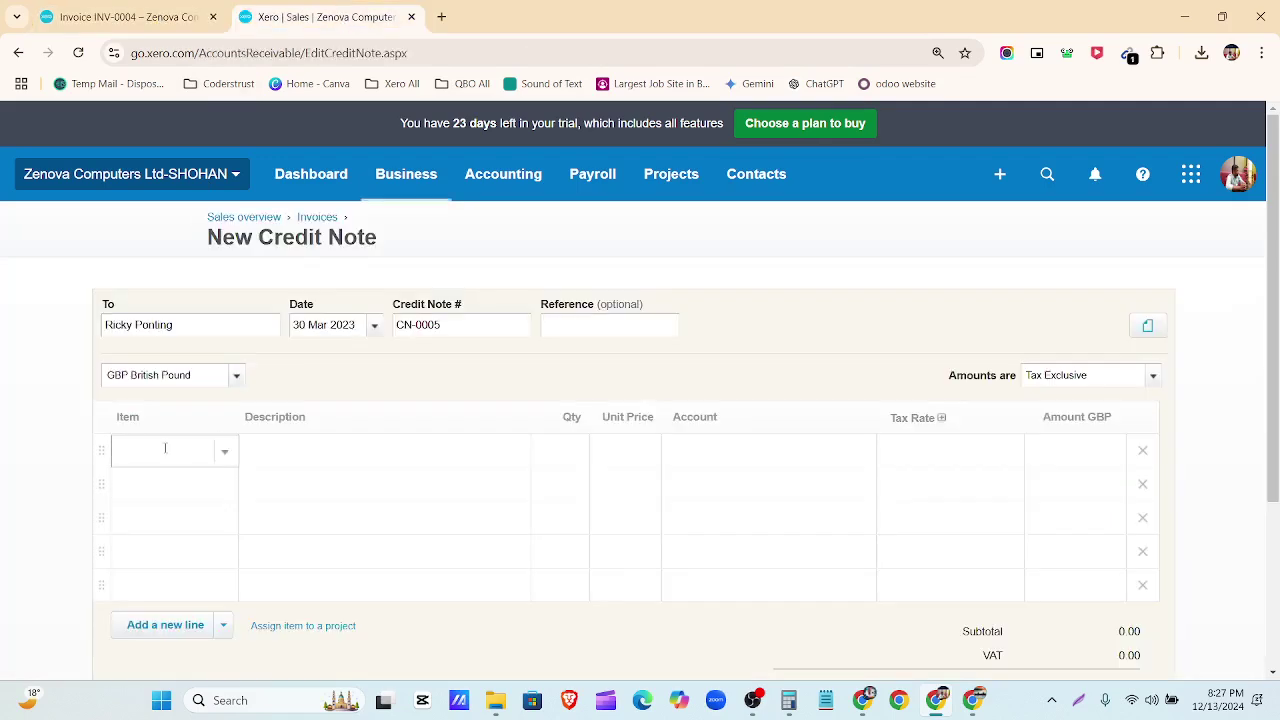
type("100")
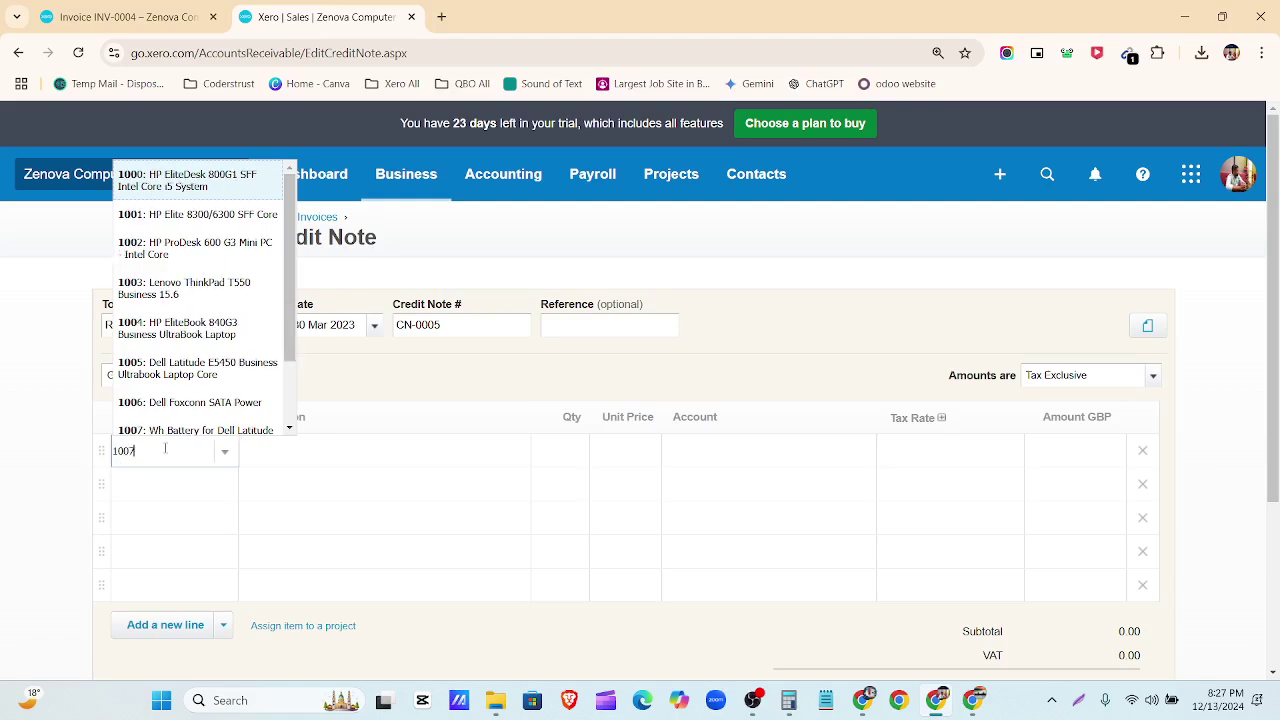
type("7")
left_click(190, 488)
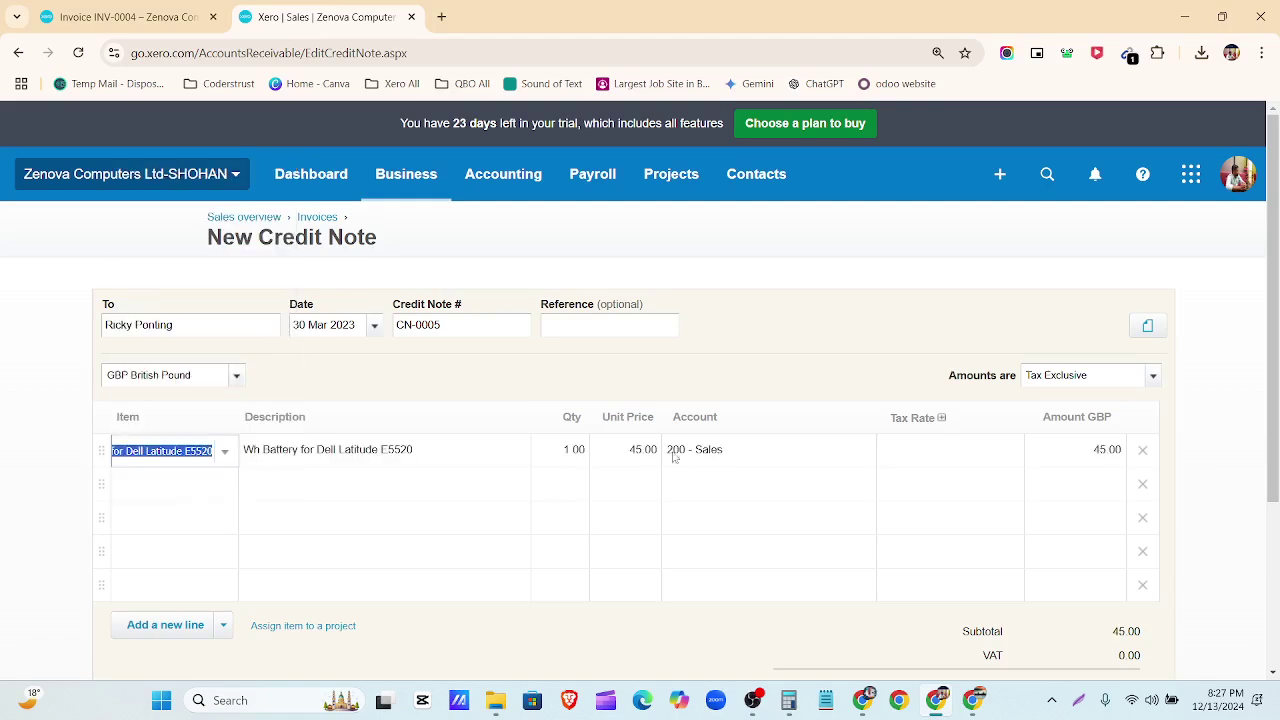
left_click(583, 449)
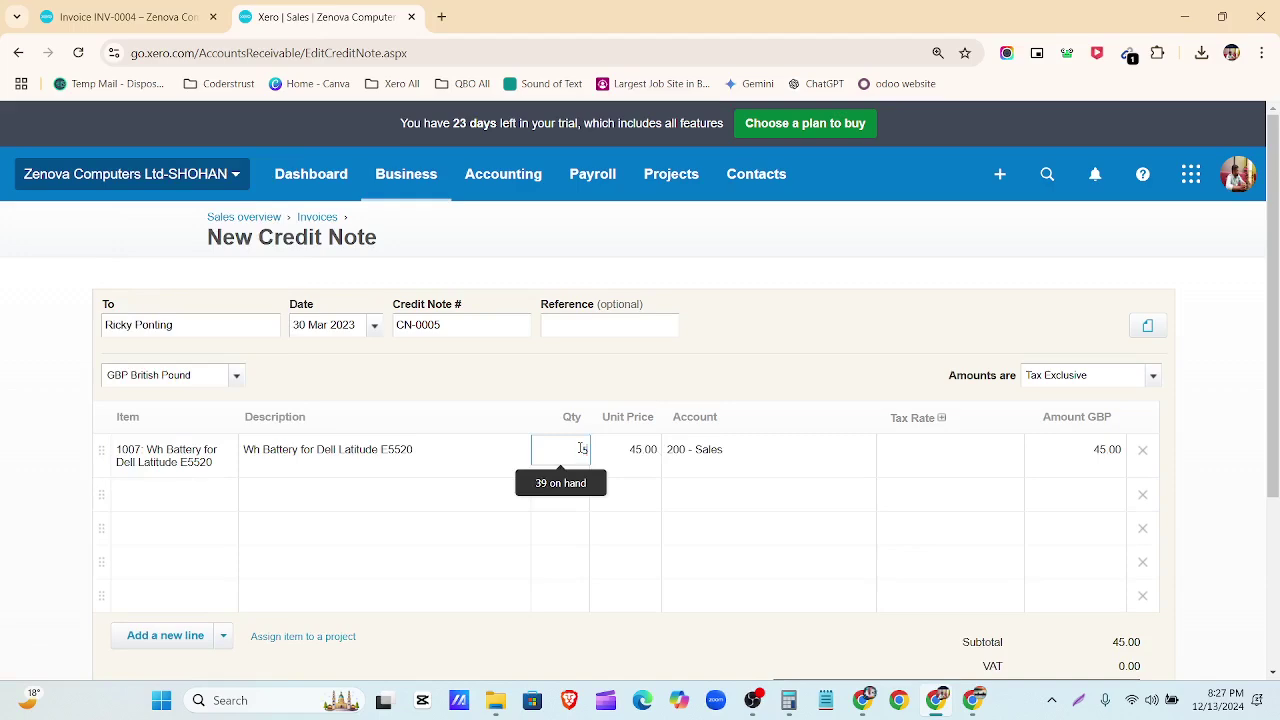
type("5")
left_click(829, 404)
Check the tax rate on INV-0004 and set the credit note line's tax rate to 20% (VAT on Income).
left_click(158, 20)
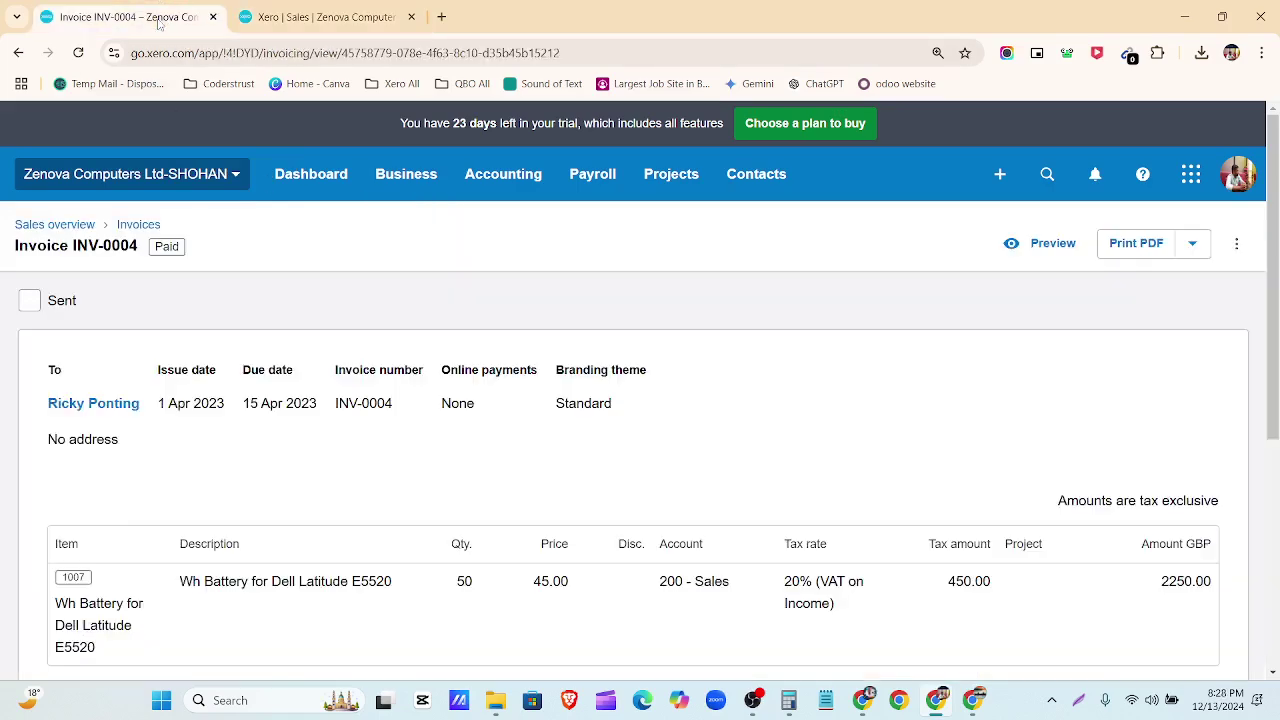
left_click(320, 17)
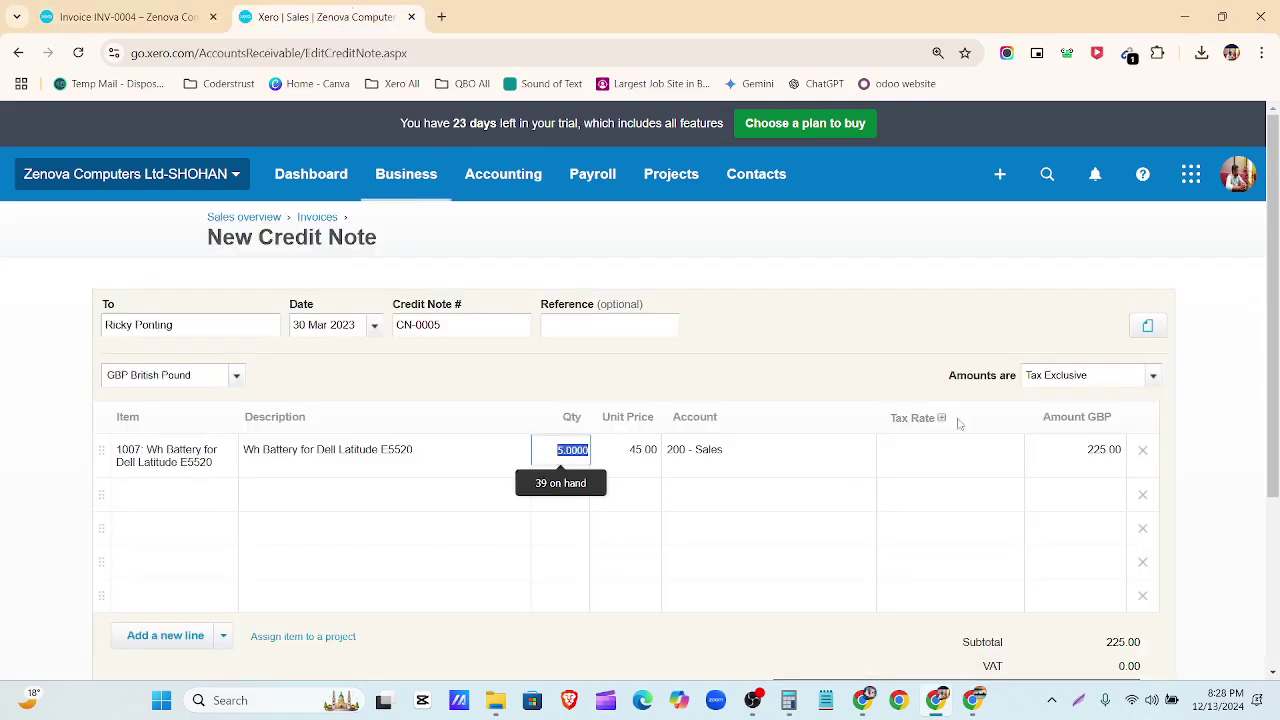
left_click(970, 453)
left_click(1006, 458)
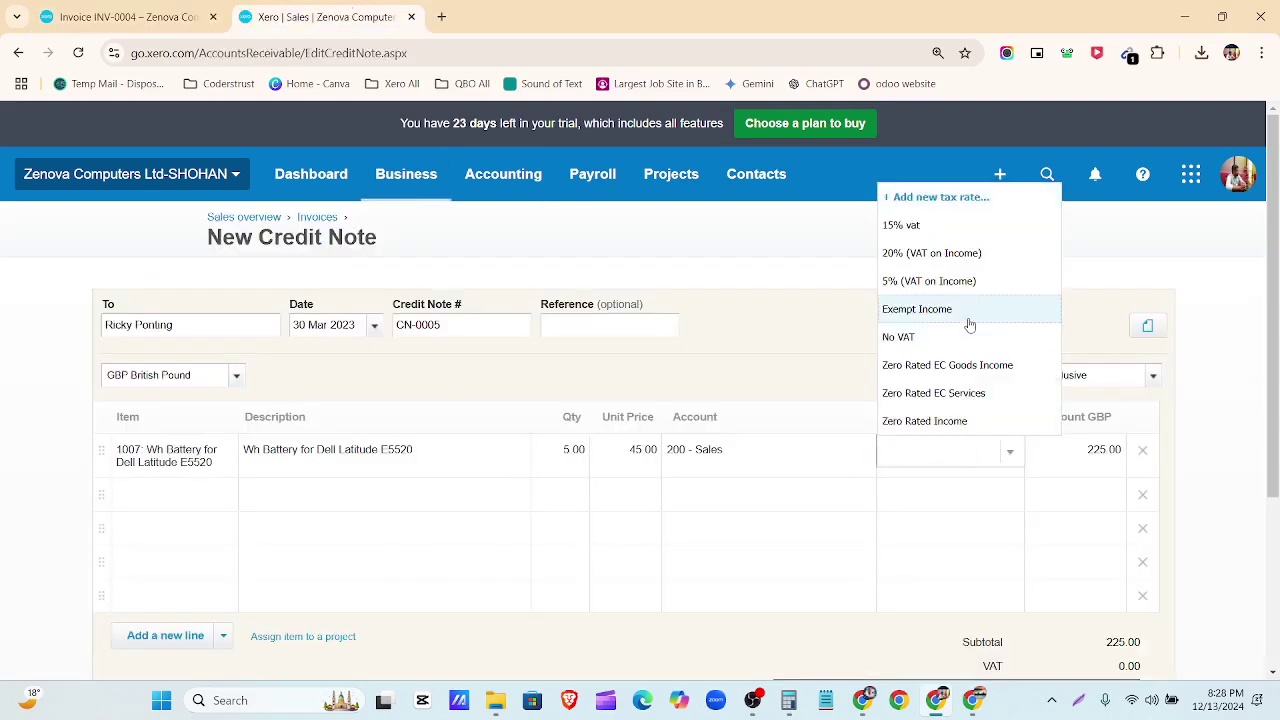
left_click(973, 262)
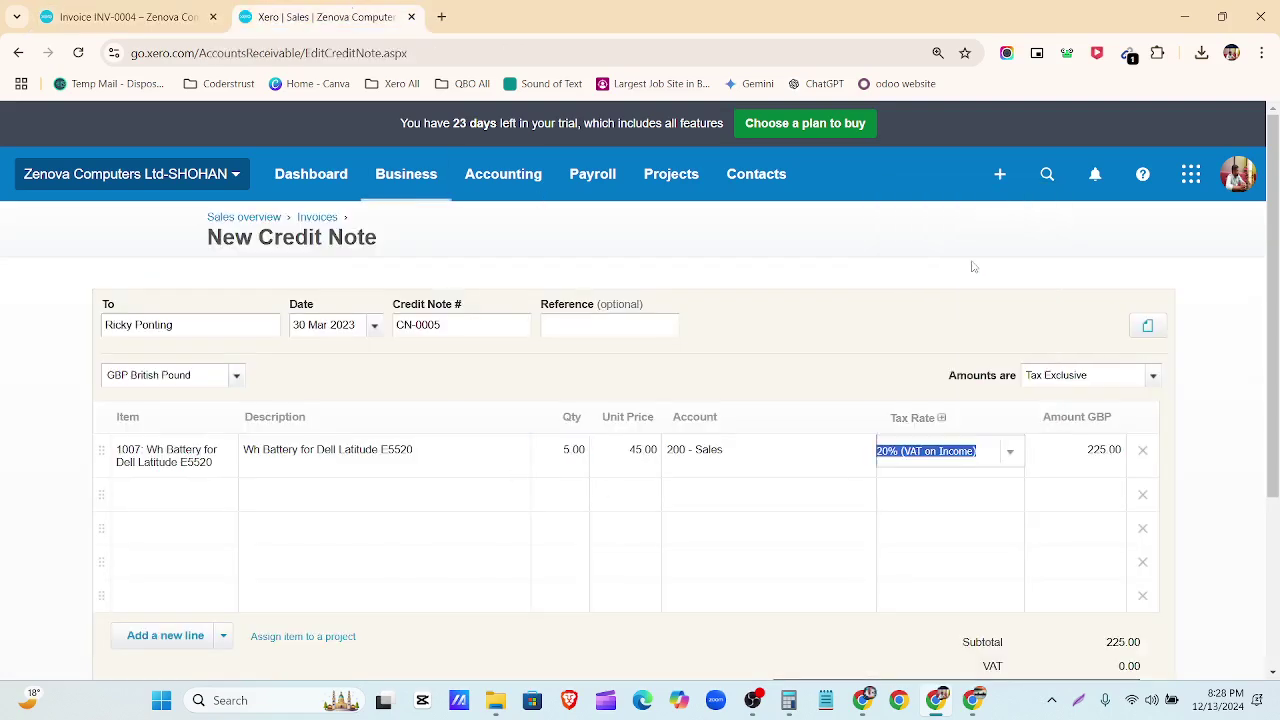
Remove the empty lines below the battery item and approve credit note CN-0005.
left_click(1145, 499)
left_click(1145, 499)
left_click(1145, 499)
left_click(1145, 499)
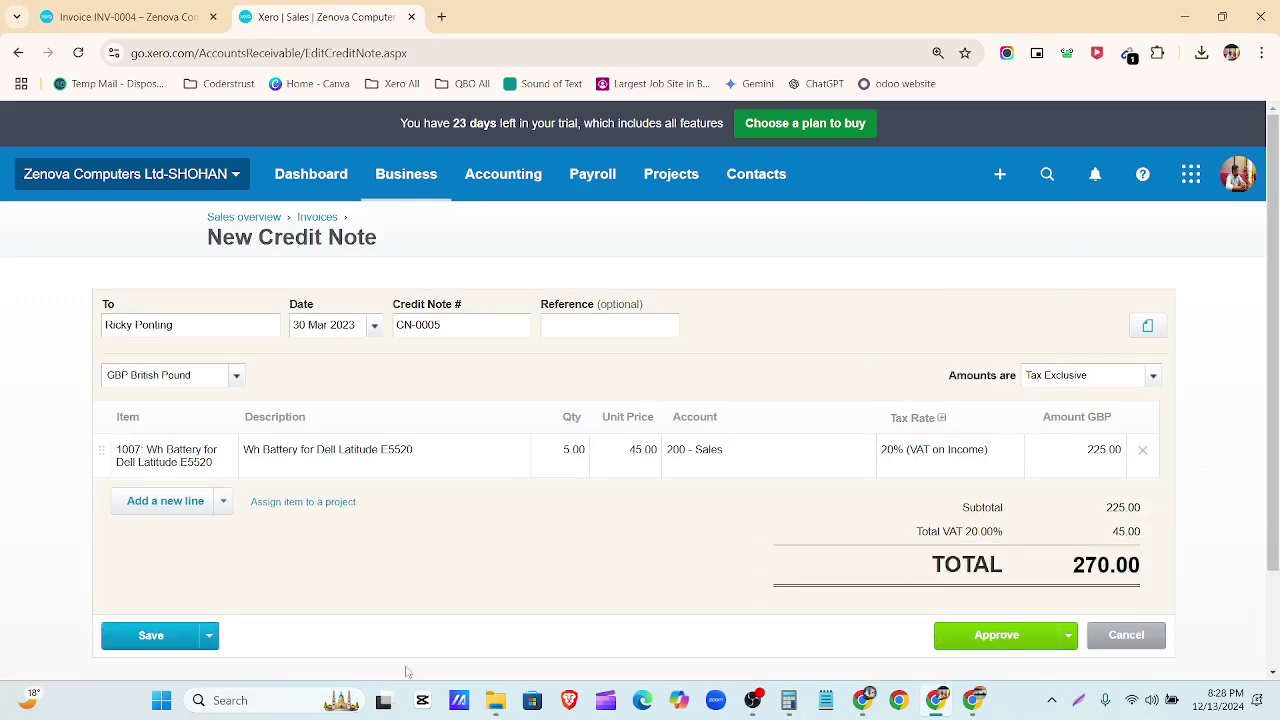
left_click(1001, 647)
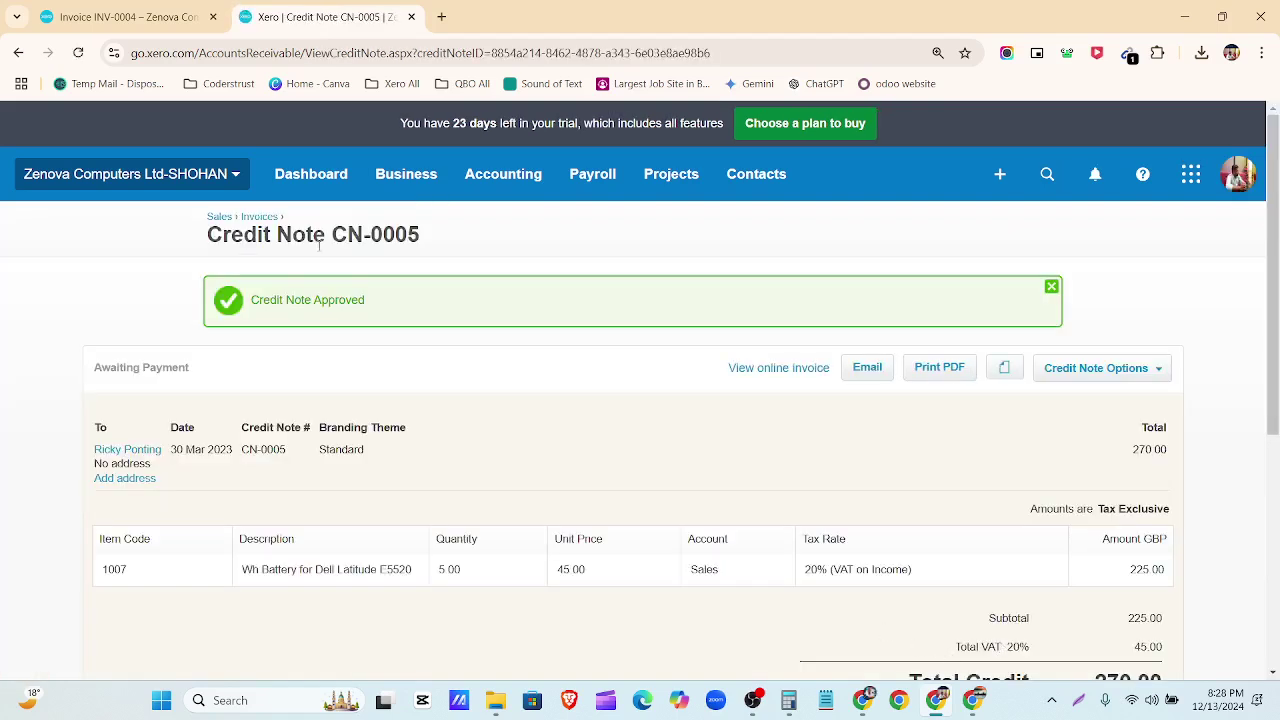
Open the list of invoices awaiting payment, duplicate it in another browser tab and return to the original tab.
left_click(269, 217)
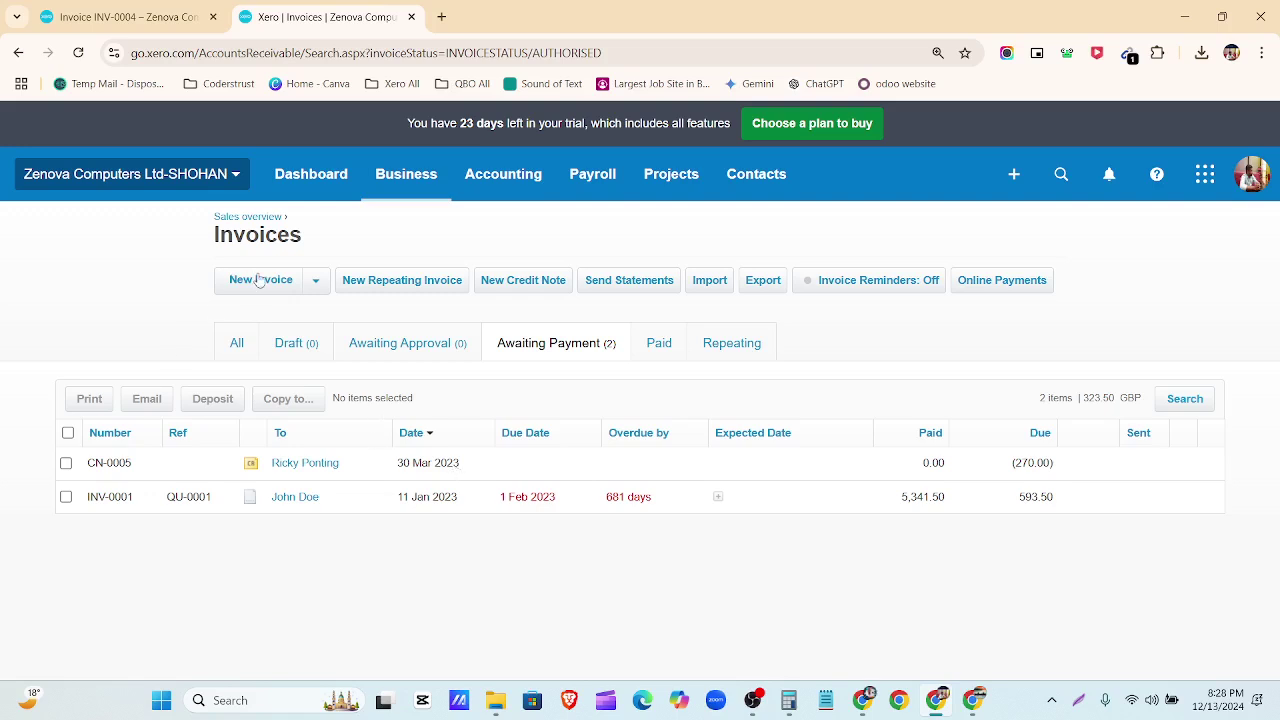
right_click(318, 18)
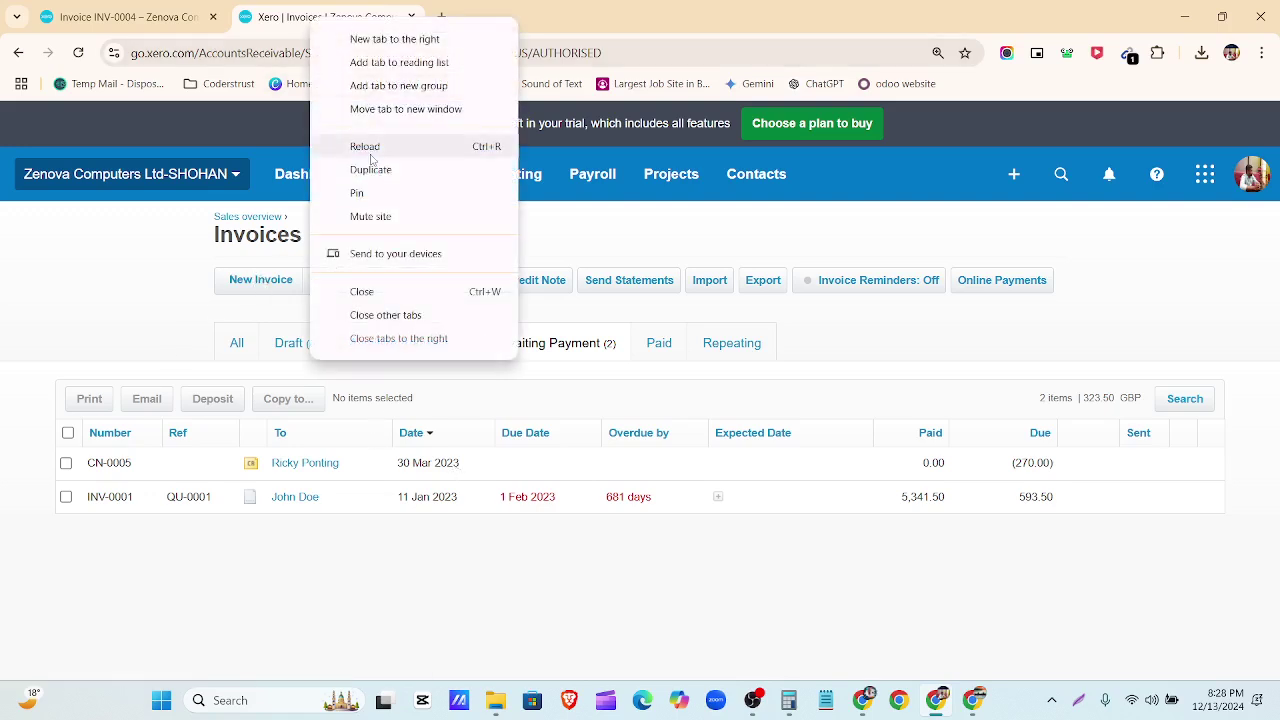
left_click(368, 166)
left_click(322, 18)
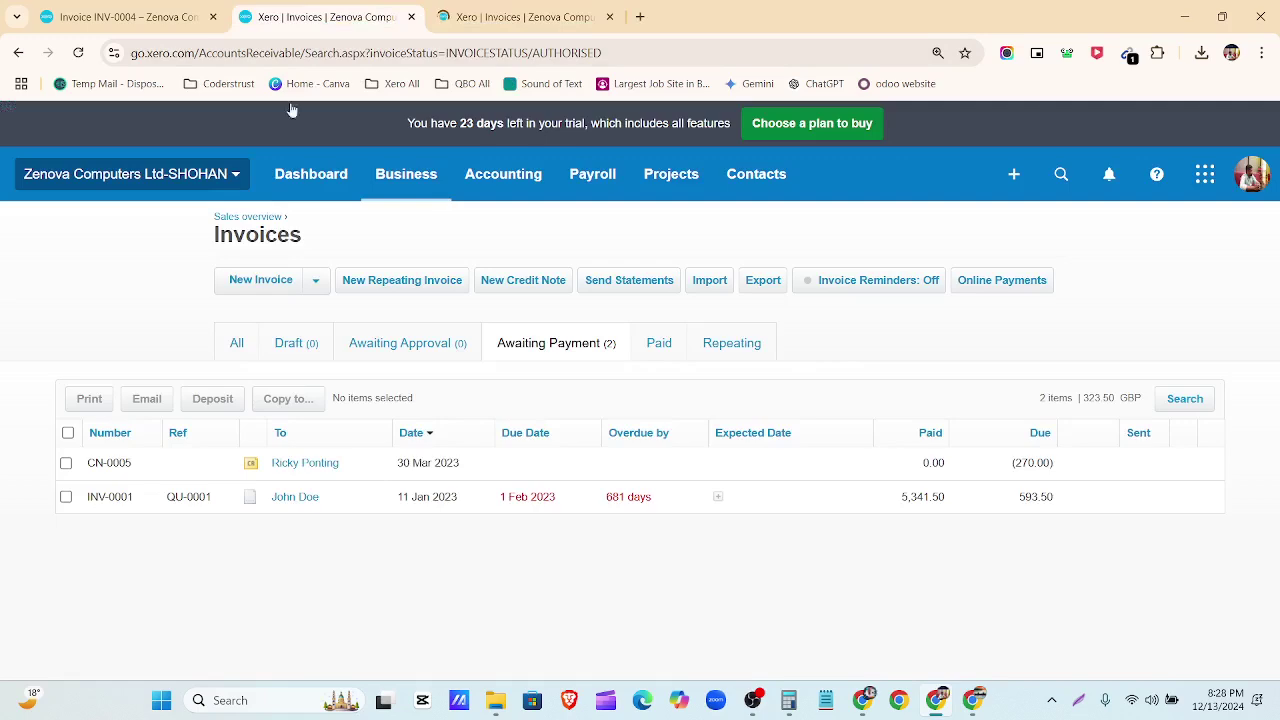
Create a new invoice and address it to the same customer as credit note CN-0005.
left_click(258, 290)
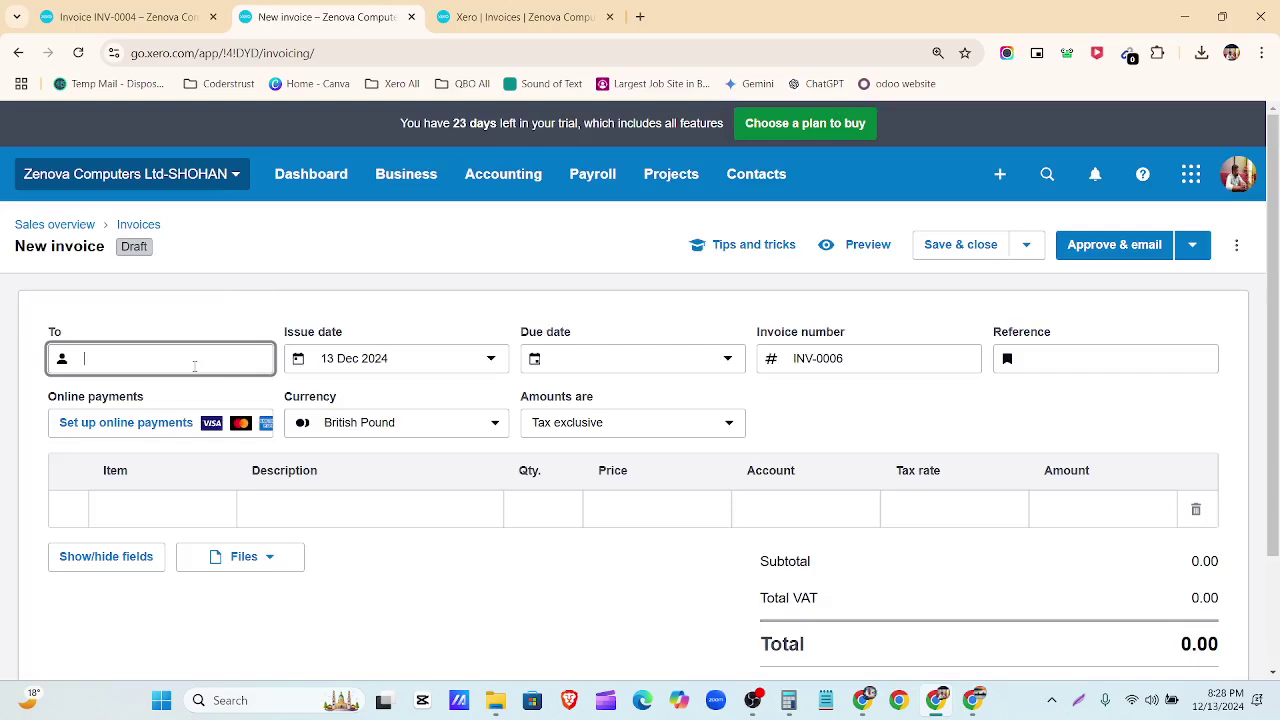
type("r")
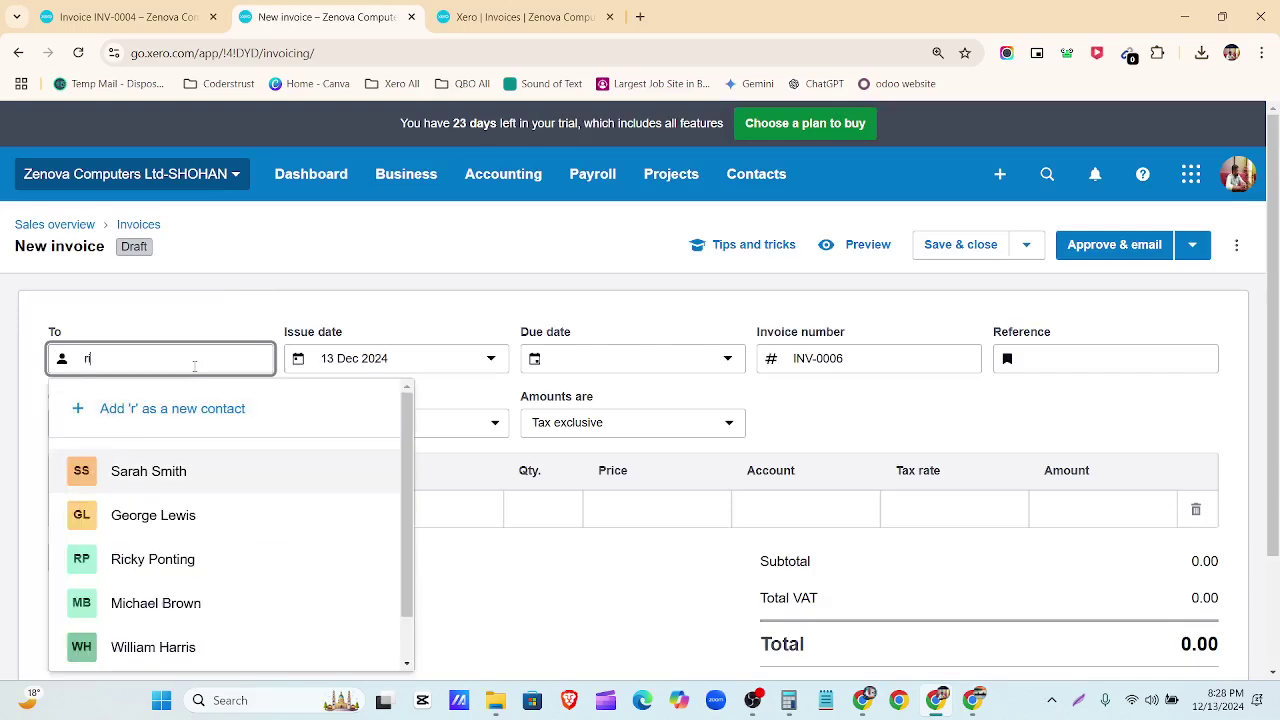
type("ick")
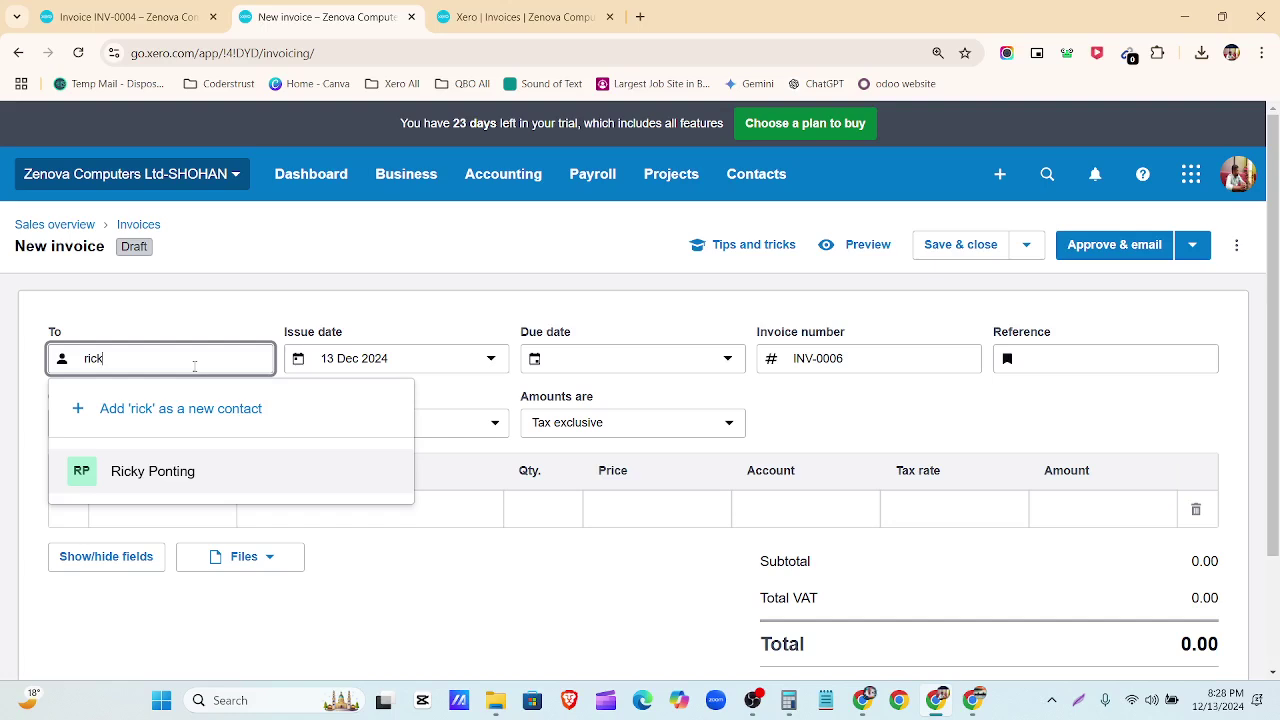
key("BackSpace")
type("R")
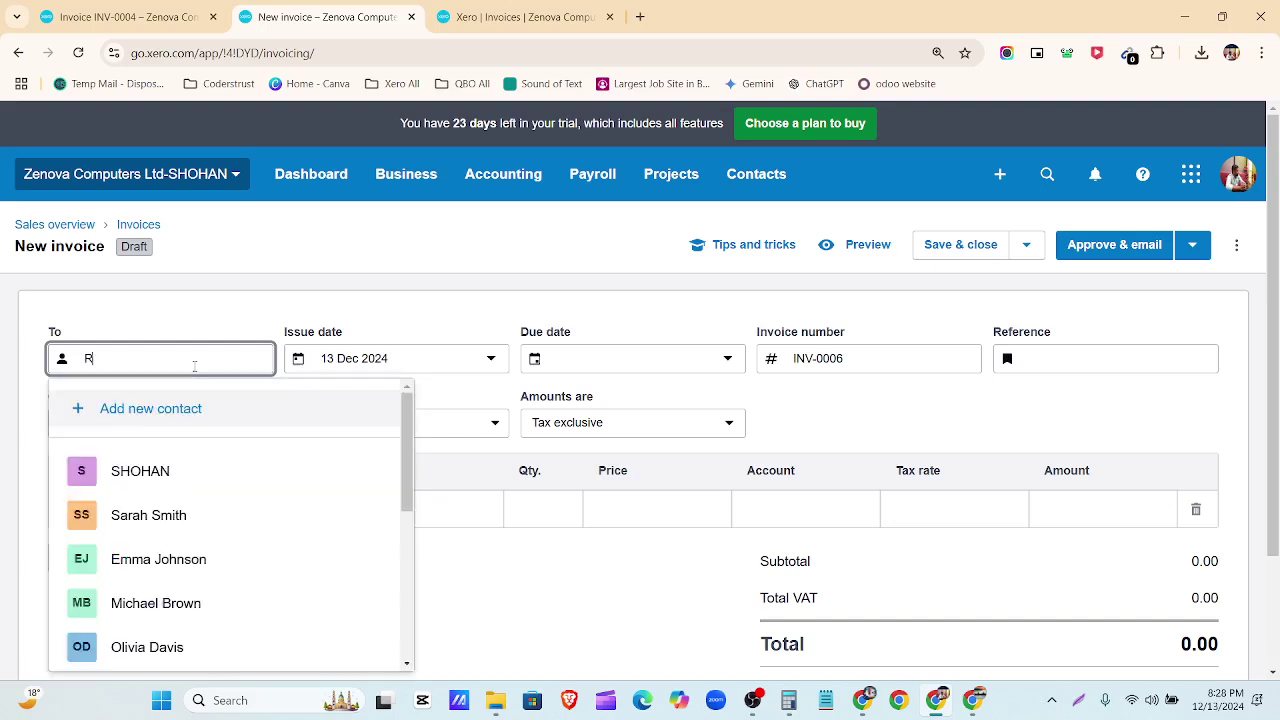
type("icky")
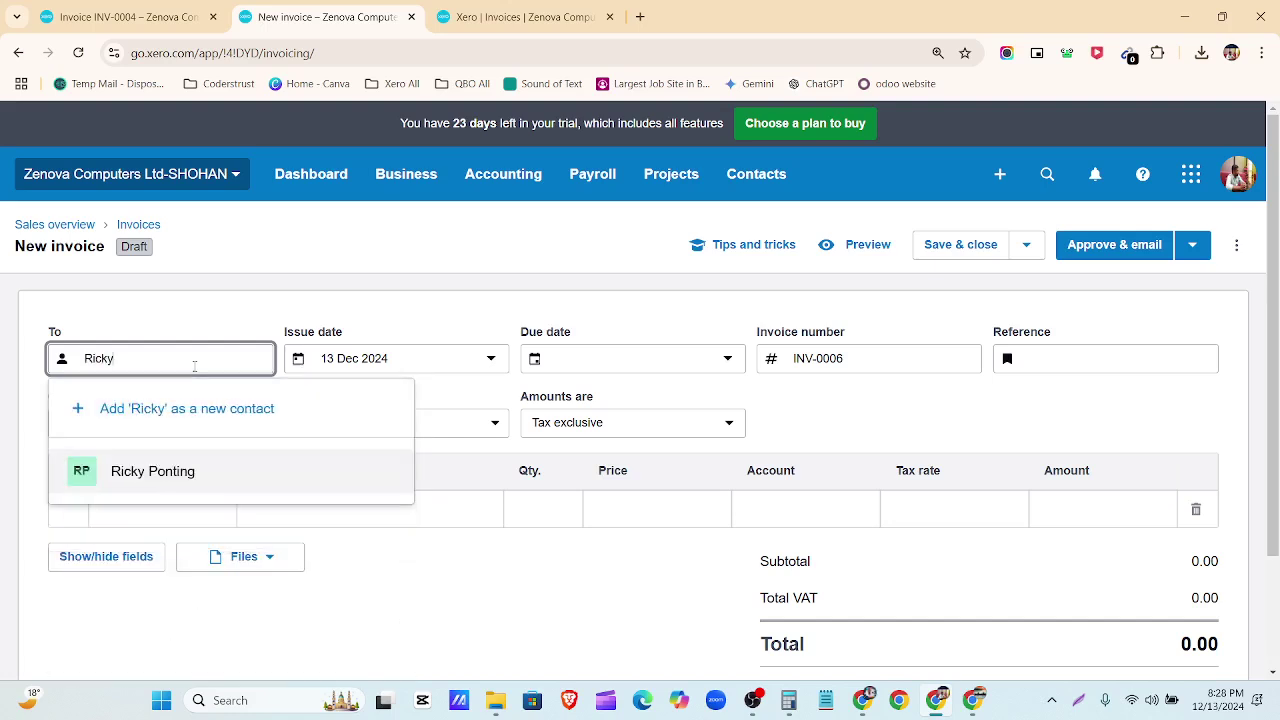
left_click(214, 468)
left_click(483, 366)
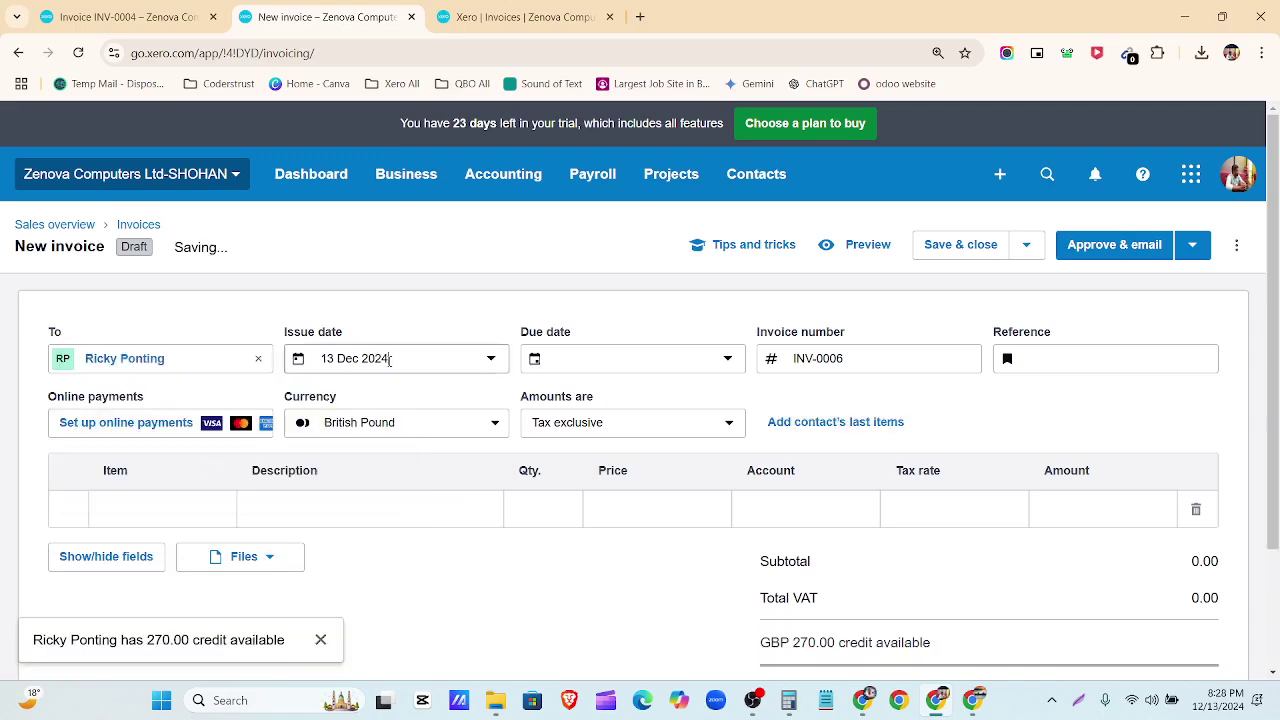
left_click(440, 505)
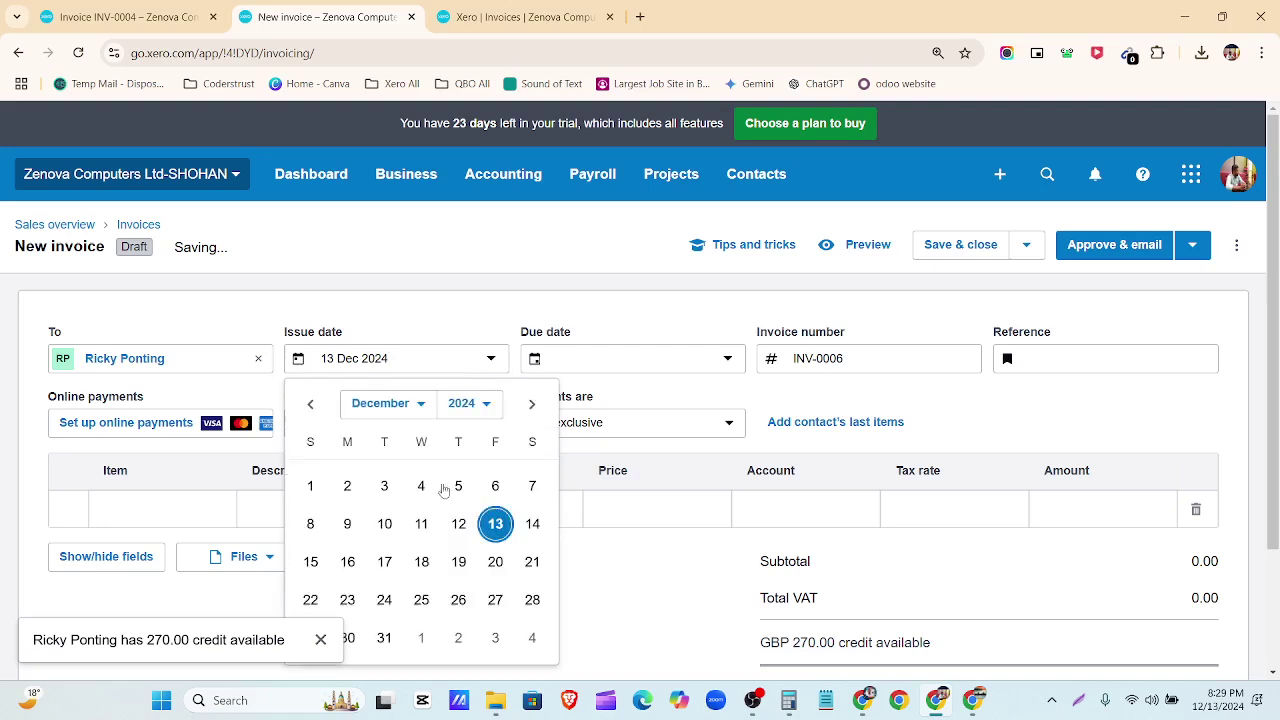
left_click(401, 403)
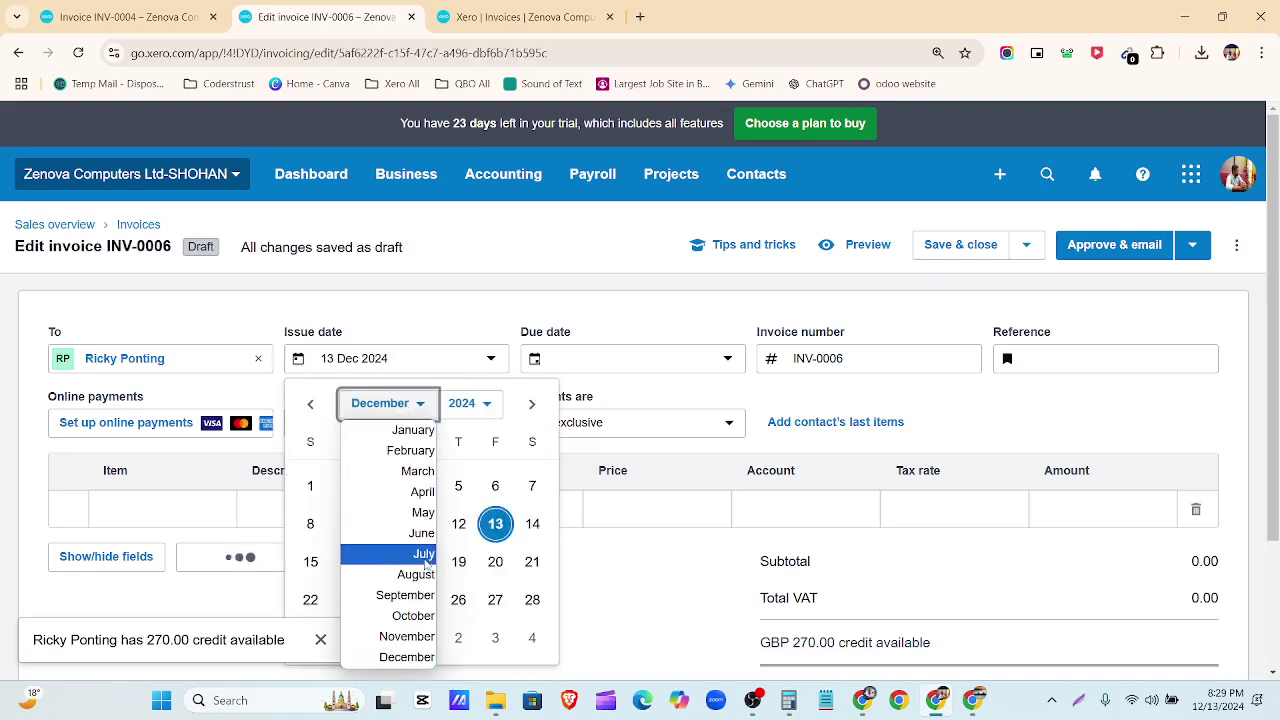
left_click(390, 549)
left_click(457, 408)
left_click(460, 194)
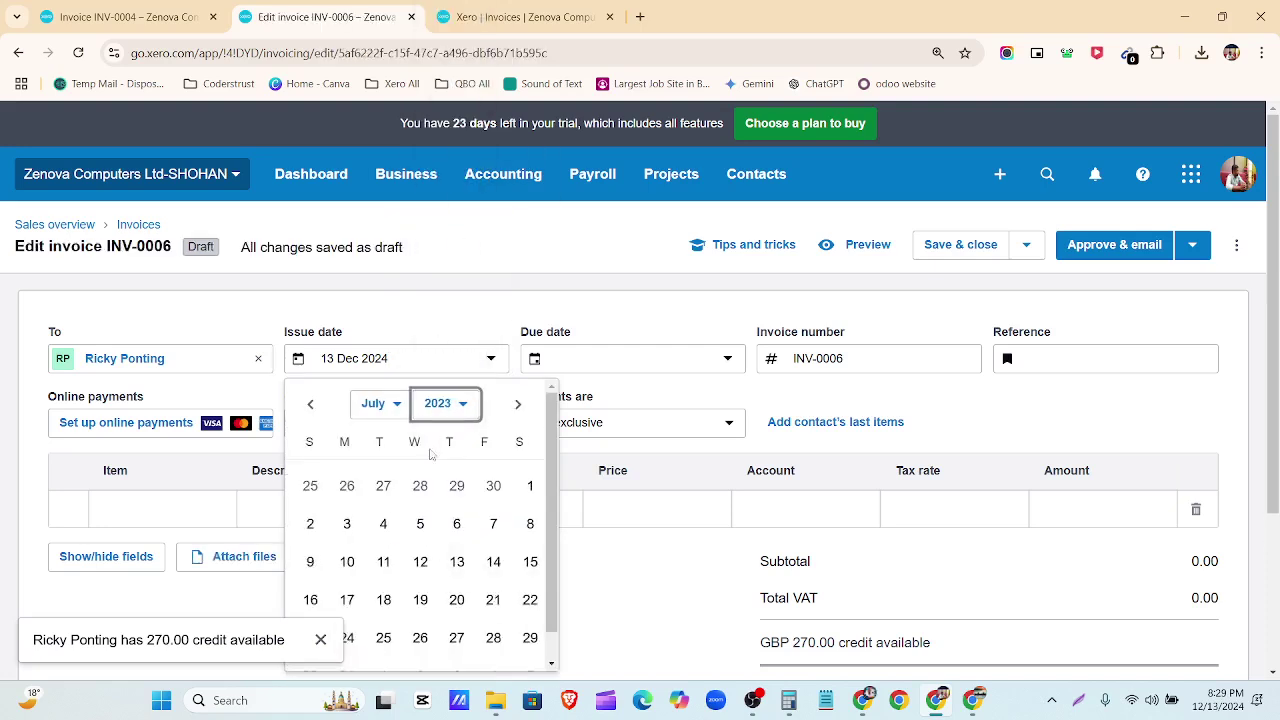
left_click(320, 640)
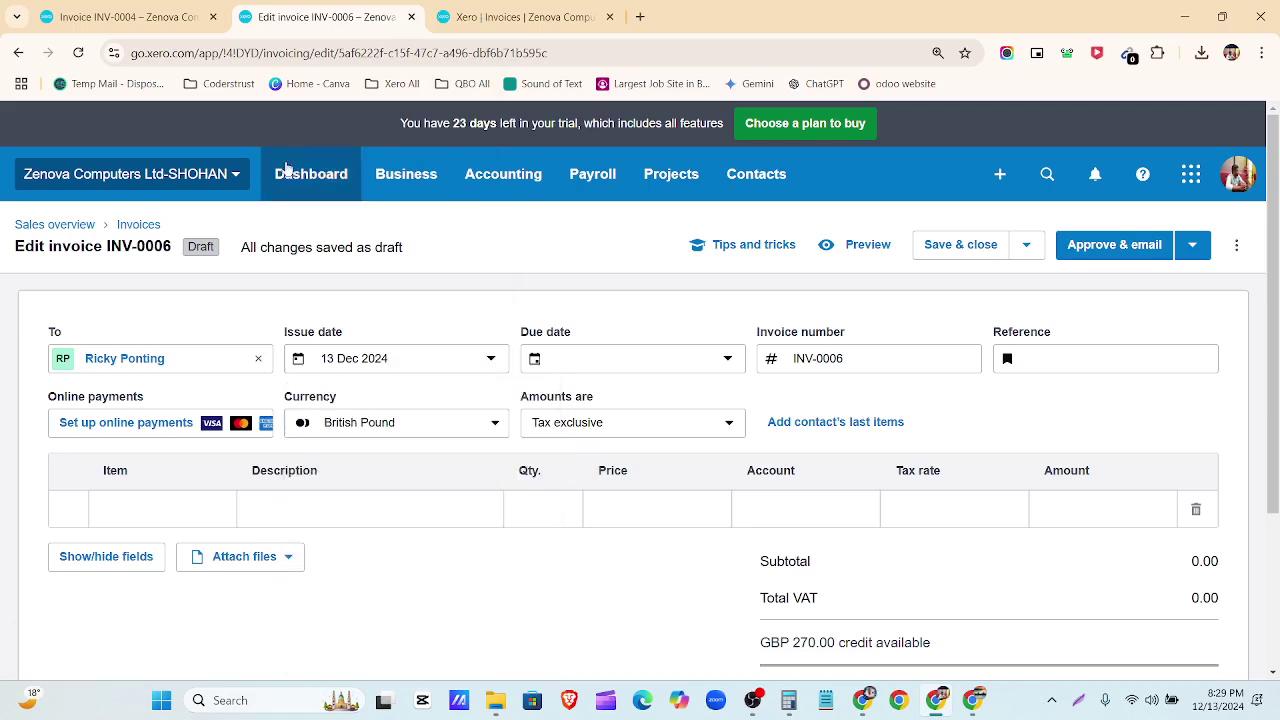
left_click(497, 16)
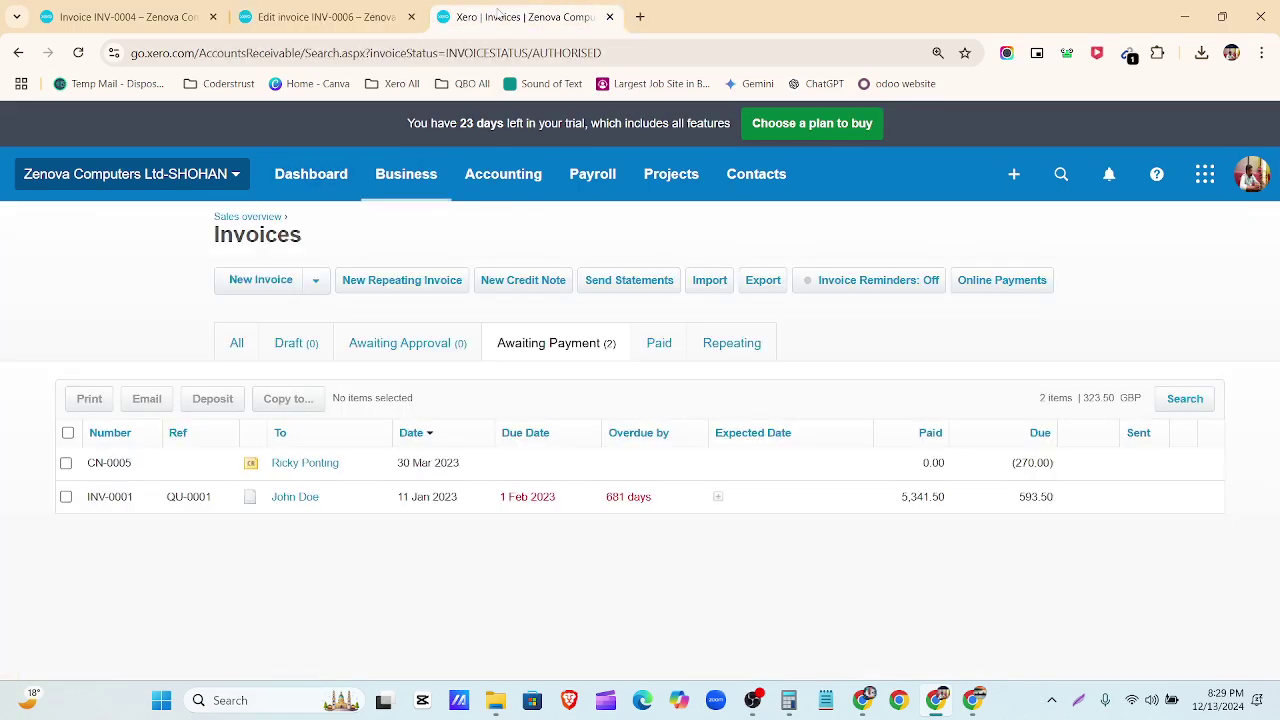
left_click(405, 17)
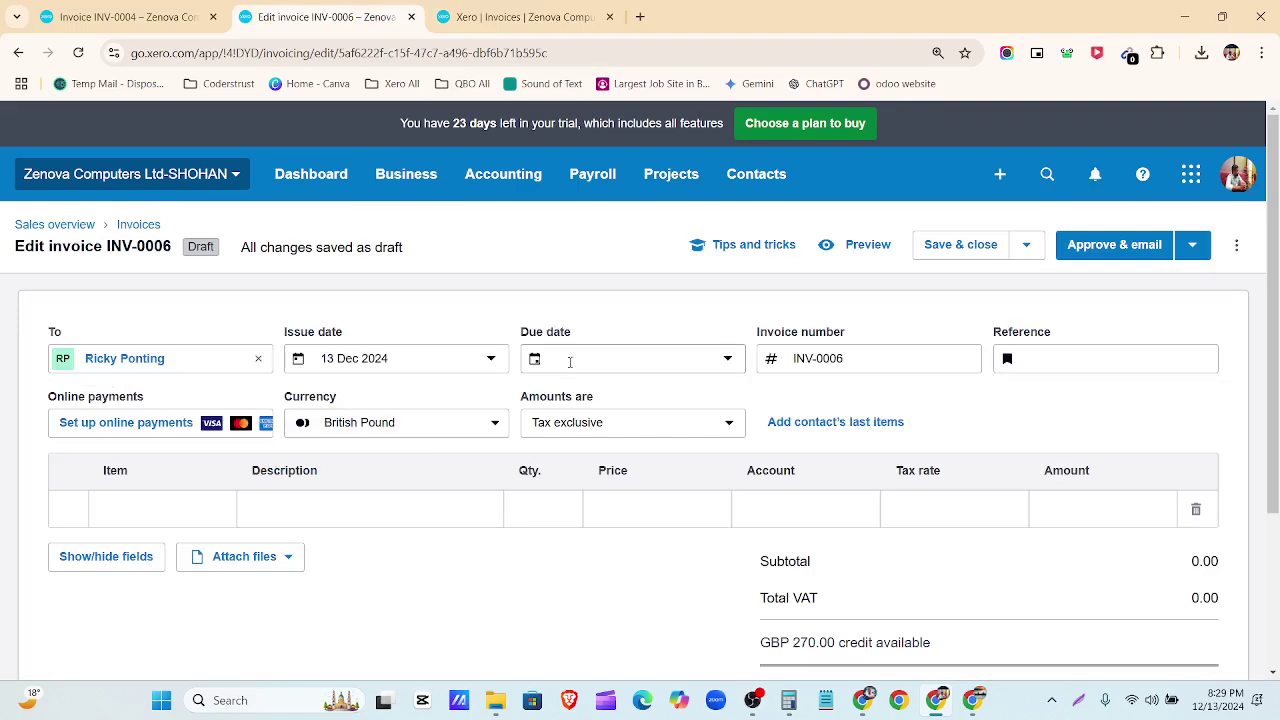
Set the invoice's due date to 27 Dec 2024 and add item 1005, the Dell Latitude E5450 laptop, with quantity 20.
left_click(736, 368)
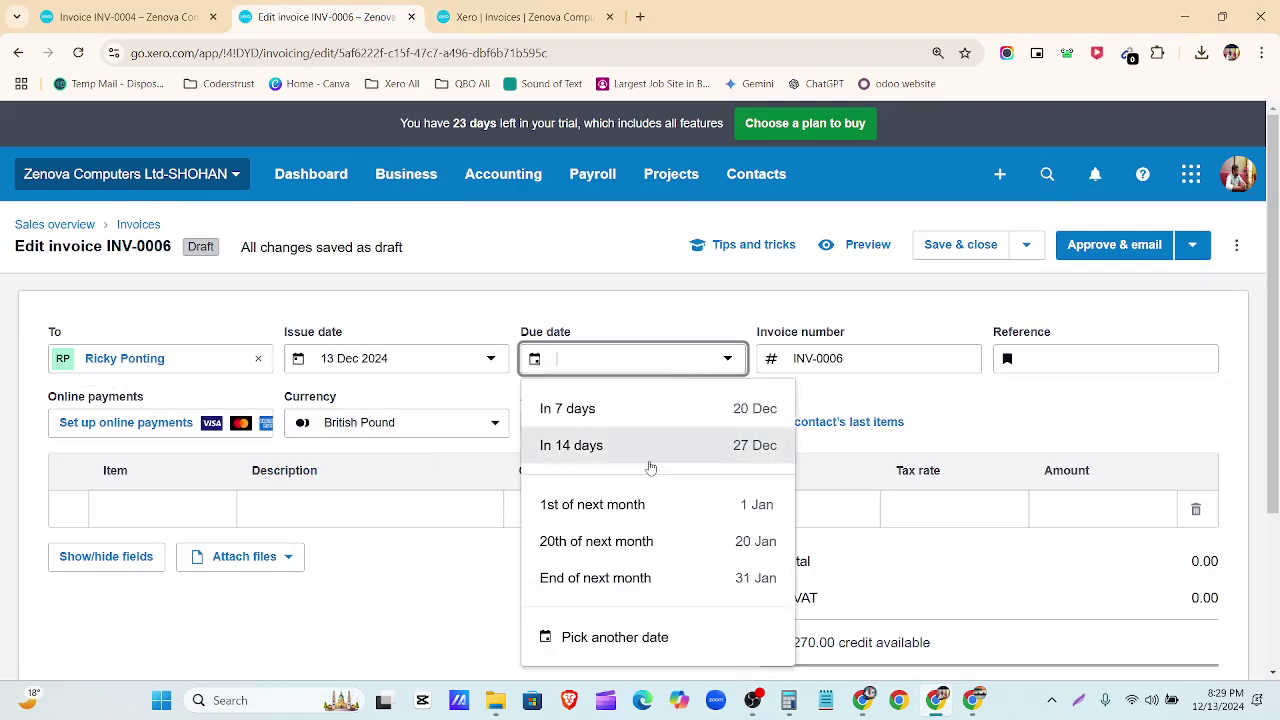
left_click(650, 469)
left_click(160, 509)
scroll(201, 421, "down", 5)
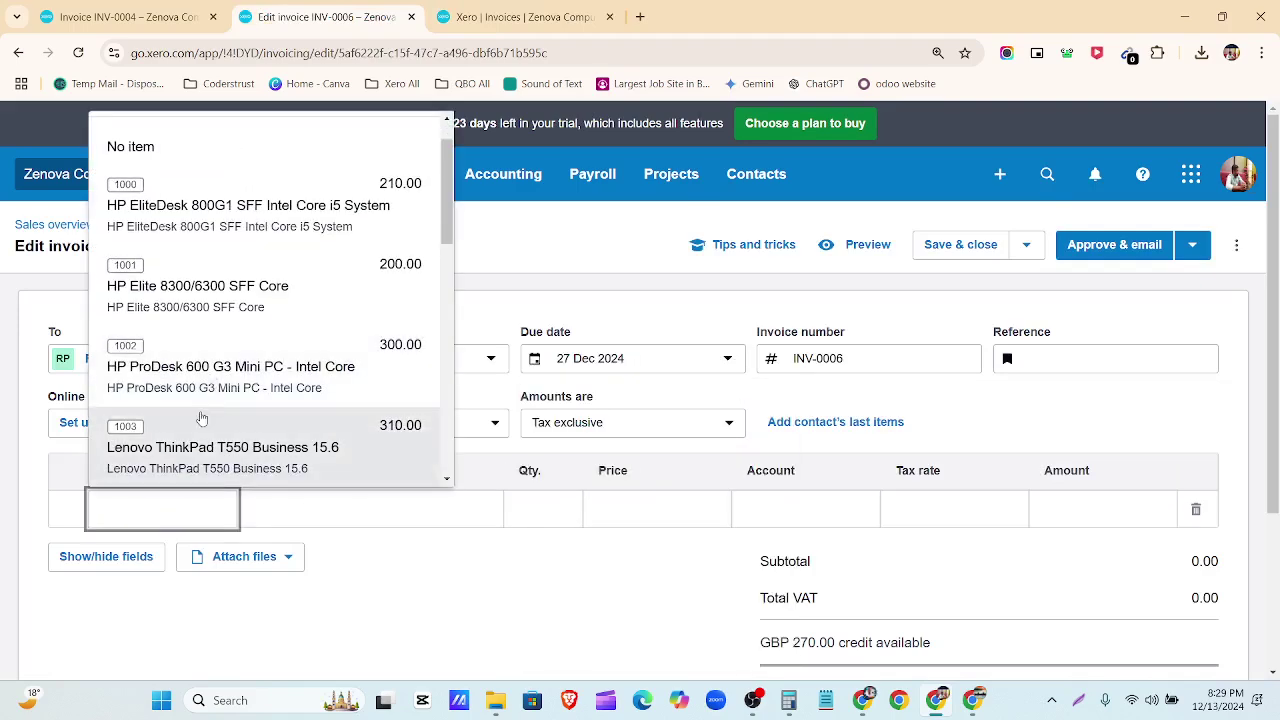
scroll(201, 425, "up", 2)
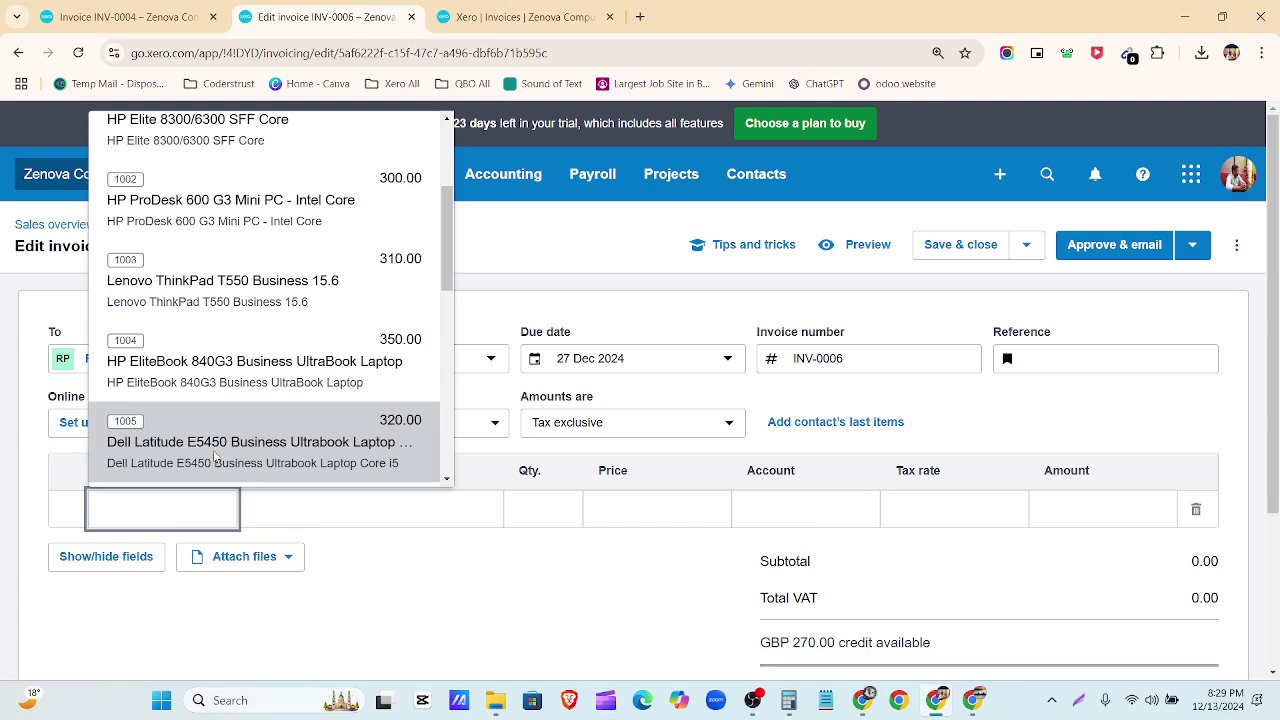
left_click(205, 440)
left_click(561, 534)
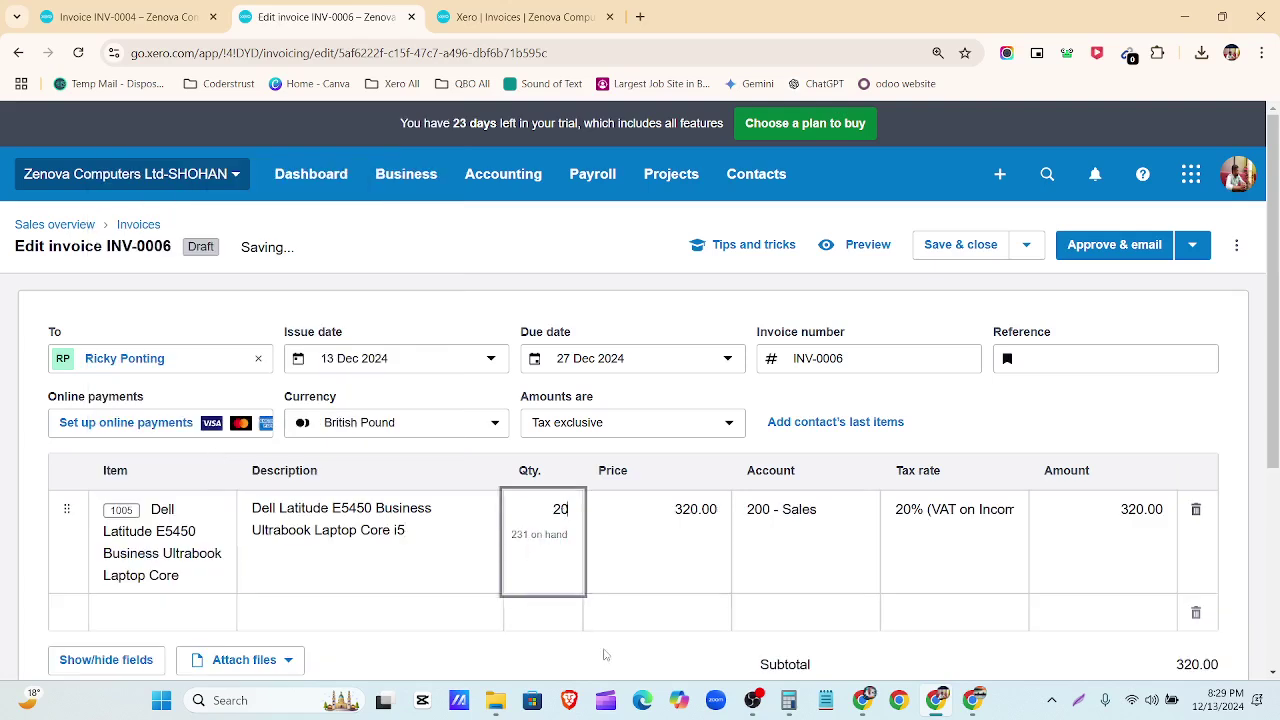
left_click(544, 667)
Review the invoice total, then approve INV-0006 without emailing it and skip applying the customer's available credit.
scroll(586, 623, "down", 1)
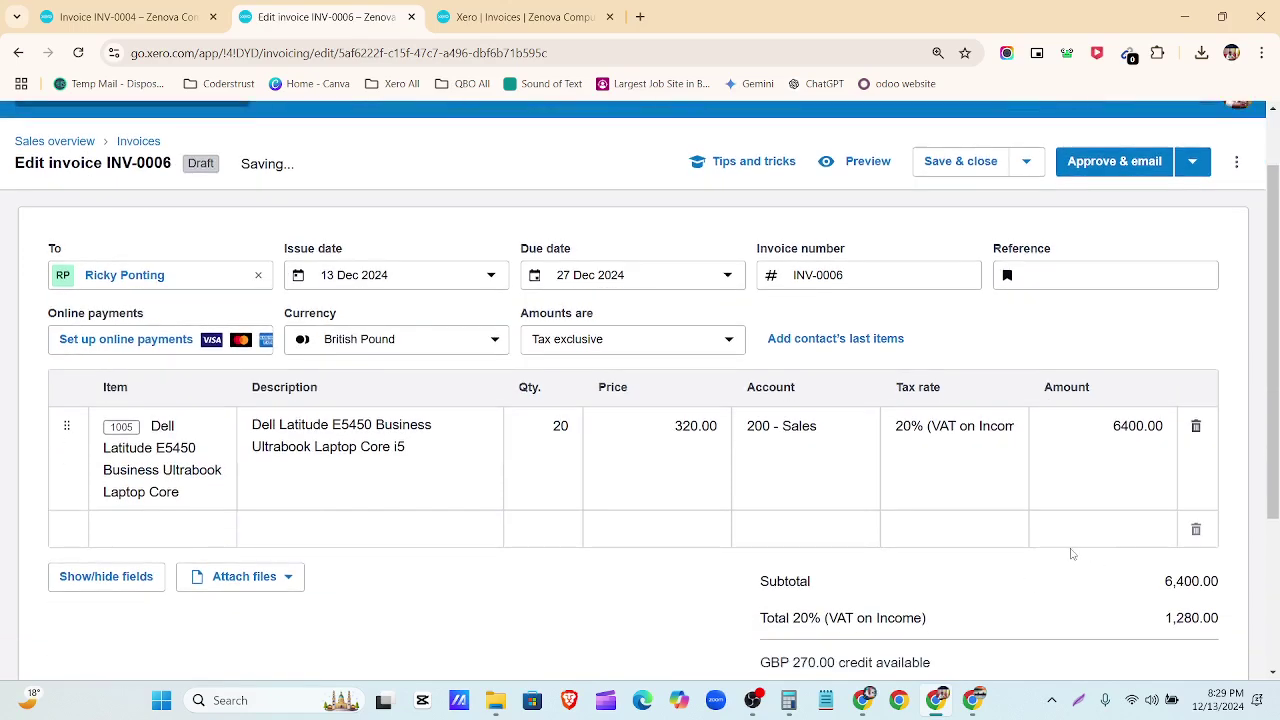
scroll(990, 539, "down", 2)
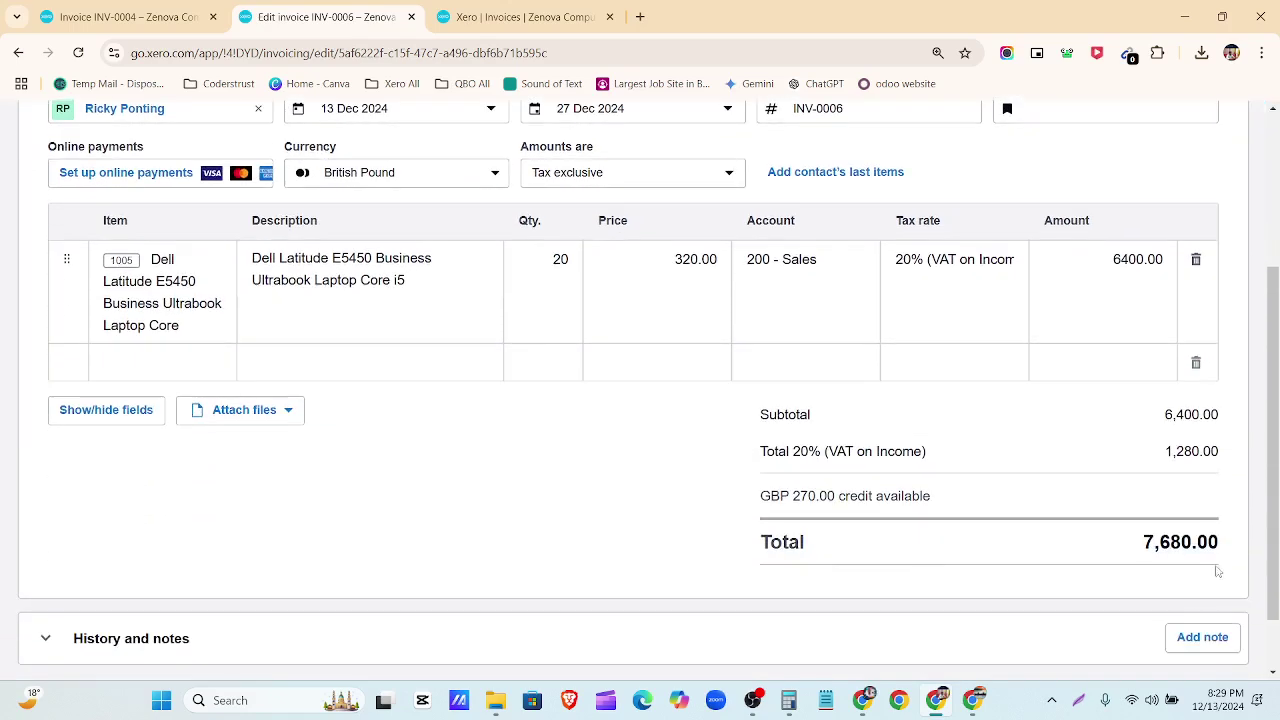
scroll(1167, 660, "up", 3)
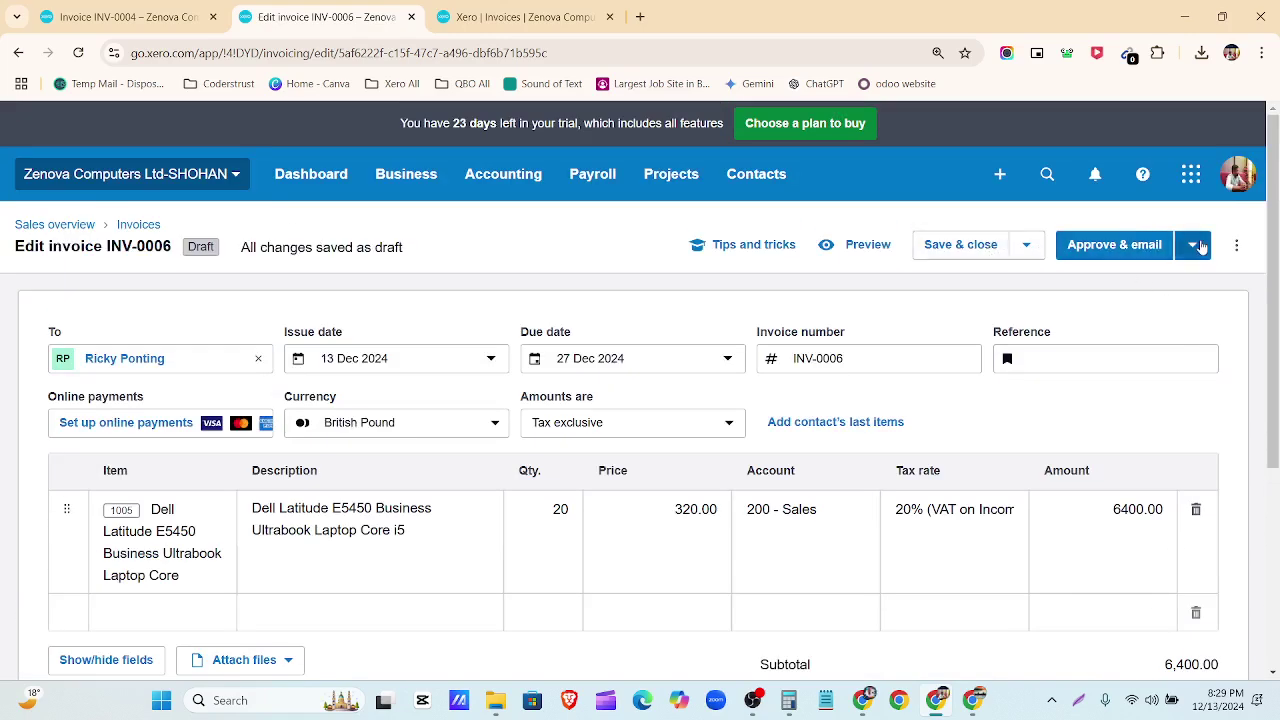
left_click(1192, 245)
left_click(1136, 304)
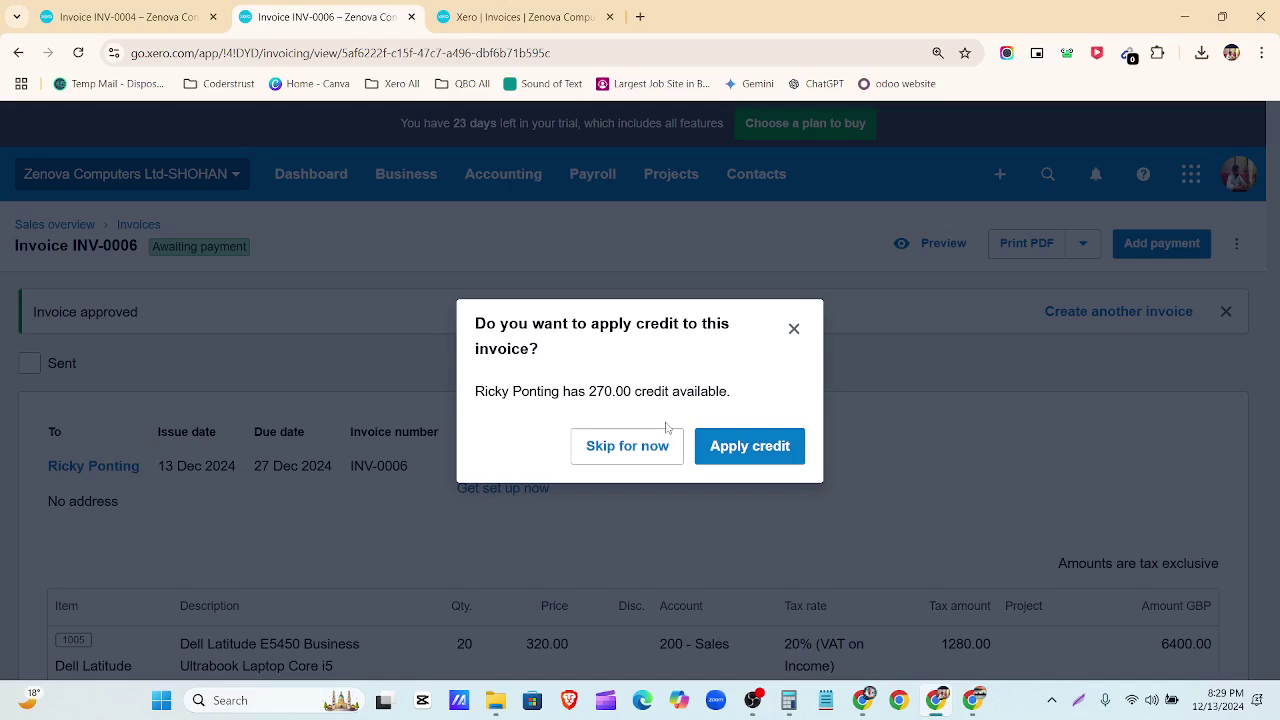
left_click(661, 447)
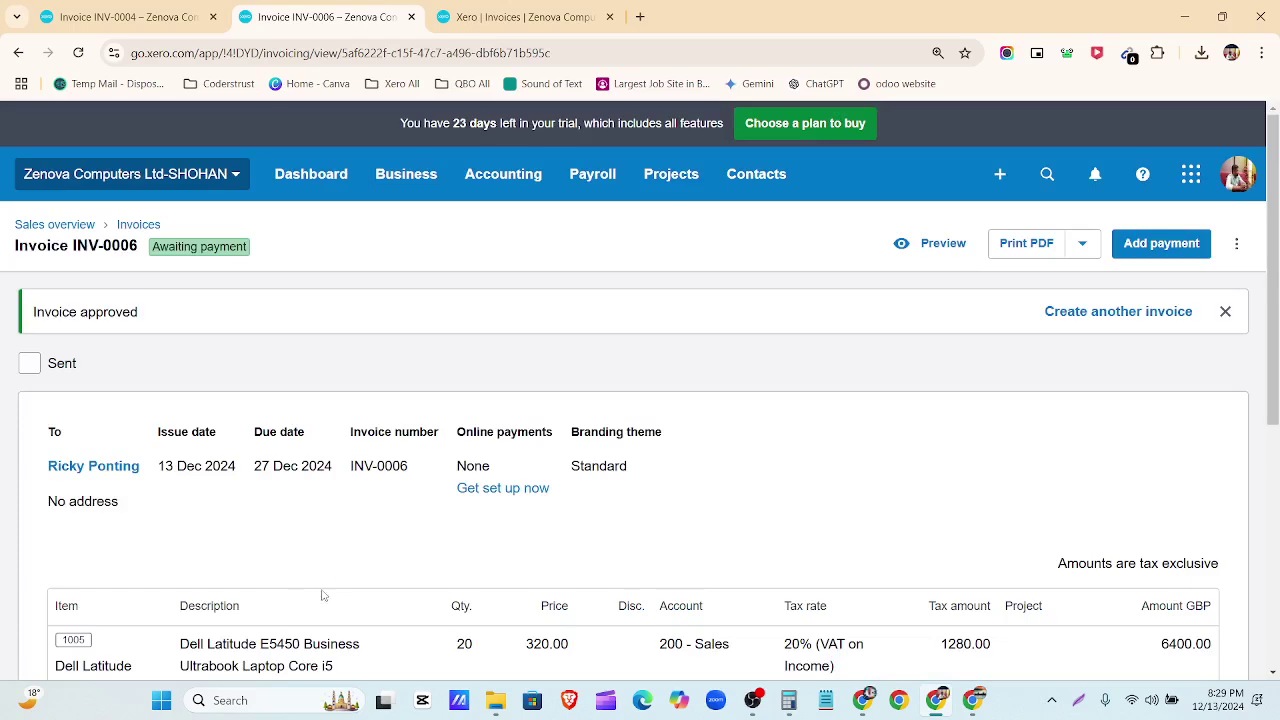
Apply the full 270.00 outstanding credit from credit note CN-0005 to invoice INV-0006.
left_click(1225, 311)
scroll(1006, 389, "down", 3)
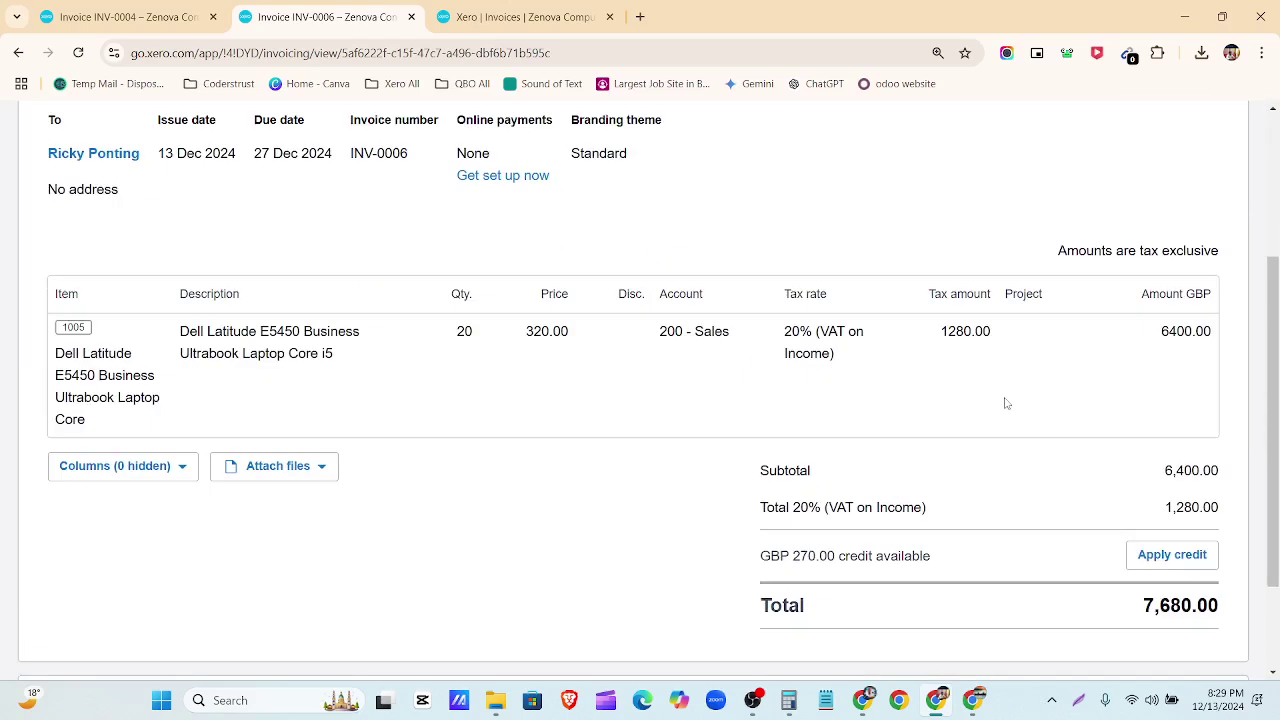
scroll(1006, 403, "up", 3)
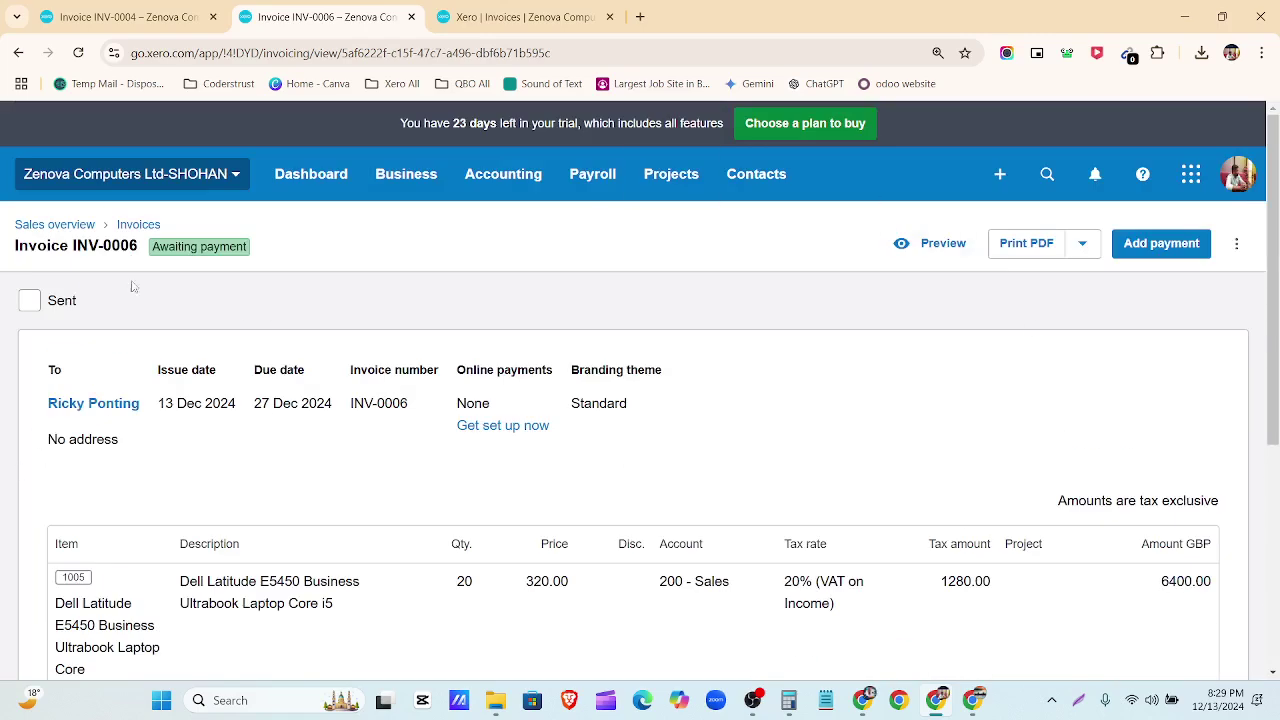
scroll(660, 260, "down", 3)
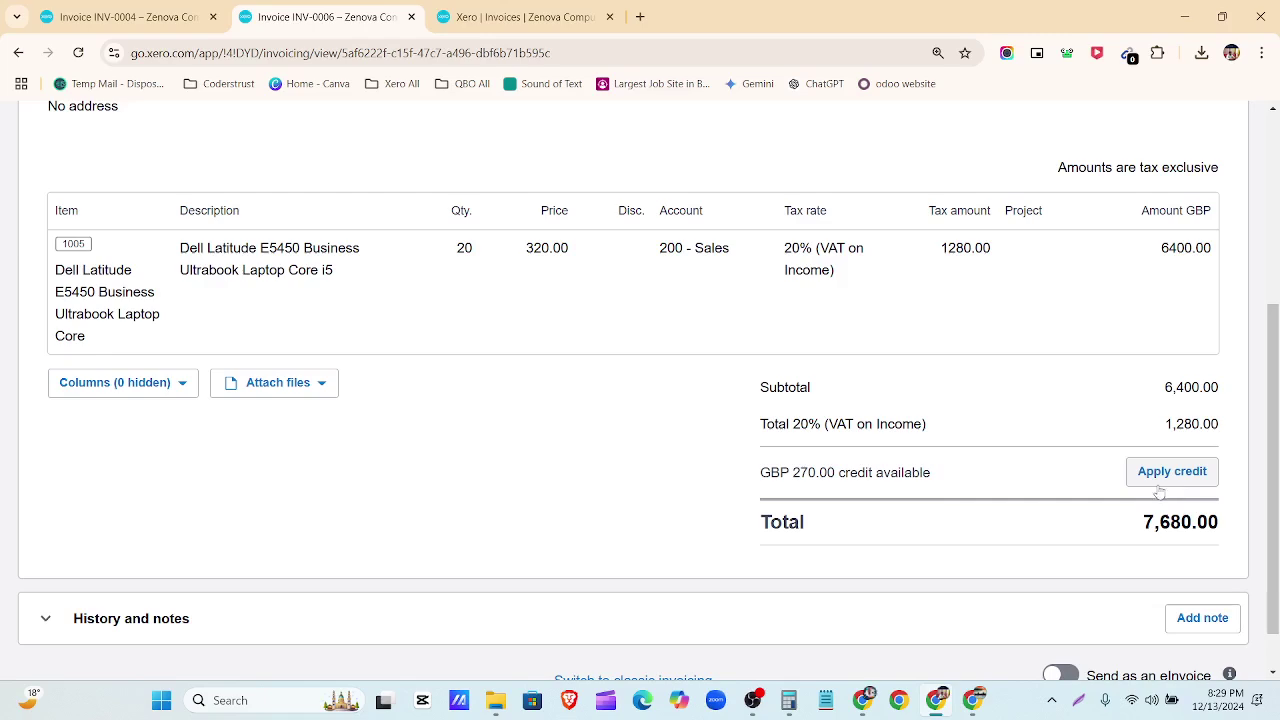
scroll(1159, 492, "up", 1)
scroll(1175, 491, "down", 2)
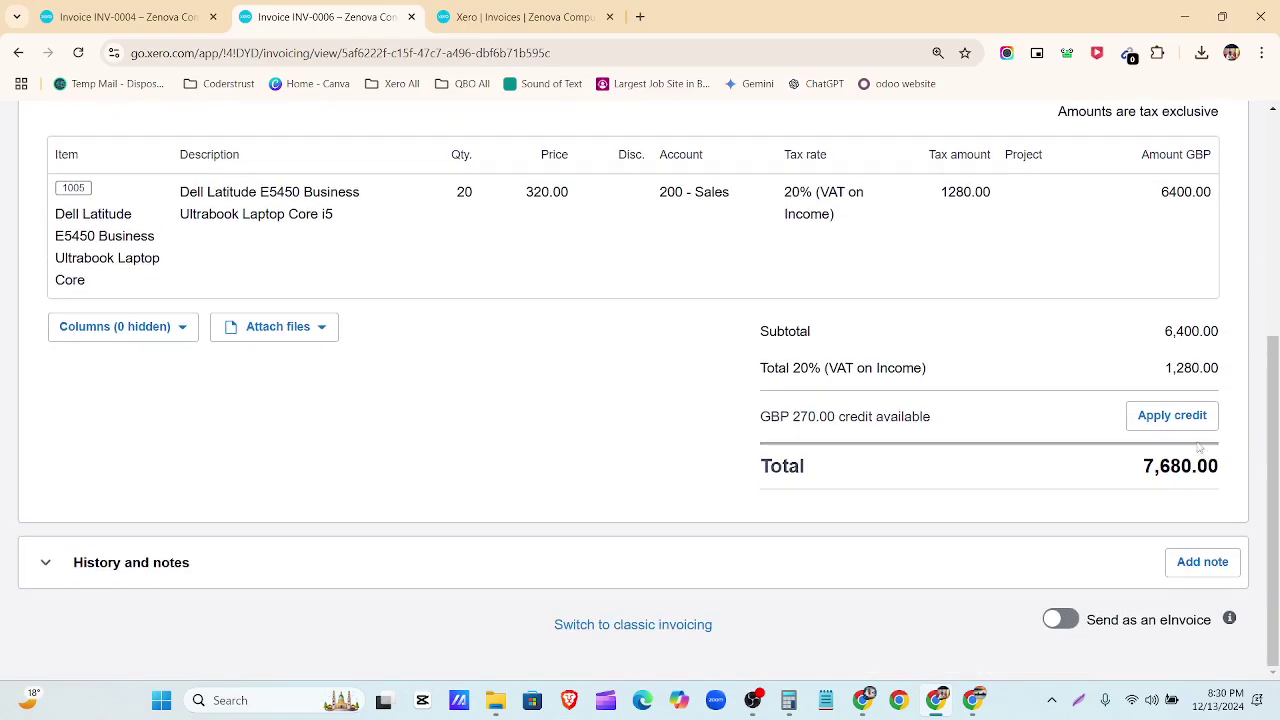
left_click(1168, 418)
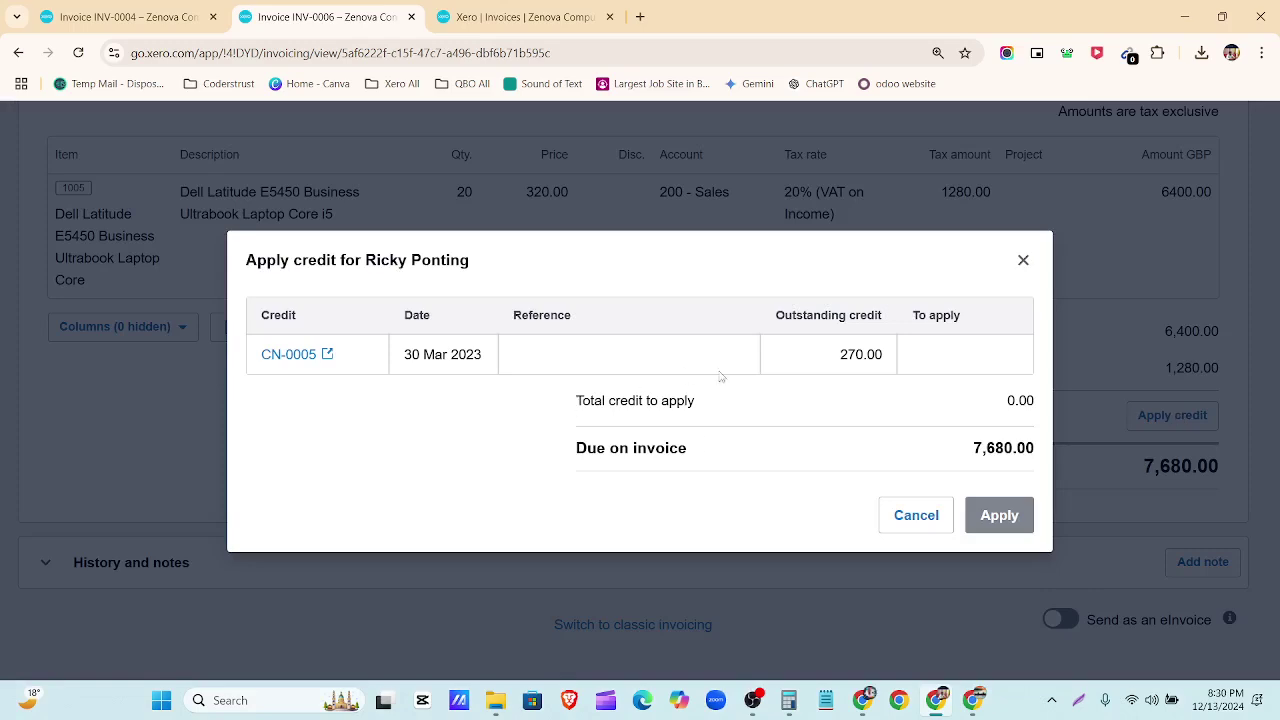
left_click_drag(830, 365, 895, 365)
key("ctrl+c")
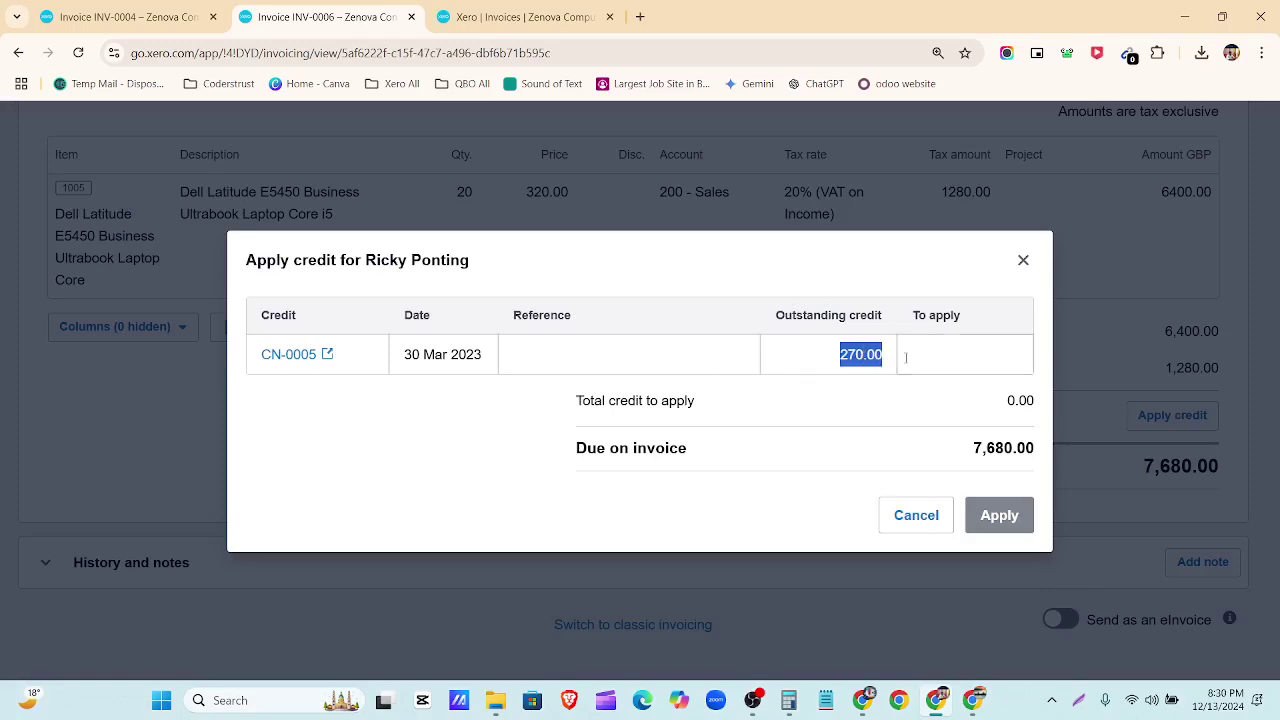
left_click(942, 351)
key("ctrl+v")
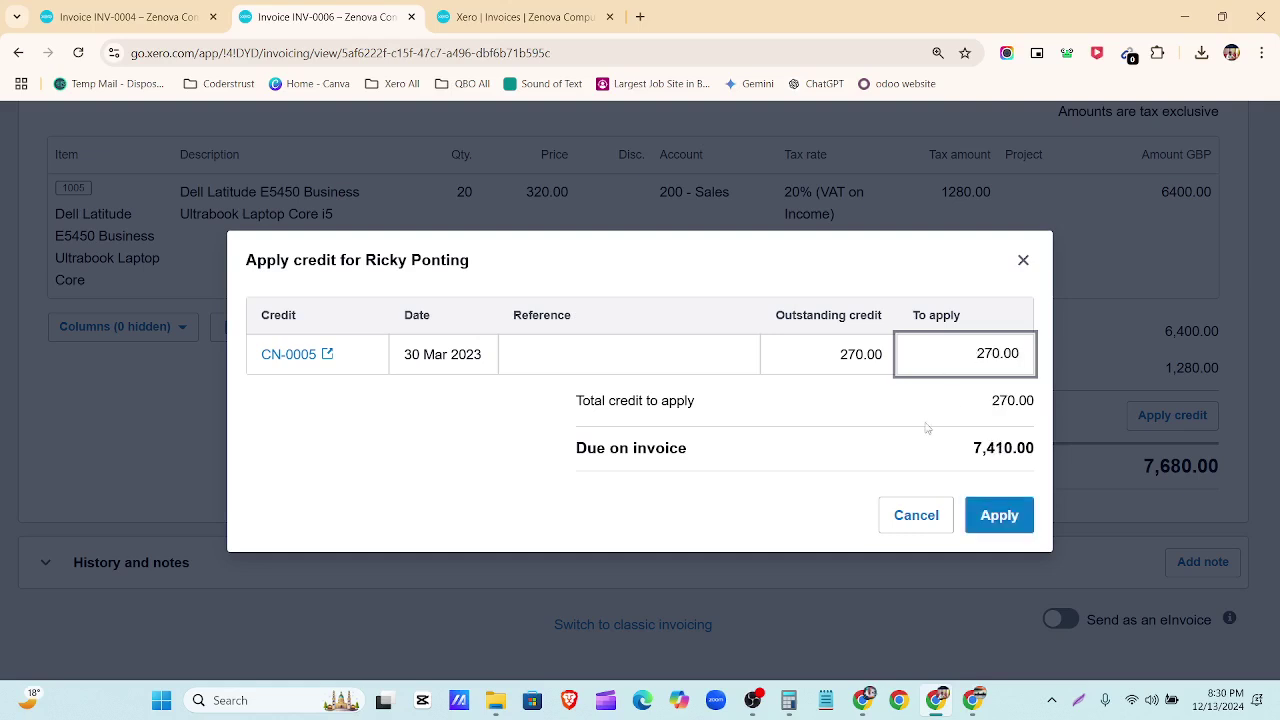
left_click(1000, 516)
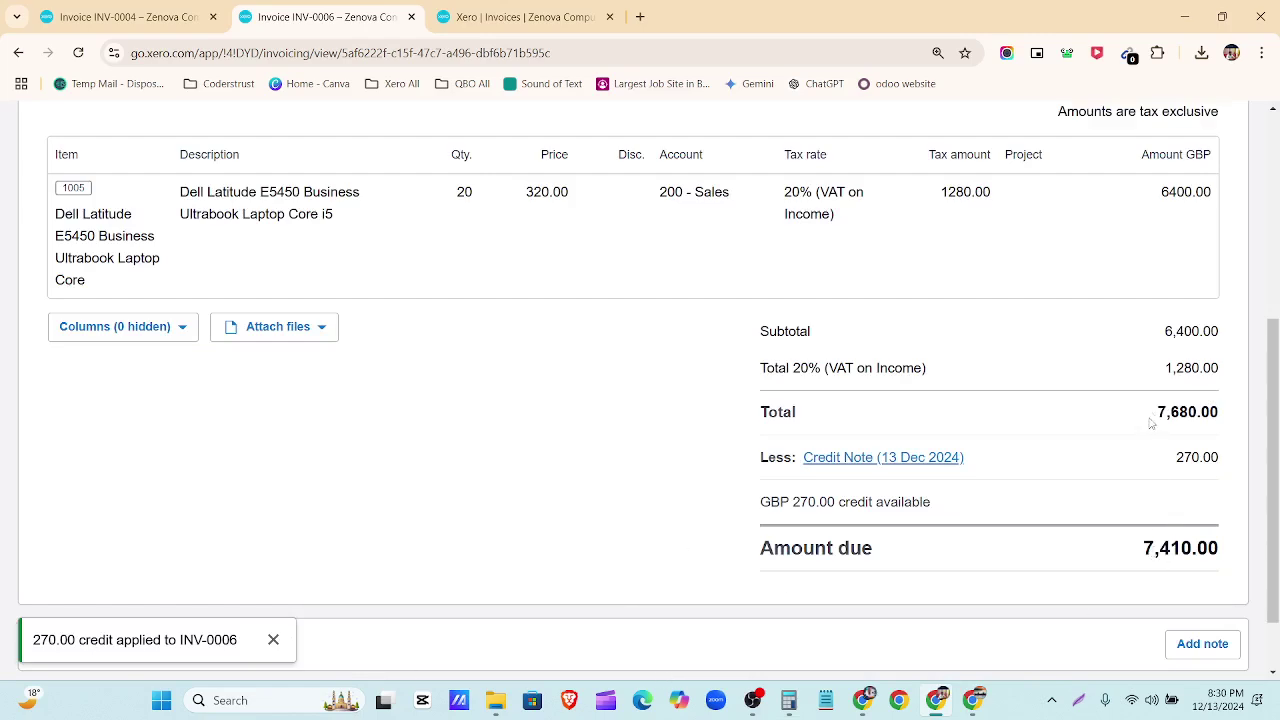
Check INV-0006's total and amount due, then record a 7410.00 payment into account 650 RBS Bank–Checking.
left_click_drag(1151, 424, 1265, 400)
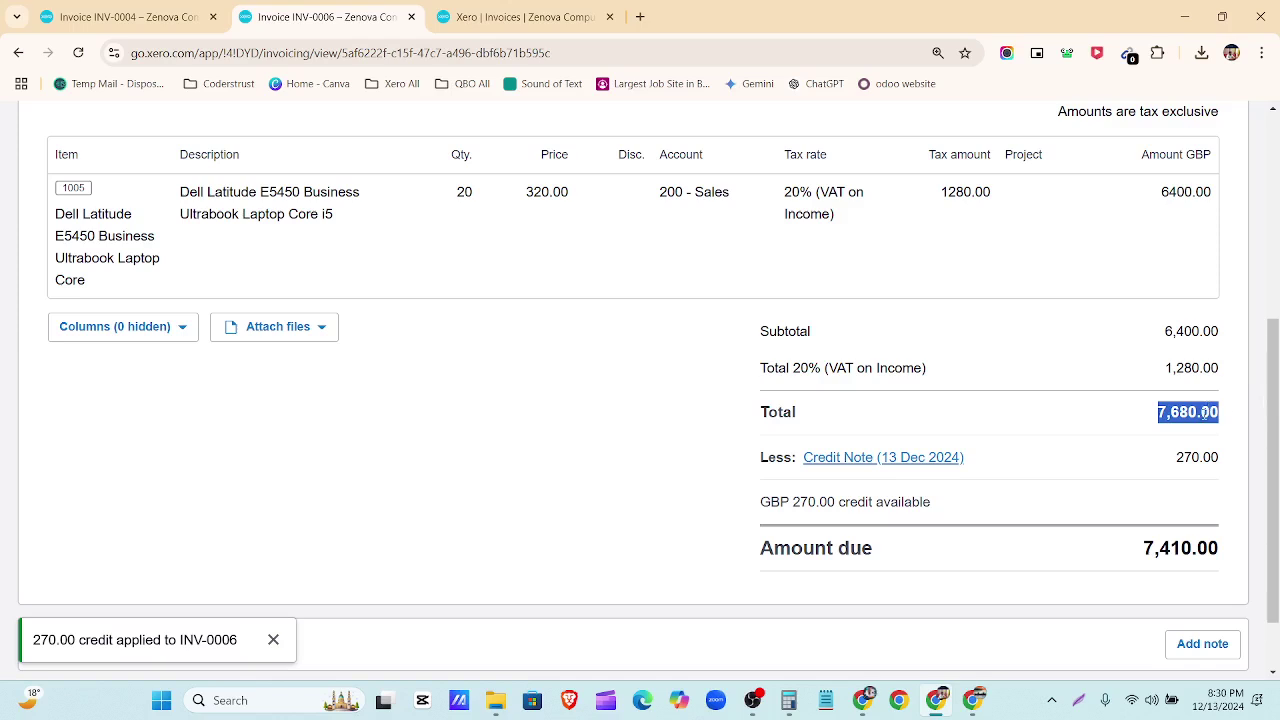
left_click_drag(1146, 561, 1217, 549)
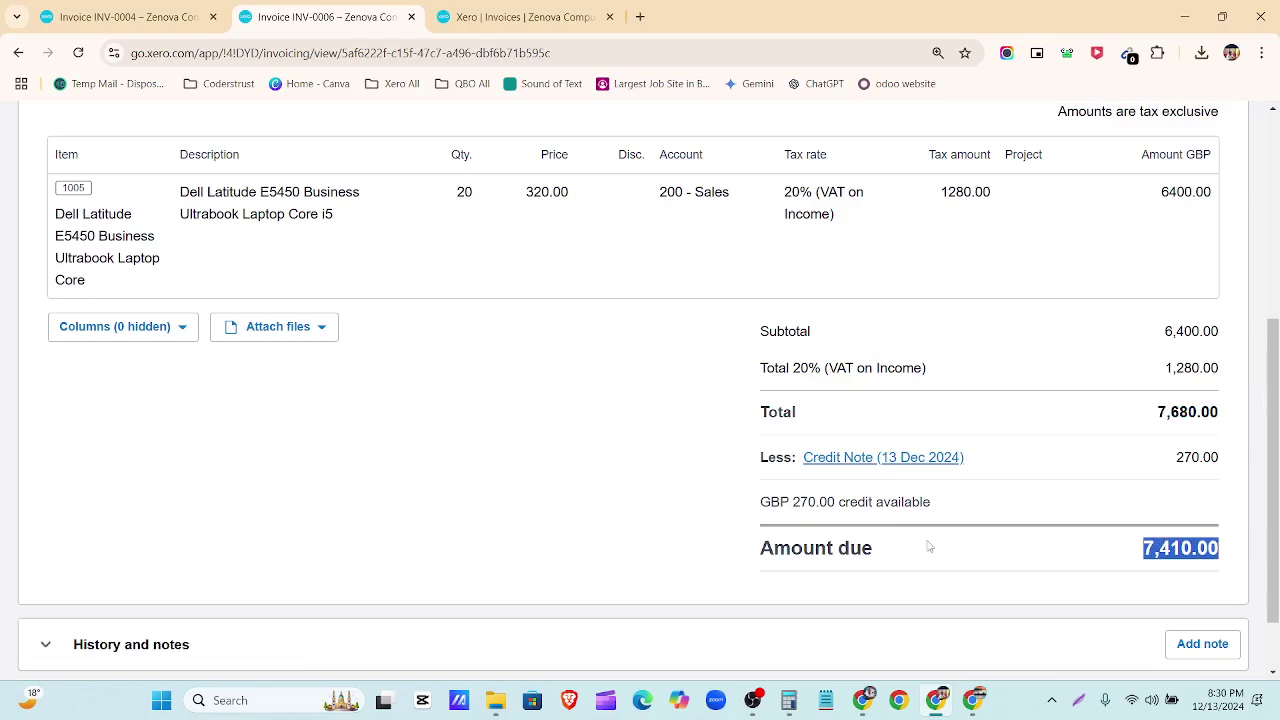
scroll(928, 546, "up", 4)
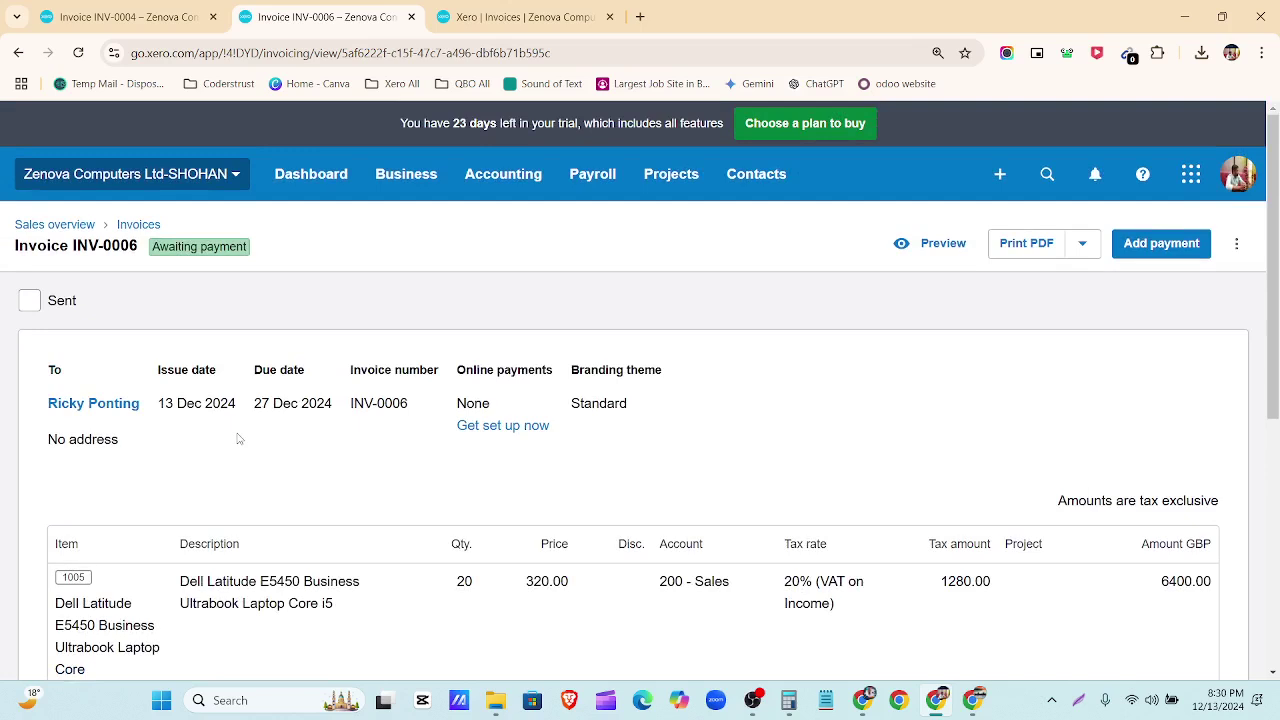
left_click(1157, 247)
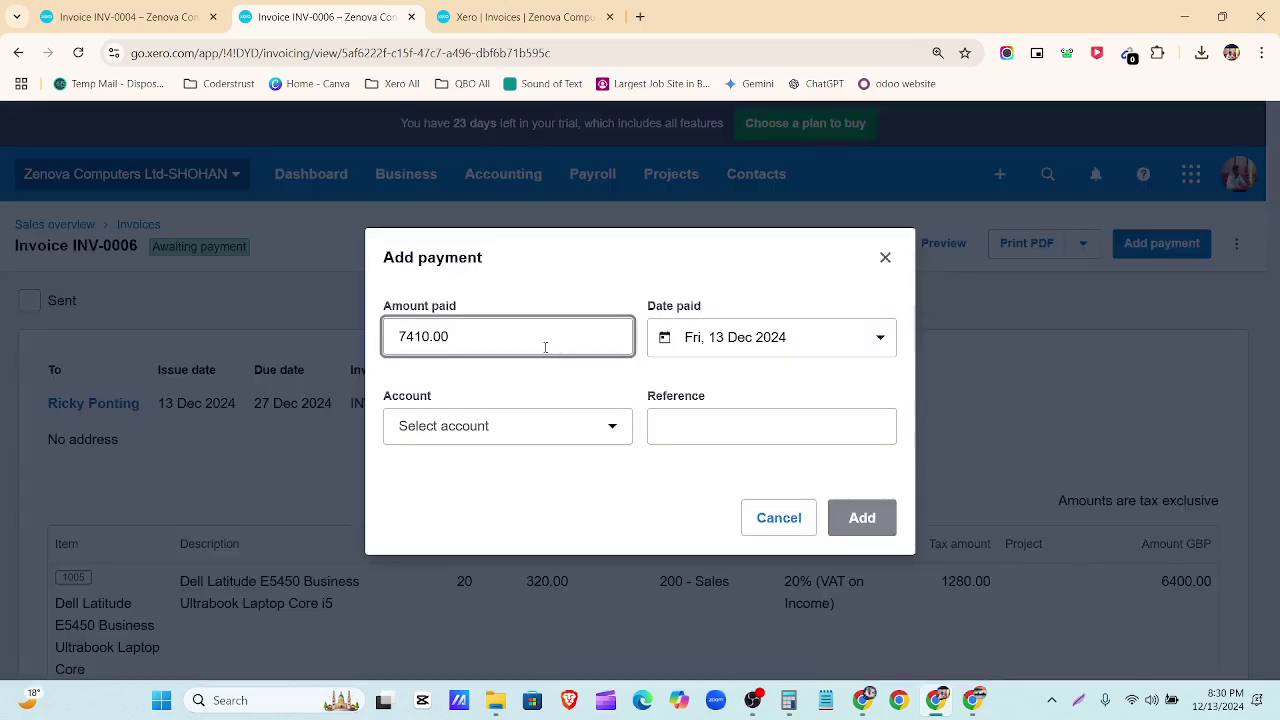
left_click(605, 431)
left_click(520, 210)
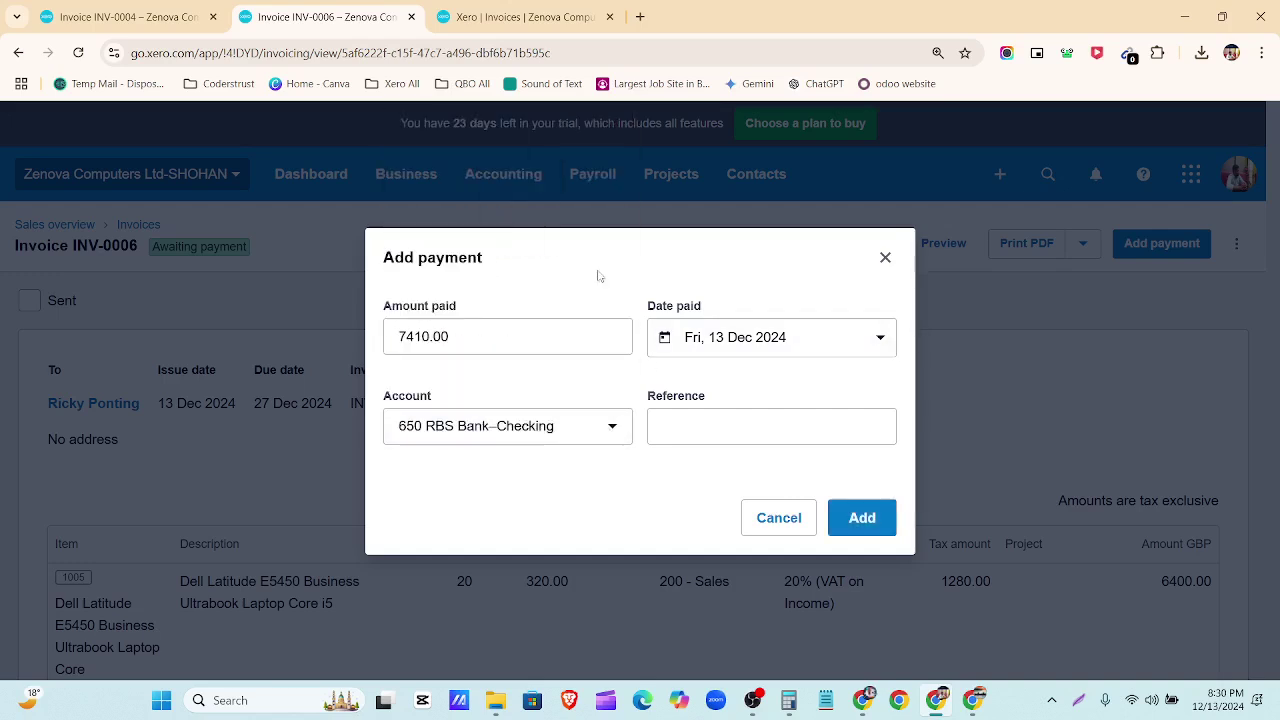
left_click(862, 518)
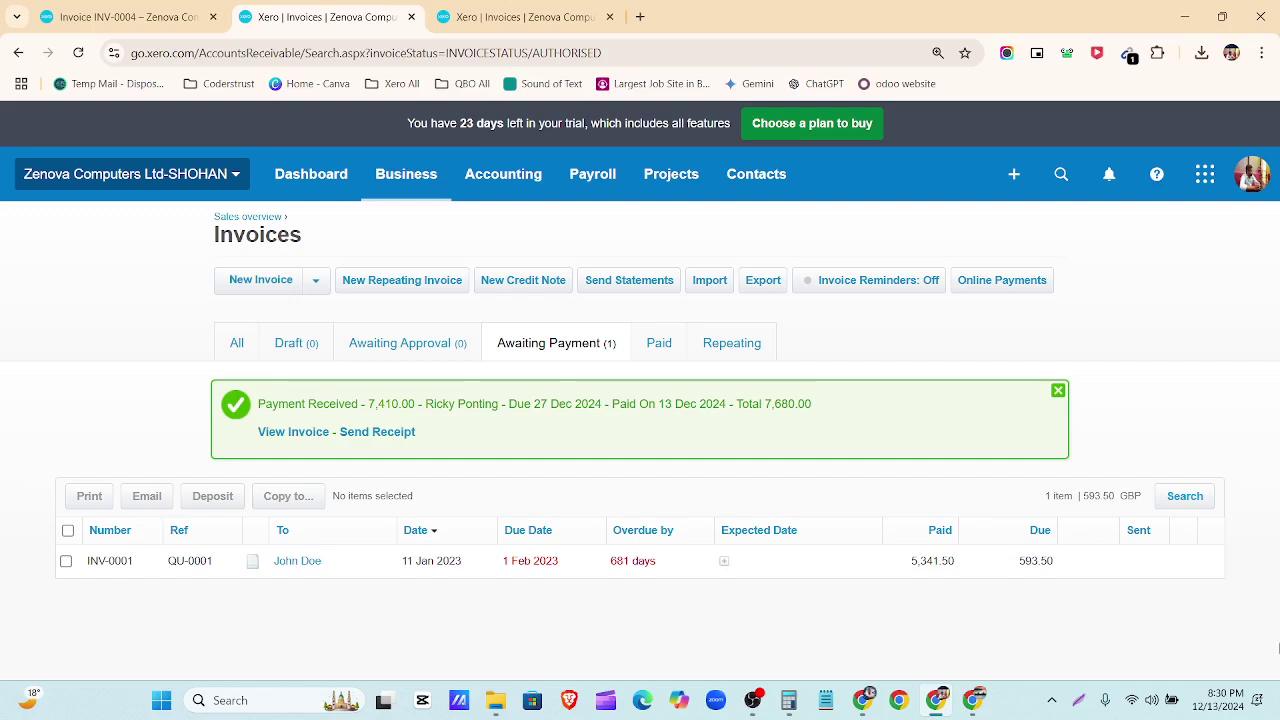
left_click(1058, 391)
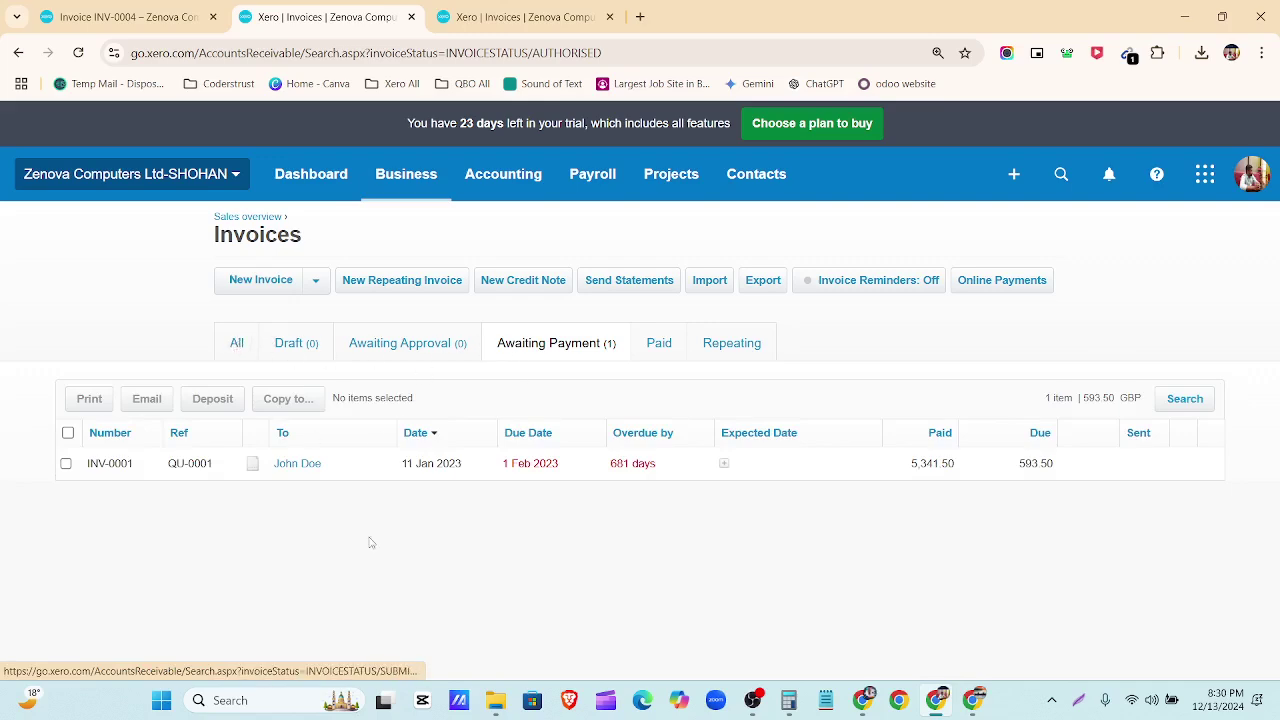
Review the list of paid invoices, then start a new repeating invoice from the sales overview and dismiss the online payments suggestion.
left_click(660, 343)
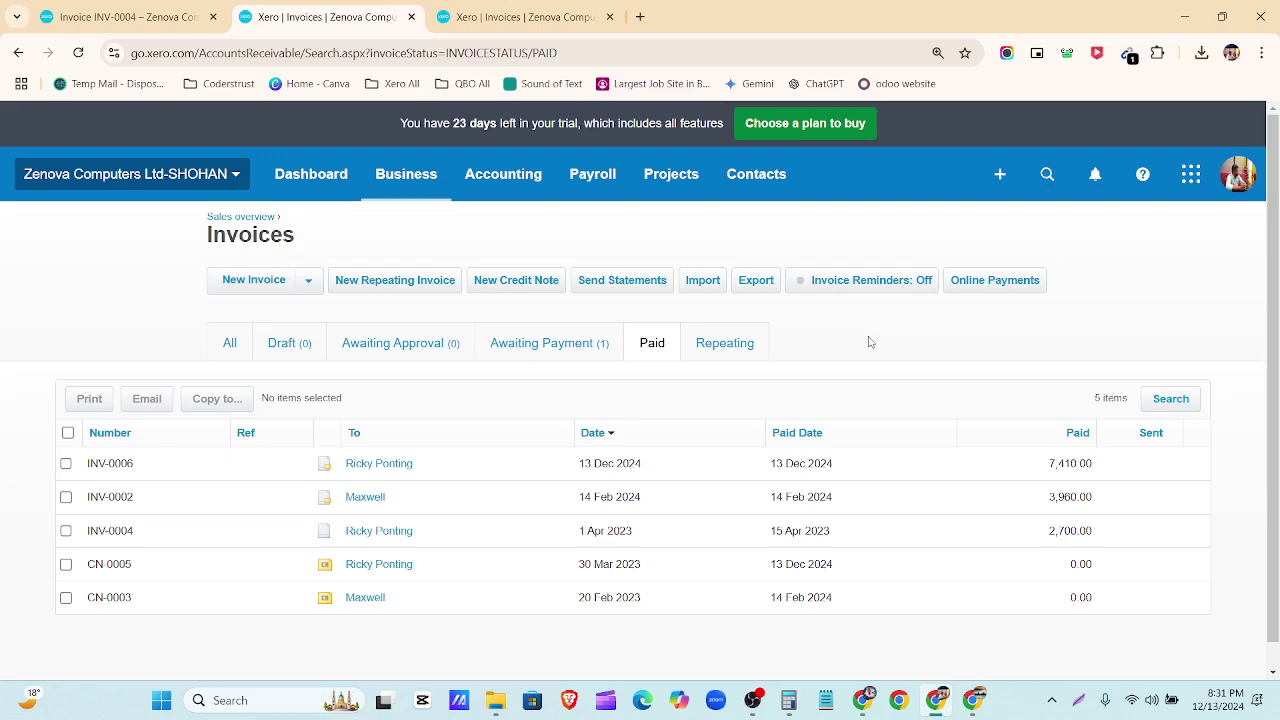
left_click(258, 220)
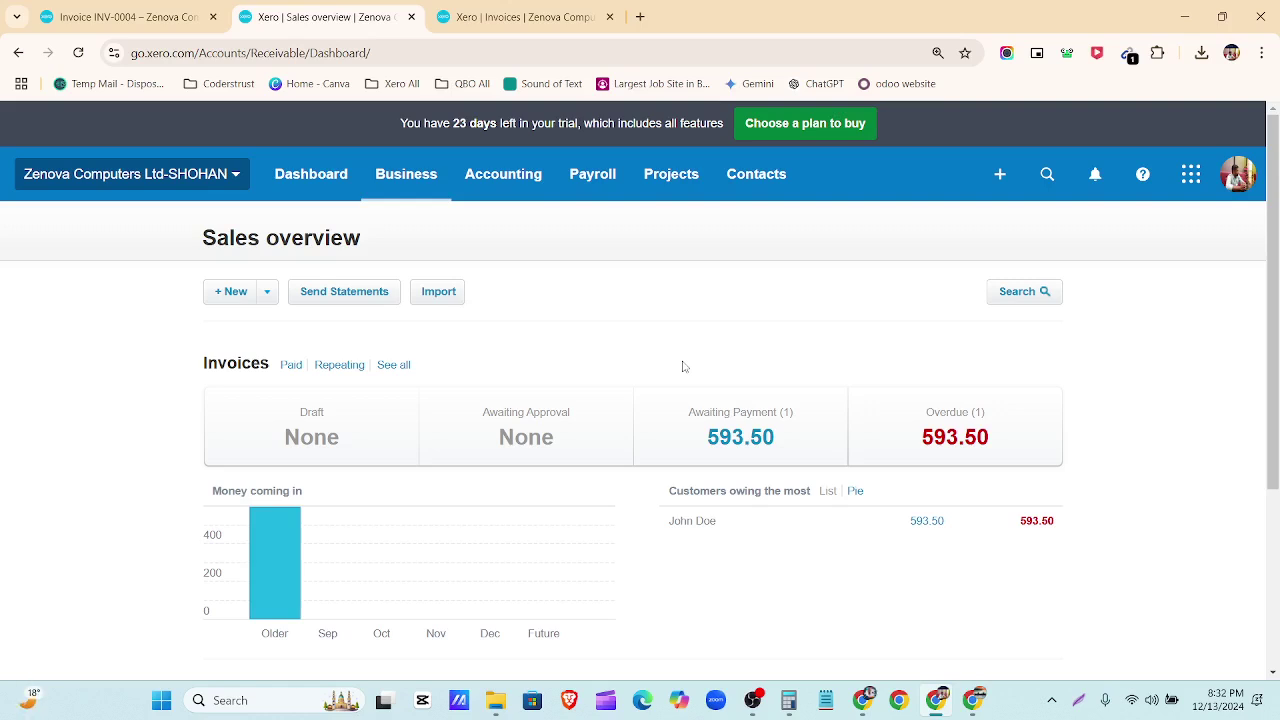
left_click(265, 292)
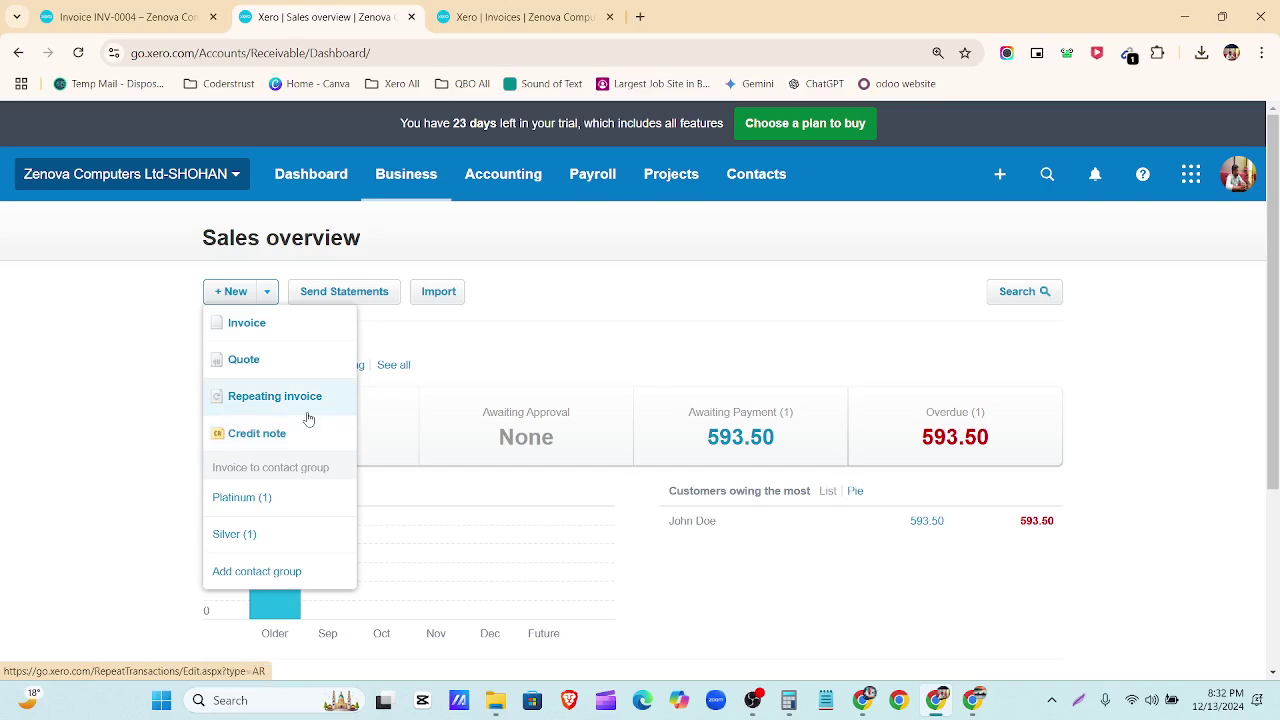
left_click(275, 396)
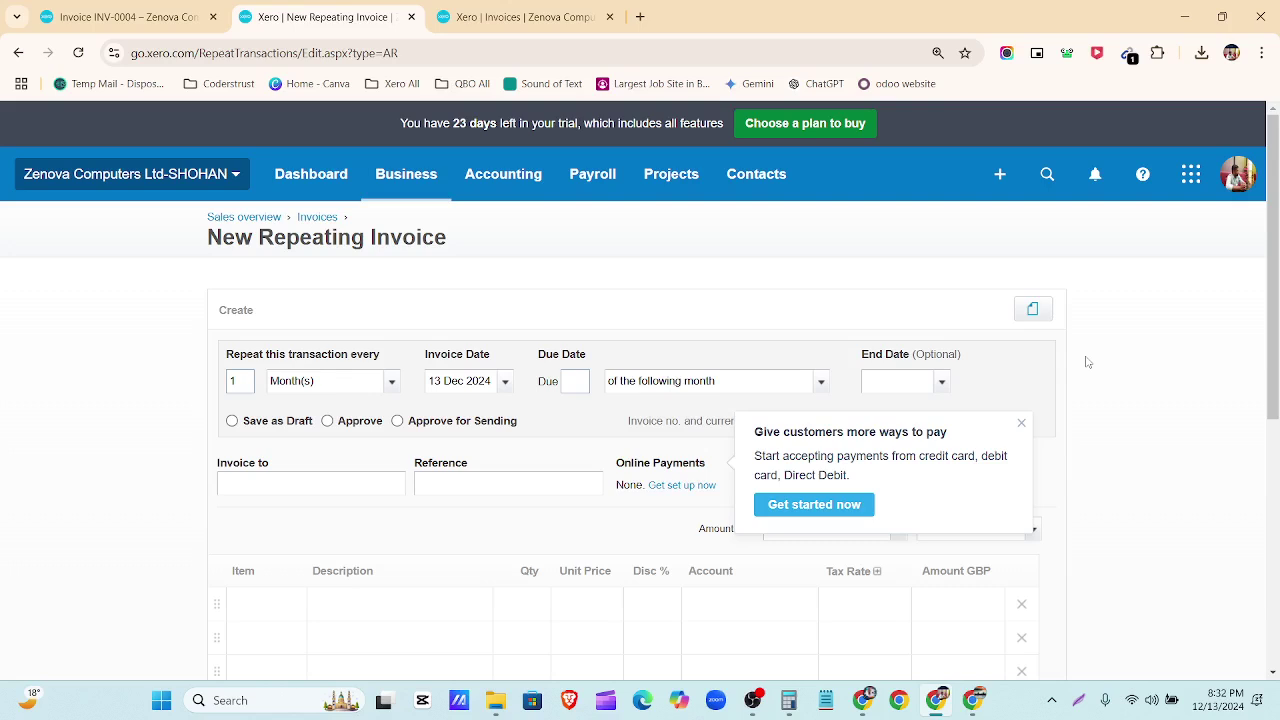
left_click(1021, 423)
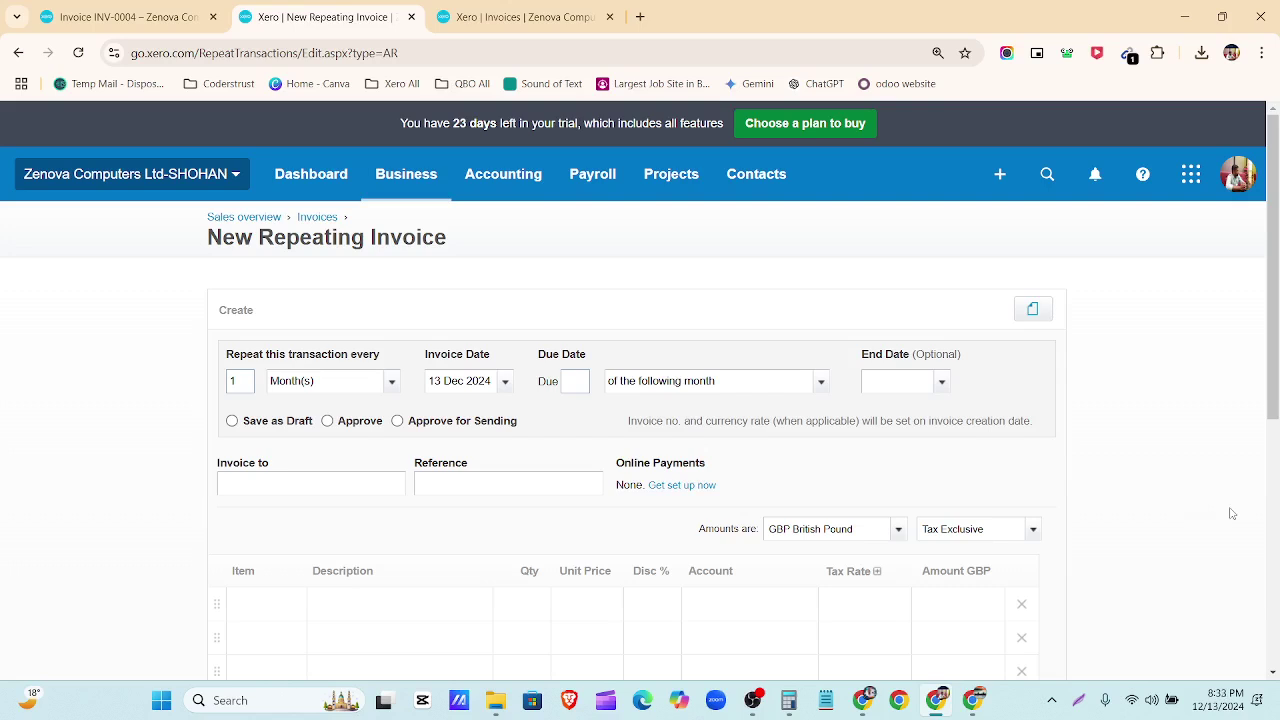
scroll(1225, 514, "down", 2)
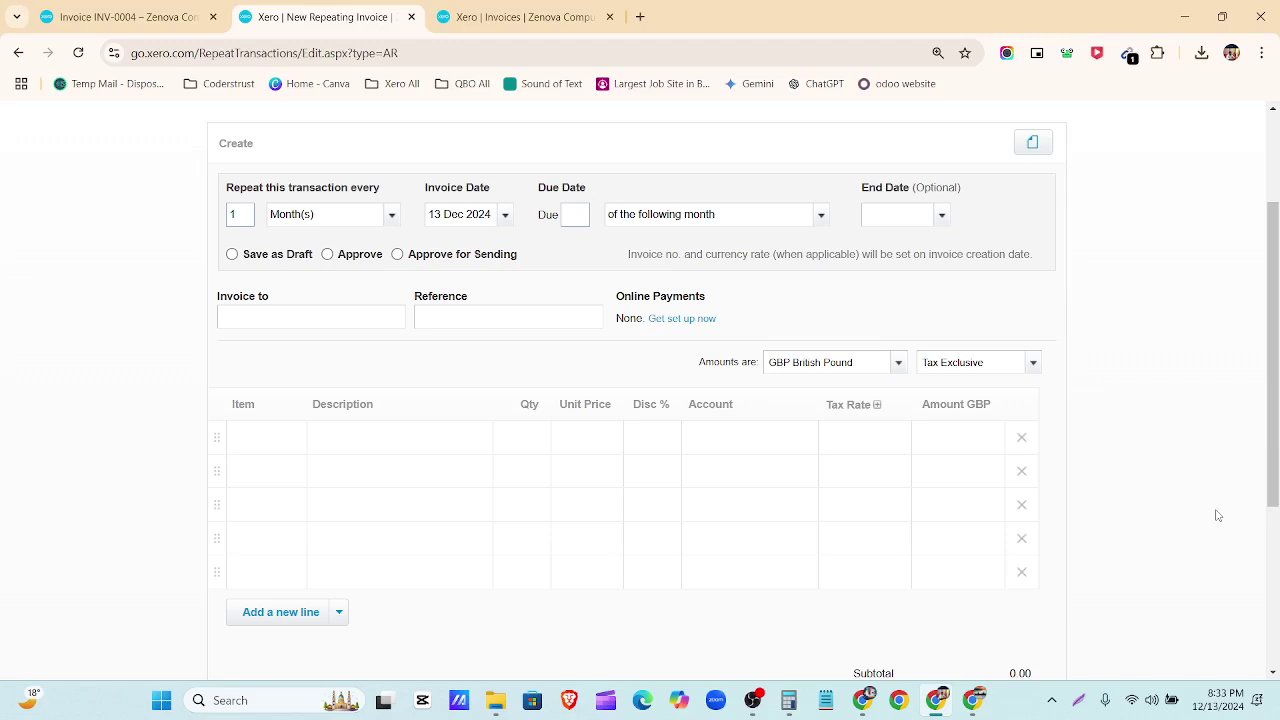
scroll(1140, 496, "up", 2)
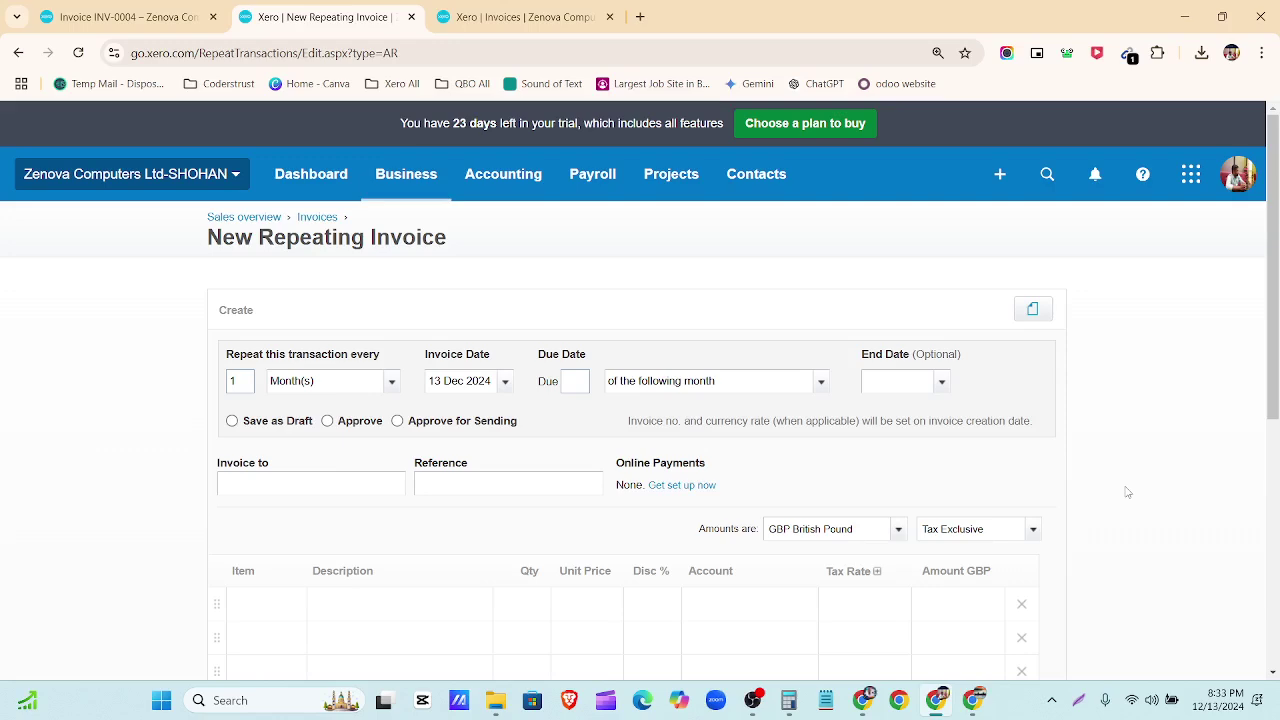
Switch to YouTube Studio in the other browser window, reload the channel content page and return to Xero.
left_click(862, 700)
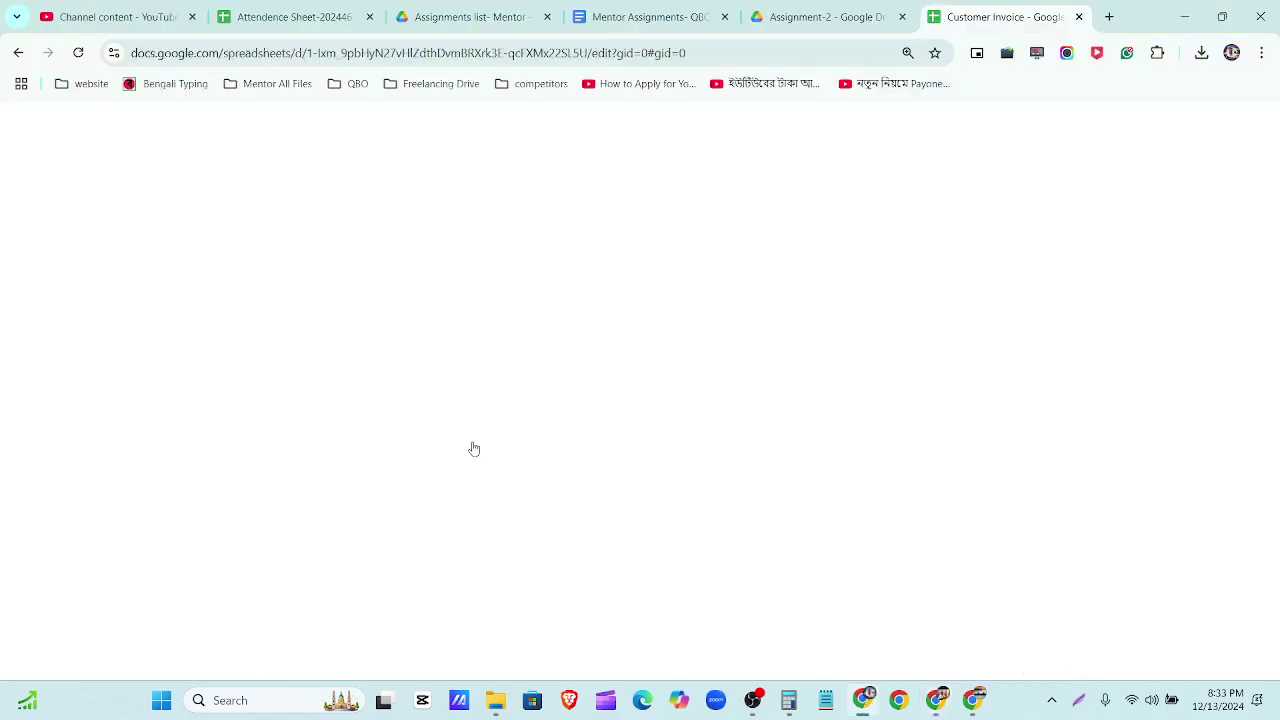
left_click(152, 12)
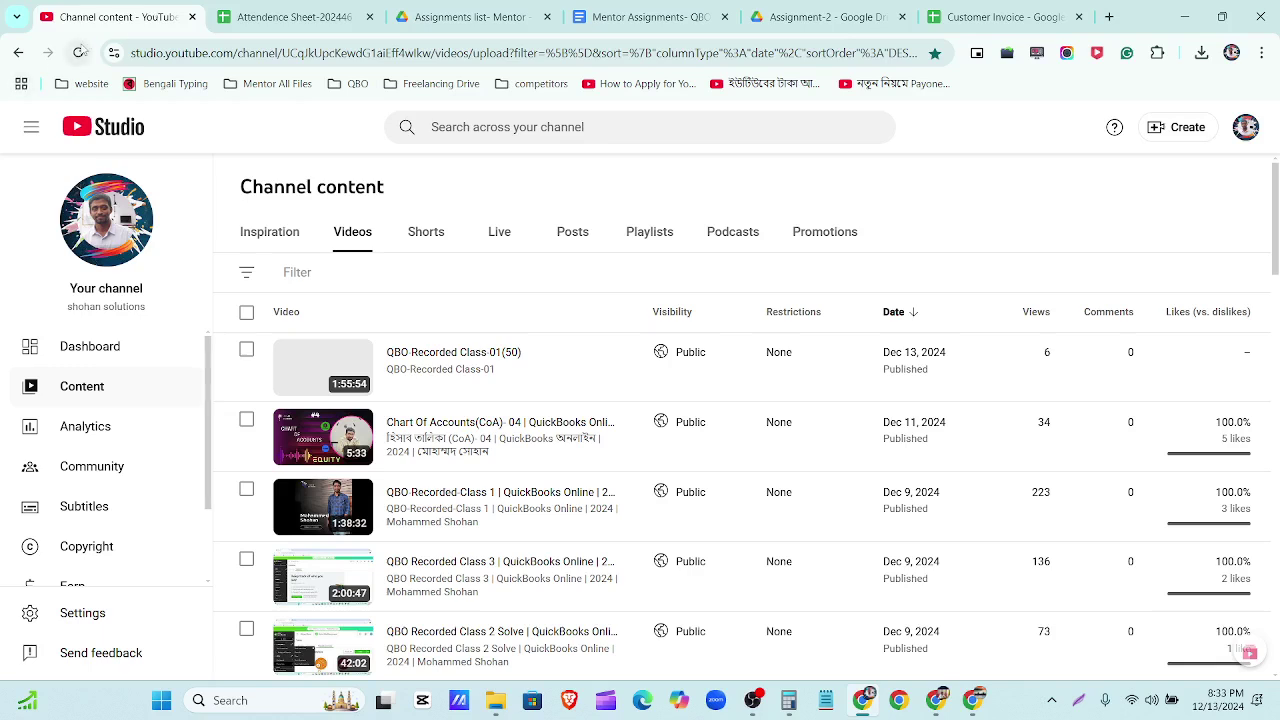
left_click(78, 52)
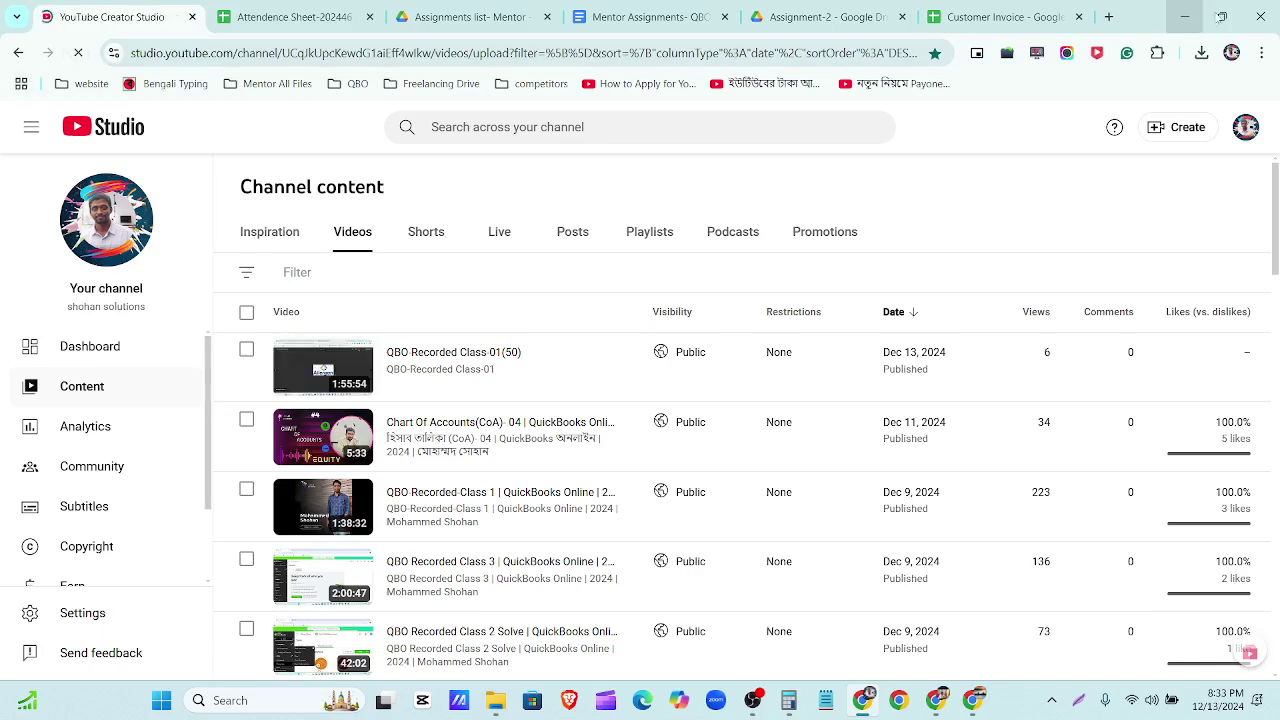
mouse_move(1207, 17)
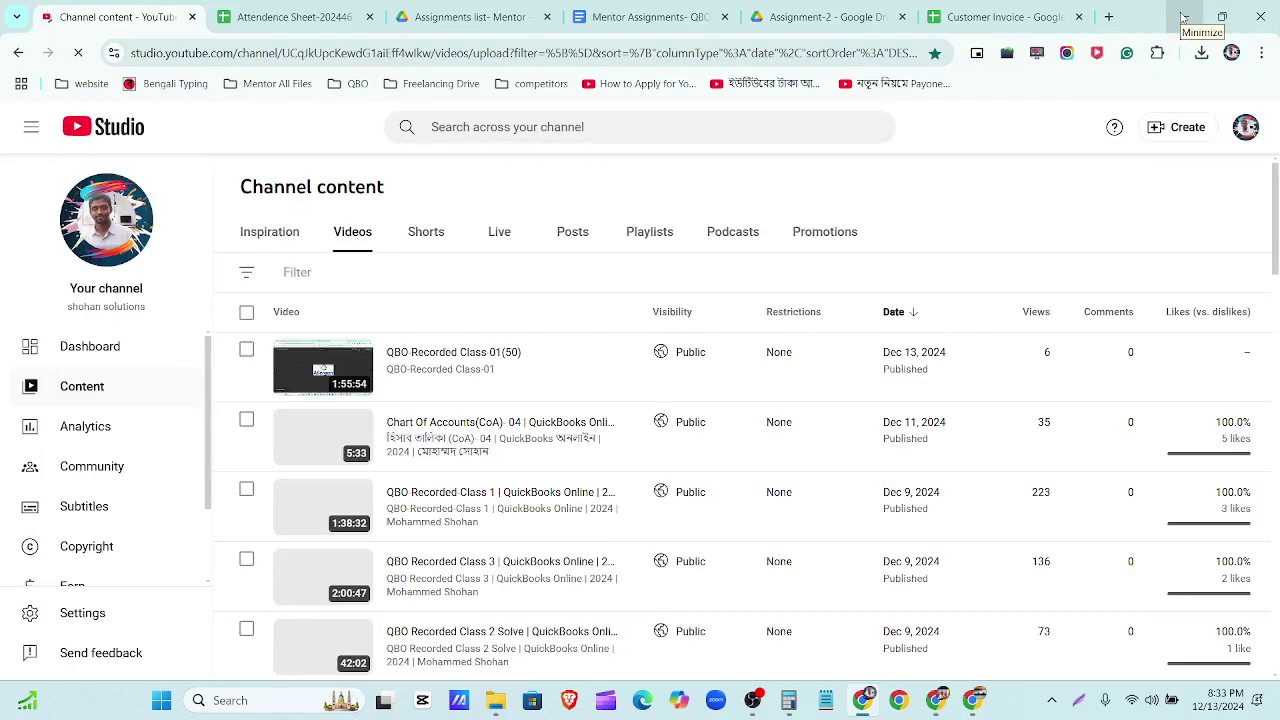
left_click(1183, 17)
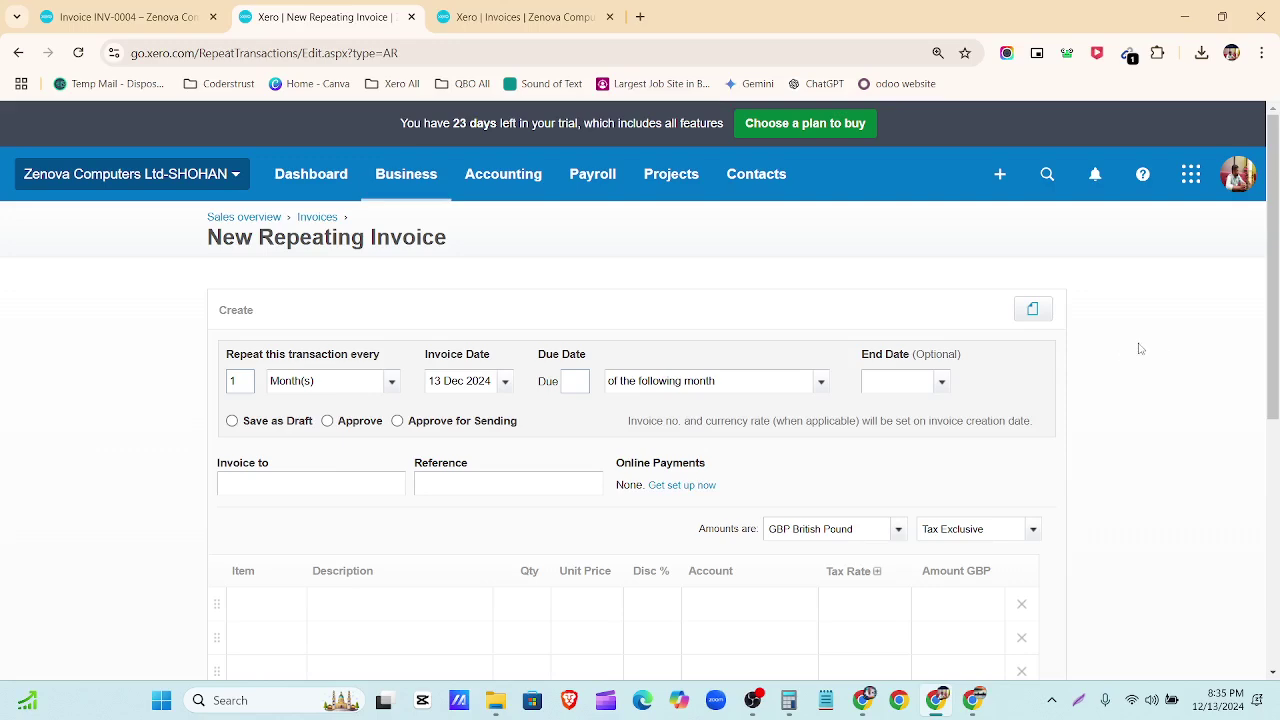
Set the repeating invoice to recur every 1 month with an invoice date of 1 Jan 2025.
scroll(1138, 471, "down", 1)
scroll(1142, 470, "up", 1)
left_click(392, 384)
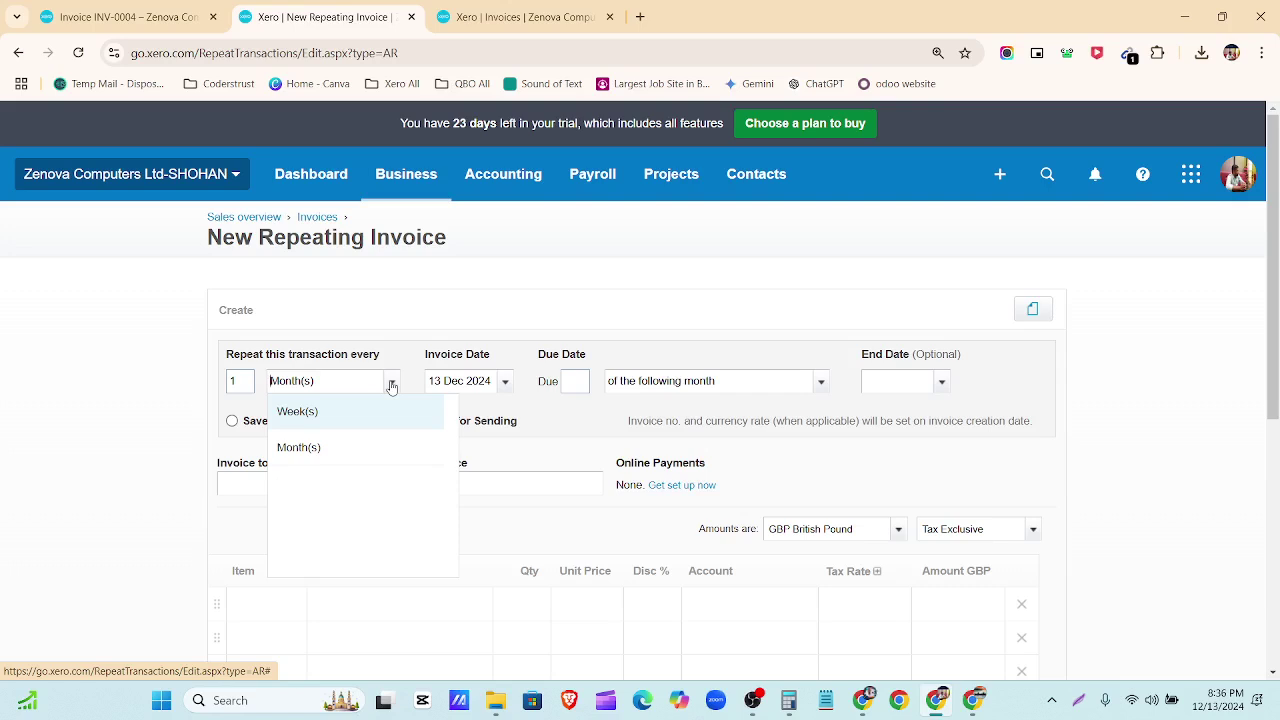
left_click(380, 456)
left_click(503, 383)
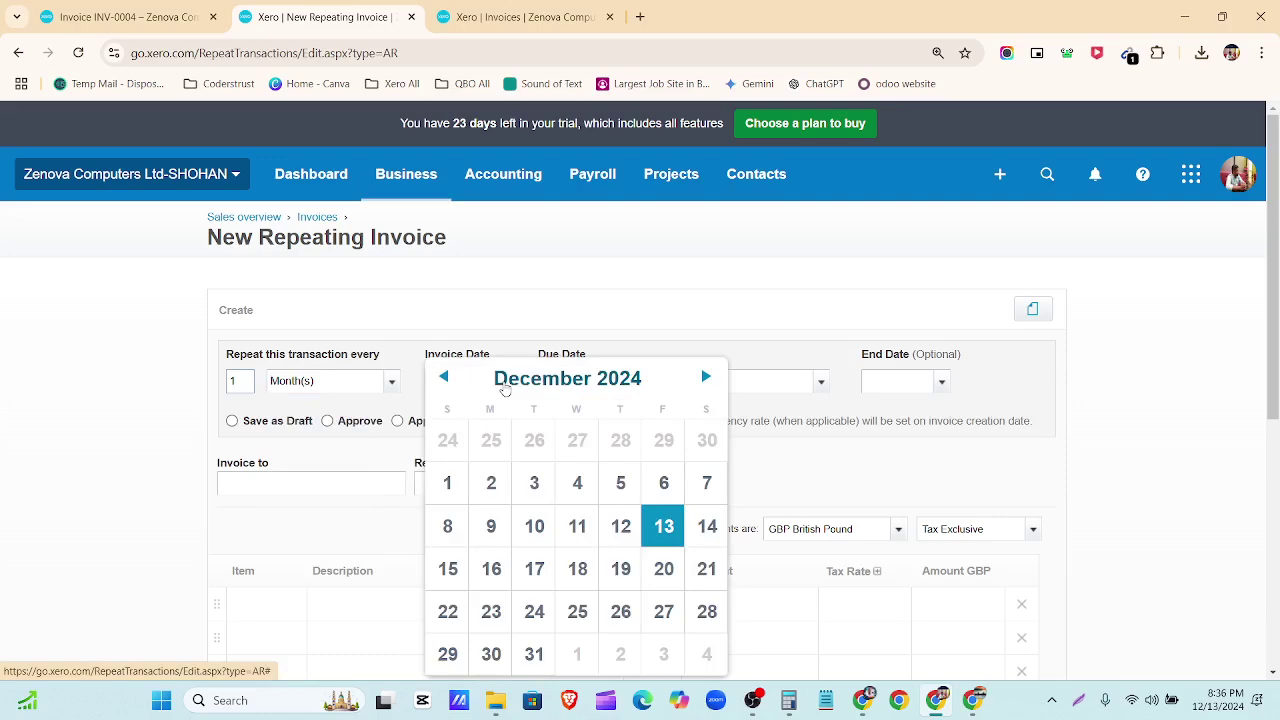
left_click(557, 380)
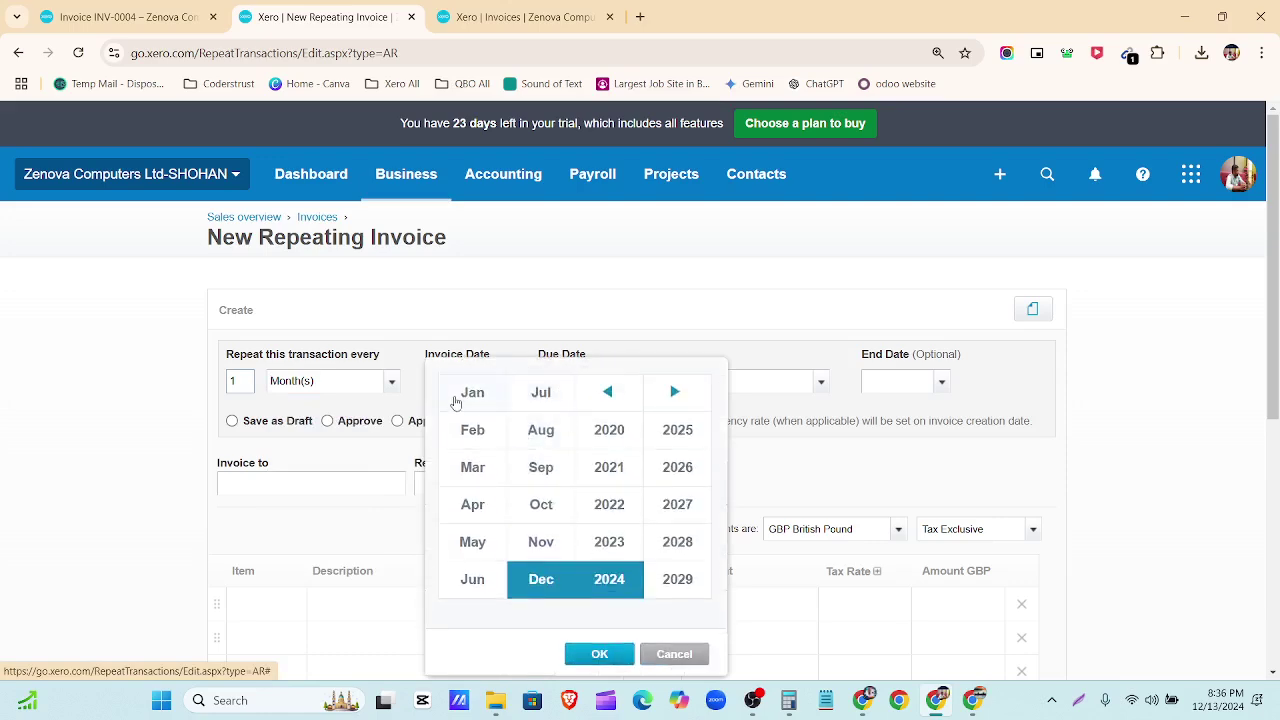
left_click(455, 403)
left_click(677, 430)
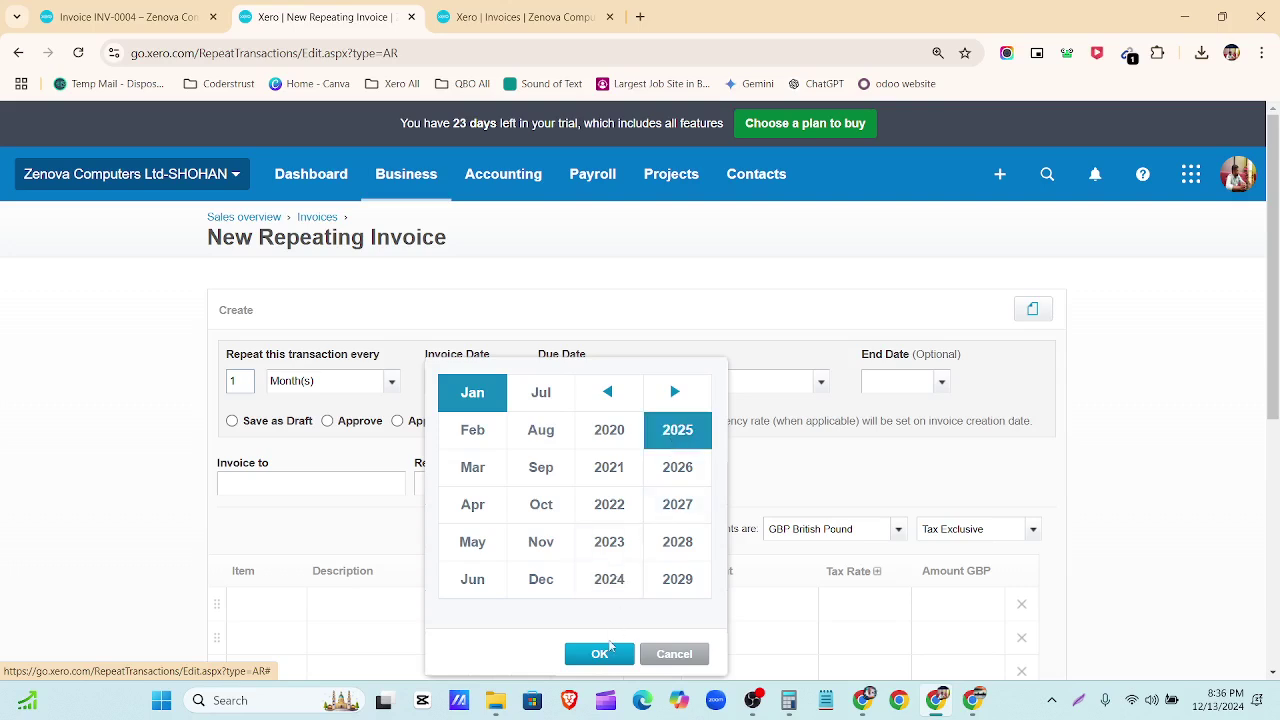
left_click(597, 653)
left_click(577, 440)
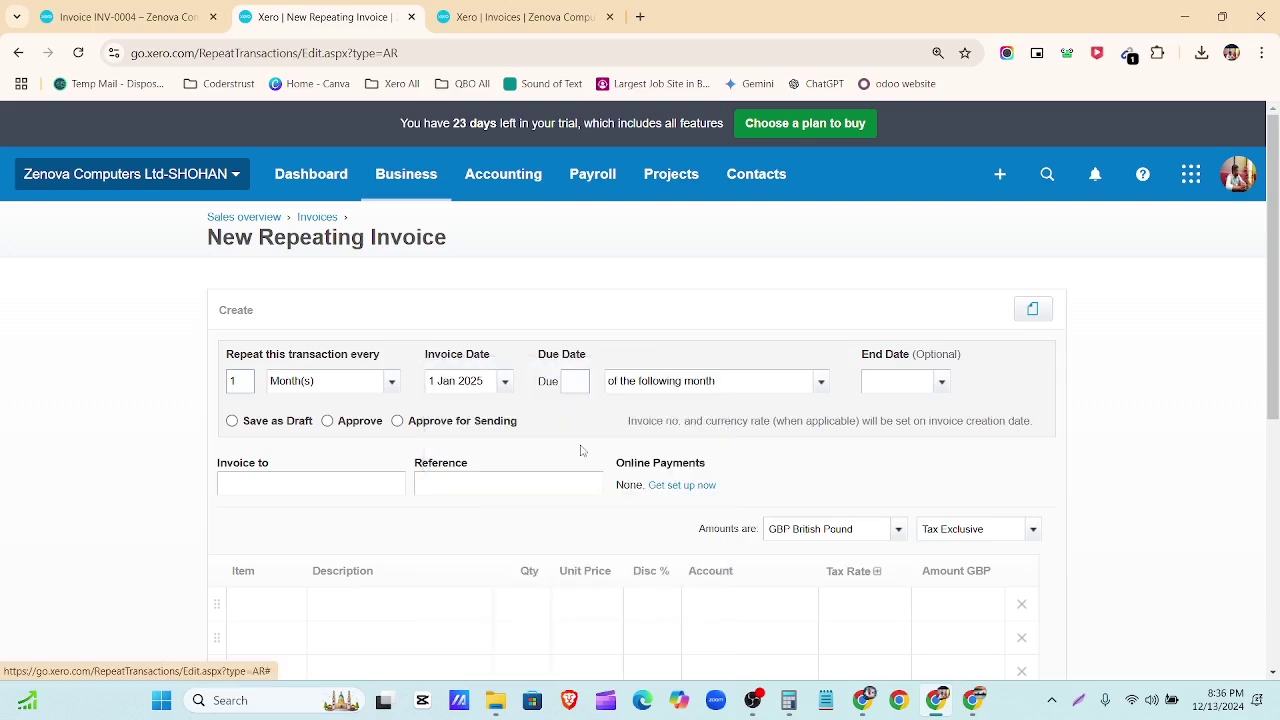
left_click(578, 385)
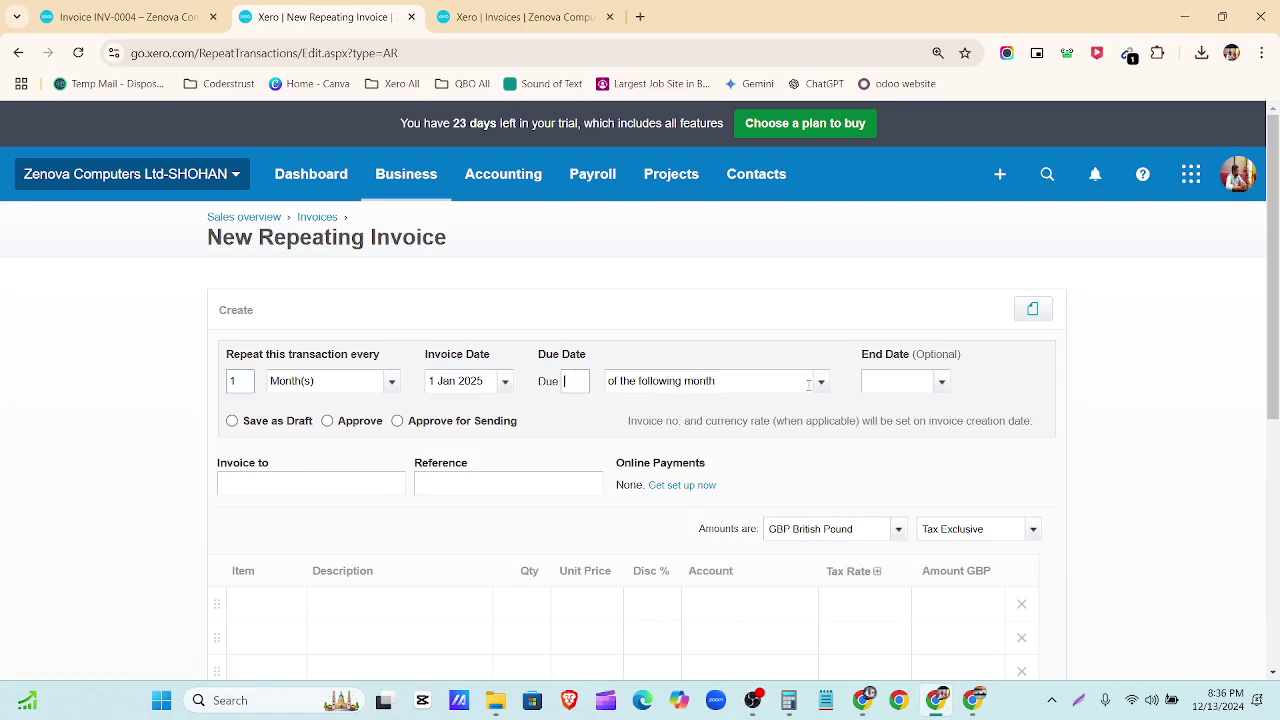
left_click(822, 384)
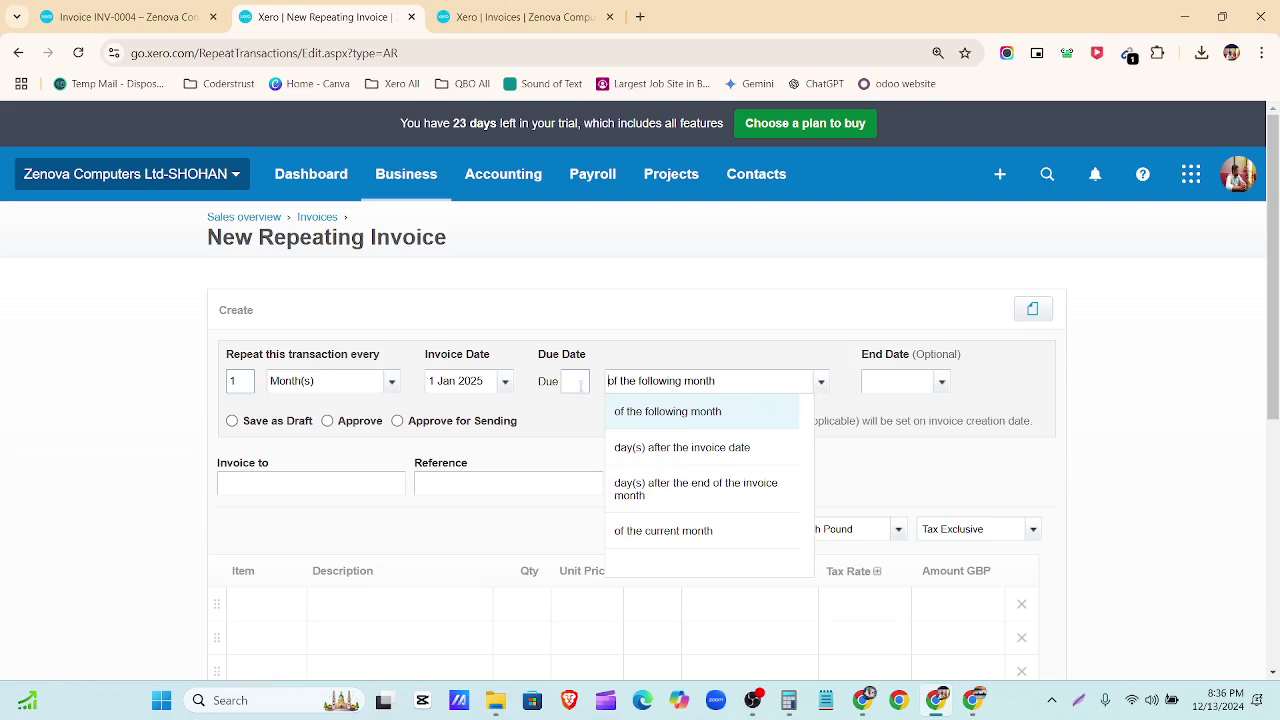
left_click(578, 383)
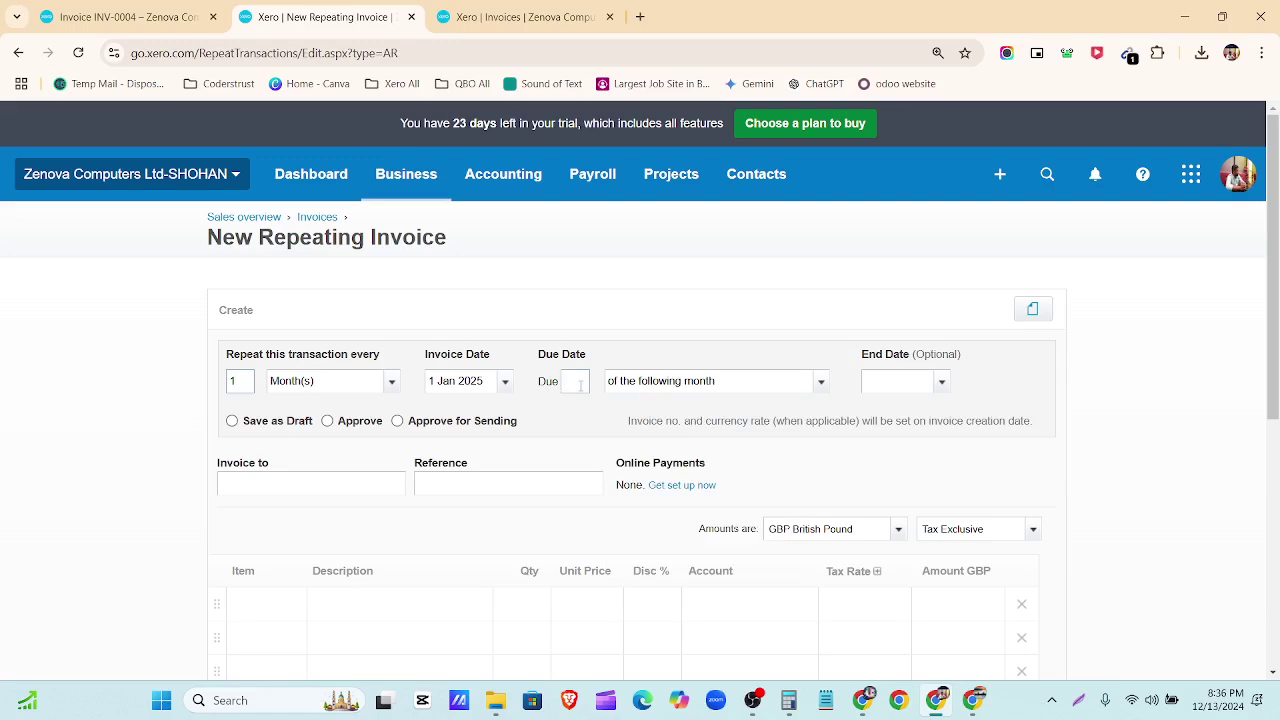
left_click(818, 380)
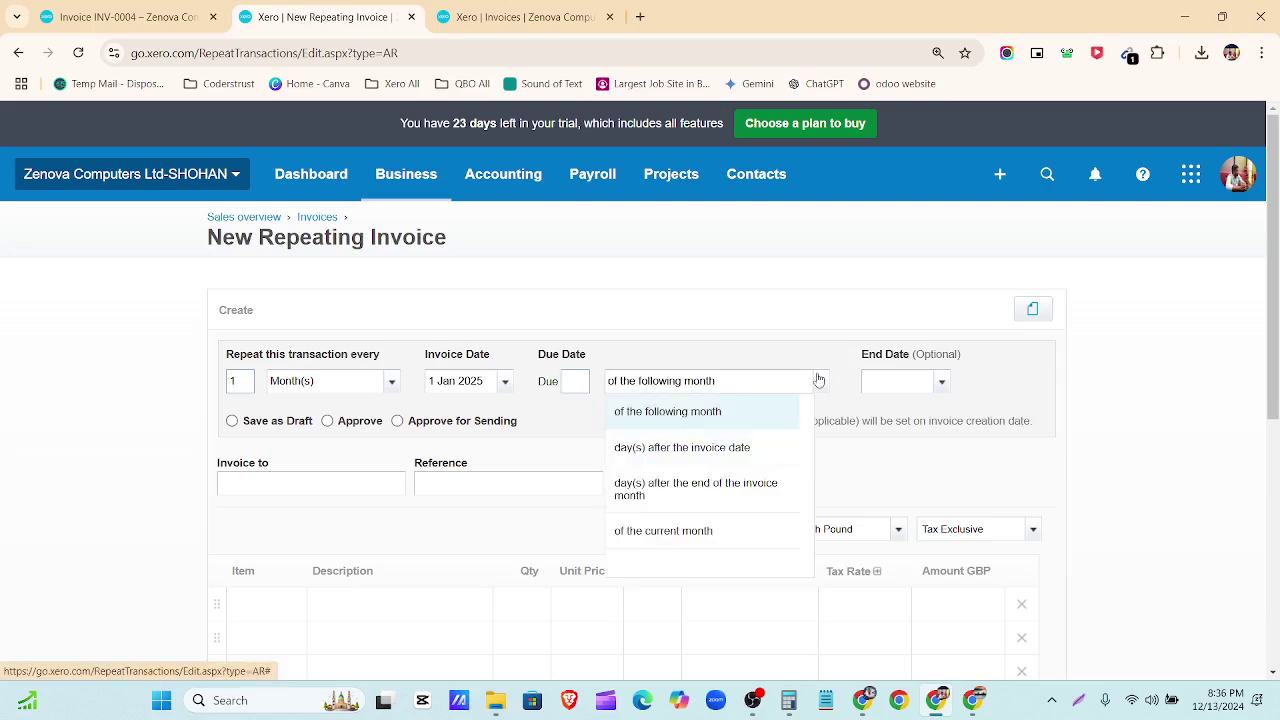
left_click(568, 378)
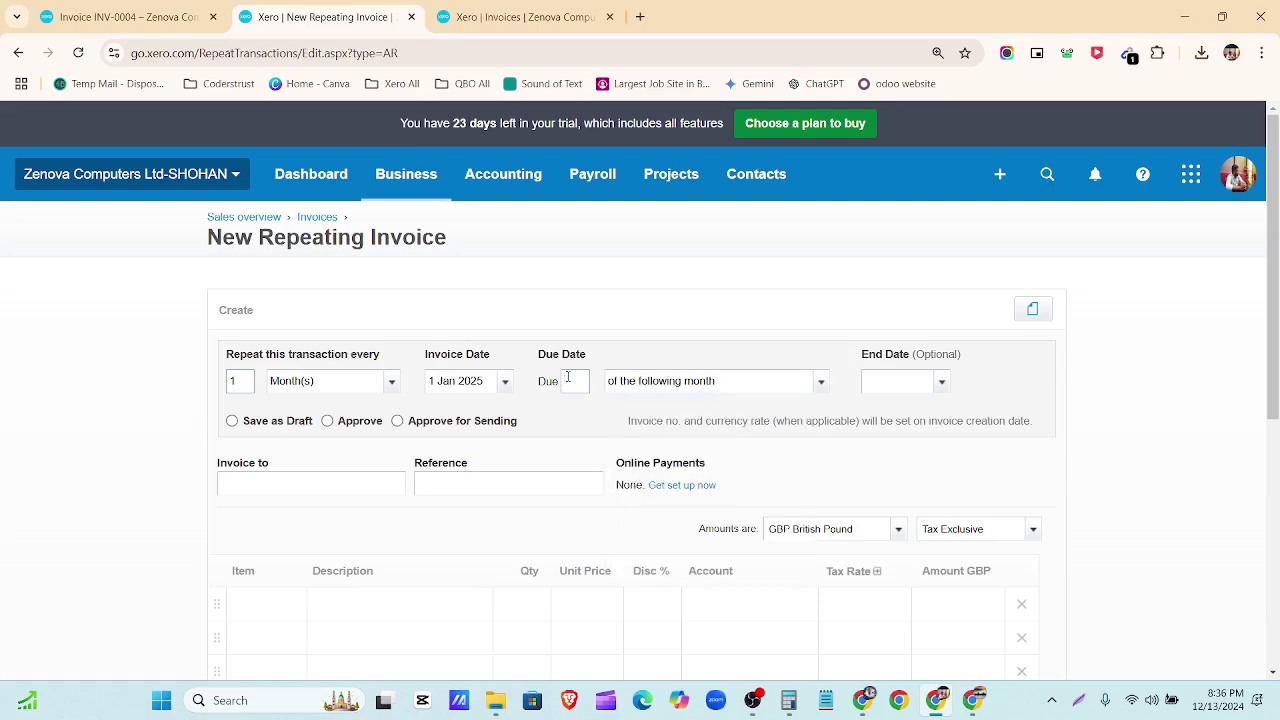
Set the repeating invoice's end date to 1 Jul 2025.
left_click(943, 384)
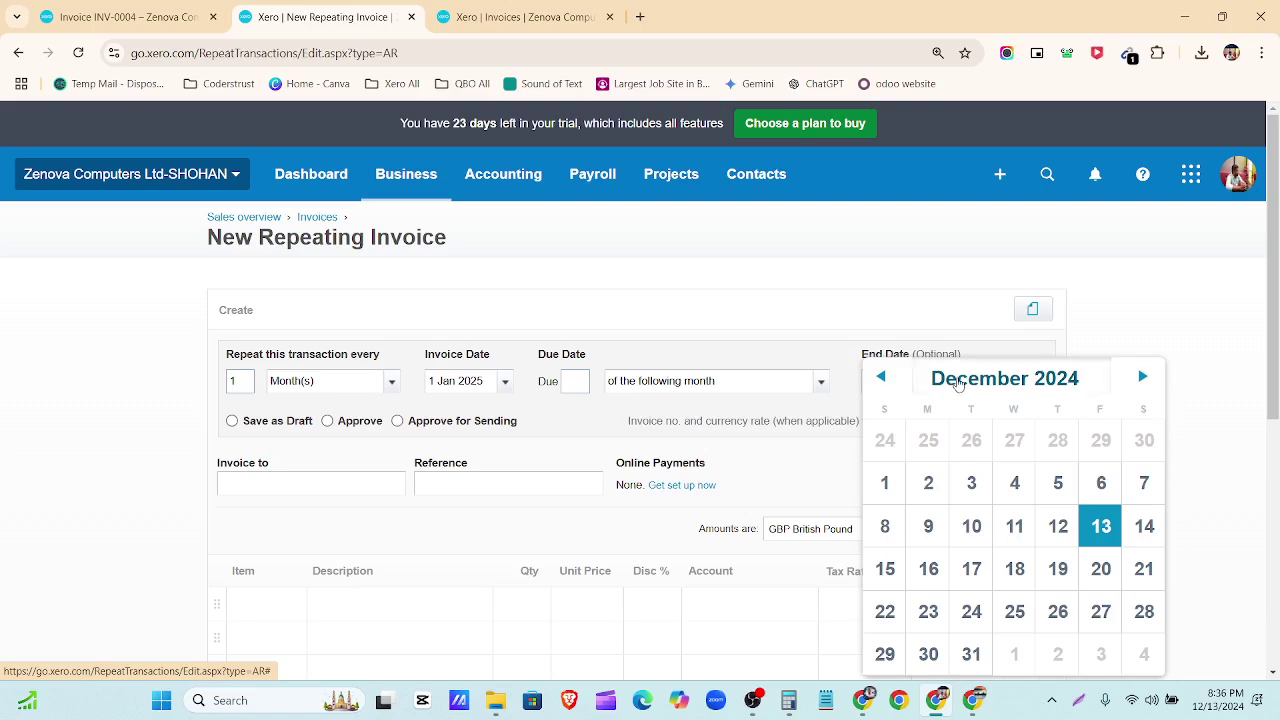
left_click(957, 389)
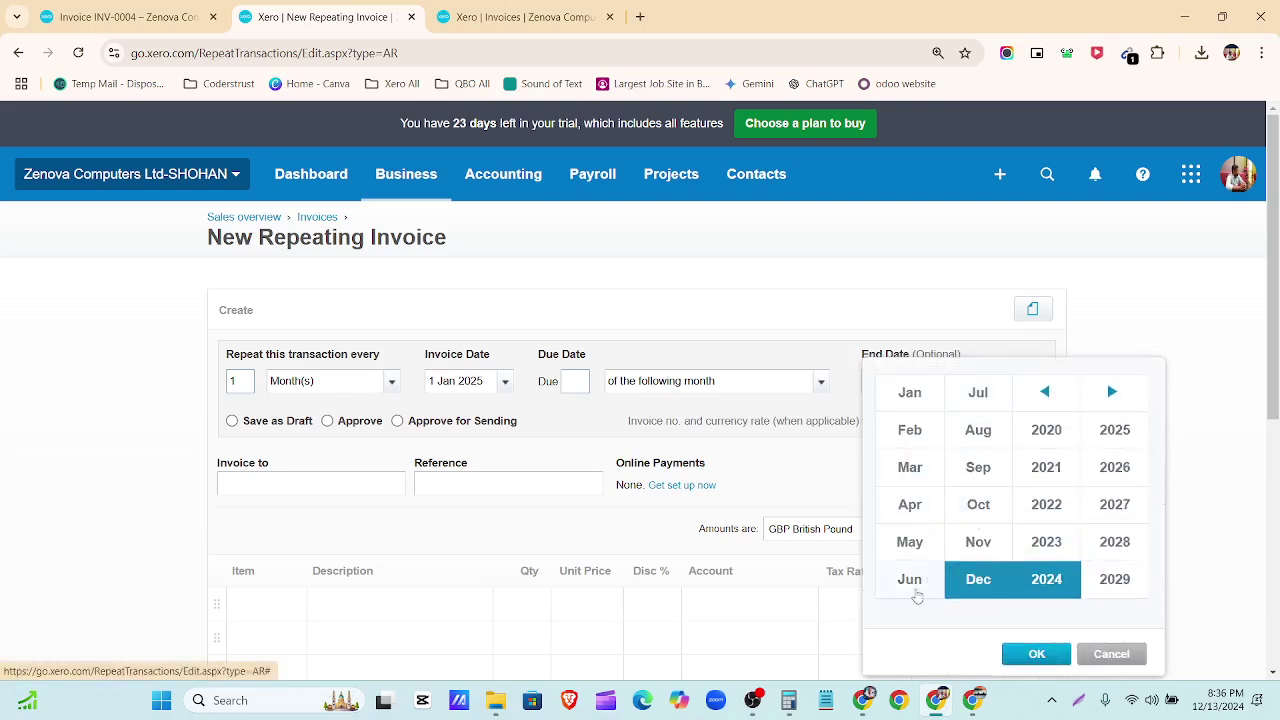
left_click(975, 395)
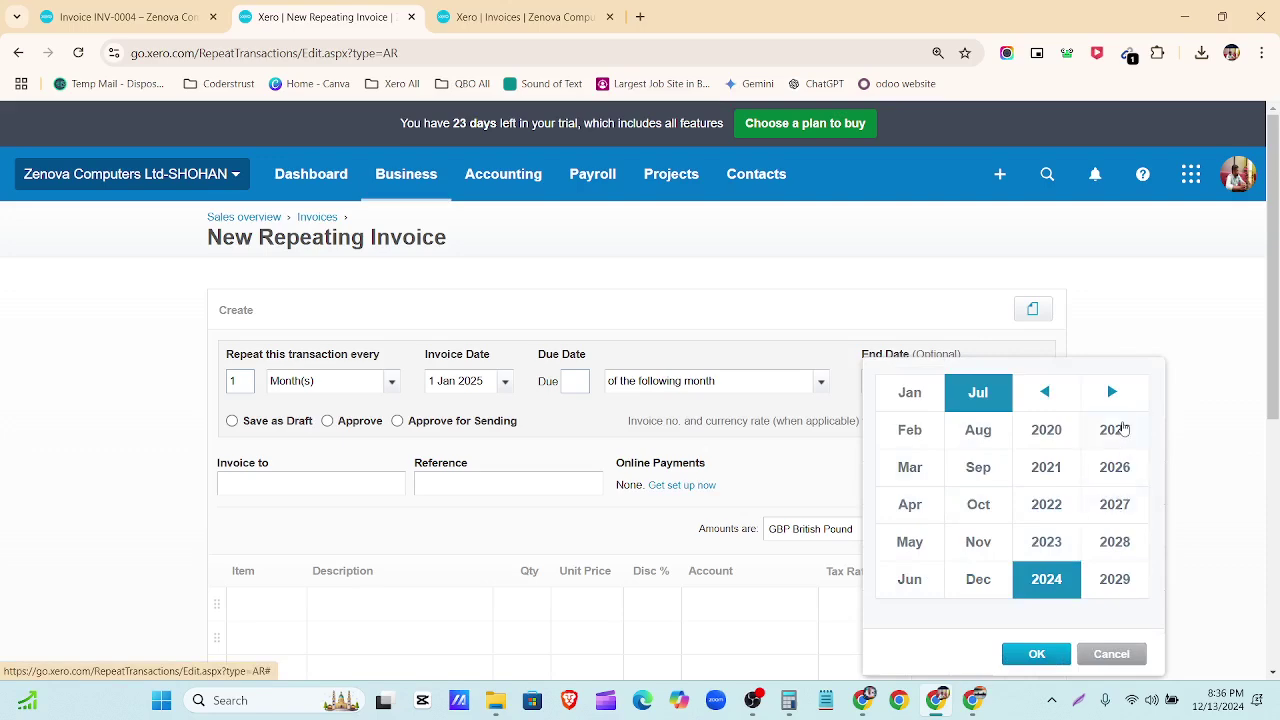
left_click(1115, 430)
left_click(1045, 654)
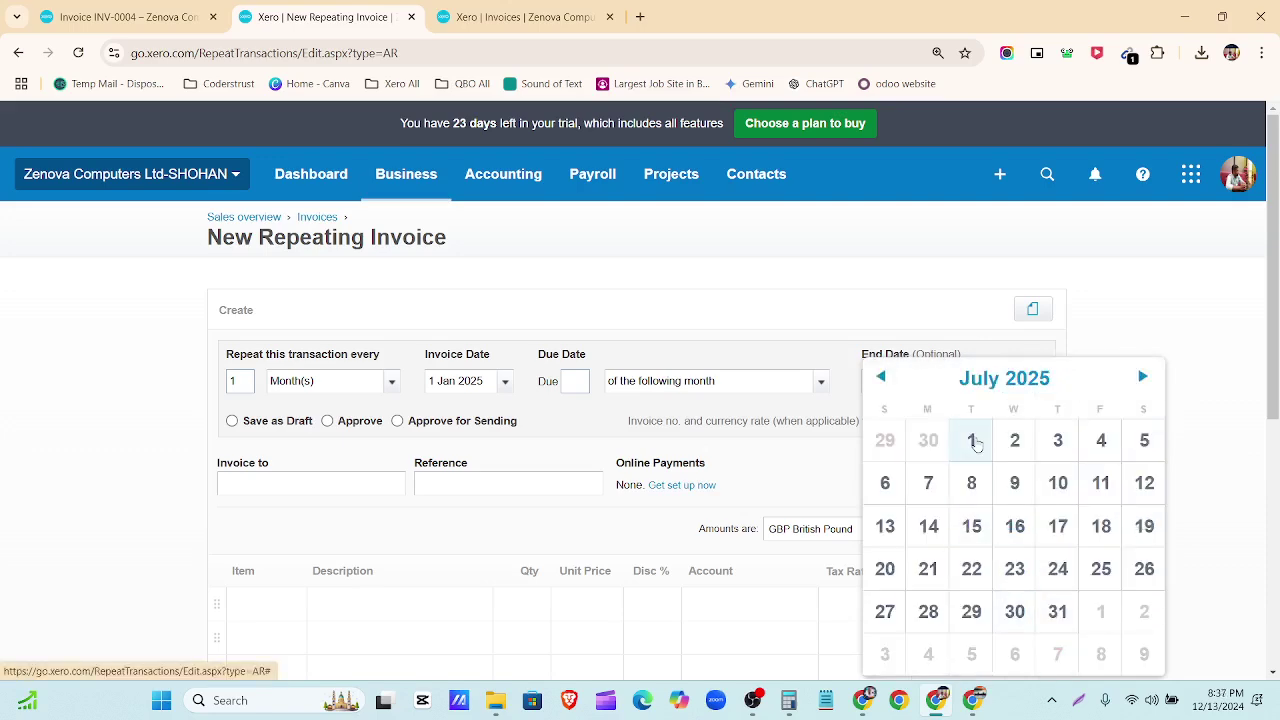
left_click(972, 441)
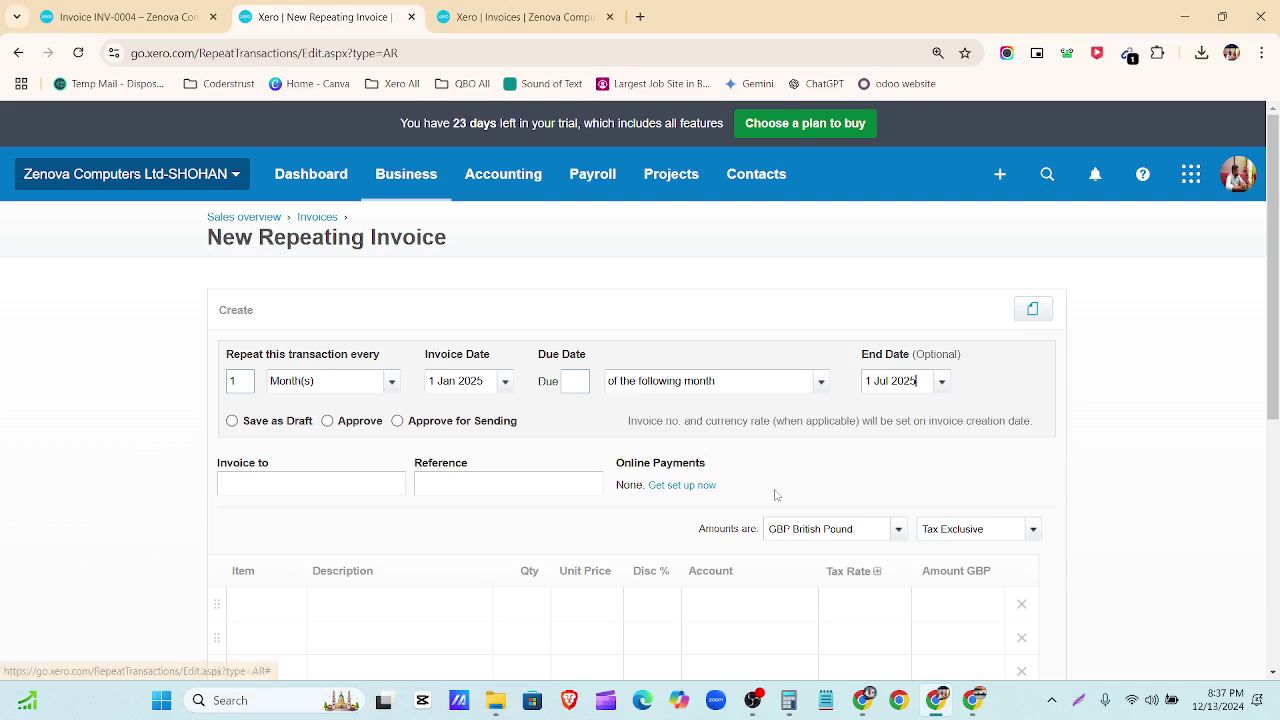
Have the repeating invoices saved as draft and choose the existing customer as the invoice recipient.
left_click(232, 420)
scroll(325, 420, "down", 2)
left_click(316, 311)
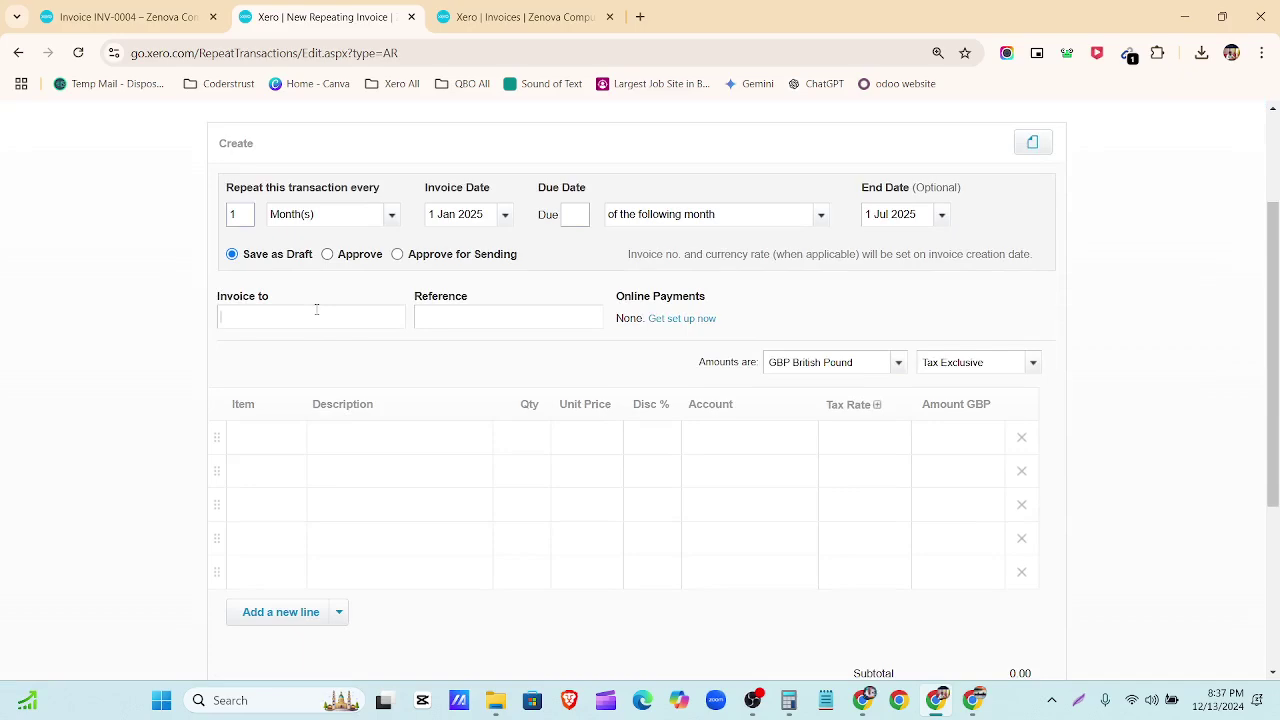
type("SHOHAN")
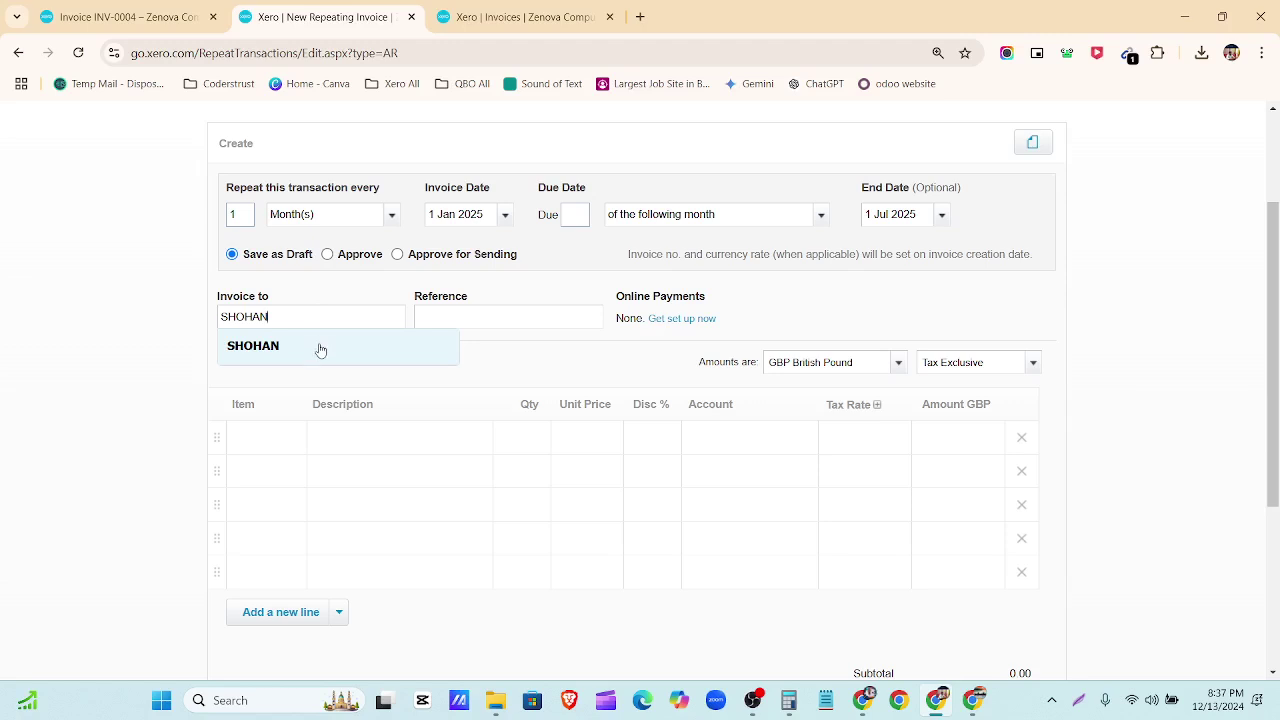
left_click(320, 349)
Add items 1001: HP Elite 8300/6300 SFF Core and 1005: Dell Latitude E5450 Business Ultrabook Laptop Core as the first two invoice lines.
scroll(349, 400, "down", 1)
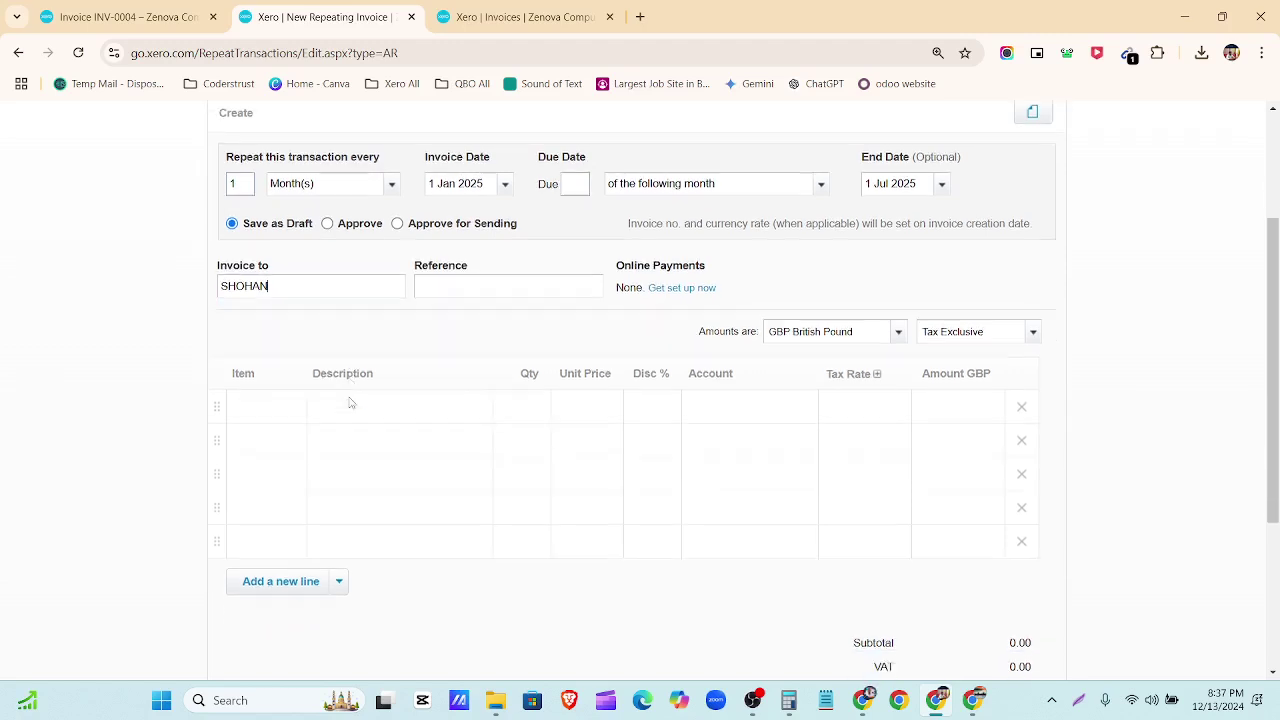
left_click(259, 360)
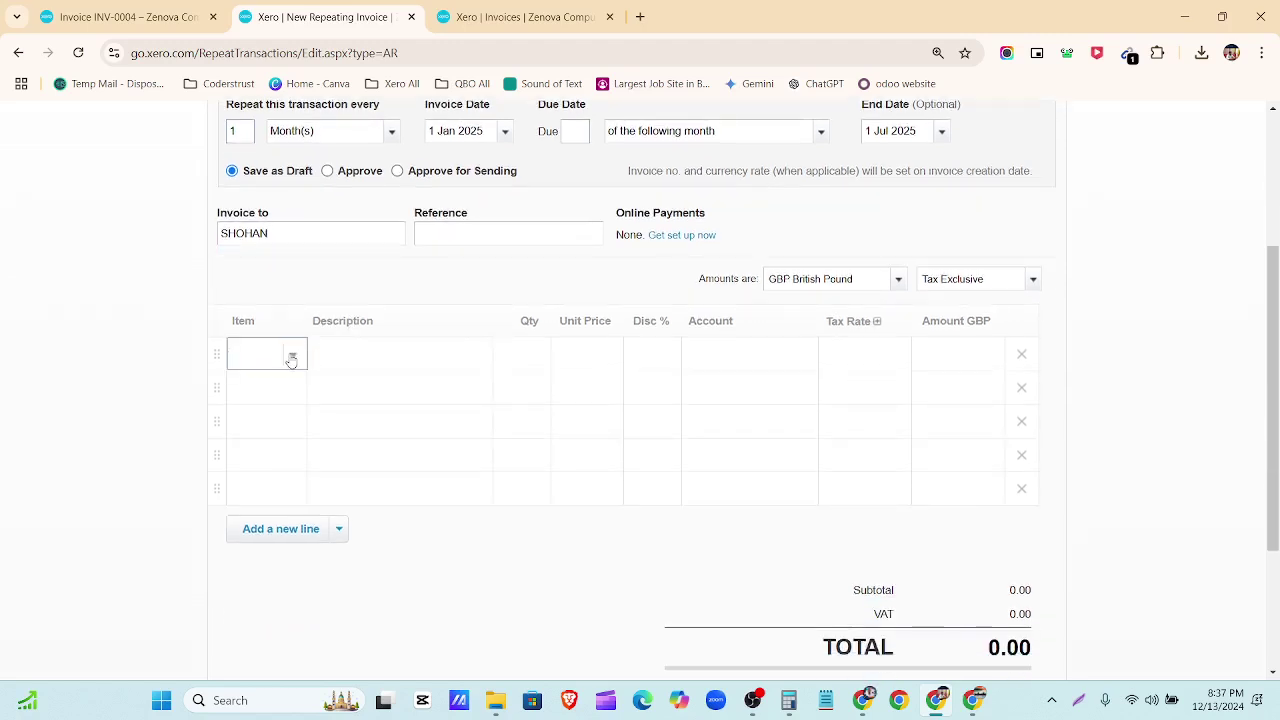
left_click(293, 354)
left_click(305, 482)
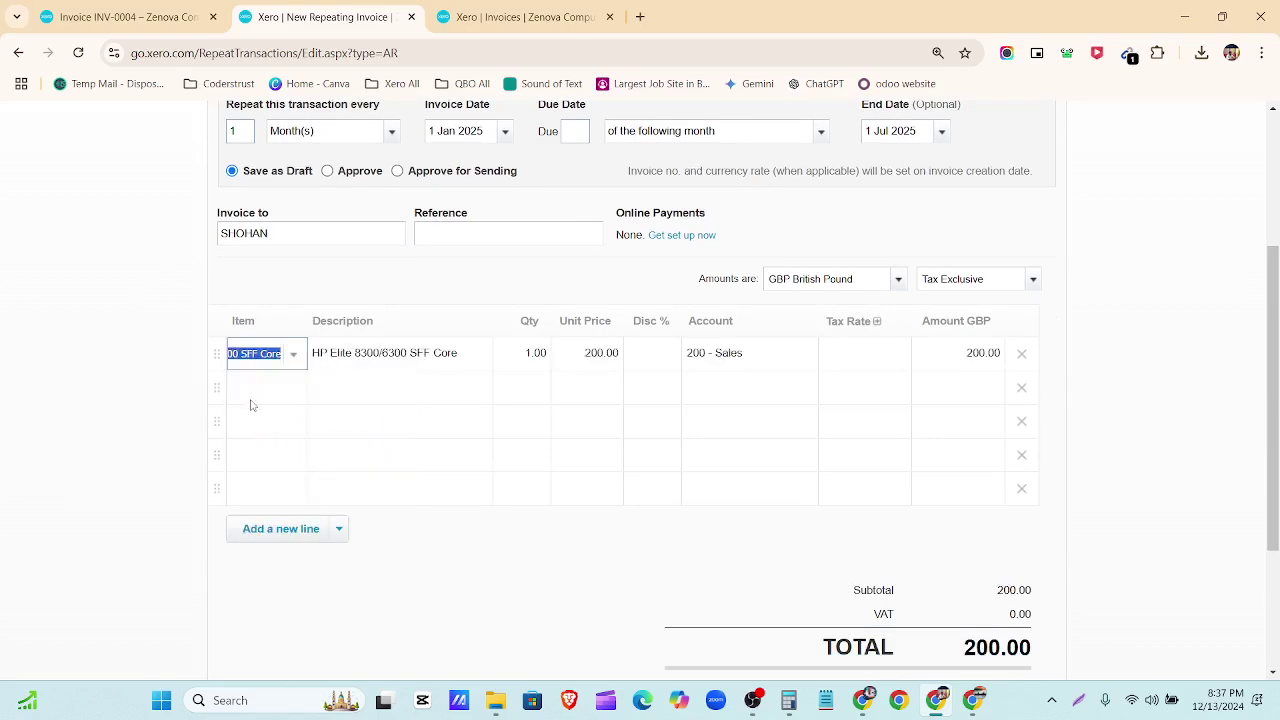
left_click(291, 414)
left_click(293, 414)
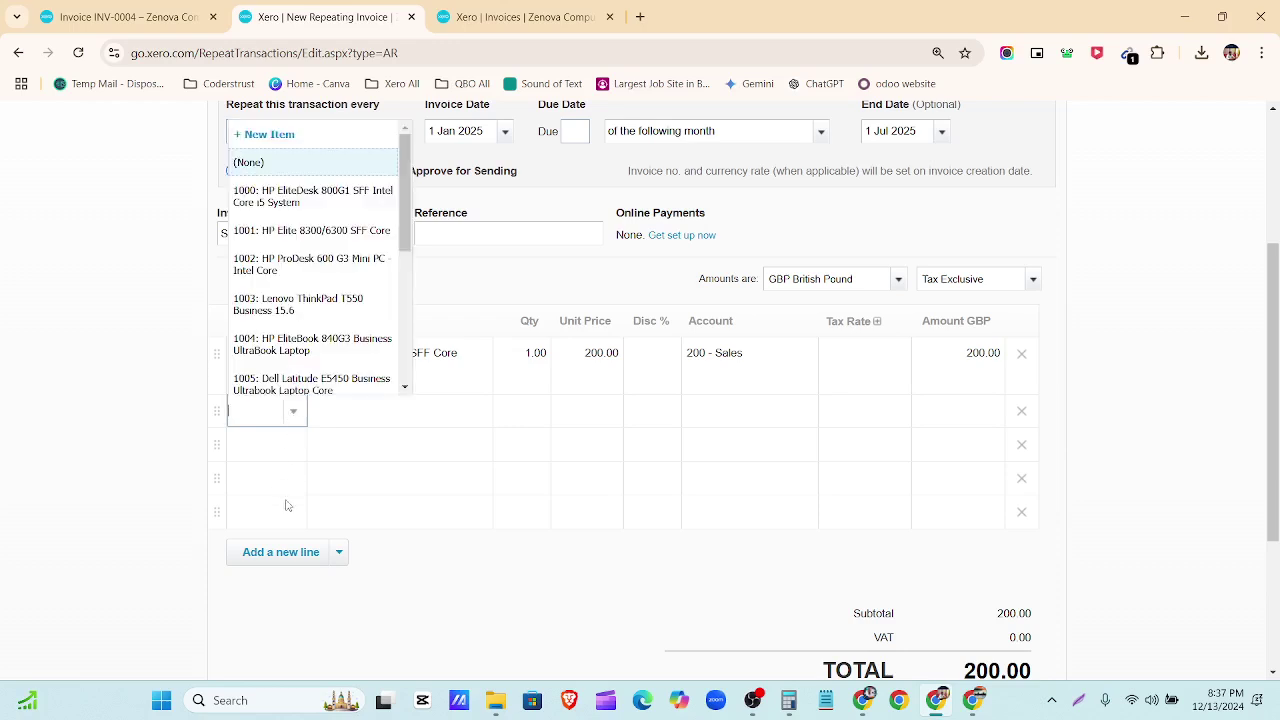
scroll(310, 290, "down", 1)
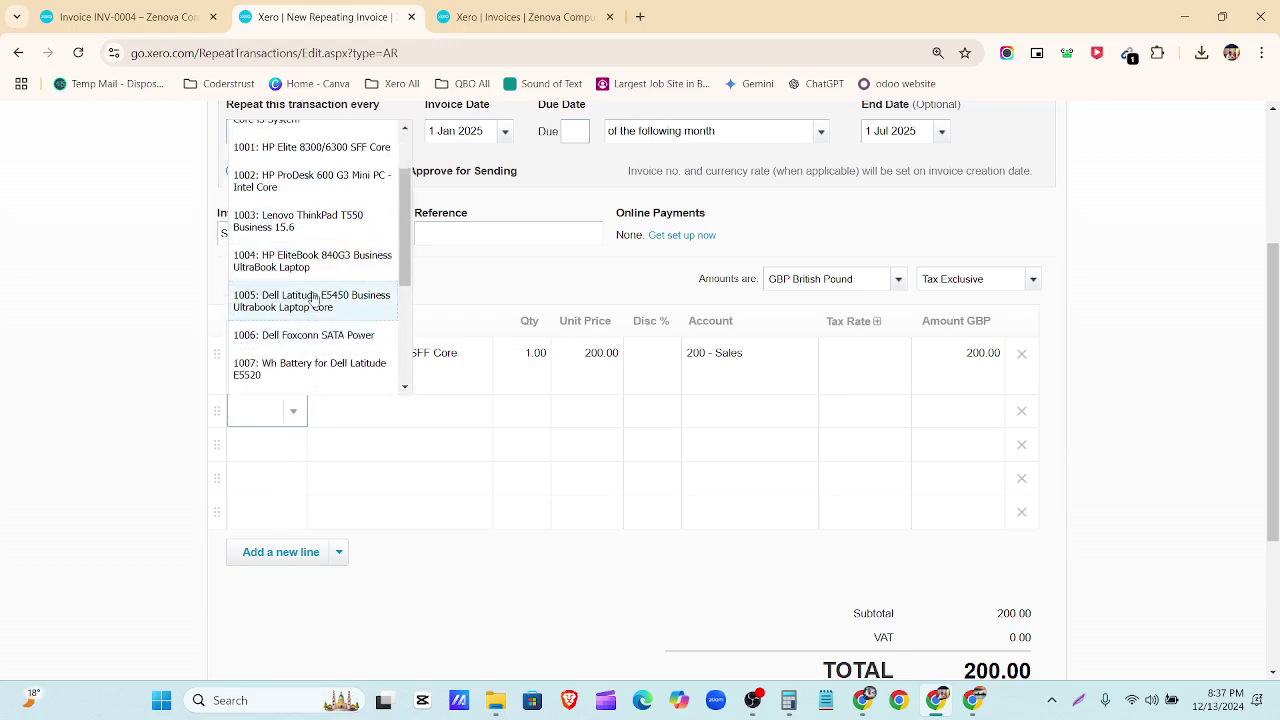
left_click(310, 295)
Give the HP Elite line quantity 8 with 5% discount and the Dell Latitude line quantity 12 with 7% discount.
left_click(540, 353)
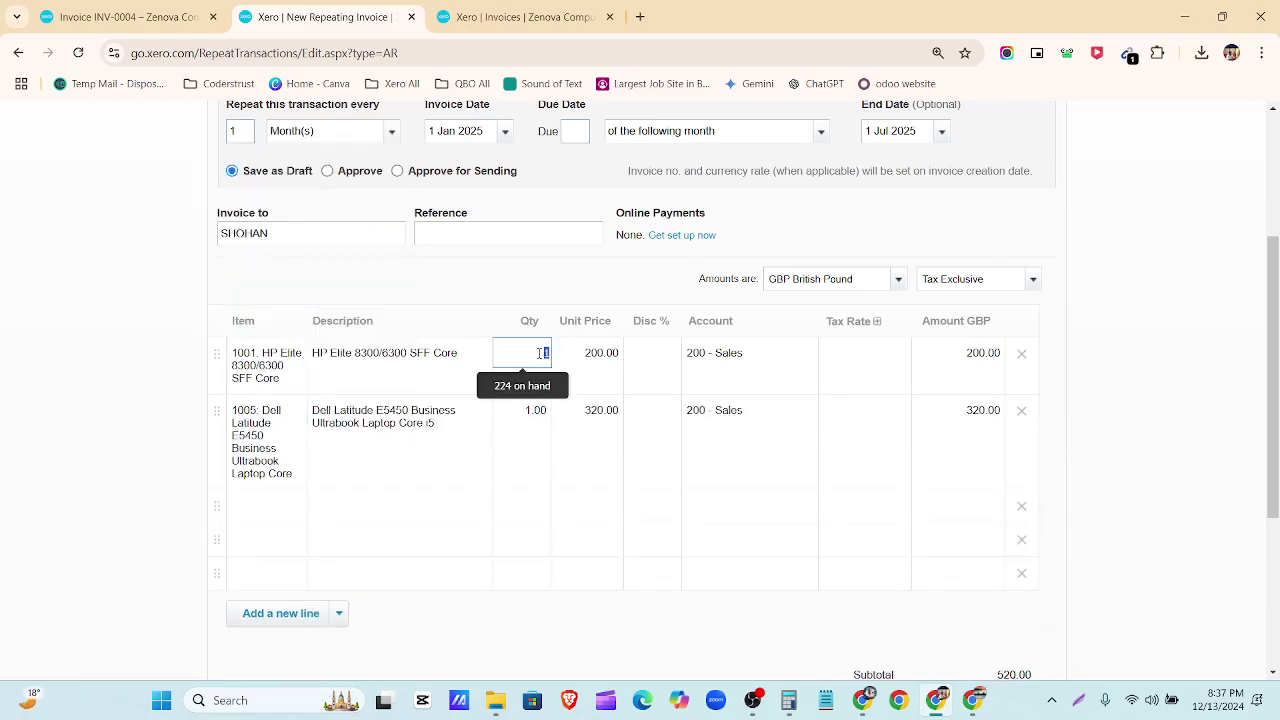
type("8")
left_click(530, 411)
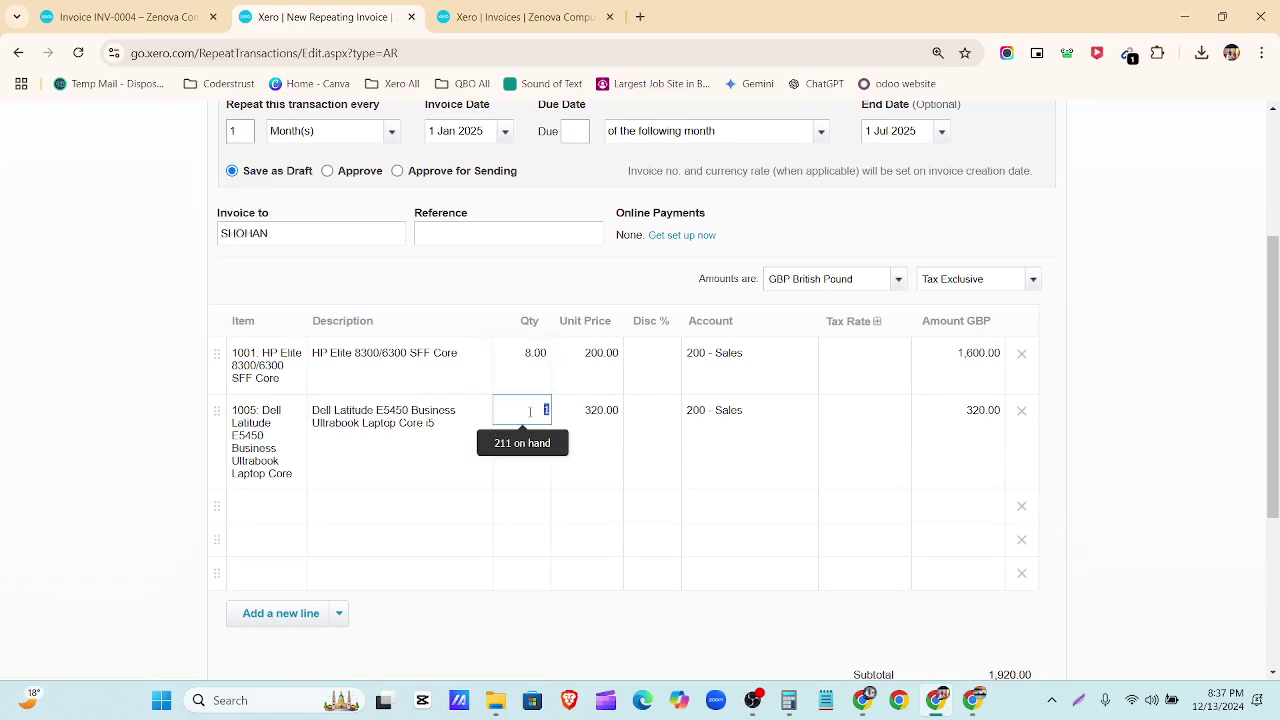
type("12")
left_click(651, 362)
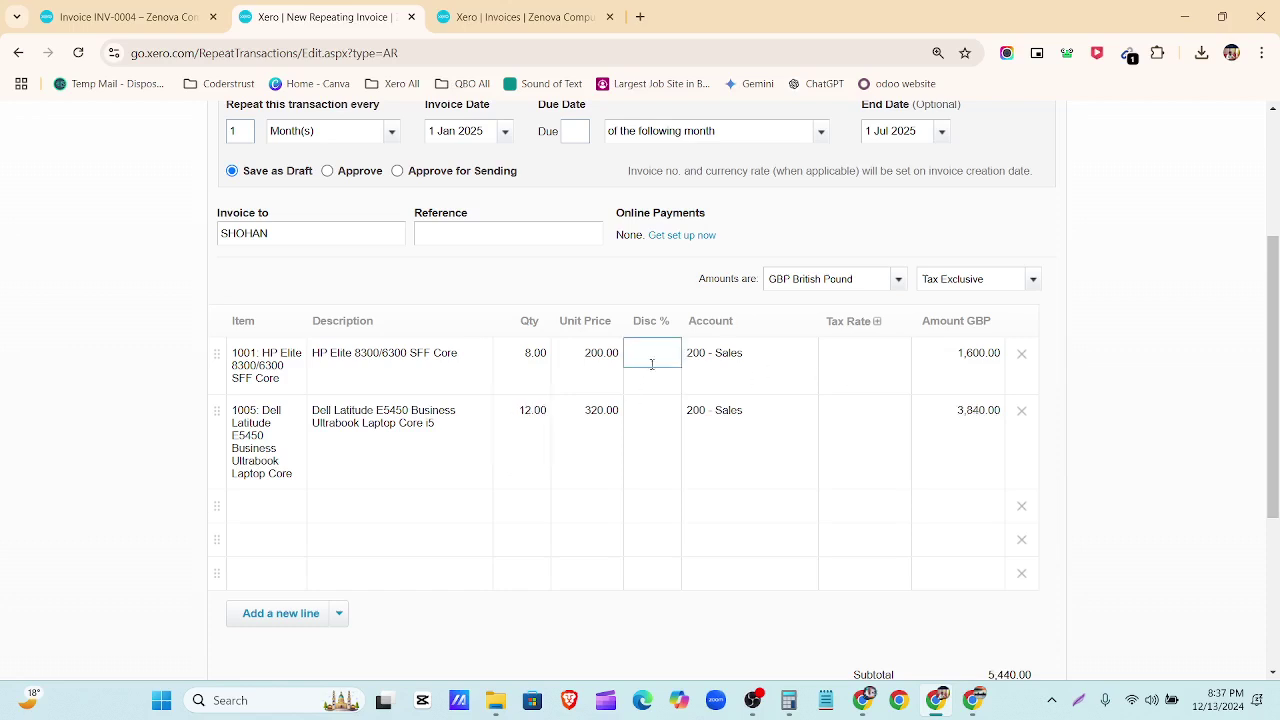
type("5")
left_click(665, 418)
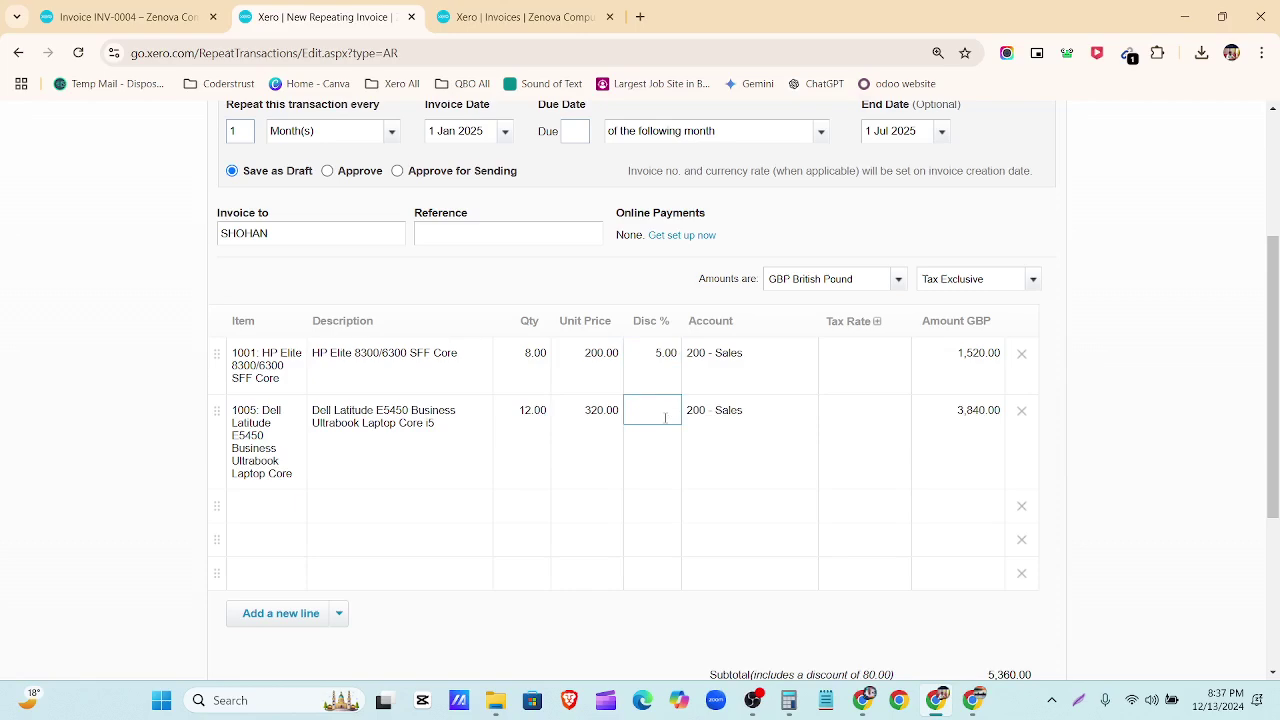
type("7")
Set the tax rate of both invoice lines to No VAT.
left_click(875, 390)
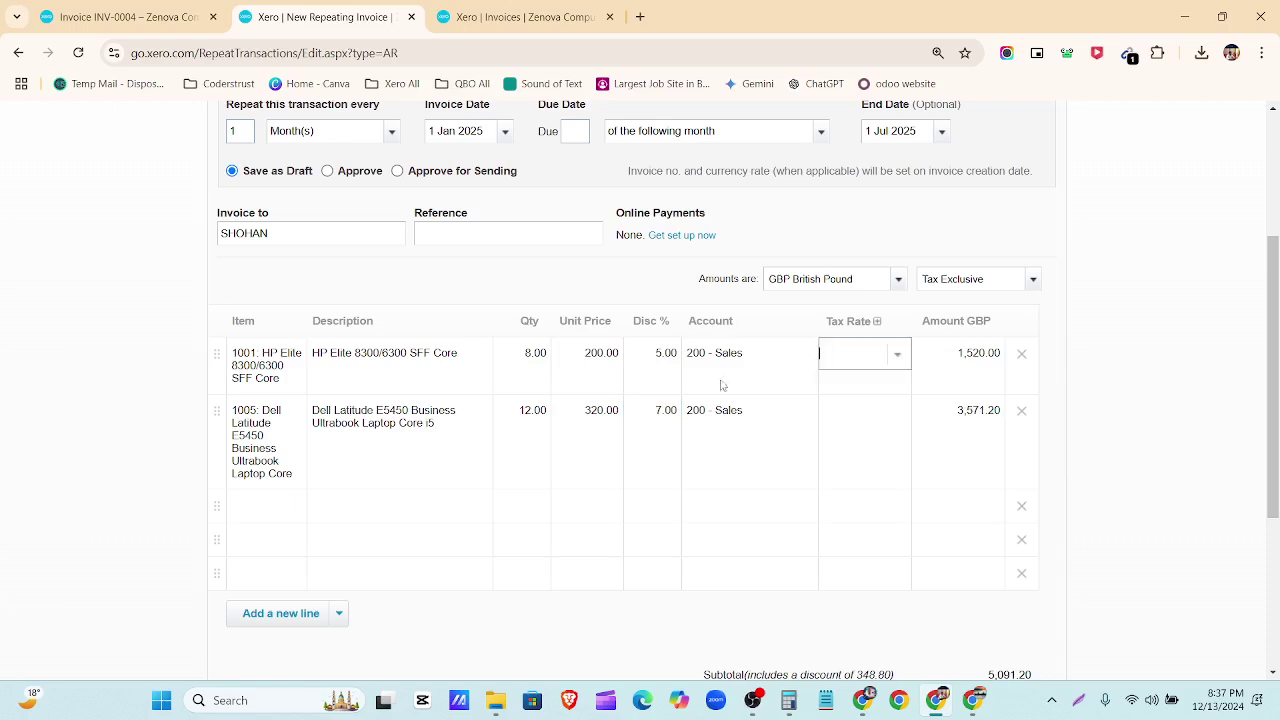
left_click(895, 355)
left_click(880, 523)
left_click(888, 416)
left_click(899, 415)
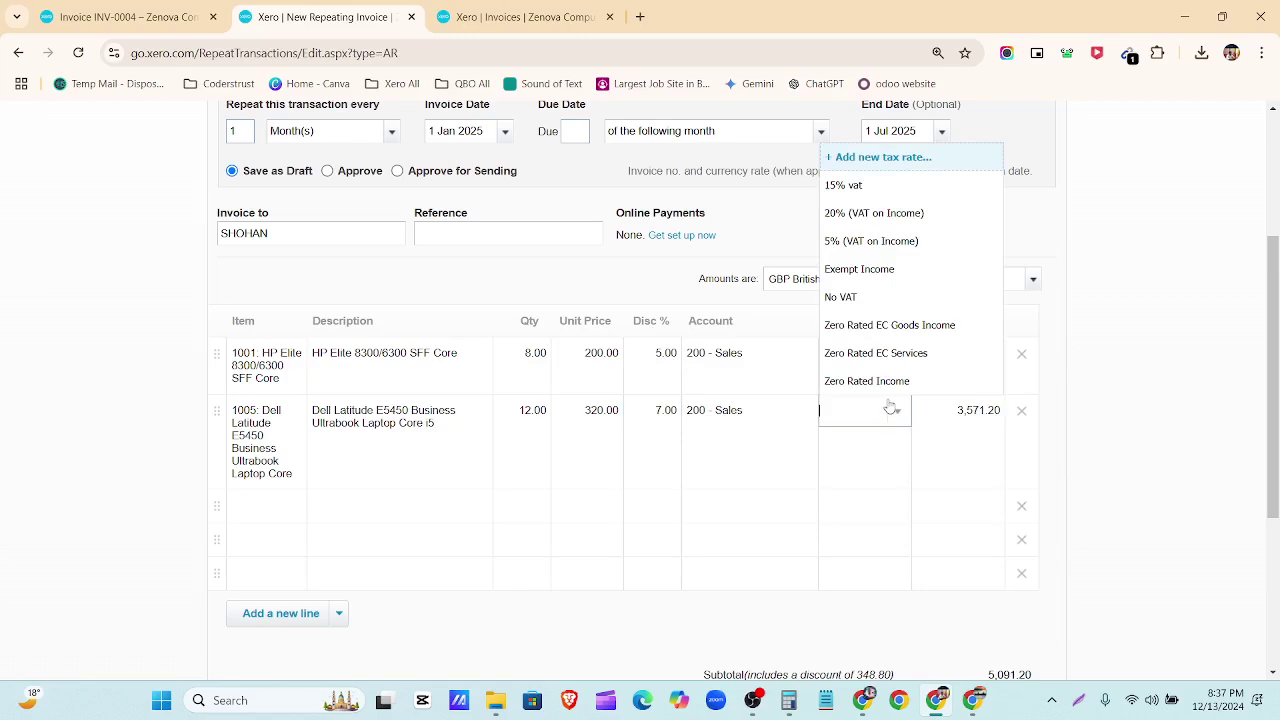
left_click(880, 300)
Remove the three empty invoice lines and try to save the repeating invoice.
left_click(1021, 507)
left_click(1021, 507)
left_click(1021, 507)
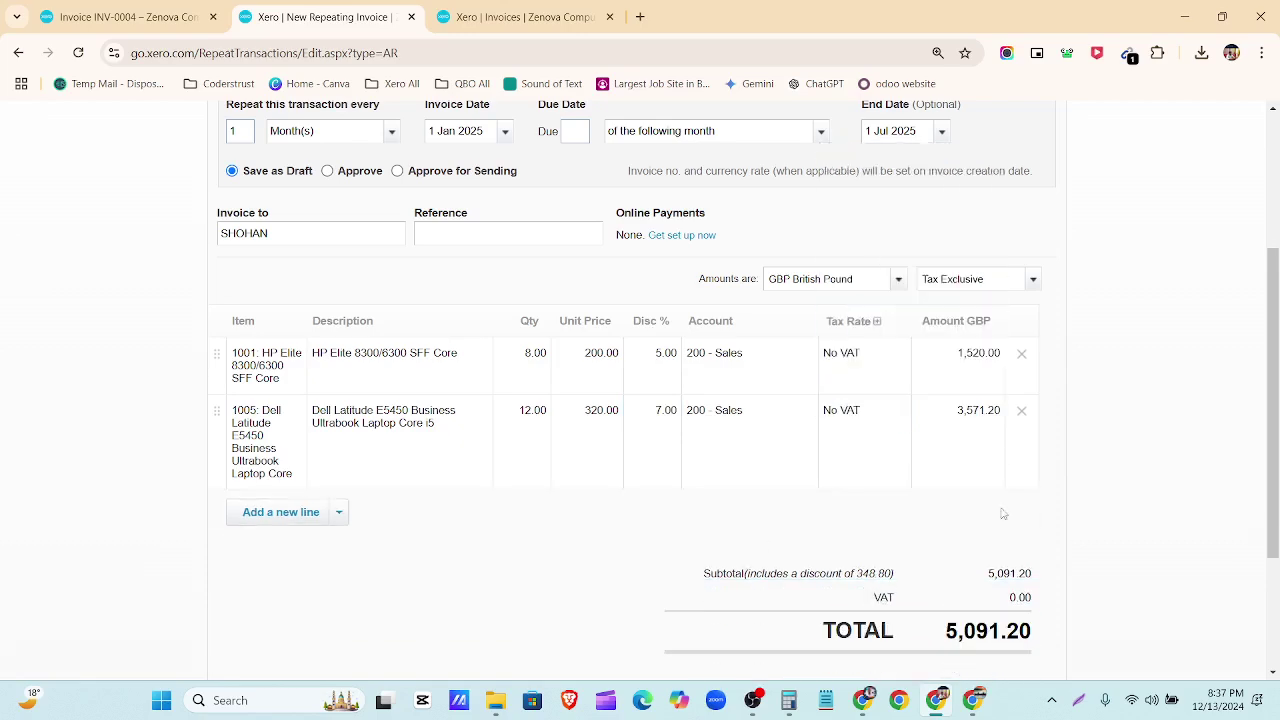
scroll(725, 535, "down", 2)
scroll(700, 470, "up", 1)
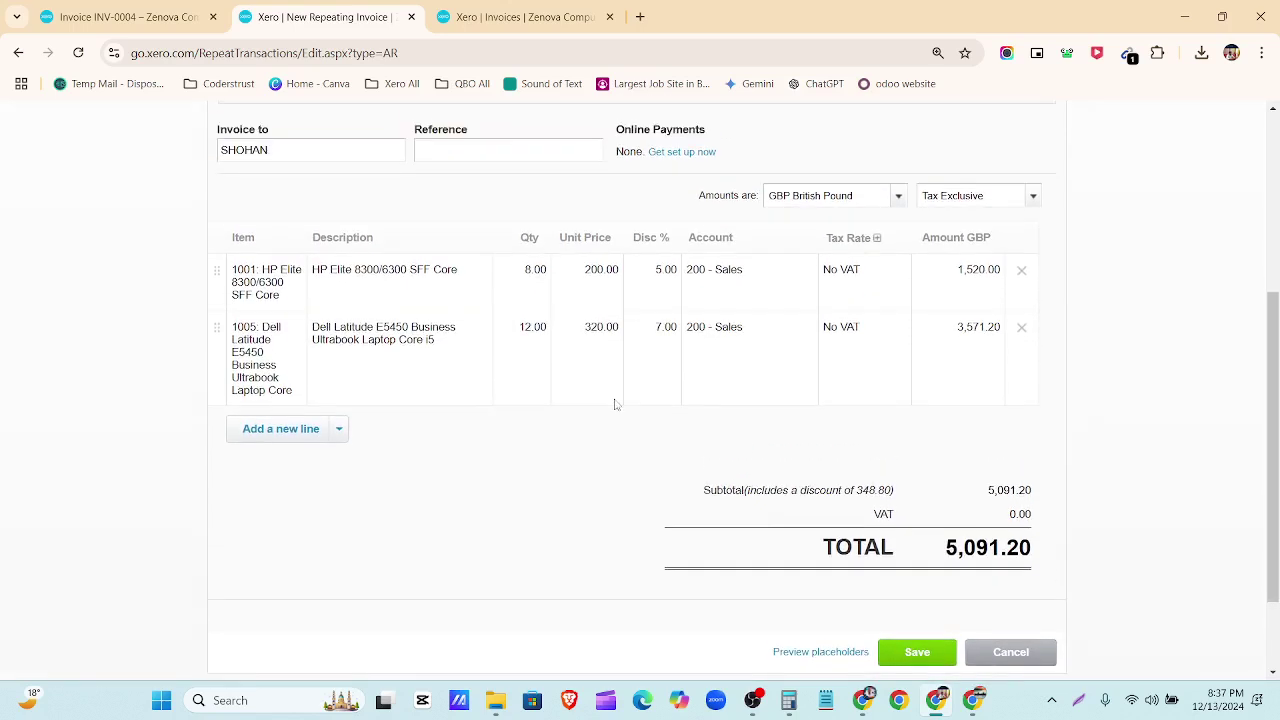
left_click(913, 653)
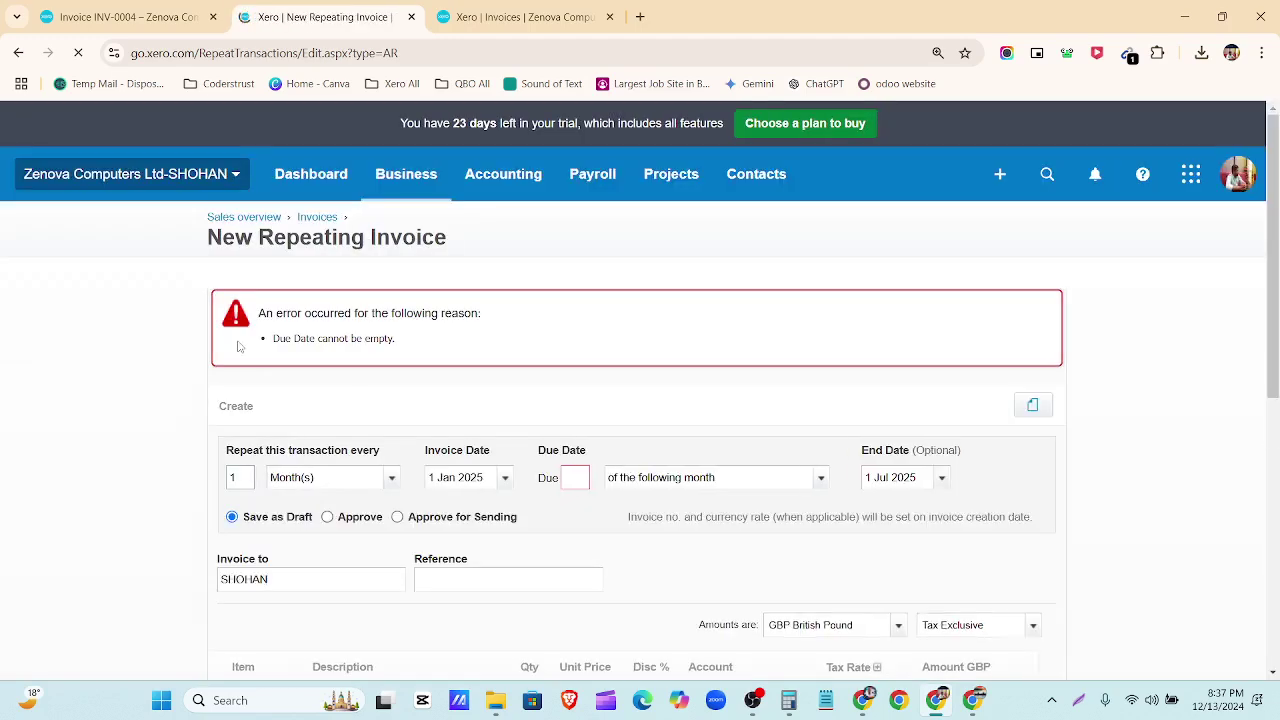
Read the reason the invoice was not saved and examine the available due date terms.
left_click_drag(265, 322, 419, 356)
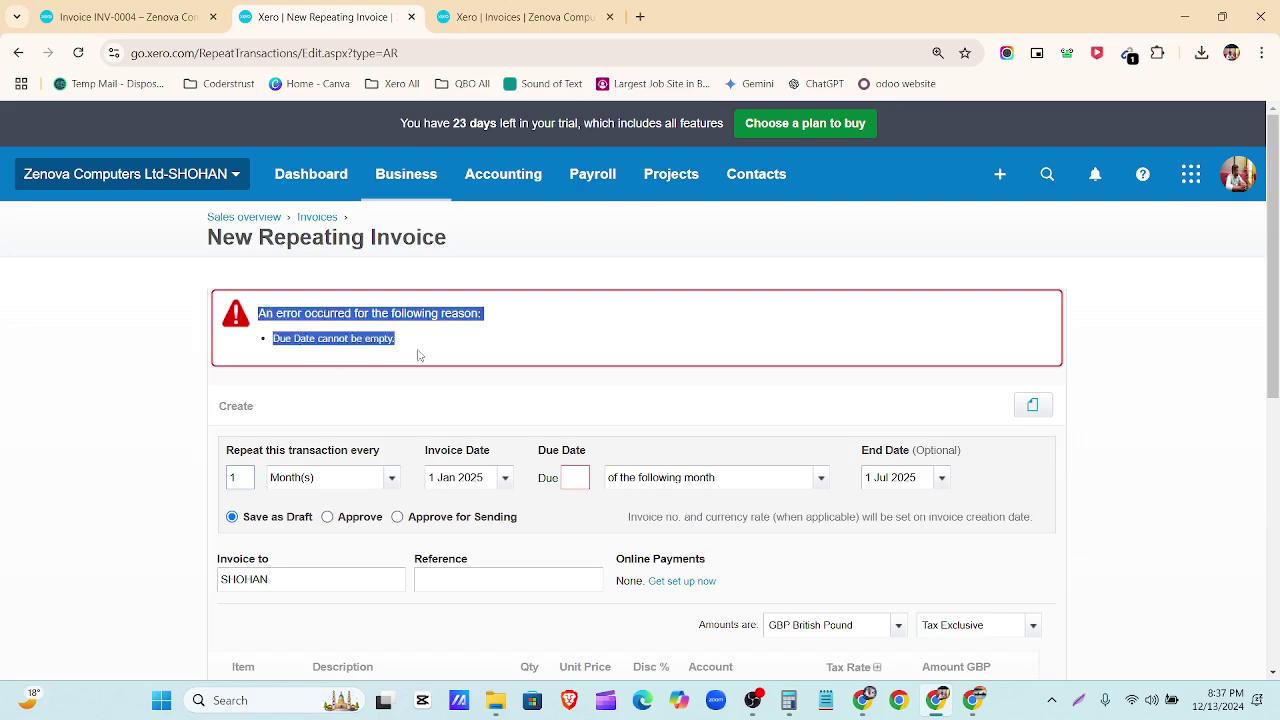
left_click(572, 350)
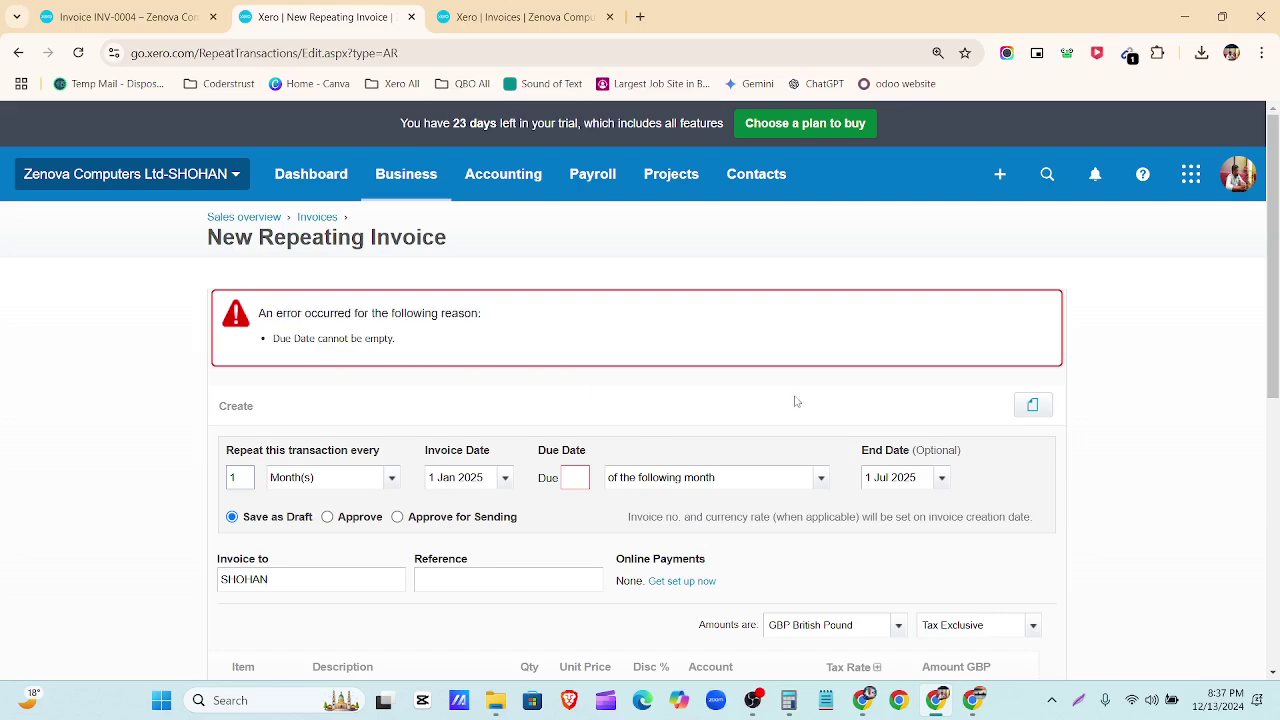
key("ctrl+plus")
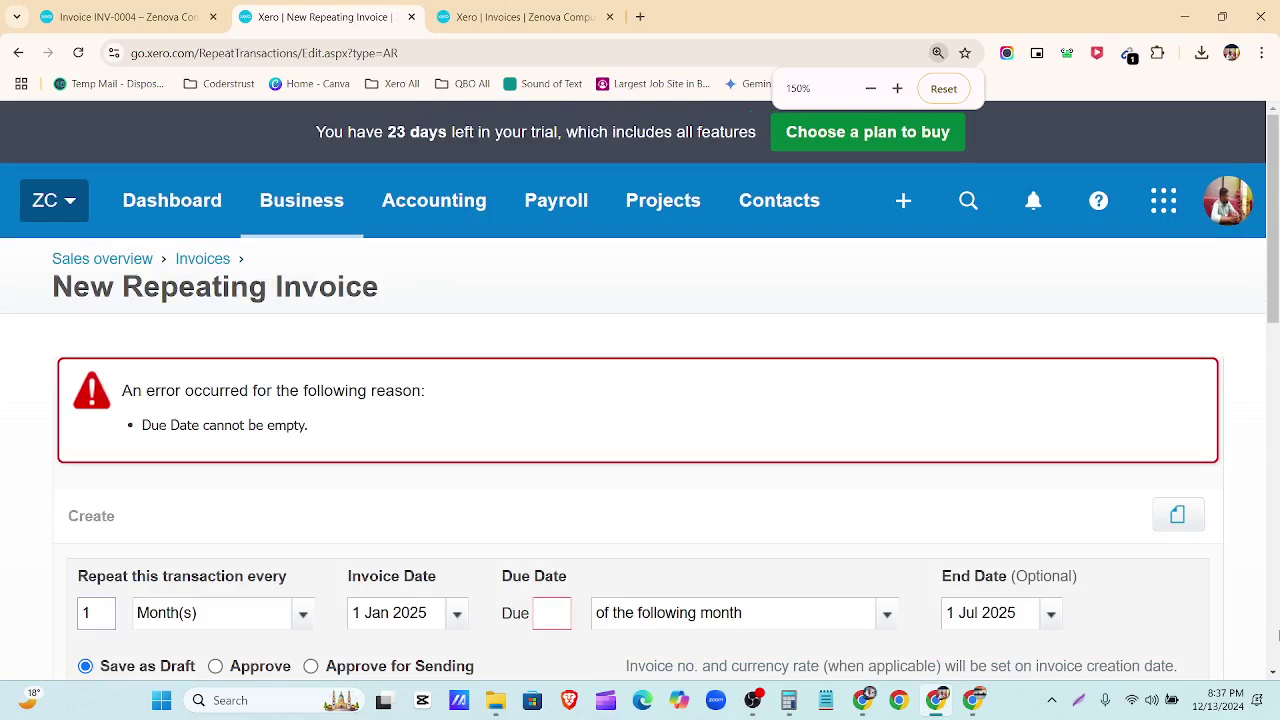
key("ctrl+plus")
left_click(889, 447)
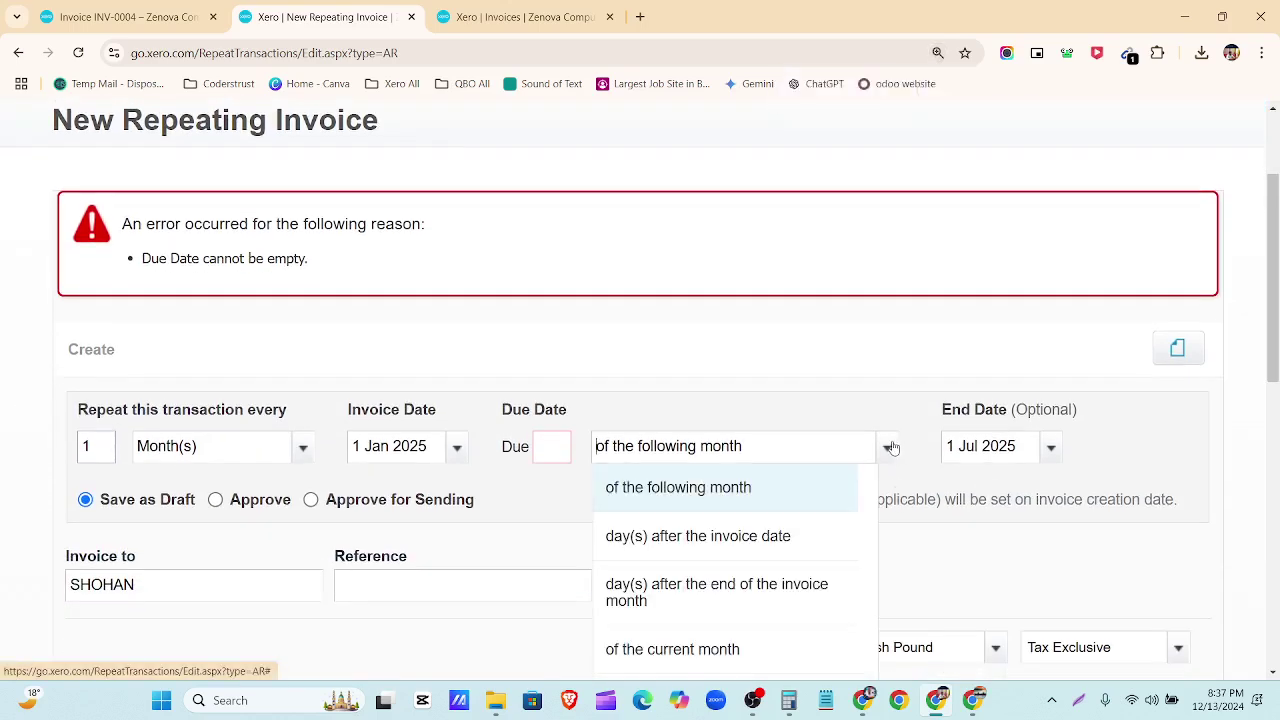
scroll(700, 430, "down", 1)
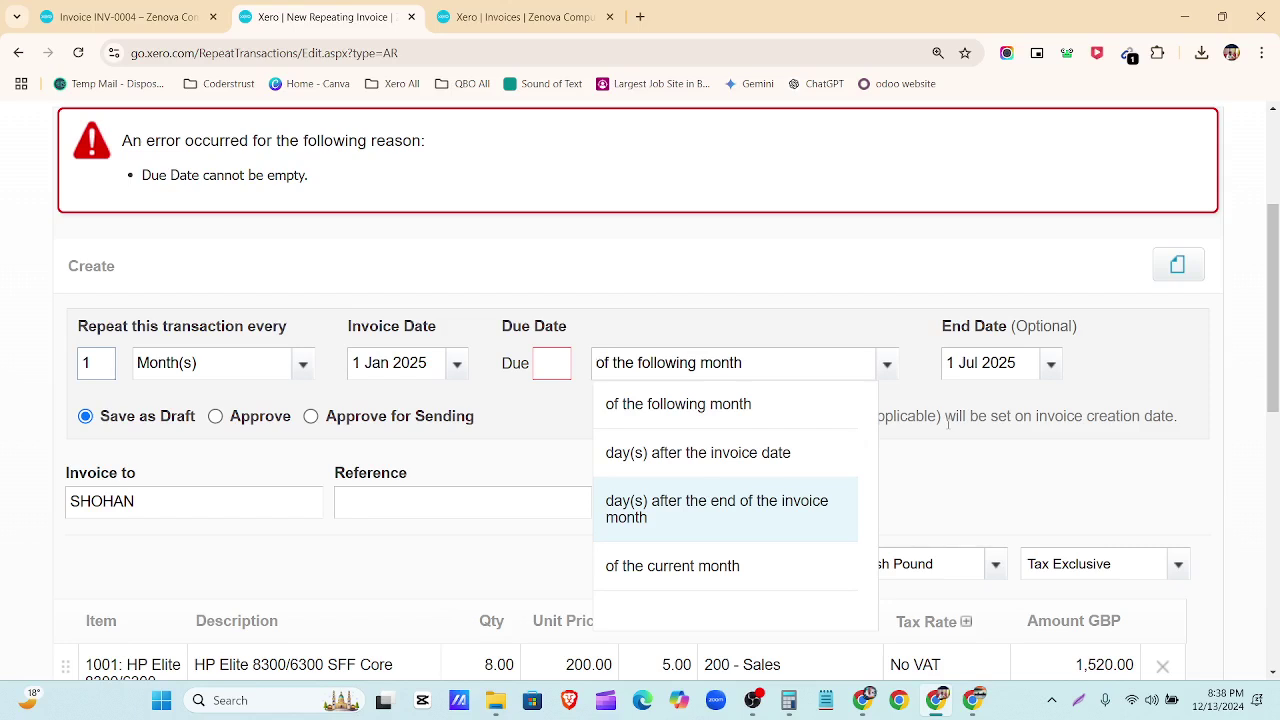
left_click(540, 362)
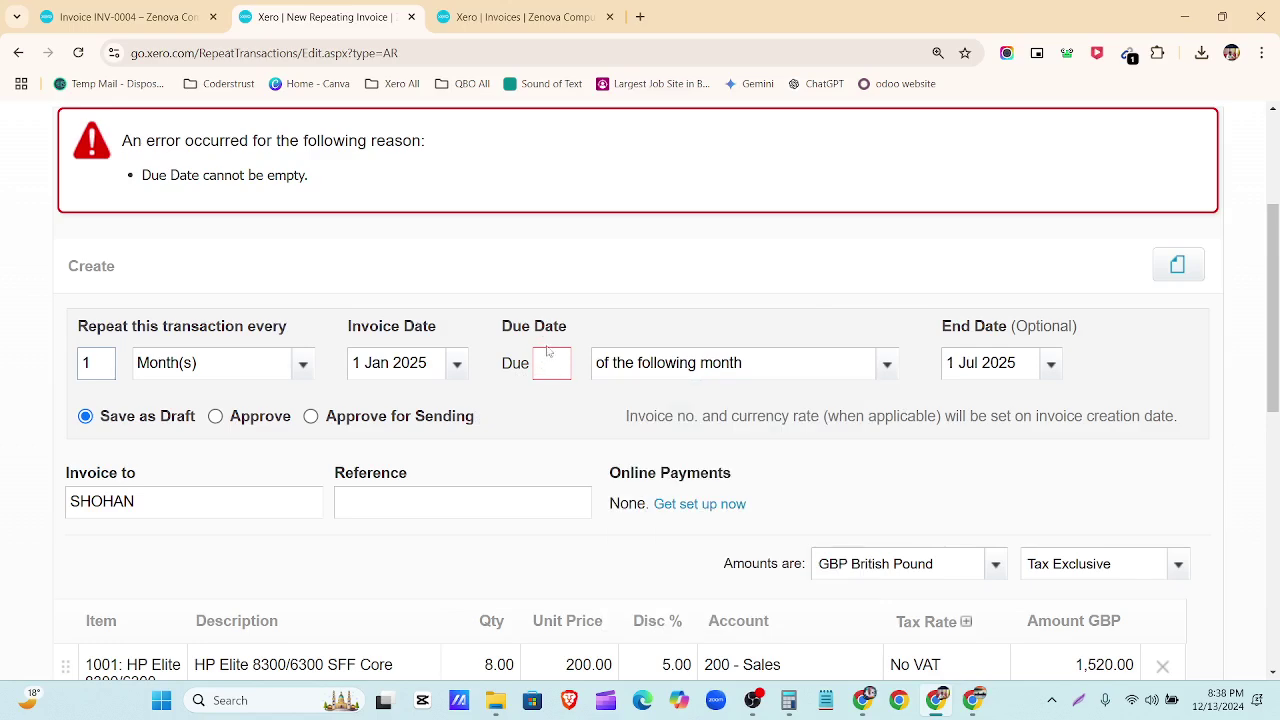
left_click(546, 368)
type("6")
key("BackSpace")
Try each of the other due date terms in turn and restore "of the following month".
left_click(889, 368)
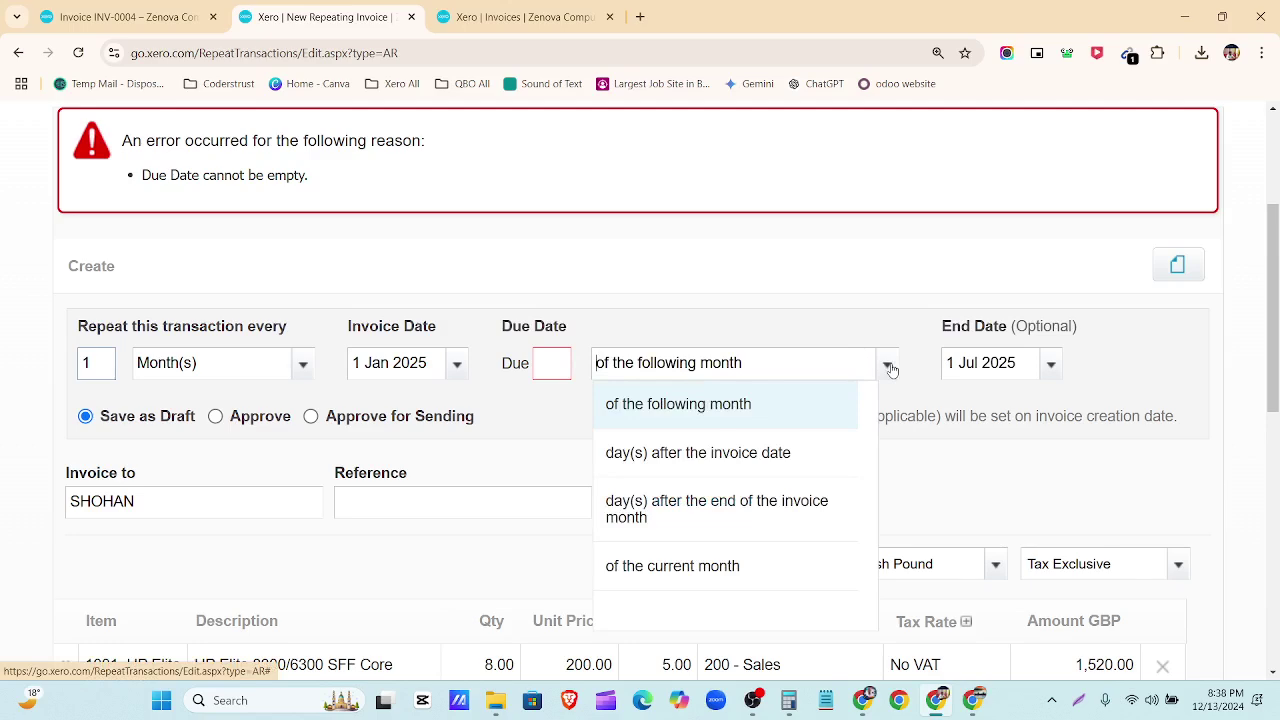
left_click(829, 457)
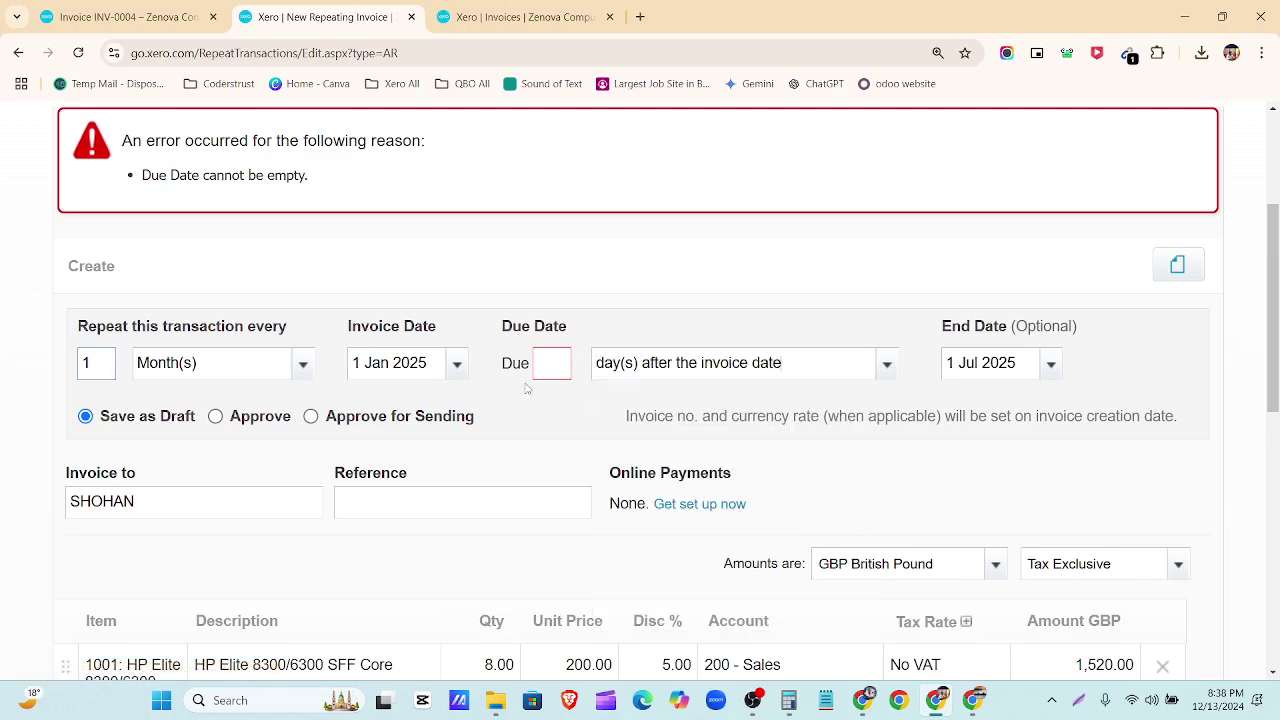
left_click(887, 368)
left_click(824, 523)
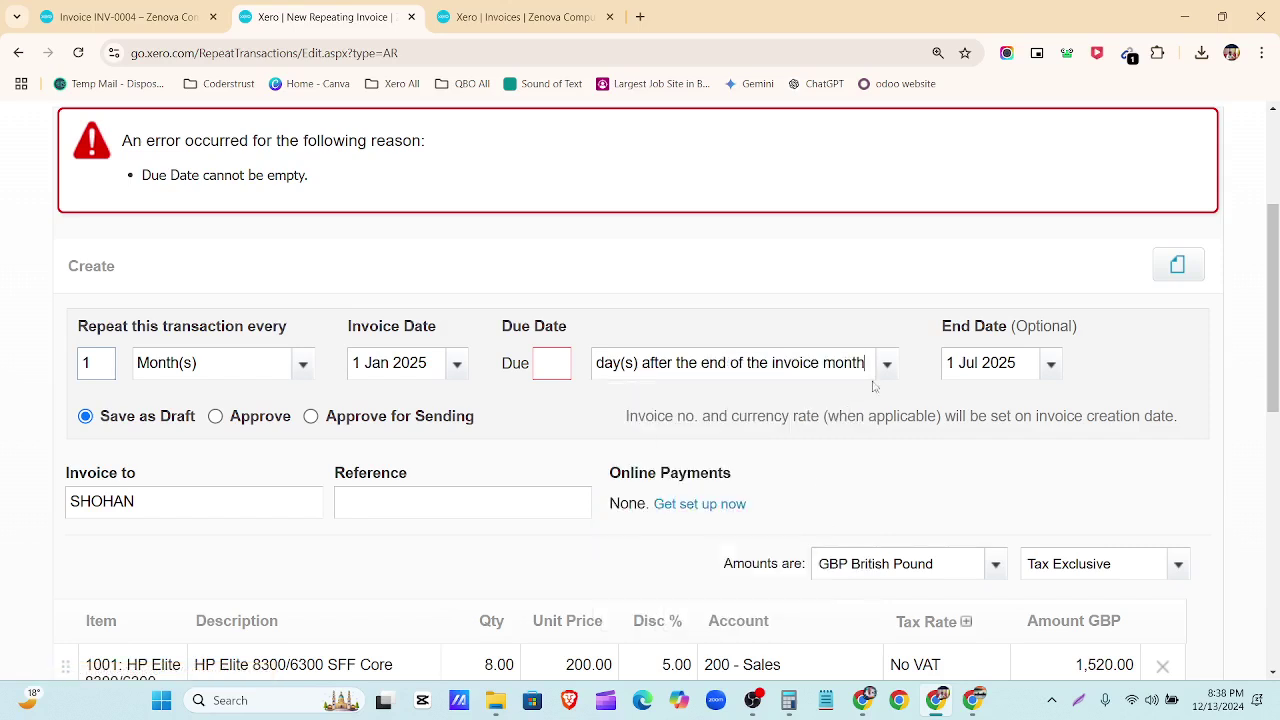
left_click(886, 366)
left_click(820, 560)
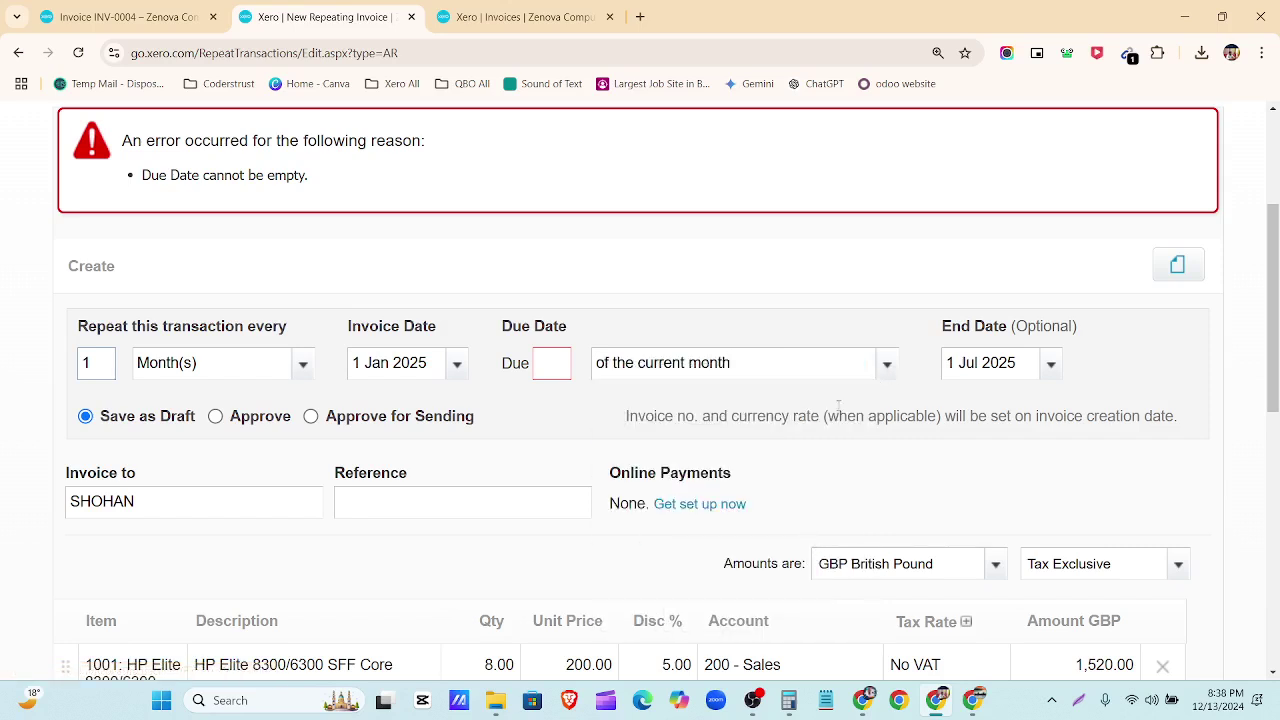
left_click(887, 368)
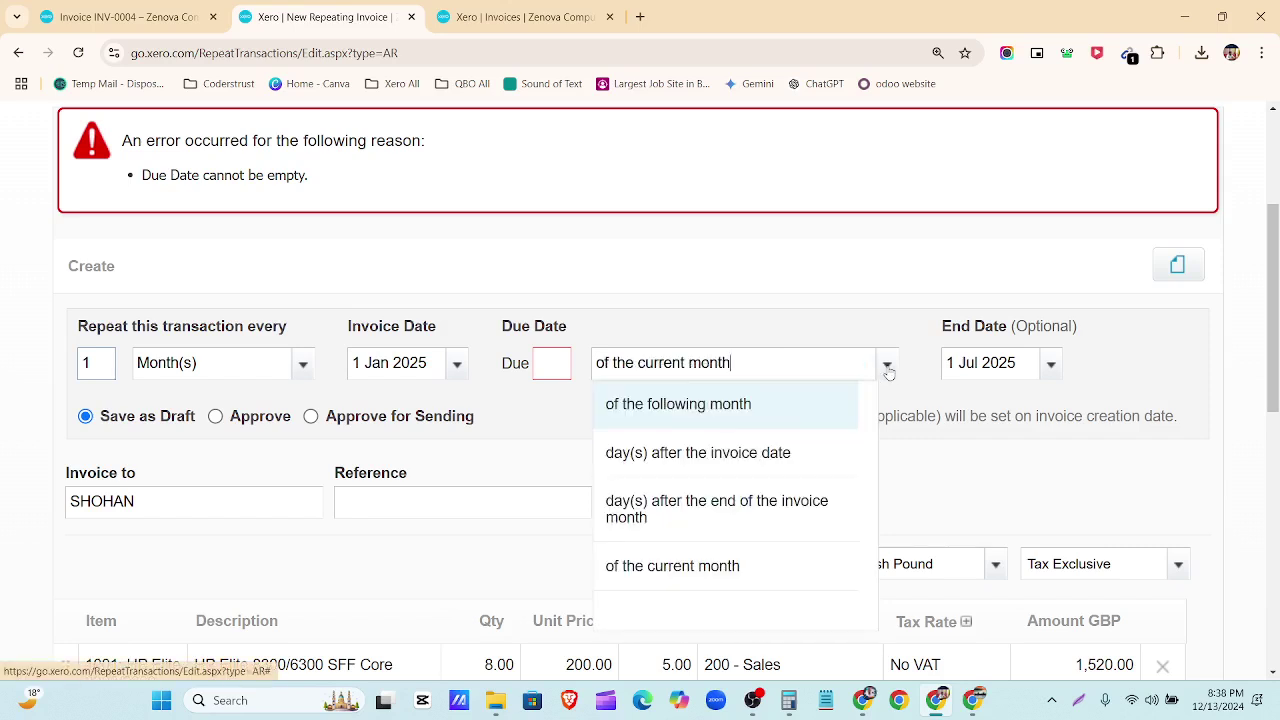
left_click(812, 405)
Copy the wording of the due date term "of the following month".
left_click(555, 364)
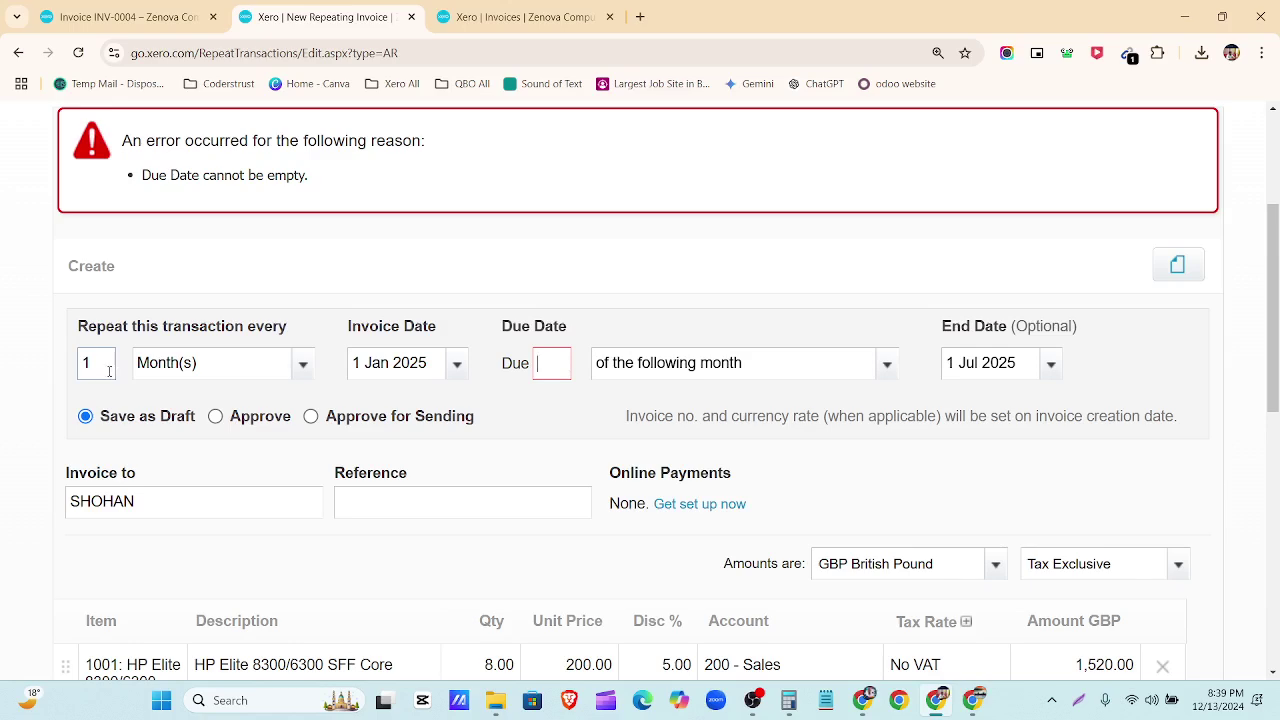
left_click_drag(105, 366, 73, 369)
left_click(74, 368)
left_click_drag(750, 363, 586, 372)
key("ctrl+c")
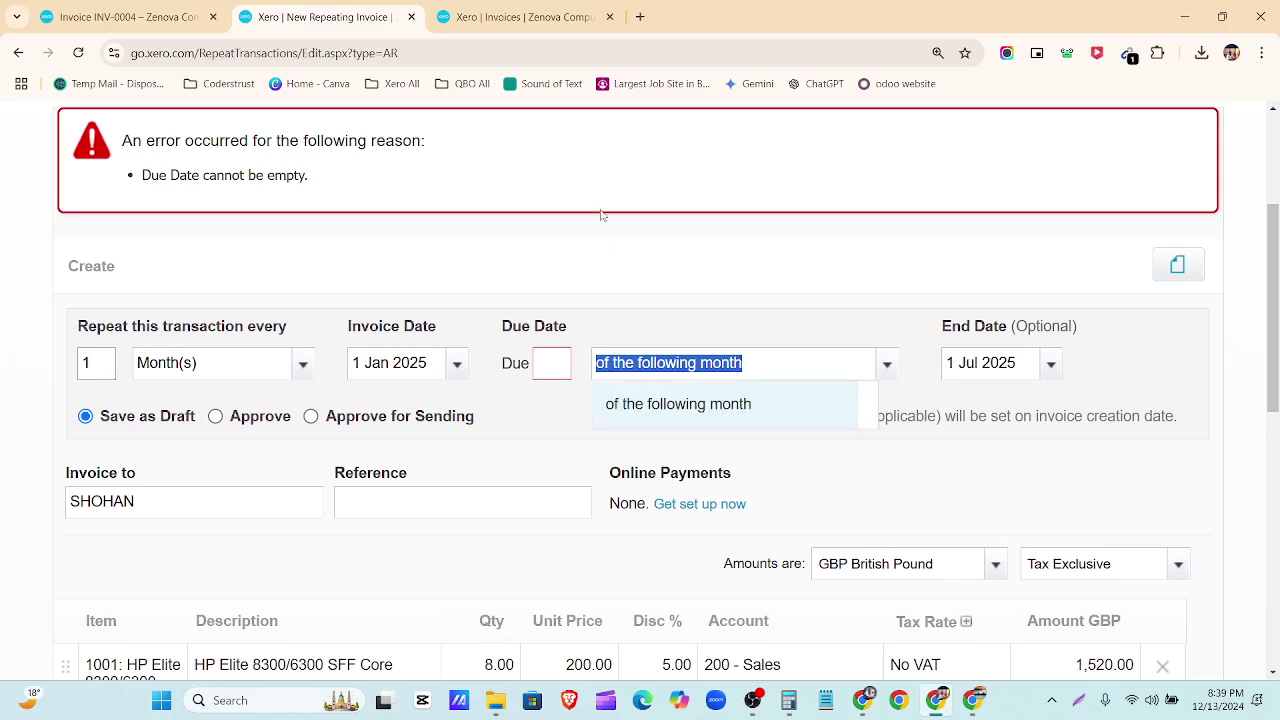
Open Google Translate in a new browser tab and translate "of the following month" from English to Bangla.
left_click(640, 16)
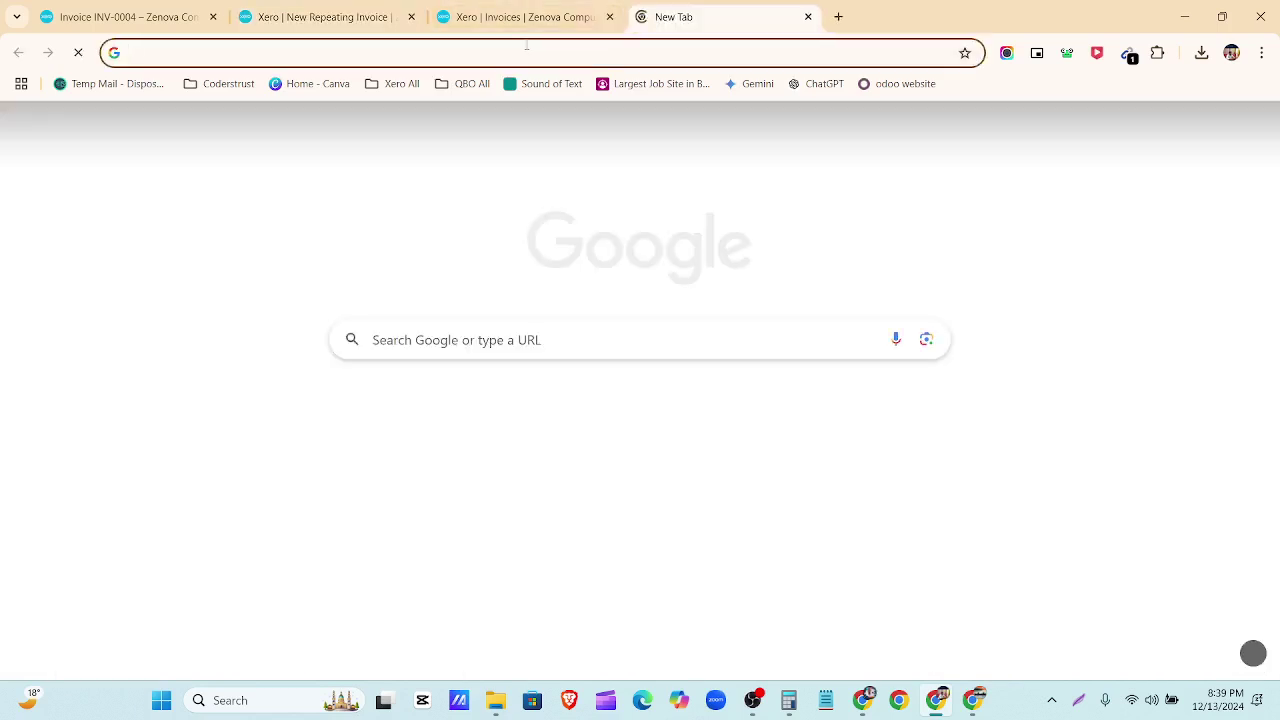
left_click(525, 46)
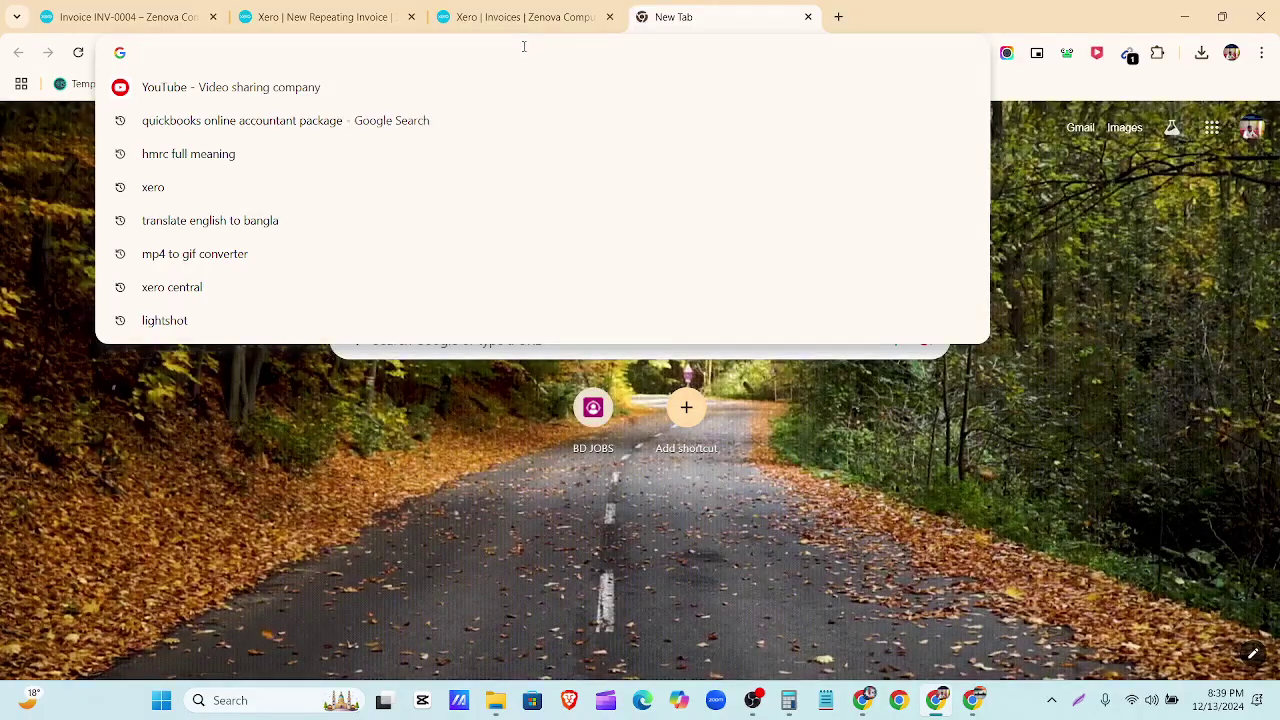
type("trans")
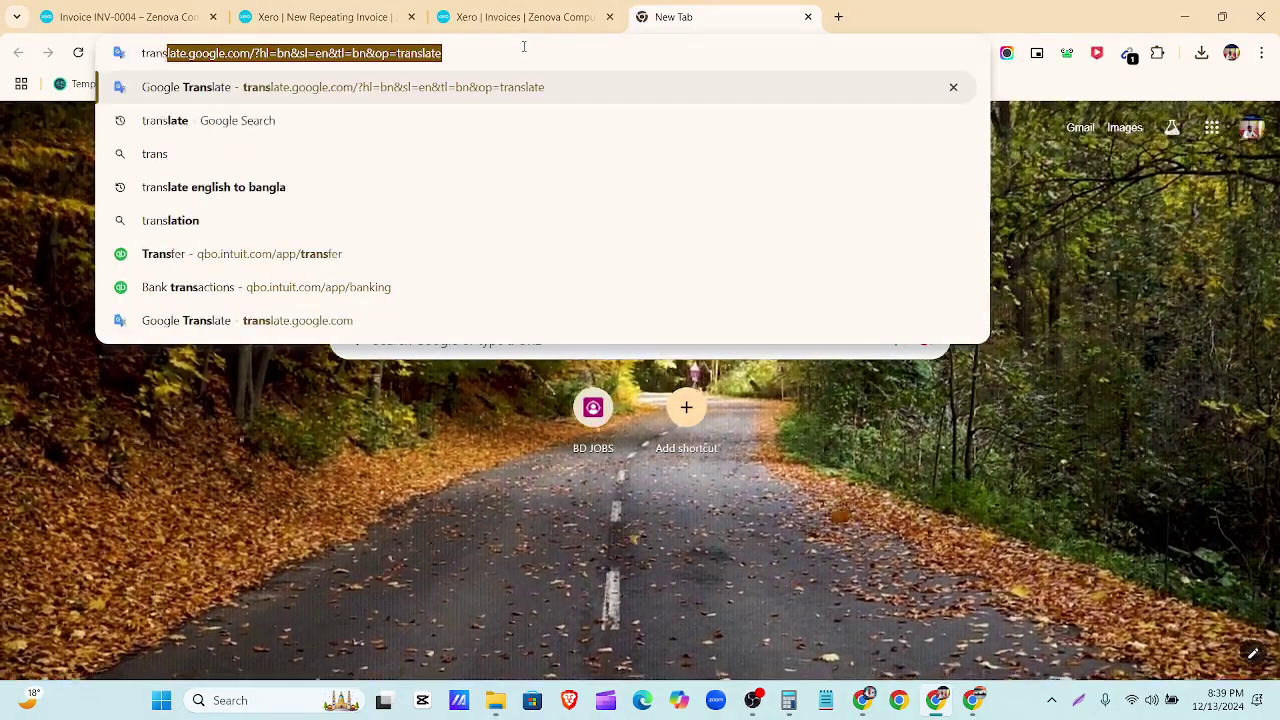
type("late")
key("Return")
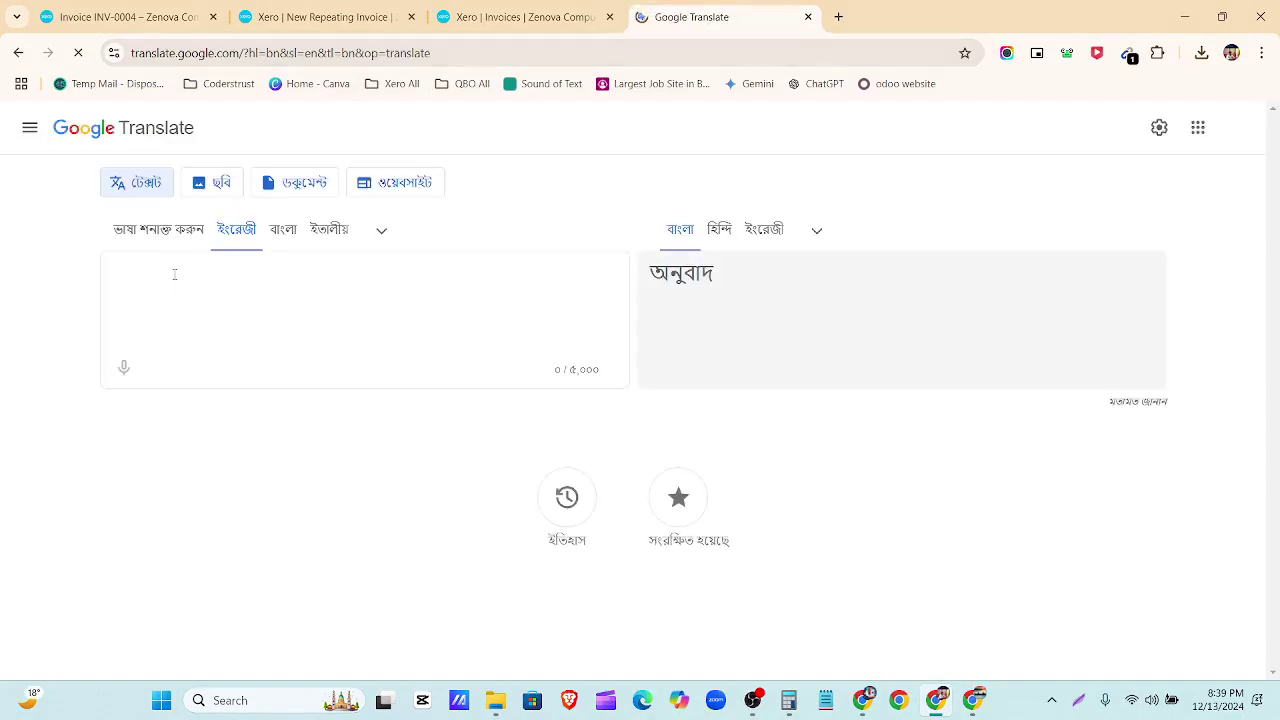
key("ctrl+v")
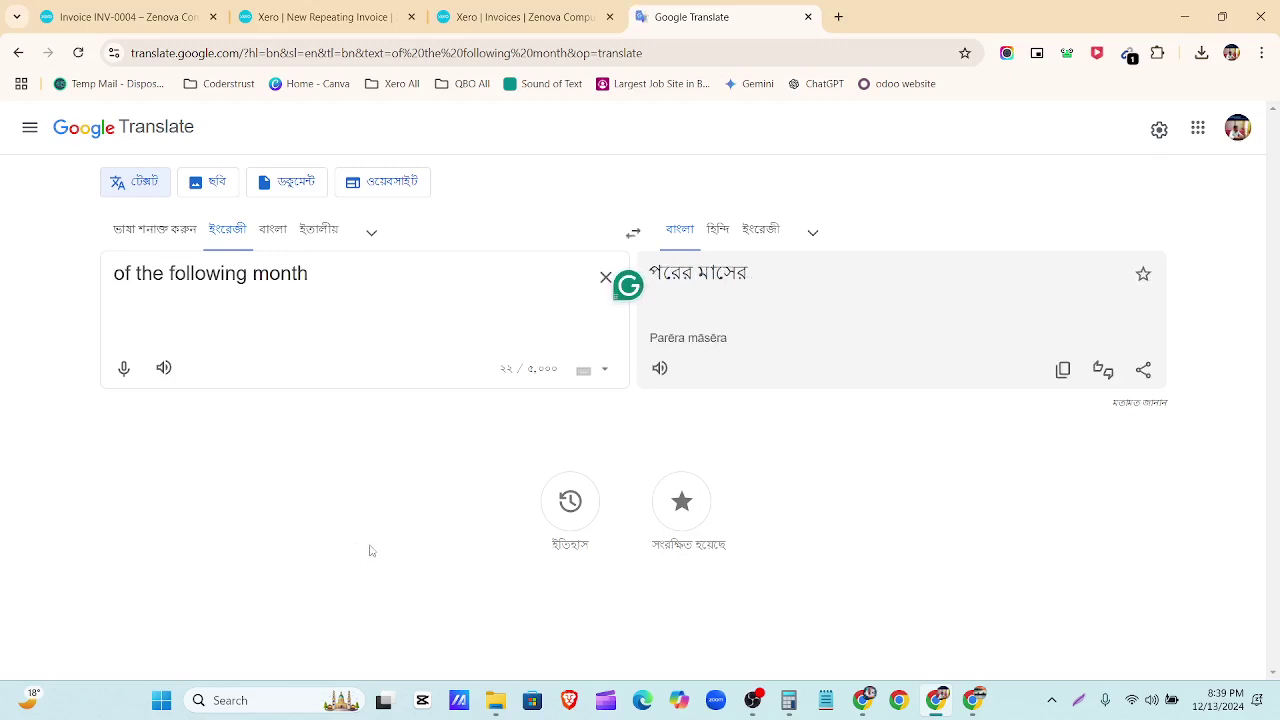
Return to the repeating invoice in Xero, set its due date to day 6 of the following month, and save it.
left_click(330, 16)
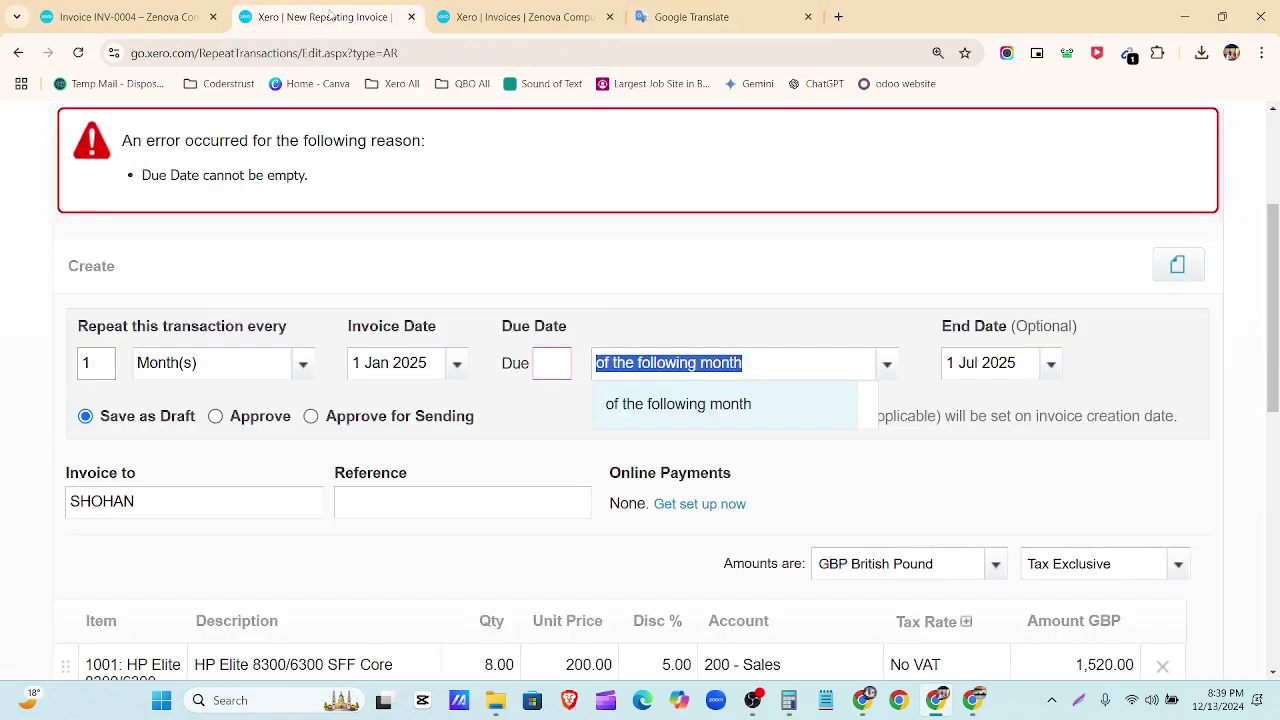
left_click(545, 365)
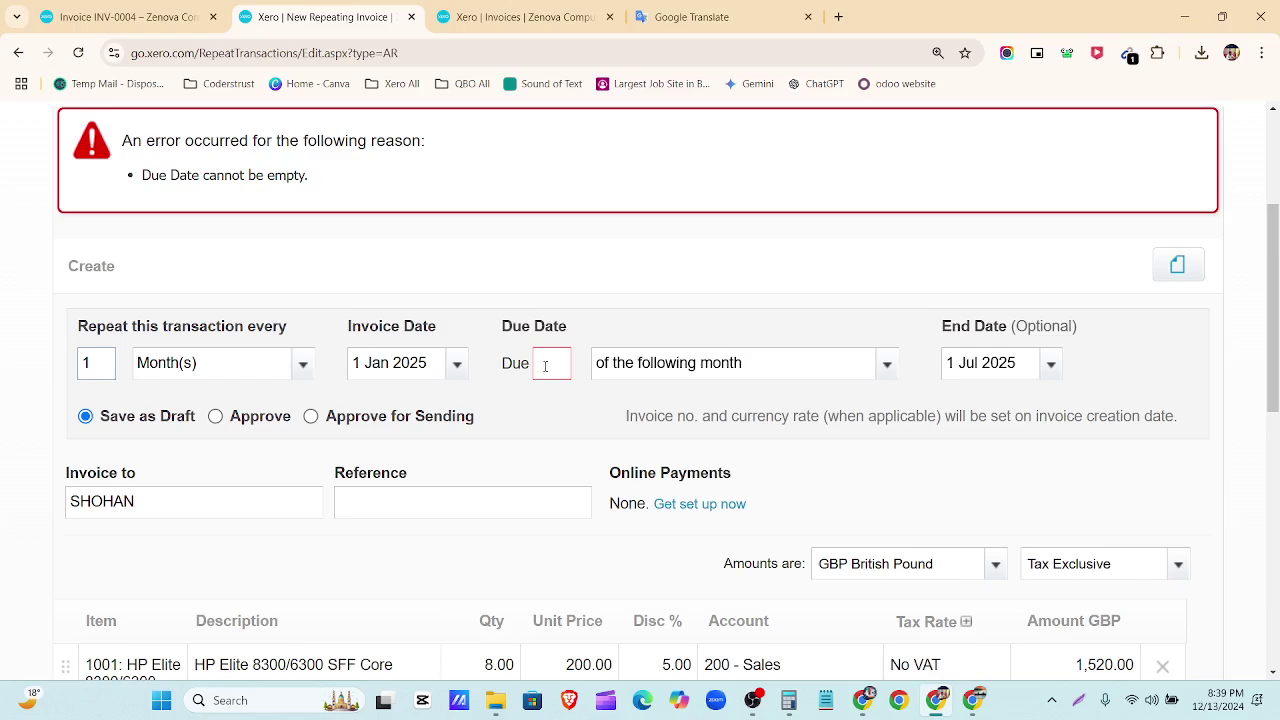
left_click(545, 366)
type("6")
scroll(874, 400, "up", 3)
scroll(751, 443, "down", 9)
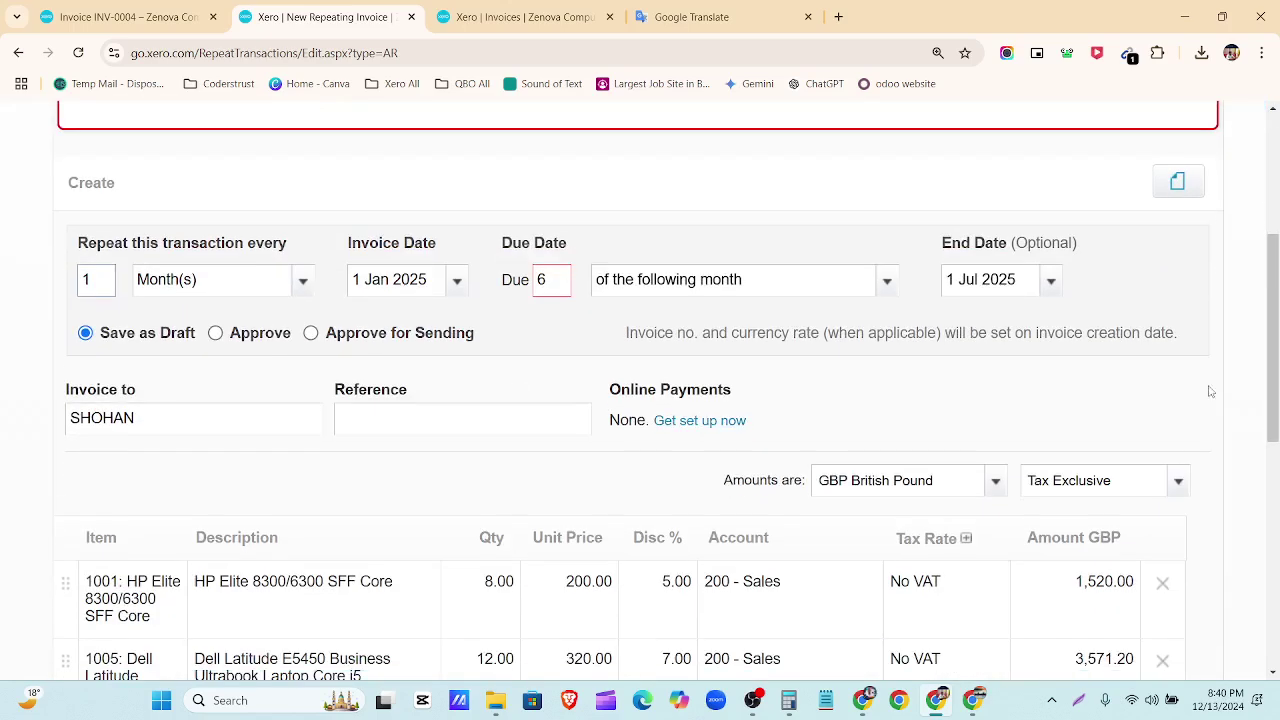
left_click(1034, 610)
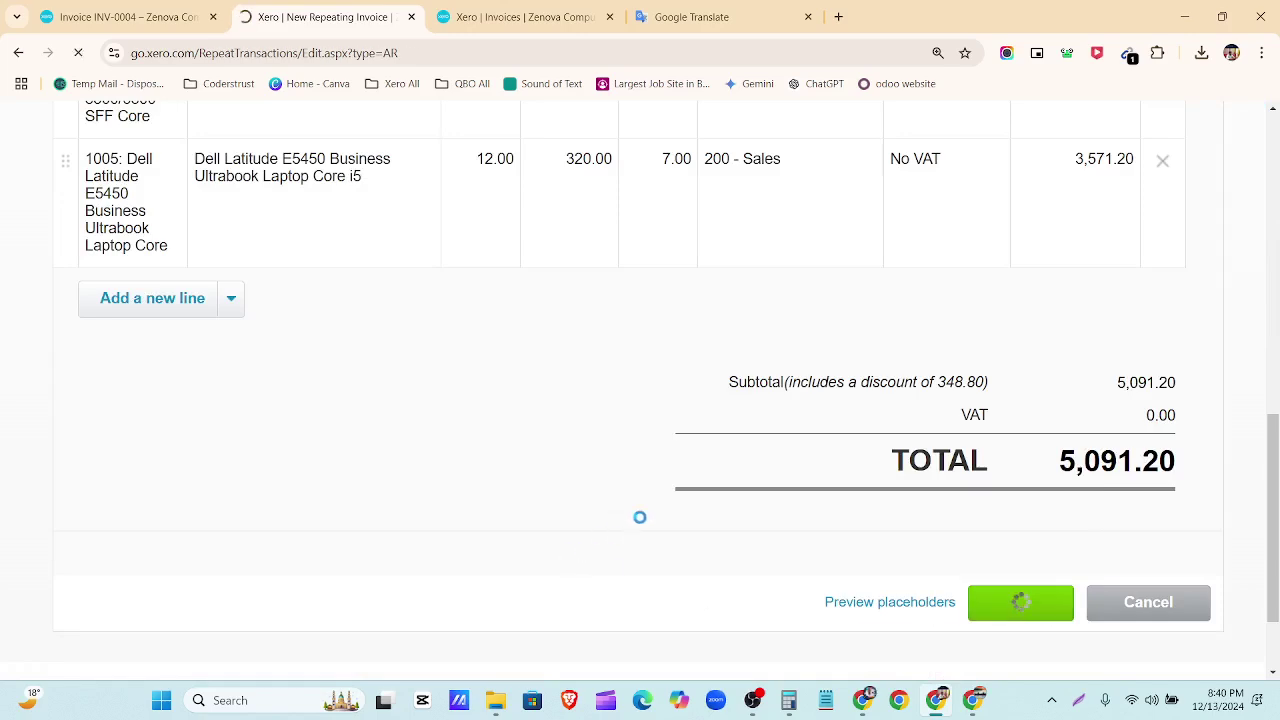
Select the saved repeating invoice to examine its schedule and available actions, and clear the selection.
scroll(731, 451, "down", 2)
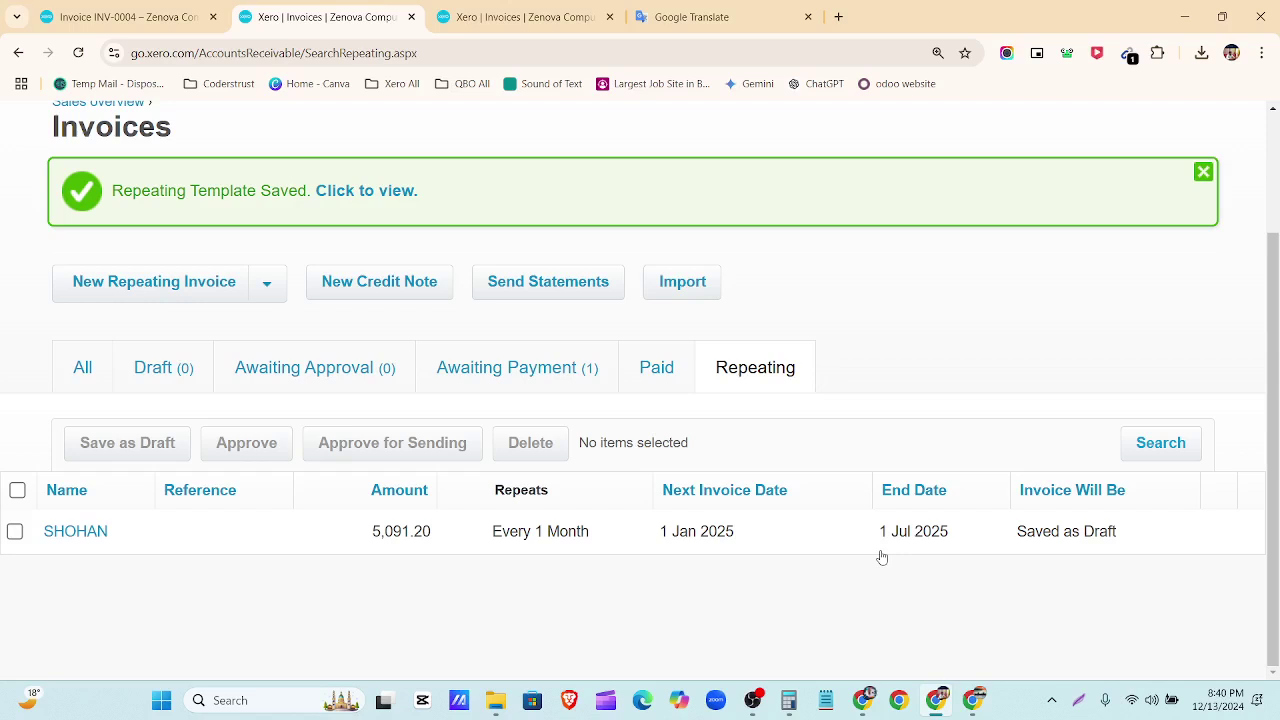
key("ctrl+minus")
key("ctrl+minus")
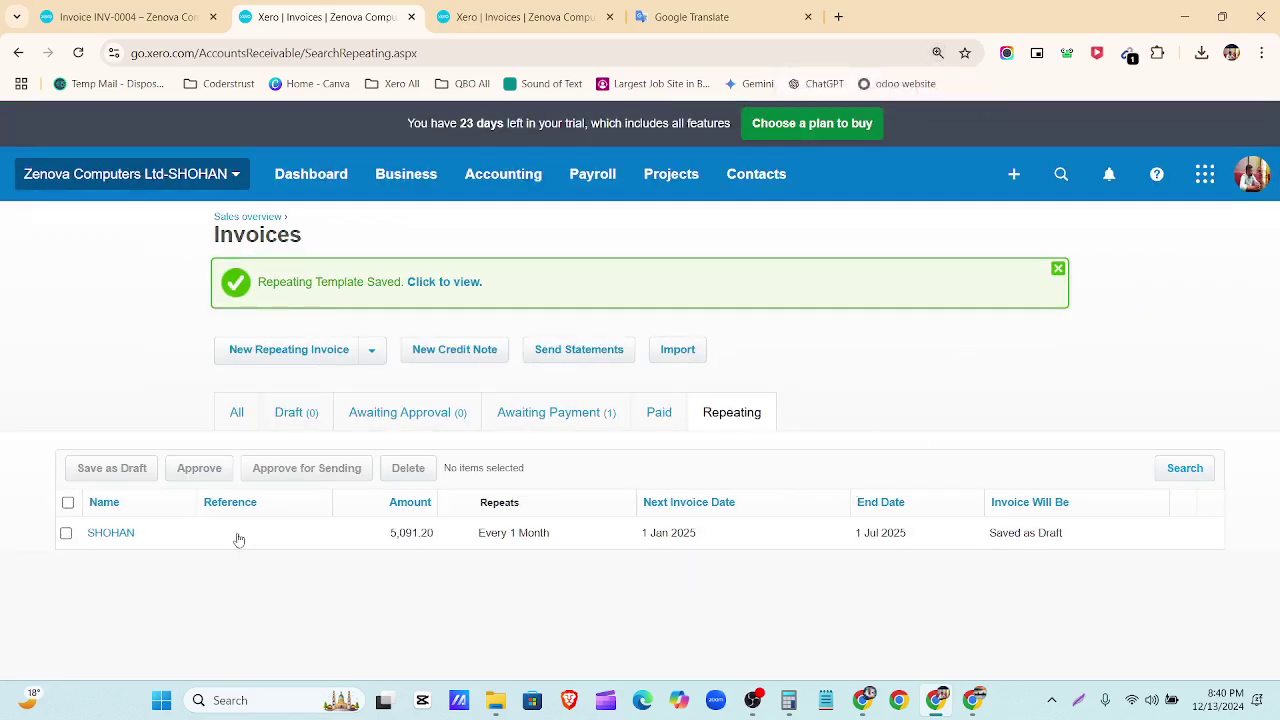
left_click(68, 502)
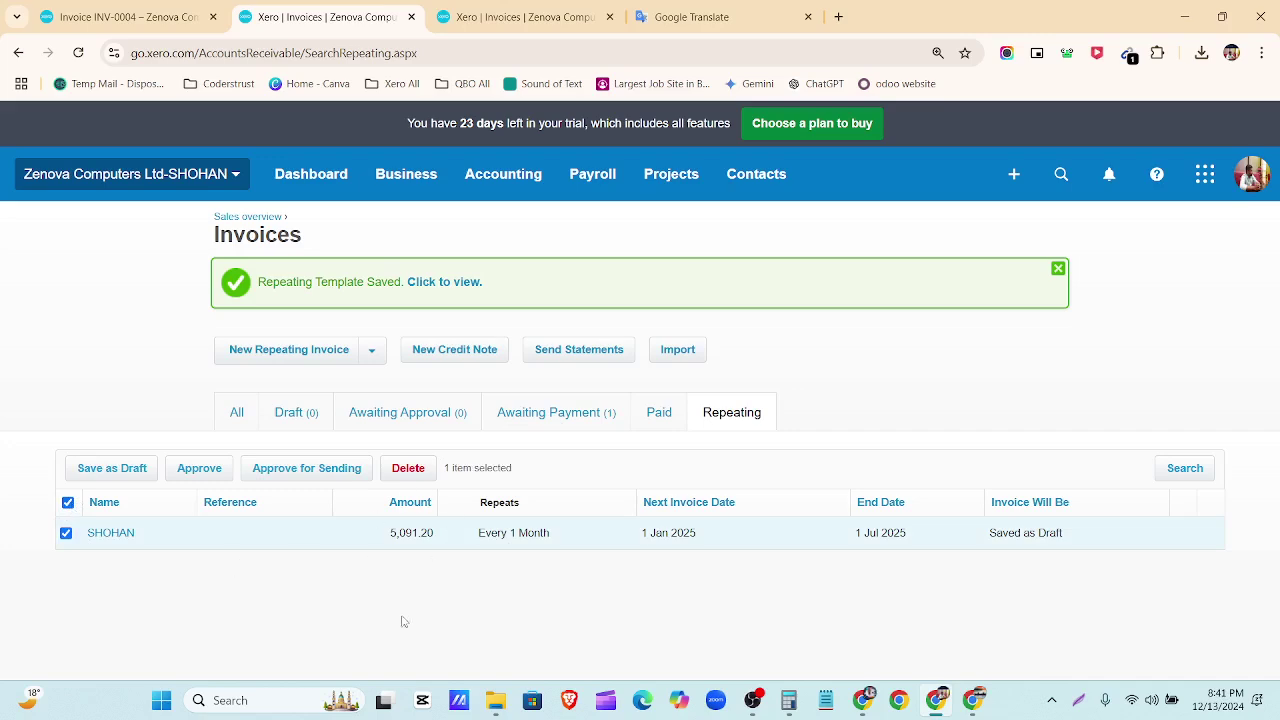
left_click(68, 502)
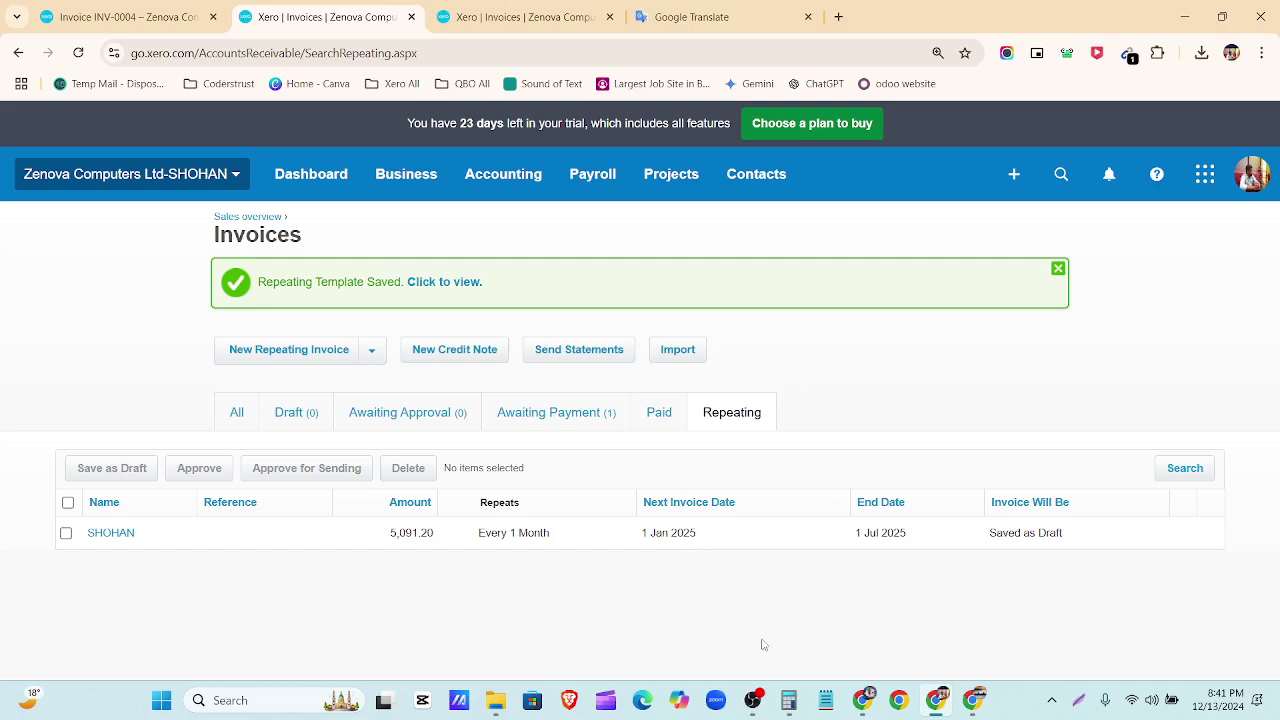
left_click(424, 190)
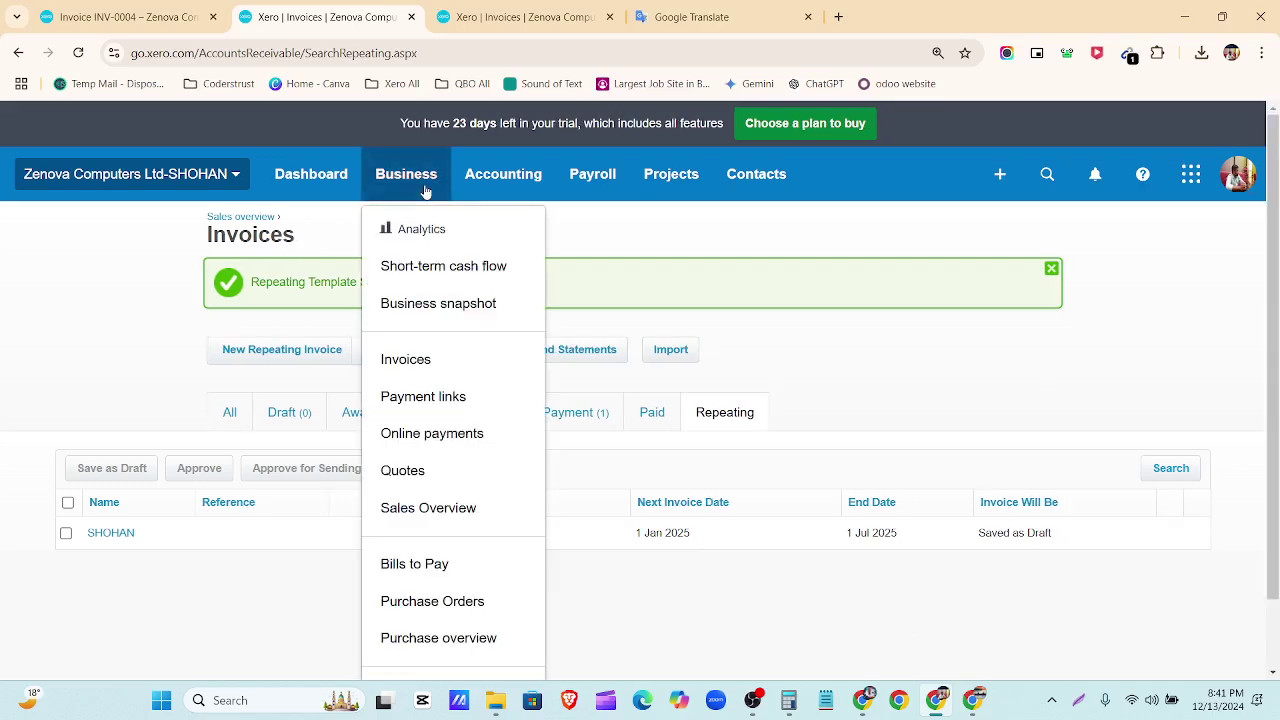
left_click(864, 702)
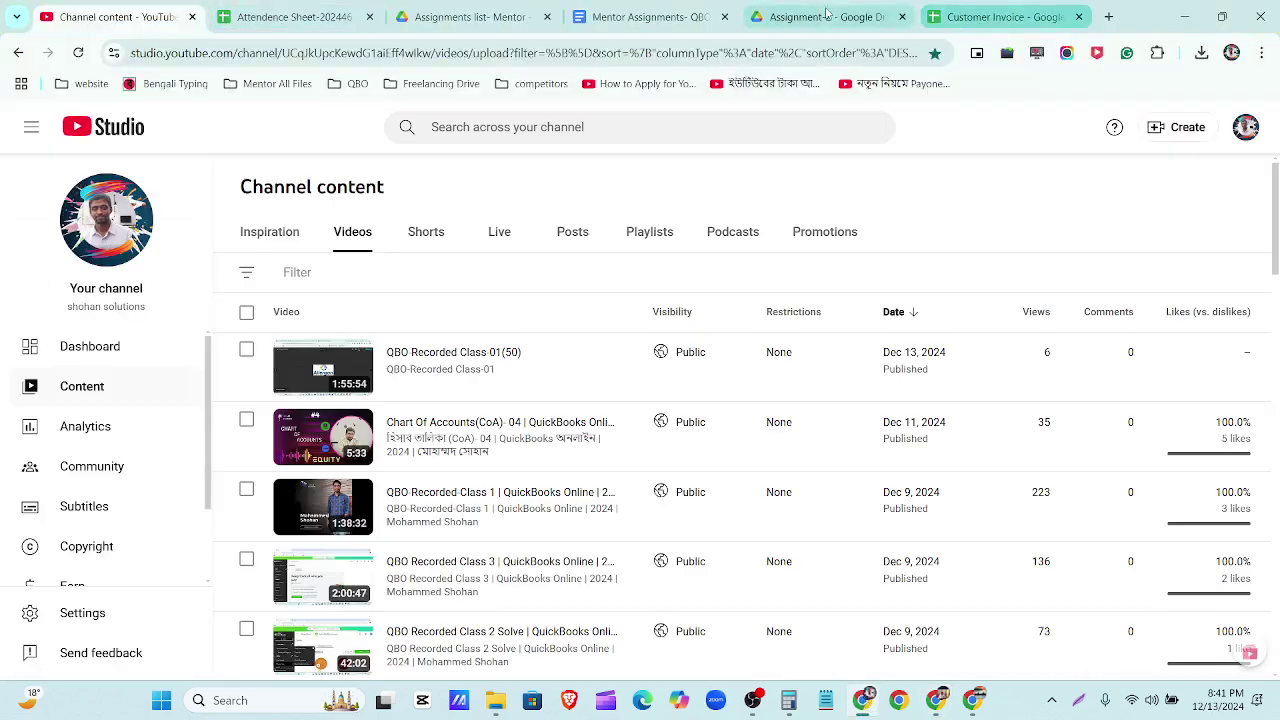
left_click(857, 20)
left_click(640, 17)
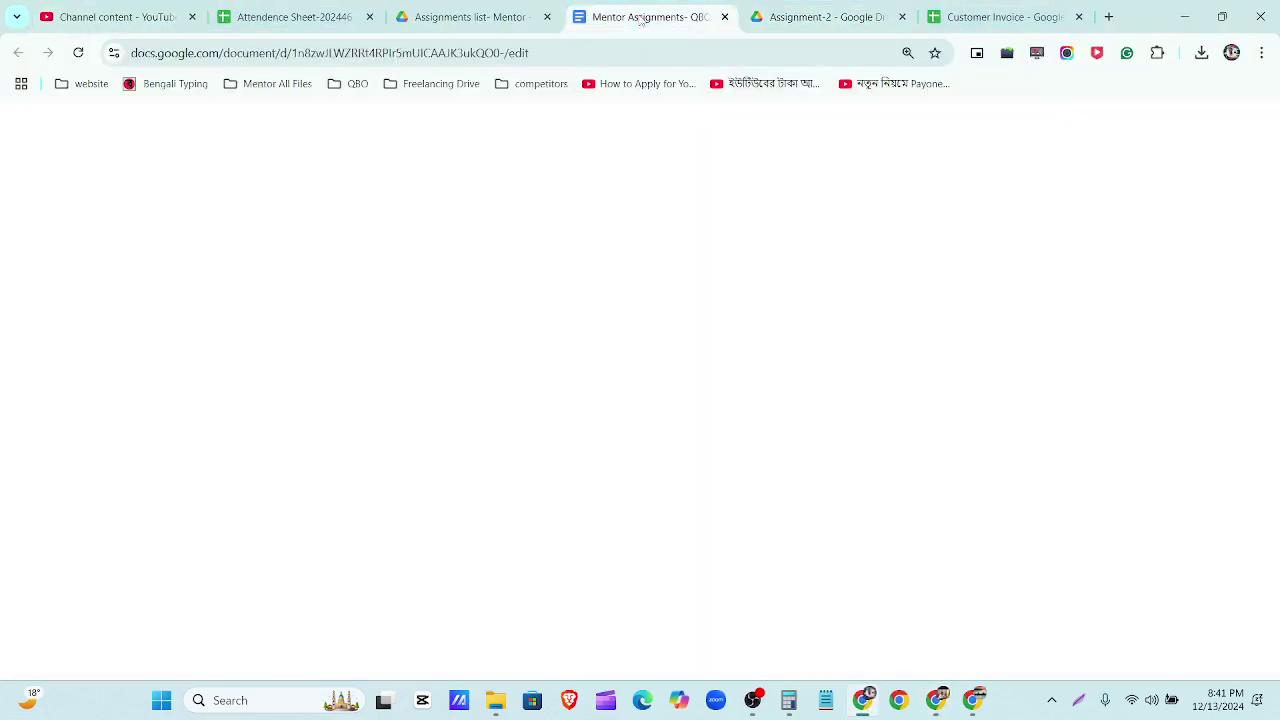
left_click(1184, 17)
Go through the dashboard to the accounting reports and open the Profit and Loss report.
left_click(322, 178)
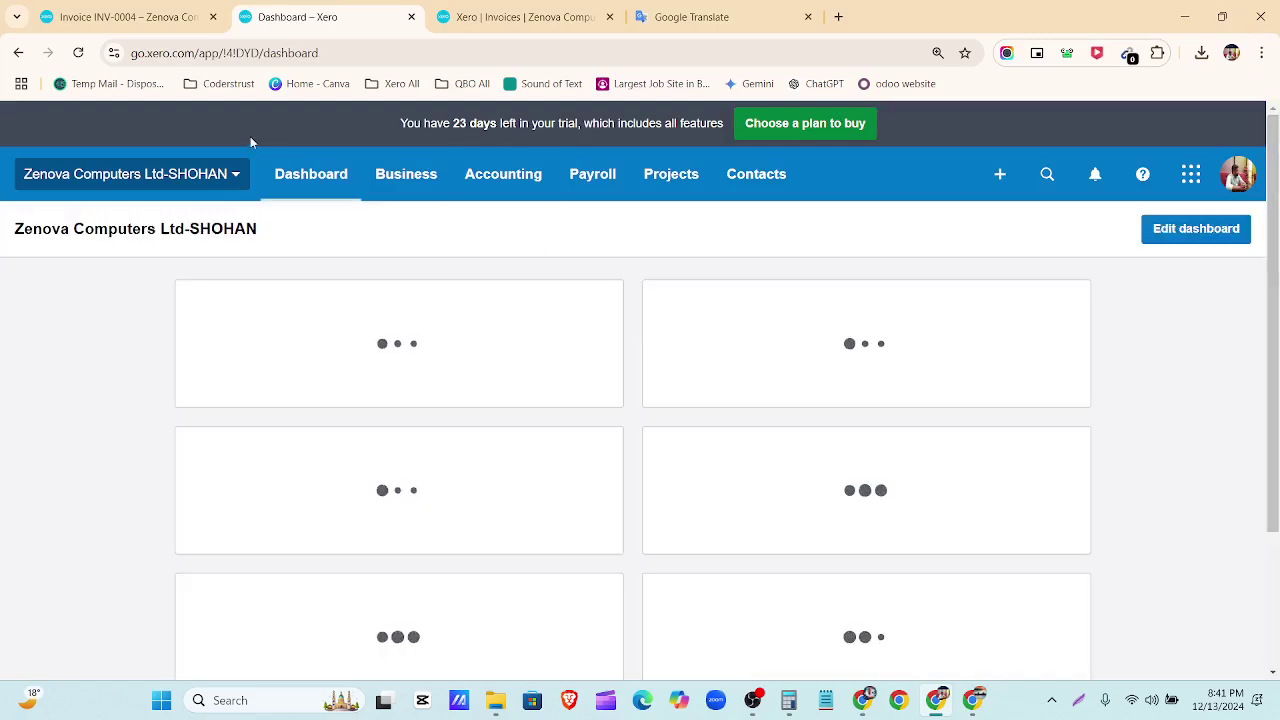
left_click(390, 178)
left_click(480, 192)
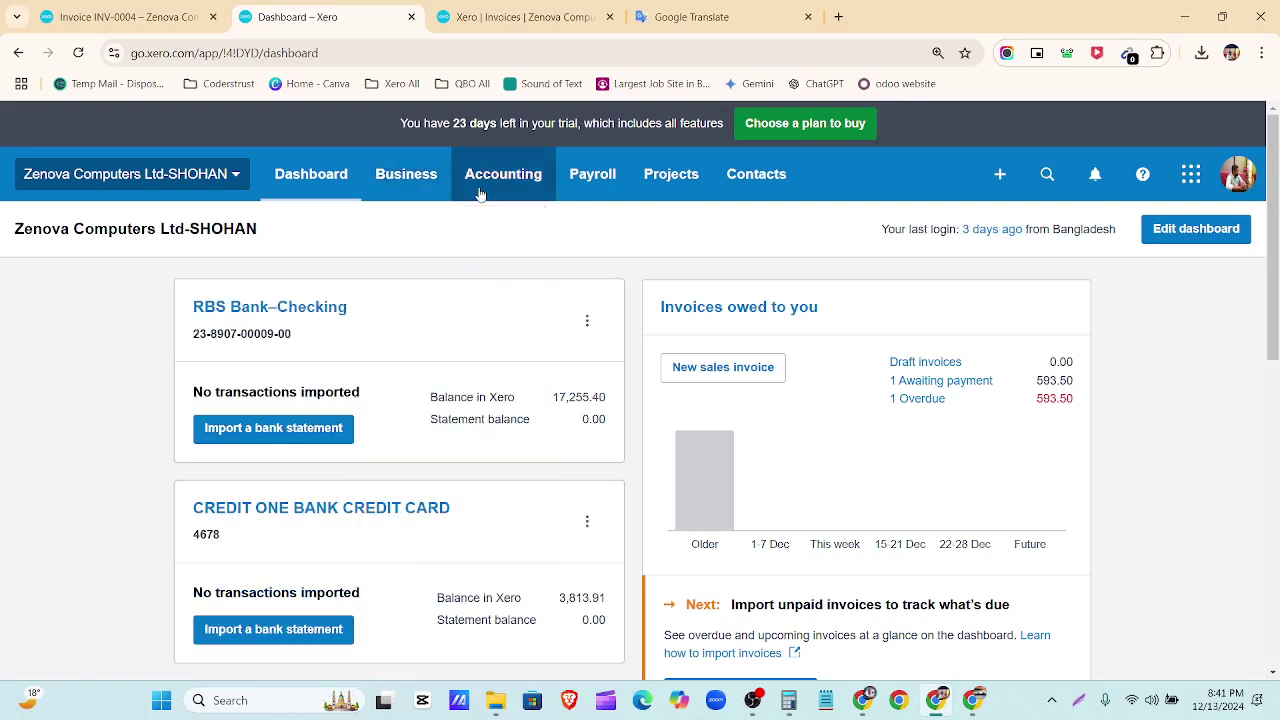
left_click(548, 270)
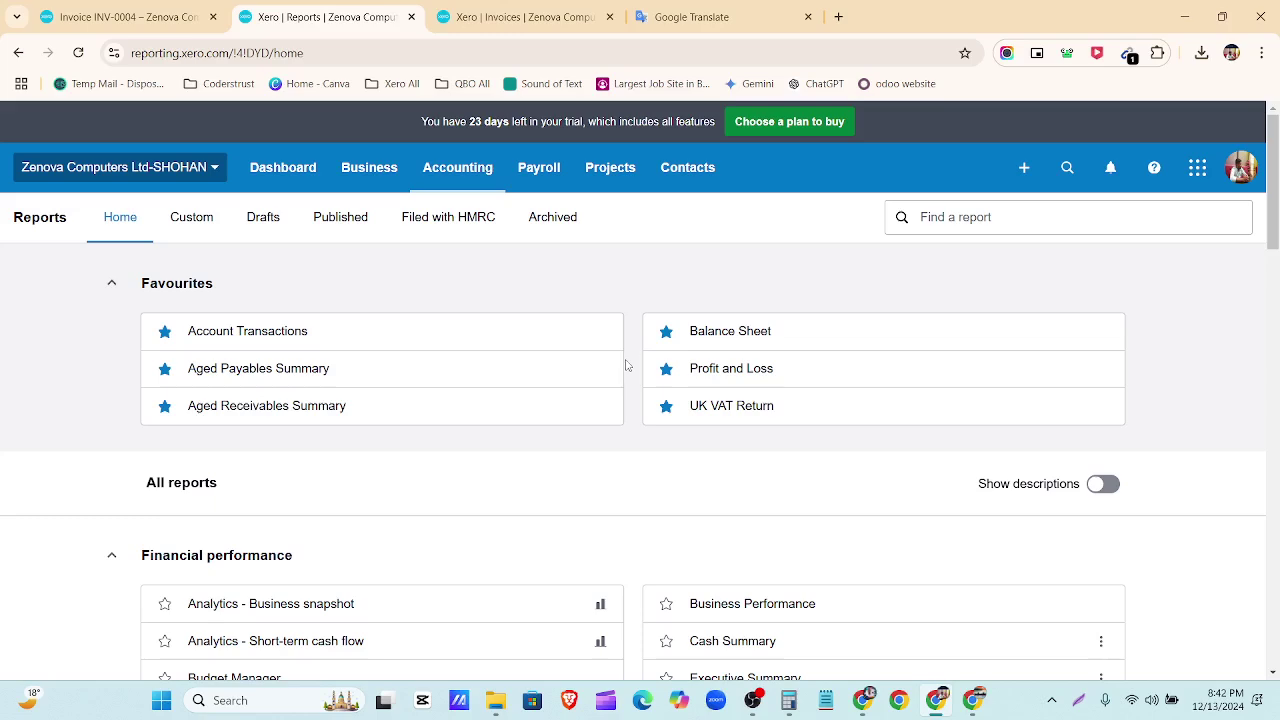
left_click(787, 377)
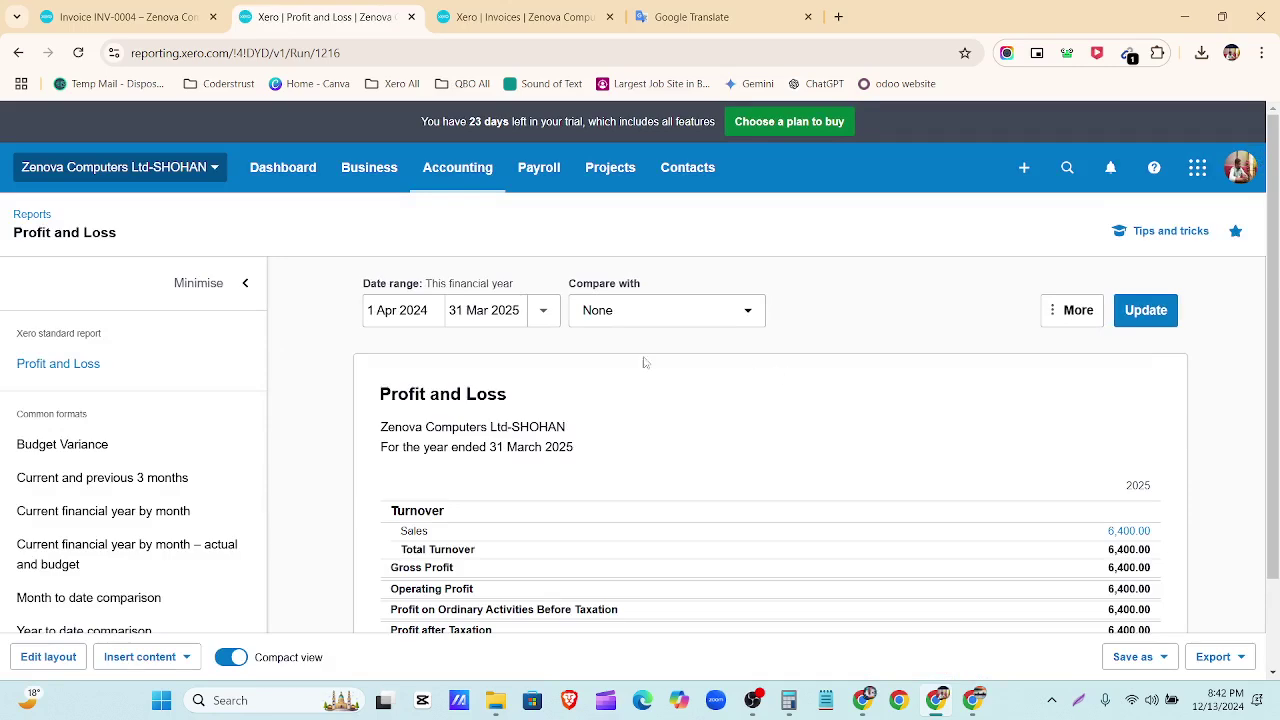
Set the start date of the Profit and Loss report to 1 Jan 2023.
left_click(400, 310)
left_click(457, 355)
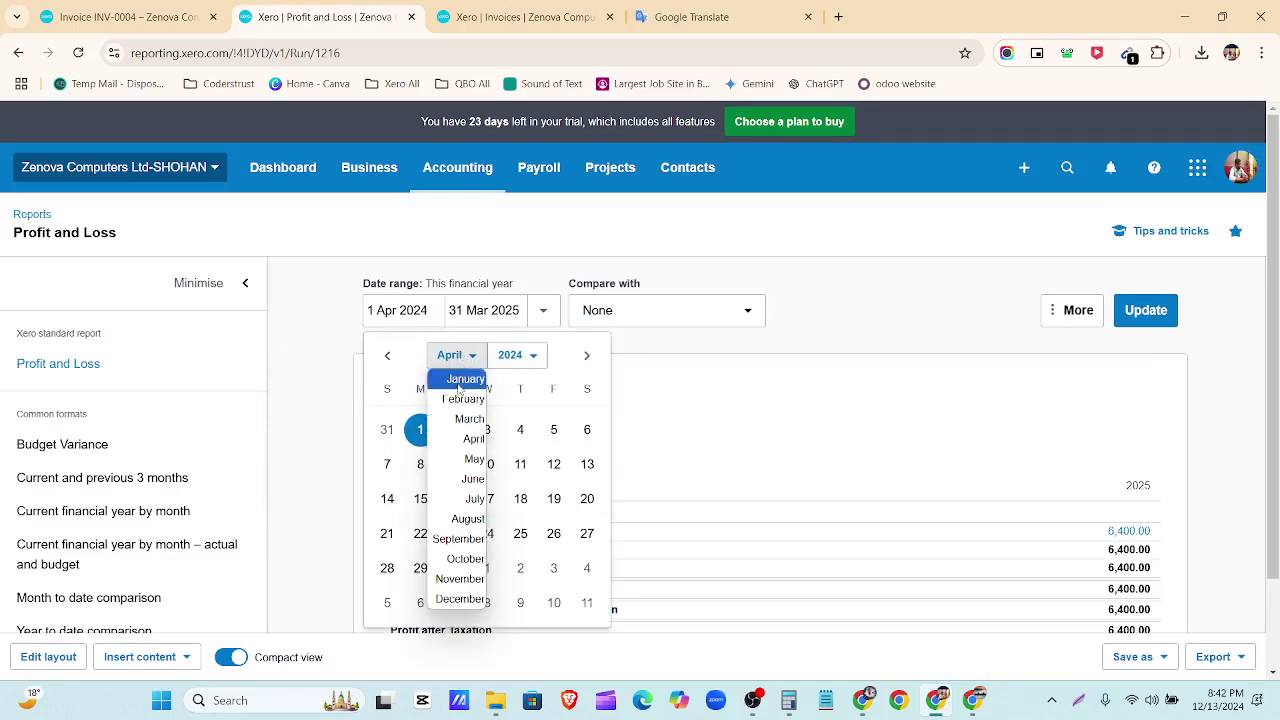
left_click(458, 374)
left_click(520, 355)
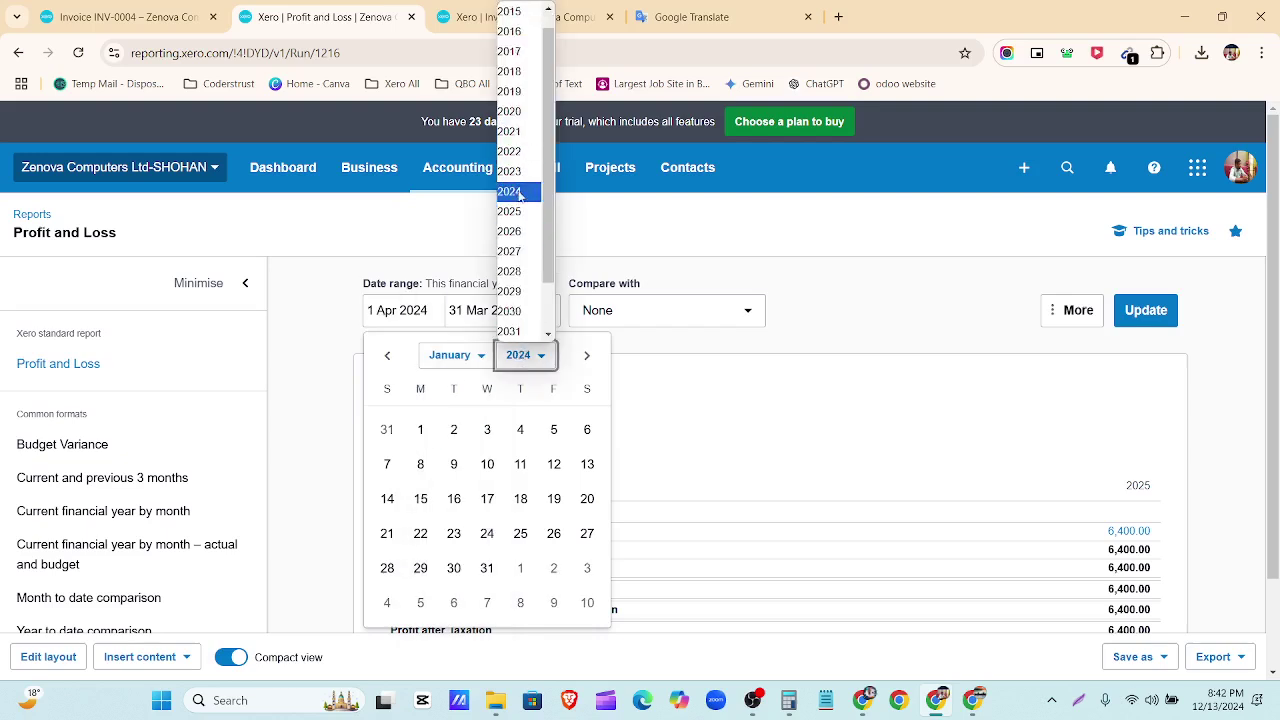
left_click(512, 171)
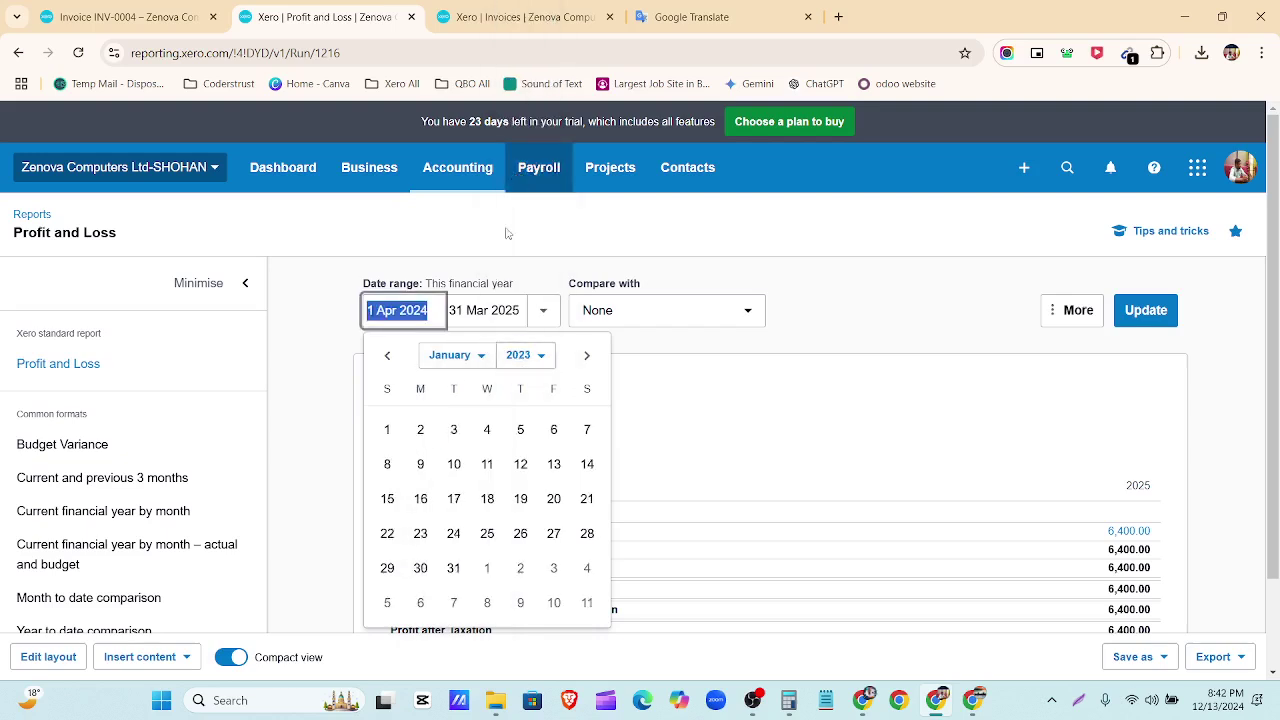
left_click(387, 429)
Check the preset date ranges and change the report's start date to 31 Dec 2023.
left_click(543, 312)
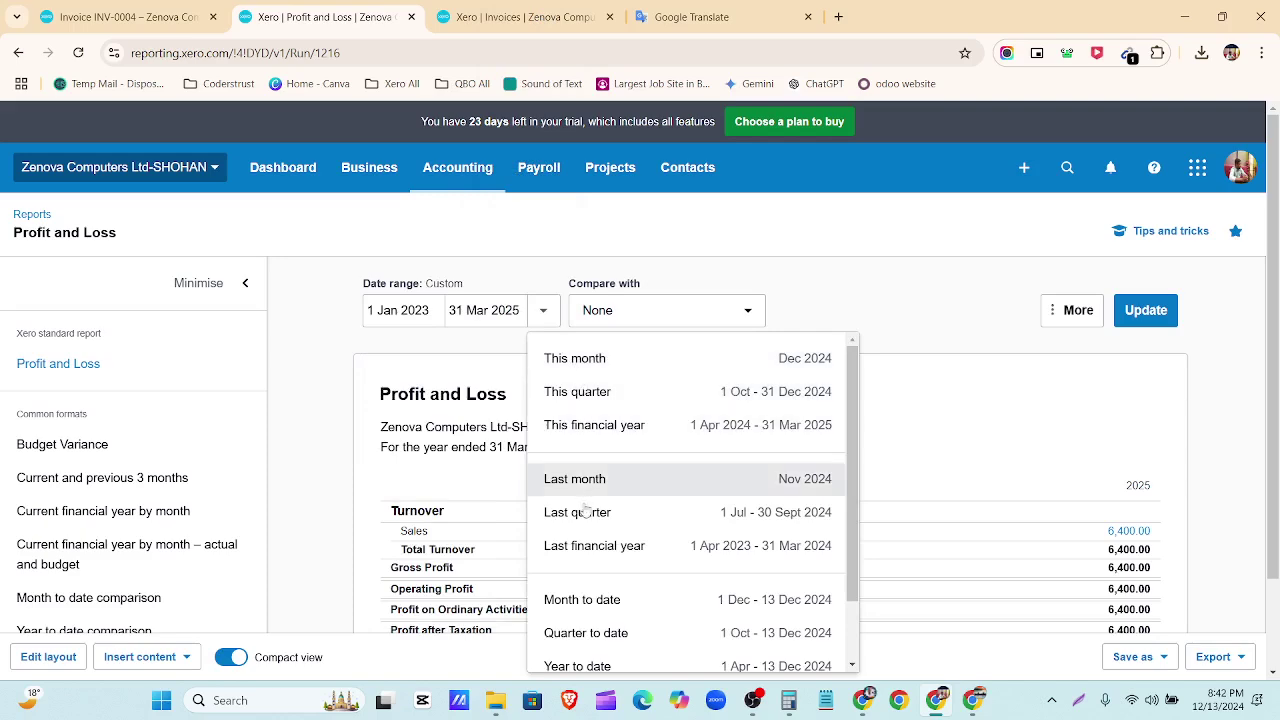
scroll(560, 560, "down", 2)
left_click(586, 643)
left_click(476, 353)
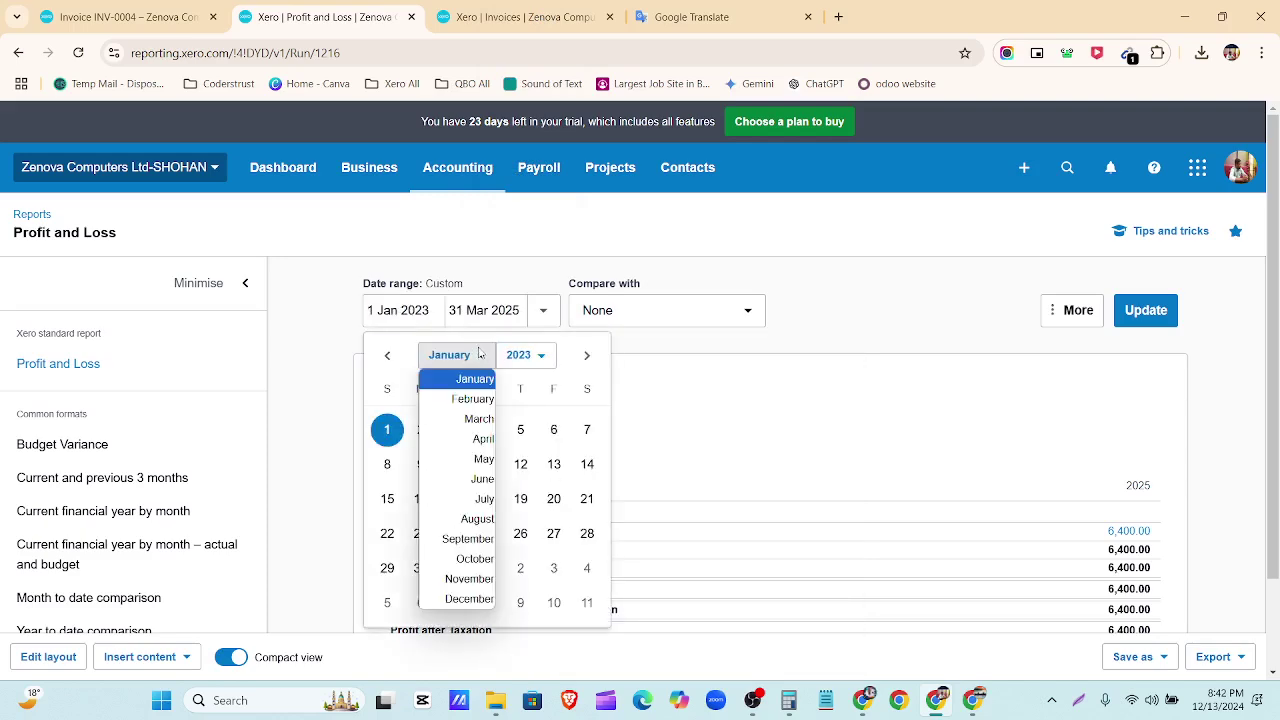
left_click(471, 609)
left_click(465, 358)
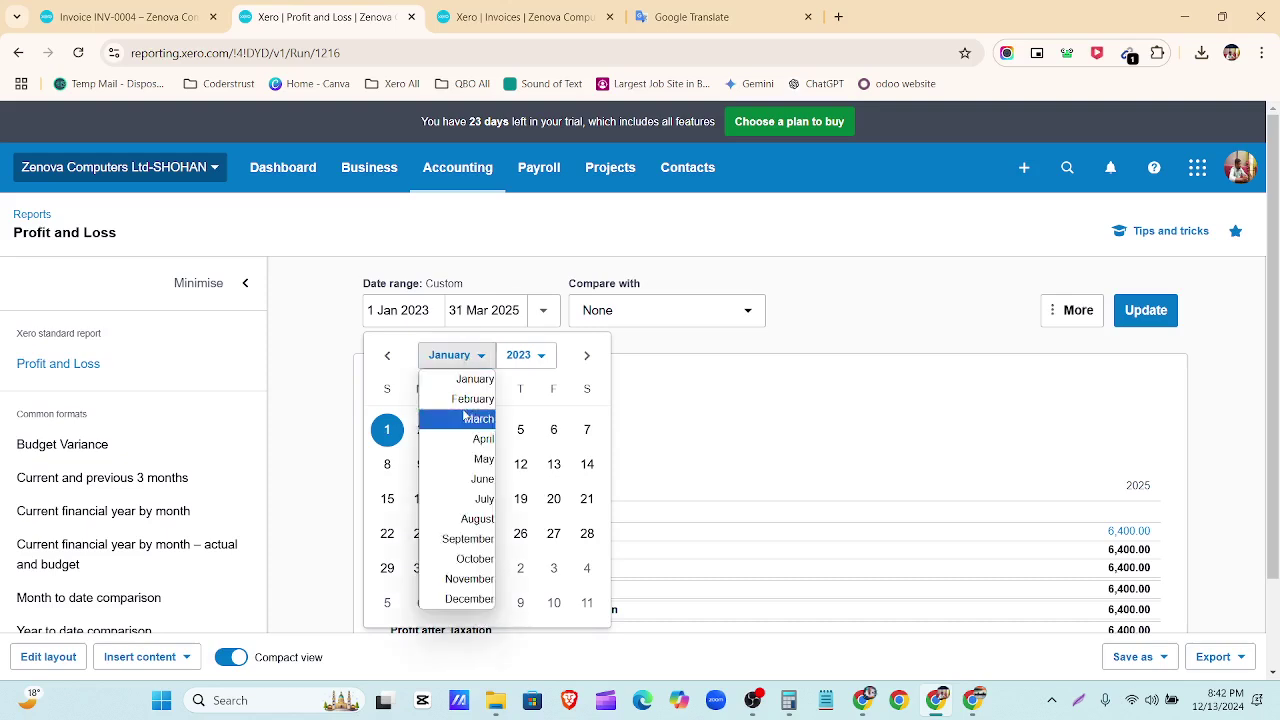
left_click(459, 600)
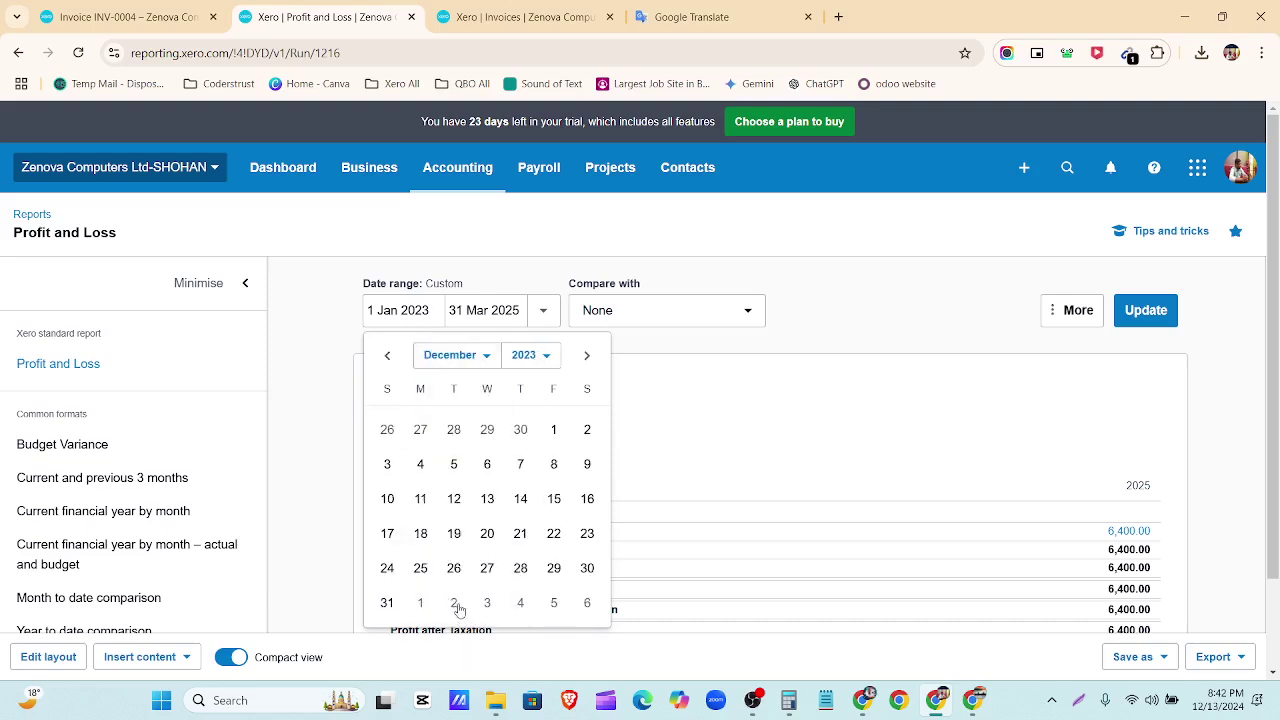
left_click(387, 602)
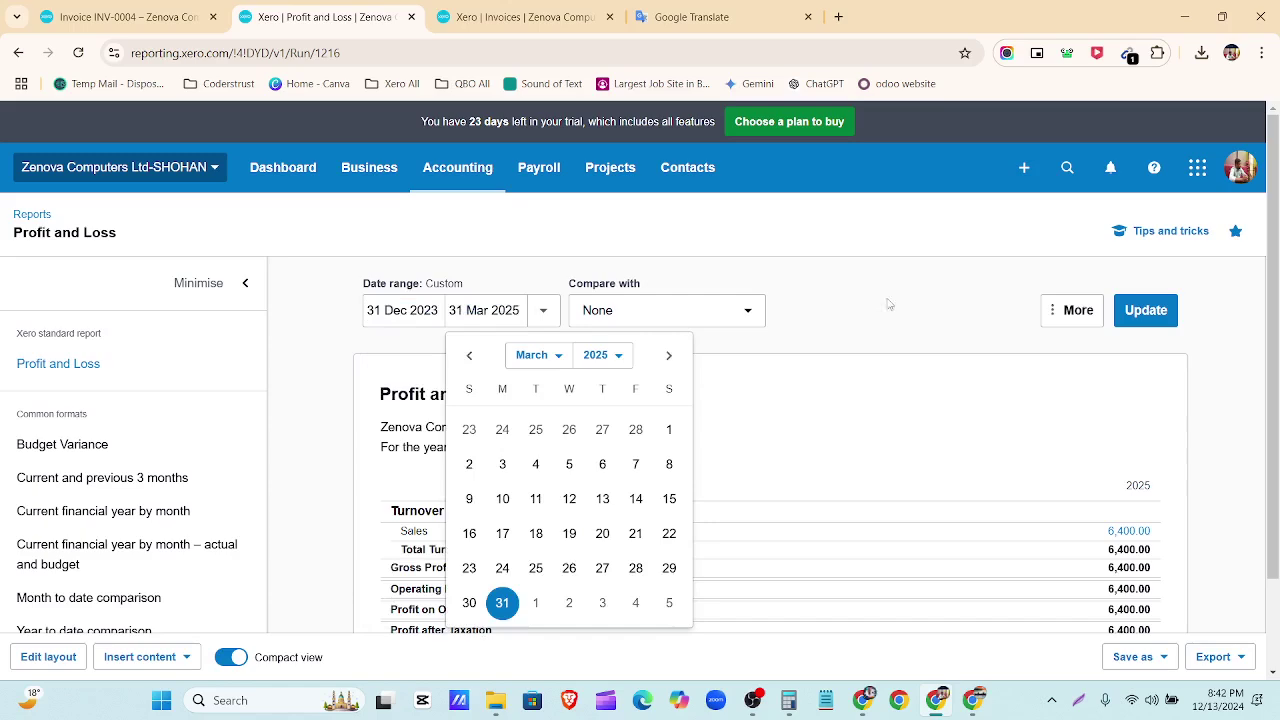
Set the end date of the Profit and Loss report to 31 Dec 2023 and update the report.
left_click(555, 353)
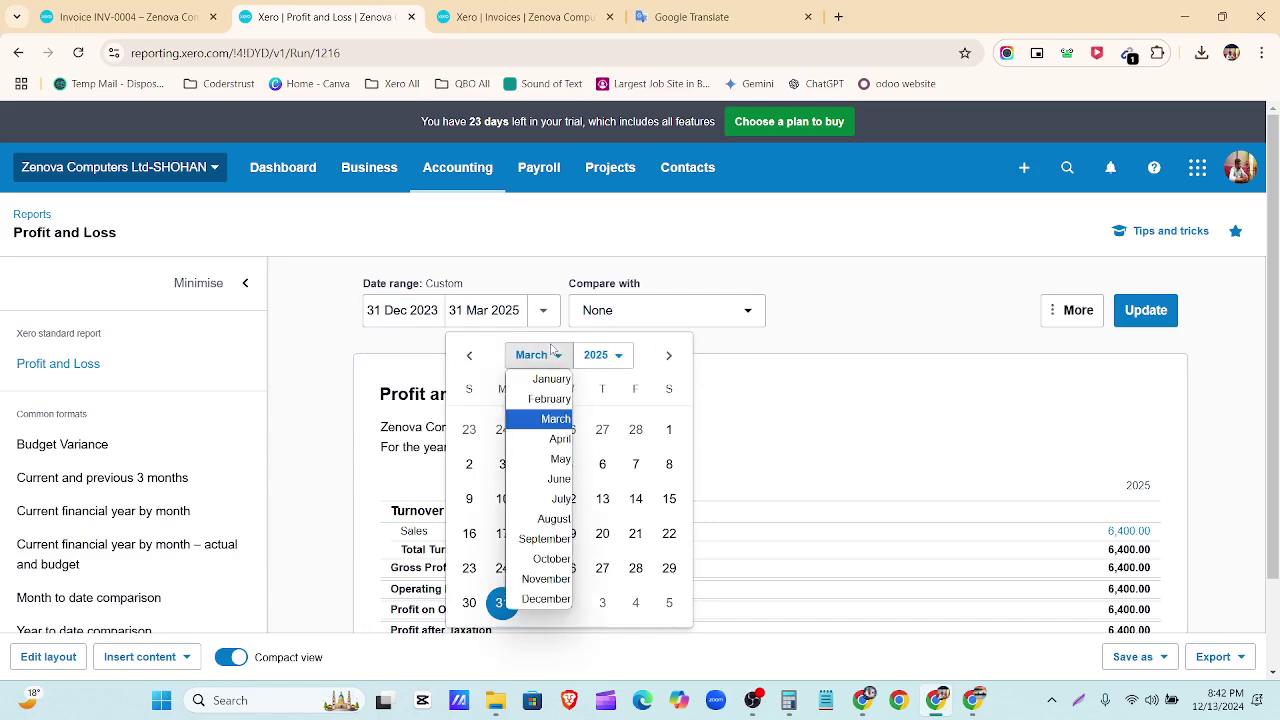
left_click(546, 598)
left_click(606, 355)
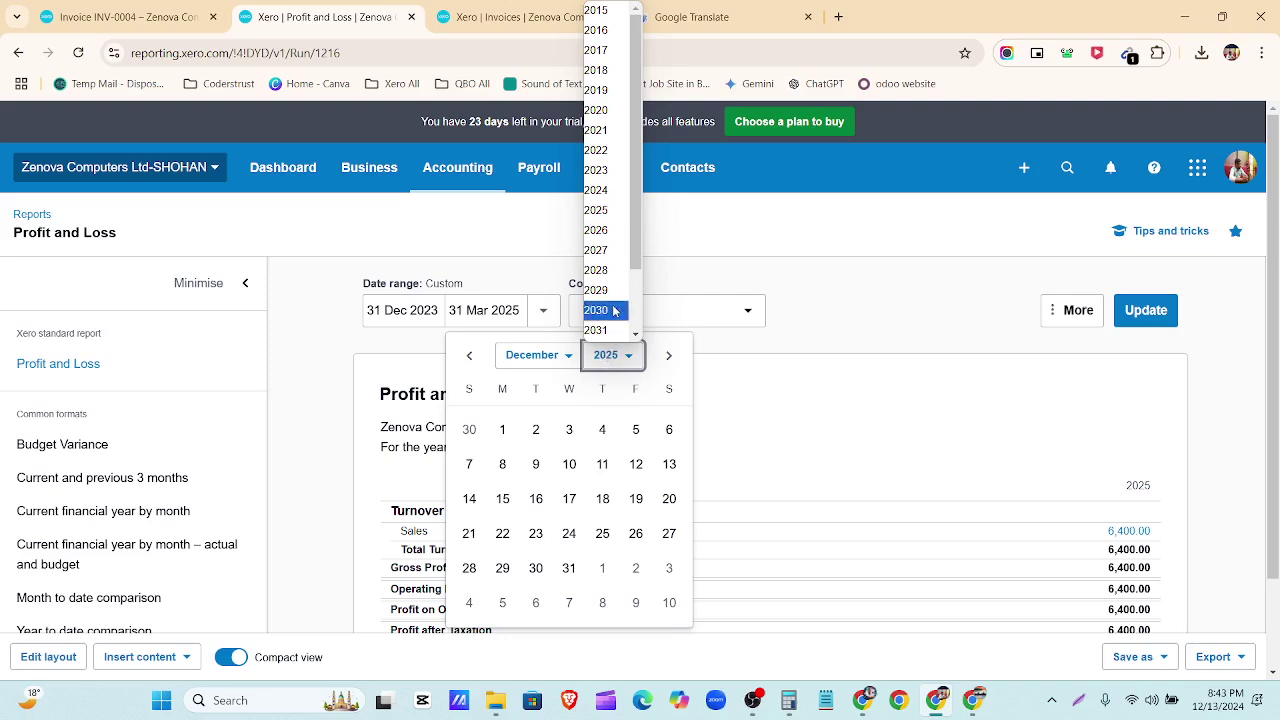
left_click(600, 170)
left_click(469, 603)
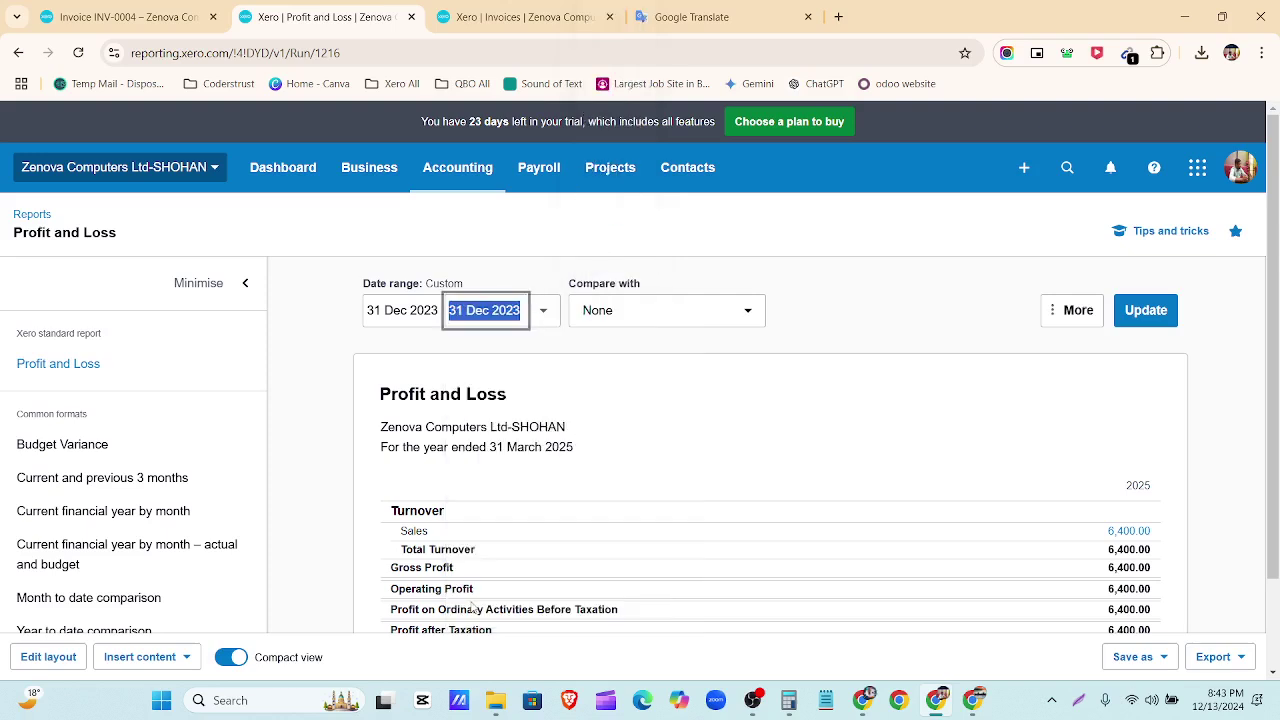
left_click(1135, 312)
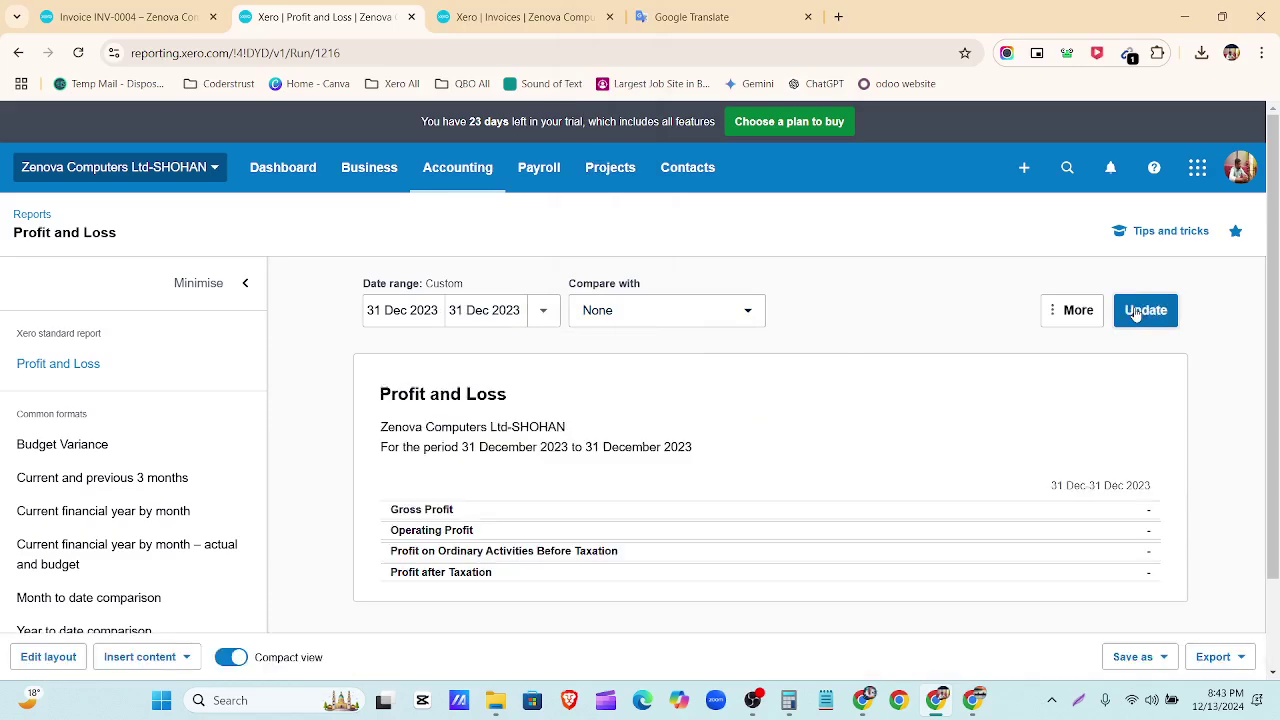
Switch the Profit and Loss date range to the last financial year, 1 Apr 2023 to 31 Mar 2024, and update the report.
left_click(437, 310)
left_click(455, 355)
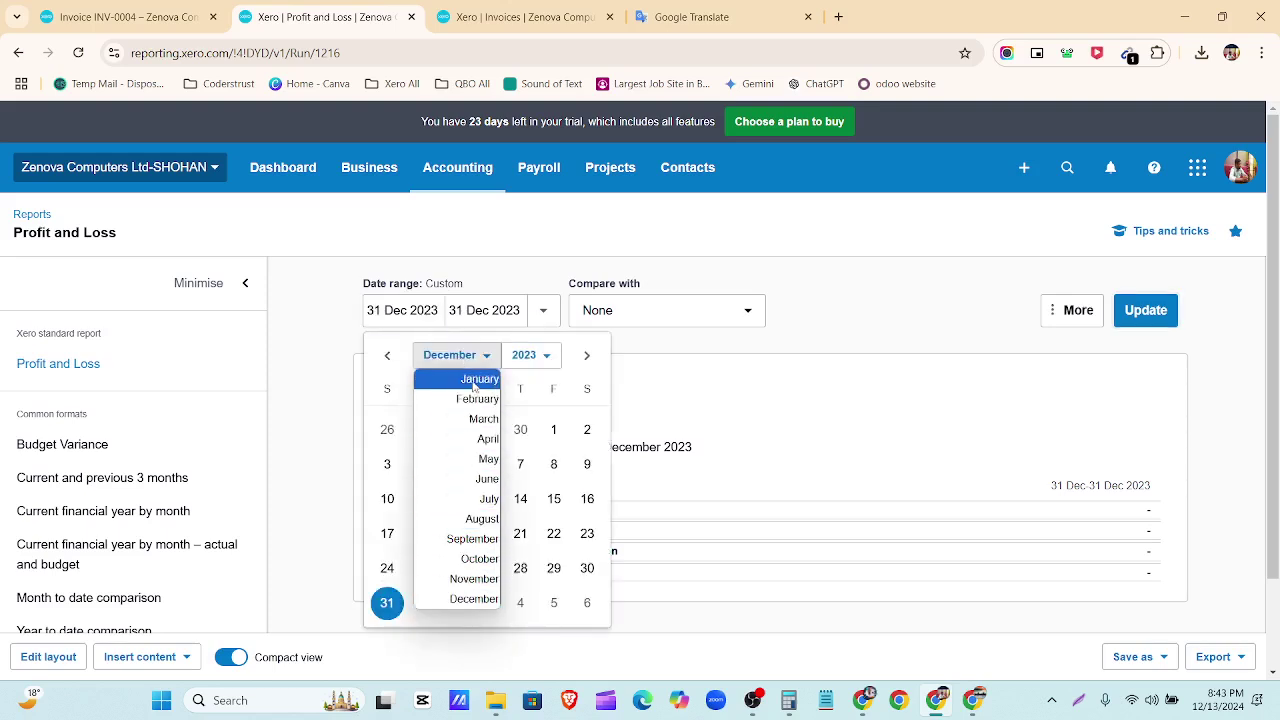
left_click(541, 311)
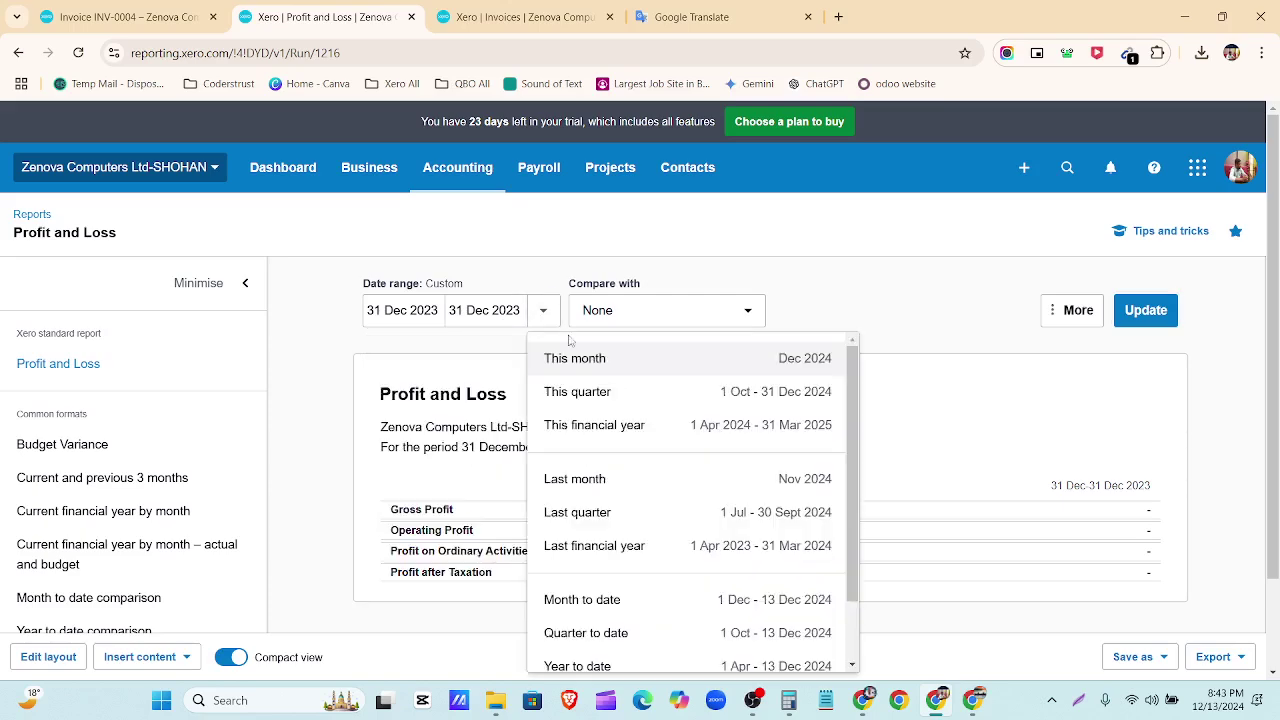
scroll(651, 553, "down", 1)
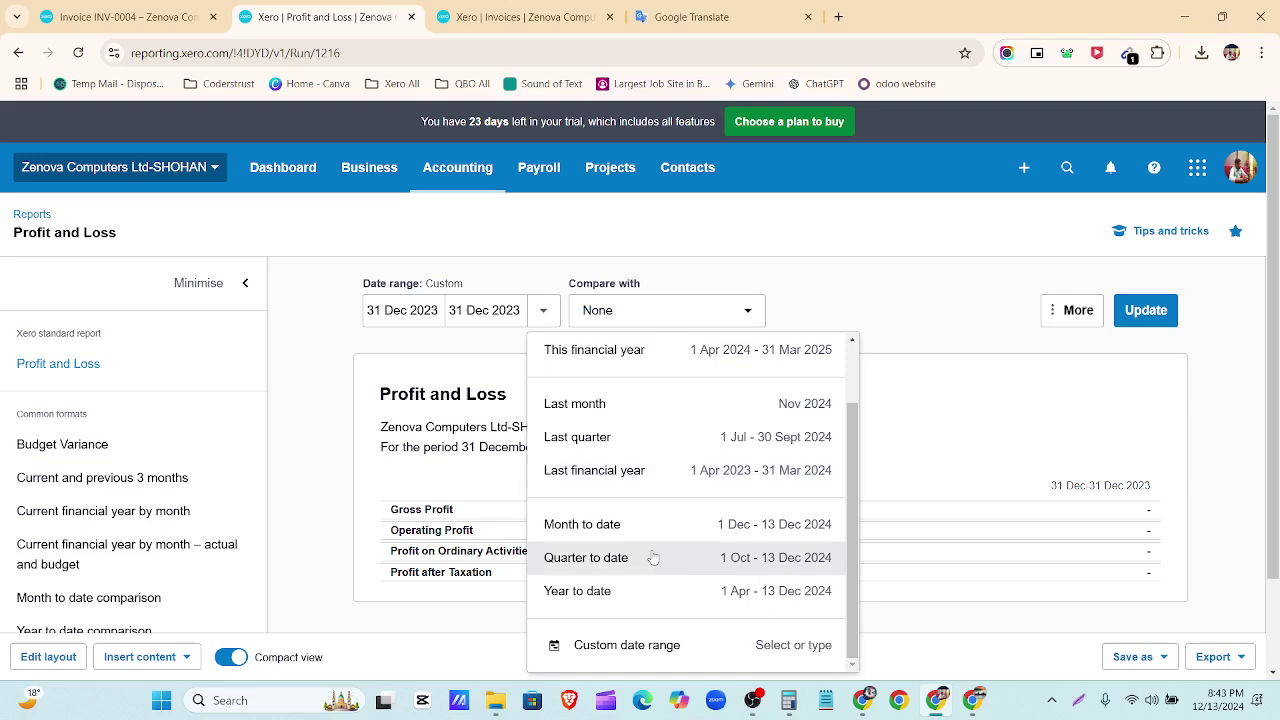
left_click(661, 474)
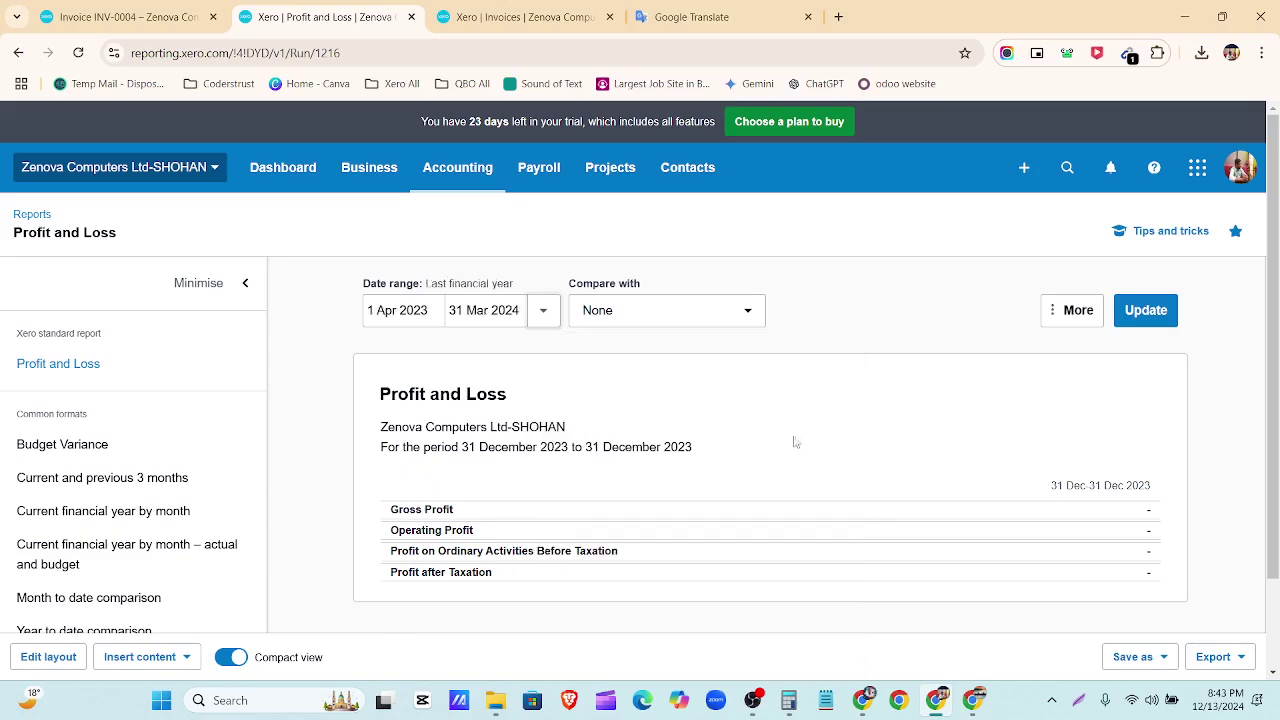
left_click(1141, 312)
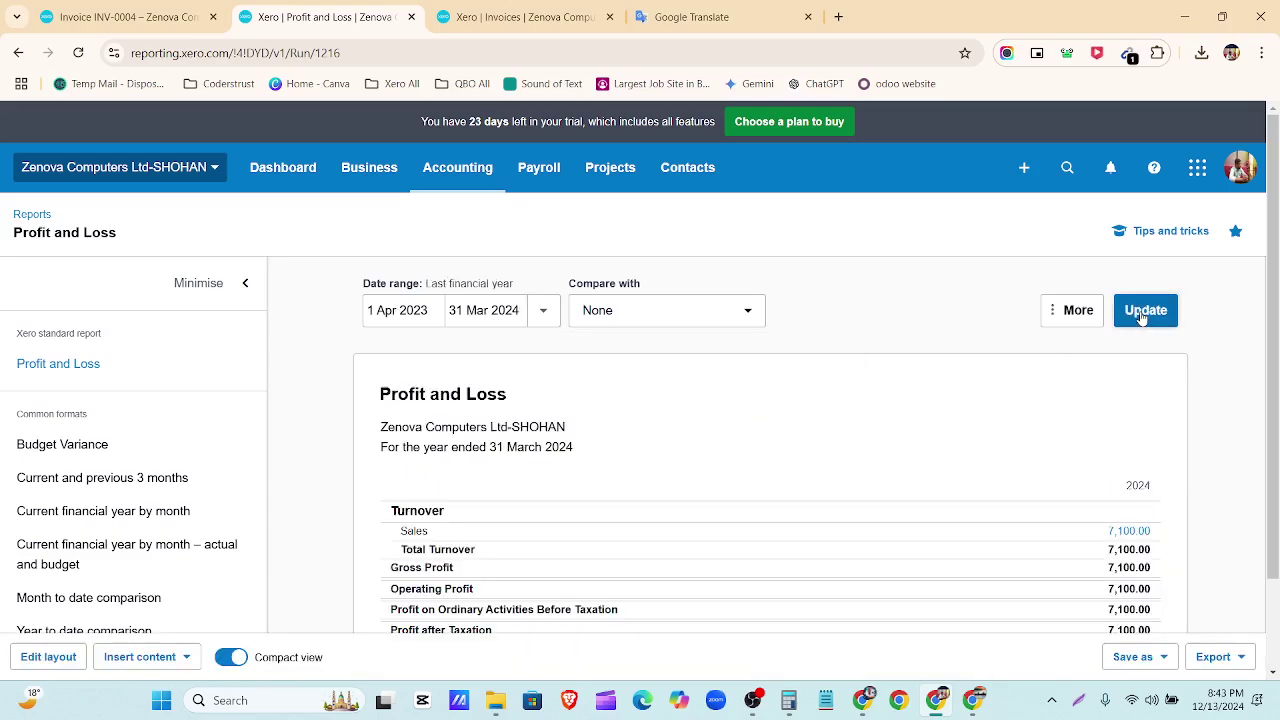
Collapse the list of report formats beside the Profit and Loss report and turn off compact view.
scroll(951, 437, "down", 2)
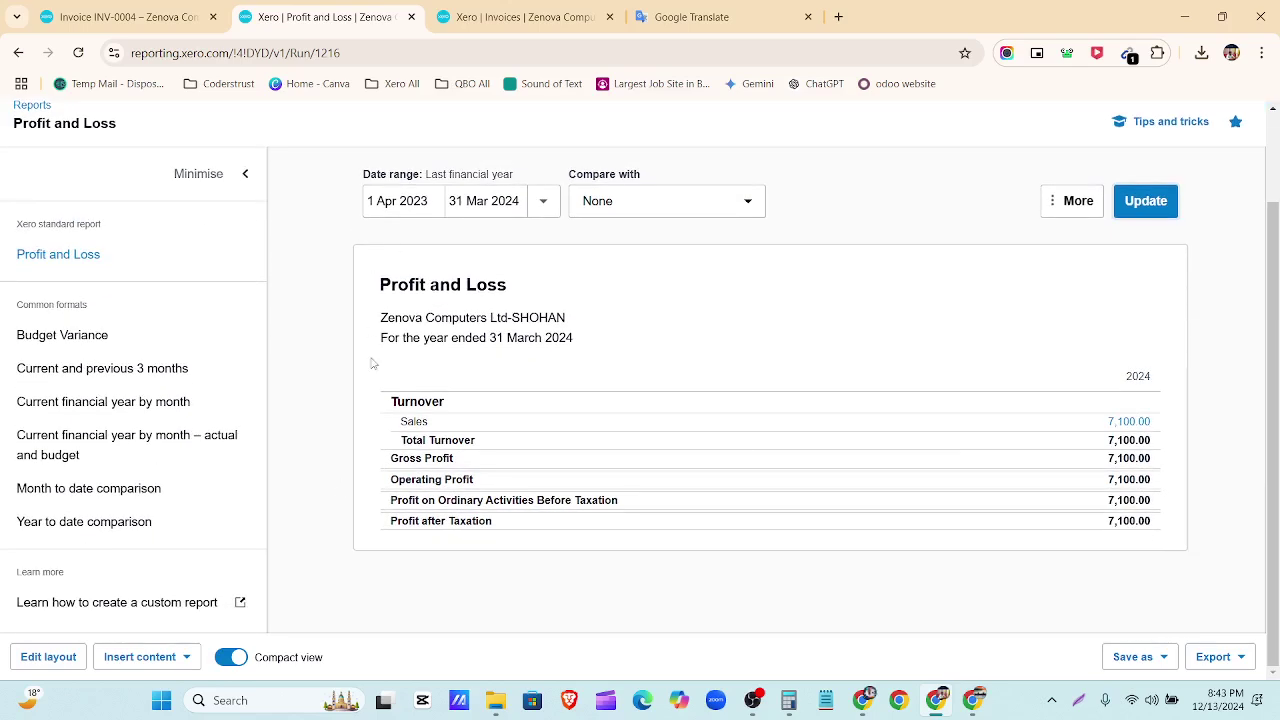
left_click(250, 176)
scroll(256, 437, "up", 2)
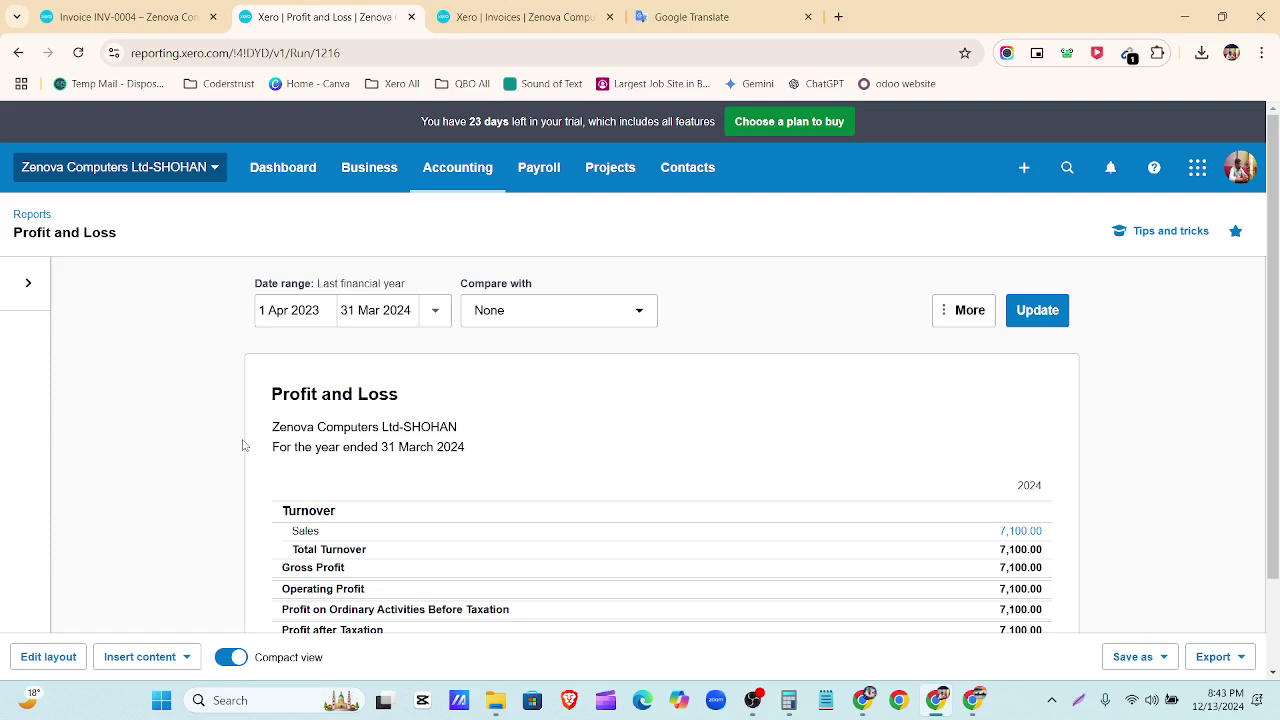
scroll(338, 360, "down", 1)
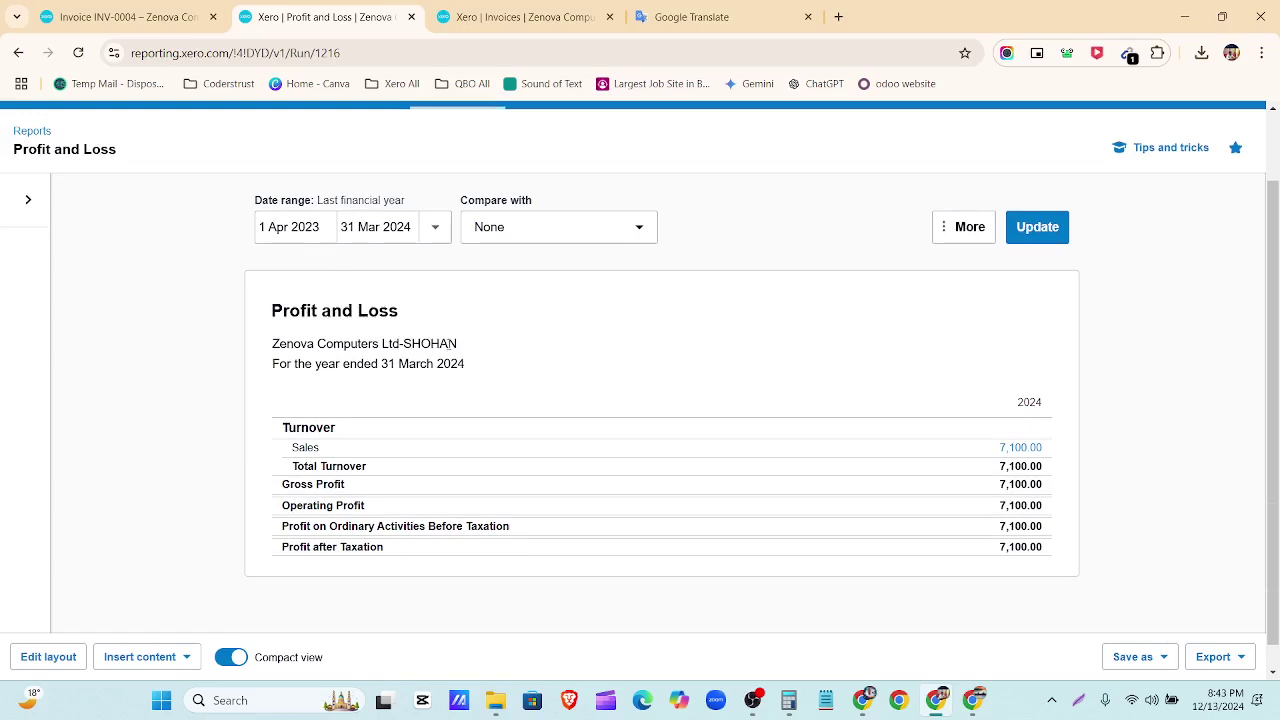
left_click(231, 656)
scroll(258, 432, "down", 1)
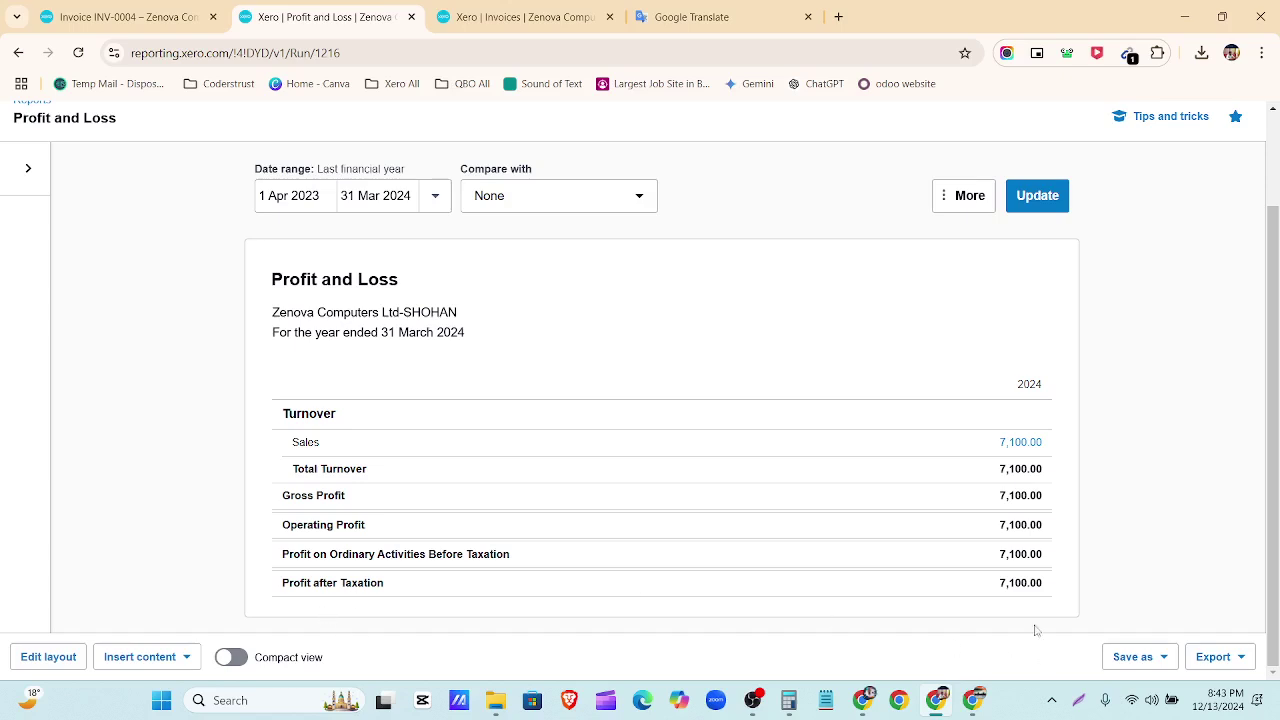
Export the Profit and Loss report as a PDF, check the downloaded file and close it.
left_click(1215, 657)
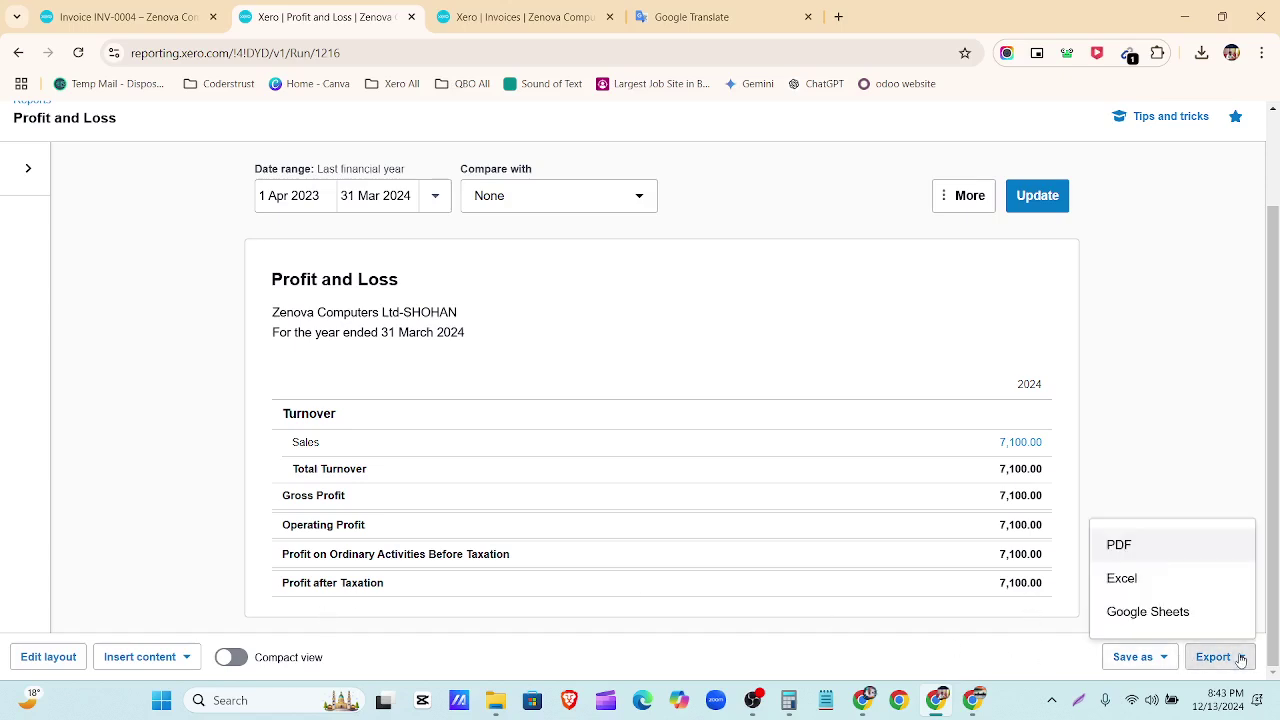
left_click(1158, 546)
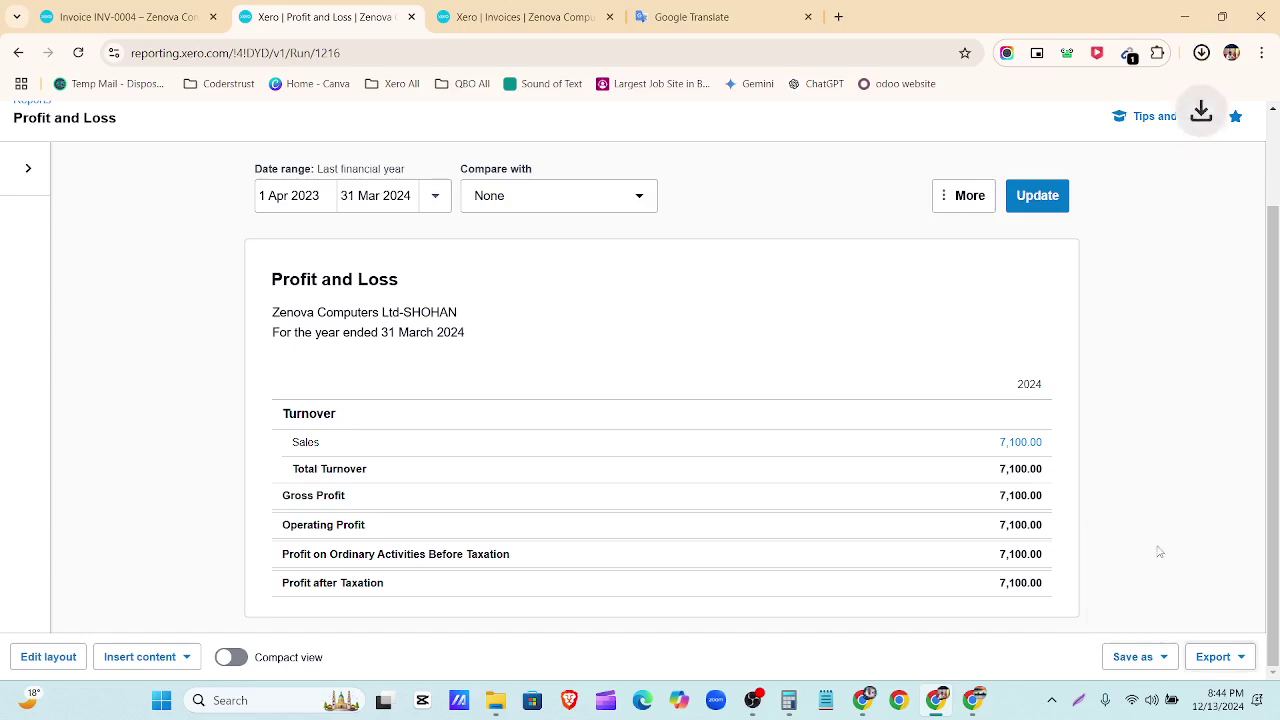
left_click(1035, 115)
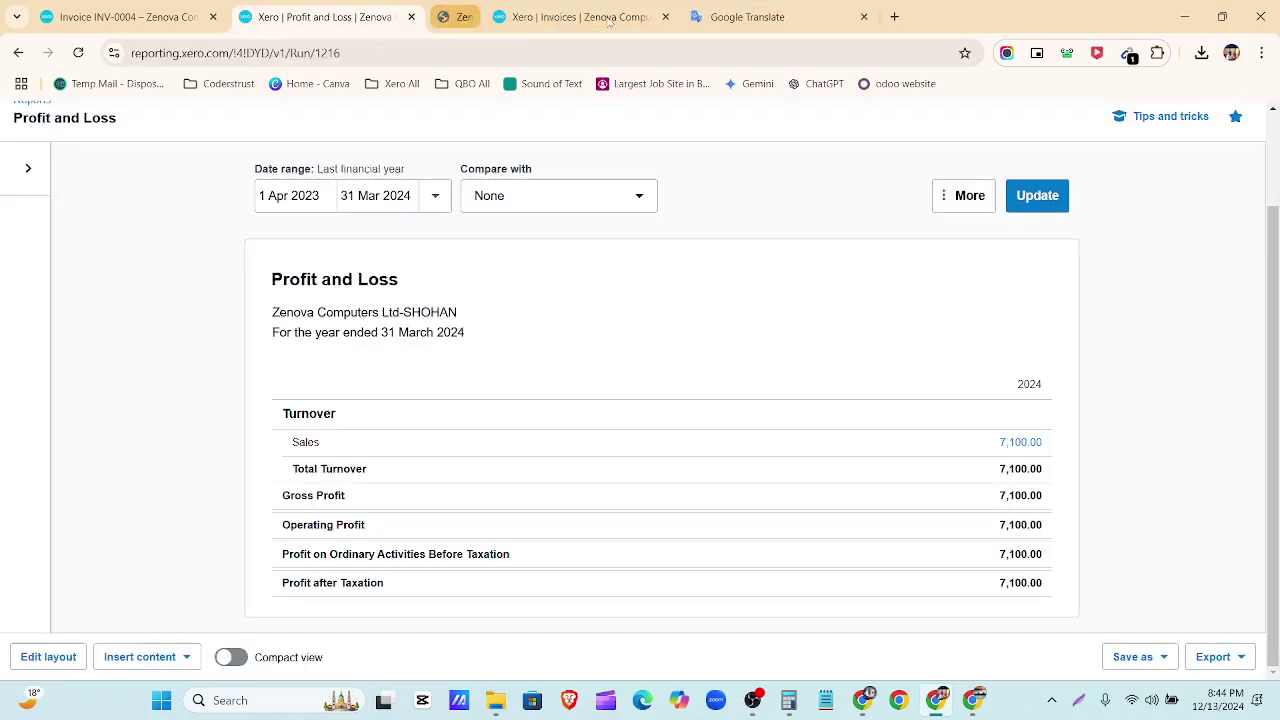
left_click(609, 16)
scroll(68, 182, "up", 2)
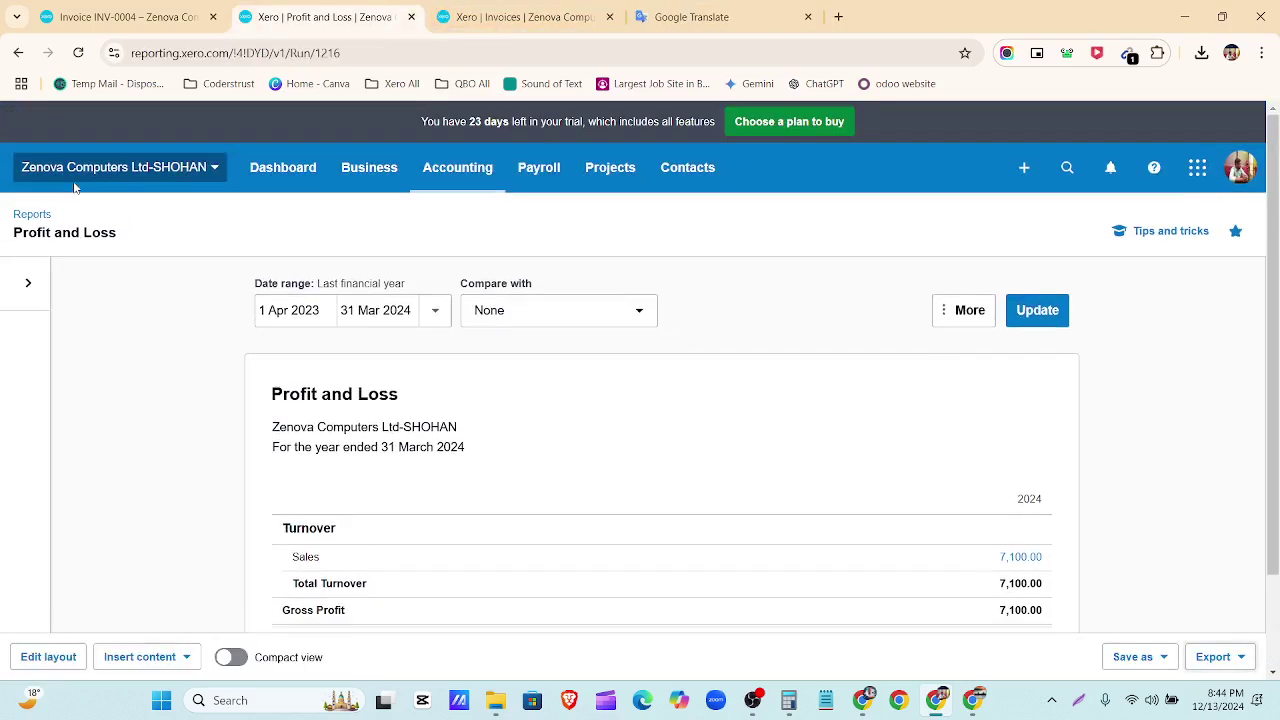
Return to the reports home page and look through all report categories down to Transactions.
left_click(33, 214)
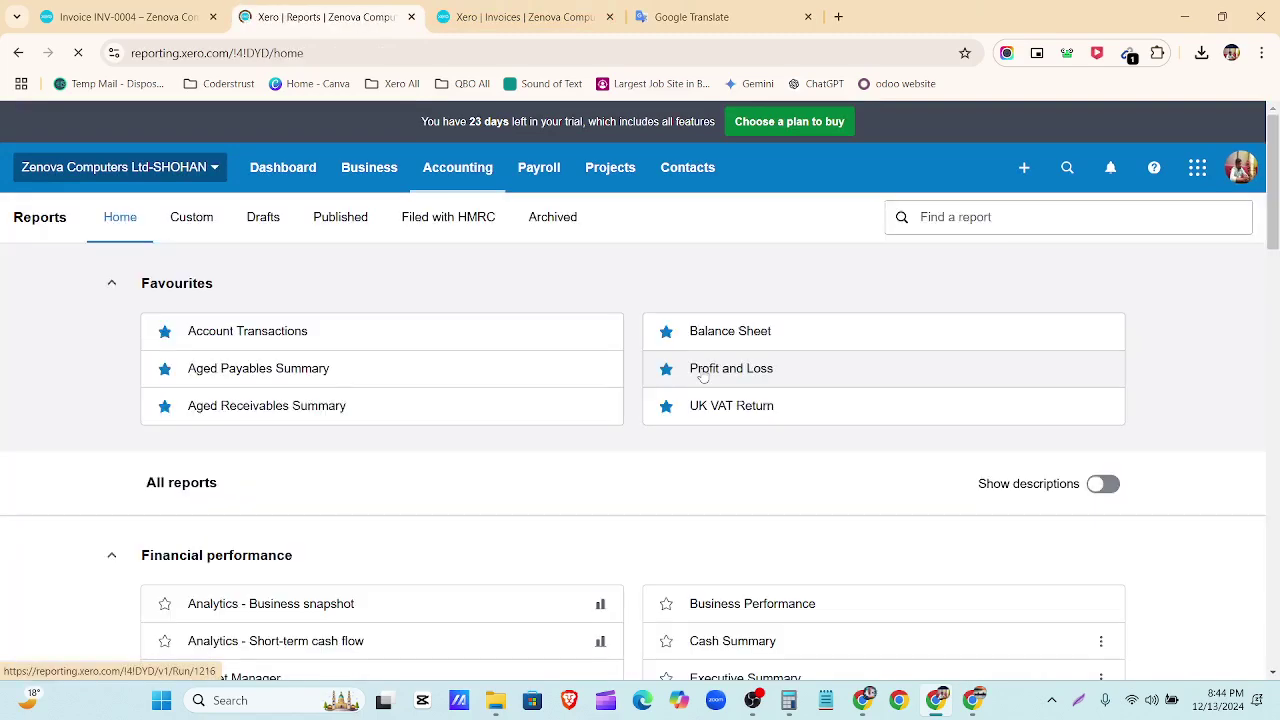
scroll(700, 390, "down", 4)
scroll(613, 311, "down", 9)
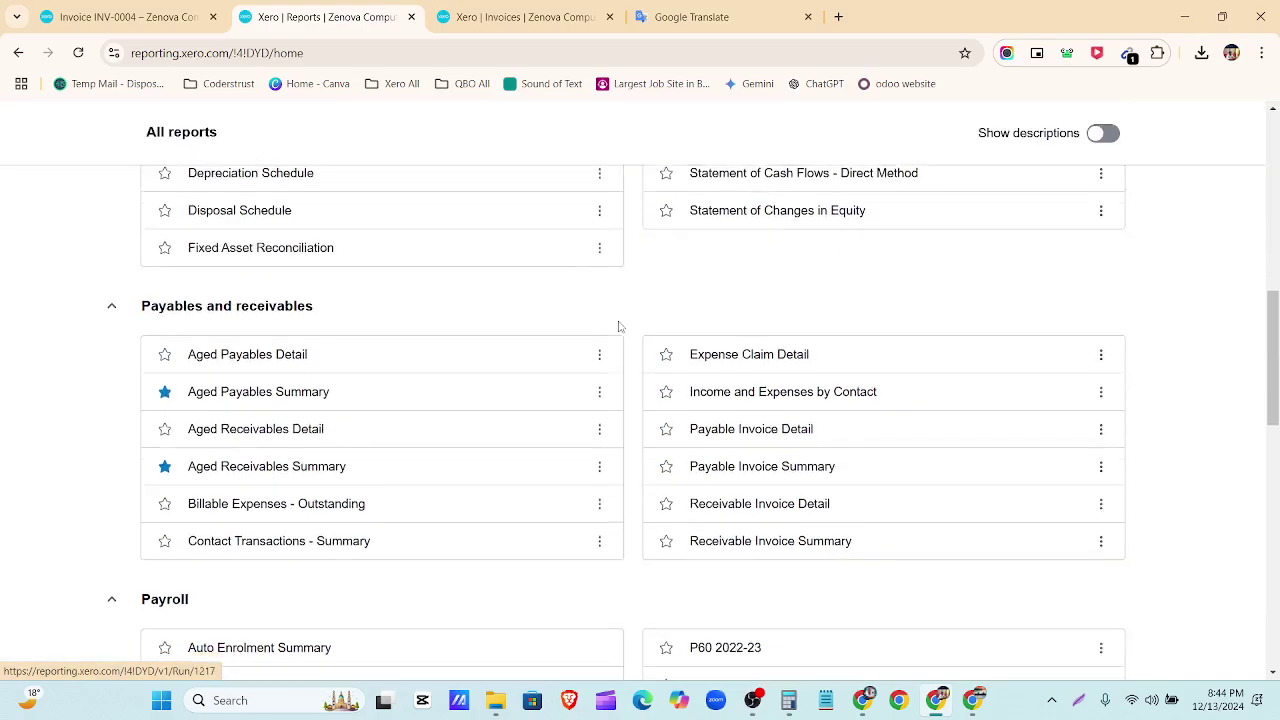
scroll(619, 332, "down", 5)
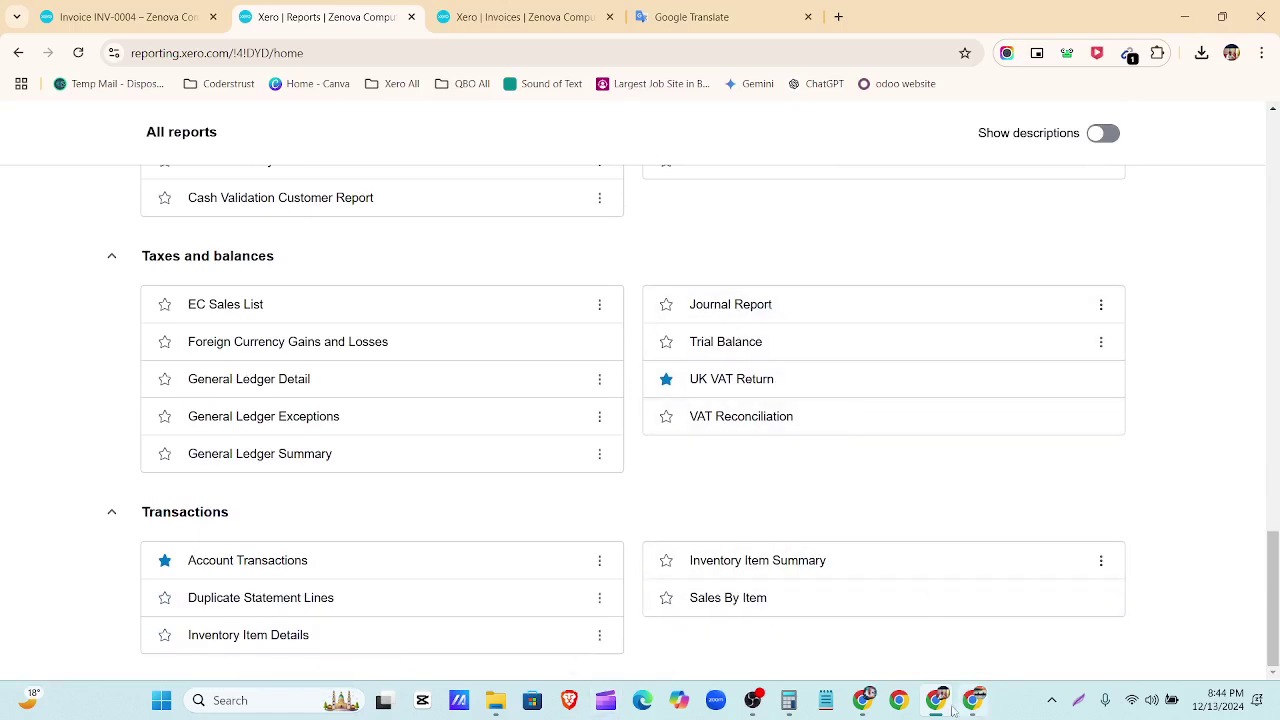
left_click(755, 700)
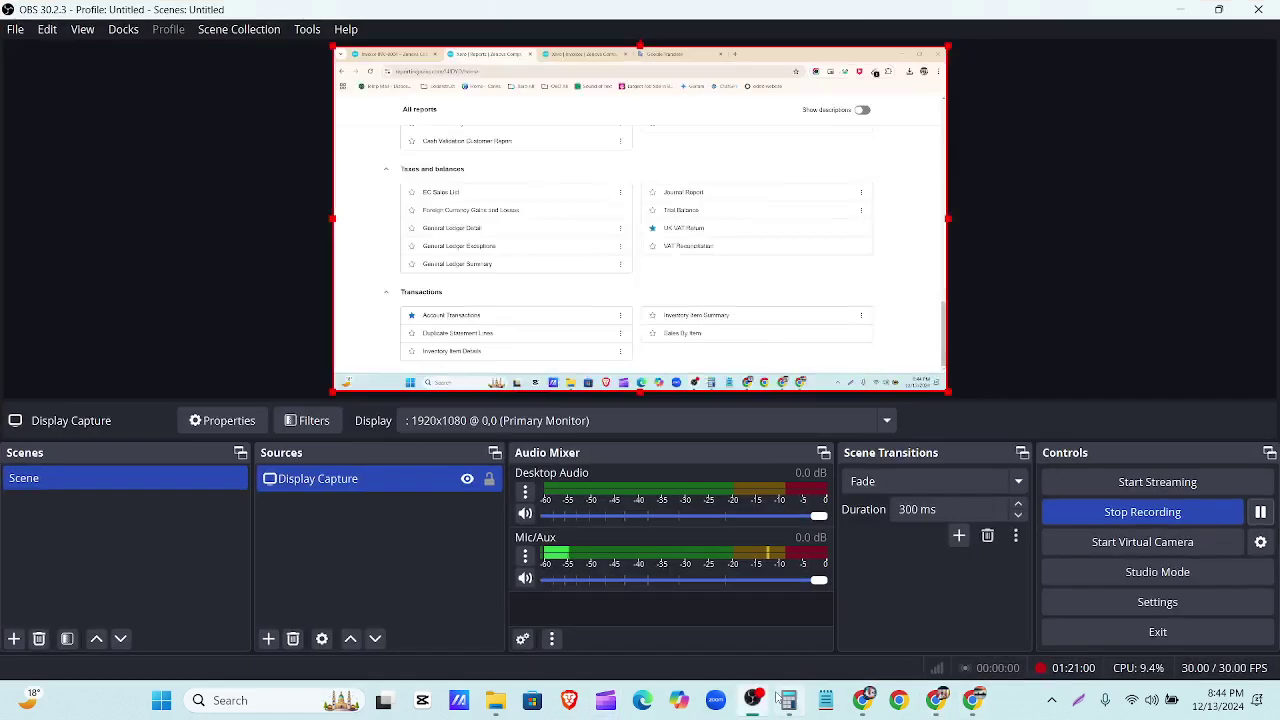